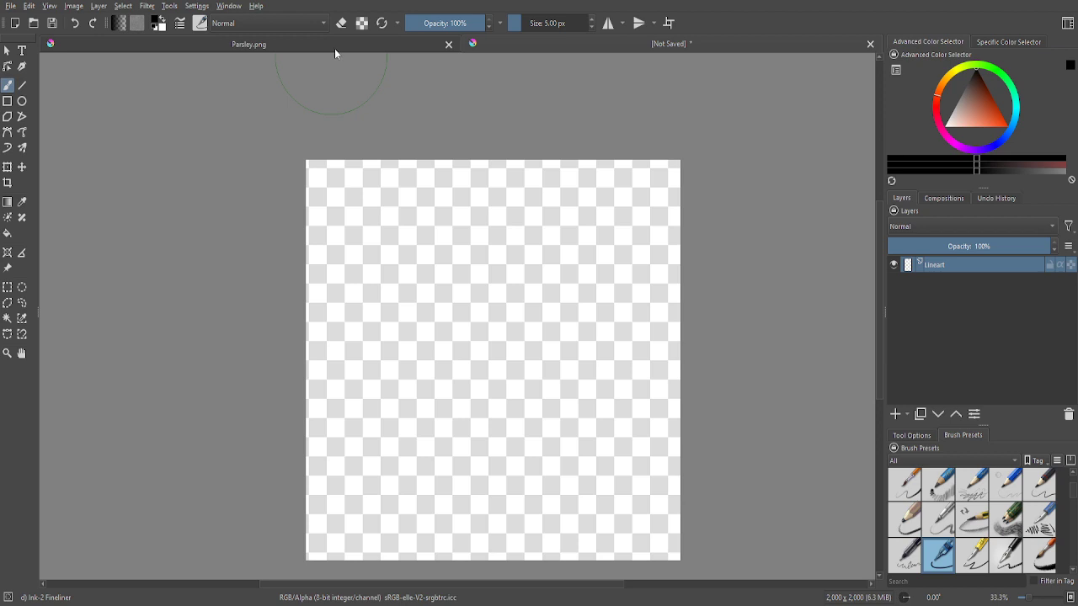
# - Check the Parsley.png reference and draw a slightly tall ellipse for the head on the Lineart layer
pyautogui.click(334, 48)
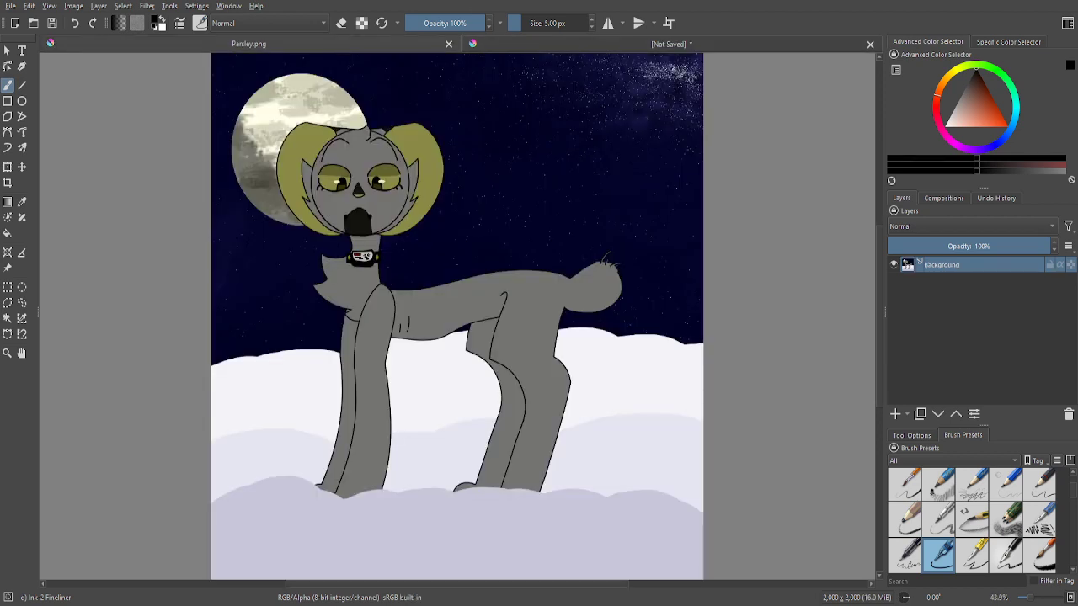
pyautogui.click(518, 44)
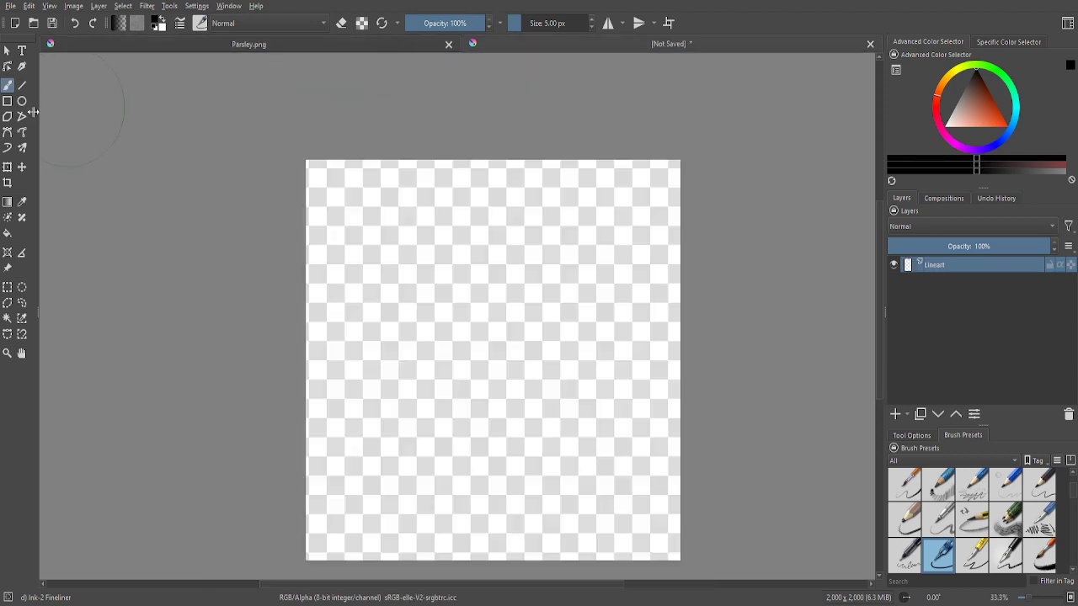
pyautogui.click(22, 100)
pyautogui.moveTo(344, 271); pyautogui.dragTo(404, 336)
pyautogui.scroll(2, 403, 336)
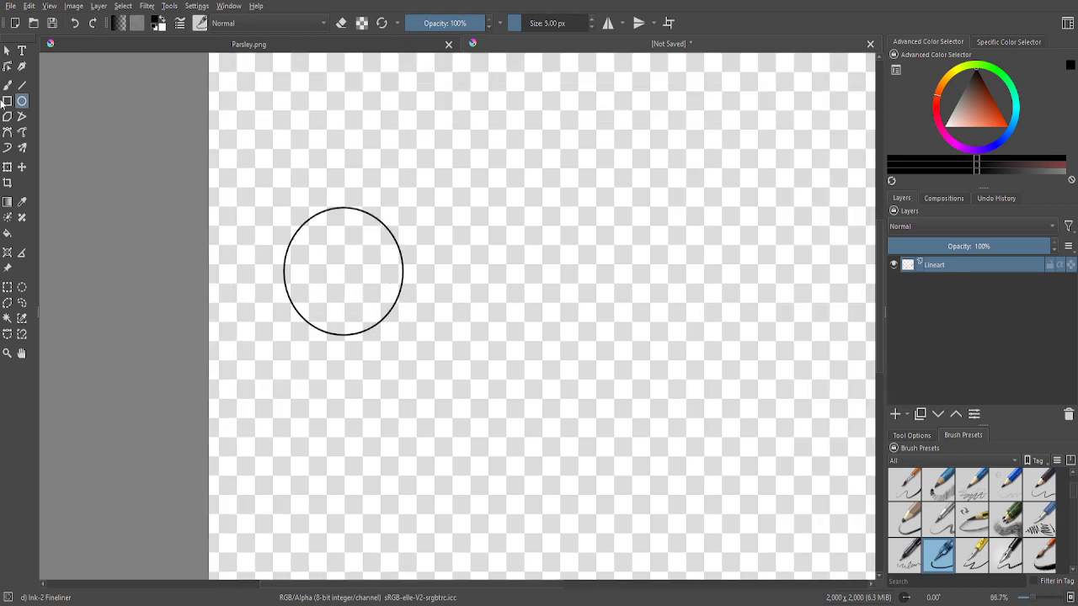
# - Draw a jagged two-point cheek fur tuft along the lower right edge of the head with the freehand brush
pyautogui.click(8, 86)
pyautogui.scroll(4, 342, 268)
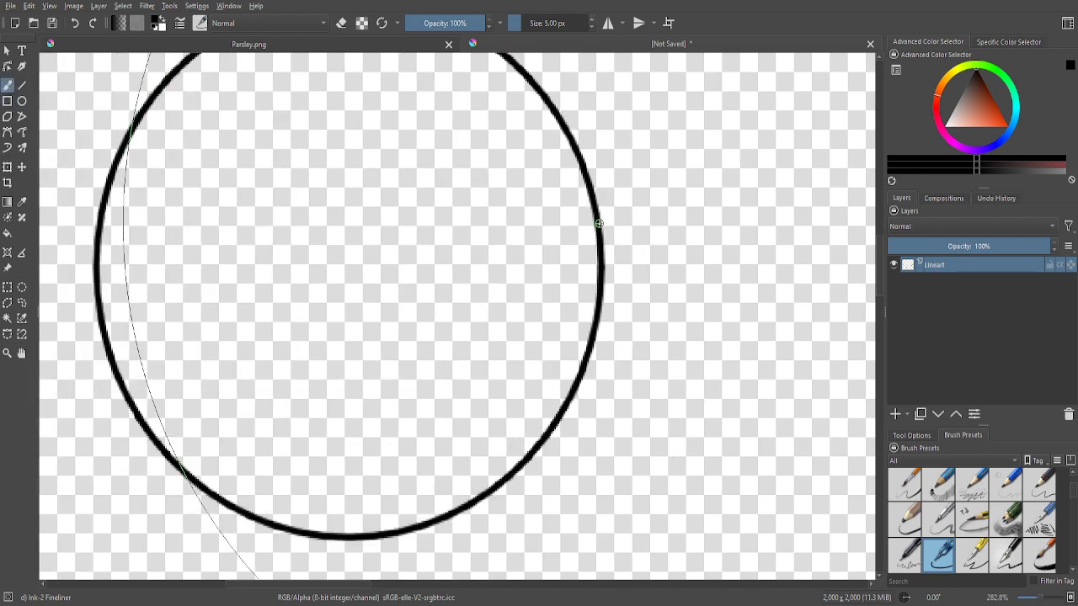
pyautogui.moveTo(598, 223)
pyautogui.mouseDown()
pyautogui.moveTo(648, 198)
pyautogui.moveTo(657, 229)
pyautogui.moveTo(619, 363)
pyautogui.moveTo(642, 349)
pyautogui.moveTo(631, 385)
pyautogui.moveTo(553, 463)
pyautogui.moveTo(435, 511)
pyautogui.mouseUp()
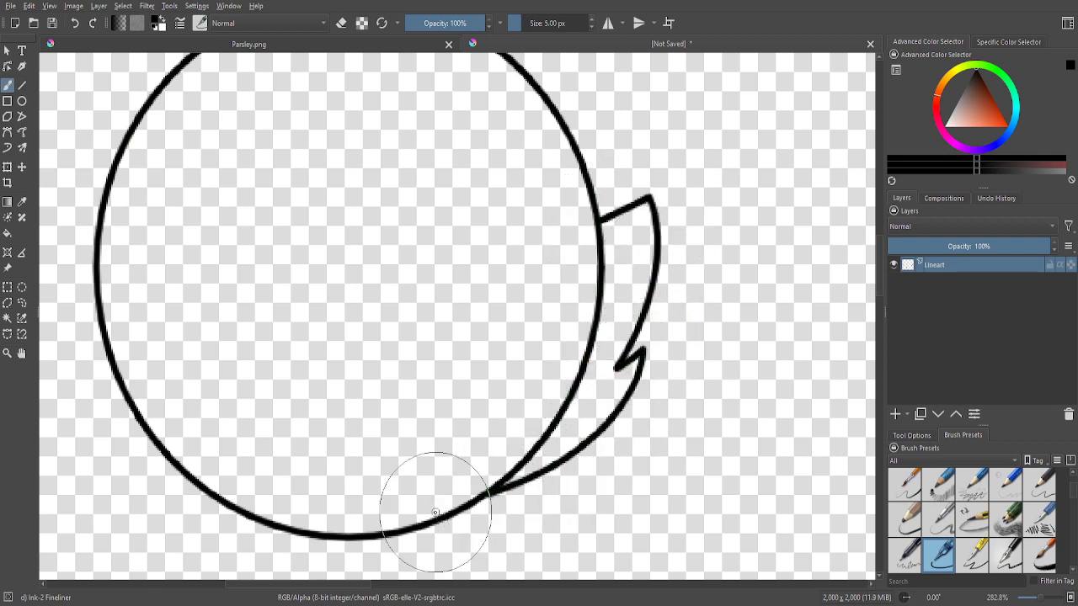
# - Compare with the Parsley.png reference and select the cheek fur tuft with several combined rectangular selections
pyautogui.click(246, 43)
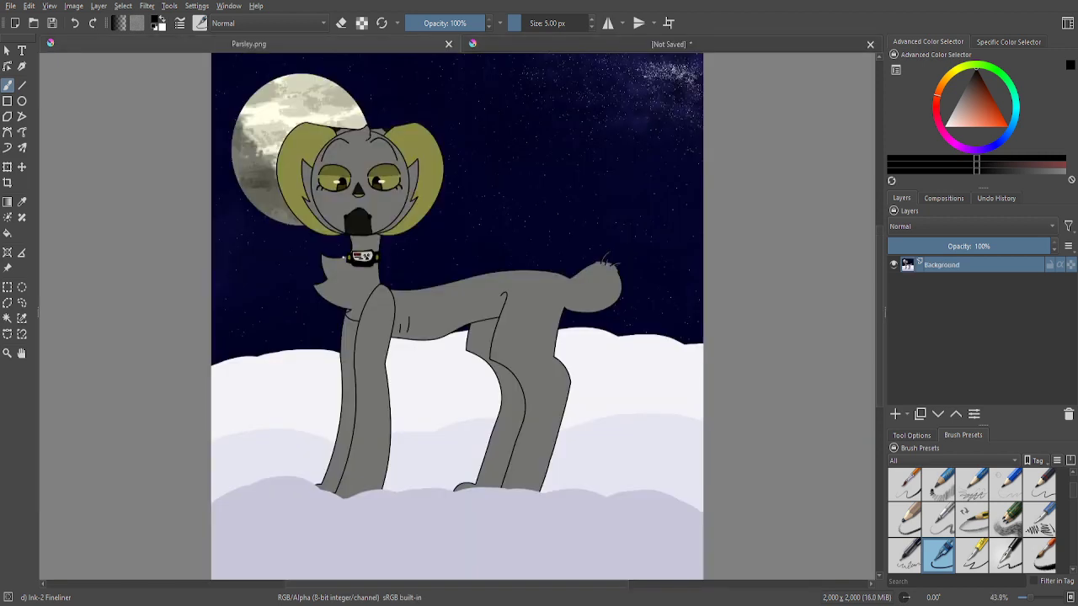
pyautogui.click(505, 48)
pyautogui.scroll(-1, 345, 332)
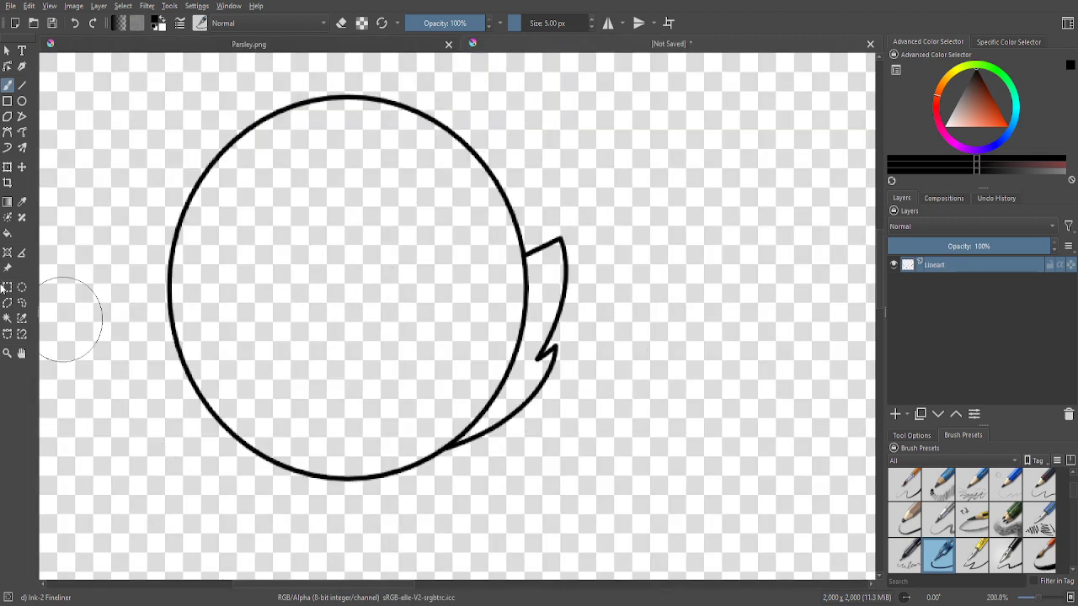
pyautogui.click(7, 287)
pyautogui.moveTo(468, 232); pyautogui.dragTo(602, 487)
pyautogui.click(916, 435)
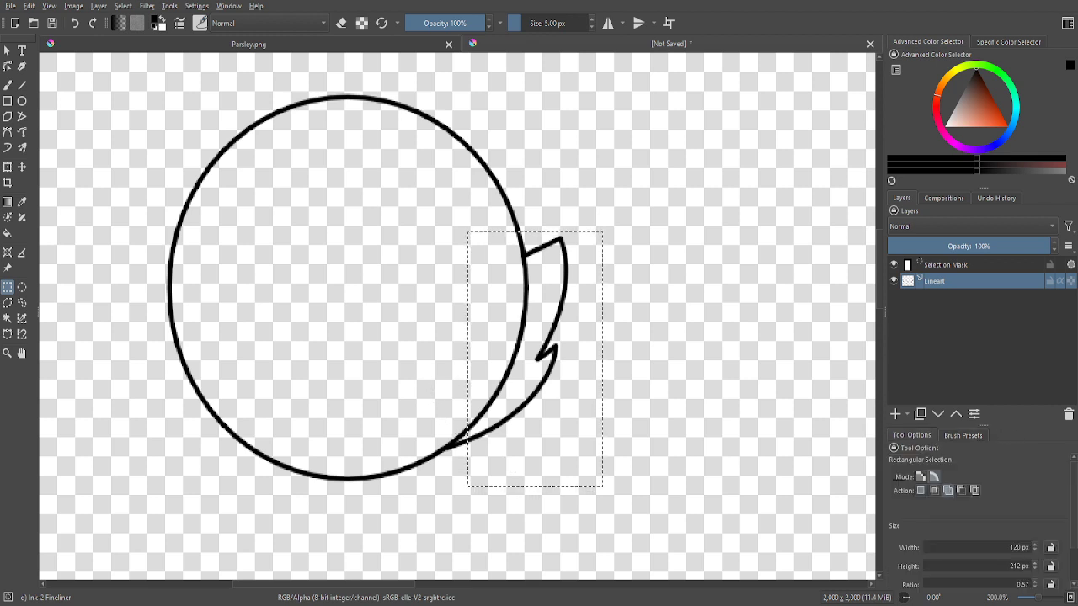
pyautogui.moveTo(447, 369); pyautogui.dragTo(493, 497)
pyautogui.moveTo(429, 404); pyautogui.dragTo(463, 480)
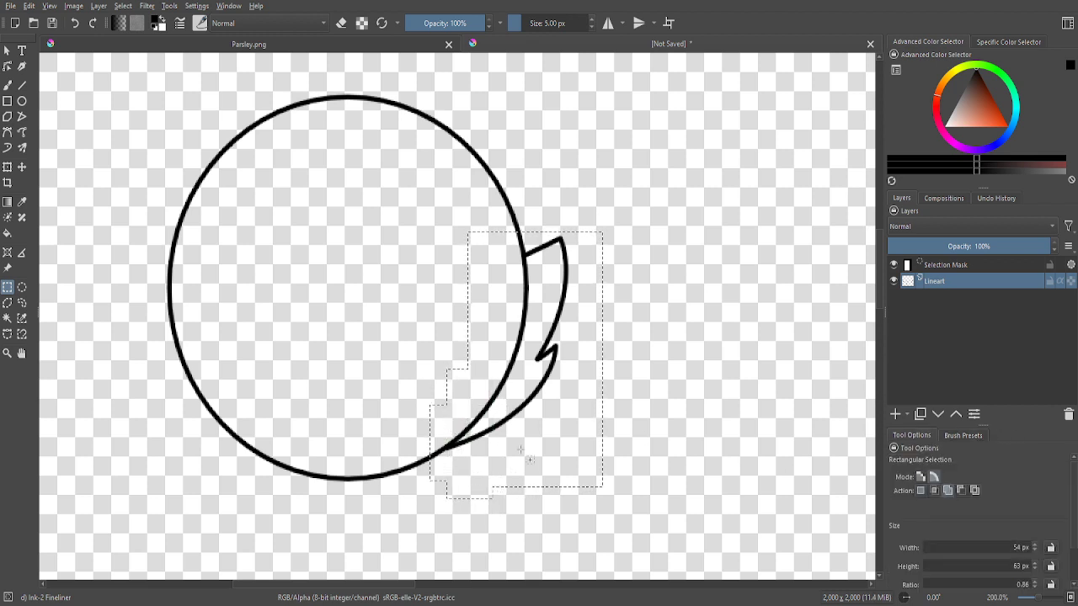
pyautogui.scroll(-1, 547, 444)
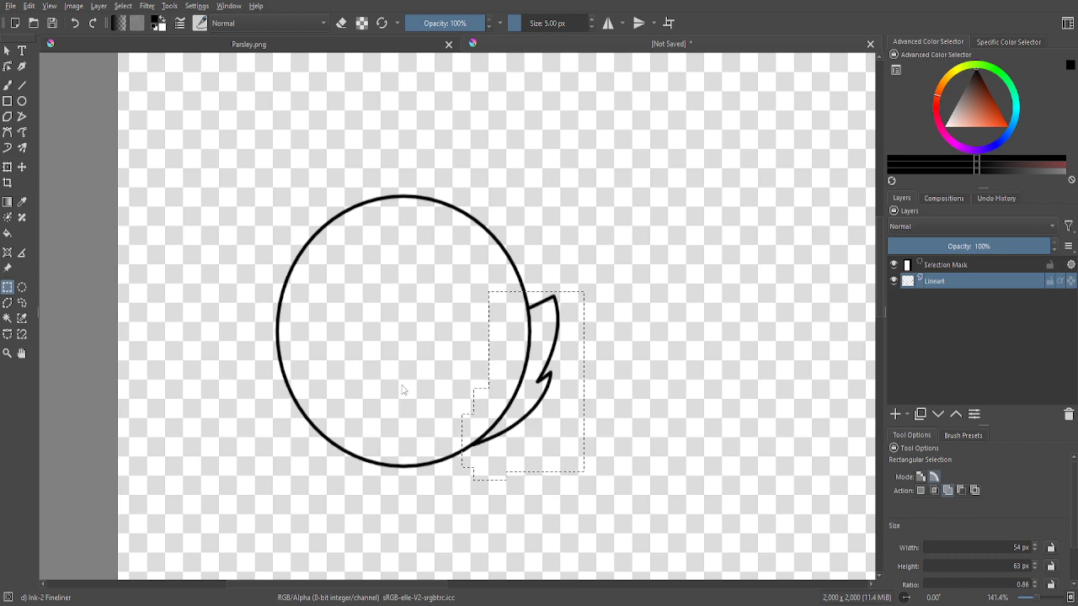
# - Copy and paste the selected cheek tuft, mirror it horizontally and align it with the left side of the head
pyautogui.hotkey('ctrl', 'c')
pyautogui.hotkey('ctrl', 'v')
pyautogui.click(7, 166)
pyautogui.press('h')
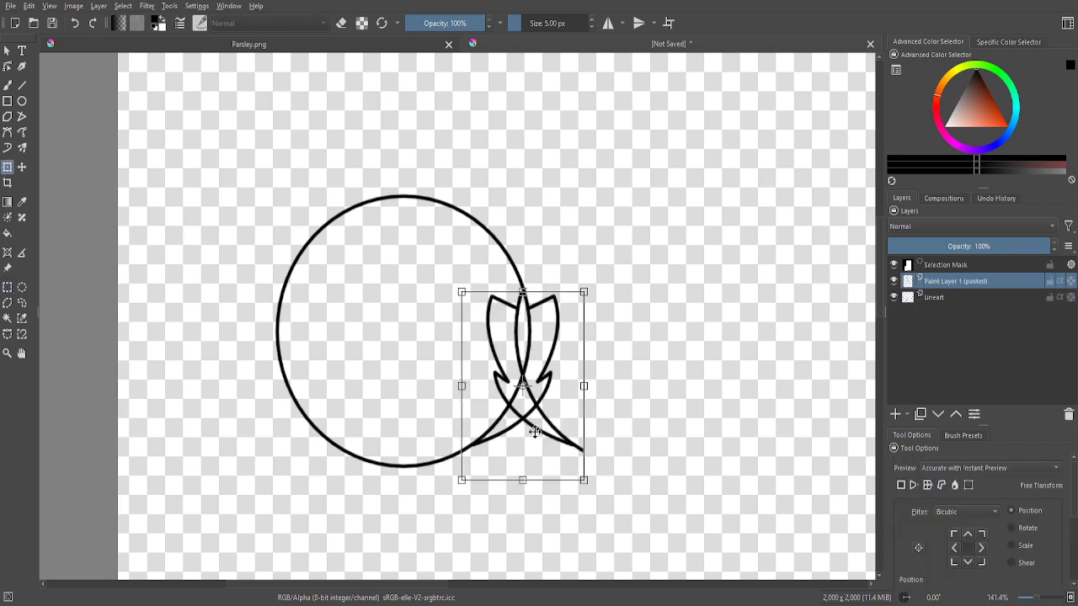
pyautogui.moveTo(528, 426); pyautogui.dragTo(286, 423)
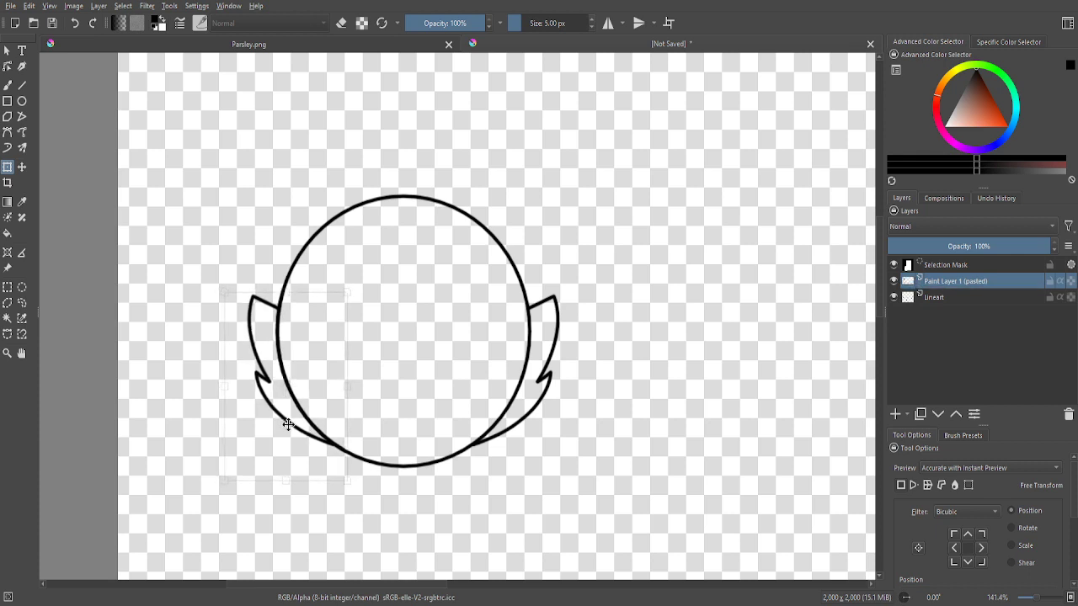
pyautogui.scroll(3, 284, 421)
pyautogui.scroll(4, 502, 488)
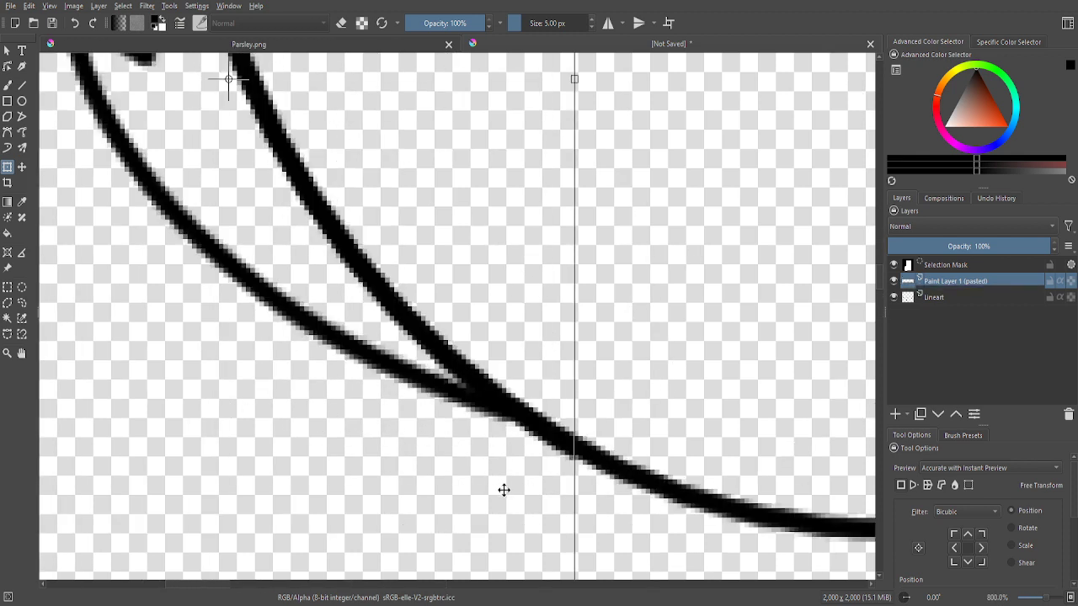
pyautogui.scroll(-4, 500, 447)
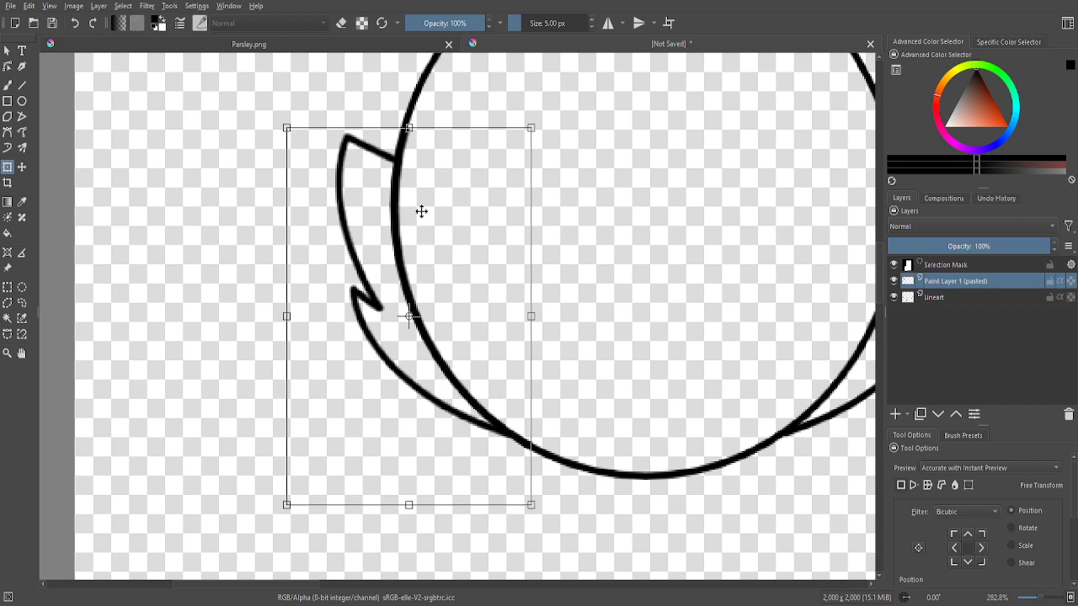
# - Set the rectangular selection action to replace and clear the selection around the mirrored cheek tuft
pyautogui.click(8, 287)
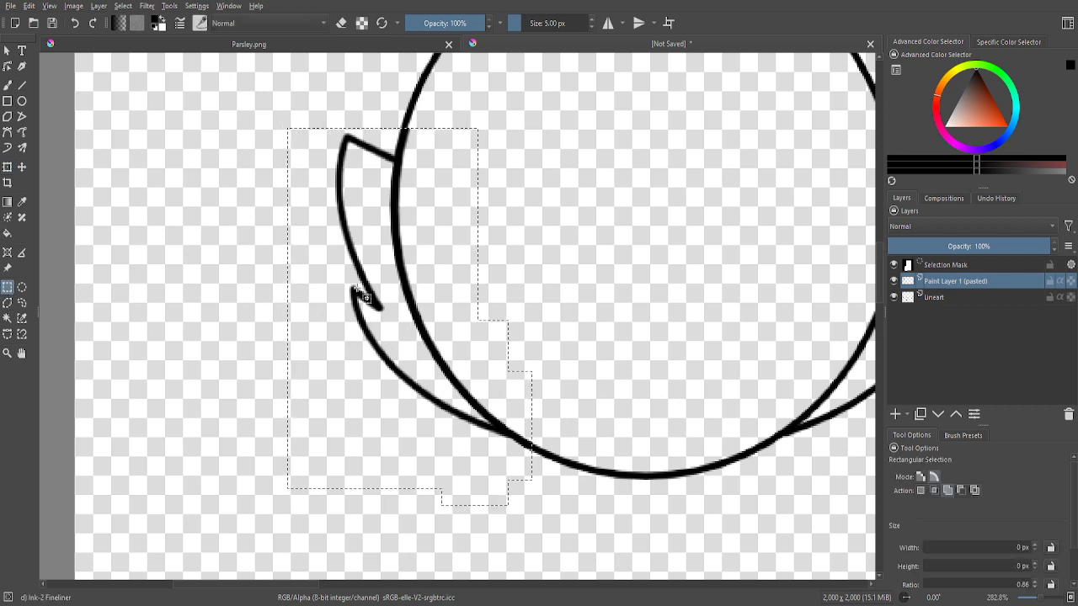
pyautogui.scroll(-1, 263, 268)
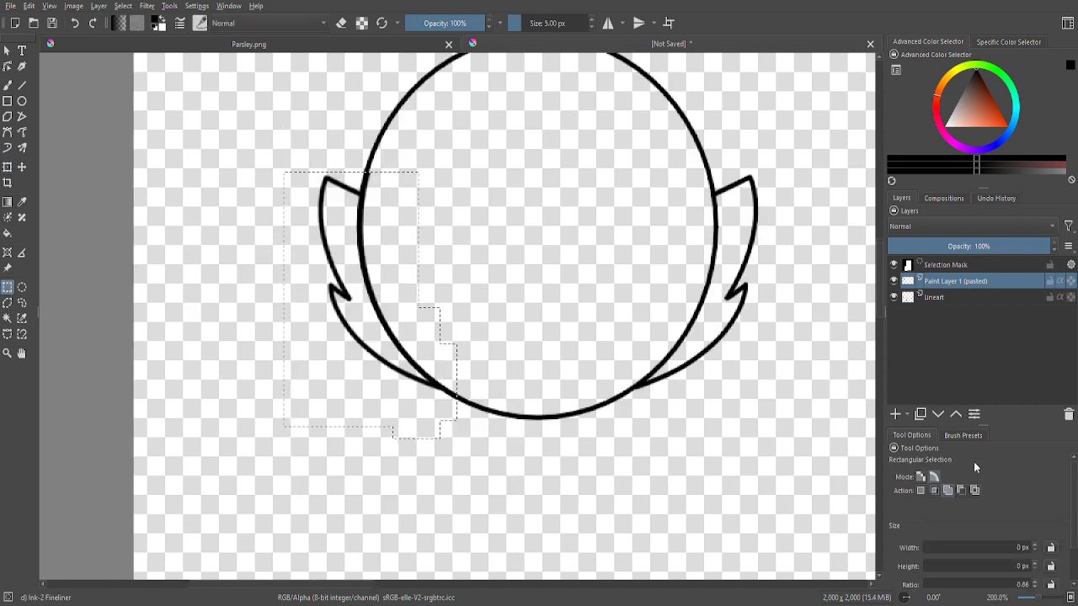
pyautogui.click(922, 490)
pyautogui.click(309, 225)
# - Erase the doubled outline where the mirrored tuft meets the head and merge the pasted layer into Lineart
pyautogui.scroll(3, 393, 177)
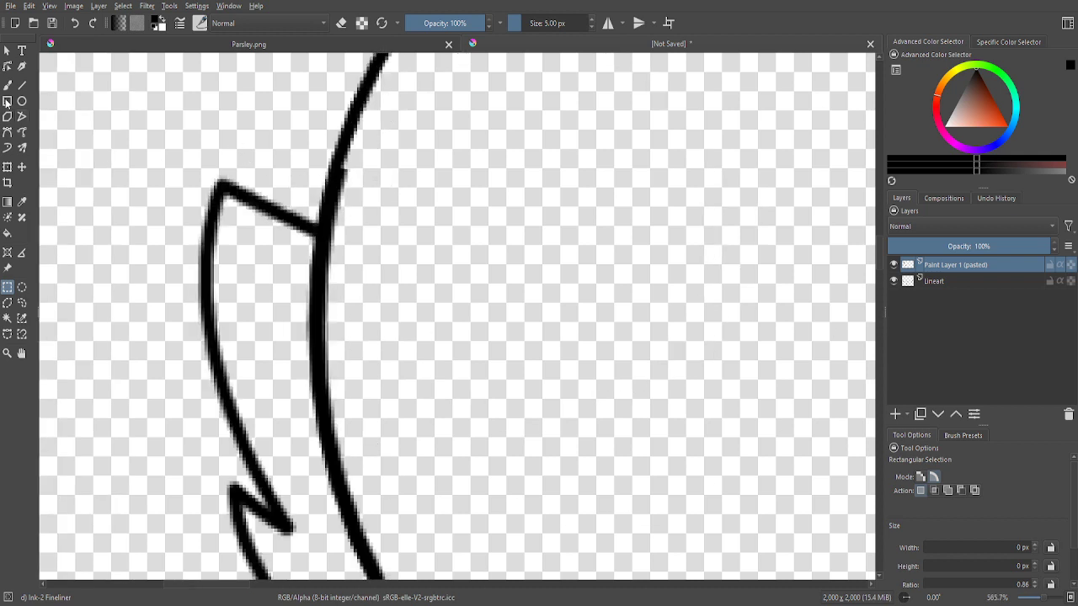
pyautogui.press('b')
pyautogui.scroll(2, 349, 156)
pyautogui.click(342, 28)
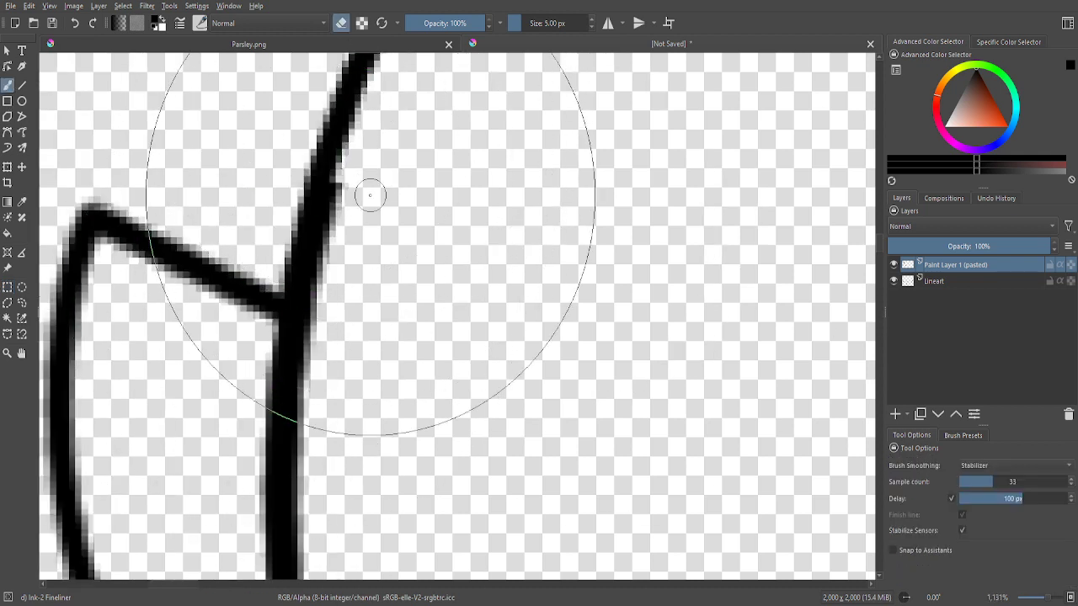
pyautogui.moveTo(323, 226); pyautogui.dragTo(332, 379)
pyautogui.scroll(-4, 354, 345)
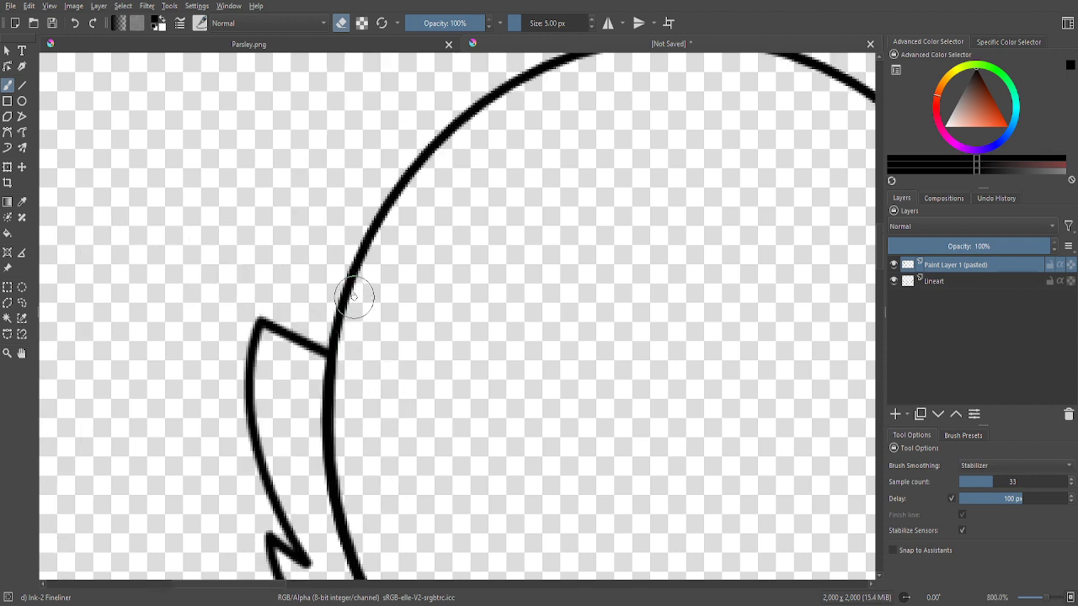
pyautogui.click(341, 23)
pyautogui.scroll(-2, 371, 260)
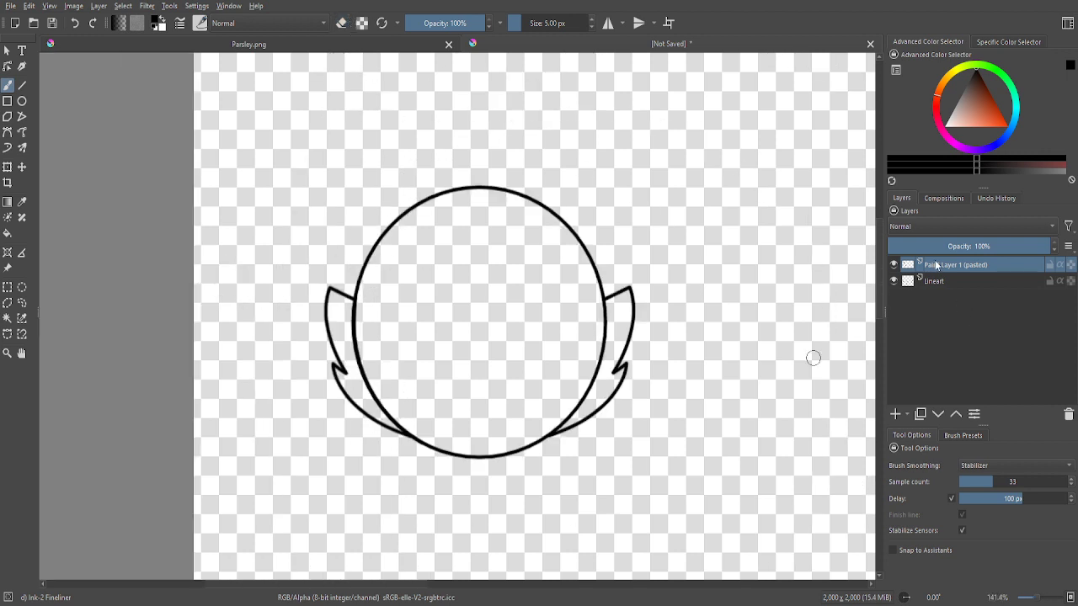
pyautogui.hotkey('ctrl', 'e')
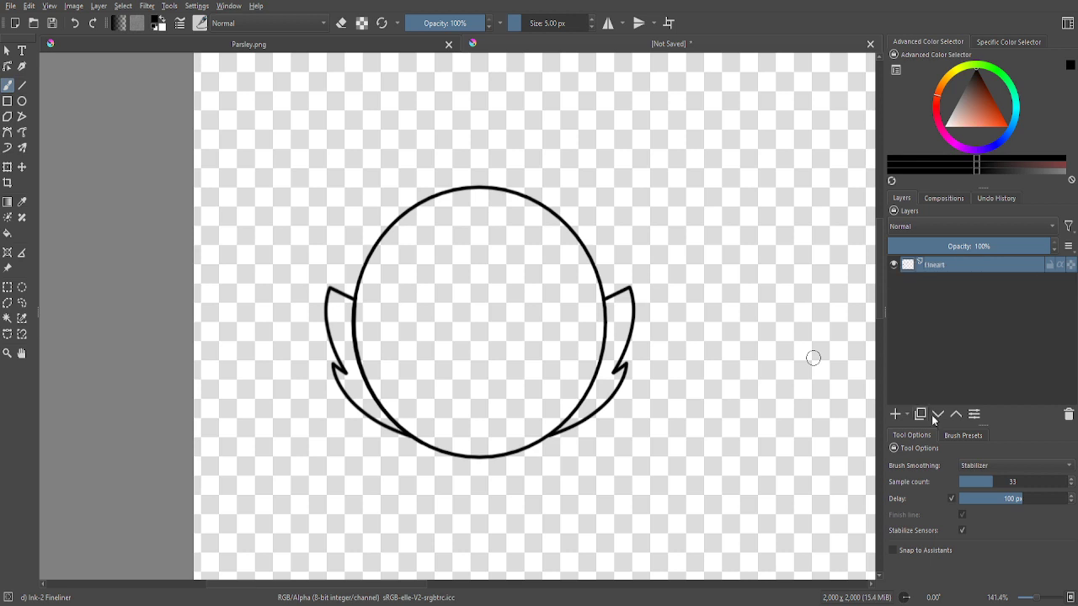
# - Check the Parsley.png reference and draw the large right ear outline from the head's top down to the cheek tuft
pyautogui.click(962, 436)
pyautogui.scroll(-1, 404, 306)
pyautogui.scroll(1, 532, 234)
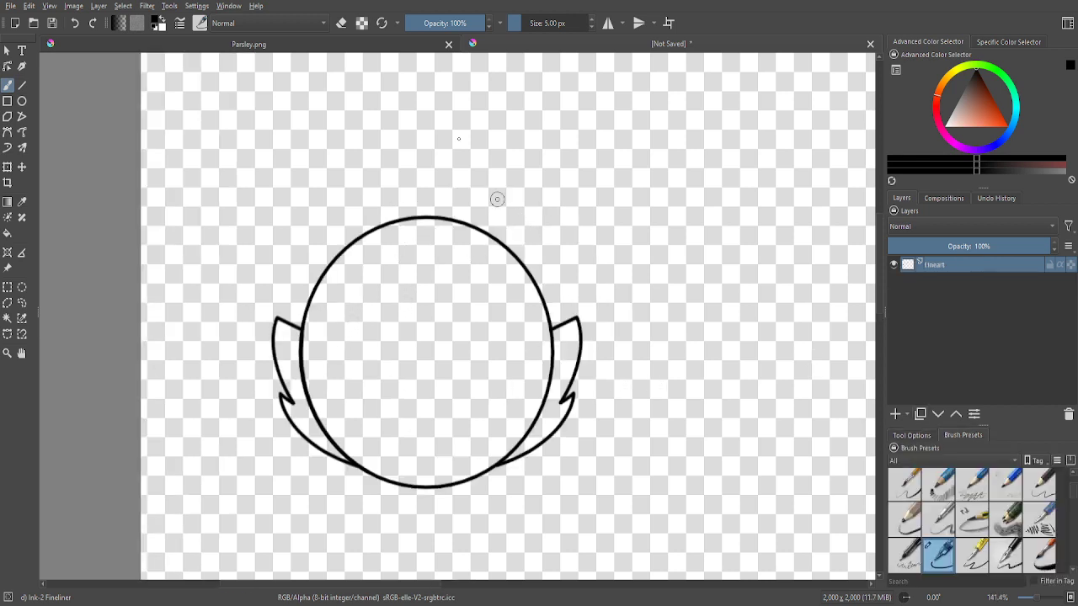
pyautogui.click(431, 47)
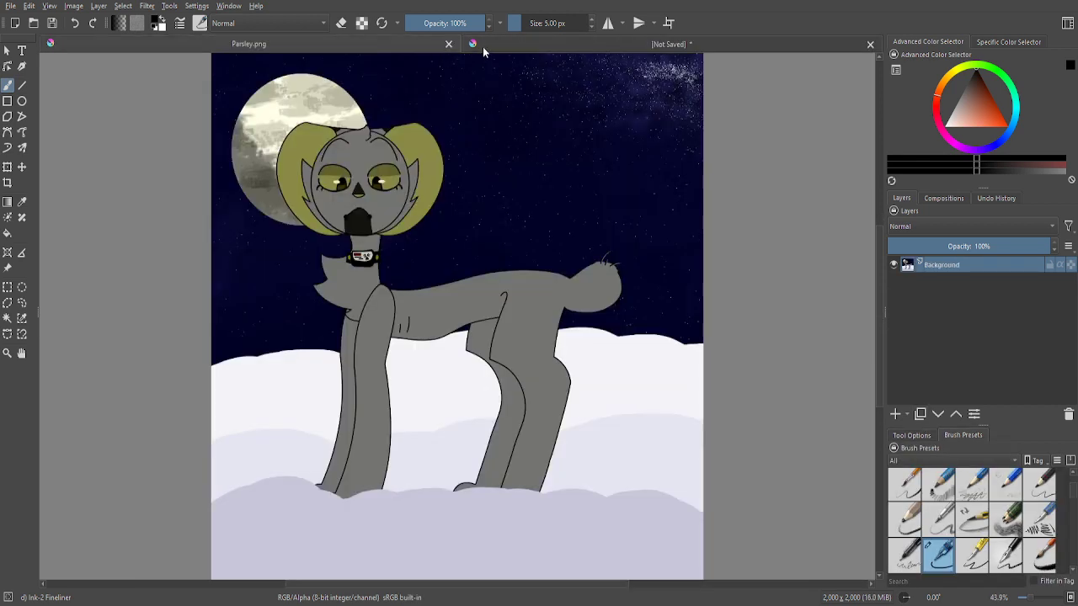
pyautogui.click(483, 47)
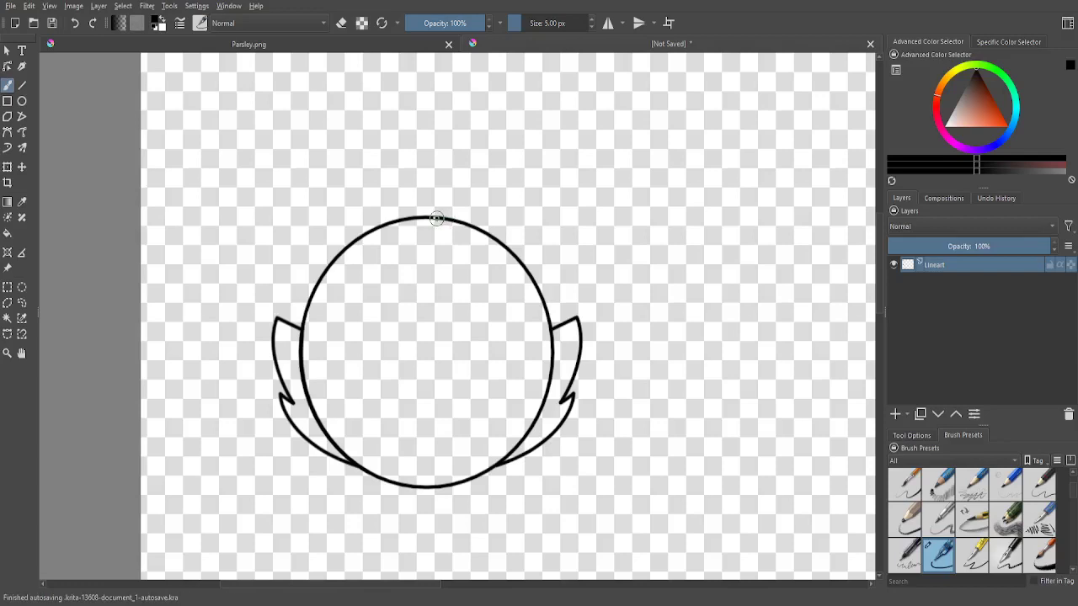
pyautogui.moveTo(436, 218)
pyautogui.mouseDown()
pyautogui.moveTo(433, 205)
pyautogui.moveTo(594, 189)
pyautogui.moveTo(640, 221)
pyautogui.moveTo(637, 344)
pyautogui.moveTo(607, 413)
pyautogui.moveTo(550, 436)
pyautogui.mouseUp()
# - Erase the stray line end where the right ear outline meets the cheek tuft and return to painting mode
pyautogui.scroll(6, 565, 439)
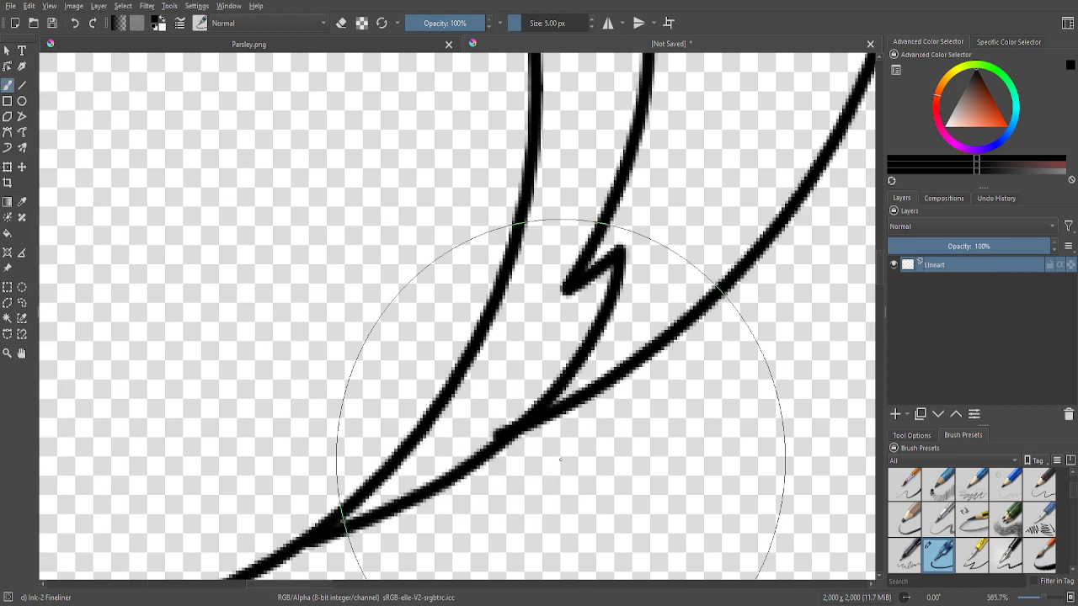
pyautogui.click(925, 436)
pyautogui.click(963, 435)
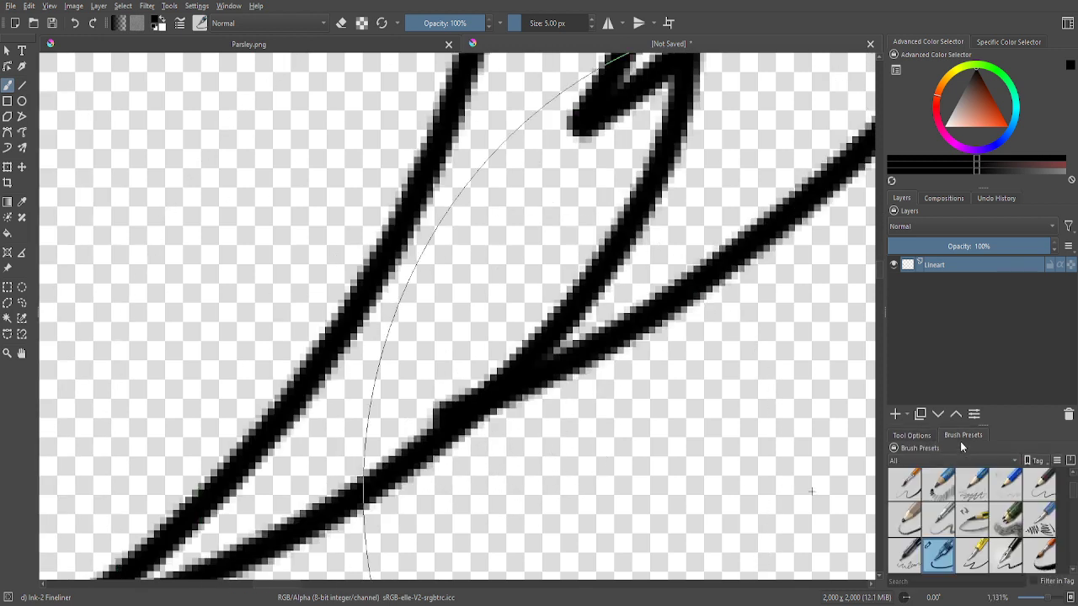
pyautogui.press('e')
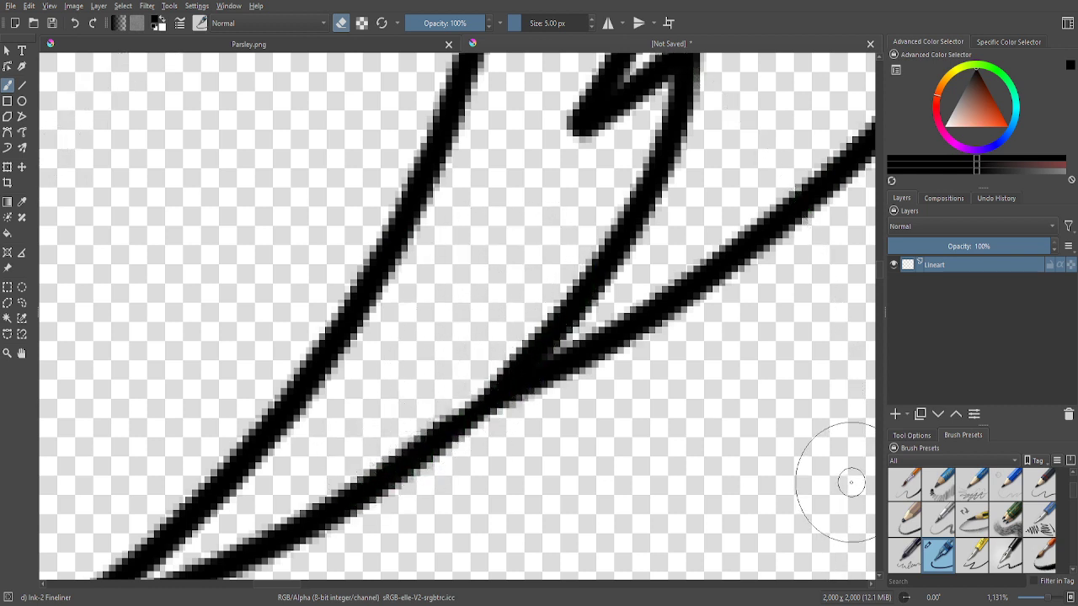
pyautogui.click(341, 24)
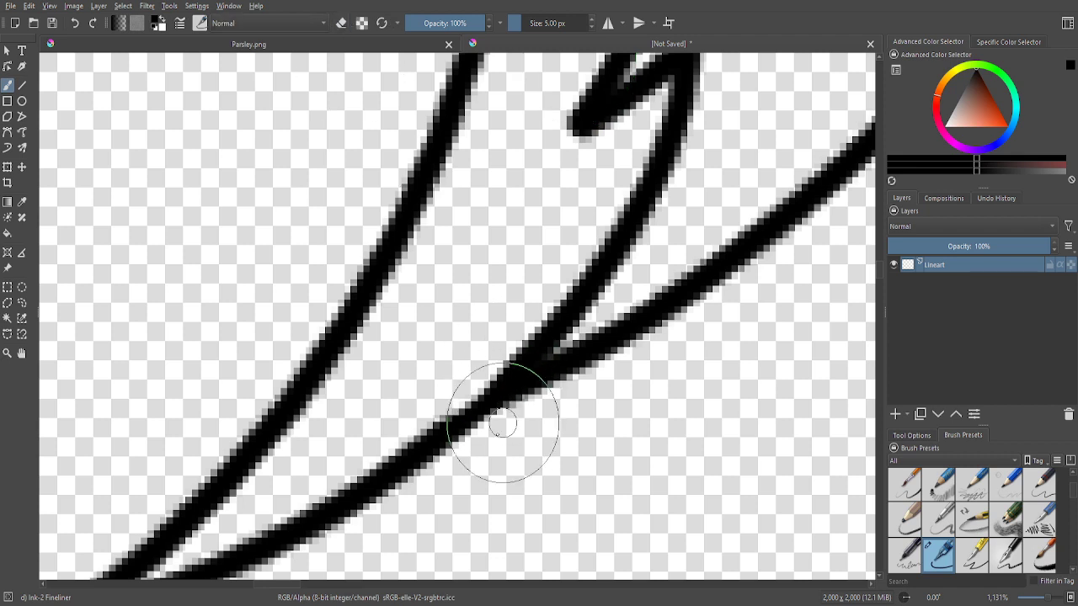
# - Smooth the junction of the right ear and cheek tuft with a brush stroke, undoing and redrawing the first attempt
pyautogui.moveTo(439, 433); pyautogui.dragTo(533, 337)
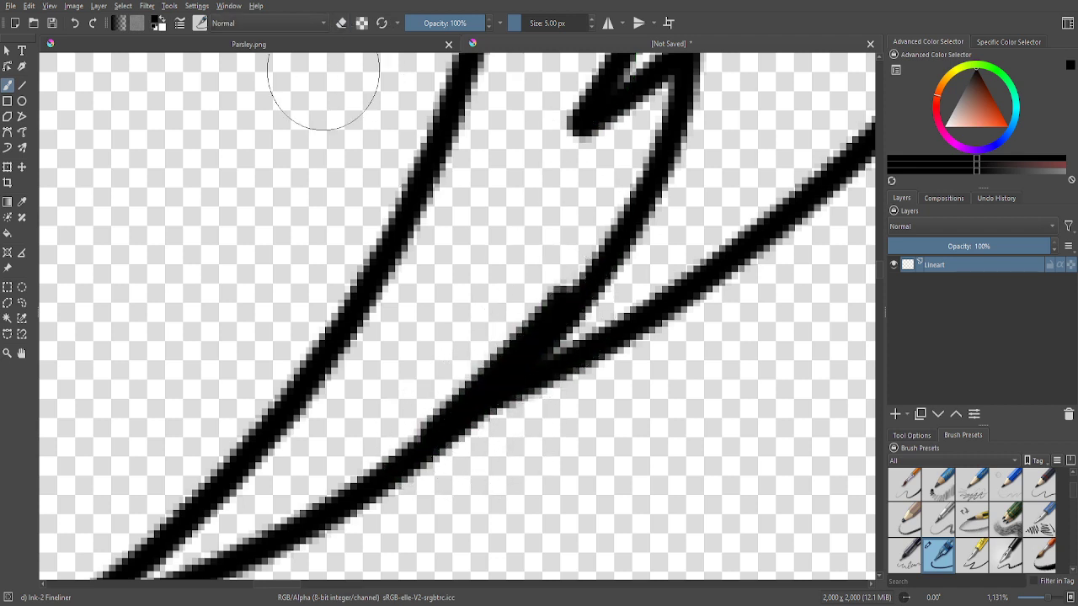
pyautogui.hotkey('ctrl', 'z')
pyautogui.moveTo(438, 445)
pyautogui.mouseDown()
pyautogui.moveTo(429, 432)
pyautogui.moveTo(610, 271)
pyautogui.mouseUp()
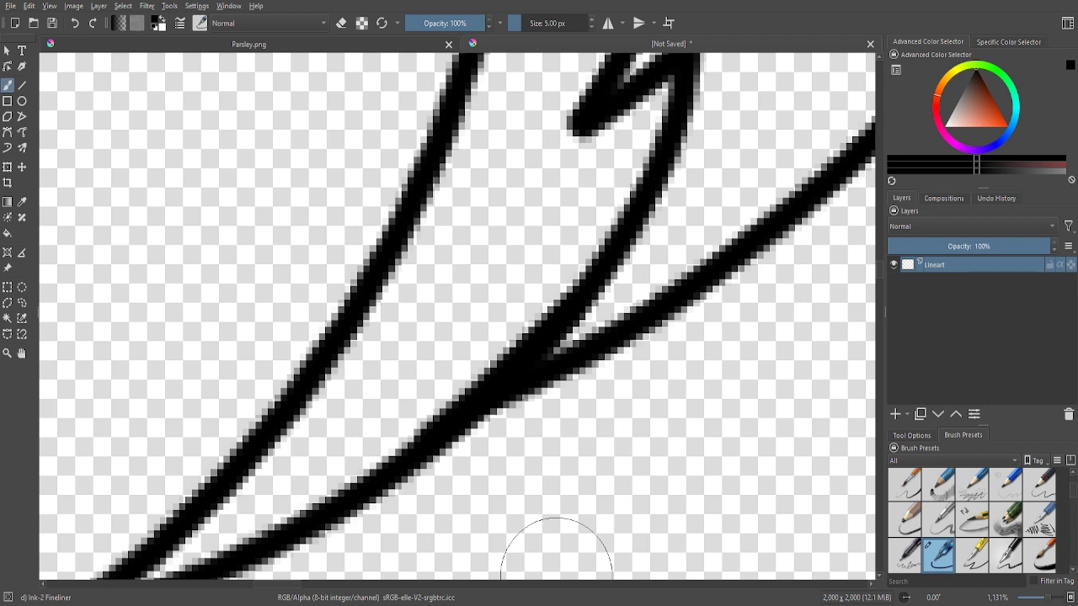
pyautogui.scroll(-9, 505, 308)
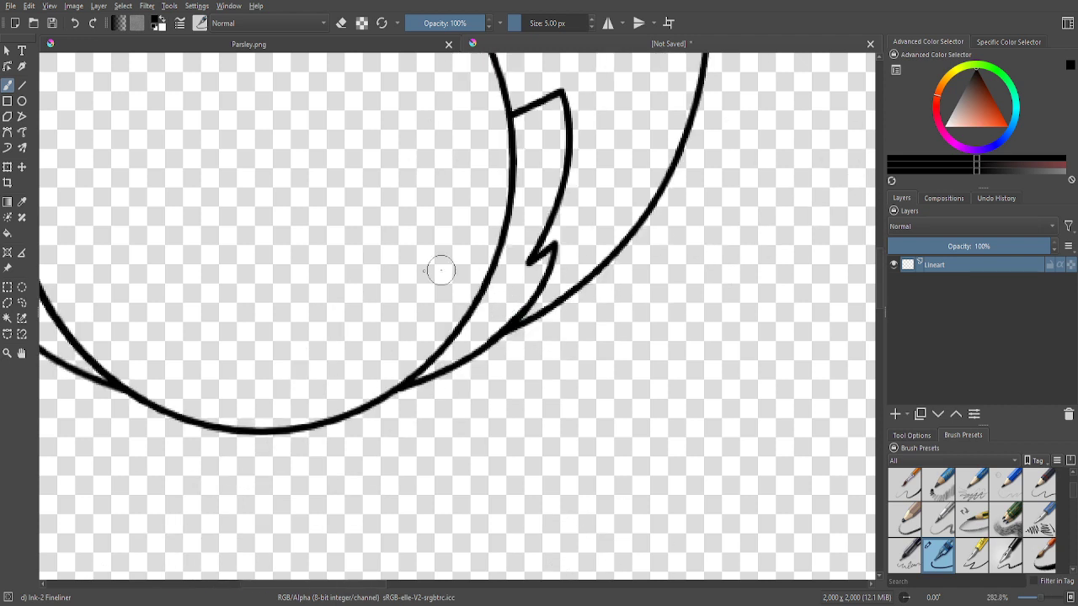
# - Add the text "Opening Wolf Quest to get a good picture of Parsley" below the head drawing
pyautogui.click(22, 50)
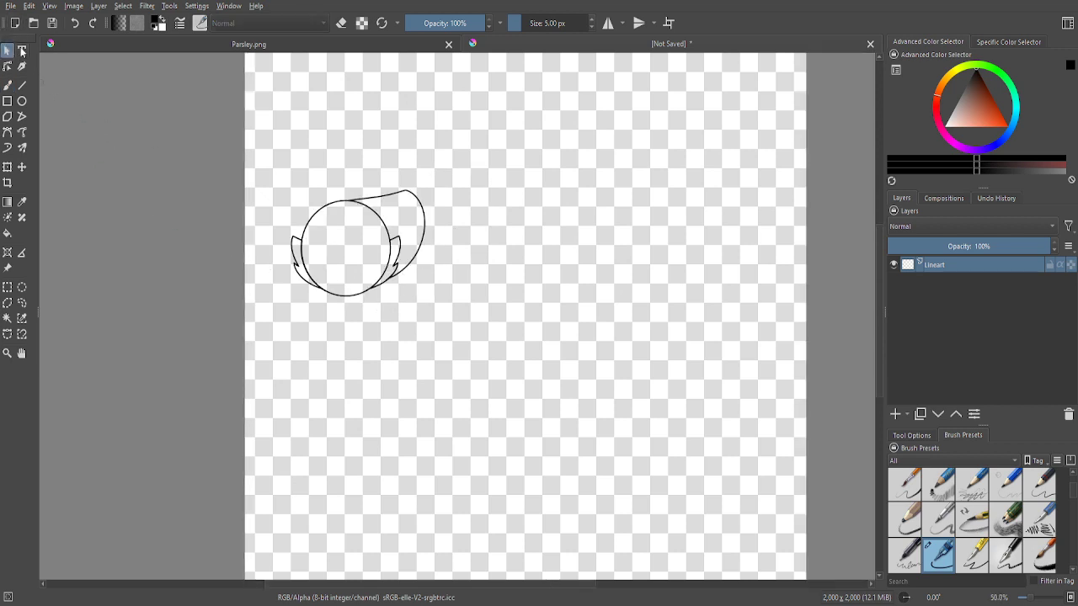
pyautogui.click(412, 309)
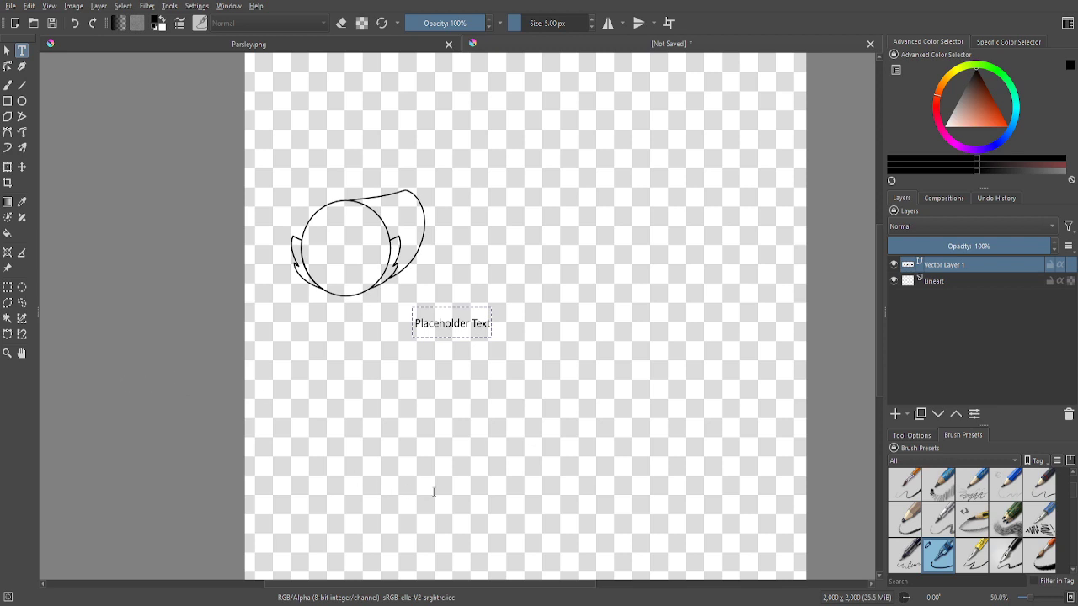
pyautogui.click(633, 523)
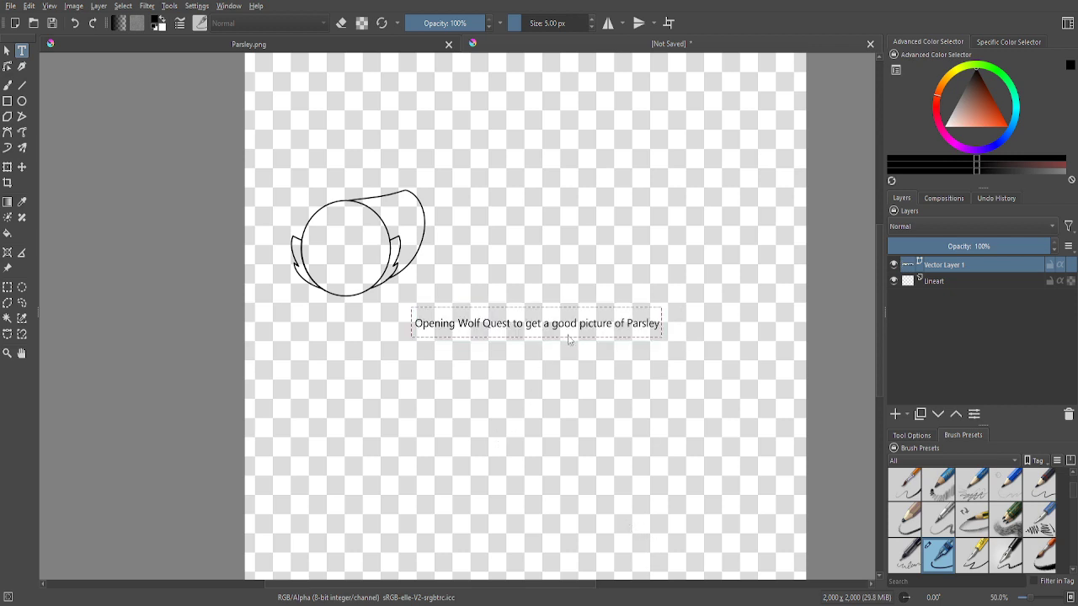
pyautogui.scroll(3, 580, 316)
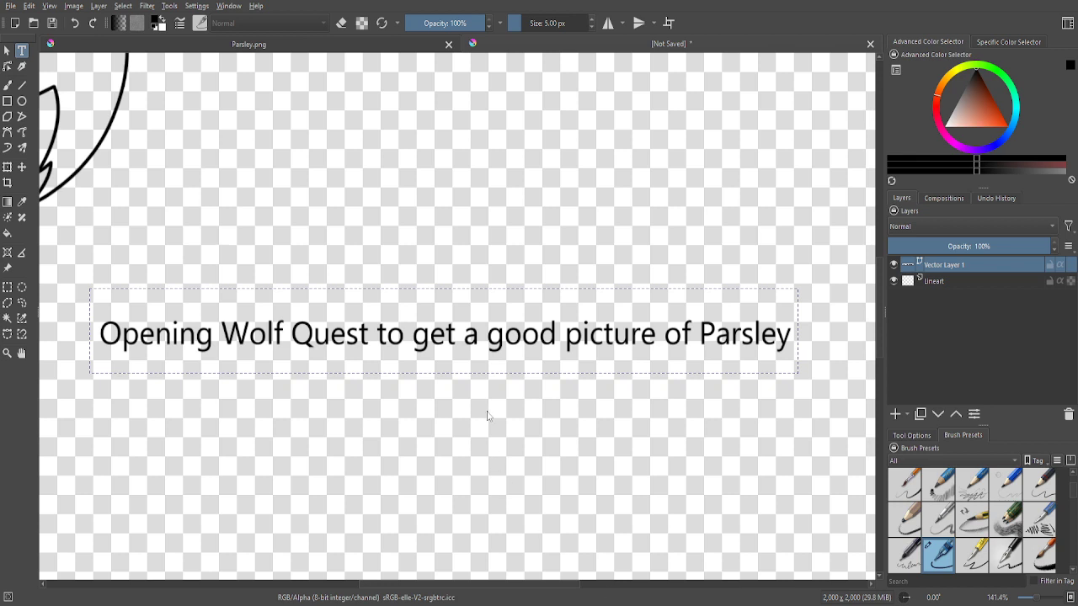
# - Undo the text note about opening Wolf Quest, removing it together with its vector layer
pyautogui.scroll(-3, 486, 388)
pyautogui.scroll(2, 476, 388)
pyautogui.click(74, 23)
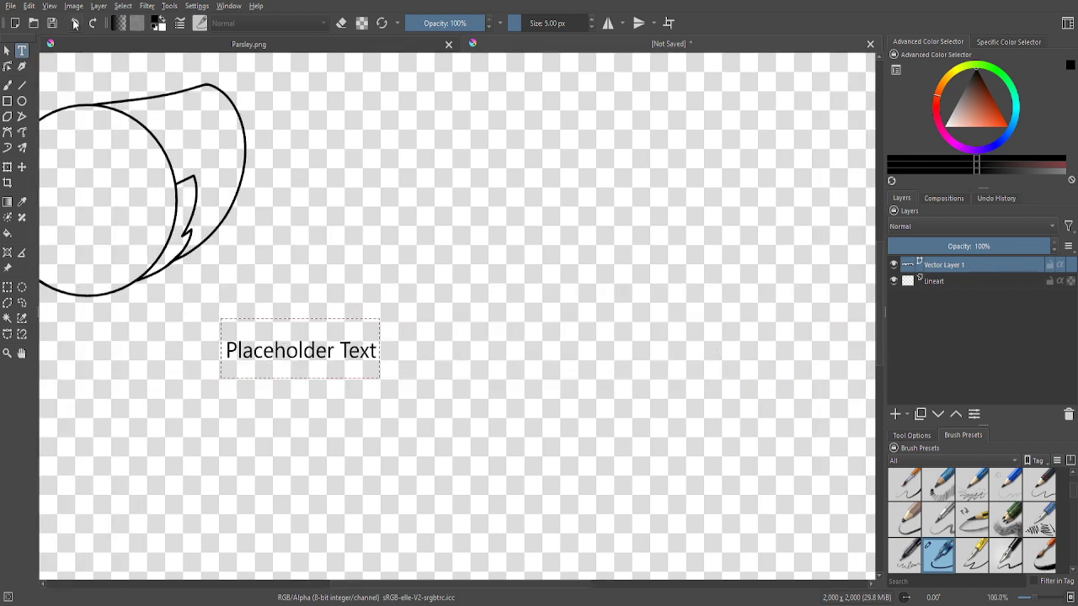
pyautogui.click(74, 23)
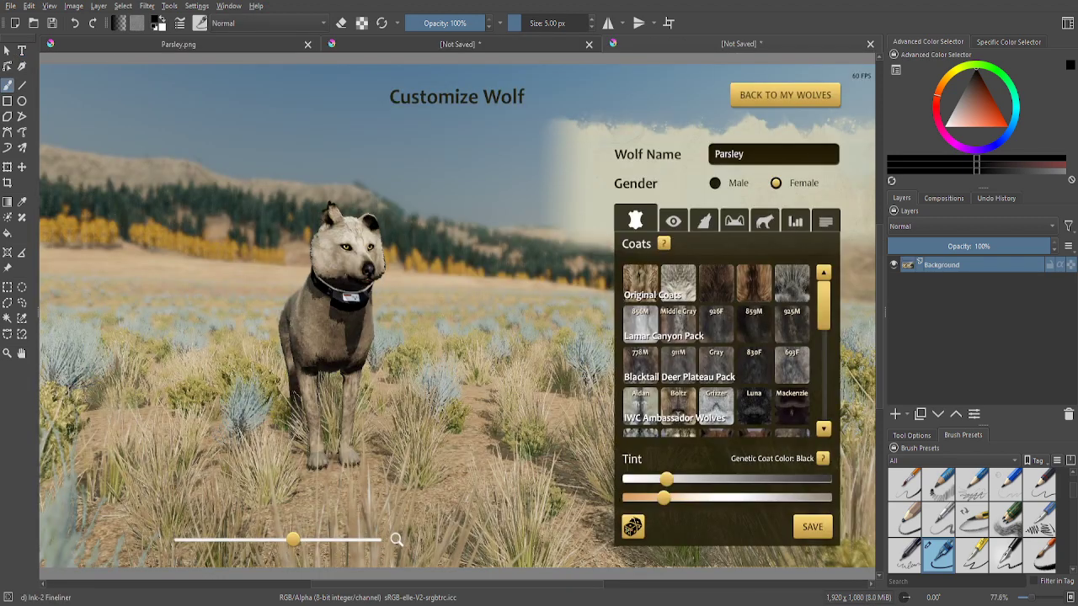
# - Inspect the wolf's head in the Wolf Quest customization picture and sample its pale fur colour
pyautogui.scroll(-1, 510, 339)
pyautogui.scroll(1, 334, 256)
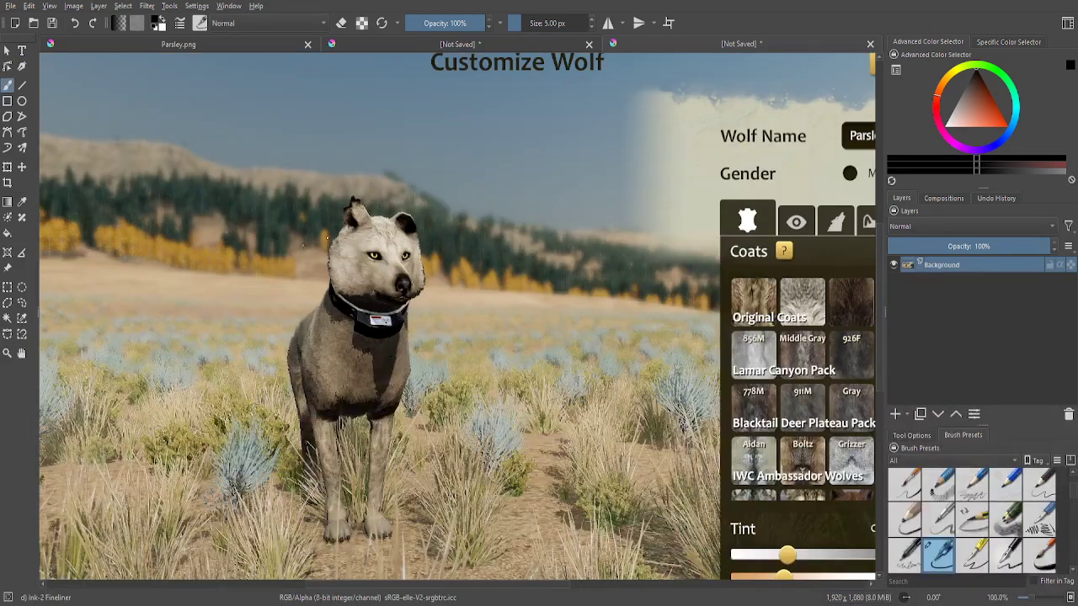
pyautogui.press('2')
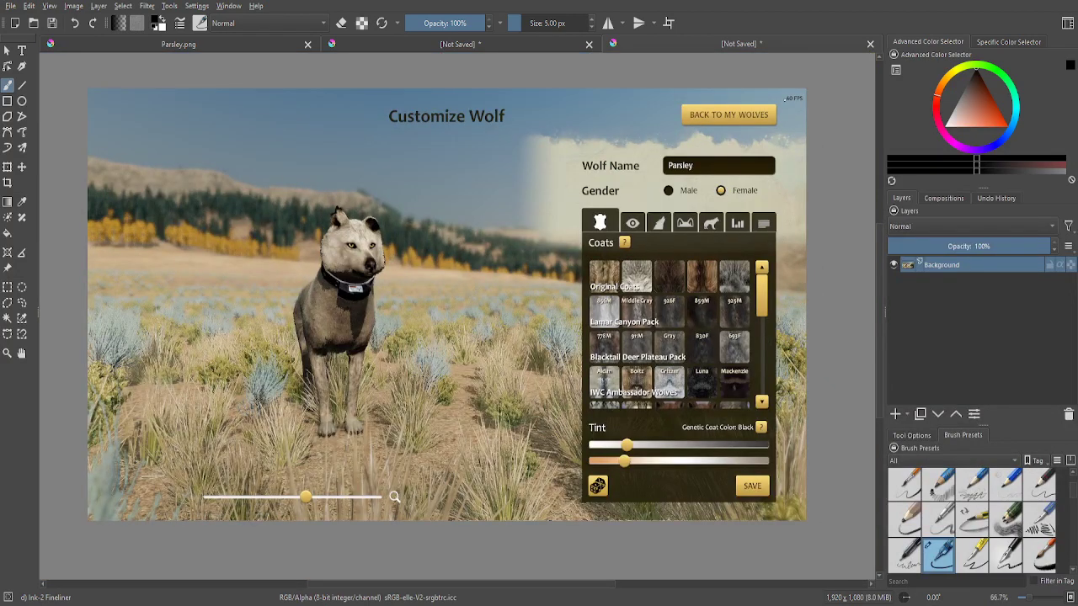
pyautogui.scroll(3, 332, 244)
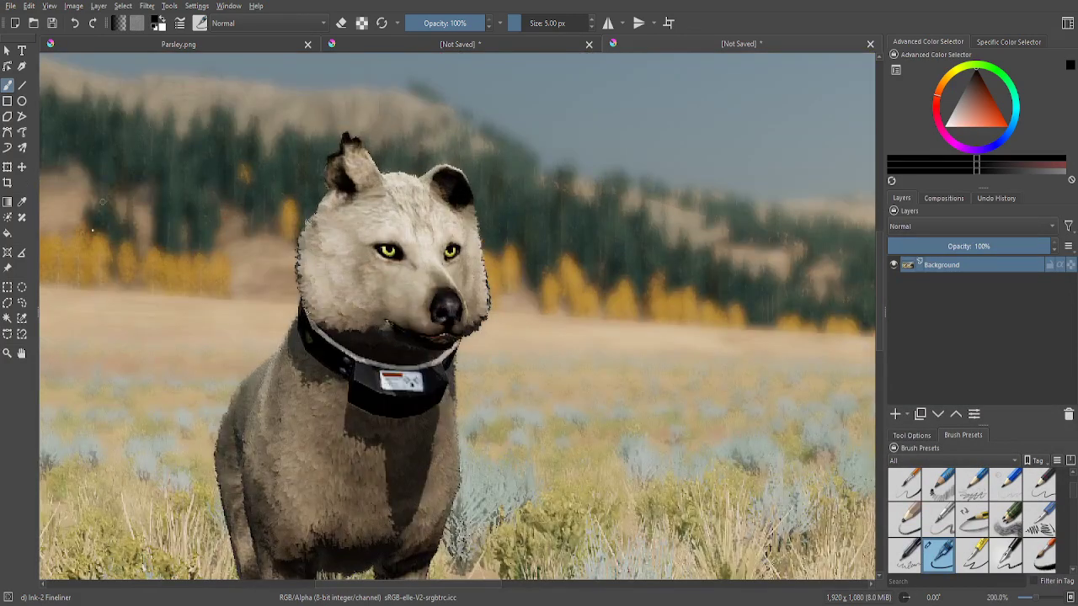
pyautogui.click(21, 202)
pyautogui.scroll(2, 241, 234)
pyautogui.click(459, 252)
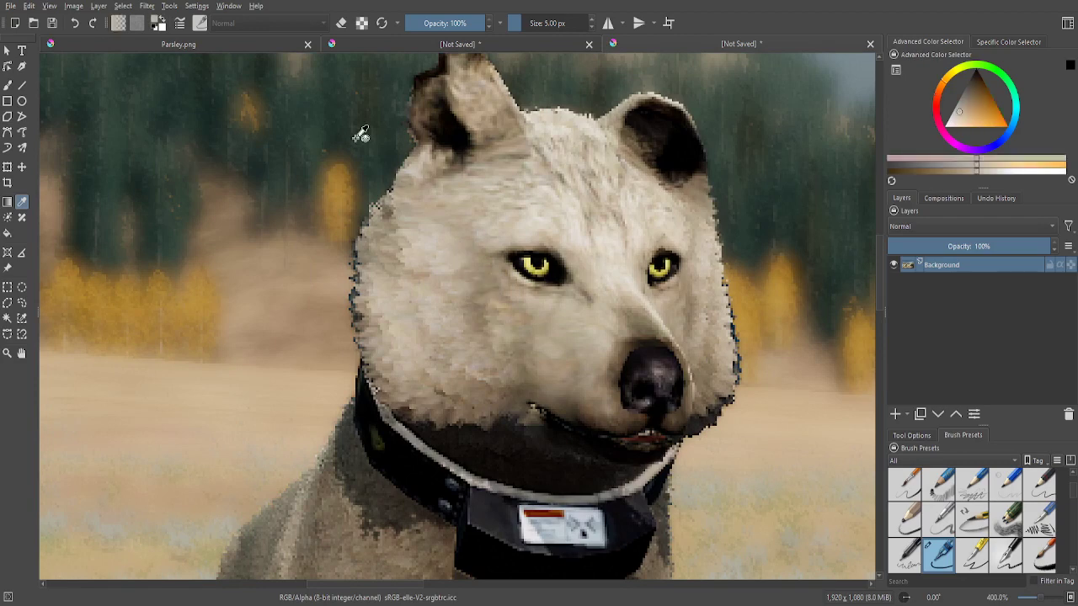
# - Check the character in Parsley.png and sample the yellow of the wolf's eye in the Wolf Quest picture
pyautogui.click(241, 44)
pyautogui.press('1')
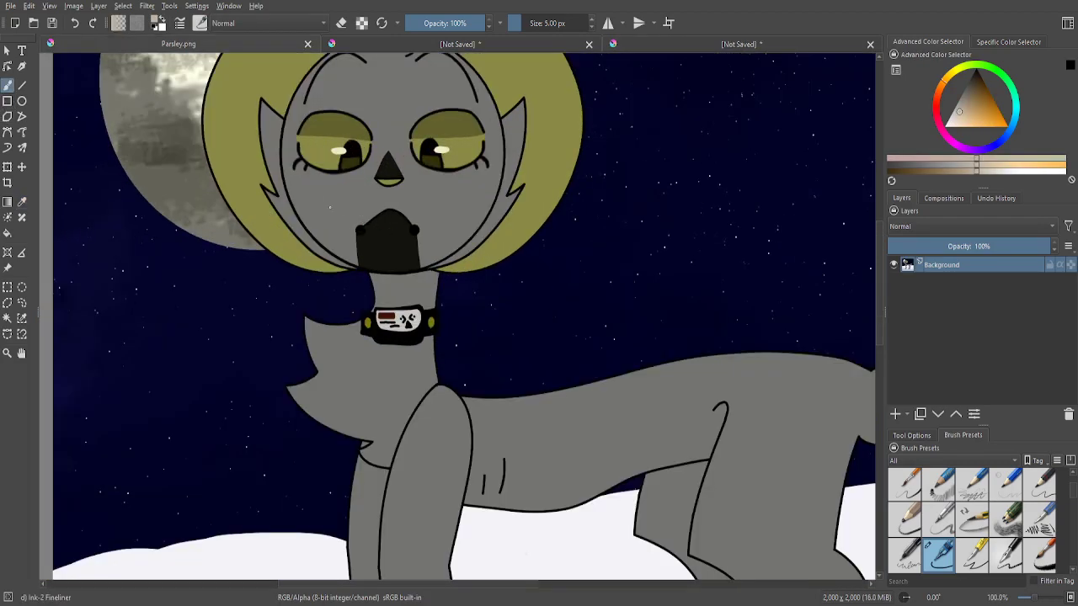
pyautogui.scroll(-2, 322, 245)
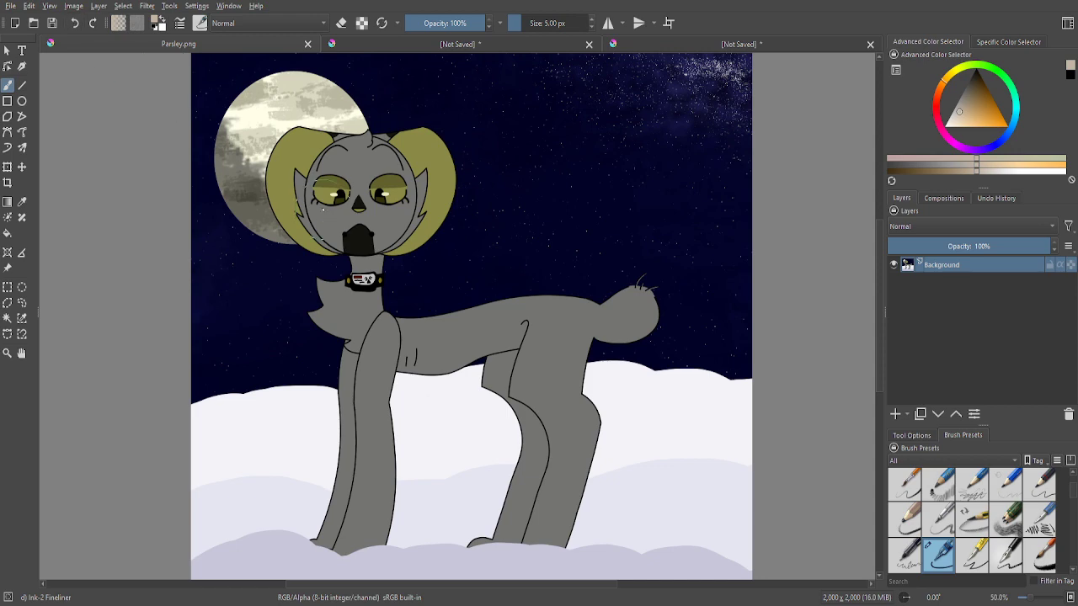
pyautogui.click(511, 40)
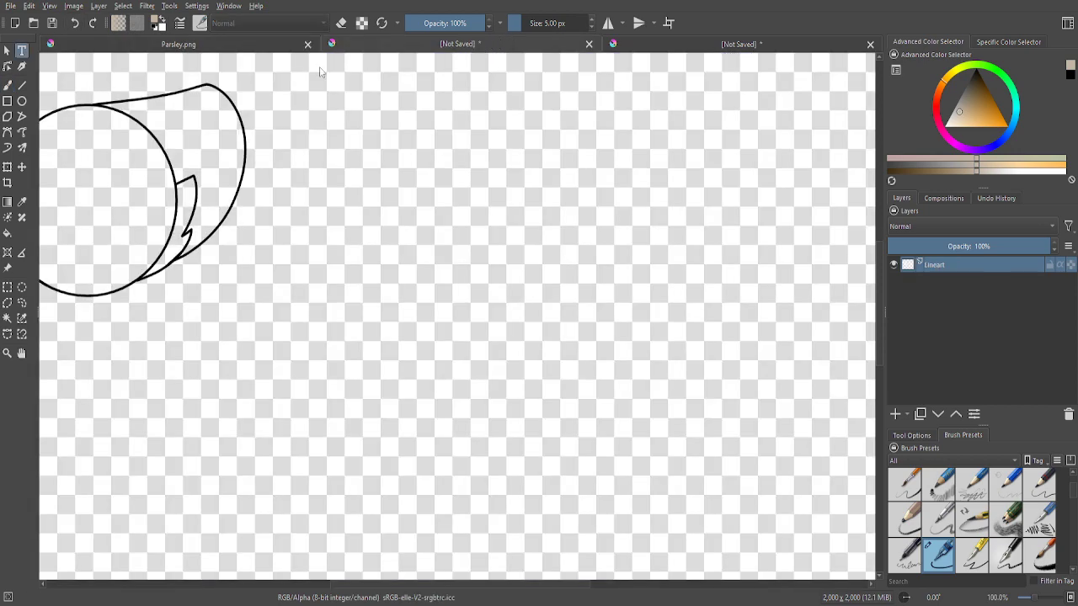
pyautogui.click(667, 48)
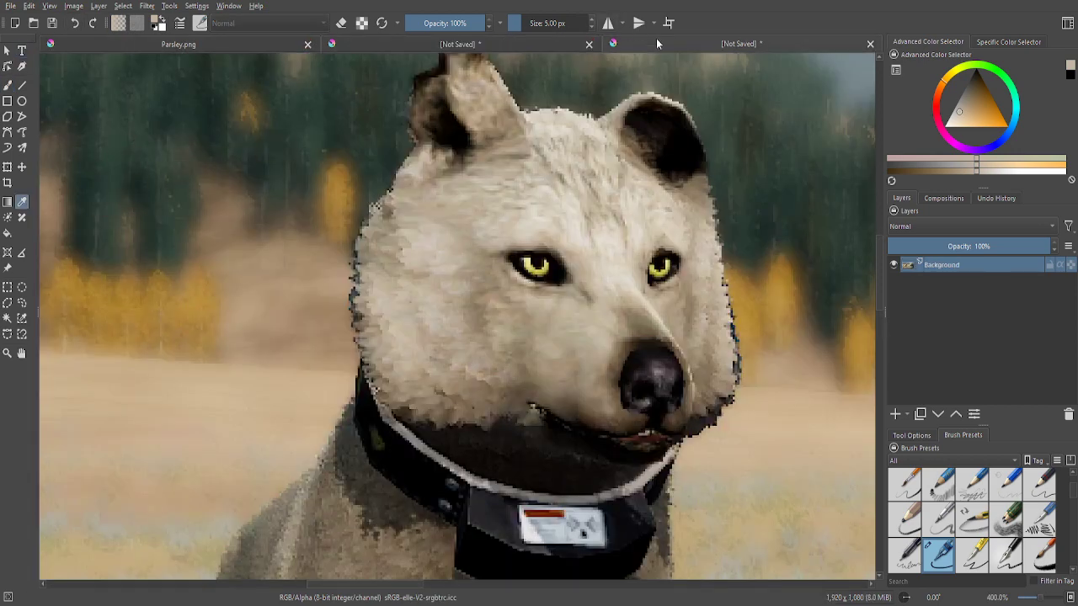
pyautogui.scroll(4, 539, 270)
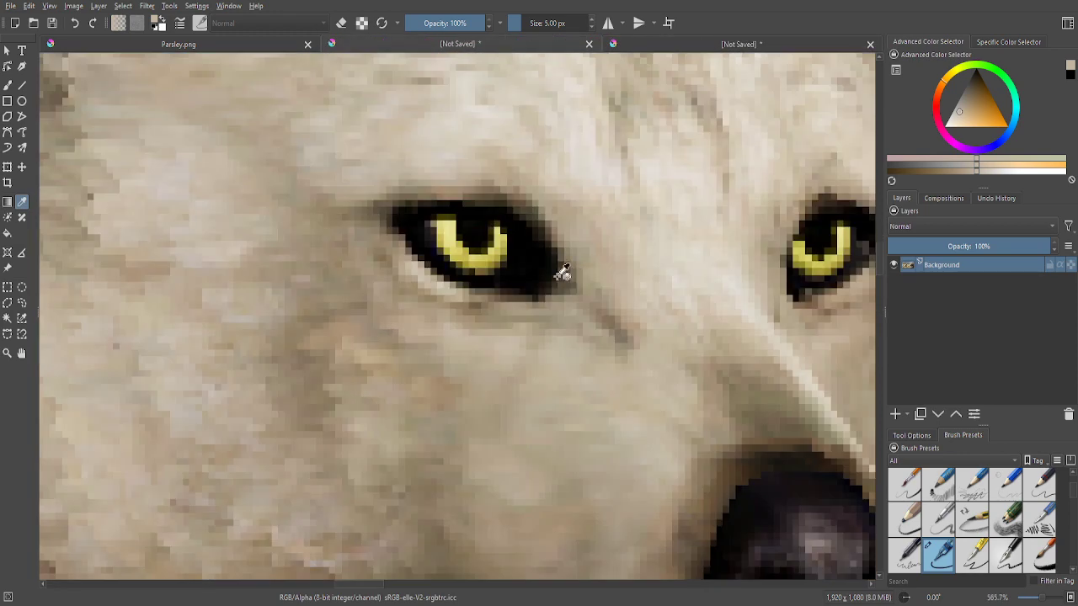
pyautogui.click(401, 202)
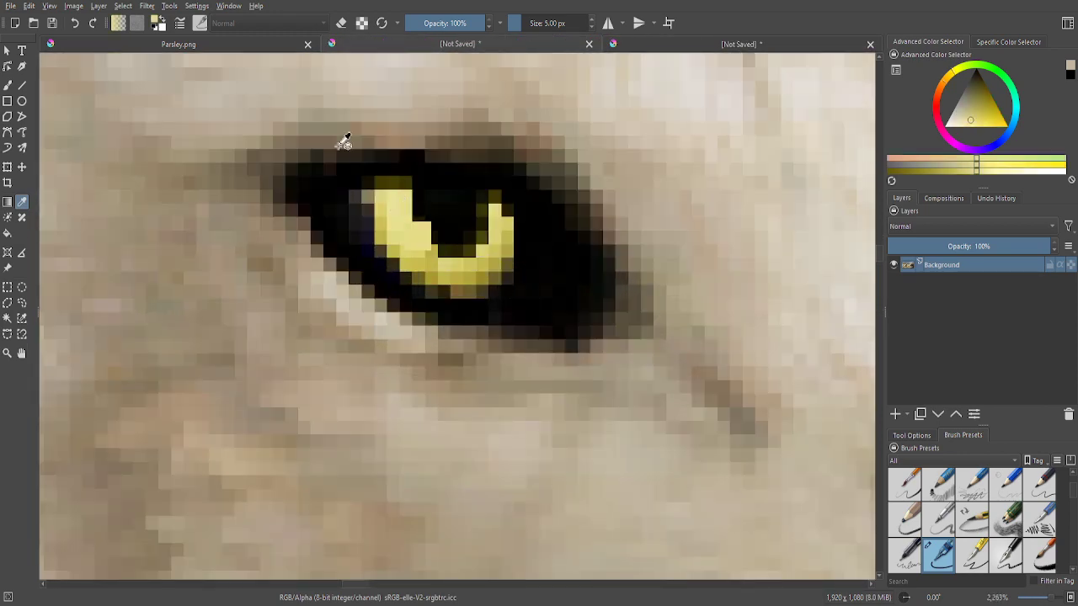
# - Examine the face and whole figure in Parsley.png and return to the line art drawing
pyautogui.click(213, 46)
pyautogui.click(10, 87)
pyautogui.scroll(5, 295, 202)
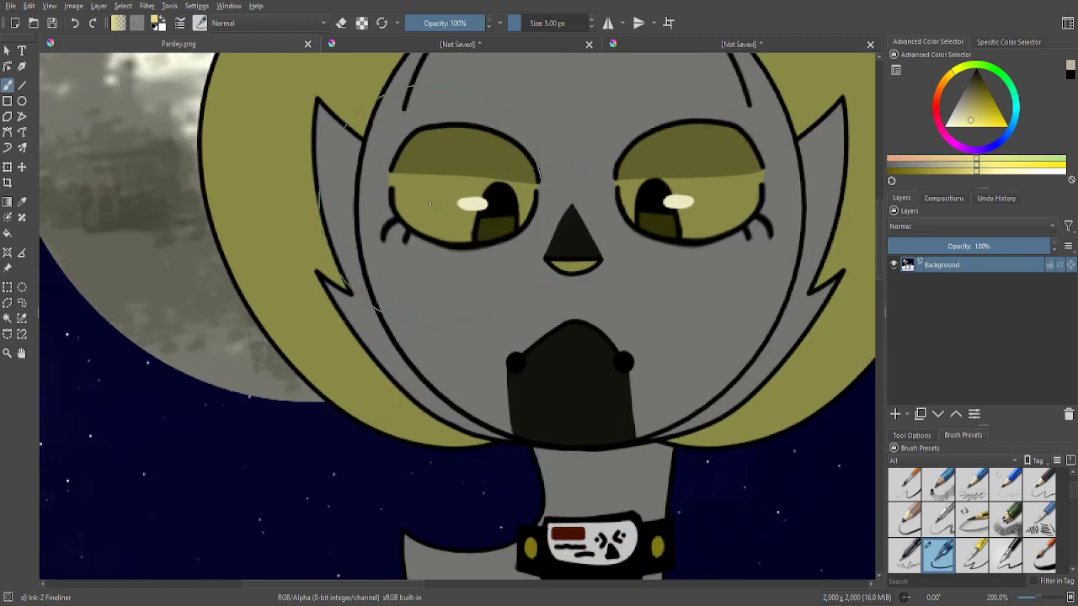
pyautogui.scroll(-3, 459, 254)
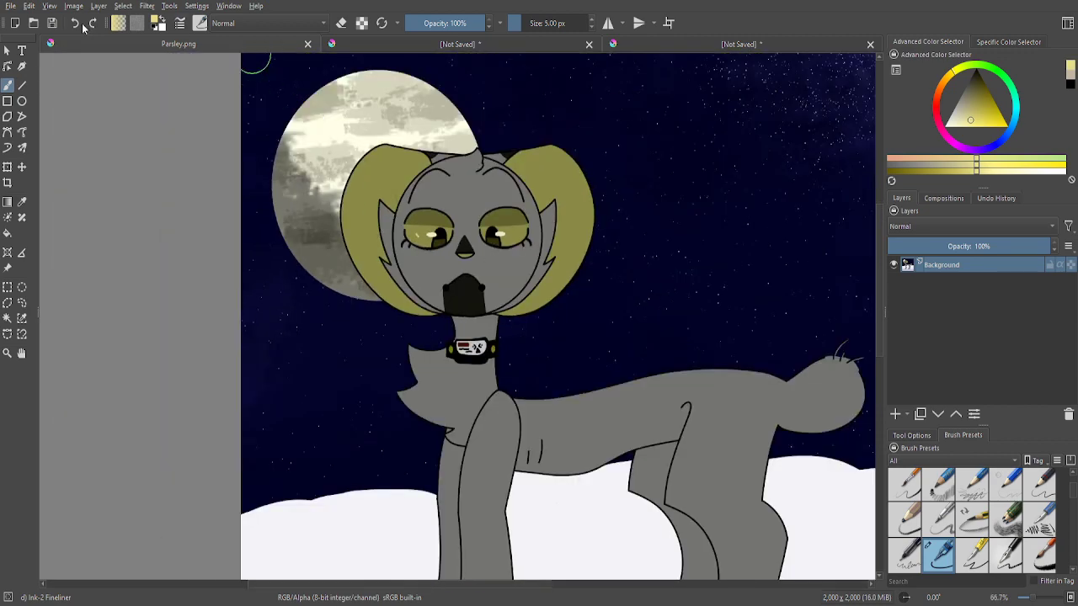
pyautogui.click(629, 47)
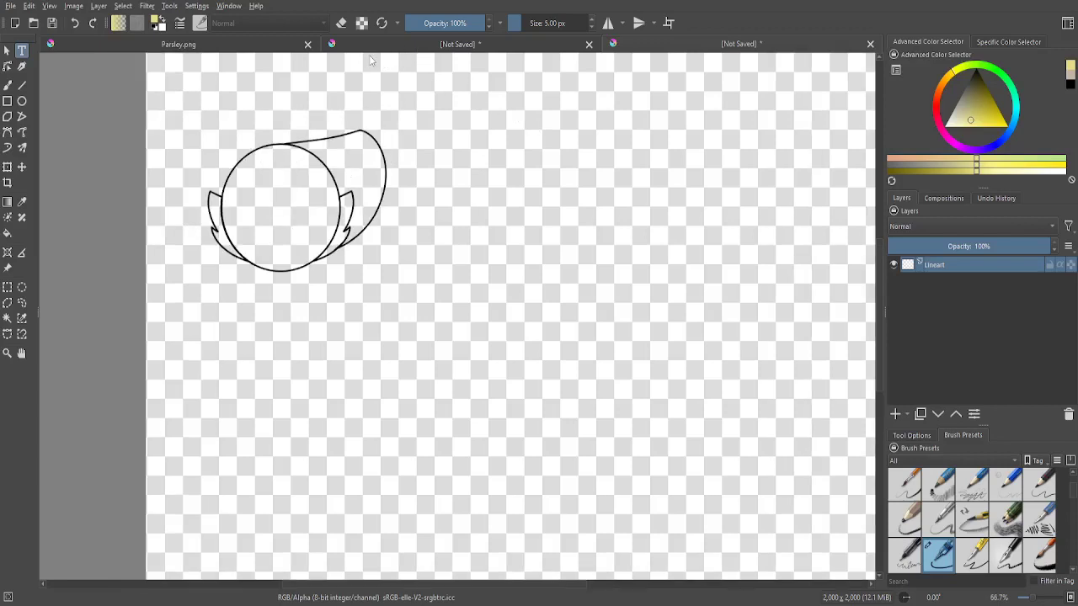
# - Erase the upper part of the right ear outline with the Eraser Small brush, leaving the short start at the head and the outer side line
pyautogui.scroll(1, 371, 59)
pyautogui.scroll(1, 212, 131)
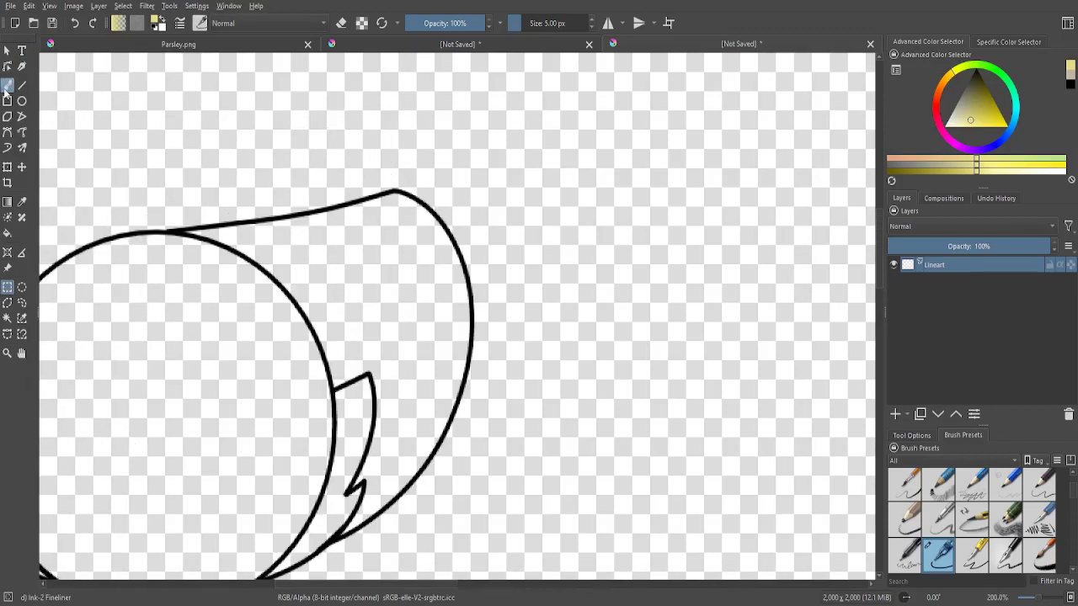
pyautogui.scroll(3, 983, 520)
pyautogui.click(937, 484)
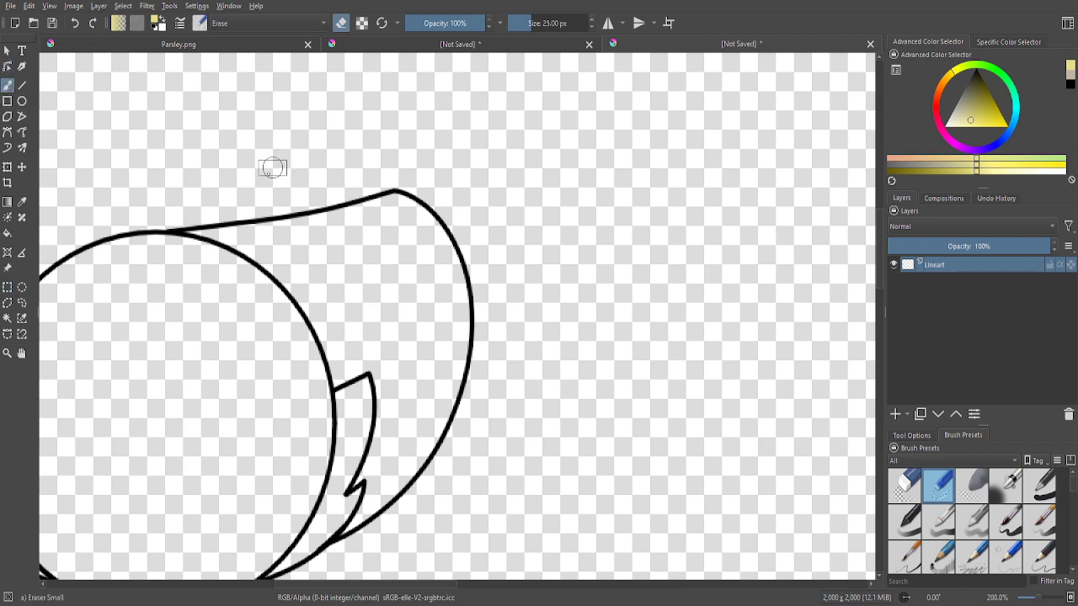
pyautogui.moveTo(260, 211)
pyautogui.mouseDown()
pyautogui.moveTo(359, 258)
pyautogui.moveTo(528, 311)
pyautogui.mouseUp()
pyautogui.scroll(1, 346, 227)
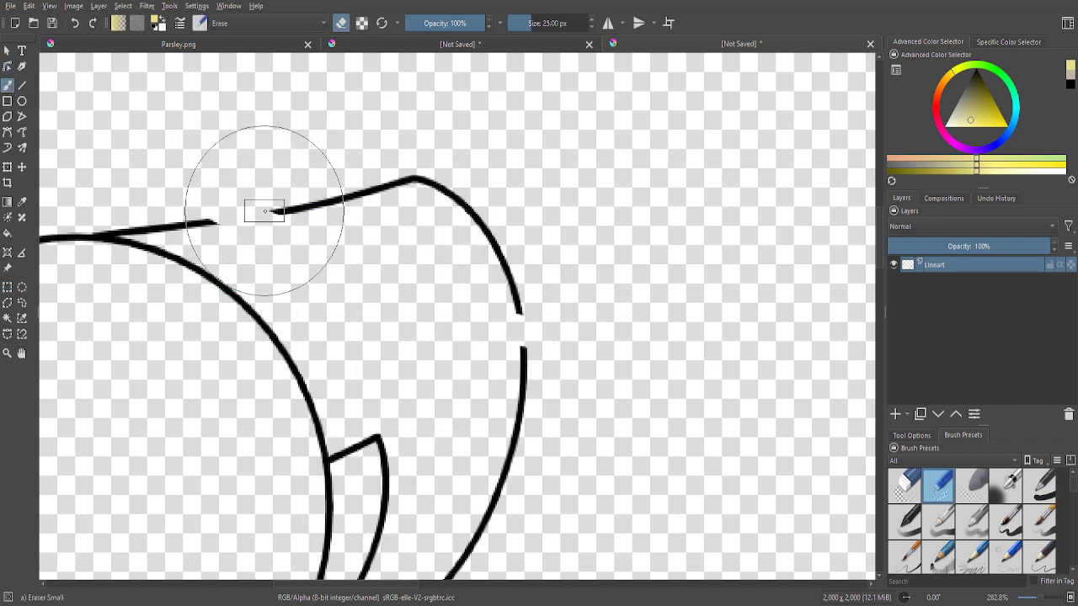
pyautogui.moveTo(264, 211); pyautogui.dragTo(475, 164)
pyautogui.moveTo(390, 177)
pyautogui.mouseDown()
pyautogui.moveTo(424, 171)
pyautogui.moveTo(511, 239)
pyautogui.moveTo(547, 281)
pyautogui.moveTo(546, 336)
pyautogui.moveTo(474, 178)
pyautogui.mouseUp()
pyautogui.scroll(-1, 529, 281)
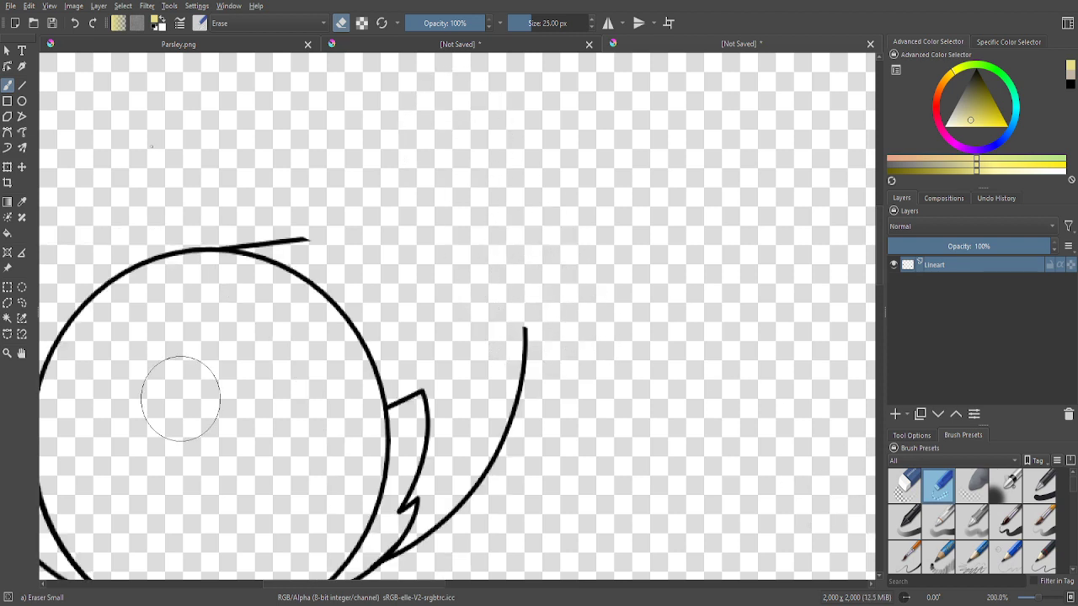
# - Select the Ink-2 Fineliner brush preset for drawing the ear at 5 px
pyautogui.click(1038, 556)
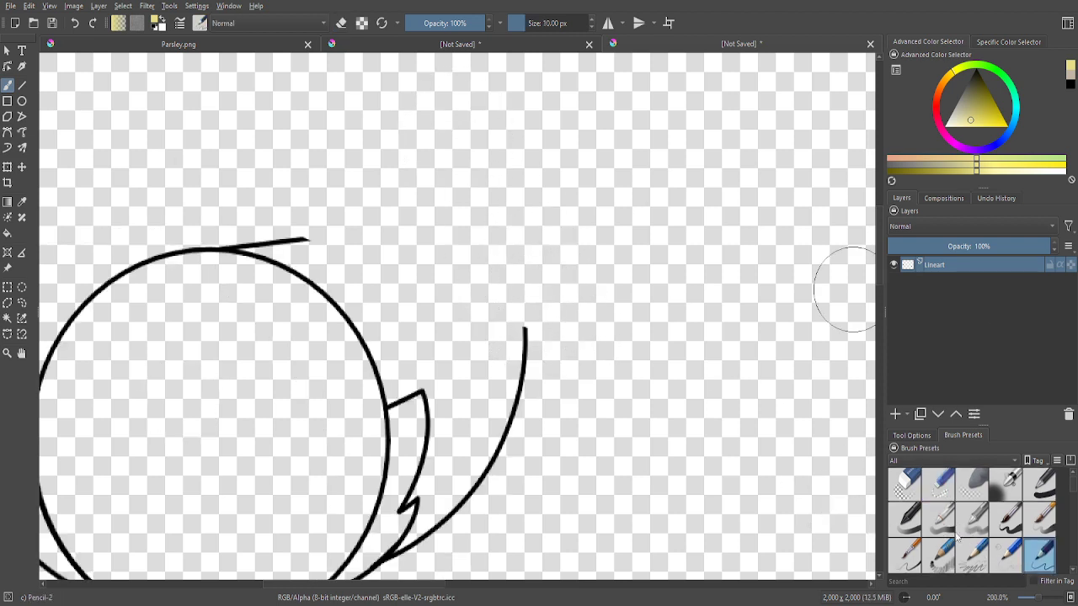
pyautogui.scroll(-5, 966, 535)
pyautogui.scroll(5, 941, 521)
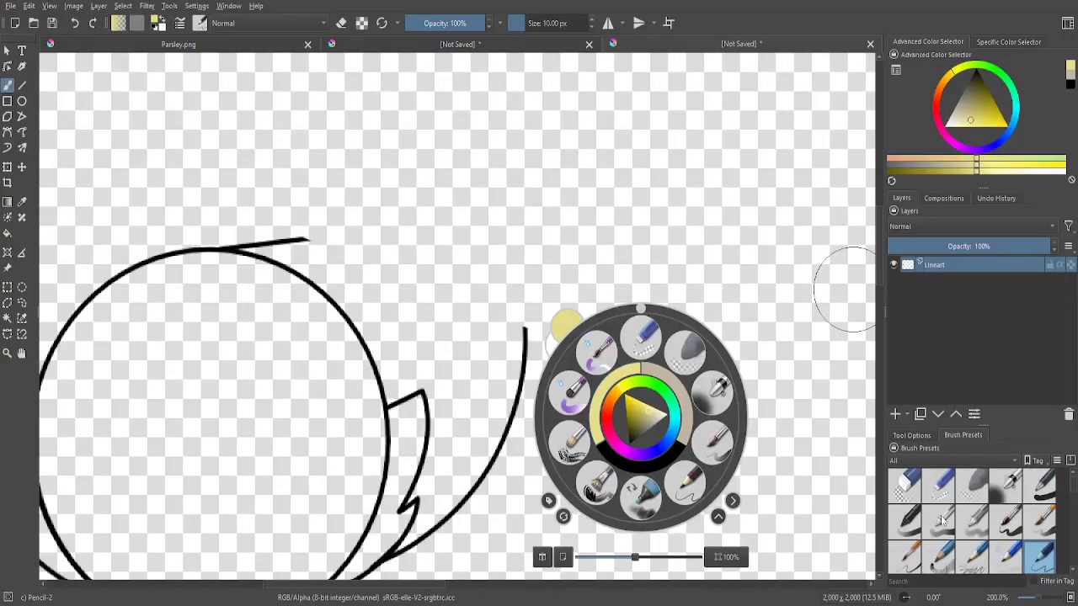
pyautogui.scroll(-2, 941, 522)
pyautogui.click(941, 522)
pyautogui.click(307, 166)
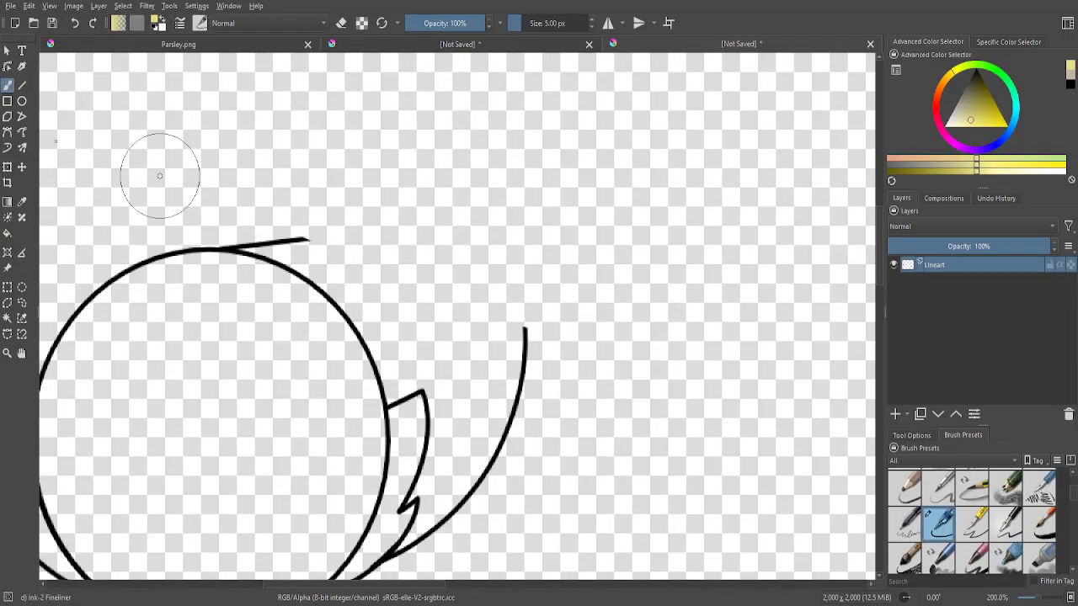
pyautogui.scroll(2, 409, 286)
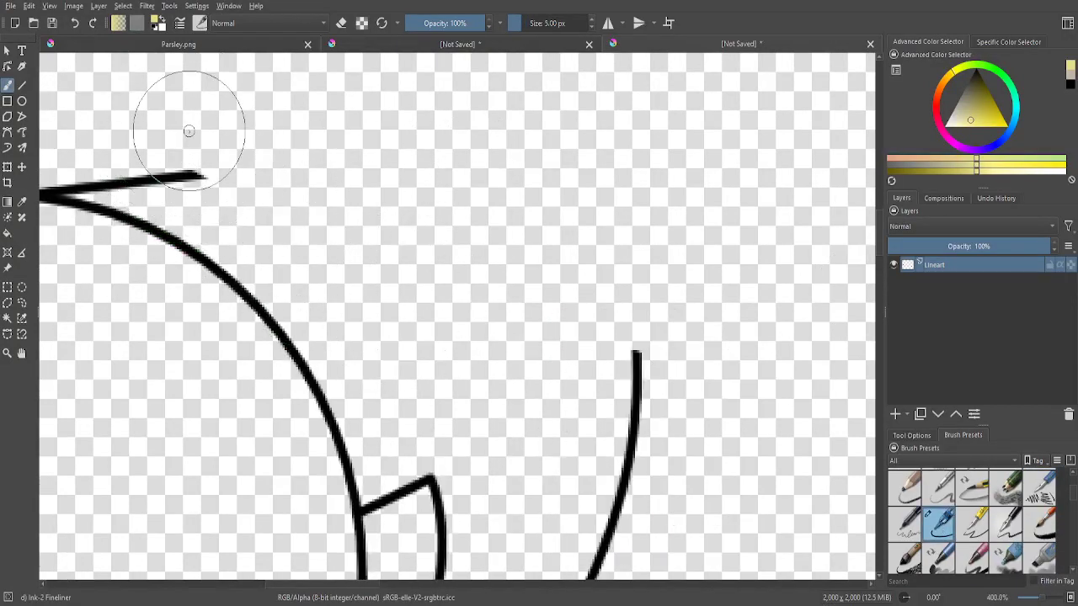
pyautogui.moveTo(187, 130)
pyautogui.mouseDown()
pyautogui.moveTo(199, 185)
pyautogui.moveTo(228, 235)
pyautogui.mouseUp()
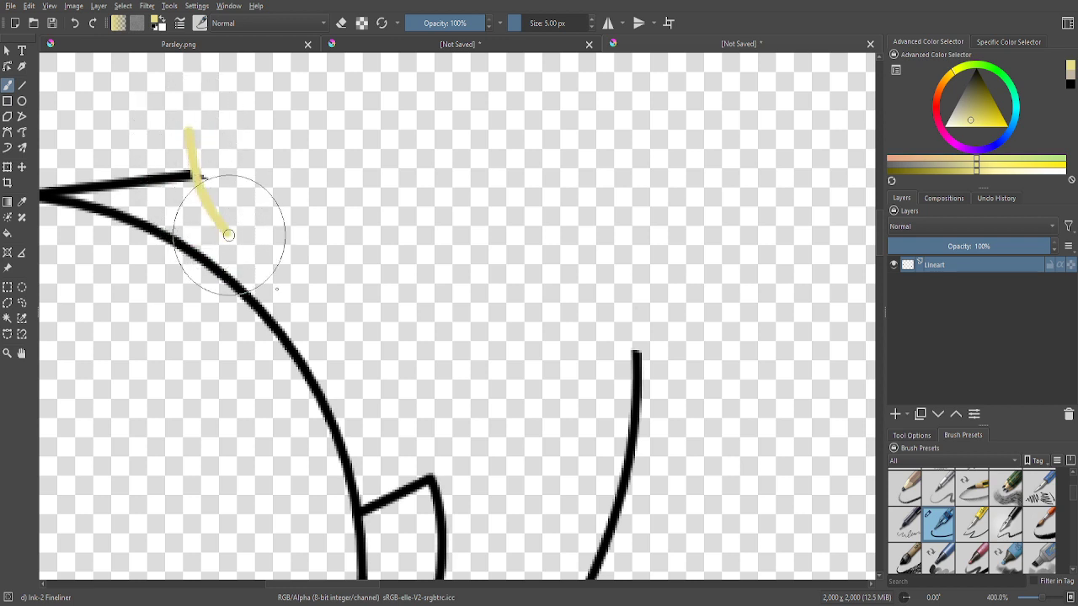
pyautogui.click(78, 26)
# - Reset the brush colour to black and draw the curved ear fold line from the short upper stub to the outer side line
pyautogui.press('d')
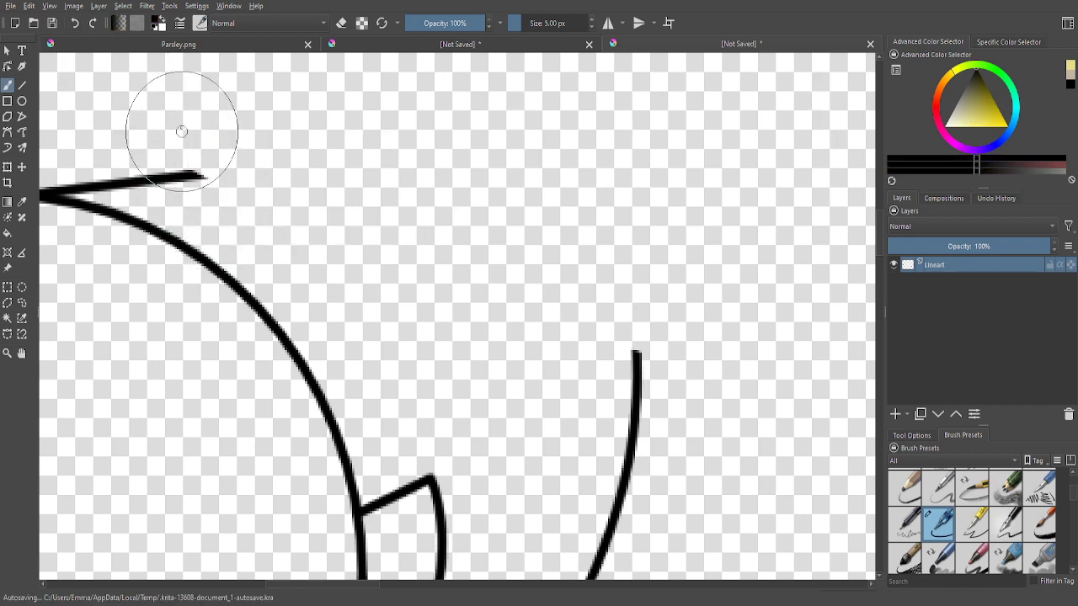
pyautogui.moveTo(180, 125)
pyautogui.mouseDown()
pyautogui.moveTo(218, 214)
pyautogui.moveTo(338, 354)
pyautogui.moveTo(445, 389)
pyautogui.moveTo(567, 375)
pyautogui.moveTo(664, 344)
pyautogui.moveTo(649, 316)
pyautogui.moveTo(517, 235)
pyautogui.mouseUp()
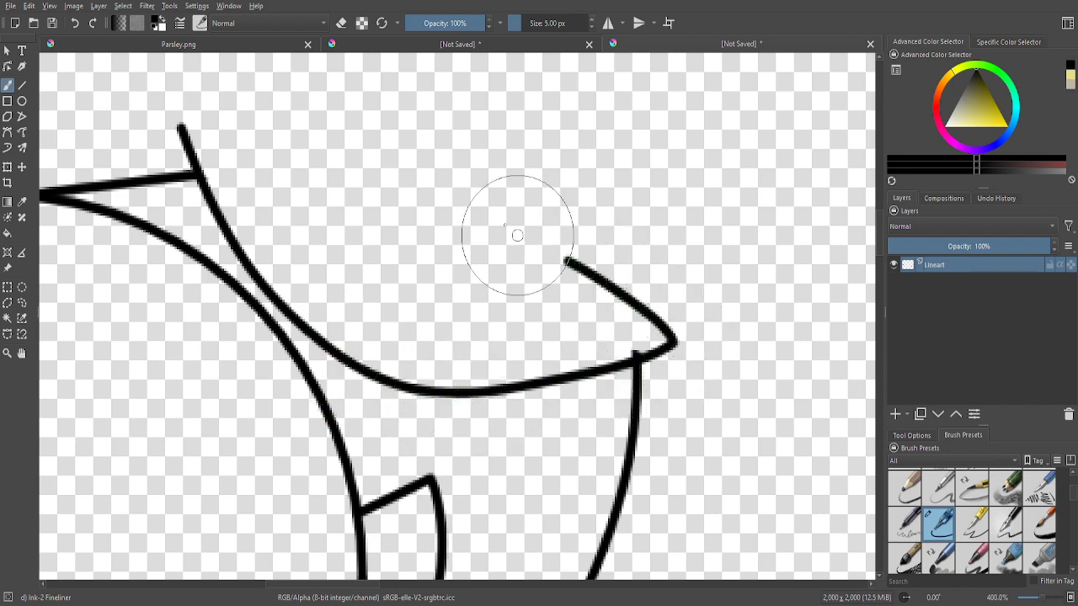
# - Erase the hooked-back end of the fold line beyond the ear's outer side line with Eraser Small
pyautogui.scroll(2, 779, 363)
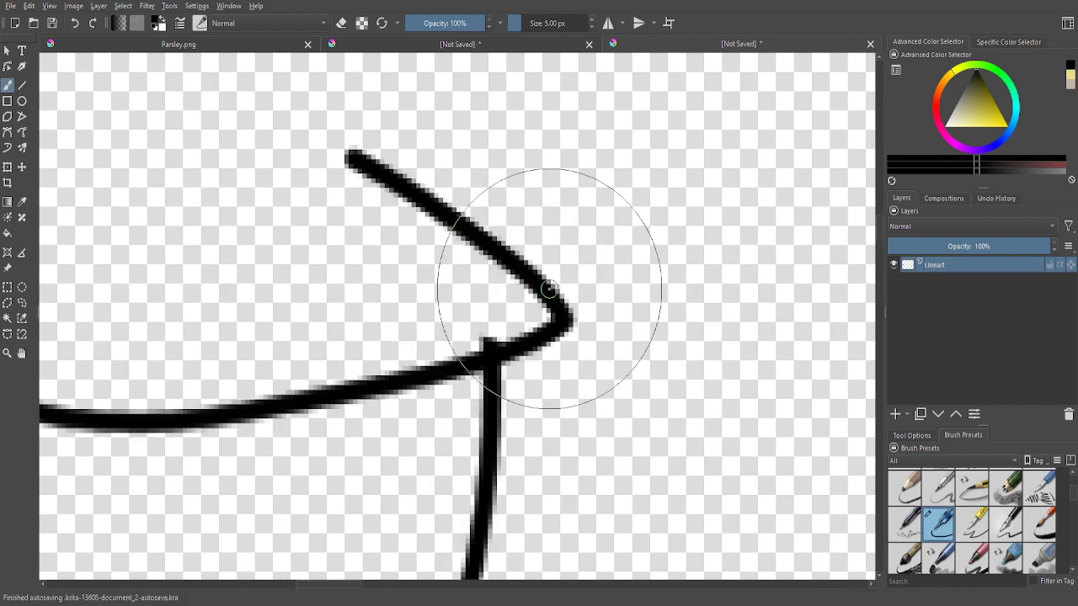
pyautogui.scroll(1, 549, 291)
pyautogui.scroll(2, 938, 505)
pyautogui.click(938, 486)
pyautogui.moveTo(640, 335); pyautogui.dragTo(258, 103)
pyautogui.scroll(-3, 763, 459)
pyautogui.scroll(-3, 969, 522)
# - Draw the rounded outline of the folded ear flap with the Ink-2 Fineliner, closing it above the fold line
pyautogui.click(939, 522)
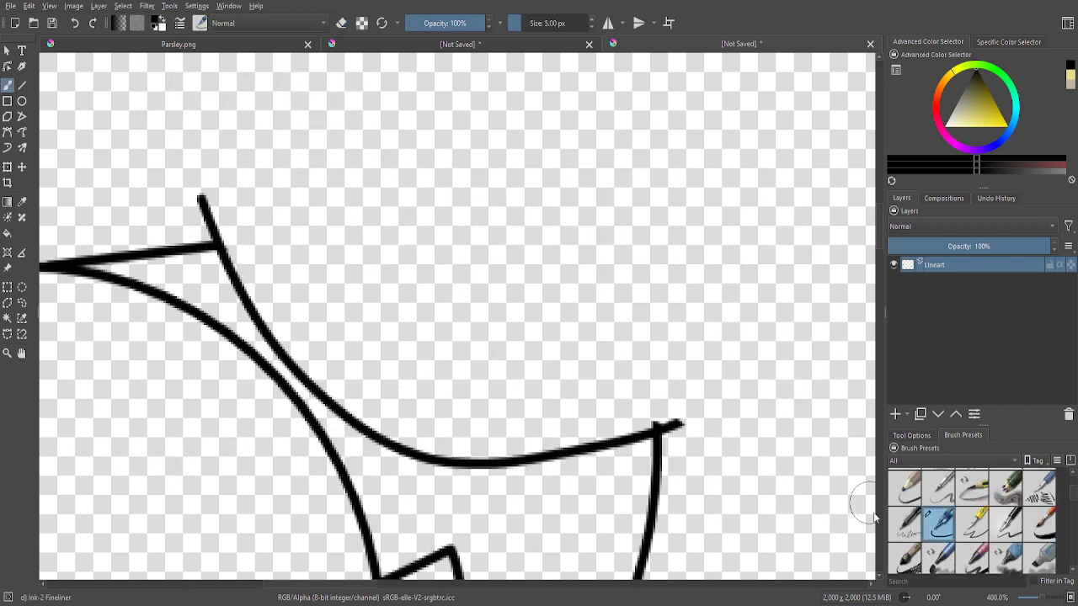
pyautogui.scroll(2, 657, 406)
pyautogui.moveTo(604, 384)
pyautogui.mouseDown()
pyautogui.moveTo(633, 369)
pyautogui.moveTo(657, 322)
pyautogui.moveTo(636, 260)
pyautogui.moveTo(517, 134)
pyautogui.moveTo(366, 68)
pyautogui.mouseUp()
pyautogui.scroll(-3, 631, 361)
pyautogui.scroll(2, 344, 218)
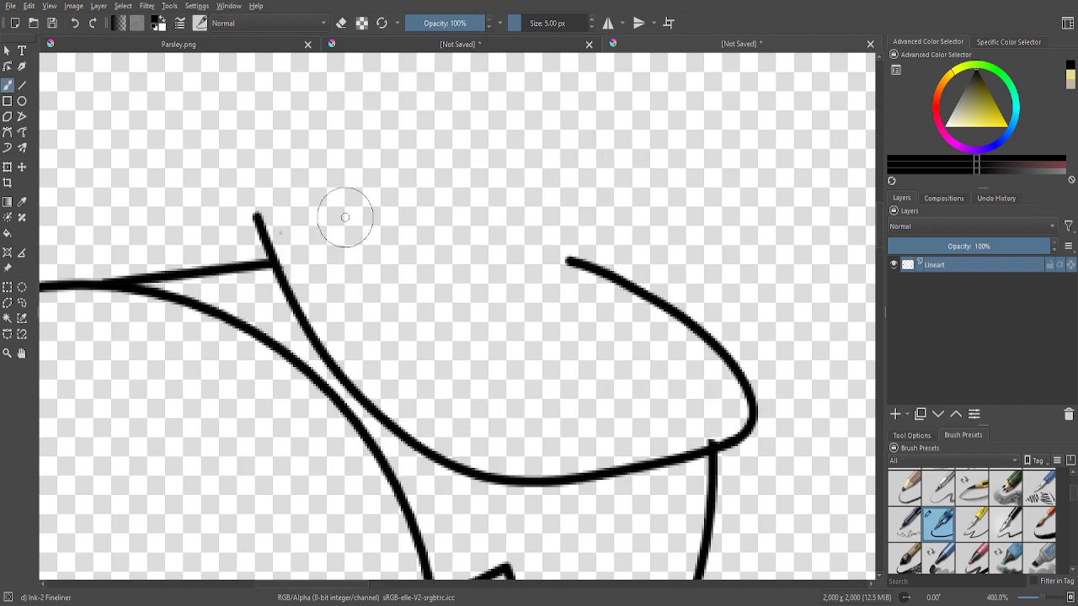
pyautogui.moveTo(259, 221)
pyautogui.mouseDown()
pyautogui.moveTo(265, 159)
pyautogui.moveTo(323, 129)
pyautogui.moveTo(392, 144)
pyautogui.moveTo(522, 206)
pyautogui.moveTo(711, 329)
pyautogui.moveTo(752, 396)
pyautogui.mouseUp()
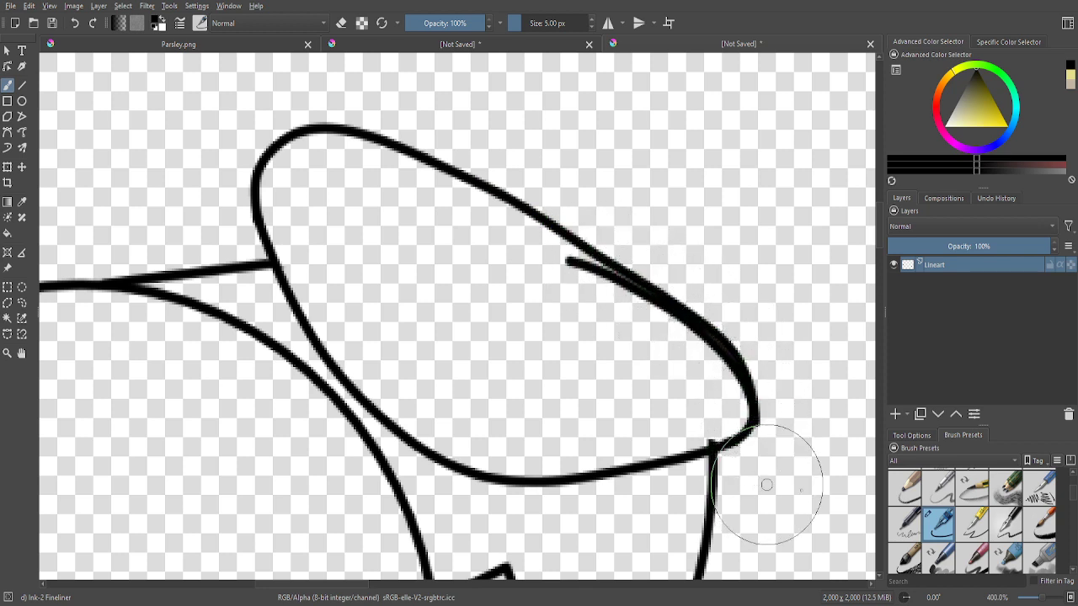
# - Erase the overlapping duplicate line along the inner edge of the ear flap near its outer tip with Eraser Small
pyautogui.scroll(3, 969, 513)
pyautogui.click(939, 486)
pyautogui.scroll(2, 639, 325)
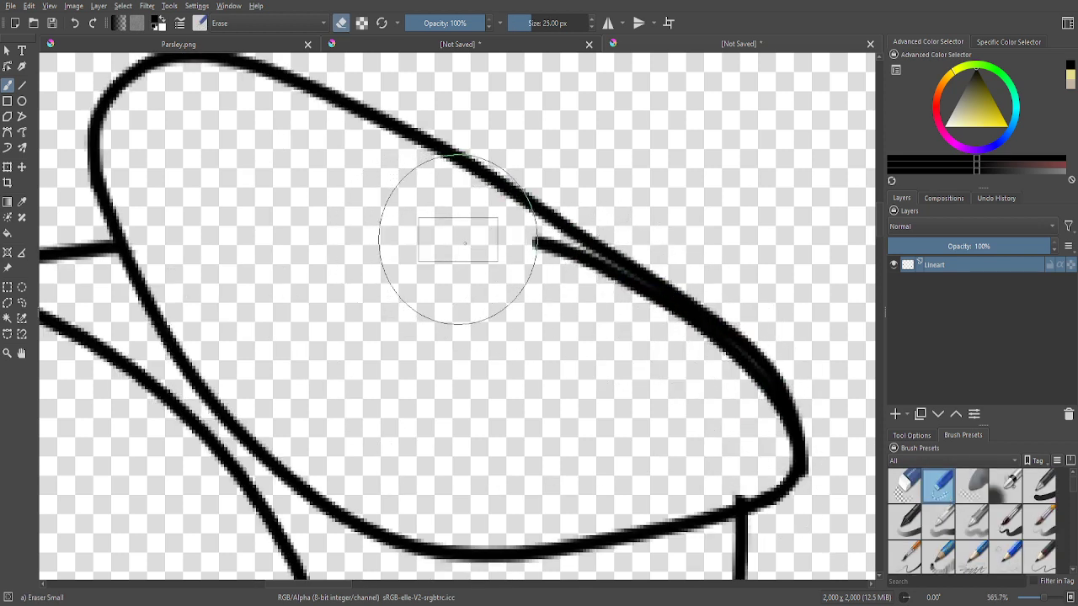
pyautogui.moveTo(547, 264)
pyautogui.mouseDown()
pyautogui.moveTo(503, 255)
pyautogui.moveTo(565, 277)
pyautogui.moveTo(730, 397)
pyautogui.moveTo(759, 451)
pyautogui.moveTo(764, 530)
pyautogui.moveTo(742, 501)
pyautogui.moveTo(767, 493)
pyautogui.moveTo(788, 425)
pyautogui.mouseUp()
pyautogui.scroll(-1, 1033, 557)
# - Undo the last change and redraw the rounded outer tip of the ear flap with the Ink-2 Fineliner, closing the gap
pyautogui.click(961, 532)
pyautogui.click(938, 525)
pyautogui.scroll(2, 798, 533)
pyautogui.click(75, 24)
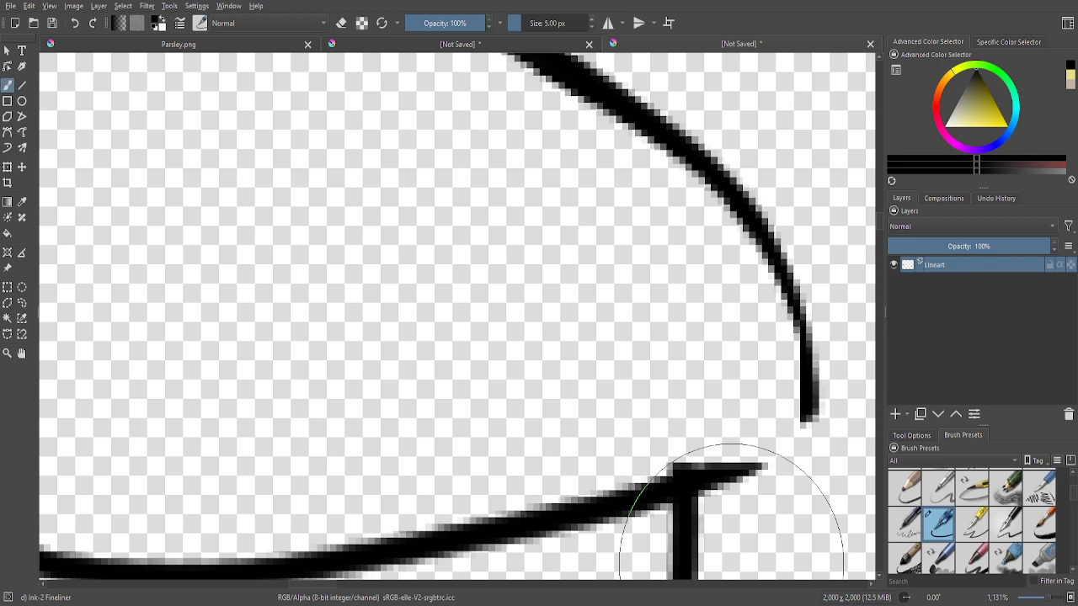
pyautogui.scroll(-3, 313, 348)
pyautogui.scroll(3, 517, 425)
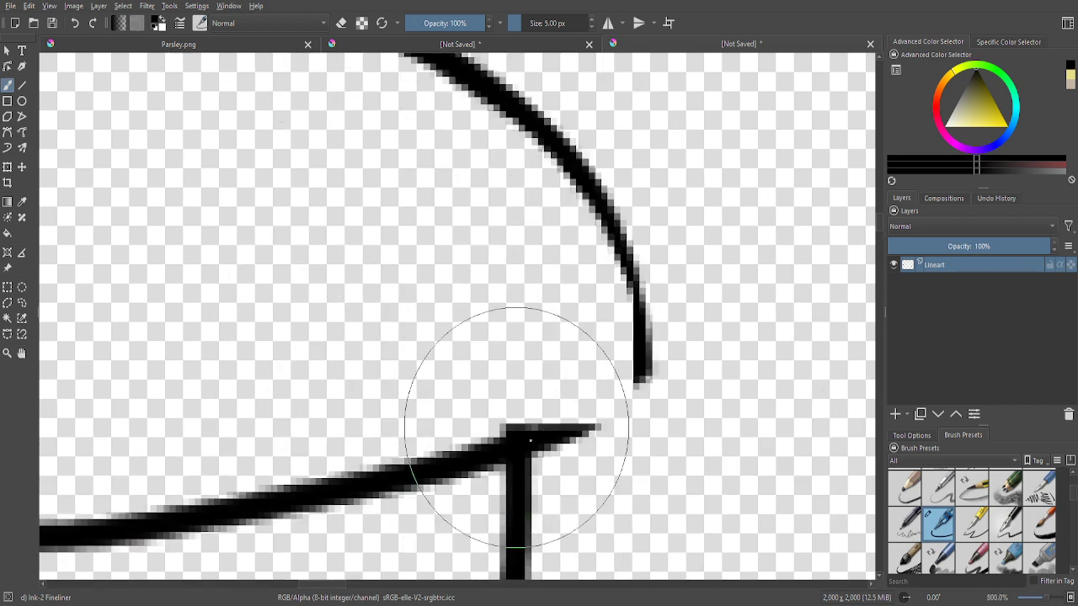
pyautogui.moveTo(519, 444)
pyautogui.mouseDown()
pyautogui.moveTo(631, 385)
pyautogui.moveTo(642, 296)
pyautogui.moveTo(627, 253)
pyautogui.moveTo(562, 160)
pyautogui.moveTo(437, 55)
pyautogui.mouseUp()
pyautogui.scroll(-3, 459, 348)
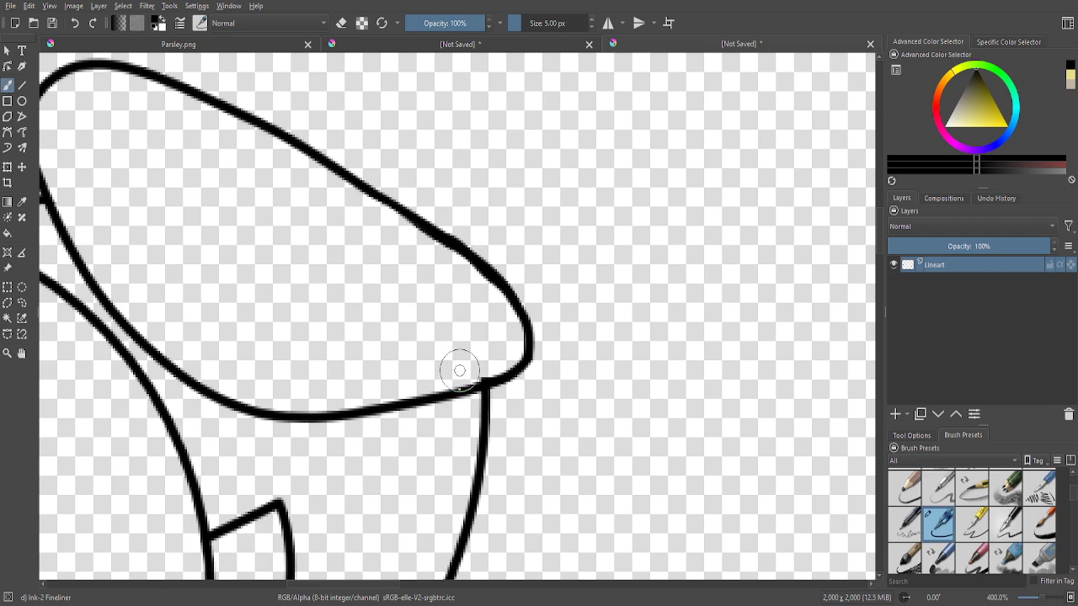
# - Switch the Ink-2 Fineliner to eraser mode for cleaning up where the ear flap meets the outer side line
pyautogui.scroll(3, 459, 370)
pyautogui.press('e')
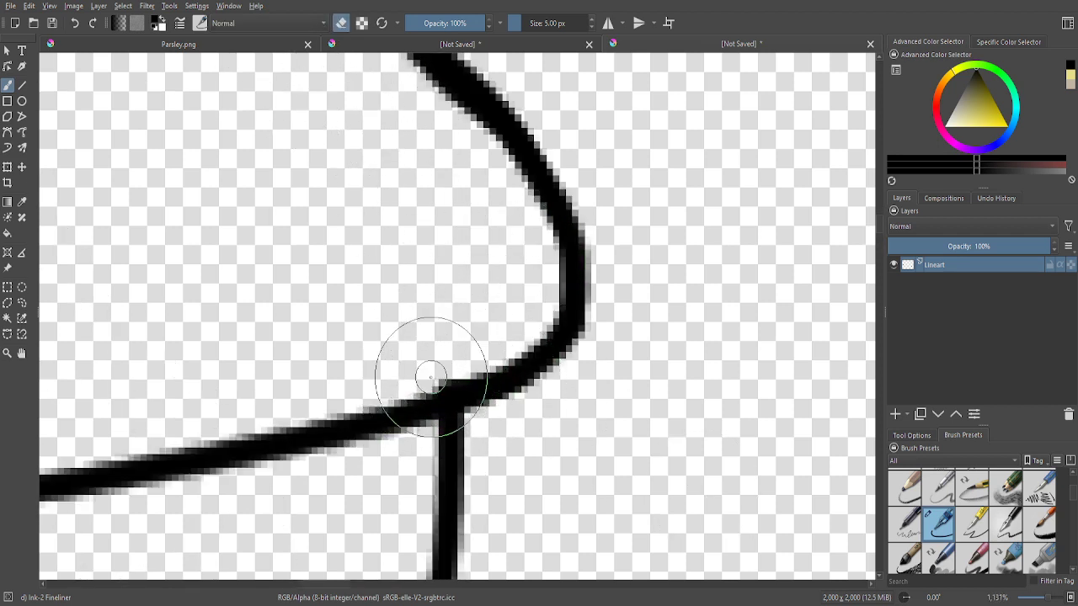
pyautogui.scroll(-5, 454, 345)
pyautogui.scroll(3, 295, 304)
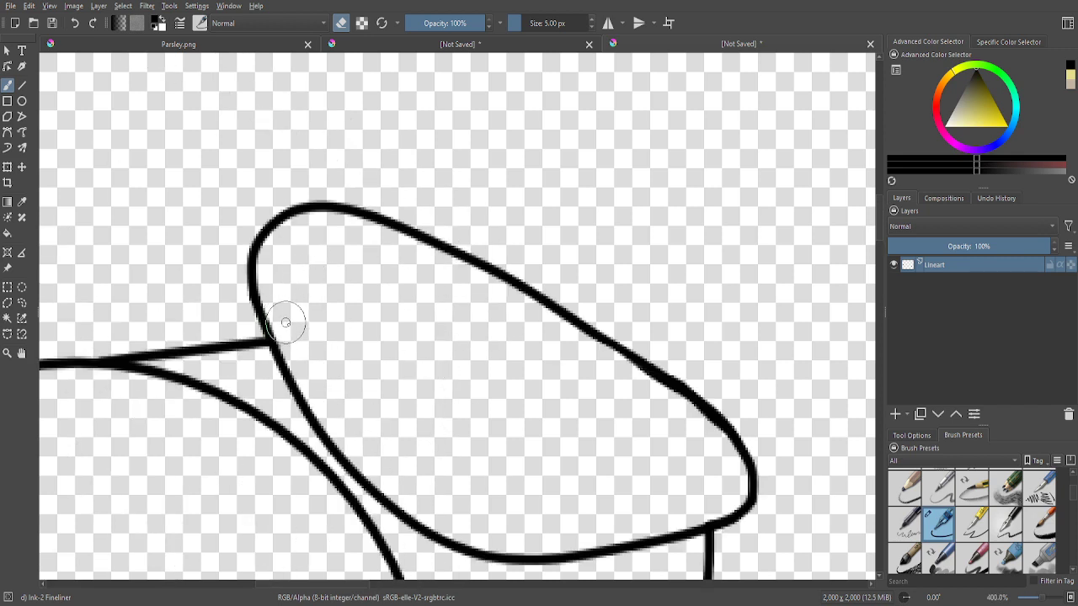
# - Outline the whole folded ear flap with a closed Bezier curve selection, following its lower edge and leaving the side line out
pyautogui.scroll(-1, 286, 322)
pyautogui.scroll(2, 208, 402)
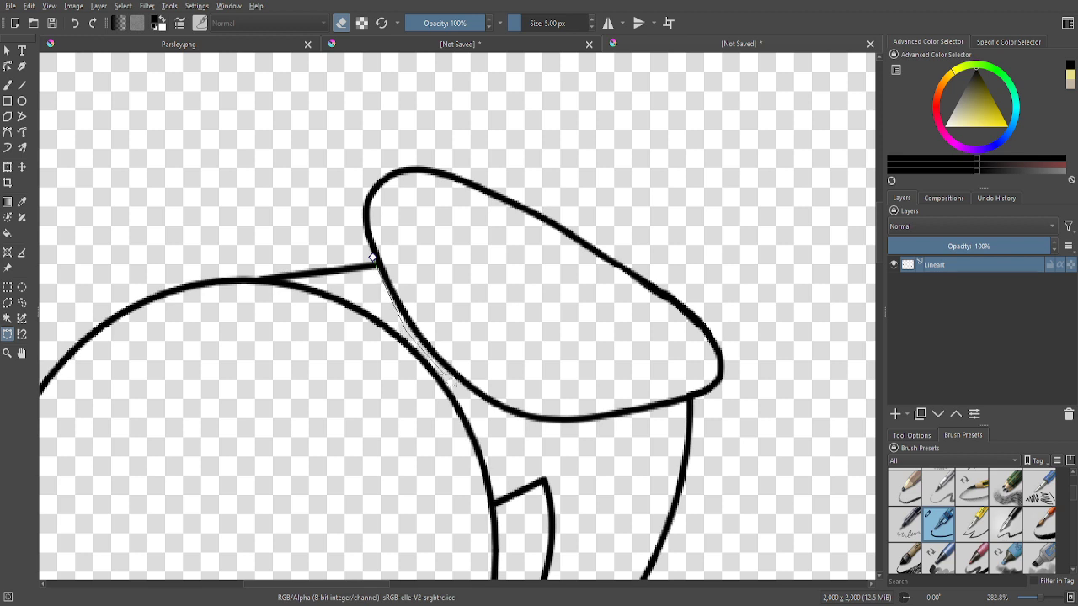
pyautogui.click(634, 445)
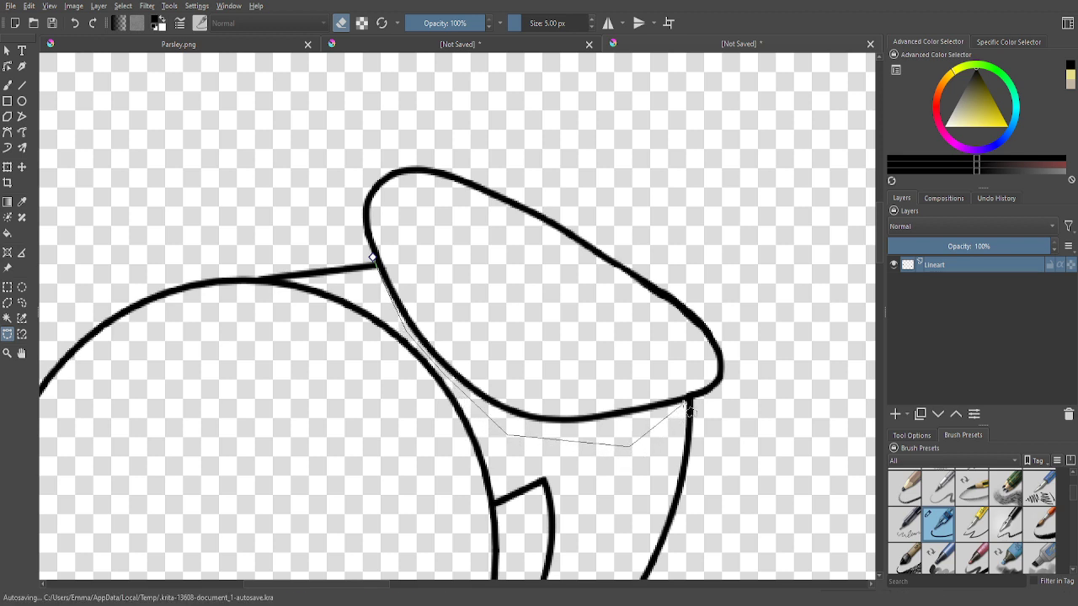
pyautogui.click(743, 393)
pyautogui.click(774, 300)
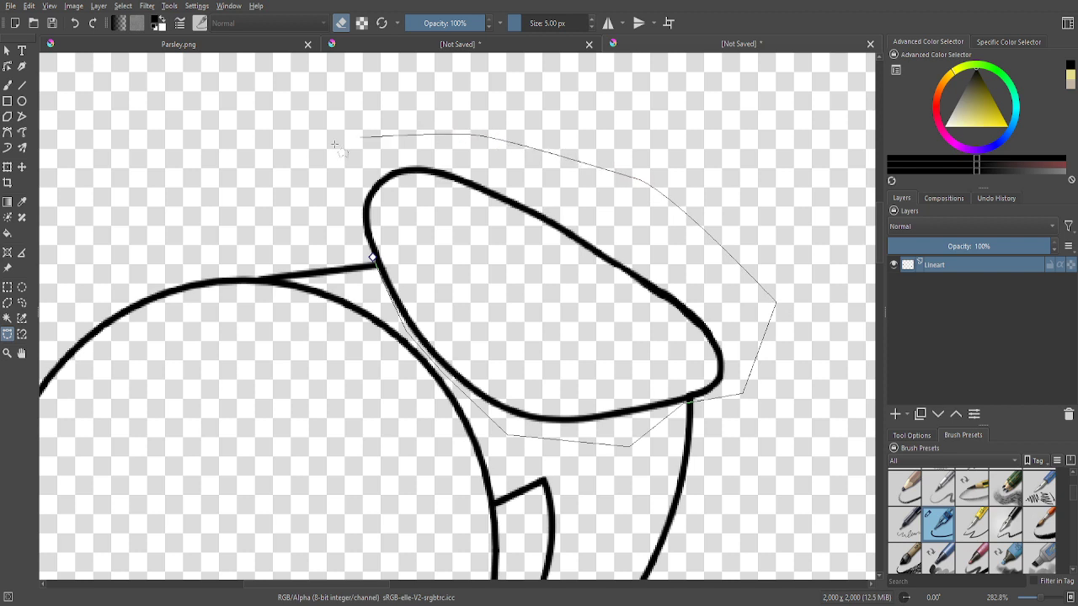
pyautogui.click(373, 258)
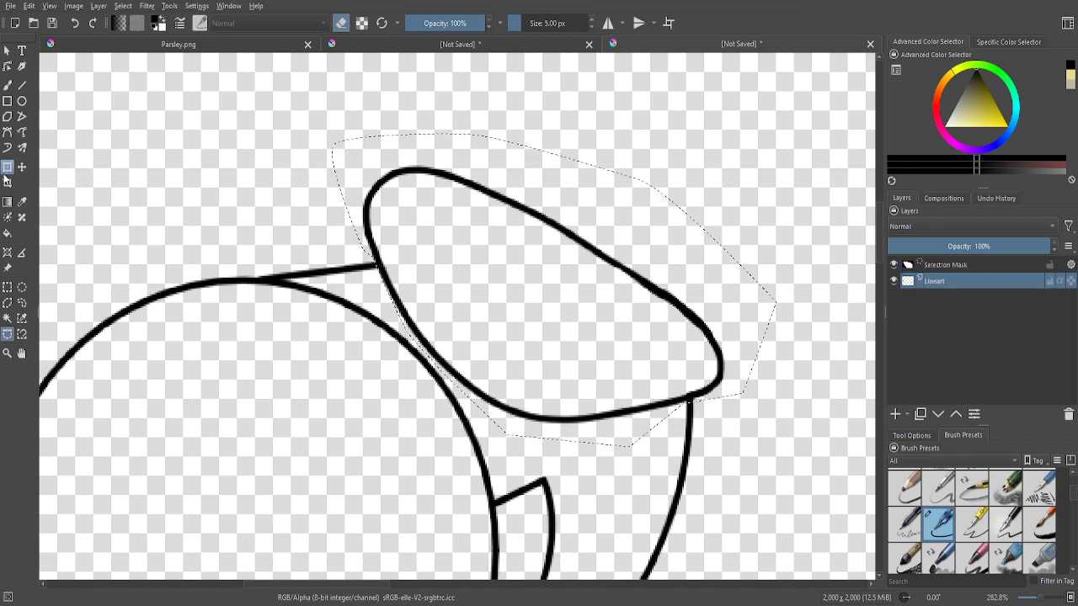
# - Move the selected ear flap slightly down so it overlaps the head circle with the Transform tool, and deselect it
pyautogui.click(6, 170)
pyautogui.moveTo(520, 284); pyautogui.dragTo(510, 315)
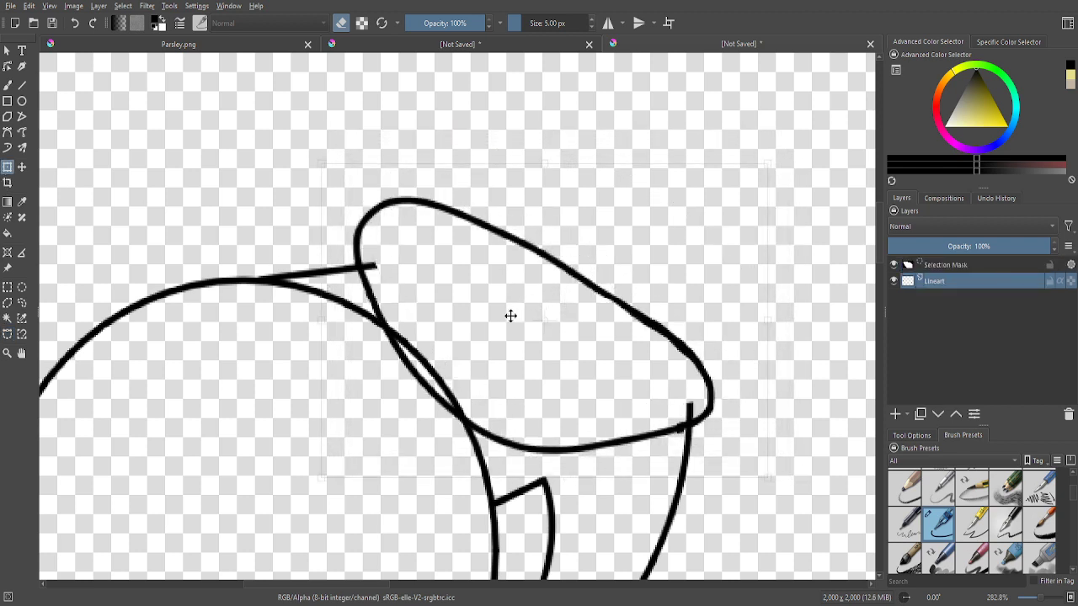
pyautogui.click(6, 287)
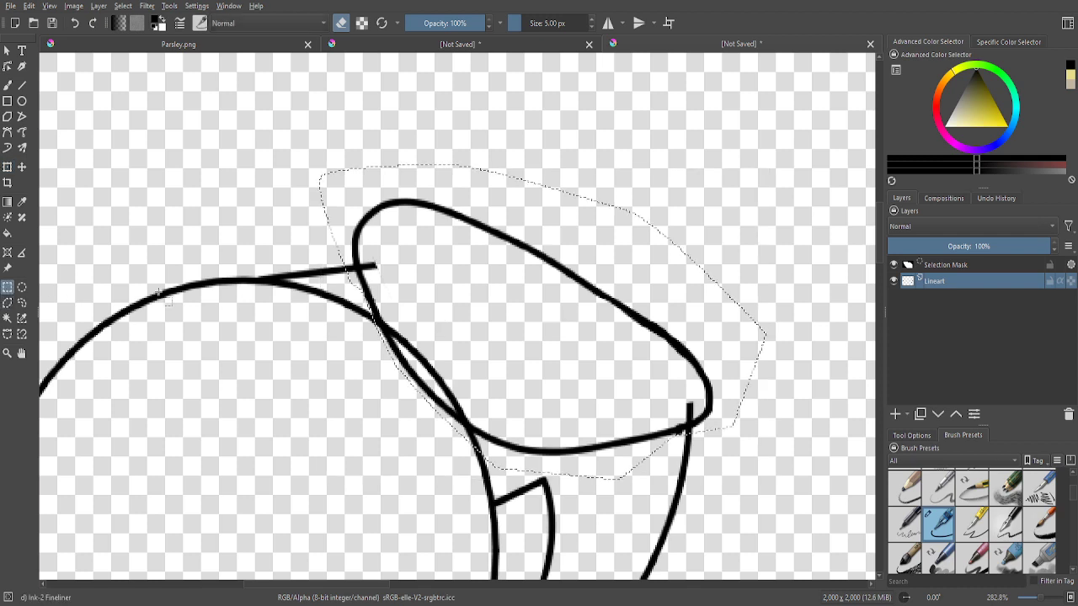
pyautogui.click(147, 260)
# - Erase the end of the upper ear line that sticks into the ear flap past its inner edge
pyautogui.scroll(5, 379, 271)
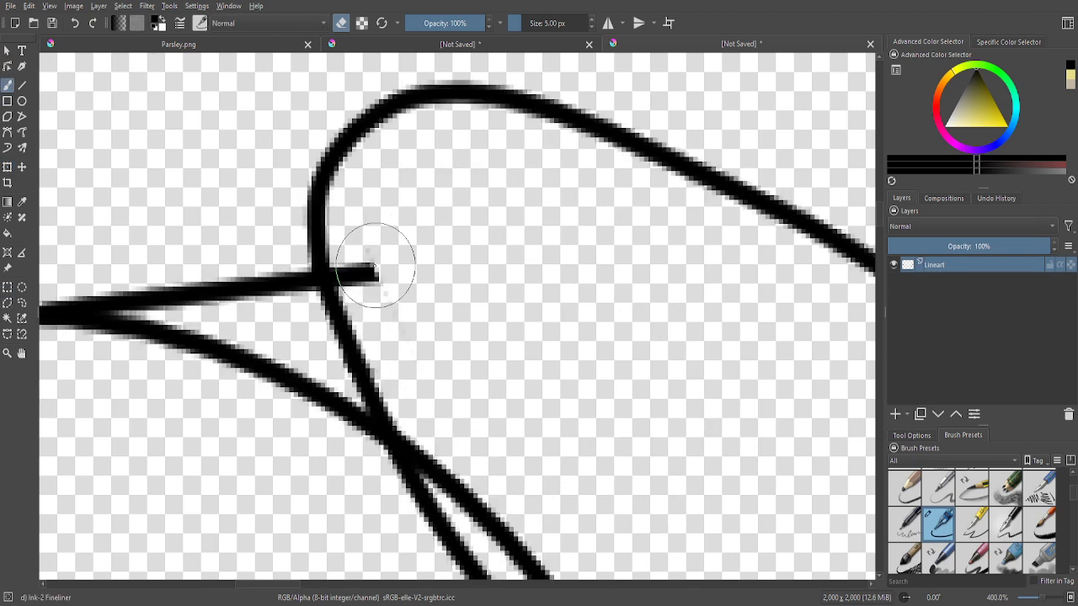
pyautogui.moveTo(308, 224); pyautogui.dragTo(325, 325)
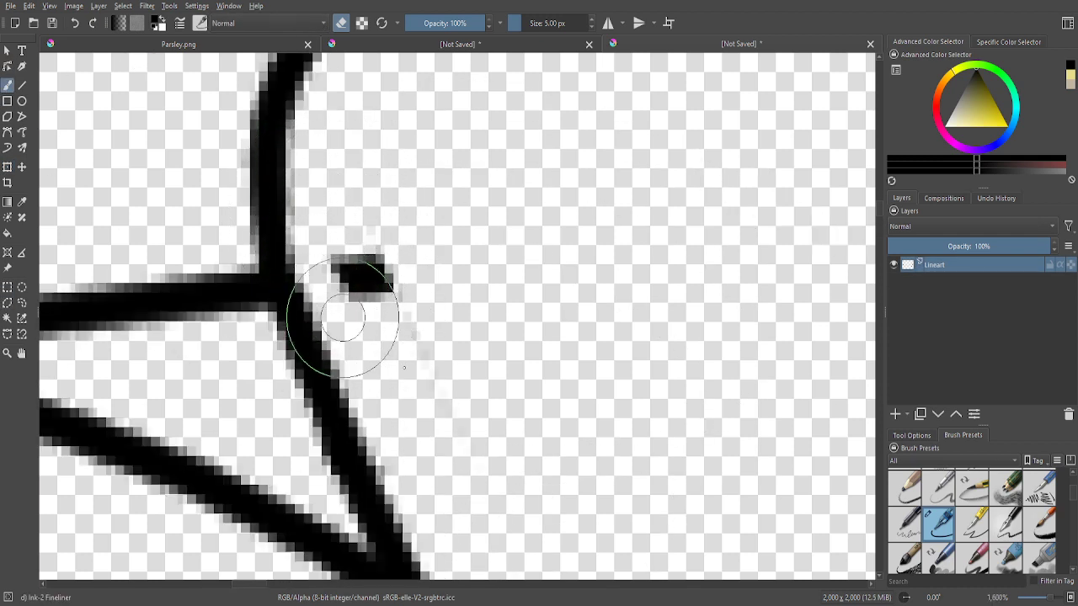
pyautogui.moveTo(345, 225); pyautogui.dragTo(332, 249)
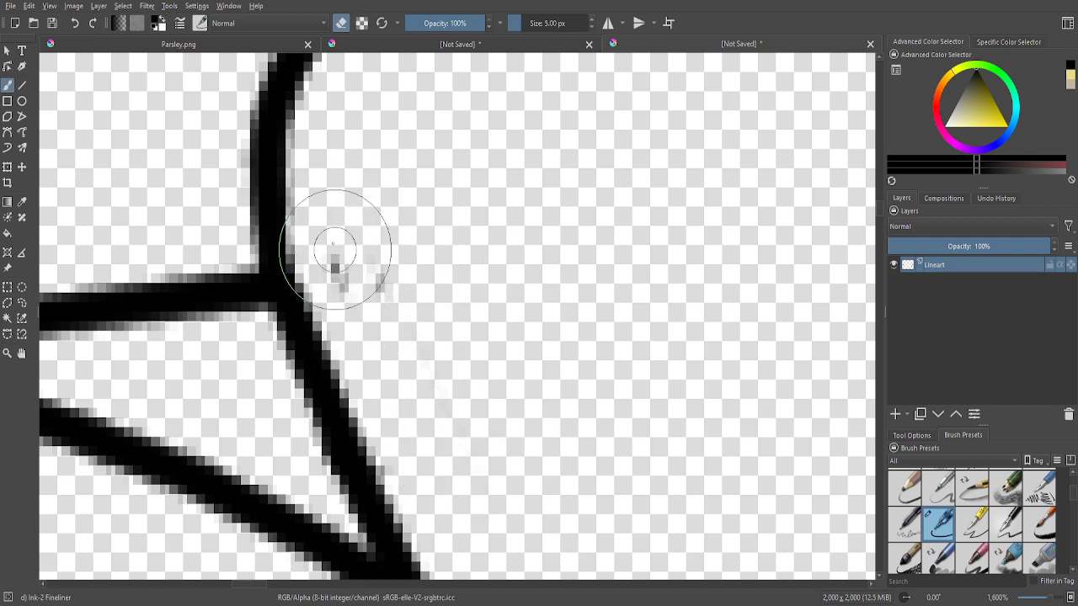
pyautogui.scroll(-1, 389, 264)
pyautogui.scroll(-4, 389, 264)
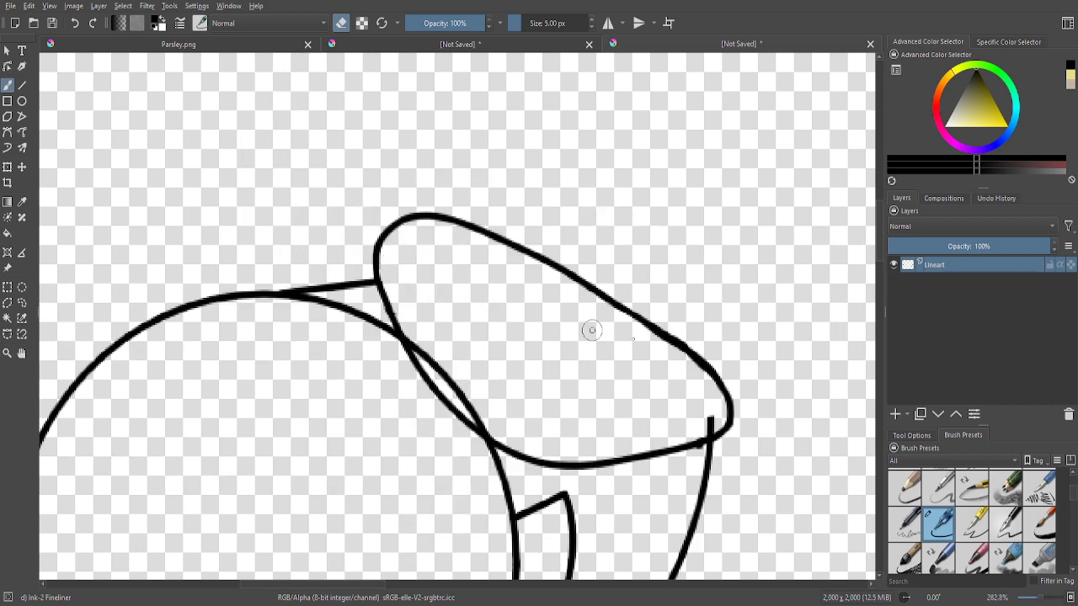
# - Erase the end of the outer side line that sticks up into the ear flap near its outer tip
pyautogui.scroll(3, 778, 477)
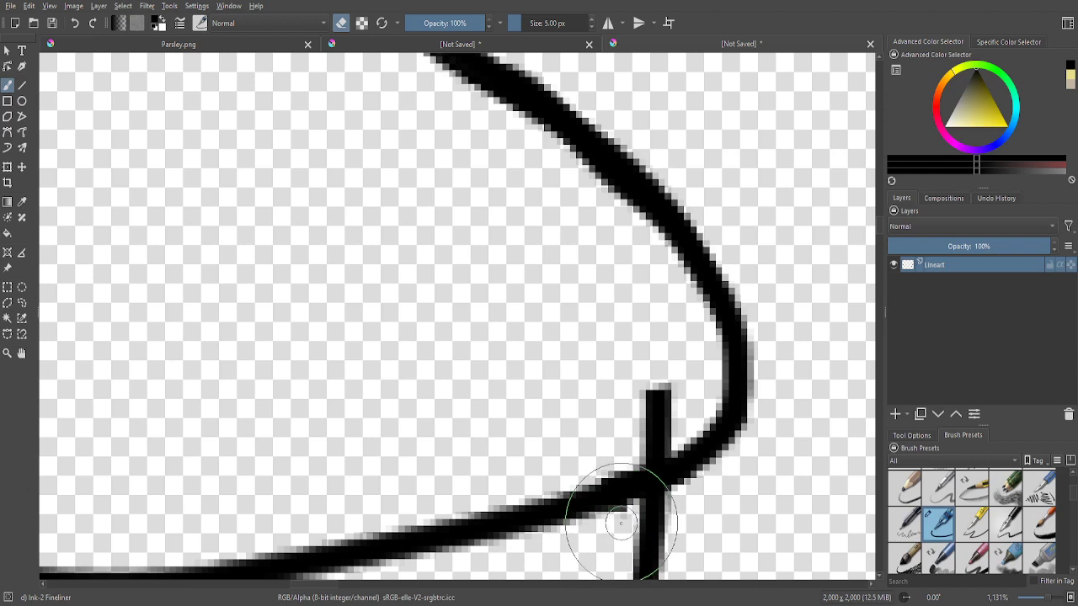
pyautogui.moveTo(632, 452); pyautogui.dragTo(690, 420)
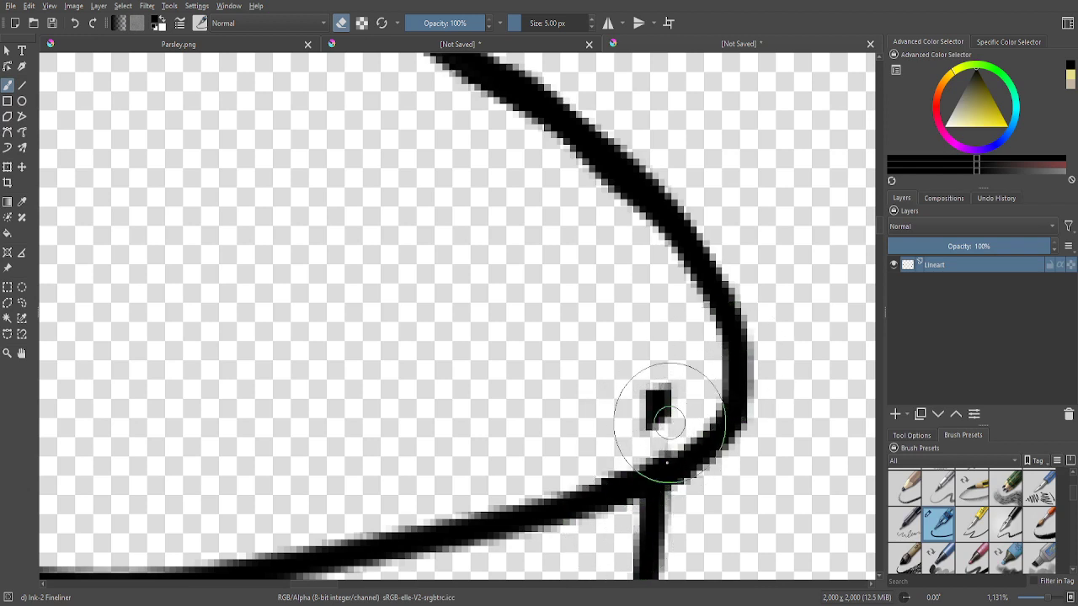
pyautogui.scroll(2, 676, 502)
pyautogui.scroll(-2, 945, 529)
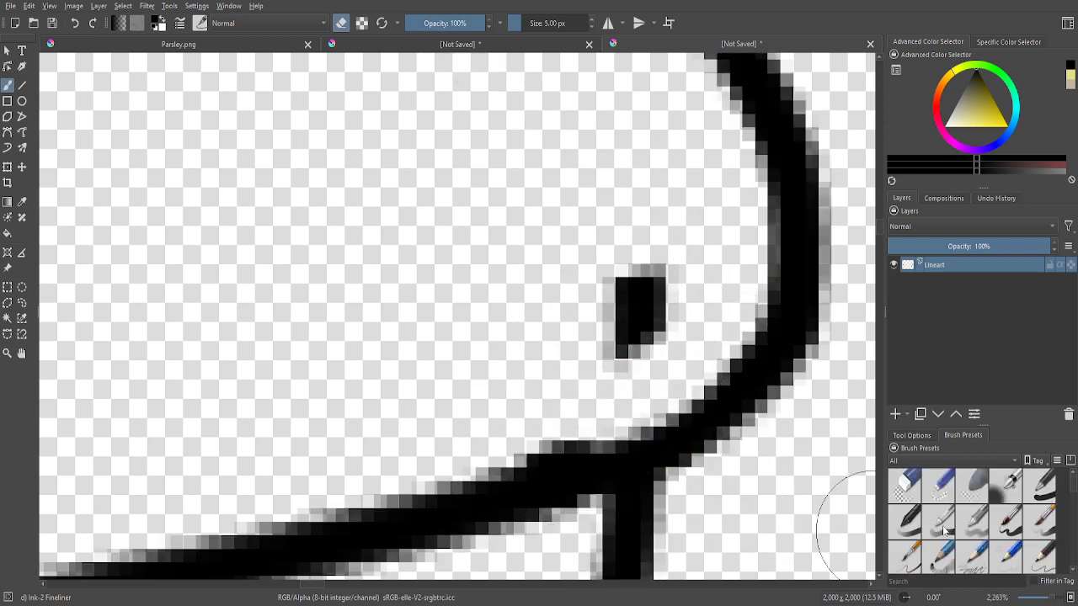
pyautogui.moveTo(611, 378)
pyautogui.mouseDown()
pyautogui.moveTo(699, 322)
pyautogui.moveTo(703, 256)
pyautogui.moveTo(590, 343)
pyautogui.moveTo(655, 277)
pyautogui.mouseUp()
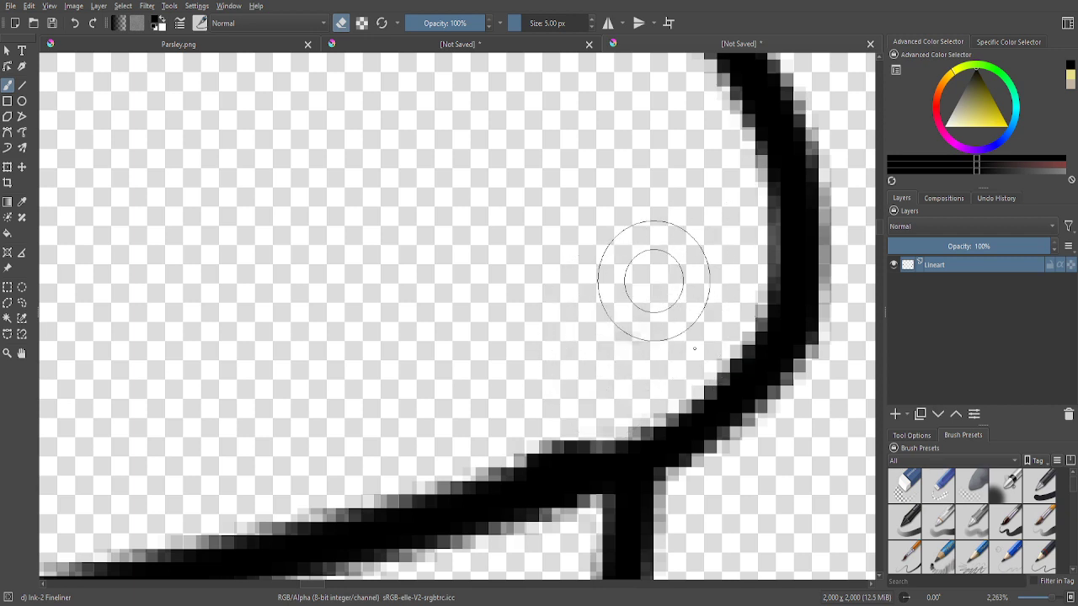
# - Turn off eraser mode and redraw the flap's lower edge over its junction with the outer side line
pyautogui.click(342, 26)
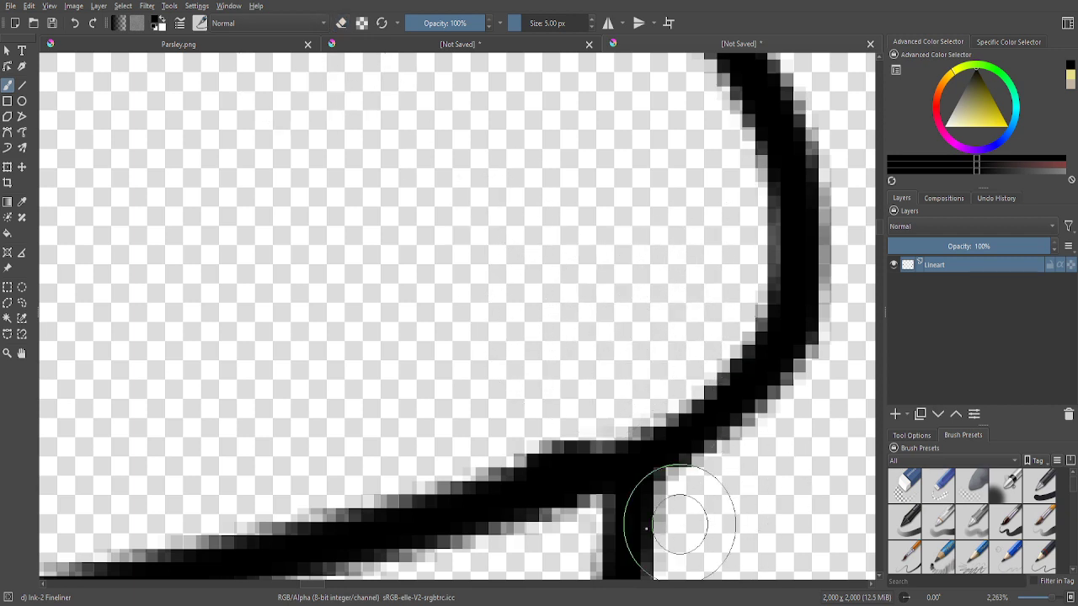
pyautogui.moveTo(570, 481); pyautogui.dragTo(709, 413)
pyautogui.scroll(-5, 710, 412)
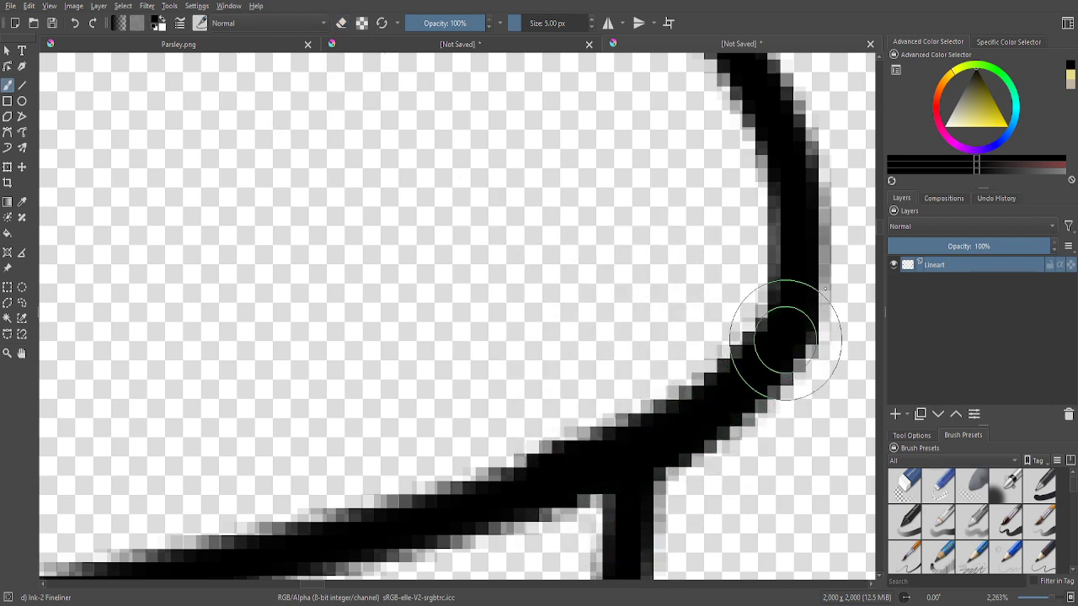
# - Erase the arc of the head circle that crosses the inside of the ear flap with Eraser Small
pyautogui.click(939, 486)
pyautogui.scroll(1, 164, 143)
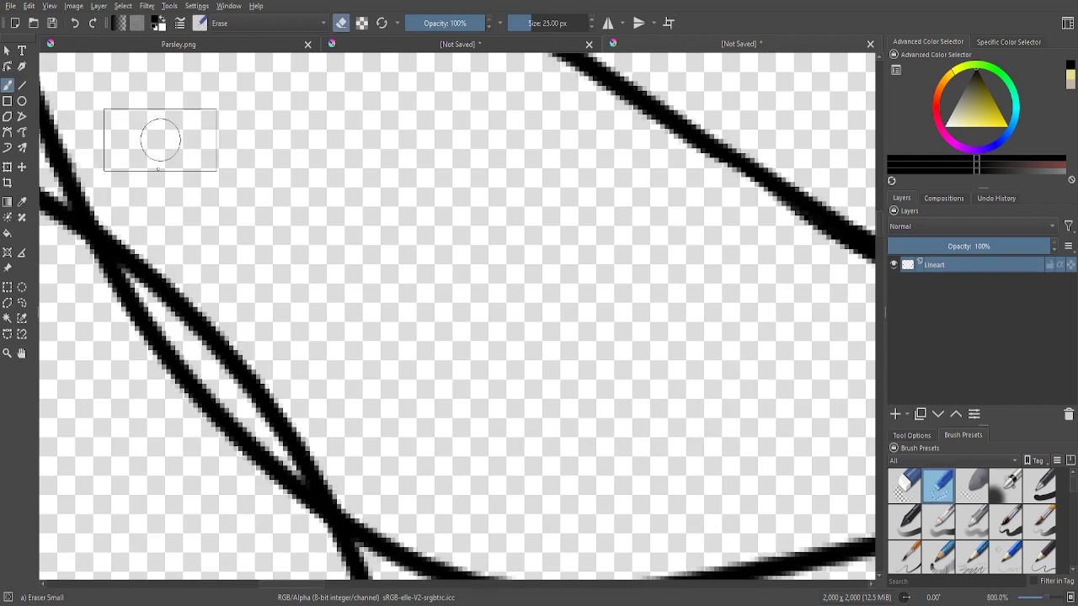
pyautogui.moveTo(151, 194)
pyautogui.mouseDown()
pyautogui.moveTo(191, 279)
pyautogui.moveTo(222, 302)
pyautogui.moveTo(315, 308)
pyautogui.mouseUp()
pyautogui.scroll(1, 345, 409)
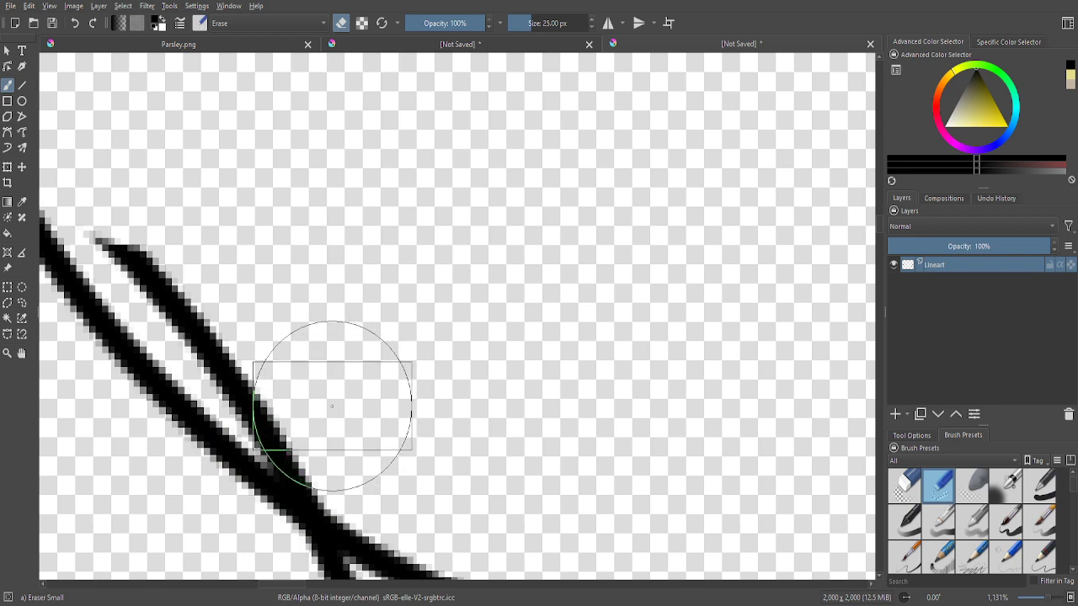
pyautogui.moveTo(332, 397); pyautogui.dragTo(337, 410)
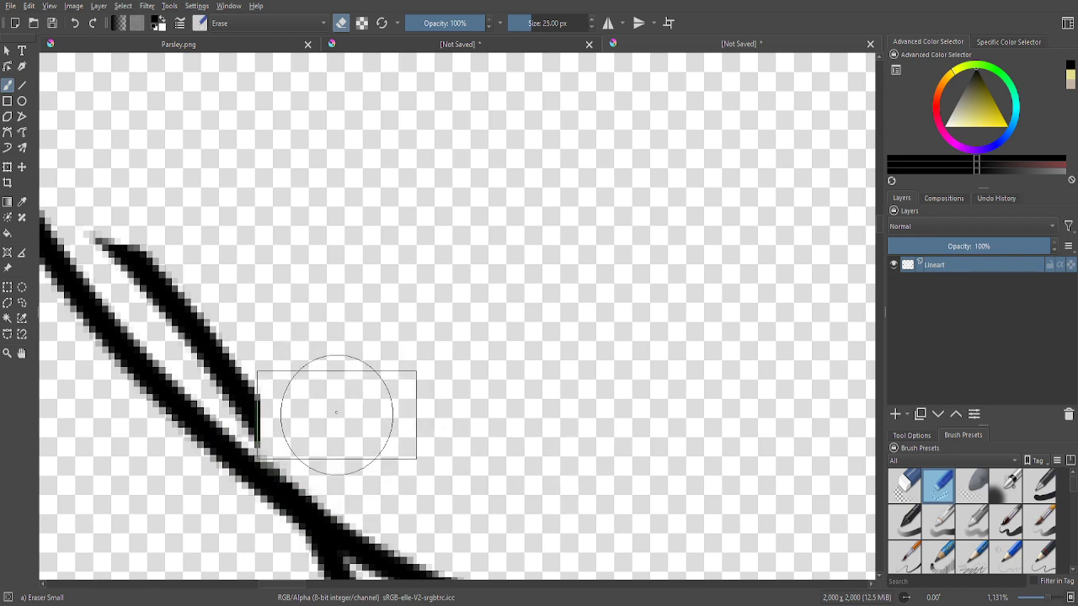
pyautogui.moveTo(333, 408)
pyautogui.mouseDown()
pyautogui.moveTo(206, 300)
pyautogui.moveTo(173, 204)
pyautogui.mouseUp()
pyautogui.scroll(-7, 421, 481)
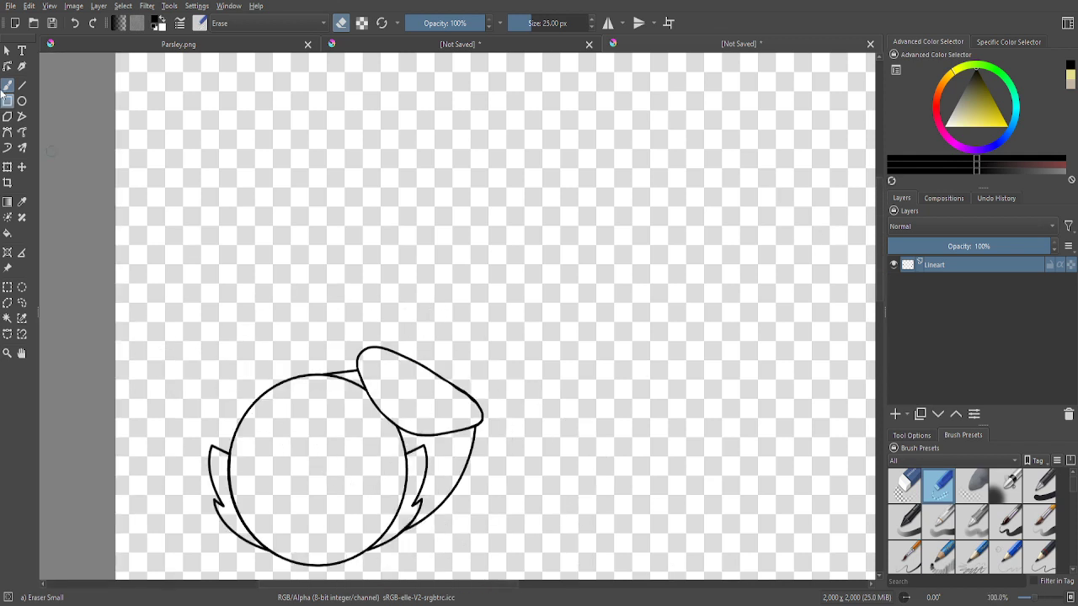
# - Draw a curved inner line inside the folded ear flap with the Ink-2 Fineliner, following the flap's lower edge
pyautogui.scroll(-1, 998, 550)
pyautogui.click(940, 522)
pyautogui.scroll(1, 362, 411)
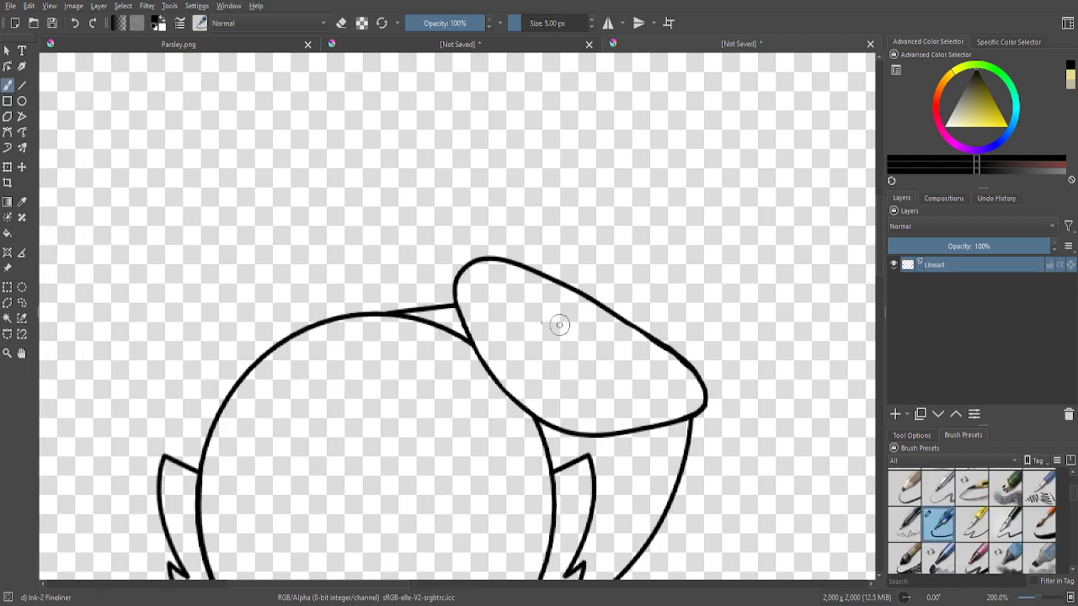
pyautogui.moveTo(502, 293)
pyautogui.mouseDown()
pyautogui.moveTo(551, 354)
pyautogui.moveTo(665, 370)
pyautogui.mouseUp()
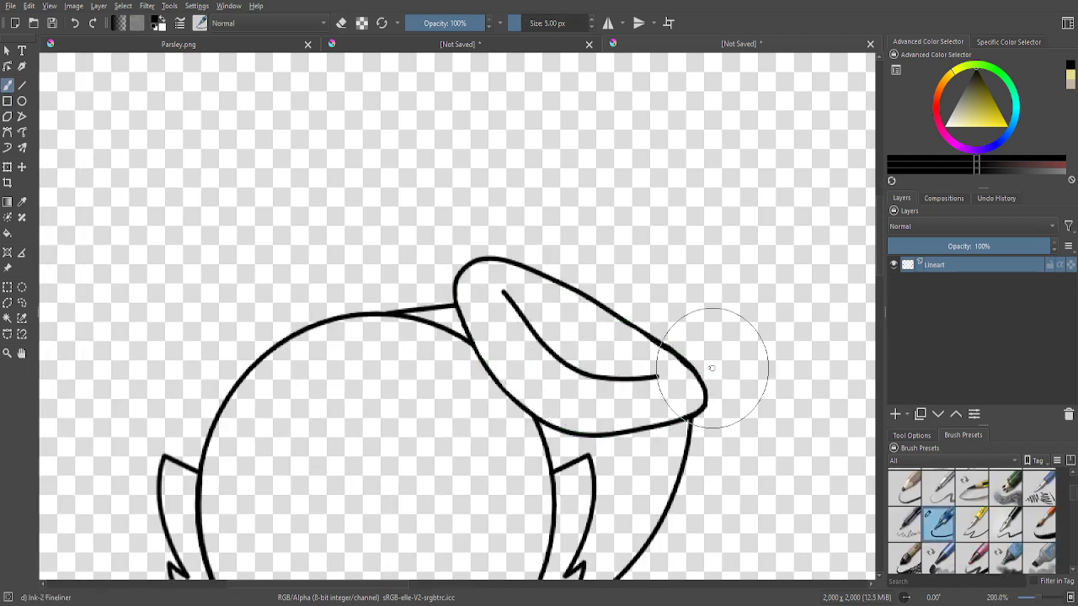
pyautogui.scroll(-2, 564, 294)
pyautogui.scroll(2, 604, 340)
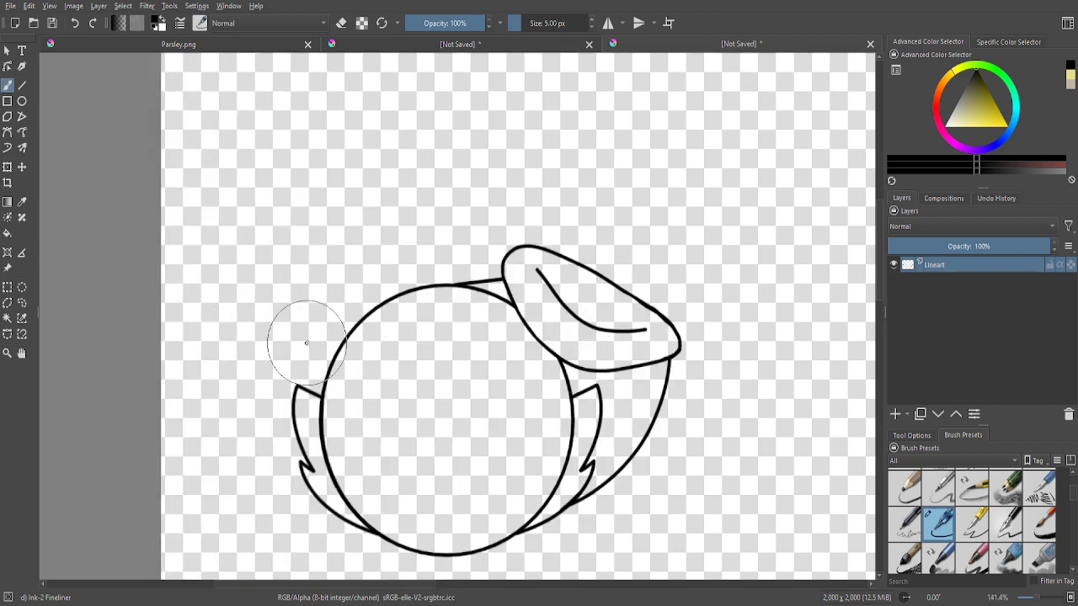
# - Draw a short line across the narrow corner between the head circle and the flap's inner edge
pyautogui.scroll(2, 521, 306)
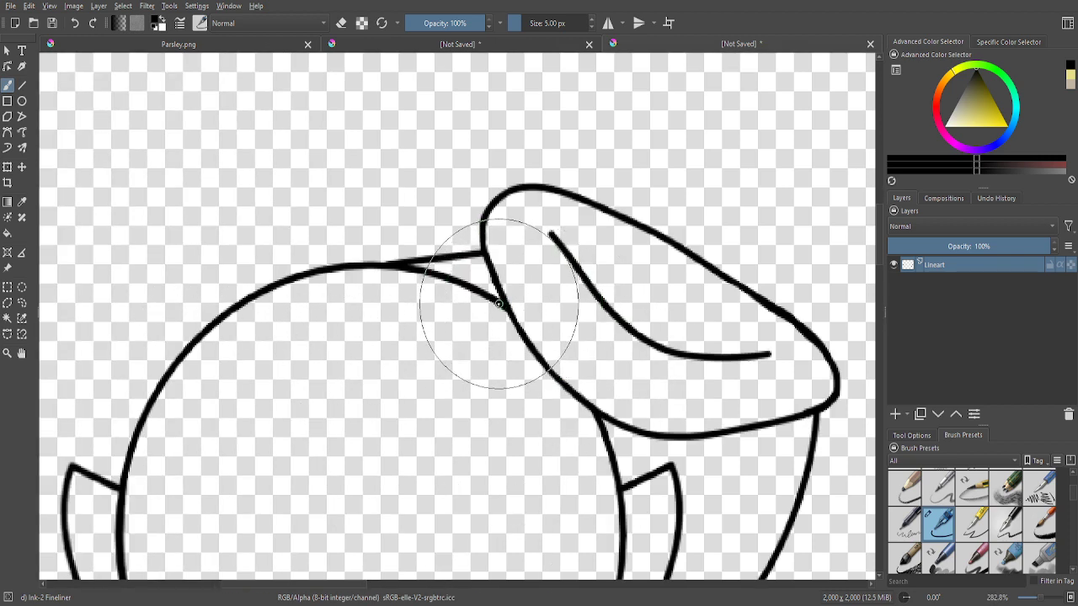
pyautogui.press('[')
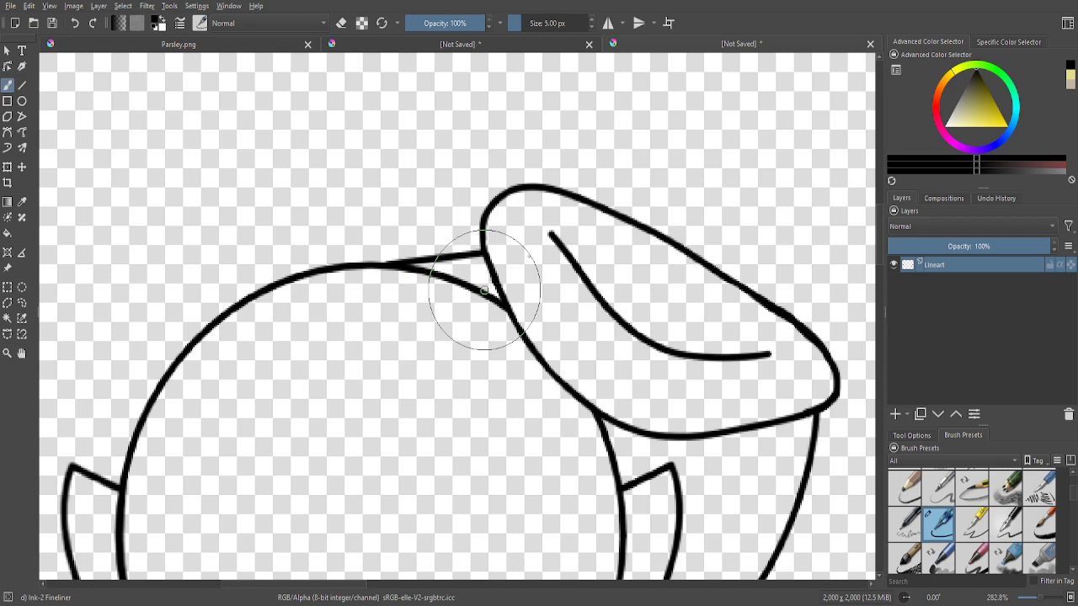
pyautogui.scroll(2, 476, 251)
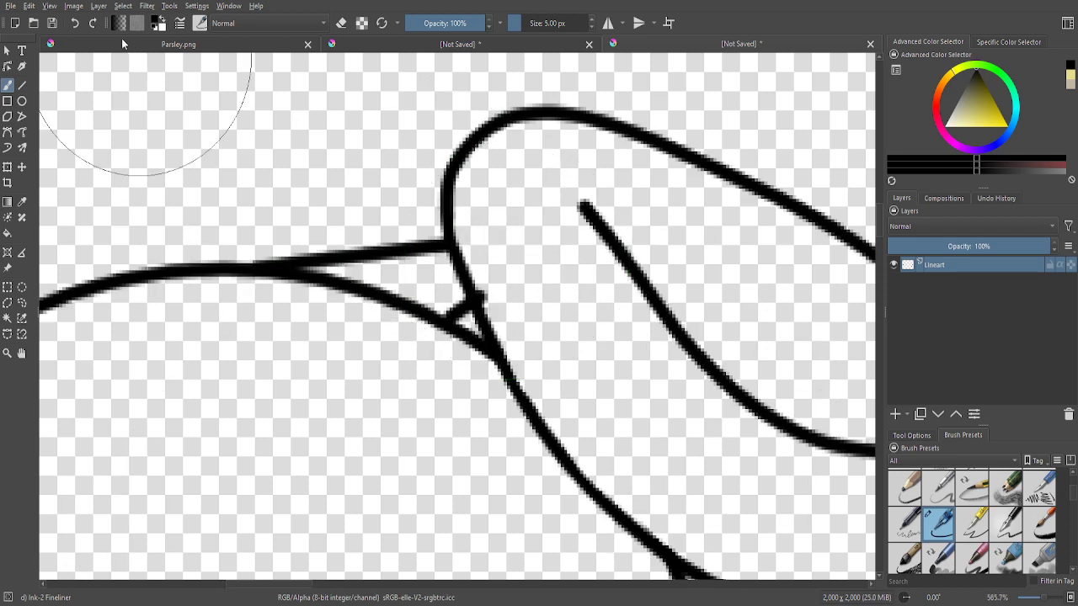
pyautogui.moveTo(441, 321); pyautogui.dragTo(469, 301)
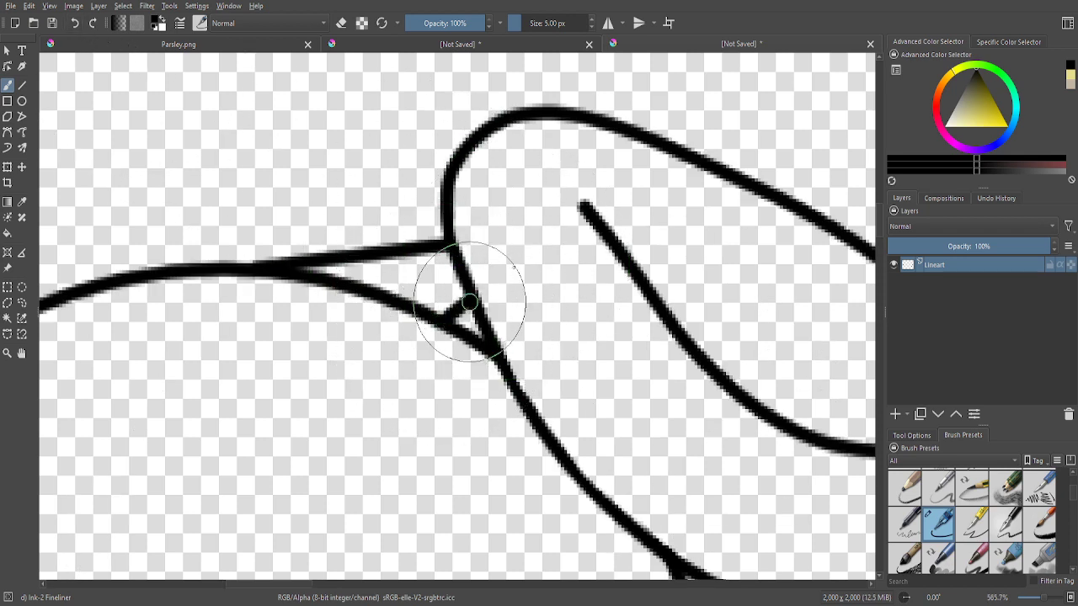
pyautogui.scroll(-5, 521, 266)
pyautogui.scroll(2, 472, 255)
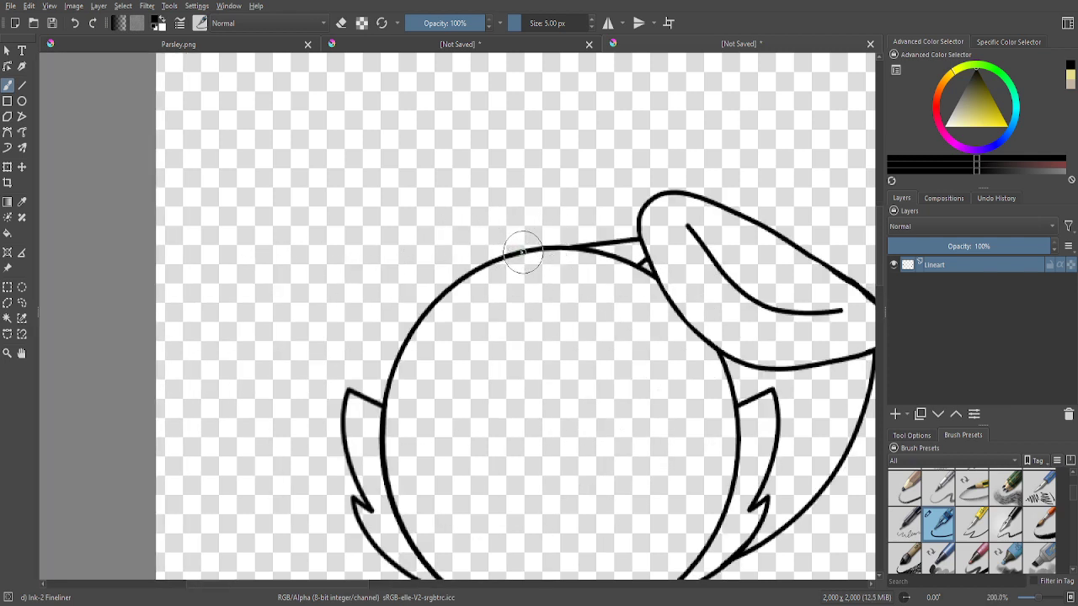
# - Draw the large rounded outline of the left ear from the top of the head circle down to the left cheek fur
pyautogui.moveTo(522, 251)
pyautogui.mouseDown()
pyautogui.moveTo(275, 236)
pyautogui.moveTo(233, 258)
pyautogui.moveTo(209, 353)
pyautogui.moveTo(234, 474)
pyautogui.moveTo(320, 546)
pyautogui.mouseUp()
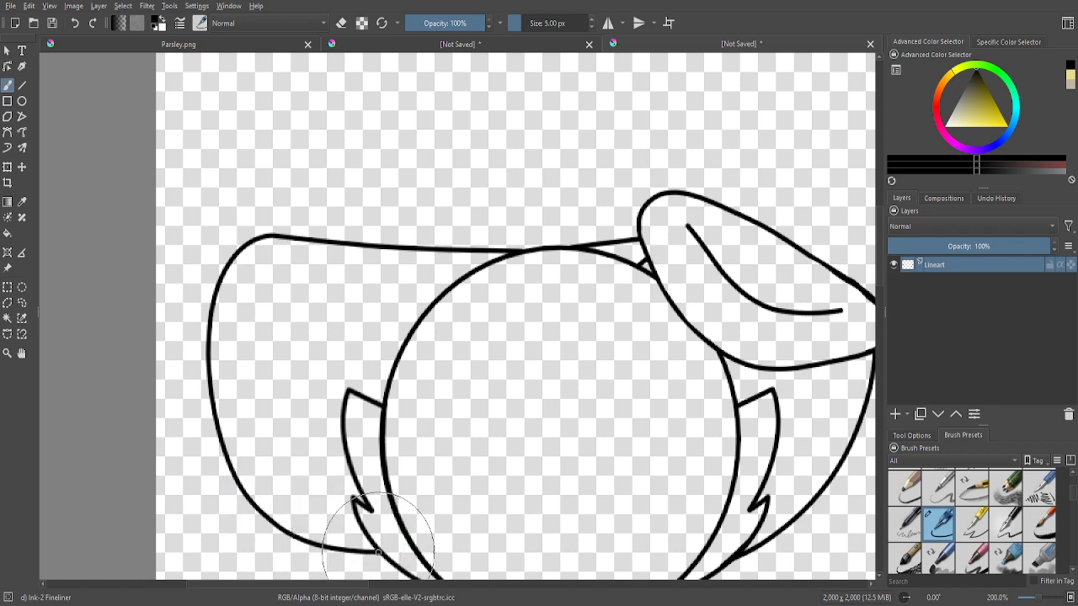
pyautogui.scroll(-3, 429, 391)
pyautogui.scroll(2, 472, 308)
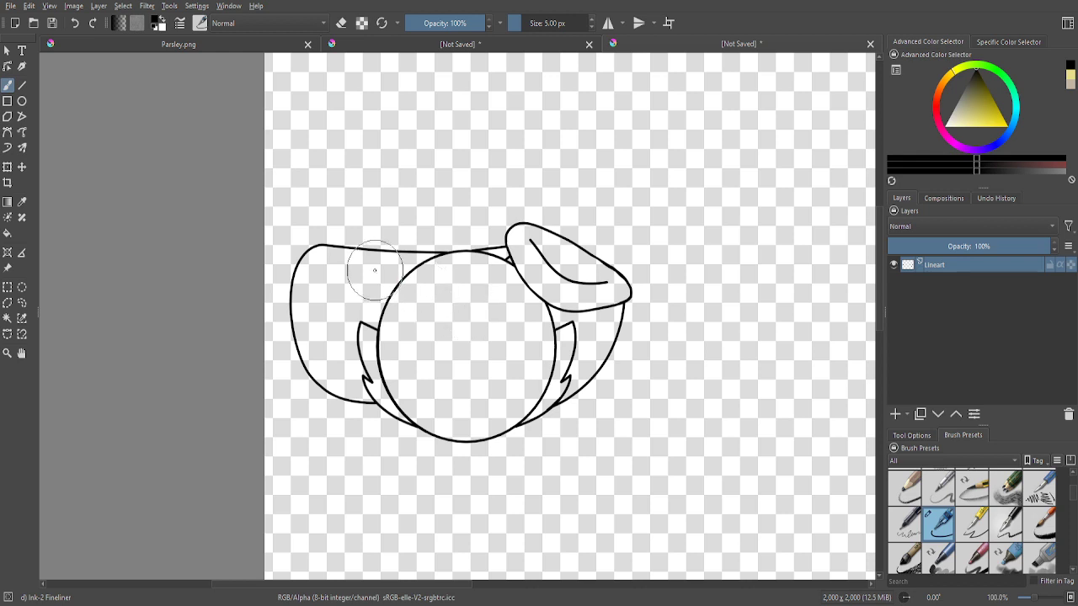
# - Draw a short curve from the left ear's upper edge down to the head circle
pyautogui.scroll(3, 374, 269)
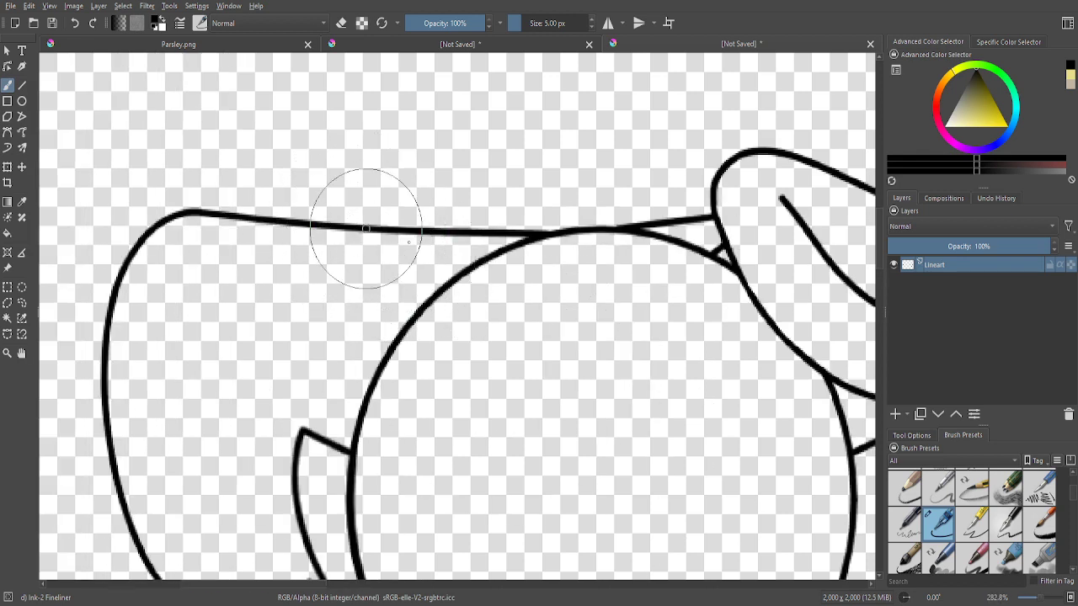
pyautogui.moveTo(366, 228)
pyautogui.mouseDown()
pyautogui.moveTo(404, 236)
pyautogui.moveTo(446, 280)
pyautogui.mouseUp()
pyautogui.scroll(-1, 446, 280)
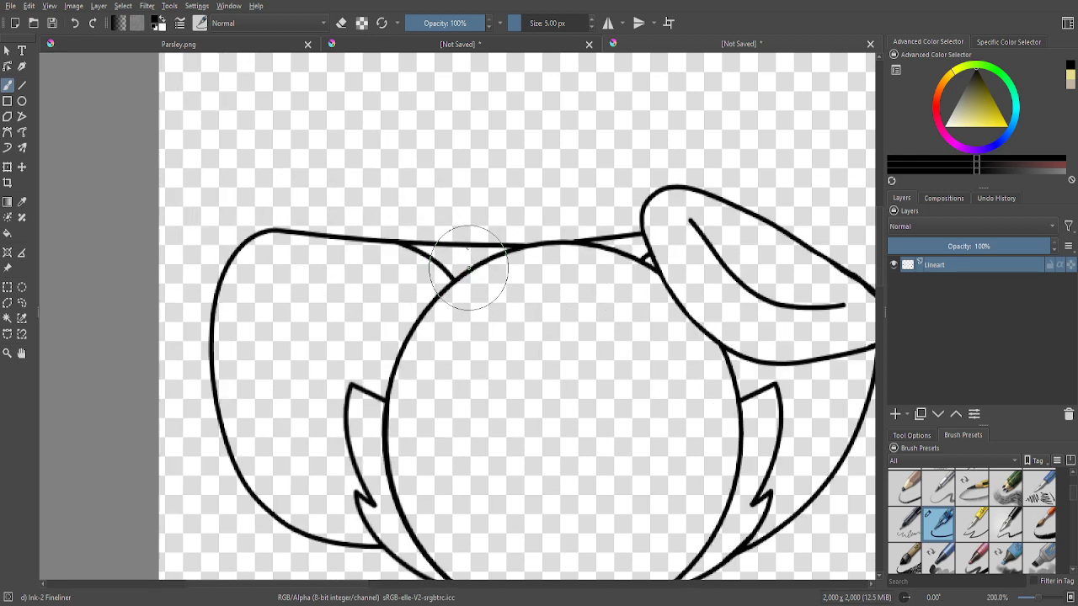
# - Check the ears in the wolf reference picture, and erase two small marker gaps each in the left ear's upper and outer edges
pyautogui.scroll(-1, 469, 267)
pyautogui.click(552, 45)
pyautogui.scroll(-6, 510, 357)
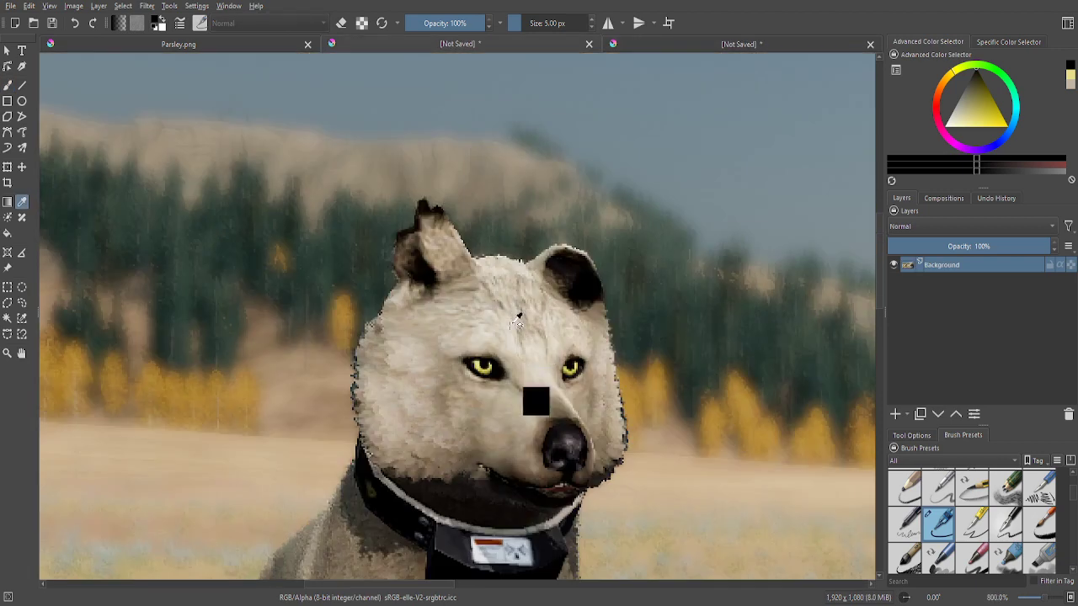
pyautogui.scroll(2, 426, 205)
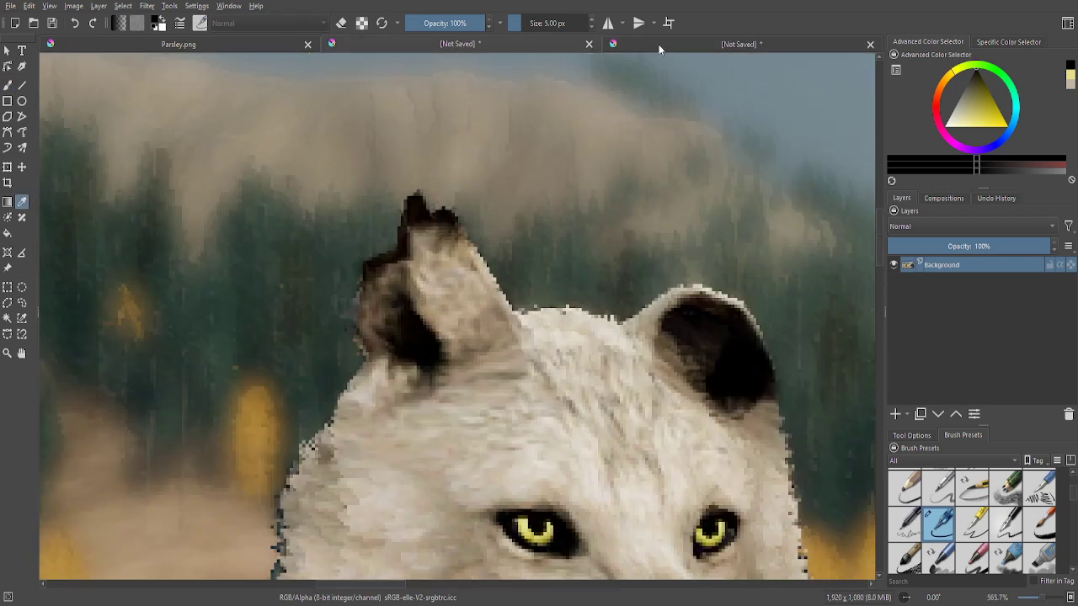
pyautogui.click(527, 44)
pyautogui.scroll(3, 369, 298)
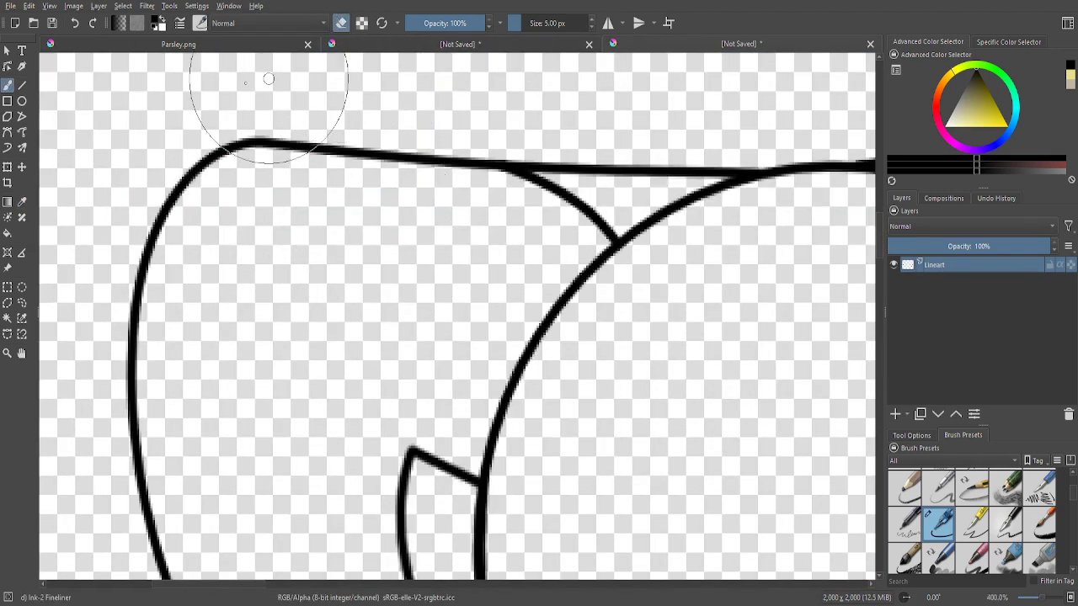
pyautogui.click(250, 141)
pyautogui.click(338, 151)
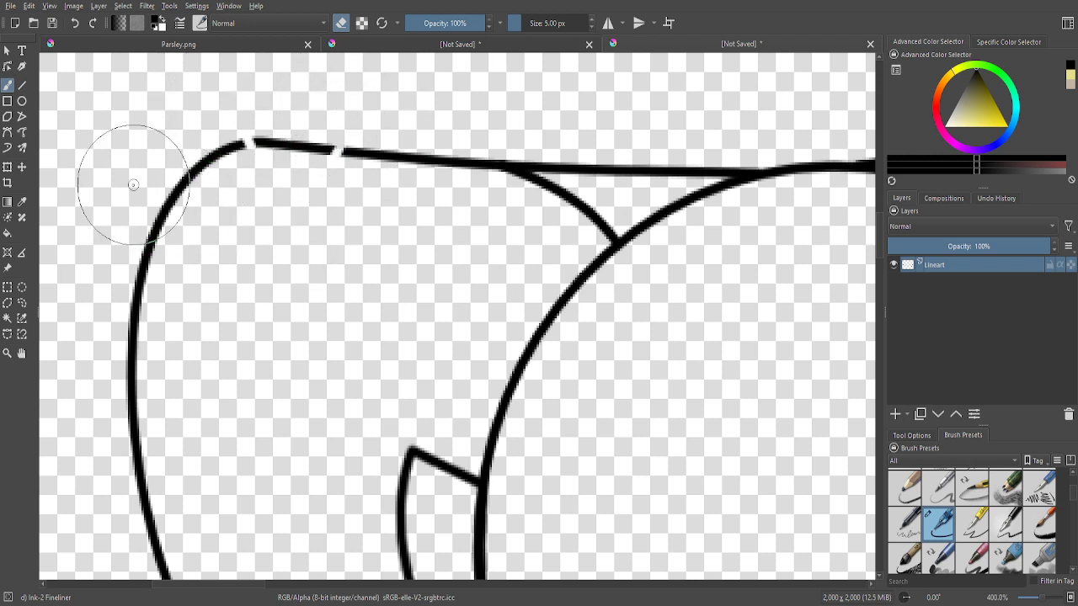
pyautogui.click(160, 221)
pyautogui.click(131, 413)
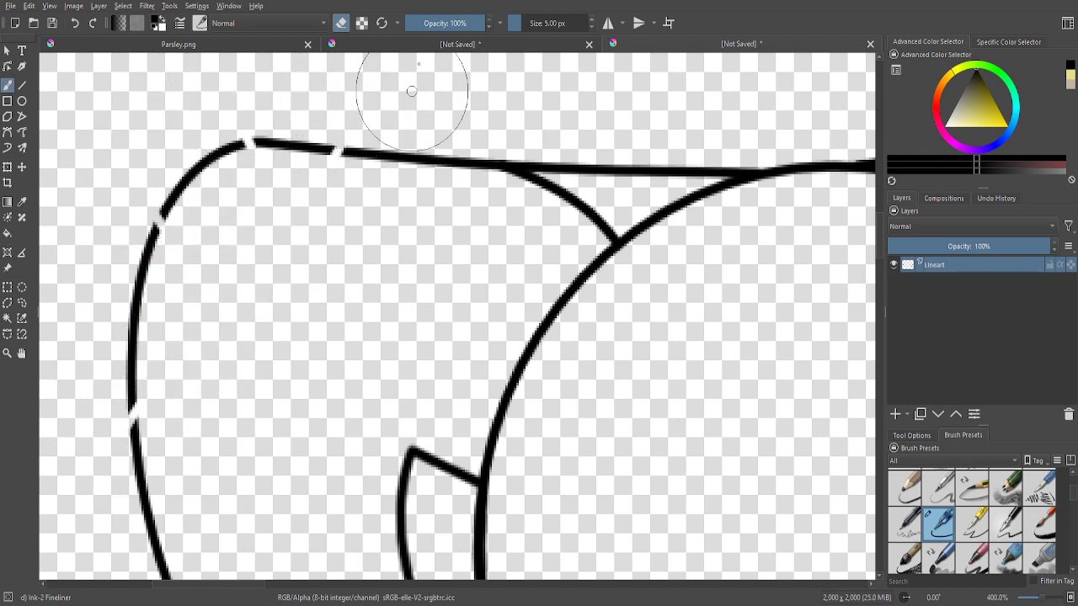
# - Recheck the wolf reference picture and erase two small marker gaps in the left ear's lower edge
pyautogui.click(426, 45)
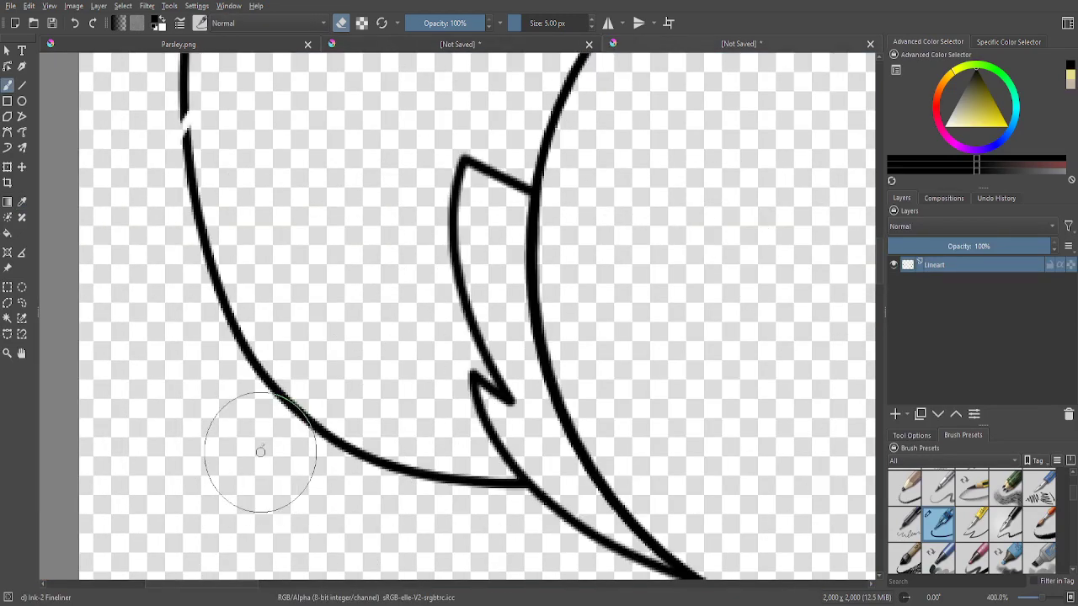
pyautogui.moveTo(271, 435); pyautogui.dragTo(315, 390)
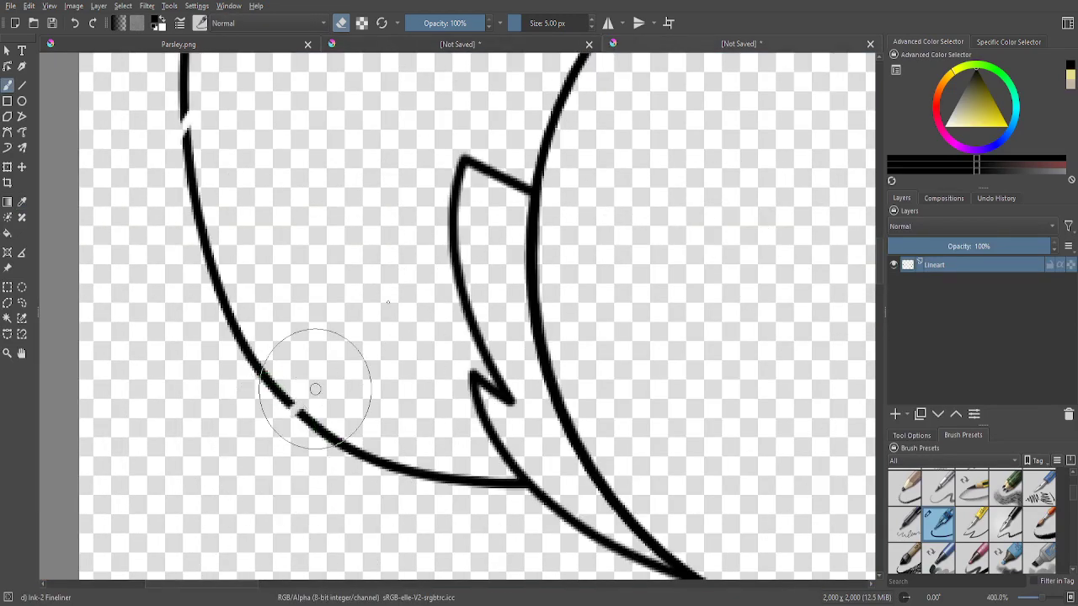
pyautogui.moveTo(383, 434); pyautogui.dragTo(389, 509)
# - Erase the segment between the two gaps in the left ear's lower edge with Eraser Small
pyautogui.scroll(2, 326, 452)
pyautogui.scroll(3, 1011, 522)
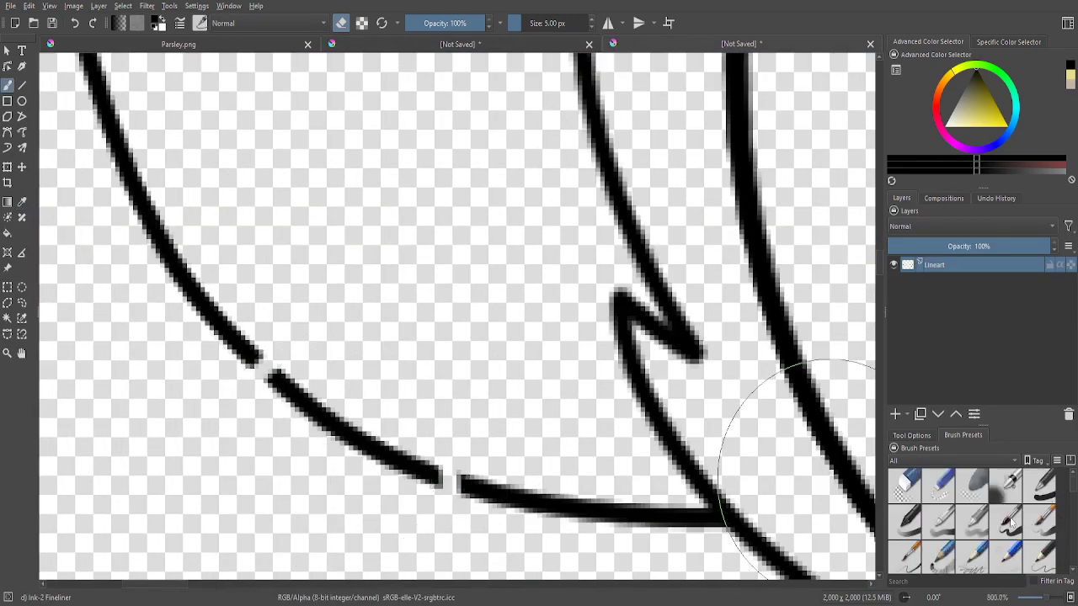
pyautogui.click(938, 485)
pyautogui.moveTo(313, 378); pyautogui.dragTo(393, 481)
# - Erase the marked segments of the left ear's outer edge and upper edge
pyautogui.scroll(-3, 399, 505)
pyautogui.scroll(3, 268, 160)
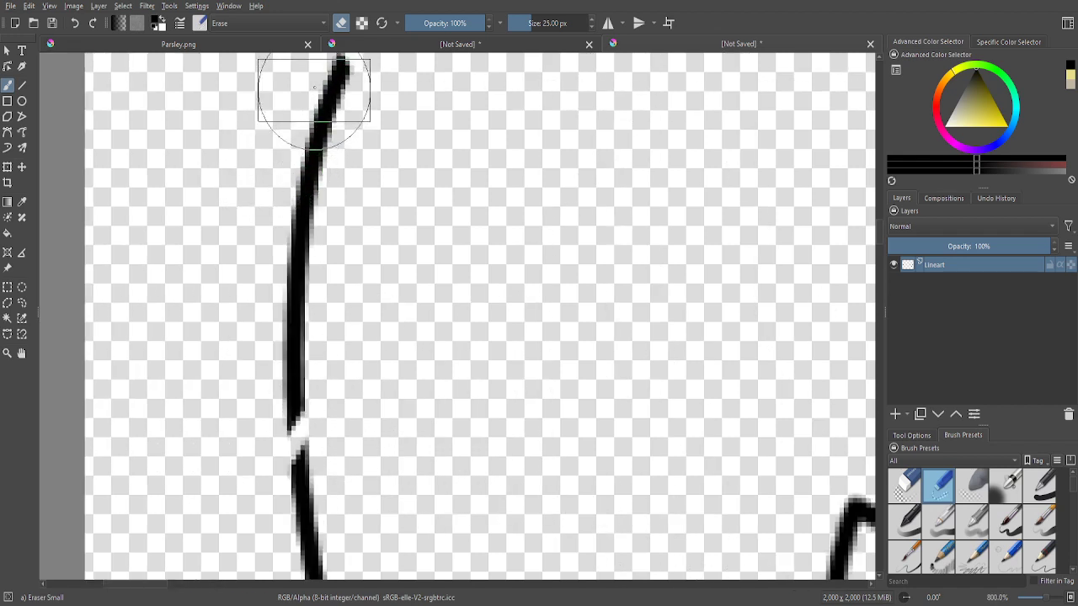
pyautogui.scroll(-1, 294, 312)
pyautogui.moveTo(309, 112)
pyautogui.mouseDown()
pyautogui.moveTo(290, 385)
pyautogui.moveTo(297, 318)
pyautogui.moveTo(292, 360)
pyautogui.mouseUp()
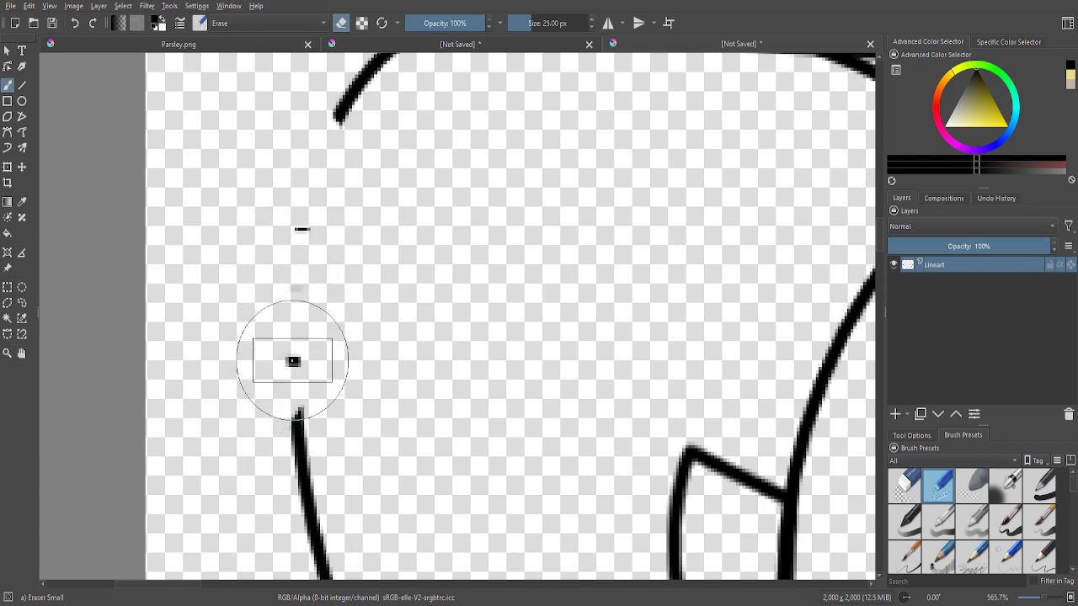
pyautogui.scroll(2, 488, 137)
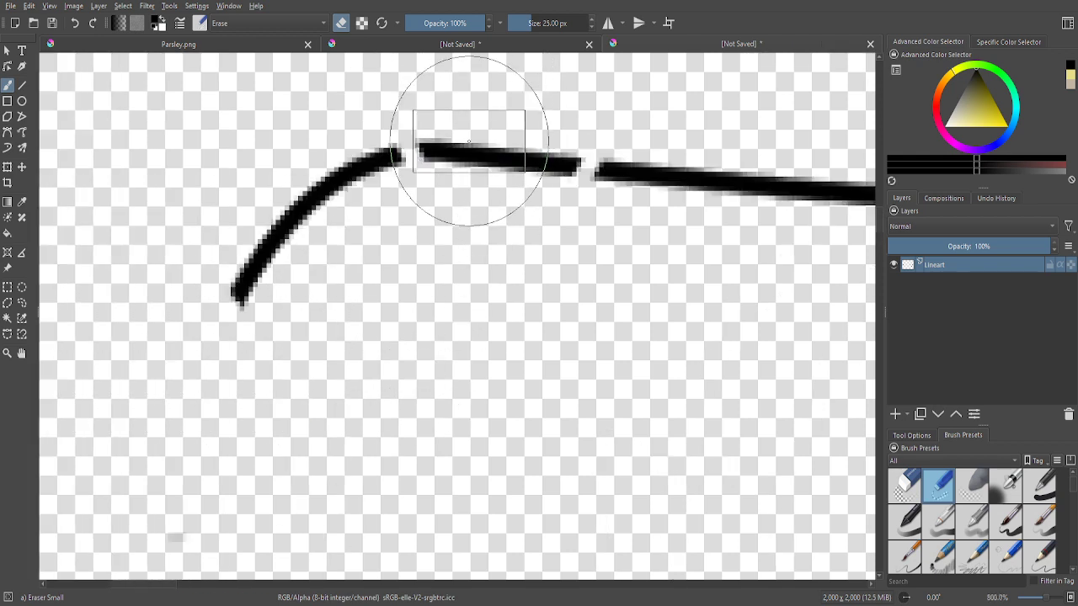
pyautogui.moveTo(469, 141)
pyautogui.mouseDown()
pyautogui.moveTo(515, 138)
pyautogui.moveTo(569, 166)
pyautogui.mouseUp()
# - Draw a V-shaped notch across the gap in the left ear's upper edge with the Ink-2 Fineliner
pyautogui.scroll(-3, 923, 537)
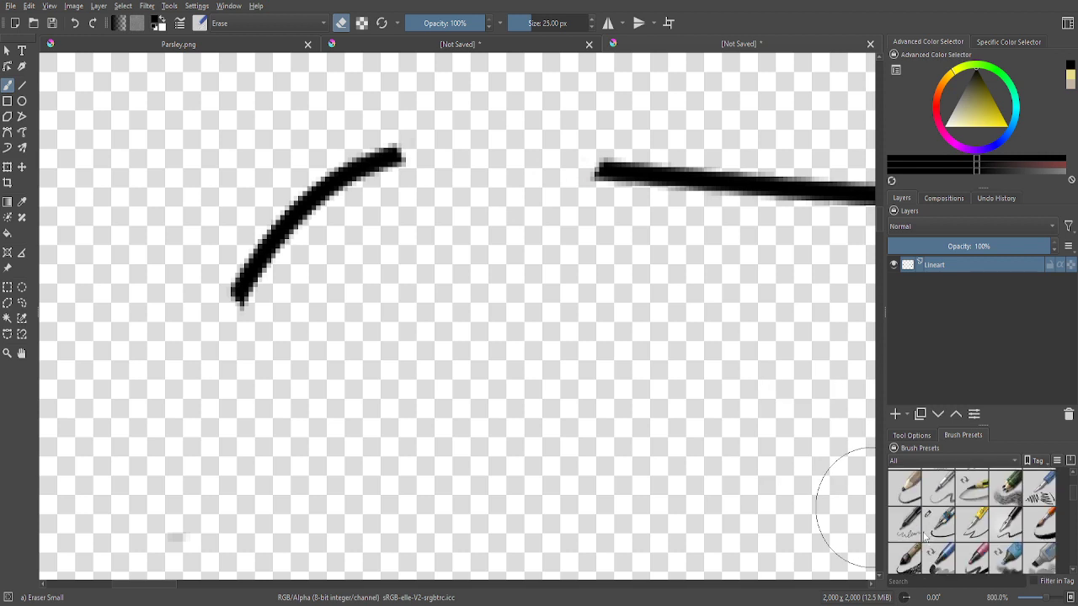
pyautogui.click(926, 534)
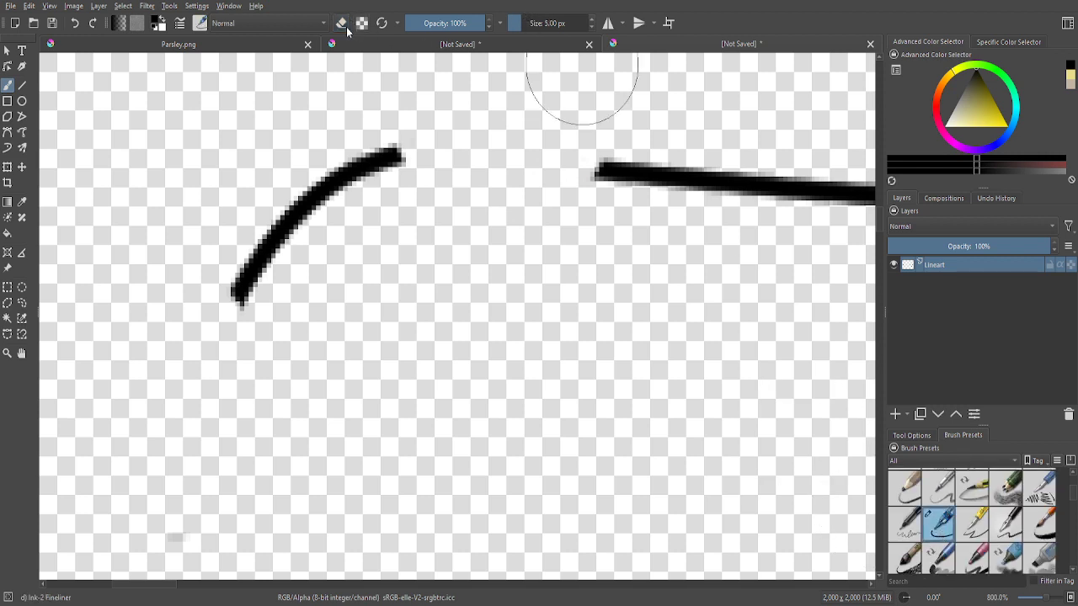
pyautogui.moveTo(394, 150)
pyautogui.mouseDown()
pyautogui.moveTo(430, 255)
pyautogui.moveTo(483, 347)
pyautogui.moveTo(516, 256)
pyautogui.moveTo(547, 211)
pyautogui.moveTo(597, 171)
pyautogui.mouseUp()
pyautogui.scroll(-3, 488, 202)
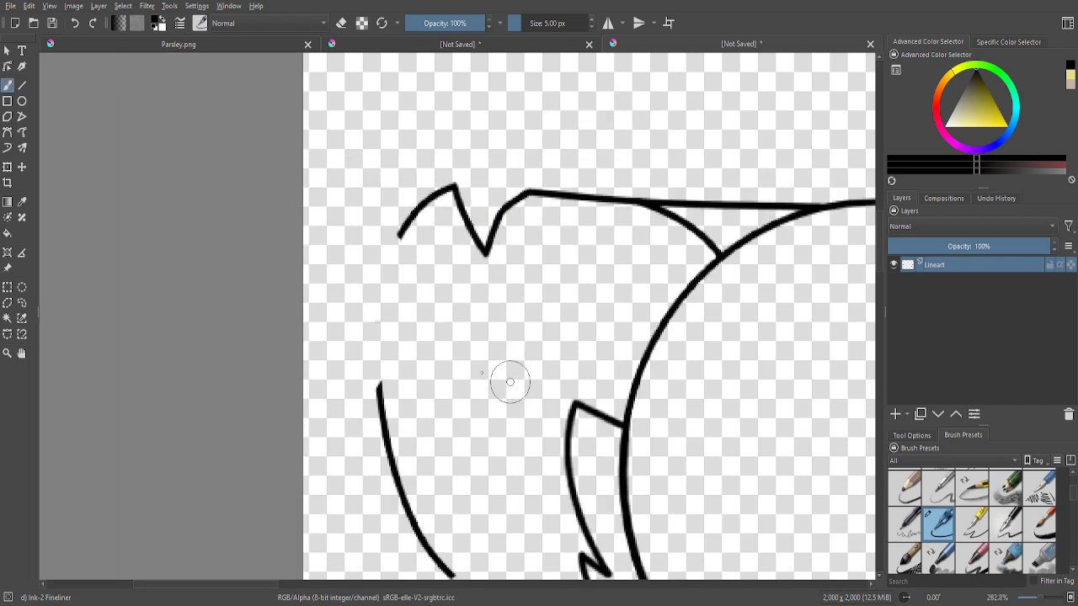
# - Draw a large pointed notch cutting inward across the gap in the left ear's outer edge
pyautogui.scroll(2, 497, 376)
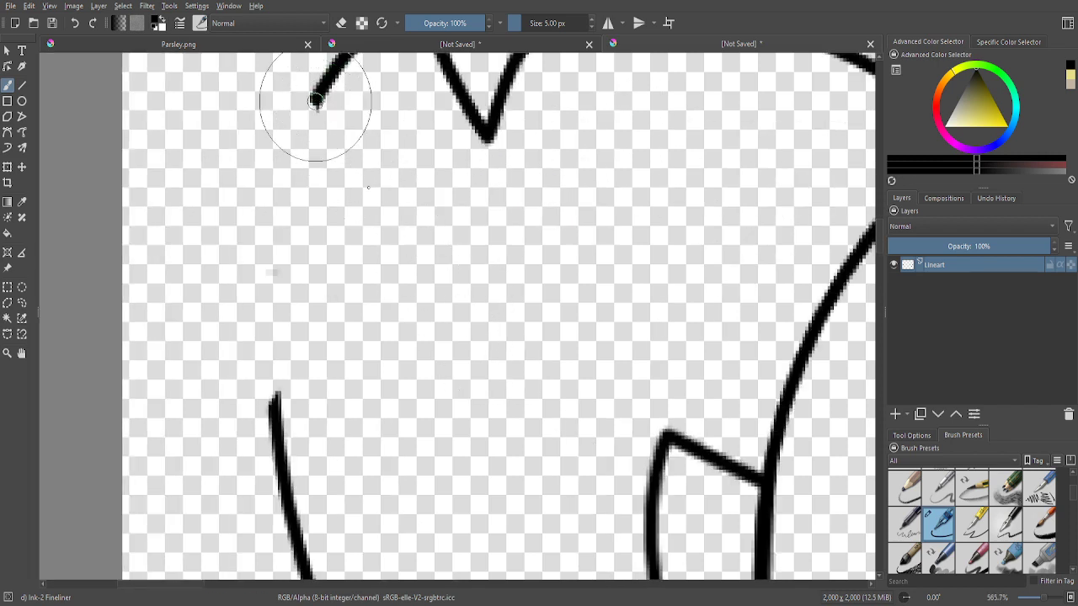
pyautogui.moveTo(315, 101)
pyautogui.mouseDown()
pyautogui.moveTo(409, 238)
pyautogui.moveTo(414, 284)
pyautogui.moveTo(291, 362)
pyautogui.moveTo(280, 392)
pyautogui.mouseUp()
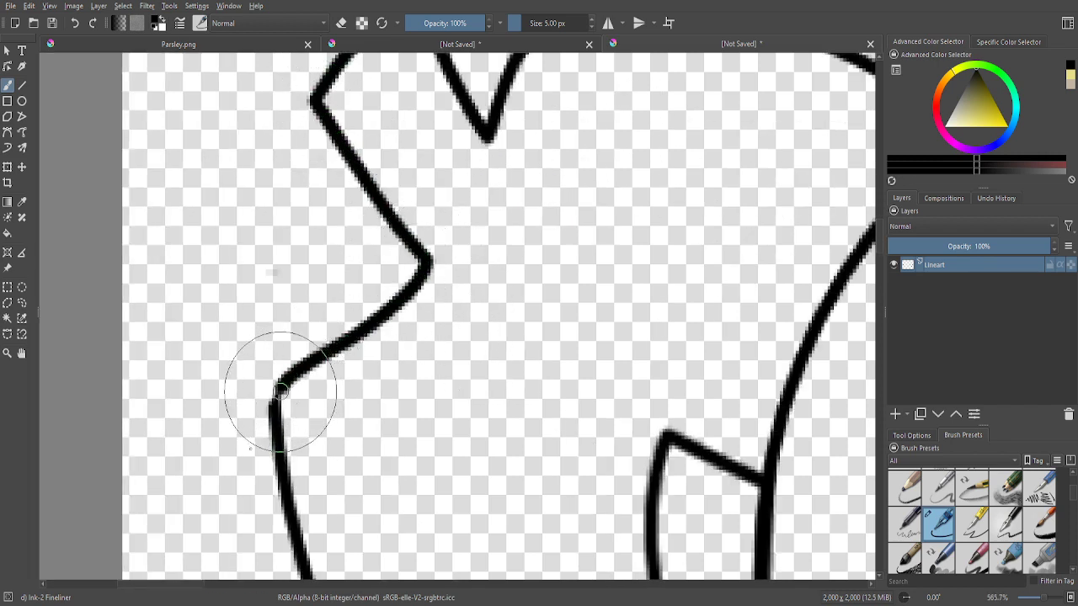
pyautogui.scroll(-3, 362, 290)
# - Draw a jagged, torn notch across the gap in the left ear's lower edge
pyautogui.scroll(3, 404, 409)
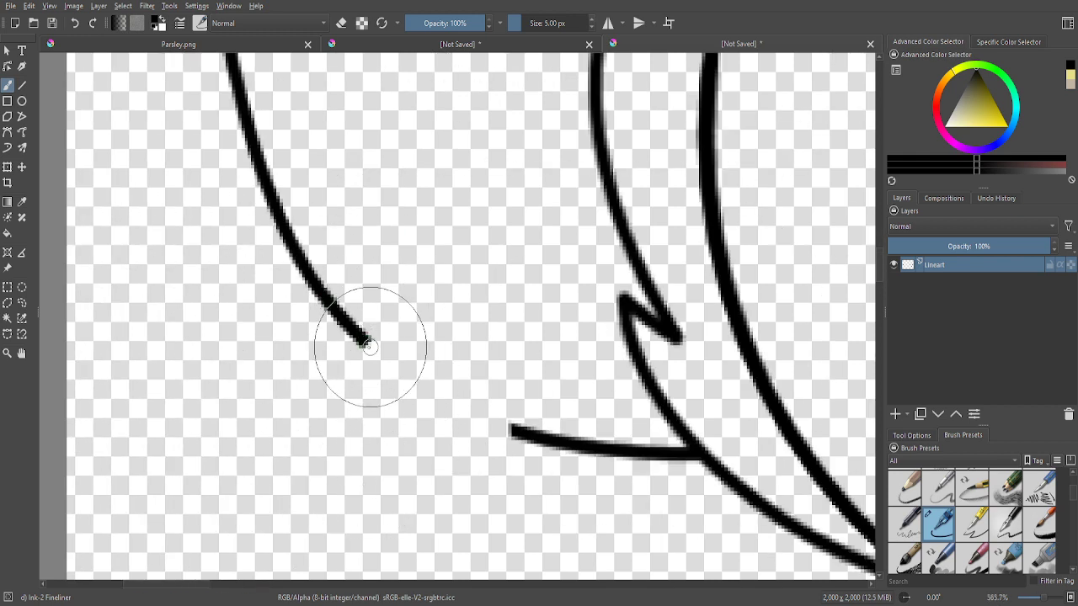
pyautogui.moveTo(364, 342)
pyautogui.mouseDown()
pyautogui.moveTo(482, 235)
pyautogui.moveTo(492, 318)
pyautogui.moveTo(516, 304)
pyautogui.moveTo(512, 432)
pyautogui.mouseUp()
pyautogui.scroll(-5, 419, 319)
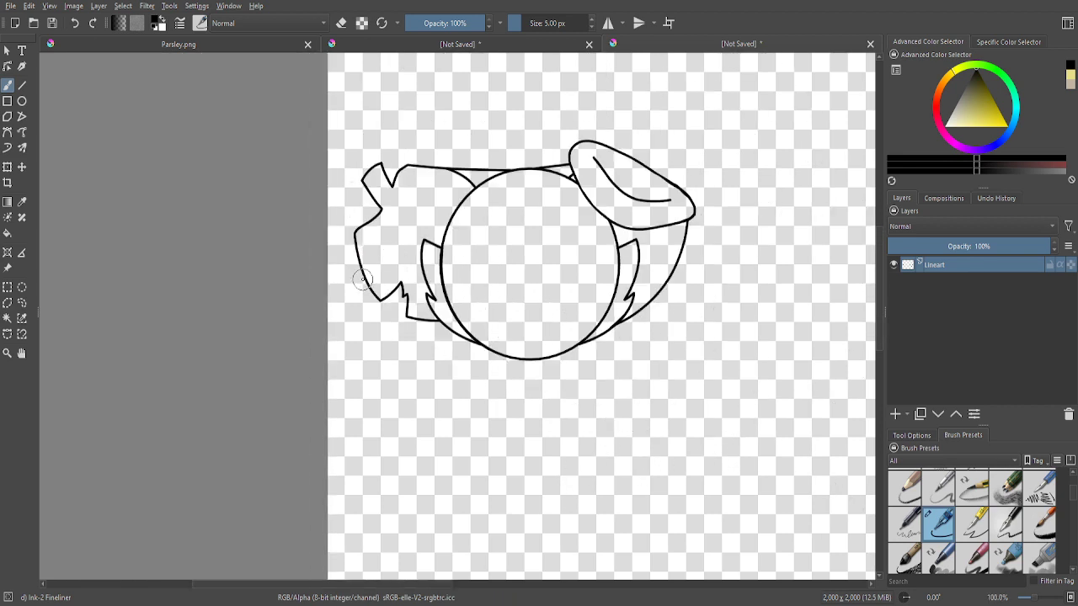
# - Draw a small half-round nose with a flat upper edge in the middle of the head circle
pyautogui.scroll(1, 658, 276)
pyautogui.scroll(2, 472, 279)
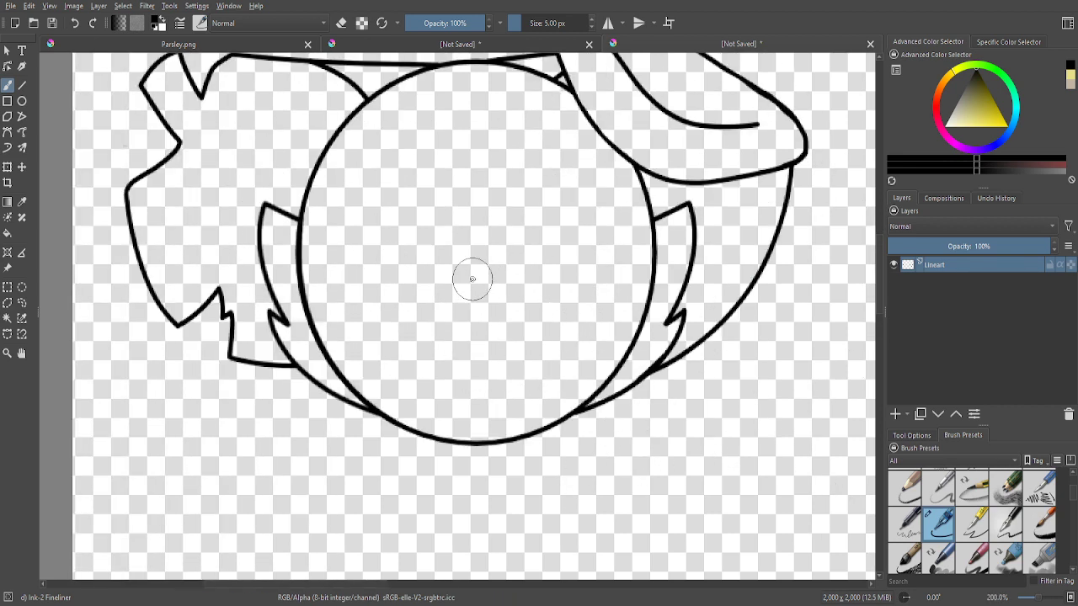
pyautogui.scroll(1, 455, 374)
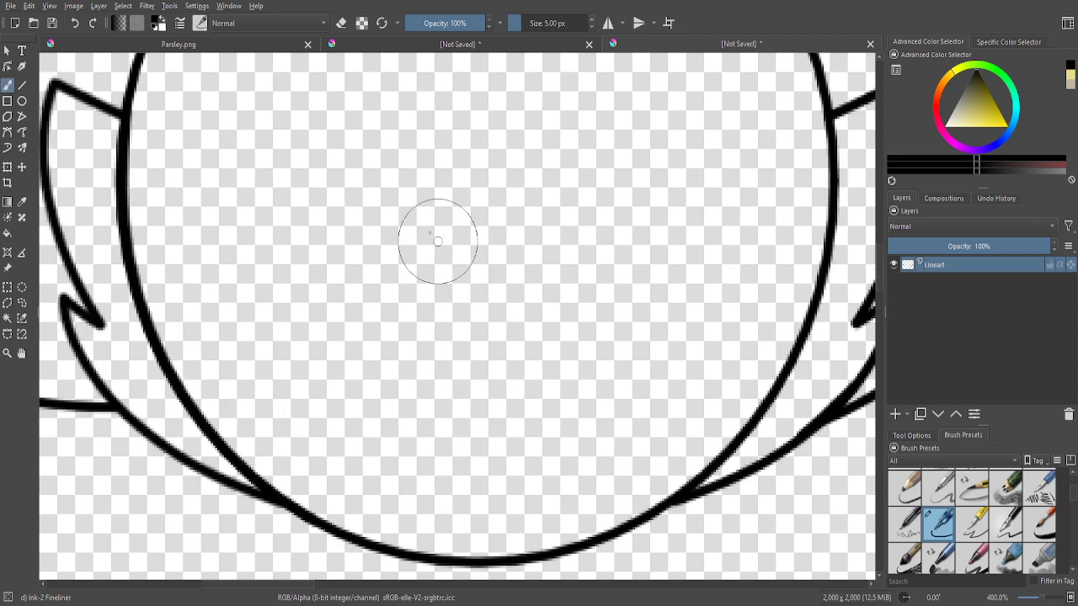
pyautogui.moveTo(401, 198)
pyautogui.mouseDown()
pyautogui.moveTo(514, 196)
pyautogui.moveTo(479, 247)
pyautogui.moveTo(431, 239)
pyautogui.moveTo(399, 201)
pyautogui.mouseUp()
pyautogui.scroll(-3, 434, 327)
# - Select the nose with a rectangular selection, move it lower in the head circle, and deselect it
pyautogui.scroll(1, 438, 314)
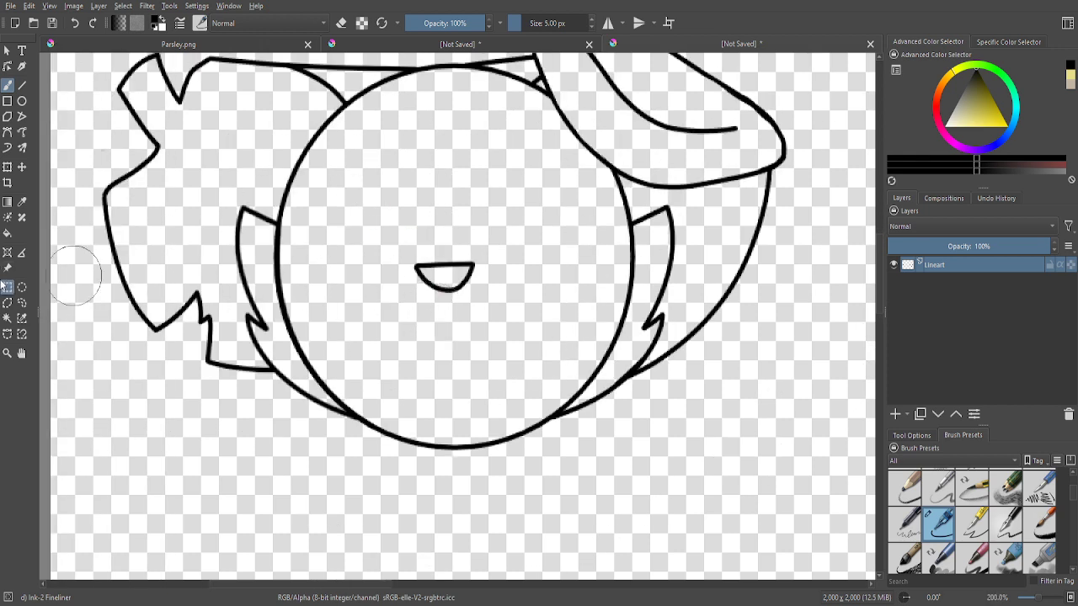
pyautogui.moveTo(469, 308); pyautogui.dragTo(459, 328)
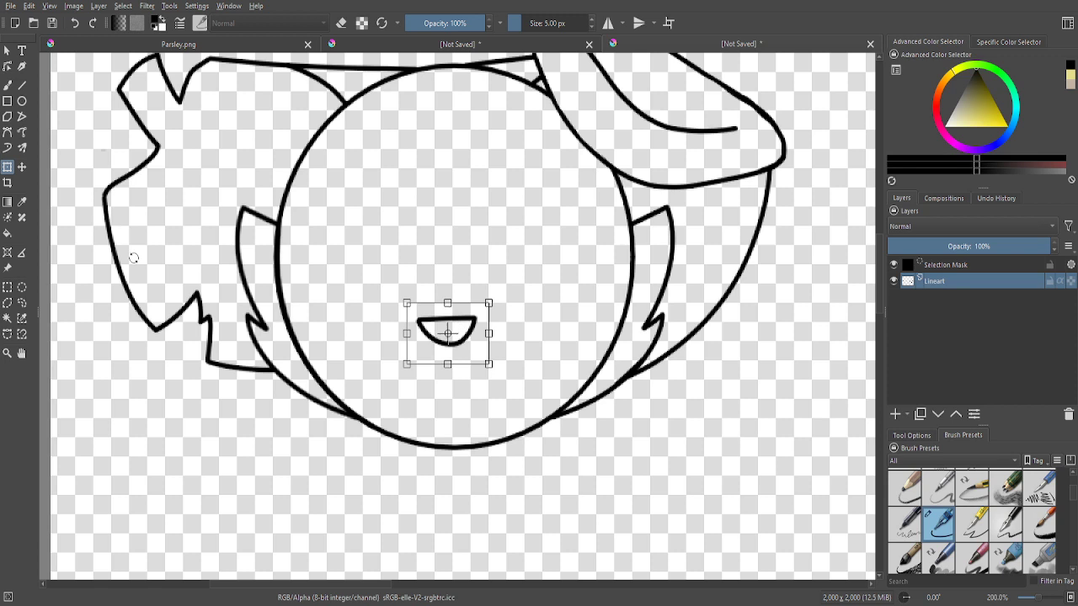
pyautogui.click(7, 288)
pyautogui.click(268, 266)
# - Draw a thin closed crescent arching just above the nose, slightly wider than the nose
pyautogui.scroll(4, 475, 303)
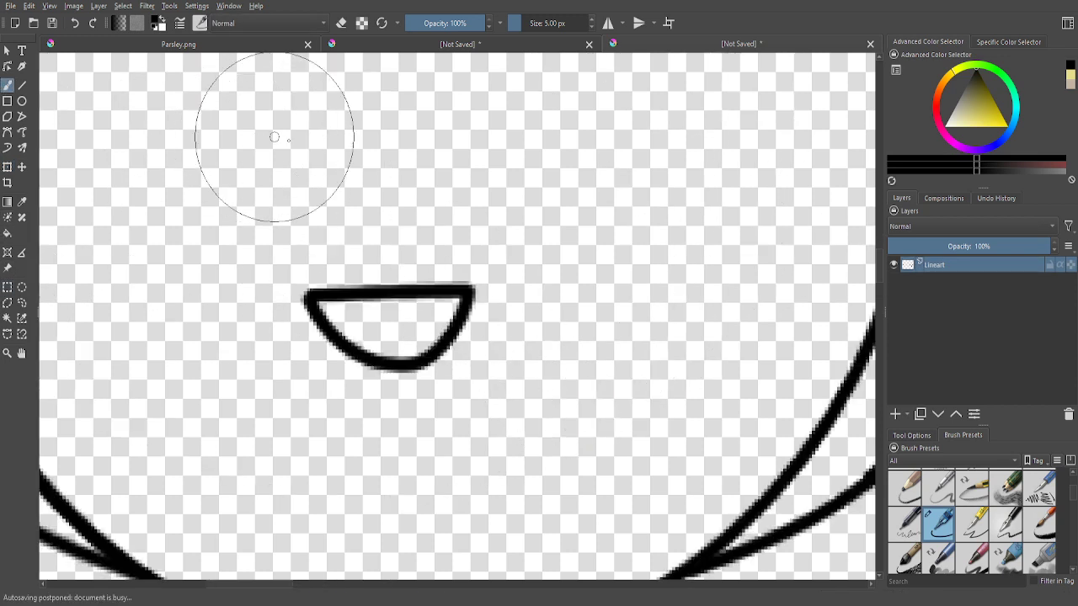
pyautogui.moveTo(293, 233)
pyautogui.mouseDown()
pyautogui.moveTo(423, 200)
pyautogui.moveTo(473, 213)
pyautogui.moveTo(515, 252)
pyautogui.moveTo(388, 233)
pyautogui.moveTo(270, 251)
pyautogui.moveTo(294, 234)
pyautogui.mouseUp()
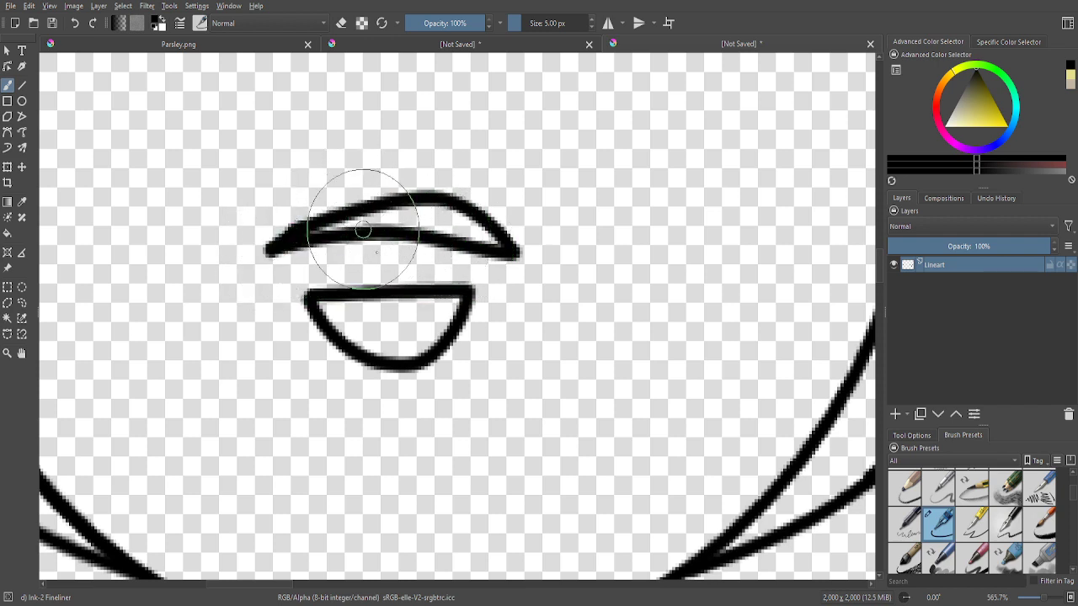
pyautogui.scroll(-4, 413, 286)
# - Draw a wavy, open mouth line below the nose, replacing a first attempt with a looped end
pyautogui.scroll(4, 439, 306)
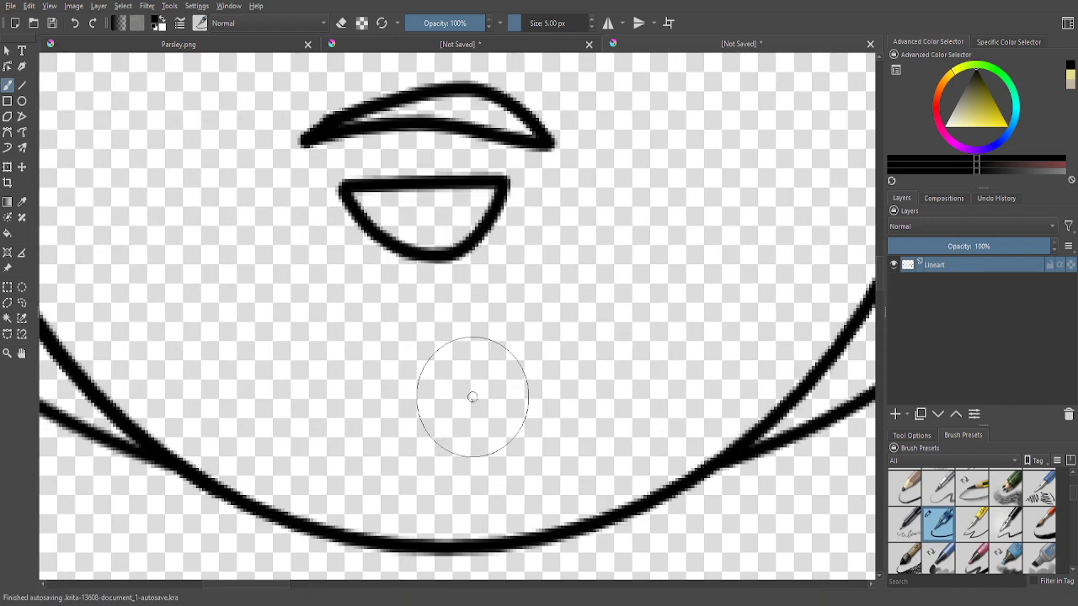
pyautogui.moveTo(225, 360)
pyautogui.mouseDown()
pyautogui.moveTo(281, 382)
pyautogui.moveTo(446, 370)
pyautogui.moveTo(527, 376)
pyautogui.moveTo(606, 363)
pyautogui.moveTo(675, 333)
pyautogui.moveTo(687, 322)
pyautogui.moveTo(681, 306)
pyautogui.moveTo(640, 294)
pyautogui.moveTo(594, 318)
pyautogui.moveTo(551, 369)
pyautogui.mouseUp()
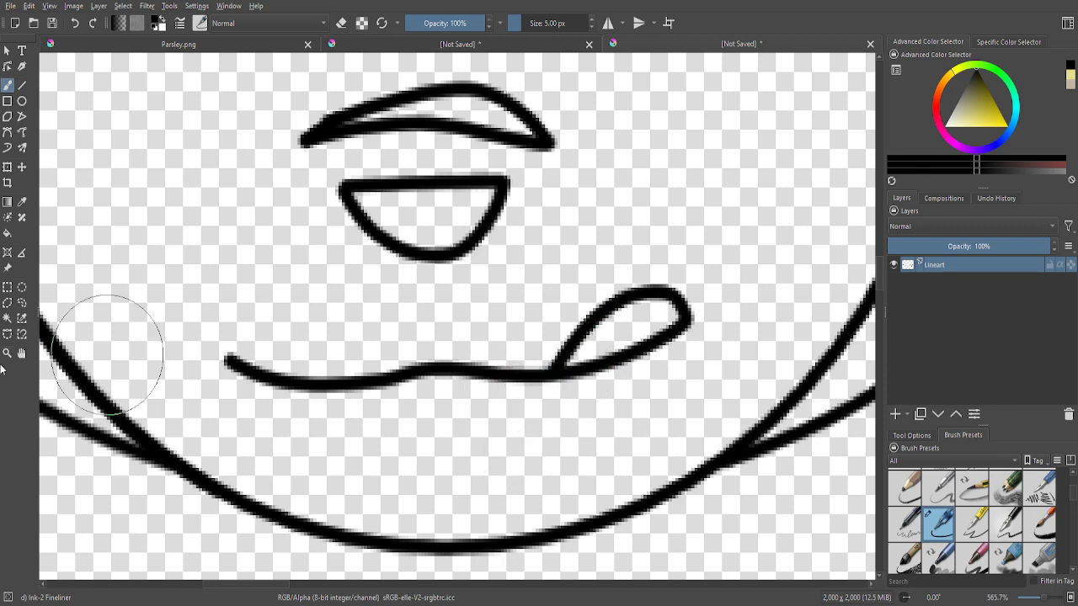
pyautogui.click(74, 23)
pyautogui.moveTo(241, 365)
pyautogui.mouseDown()
pyautogui.moveTo(331, 384)
pyautogui.moveTo(461, 361)
pyautogui.moveTo(569, 363)
pyautogui.moveTo(645, 338)
pyautogui.mouseUp()
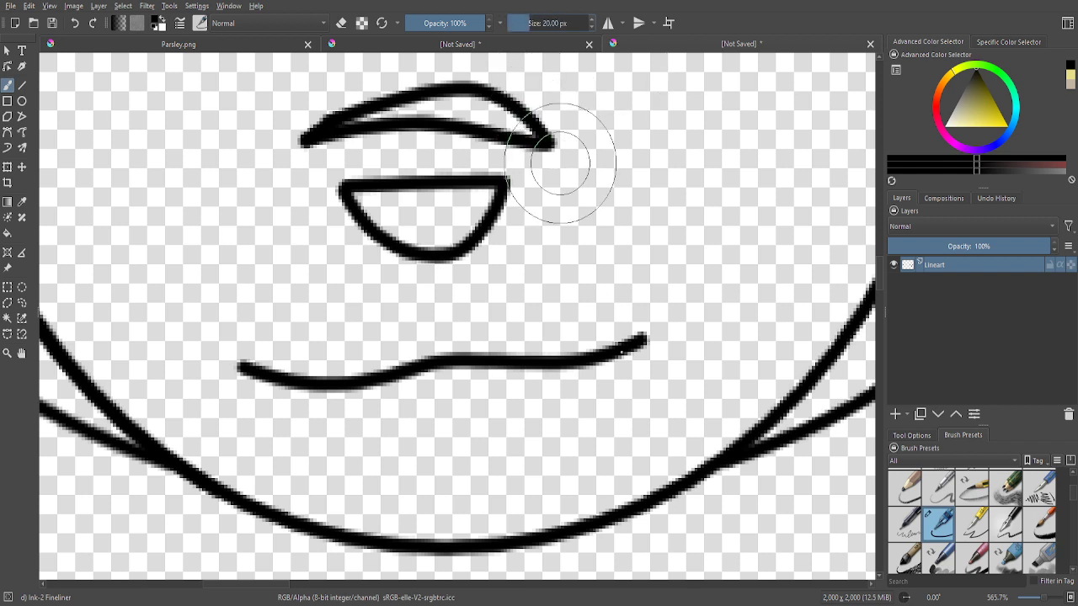
# - Cap both ends of the mouth line with round 20 px dots, and set the brush size back to 5 px
pyautogui.click(646, 329)
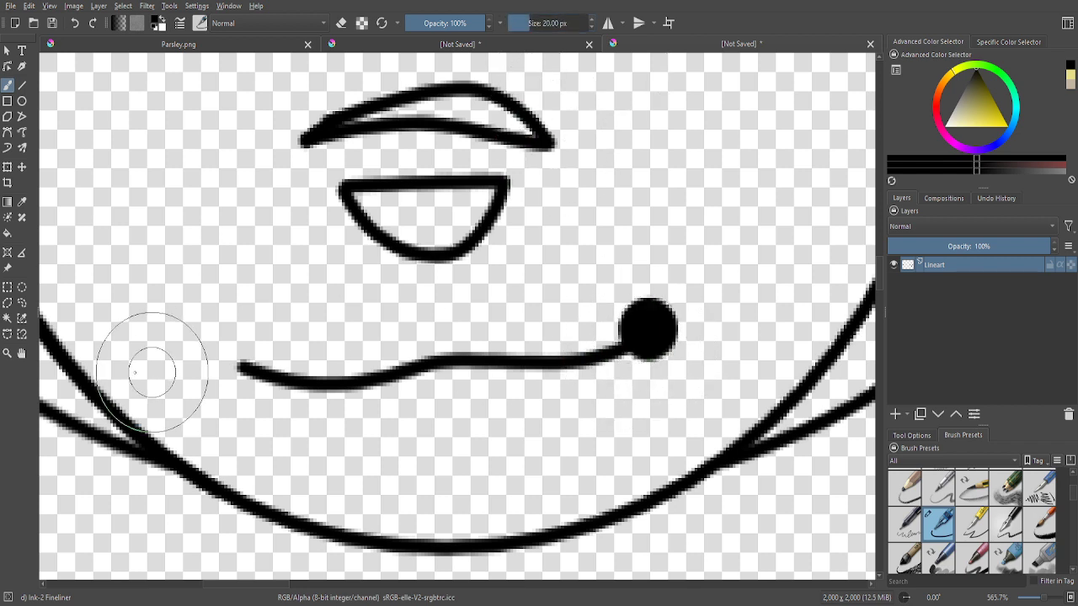
pyautogui.click(229, 357)
pyautogui.write('5')
pyautogui.press('Return')
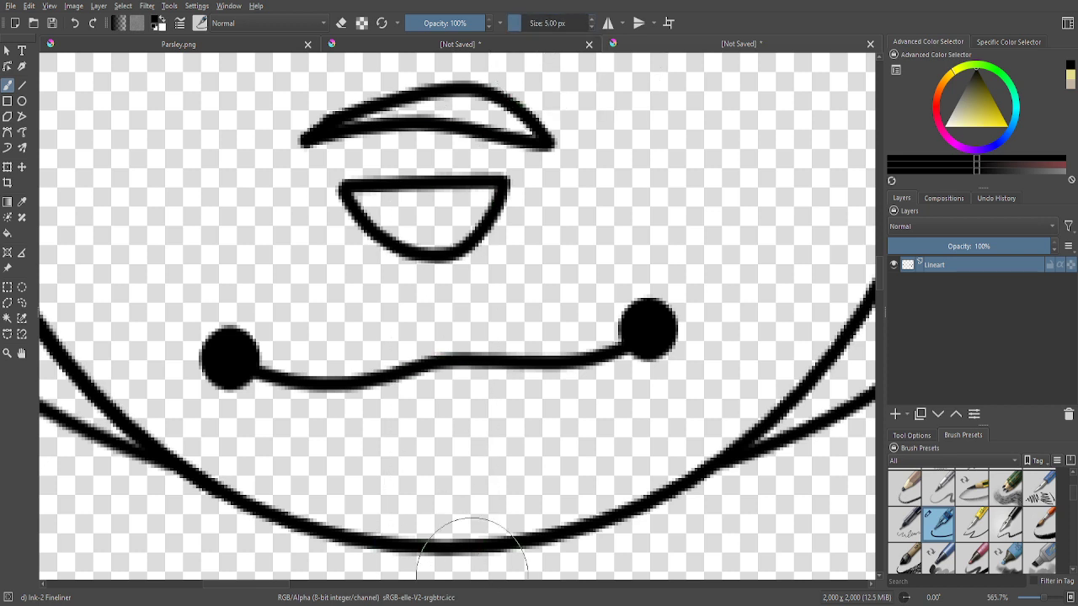
# - Draw the left eye as an arched upper curve and a separate rounded lower curve
pyautogui.scroll(-5, 553, 356)
pyautogui.scroll(4, 590, 264)
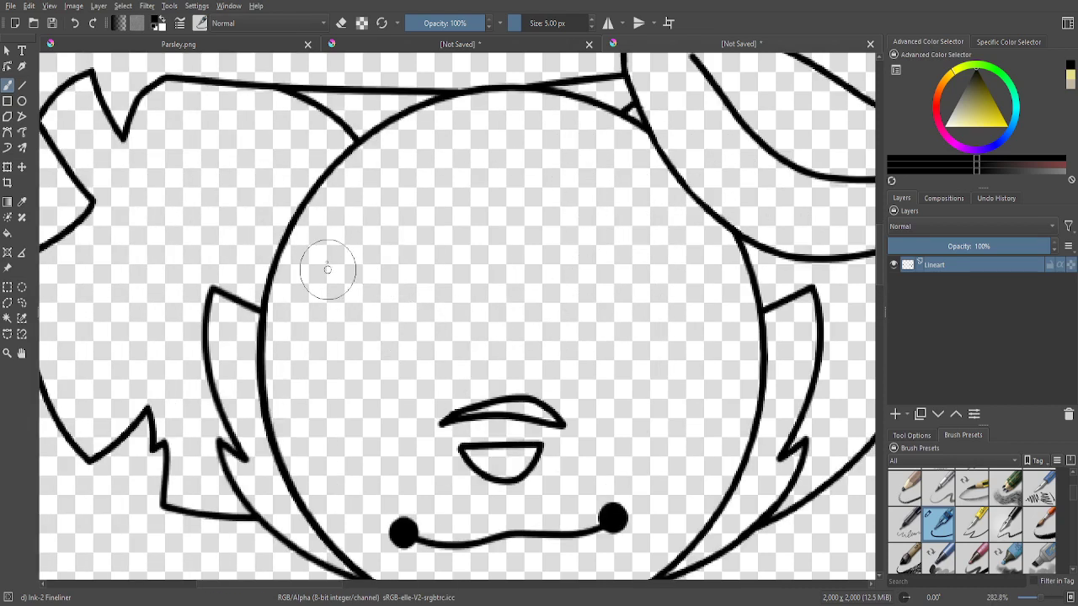
pyautogui.scroll(1, 328, 269)
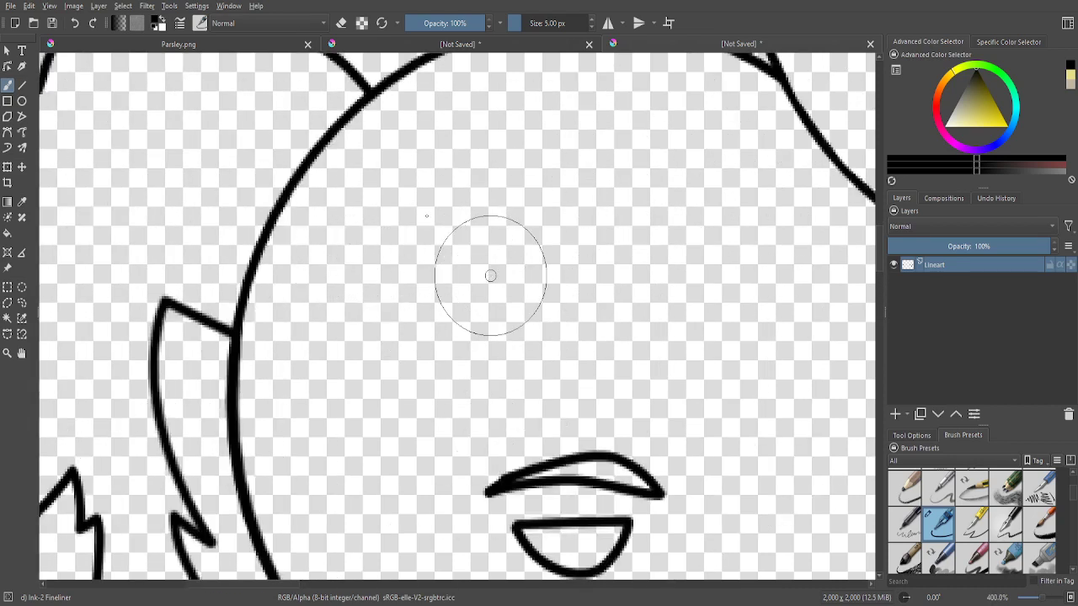
pyautogui.moveTo(490, 275)
pyautogui.mouseDown()
pyautogui.moveTo(373, 233)
pyautogui.moveTo(286, 280)
pyautogui.mouseUp()
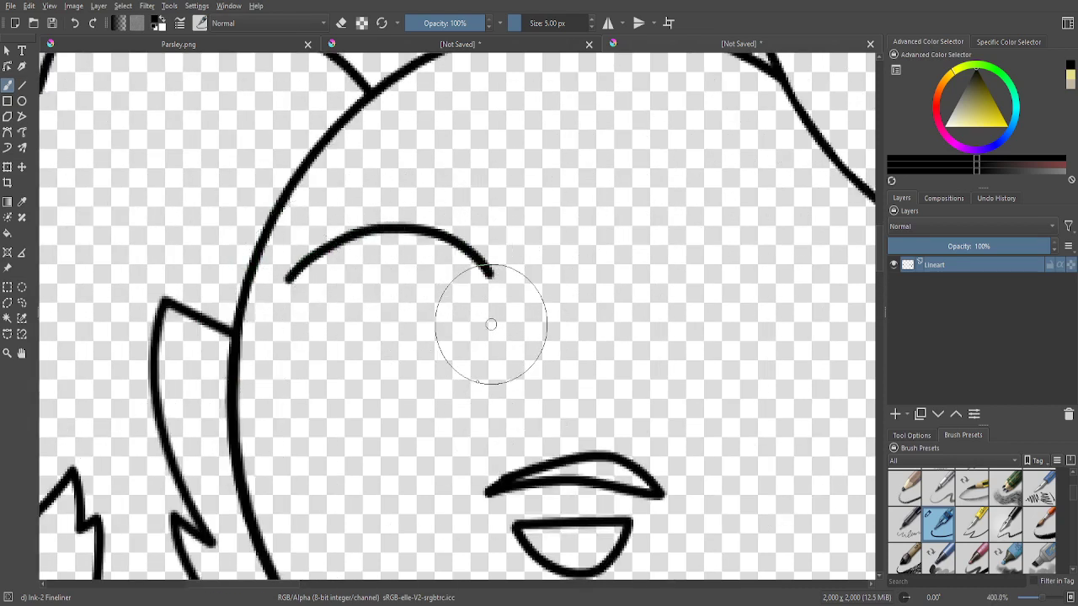
pyautogui.moveTo(491, 324)
pyautogui.mouseDown()
pyautogui.moveTo(447, 361)
pyautogui.moveTo(349, 396)
pyautogui.moveTo(308, 341)
pyautogui.moveTo(329, 313)
pyautogui.mouseUp()
# - Select the upper curve of the left eye, reshape its arch with a Liquify transform, and clear the selection
pyautogui.scroll(-1, 367, 326)
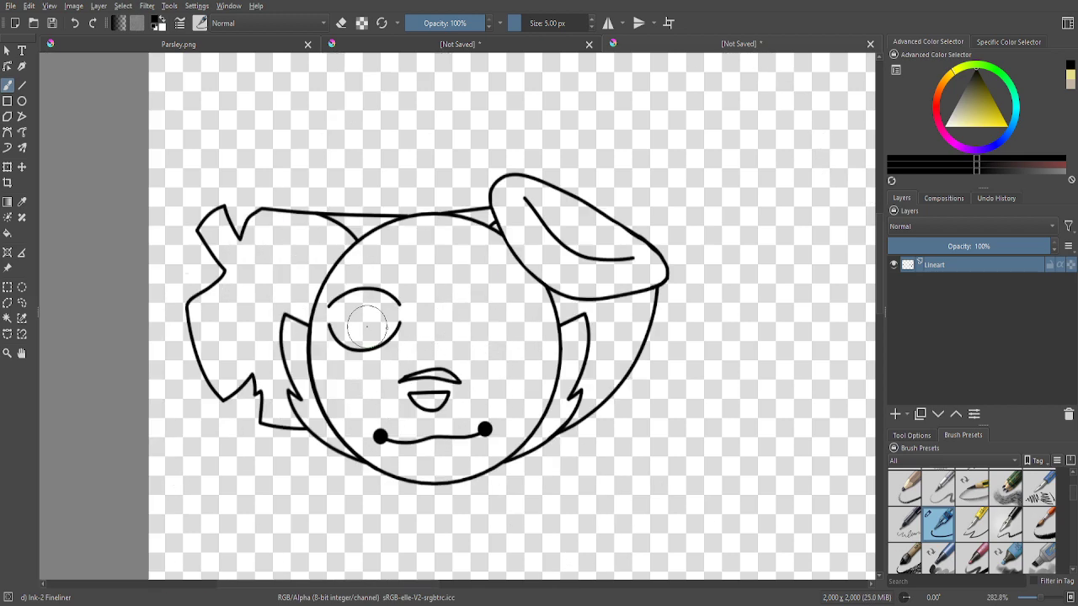
pyautogui.scroll(3, 367, 326)
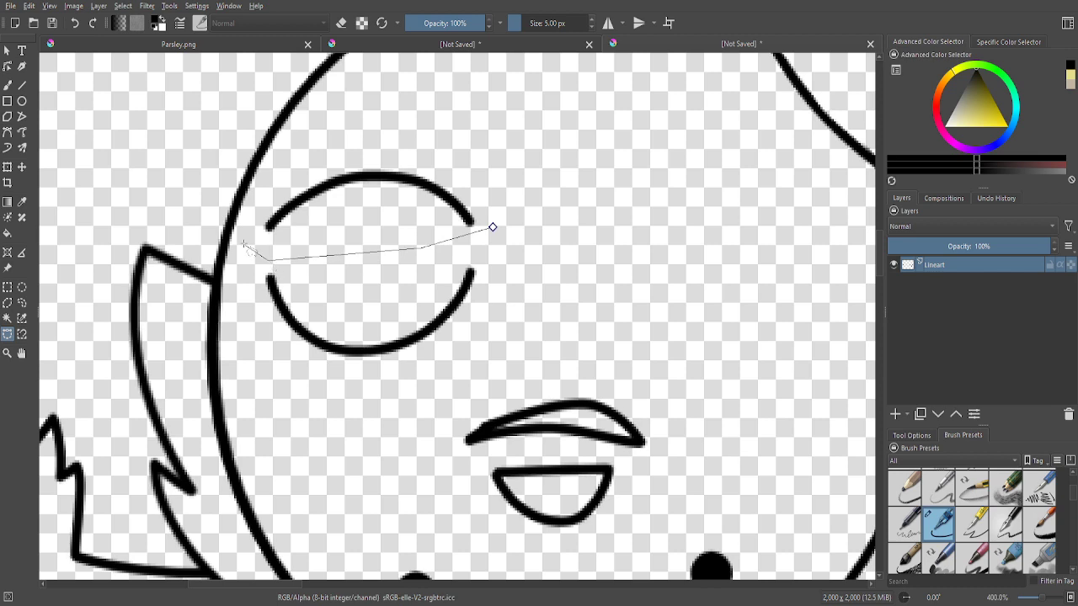
pyautogui.doubleClick(491, 225)
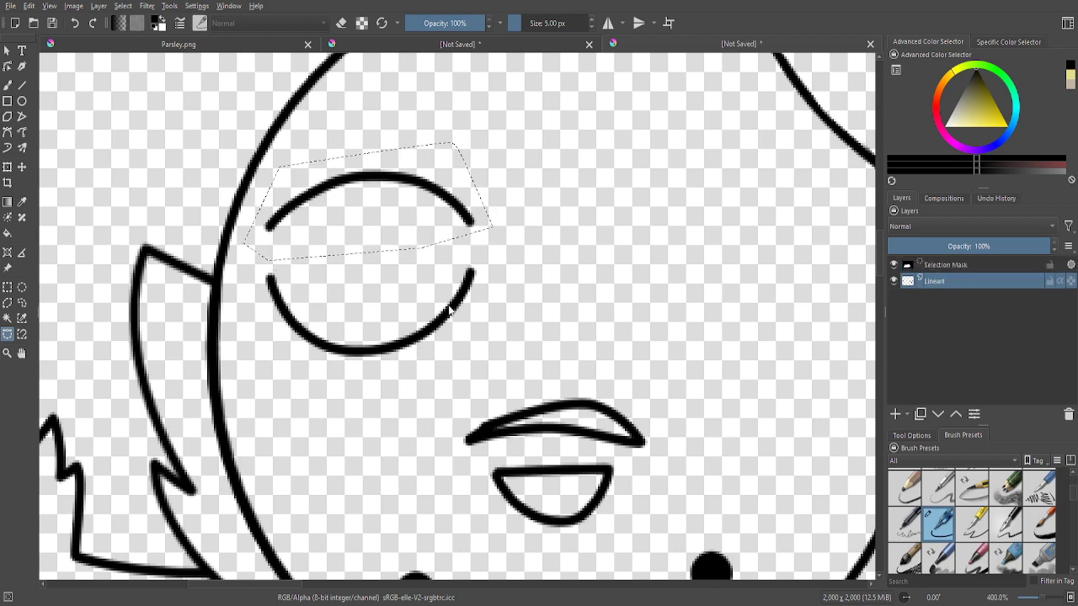
pyautogui.click(7, 167)
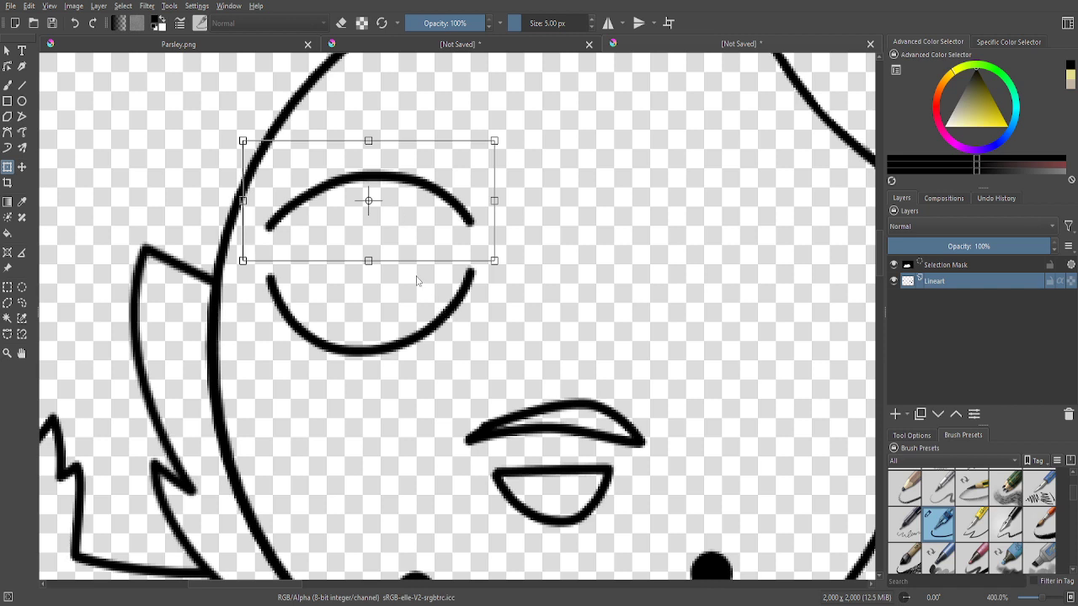
pyautogui.click(423, 262)
pyautogui.scroll(-1, 418, 270)
pyautogui.scroll(1, 379, 177)
pyautogui.moveTo(350, 239); pyautogui.dragTo(378, 187)
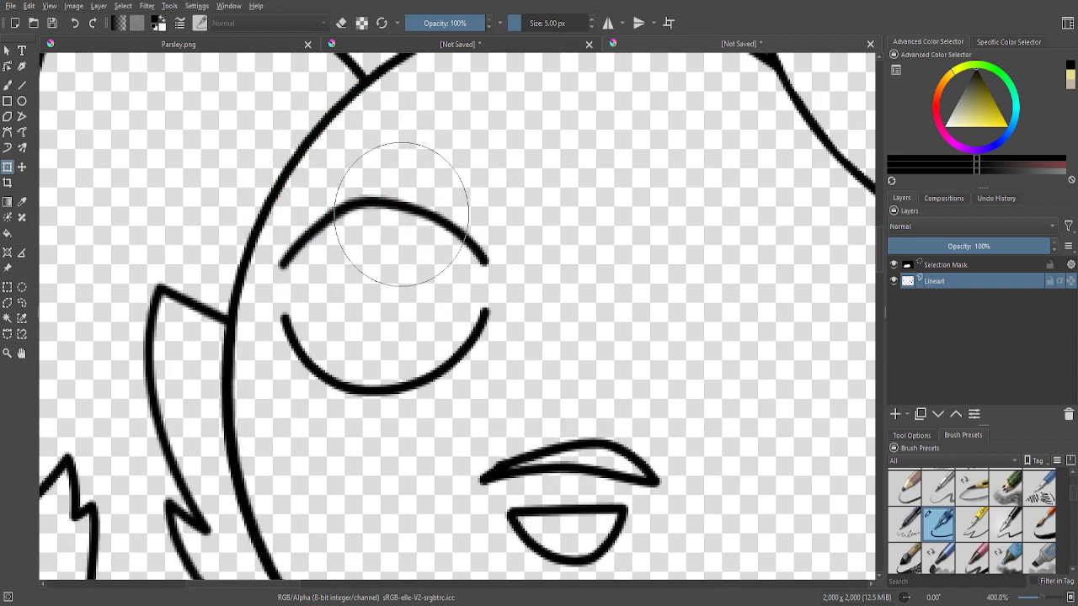
pyautogui.scroll(-3, 379, 210)
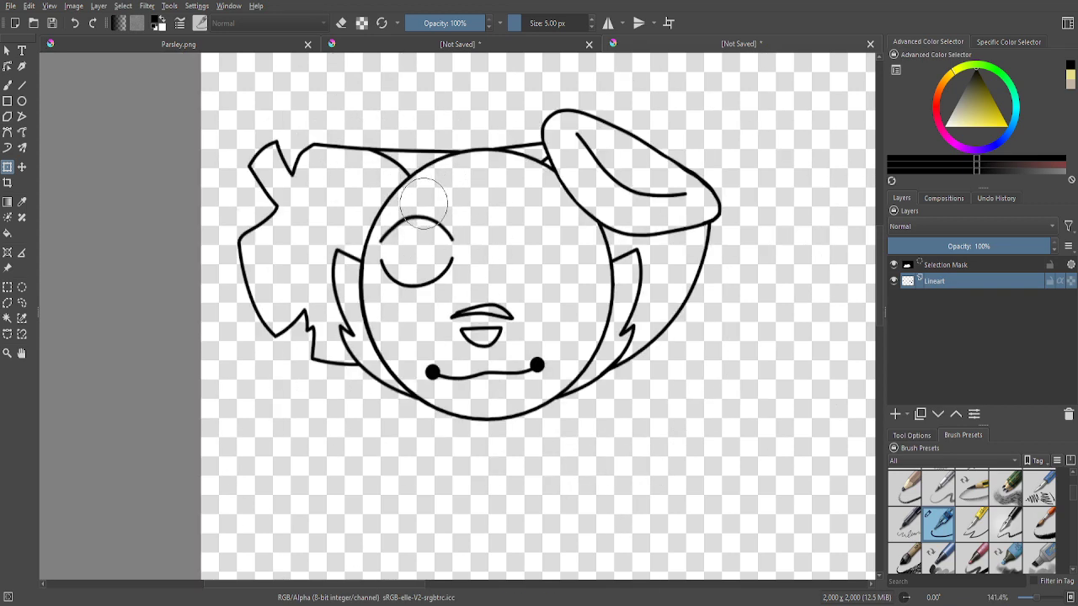
pyautogui.scroll(1, 463, 228)
pyautogui.click(7, 289)
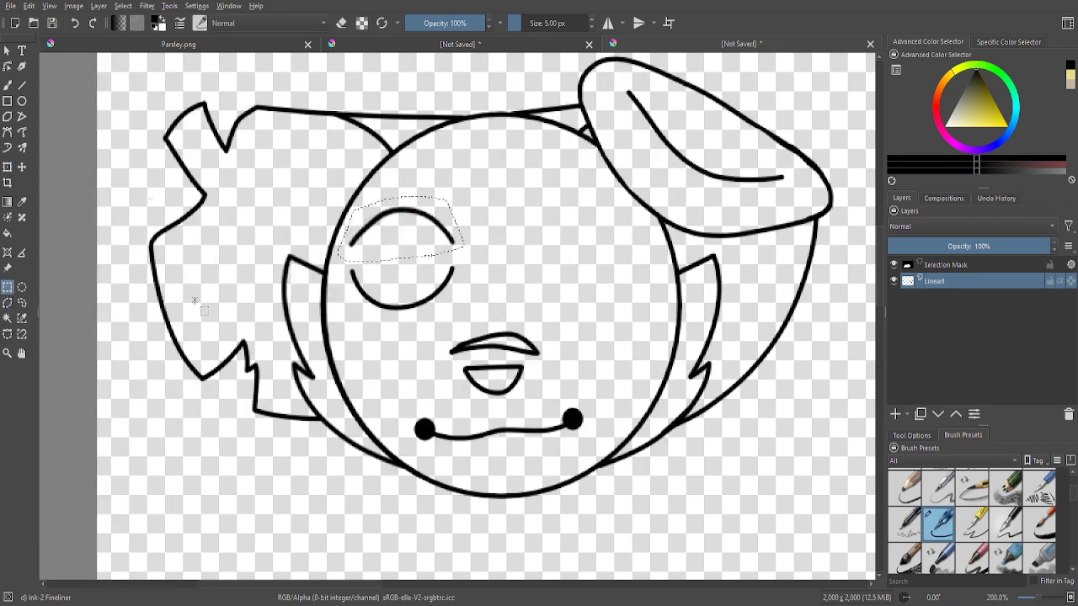
pyautogui.click(194, 300)
# - Select both curves of the left eye and pull their sides inward with a Warp transform
pyautogui.scroll(1, 586, 318)
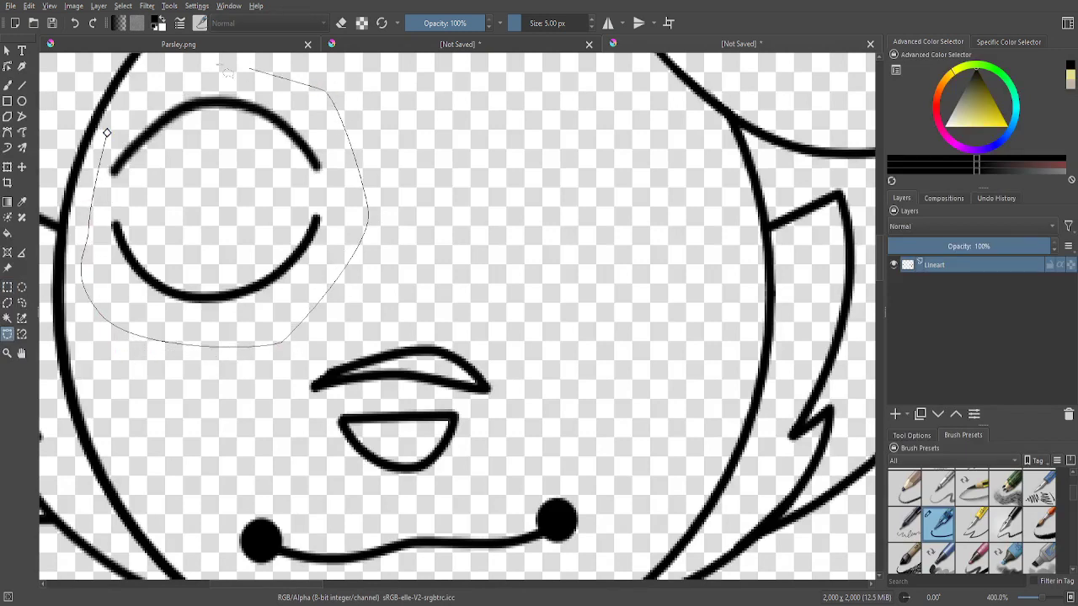
pyautogui.click(106, 132)
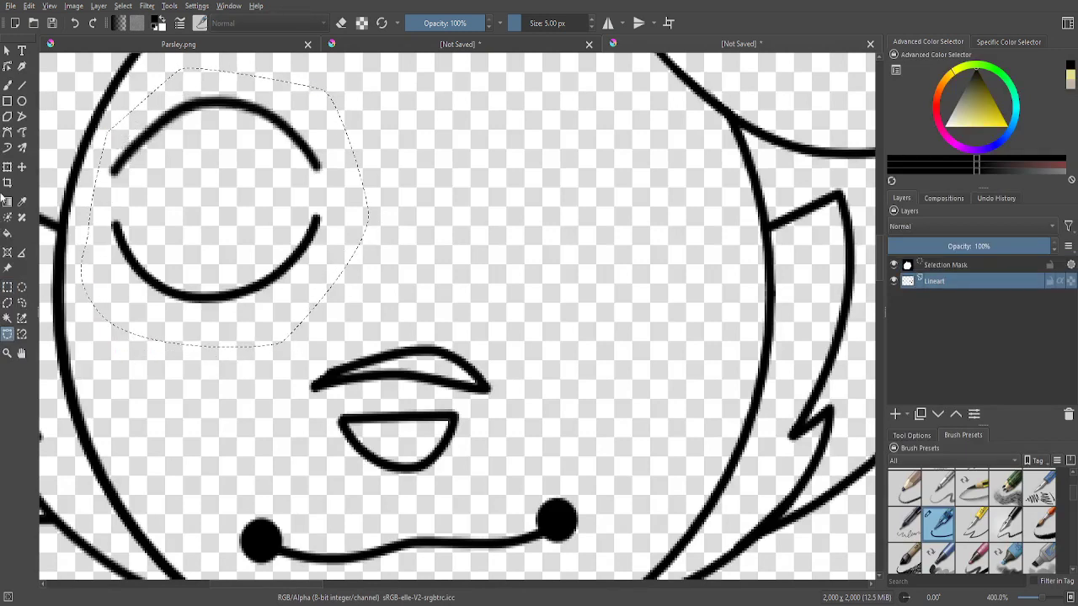
pyautogui.click(8, 167)
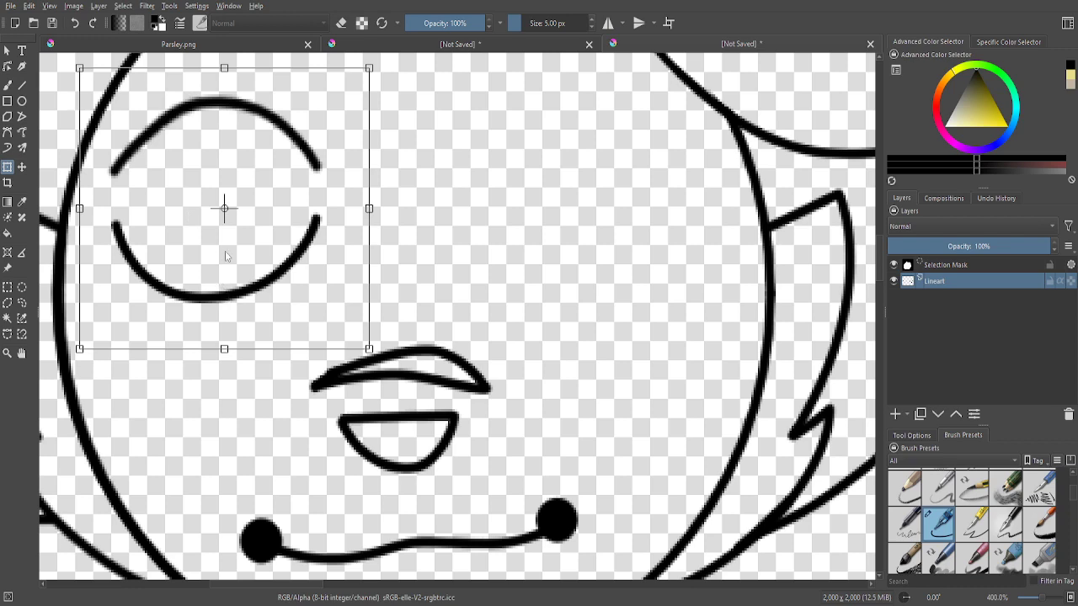
pyautogui.scroll(-3, 225, 256)
pyautogui.scroll(5, 281, 348)
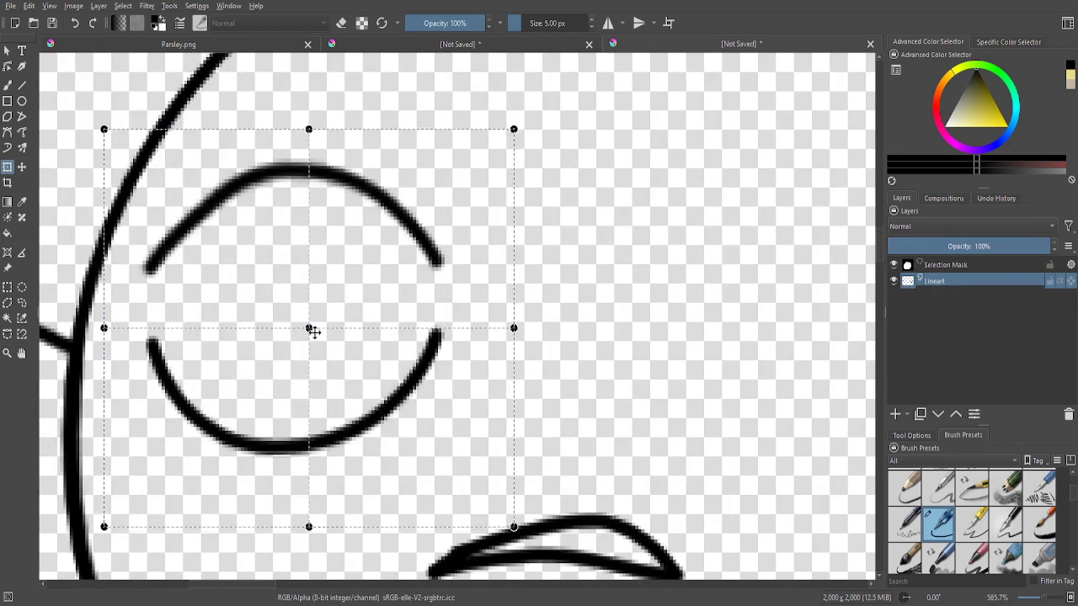
pyautogui.moveTo(313, 331); pyautogui.dragTo(324, 320)
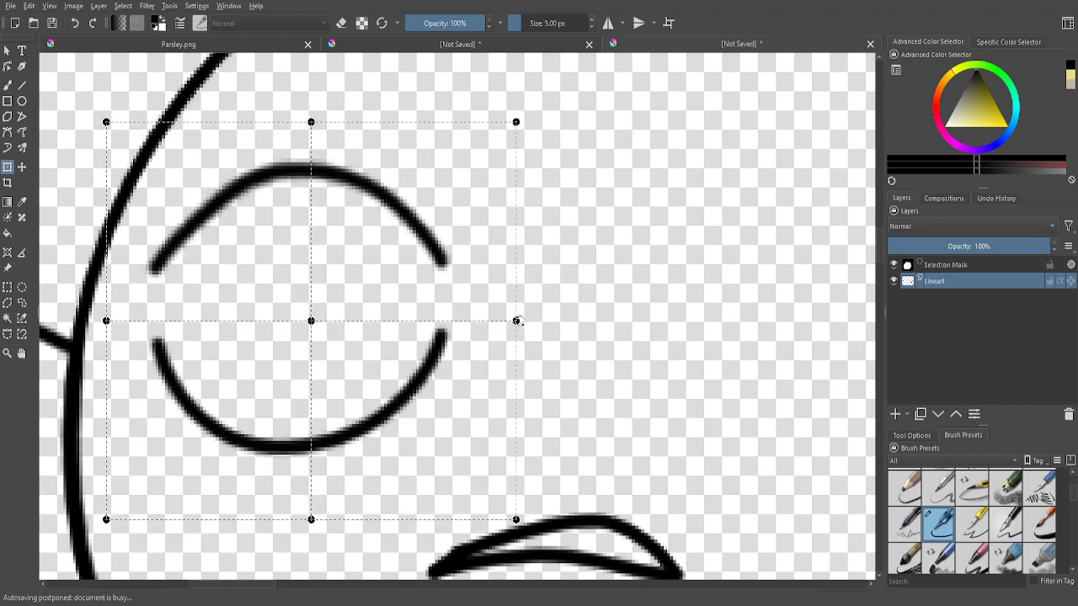
pyautogui.moveTo(520, 327); pyautogui.dragTo(443, 326)
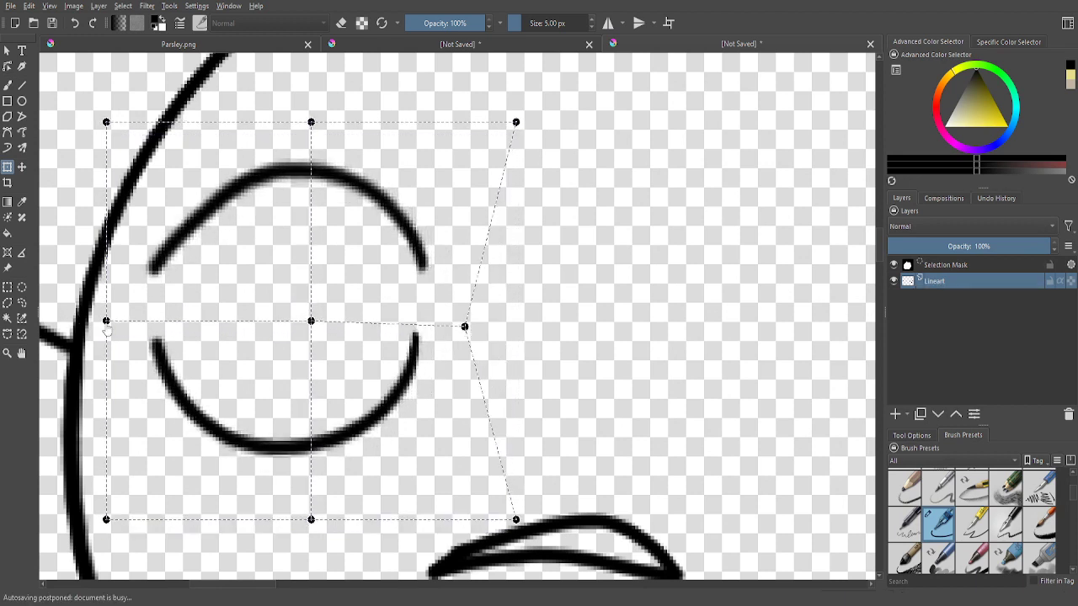
pyautogui.moveTo(104, 327); pyautogui.dragTo(157, 321)
pyautogui.scroll(-1, 264, 335)
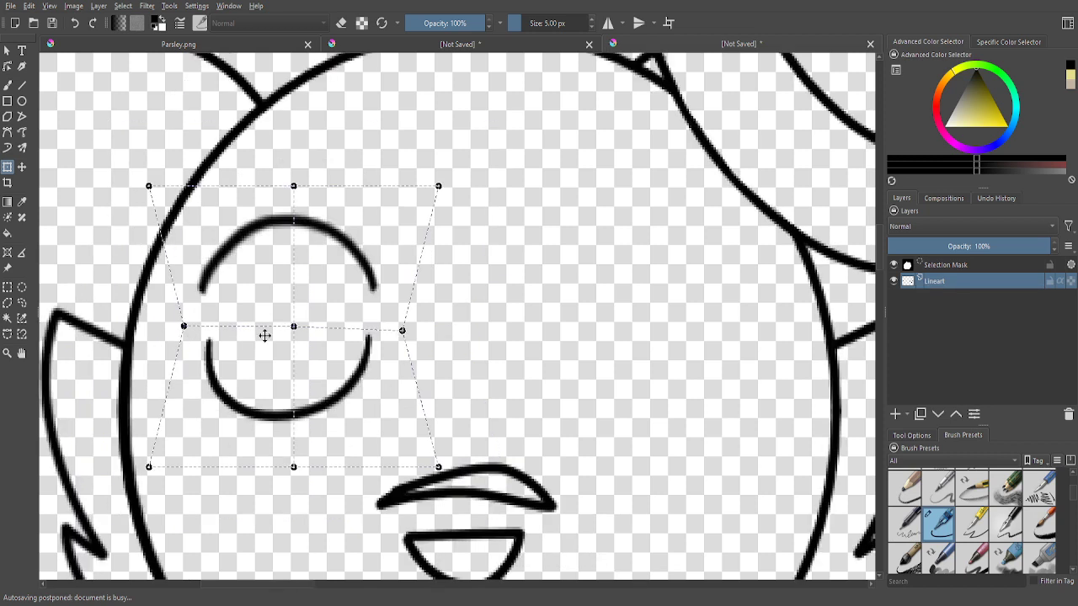
# - Stretch the warped left eye upward and downward, apply the transform, and clear the selection
pyautogui.moveTo(294, 187); pyautogui.dragTo(294, 180)
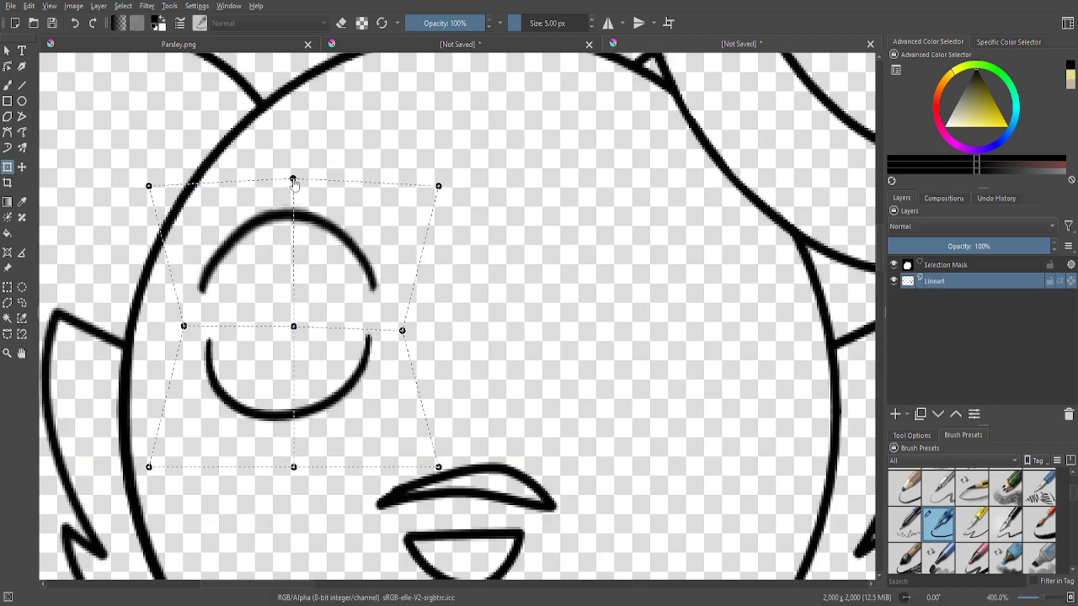
pyautogui.moveTo(293, 467); pyautogui.dragTo(297, 483)
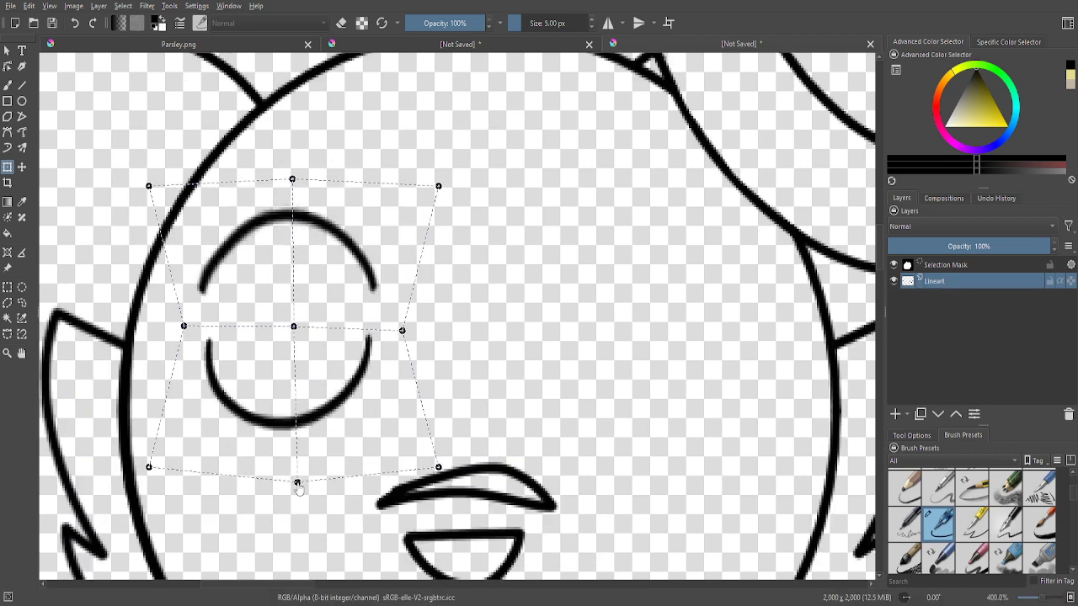
pyautogui.scroll(-2, 425, 343)
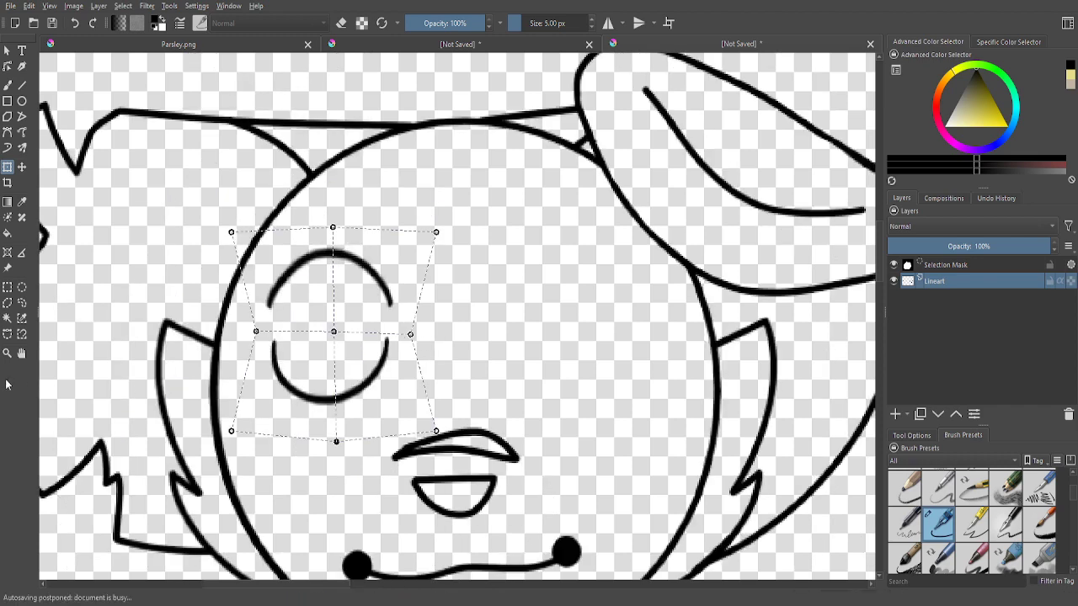
pyautogui.scroll(-3, 244, 318)
pyautogui.scroll(2, 247, 311)
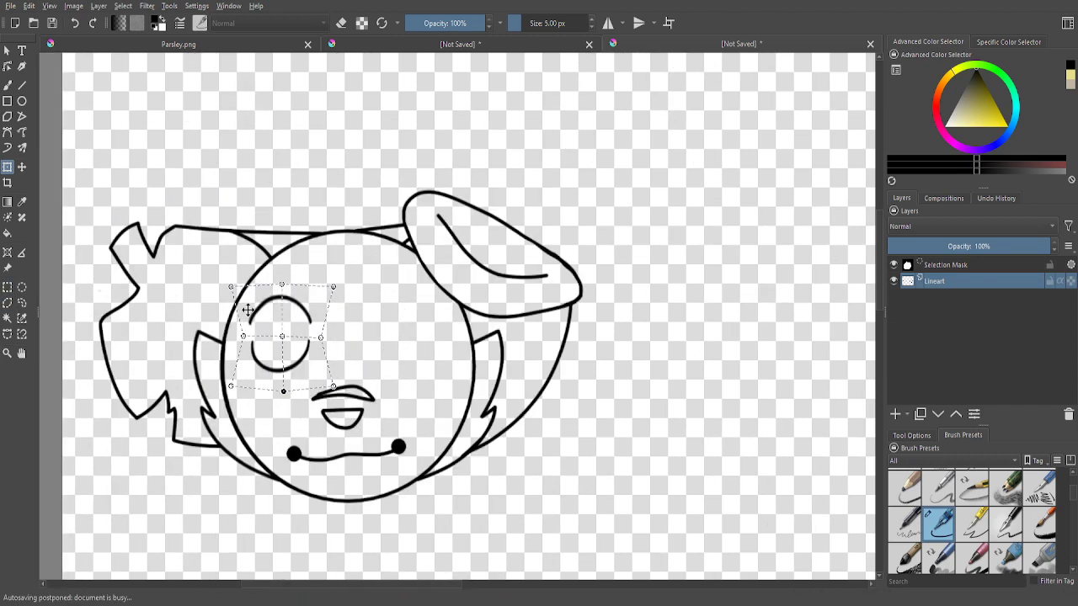
pyautogui.click(7, 287)
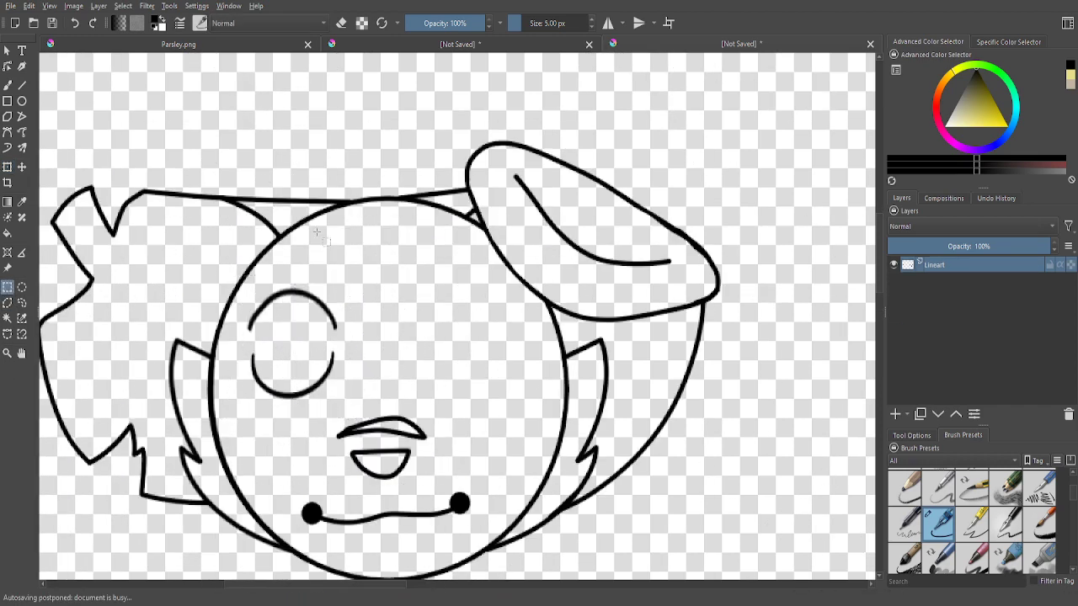
pyautogui.press('-')
# - Undo the warp of the left eye and clear the remaining selection
pyautogui.click(75, 30)
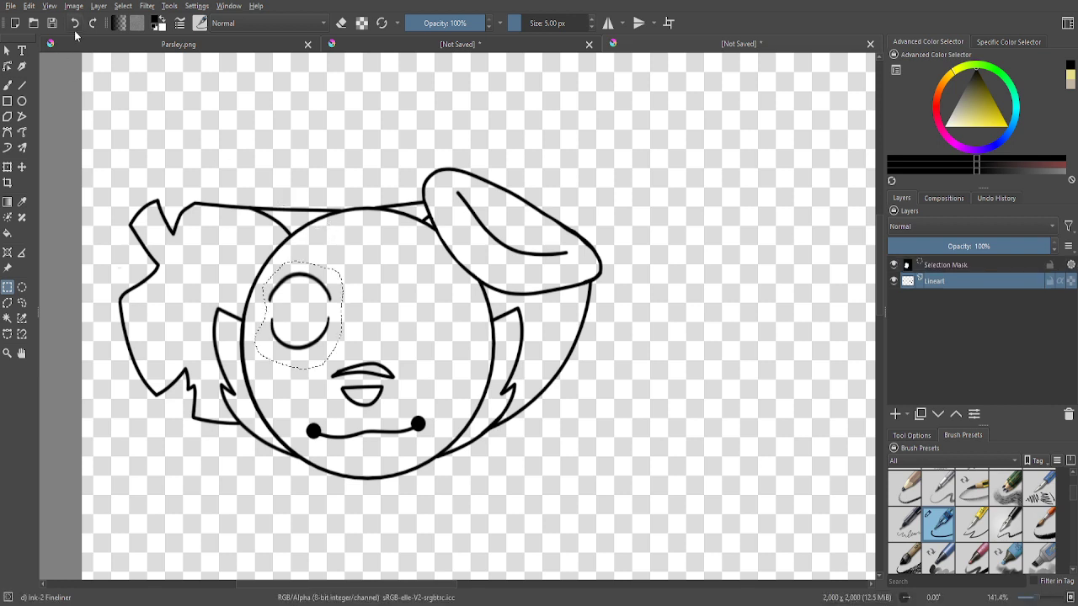
pyautogui.click(75, 30)
pyautogui.click(75, 29)
pyautogui.click(75, 29)
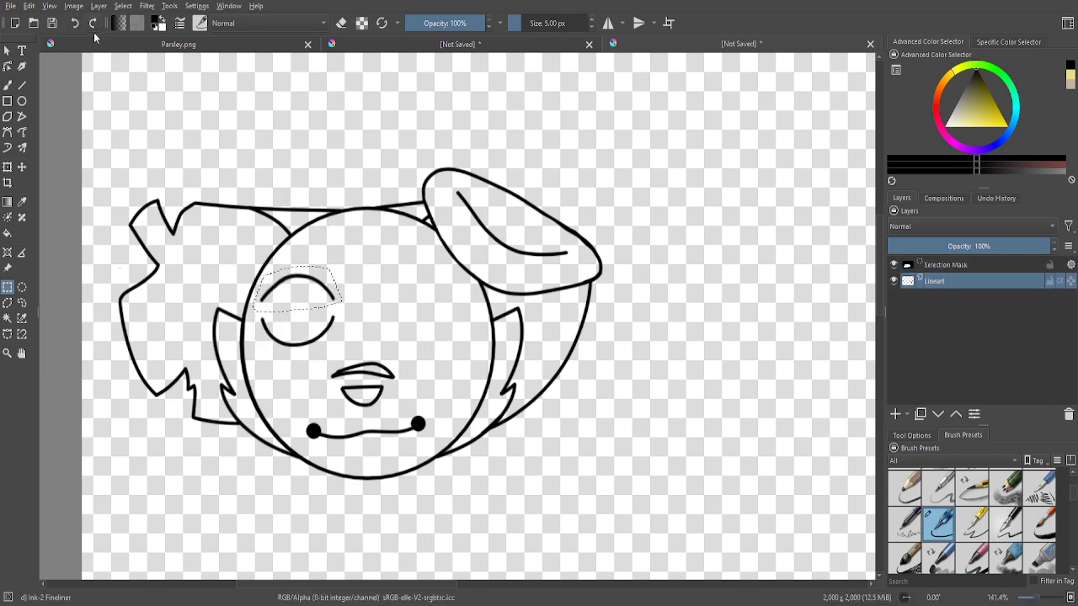
pyautogui.hotkey('ctrl', 'shift', 'a')
# - Select both curves of the left eye together and enlarge them with a Free Transform
pyautogui.press('+')
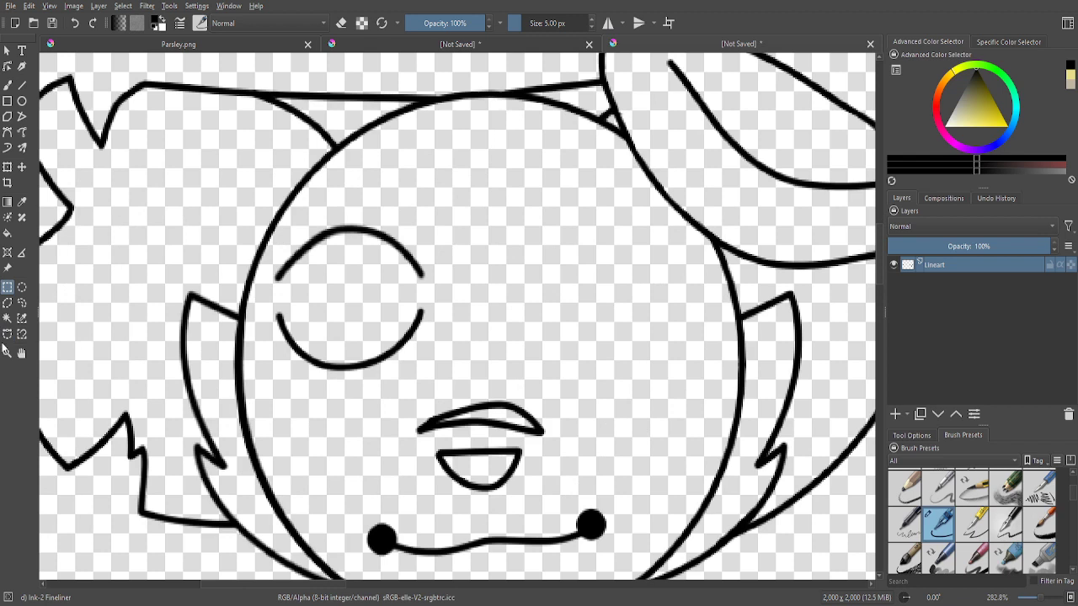
pyautogui.click(6, 334)
pyautogui.moveTo(276, 276); pyautogui.dragTo(293, 242)
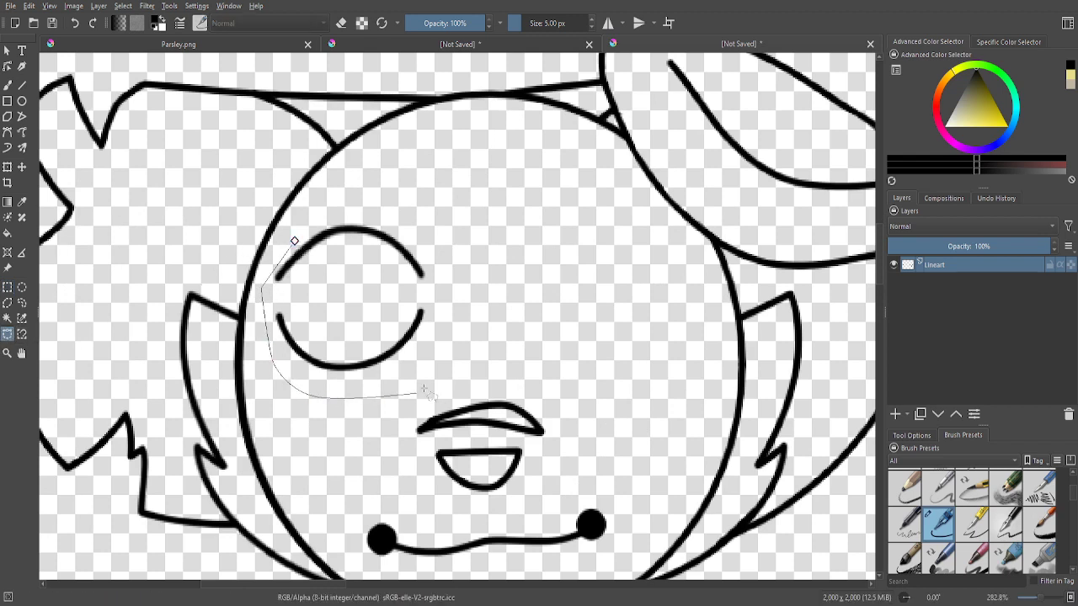
pyautogui.hotkey('ctrl', 't')
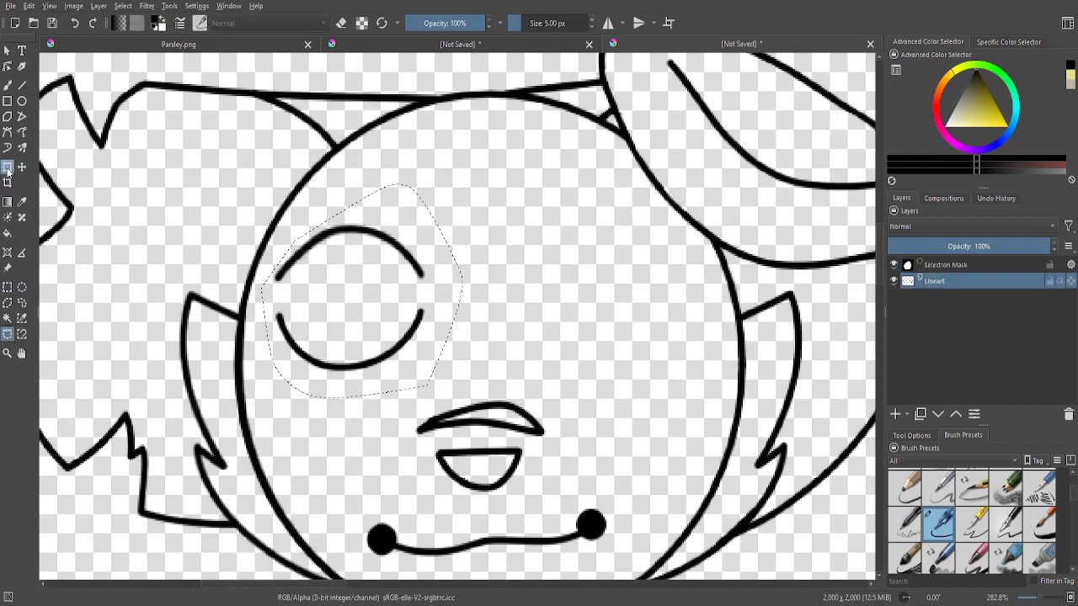
pyautogui.moveTo(464, 397)
pyautogui.mouseDown()
pyautogui.moveTo(492, 435)
pyautogui.moveTo(496, 467)
pyautogui.moveTo(456, 378)
pyautogui.mouseUp()
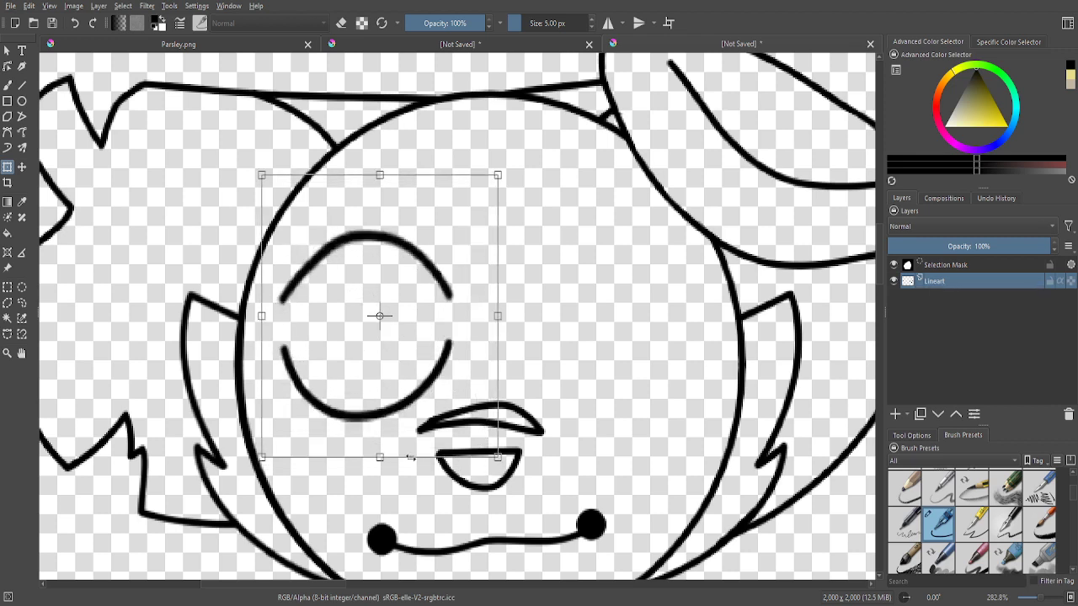
# - Flatten the enlarged left eye slightly, shift it a little lower, apply the transform, and clear the selection
pyautogui.moveTo(380, 458); pyautogui.dragTo(379, 426)
pyautogui.moveTo(424, 389); pyautogui.dragTo(426, 408)
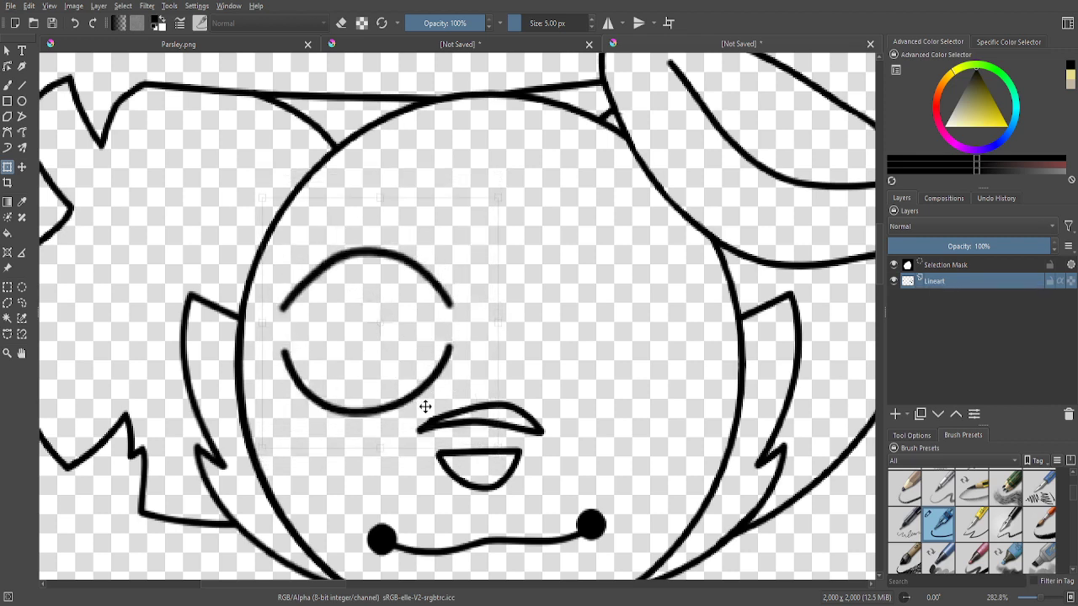
pyautogui.moveTo(380, 196); pyautogui.dragTo(380, 190)
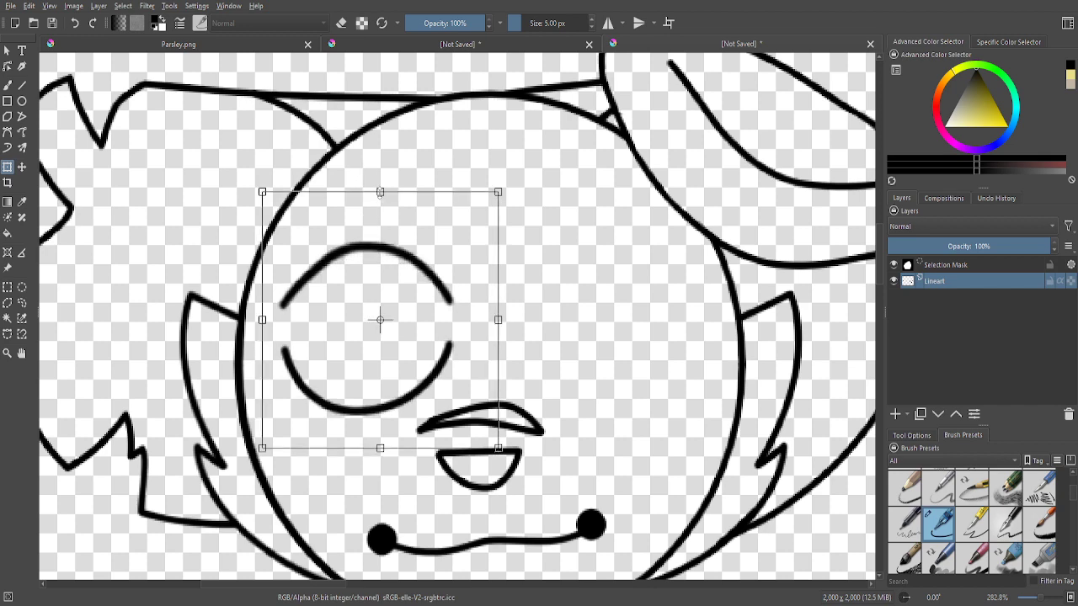
pyautogui.moveTo(426, 266); pyautogui.dragTo(428, 266)
pyautogui.click(7, 287)
pyautogui.hotkey('ctrl', 'shift', 'a')
pyautogui.scroll(-2, 269, 278)
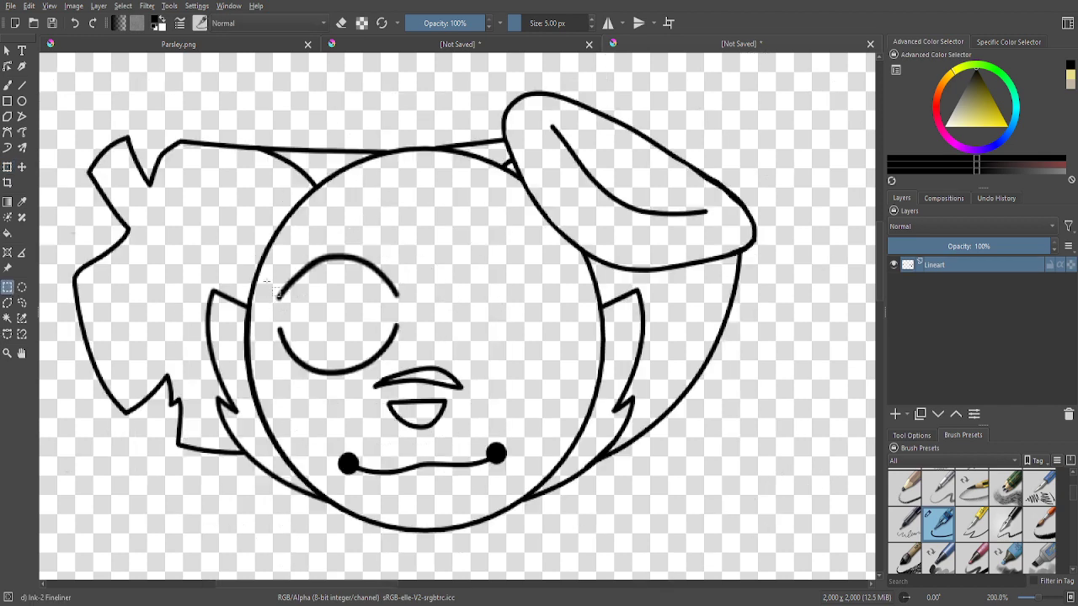
# - Draw an arched eyebrow stroke above the left eye with the 5 px brush, its outer end reaching lower
pyautogui.scroll(1, 274, 278)
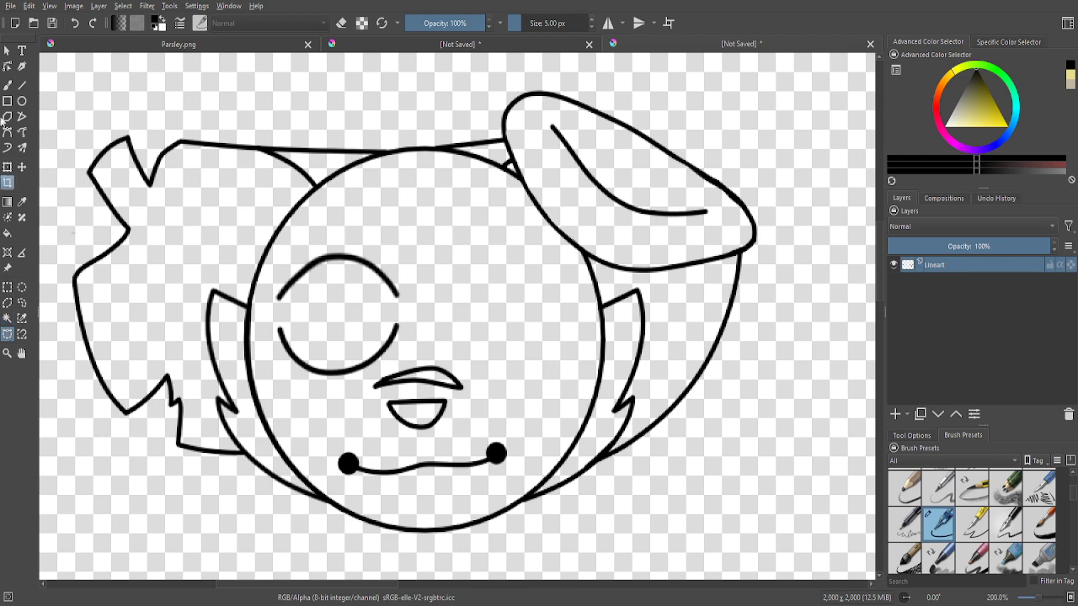
pyautogui.click(7, 85)
pyautogui.press('+')
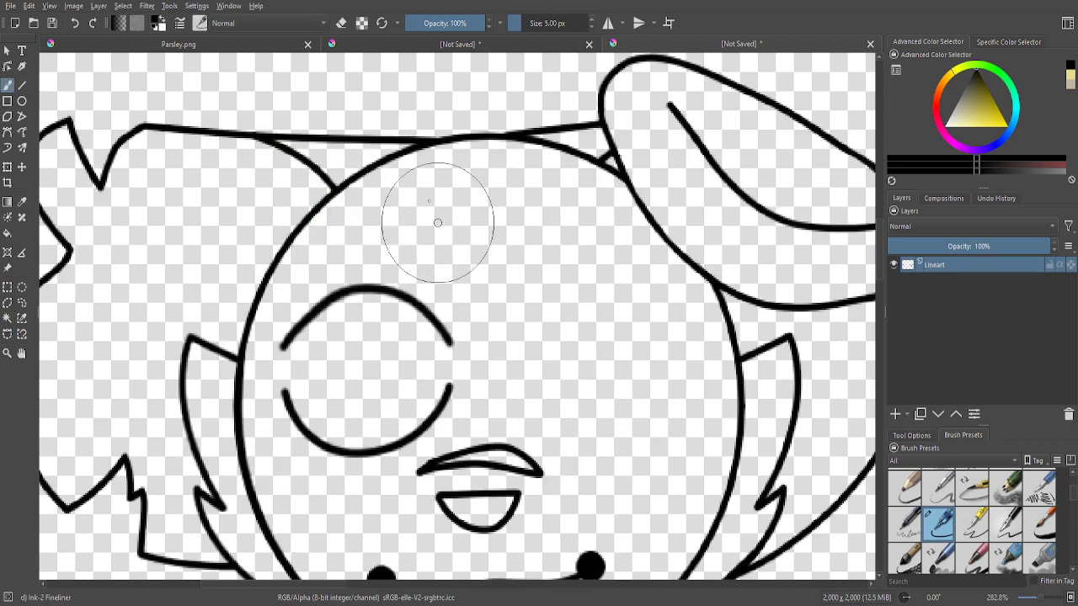
pyautogui.moveTo(436, 222)
pyautogui.mouseDown()
pyautogui.moveTo(387, 194)
pyautogui.moveTo(350, 211)
pyautogui.moveTo(303, 288)
pyautogui.mouseUp()
pyautogui.scroll(-1, 278, 336)
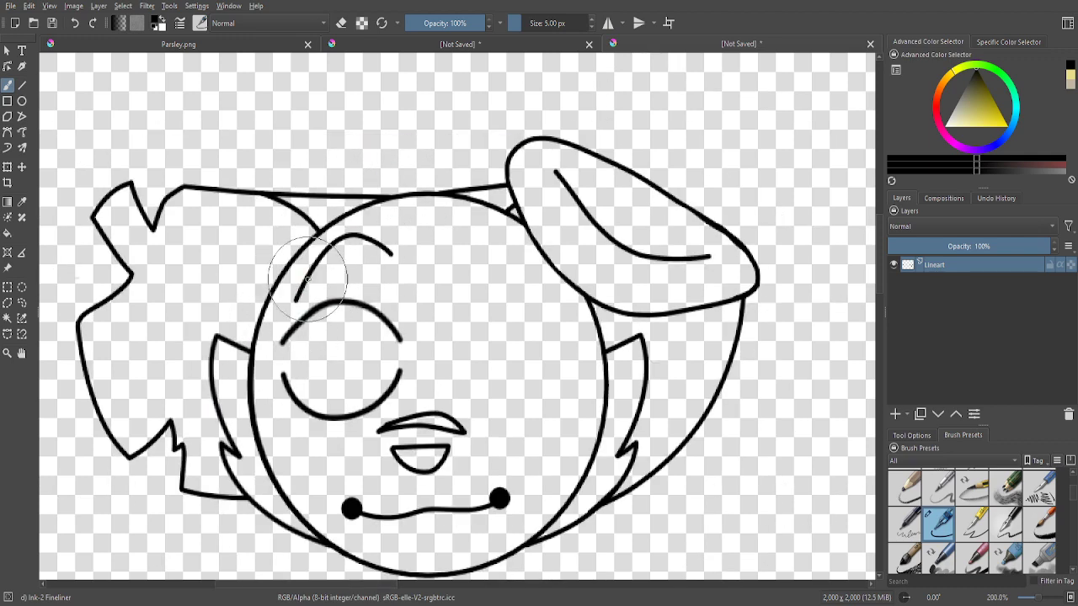
# - Select the left eyebrow with a polygonal selection, transform it higher onto the forehead, narrower and taller, apply the transform, and clear the selection
pyautogui.scroll(1, 317, 278)
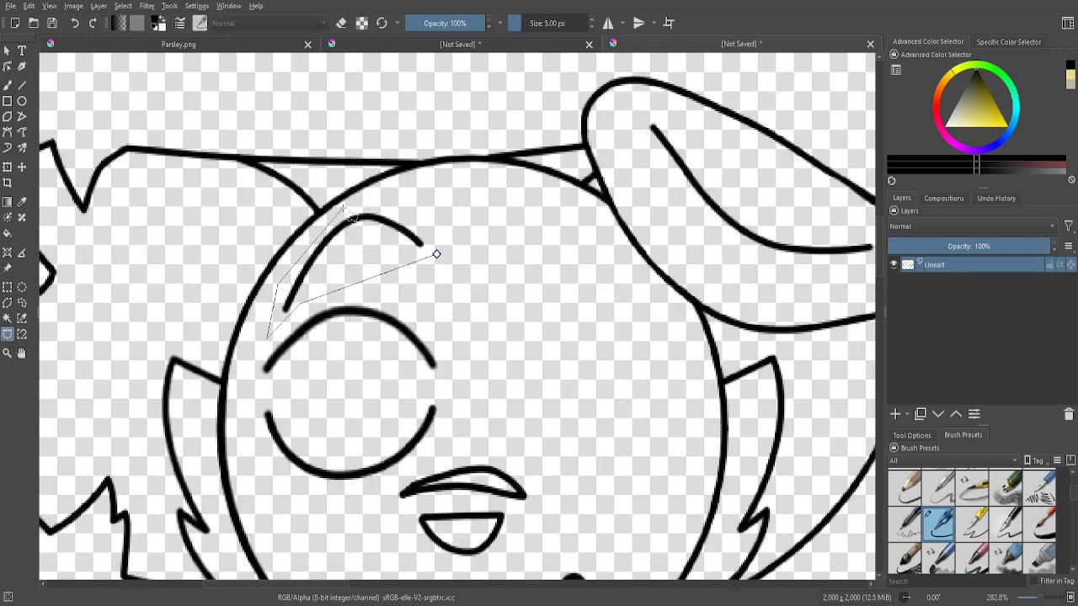
pyautogui.doubleClick(437, 254)
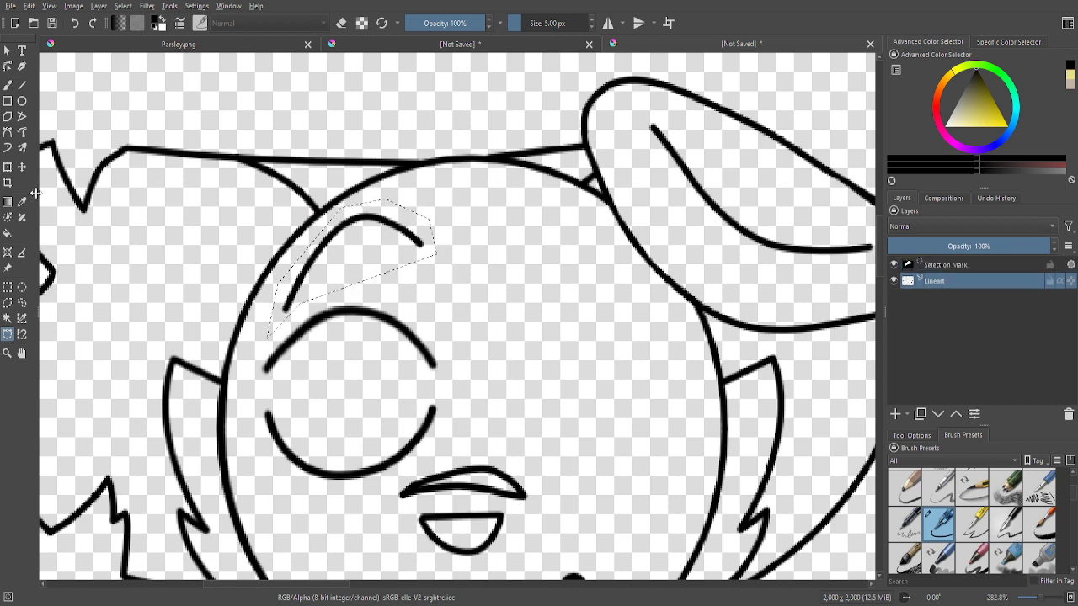
pyautogui.click(4, 170)
pyautogui.moveTo(387, 253)
pyautogui.mouseDown()
pyautogui.moveTo(357, 242)
pyautogui.moveTo(372, 222)
pyautogui.mouseUp()
pyautogui.moveTo(342, 171); pyautogui.dragTo(304, 225)
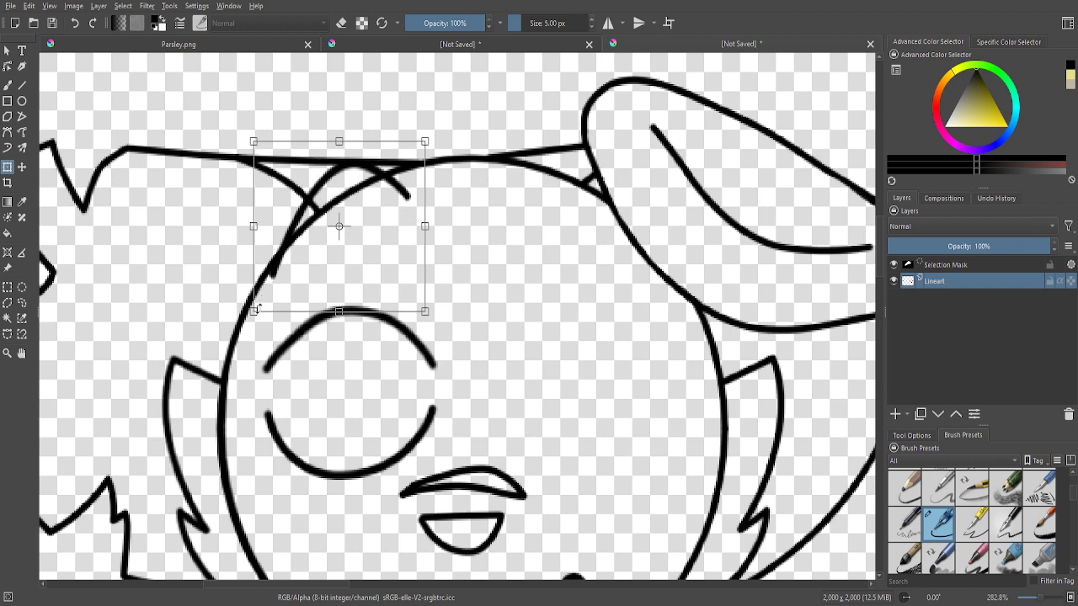
pyautogui.moveTo(254, 314); pyautogui.dragTo(267, 338)
pyautogui.moveTo(326, 294)
pyautogui.mouseDown()
pyautogui.moveTo(315, 297)
pyautogui.moveTo(331, 296)
pyautogui.mouseUp()
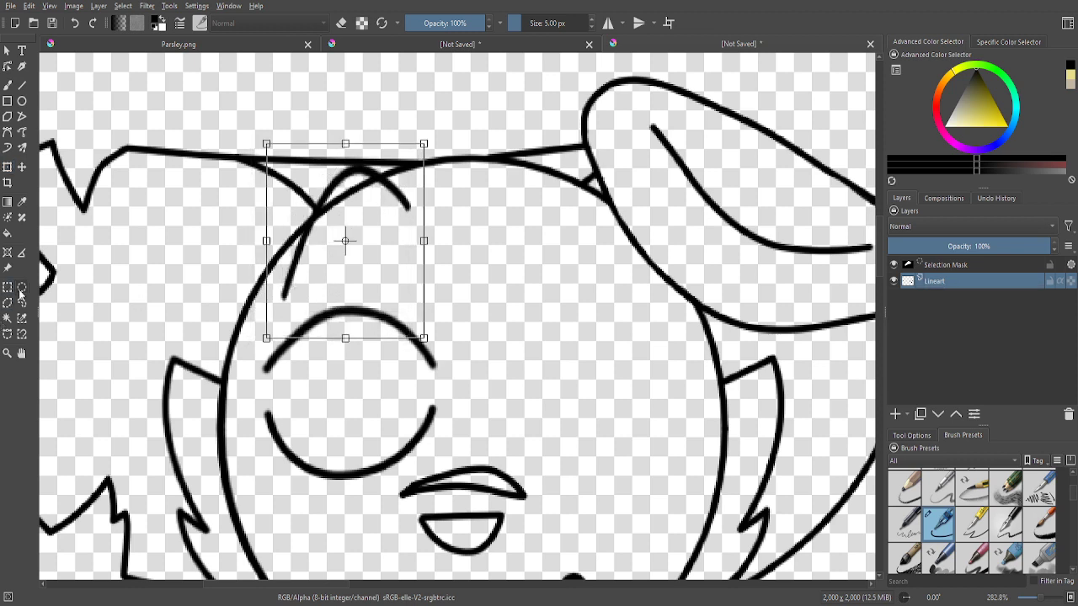
pyautogui.click(8, 287)
pyautogui.click(76, 165)
# - Draw a hanging oval loop at the inner end of the left eyebrow with the 5 px brush
pyautogui.click(8, 87)
pyautogui.scroll(3, 396, 202)
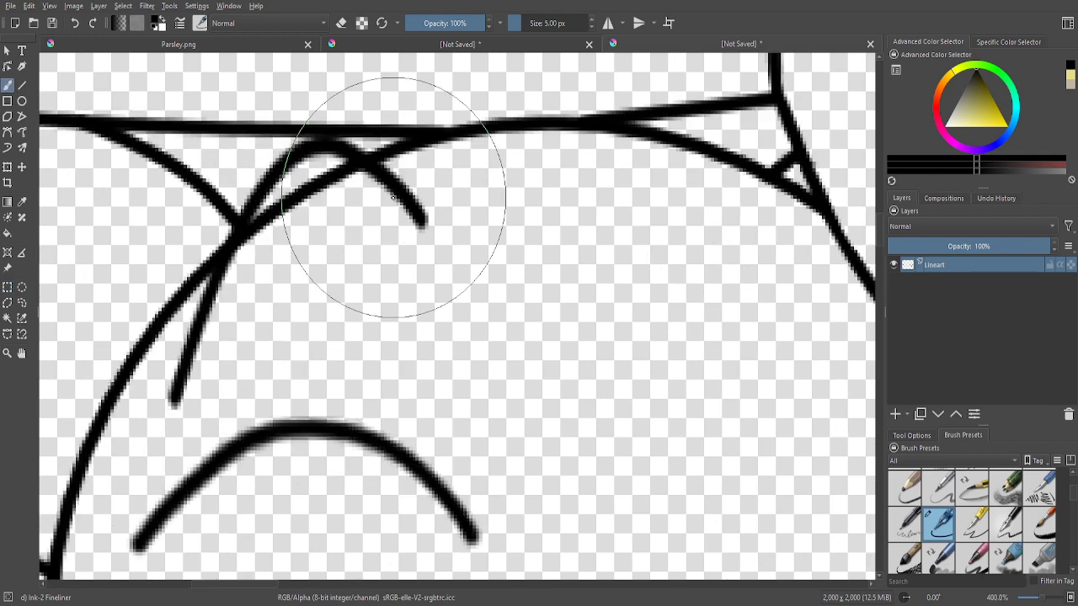
pyautogui.moveTo(456, 135)
pyautogui.mouseDown()
pyautogui.moveTo(517, 250)
pyautogui.moveTo(490, 312)
pyautogui.moveTo(457, 333)
pyautogui.moveTo(413, 308)
pyautogui.moveTo(395, 258)
pyautogui.moveTo(394, 172)
pyautogui.moveTo(409, 146)
pyautogui.moveTo(491, 150)
pyautogui.mouseUp()
pyautogui.scroll(2, 491, 150)
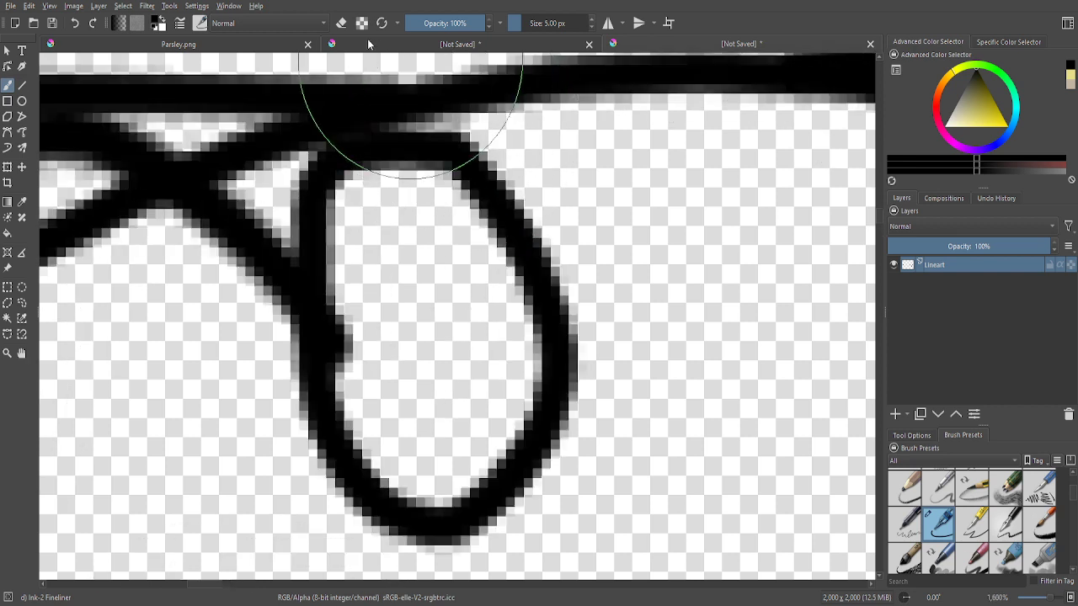
# - Erase the bump inside the oval loop where it meets the left eyebrow, smoothing its inner edge
pyautogui.click(341, 23)
pyautogui.moveTo(347, 310); pyautogui.dragTo(384, 391)
pyautogui.moveTo(361, 301); pyautogui.dragTo(407, 452)
pyautogui.scroll(-6, 373, 205)
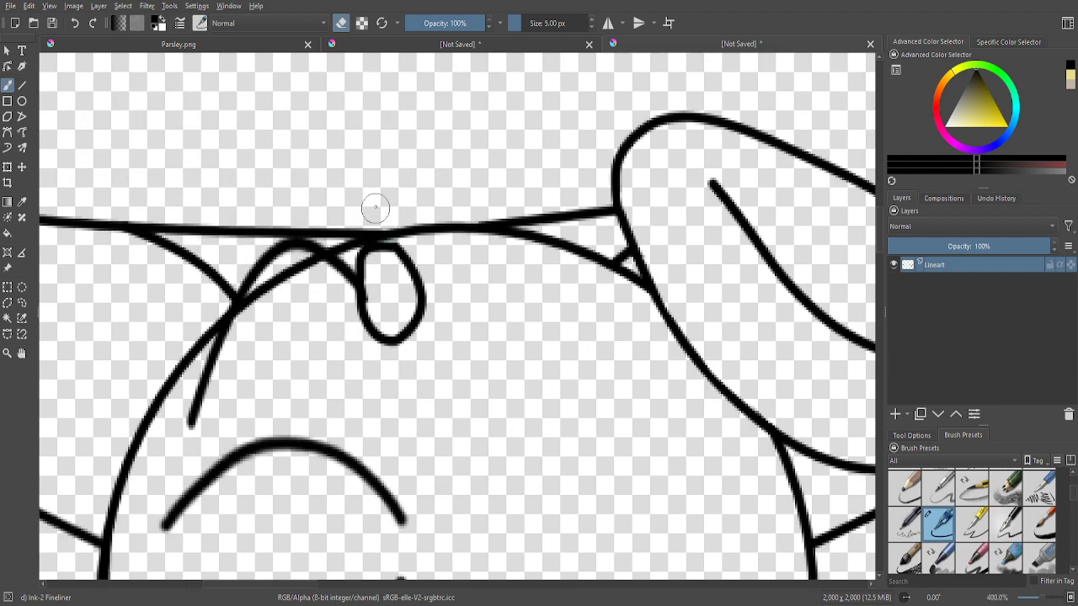
pyautogui.scroll(4, 354, 219)
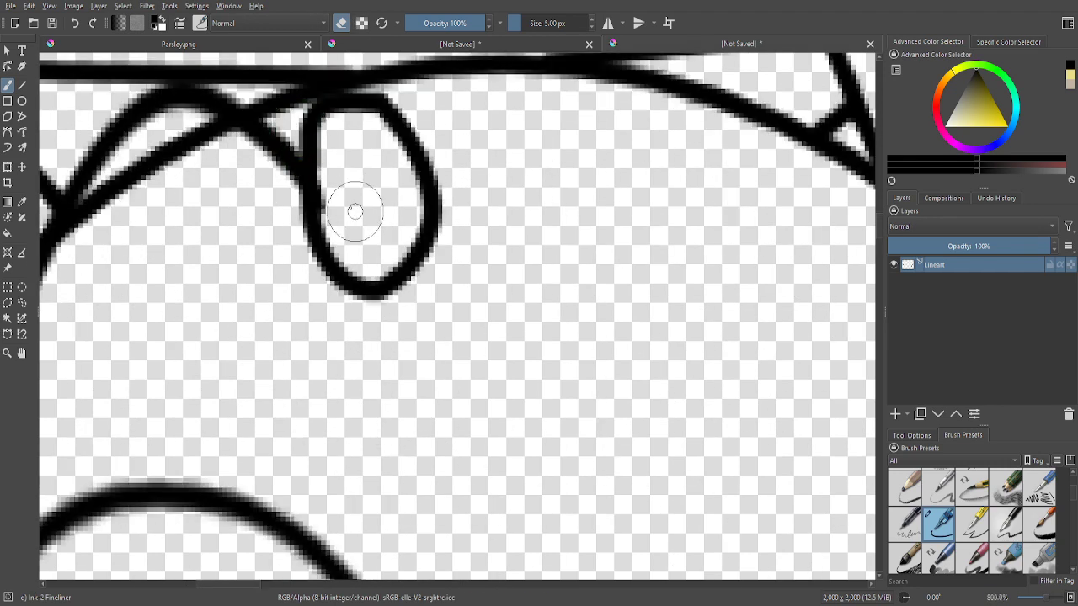
pyautogui.moveTo(328, 190); pyautogui.dragTo(329, 222)
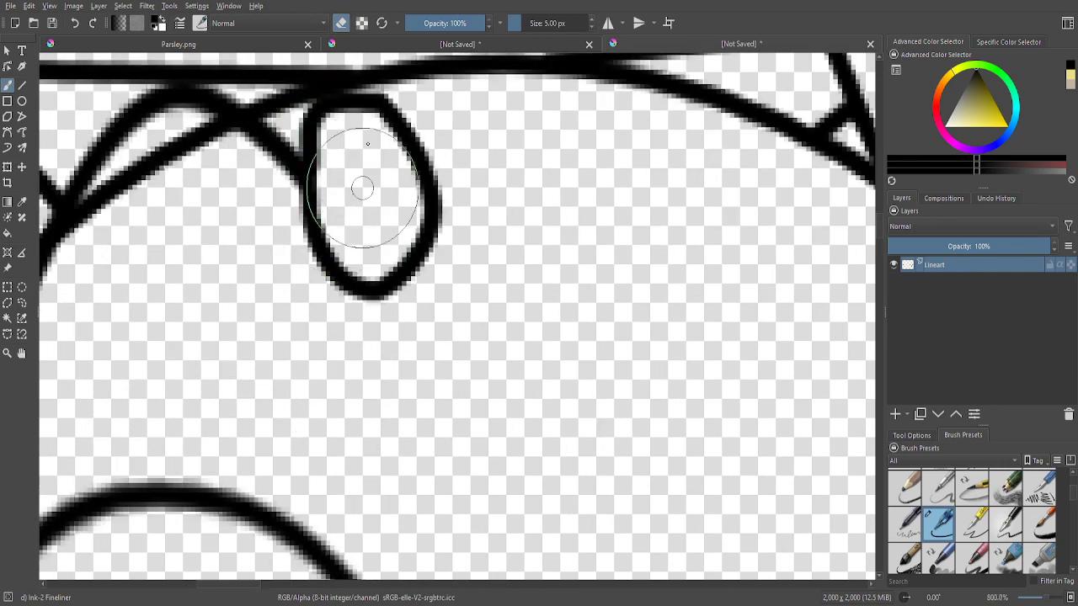
pyautogui.scroll(-5, 371, 132)
pyautogui.scroll(-3, 405, 242)
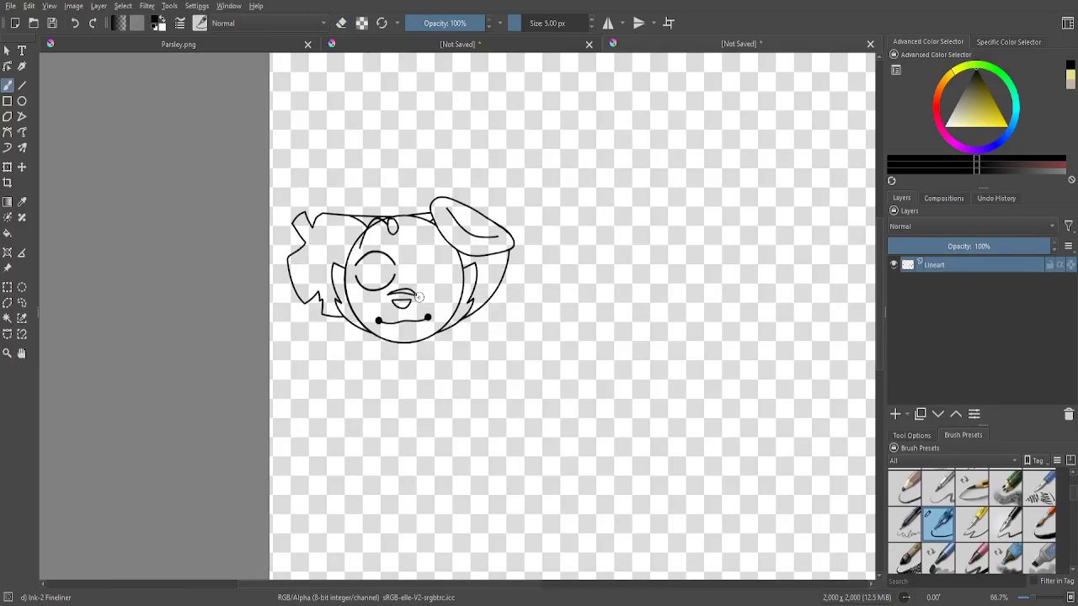
pyautogui.scroll(5, 420, 294)
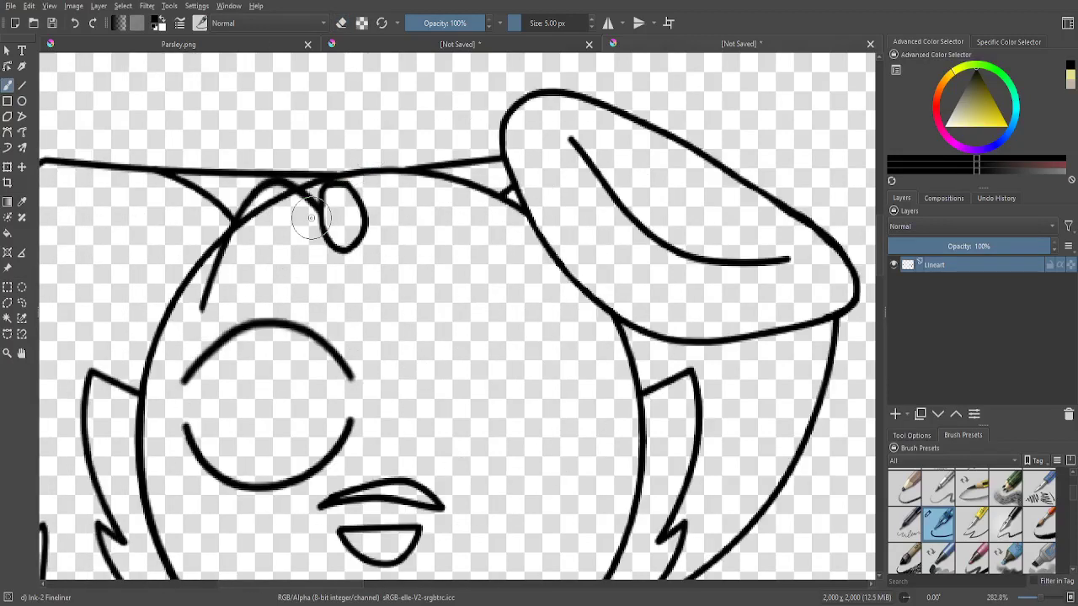
pyautogui.click(7, 335)
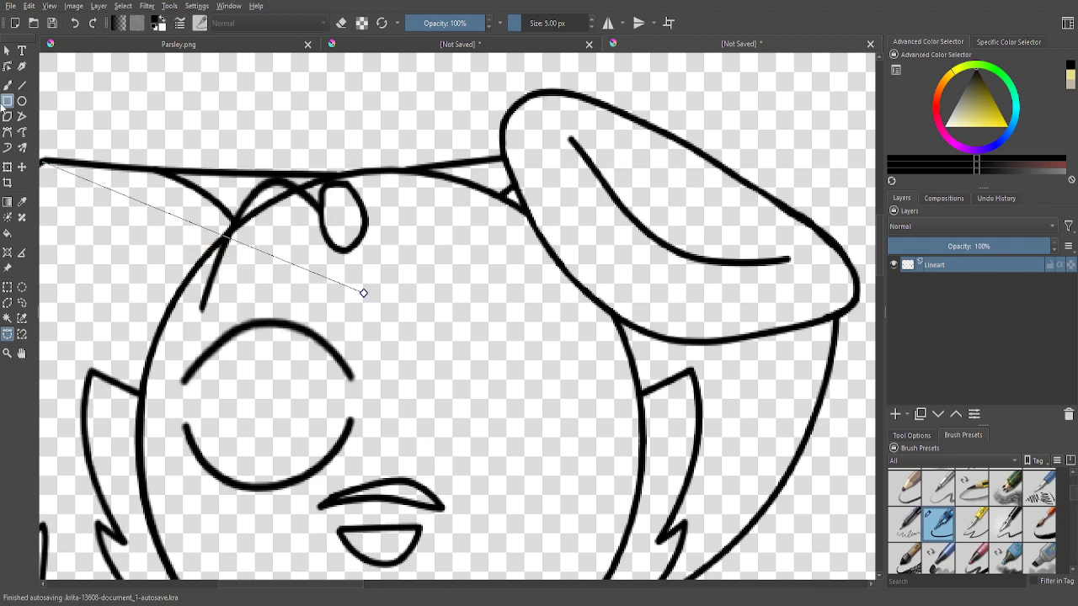
pyautogui.press('b')
pyautogui.scroll(2, 202, 562)
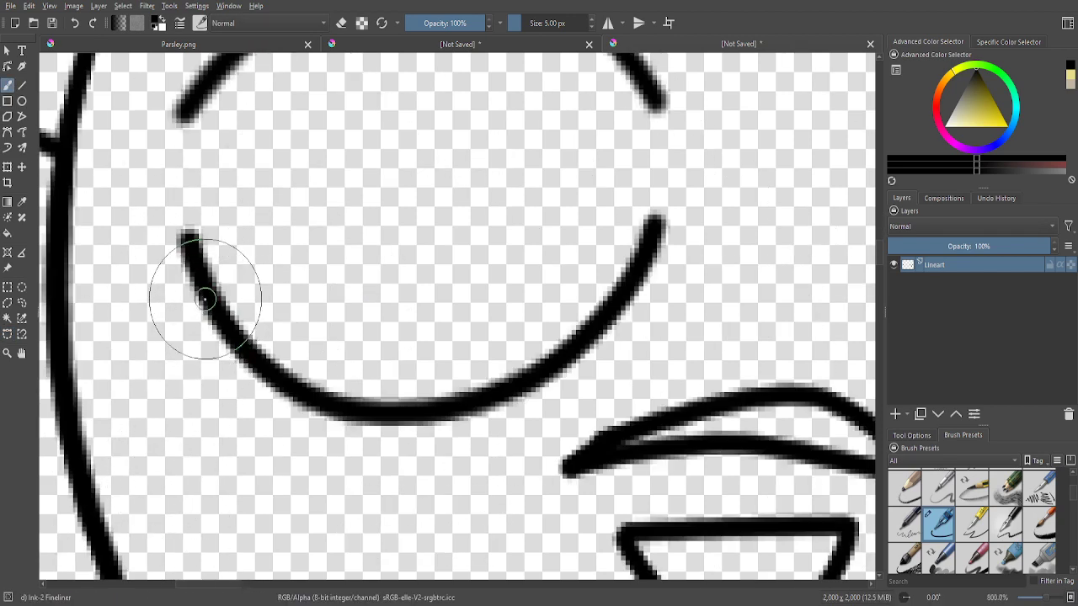
pyautogui.moveTo(202, 286); pyautogui.dragTo(170, 385)
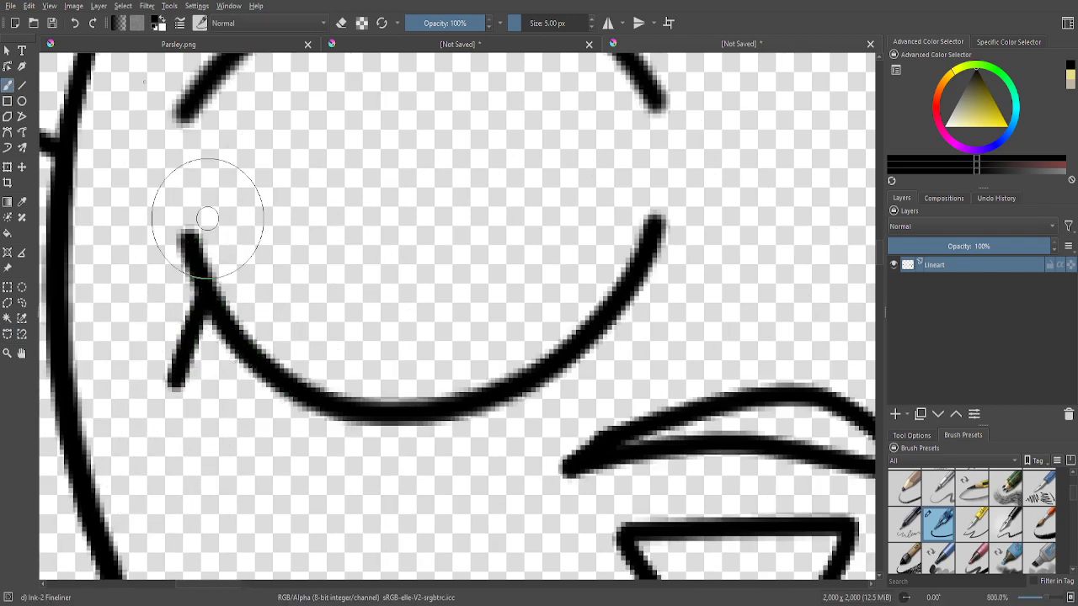
pyautogui.click(73, 24)
# - Draw two short eyelashes on the outer side of the left eye's lower curve
pyautogui.scroll(1, 106, 348)
pyautogui.moveTo(258, 305); pyautogui.dragTo(217, 309)
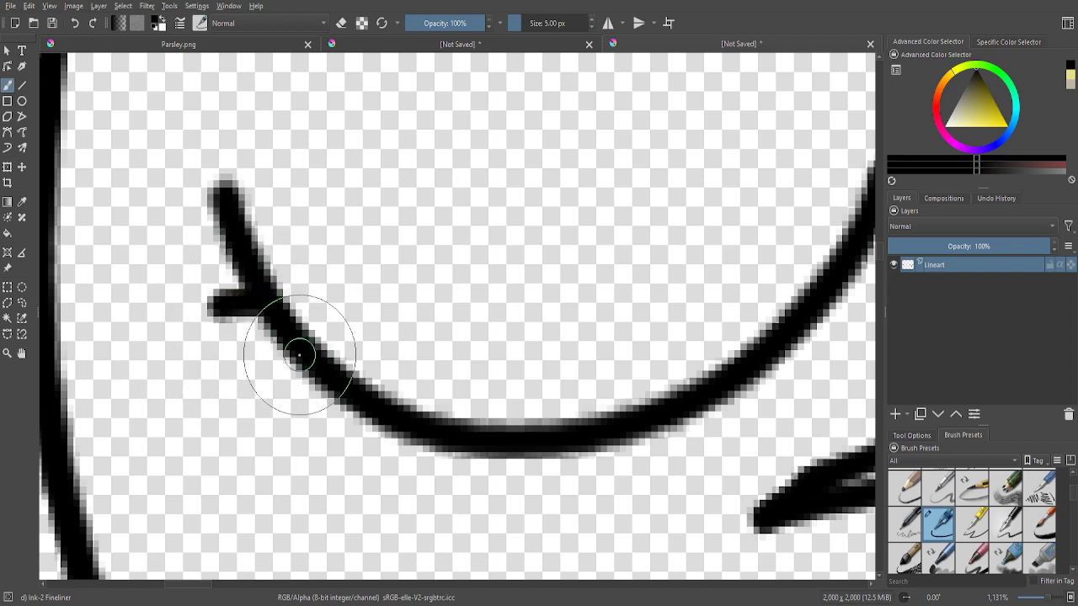
pyautogui.moveTo(284, 373); pyautogui.dragTo(235, 371)
pyautogui.scroll(-2, 214, 396)
pyautogui.scroll(1, 516, 370)
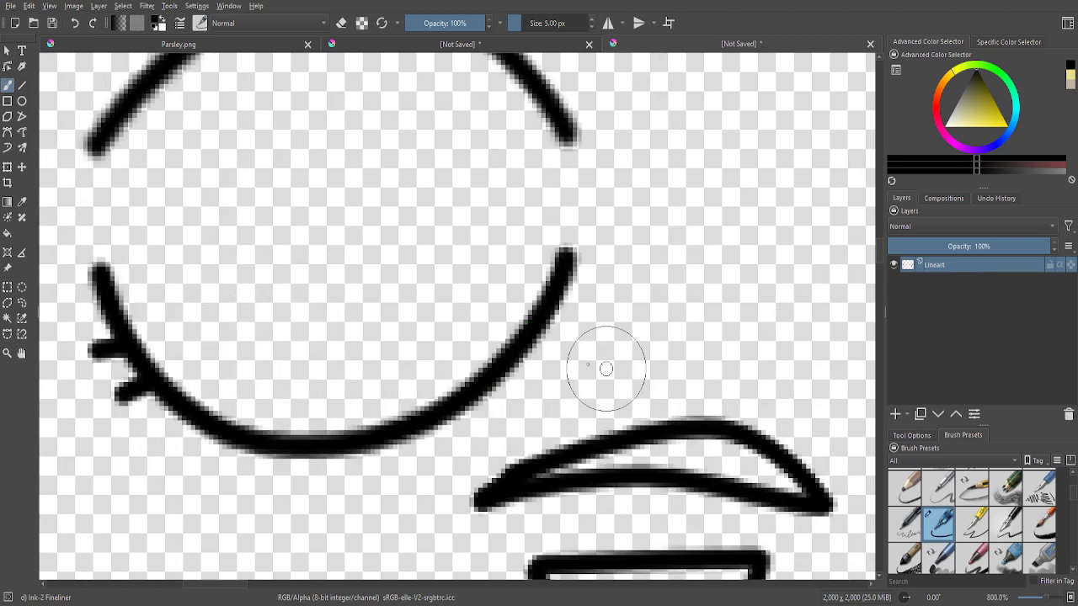
# - Outline the left eye, its lashes and the eyebrow with its loop closely in one polygonal selection, following the eyebrow where it crosses the head outline
pyautogui.scroll(-5, 432, 373)
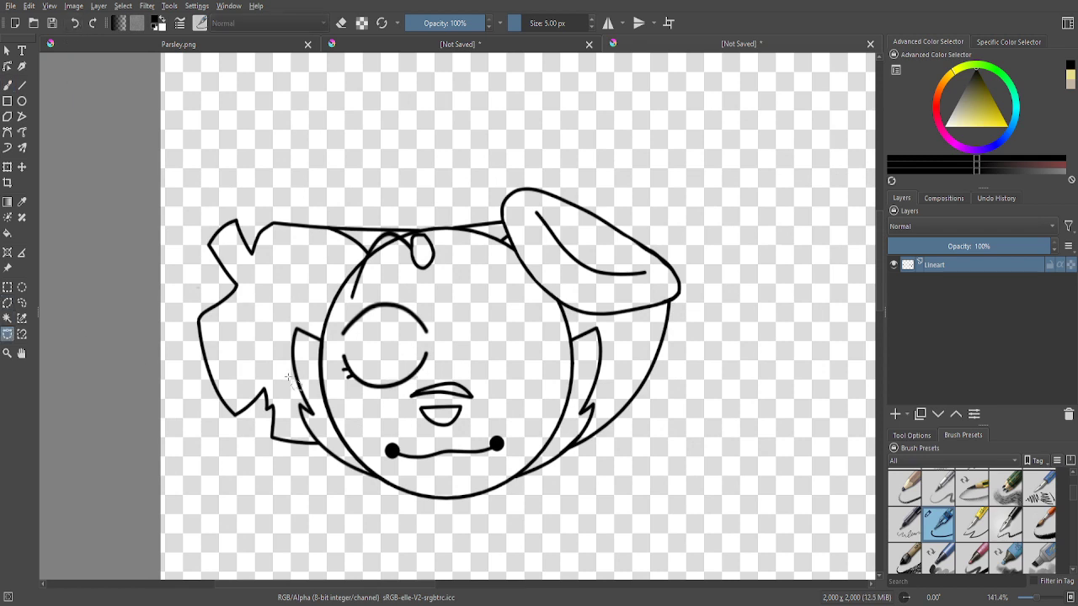
pyautogui.scroll(2, 288, 379)
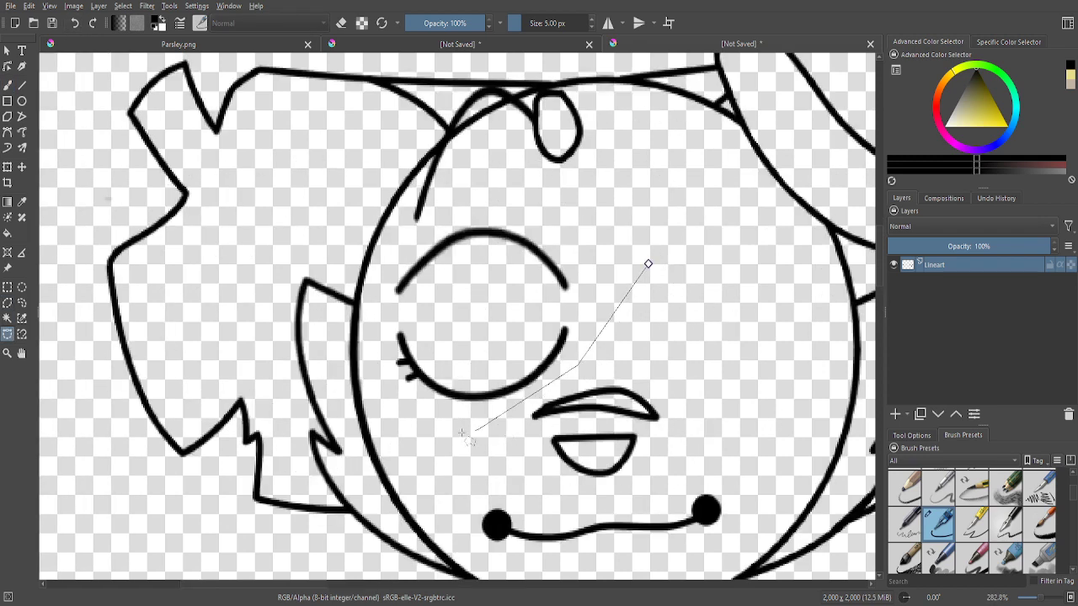
pyautogui.scroll(5, 486, 95)
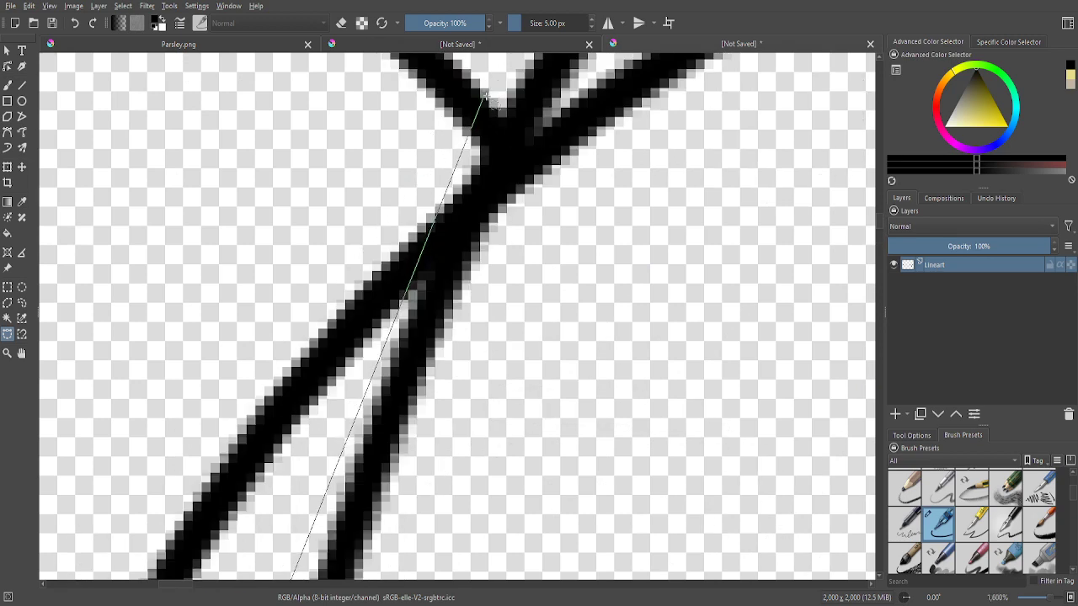
pyautogui.scroll(-1, 334, 437)
pyautogui.scroll(3, 314, 465)
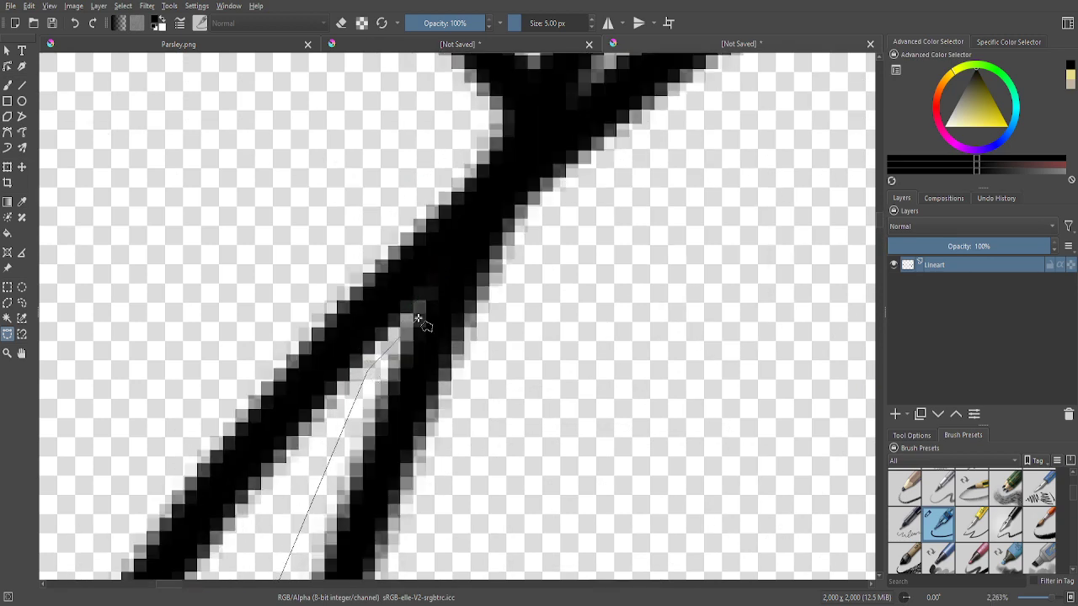
pyautogui.scroll(-1, 487, 202)
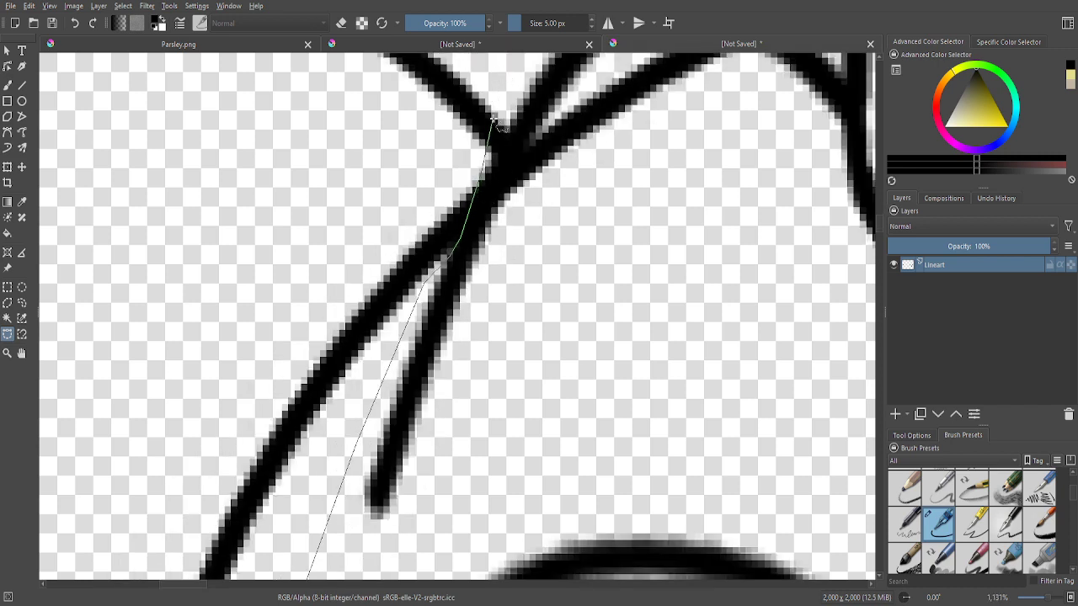
pyautogui.scroll(2, 493, 119)
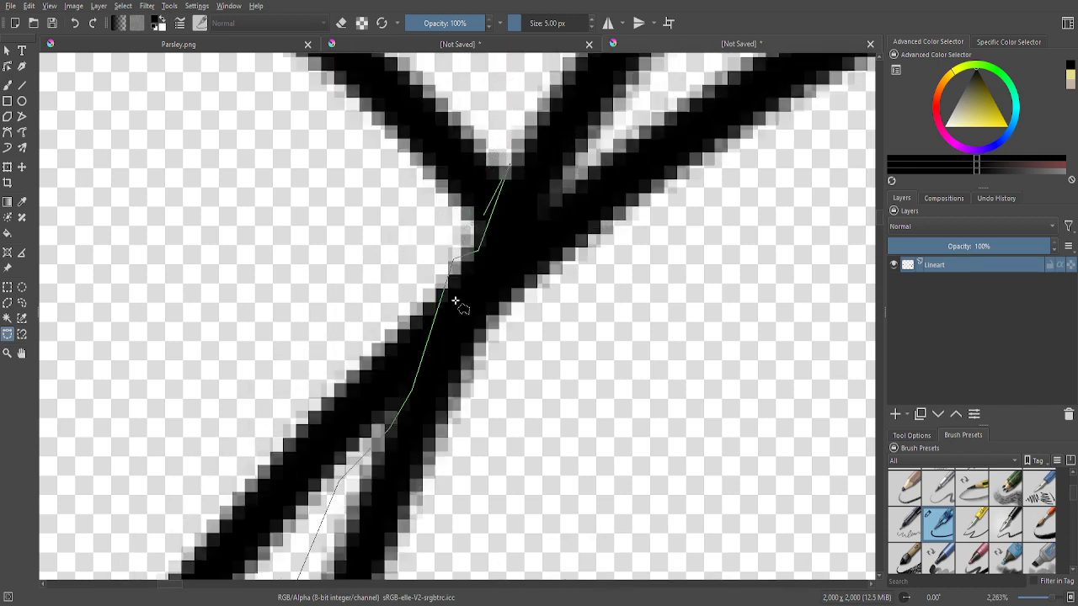
pyautogui.scroll(-1, 455, 302)
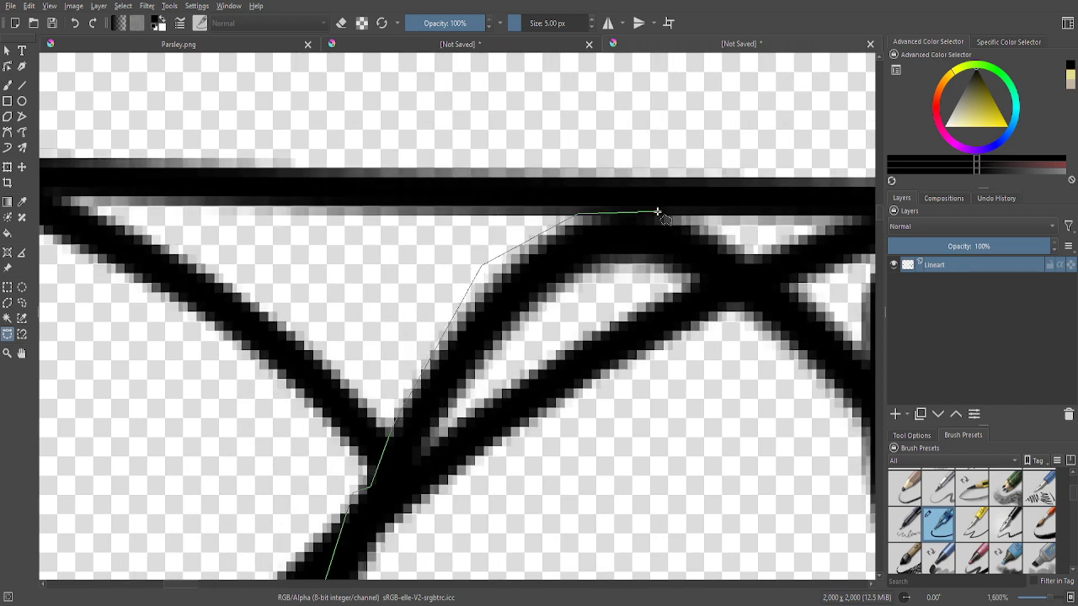
pyautogui.click(808, 297)
pyautogui.scroll(-3, 808, 297)
pyautogui.scroll(3, 705, 276)
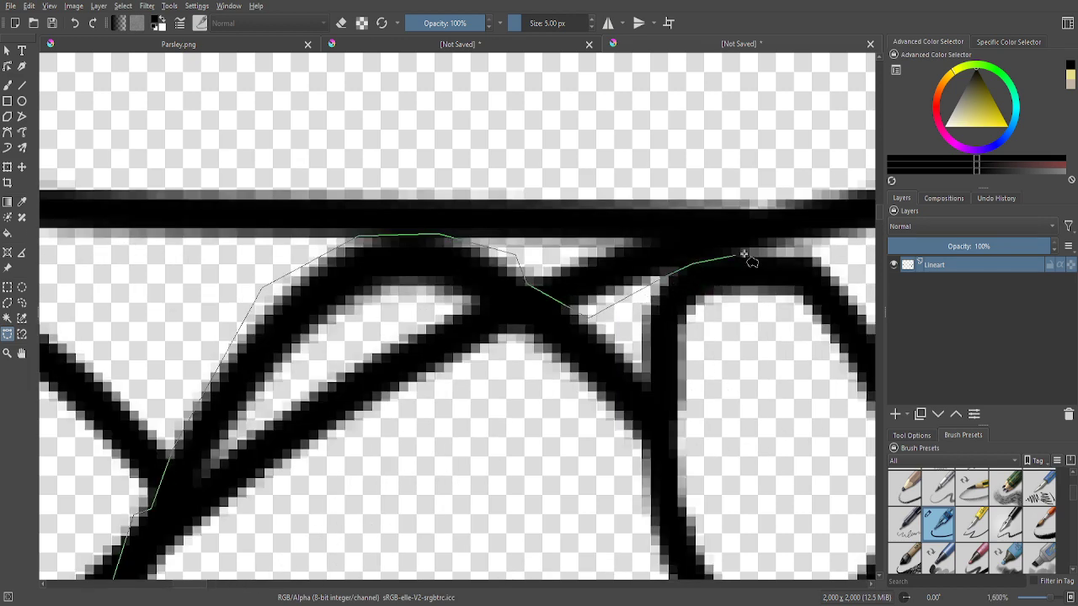
pyautogui.scroll(-5, 850, 251)
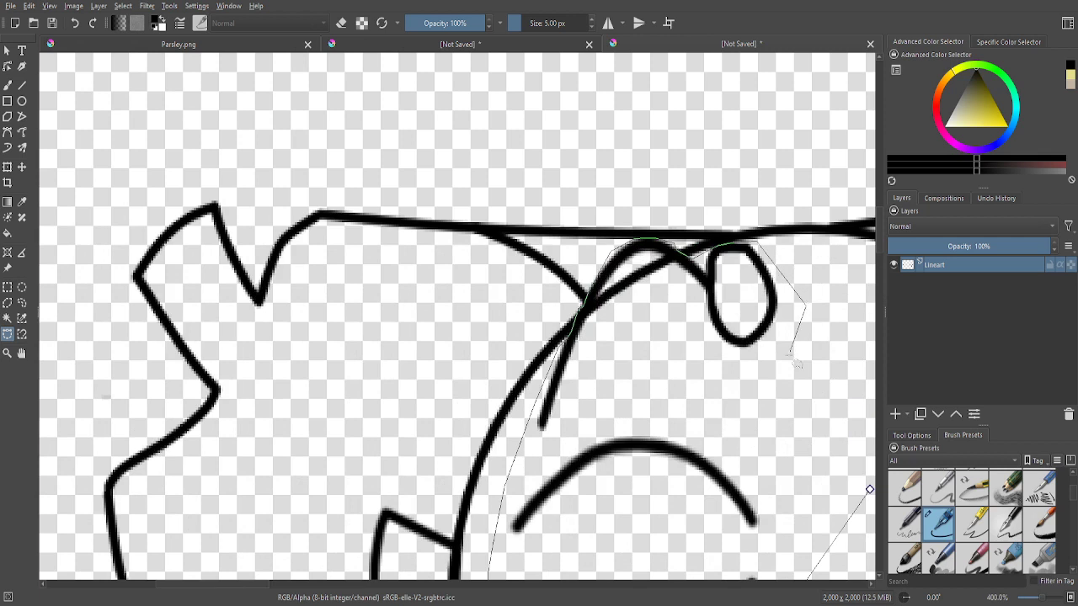
pyautogui.scroll(-1, 795, 363)
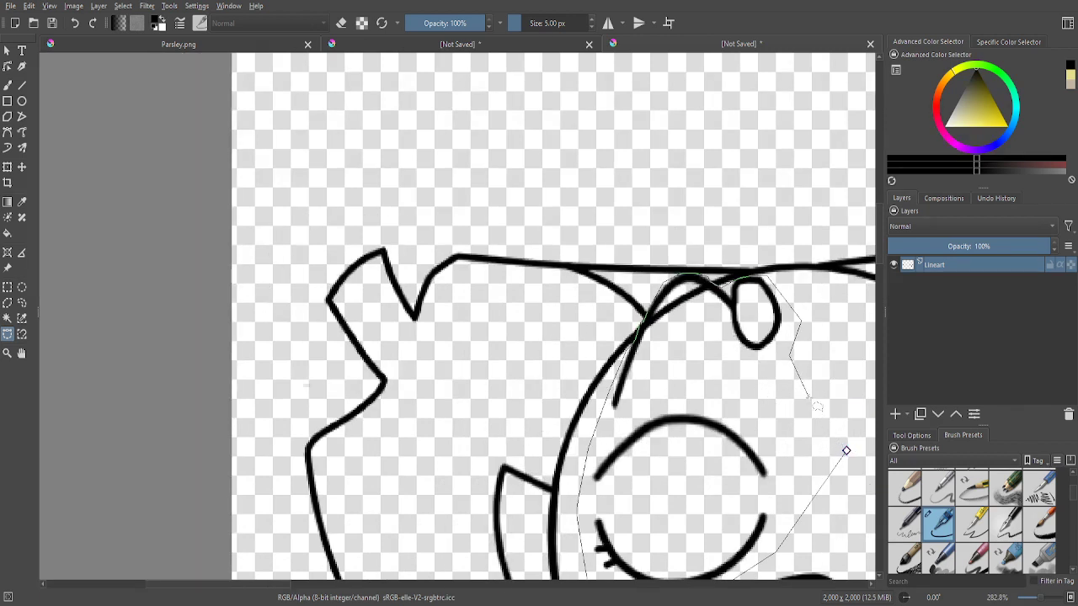
pyautogui.scroll(1, 773, 355)
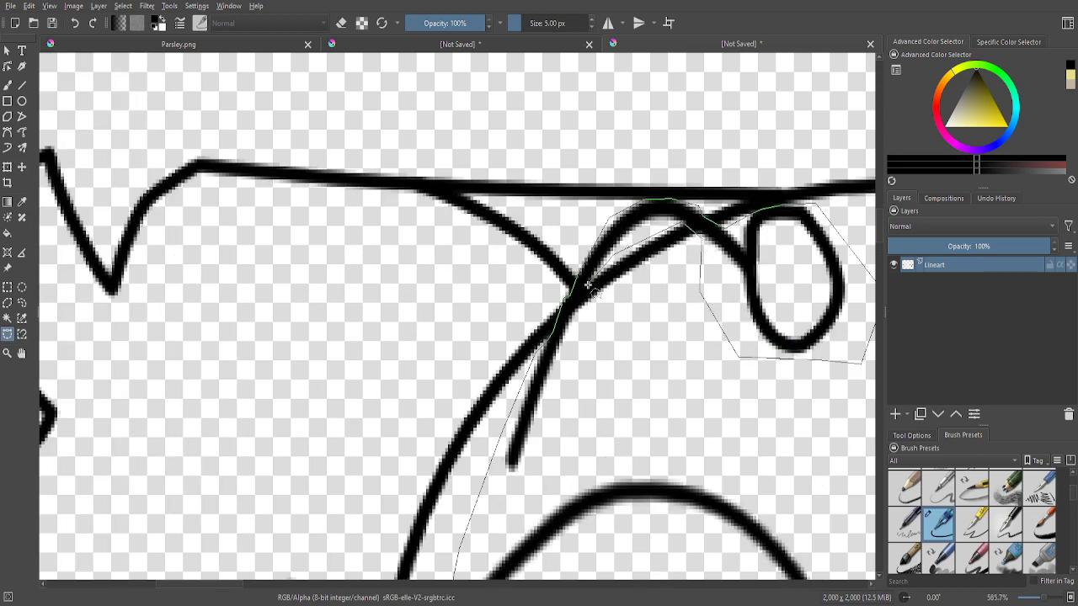
pyautogui.scroll(-2, 587, 347)
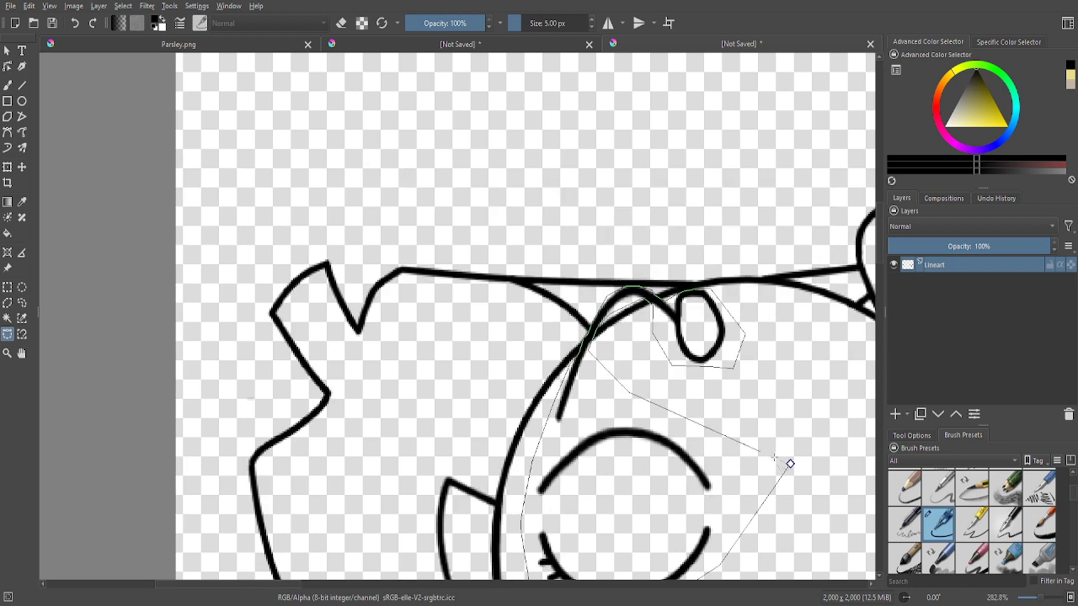
pyautogui.click(790, 464)
pyautogui.scroll(-1, 556, 284)
pyautogui.scroll(-1, 555, 284)
pyautogui.scroll(3, 766, 402)
pyautogui.scroll(-2, 309, 295)
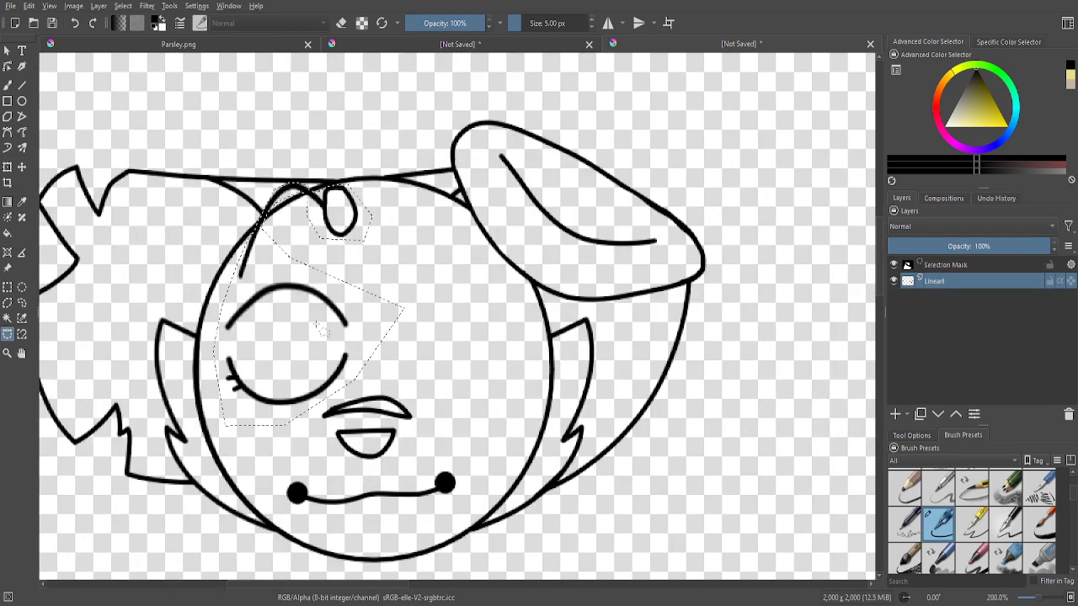
# - Copy the selected eye and eyebrow to a new layer, mirror the copy horizontally, move it to the right half of the face, and clear the selection
pyautogui.hotkey('ctrl', 'c')
pyautogui.hotkey('ctrl', 'v')
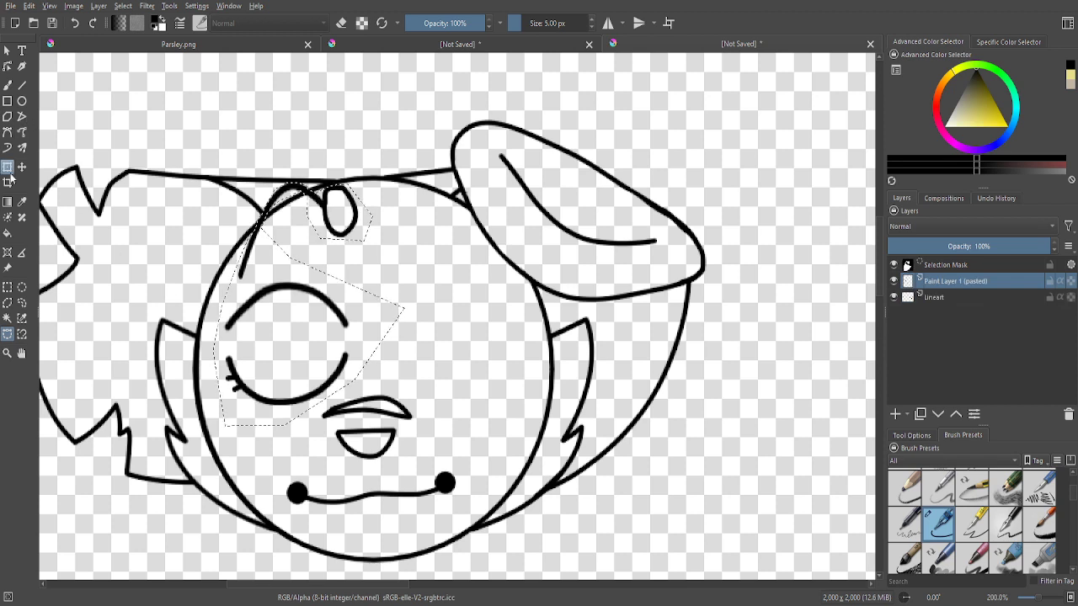
pyautogui.hotkey('ctrl', 't')
pyautogui.hotkey('ctrl', 'h')
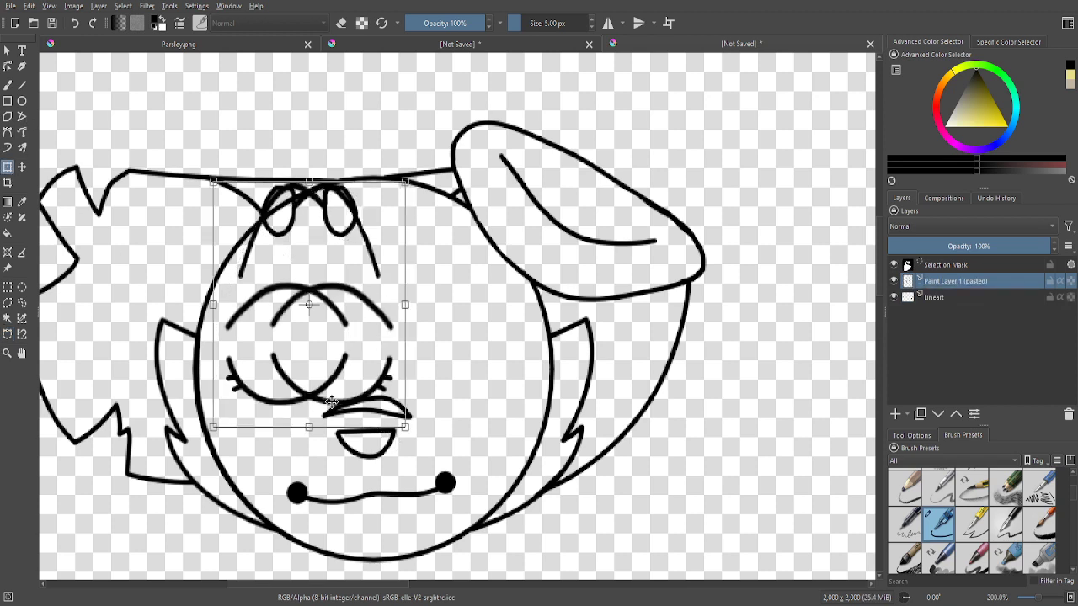
pyautogui.moveTo(335, 402); pyautogui.dragTo(451, 401)
pyautogui.click(7, 287)
pyautogui.click(55, 101)
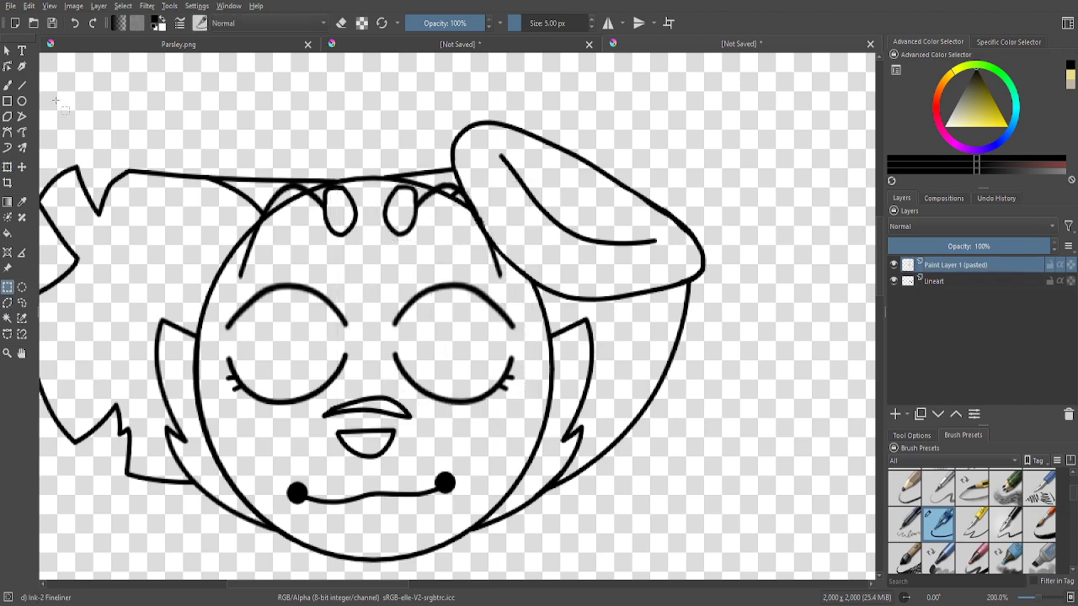
# - Try to redraw the right eyebrow with a brush stroke over the mirrored one, and undo the stroke
pyautogui.click(7, 85)
pyautogui.scroll(2, 512, 221)
pyautogui.scroll(2, 396, 152)
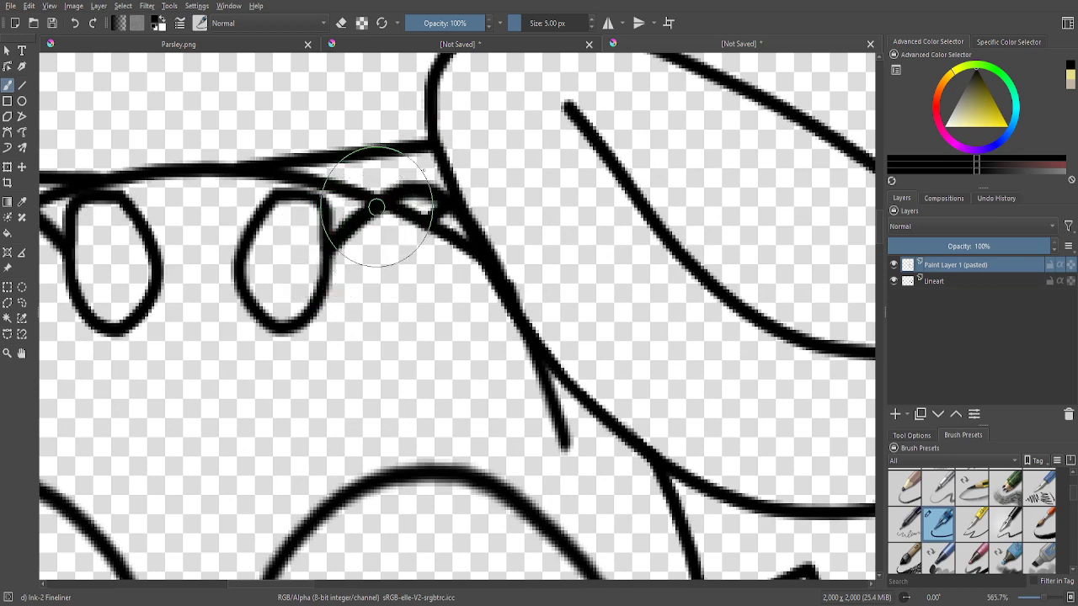
pyautogui.moveTo(399, 194)
pyautogui.mouseDown()
pyautogui.moveTo(438, 190)
pyautogui.moveTo(475, 218)
pyautogui.moveTo(572, 447)
pyautogui.mouseUp()
pyautogui.scroll(-3, 444, 311)
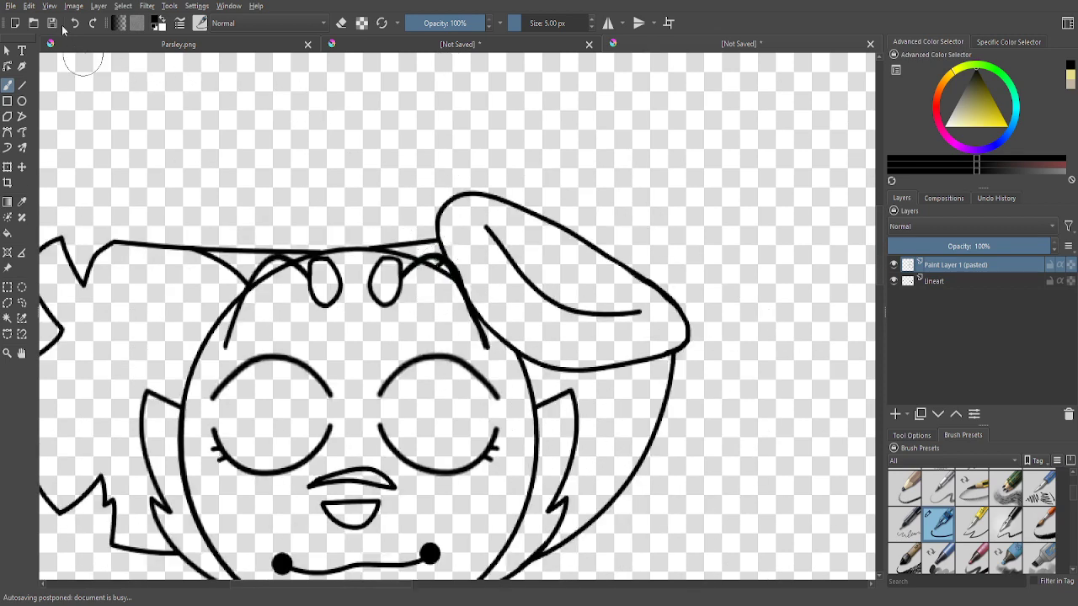
pyautogui.click(74, 23)
pyautogui.scroll(-1, 476, 442)
pyautogui.scroll(4, 469, 455)
pyautogui.scroll(-1, 181, 364)
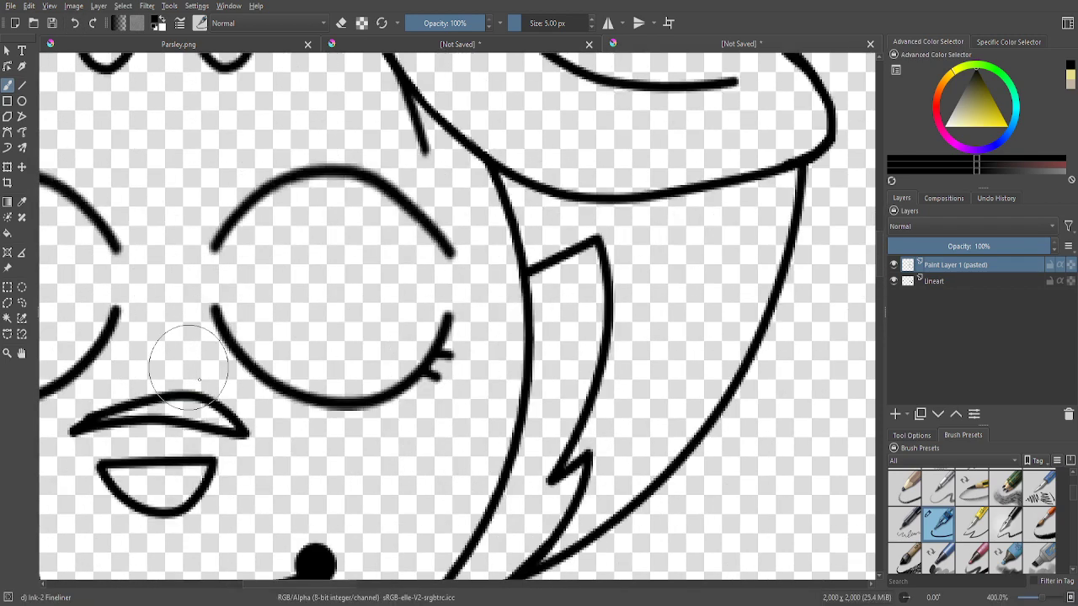
# - Try to draw an arched iris with a crossbar in the left eye's inner corner, and undo the strokes
pyautogui.scroll(-2, 187, 371)
pyautogui.scroll(3, 115, 366)
pyautogui.scroll(1, 308, 325)
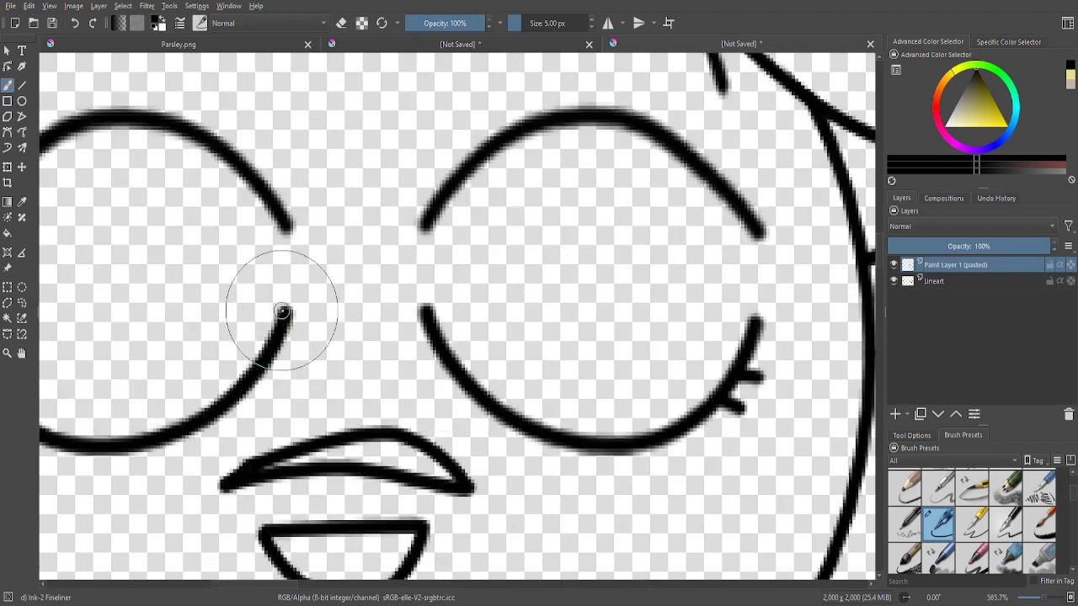
pyautogui.moveTo(282, 311)
pyautogui.mouseDown()
pyautogui.moveTo(279, 235)
pyautogui.moveTo(258, 211)
pyautogui.moveTo(215, 219)
pyautogui.moveTo(193, 268)
pyautogui.moveTo(185, 429)
pyautogui.mouseUp()
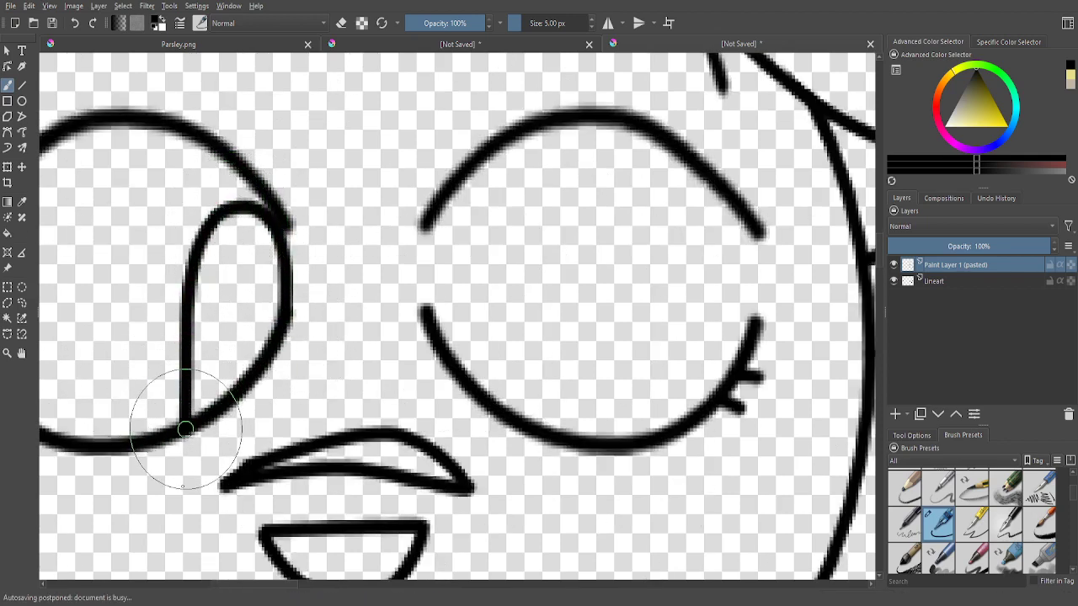
pyautogui.scroll(2, 197, 298)
pyautogui.moveTo(190, 308); pyautogui.dragTo(356, 296)
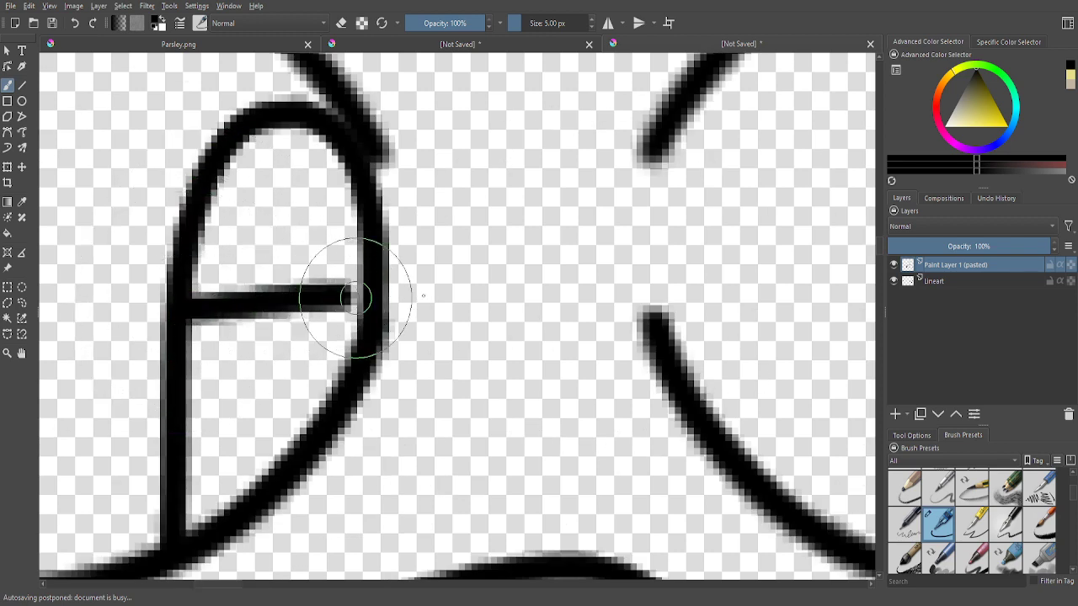
pyautogui.scroll(-5, 356, 295)
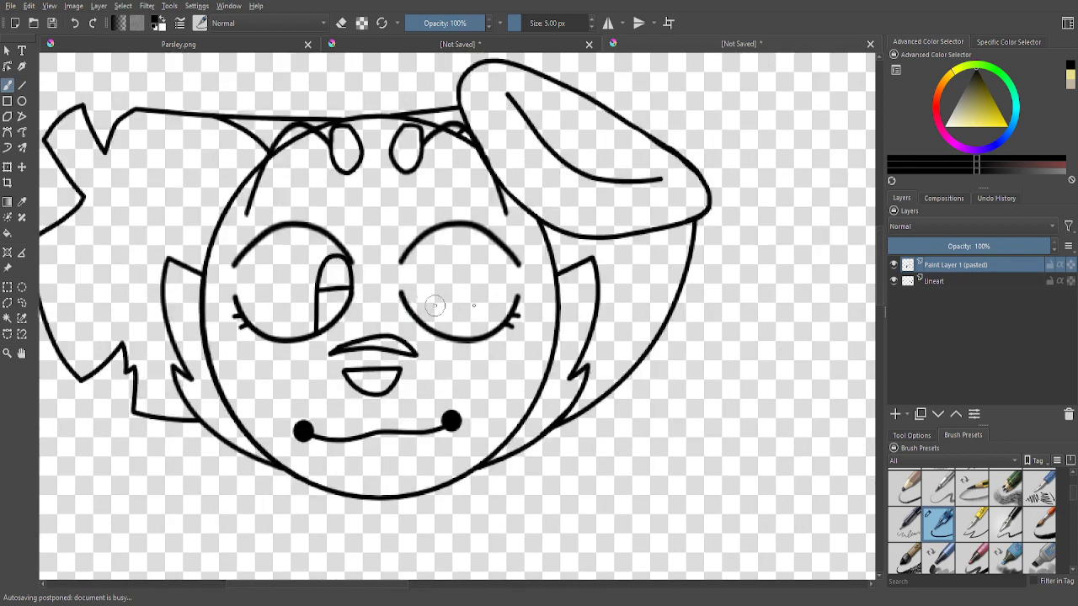
pyautogui.click(73, 23)
# - Draw a narrow arched iris rising from the left eye's lower curve at its inner corner, with a slightly slanted line across it
pyautogui.scroll(5, 287, 274)
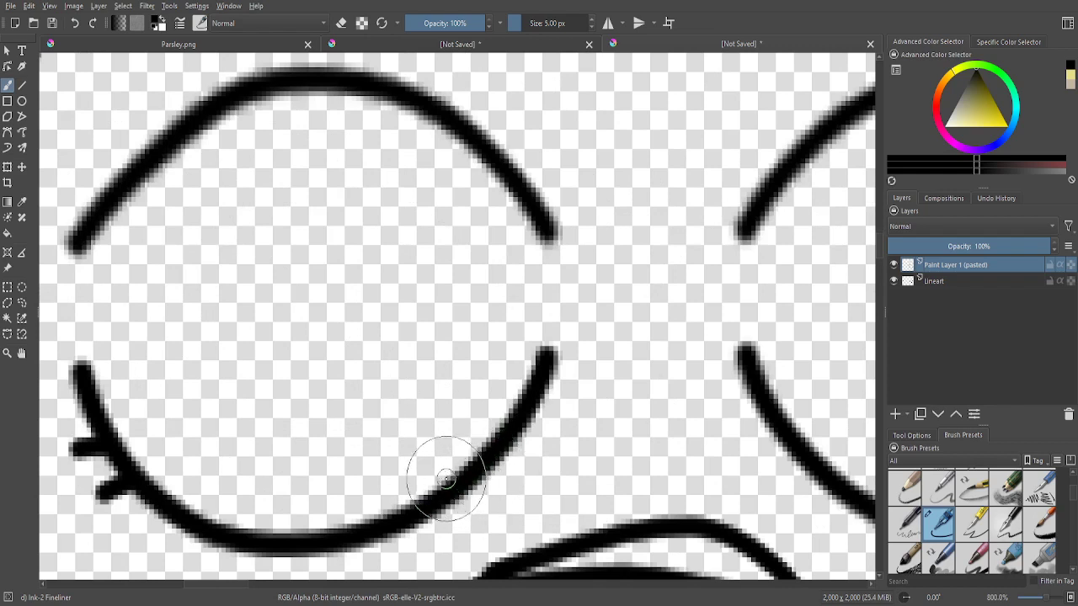
pyautogui.moveTo(453, 487)
pyautogui.mouseDown()
pyautogui.moveTo(456, 336)
pyautogui.moveTo(497, 281)
pyautogui.moveTo(525, 281)
pyautogui.moveTo(545, 360)
pyautogui.mouseUp()
pyautogui.moveTo(459, 363); pyautogui.dragTo(537, 345)
pyautogui.scroll(-4, 536, 345)
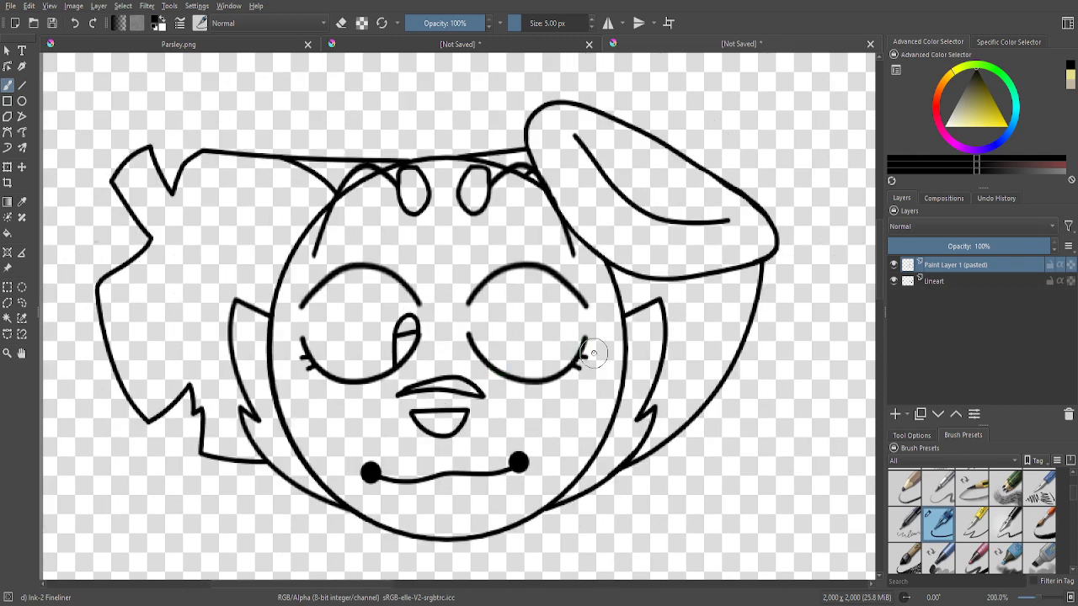
# - Try to draw an arched iris in the right eye's outer corner in one stroke, and undo it
pyautogui.scroll(1, 581, 347)
pyautogui.scroll(2, 571, 347)
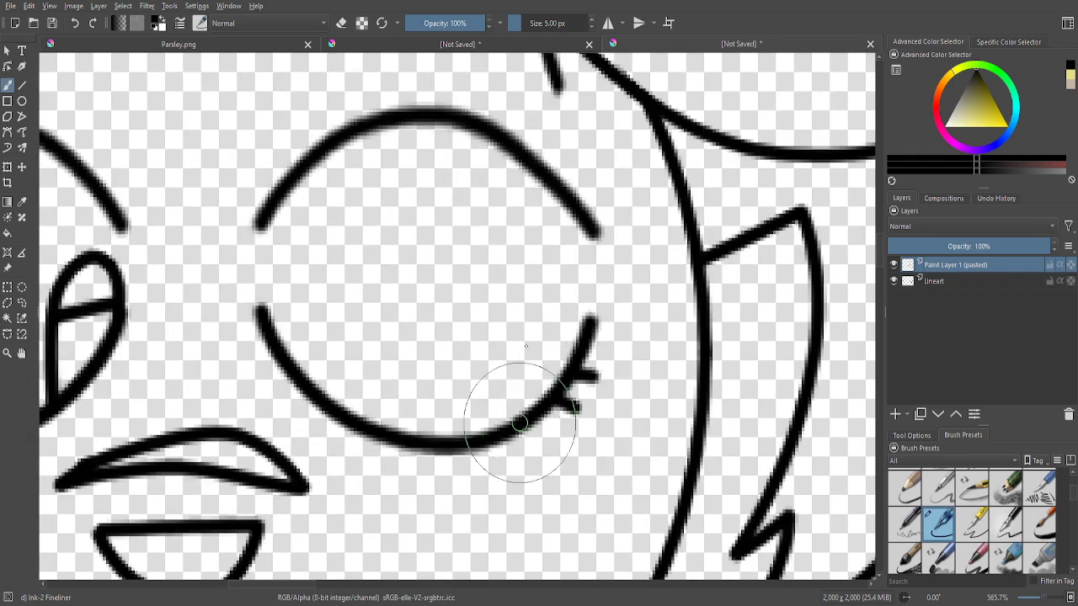
pyautogui.moveTo(519, 419)
pyautogui.mouseDown()
pyautogui.moveTo(541, 311)
pyautogui.moveTo(579, 277)
pyautogui.moveTo(608, 293)
pyautogui.moveTo(557, 382)
pyautogui.mouseUp()
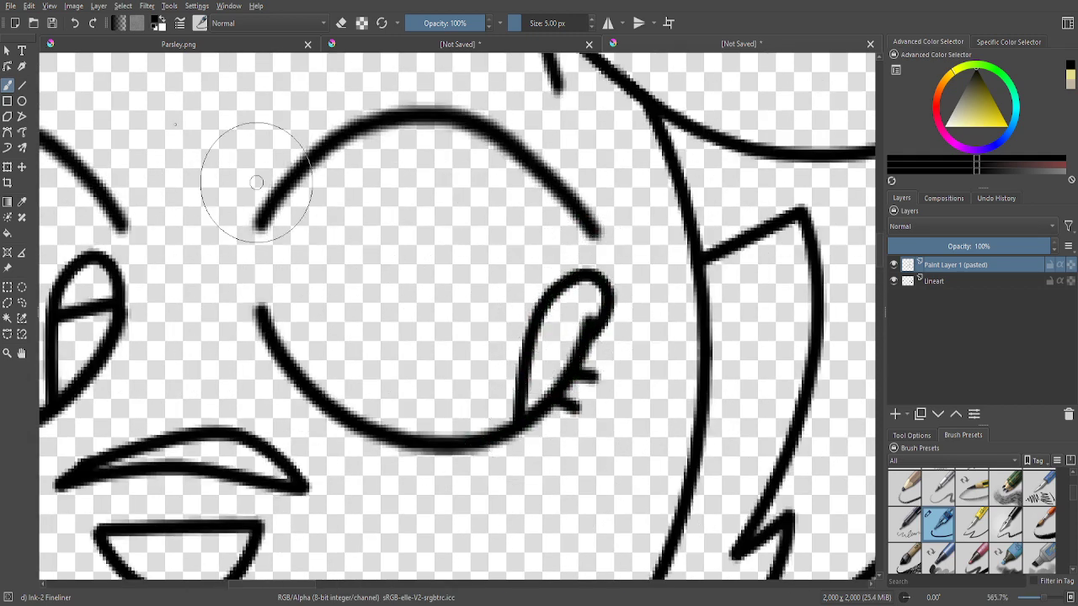
pyautogui.click(78, 24)
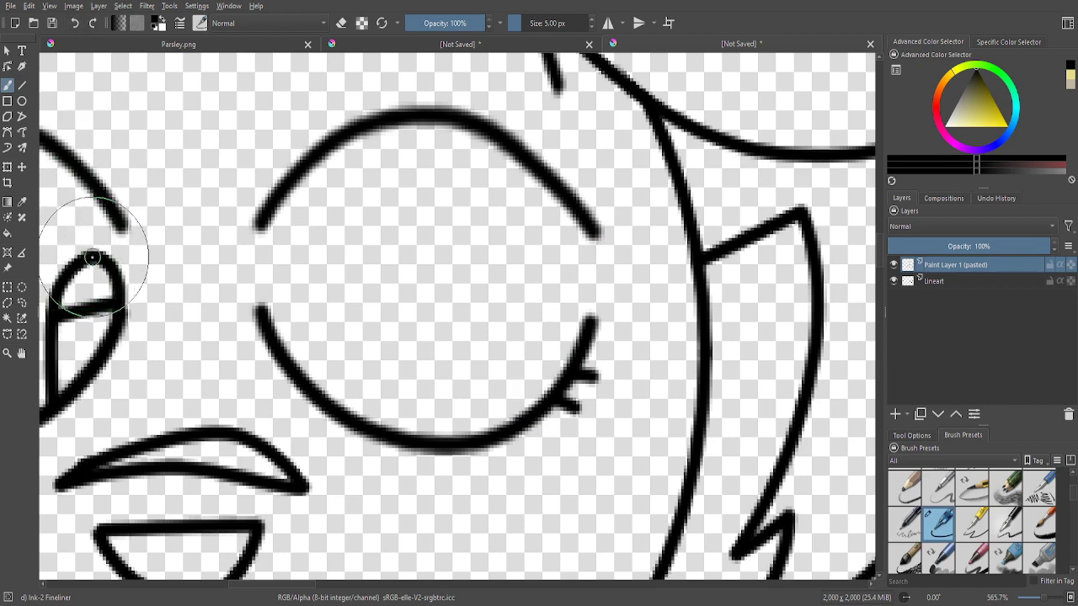
# - Draw the right iris as a rounded arch in the outer corner, joining both sides to the eye's lower curve
pyautogui.click(545, 276)
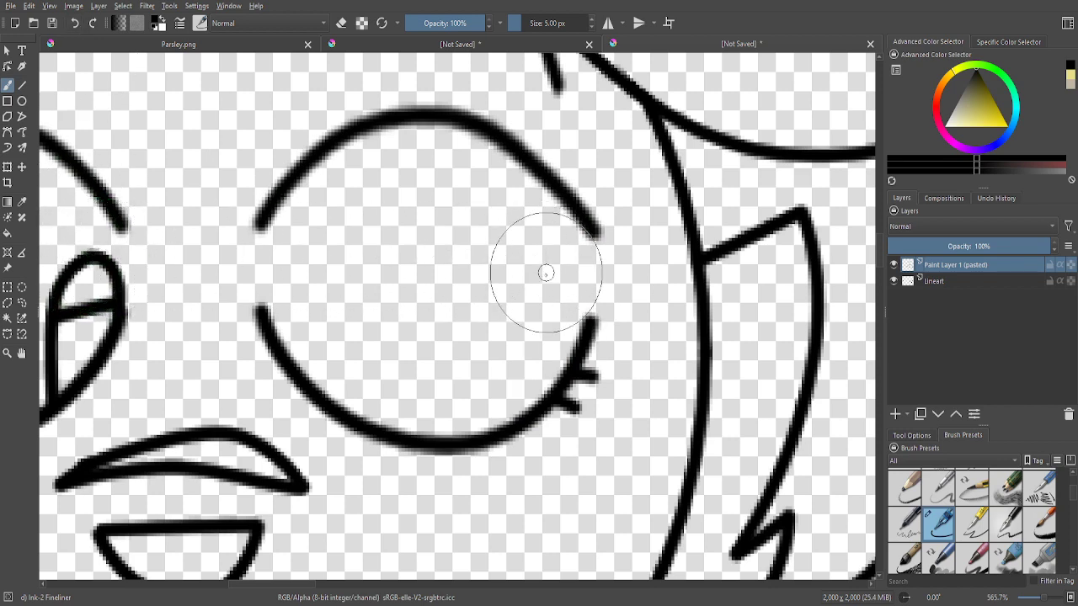
pyautogui.scroll(2, 579, 285)
pyautogui.scroll(-1, 478, 422)
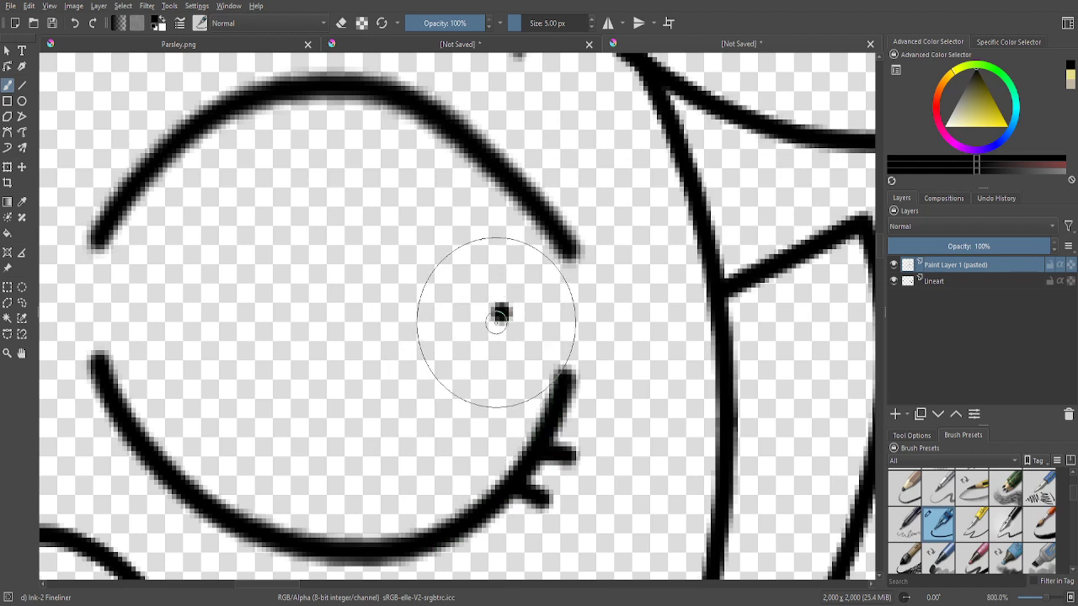
pyautogui.moveTo(496, 310)
pyautogui.mouseDown()
pyautogui.moveTo(528, 317)
pyautogui.moveTo(562, 372)
pyautogui.mouseUp()
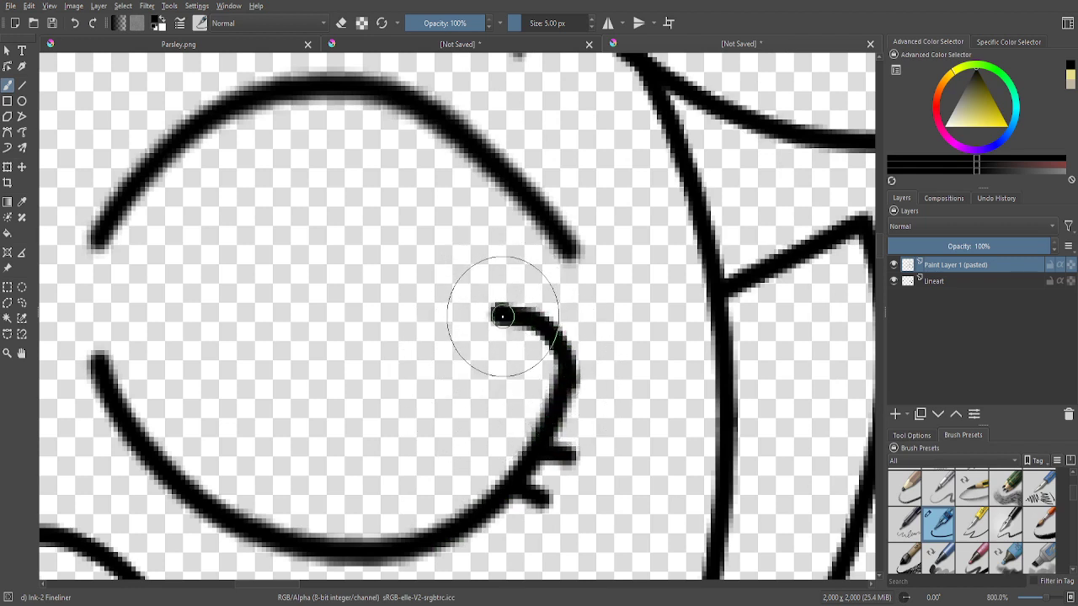
pyautogui.click(491, 316)
pyautogui.moveTo(491, 317)
pyautogui.mouseDown()
pyautogui.moveTo(454, 345)
pyautogui.moveTo(445, 376)
pyautogui.moveTo(450, 527)
pyautogui.mouseUp()
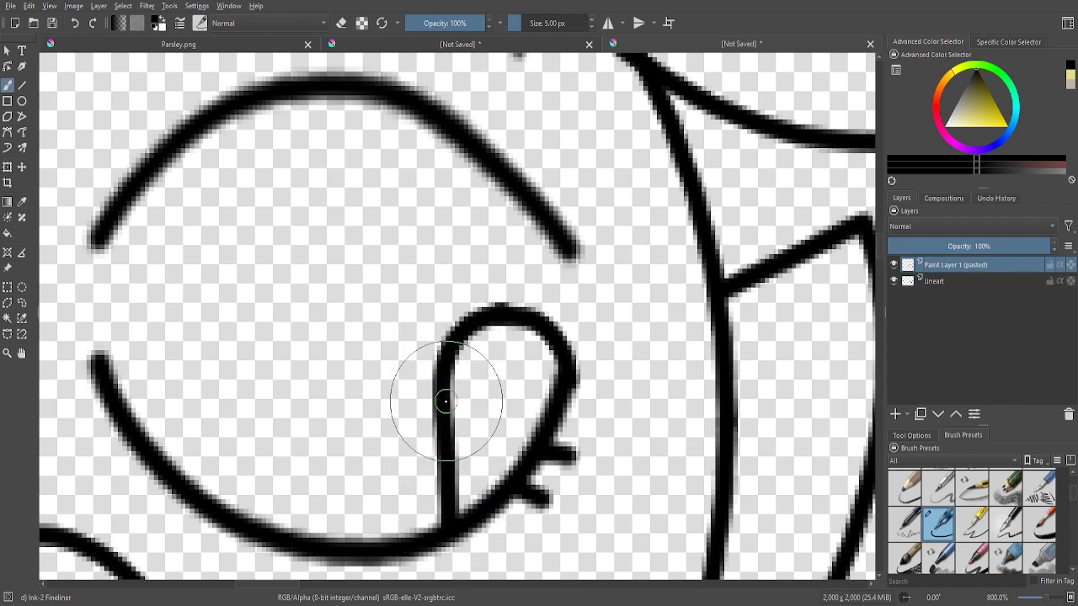
# - Try to draw a horizontal dividing line across the right iris, and undo it
pyautogui.moveTo(448, 399); pyautogui.dragTo(499, 399)
pyautogui.scroll(-3, 589, 387)
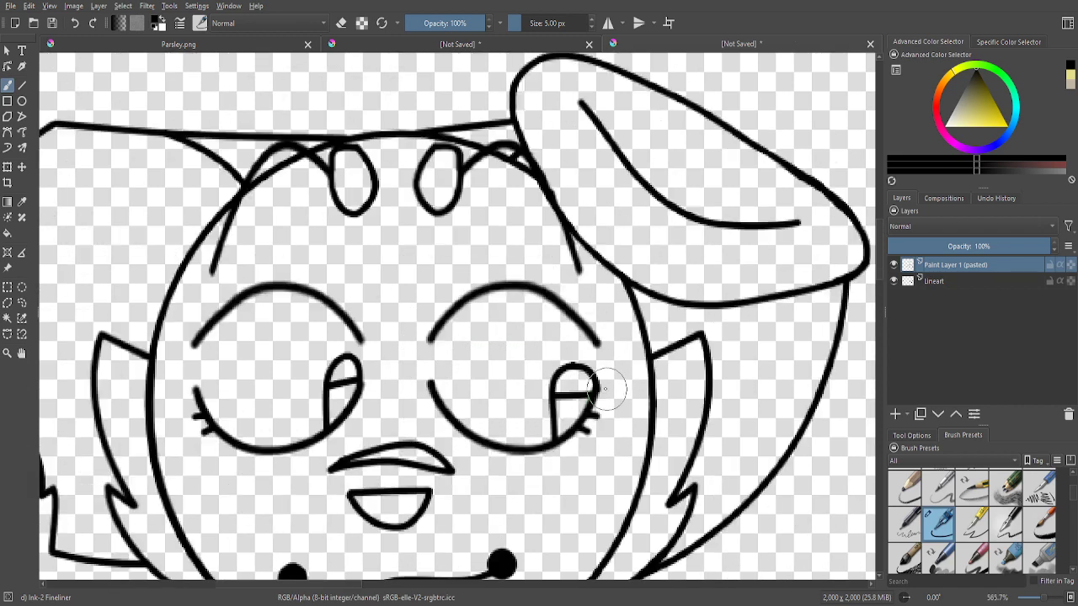
pyautogui.scroll(1, 572, 410)
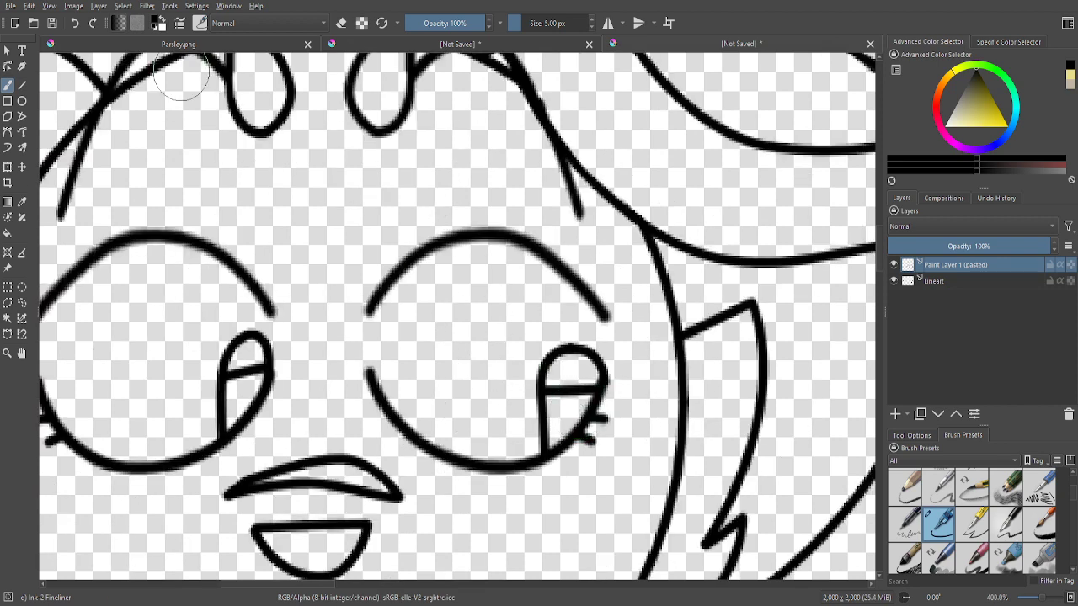
pyautogui.click(78, 25)
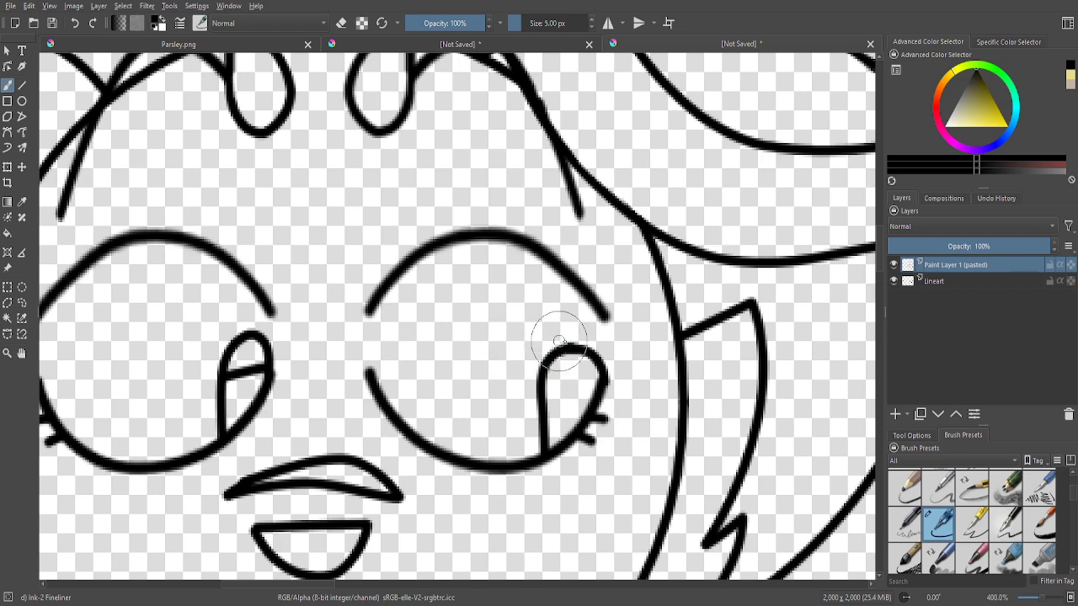
# - Select the upper arch of the right iris with a curved outline, stretch it slightly upward, and clear the selection
pyautogui.scroll(2, 572, 341)
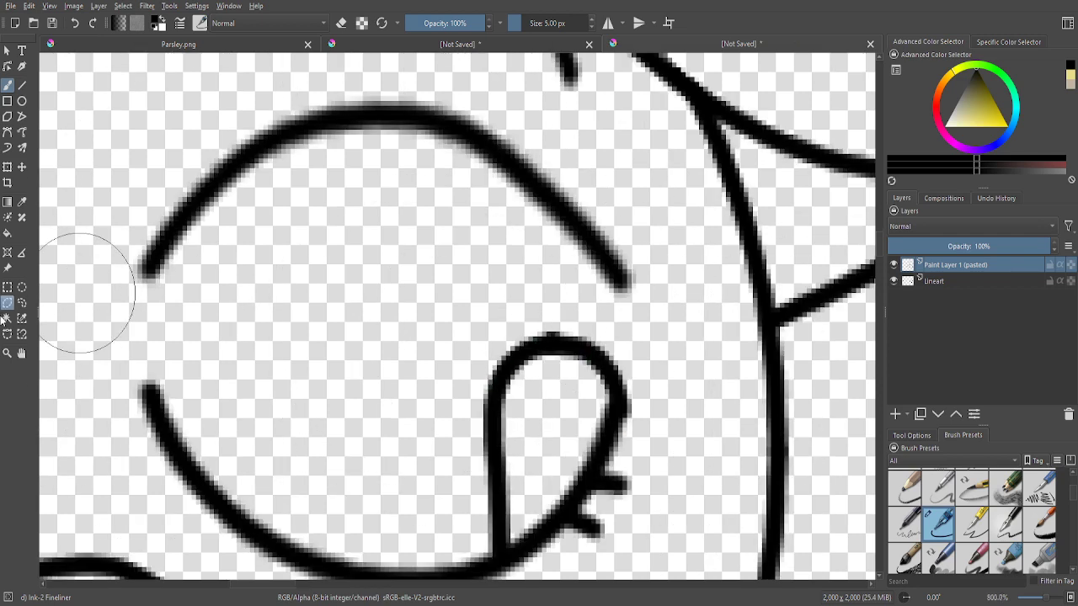
pyautogui.click(7, 334)
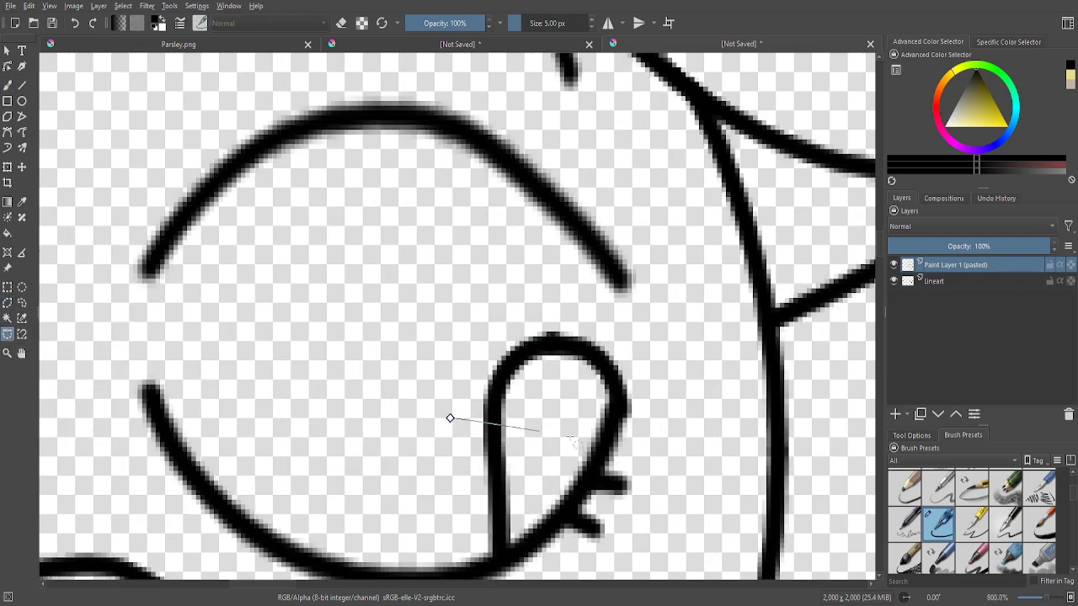
pyautogui.moveTo(449, 417); pyautogui.dragTo(451, 416)
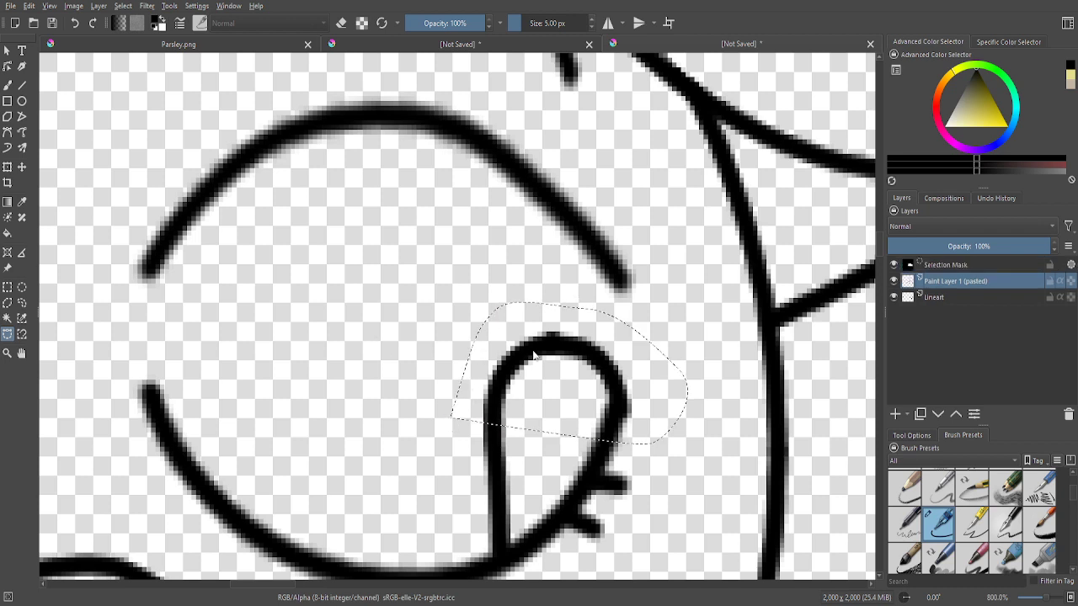
pyautogui.click(7, 168)
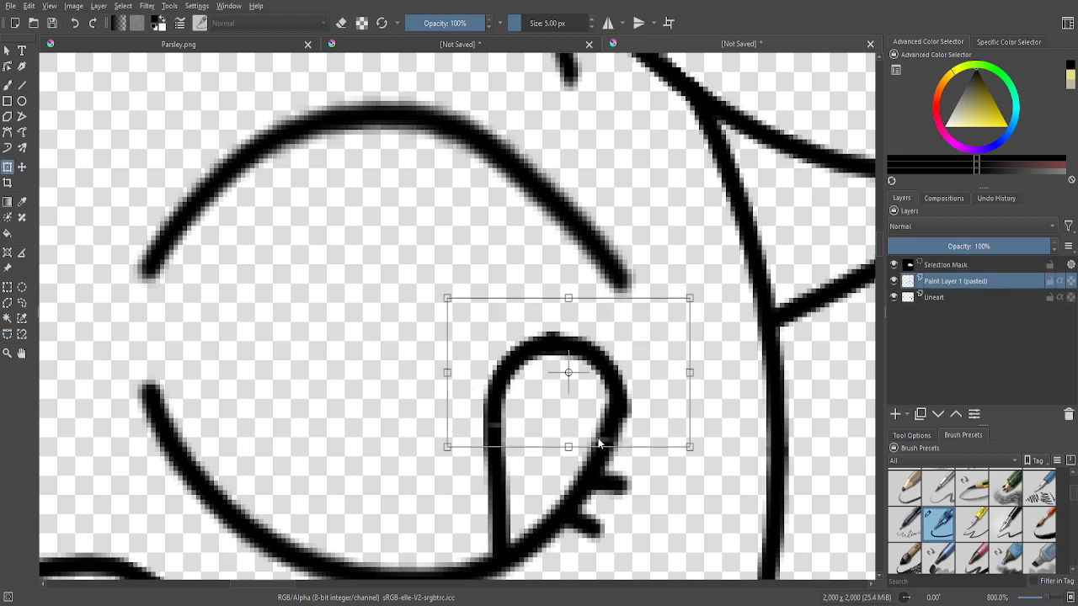
pyautogui.press('Return')
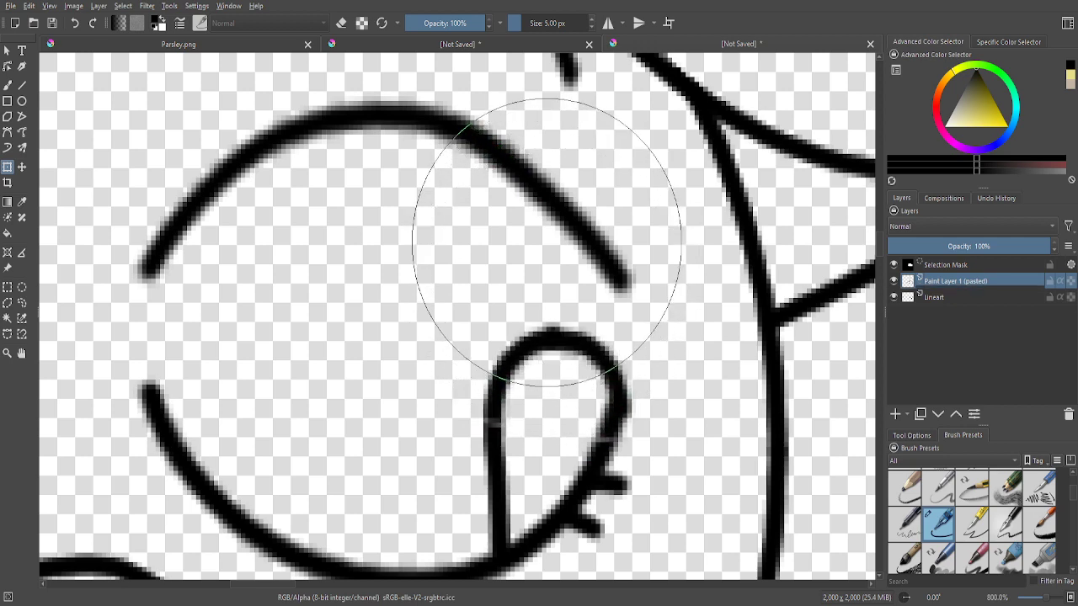
pyautogui.scroll(-2, 496, 341)
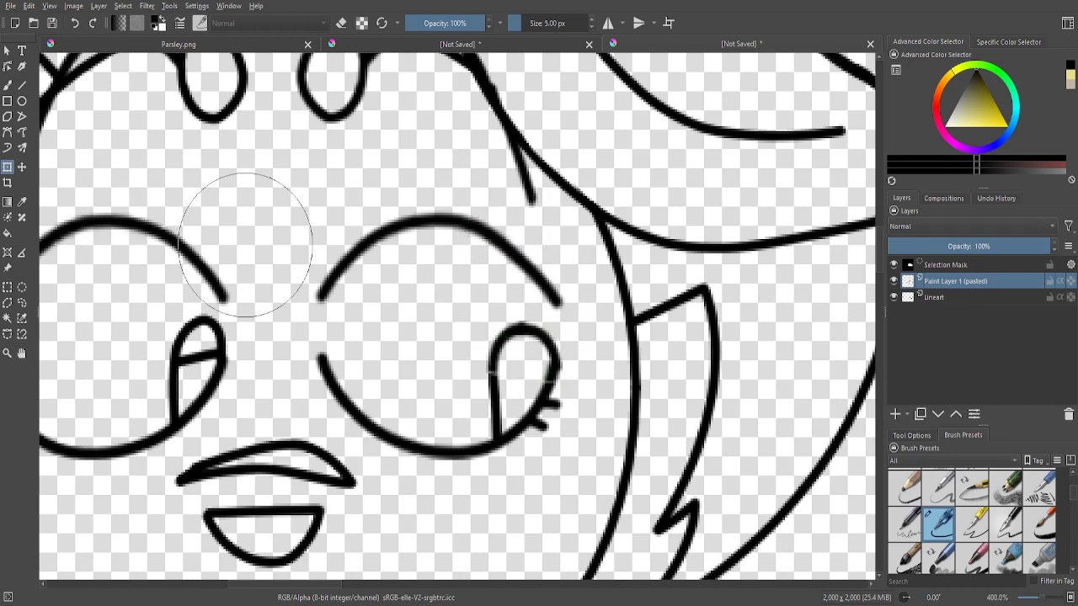
pyautogui.click(8, 286)
pyautogui.click(226, 276)
# - Brush over the faint seams on both sides of the right iris outline to close them
pyautogui.click(6, 88)
pyautogui.scroll(3, 508, 394)
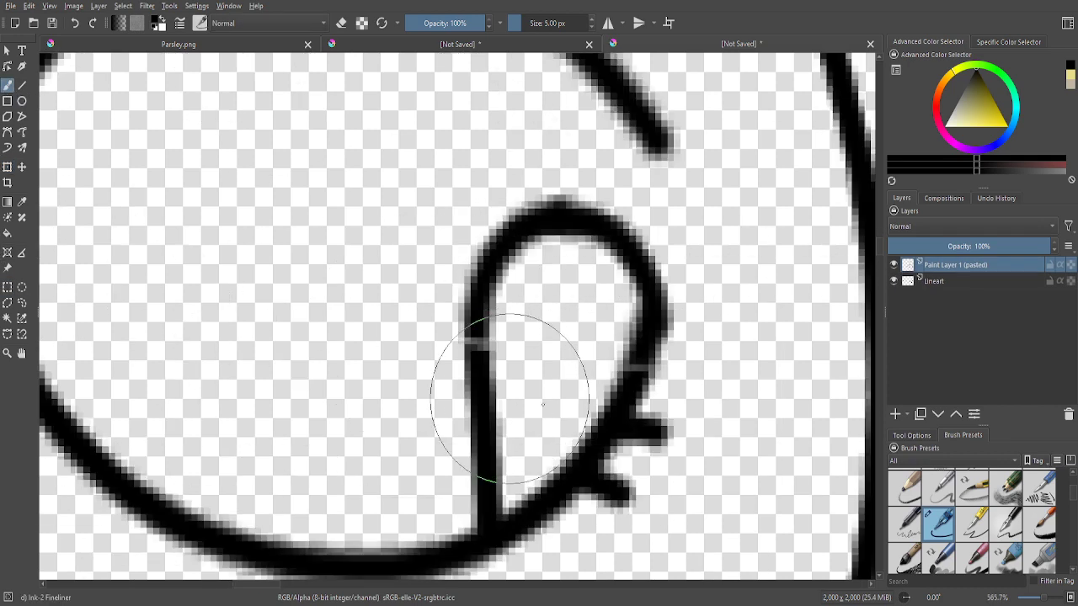
pyautogui.moveTo(479, 320); pyautogui.dragTo(481, 381)
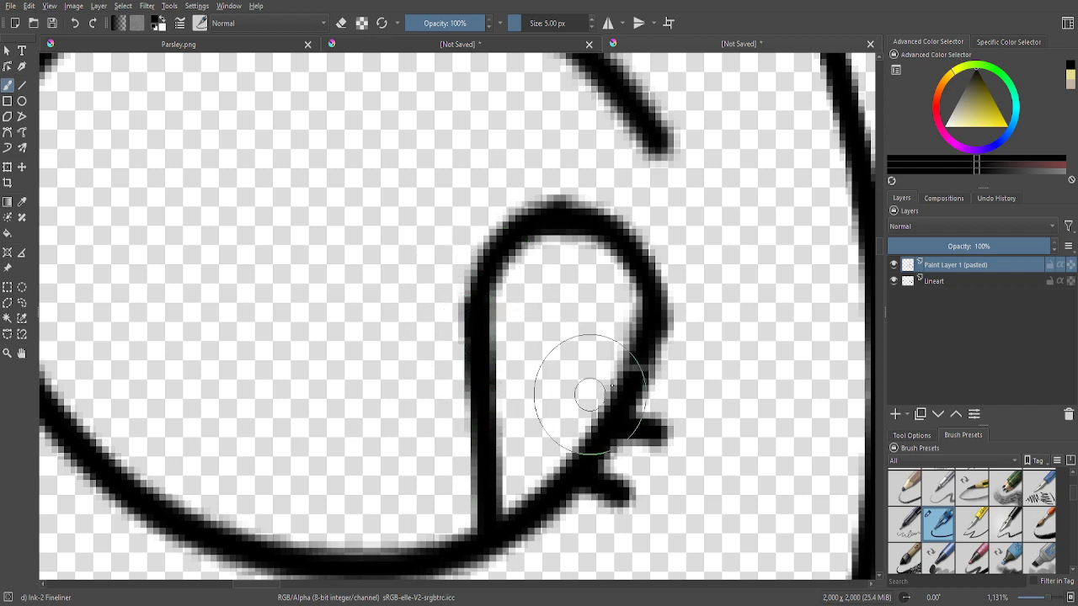
pyautogui.scroll(-3, 547, 371)
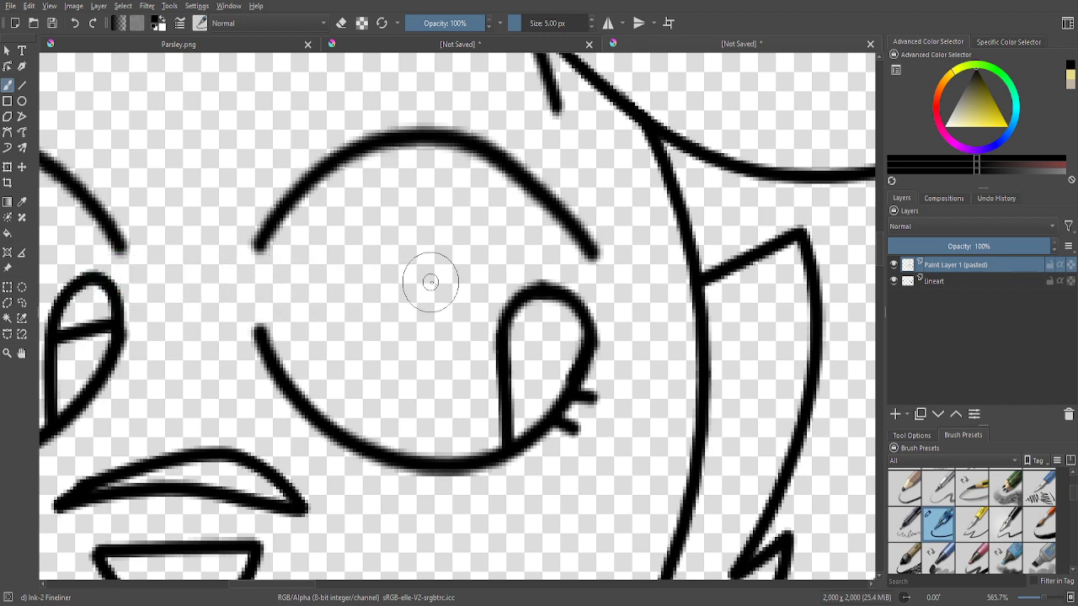
# - Draw a horizontal line across the right iris to separate the pupil from the lower part
pyautogui.scroll(2, 549, 294)
pyautogui.scroll(-3, 517, 348)
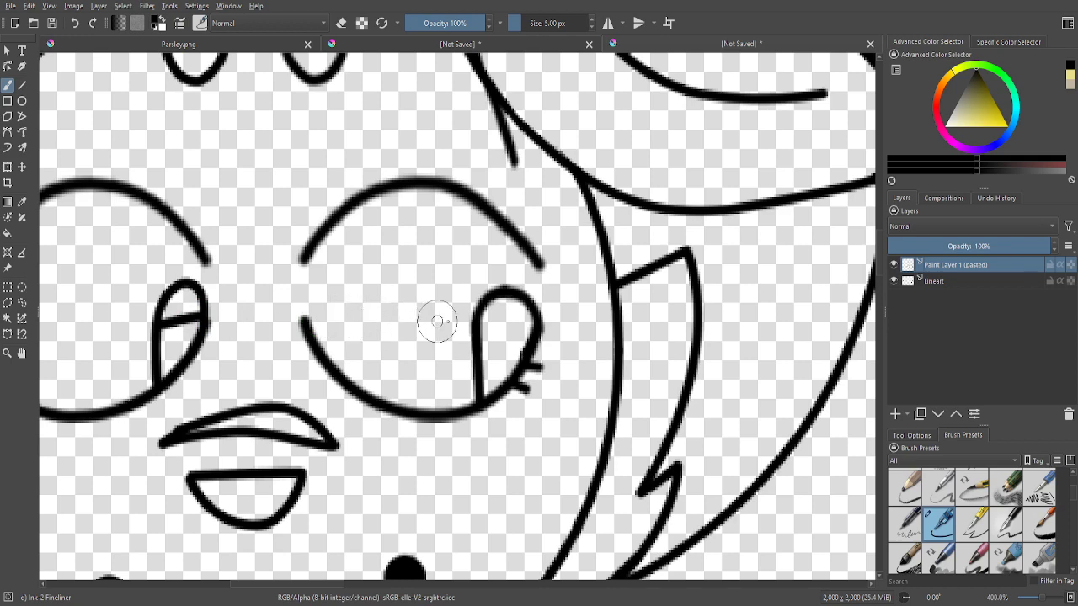
pyautogui.moveTo(471, 323)
pyautogui.mouseDown()
pyautogui.moveTo(571, 330)
pyautogui.moveTo(538, 323)
pyautogui.mouseUp()
pyautogui.scroll(-5, 560, 332)
pyautogui.scroll(4, 551, 336)
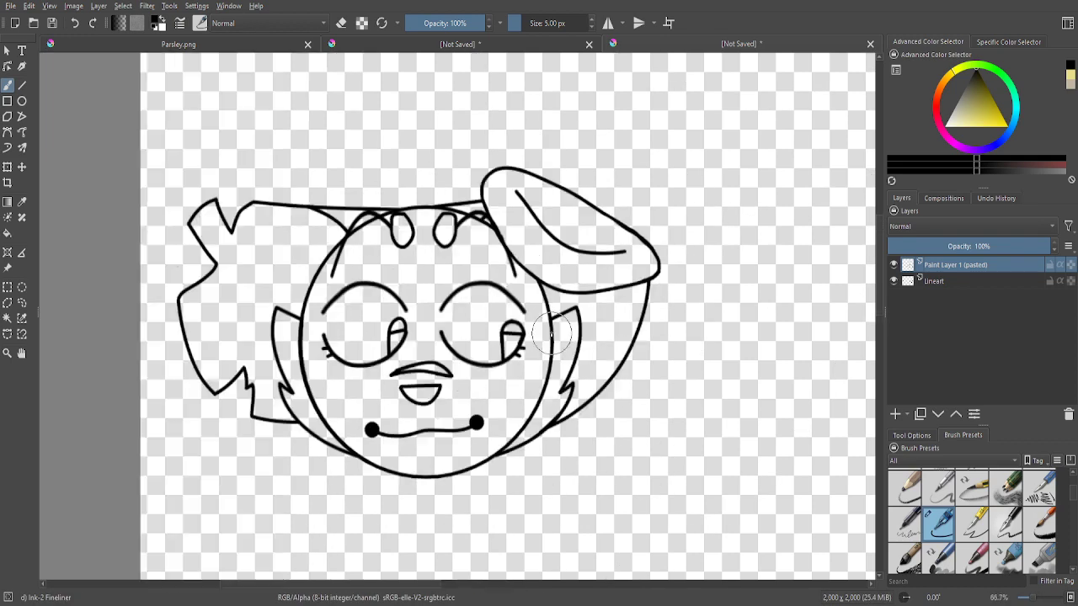
# - Fill the upper sections of both irises with black as pupils
pyautogui.scroll(2, 249, 295)
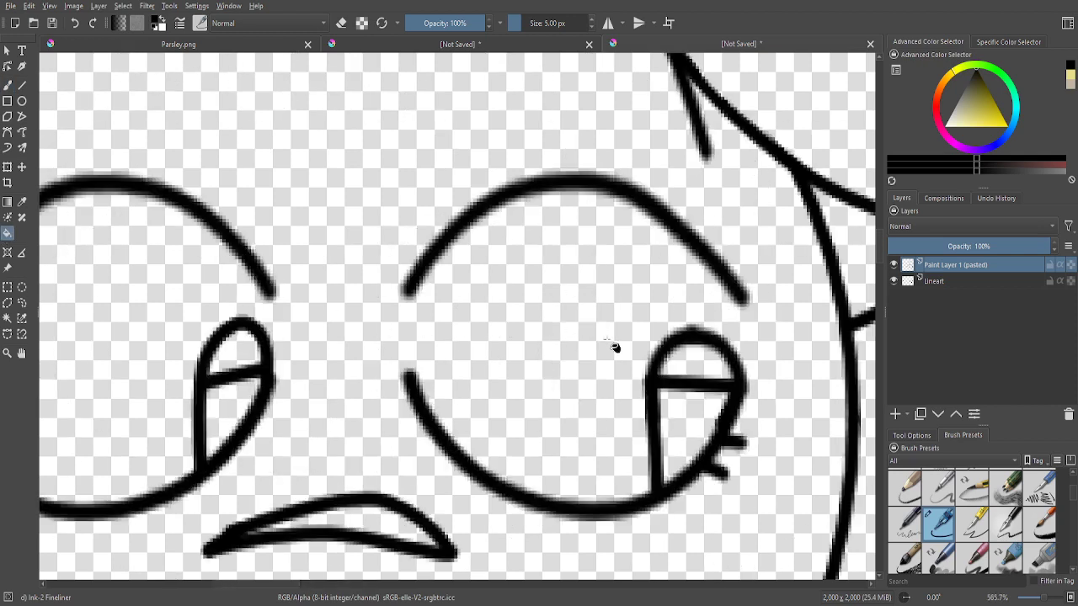
pyautogui.click(696, 354)
pyautogui.click(246, 344)
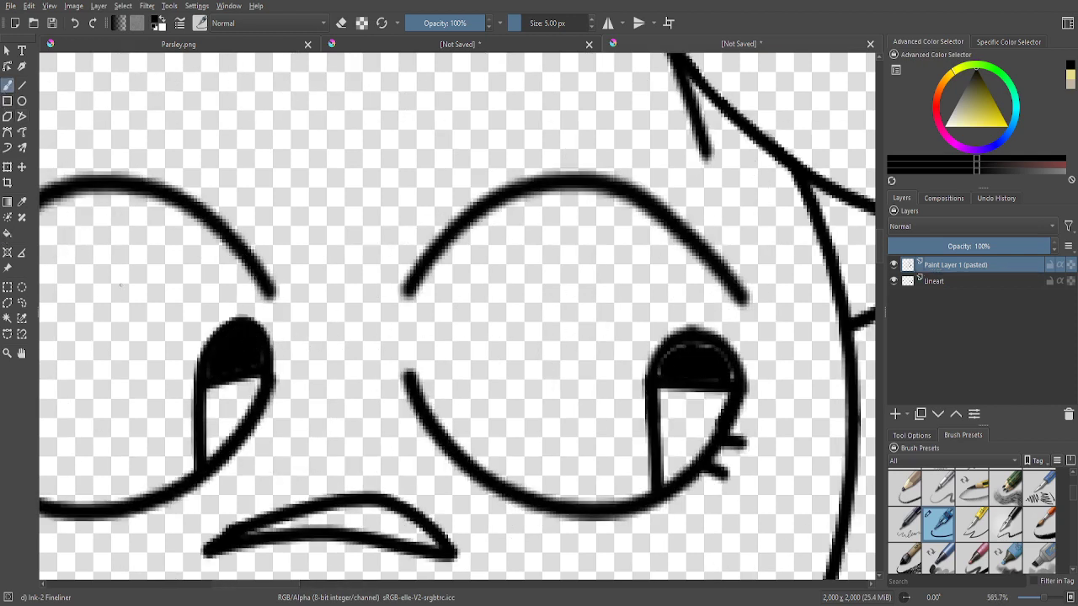
# - Paint over the light gaps left between the fill and outline in both pupils with the black brush
pyautogui.scroll(2, 164, 372)
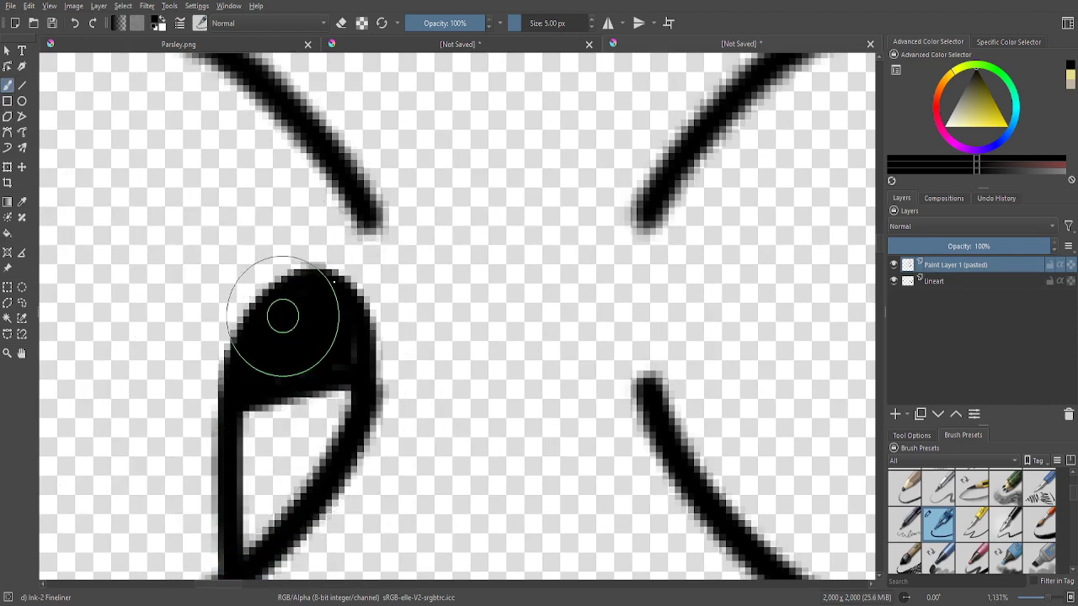
pyautogui.moveTo(283, 316)
pyautogui.mouseDown()
pyautogui.moveTo(315, 298)
pyautogui.moveTo(346, 311)
pyautogui.moveTo(361, 343)
pyautogui.moveTo(358, 361)
pyautogui.moveTo(260, 385)
pyautogui.mouseUp()
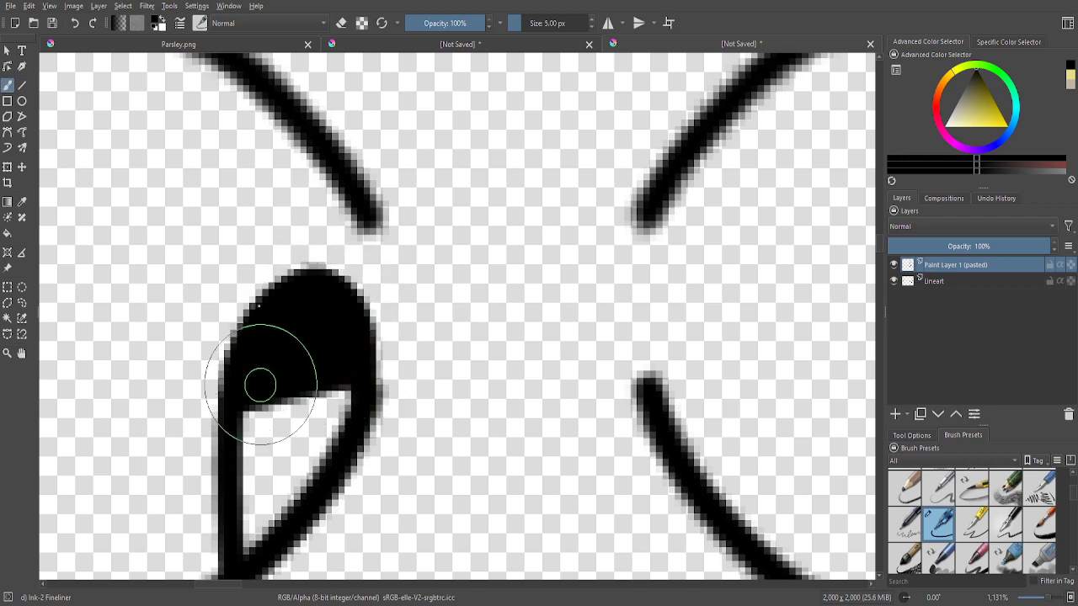
pyautogui.scroll(-3, 299, 335)
pyautogui.scroll(2, 700, 354)
pyautogui.scroll(2, 590, 327)
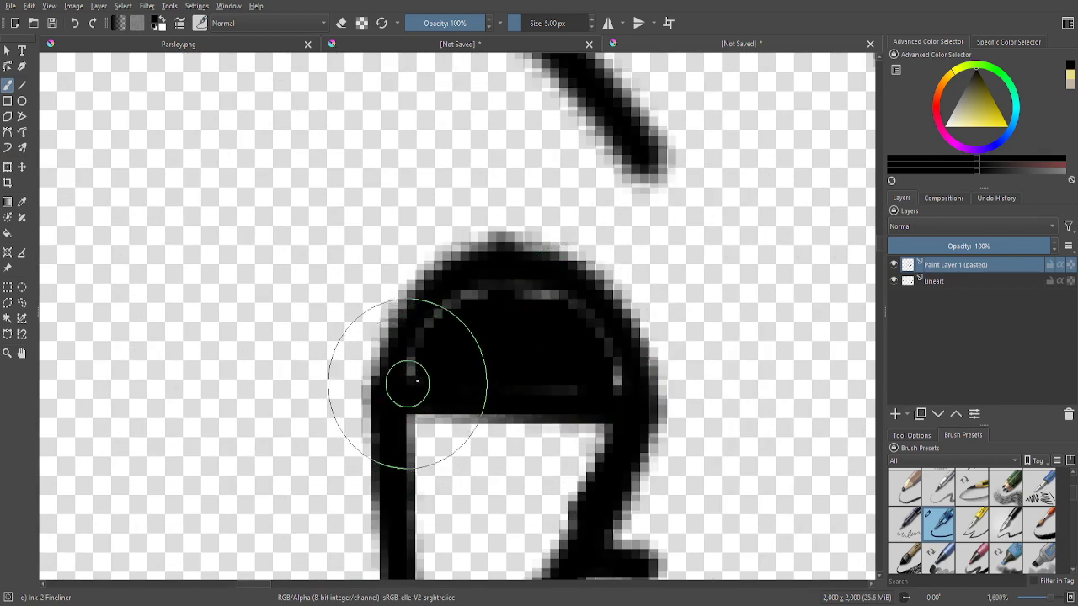
pyautogui.moveTo(416, 380)
pyautogui.mouseDown()
pyautogui.moveTo(606, 388)
pyautogui.moveTo(616, 354)
pyautogui.moveTo(591, 314)
pyautogui.moveTo(540, 286)
pyautogui.moveTo(486, 284)
pyautogui.moveTo(409, 353)
pyautogui.mouseUp()
pyautogui.scroll(-4, 493, 241)
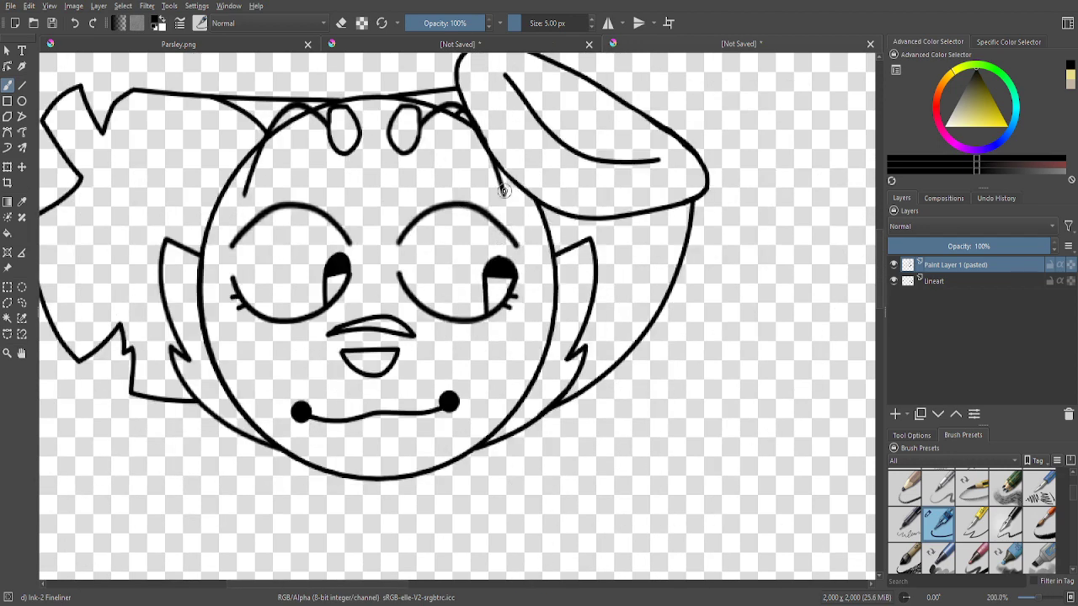
# - Draw the left side of the neck from the chin down, continuing into a jagged chest fur outline
pyautogui.scroll(-2, 503, 190)
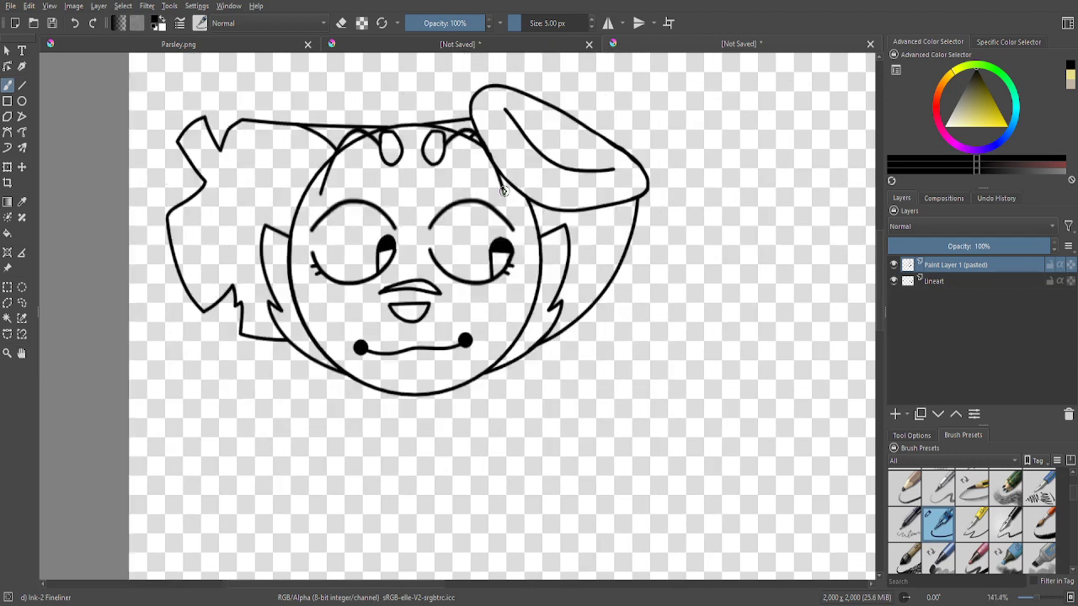
pyautogui.scroll(-2, 469, 197)
pyautogui.scroll(4, 465, 279)
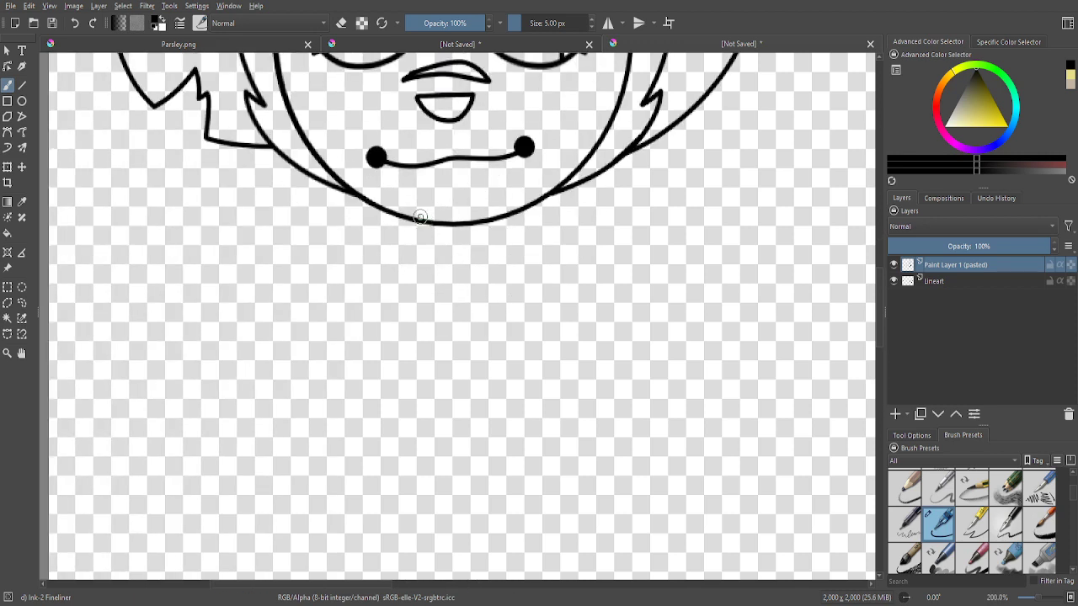
pyautogui.moveTo(421, 223)
pyautogui.mouseDown()
pyautogui.moveTo(419, 287)
pyautogui.moveTo(352, 309)
pyautogui.moveTo(329, 299)
pyautogui.moveTo(331, 351)
pyautogui.moveTo(365, 388)
pyautogui.moveTo(356, 393)
pyautogui.moveTo(390, 436)
pyautogui.mouseUp()
pyautogui.scroll(-2, 454, 400)
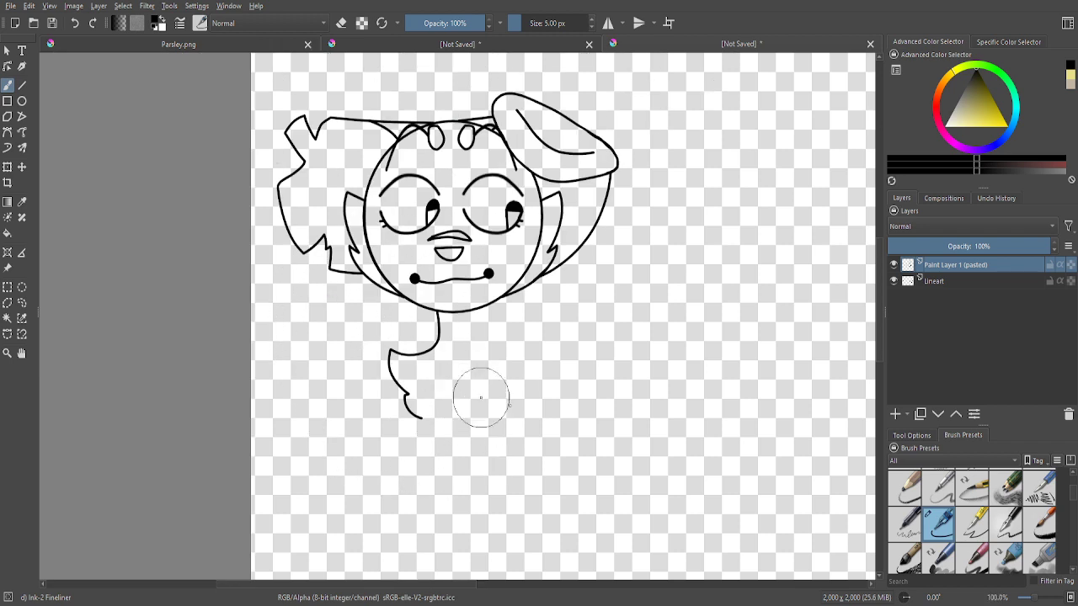
# - Draw the right side of the neck as a long, gently curved line down from the jaw
pyautogui.scroll(2, 531, 400)
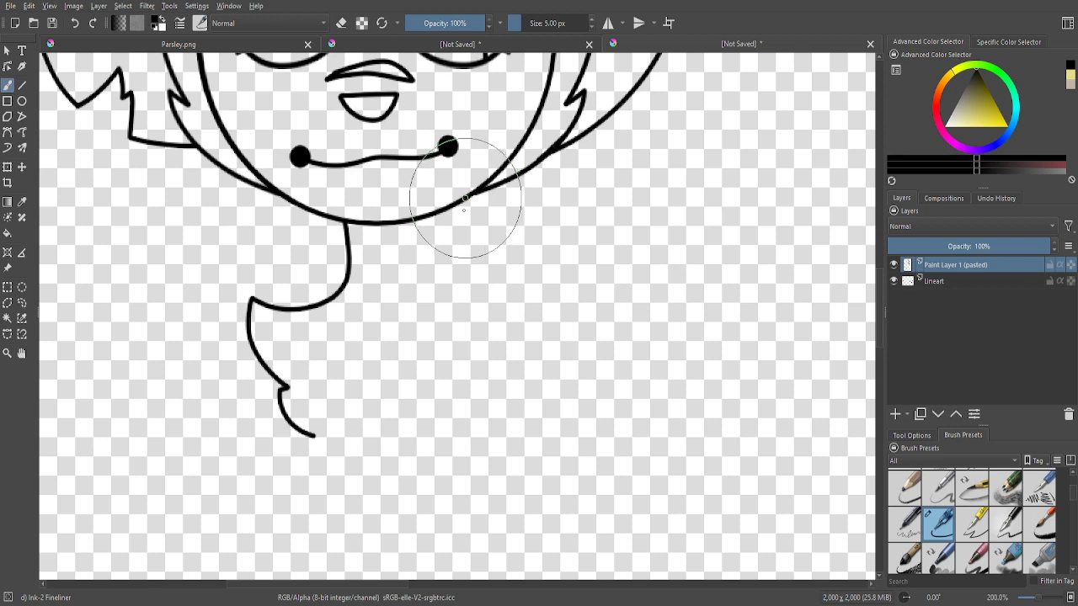
pyautogui.moveTo(465, 199)
pyautogui.mouseDown()
pyautogui.moveTo(469, 296)
pyautogui.moveTo(491, 377)
pyautogui.mouseUp()
pyautogui.scroll(-5, 530, 407)
pyautogui.scroll(2, 529, 448)
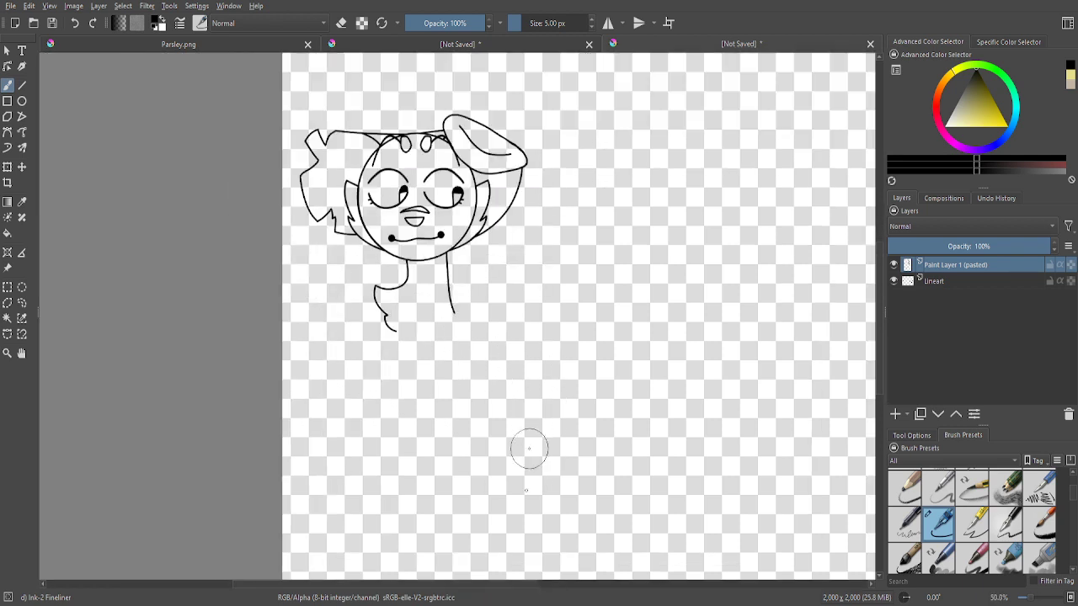
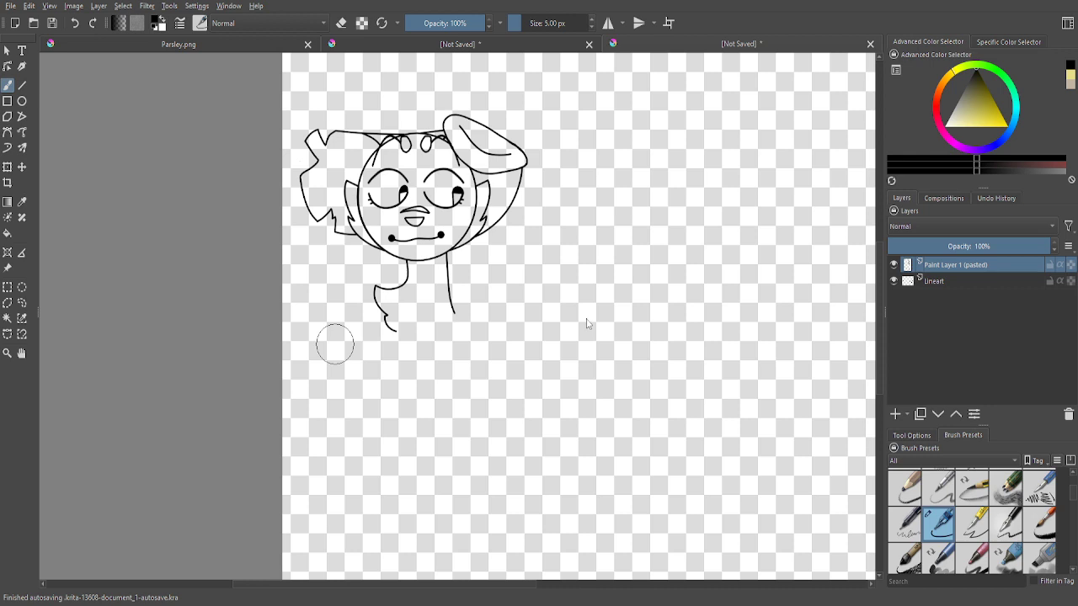
# - Draw a curved collar line across the base of the neck, joining its left and right sides
pyautogui.scroll(6, 438, 312)
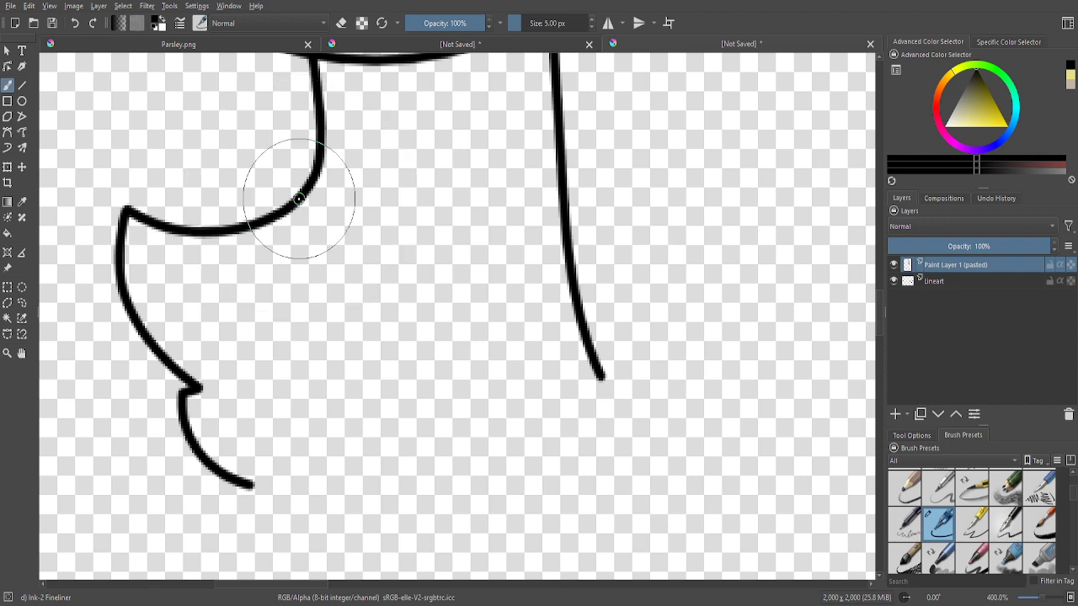
pyautogui.moveTo(298, 204)
pyautogui.mouseDown()
pyautogui.moveTo(298, 256)
pyautogui.moveTo(363, 284)
pyautogui.moveTo(467, 275)
pyautogui.moveTo(570, 229)
pyautogui.mouseUp()
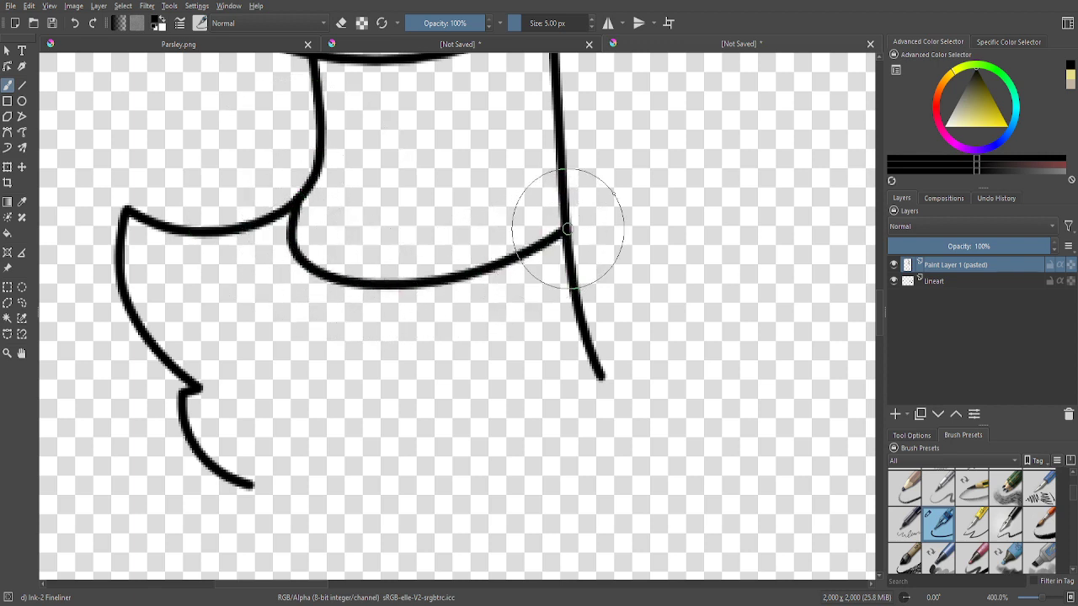
pyautogui.scroll(-6, 449, 320)
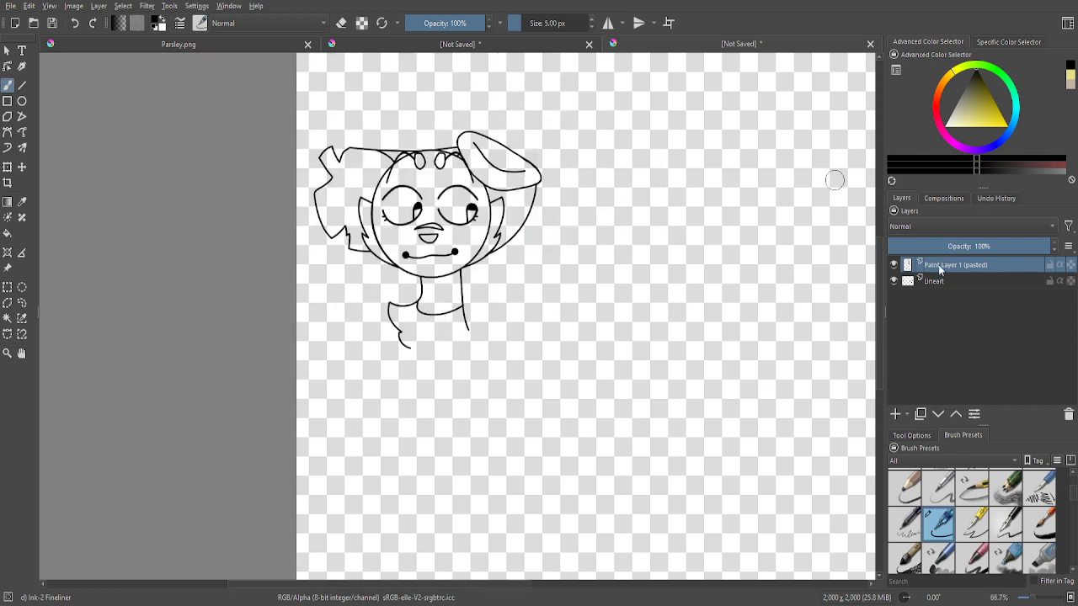
# - Merge the pasted paint layer down into the Lineart layer
pyautogui.click(893, 265)
pyautogui.click(894, 265)
pyautogui.click(894, 281)
pyautogui.hotkey('ctrl', 'shift', 'alt', 'e')
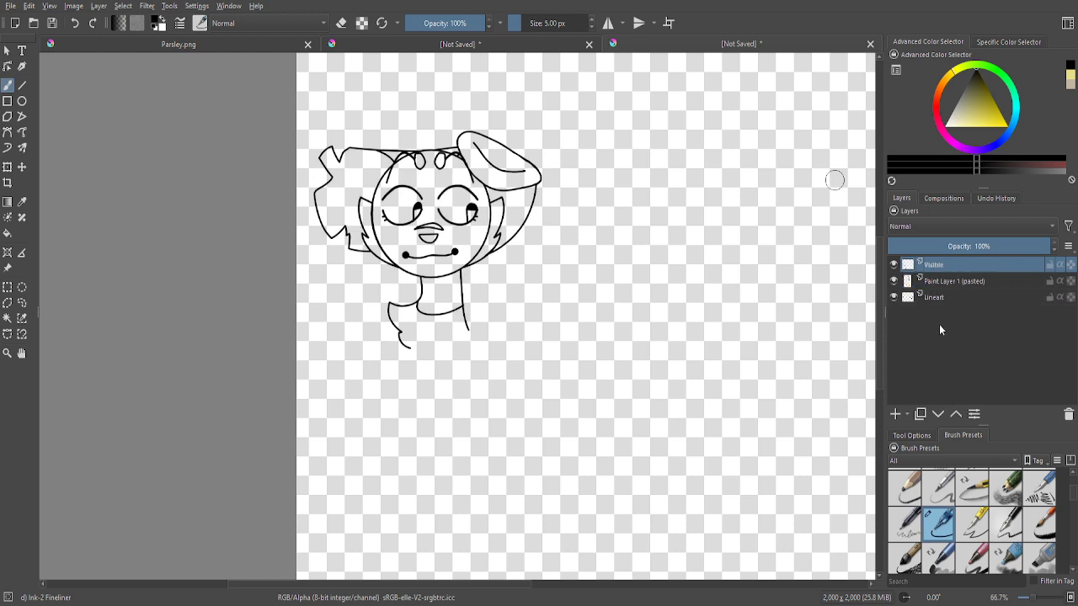
pyautogui.hotkey('ctrl', 'z')
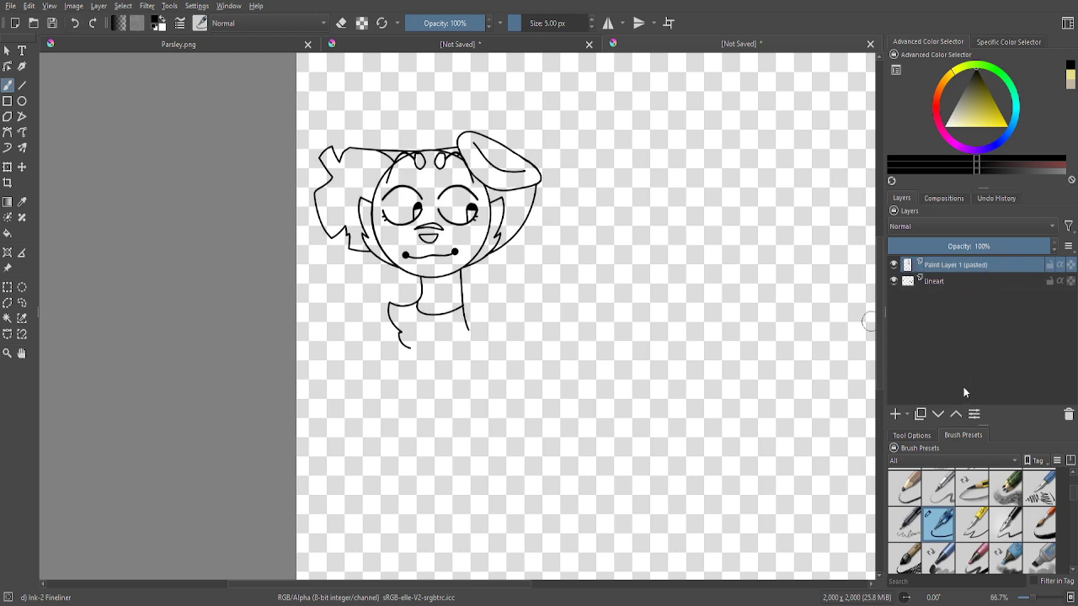
pyautogui.hotkey('ctrl', 'e')
pyautogui.scroll(2, 462, 193)
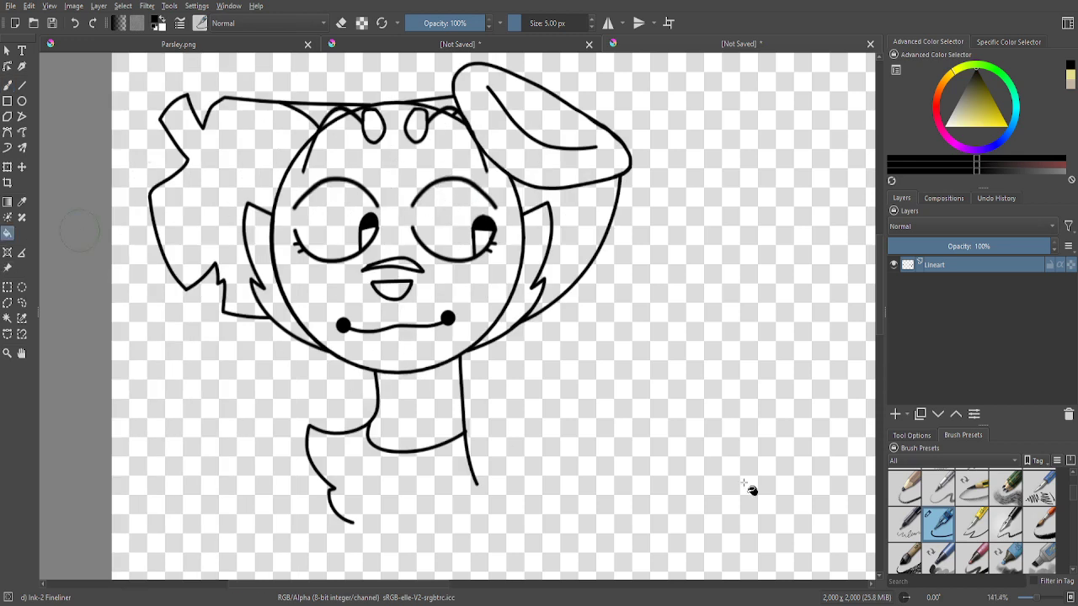
# - Add a new paint layer named Color beneath the Lineart layer
pyautogui.click(897, 415)
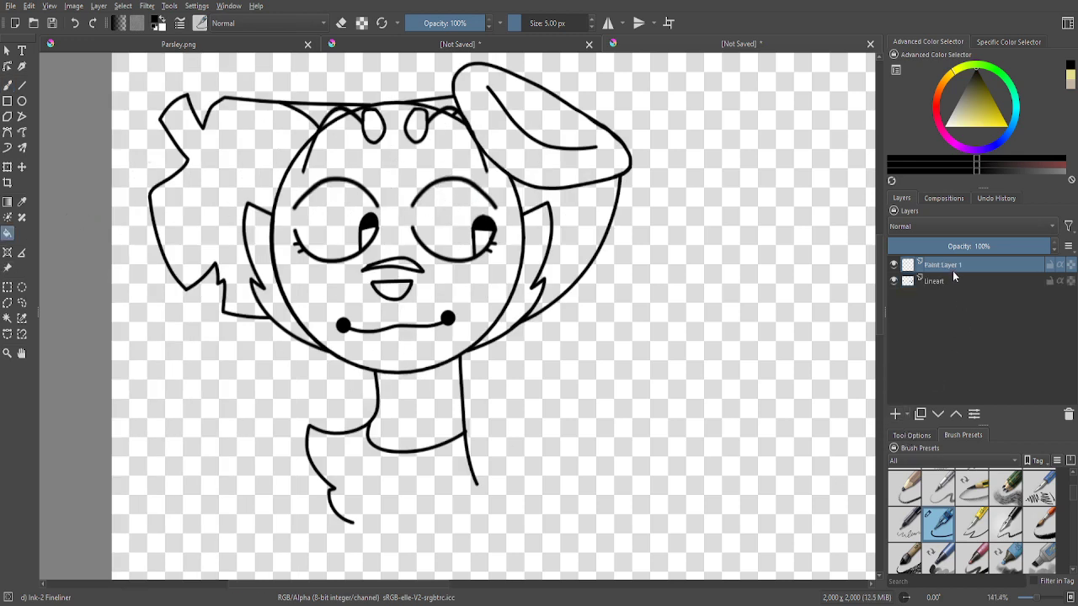
pyautogui.moveTo(955, 270); pyautogui.dragTo(955, 284)
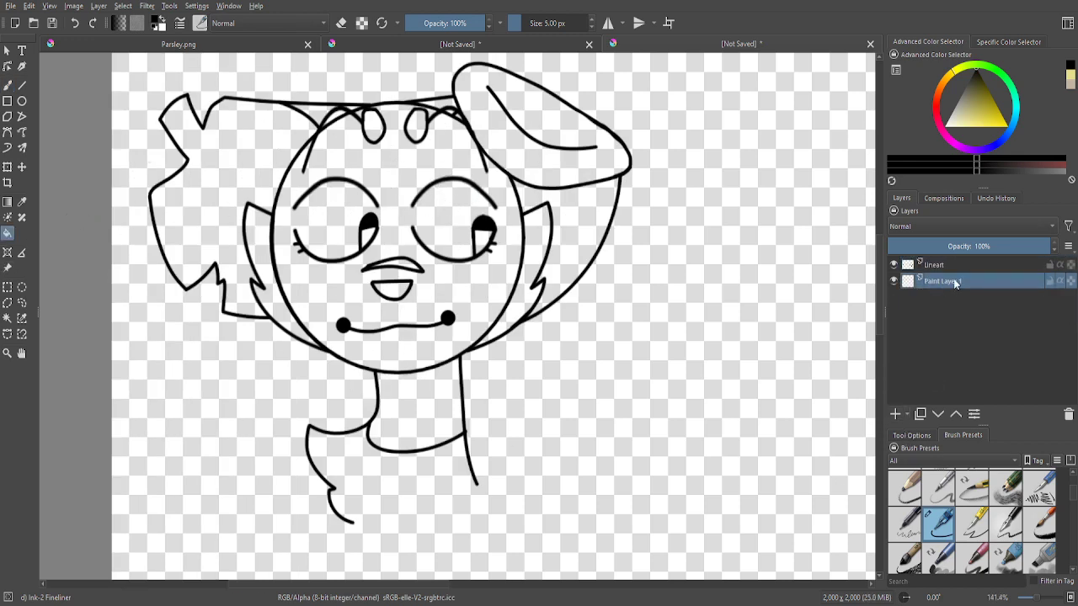
pyautogui.doubleClick(953, 282)
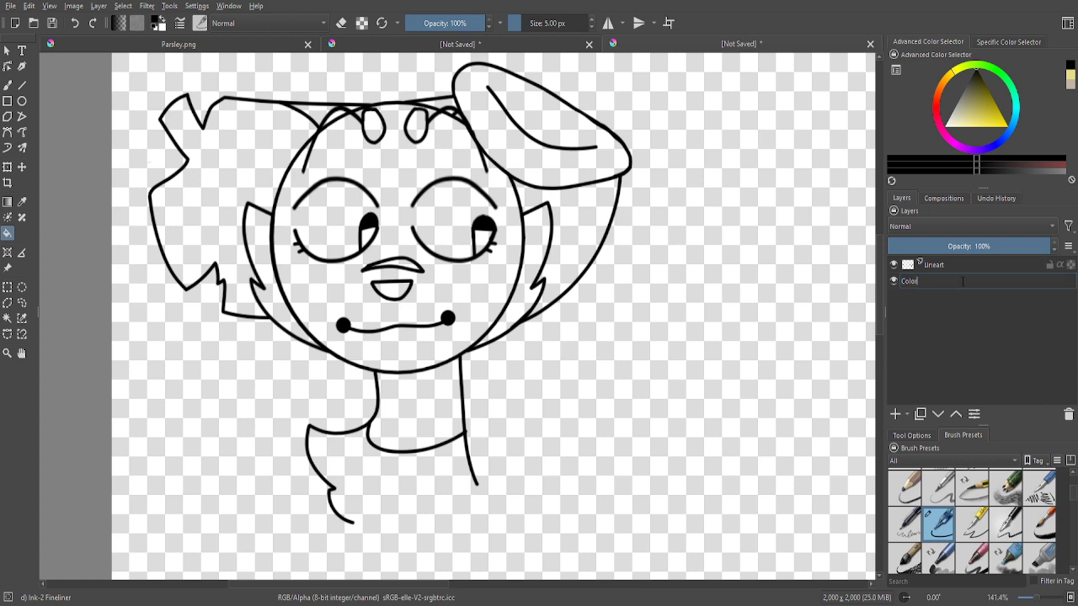
pyautogui.write('Color')
pyautogui.press('Return')
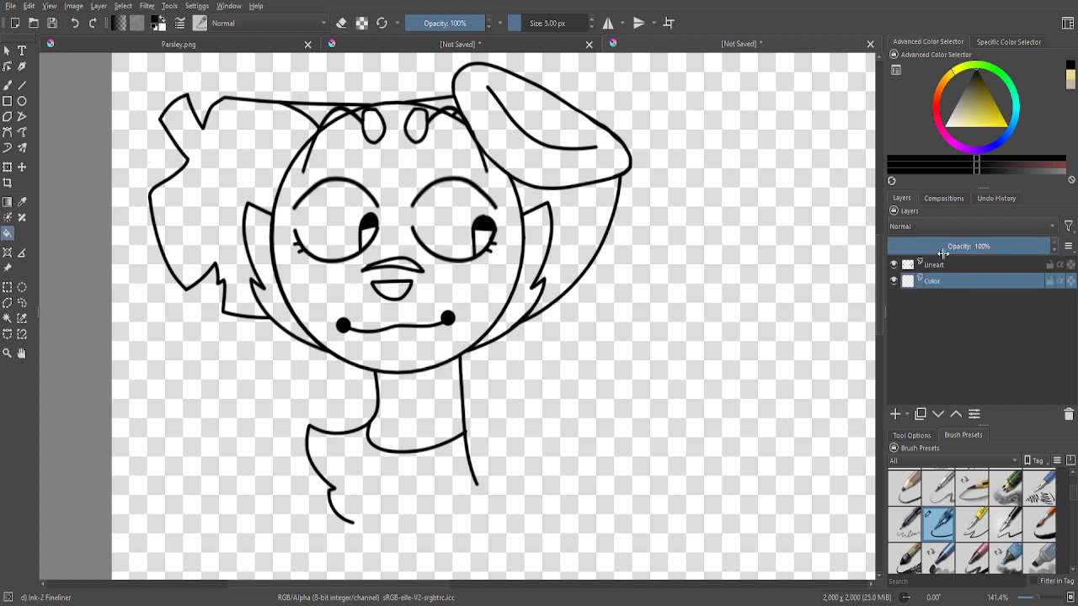
pyautogui.moveTo(974, 249); pyautogui.dragTo(1049, 252)
# - Fill the enclosed neck area above the collar line with black on the Lineart layer
pyautogui.click(1007, 265)
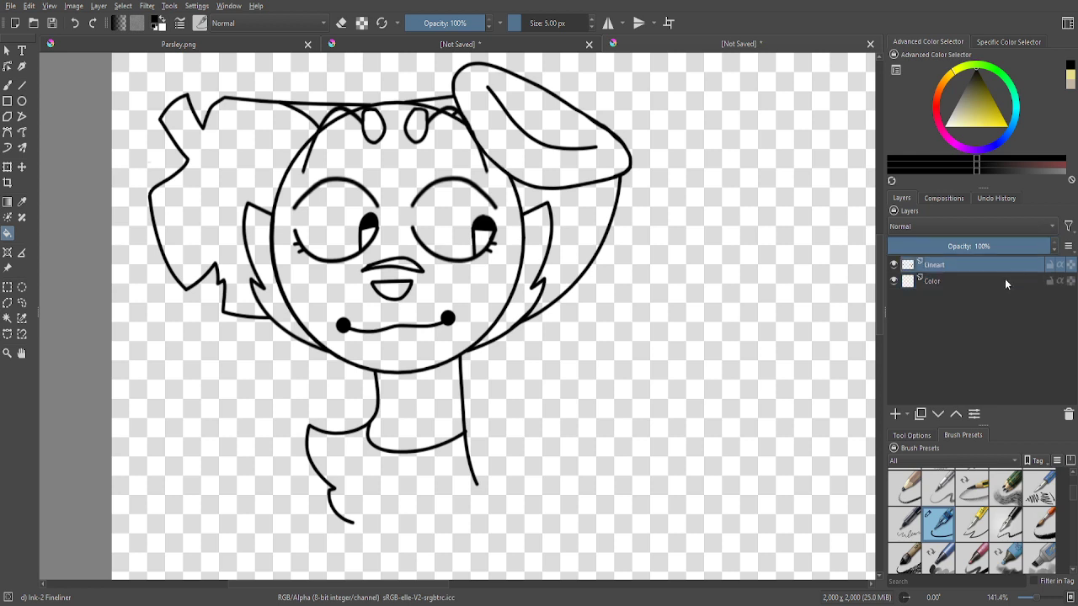
pyautogui.click(921, 434)
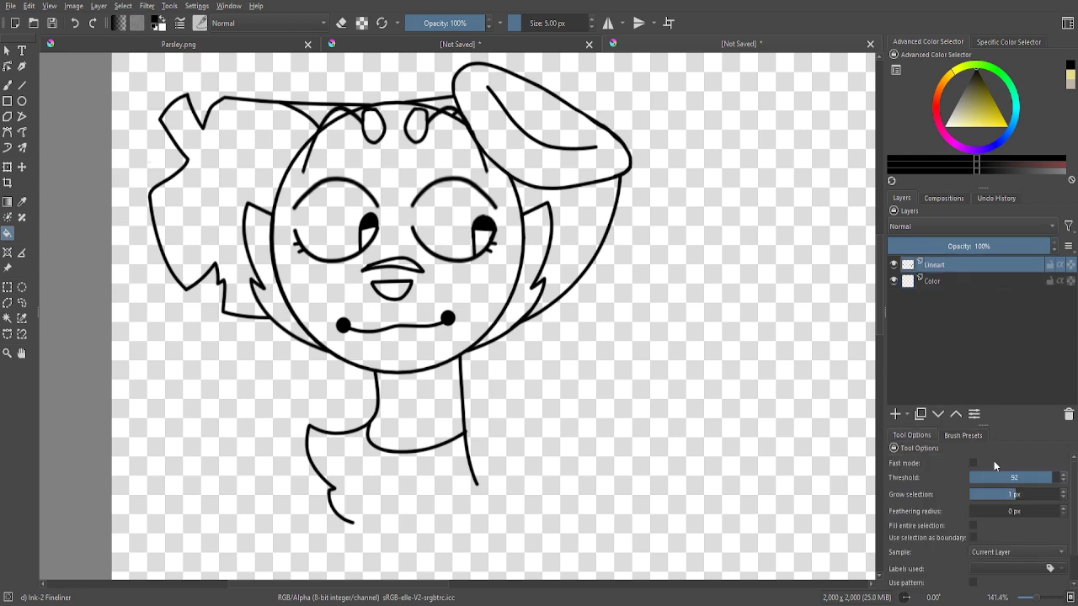
pyautogui.click(446, 389)
pyautogui.scroll(1, 463, 446)
pyautogui.scroll(-2, 344, 268)
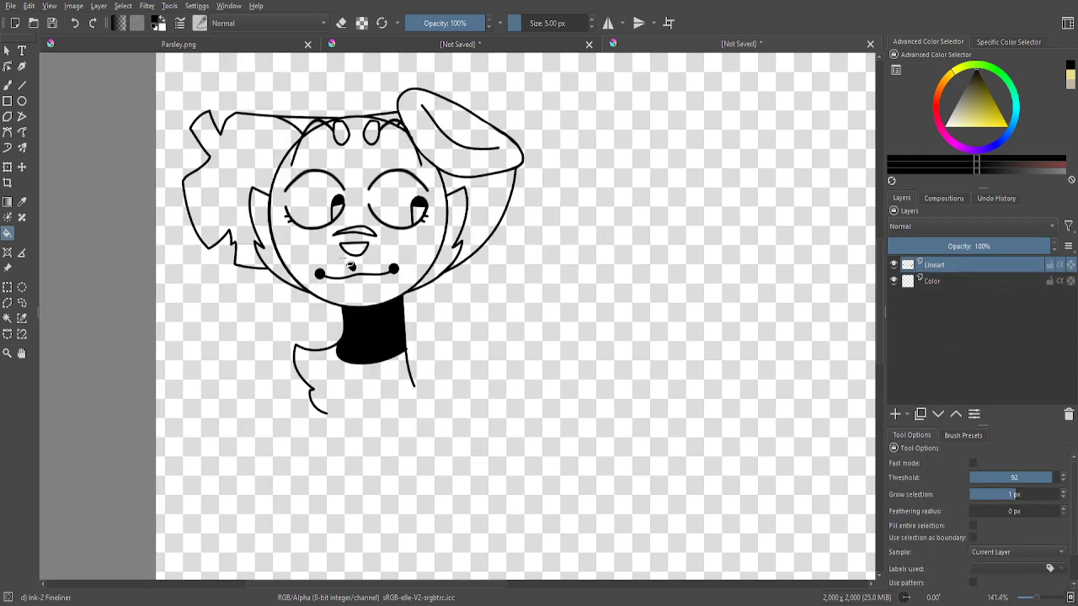
# - Try a narrow, pointed shoulder and upper front leg outline below the neck with the brush, and undo it
pyautogui.click(7, 86)
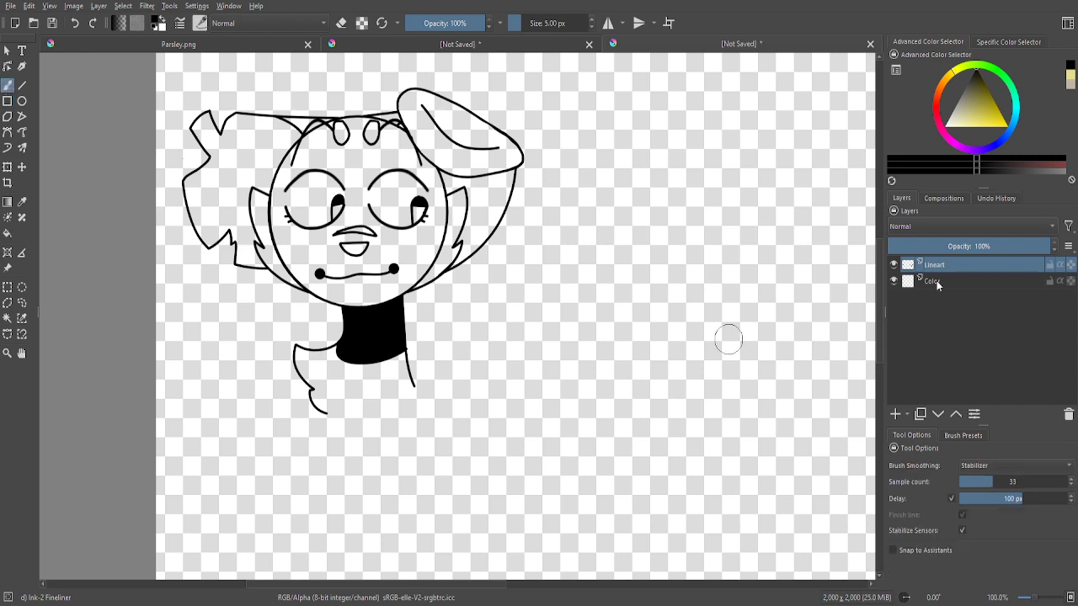
pyautogui.scroll(2, 416, 416)
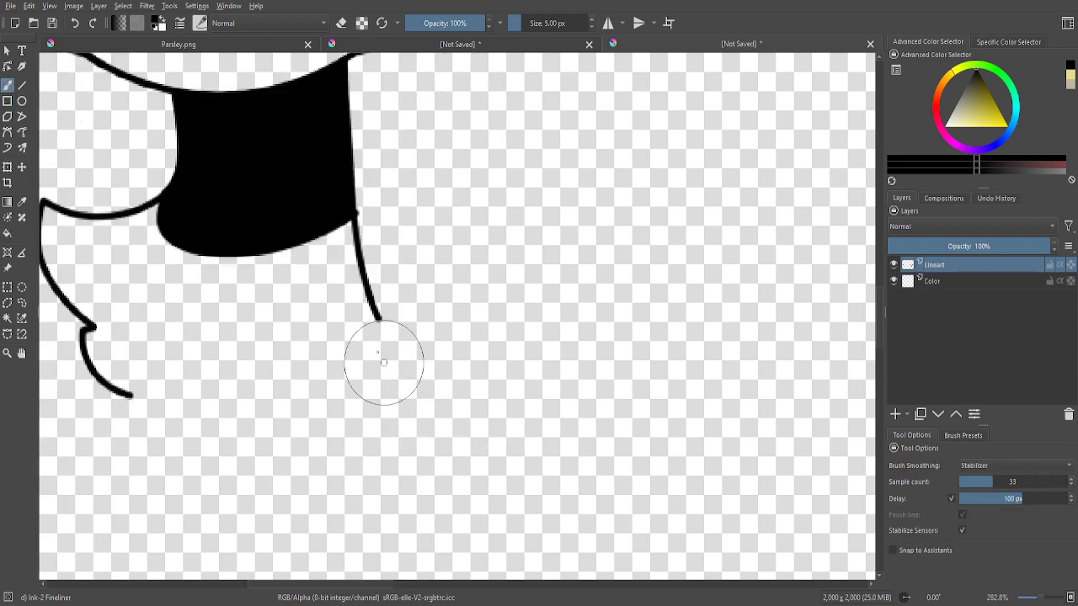
pyautogui.scroll(-1, 383, 361)
pyautogui.scroll(1, 380, 366)
pyautogui.moveTo(308, 481)
pyautogui.mouseDown()
pyautogui.moveTo(325, 343)
pyautogui.moveTo(354, 263)
pyautogui.moveTo(401, 210)
pyautogui.moveTo(418, 288)
pyautogui.moveTo(364, 495)
pyautogui.mouseUp()
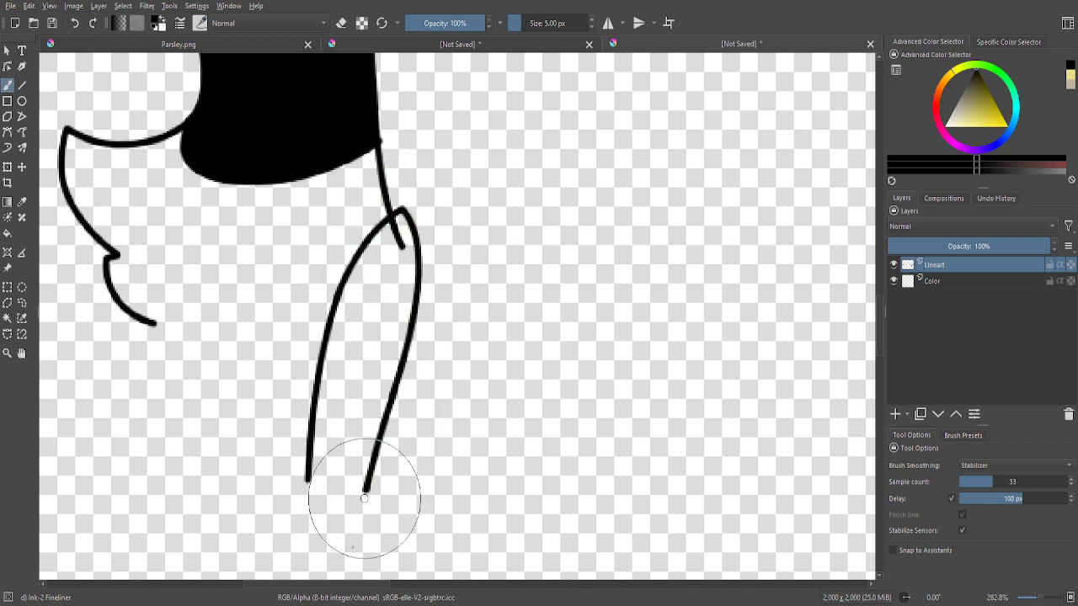
pyautogui.scroll(-1, 365, 495)
pyautogui.scroll(1, 364, 225)
pyautogui.hotkey('ctrl', 'z')
pyautogui.hotkey('ctrl', 'z')
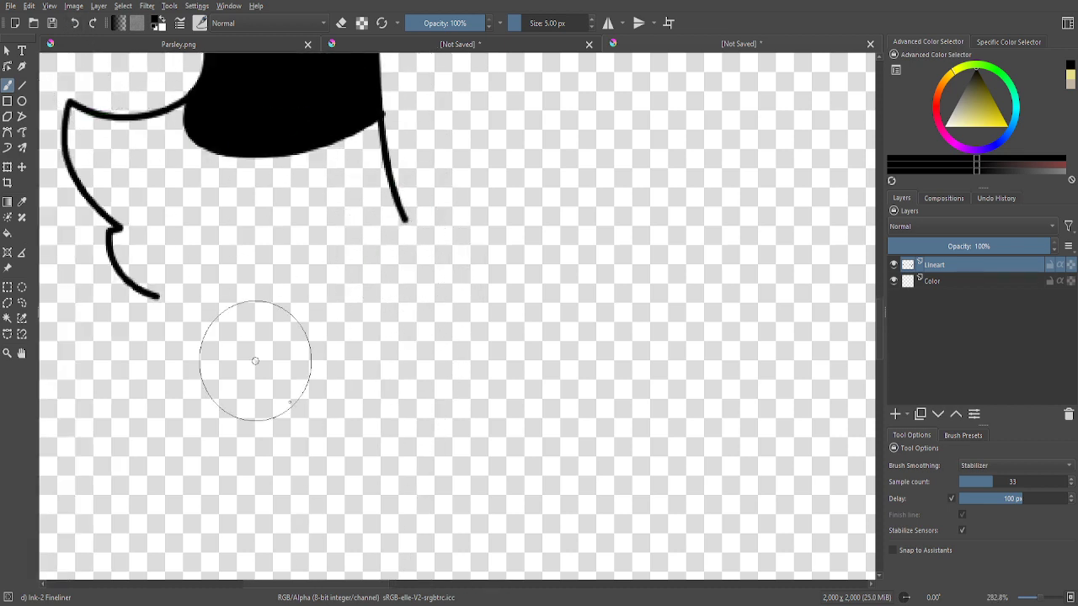
# - Draw a wide, rounded shoulder outline with both sides of the upper front leg below the right neck line
pyautogui.moveTo(294, 444)
pyautogui.mouseDown()
pyautogui.moveTo(402, 193)
pyautogui.moveTo(469, 318)
pyautogui.moveTo(447, 349)
pyautogui.mouseUp()
pyautogui.scroll(-3, 456, 259)
pyautogui.scroll(6, 456, 260)
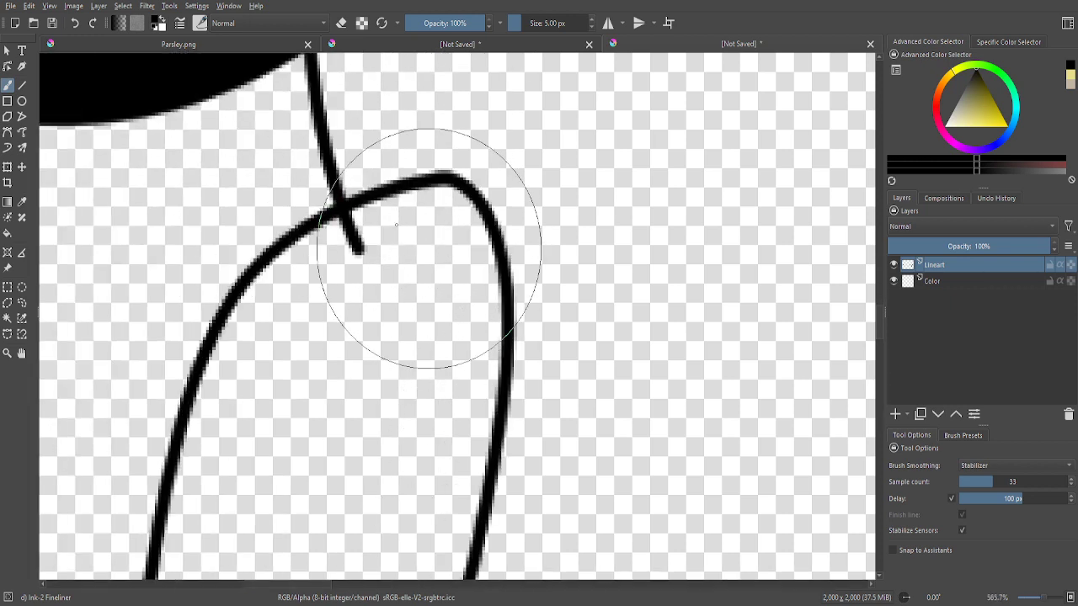
# - Erase the end of the right neck line that sticks into the shoulder outline
pyautogui.click(344, 26)
pyautogui.scroll(3, 306, 243)
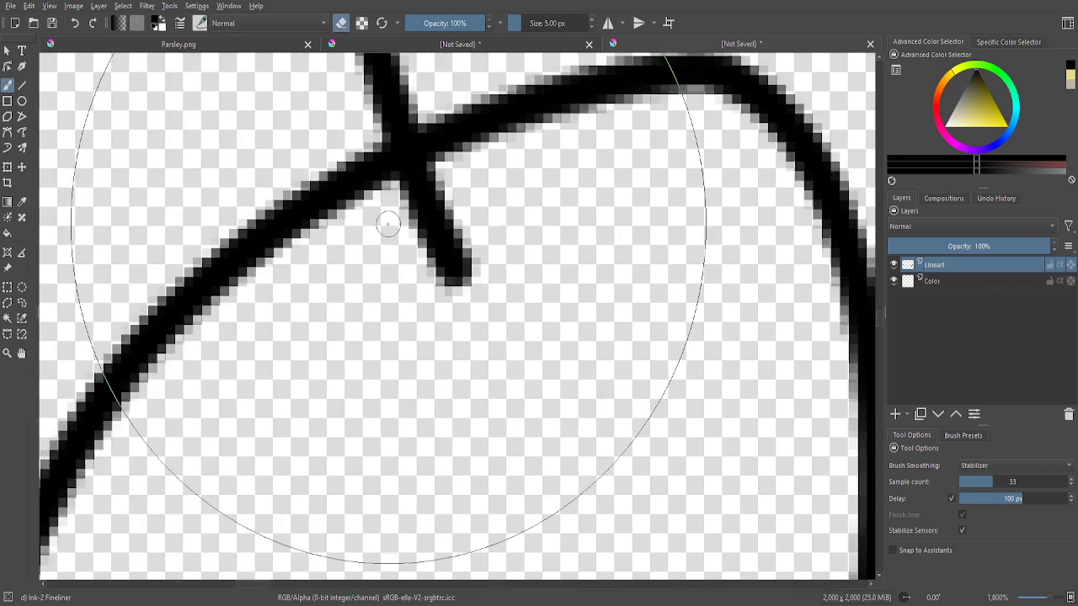
pyautogui.moveTo(385, 216)
pyautogui.mouseDown()
pyautogui.moveTo(604, 176)
pyautogui.moveTo(438, 230)
pyautogui.moveTo(464, 317)
pyautogui.moveTo(448, 227)
pyautogui.moveTo(421, 228)
pyautogui.mouseUp()
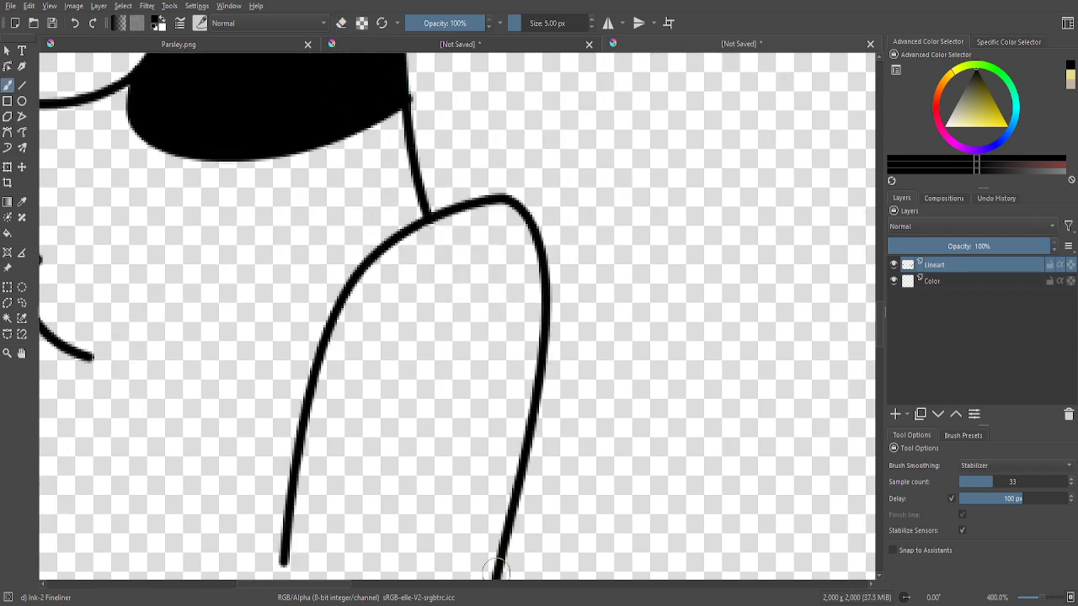
pyautogui.click(636, 515)
pyautogui.click(82, 20)
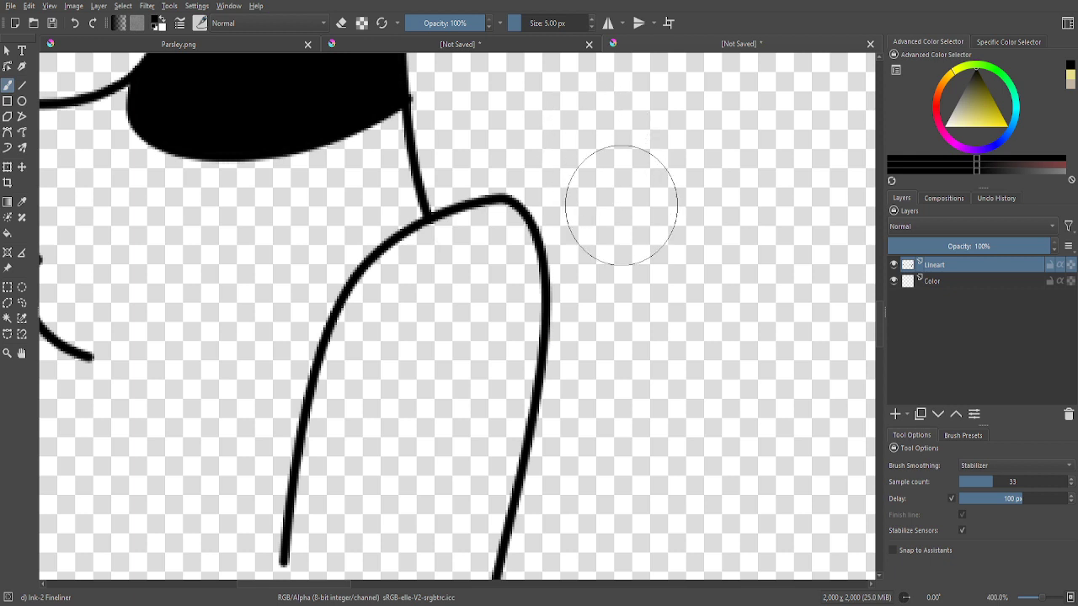
# - Extend the left side of the front leg with a long, nearly straight line downward
pyautogui.scroll(-4, 584, 172)
pyautogui.scroll(3, 547, 278)
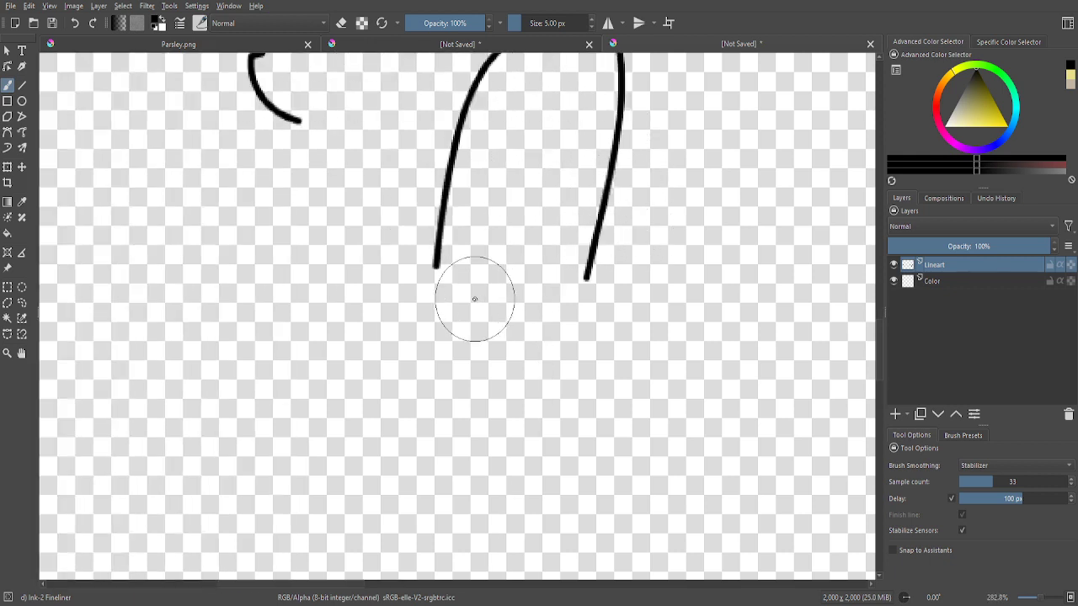
pyautogui.click(962, 435)
pyautogui.scroll(-2, 570, 260)
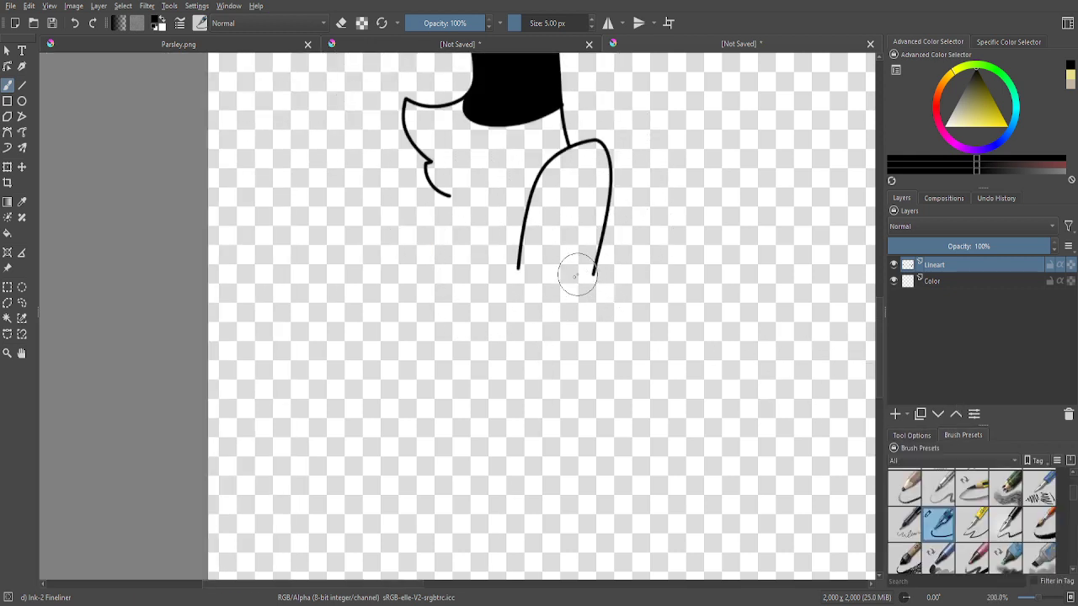
pyautogui.scroll(2, 511, 258)
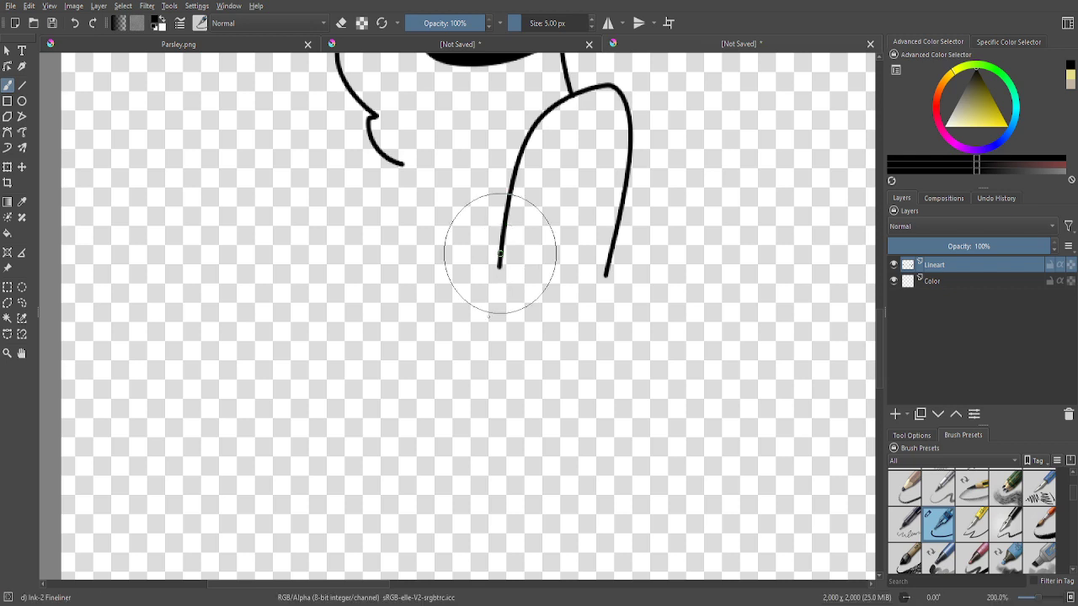
pyautogui.moveTo(500, 261); pyautogui.dragTo(483, 522)
pyautogui.scroll(-2, 483, 522)
pyautogui.scroll(3, 493, 396)
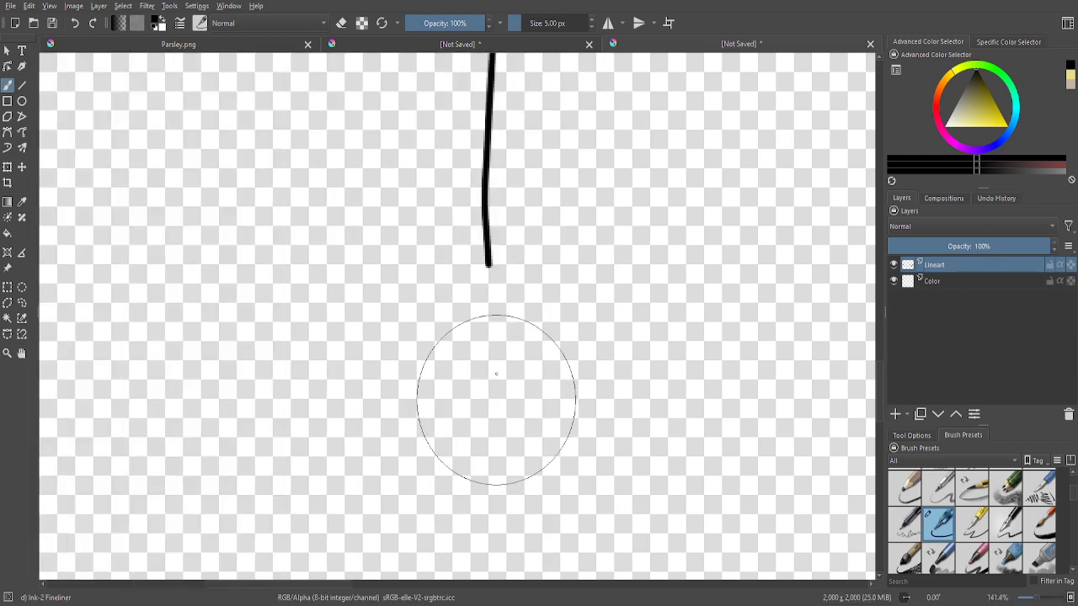
# - Try to continue the left leg line with a curve sweeping down to the left, and undo it
pyautogui.moveTo(489, 260)
pyautogui.mouseDown()
pyautogui.moveTo(445, 408)
pyautogui.moveTo(363, 539)
pyautogui.mouseUp()
pyautogui.scroll(-3, 505, 320)
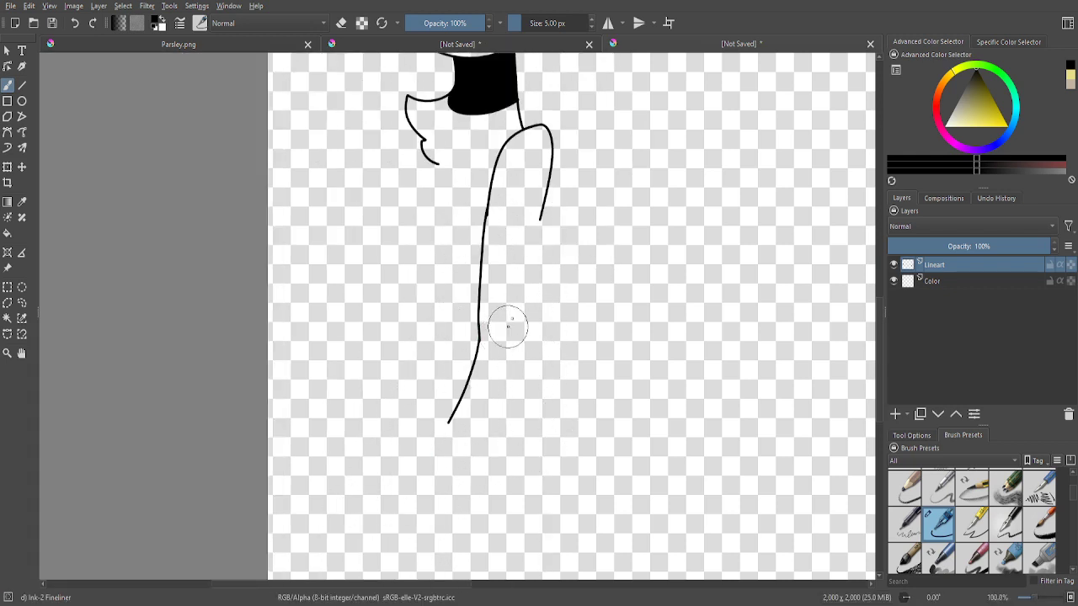
pyautogui.scroll(2, 532, 237)
pyautogui.scroll(-1, 532, 236)
pyautogui.scroll(1, 500, 385)
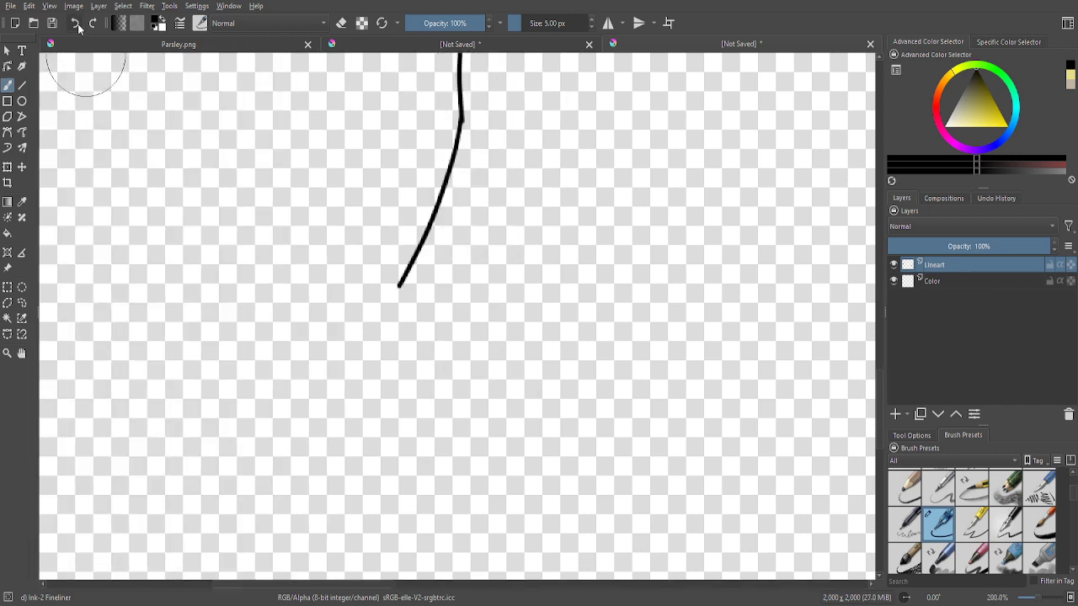
pyautogui.click(75, 24)
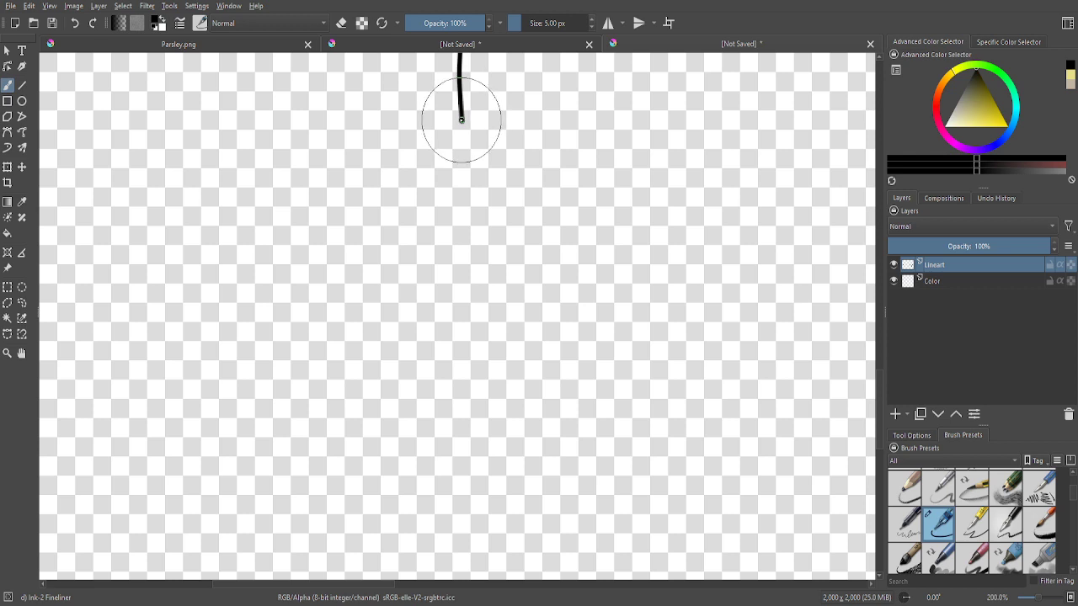
# - Continue the left side of the front leg with a gentle curve down toward the ankle
pyautogui.moveTo(462, 120); pyautogui.dragTo(411, 373)
pyautogui.scroll(-4, 481, 351)
pyautogui.scroll(2, 540, 180)
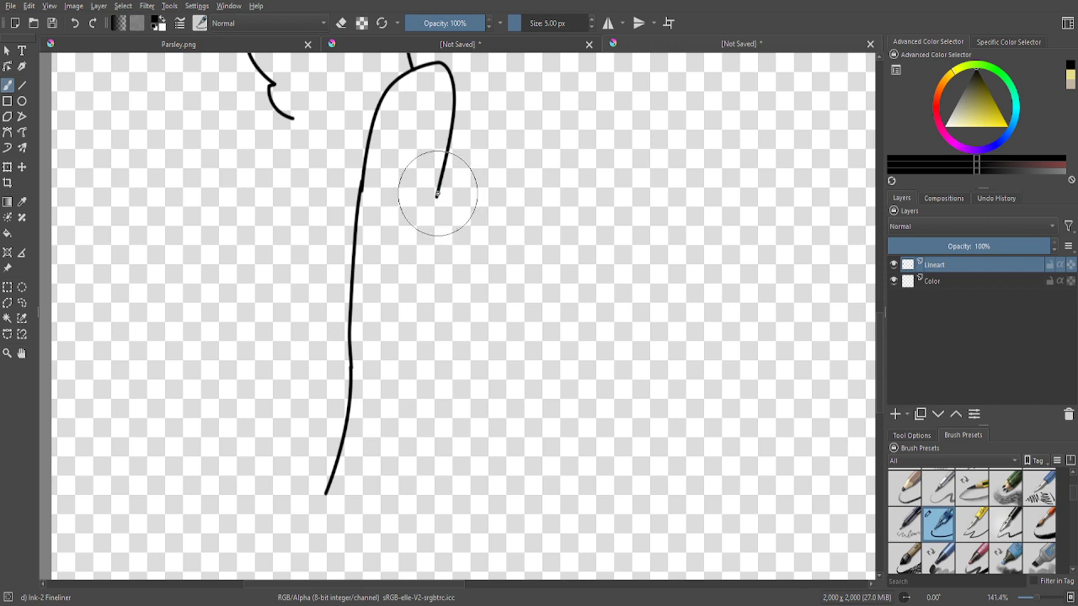
# - Draw the right side of the front leg down from the shoulder outline, curving inward at the ankle
pyautogui.moveTo(436, 194); pyautogui.dragTo(414, 511)
pyautogui.scroll(-2, 413, 511)
pyautogui.scroll(4, 373, 505)
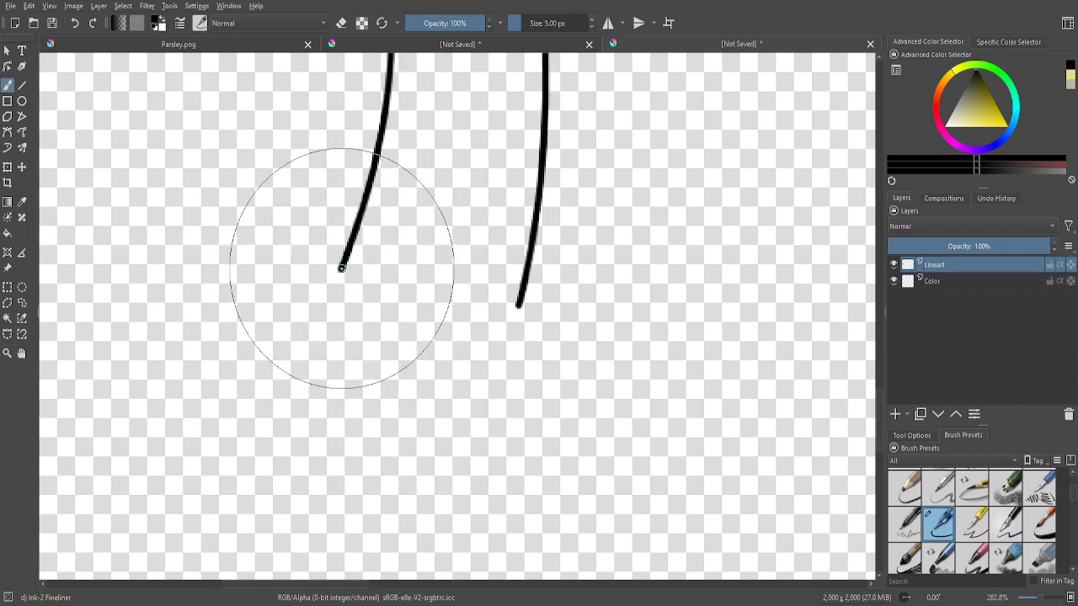
# - Draw a rounded paw joining both leg lines and add two curved toe lines at its left edge
pyautogui.moveTo(341, 269)
pyautogui.mouseDown()
pyautogui.moveTo(284, 286)
pyautogui.moveTo(258, 345)
pyautogui.moveTo(259, 383)
pyautogui.moveTo(280, 411)
pyautogui.moveTo(323, 428)
pyautogui.moveTo(425, 413)
pyautogui.moveTo(480, 373)
pyautogui.moveTo(518, 305)
pyautogui.mouseUp()
pyautogui.scroll(3, 259, 424)
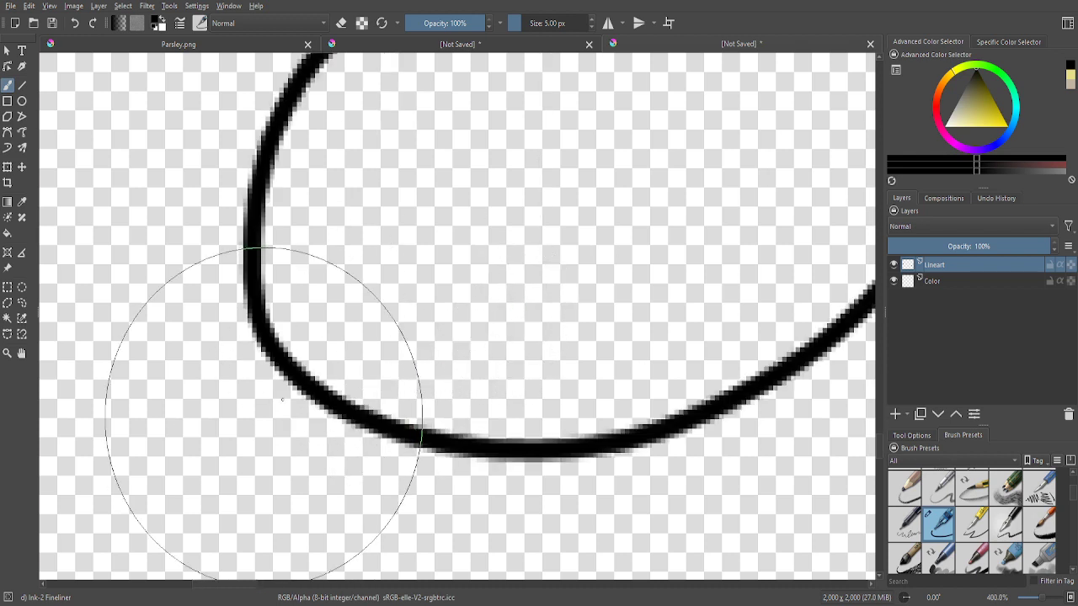
pyautogui.moveTo(314, 371); pyautogui.dragTo(357, 145)
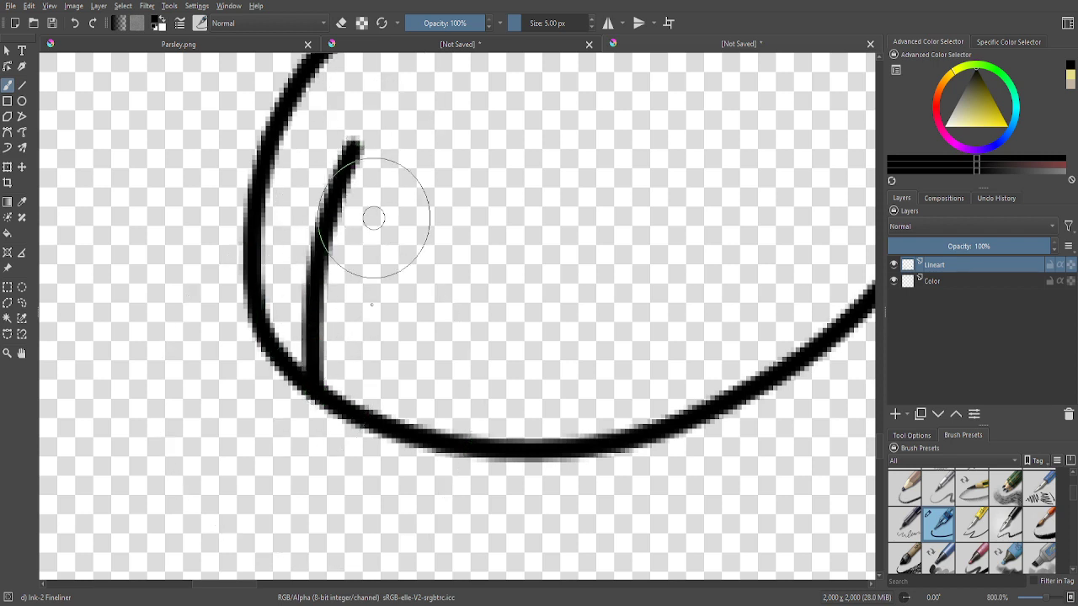
pyautogui.moveTo(383, 427)
pyautogui.mouseDown()
pyautogui.moveTo(379, 310)
pyautogui.moveTo(408, 148)
pyautogui.mouseUp()
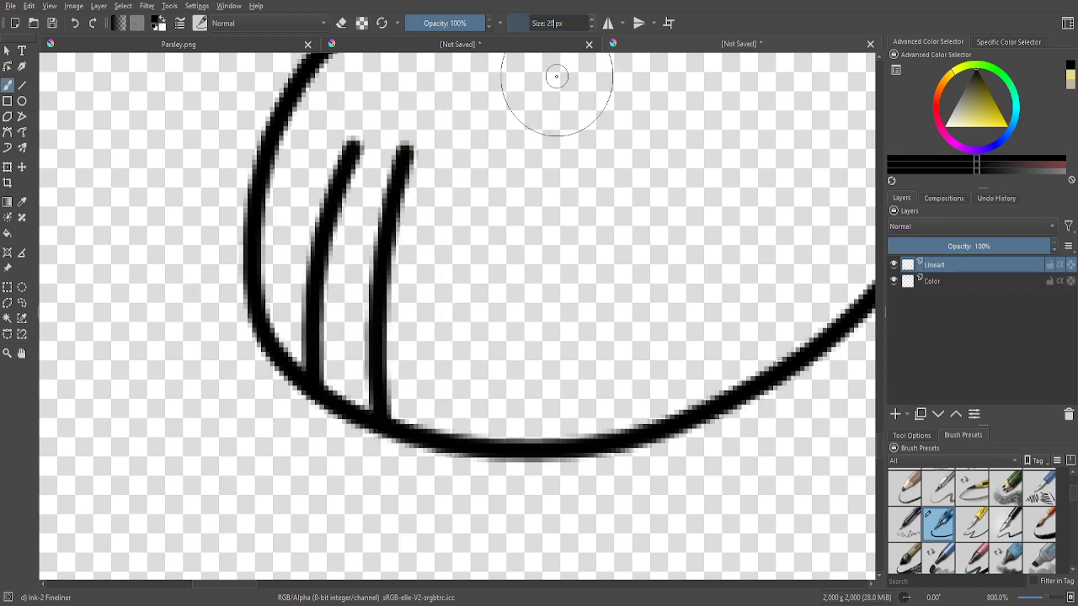
# - Set the brush size to 20 px and stamp a black dot at the top of each toe line
pyautogui.click(428, 137)
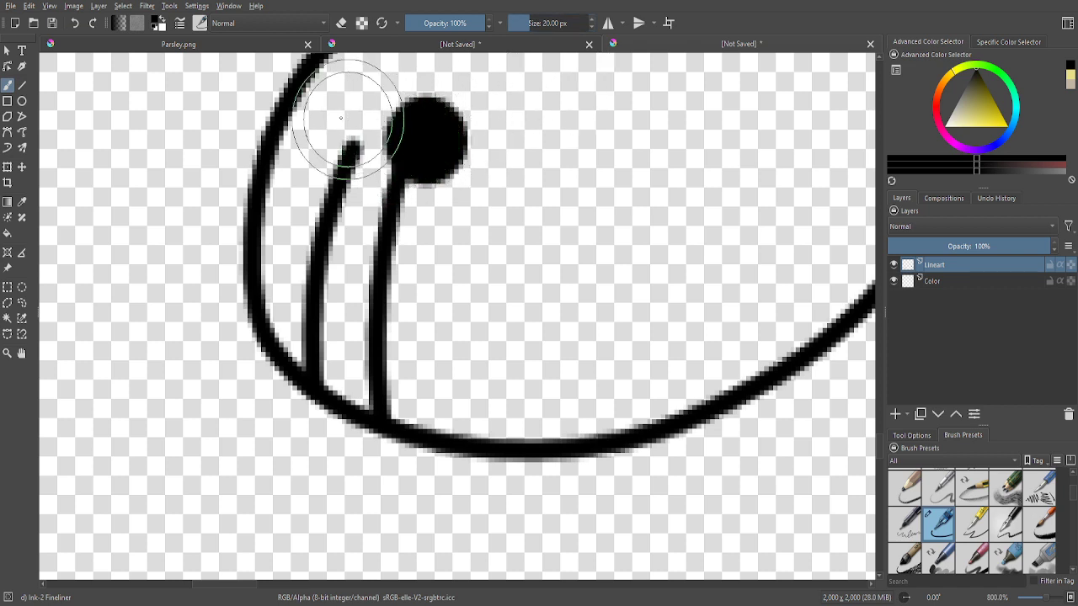
pyautogui.click(347, 119)
pyautogui.scroll(-4, 467, 367)
pyautogui.scroll(-3, 490, 327)
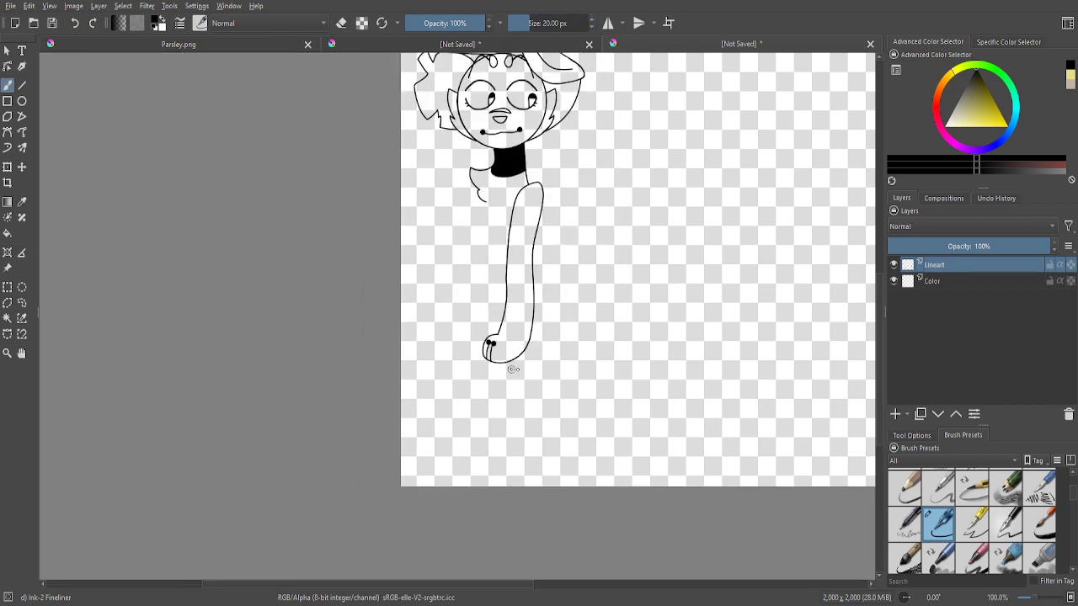
# - Undo both black toe dots and the second toe line on the paw
pyautogui.scroll(7, 494, 366)
pyautogui.click(75, 22)
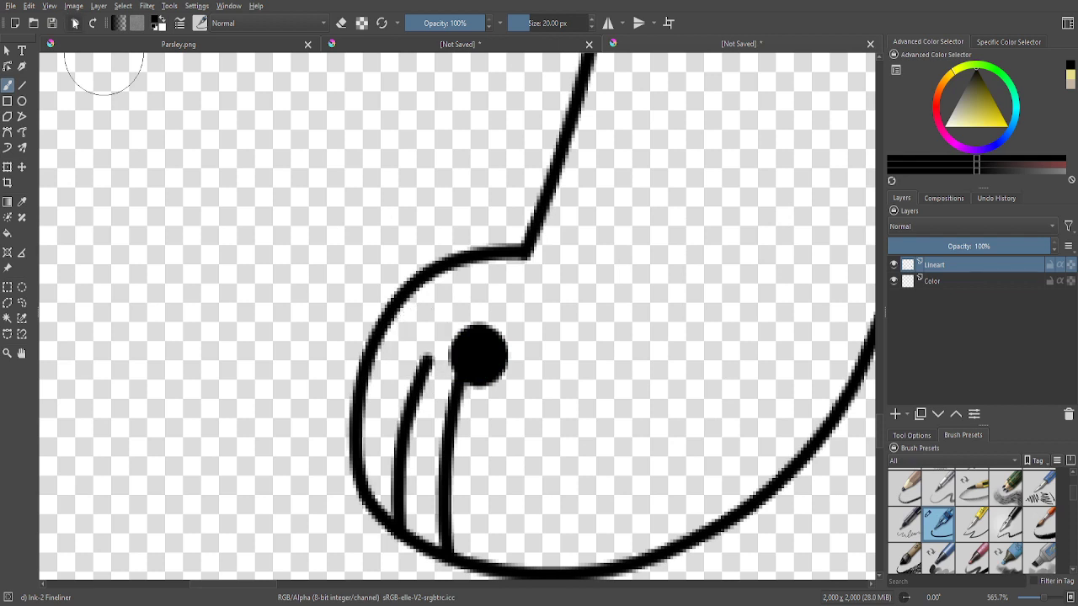
pyautogui.click(75, 23)
pyautogui.click(74, 24)
# - Stamp a black dot at the top of the remaining toe line with the brush size at 20 px
pyautogui.doubleClick(562, 18)
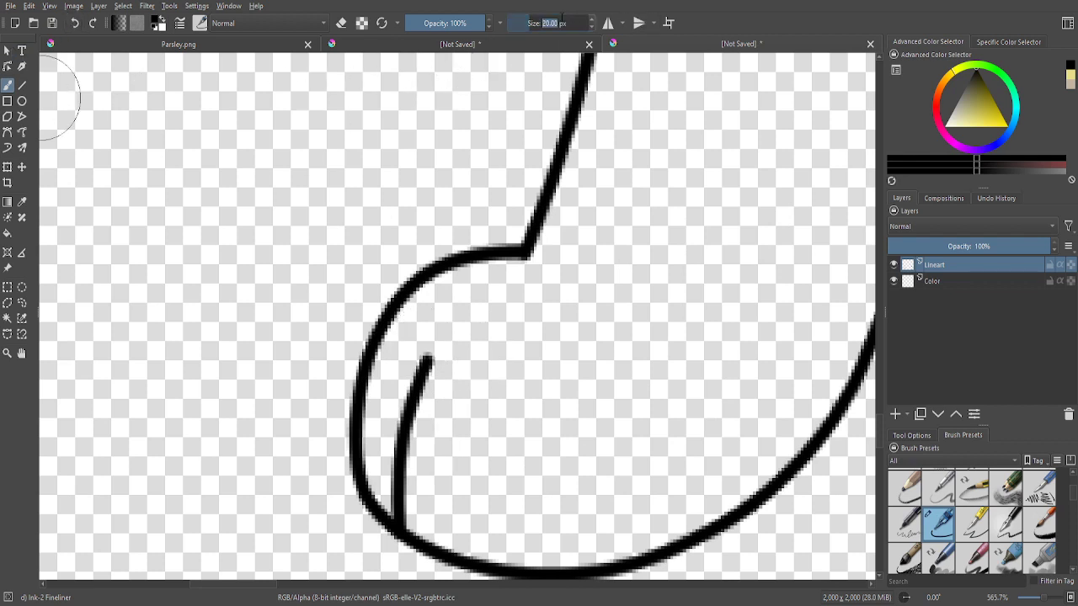
pyautogui.press('BackSpace')
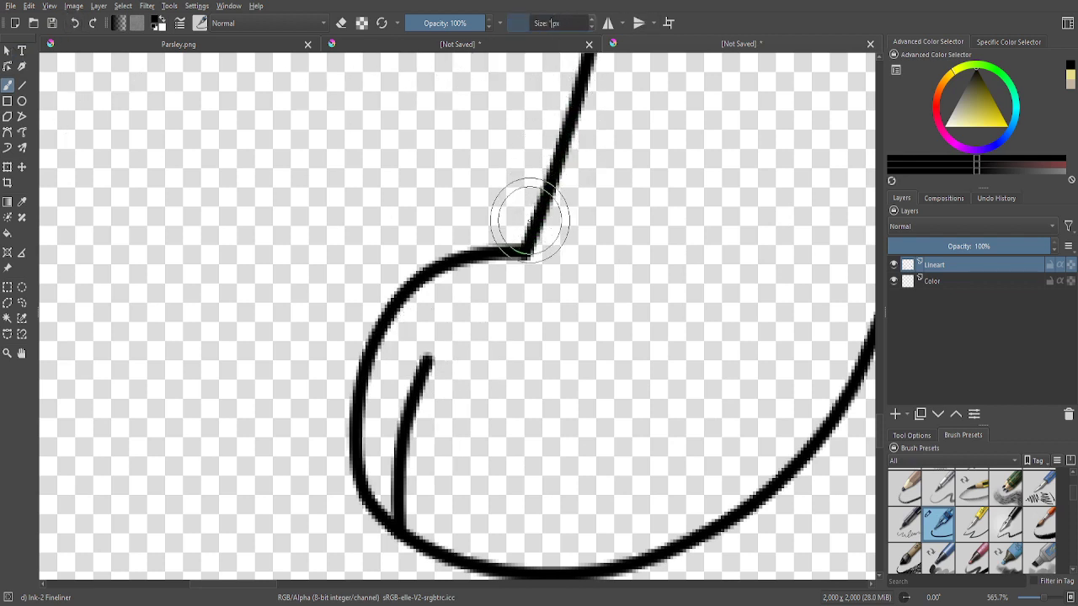
pyautogui.press('Return')
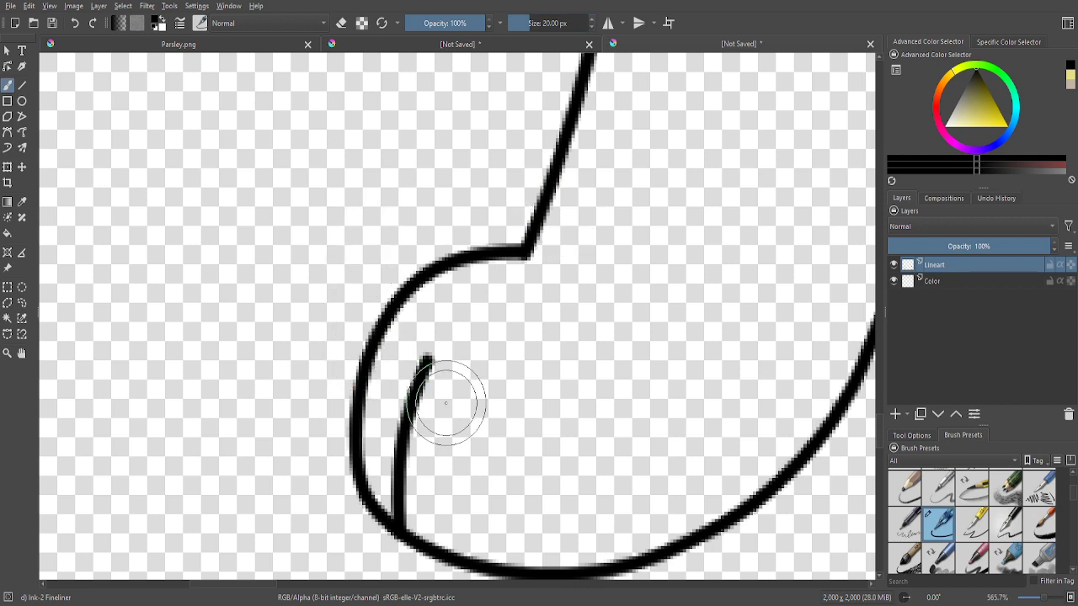
pyautogui.click(430, 359)
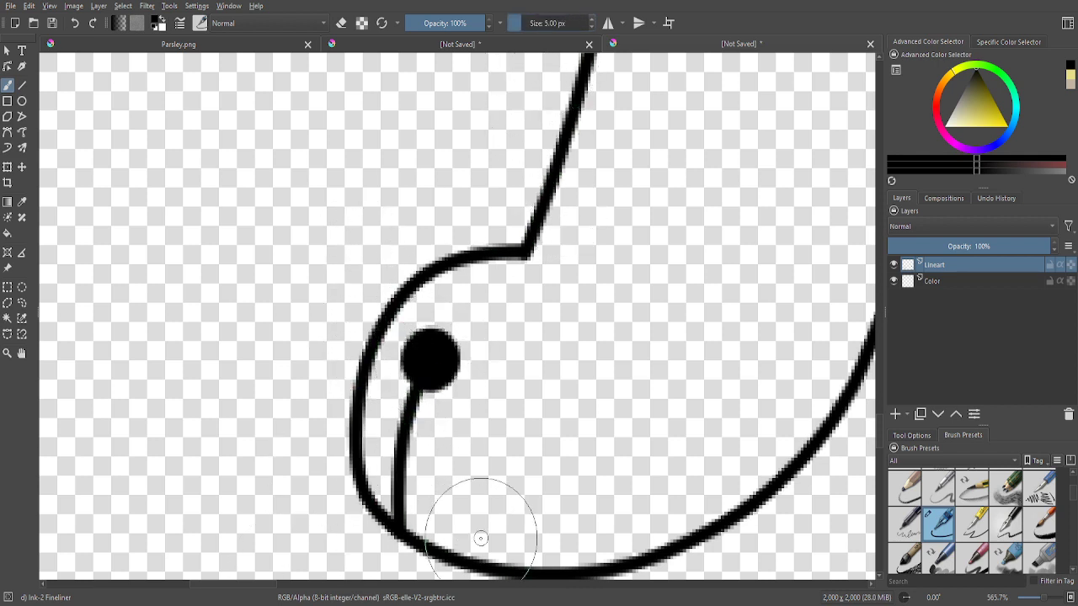
# - Redraw the second toe line farther from the first with a 5 px brush, and stamp a 20 px black dot at its top
pyautogui.moveTo(463, 558); pyautogui.dragTo(506, 391)
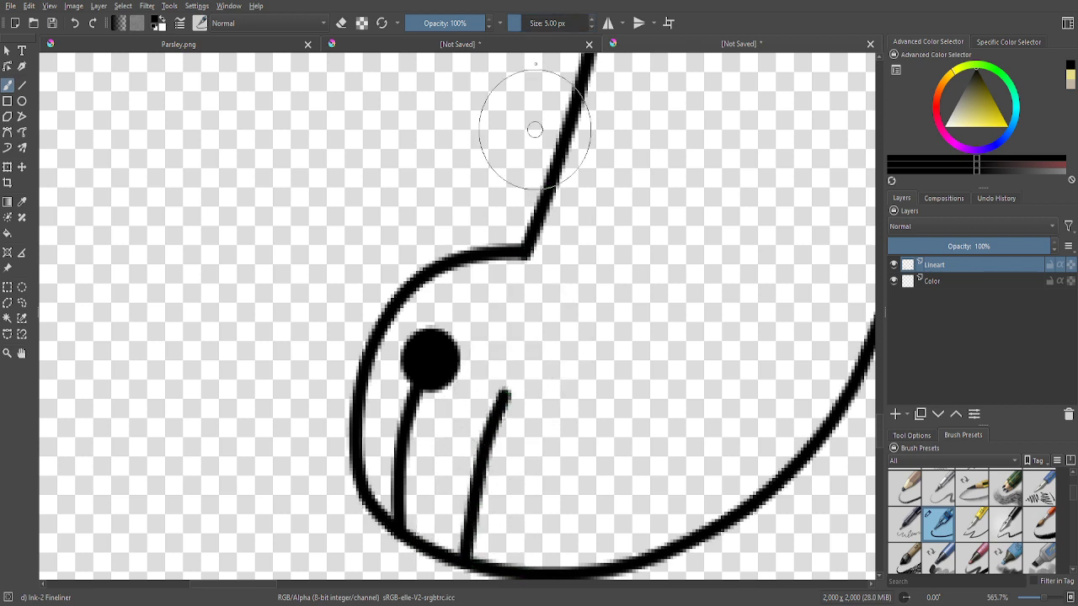
pyautogui.click(522, 29)
pyautogui.write('2')
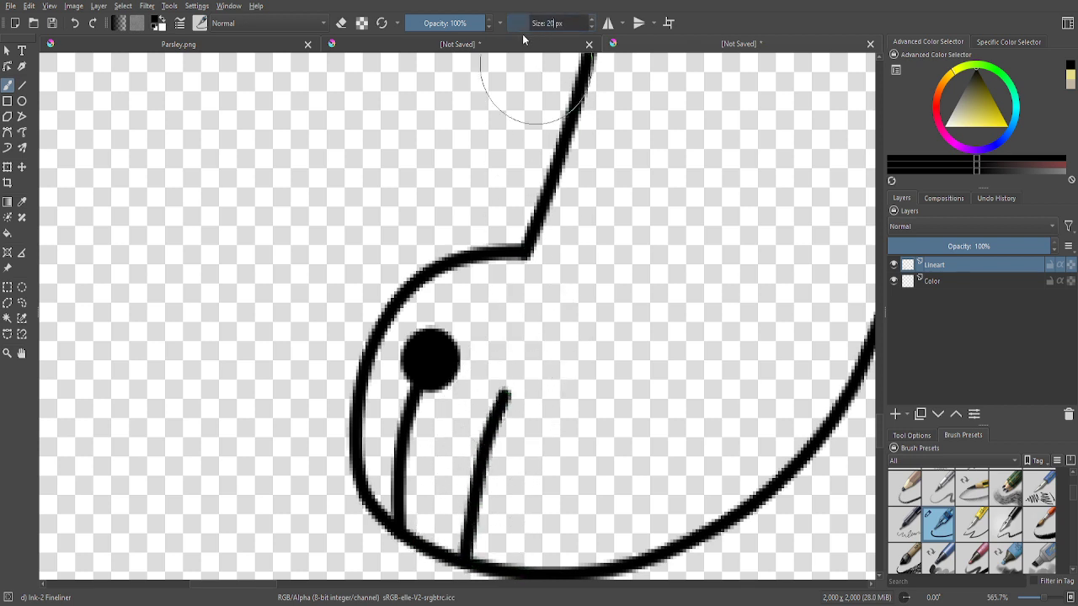
pyautogui.write('0')
pyautogui.press('Return')
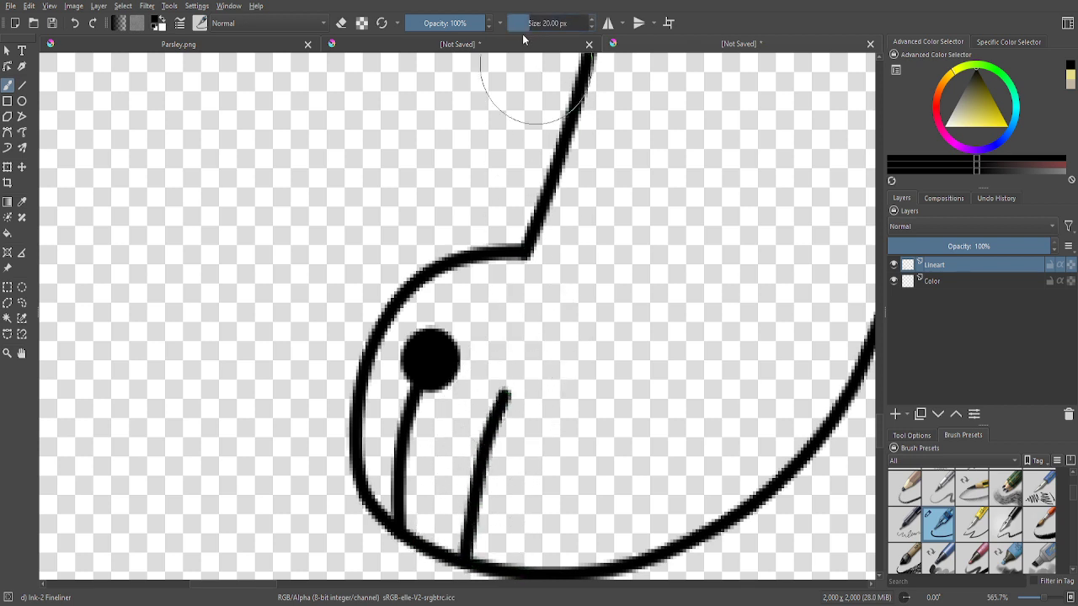
pyautogui.click(503, 377)
# - Set the brush size to 5 px
pyautogui.scroll(-10, 505, 371)
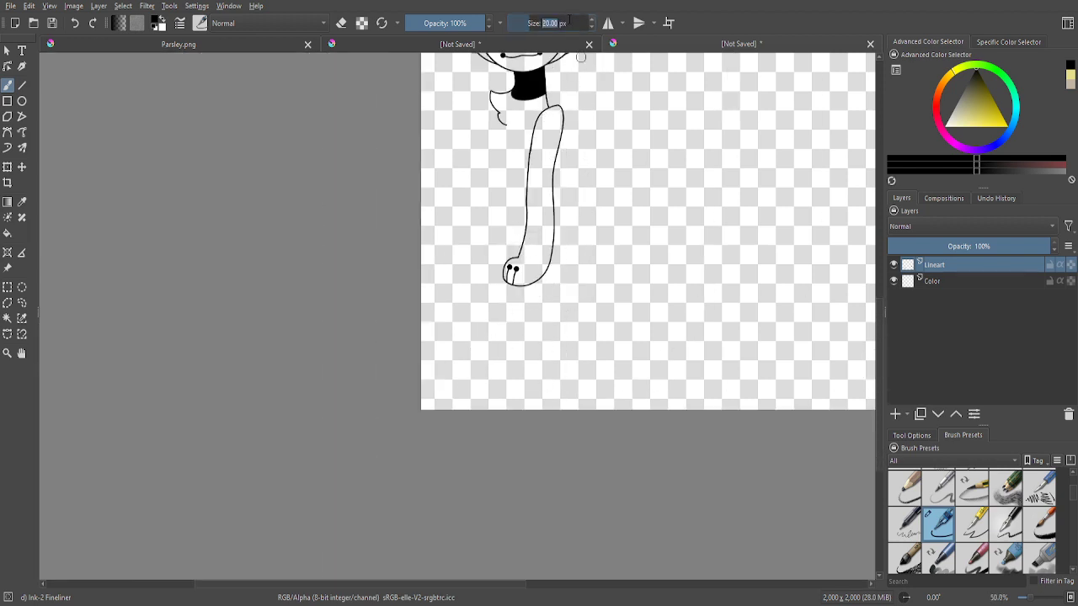
pyautogui.write('5')
pyautogui.press('Return')
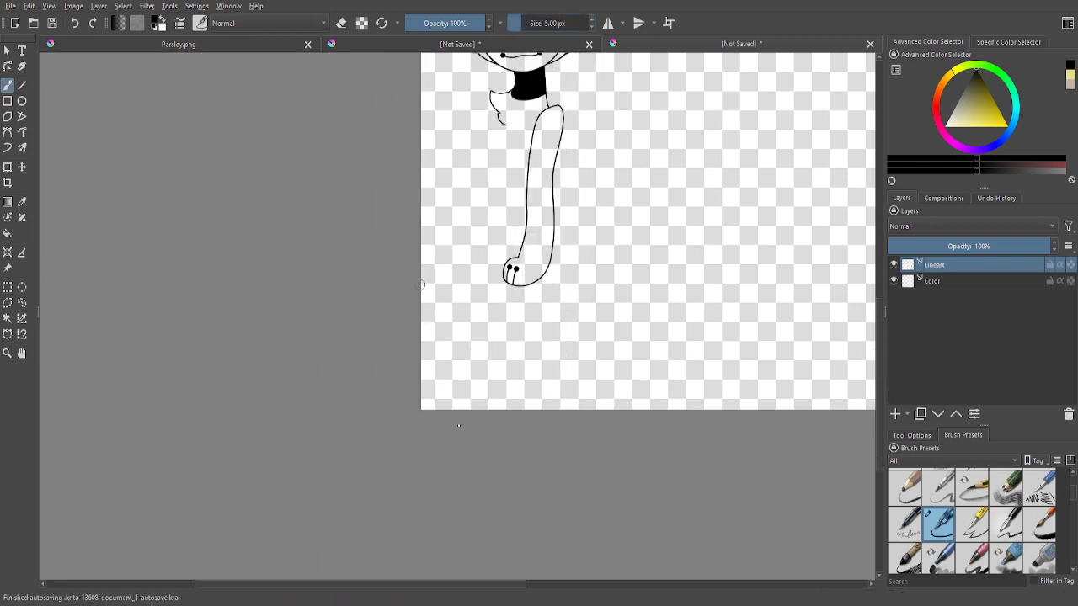
# - Select the whole front leg and paw with a closed outline that follows the shoulder where it meets the neck line
pyautogui.scroll(-2, 507, 376)
pyautogui.scroll(3, 614, 280)
pyautogui.click(7, 334)
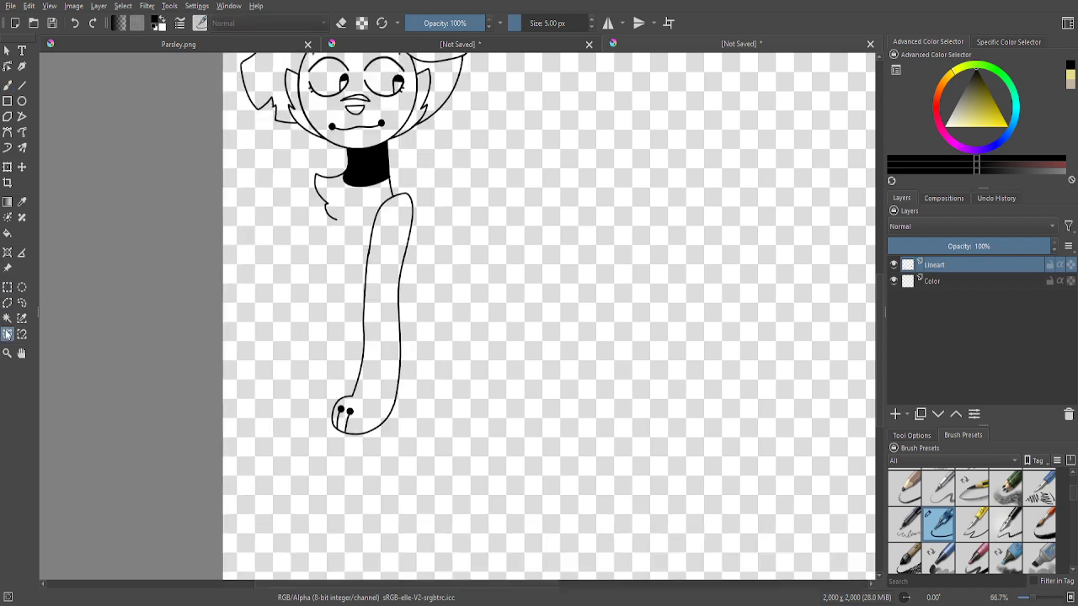
pyautogui.scroll(10, 278, 240)
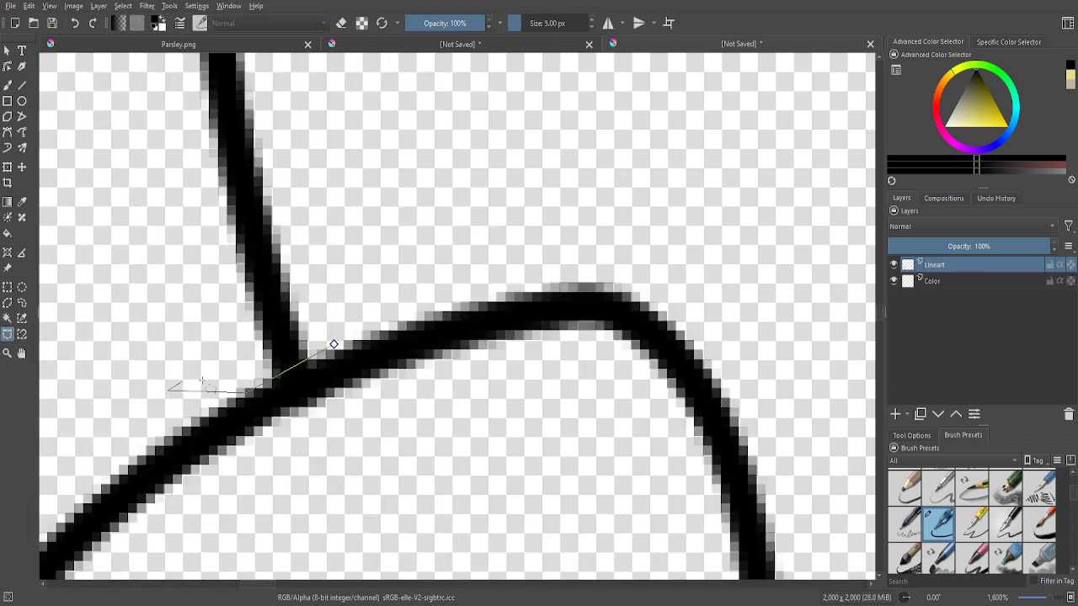
pyautogui.scroll(-11, 333, 344)
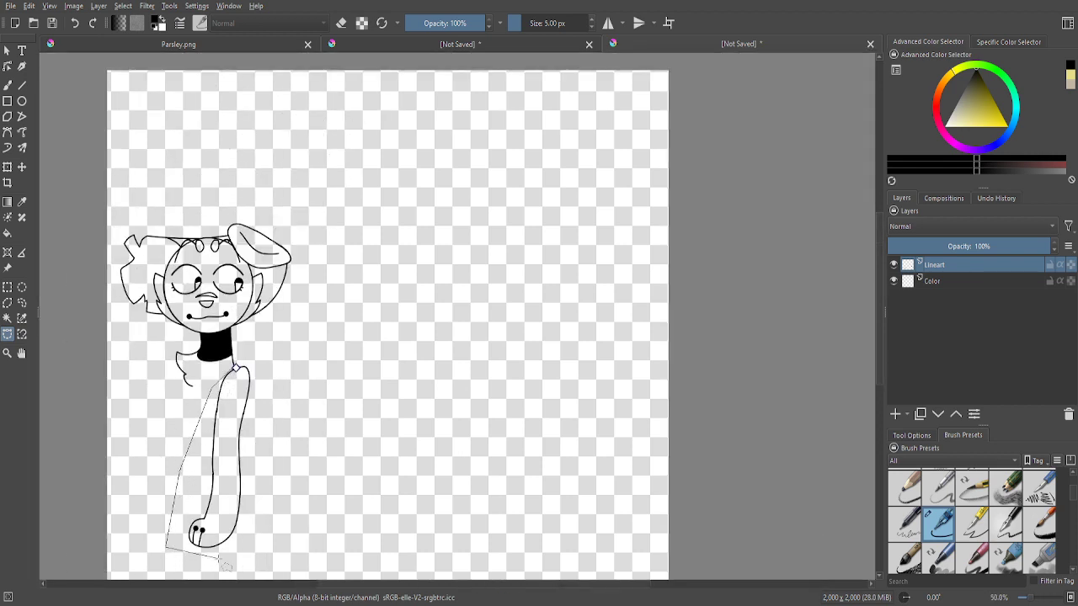
pyautogui.scroll(5, 257, 368)
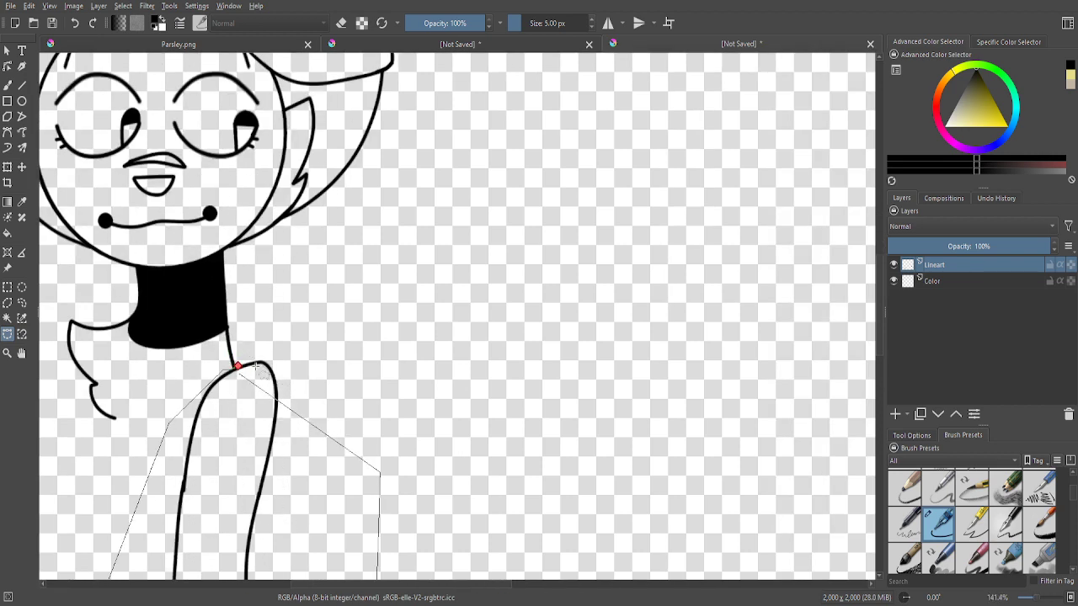
pyautogui.scroll(-4, 289, 345)
pyautogui.click(265, 358)
pyautogui.scroll(-2, 264, 358)
pyautogui.scroll(2, 360, 407)
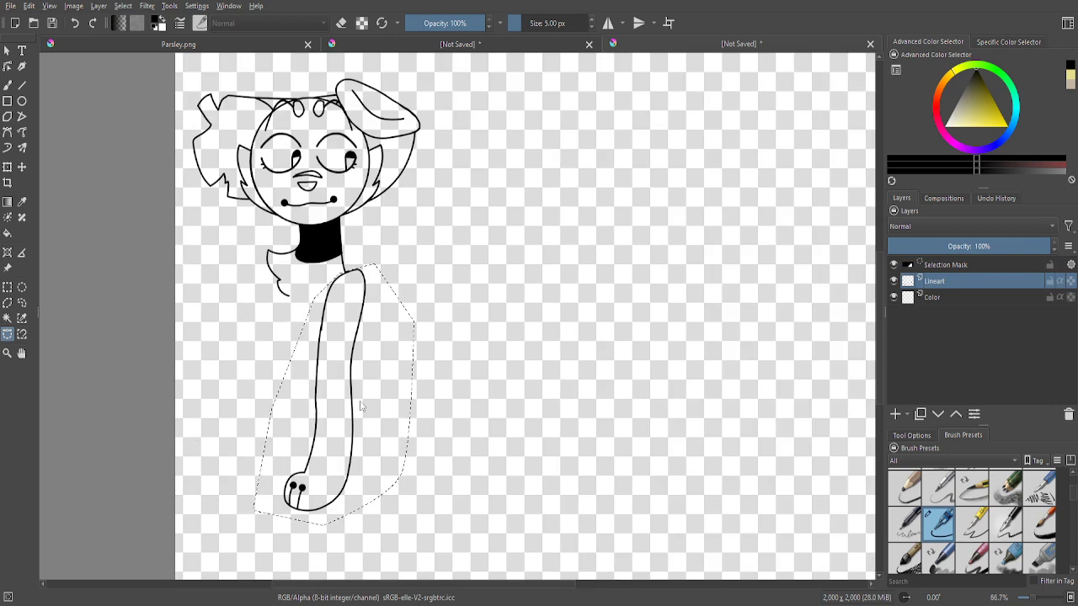
# - Paste a copy of the selected leg on a new layer, shift it slightly up and to the left, and deselect
pyautogui.hotkey('ctrl', 'c')
pyautogui.hotkey('ctrl', 'v')
pyautogui.hotkey('ctrl', 't')
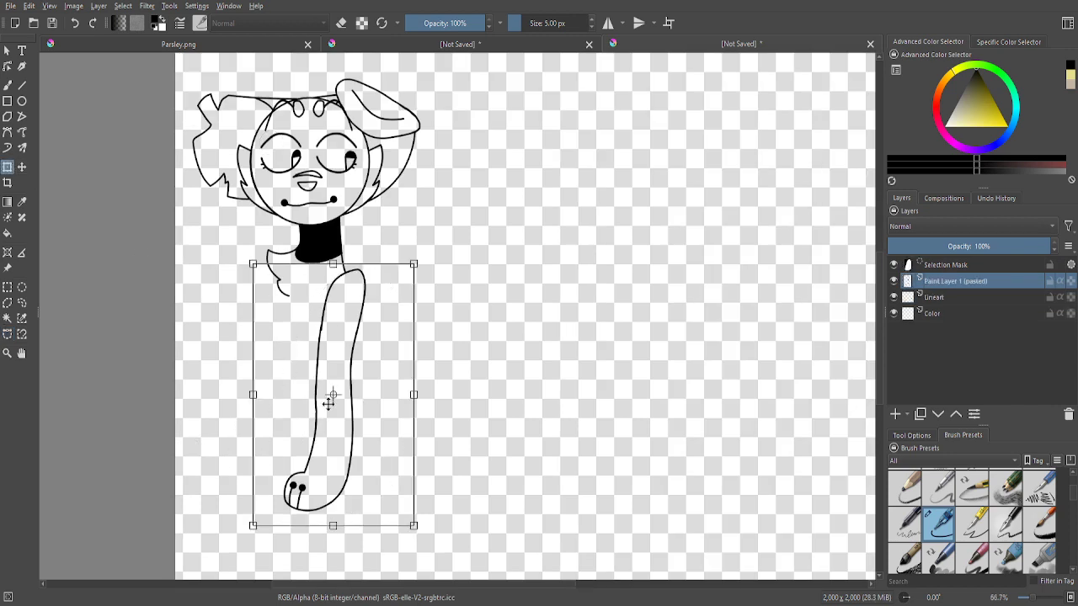
pyautogui.moveTo(358, 428)
pyautogui.mouseDown()
pyautogui.moveTo(335, 429)
pyautogui.moveTo(343, 417)
pyautogui.mouseUp()
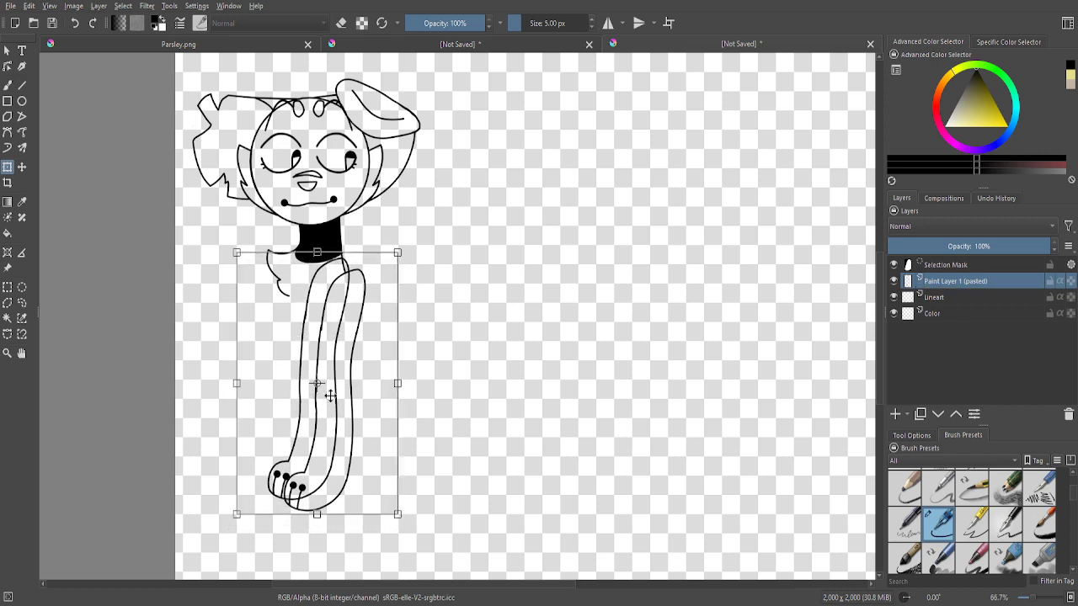
pyautogui.click(7, 290)
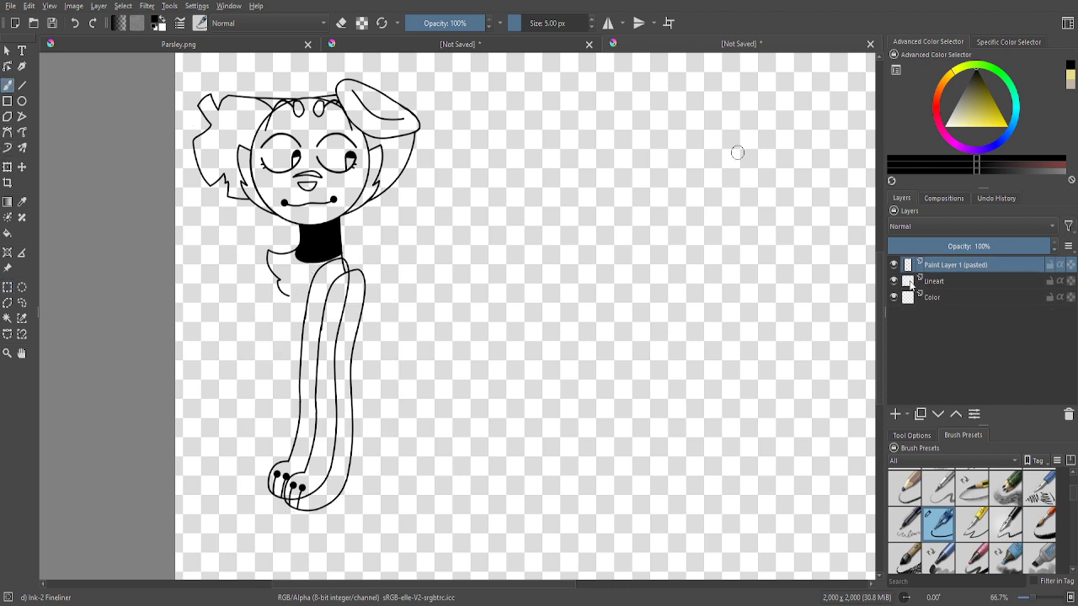
# - On the Lineart layer, with the pasted leg temporarily hidden, continue the chest fur in scalloped tufts down to the front leg
pyautogui.click(942, 283)
pyautogui.scroll(8, 463, 311)
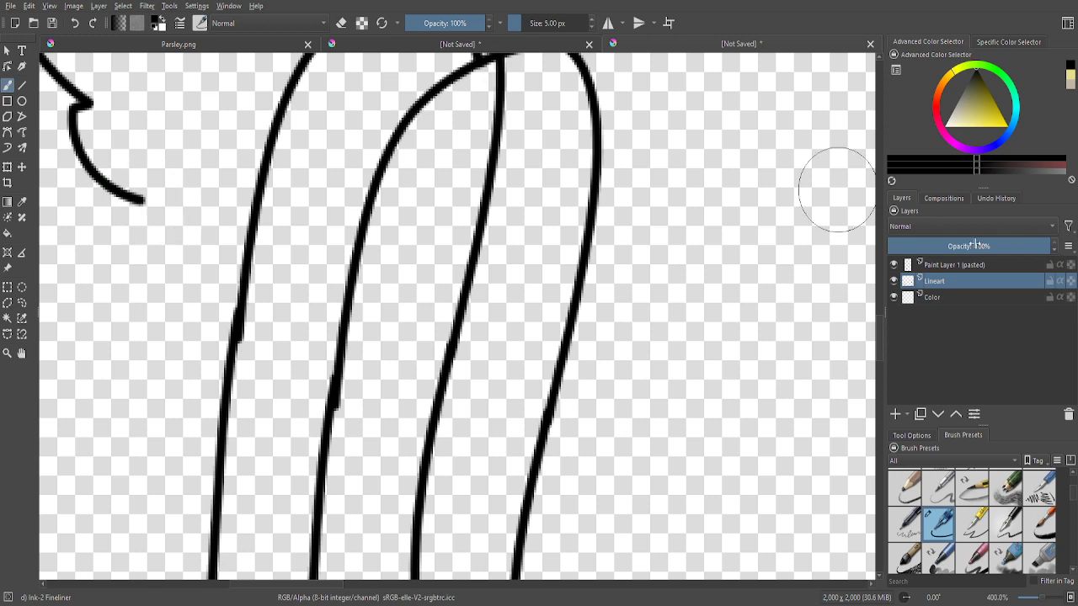
pyautogui.click(893, 264)
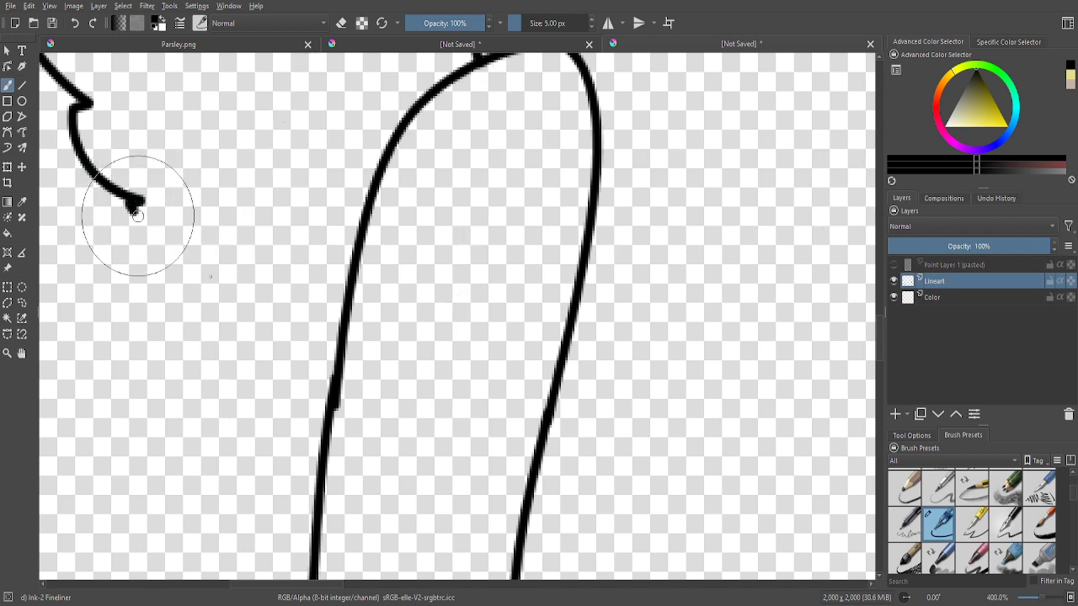
pyautogui.moveTo(135, 205)
pyautogui.mouseDown()
pyautogui.moveTo(225, 269)
pyautogui.moveTo(213, 289)
pyautogui.moveTo(236, 321)
pyautogui.moveTo(341, 340)
pyautogui.mouseUp()
pyautogui.scroll(-5, 309, 332)
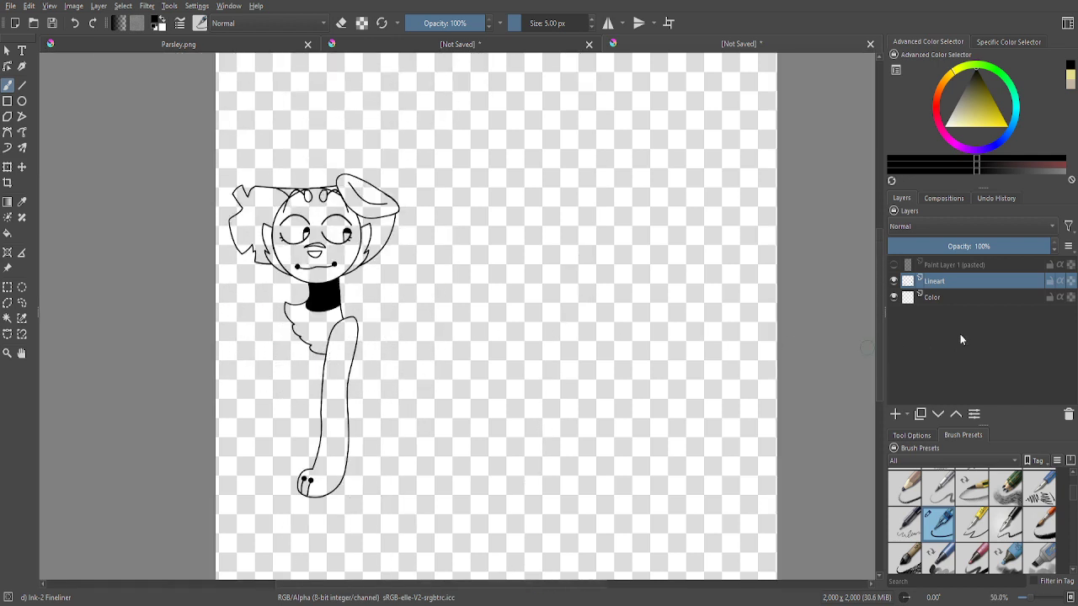
pyautogui.click(894, 264)
# - On the pasted layer, erase the copied leg's lines crossing the chest fur and the upper front leg with the Eraser Small brush
pyautogui.scroll(2, 304, 398)
pyautogui.scroll(3, 985, 489)
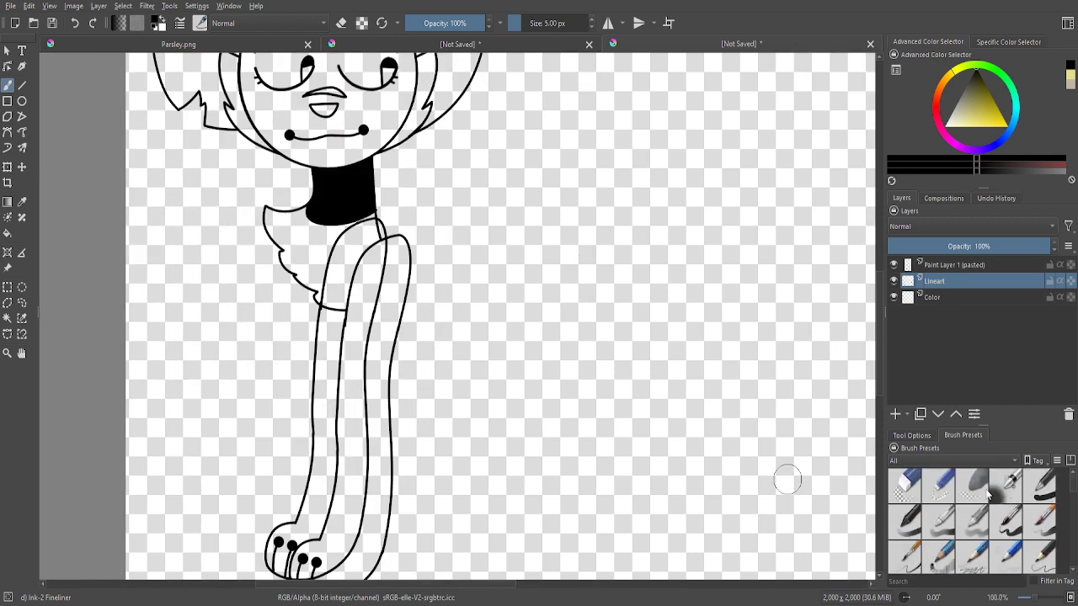
pyautogui.click(942, 482)
pyautogui.scroll(3, 212, 311)
pyautogui.scroll(2, 669, 272)
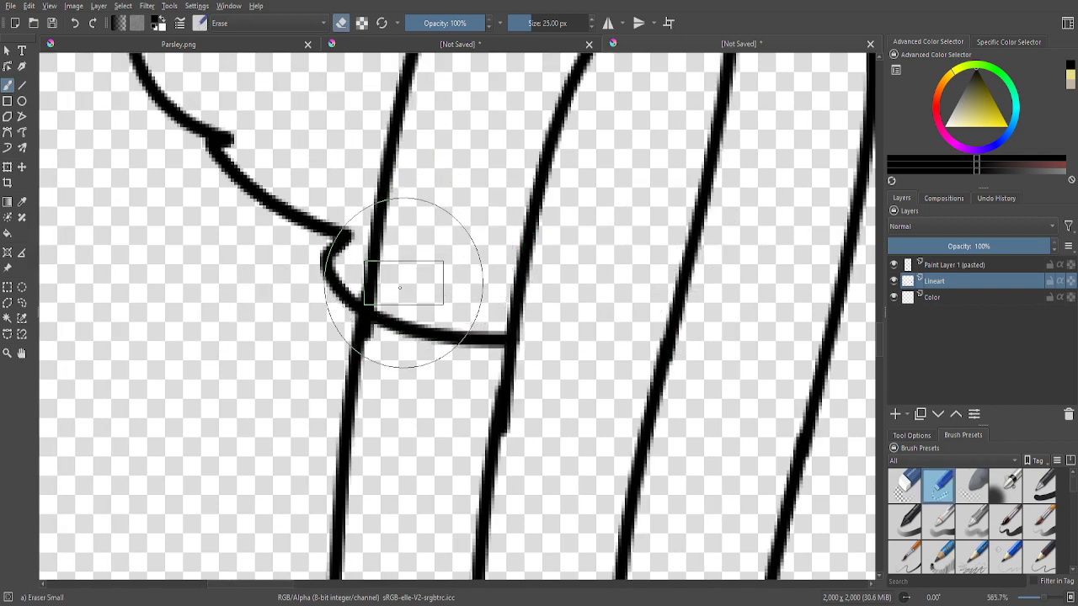
pyautogui.moveTo(404, 283)
pyautogui.mouseDown()
pyautogui.moveTo(392, 288)
pyautogui.moveTo(402, 288)
pyautogui.mouseUp()
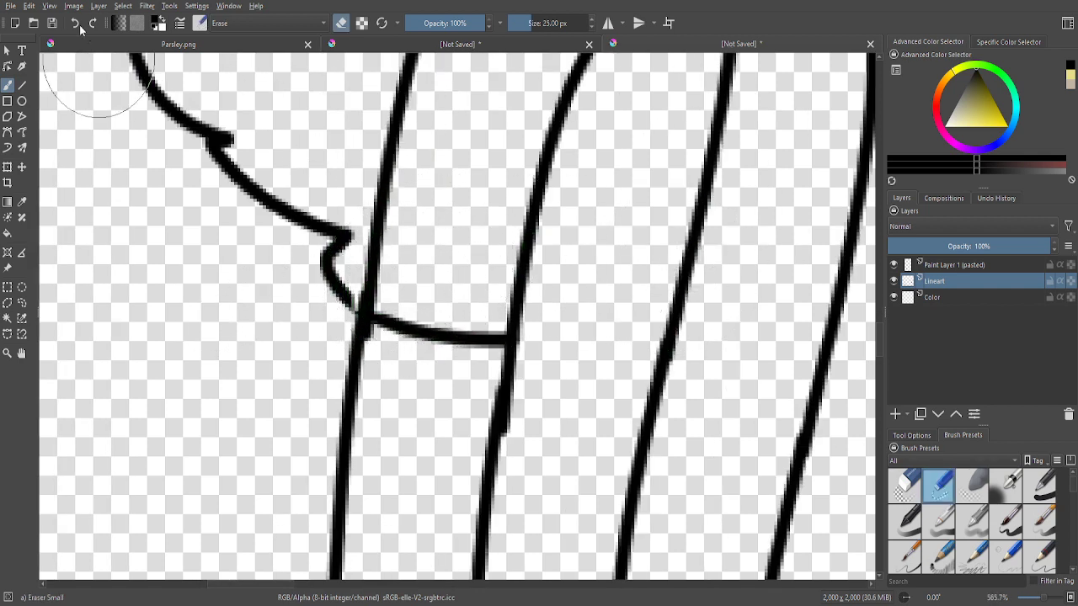
pyautogui.click(80, 28)
pyautogui.click(956, 265)
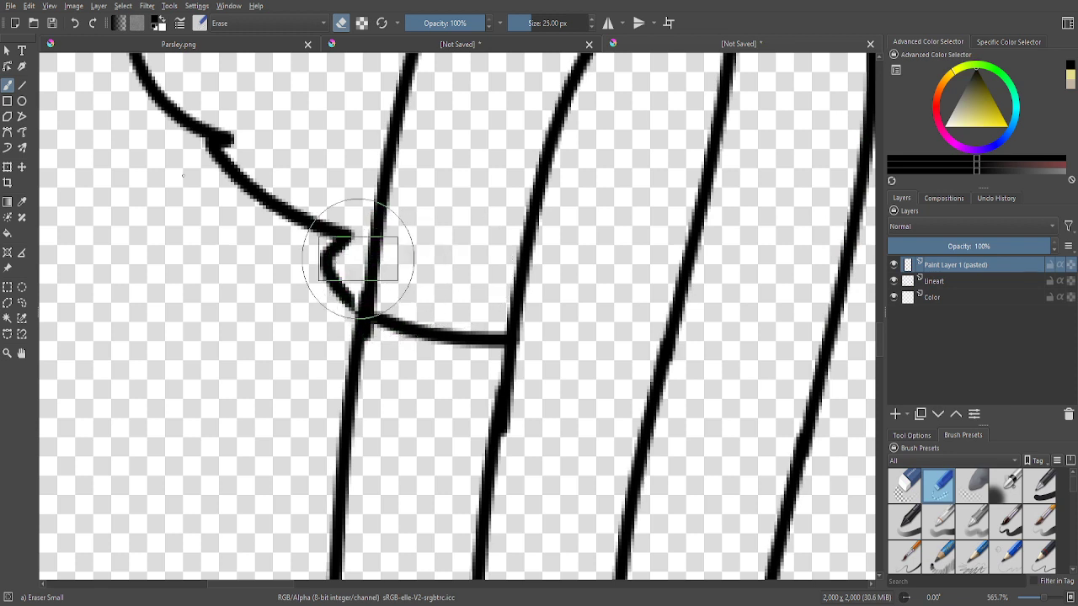
pyautogui.click(80, 28)
pyautogui.click(92, 23)
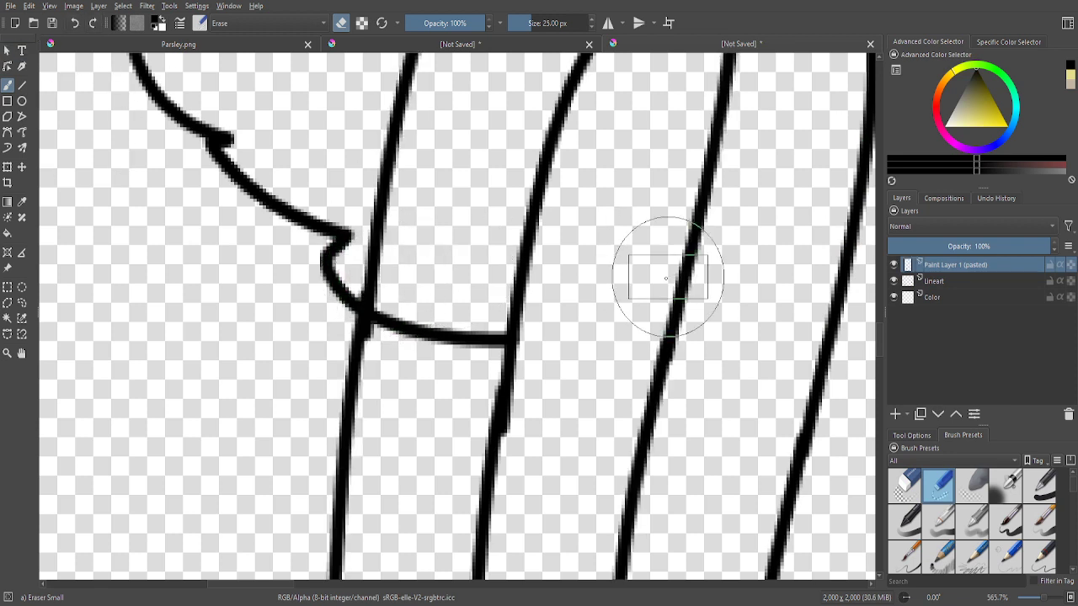
pyautogui.moveTo(387, 278); pyautogui.dragTo(407, 291)
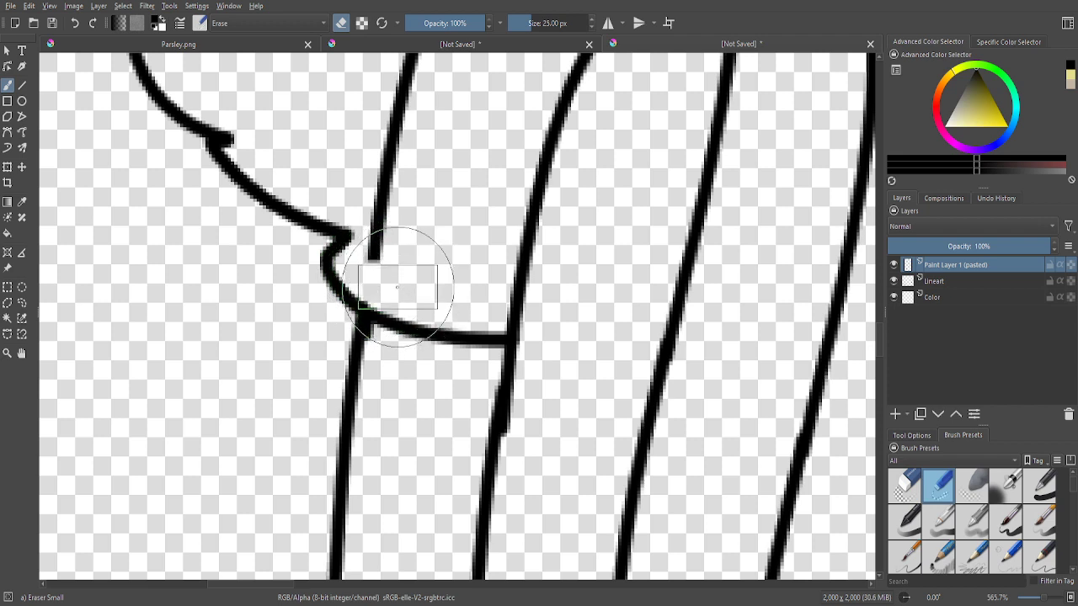
pyautogui.scroll(-3, 486, 324)
pyautogui.moveTo(465, 362)
pyautogui.mouseDown()
pyautogui.moveTo(456, 320)
pyautogui.moveTo(470, 234)
pyautogui.moveTo(492, 190)
pyautogui.moveTo(571, 153)
pyautogui.mouseUp()
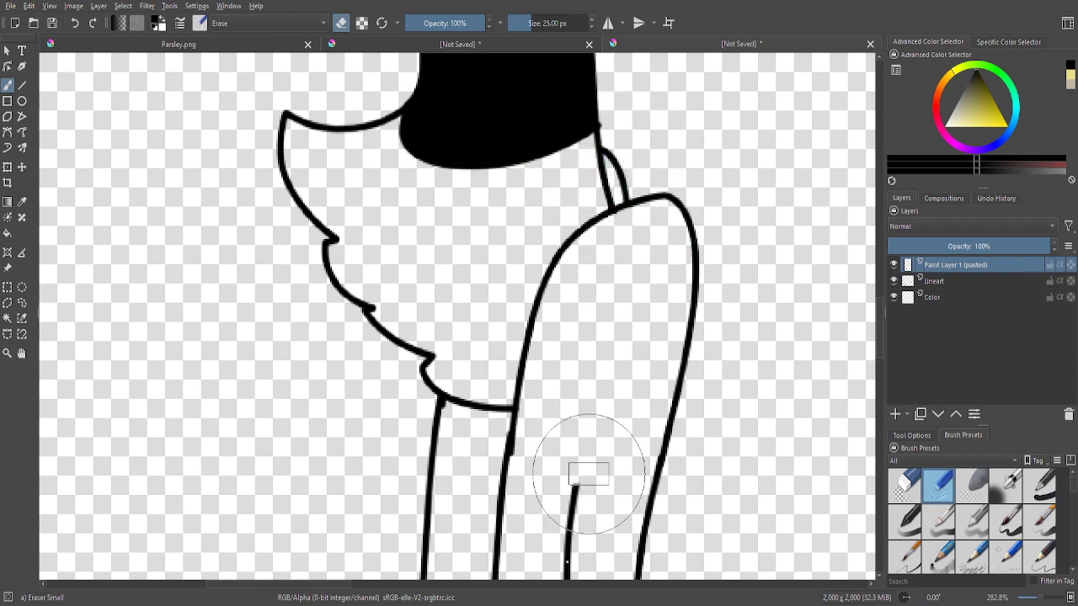
# - Erase the part of the copied paw's outline that overlaps the front paw and lower leg
pyautogui.scroll(-6, 577, 445)
pyautogui.scroll(3, 547, 472)
pyautogui.scroll(7, 539, 440)
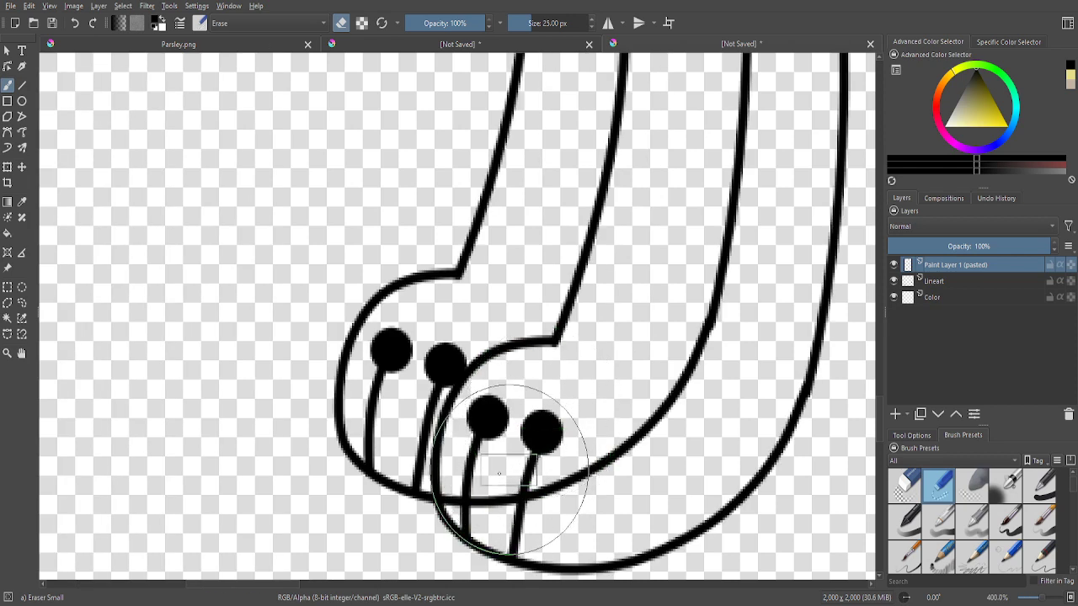
pyautogui.moveTo(462, 488); pyautogui.dragTo(488, 496)
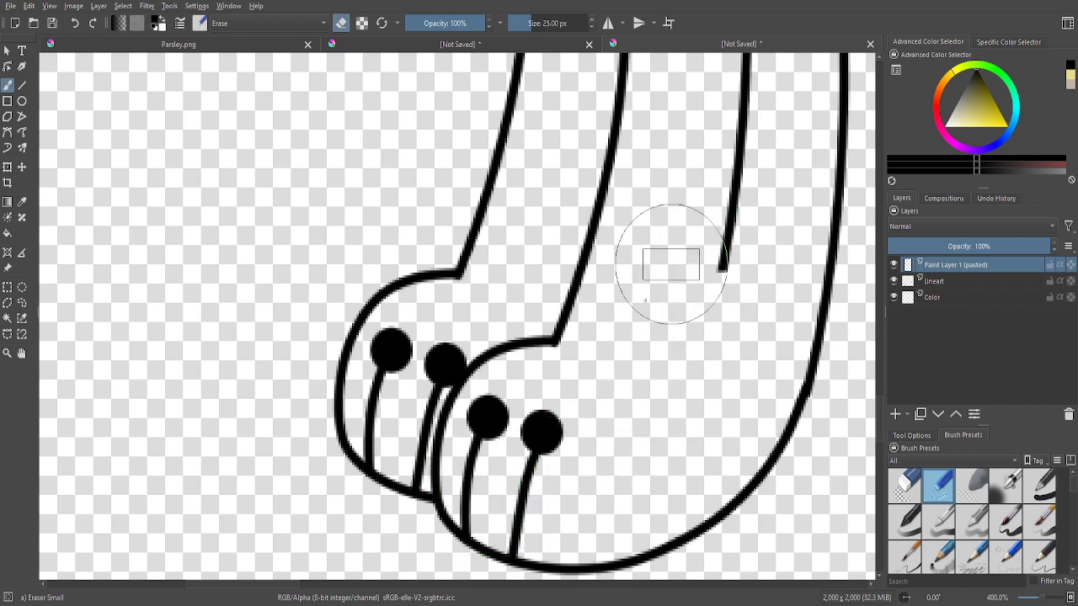
pyautogui.scroll(3, 515, 406)
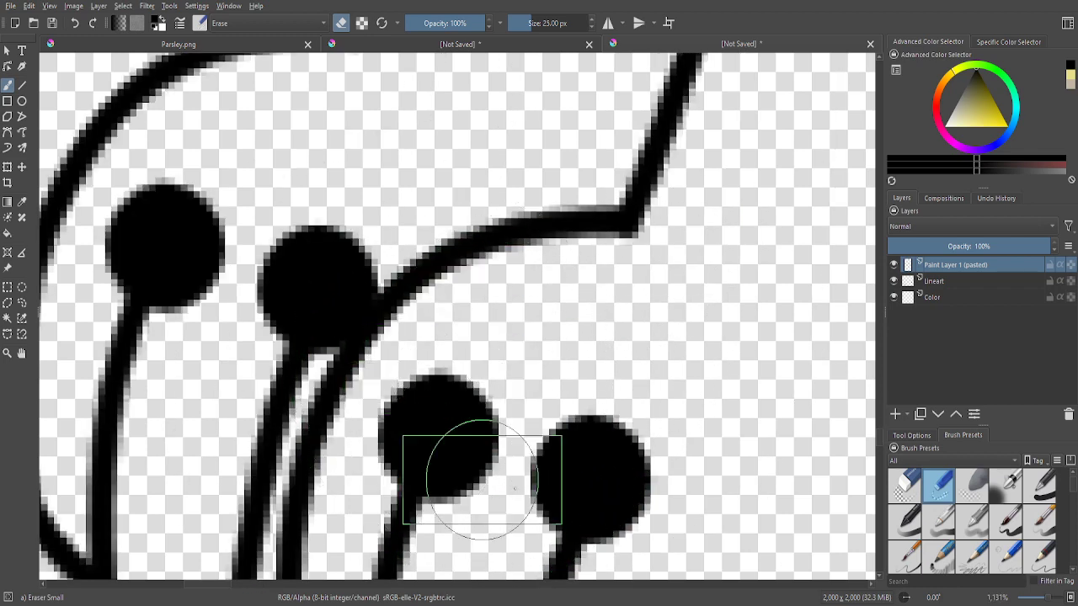
pyautogui.scroll(-6, 601, 471)
# - Erase the leftover line of the copied leg running down inside the front leg
pyautogui.scroll(3, 744, 320)
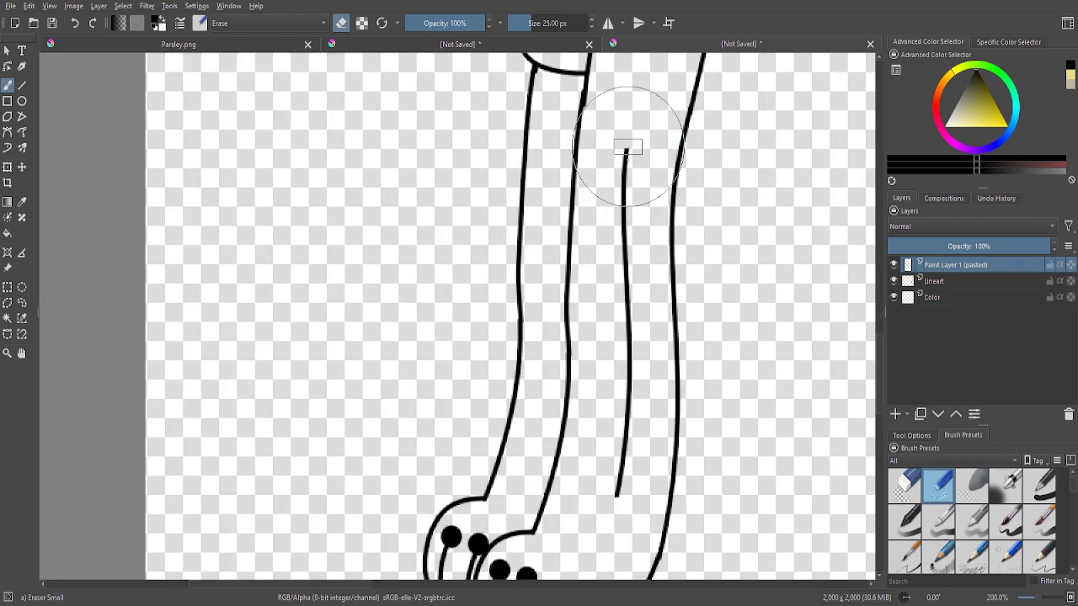
pyautogui.moveTo(627, 148)
pyautogui.mouseDown()
pyautogui.moveTo(642, 384)
pyautogui.moveTo(620, 509)
pyautogui.moveTo(615, 308)
pyautogui.mouseUp()
pyautogui.scroll(-5, 406, 366)
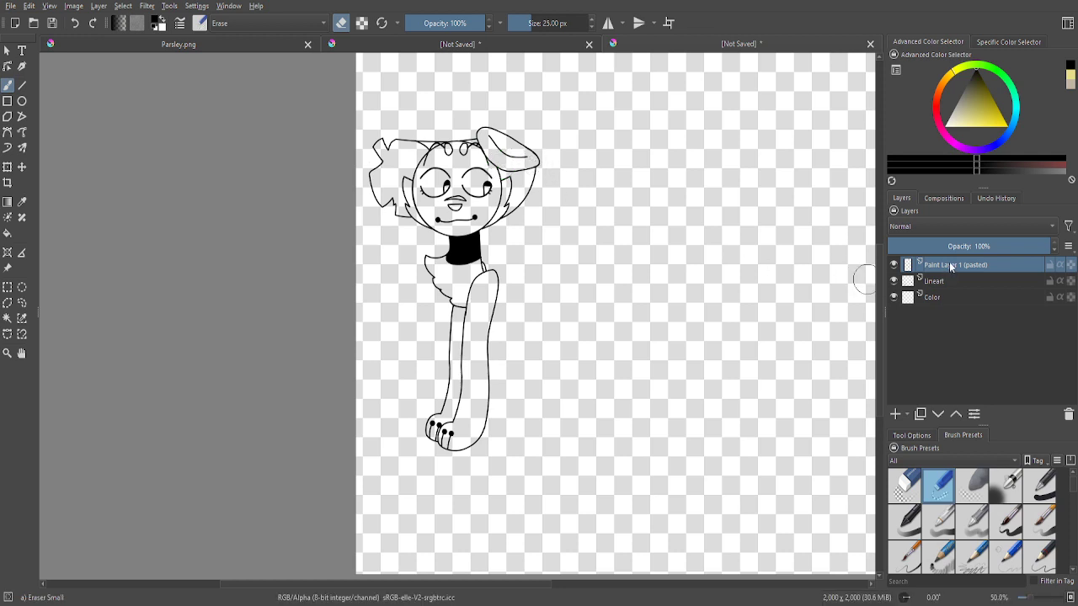
# - Merge the pasted leg layer into the Lineart layer and switch to the Ink-2 Fineliner brush
pyautogui.hotkey('shift', 'Delete')
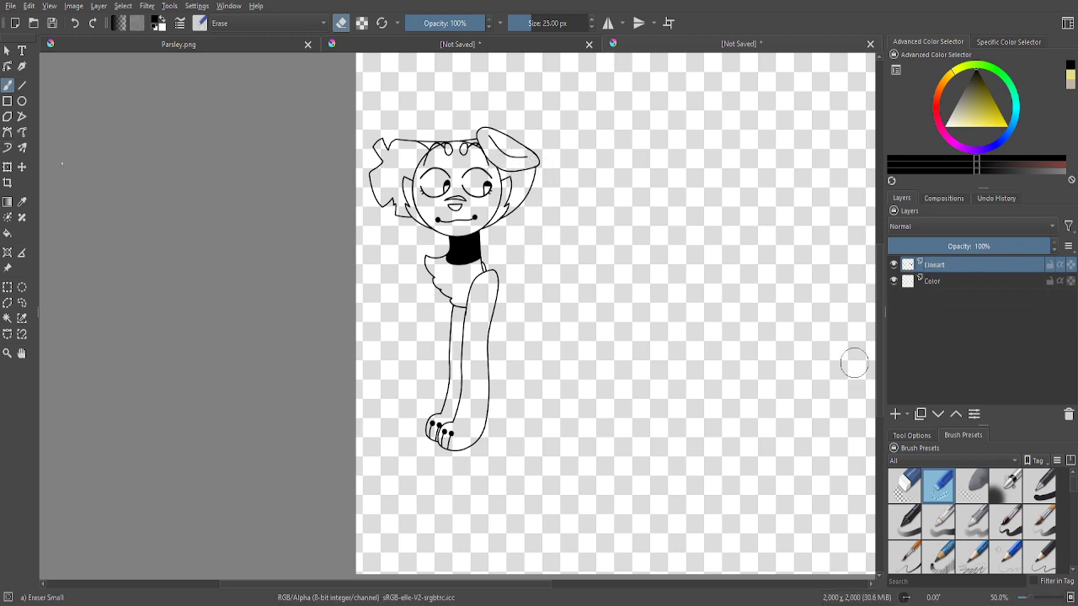
pyautogui.scroll(-3, 947, 529)
pyautogui.click(941, 525)
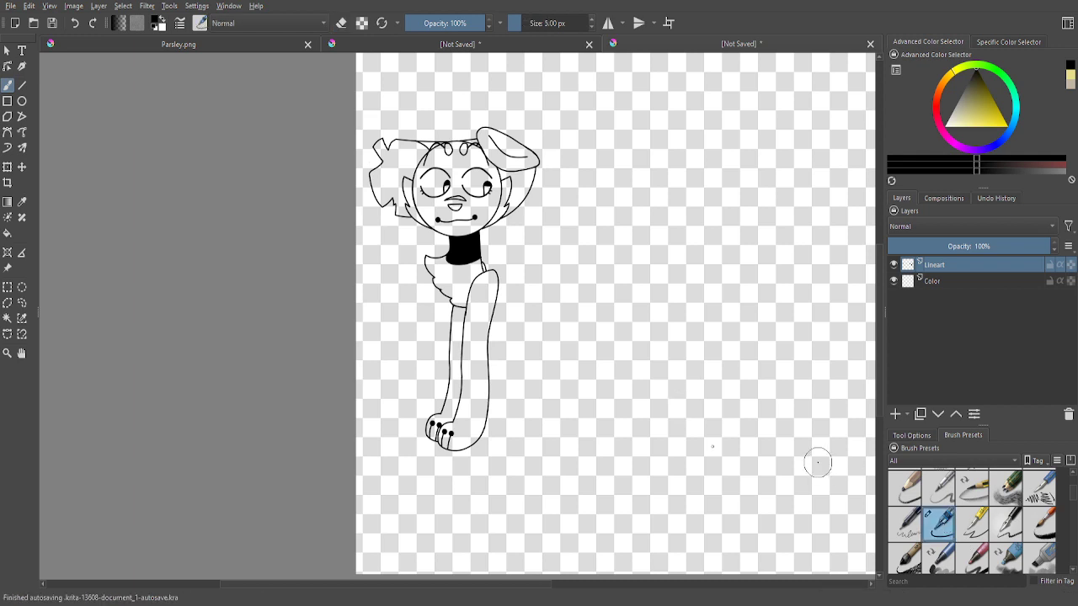
# - Draw the back line from the top of the front leg toward the rump, ending in a small jagged fur tuft
pyautogui.scroll(4, 586, 418)
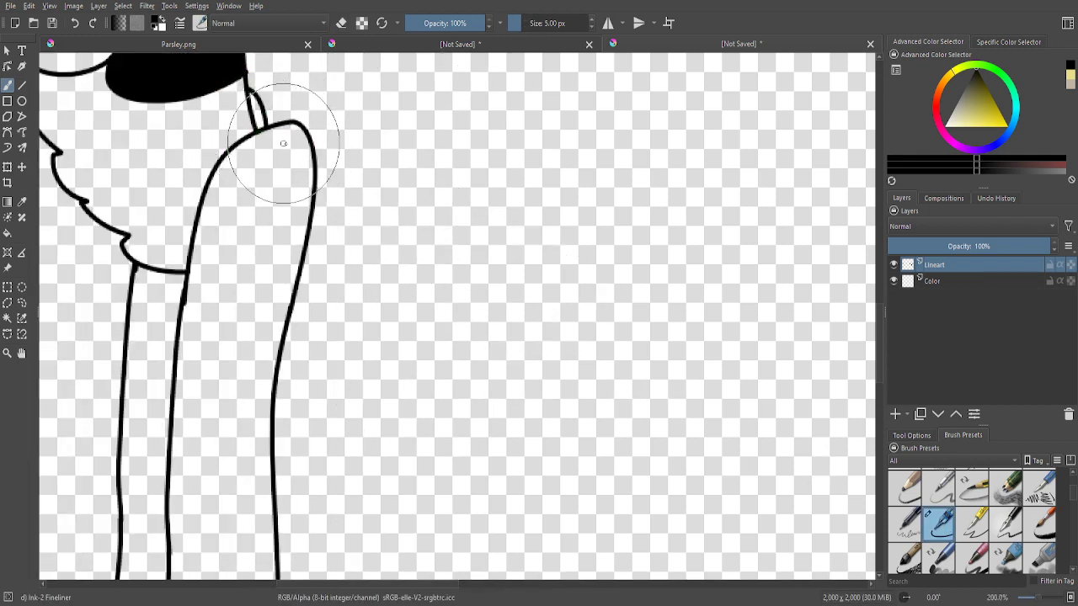
pyautogui.moveTo(311, 149)
pyautogui.mouseDown()
pyautogui.moveTo(409, 157)
pyautogui.moveTo(596, 132)
pyautogui.moveTo(726, 184)
pyautogui.mouseUp()
pyautogui.scroll(-1, 513, 247)
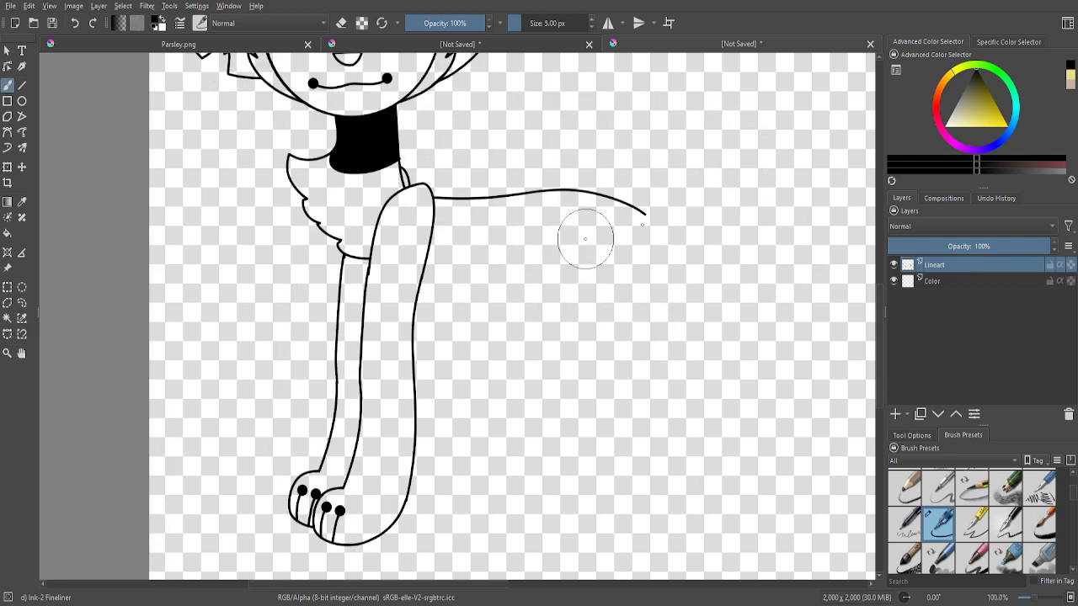
pyautogui.scroll(4, 645, 211)
pyautogui.moveTo(567, 242)
pyautogui.mouseDown()
pyautogui.moveTo(616, 218)
pyautogui.moveTo(629, 226)
pyautogui.moveTo(627, 244)
pyautogui.moveTo(654, 238)
pyautogui.moveTo(659, 266)
pyautogui.mouseUp()
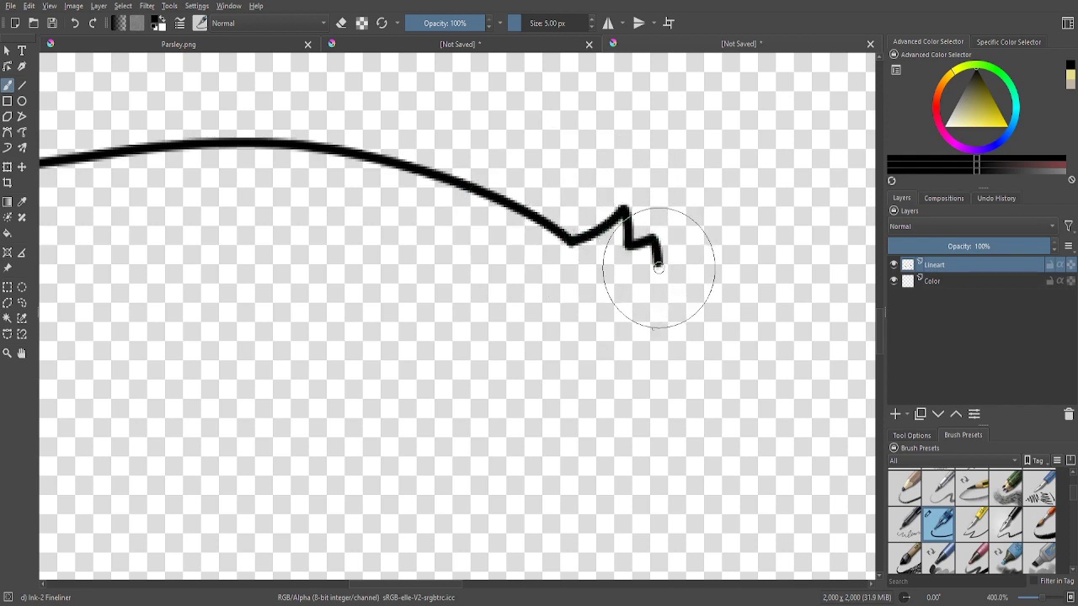
pyautogui.scroll(-5, 659, 266)
pyautogui.scroll(1, 503, 346)
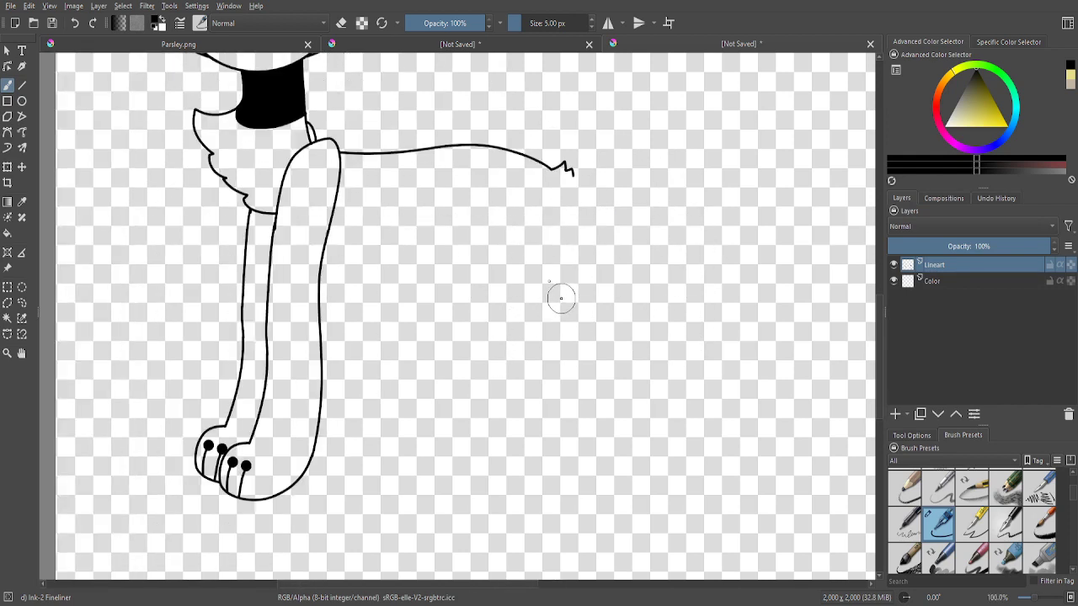
# - Draw the front edge of the hind thigh as a slanted line below the back, with a small hook at its upper end
pyautogui.moveTo(462, 184); pyautogui.dragTo(426, 289)
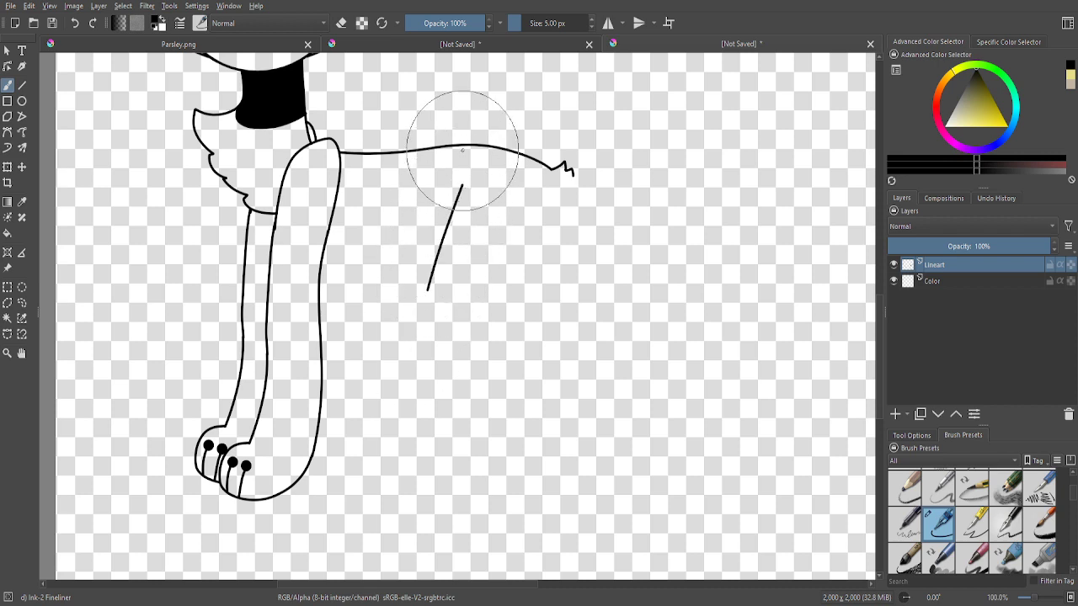
pyautogui.scroll(3, 463, 139)
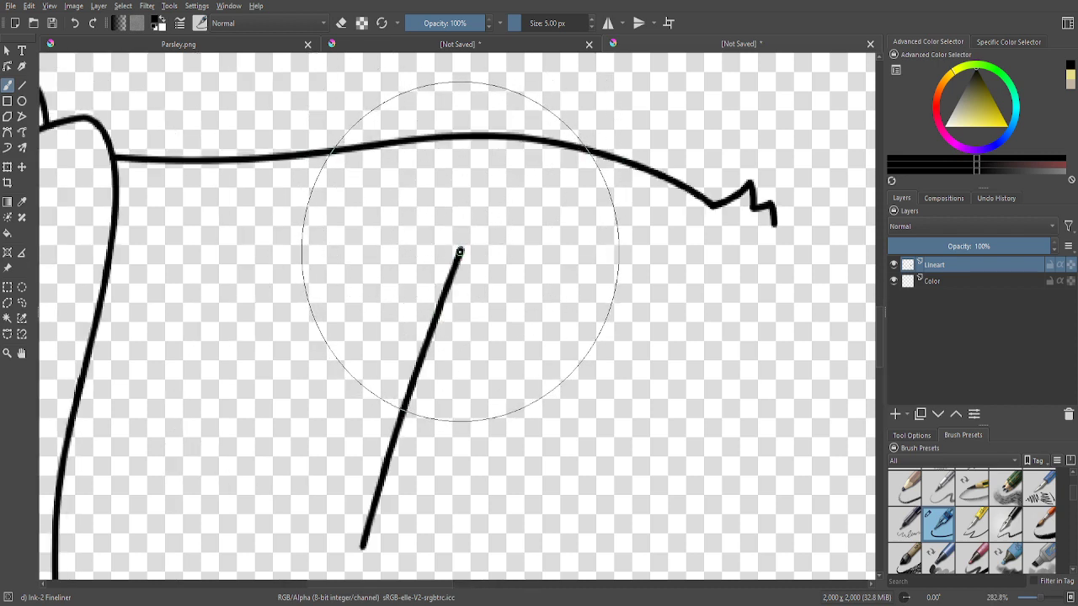
pyautogui.moveTo(459, 251)
pyautogui.mouseDown()
pyautogui.moveTo(459, 221)
pyautogui.moveTo(461, 245)
pyautogui.mouseUp()
pyautogui.scroll(-4, 416, 305)
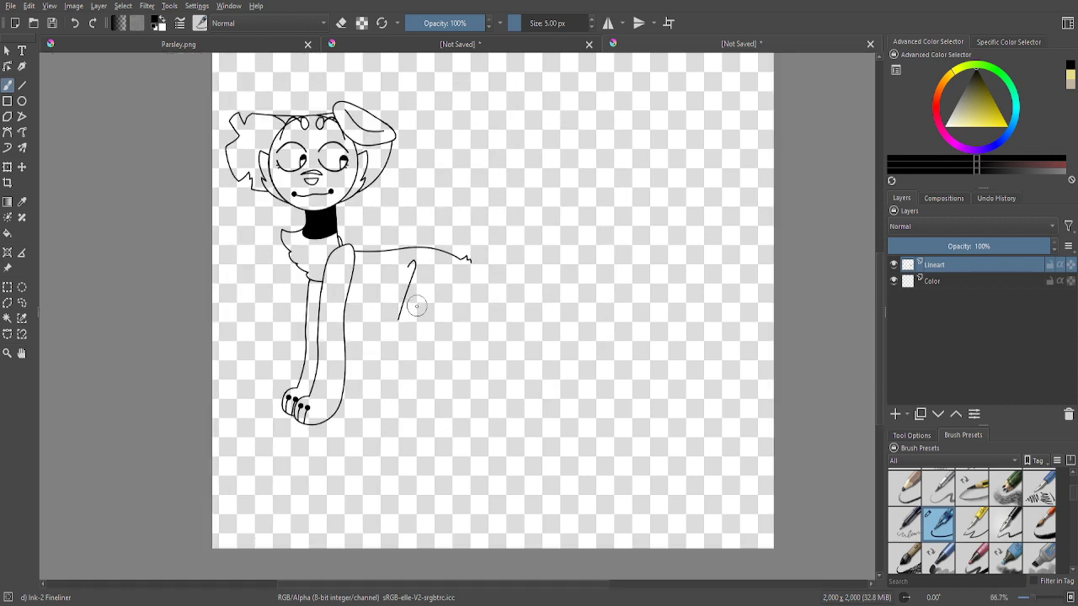
# - On a new layer, draw a straight black guide line across the canvas and raise it to cross the toes of the front paws
pyautogui.scroll(1, 625, 457)
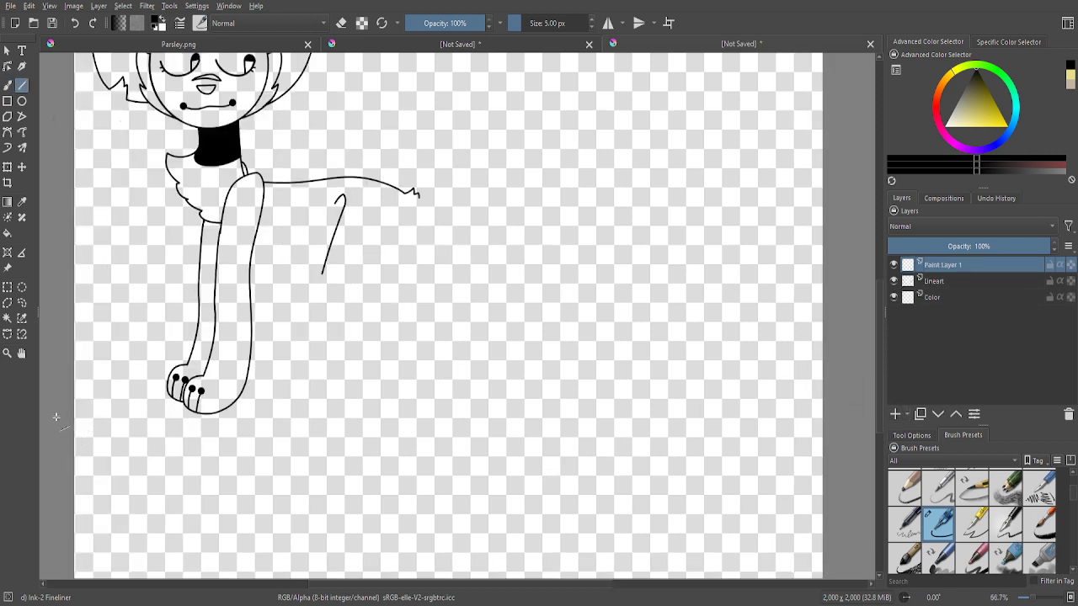
pyautogui.moveTo(431, 408); pyautogui.dragTo(843, 413)
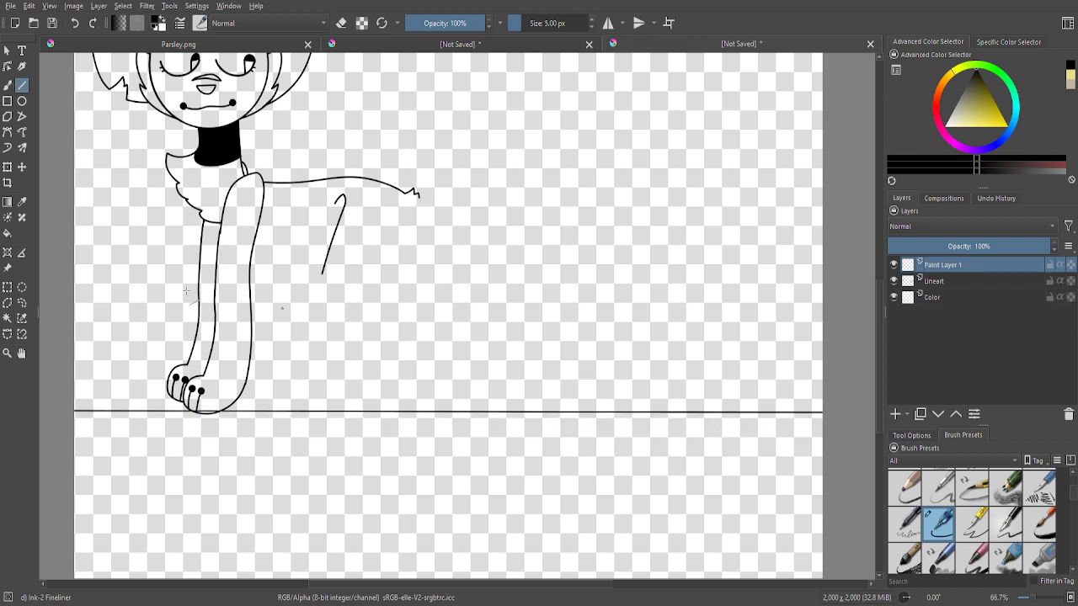
pyautogui.click(7, 167)
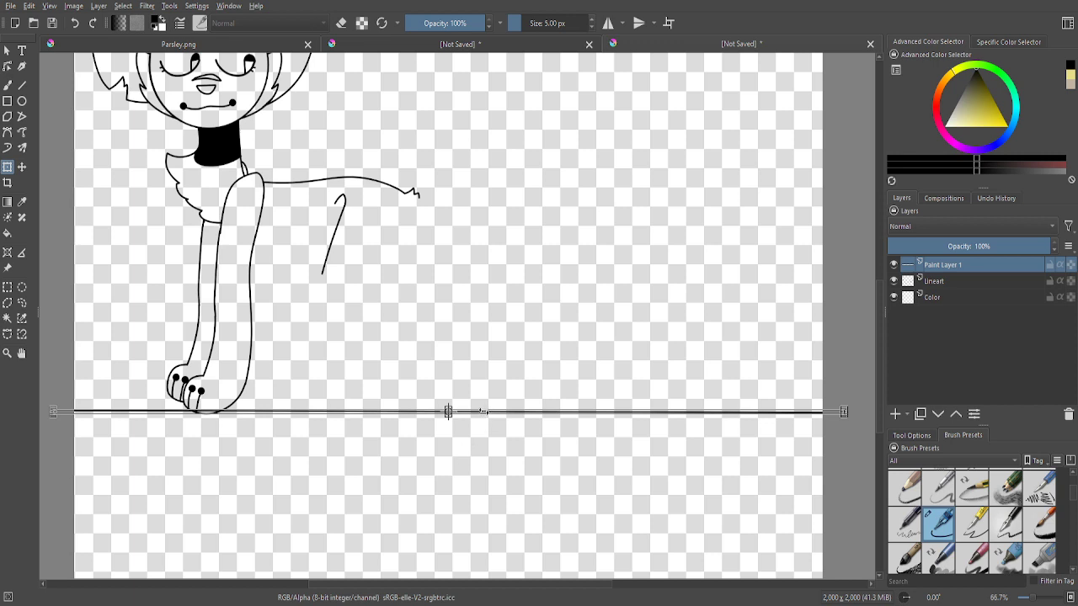
pyautogui.scroll(3, 482, 411)
pyautogui.scroll(-6, 102, 409)
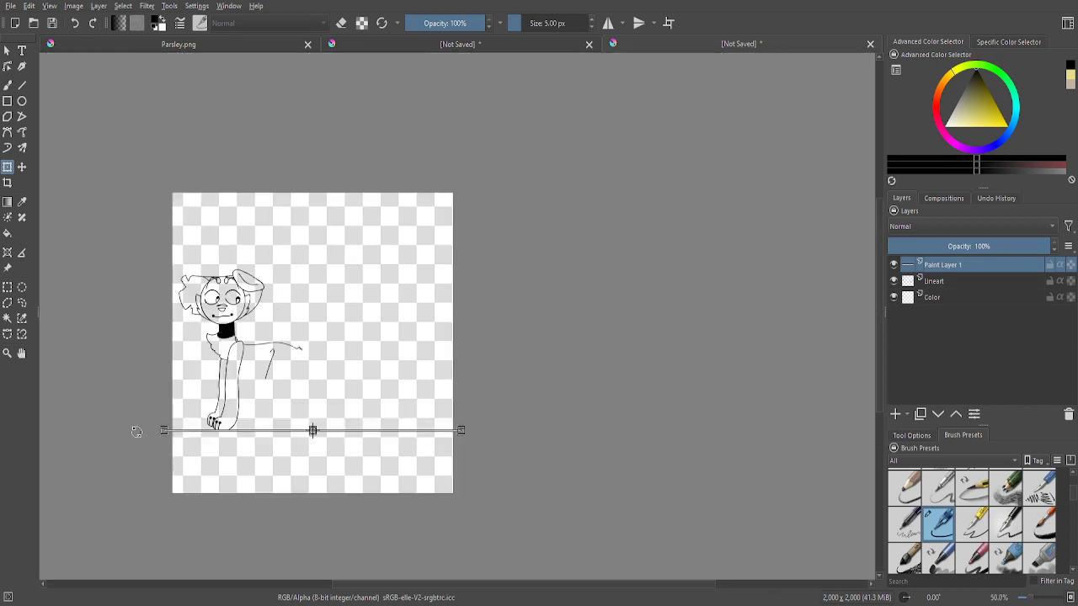
pyautogui.scroll(5, 170, 421)
pyautogui.moveTo(408, 465); pyautogui.dragTo(414, 385)
pyautogui.scroll(-4, 365, 453)
pyautogui.scroll(2, 364, 455)
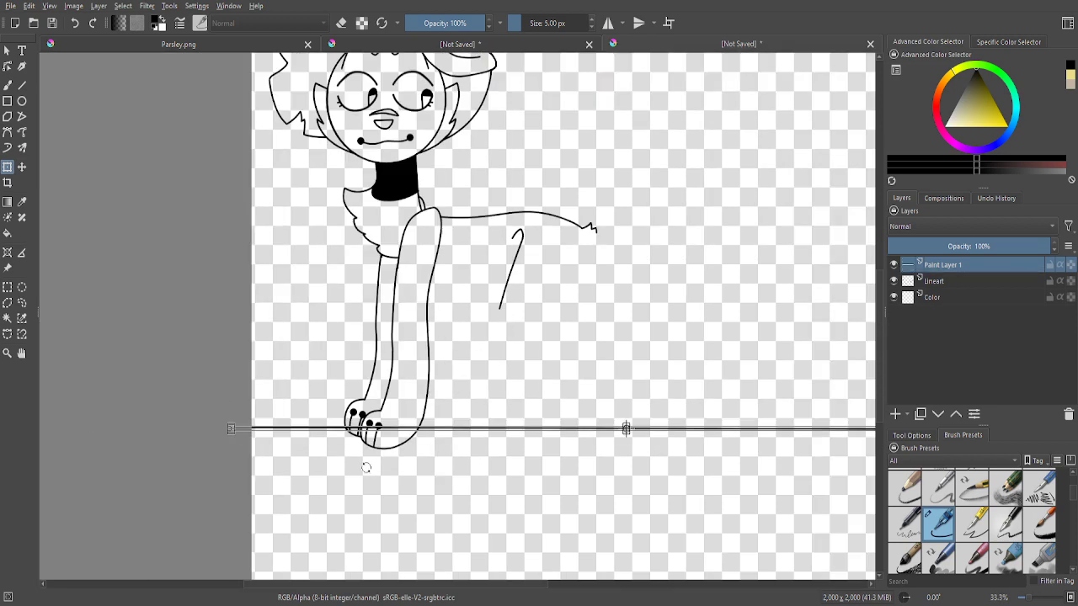
pyautogui.click(6, 287)
# - Draw a second straight guide line in red across the whole canvas, along the bottom of the nearer front paw
pyautogui.scroll(-2, 506, 496)
pyautogui.scroll(3, 608, 498)
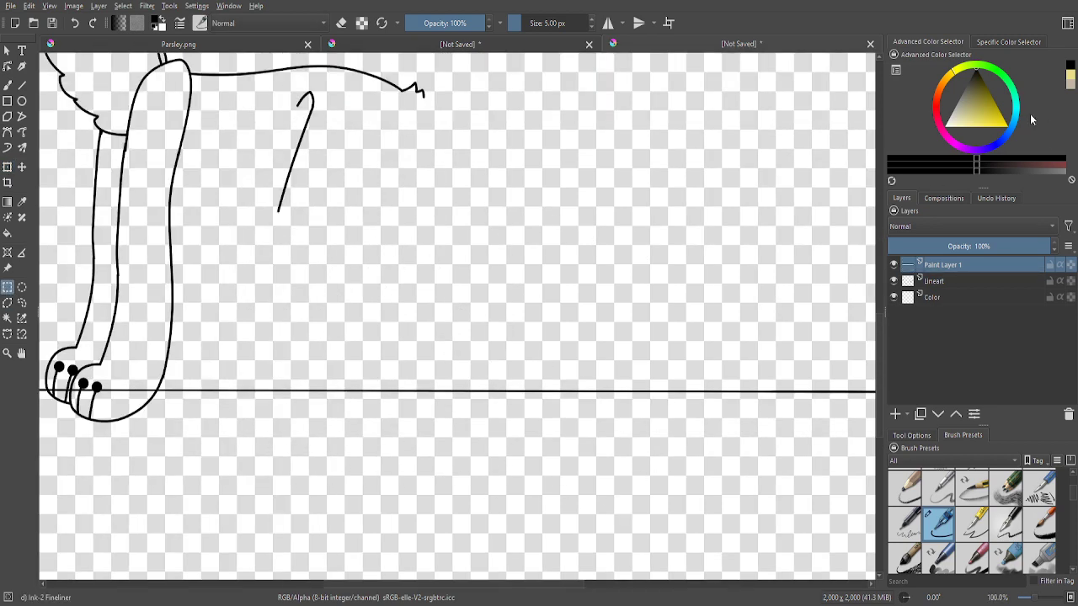
pyautogui.moveTo(937, 108); pyautogui.dragTo(1073, 189)
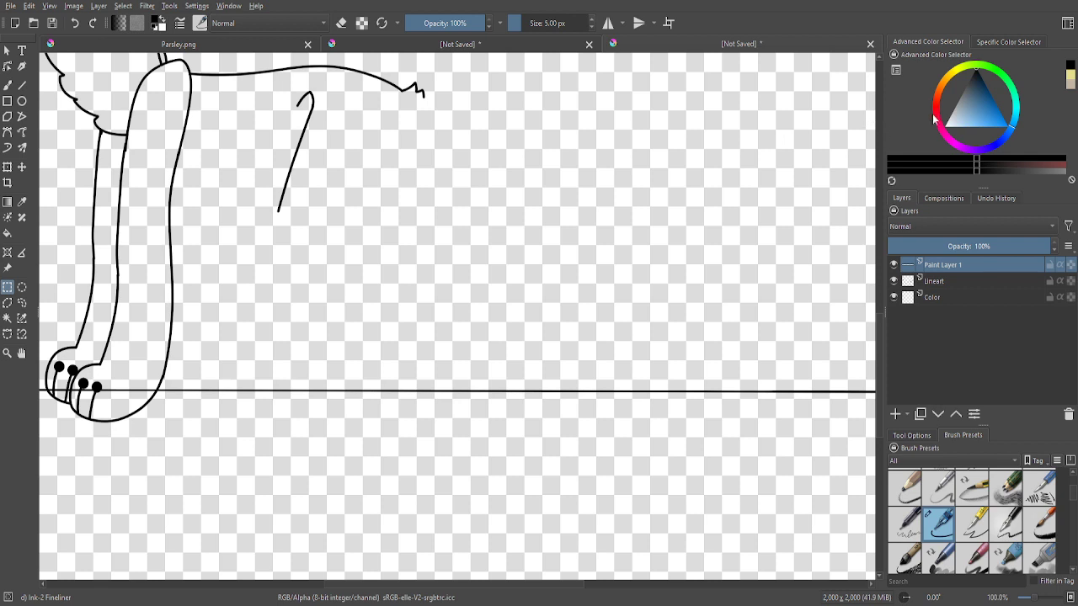
pyautogui.click(1006, 130)
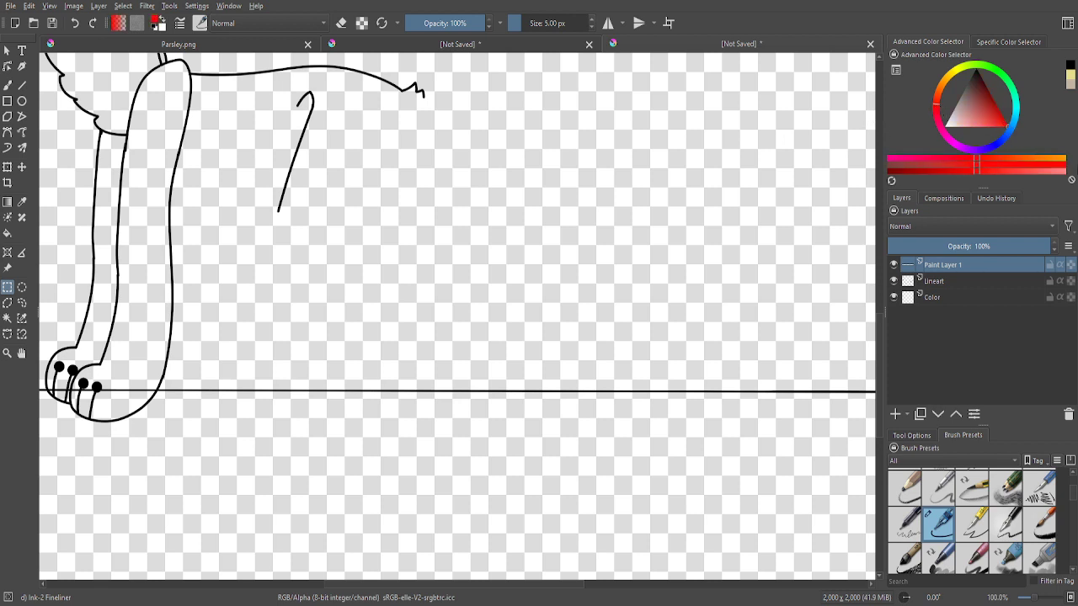
pyautogui.scroll(-1, 332, 275)
pyautogui.click(21, 87)
pyautogui.scroll(2, 320, 337)
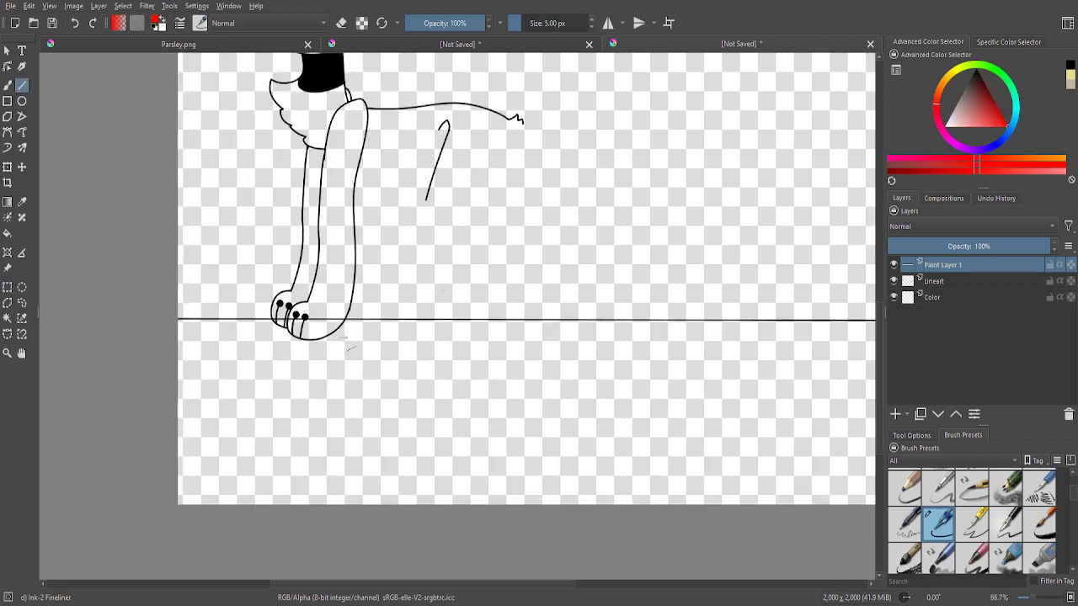
pyautogui.moveTo(615, 341); pyautogui.dragTo(927, 343)
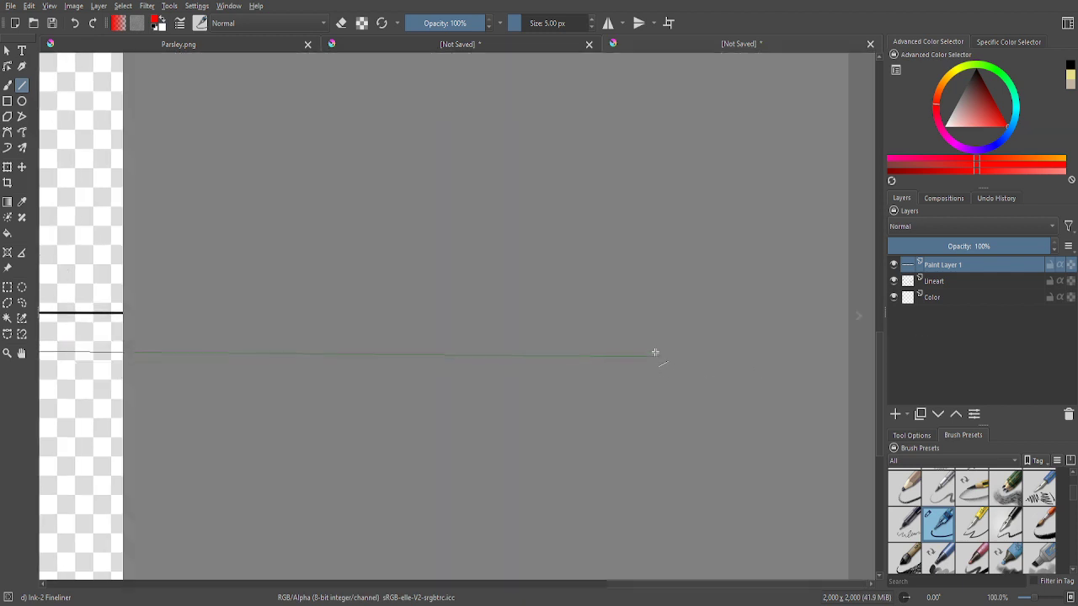
pyautogui.moveTo(655, 352); pyautogui.dragTo(661, 354)
pyautogui.scroll(-1, 669, 362)
pyautogui.scroll(3, 384, 370)
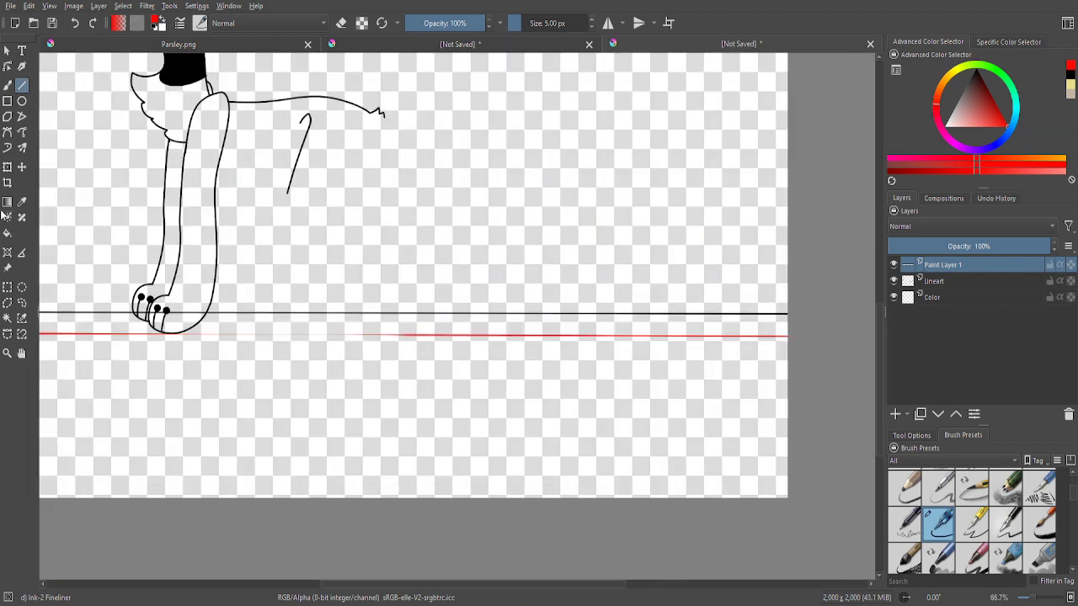
pyautogui.click(7, 167)
pyautogui.scroll(1, 170, 365)
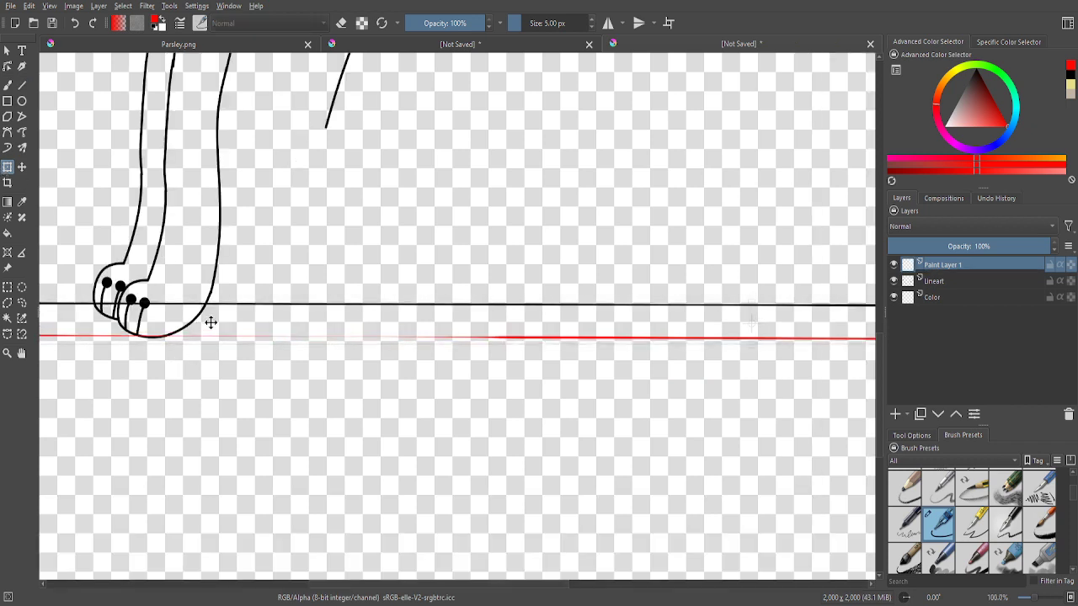
pyautogui.scroll(-2, 231, 322)
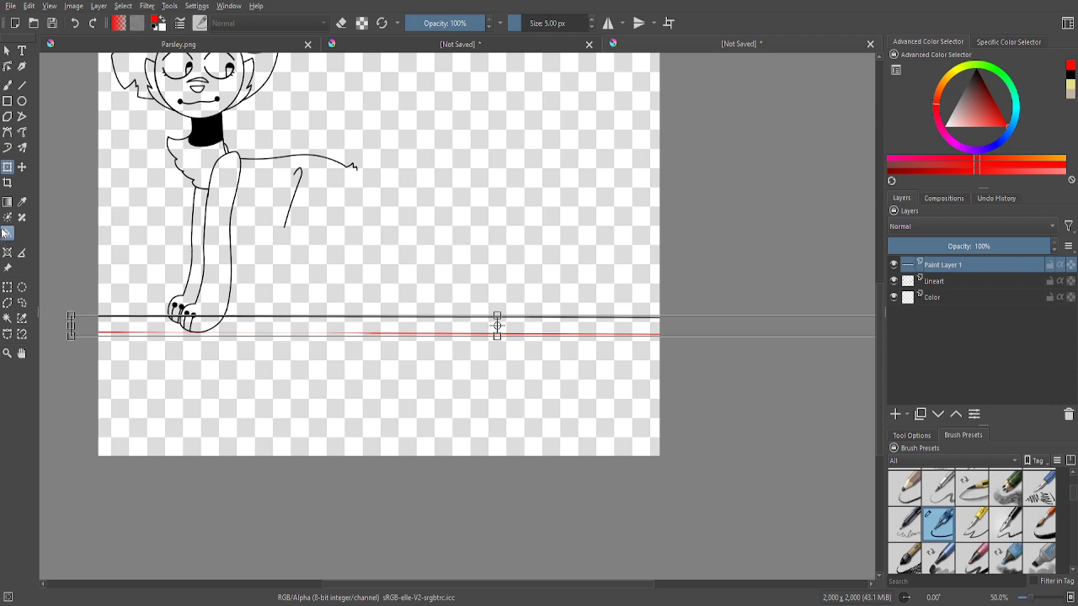
pyautogui.hotkey('ctrl', 'r')
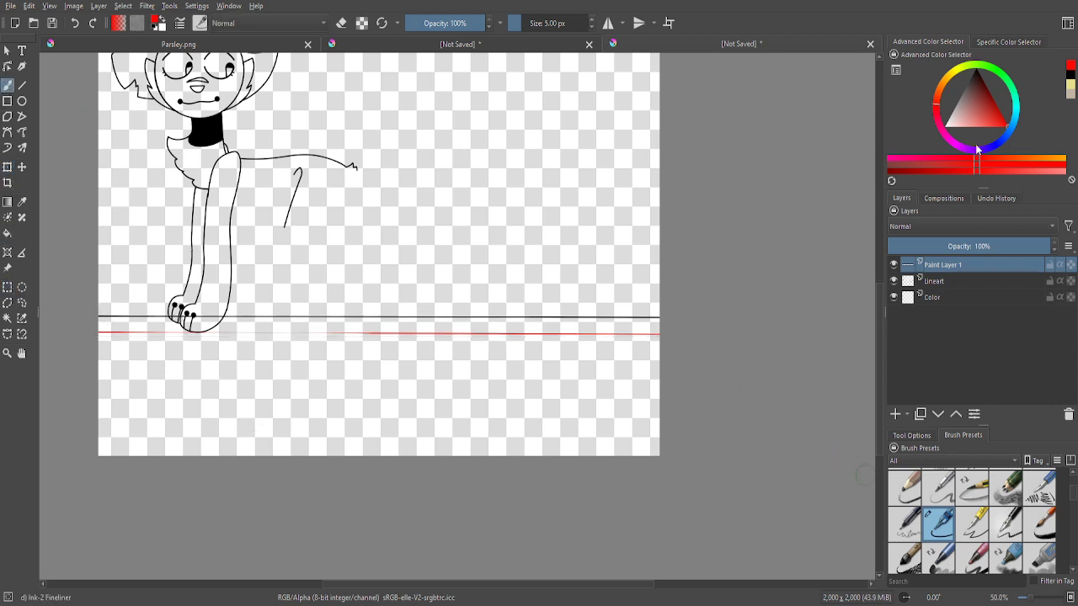
# - Reset the brush colour to black and make the Lineart layer active
pyautogui.press('d')
pyautogui.click(941, 281)
pyautogui.scroll(3, 223, 278)
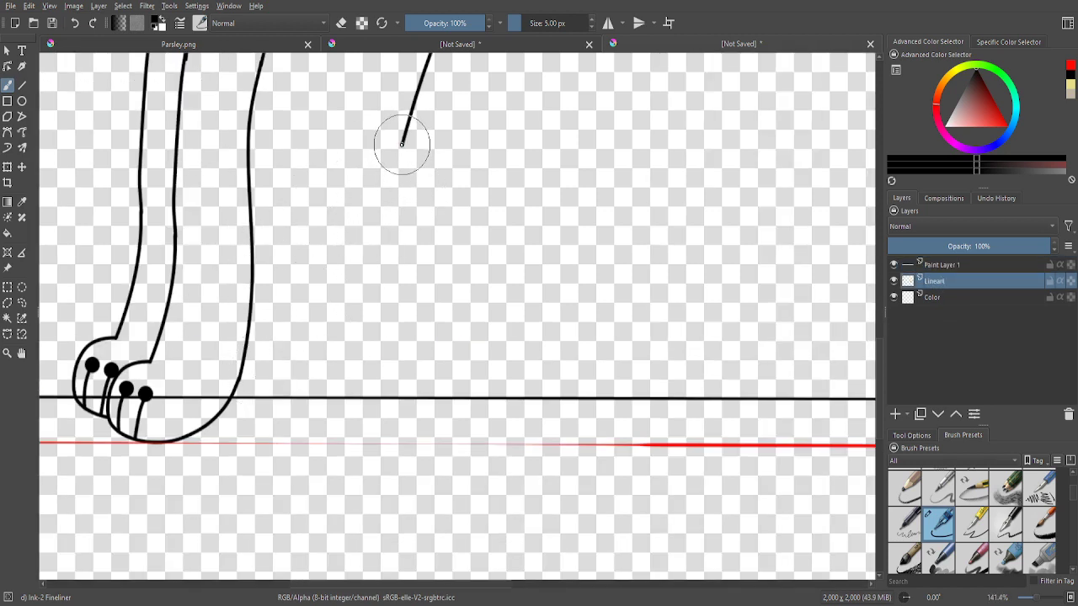
# - Try drawing the lower hind leg as a curve down from the thigh line, with a paw outline resting on the red guide
pyautogui.moveTo(402, 145)
pyautogui.mouseDown()
pyautogui.moveTo(458, 158)
pyautogui.moveTo(468, 199)
pyautogui.moveTo(435, 285)
pyautogui.moveTo(354, 413)
pyautogui.mouseUp()
pyautogui.scroll(3, 353, 412)
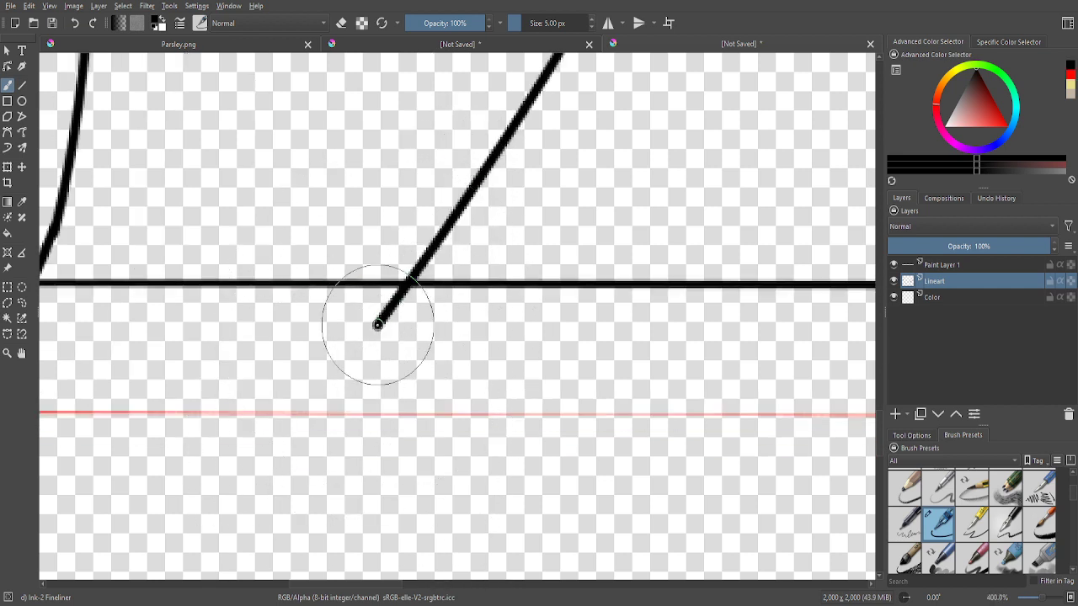
pyautogui.moveTo(377, 325)
pyautogui.mouseDown()
pyautogui.moveTo(255, 306)
pyautogui.moveTo(229, 376)
pyautogui.moveTo(244, 402)
pyautogui.moveTo(281, 420)
pyautogui.moveTo(356, 421)
pyautogui.moveTo(553, 370)
pyautogui.mouseUp()
pyautogui.scroll(-6, 519, 428)
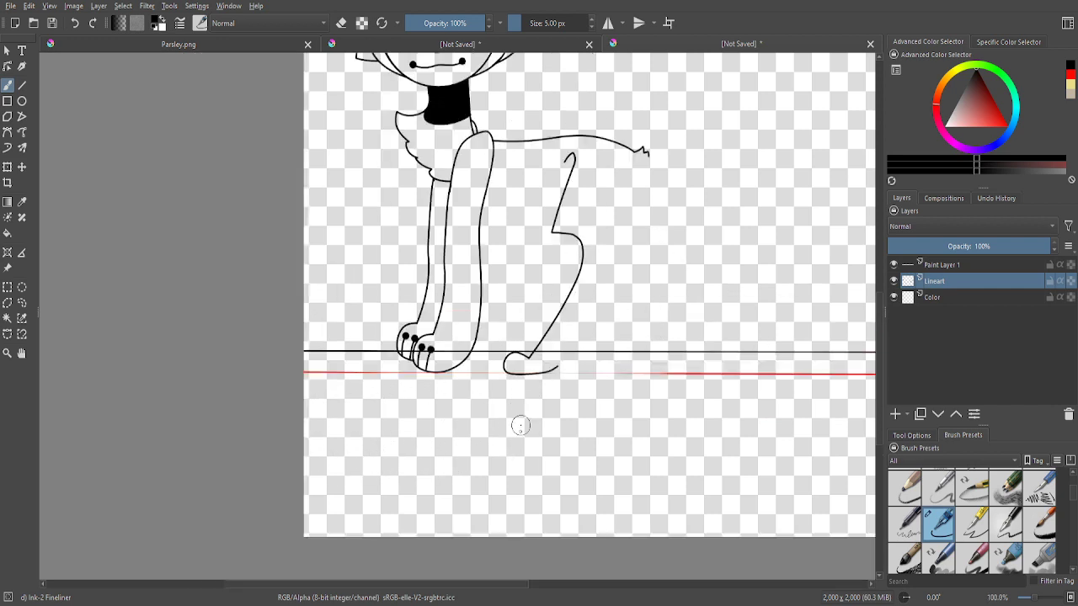
pyautogui.scroll(1, 644, 346)
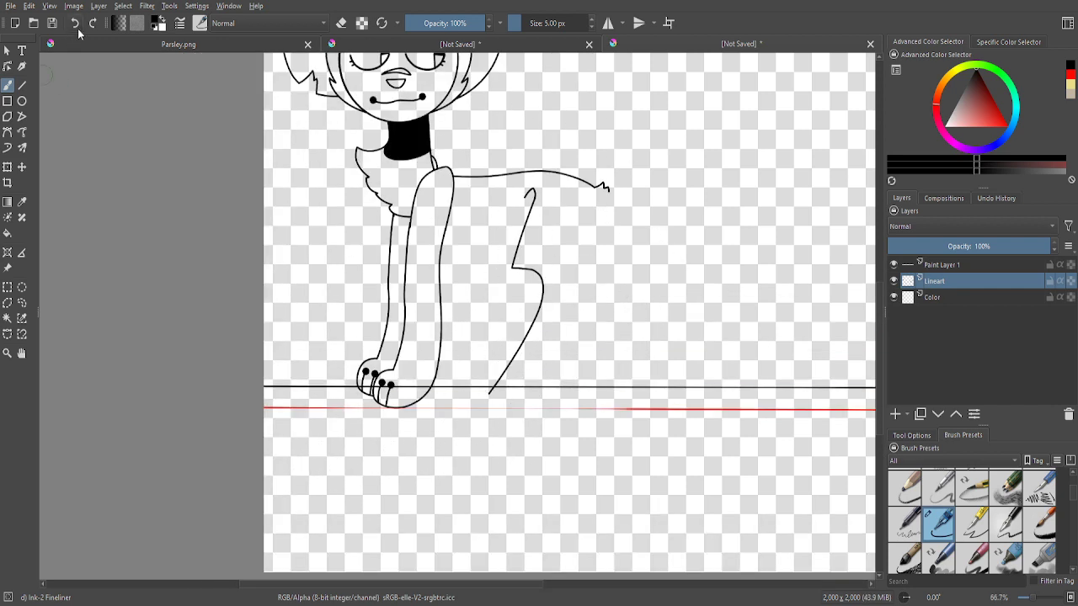
pyautogui.scroll(2, 559, 377)
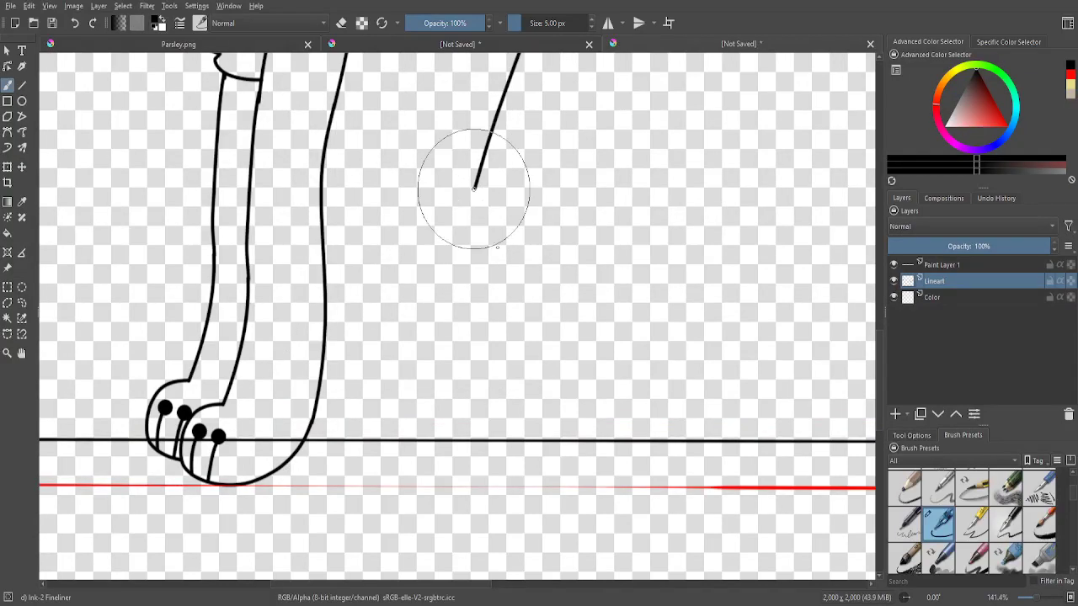
# - Try a straighter lower hind leg line from the thigh down to the black guide, and undo it
pyautogui.moveTo(473, 189)
pyautogui.mouseDown()
pyautogui.moveTo(507, 252)
pyautogui.moveTo(506, 289)
pyautogui.moveTo(460, 439)
pyautogui.mouseUp()
pyautogui.scroll(2, 447, 488)
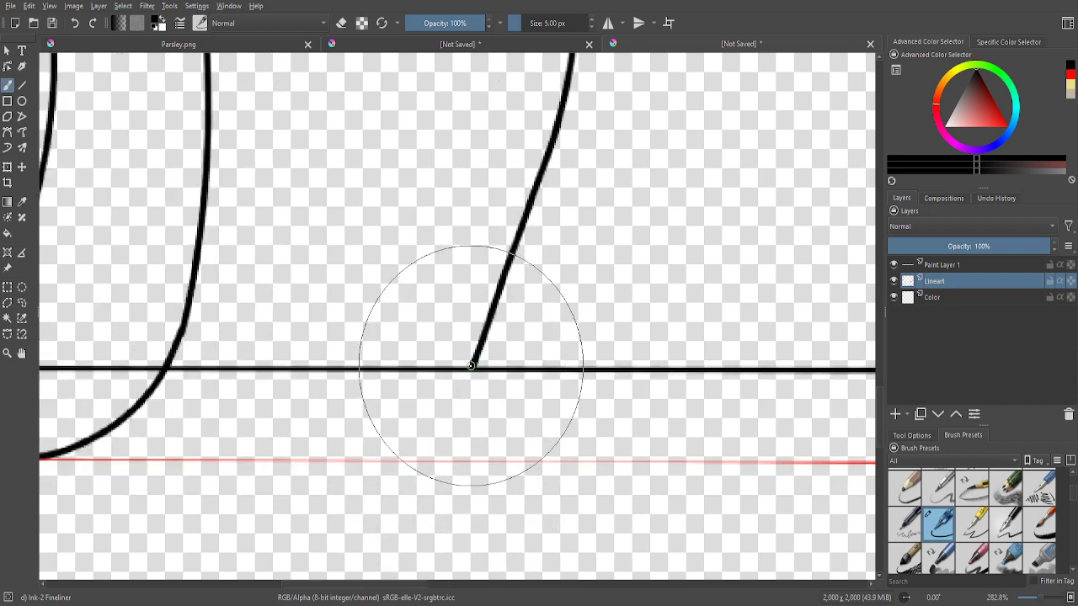
pyautogui.scroll(-1, 472, 365)
pyautogui.scroll(1, 471, 367)
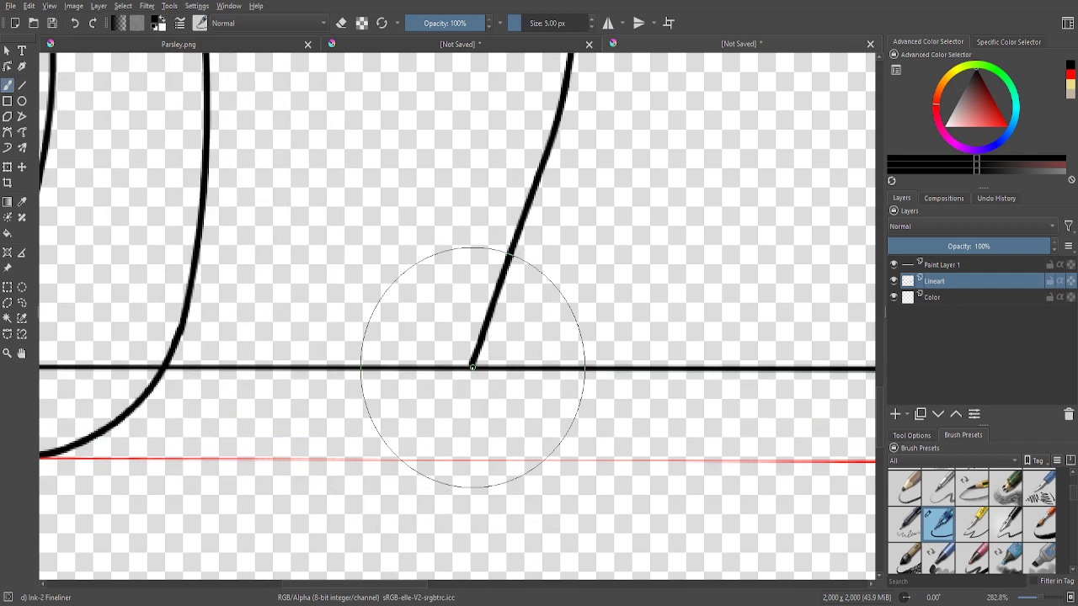
pyautogui.scroll(-1, 444, 344)
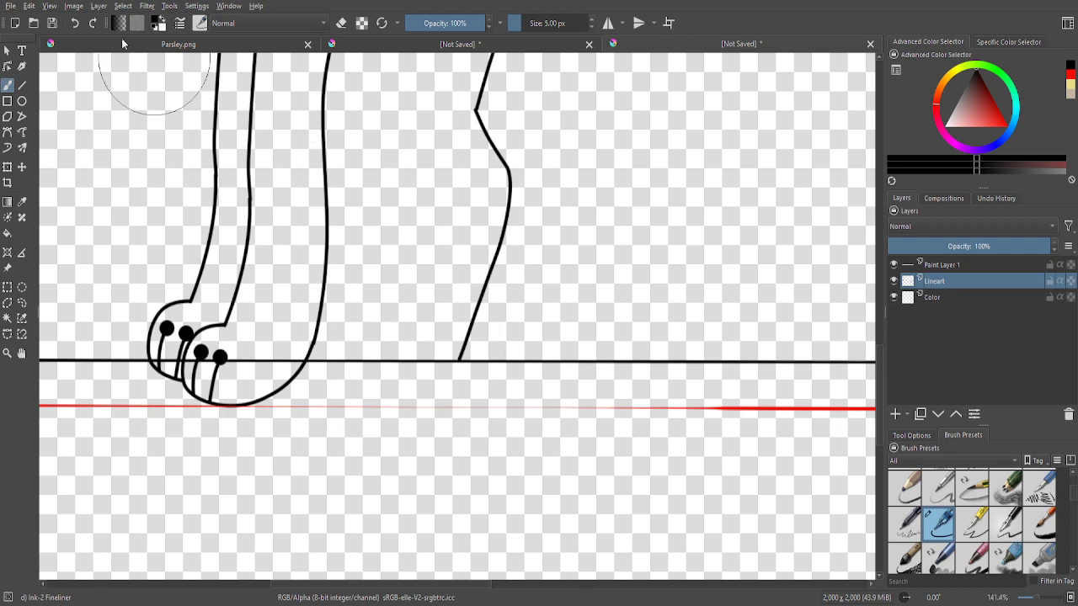
pyautogui.click(76, 26)
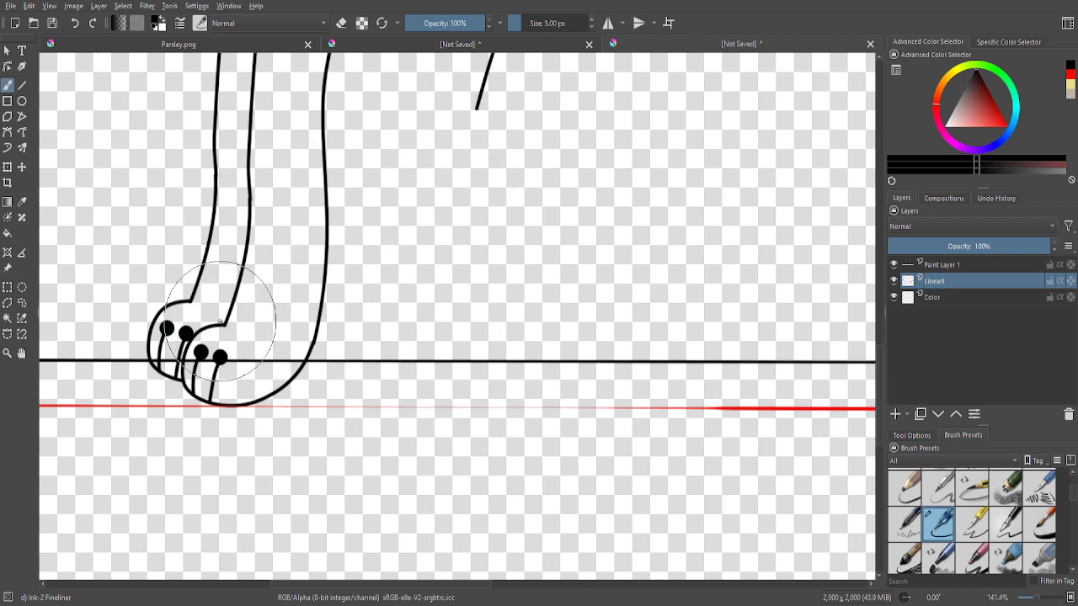
# - Mark the ankle with a dot above the black guide, draw the lower hind leg line down to it, and outline the hind paw
pyautogui.click(433, 327)
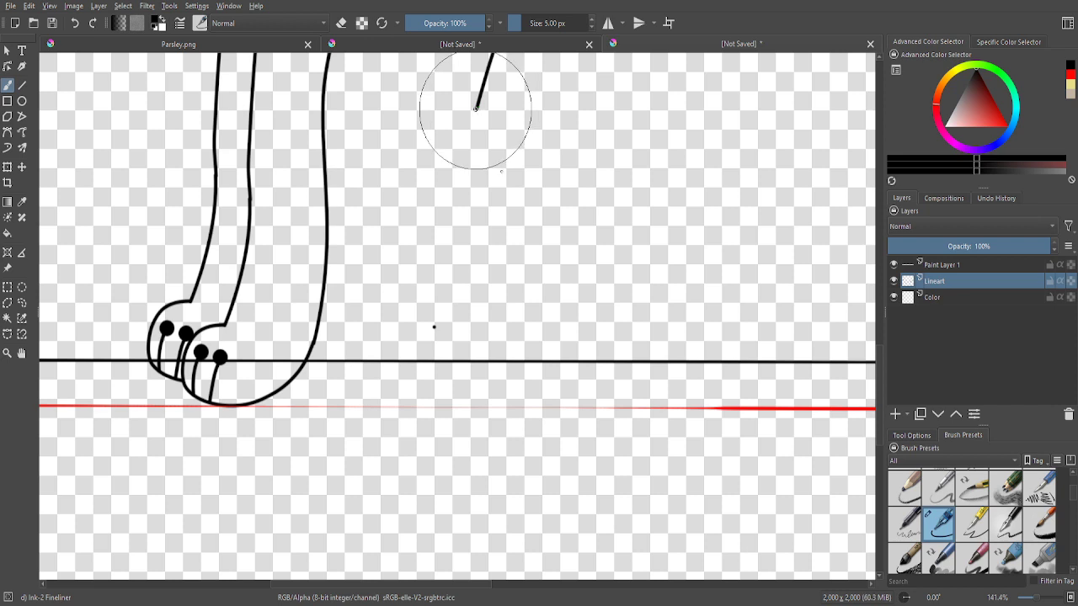
pyautogui.moveTo(475, 108)
pyautogui.mouseDown()
pyautogui.moveTo(500, 173)
pyautogui.moveTo(496, 229)
pyautogui.moveTo(450, 319)
pyautogui.mouseUp()
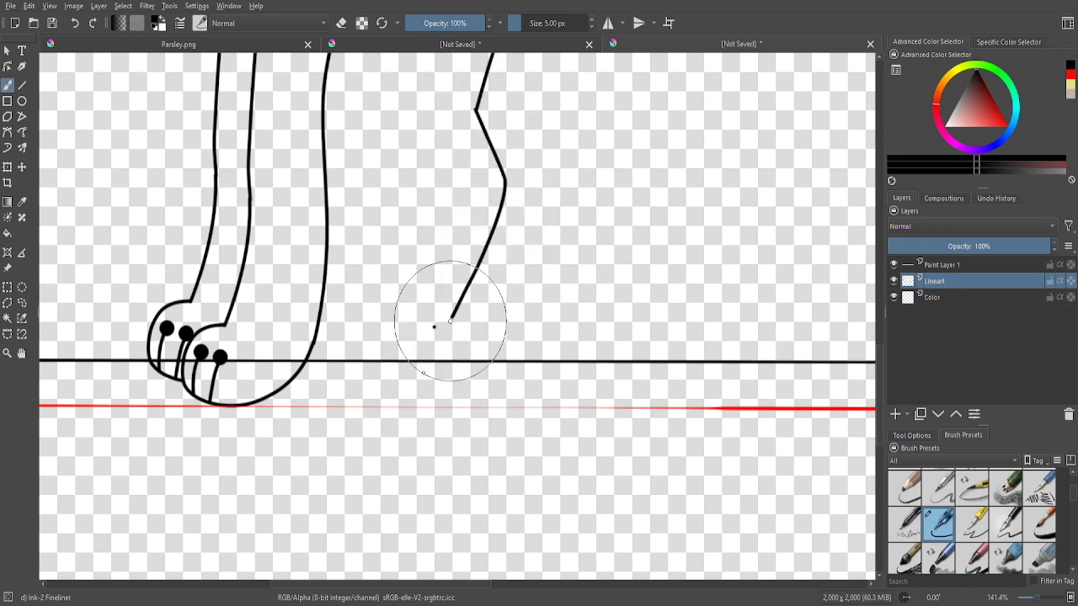
pyautogui.scroll(3, 433, 371)
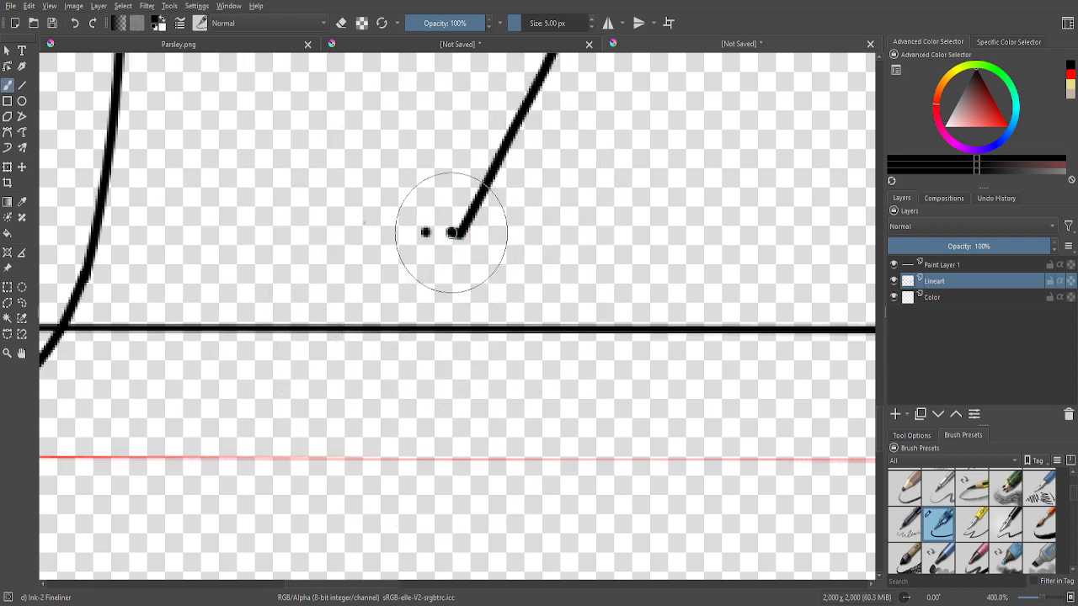
pyautogui.moveTo(452, 232)
pyautogui.mouseDown()
pyautogui.moveTo(369, 233)
pyautogui.moveTo(324, 268)
pyautogui.moveTo(290, 328)
pyautogui.moveTo(276, 385)
pyautogui.moveTo(277, 418)
pyautogui.moveTo(301, 446)
pyautogui.moveTo(390, 464)
pyautogui.moveTo(552, 441)
pyautogui.moveTo(610, 389)
pyautogui.moveTo(659, 282)
pyautogui.mouseUp()
# - Erase the leftover marker dot beneath the upper outline of the hind paw, using the brush in eraser mode
pyautogui.scroll(4, 437, 198)
pyautogui.press('e')
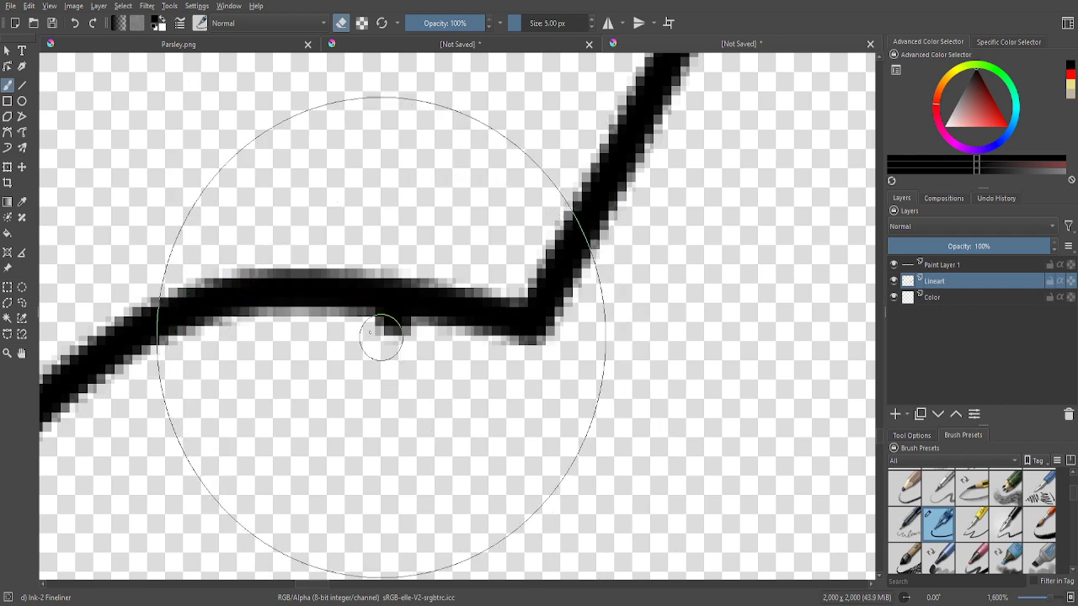
pyautogui.moveTo(370, 332); pyautogui.dragTo(392, 334)
pyautogui.scroll(-6, 595, 426)
pyautogui.scroll(6, 590, 472)
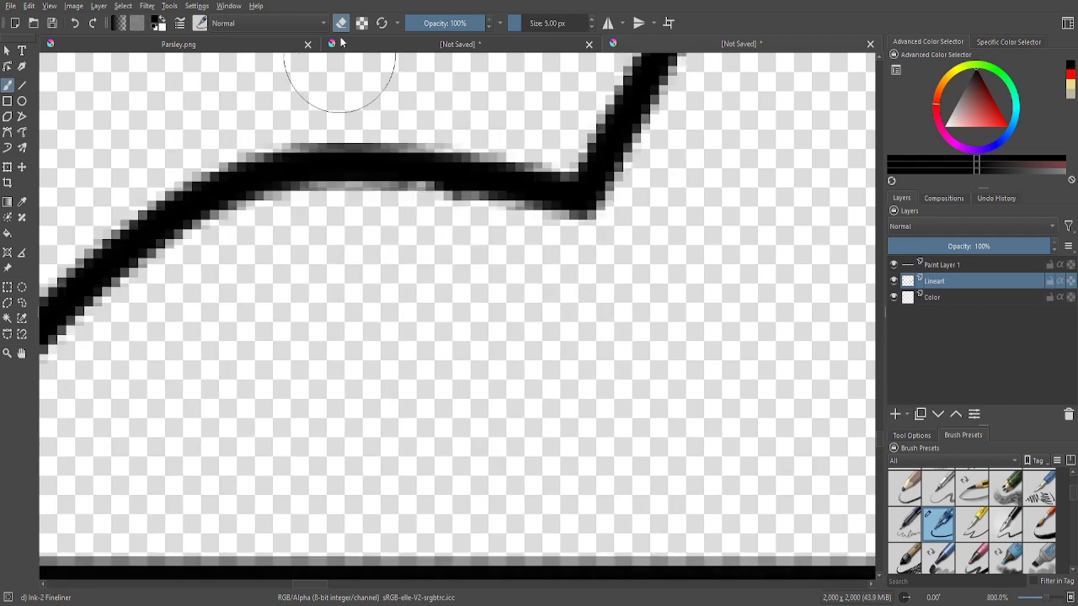
# - Leave eraser mode and touch up the hind paw's upper outline toward the ankle with the 5 px Ink-2 Fineliner
pyautogui.click(341, 27)
pyautogui.moveTo(416, 168); pyautogui.dragTo(595, 200)
pyautogui.scroll(-5, 431, 350)
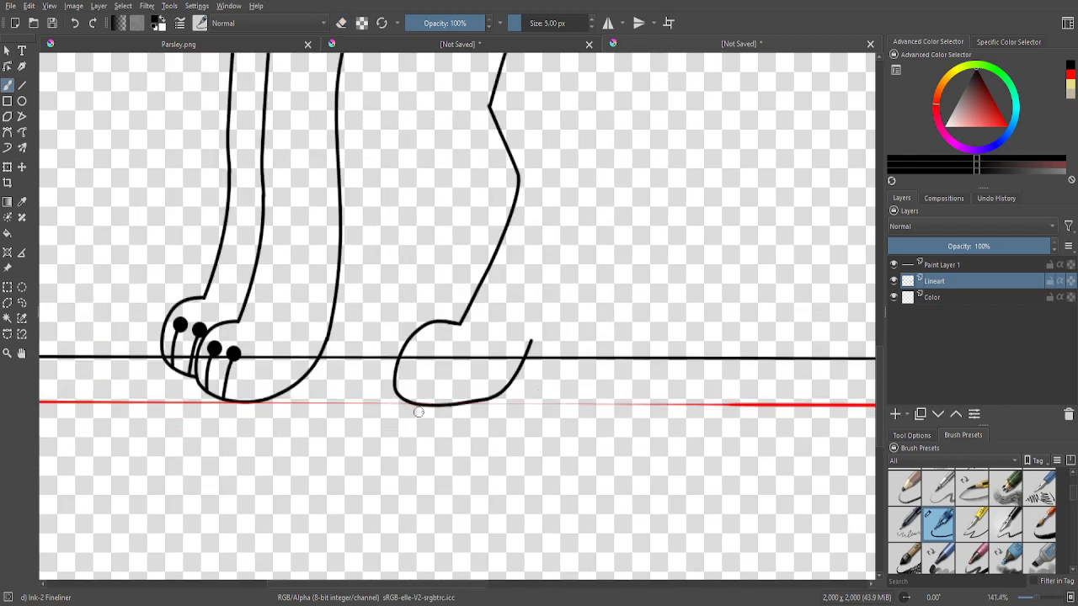
pyautogui.scroll(-2, 419, 410)
pyautogui.scroll(3, 488, 379)
# - Erase the black guide line on Paint Layer 1 along its whole length with the Eraser Circle brush
pyautogui.click(942, 267)
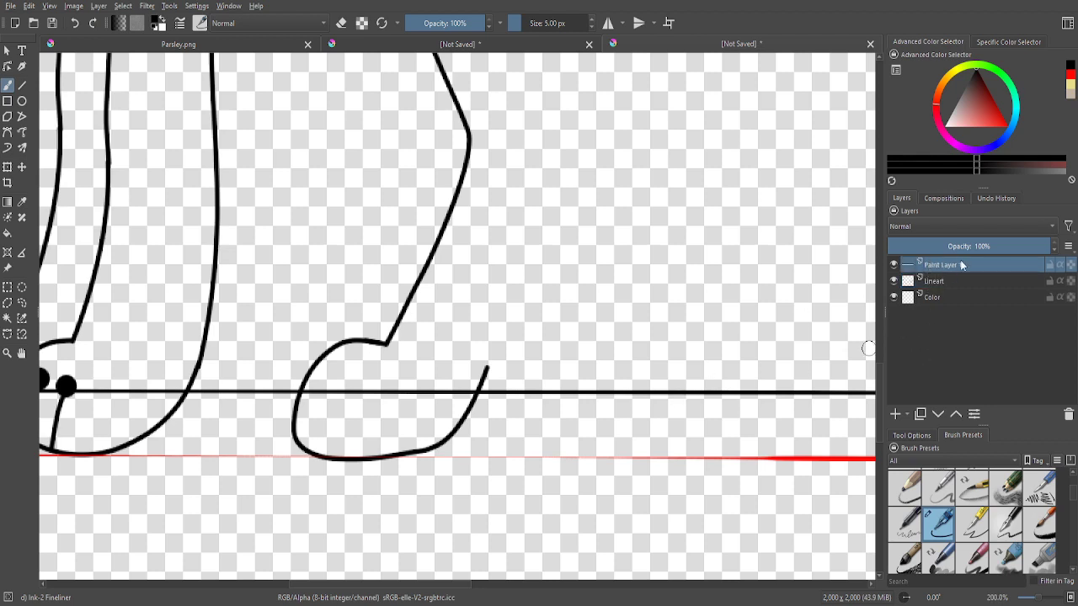
pyautogui.scroll(-1, 531, 457)
pyautogui.scroll(-3, 483, 436)
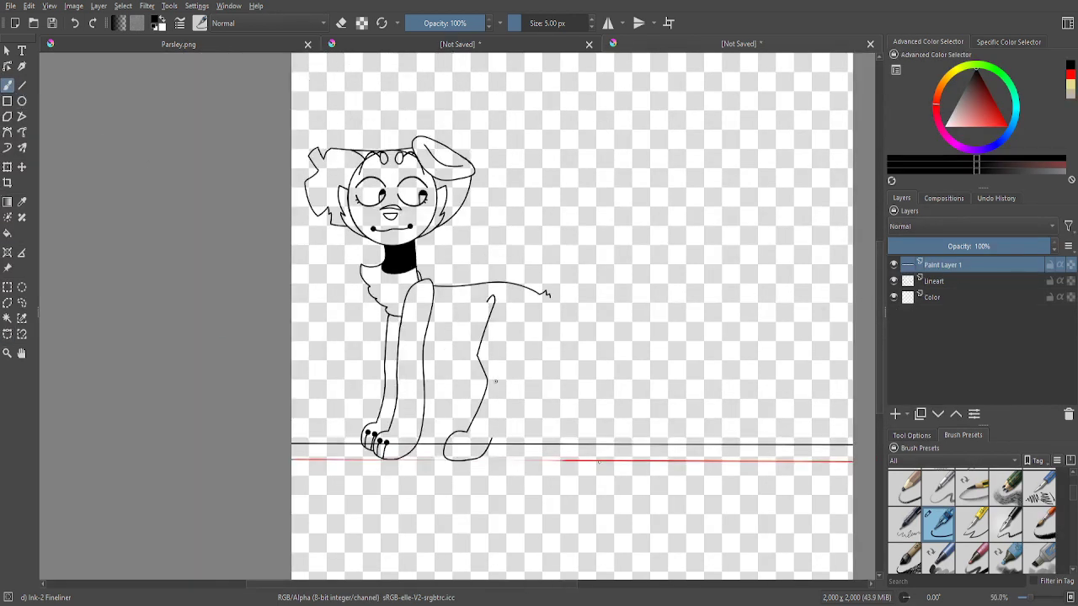
pyautogui.scroll(-1, 598, 462)
pyautogui.scroll(2, 978, 526)
pyautogui.click(940, 490)
pyautogui.scroll(1, 600, 514)
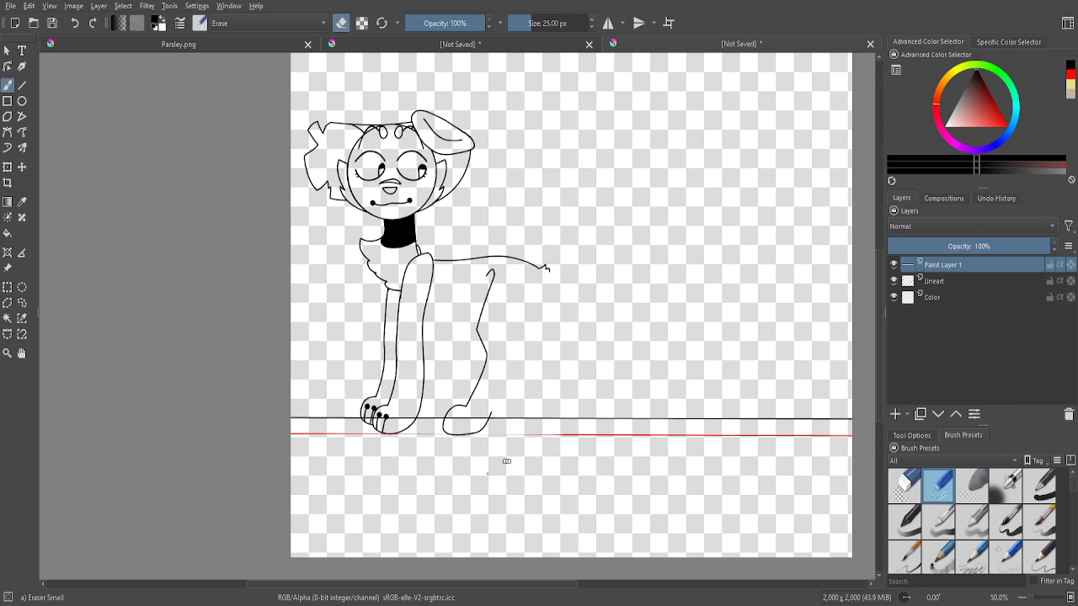
pyautogui.scroll(-1, 506, 461)
pyautogui.scroll(1, 512, 459)
pyautogui.scroll(-1, 594, 499)
pyautogui.scroll(1, 592, 478)
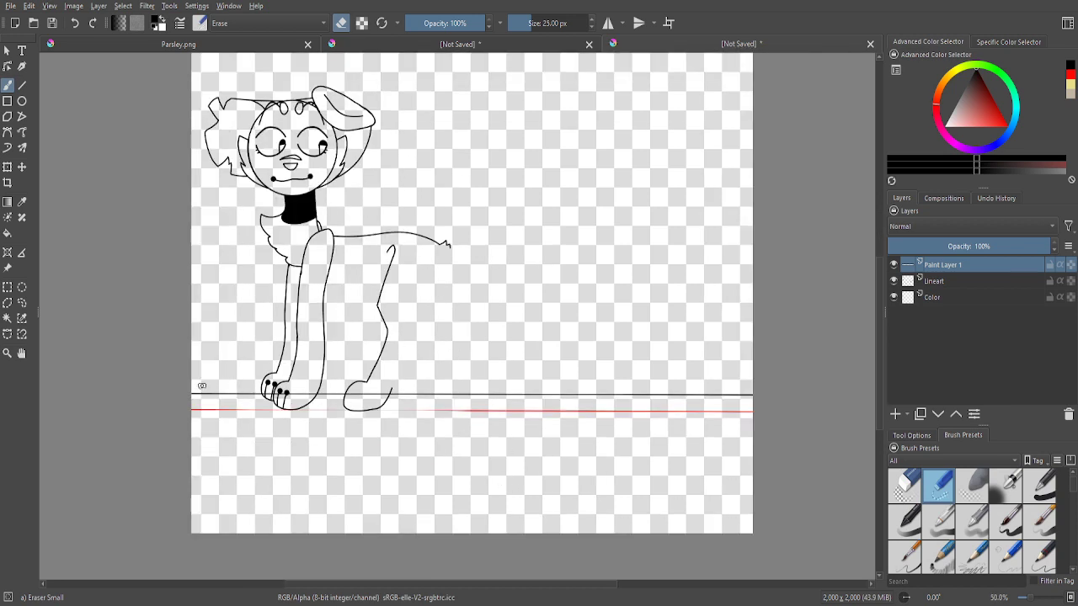
pyautogui.click(905, 486)
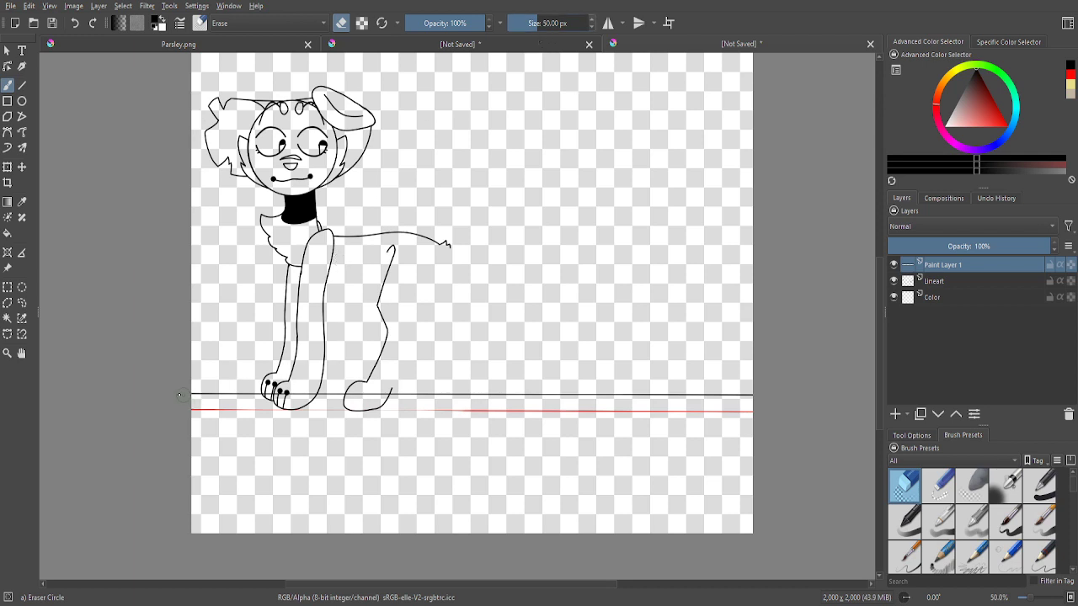
pyautogui.moveTo(218, 392); pyautogui.dragTo(705, 390)
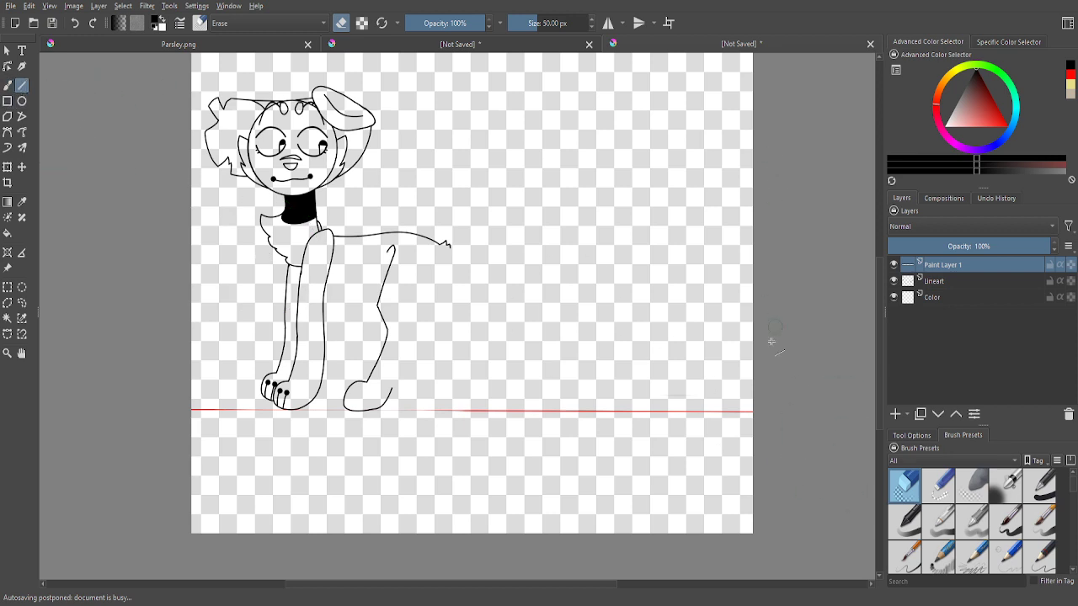
# - Draw a level black guide line across the canvas just above the red guide, using the 5 px Ink-2 Fineliner
pyautogui.scroll(-2, 939, 499)
pyautogui.click(939, 522)
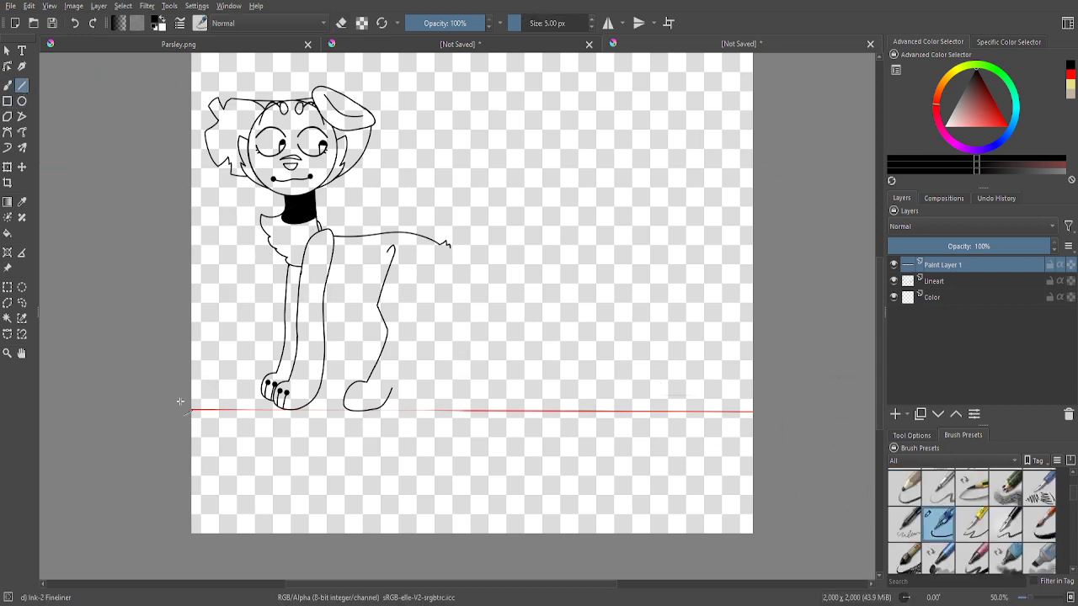
pyautogui.moveTo(458, 413); pyautogui.dragTo(762, 402)
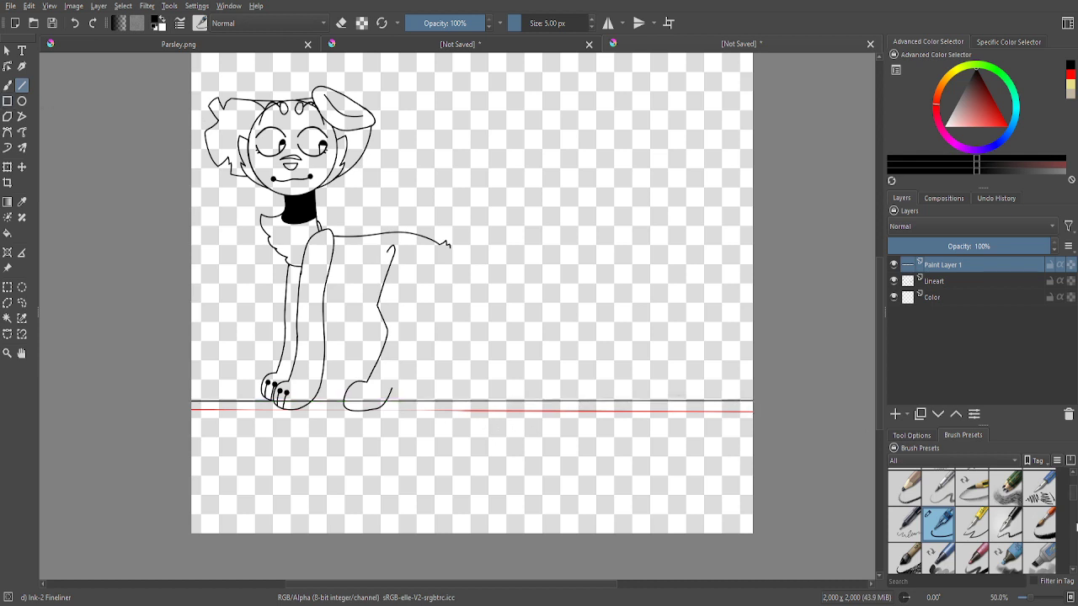
# - On the Lineart layer, draw the back line of the hind leg from the heel up past the hock, curving toward the rump
pyautogui.click(937, 284)
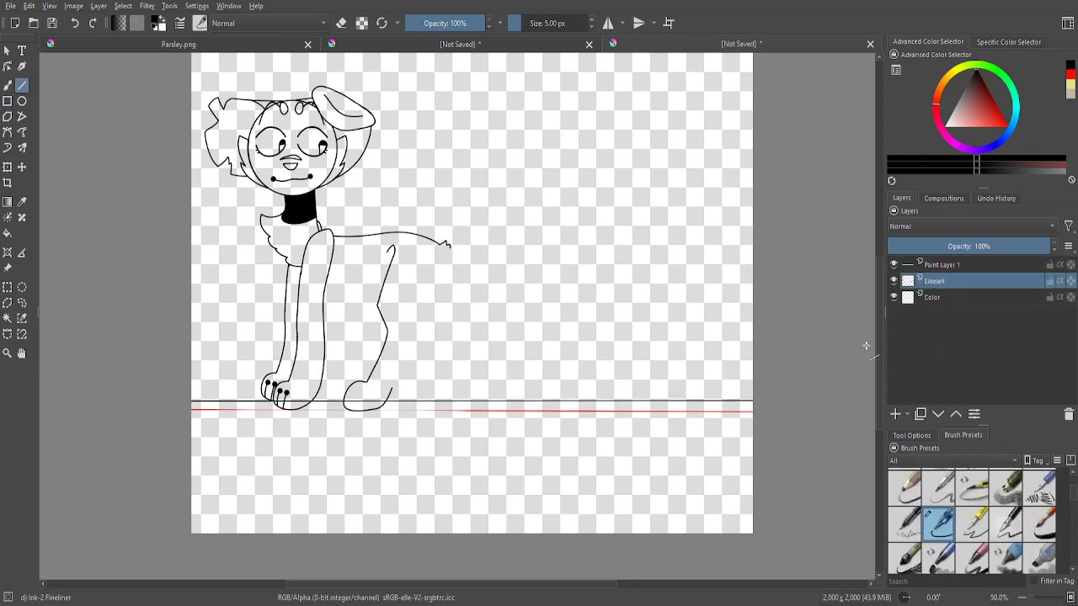
pyautogui.scroll(4, 402, 356)
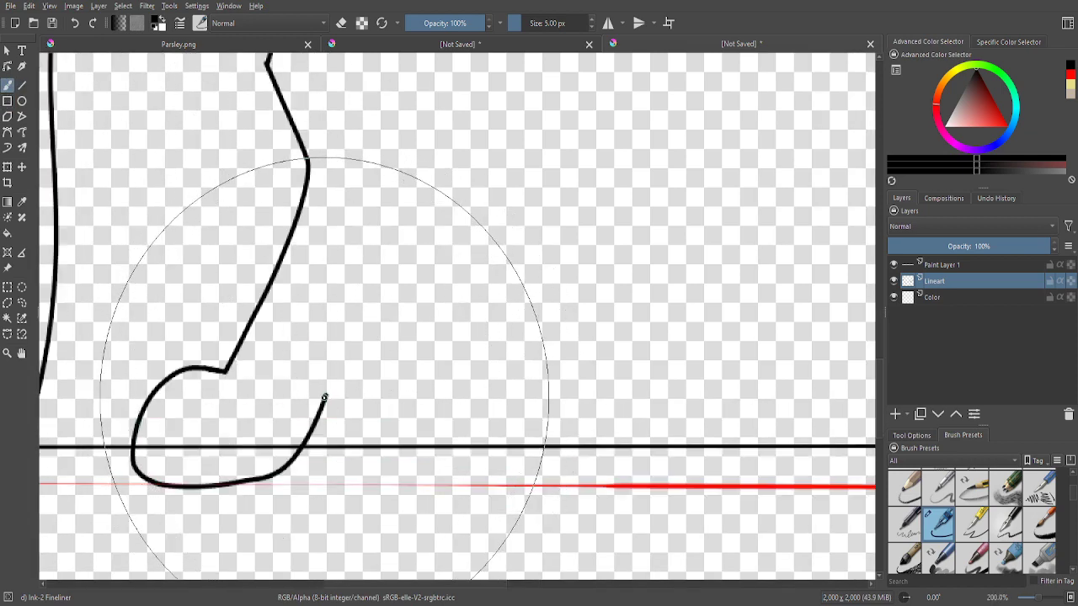
pyautogui.moveTo(327, 396); pyautogui.dragTo(408, 172)
pyautogui.scroll(-3, 348, 471)
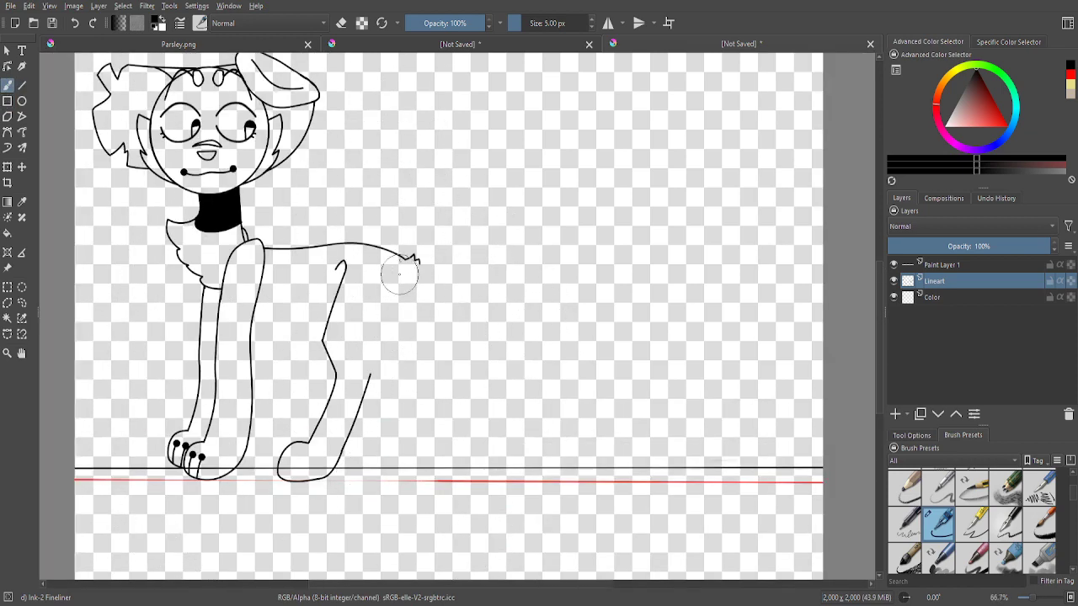
pyautogui.scroll(3, 394, 266)
pyautogui.scroll(-2, 368, 325)
pyautogui.scroll(3, 344, 475)
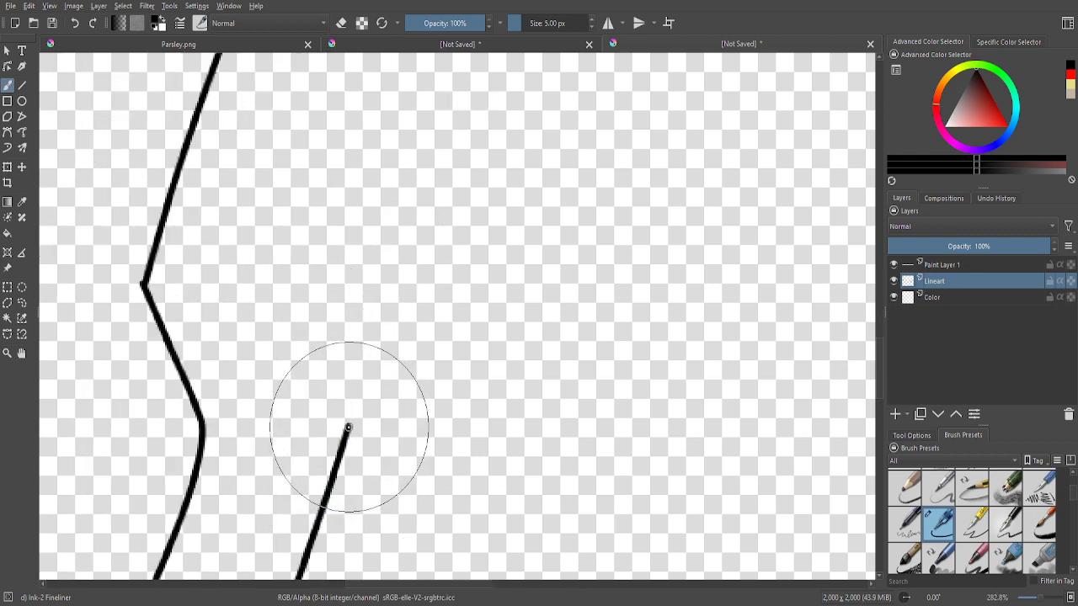
pyautogui.moveTo(349, 428)
pyautogui.mouseDown()
pyautogui.moveTo(314, 341)
pyautogui.moveTo(323, 287)
pyautogui.moveTo(390, 187)
pyautogui.moveTo(437, 144)
pyautogui.mouseUp()
pyautogui.scroll(-4, 411, 314)
# - Draw the first toe line inside the hind paw and cap it with a 20 px dot
pyautogui.scroll(3, 310, 461)
pyautogui.scroll(3, 329, 390)
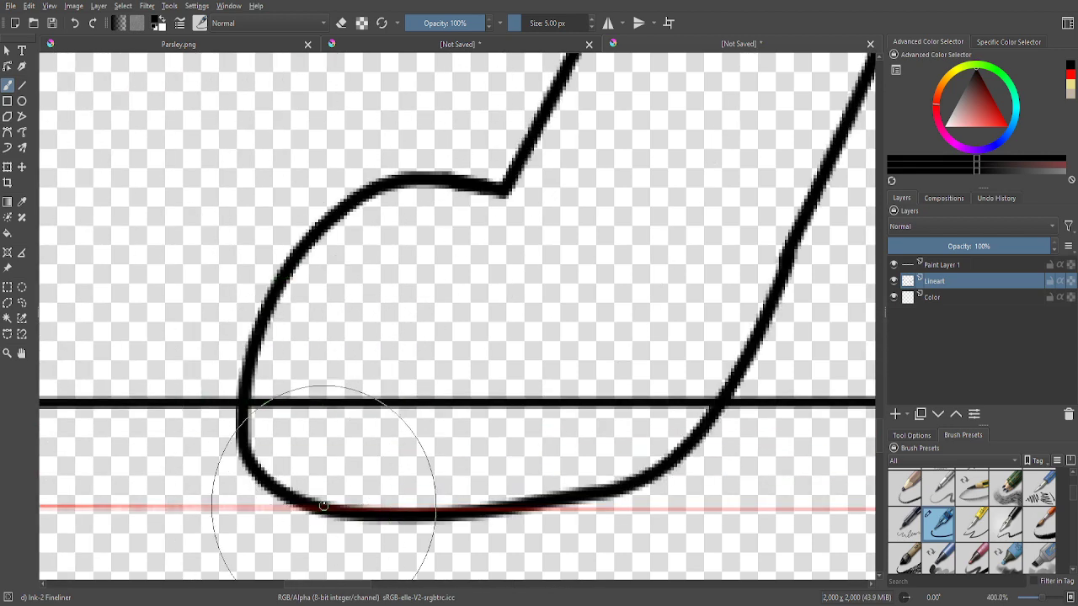
pyautogui.moveTo(295, 497); pyautogui.dragTo(342, 261)
pyautogui.scroll(3, 312, 373)
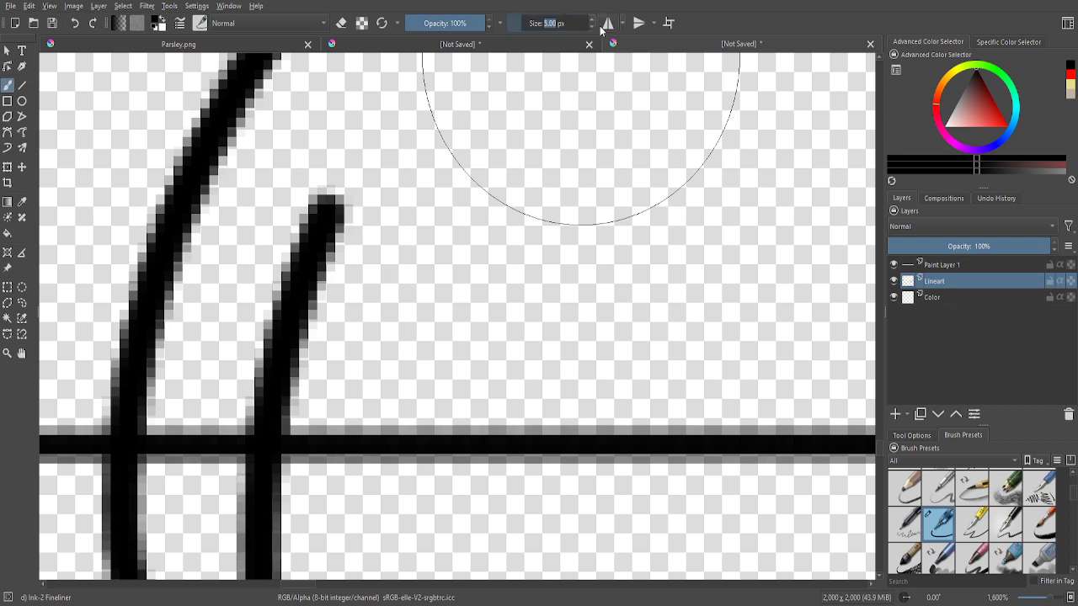
pyautogui.click(331, 214)
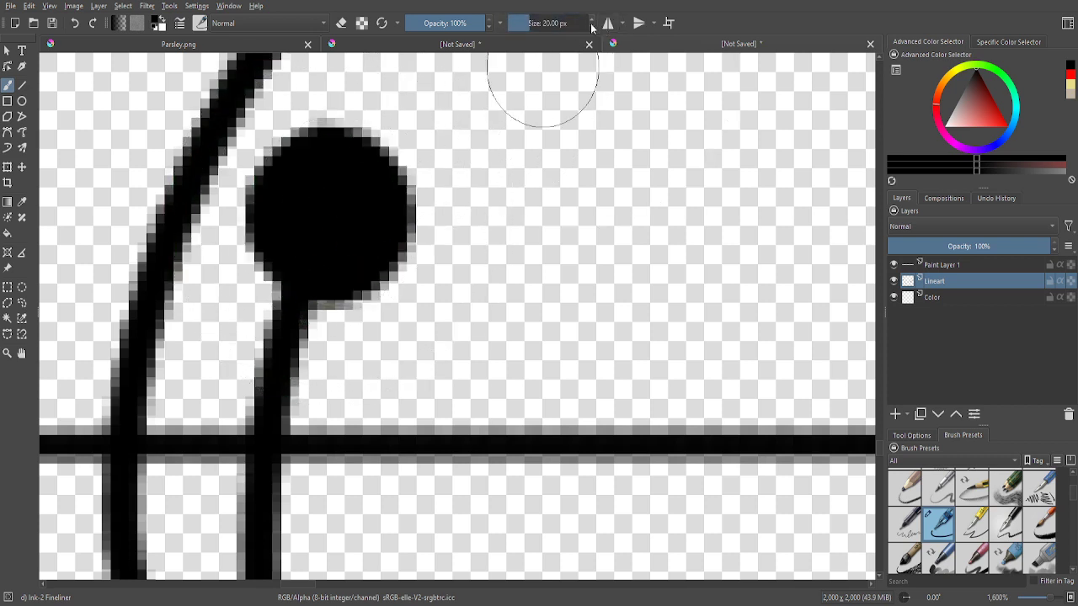
# - Draw a second toe line in the hind paw, add a 20 px dot above it, and join them with the 5 px brush
pyautogui.scroll(-4, 429, 356)
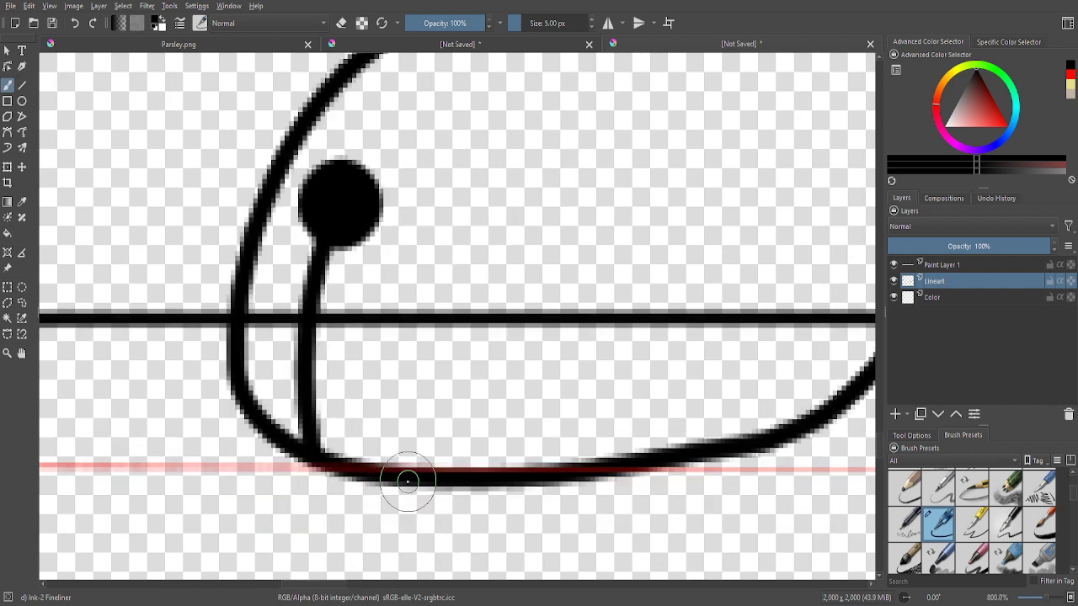
pyautogui.moveTo(404, 462); pyautogui.dragTo(402, 278)
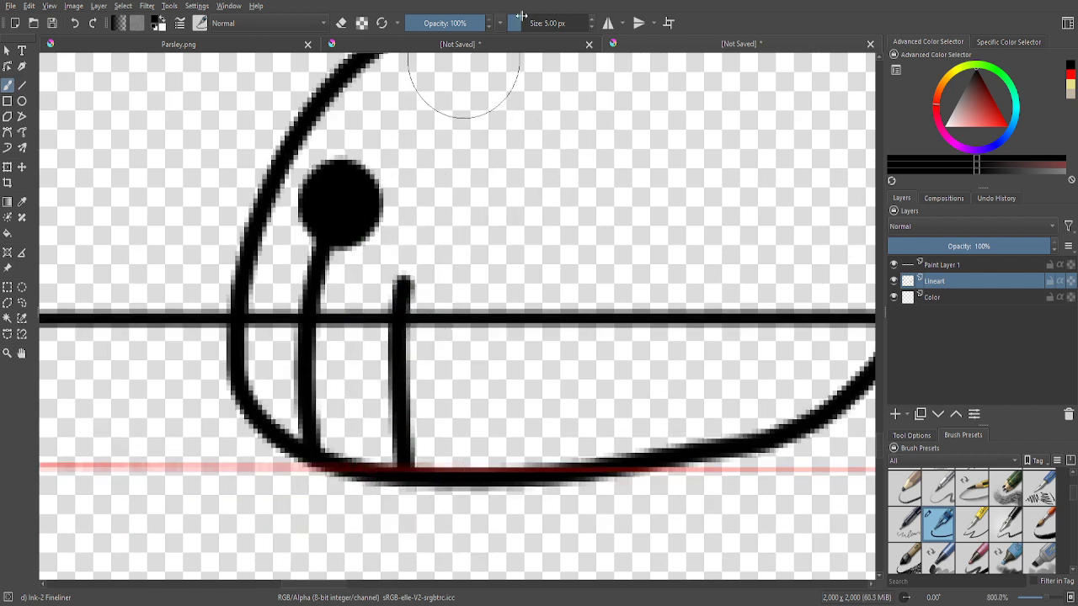
pyautogui.write('0')
pyautogui.press('Return')
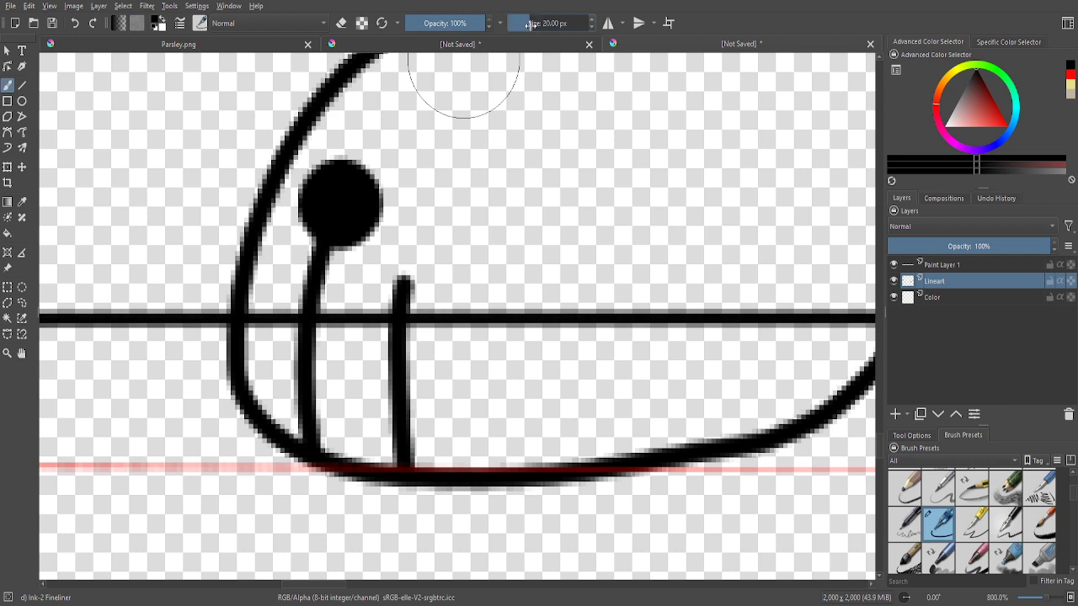
pyautogui.click(435, 213)
pyautogui.click(548, 23)
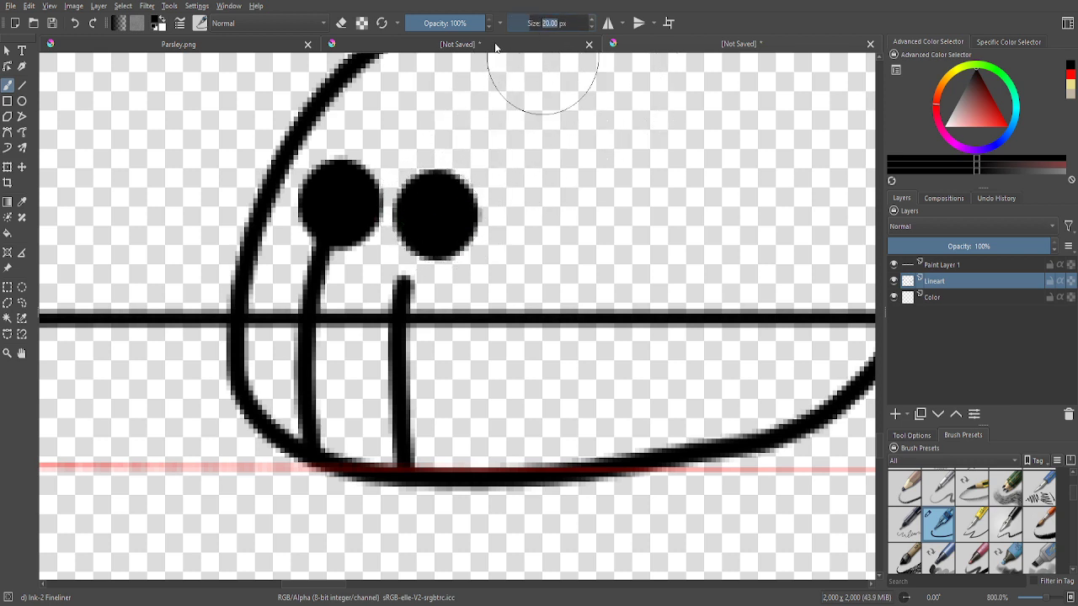
pyautogui.scroll(3, 377, 303)
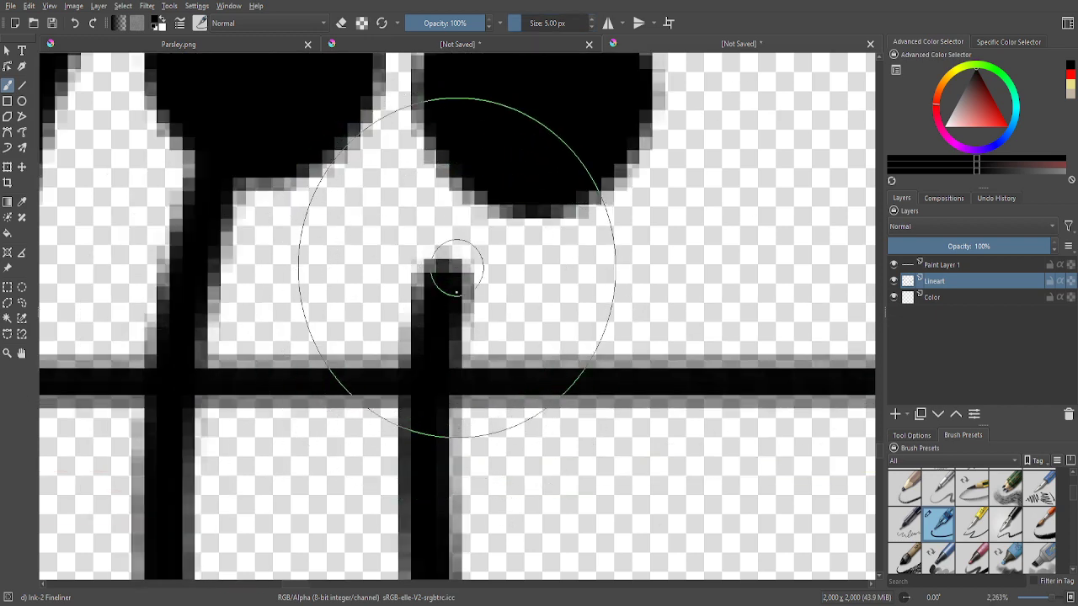
pyautogui.scroll(-6, 446, 312)
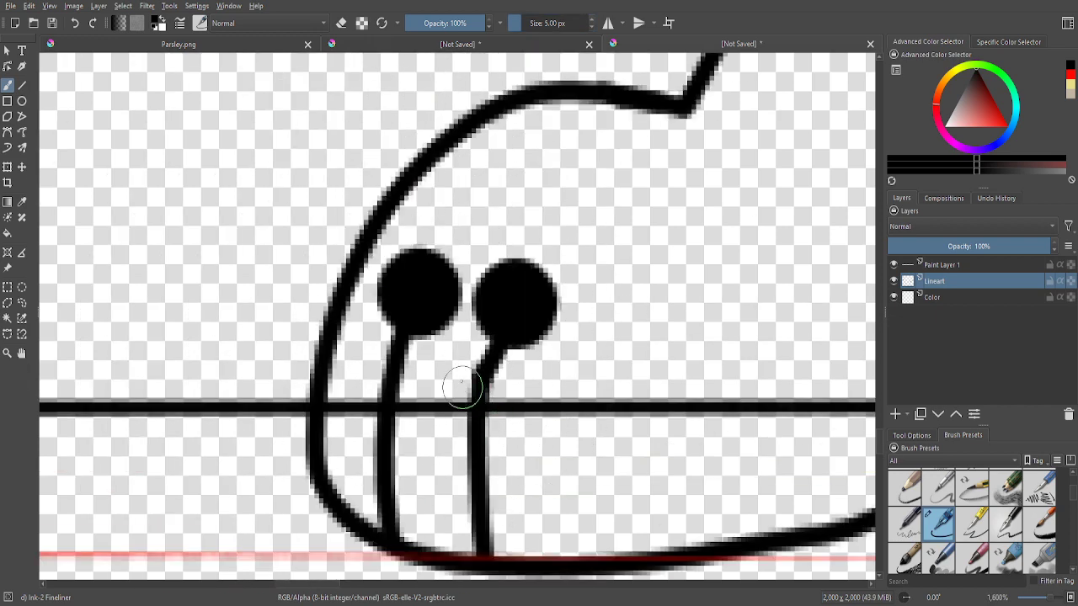
# - Outline the whole hind leg with a curve selection and paste a copy of it onto a new layer
pyautogui.scroll(-6, 496, 290)
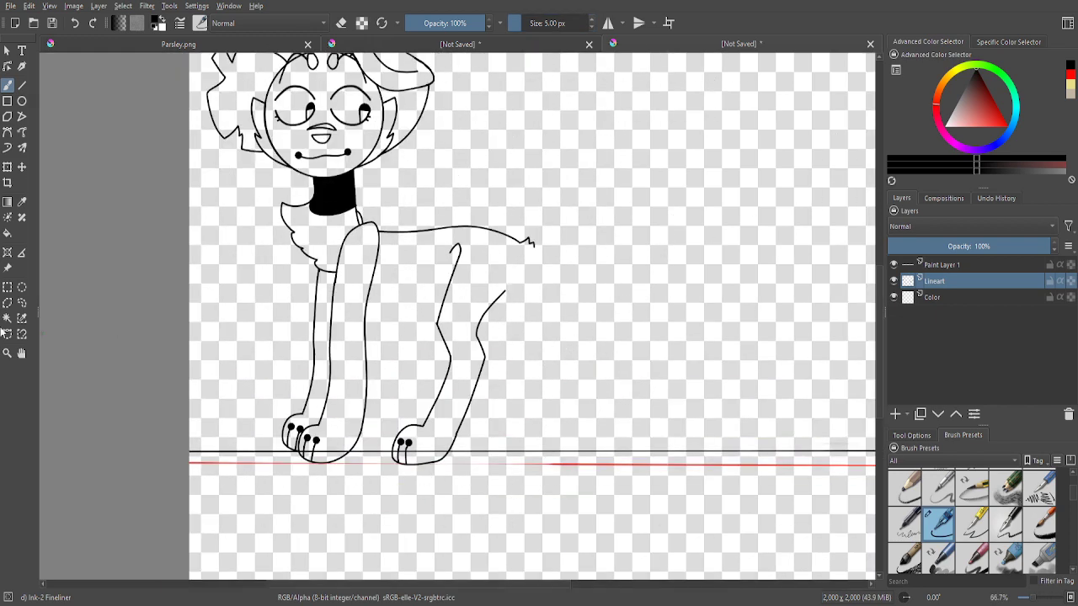
pyautogui.click(7, 333)
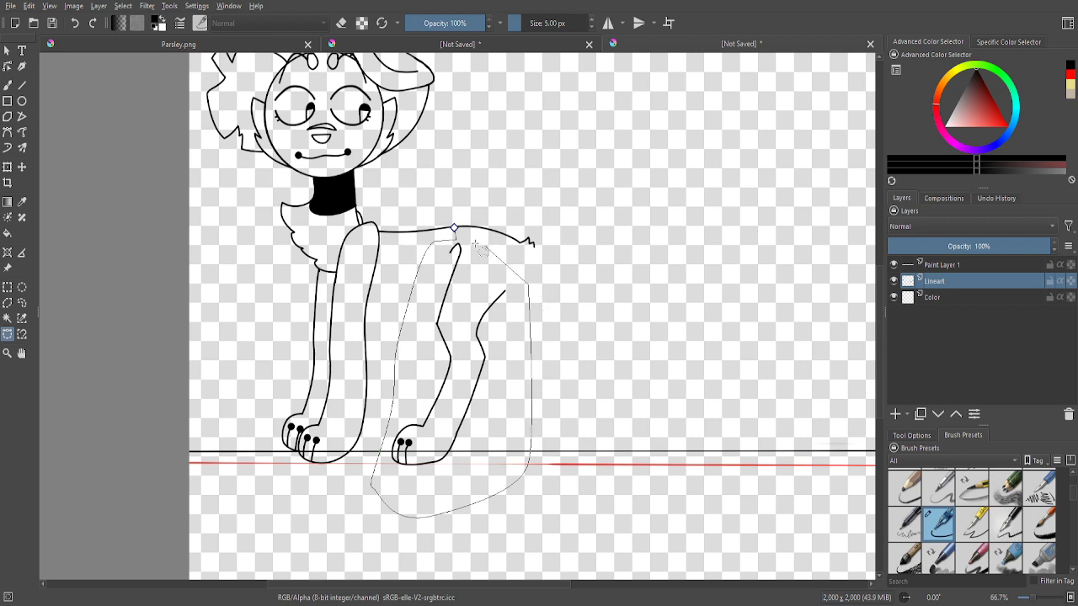
pyautogui.click(454, 228)
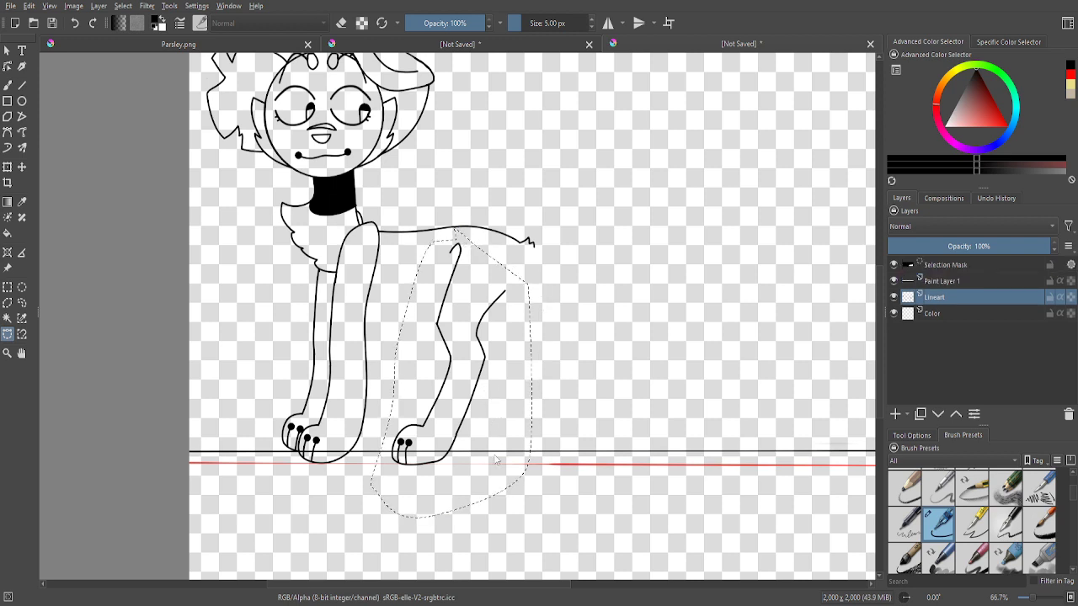
pyautogui.hotkey('ctrl', 'c')
pyautogui.hotkey('ctrl', 'v')
# - Move the pasted hind leg slightly up and toward the front legs as the far leg, and clear the selection
pyautogui.click(8, 167)
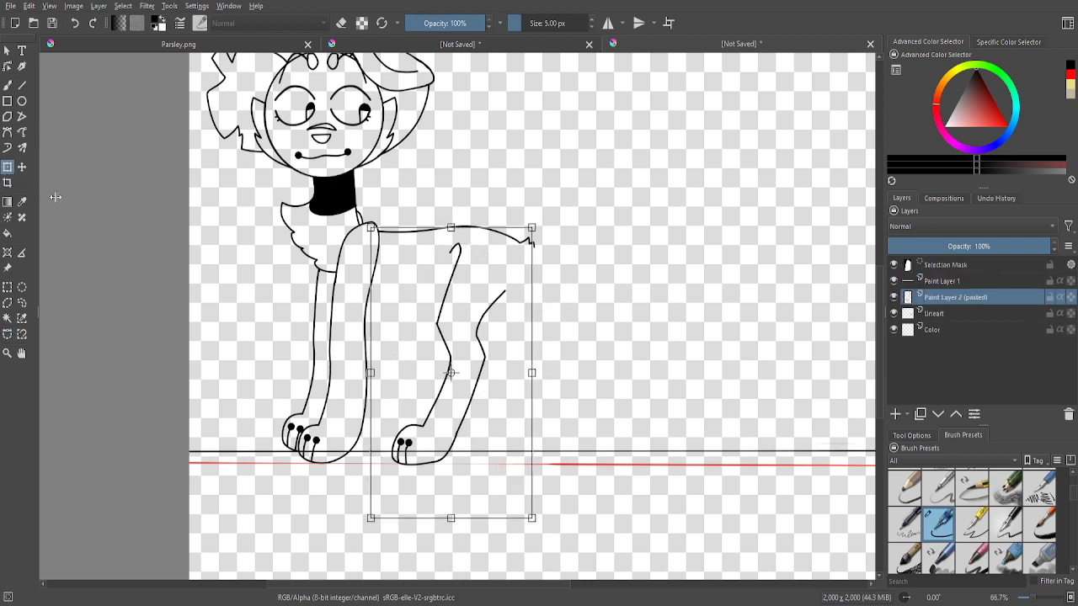
pyautogui.moveTo(404, 411)
pyautogui.mouseDown()
pyautogui.moveTo(385, 429)
pyautogui.moveTo(385, 403)
pyautogui.mouseUp()
pyautogui.click(8, 287)
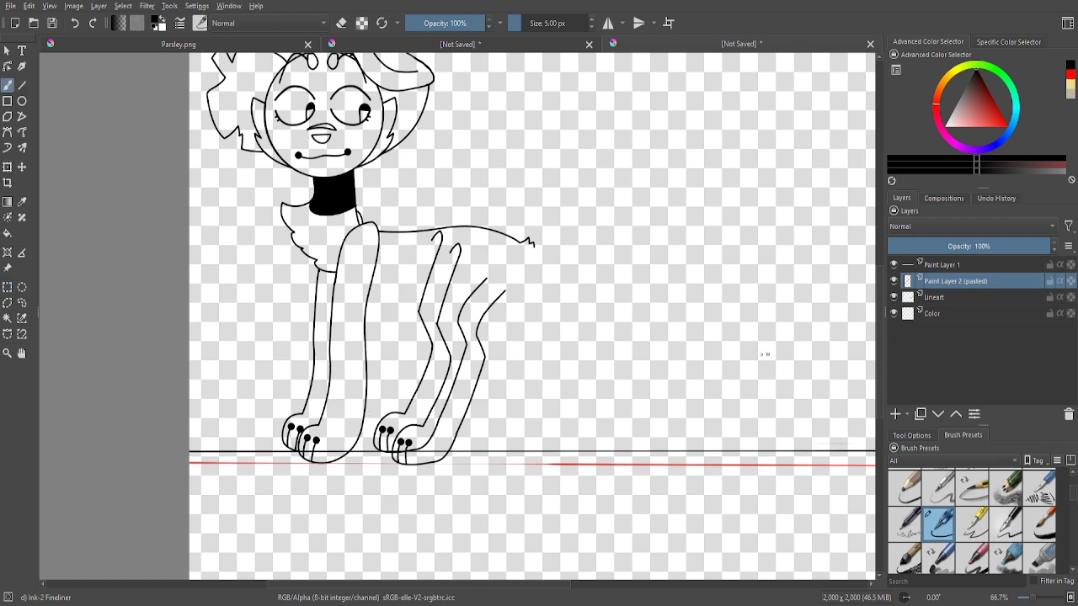
# - Hide the pasted leg layer and draw the belly line on the Lineart layer from the front leg to the hind thigh
pyautogui.scroll(3, 969, 522)
pyautogui.click(937, 486)
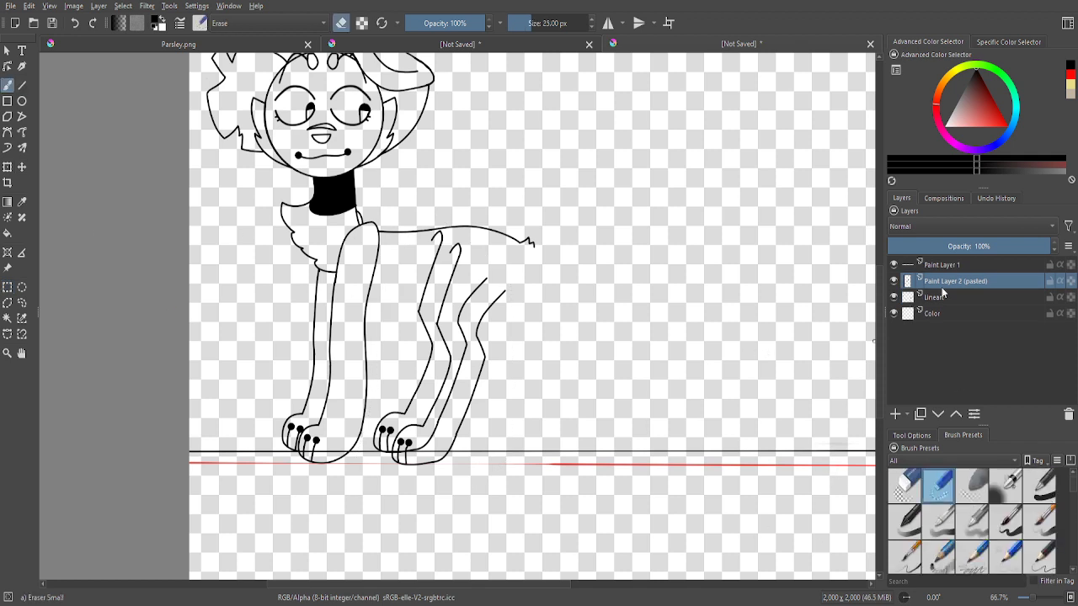
pyautogui.click(934, 297)
pyautogui.scroll(-3, 959, 518)
pyautogui.click(921, 523)
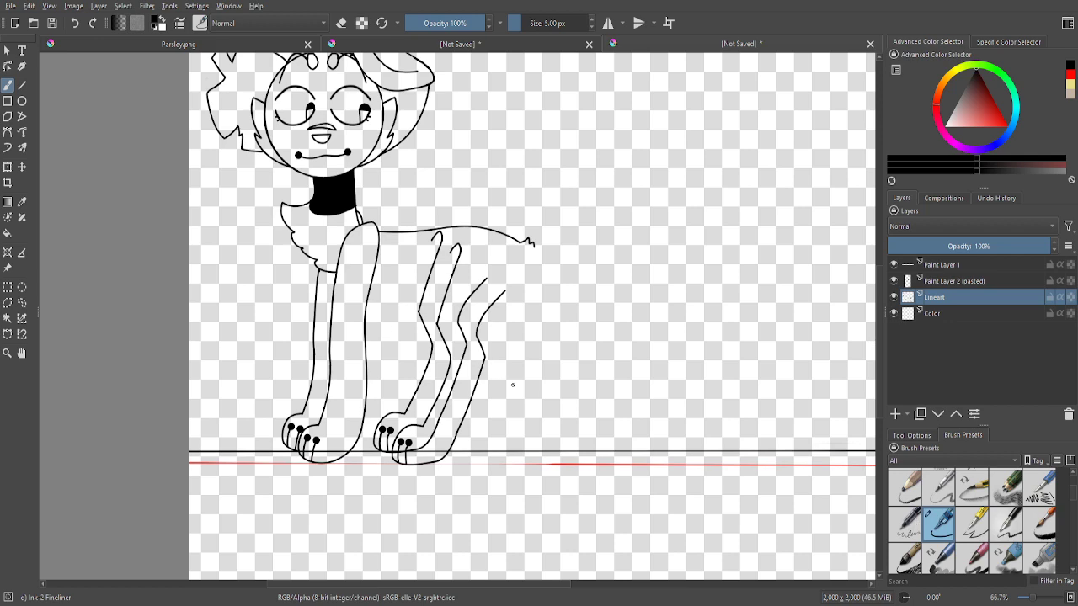
pyautogui.scroll(5, 512, 385)
pyautogui.scroll(-2, 381, 253)
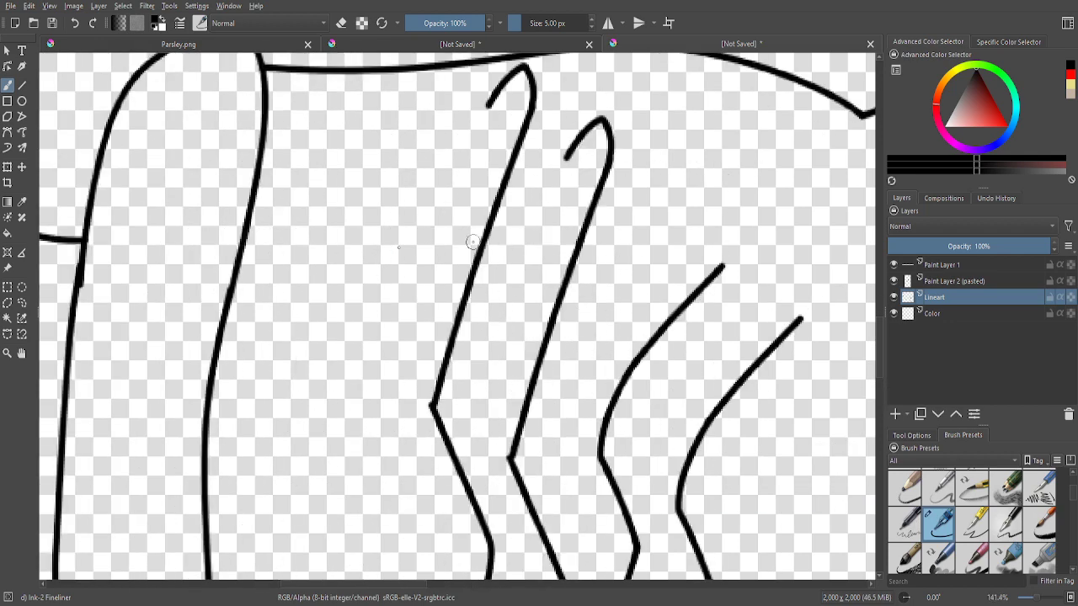
pyautogui.click(893, 280)
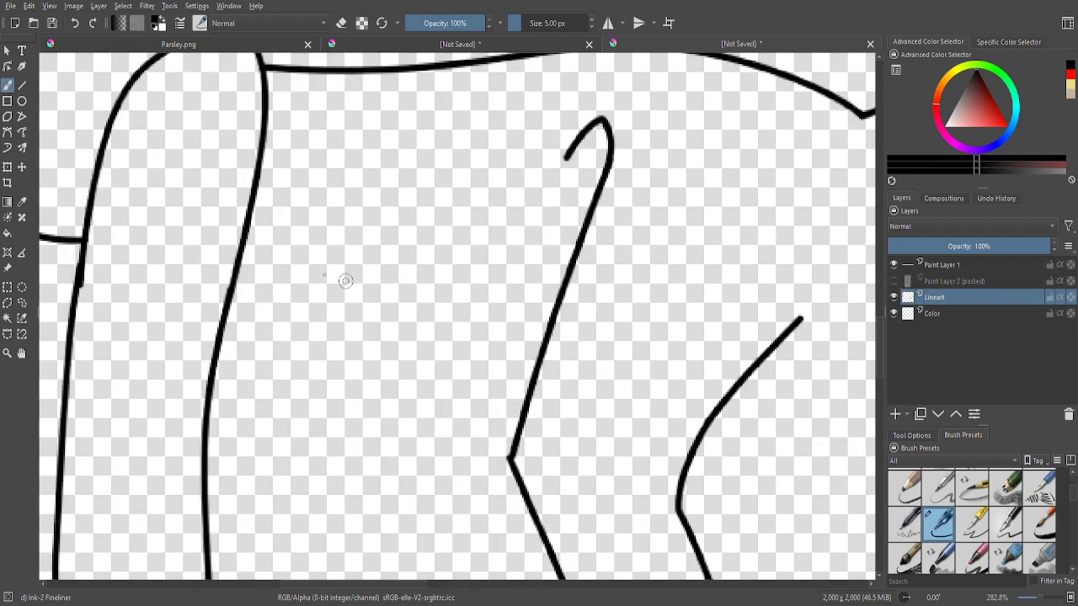
pyautogui.moveTo(239, 266); pyautogui.dragTo(557, 219)
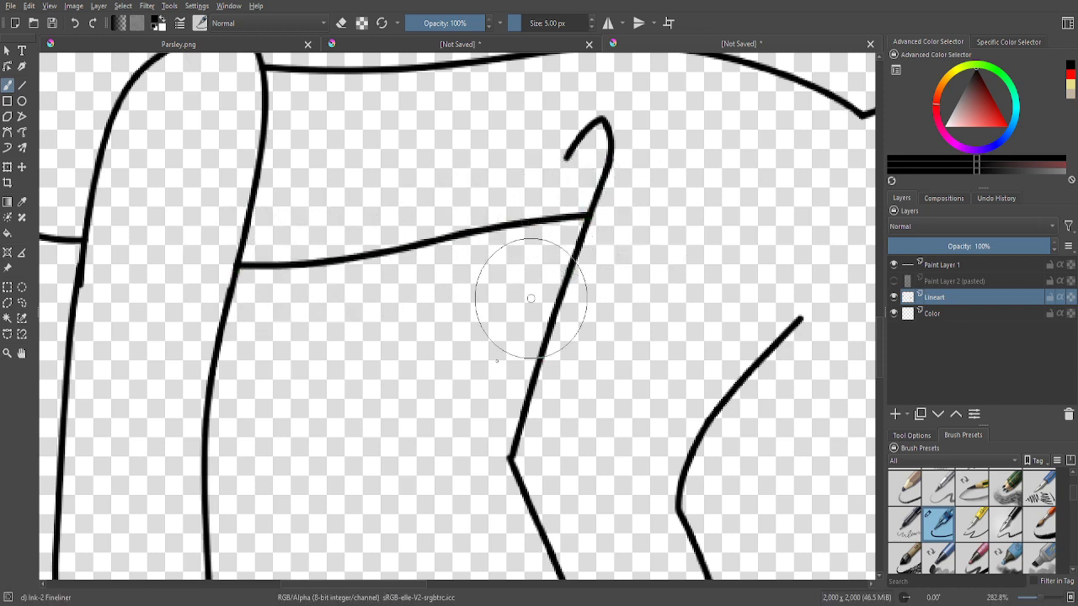
# - Draw two short fur strokes on the torso just behind the front leg, and switch to the curve selection tool
pyautogui.scroll(-2, 410, 277)
pyautogui.scroll(3, 417, 280)
pyautogui.moveTo(417, 281); pyautogui.dragTo(405, 373)
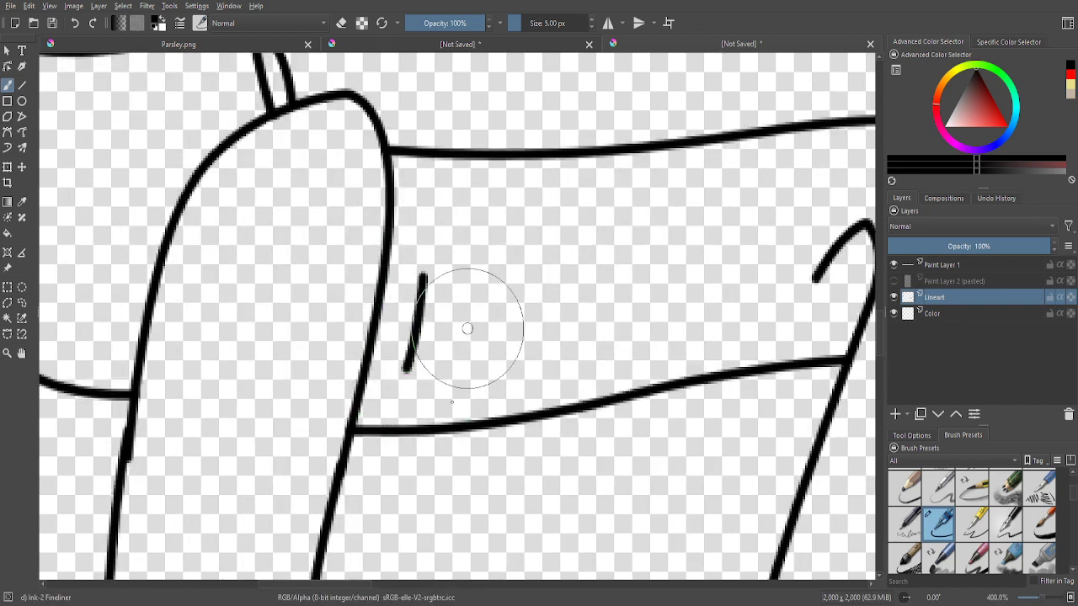
pyautogui.scroll(-5, 469, 312)
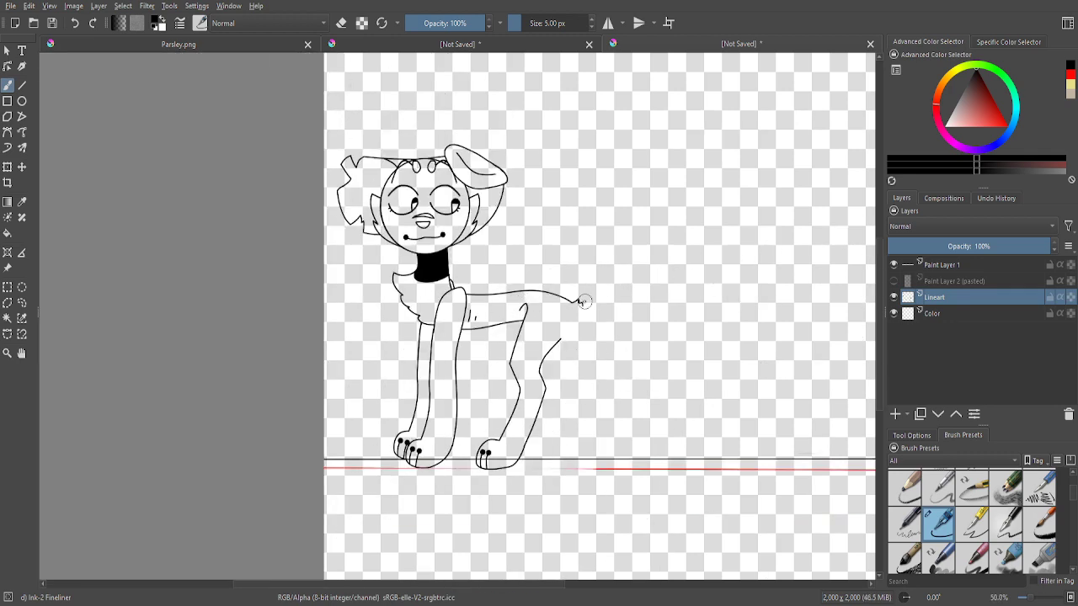
pyautogui.scroll(5, 585, 302)
pyautogui.click(9, 334)
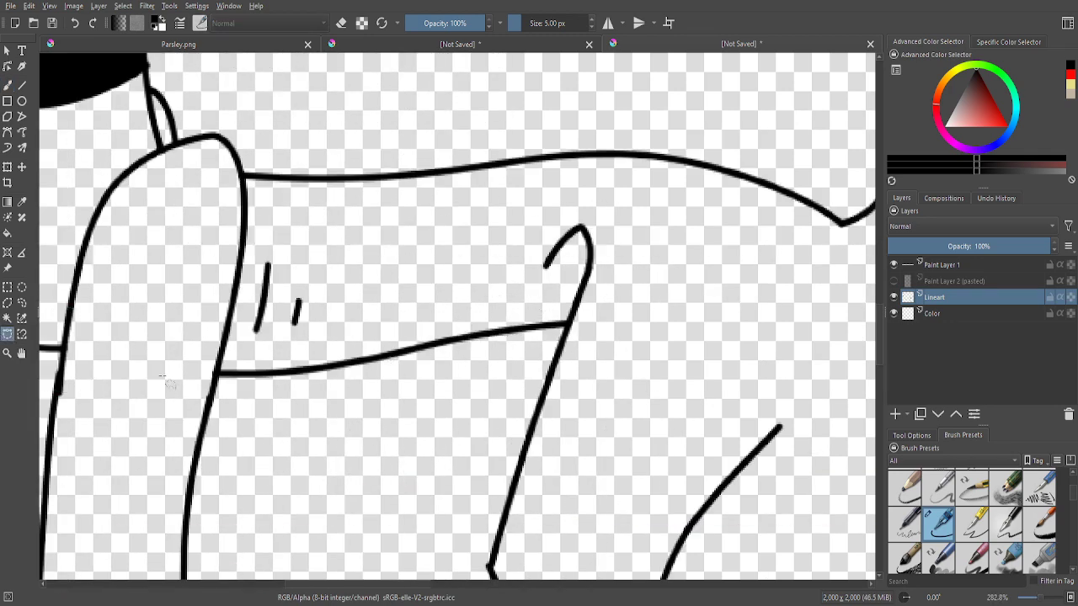
# - Outline the belly line between the front leg and the hind thigh with a closed curve selection
pyautogui.scroll(2, 167, 381)
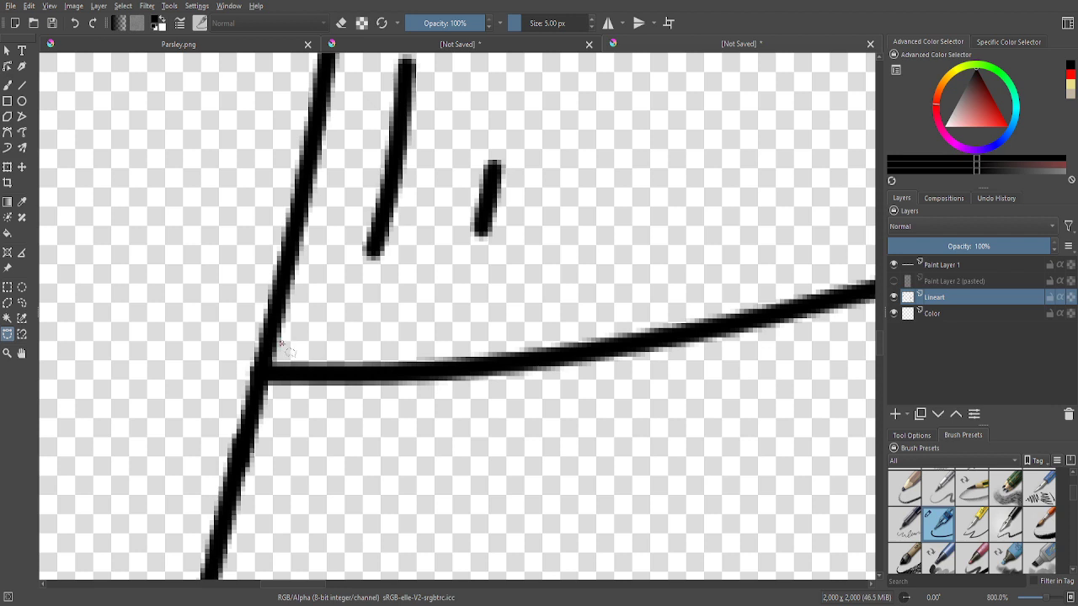
pyautogui.scroll(-2, 271, 396)
pyautogui.scroll(1, 665, 379)
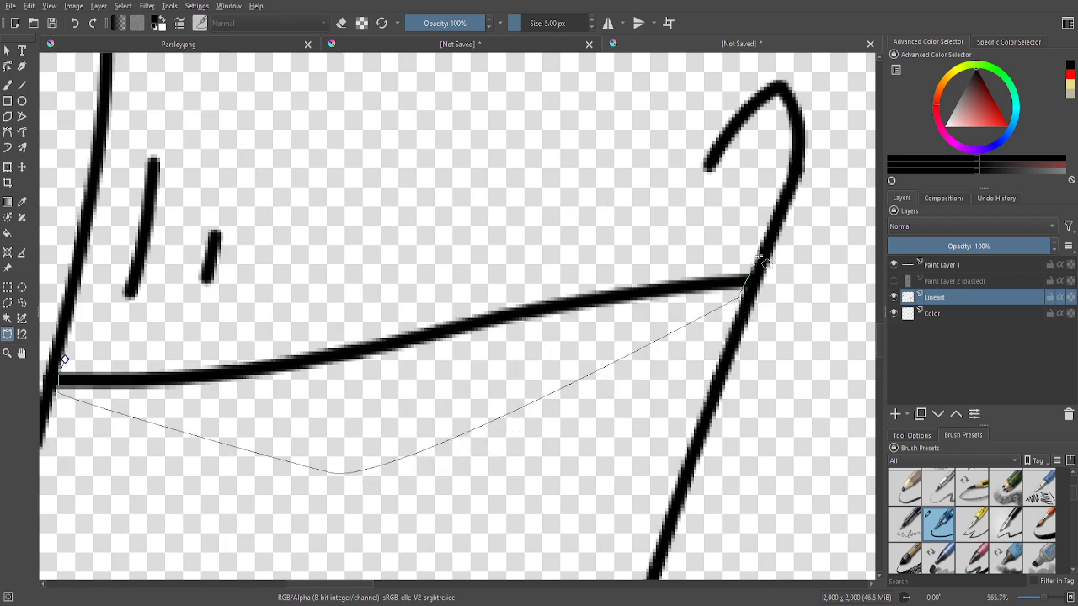
pyautogui.click(759, 258)
pyautogui.scroll(-1, 316, 233)
pyautogui.click(271, 259)
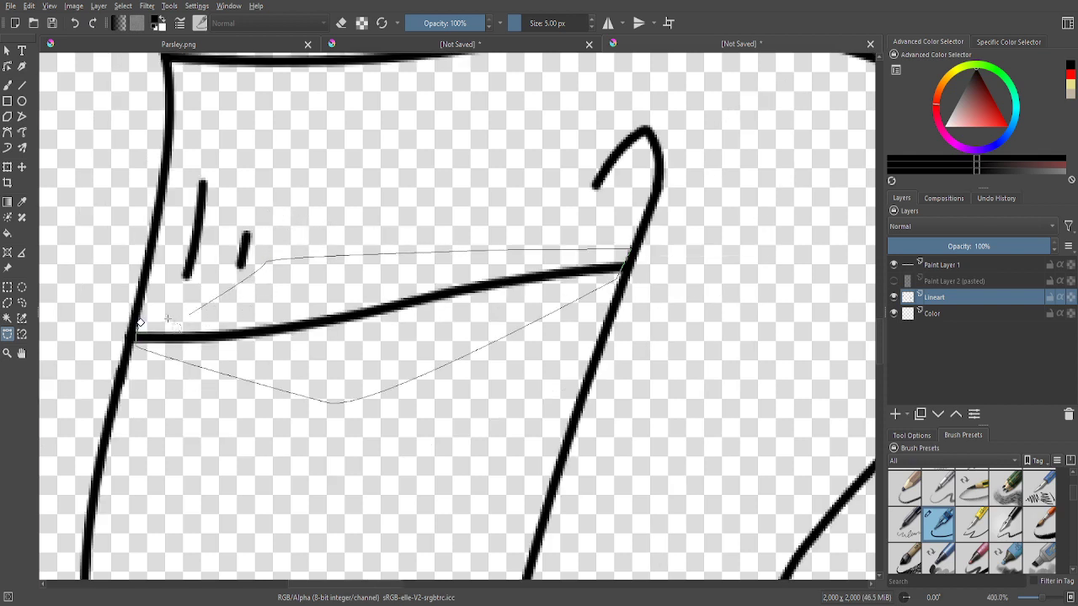
pyautogui.click(141, 324)
# - Transform the selected belly line so it sits lower and flatter between the front leg and thigh, and clear the selection
pyautogui.hotkey('ctrl', 't')
pyautogui.moveTo(329, 318); pyautogui.dragTo(313, 353)
pyautogui.moveTo(360, 233); pyautogui.dragTo(372, 242)
pyautogui.moveTo(394, 324); pyautogui.dragTo(393, 345)
pyautogui.press('Return')
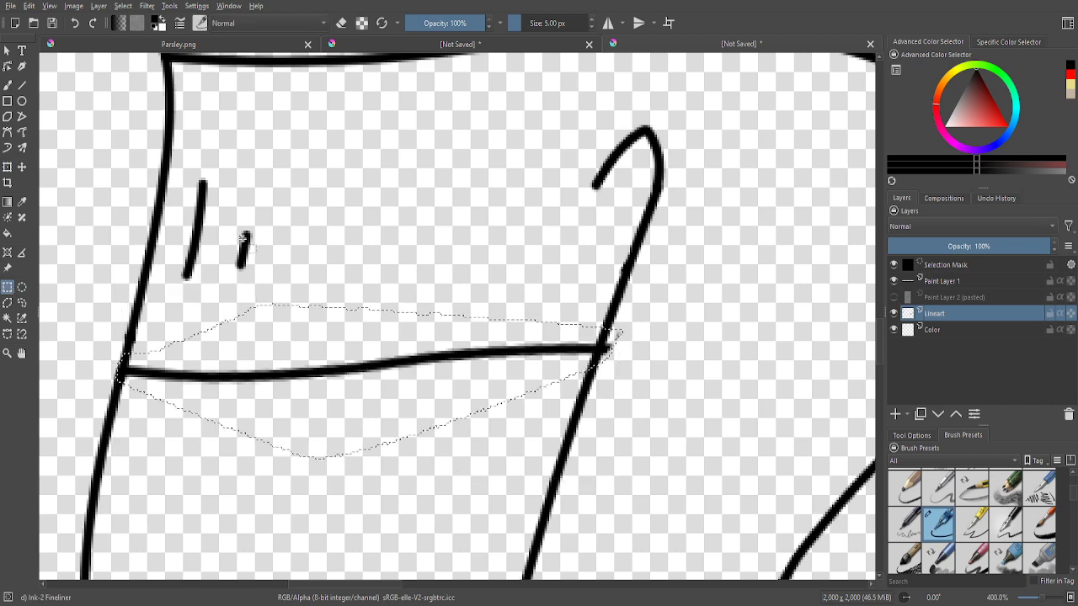
pyautogui.hotkey('ctrl', 'shift', 'a')
# - Erase the end of the belly line and the stray marks that overshoot the hind thigh line
pyautogui.press('e')
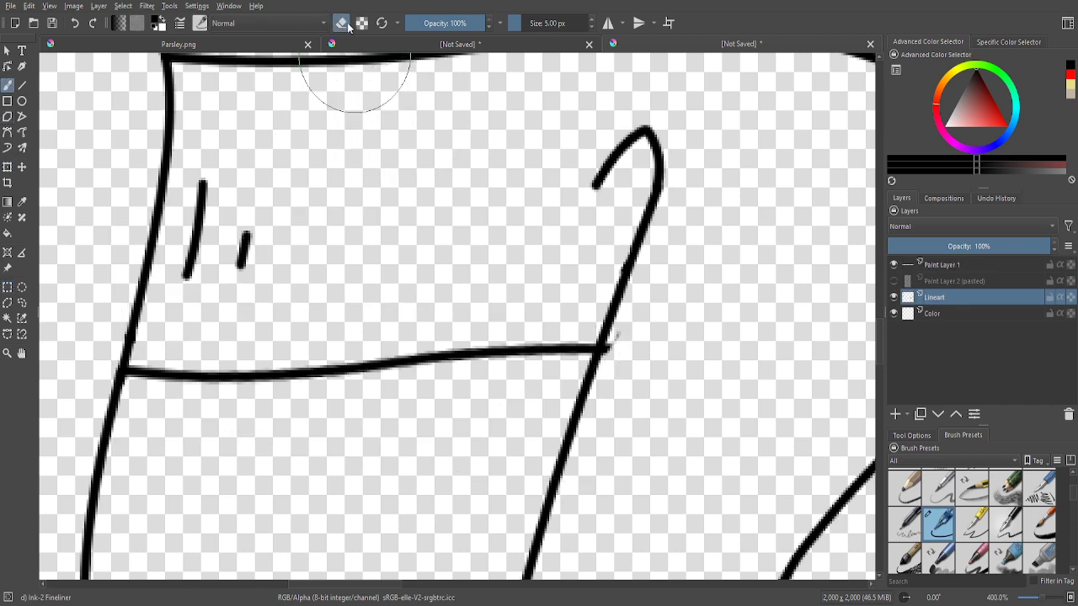
pyautogui.scroll(5, 636, 366)
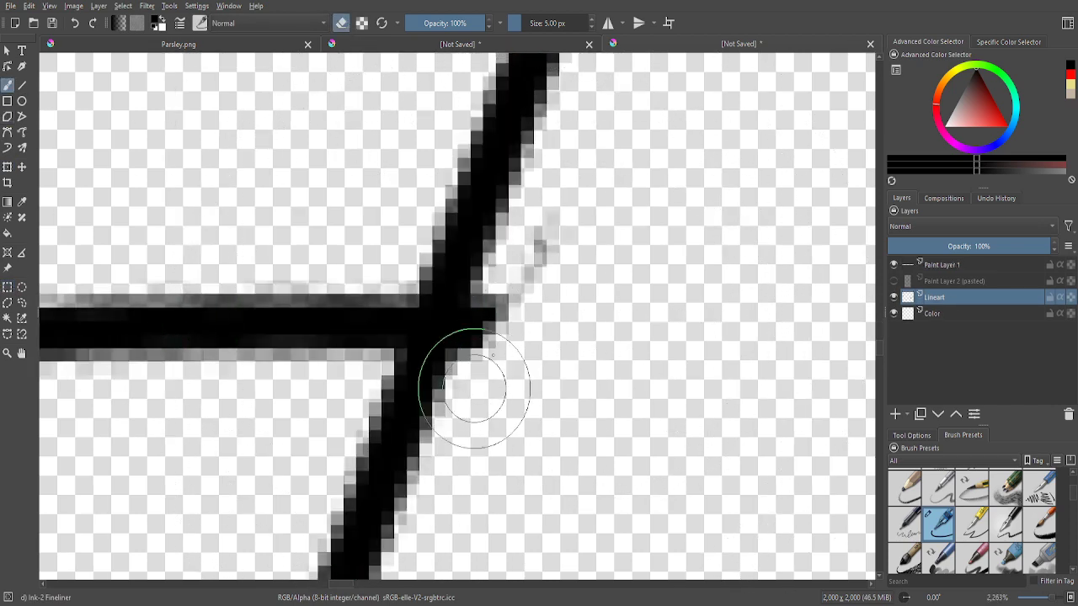
pyautogui.moveTo(476, 386); pyautogui.dragTo(626, 84)
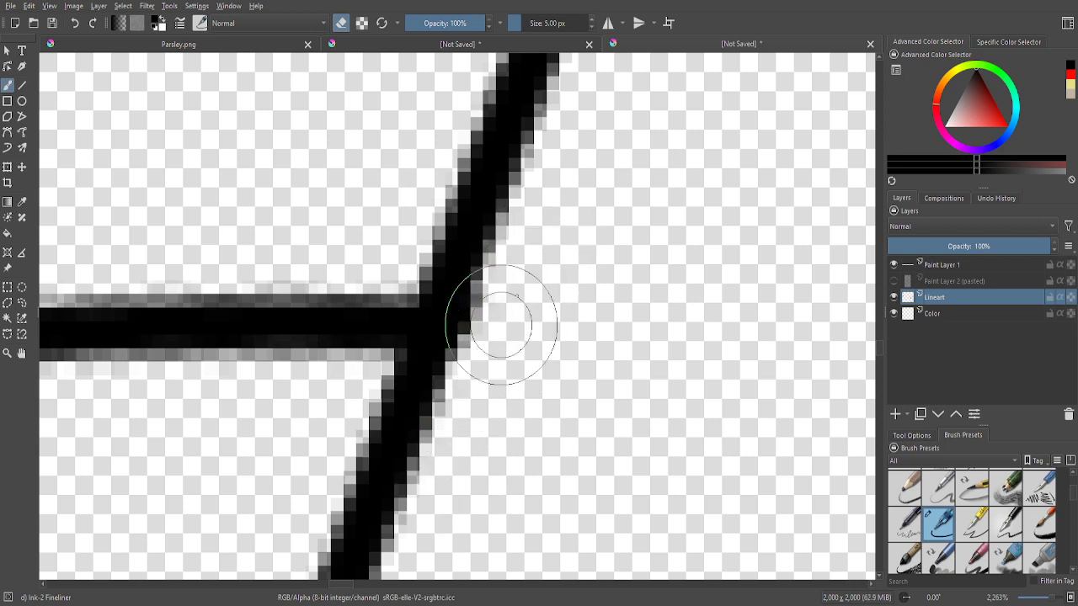
pyautogui.scroll(-3, 512, 375)
pyautogui.scroll(-7, 511, 376)
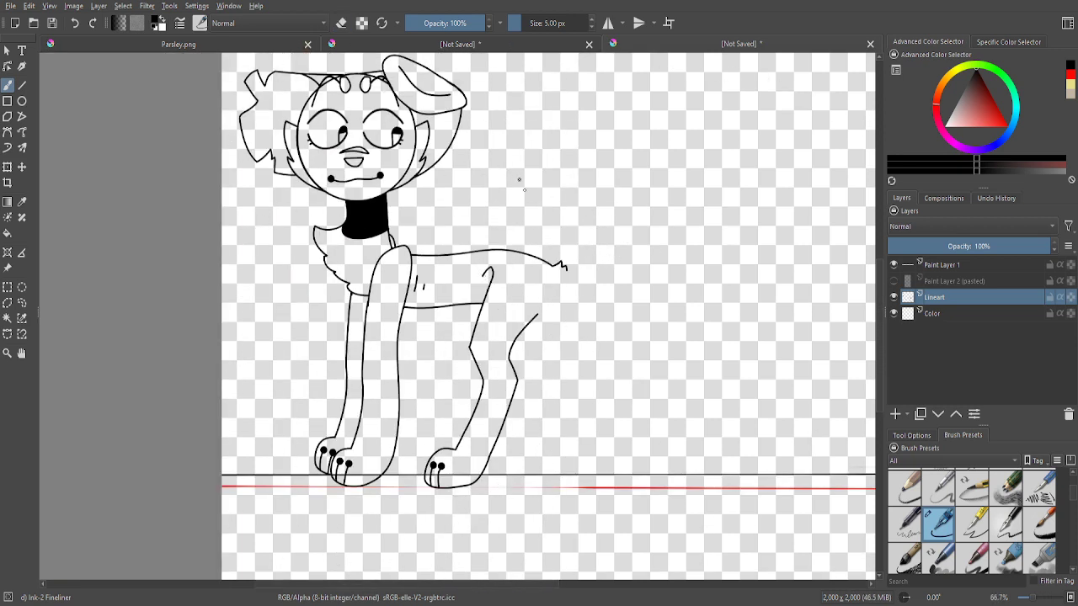
# - Show the pasted far hind leg layer and erase its thigh section above the belly line with the Eraser Small brush
pyautogui.click(893, 281)
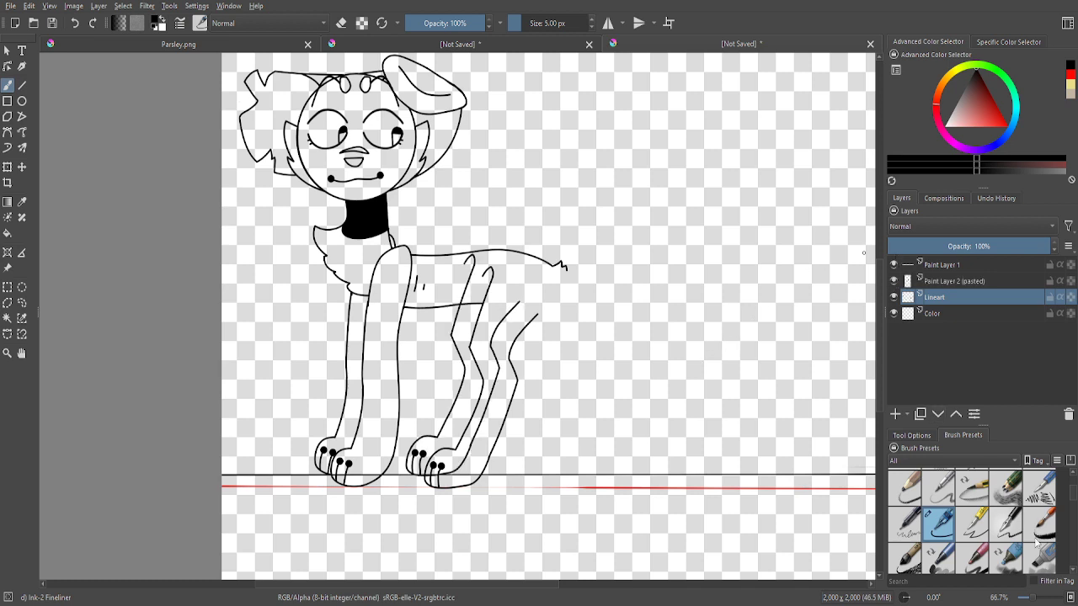
pyautogui.scroll(2, 968, 514)
pyautogui.click(939, 487)
pyautogui.scroll(3, 450, 267)
pyautogui.scroll(1, 565, 268)
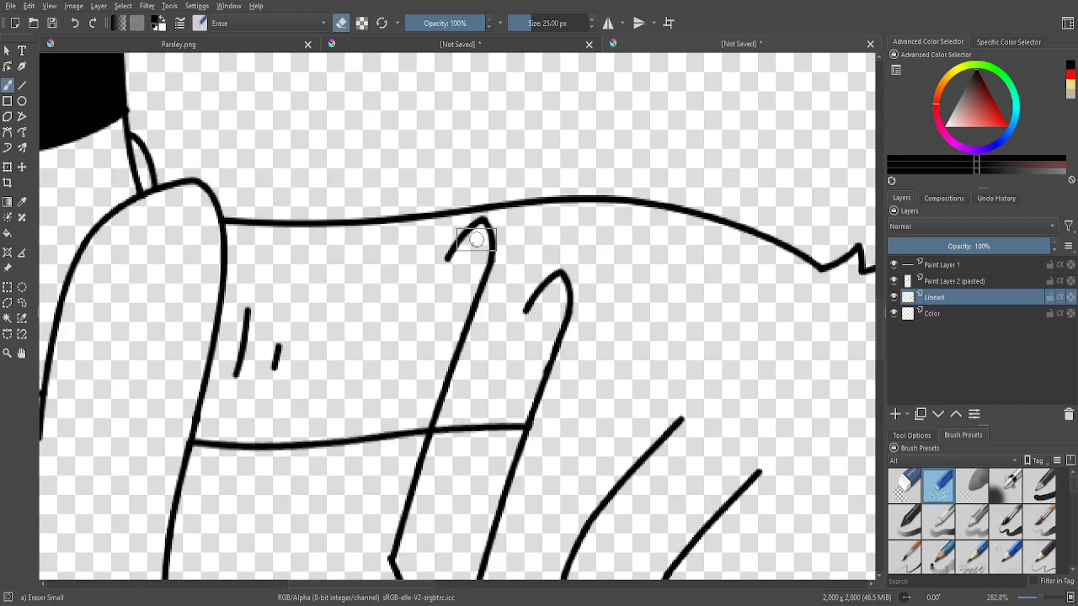
pyautogui.click(963, 282)
pyautogui.scroll(1, 520, 346)
pyautogui.moveTo(441, 430)
pyautogui.mouseDown()
pyautogui.moveTo(495, 245)
pyautogui.moveTo(501, 166)
pyautogui.moveTo(465, 174)
pyautogui.mouseUp()
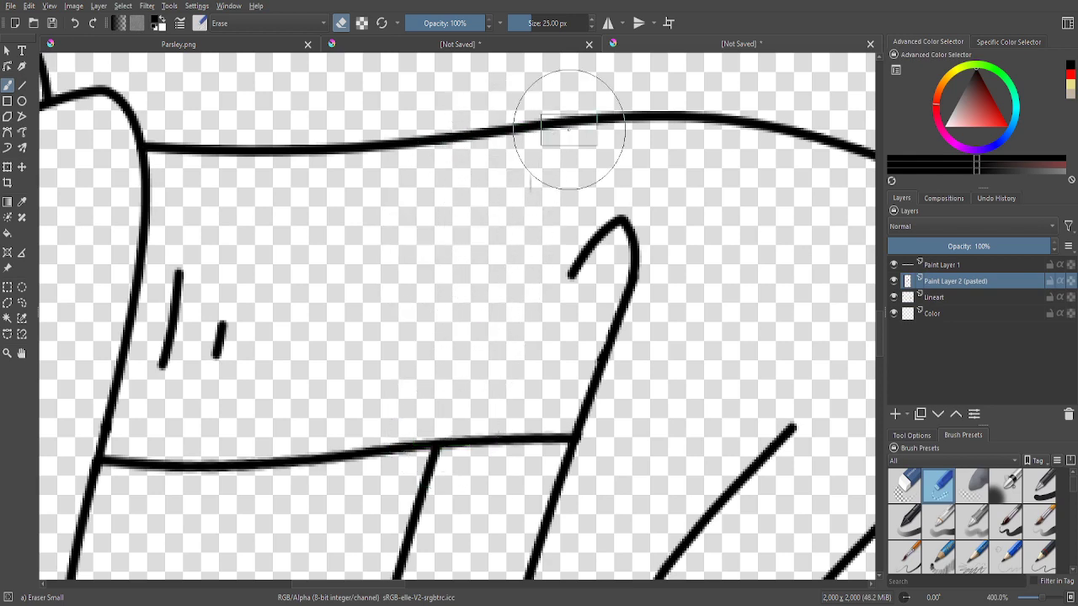
pyautogui.scroll(-5, 529, 137)
# - Delete Paint Layer 1, which holds the ground guide lines
pyautogui.scroll(7, 586, 345)
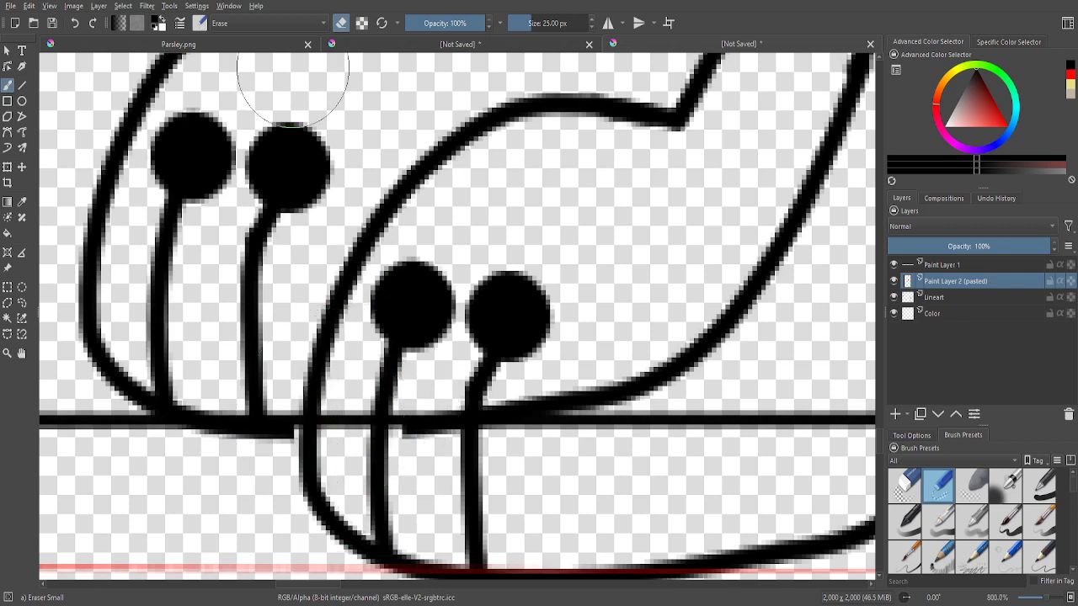
pyautogui.click(958, 264)
pyautogui.hotkey('shift', 'Delete')
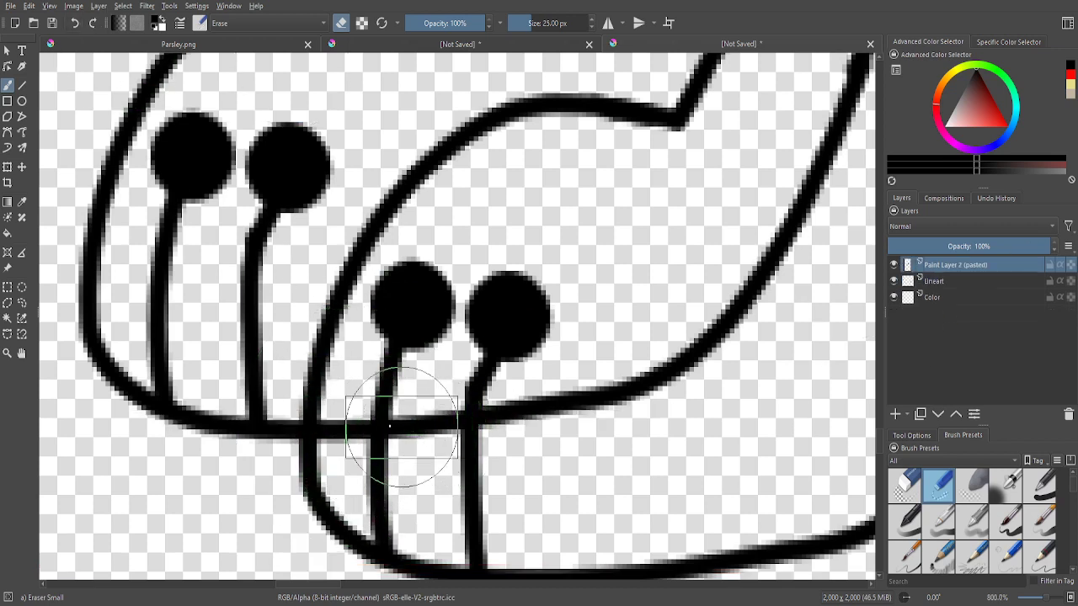
# - Erase the parts of the far hind leg and paw that overlap the near hind leg on the pasted layer
pyautogui.moveTo(373, 433)
pyautogui.mouseDown()
pyautogui.moveTo(806, 291)
pyautogui.moveTo(825, 240)
pyautogui.mouseUp()
pyautogui.scroll(-3, 728, 341)
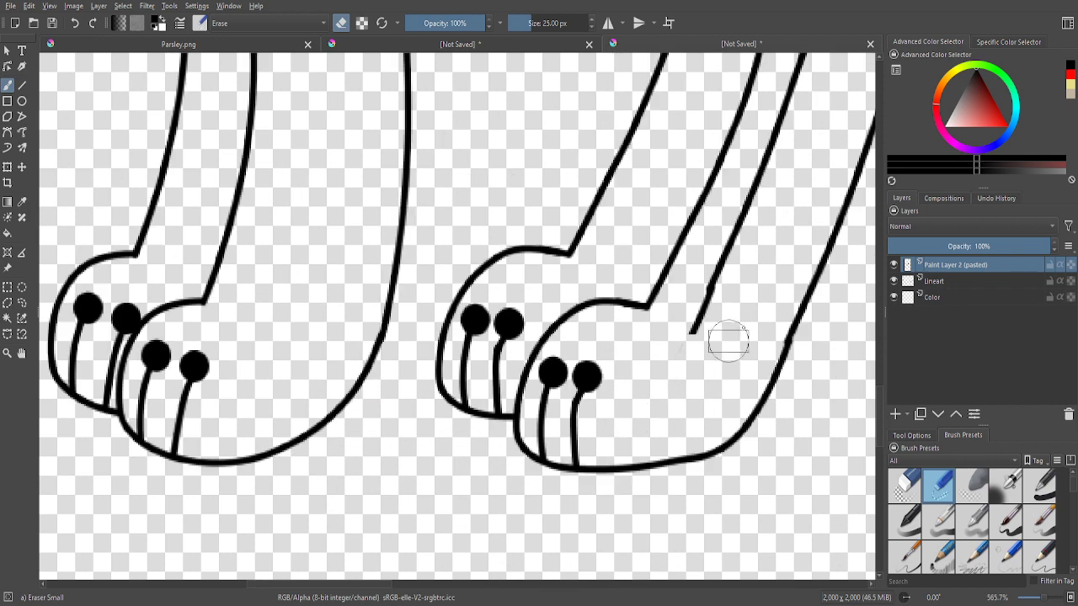
pyautogui.scroll(-7, 728, 341)
pyautogui.scroll(3, 770, 247)
pyautogui.moveTo(800, 101)
pyautogui.mouseDown()
pyautogui.moveTo(733, 193)
pyautogui.moveTo(733, 219)
pyautogui.moveTo(734, 203)
pyautogui.moveTo(754, 242)
pyautogui.moveTo(728, 324)
pyautogui.mouseUp()
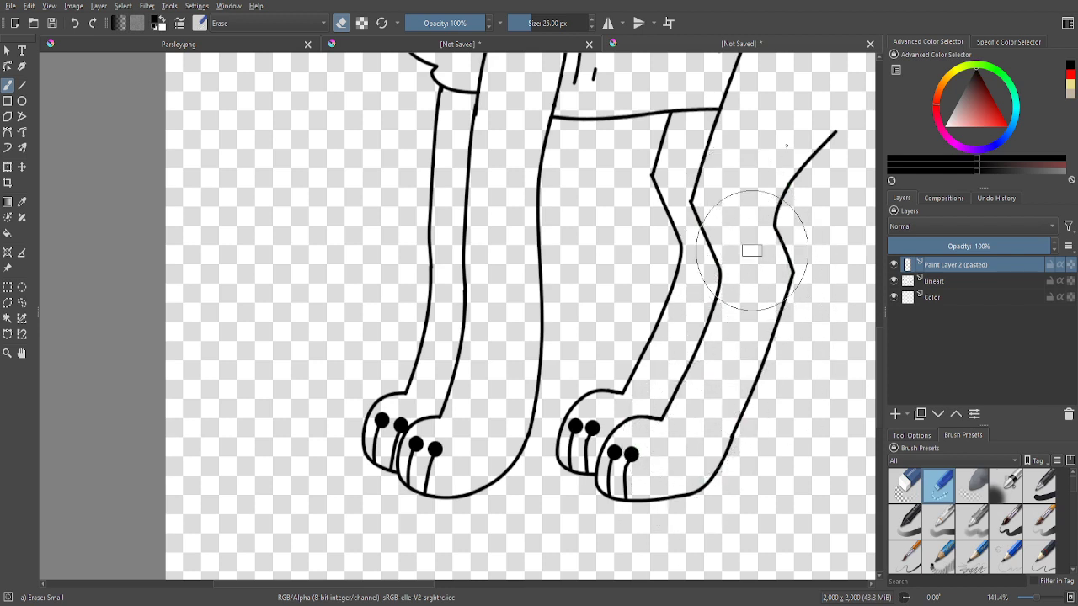
pyautogui.scroll(-3, 374, 460)
pyautogui.scroll(-1, 566, 280)
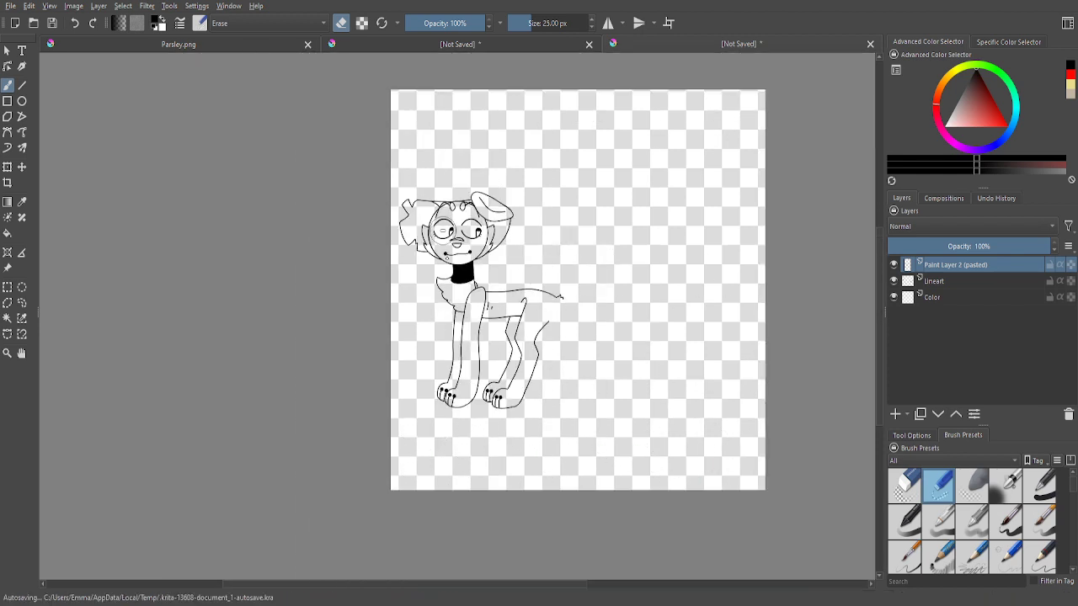
pyautogui.scroll(2, 538, 276)
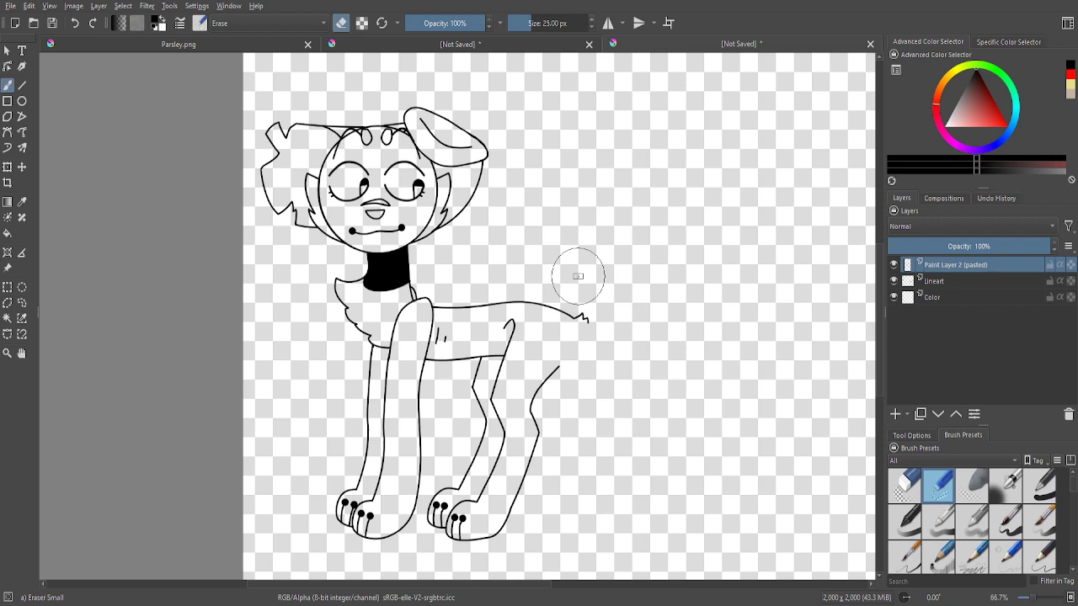
# - Merge the pasted hind leg layer down into the Lineart layer
pyautogui.rightClick(590, 272)
pyautogui.click(289, 413)
pyautogui.hotkey('ctrl', 'e')
# - Draw the rounded tail outline with the Ink-2 Fineliner brush, from the jagged fur on the rump to the back of the thigh
pyautogui.scroll(-3, 983, 535)
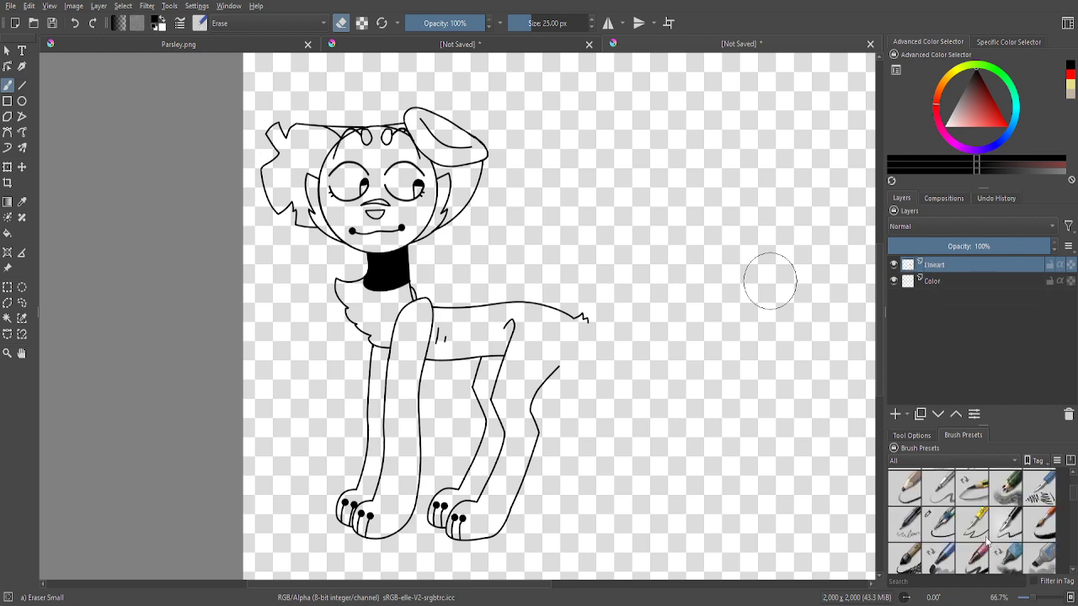
pyautogui.click(940, 528)
pyautogui.scroll(3, 581, 426)
pyautogui.scroll(-2, 506, 359)
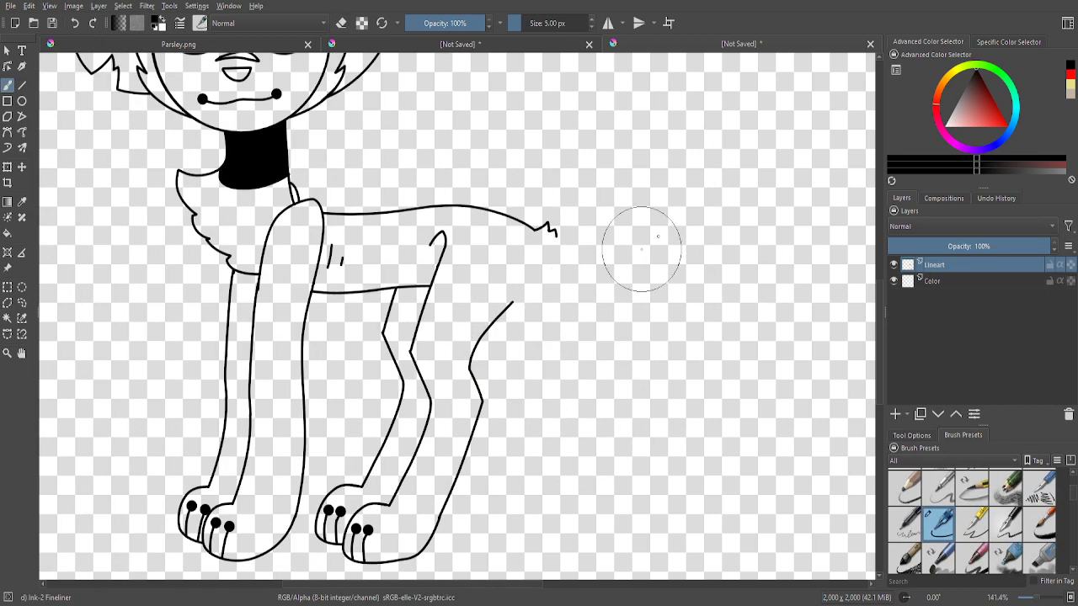
pyautogui.scroll(3, 649, 233)
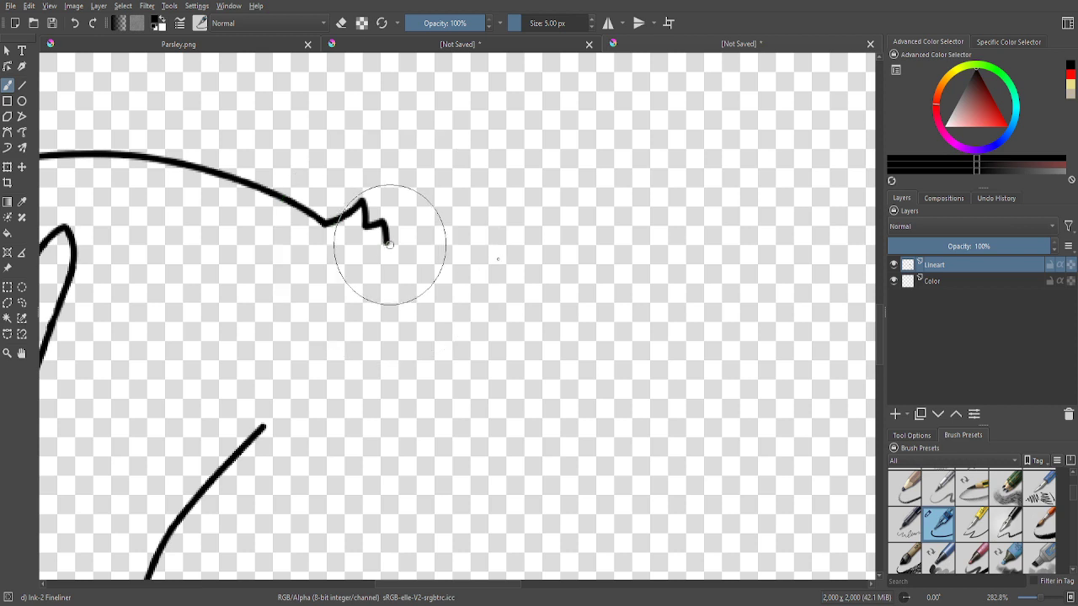
pyautogui.moveTo(388, 246)
pyautogui.mouseDown()
pyautogui.moveTo(603, 228)
pyautogui.moveTo(649, 339)
pyautogui.moveTo(640, 408)
pyautogui.moveTo(605, 466)
pyautogui.moveTo(541, 504)
pyautogui.moveTo(398, 509)
pyautogui.moveTo(336, 493)
pyautogui.moveTo(264, 428)
pyautogui.mouseUp()
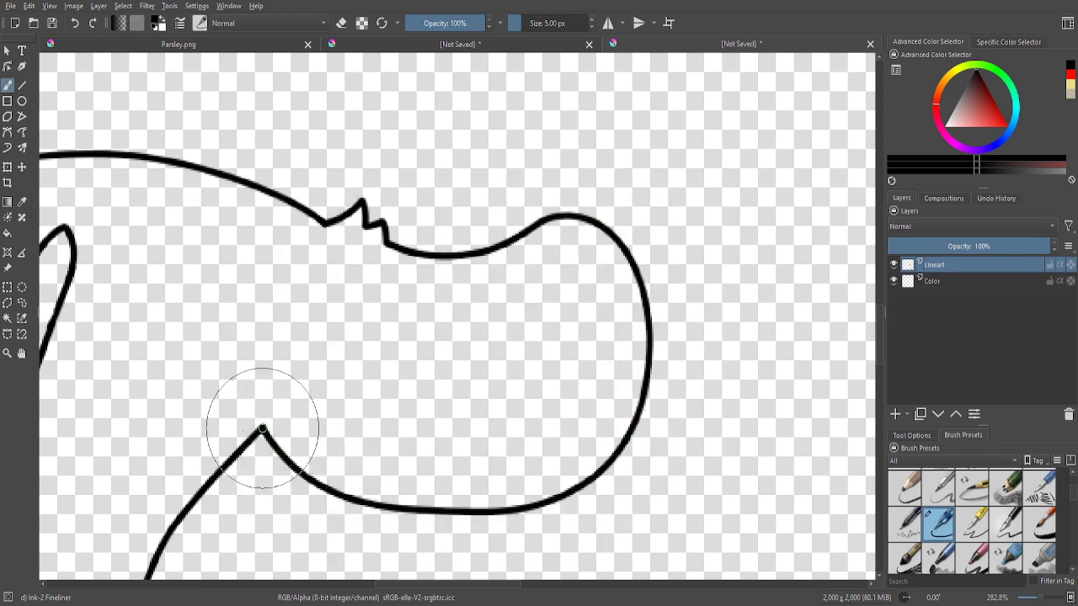
# - Erase the upper rounded bump of the tail outline with the Eraser Small brush to leave a gap
pyautogui.scroll(3, 972, 535)
pyautogui.click(944, 493)
pyautogui.scroll(1, 649, 211)
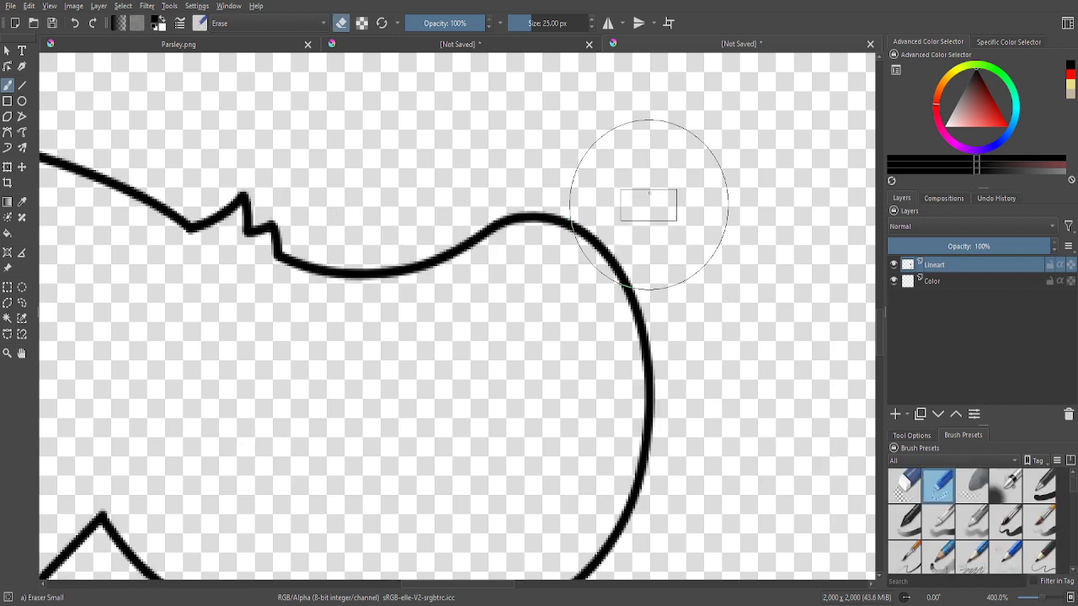
pyautogui.press('[')
pyautogui.press('[')
pyautogui.moveTo(498, 217); pyautogui.dragTo(565, 193)
pyautogui.scroll(1, 620, 149)
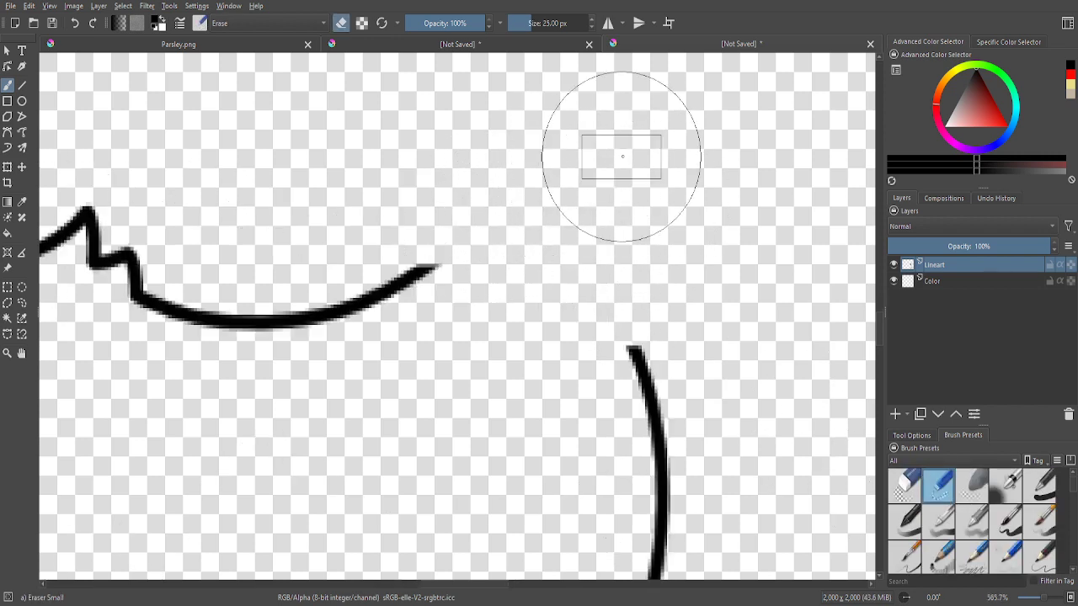
pyautogui.scroll(-2, 946, 525)
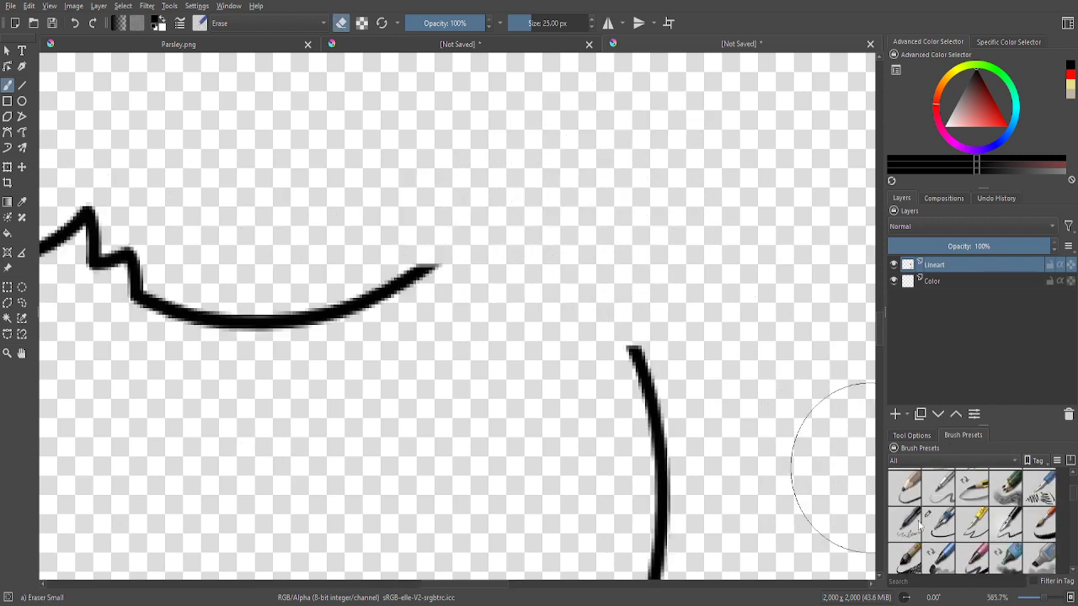
# - Round off the cut tail ends with the Ink-2 Fineliner brush and draw two short fur strokes in the gap
pyautogui.click(941, 522)
pyautogui.scroll(5, 640, 354)
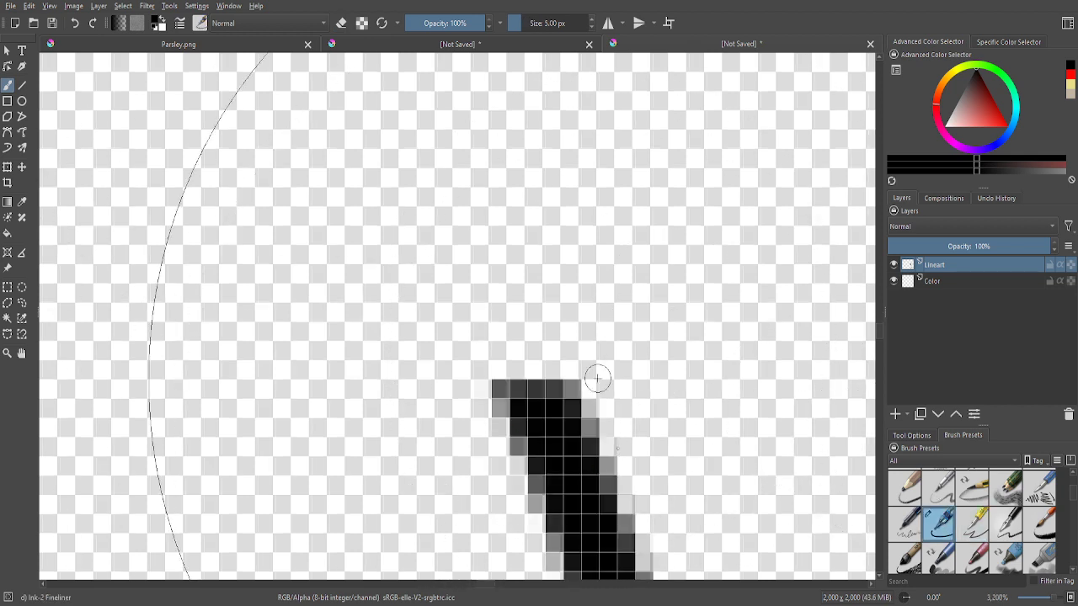
pyautogui.scroll(-5, 524, 366)
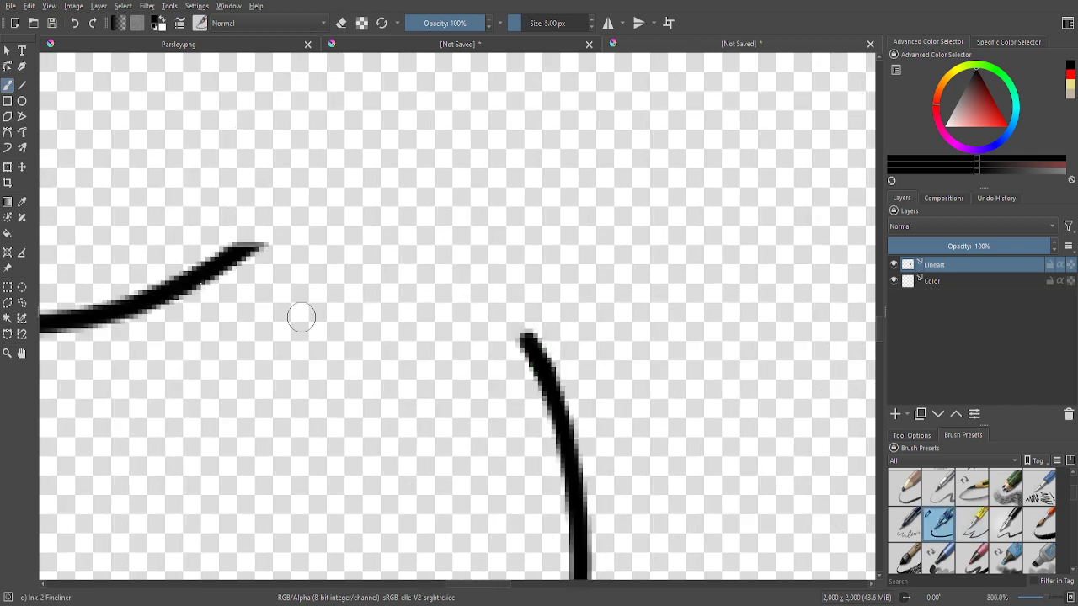
pyautogui.scroll(4, 286, 303)
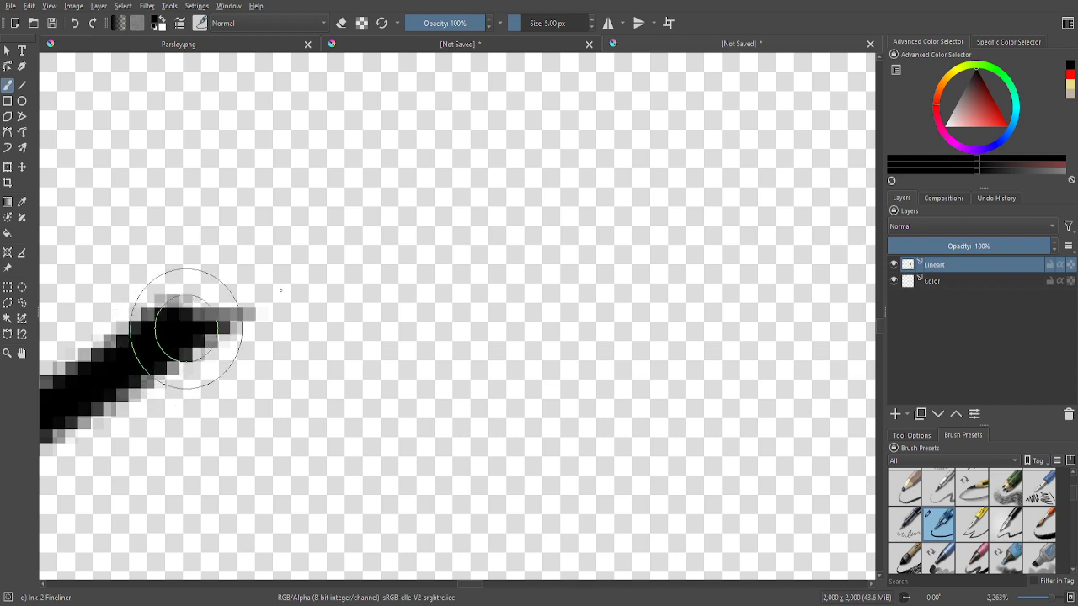
pyautogui.scroll(-4, 192, 337)
pyautogui.moveTo(373, 306); pyautogui.dragTo(480, 193)
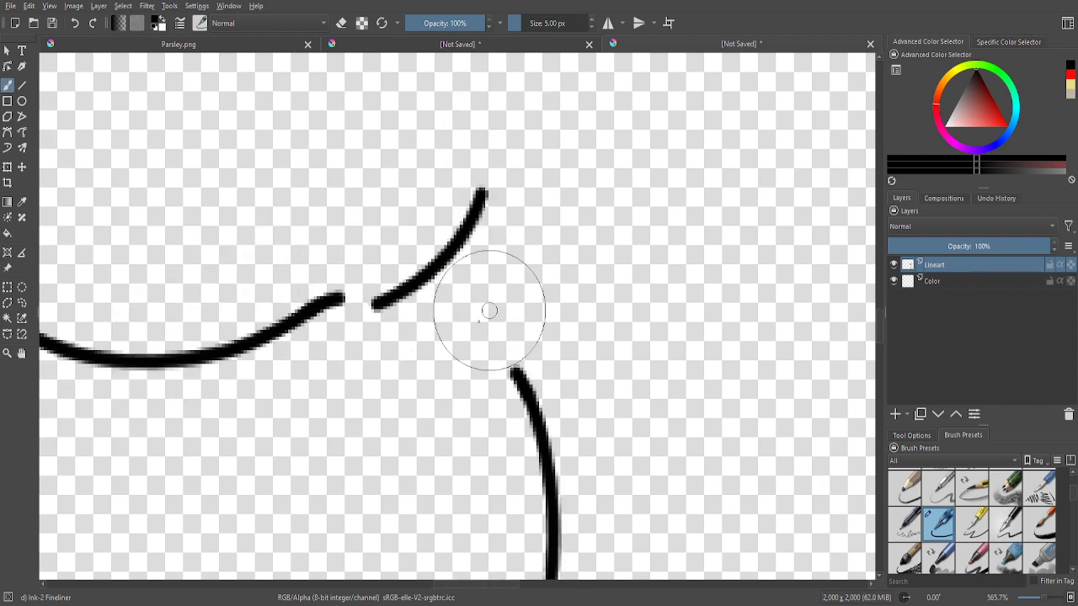
pyautogui.moveTo(451, 333); pyautogui.dragTo(492, 301)
pyautogui.scroll(-3, 532, 324)
pyautogui.scroll(-5, 540, 334)
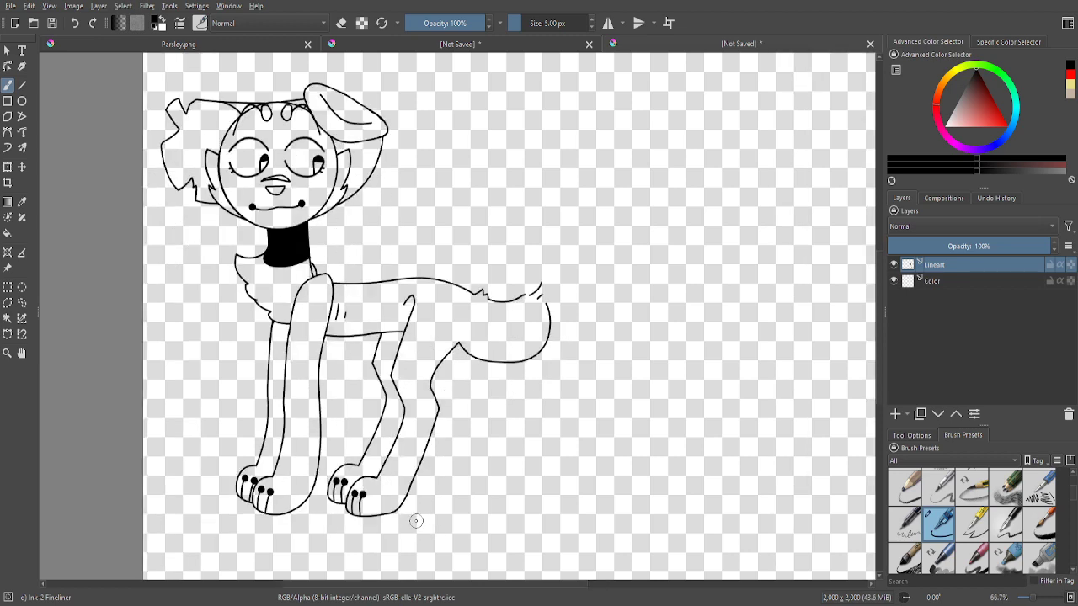
# - Draw a two-pointed fur tuft inside the near hind leg from its front line and a triangular one from its rear line
pyautogui.scroll(6, 379, 429)
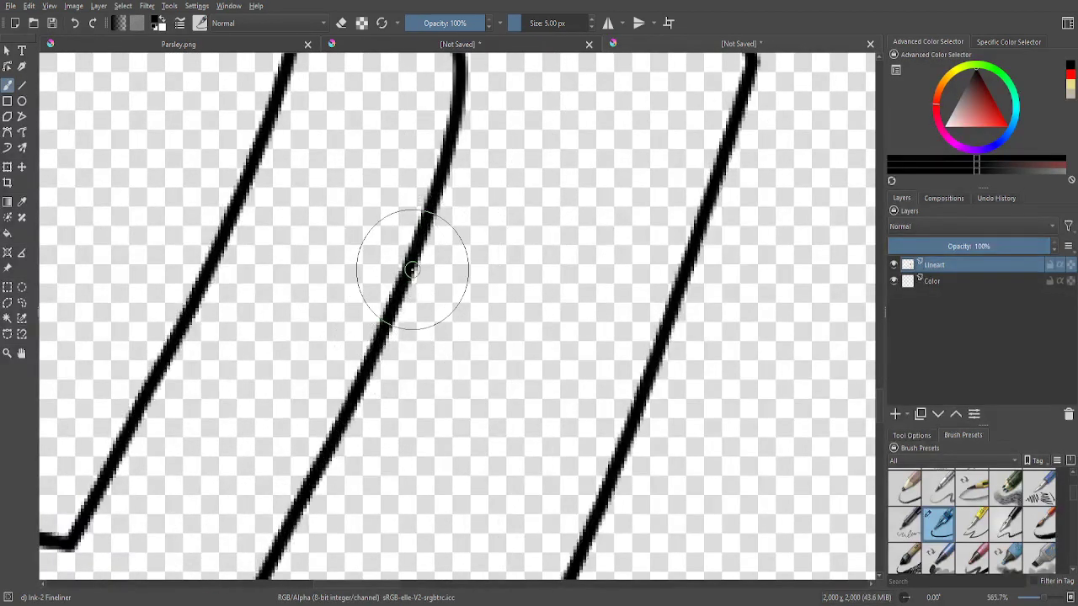
pyautogui.moveTo(413, 270)
pyautogui.mouseDown()
pyautogui.moveTo(570, 205)
pyautogui.moveTo(468, 296)
pyautogui.moveTo(506, 304)
pyautogui.moveTo(357, 376)
pyautogui.mouseUp()
pyautogui.scroll(-3, 416, 289)
pyautogui.scroll(3, 421, 459)
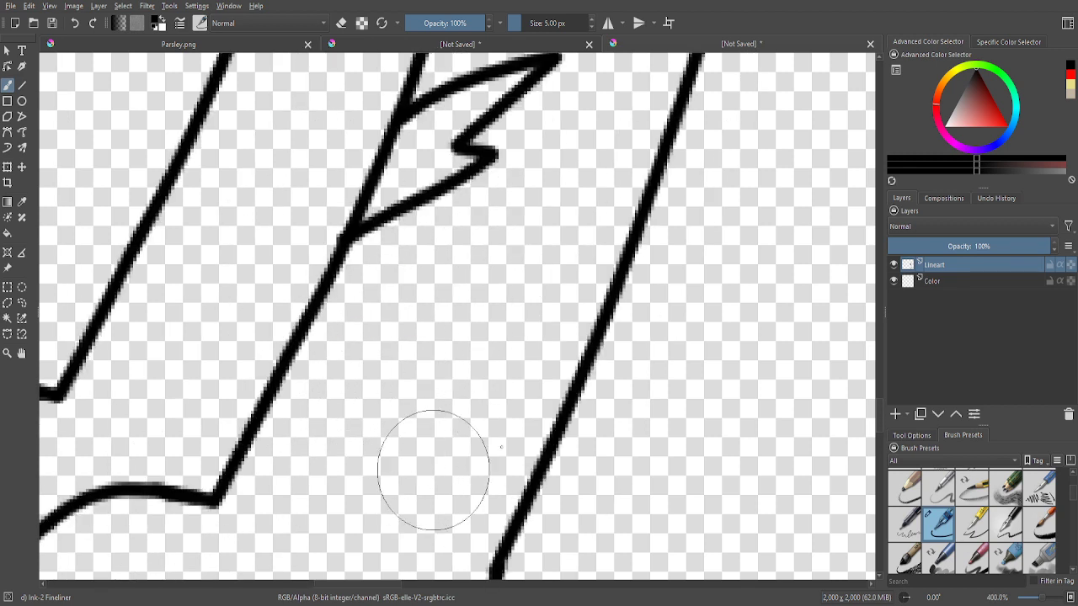
pyautogui.moveTo(592, 338)
pyautogui.mouseDown()
pyautogui.moveTo(454, 340)
pyautogui.moveTo(549, 424)
pyautogui.mouseUp()
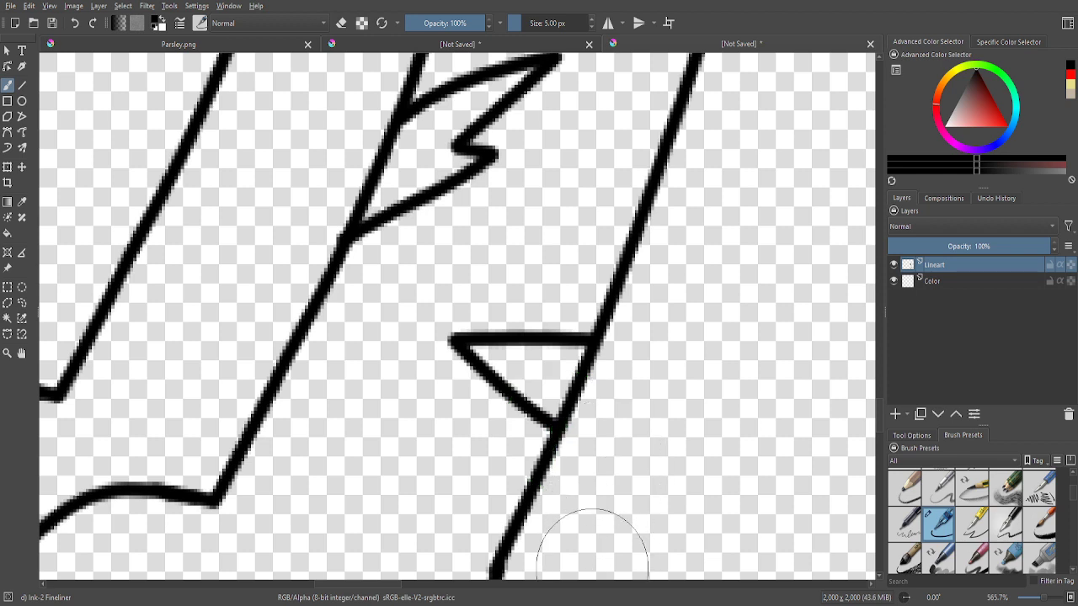
pyautogui.scroll(-1, 421, 380)
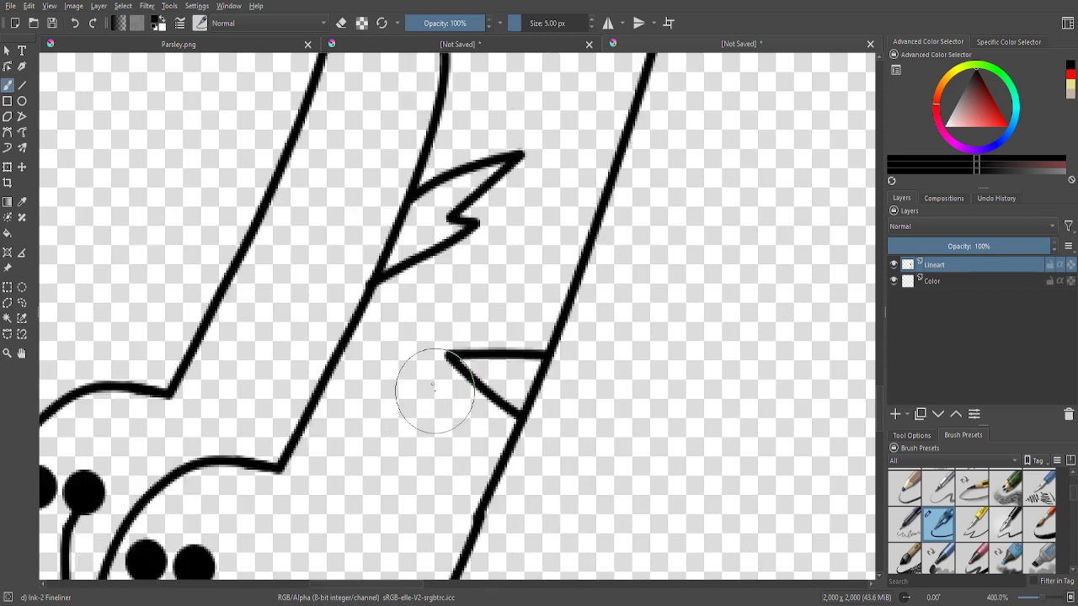
# - Erase the rough edge where the two-pointed fur tuft meets the near hind leg's front line, using the Ink-2 Fineliner in eraser mode
pyautogui.scroll(3, 301, 217)
pyautogui.click(341, 23)
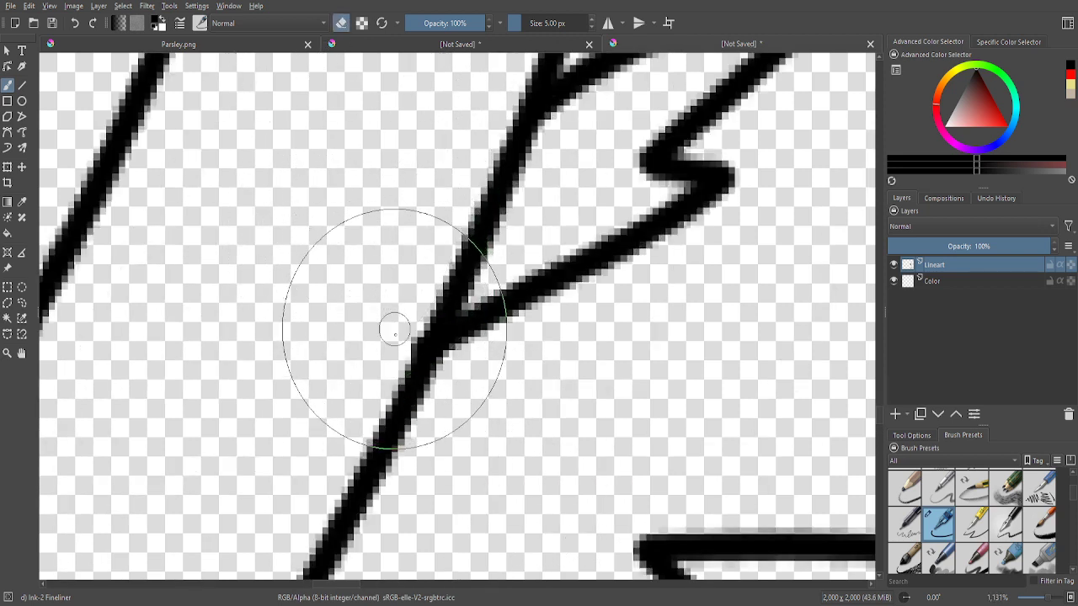
pyautogui.moveTo(399, 355)
pyautogui.mouseDown()
pyautogui.moveTo(418, 284)
pyautogui.moveTo(411, 253)
pyautogui.moveTo(419, 294)
pyautogui.moveTo(378, 396)
pyautogui.mouseUp()
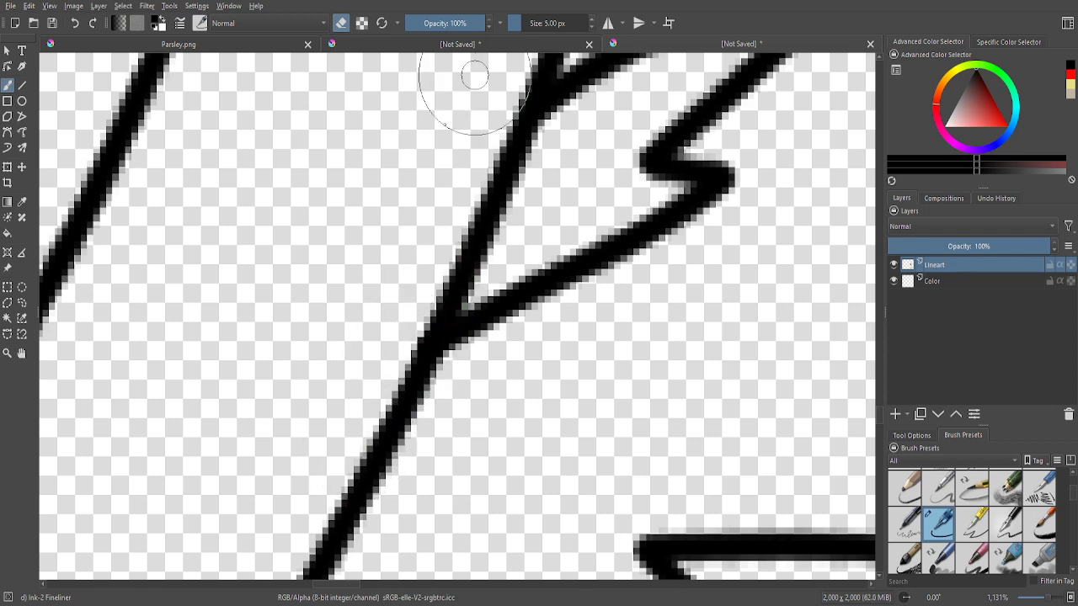
pyautogui.scroll(-4, 457, 85)
pyautogui.click(341, 22)
# - Shift the Lineart drawing right to bring the stray off-canvas zigzag strokes onto the canvas, and erase them with the Eraser Circle brush
pyautogui.scroll(-4, 462, 387)
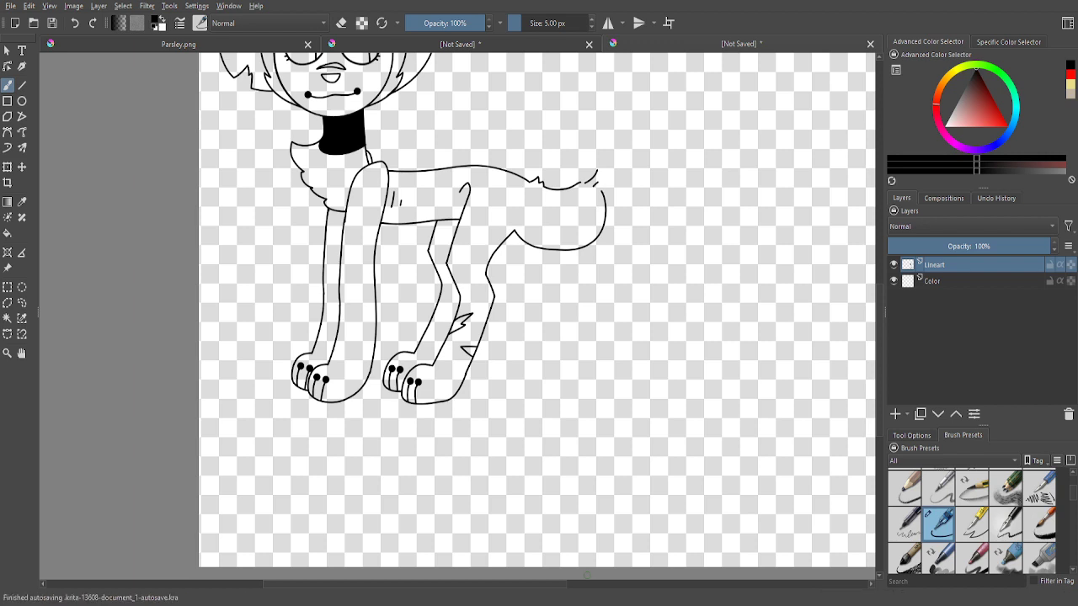
pyautogui.scroll(-1, 552, 349)
pyautogui.scroll(-3, 530, 107)
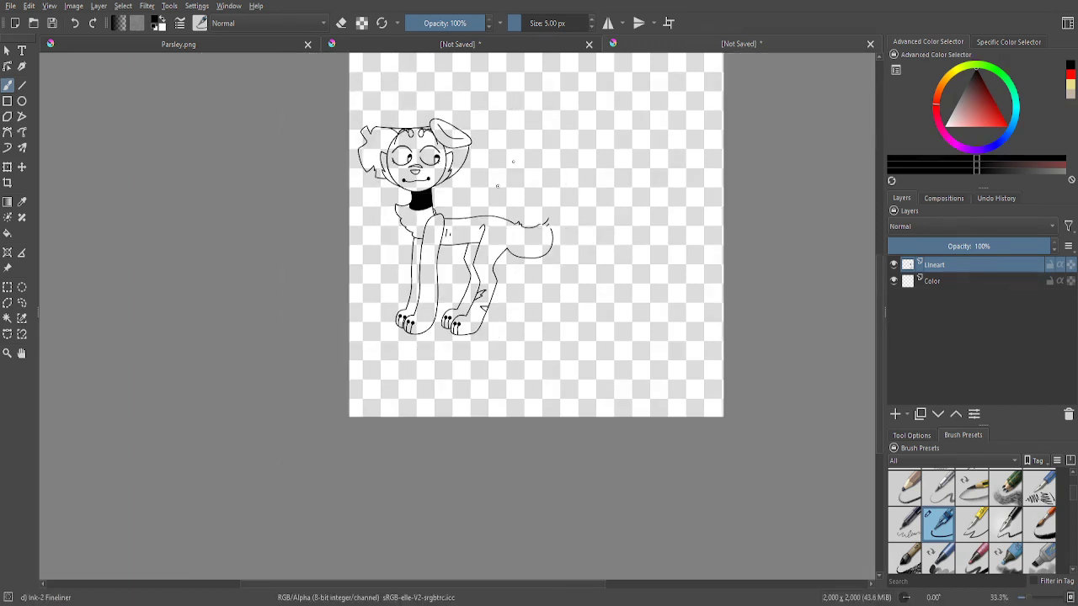
pyautogui.scroll(3, 513, 118)
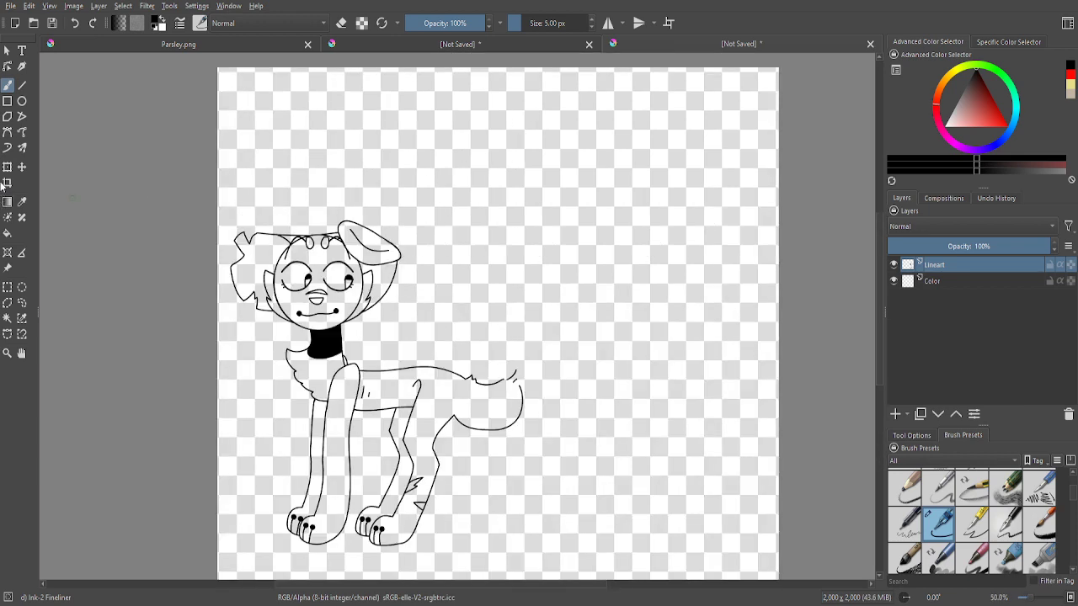
pyautogui.click(6, 167)
pyautogui.scroll(-1, 221, 292)
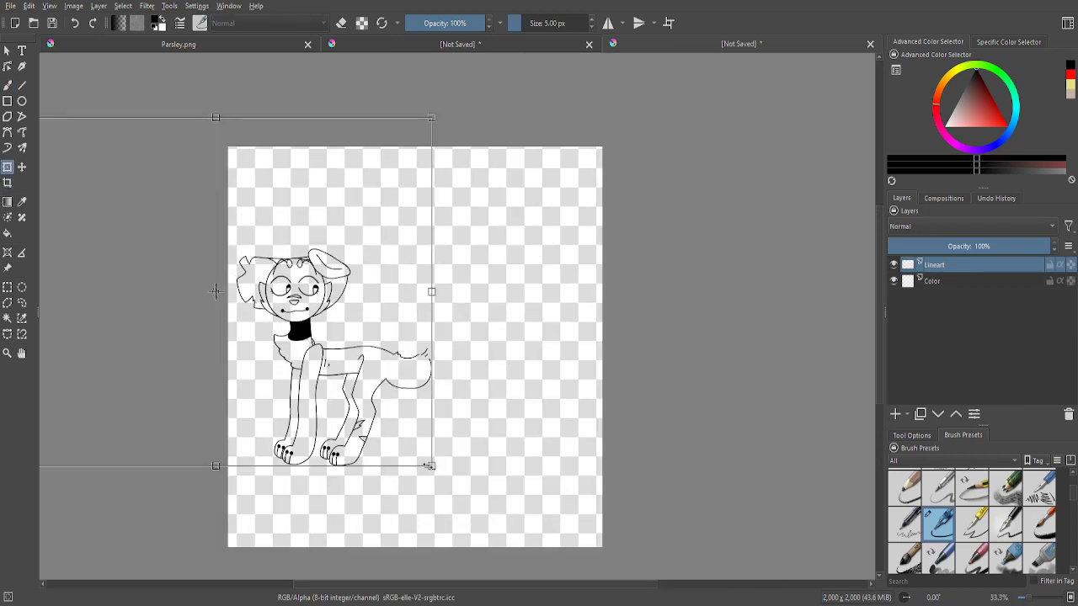
pyautogui.moveTo(391, 428)
pyautogui.mouseDown()
pyautogui.moveTo(625, 432)
pyautogui.moveTo(656, 469)
pyautogui.moveTo(650, 482)
pyautogui.mouseUp()
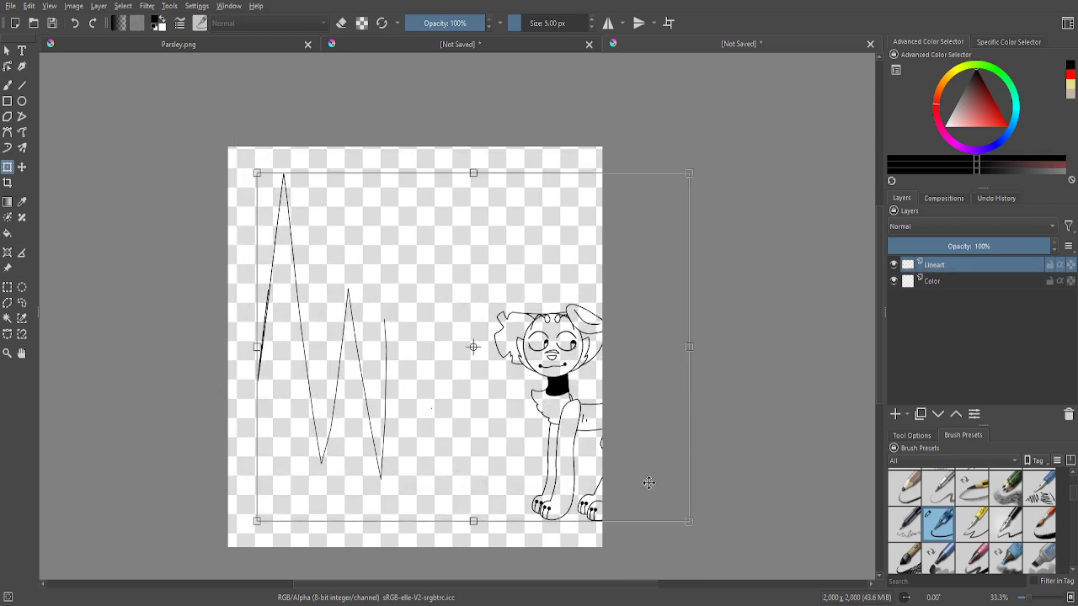
pyautogui.click(7, 287)
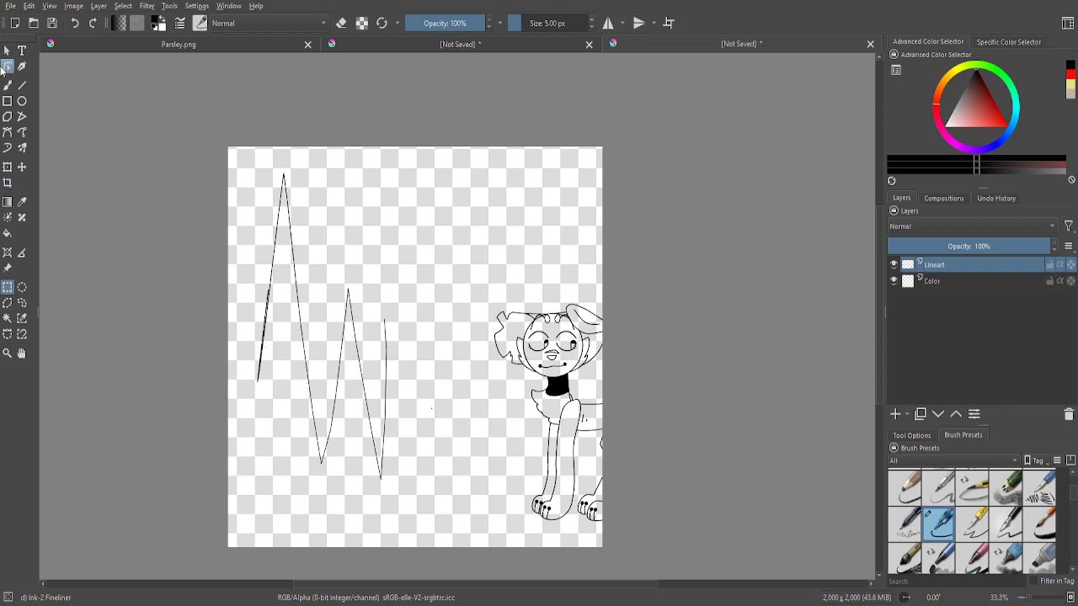
pyautogui.scroll(-3, 952, 491)
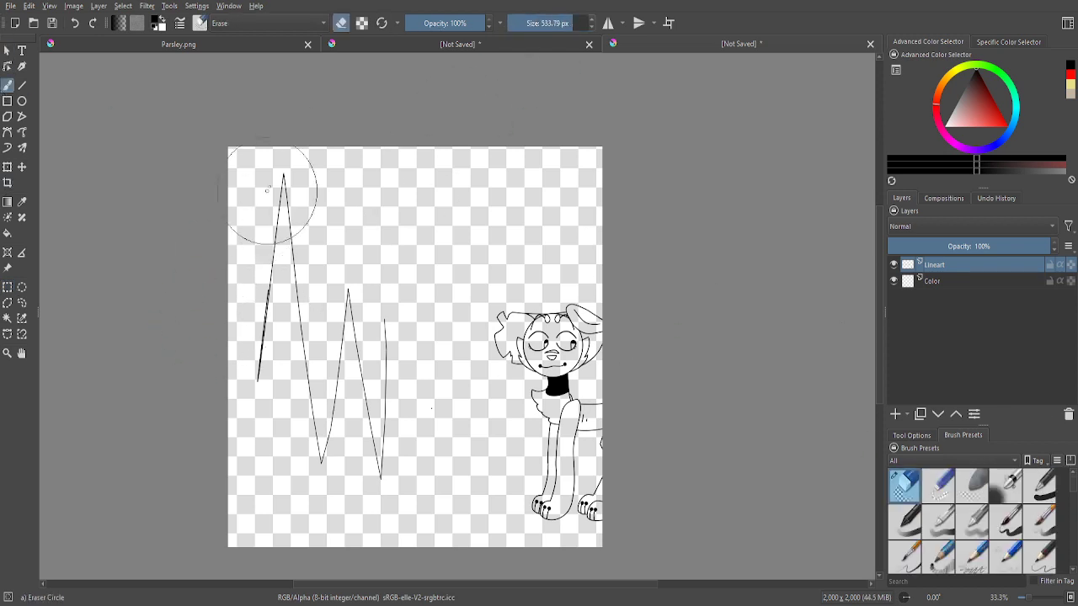
pyautogui.moveTo(272, 194)
pyautogui.mouseDown()
pyautogui.moveTo(221, 522)
pyautogui.moveTo(310, 202)
pyautogui.moveTo(341, 502)
pyautogui.moveTo(385, 284)
pyautogui.mouseUp()
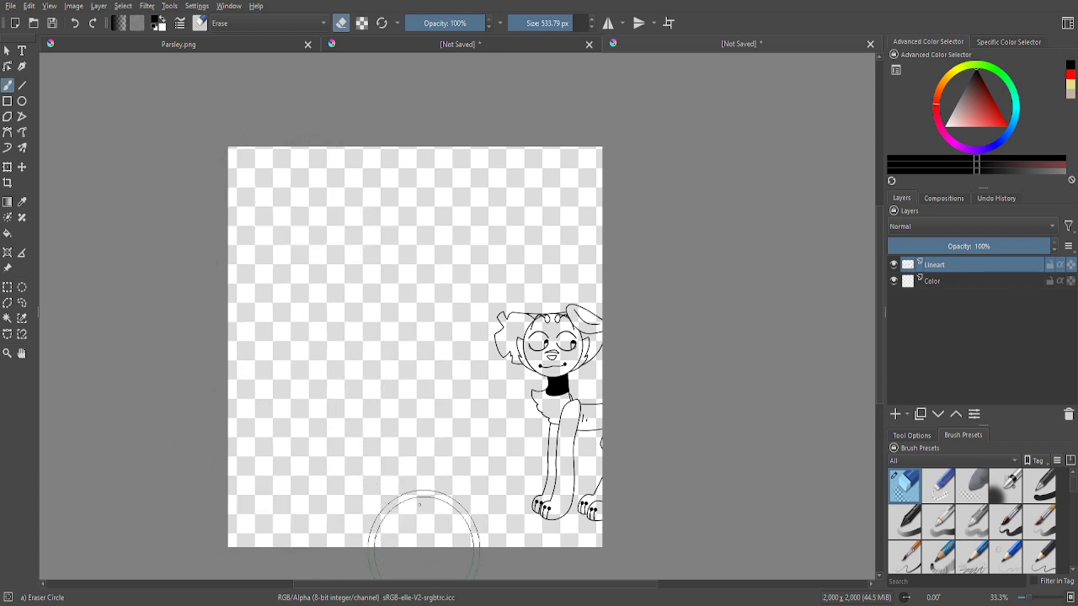
# - Transform the cleaned Lineart drawing, enlarging it to about three quarters of the canvas height and centring it on the canvas
pyautogui.click(7, 167)
pyautogui.moveTo(485, 409); pyautogui.dragTo(247, 347)
pyautogui.moveTo(449, 453); pyautogui.dragTo(513, 543)
pyautogui.moveTo(476, 471); pyautogui.dragTo(458, 452)
pyautogui.moveTo(495, 526); pyautogui.dragTo(499, 539)
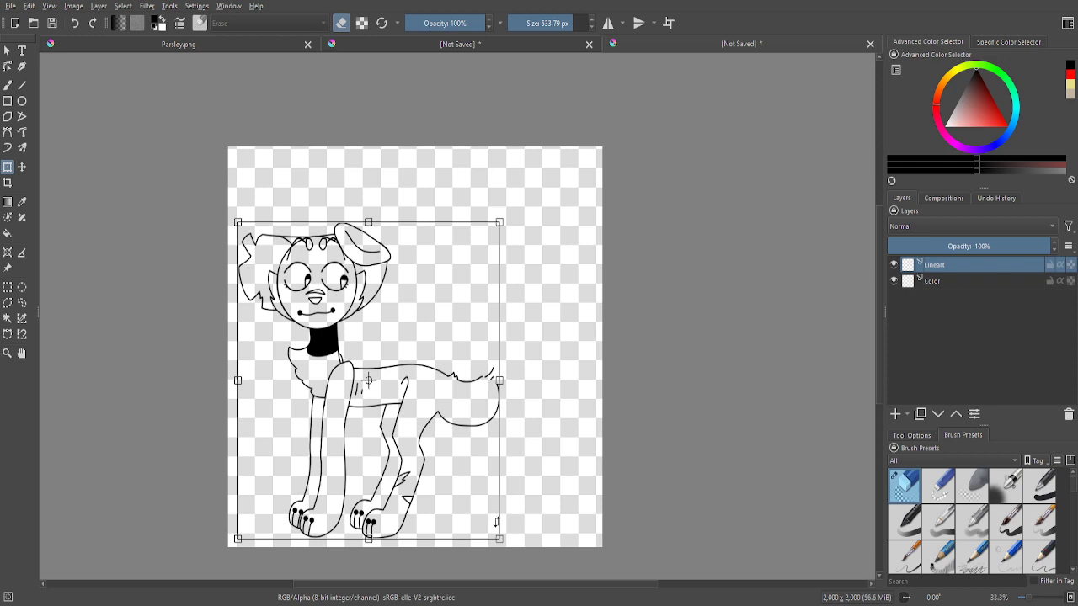
pyautogui.click(369, 540)
pyautogui.moveTo(369, 540); pyautogui.dragTo(370, 519)
pyautogui.moveTo(381, 466); pyautogui.dragTo(413, 466)
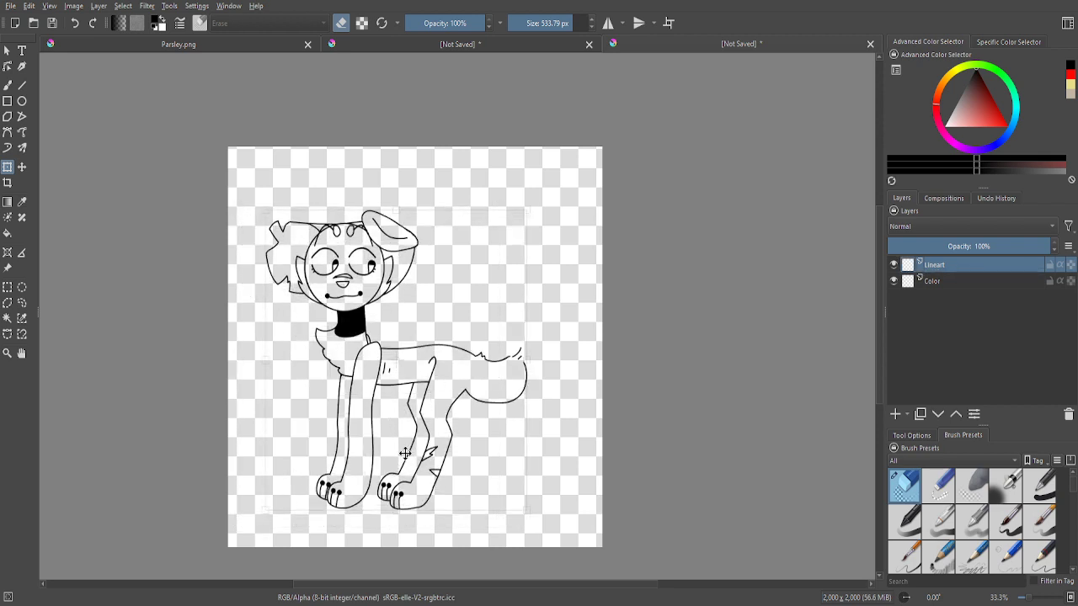
pyautogui.click(7, 287)
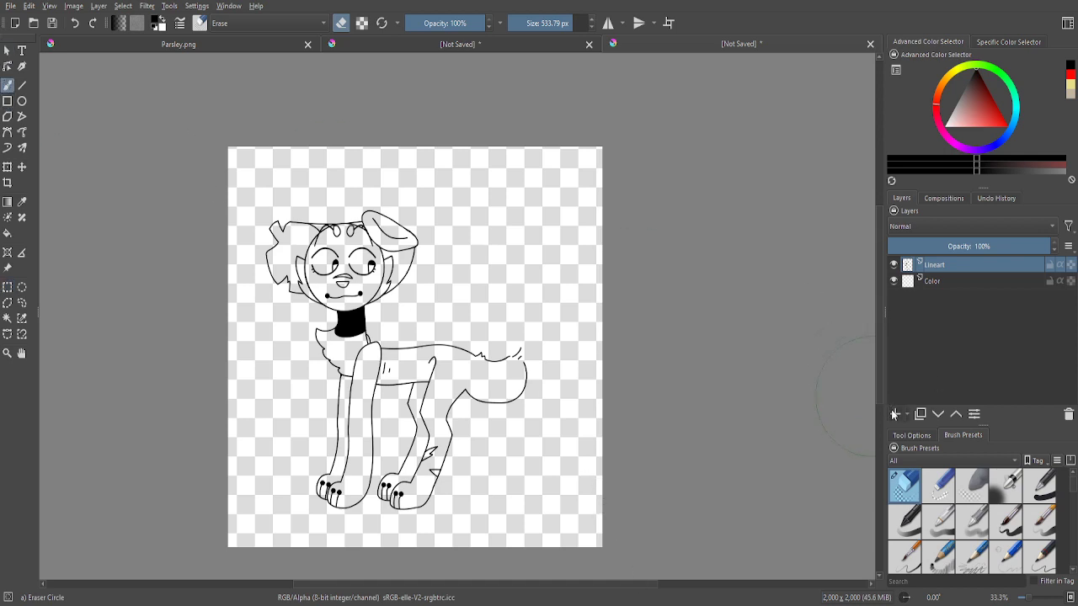
# - Add a new layer above Lineart and name it Eyes
pyautogui.doubleClick(949, 265)
pyautogui.write('Eyes')
pyautogui.press('Return')
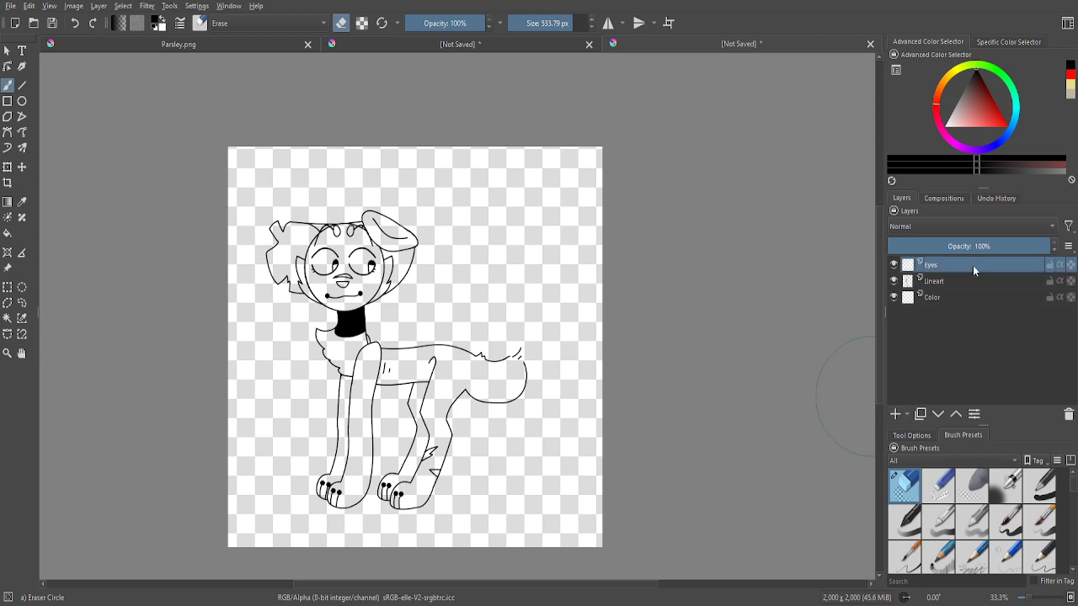
# - Draw the upper and lower curves of a large eye in the empty area beside the head with the Ink-2 Fineliner brush
pyautogui.scroll(2, 514, 219)
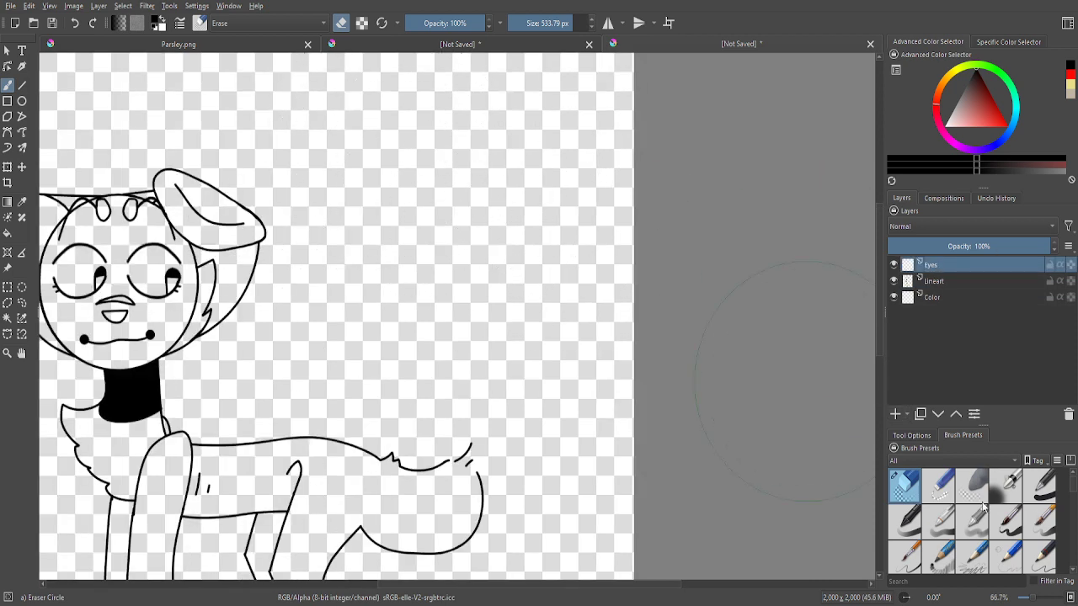
pyautogui.scroll(-2, 981, 513)
pyautogui.click(972, 487)
pyautogui.click(940, 524)
pyautogui.scroll(3, 475, 227)
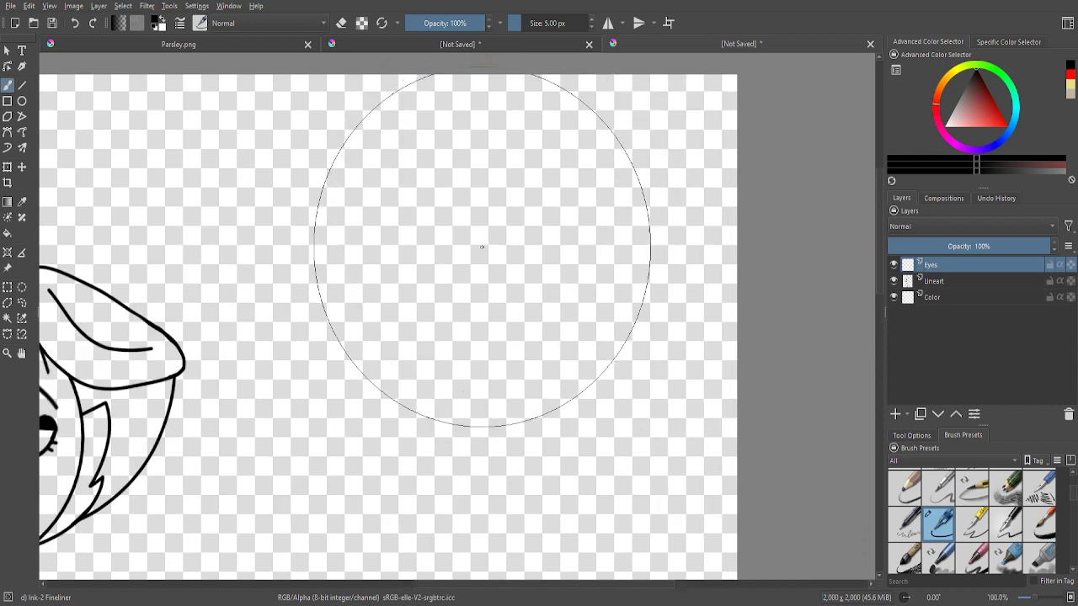
pyautogui.moveTo(436, 234)
pyautogui.mouseDown()
pyautogui.moveTo(446, 217)
pyautogui.moveTo(536, 173)
pyautogui.moveTo(601, 204)
pyautogui.moveTo(620, 241)
pyautogui.mouseUp()
pyautogui.scroll(2, 551, 248)
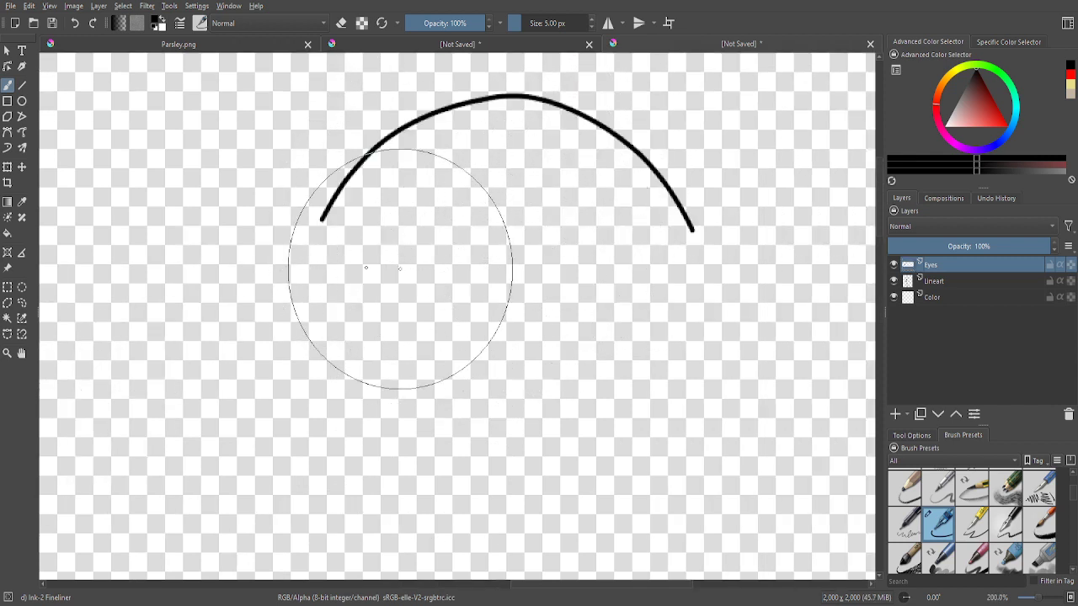
pyautogui.moveTo(317, 252)
pyautogui.mouseDown()
pyautogui.moveTo(346, 307)
pyautogui.moveTo(410, 353)
pyautogui.moveTo(494, 370)
pyautogui.moveTo(570, 368)
pyautogui.moveTo(611, 347)
pyautogui.moveTo(684, 269)
pyautogui.mouseUp()
# - Draw two short lashes on the outer right part of the eye's lower curve
pyautogui.scroll(2, 686, 372)
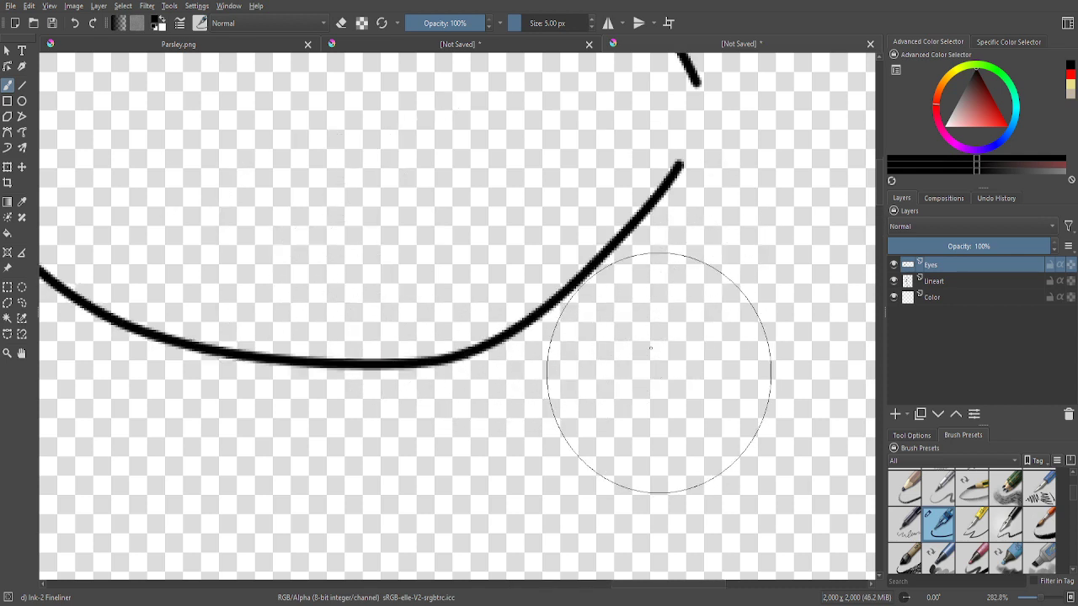
pyautogui.moveTo(623, 232); pyautogui.dragTo(669, 249)
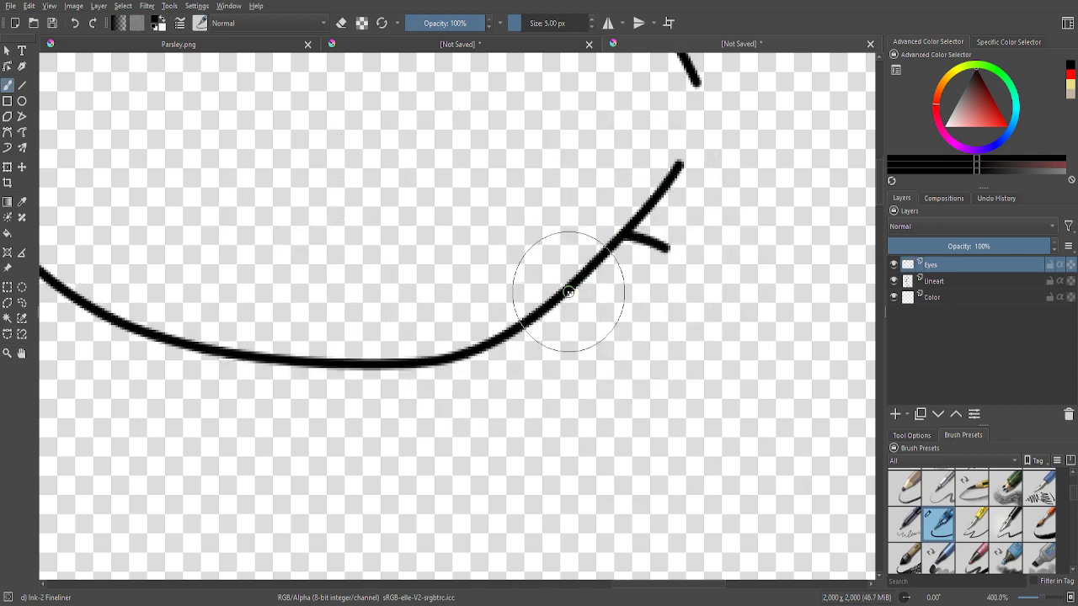
pyautogui.moveTo(570, 291); pyautogui.dragTo(604, 308)
# - Try to draw a curved line beneath the eye's lower curve, across the two lashes
pyautogui.moveTo(668, 225)
pyautogui.mouseDown()
pyautogui.moveTo(617, 302)
pyautogui.moveTo(473, 405)
pyautogui.mouseUp()
pyautogui.scroll(1, 589, 300)
pyautogui.hotkey('ctrl', 'z')
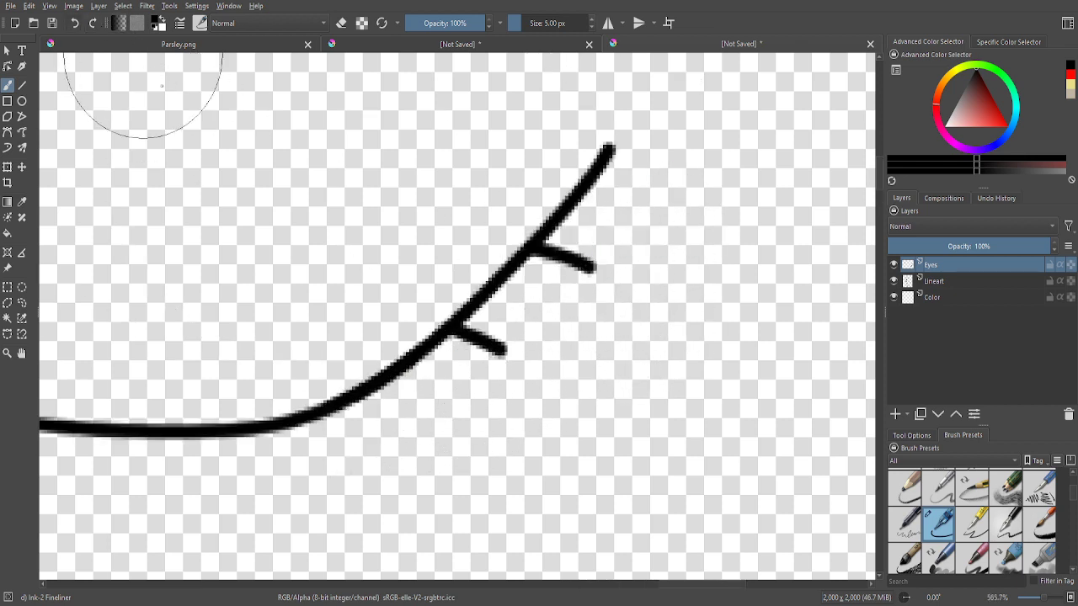
pyautogui.moveTo(335, 442)
pyautogui.mouseDown()
pyautogui.moveTo(496, 339)
pyautogui.moveTo(610, 195)
pyautogui.mouseUp()
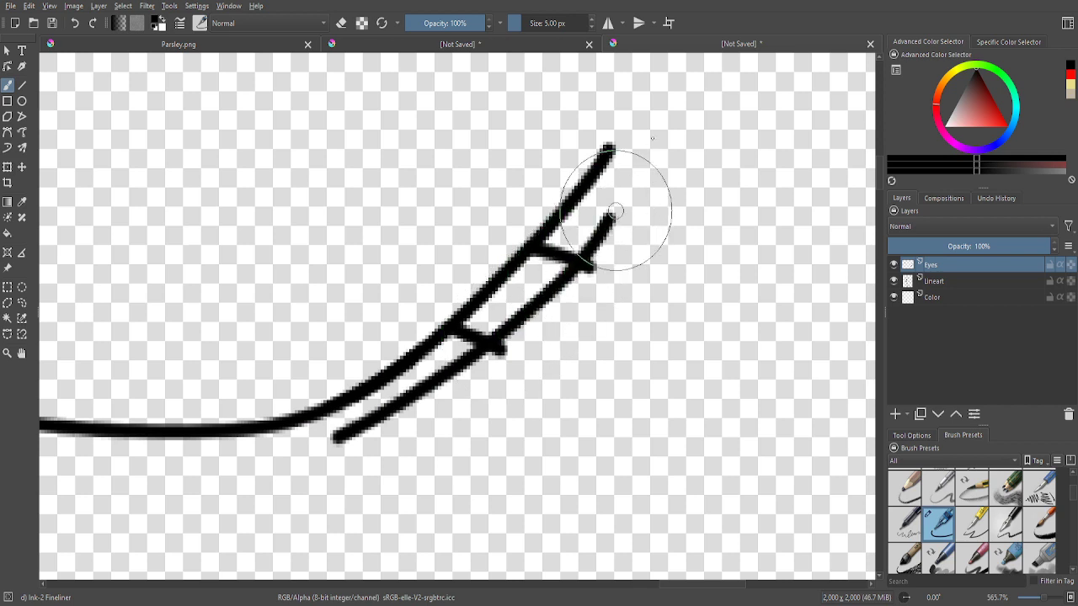
pyautogui.scroll(-4, 606, 257)
pyautogui.scroll(-2, 525, 367)
pyautogui.scroll(3, 510, 368)
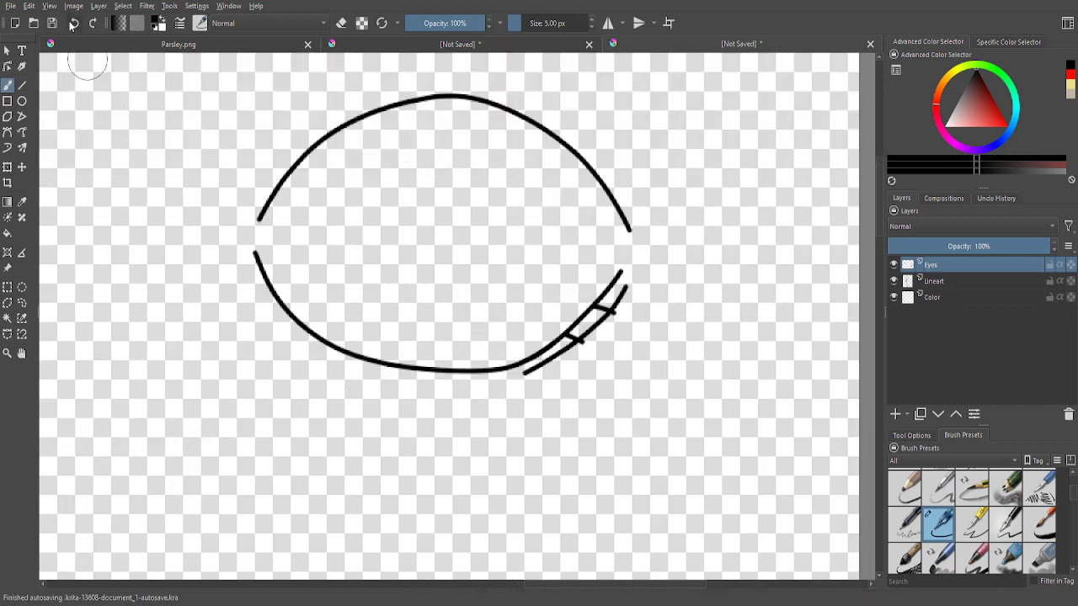
pyautogui.click(72, 24)
# - Try to draw a long, shallow eyebrow arc above the large eye
pyautogui.scroll(-1, 433, 252)
pyautogui.scroll(-2, 417, 150)
pyautogui.scroll(1, 403, 145)
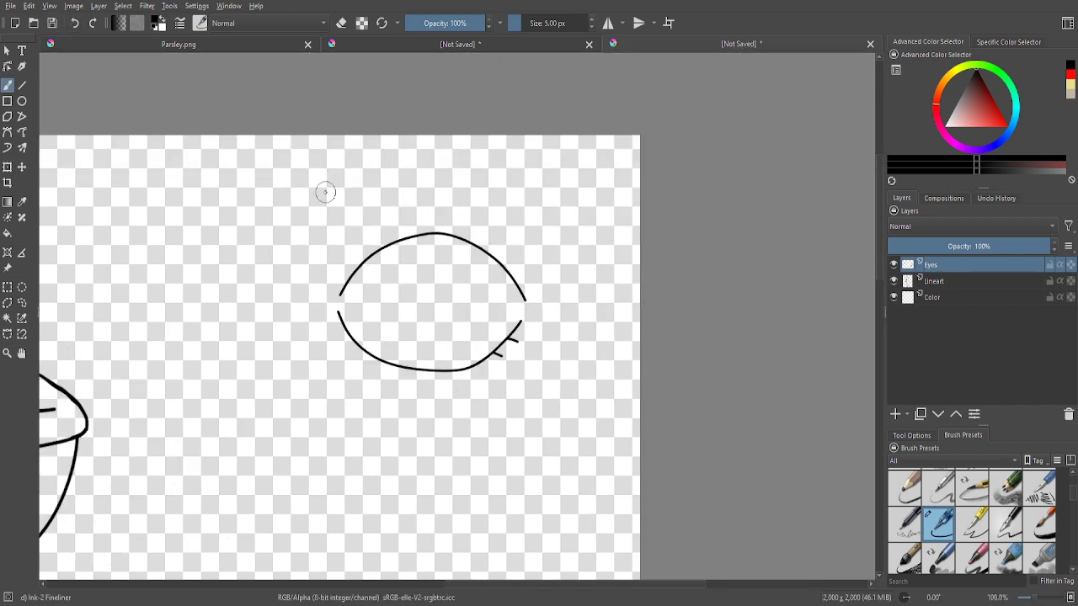
pyautogui.moveTo(333, 187)
pyautogui.mouseDown()
pyautogui.moveTo(384, 173)
pyautogui.moveTo(556, 234)
pyautogui.mouseUp()
pyautogui.scroll(-2, 522, 269)
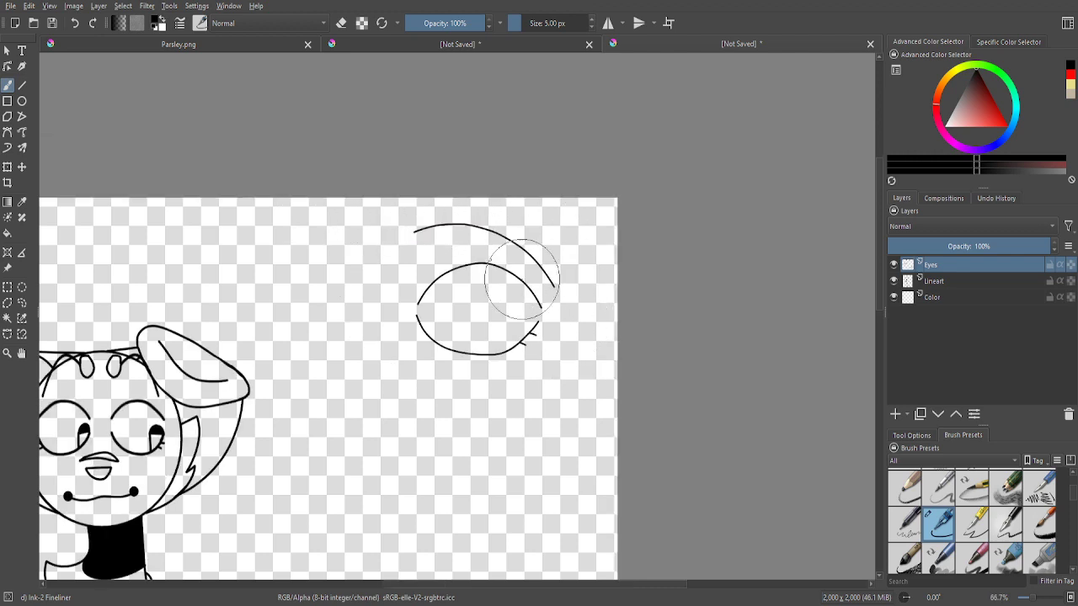
pyautogui.scroll(4, 417, 243)
pyautogui.scroll(-2, 418, 243)
pyautogui.scroll(1, 503, 243)
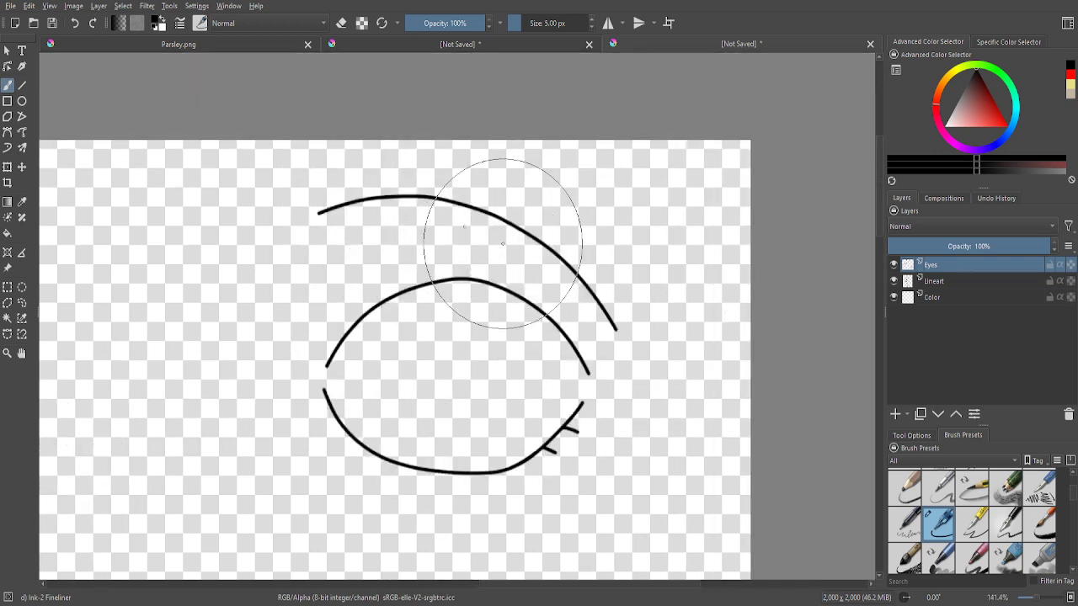
pyautogui.click(74, 23)
# - Move the large eye outline down with the Transform tool to leave more room above it
pyautogui.scroll(-1, 158, 243)
pyautogui.click(6, 168)
pyautogui.moveTo(360, 373); pyautogui.dragTo(359, 406)
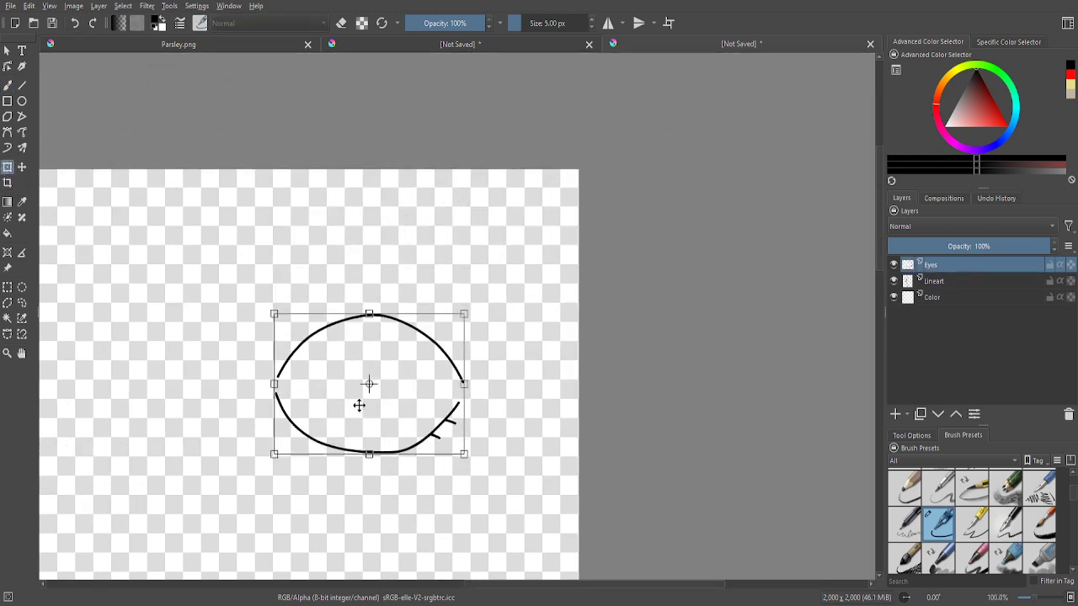
pyautogui.click(6, 288)
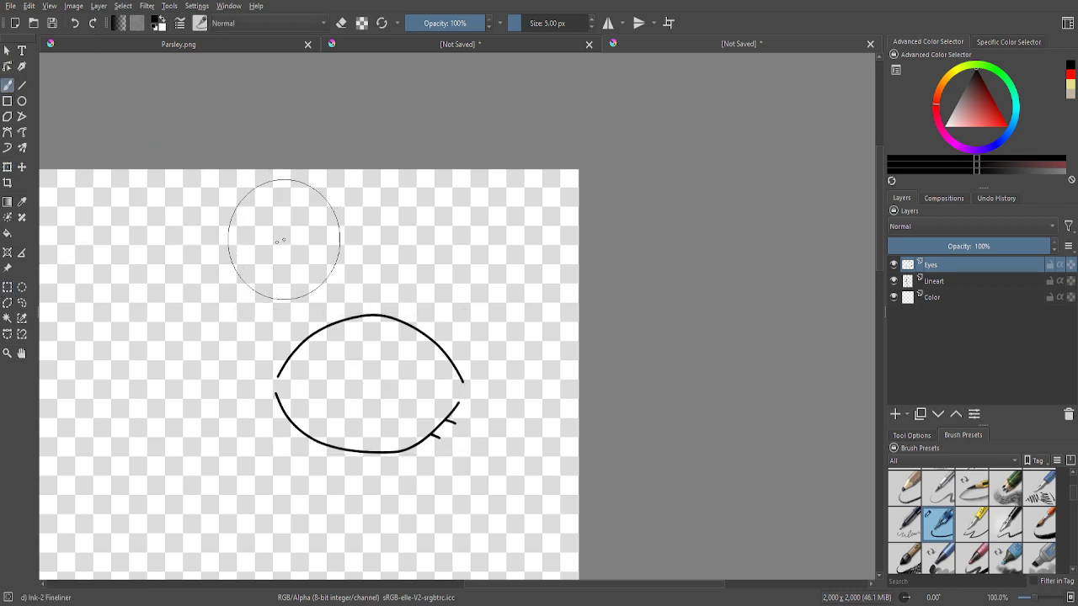
# - Draw a tall eyebrow arc above the eye, select it freehand and move it slightly right and down, and clear the selection
pyautogui.moveTo(258, 248)
pyautogui.mouseDown()
pyautogui.moveTo(426, 272)
pyautogui.moveTo(461, 343)
pyautogui.mouseUp()
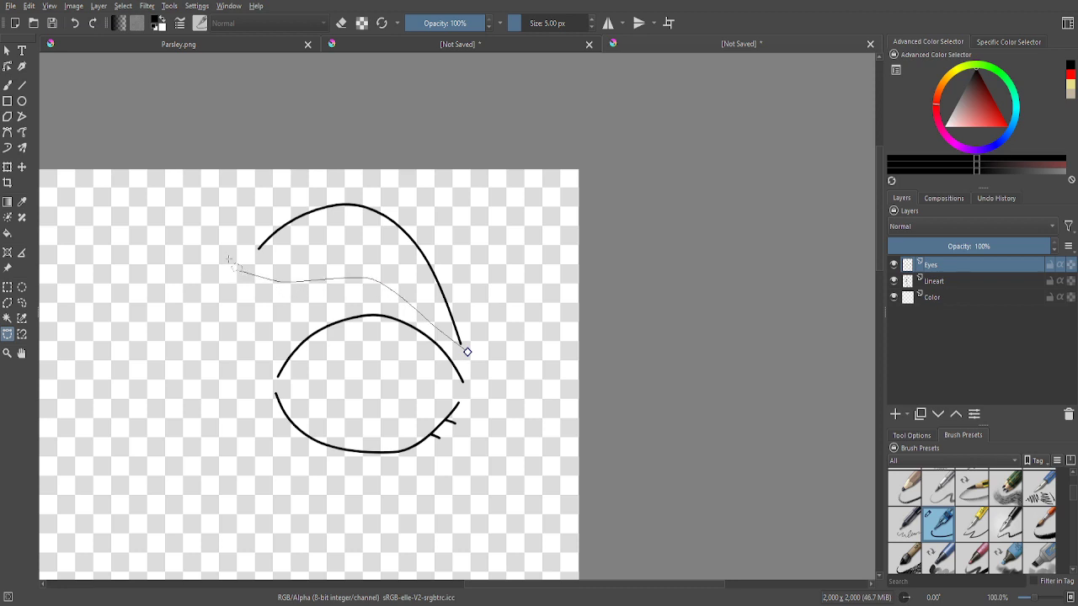
pyautogui.click(467, 352)
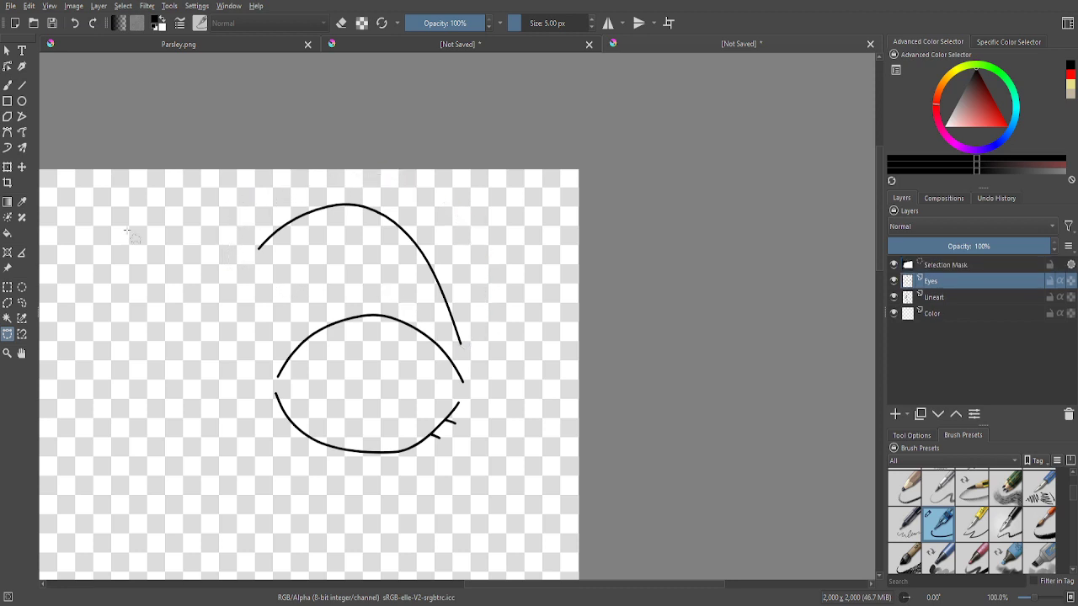
pyautogui.click(7, 168)
pyautogui.moveTo(397, 253)
pyautogui.mouseDown()
pyautogui.moveTo(412, 265)
pyautogui.moveTo(395, 264)
pyautogui.mouseUp()
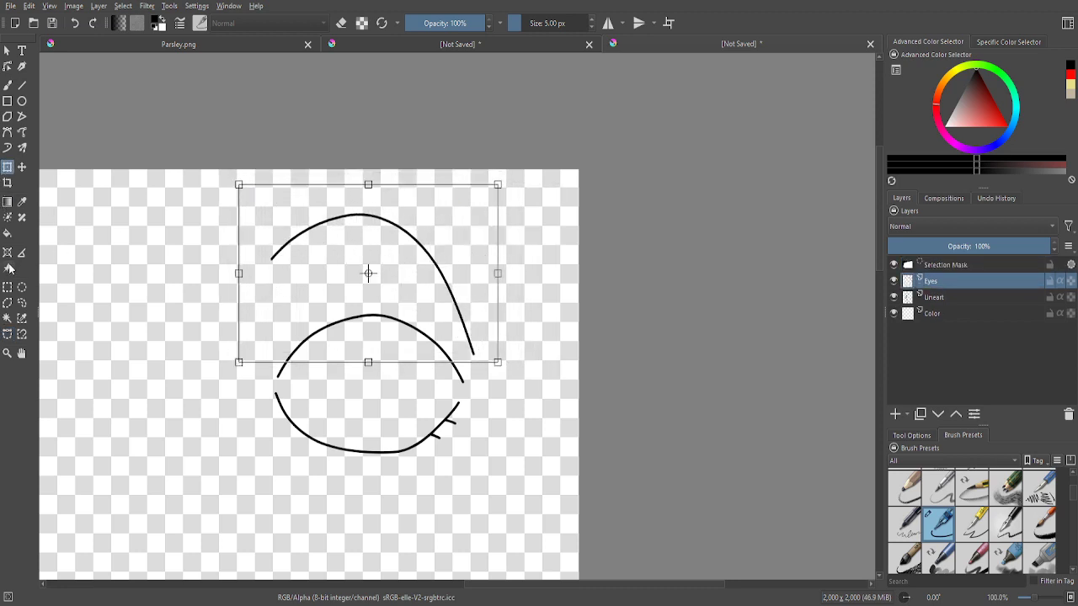
pyautogui.click(8, 288)
pyautogui.hotkey('ctrl', 'shift', 'a')
# - Try to draw a teardrop-shaped loop at the inner left end of the eyebrow arc
pyautogui.click(7, 85)
pyautogui.scroll(3, 215, 254)
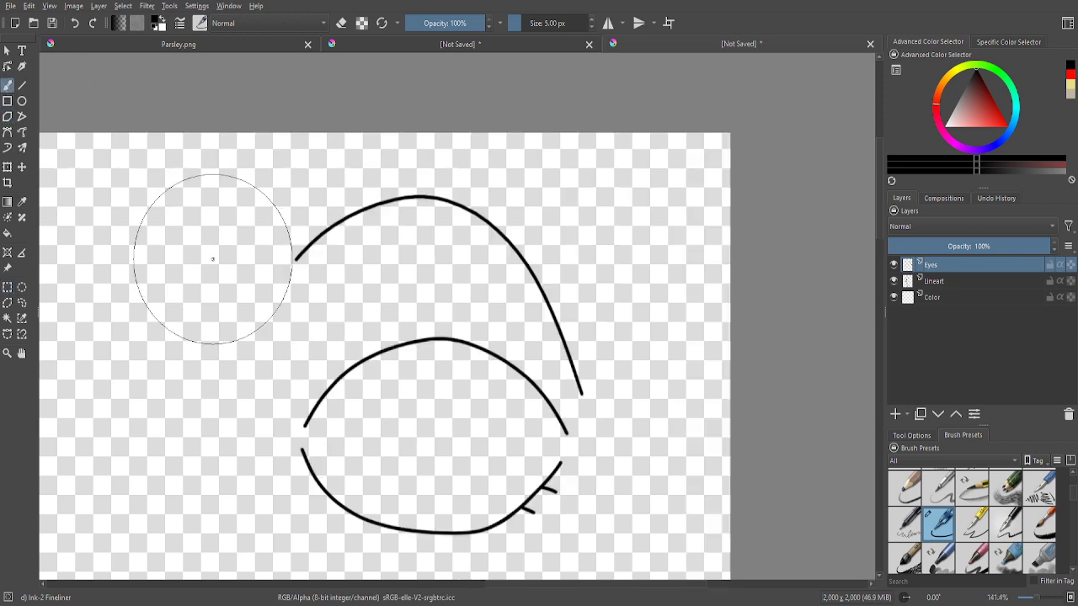
pyautogui.moveTo(367, 207)
pyautogui.mouseDown()
pyautogui.moveTo(366, 289)
pyautogui.moveTo(308, 342)
pyautogui.moveTo(300, 211)
pyautogui.moveTo(366, 191)
pyautogui.mouseUp()
pyautogui.scroll(2, 303, 172)
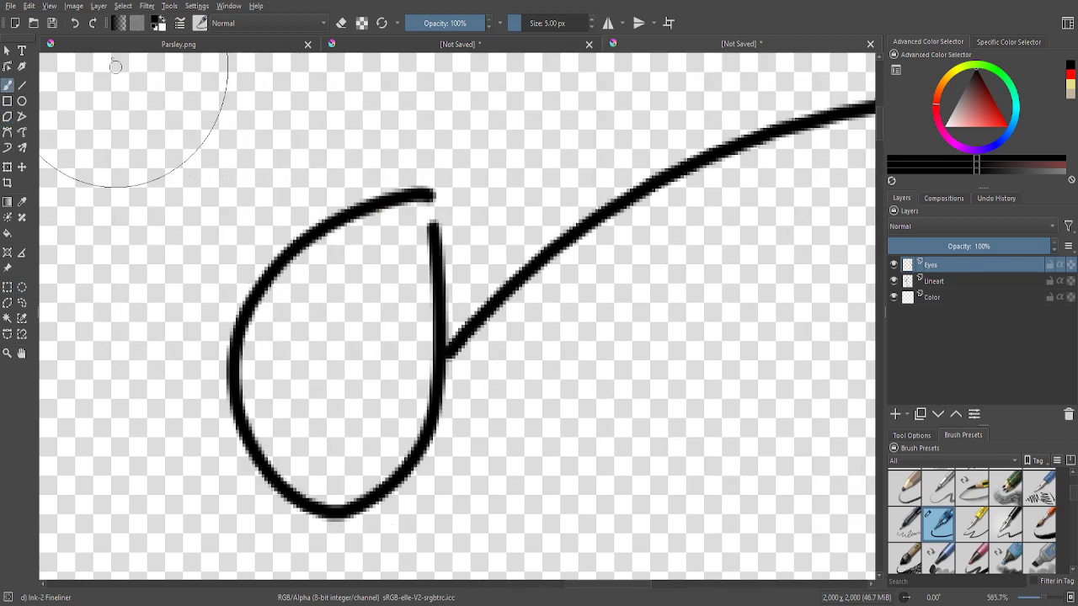
pyautogui.click(74, 25)
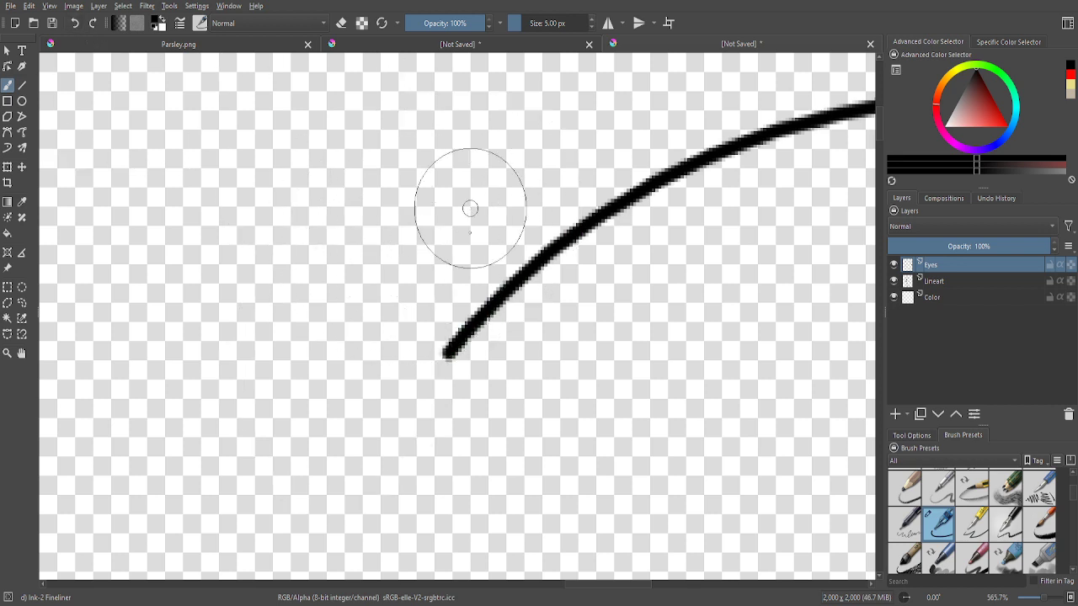
# - Draw a small closed loop at the inner left end of the eyebrow arc
pyautogui.moveTo(466, 206)
pyautogui.mouseDown()
pyautogui.moveTo(441, 370)
pyautogui.moveTo(390, 412)
pyautogui.moveTo(326, 416)
pyautogui.moveTo(277, 330)
pyautogui.moveTo(318, 242)
pyautogui.moveTo(416, 195)
pyautogui.moveTo(459, 202)
pyautogui.mouseUp()
pyautogui.scroll(-4, 462, 205)
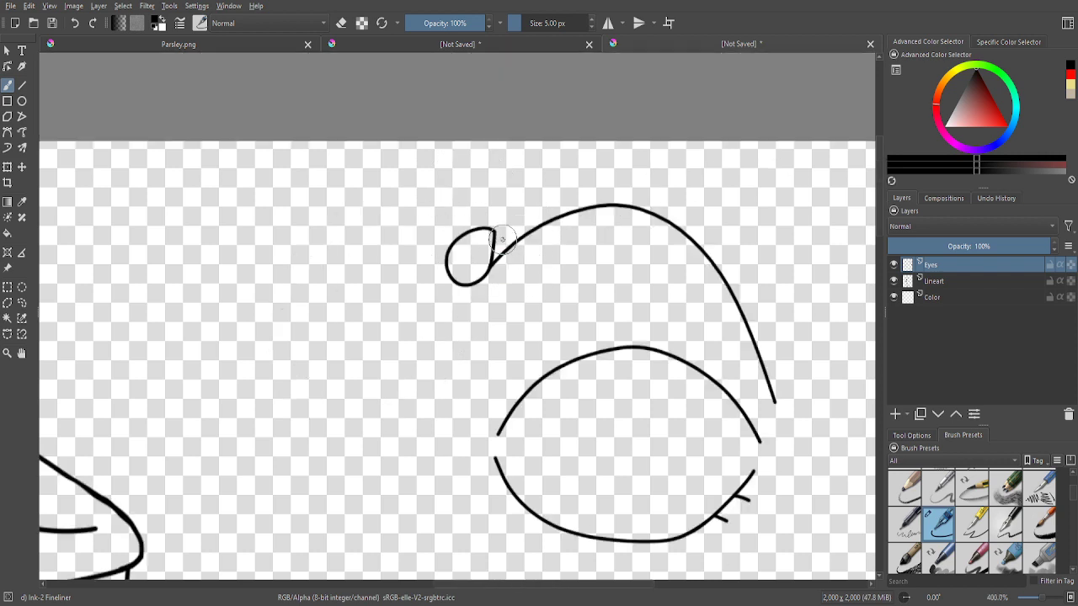
pyautogui.scroll(2, 475, 215)
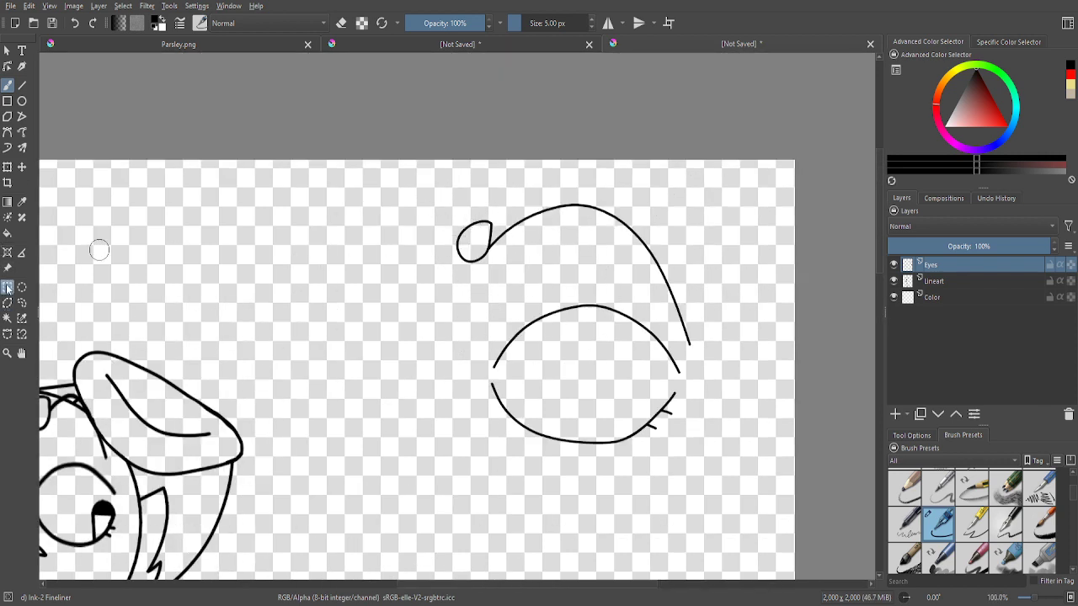
# - Select the large eye with its eyebrow and inner loop in a rectangular selection, and paste a copy as a new layer
pyautogui.scroll(-1, 565, 251)
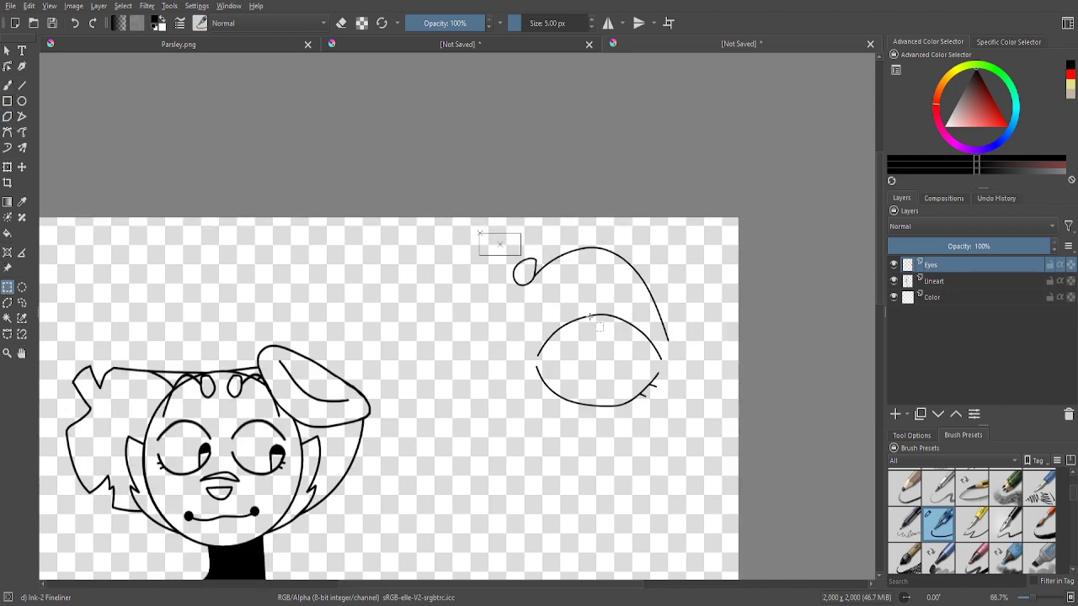
pyautogui.moveTo(589, 317); pyautogui.dragTo(704, 463)
pyautogui.scroll(1, 506, 425)
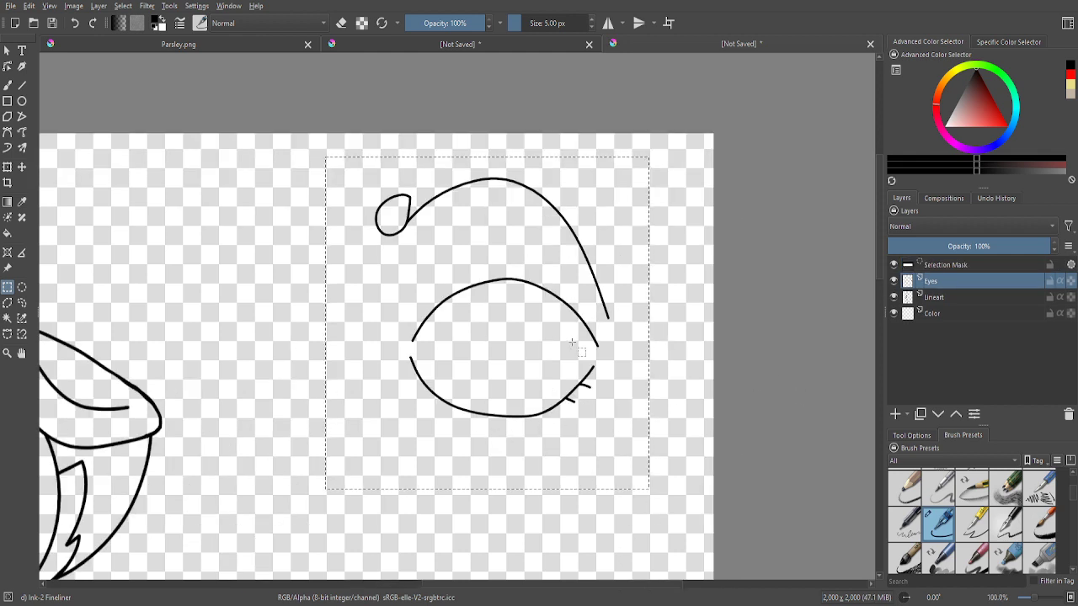
pyautogui.hotkey('ctrl', 'c')
pyautogui.hotkey('ctrl', 'v')
# - Mirror the copied eye and eyebrow horizontally, narrow it, place it left of the original, and clear the selection
pyautogui.hotkey('ctrl', 't')
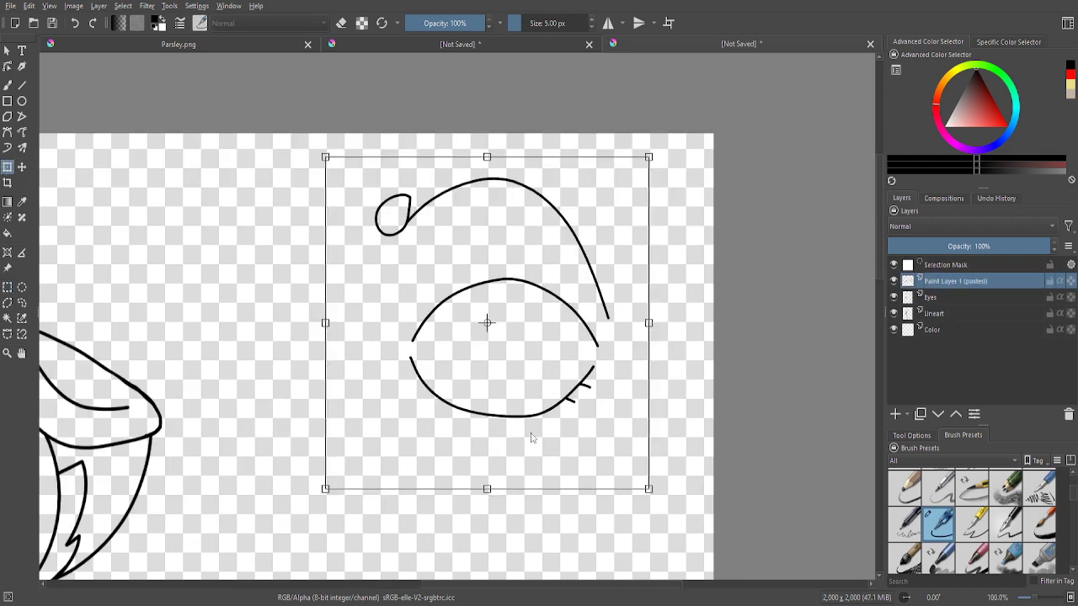
pyautogui.moveTo(648, 322); pyautogui.dragTo(632, 322)
pyautogui.moveTo(552, 338); pyautogui.dragTo(261, 323)
pyautogui.moveTo(414, 325); pyautogui.dragTo(364, 325)
pyautogui.moveTo(269, 320); pyautogui.dragTo(367, 327)
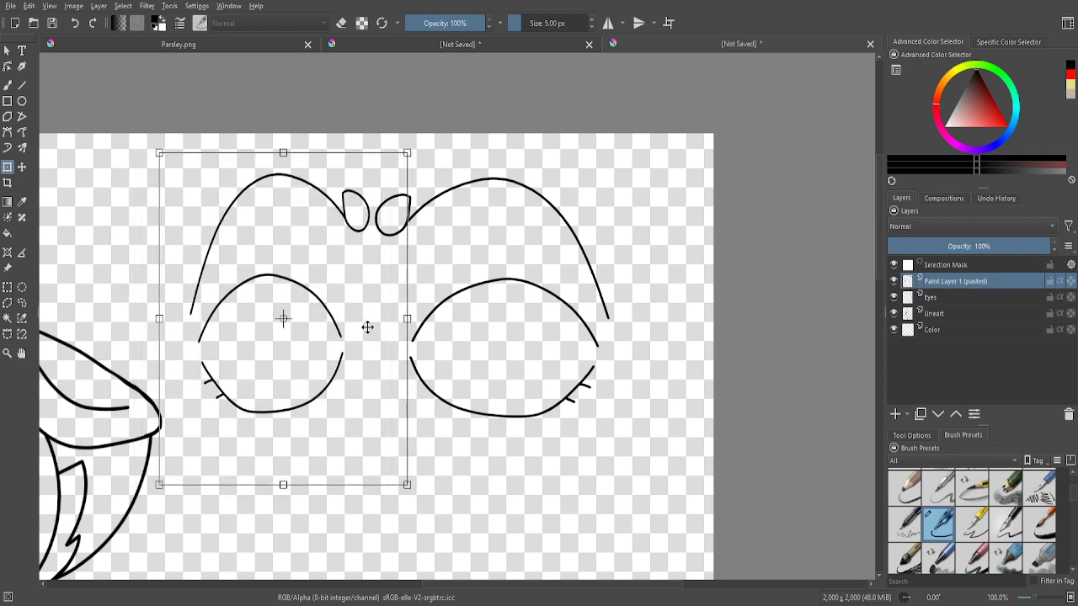
pyautogui.click(7, 287)
pyautogui.hotkey('ctrl', 'shift', 'a')
# - Merge the pasted eye layer down into Eyes and shift both large eyes slightly right with the Transform tool
pyautogui.scroll(-2, 494, 271)
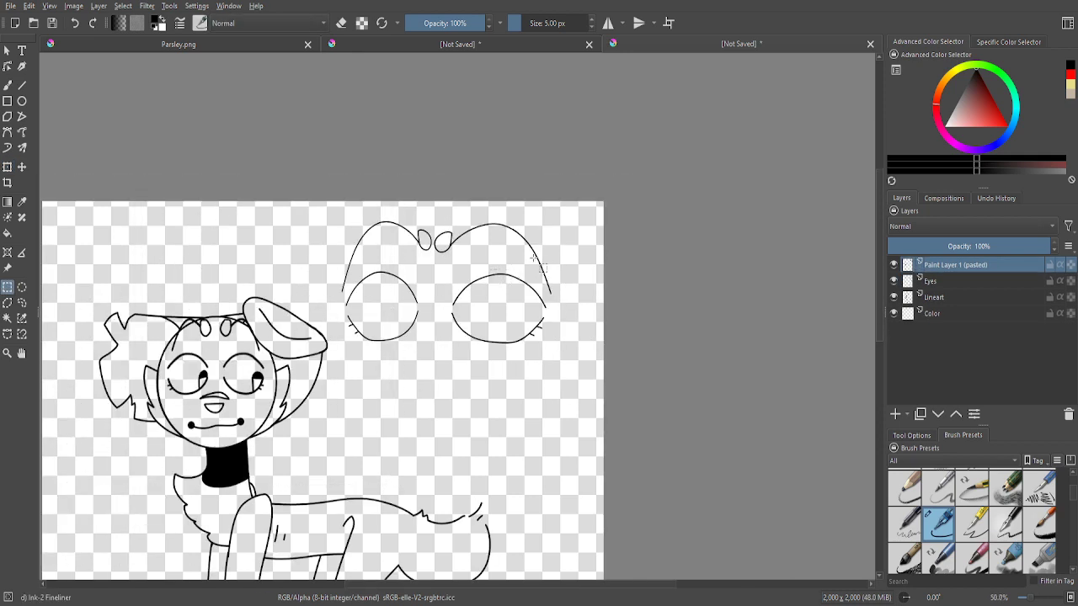
pyautogui.scroll(1, 629, 240)
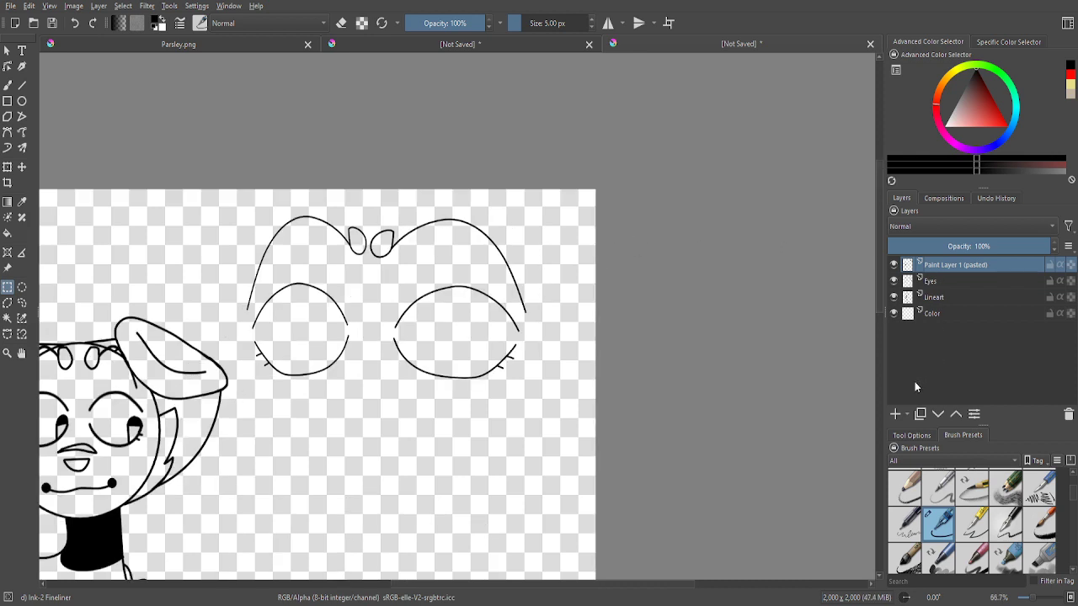
pyautogui.hotkey('ctrl', 'e')
pyautogui.press('-')
pyautogui.click(7, 167)
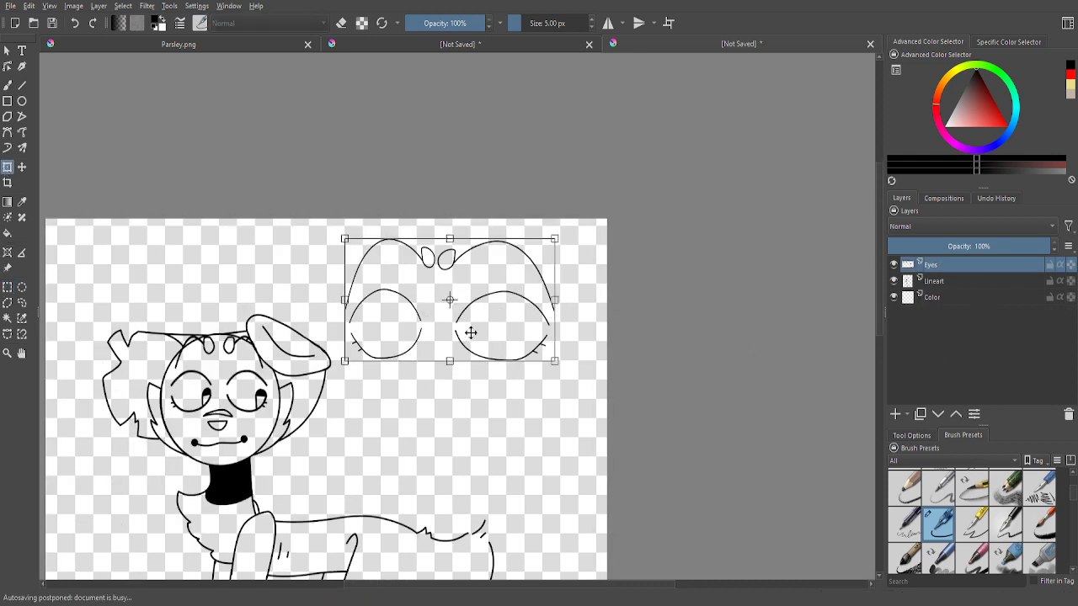
pyautogui.click(6, 287)
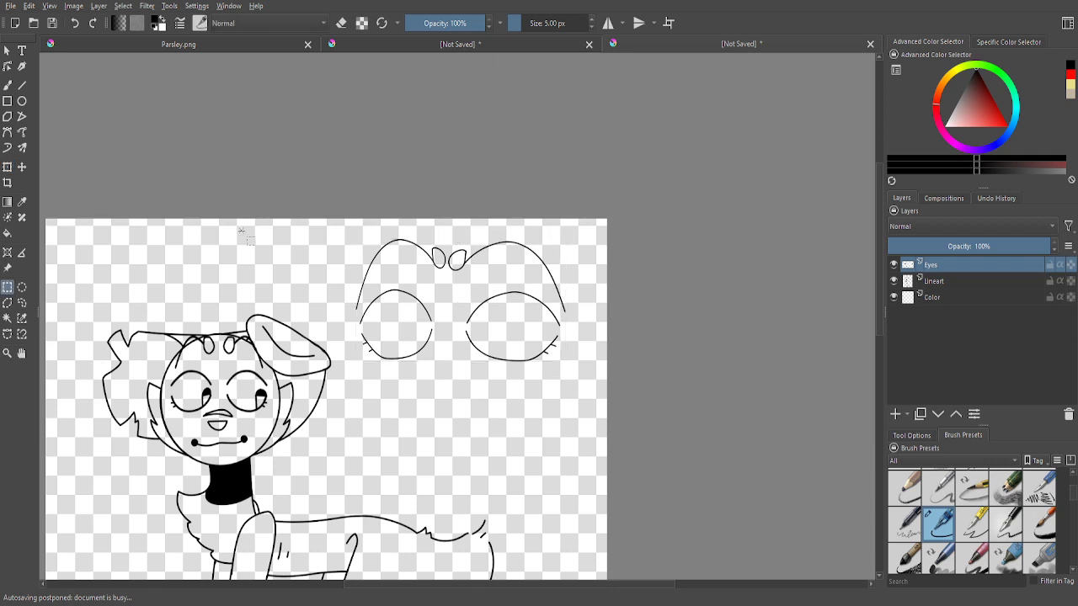
# - Draw an arched pupil on the right eye's lower lid, divide it with a horizontal line, and fill its upper part black
pyautogui.scroll(8, 376, 306)
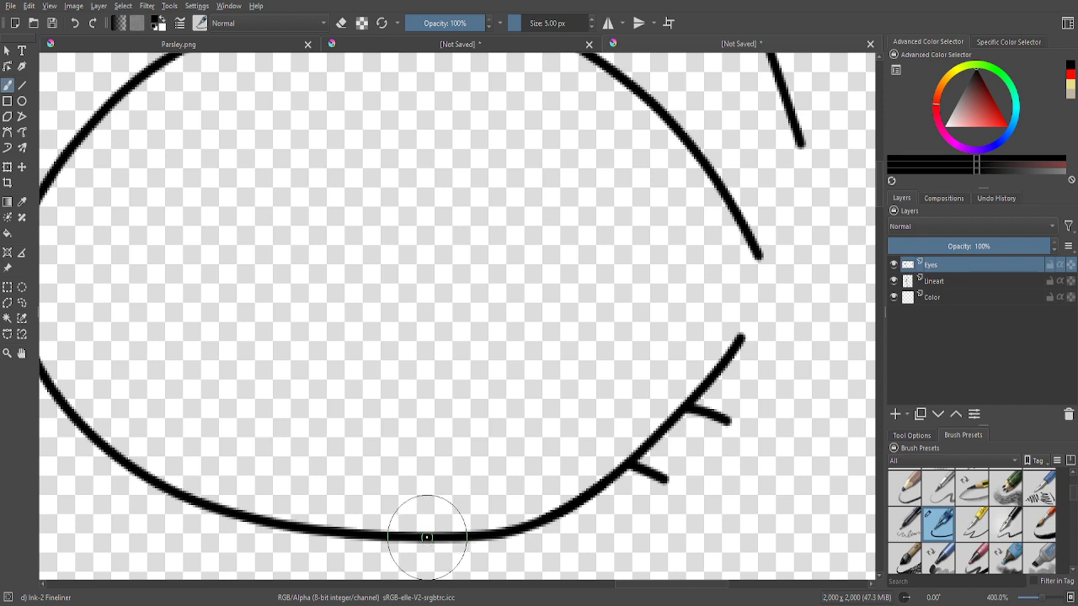
pyautogui.moveTo(427, 538)
pyautogui.mouseDown()
pyautogui.moveTo(442, 309)
pyautogui.moveTo(509, 241)
pyautogui.moveTo(569, 259)
pyautogui.moveTo(590, 350)
pyautogui.moveTo(580, 498)
pyautogui.mouseUp()
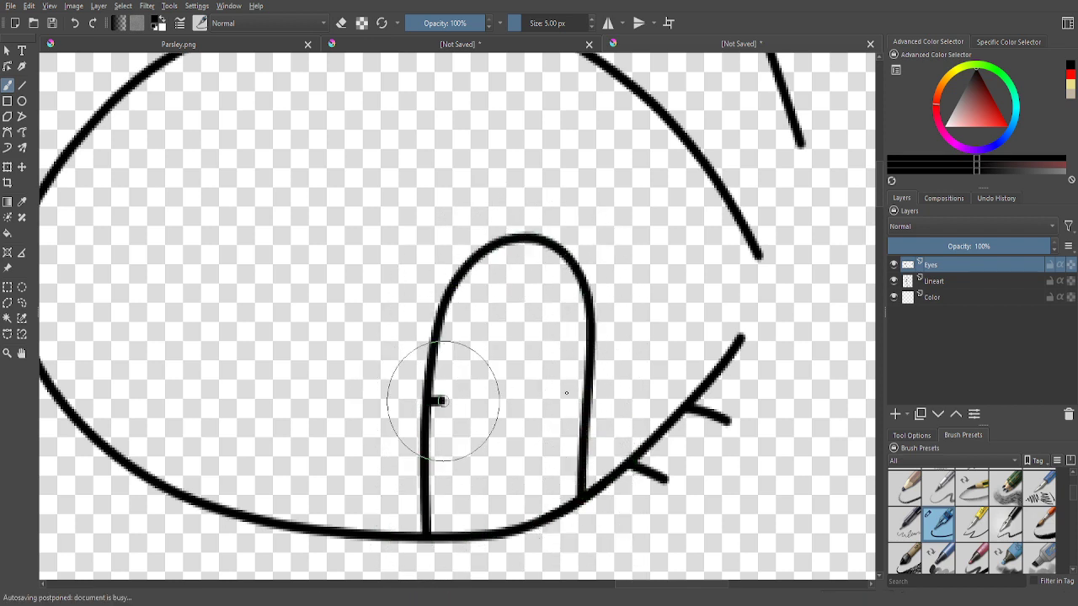
pyautogui.moveTo(440, 400); pyautogui.dragTo(587, 391)
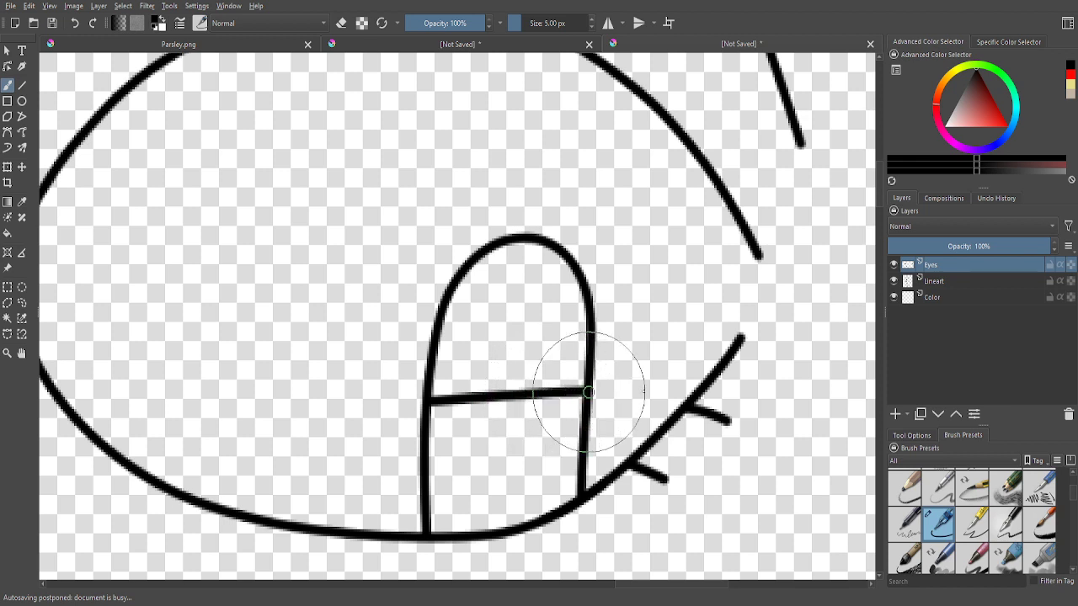
pyautogui.click(7, 233)
pyautogui.click(567, 329)
pyautogui.scroll(-3, 514, 312)
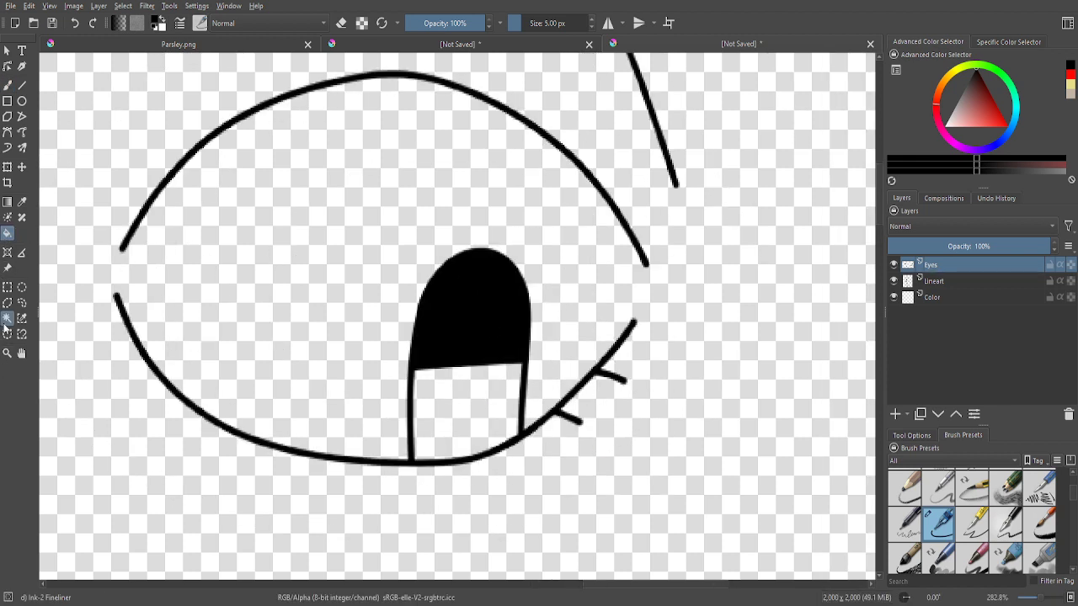
# - Outline the right eye's pupil with a magnetic selection along the lower lid and paste a copy as a new layer
pyautogui.scroll(3, 471, 431)
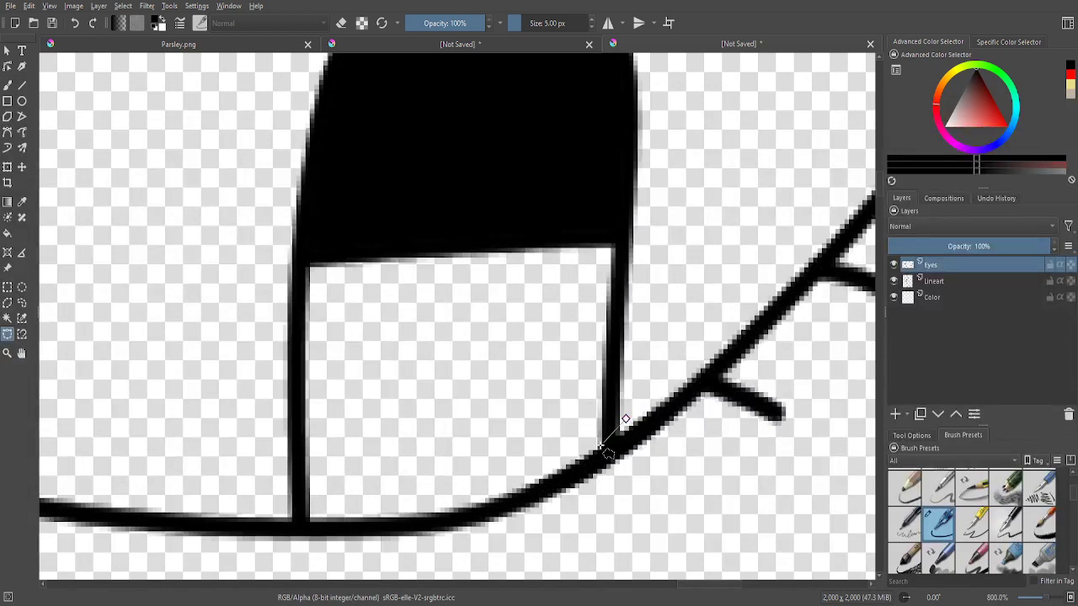
pyautogui.click(280, 520)
pyautogui.scroll(-3, 185, 390)
pyautogui.click(180, 331)
pyautogui.moveTo(218, 228); pyautogui.dragTo(240, 221)
pyautogui.moveTo(315, 203); pyautogui.dragTo(330, 206)
pyautogui.click(389, 295)
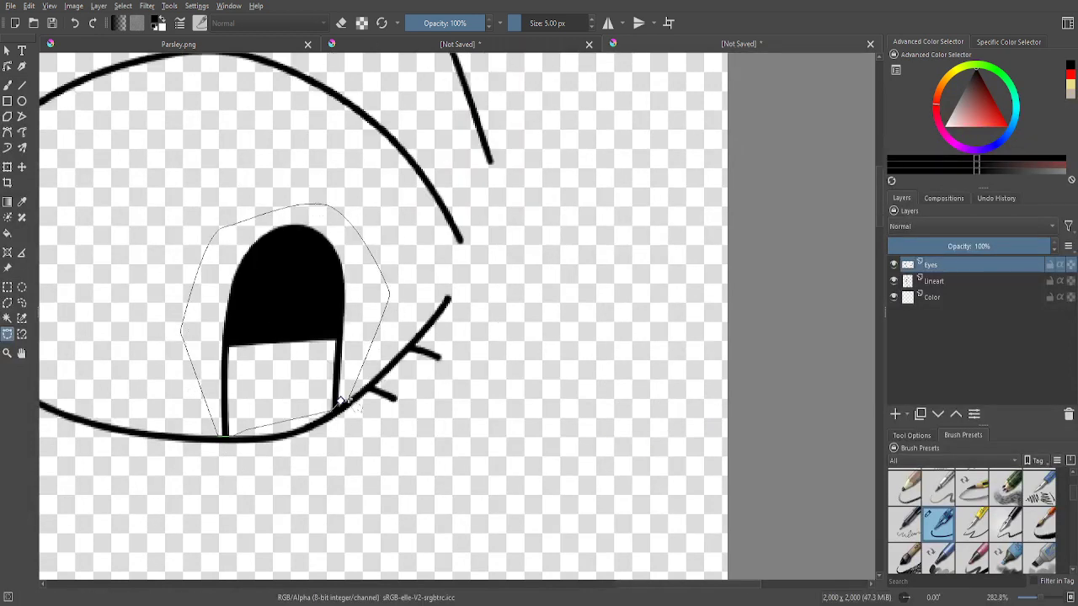
pyautogui.click(340, 402)
pyautogui.hotkey('ctrl', 'c')
pyautogui.hotkey('ctrl', 'v')
# - Move the pasted pupil into the large left eye with the Transform tool
pyautogui.scroll(-4, 611, 435)
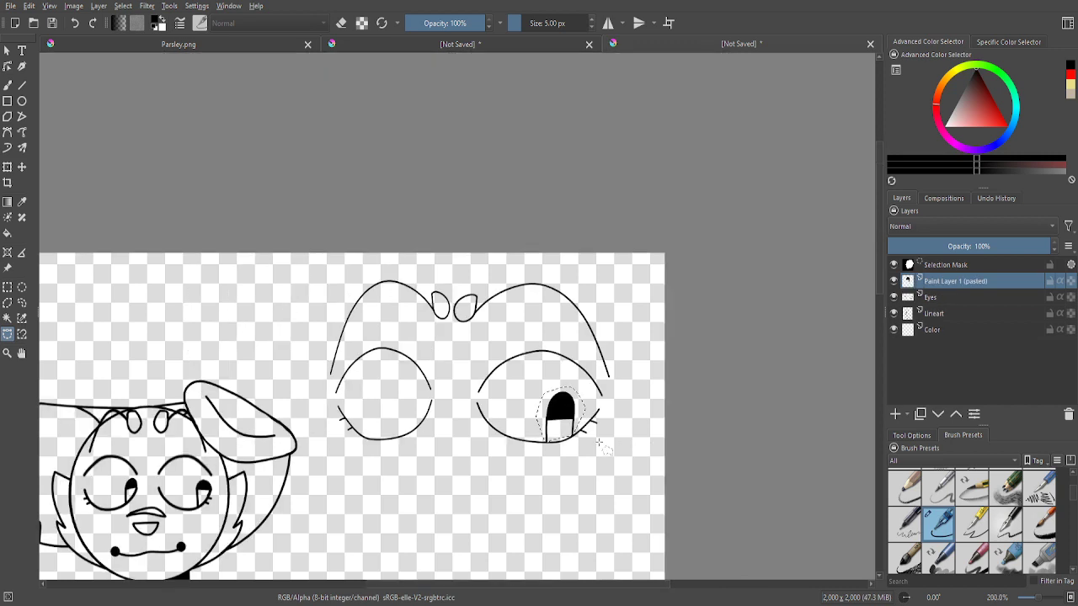
pyautogui.hotkey('ctrl', 't')
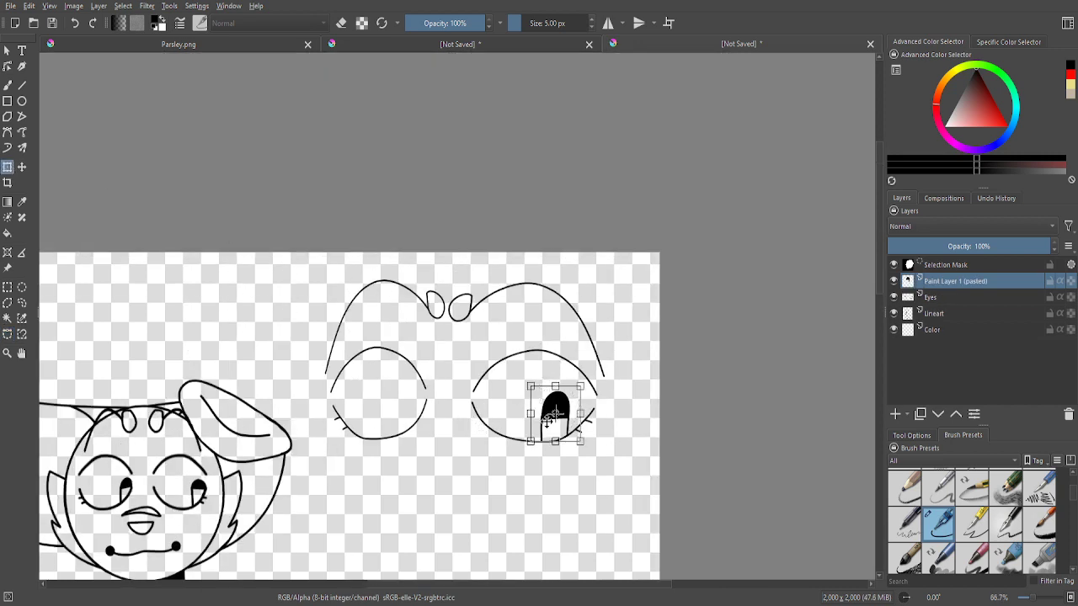
pyautogui.moveTo(549, 418); pyautogui.dragTo(395, 419)
pyautogui.scroll(1, 395, 419)
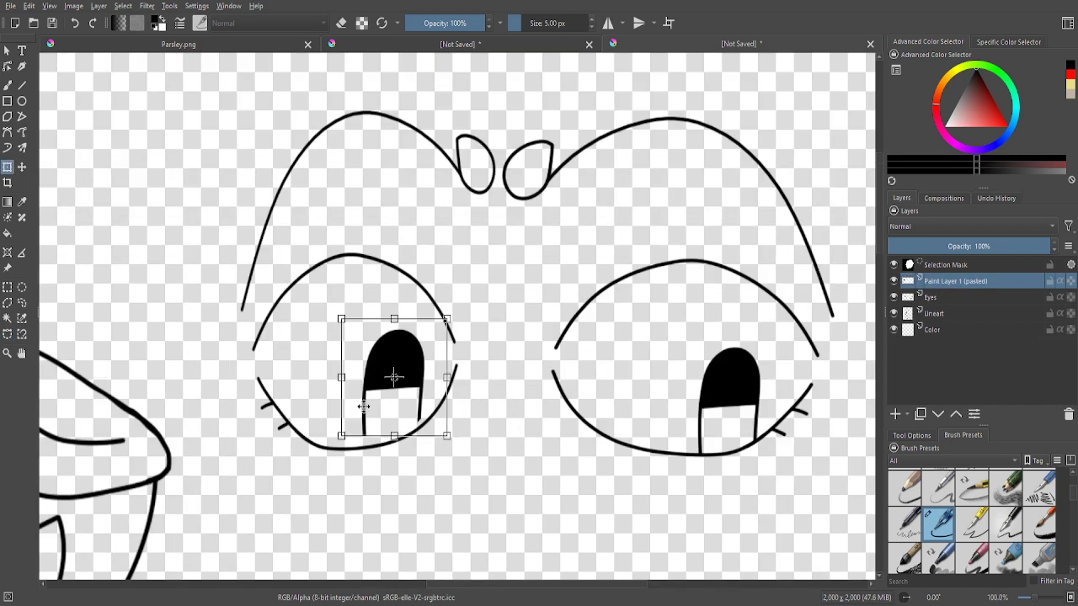
pyautogui.click(7, 287)
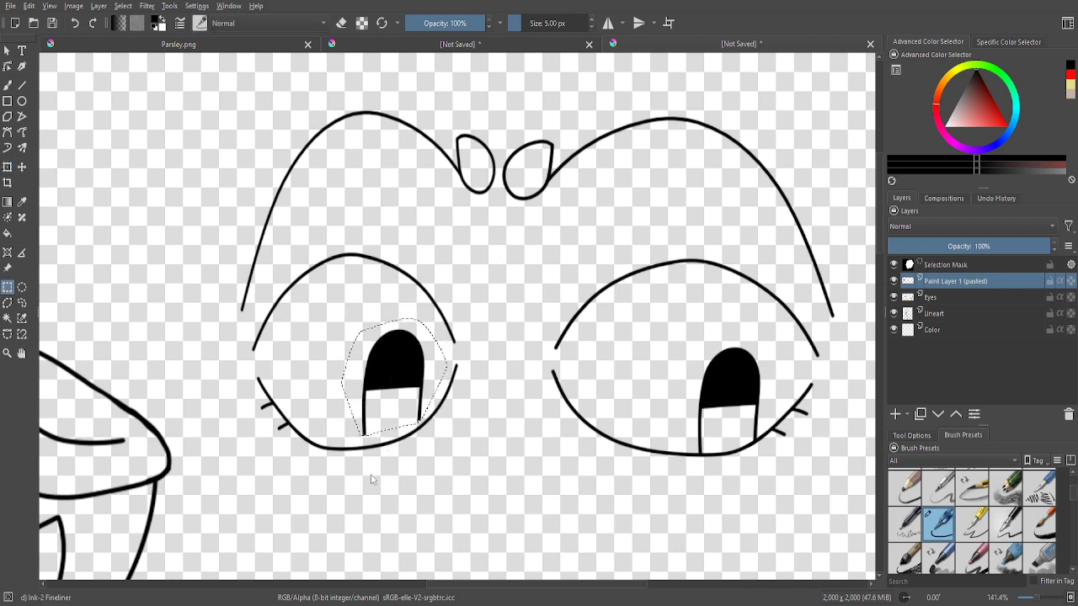
pyautogui.hotkey('ctrl', 'shift', 'a')
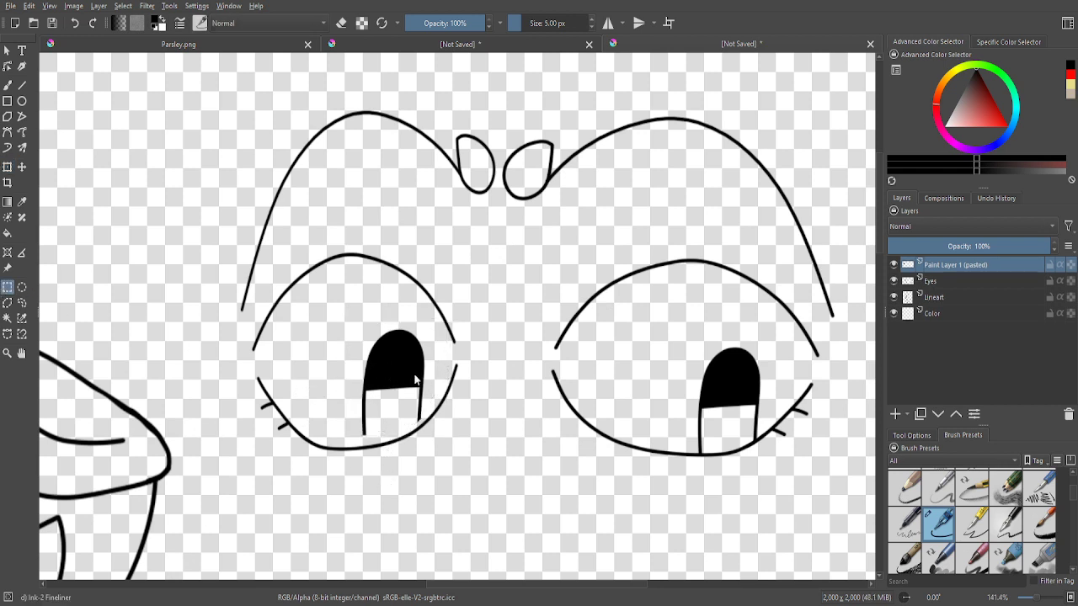
# - Mirror the left eye's pupil horizontally, narrow it, and place it against the eye's inner edge
pyautogui.click(76, 21)
pyautogui.click(7, 167)
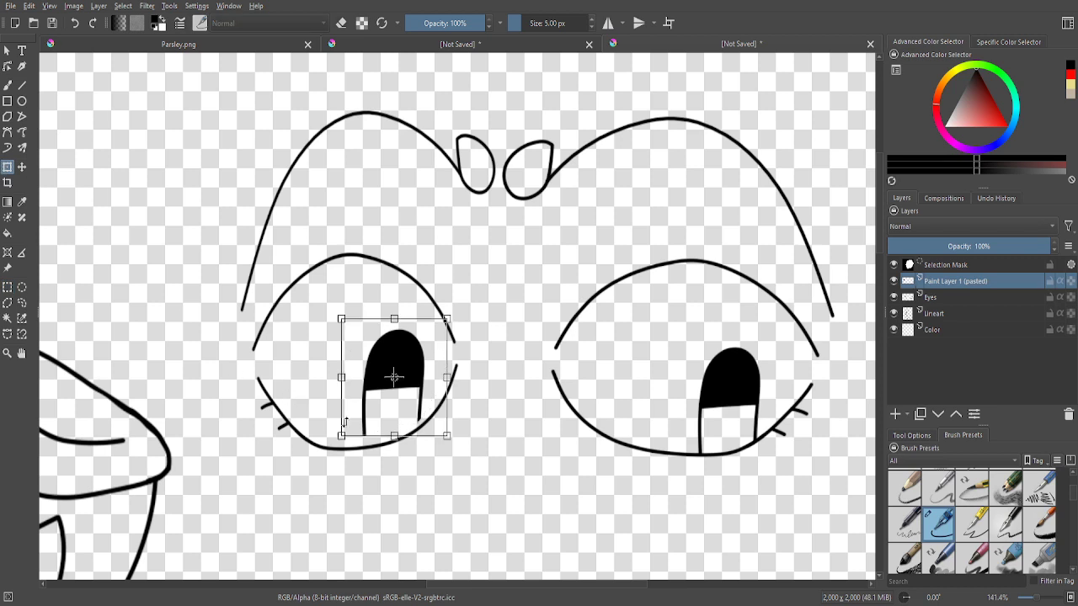
pyautogui.moveTo(400, 394)
pyautogui.mouseDown()
pyautogui.moveTo(421, 385)
pyautogui.moveTo(412, 380)
pyautogui.moveTo(417, 390)
pyautogui.mouseUp()
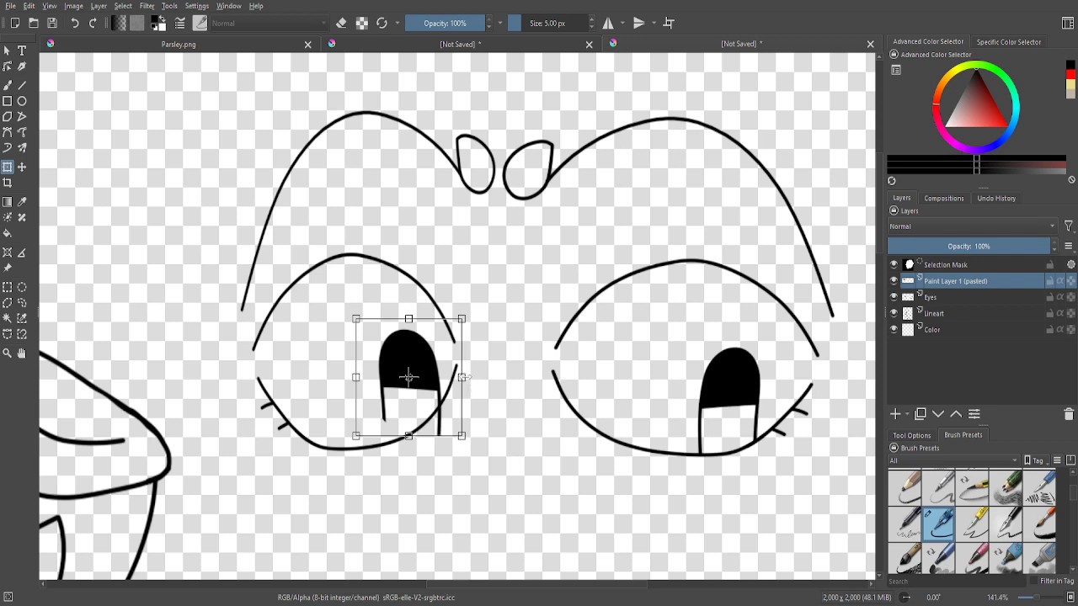
pyautogui.moveTo(408, 377); pyautogui.dragTo(435, 381)
pyautogui.click(7, 287)
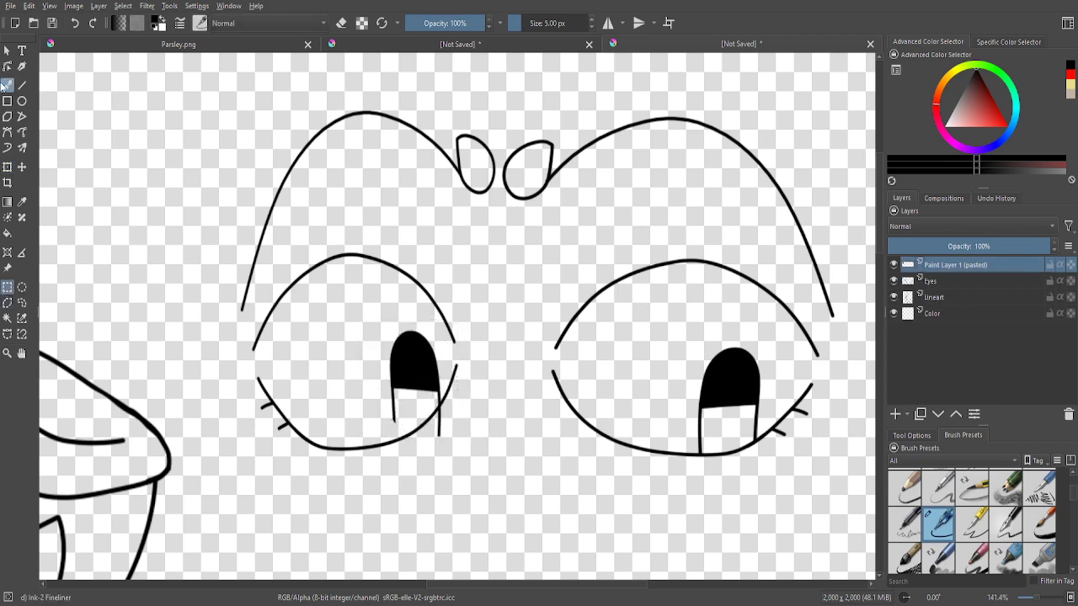
# - Extend the short side line of the left eye's pupil down to the lower lid
pyautogui.click(7, 85)
pyautogui.scroll(2, 337, 410)
pyautogui.scroll(3, 493, 517)
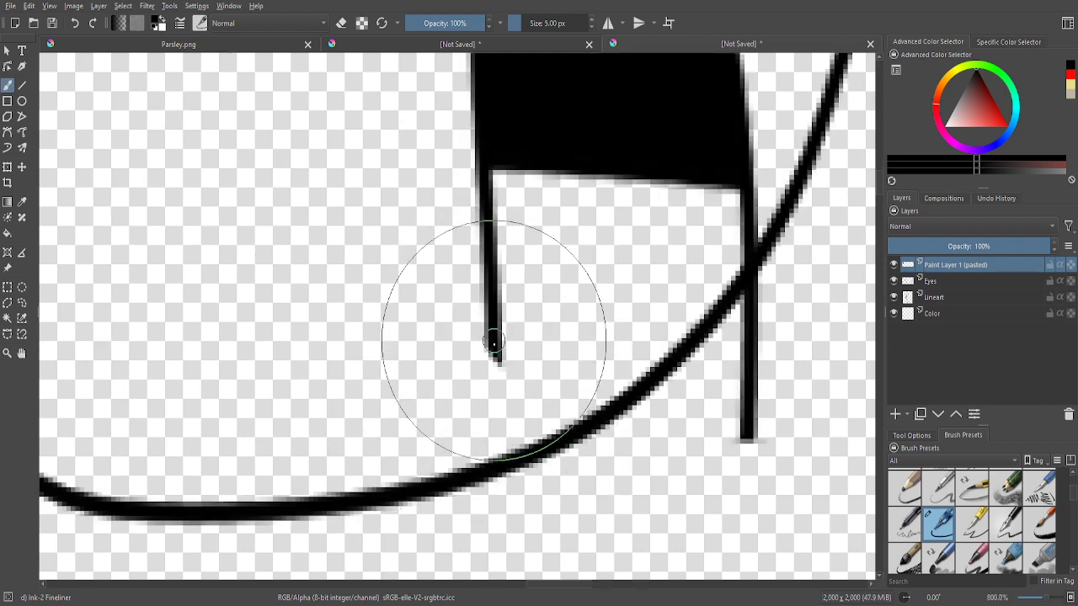
pyautogui.moveTo(493, 342); pyautogui.dragTo(512, 467)
pyautogui.scroll(2, 518, 484)
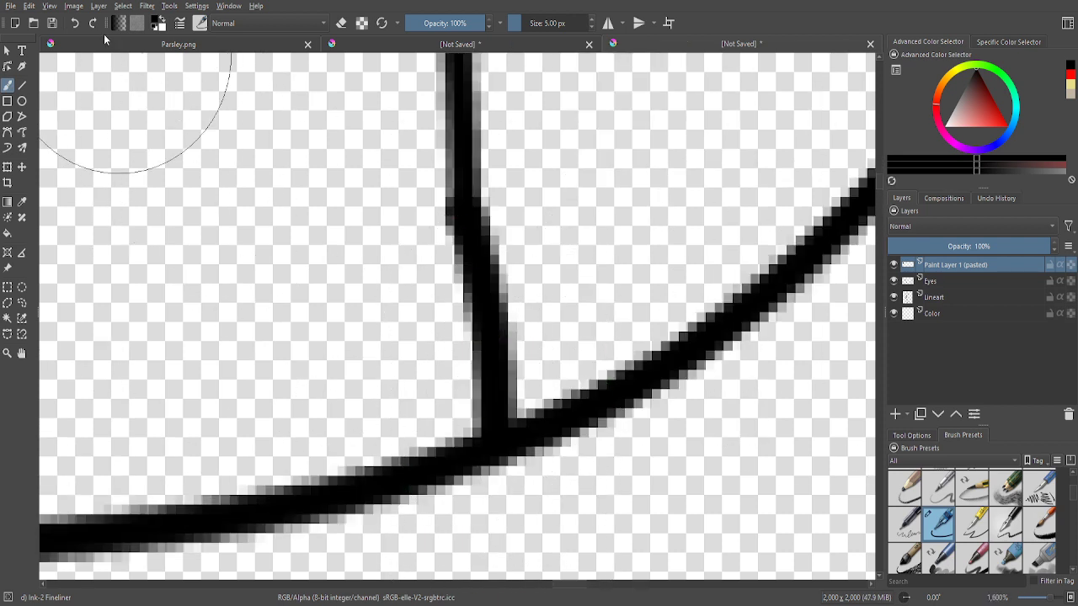
pyautogui.click(81, 23)
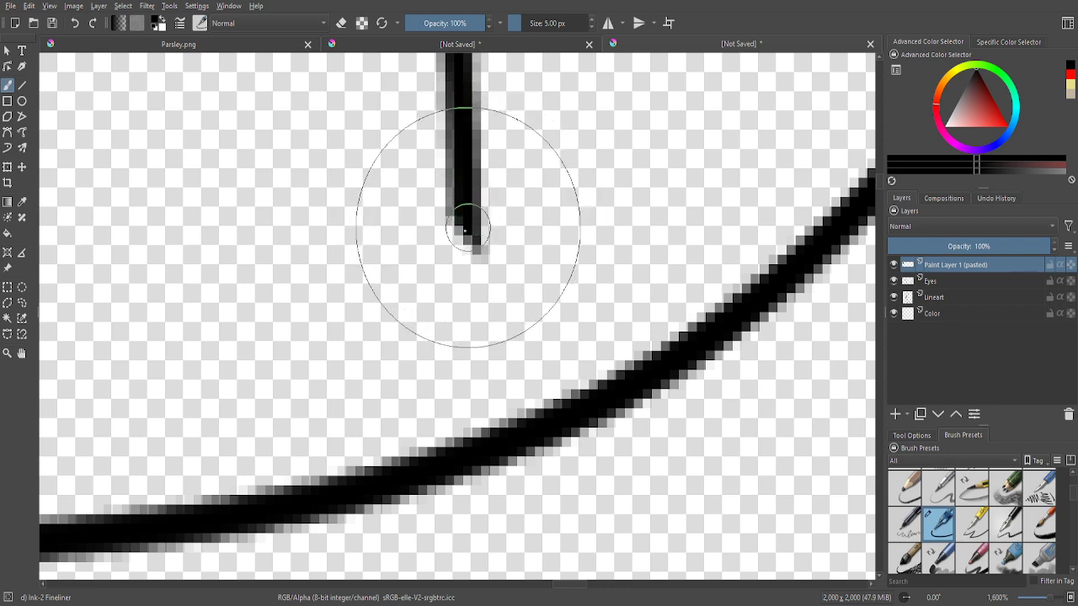
pyautogui.moveTo(464, 231)
pyautogui.mouseDown()
pyautogui.moveTo(472, 307)
pyautogui.moveTo(458, 470)
pyautogui.mouseUp()
pyautogui.scroll(-4, 457, 416)
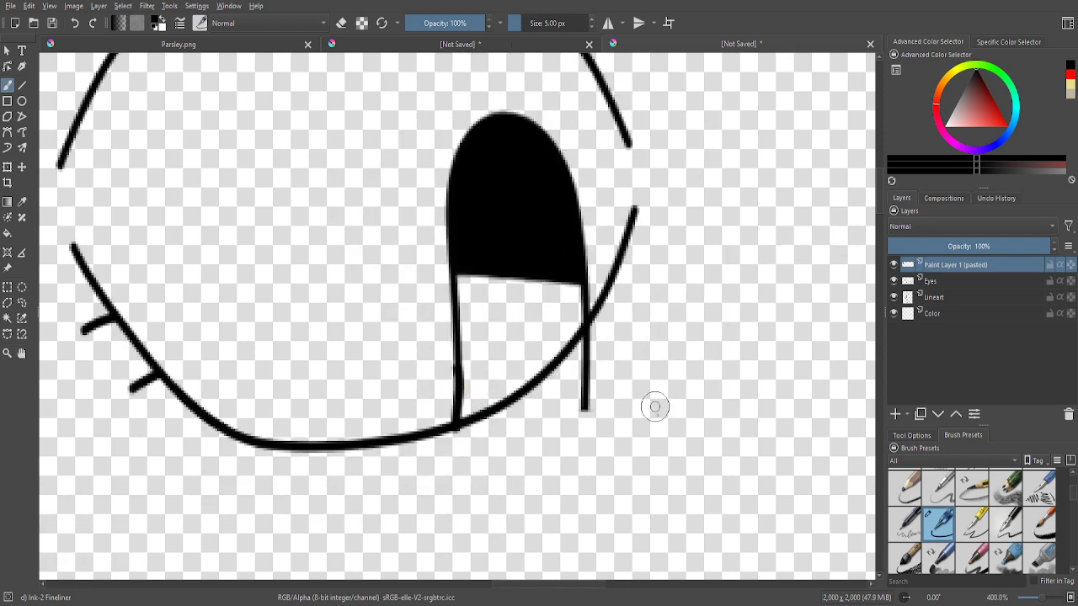
# - Erase the part of the pupil's side line that sticks out below the left eye's lower lid with Eraser Small
pyautogui.scroll(3, 655, 407)
pyautogui.scroll(2, 1015, 551)
pyautogui.click(939, 486)
pyautogui.click(486, 413)
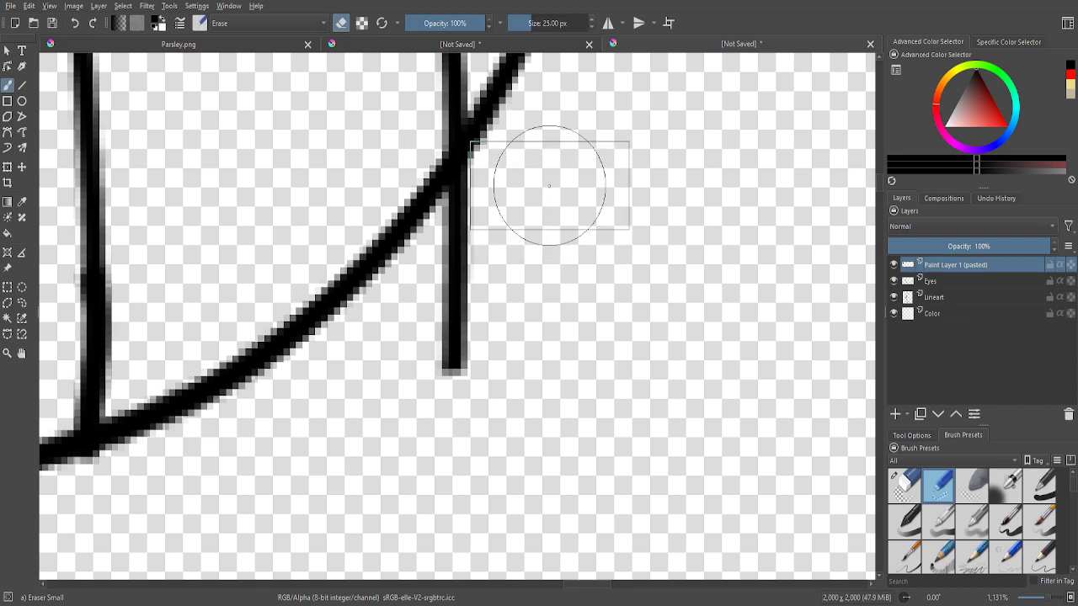
pyautogui.moveTo(534, 199)
pyautogui.mouseDown()
pyautogui.moveTo(477, 346)
pyautogui.moveTo(459, 430)
pyautogui.mouseUp()
pyautogui.scroll(-10, 471, 379)
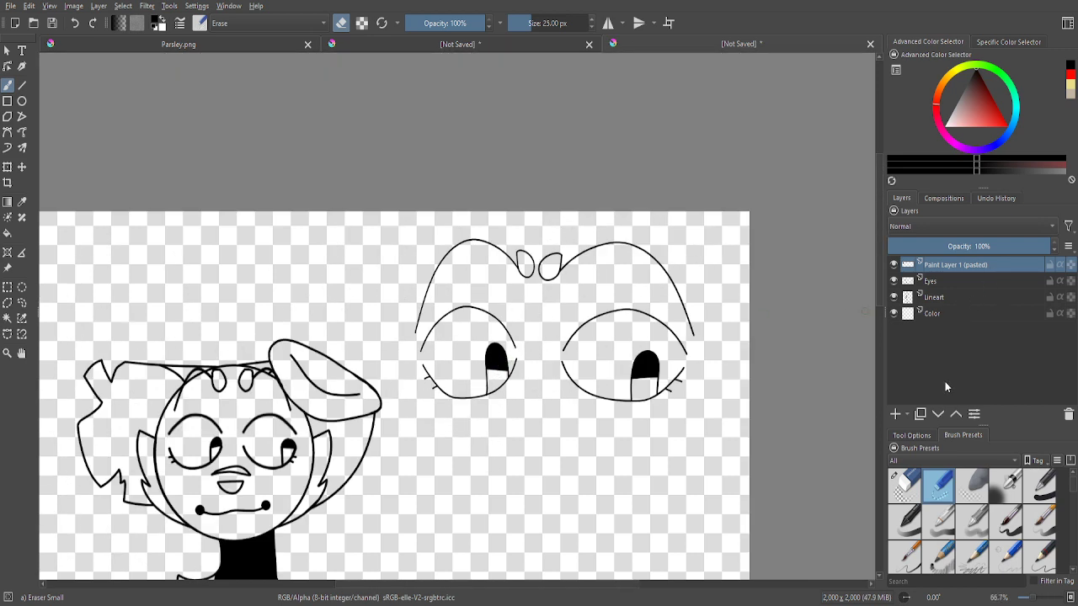
# - Merge the pasted pupil layer down into Eyes and make the Color layer active
pyautogui.hotkey('ctrl', 'e')
pyautogui.scroll(-2, 643, 395)
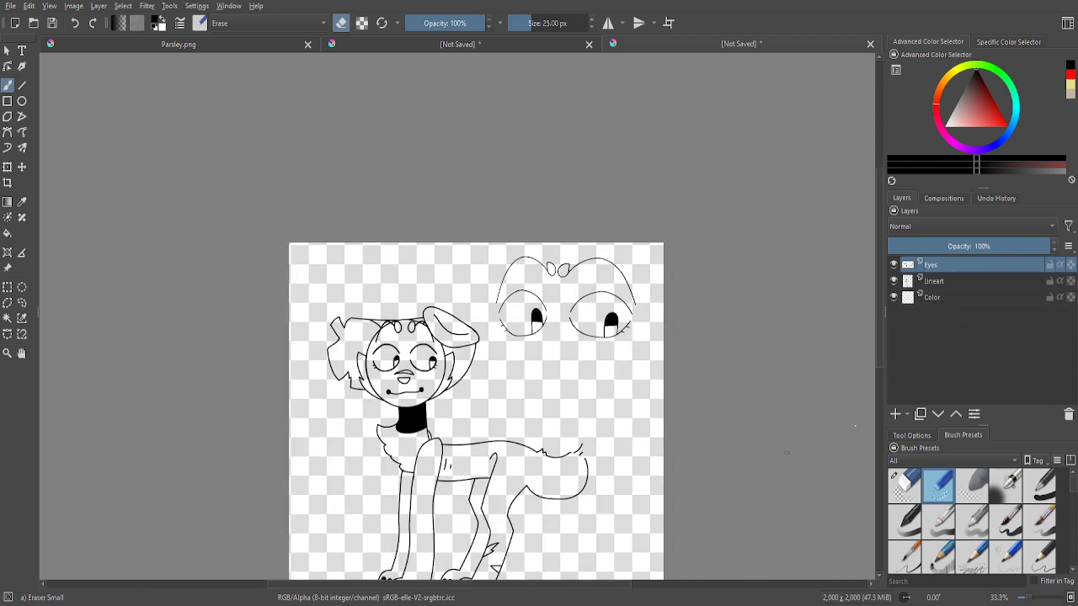
pyautogui.click(933, 298)
pyautogui.scroll(1, 361, 141)
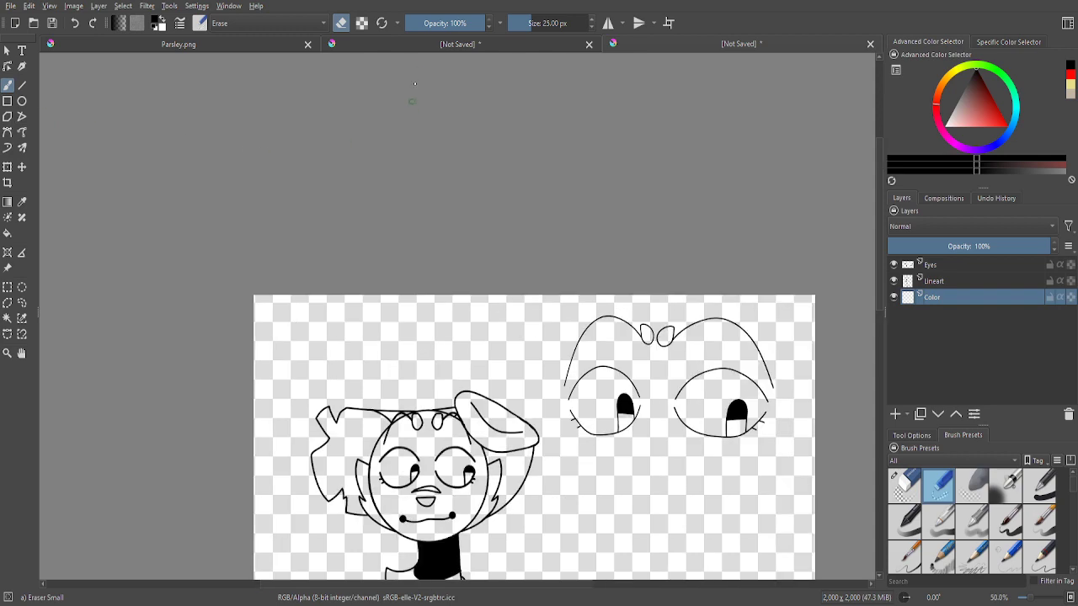
# - Switch to the wolf photo document and sample the yellow of the wolf's iris as the painting color
pyautogui.click(399, 47)
pyautogui.scroll(3, 589, 511)
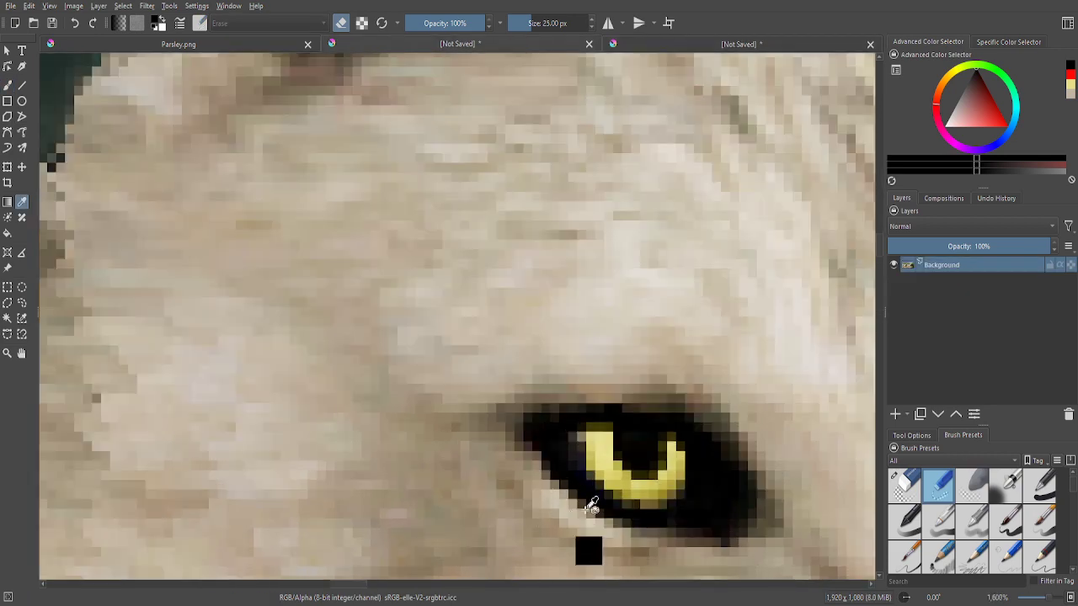
pyautogui.click(617, 462)
pyautogui.scroll(-3, 617, 461)
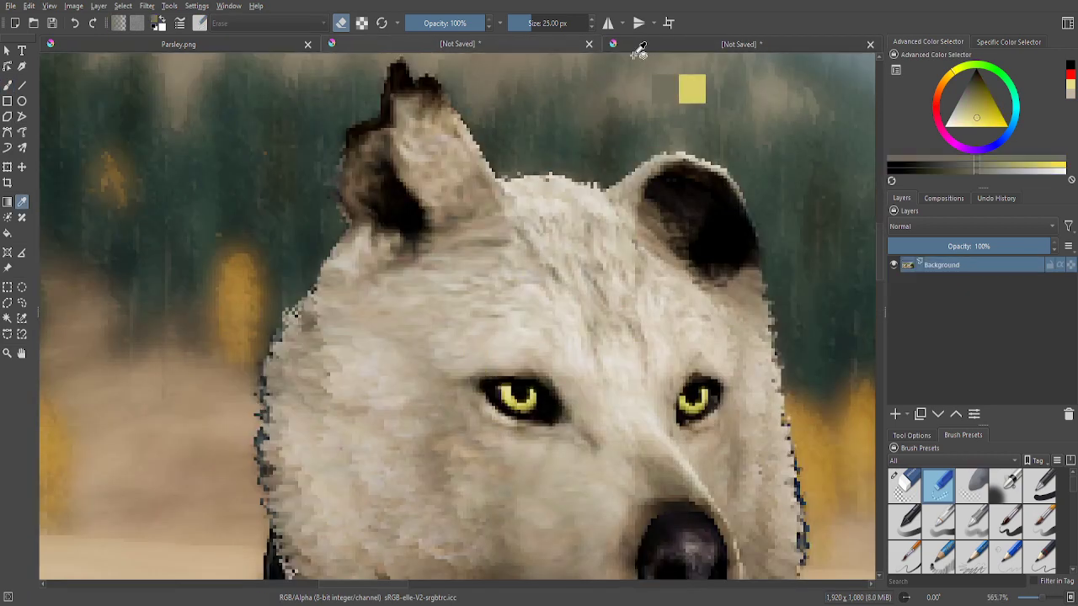
pyautogui.scroll(3, 549, 423)
pyautogui.scroll(1, 486, 396)
pyautogui.click(447, 363)
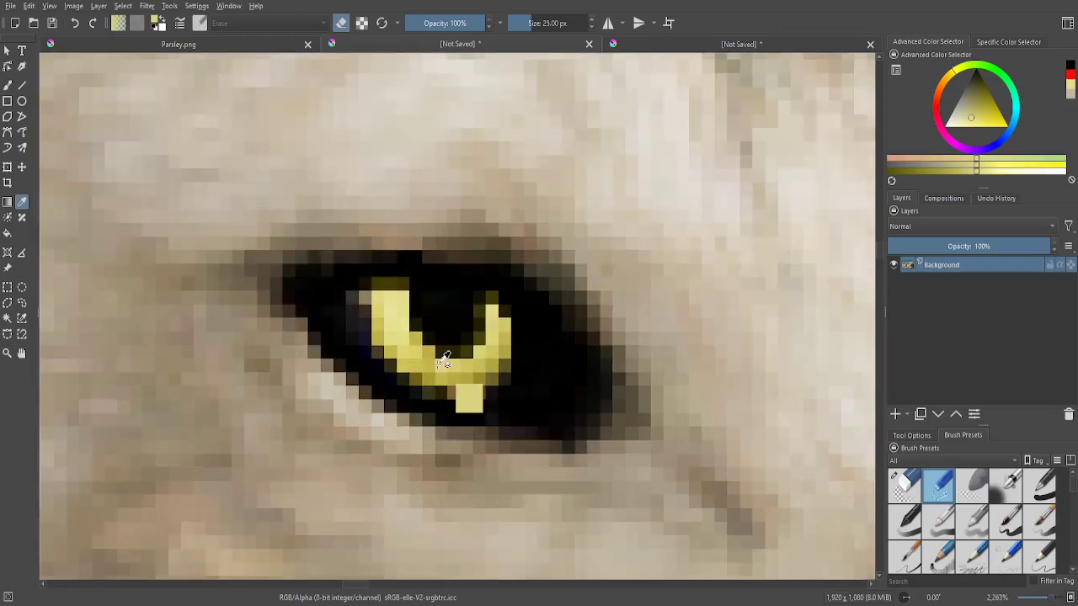
pyautogui.click(446, 356)
# - Return to the character drawing and choose the Ink-2 Fineliner brush preset
pyautogui.click(649, 45)
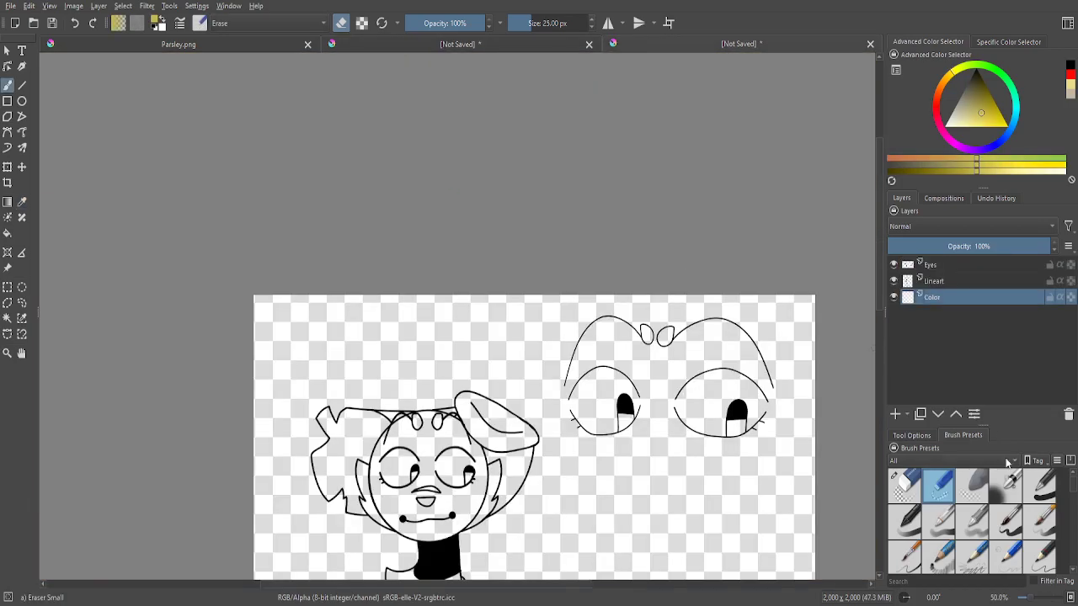
pyautogui.scroll(-3, 968, 499)
pyautogui.click(940, 524)
pyautogui.scroll(-2, 360, 257)
pyautogui.scroll(3, 524, 348)
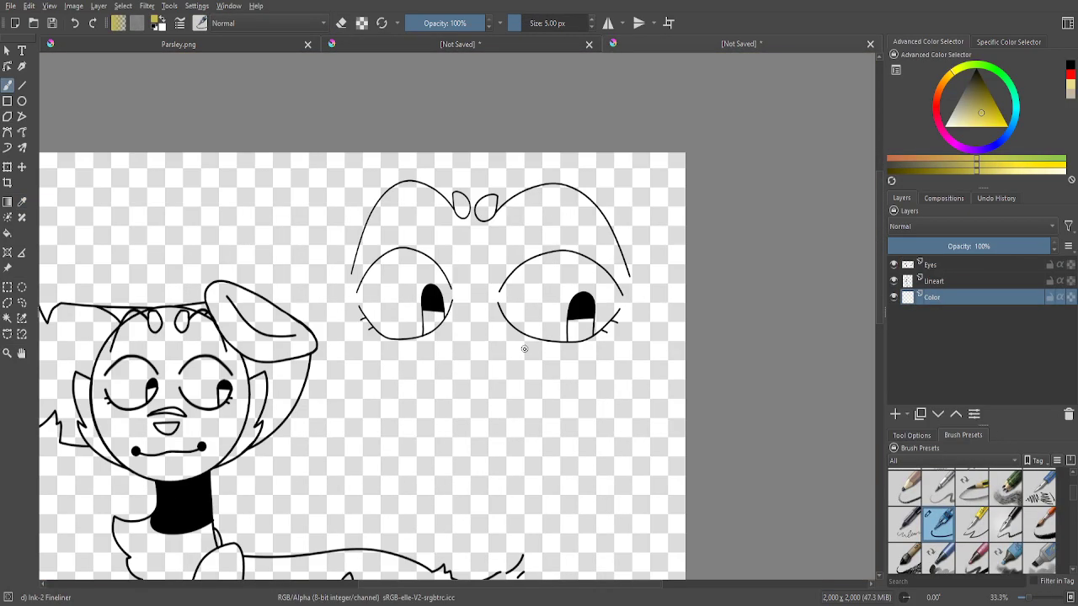
# - Close the gaps at both corners of the enlarged right eye with yellow strokes on the Color layer
pyautogui.scroll(3, 524, 348)
pyautogui.scroll(5, 290, 290)
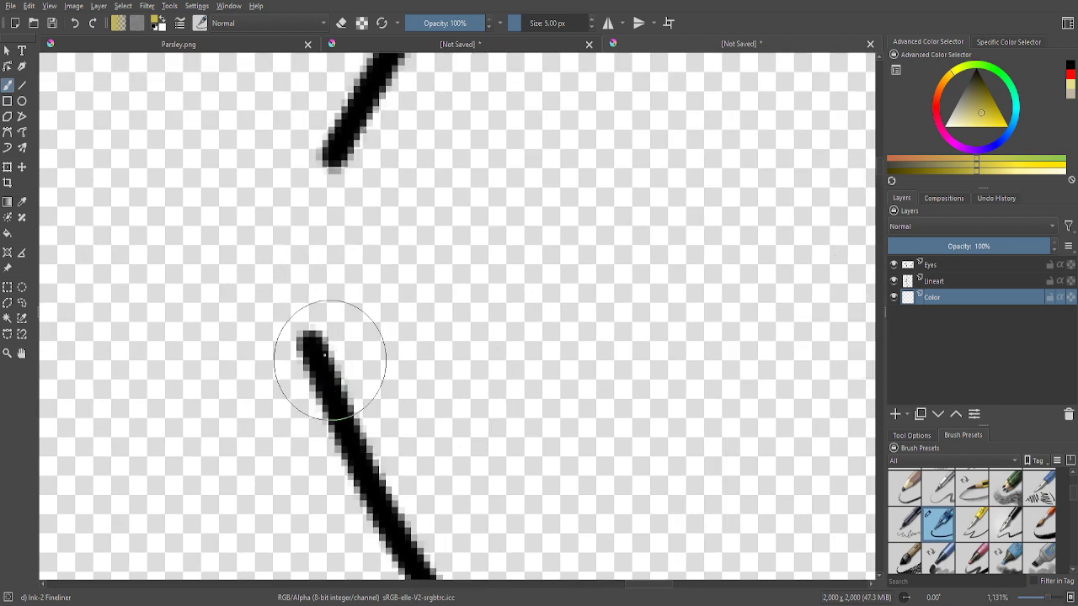
pyautogui.moveTo(317, 346); pyautogui.dragTo(330, 172)
pyautogui.scroll(-5, 300, 376)
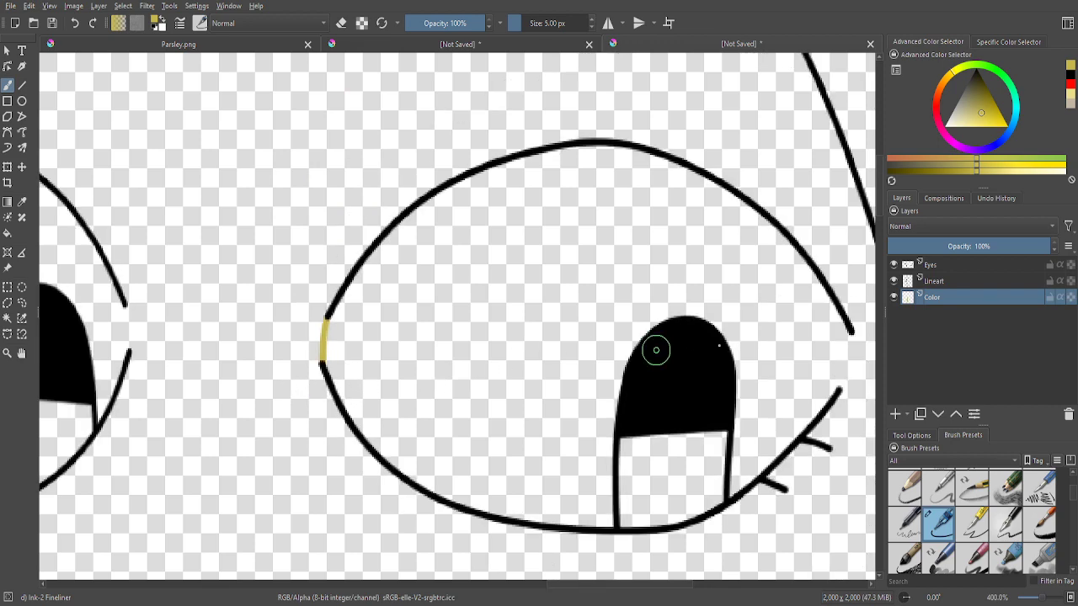
pyautogui.scroll(8, 808, 356)
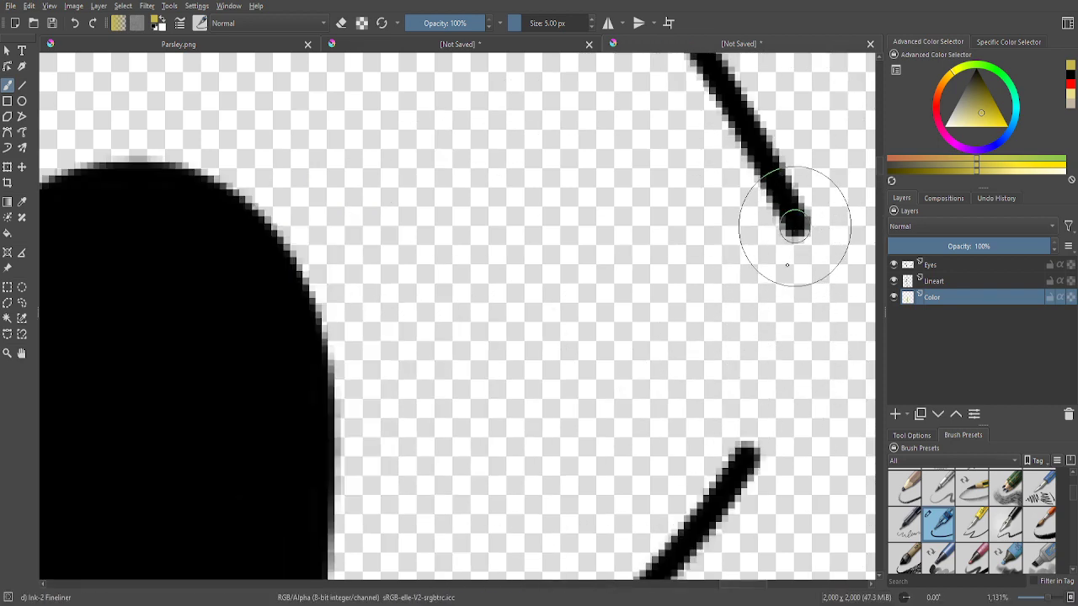
pyautogui.moveTo(793, 228); pyautogui.dragTo(745, 454)
pyautogui.scroll(-8, 690, 387)
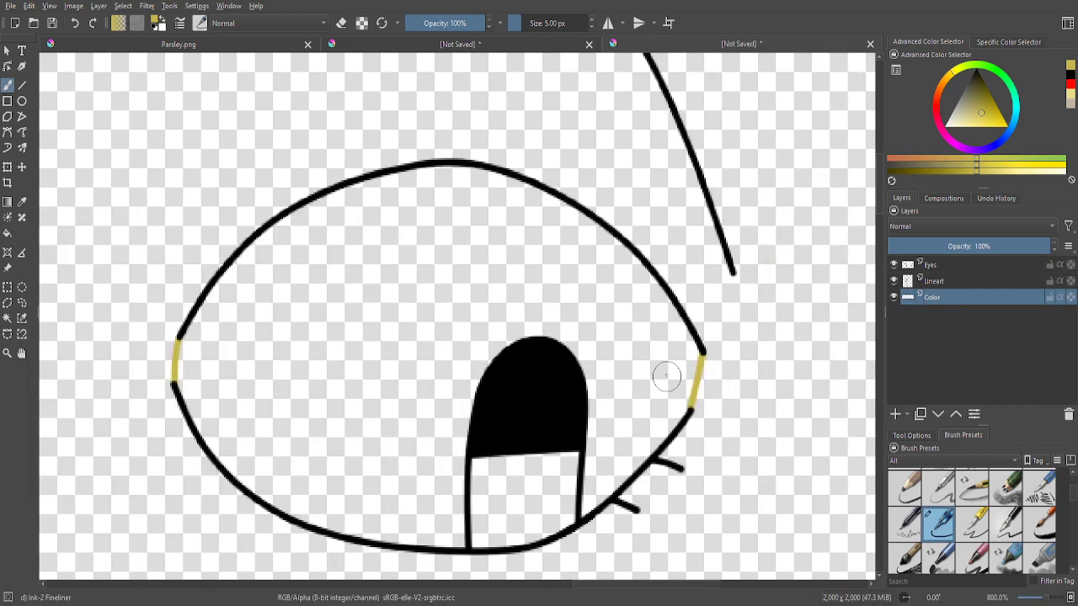
# - Start a Bezier curve selection at the right eye's inner corner and trace the upper lid line up to its peak
pyautogui.scroll(1, 715, 365)
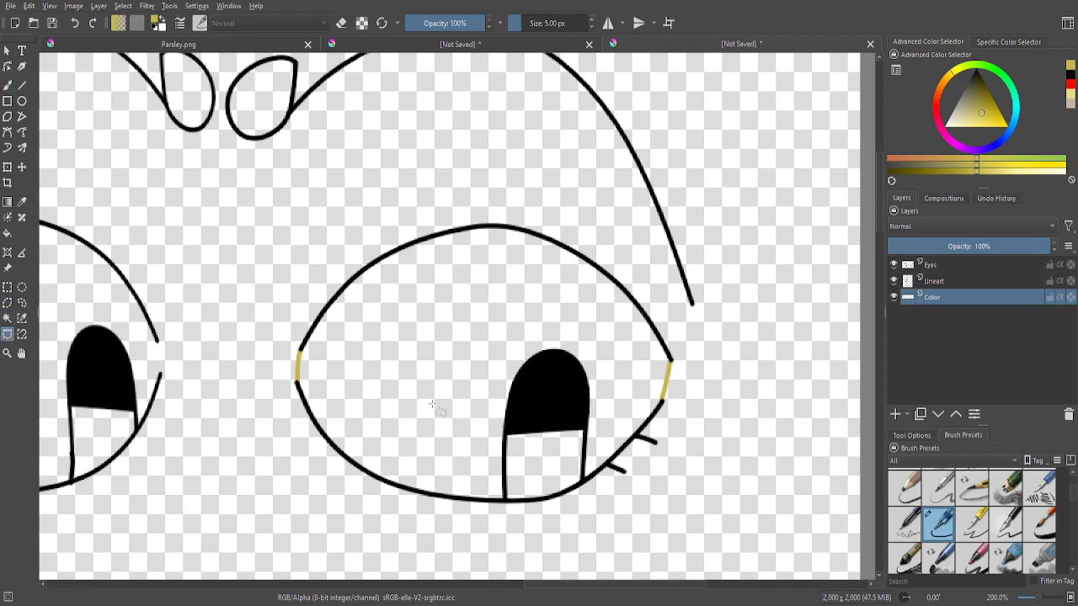
pyautogui.scroll(3, 286, 362)
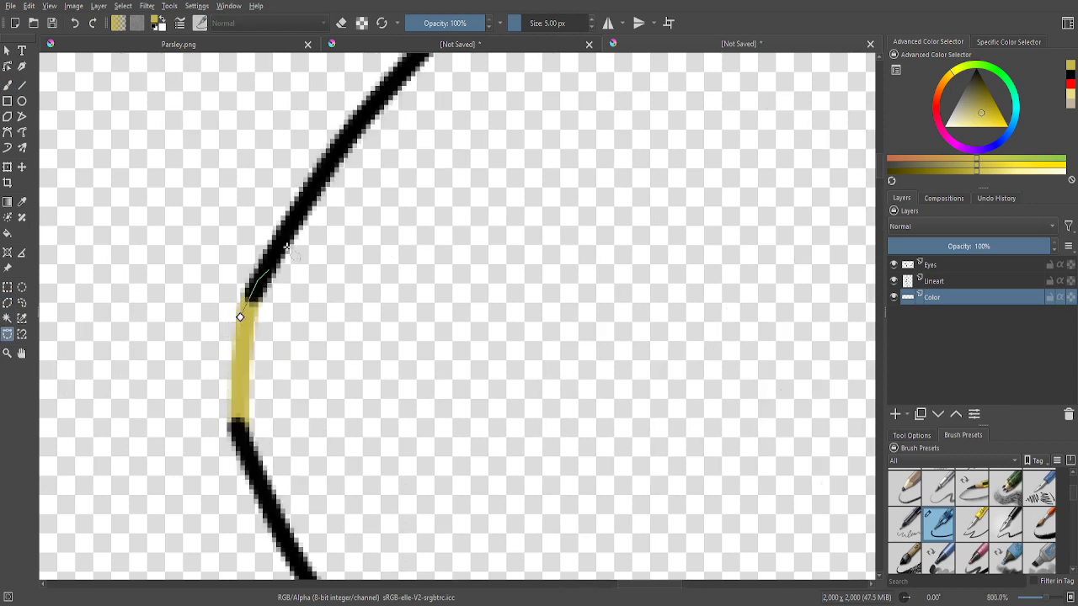
pyautogui.scroll(-4, 381, 98)
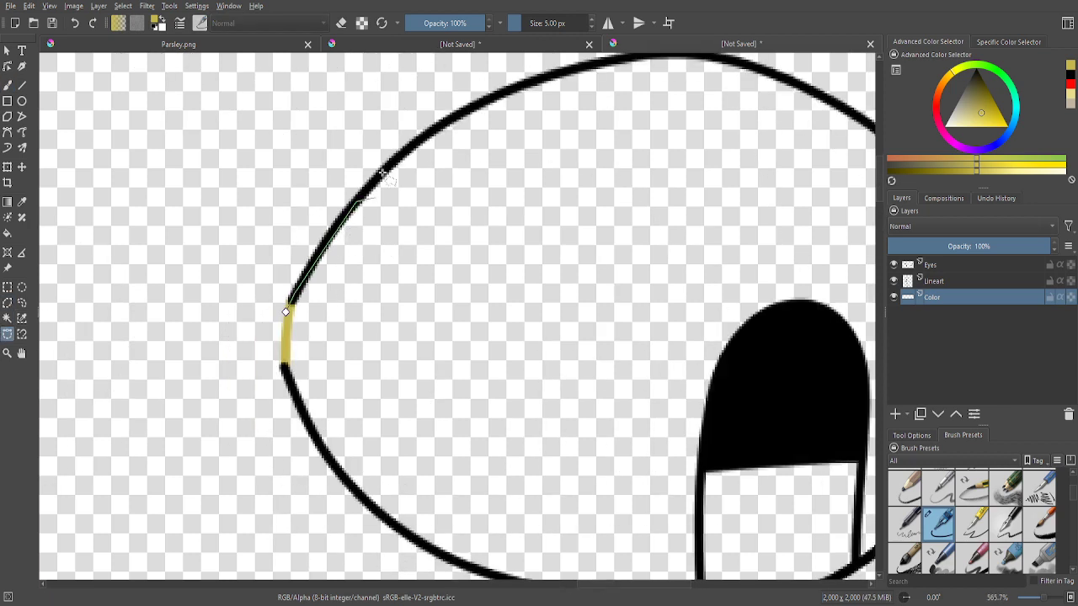
pyautogui.scroll(6, 383, 185)
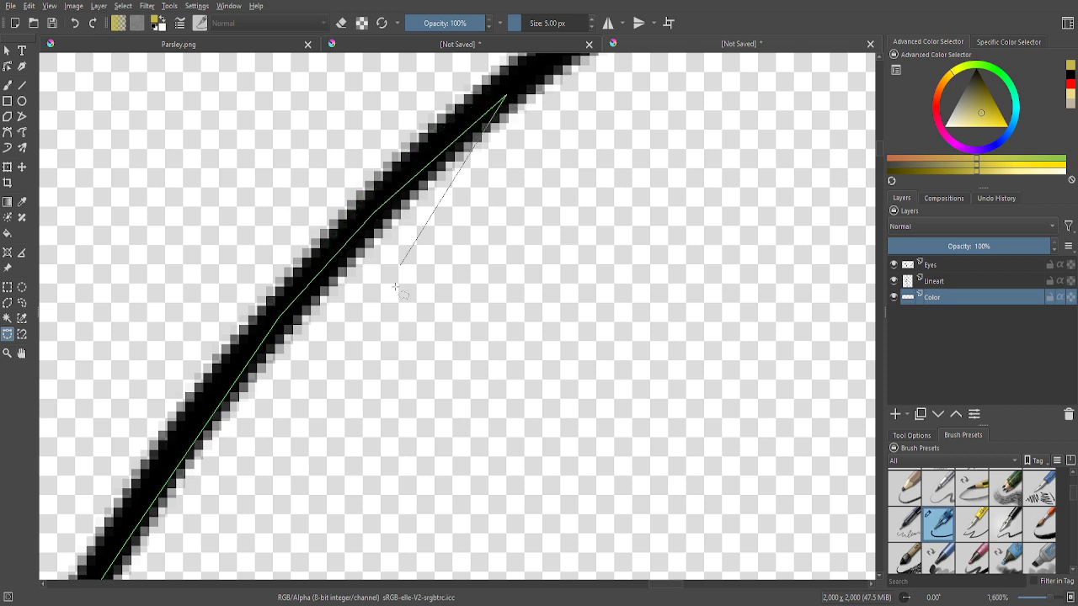
pyautogui.scroll(-4, 396, 285)
pyautogui.scroll(5, 446, 206)
pyautogui.click(453, 222)
pyautogui.scroll(-4, 451, 232)
pyautogui.scroll(4, 505, 190)
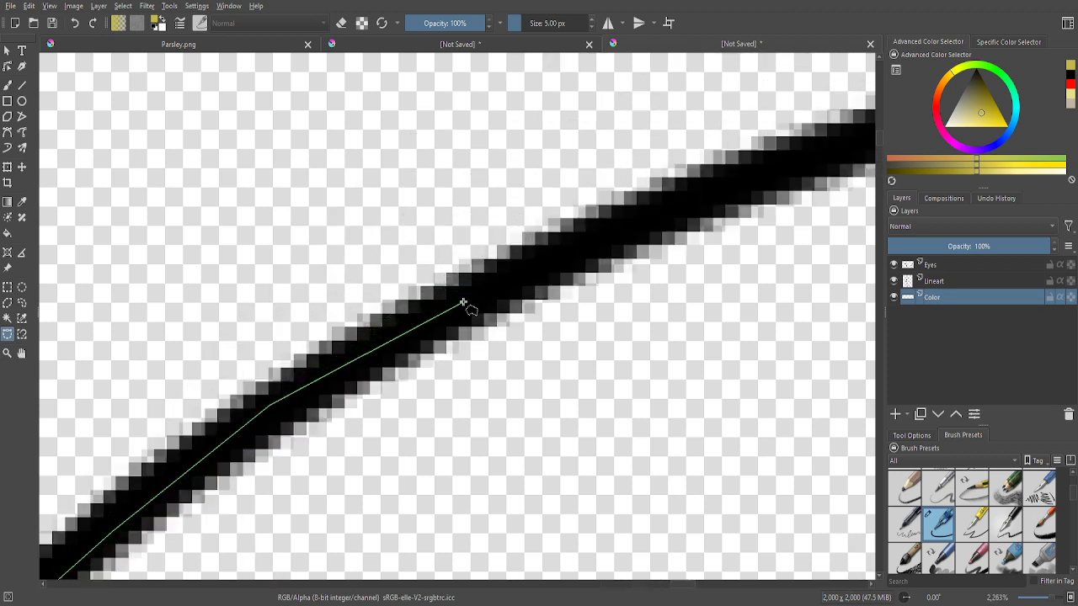
pyautogui.click(463, 302)
pyautogui.scroll(-4, 464, 308)
pyautogui.scroll(3, 521, 313)
pyautogui.click(458, 359)
pyautogui.scroll(-3, 468, 367)
pyautogui.scroll(3, 556, 359)
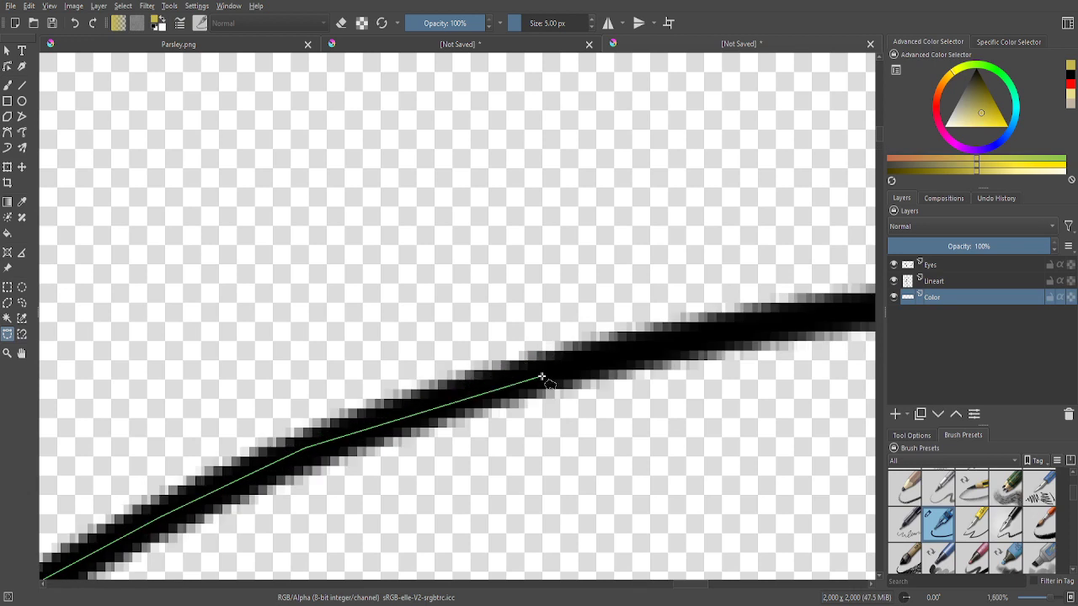
pyautogui.click(541, 377)
pyautogui.scroll(-4, 542, 376)
pyautogui.scroll(4, 644, 352)
pyautogui.click(386, 412)
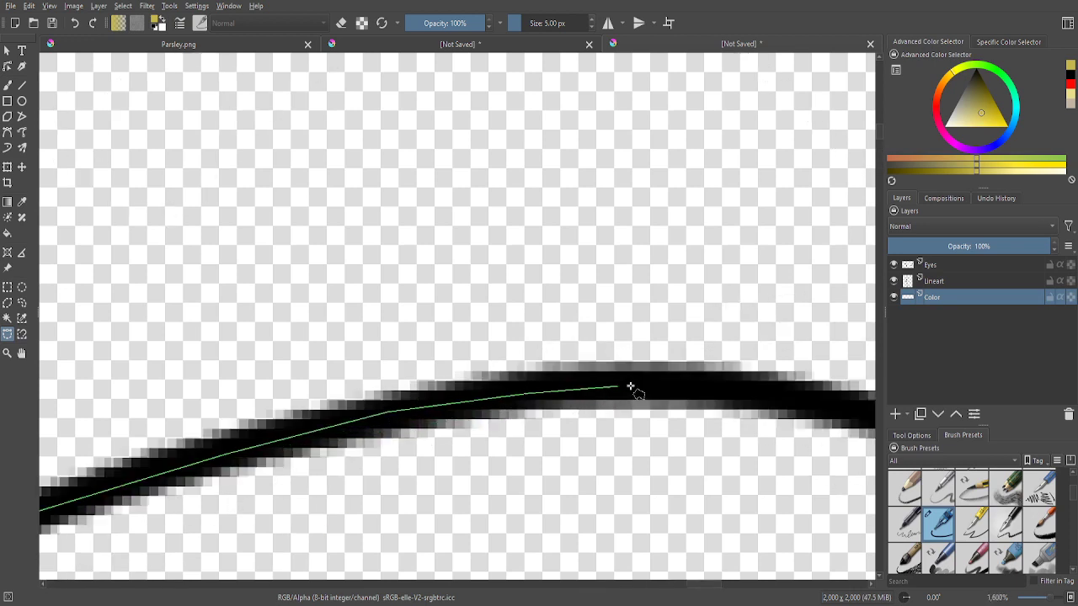
# - Continue the selection outline from the upper lid's peak down to the right eye's outer corner
pyautogui.scroll(-3, 811, 407)
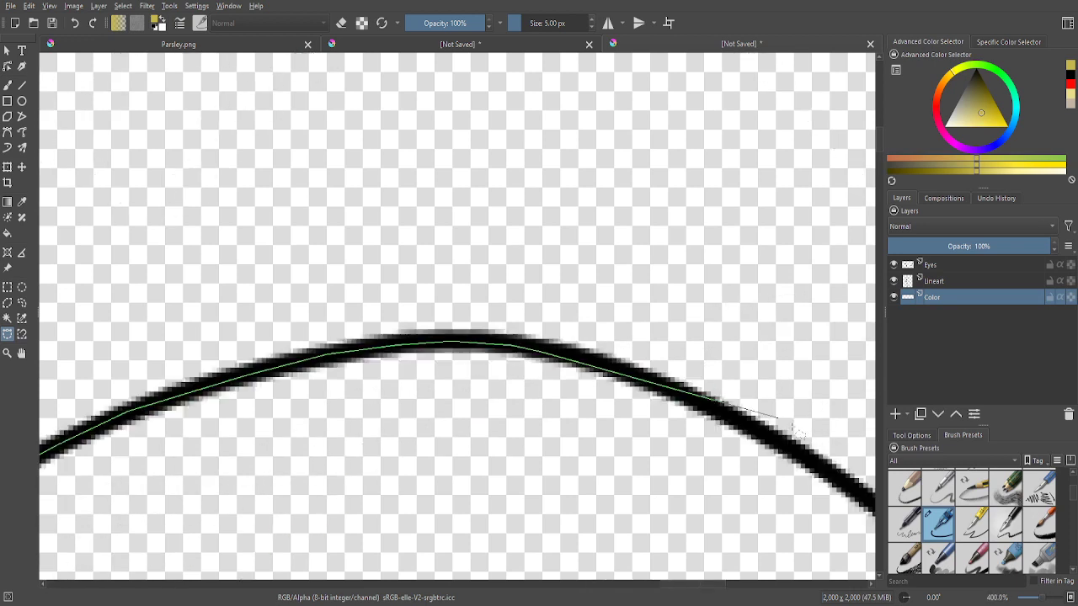
pyautogui.scroll(4, 699, 404)
pyautogui.click(323, 272)
pyautogui.scroll(-4, 323, 272)
pyautogui.scroll(3, 390, 295)
pyautogui.scroll(1, 549, 390)
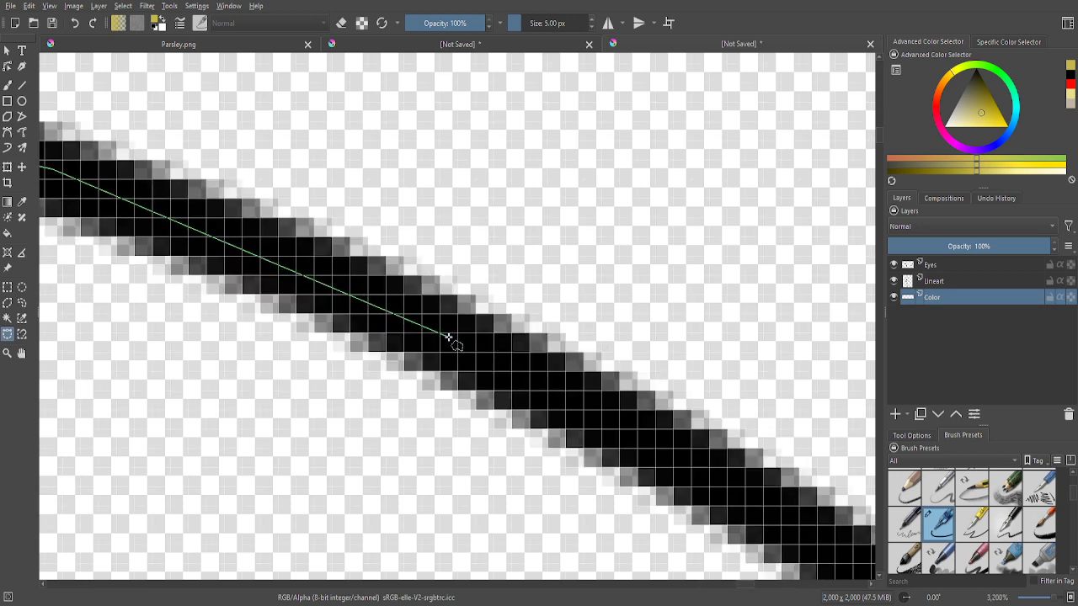
pyautogui.click(447, 340)
pyautogui.scroll(-3, 600, 439)
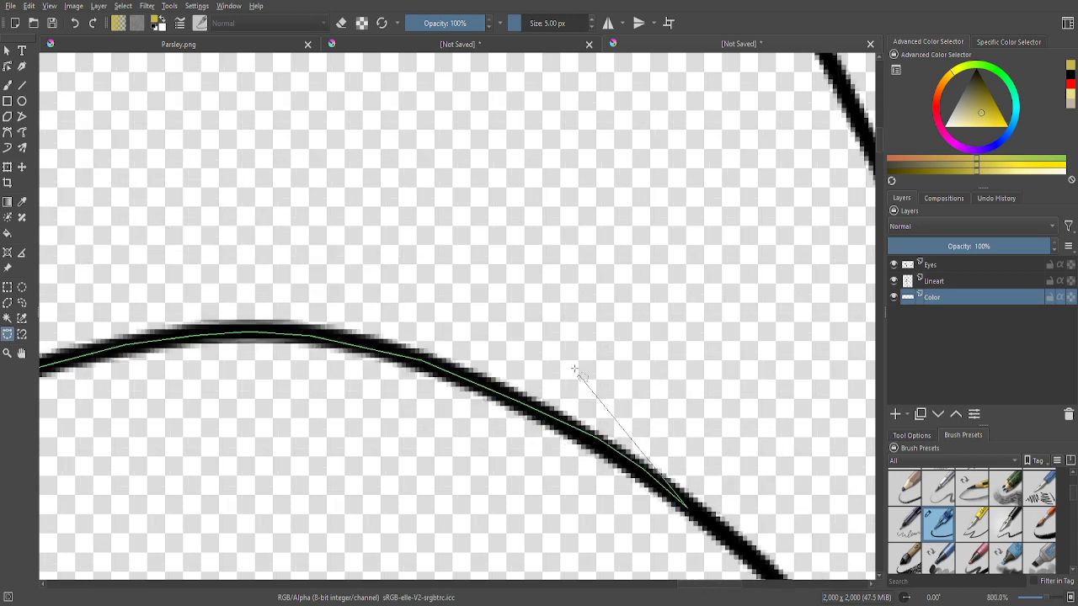
pyautogui.scroll(1, 575, 368)
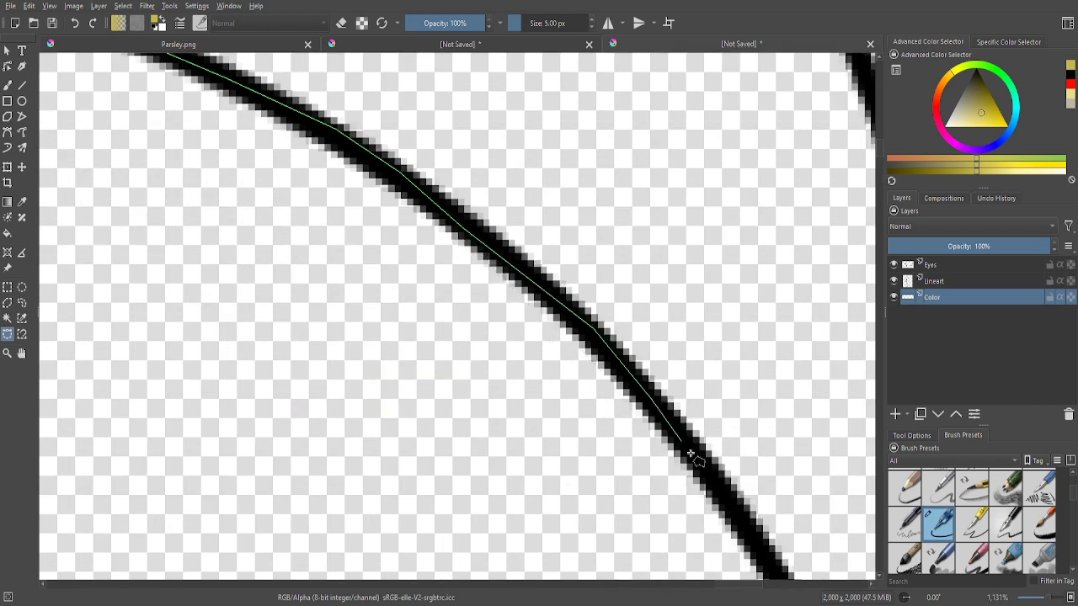
pyautogui.scroll(-3, 746, 523)
pyautogui.scroll(3, 643, 434)
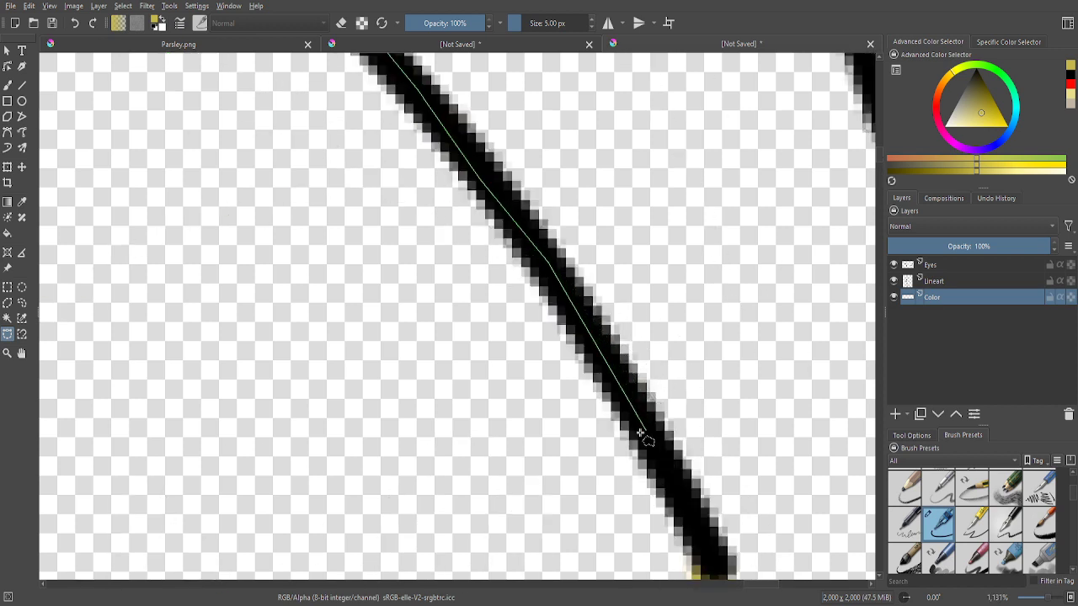
pyautogui.scroll(-3, 690, 529)
pyautogui.scroll(3, 584, 272)
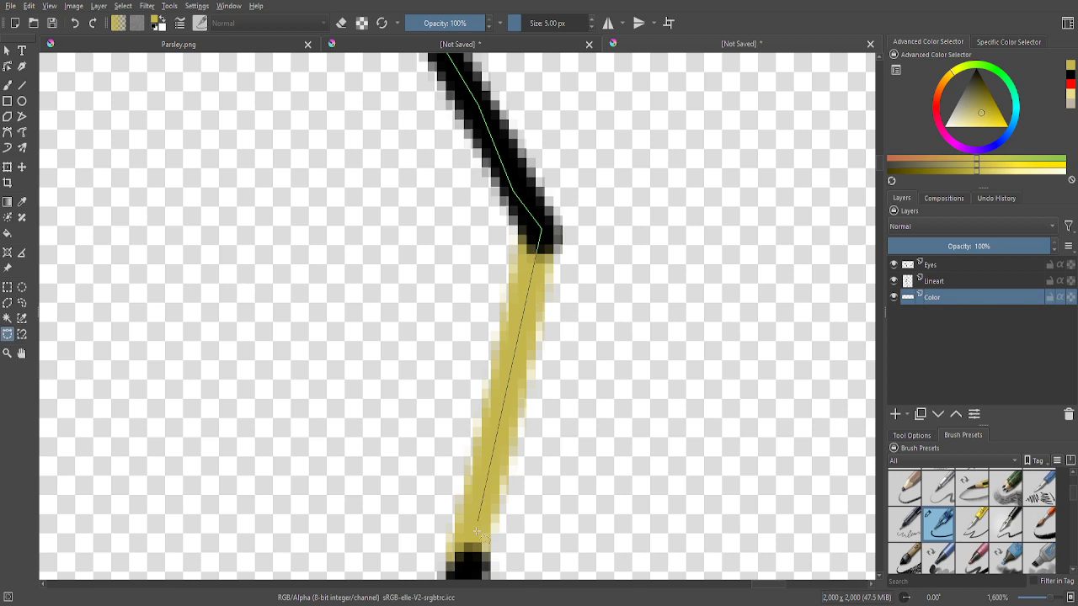
# - Extend the selection outline across the yellow outer-corner stroke and along the lower lid, past the lashes, to the pupil's side lines
pyautogui.scroll(-6, 477, 531)
pyautogui.scroll(3, 444, 427)
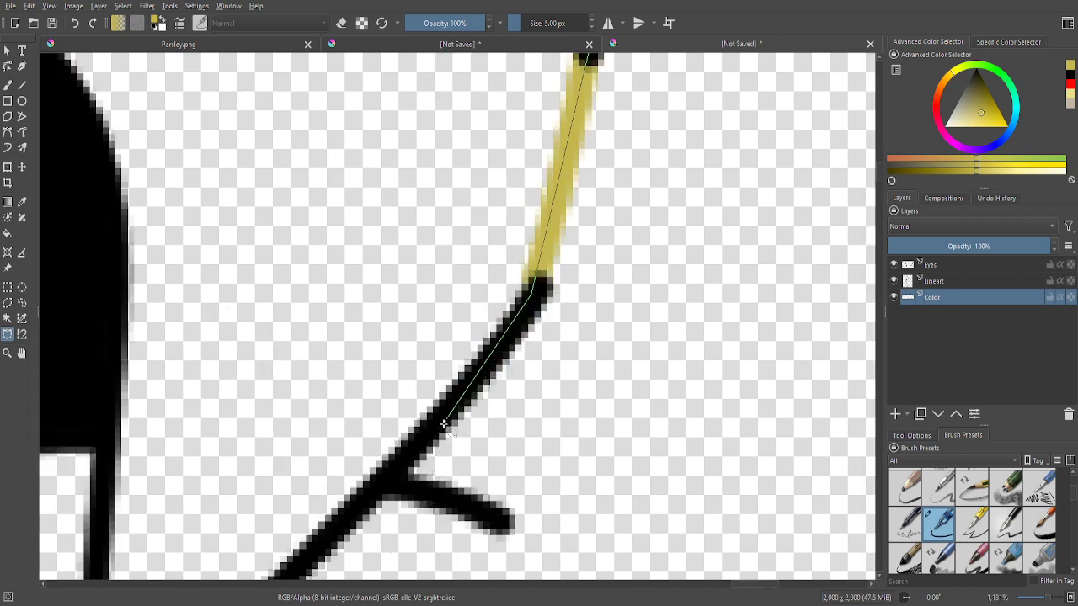
pyautogui.scroll(-5, 397, 406)
pyautogui.scroll(5, 330, 462)
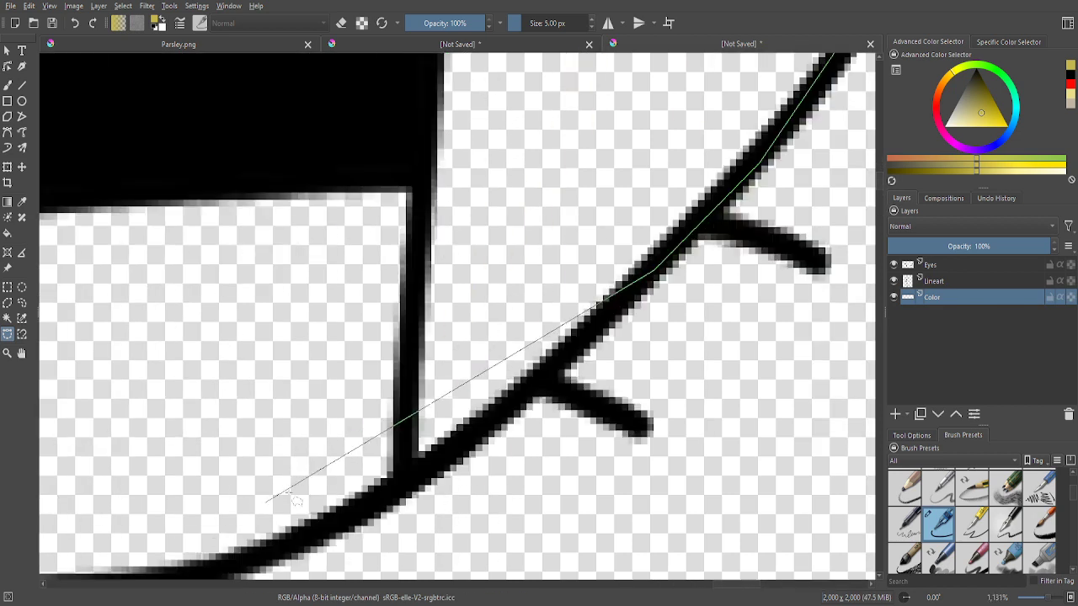
pyautogui.click(406, 485)
pyautogui.scroll(-5, 422, 497)
pyautogui.scroll(4, 368, 531)
pyautogui.scroll(1, 687, 370)
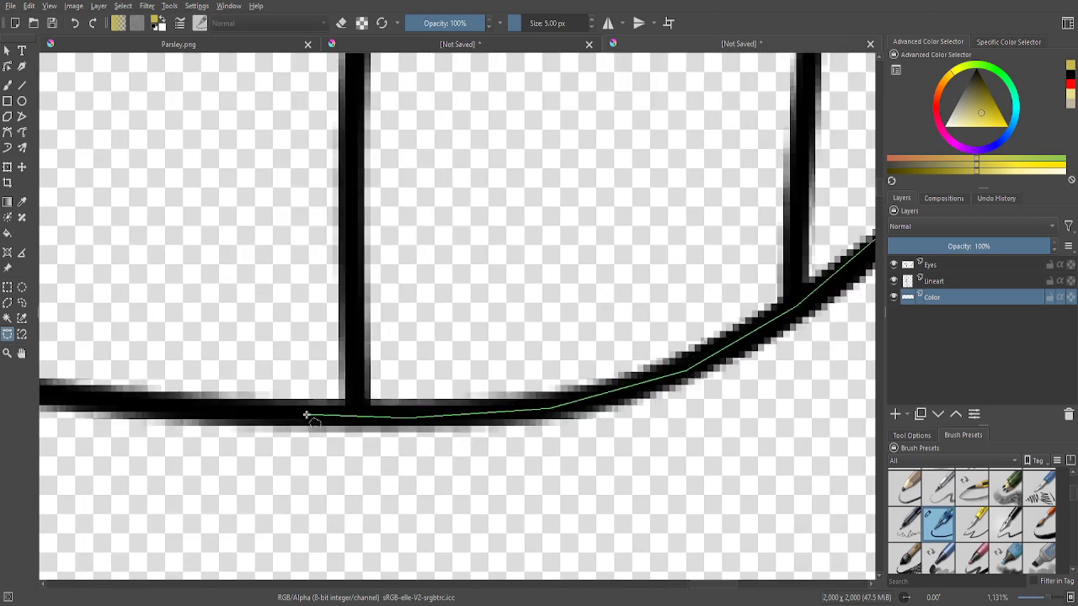
# - Trace the rest of the lower lid back to the inner corner and close the selection at its starting point
pyautogui.scroll(-3, 306, 415)
pyautogui.scroll(2, 385, 445)
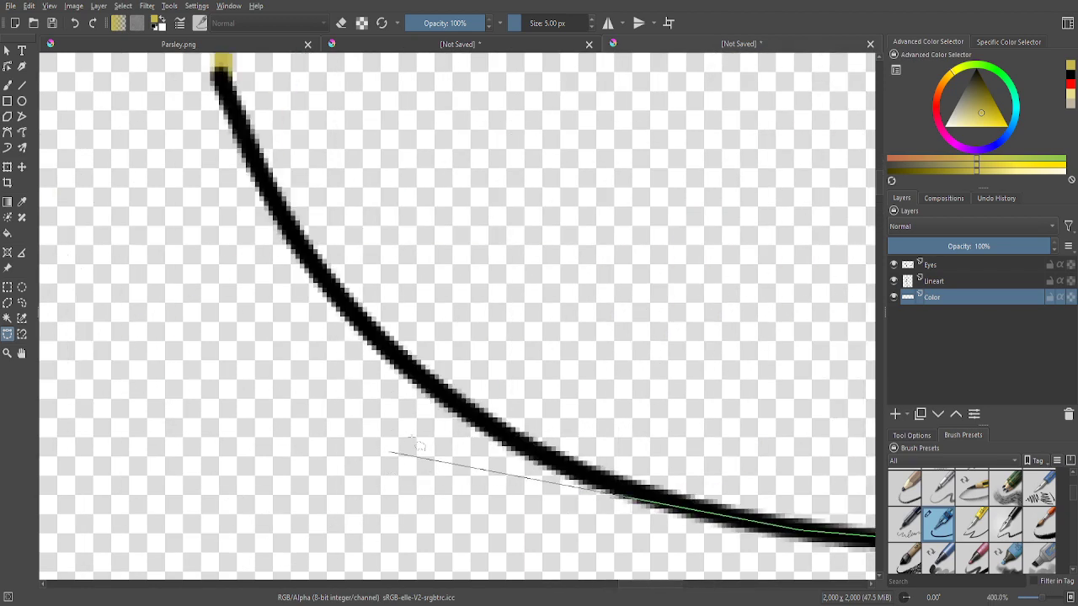
pyautogui.scroll(3, 418, 446)
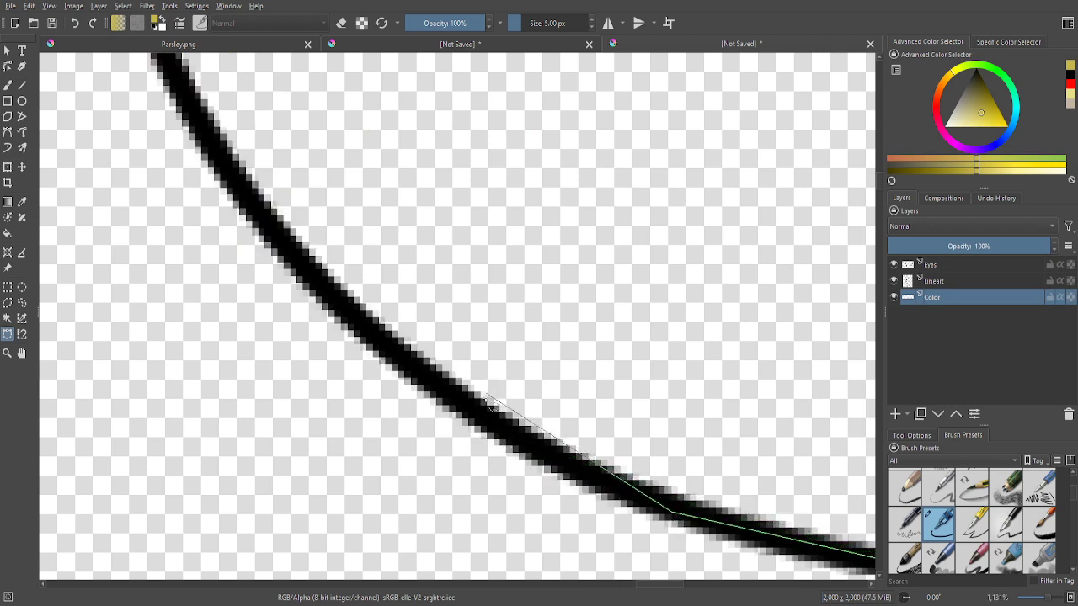
pyautogui.scroll(-3, 509, 427)
pyautogui.scroll(2, 463, 392)
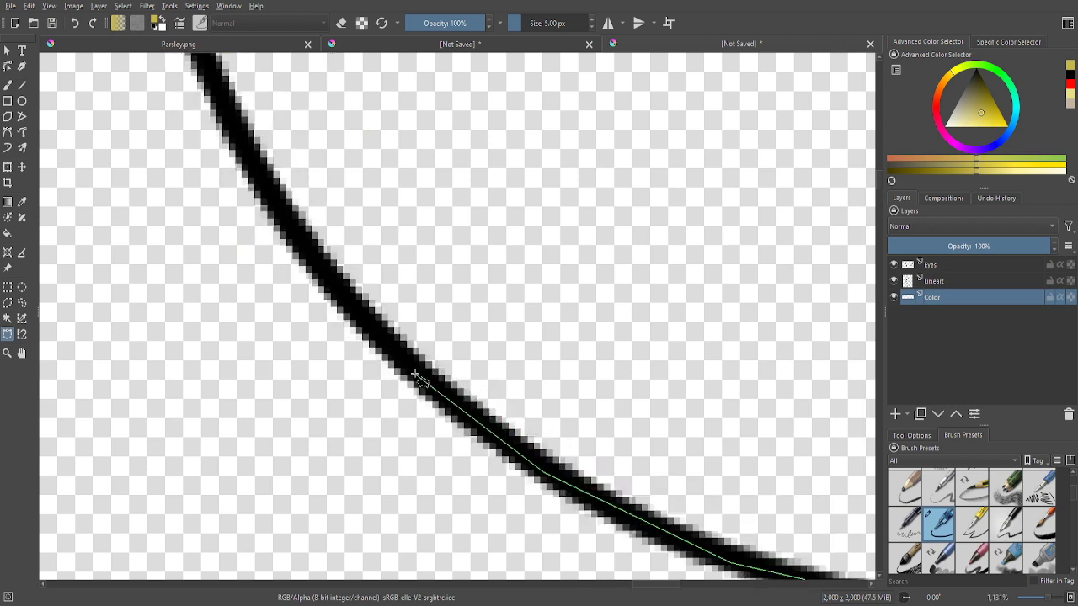
pyautogui.scroll(-3, 414, 374)
pyautogui.scroll(2, 399, 355)
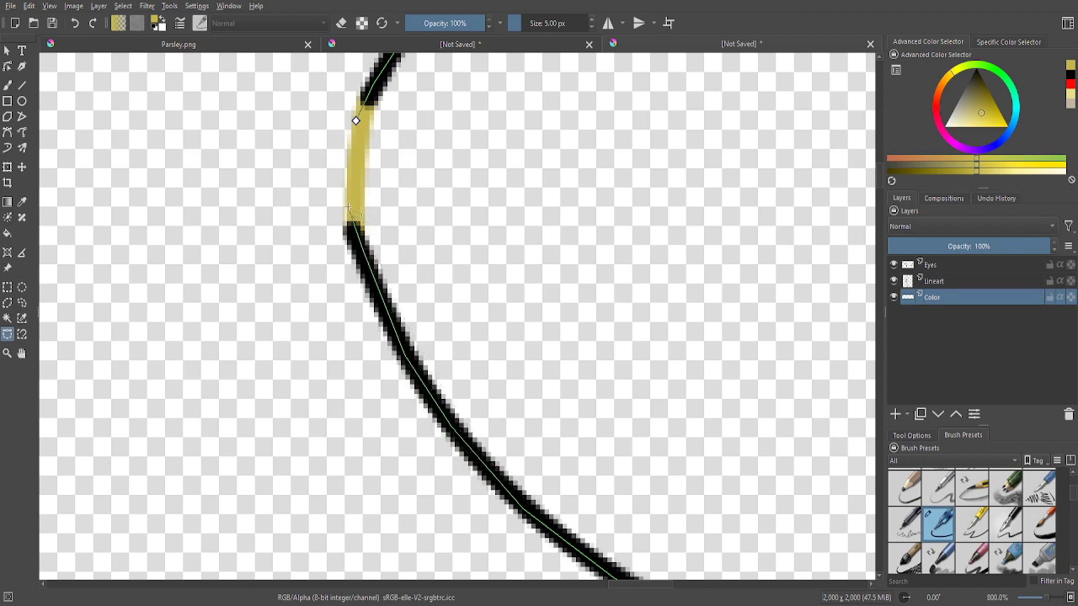
pyautogui.click(356, 120)
pyautogui.scroll(-4, 366, 339)
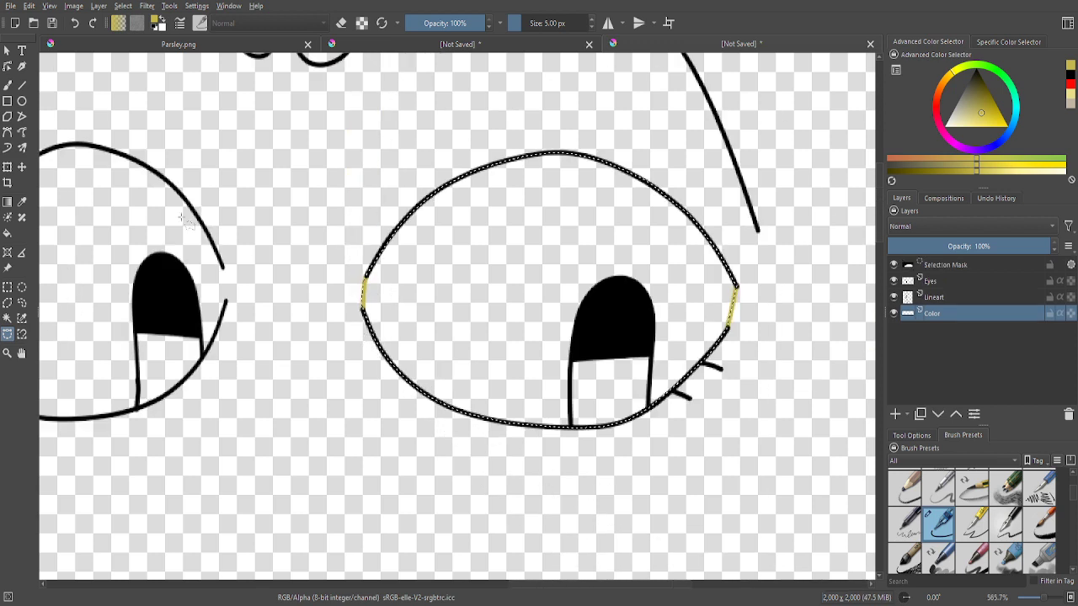
# - Fill the selected right eye with the sampled yellow using the Fill tool
pyautogui.click(9, 234)
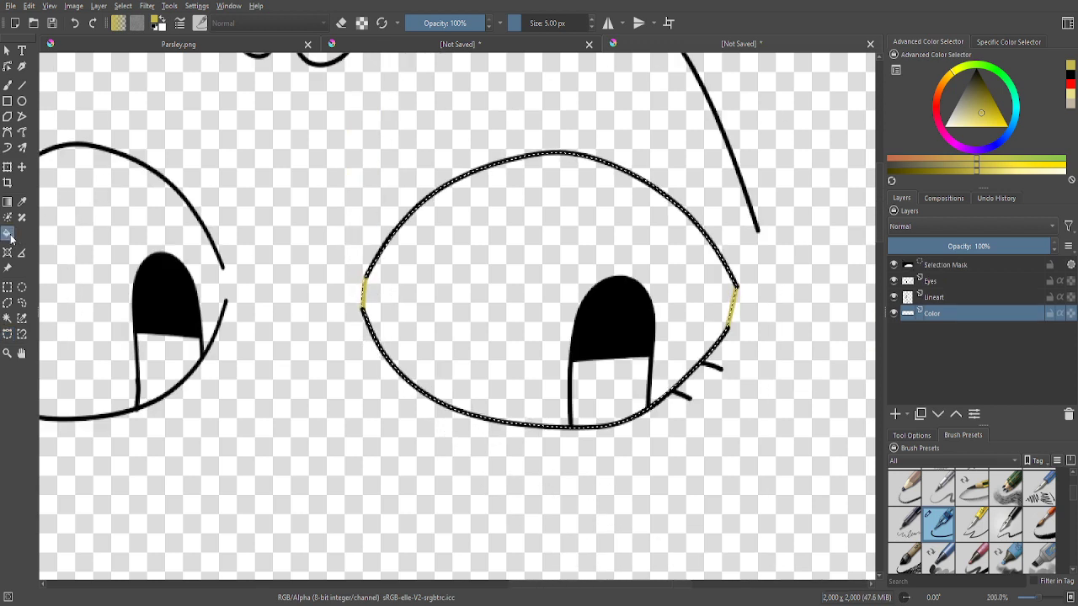
pyautogui.click(454, 272)
pyautogui.scroll(-2, 455, 272)
pyautogui.scroll(1, 454, 272)
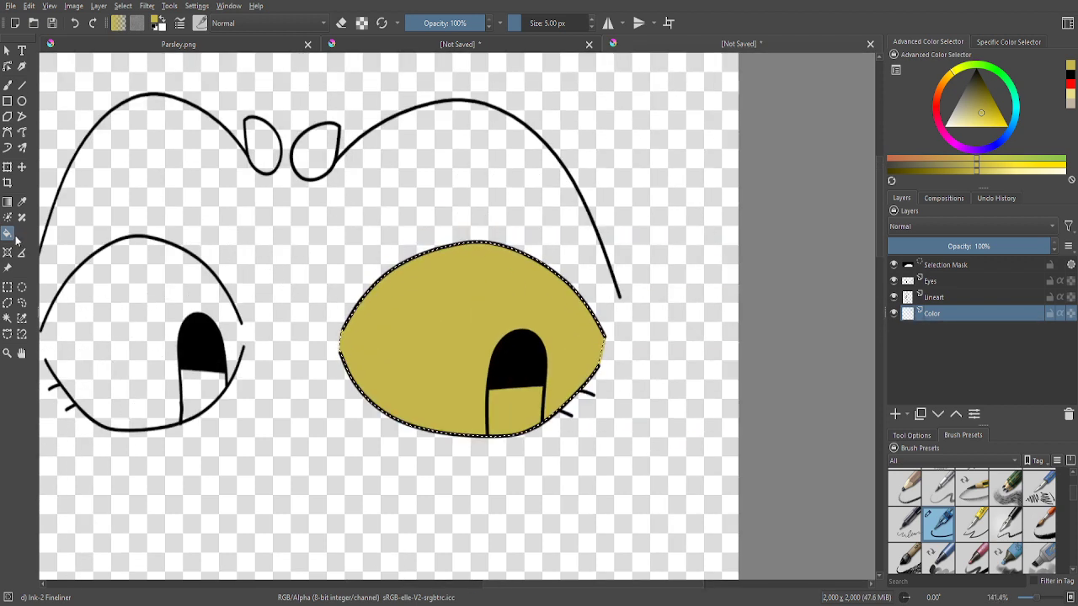
# - Switch to the wolf photo, sample the dark olive at the iris's upper edge, and return to the character drawing
pyautogui.click(8, 85)
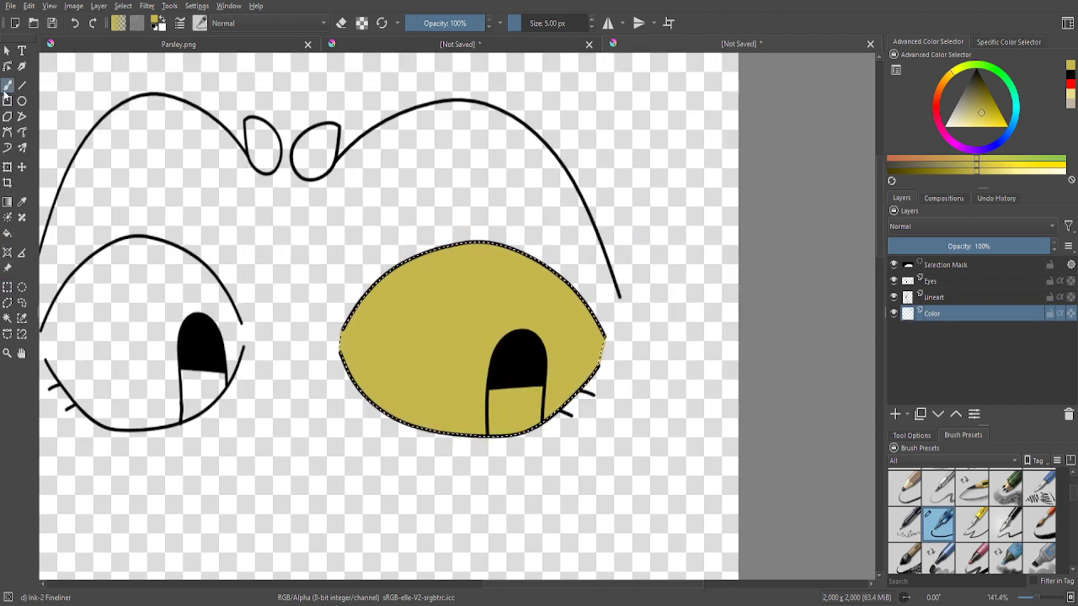
pyautogui.click(475, 44)
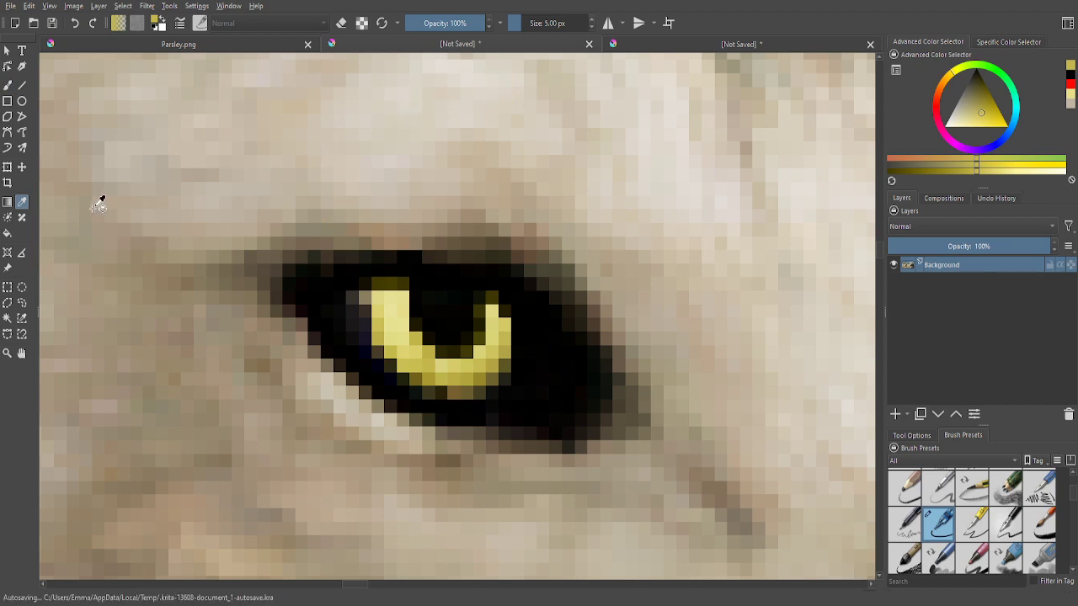
pyautogui.scroll(3, 479, 342)
pyautogui.click(241, 170)
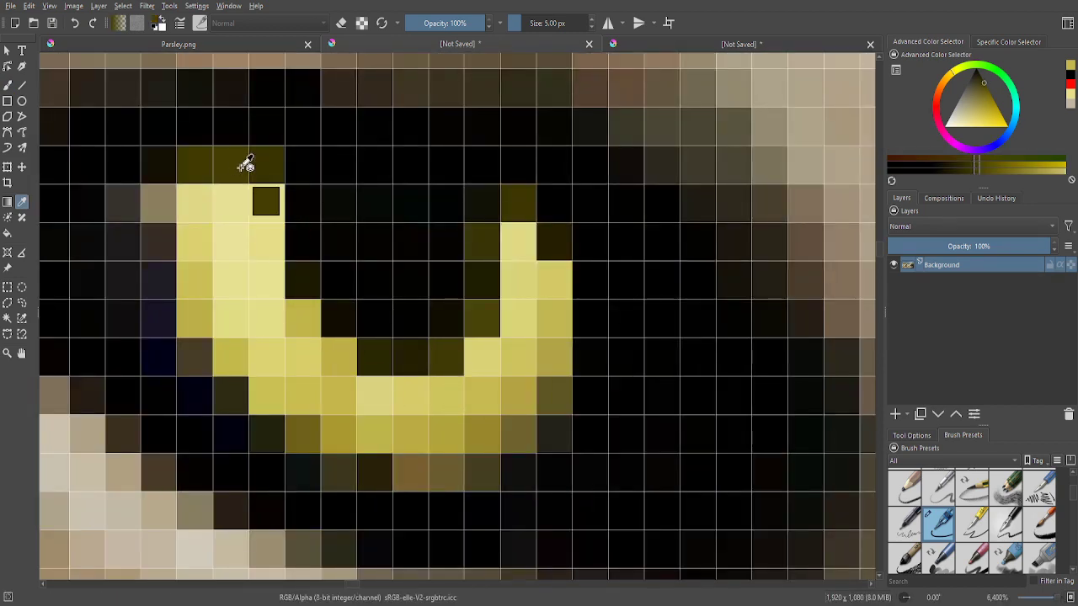
pyautogui.scroll(-2, 301, 138)
pyautogui.scroll(2, 257, 135)
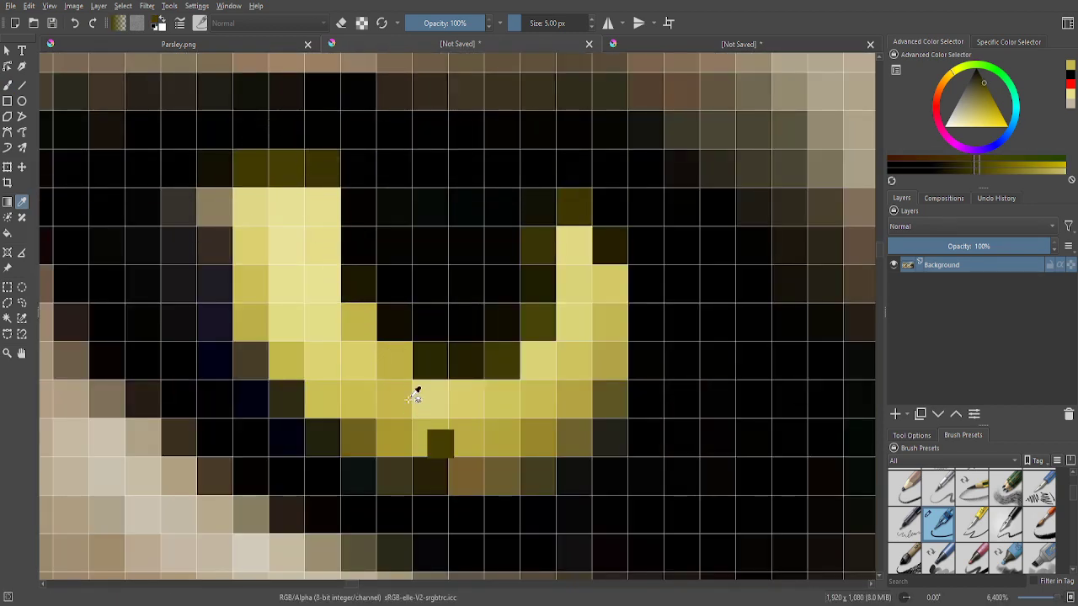
pyautogui.click(632, 50)
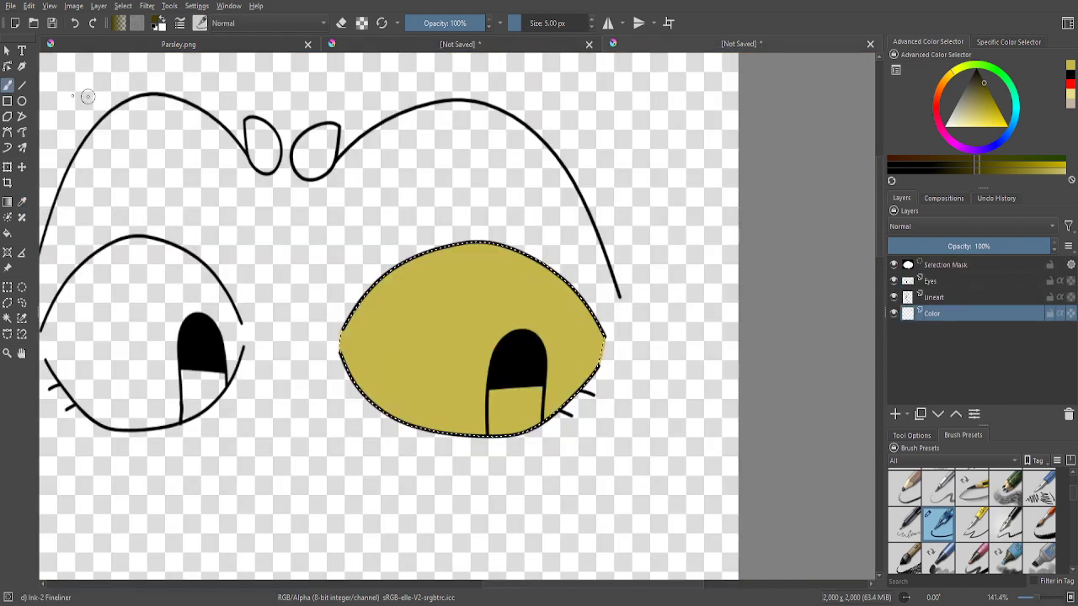
# - Draw a dark olive line across the right eye near the pupil's top and fill the area above it with the same color
pyautogui.scroll(1, 346, 366)
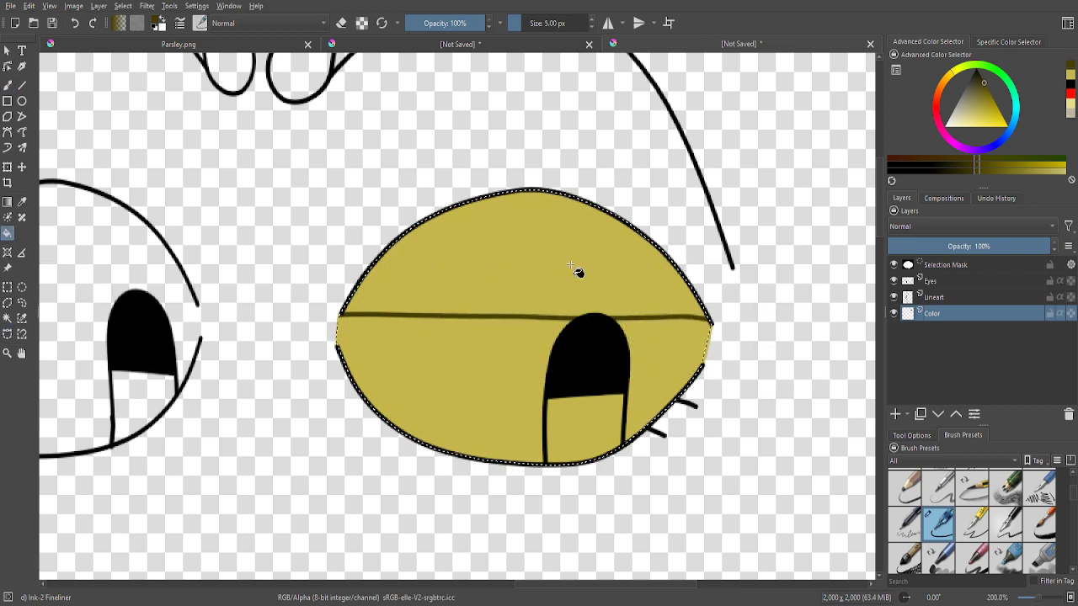
pyautogui.click(912, 435)
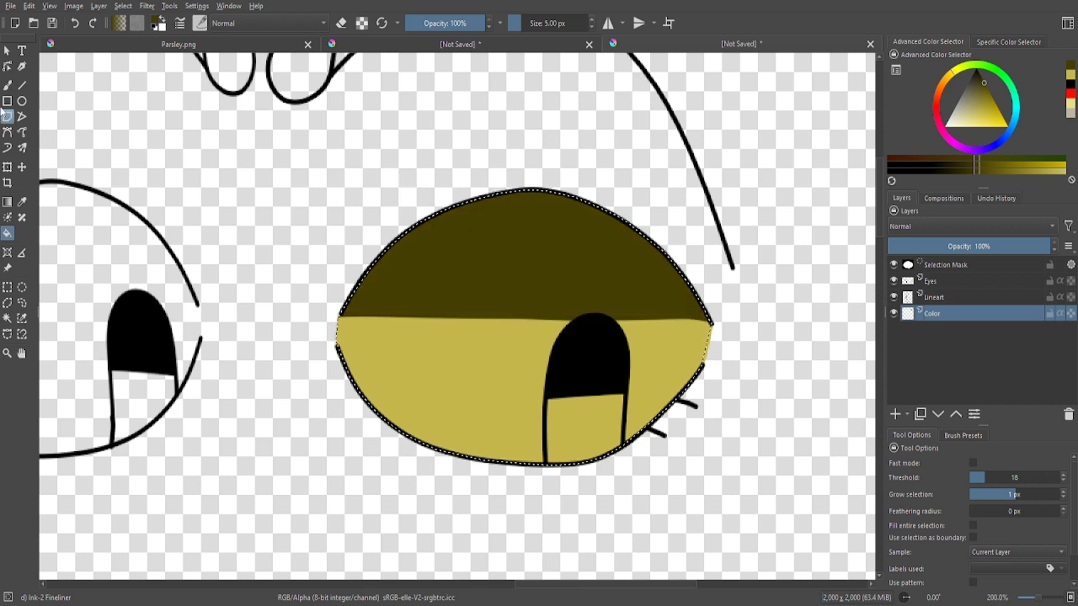
pyautogui.click(8, 85)
pyautogui.scroll(1, 565, 345)
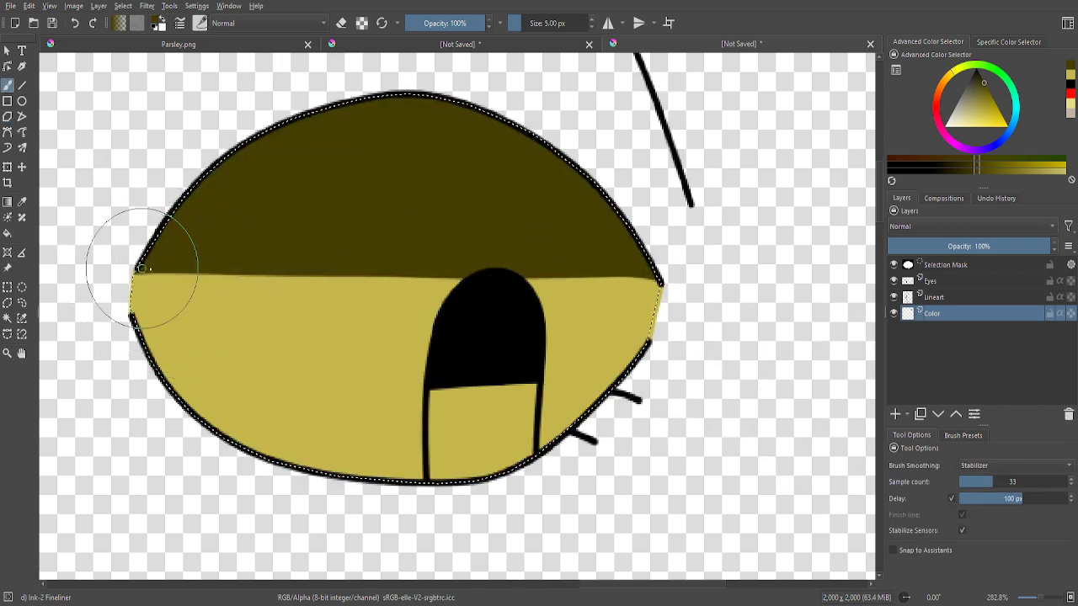
# - Draw a dark olive line across the right eye to even out the boundary between the olive and yellow areas
pyautogui.moveTo(151, 269); pyautogui.dragTo(392, 270)
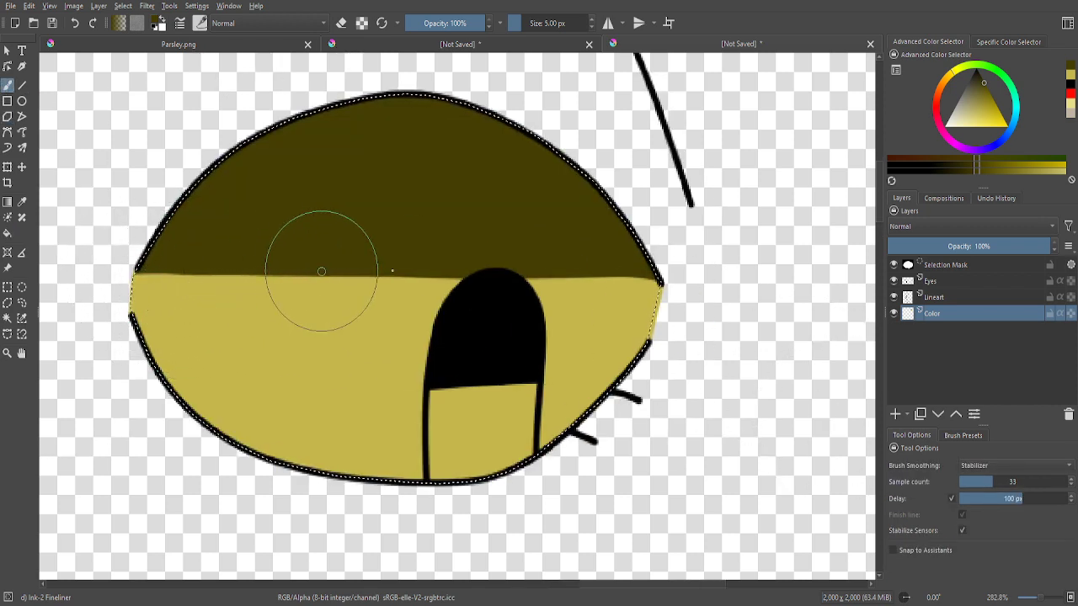
pyautogui.moveTo(320, 271)
pyautogui.mouseDown()
pyautogui.moveTo(600, 274)
pyautogui.moveTo(710, 288)
pyautogui.mouseUp()
# - Switch to the wolf photo and sample the darker brownish olive at the pupil's lower edge, just above the yellow iris
pyautogui.scroll(-3, 674, 287)
pyautogui.scroll(2, 733, 237)
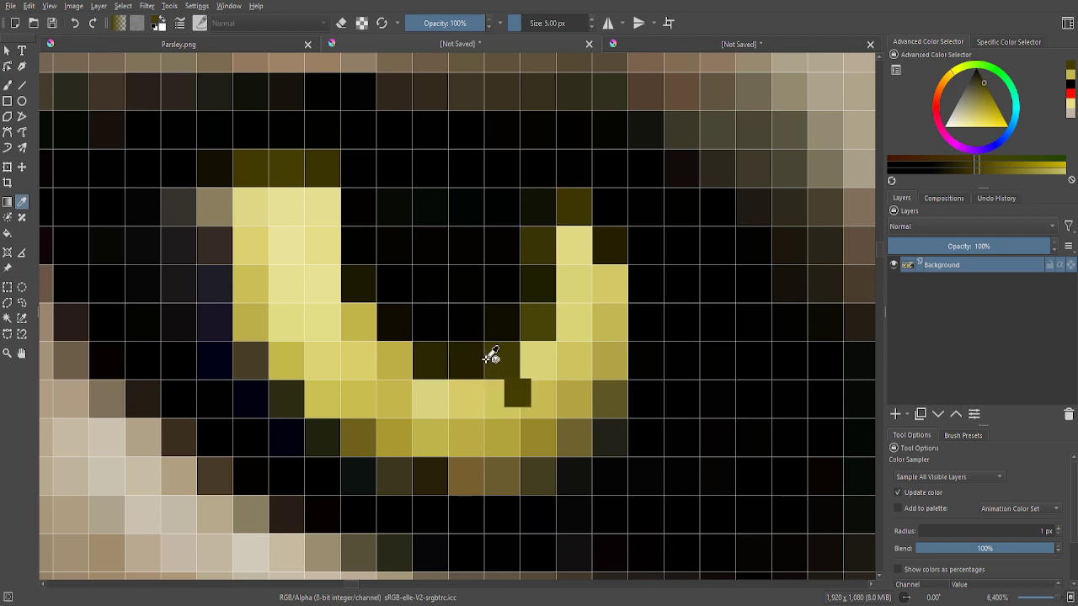
pyautogui.moveTo(491, 356)
pyautogui.mouseDown()
pyautogui.moveTo(440, 356)
pyautogui.moveTo(460, 352)
pyautogui.mouseUp()
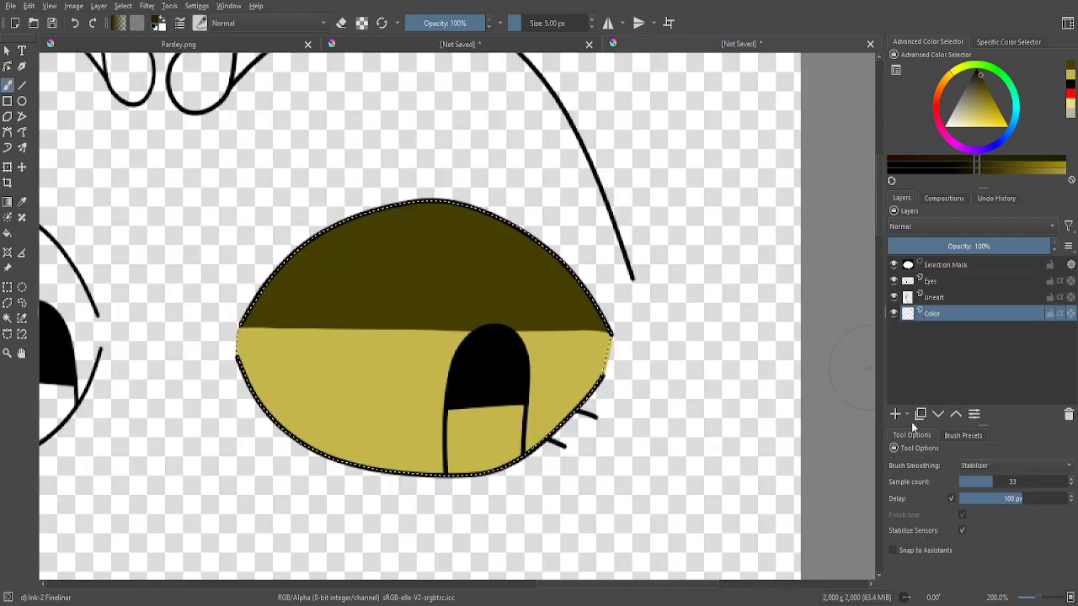
# - Return to the character drawing and choose the Blender Blur brush preset for the right eye's colors
pyautogui.click(950, 437)
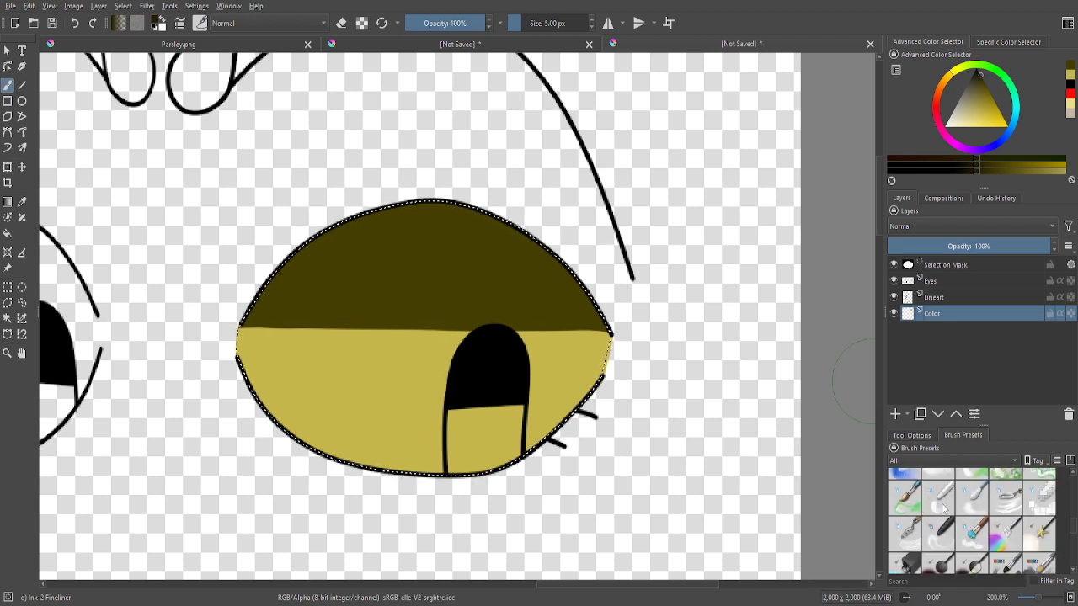
pyautogui.click(972, 497)
pyautogui.scroll(1, 362, 333)
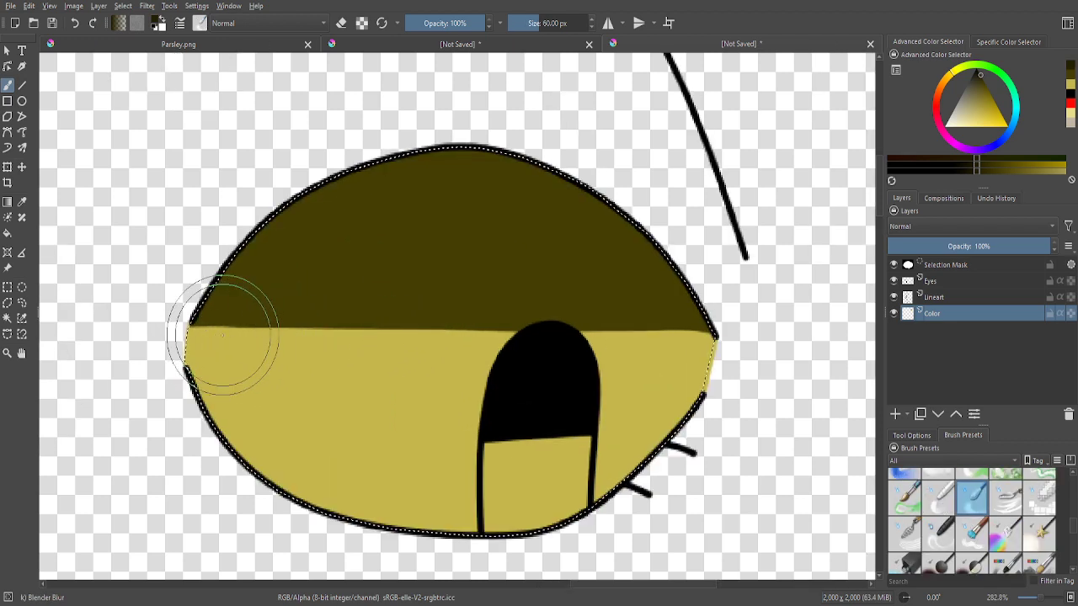
pyautogui.moveTo(216, 351)
pyautogui.mouseDown()
pyautogui.moveTo(208, 314)
pyautogui.moveTo(250, 365)
pyautogui.moveTo(225, 343)
pyautogui.moveTo(227, 328)
pyautogui.moveTo(226, 407)
pyautogui.mouseUp()
pyautogui.click(75, 23)
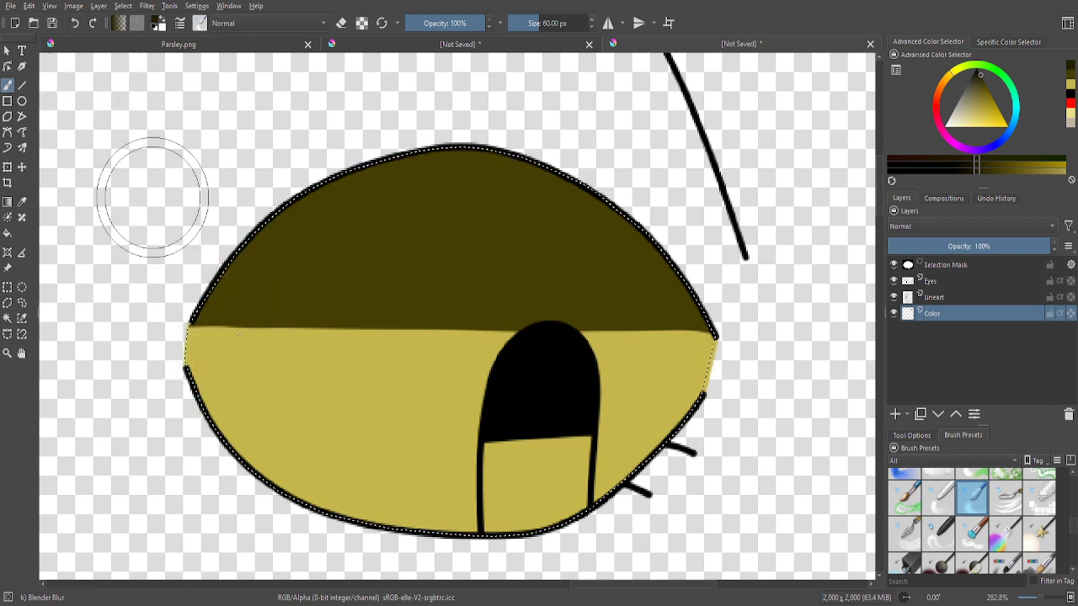
pyautogui.scroll(1, 230, 344)
pyautogui.moveTo(231, 296)
pyautogui.mouseDown()
pyautogui.moveTo(204, 396)
pyautogui.moveTo(224, 367)
pyautogui.moveTo(216, 329)
pyautogui.mouseUp()
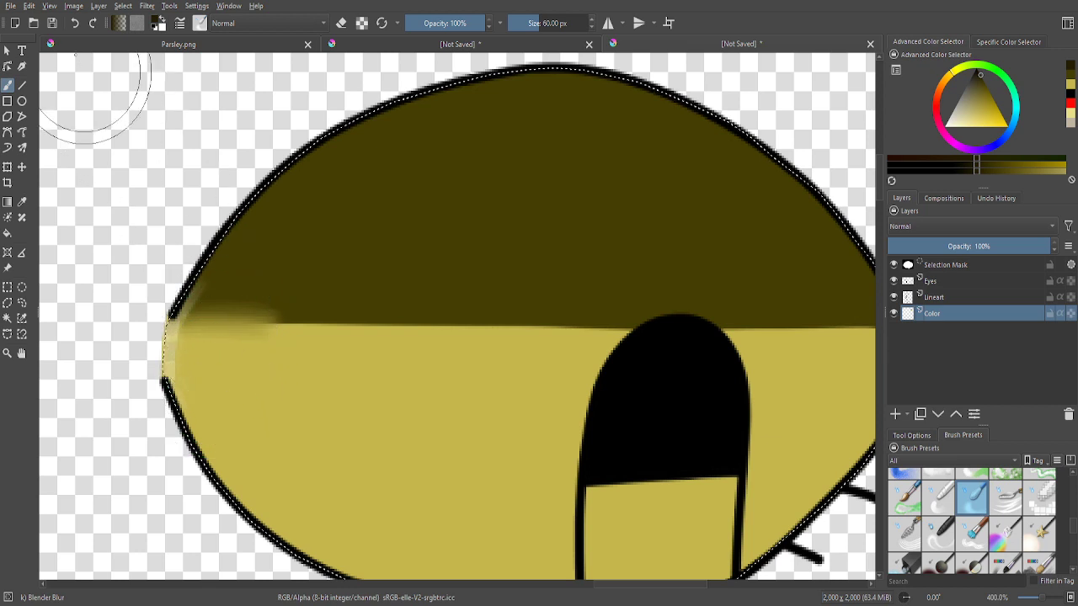
pyautogui.click(75, 23)
pyautogui.scroll(1, 284, 343)
pyautogui.moveTo(284, 343)
pyautogui.mouseDown()
pyautogui.moveTo(326, 343)
pyautogui.moveTo(268, 348)
pyautogui.moveTo(356, 336)
pyautogui.moveTo(259, 352)
pyautogui.moveTo(412, 335)
pyautogui.moveTo(464, 342)
pyautogui.moveTo(372, 359)
pyautogui.moveTo(293, 350)
pyautogui.moveTo(242, 303)
pyautogui.moveTo(318, 353)
pyautogui.moveTo(243, 309)
pyautogui.moveTo(296, 335)
pyautogui.moveTo(257, 310)
pyautogui.moveTo(303, 344)
pyautogui.moveTo(265, 314)
pyautogui.moveTo(228, 316)
pyautogui.moveTo(270, 320)
pyautogui.moveTo(187, 291)
pyautogui.moveTo(272, 299)
pyautogui.moveTo(215, 262)
pyautogui.moveTo(337, 300)
pyautogui.mouseUp()
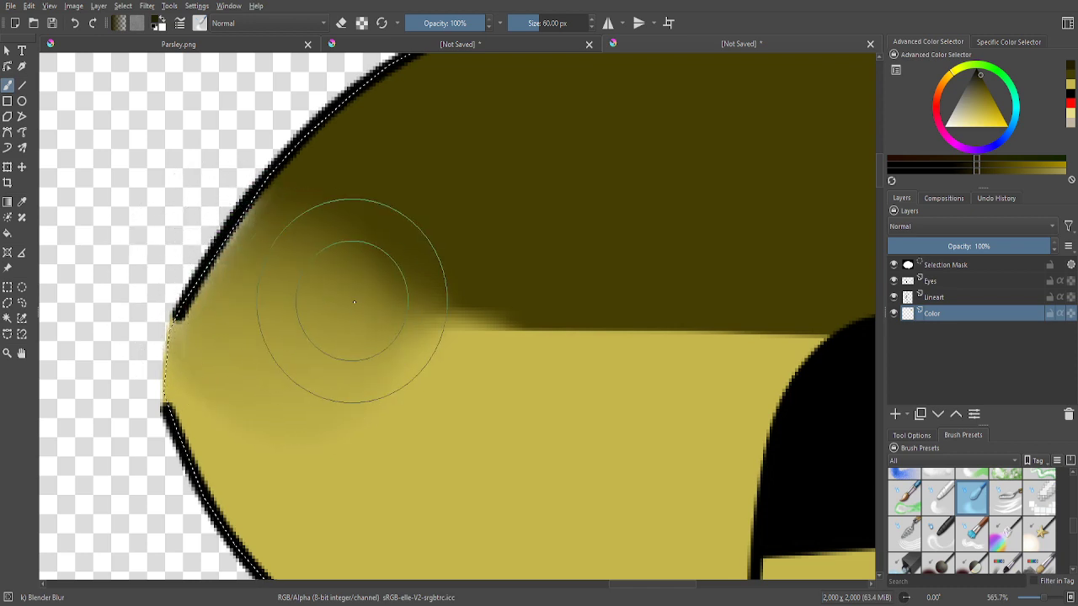
pyautogui.click(73, 23)
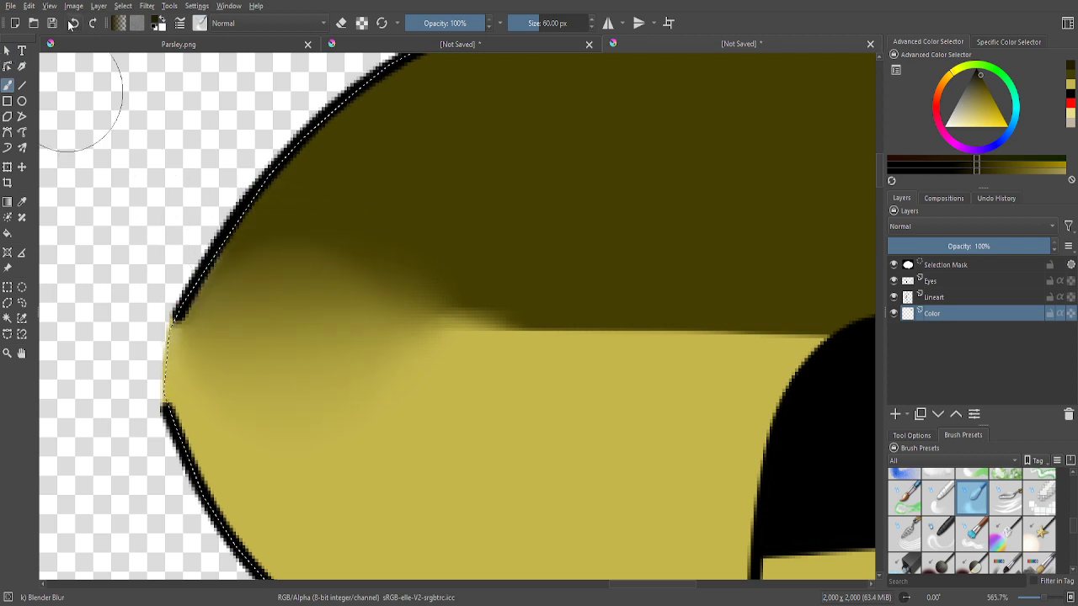
pyautogui.click(73, 24)
pyautogui.click(73, 24)
pyautogui.click(72, 24)
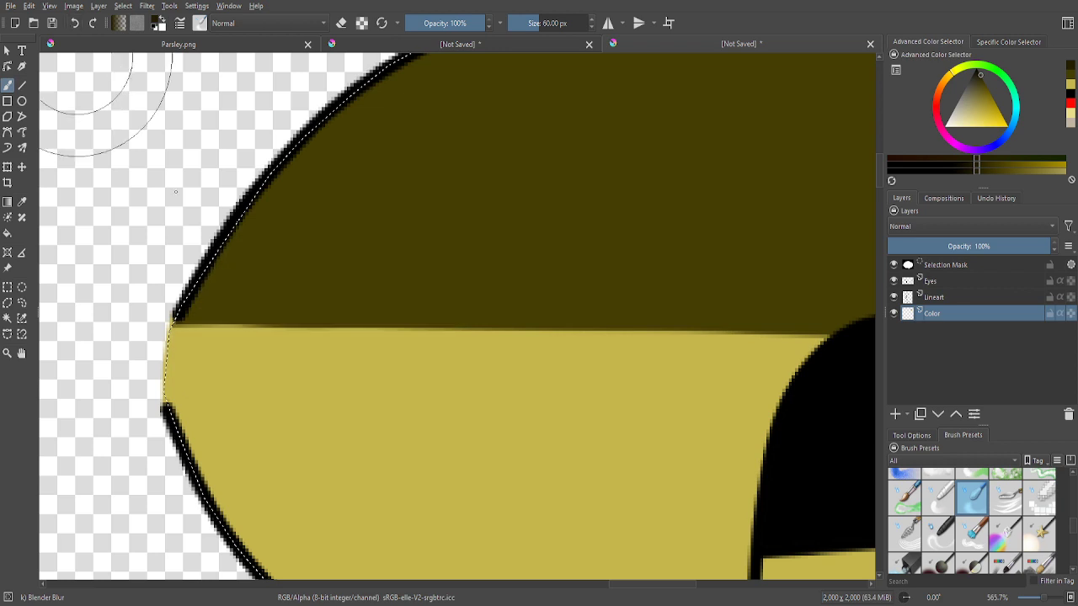
# - Blend the olive-yellow boundary of the right eye with the 60 px Blender Blur brush near its inner and outer corners
pyautogui.moveTo(421, 373); pyautogui.dragTo(370, 370)
pyautogui.moveTo(300, 377)
pyautogui.mouseDown()
pyautogui.moveTo(201, 377)
pyautogui.moveTo(410, 367)
pyautogui.moveTo(262, 364)
pyautogui.mouseUp()
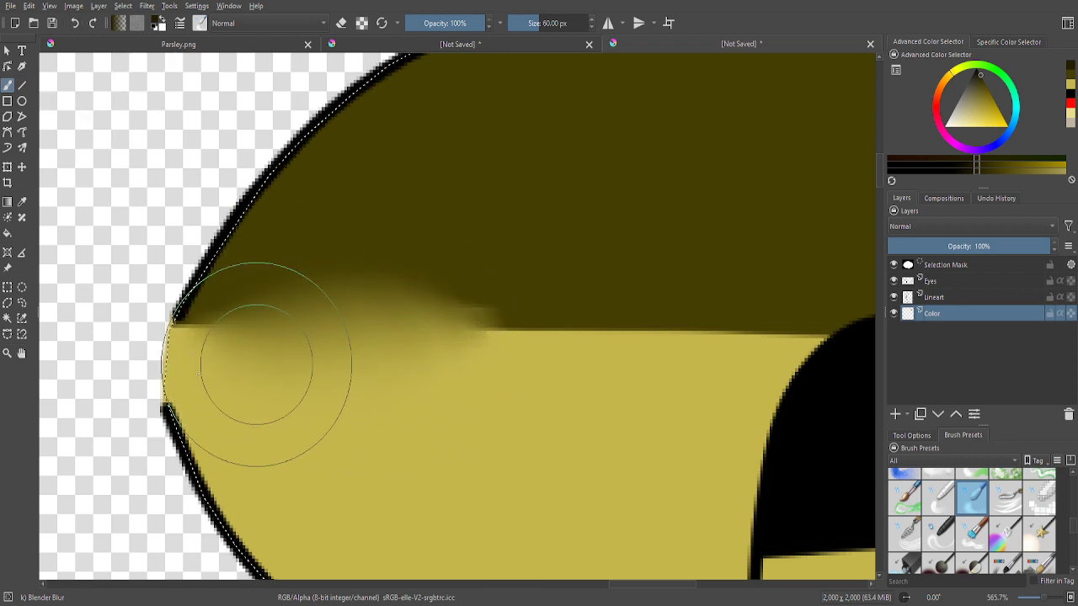
pyautogui.scroll(-2, 520, 368)
pyautogui.scroll(-4, 519, 368)
pyautogui.scroll(6, 674, 354)
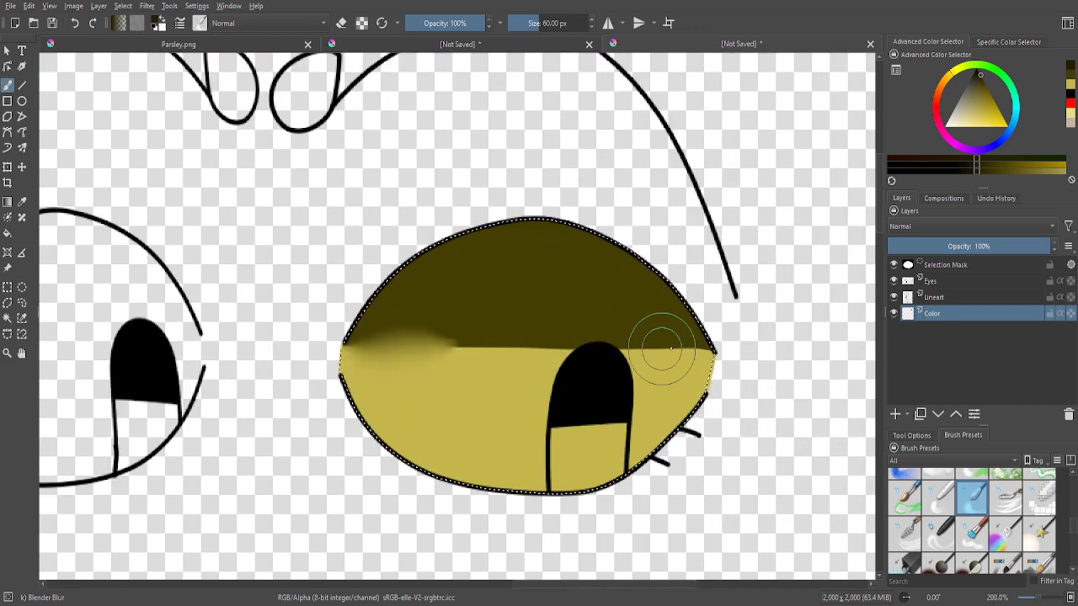
pyautogui.moveTo(637, 336)
pyautogui.mouseDown()
pyautogui.moveTo(709, 333)
pyautogui.moveTo(679, 335)
pyautogui.mouseUp()
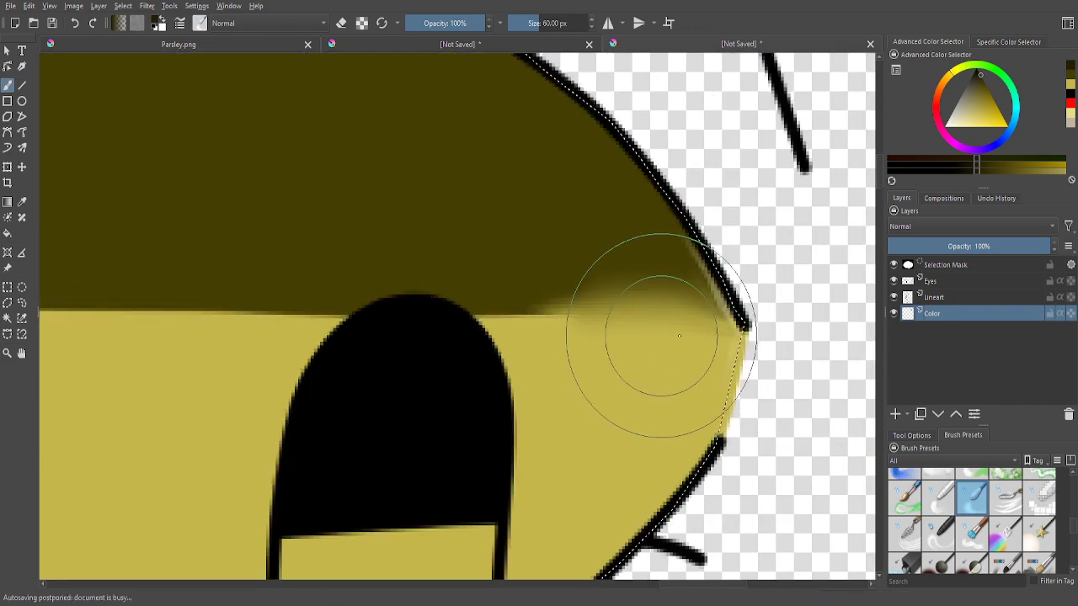
pyautogui.click(75, 23)
pyautogui.moveTo(598, 354); pyautogui.dragTo(638, 360)
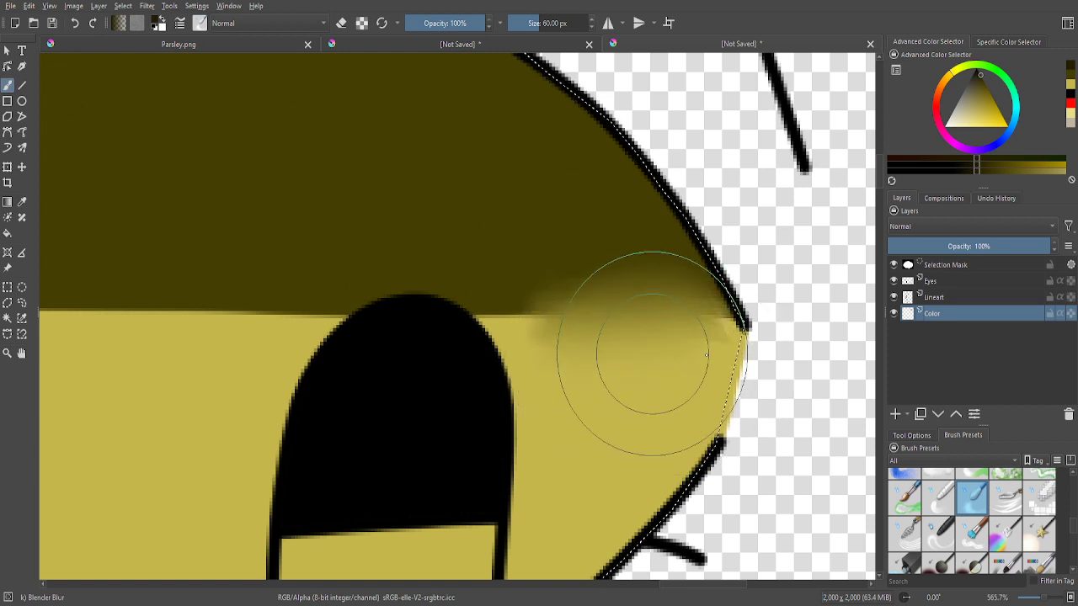
# - Blur the boundary across the middle of the right eye into a soft gradient from dark olive to yellow
pyautogui.scroll(-3, 626, 365)
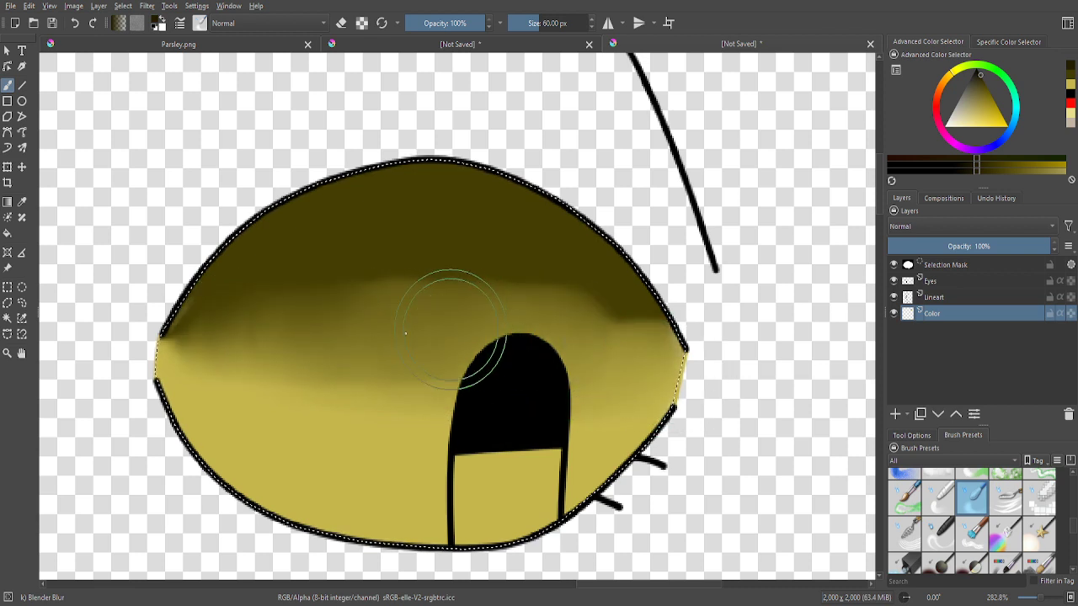
pyautogui.moveTo(223, 317); pyautogui.dragTo(438, 332)
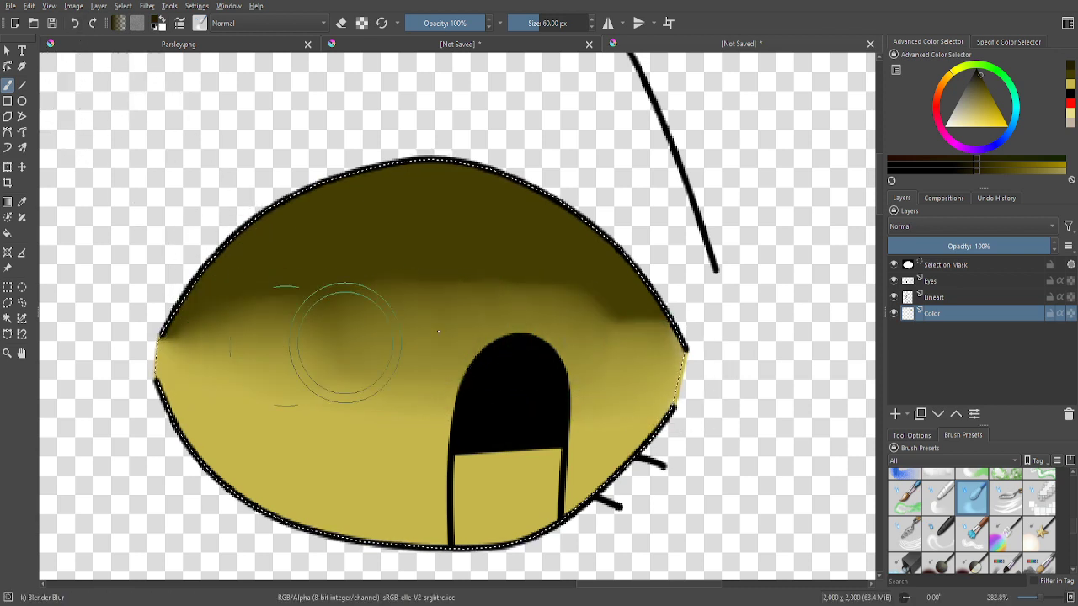
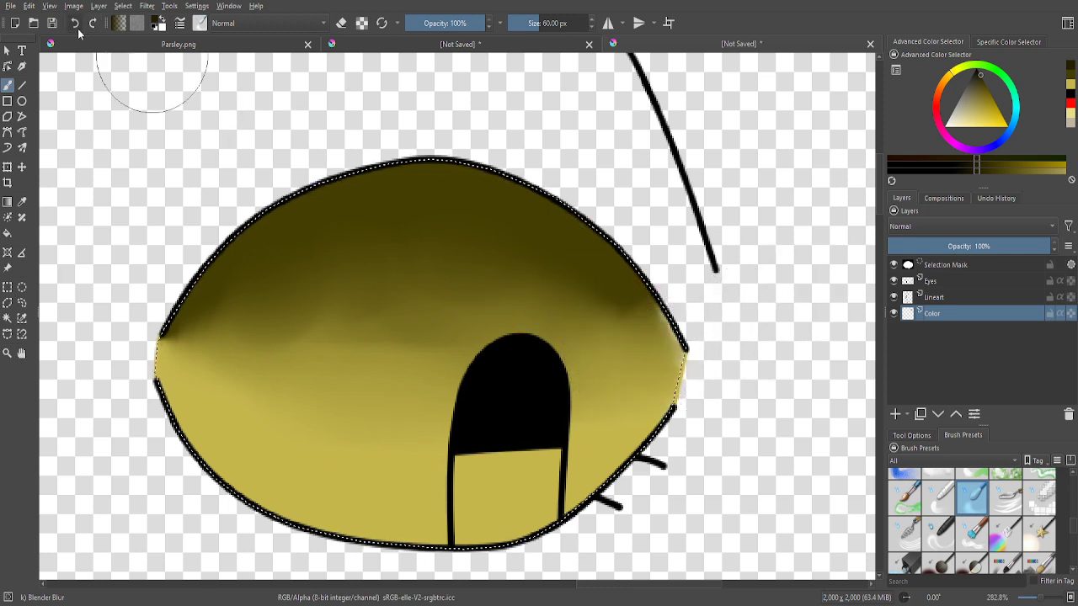
# - Soften the olive-to-yellow transition just left of the pupil in the right eye with the 60 px Blender Blur brush
pyautogui.scroll(1, 784, 415)
pyautogui.scroll(-2, 503, 358)
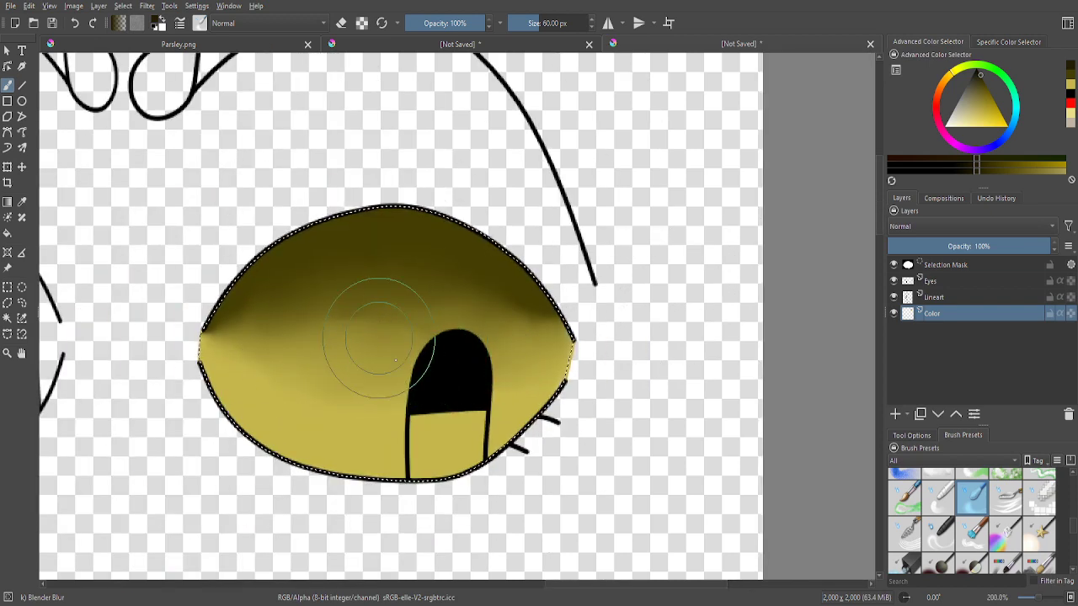
pyautogui.moveTo(379, 338)
pyautogui.mouseDown()
pyautogui.moveTo(334, 340)
pyautogui.moveTo(409, 337)
pyautogui.moveTo(337, 341)
pyautogui.mouseUp()
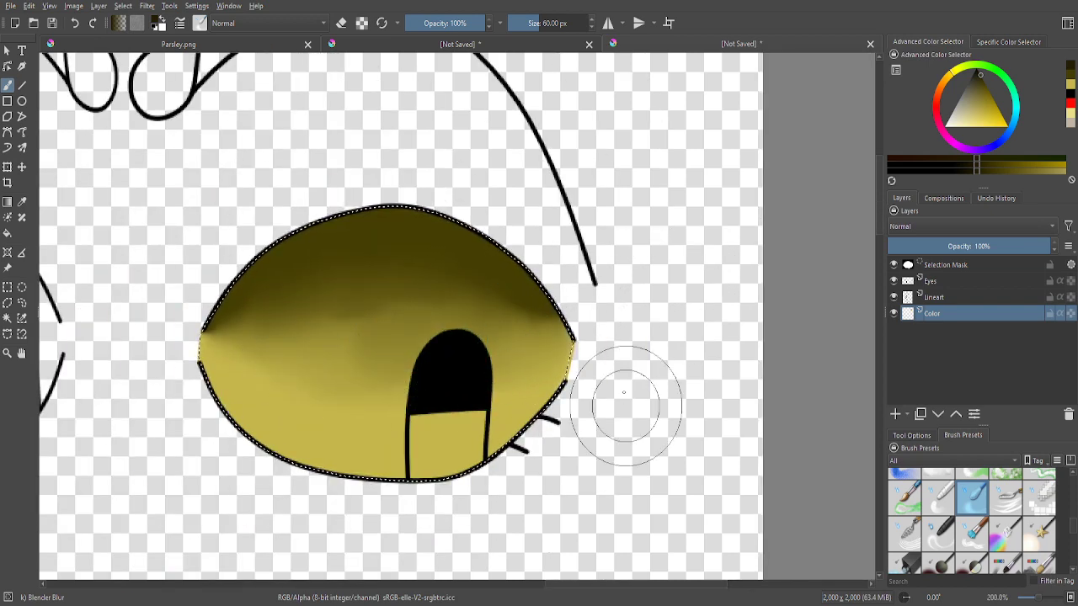
pyautogui.scroll(-3, 624, 392)
pyautogui.scroll(4, 660, 348)
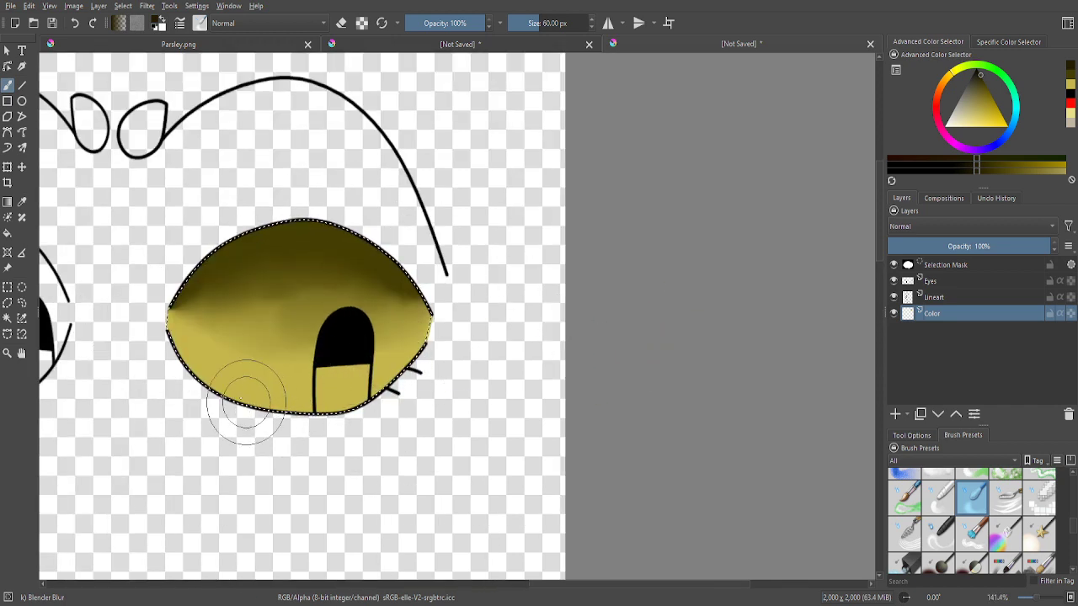
# - Try to blur the olive shading along the outline at the right eye's inner corner
pyautogui.moveTo(178, 311)
pyautogui.mouseDown()
pyautogui.moveTo(163, 312)
pyautogui.moveTo(190, 319)
pyautogui.moveTo(168, 329)
pyautogui.moveTo(173, 283)
pyautogui.moveTo(169, 311)
pyautogui.mouseUp()
pyautogui.scroll(3, 149, 311)
pyautogui.scroll(4, 155, 317)
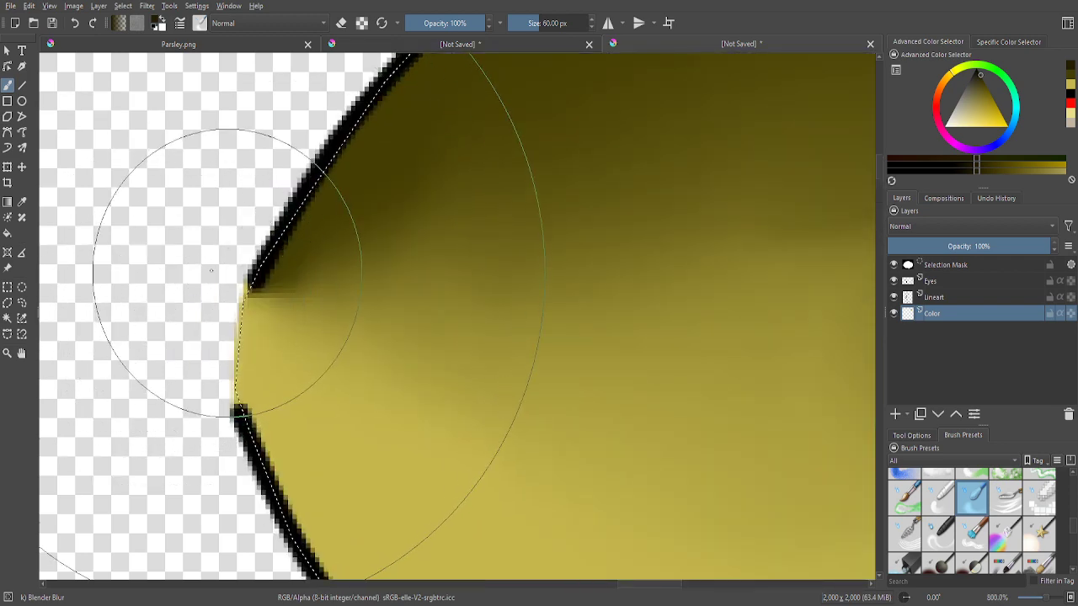
pyautogui.click(72, 26)
pyautogui.moveTo(245, 237)
pyautogui.mouseDown()
pyautogui.moveTo(203, 304)
pyautogui.moveTo(227, 292)
pyautogui.mouseUp()
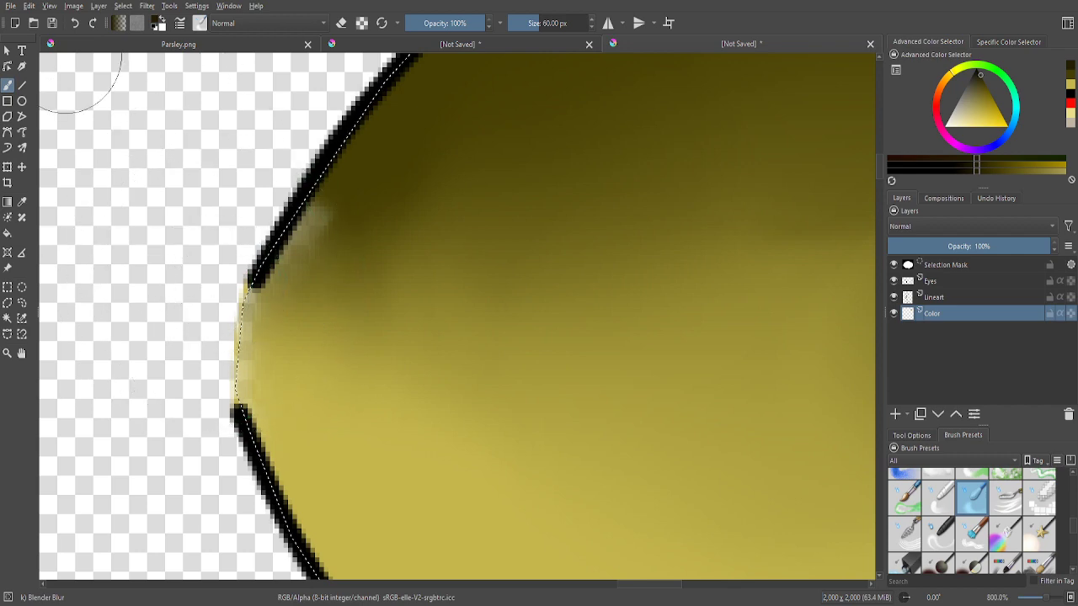
# - Try to blur the dark olive shading in the right eye's upper-left area down into the yellow
pyautogui.scroll(-6, 241, 270)
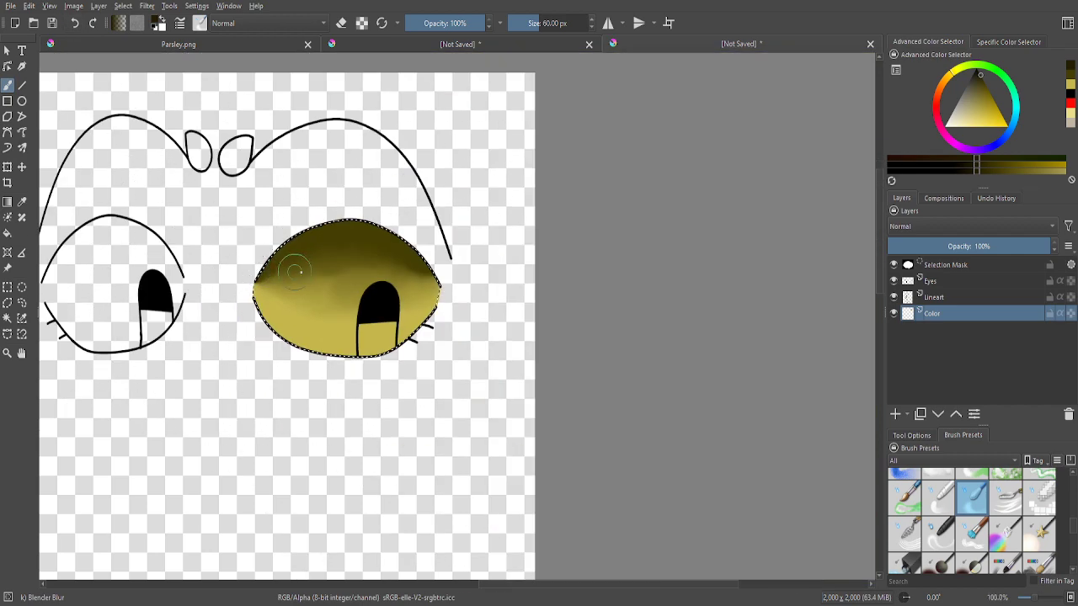
pyautogui.scroll(3, 229, 271)
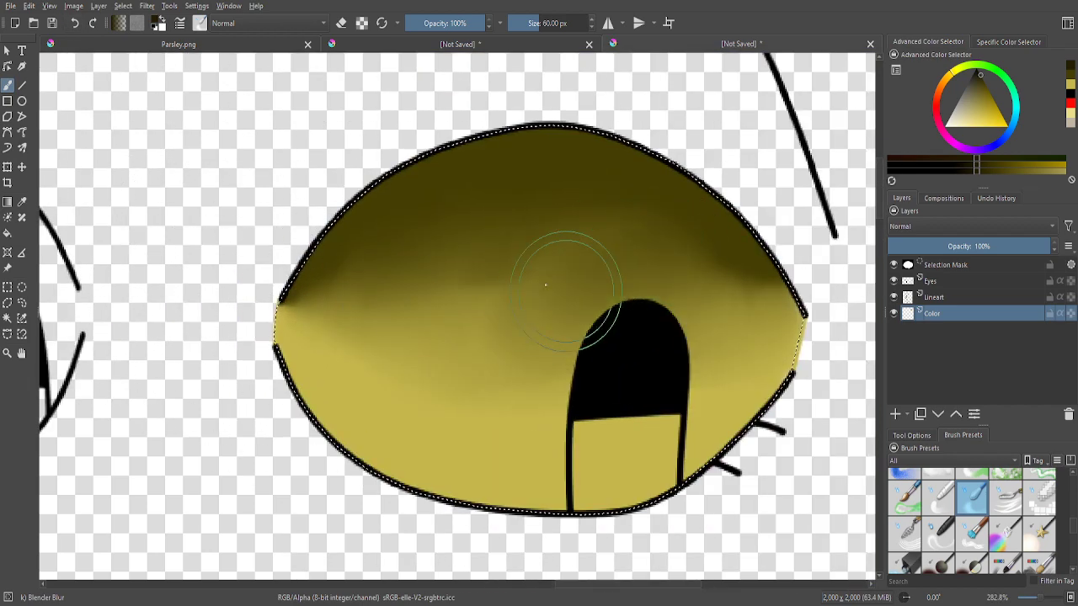
pyautogui.moveTo(434, 242); pyautogui.dragTo(471, 322)
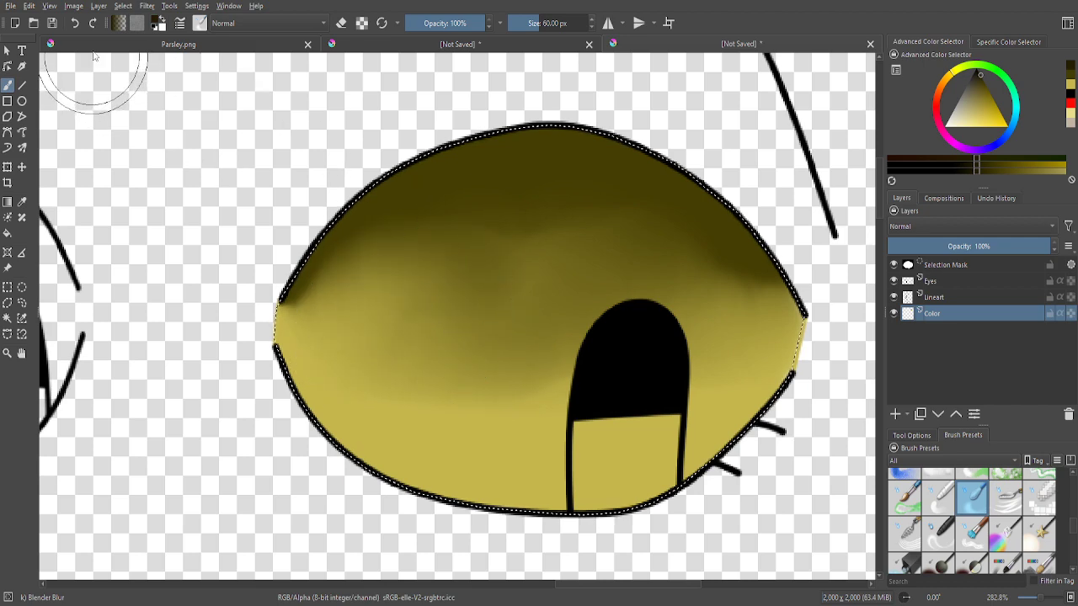
pyautogui.click(74, 23)
# - Sample the very dark olive at the pupil's lower edge in the wolf photo and return to the character drawing
pyautogui.scroll(-4, 506, 294)
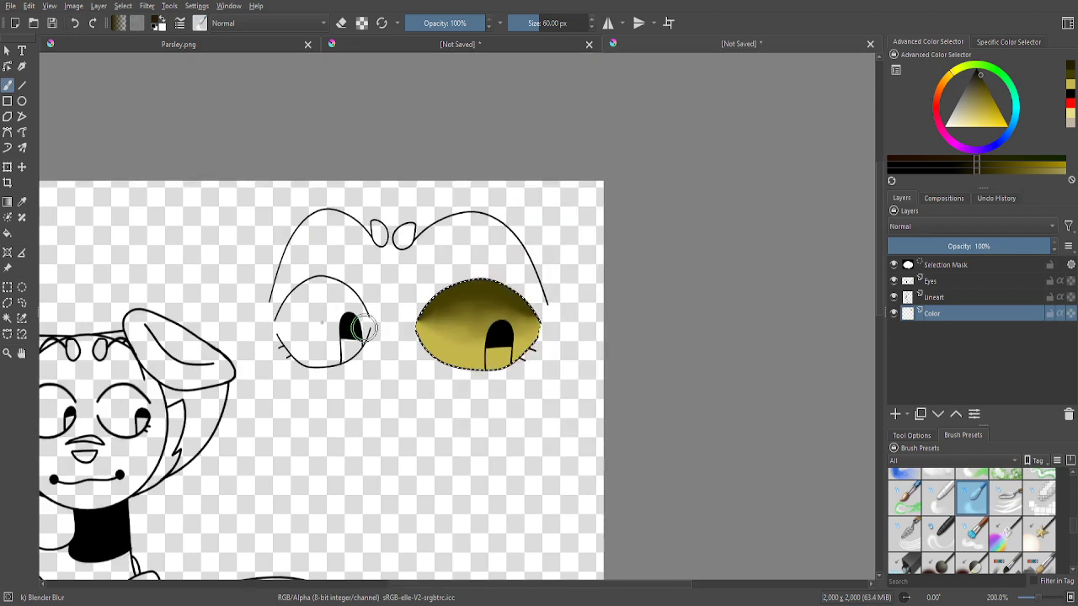
pyautogui.scroll(4, 440, 325)
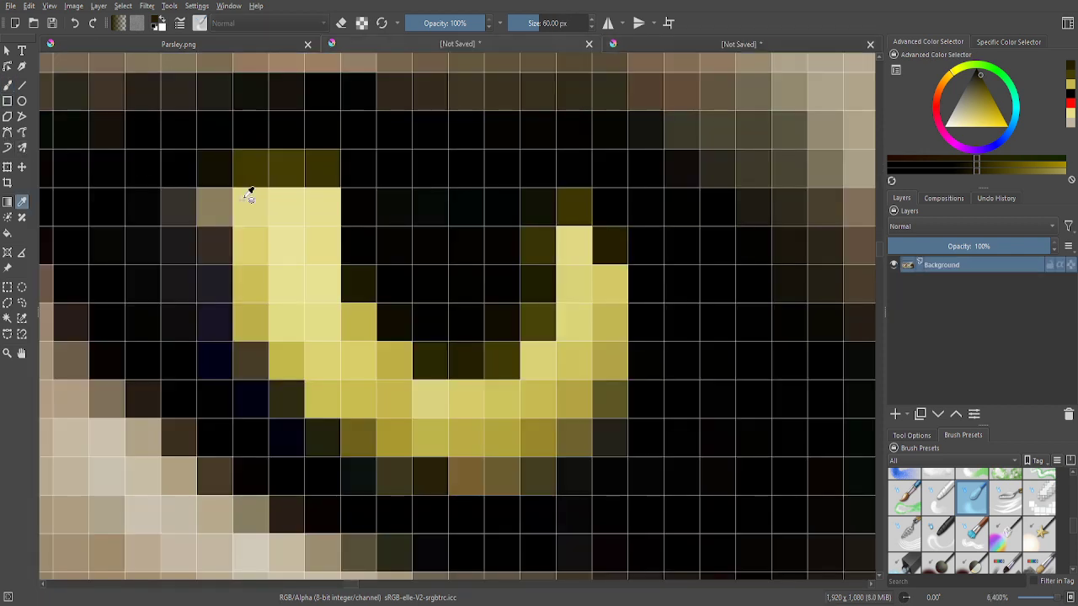
pyautogui.click(442, 370)
pyautogui.click(637, 47)
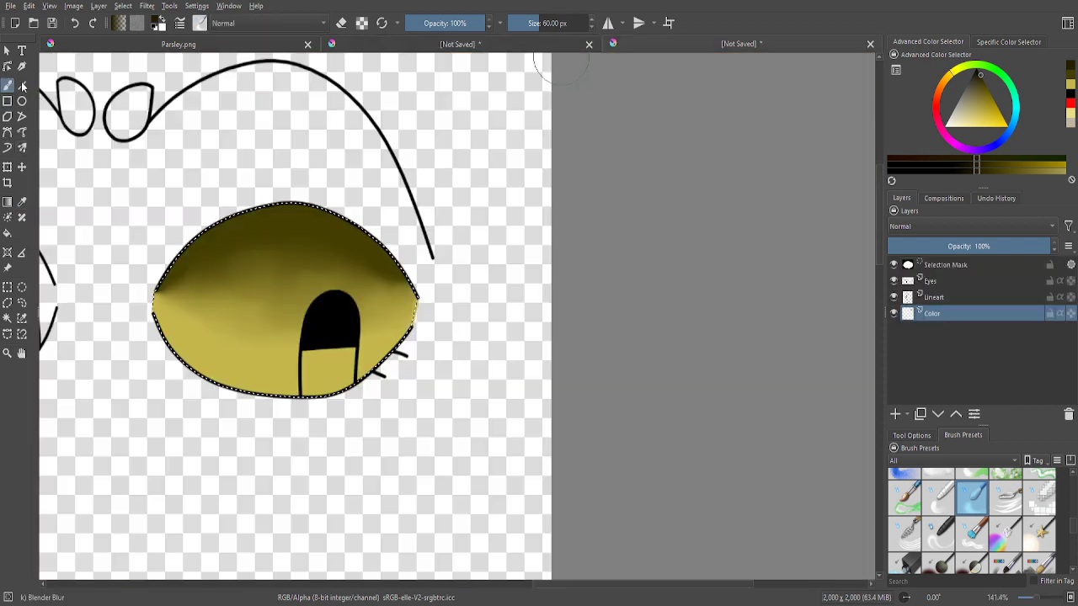
# - Outline the inside of the right pupil's lower section in very dark olive with the 5 px Ink-2 Fineliner brush
pyautogui.scroll(-10, 947, 511)
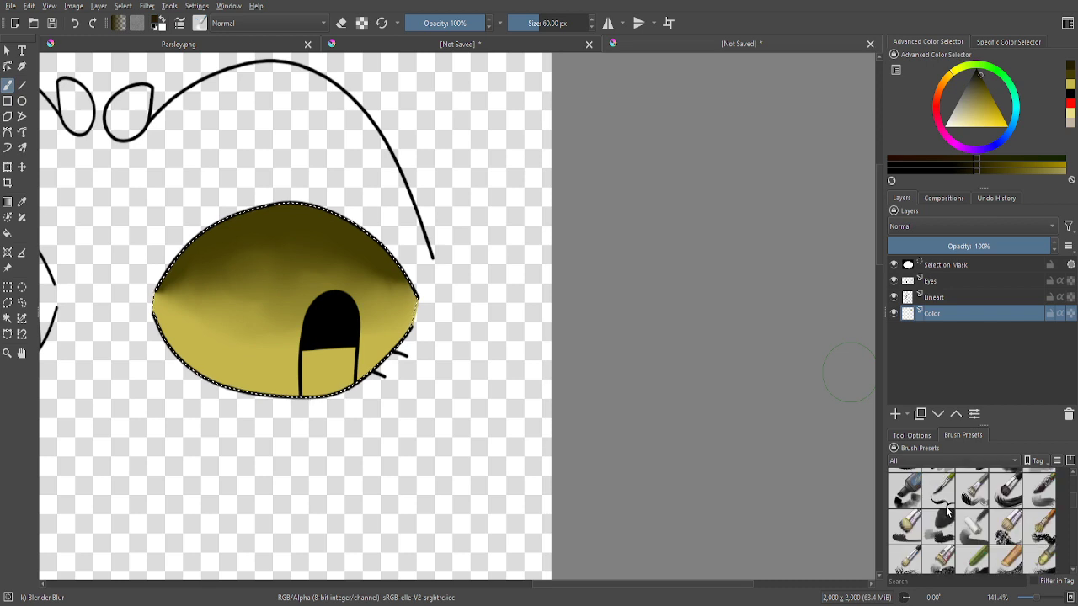
pyautogui.scroll(-2, 947, 511)
pyautogui.click(941, 523)
pyautogui.scroll(6, 282, 431)
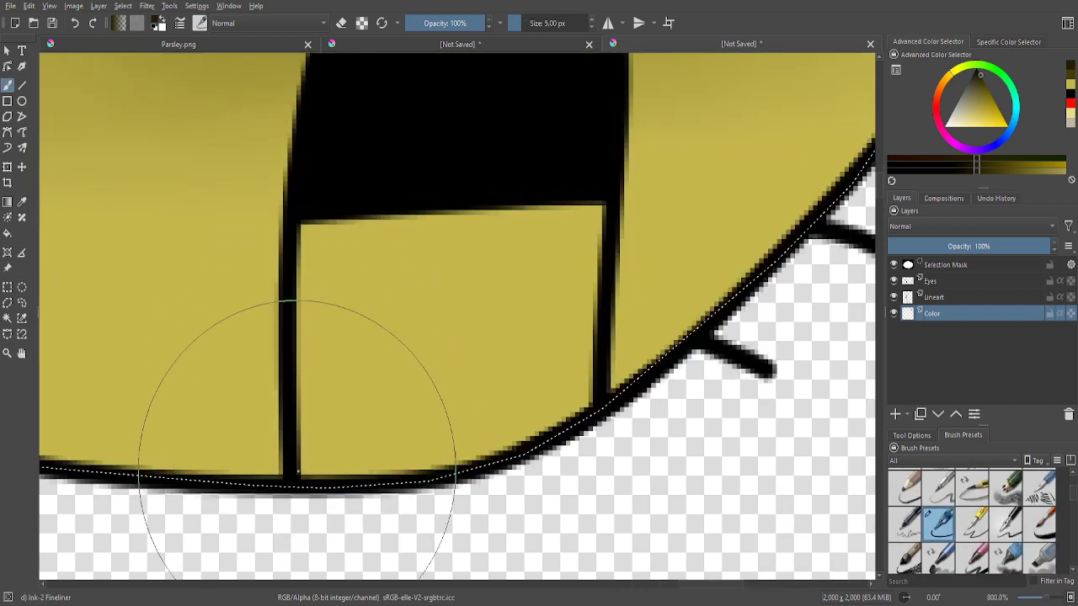
pyautogui.moveTo(298, 473)
pyautogui.mouseDown()
pyautogui.moveTo(404, 478)
pyautogui.moveTo(499, 454)
pyautogui.moveTo(624, 359)
pyautogui.moveTo(588, 396)
pyautogui.mouseUp()
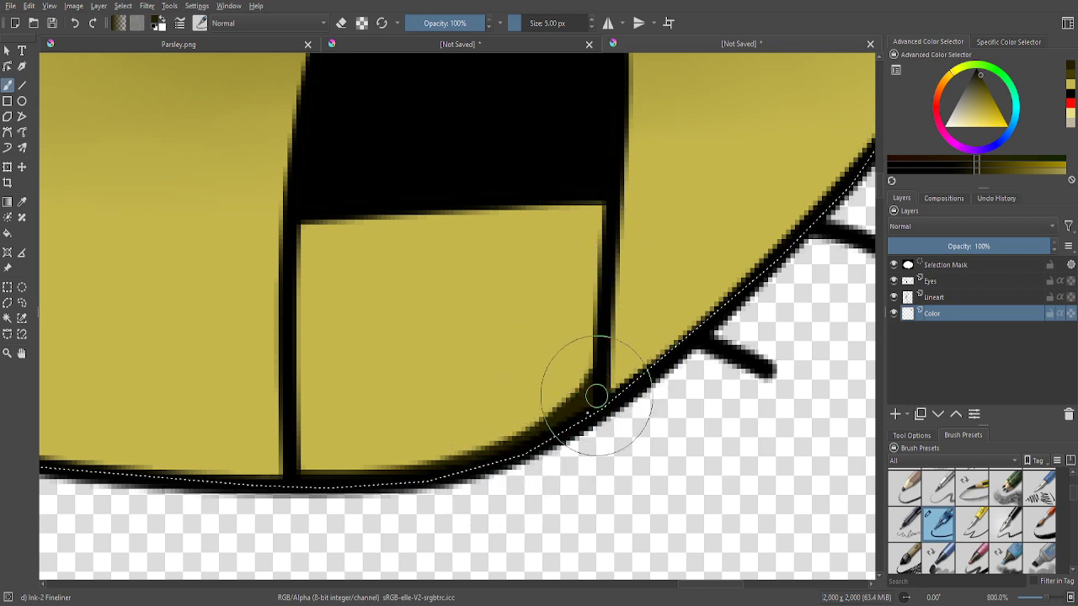
pyautogui.moveTo(601, 200); pyautogui.dragTo(600, 328)
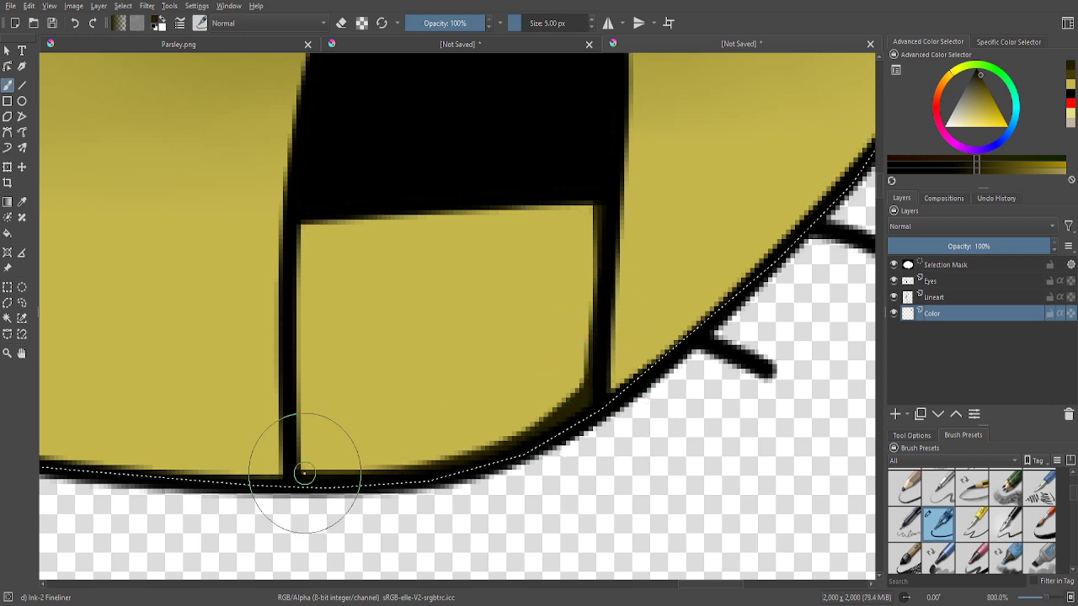
pyautogui.moveTo(305, 468)
pyautogui.mouseDown()
pyautogui.moveTo(317, 165)
pyautogui.moveTo(298, 286)
pyautogui.moveTo(298, 453)
pyautogui.mouseUp()
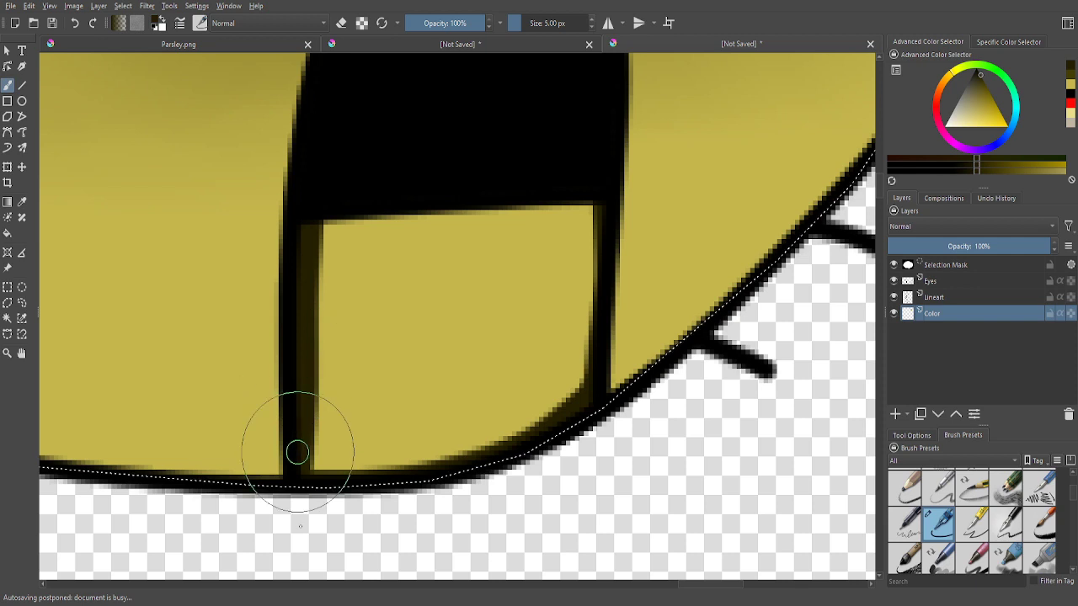
pyautogui.moveTo(312, 229); pyautogui.dragTo(603, 202)
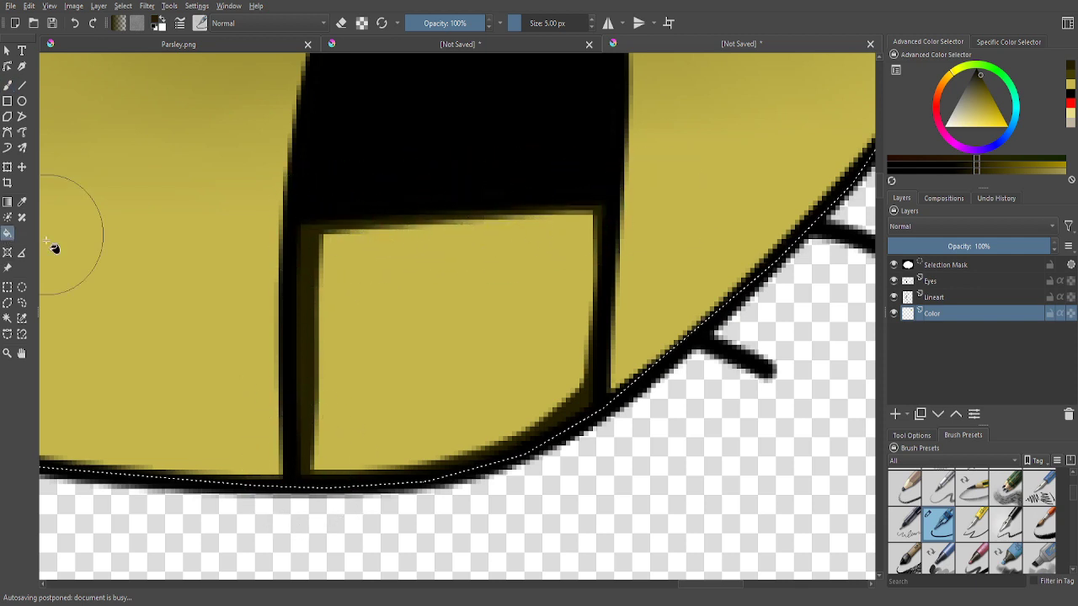
# - Fill the lower section of the right eye's pupil with the very dark olive
pyautogui.click(426, 318)
pyautogui.scroll(-3, 411, 357)
pyautogui.scroll(3, 410, 379)
pyautogui.click(5, 100)
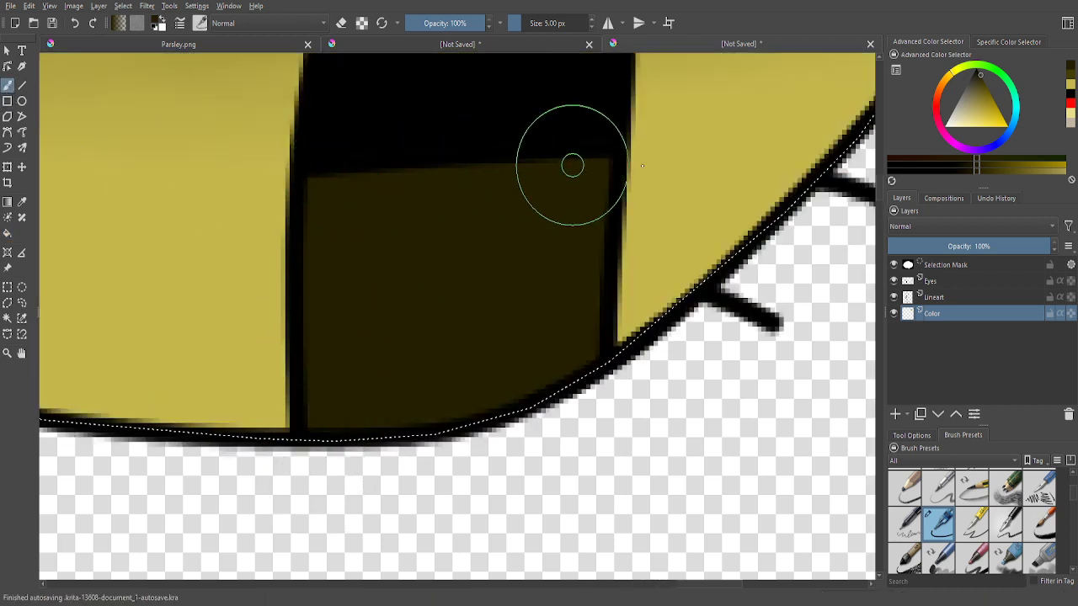
pyautogui.scroll(-1, 505, 442)
pyautogui.scroll(-1, 505, 442)
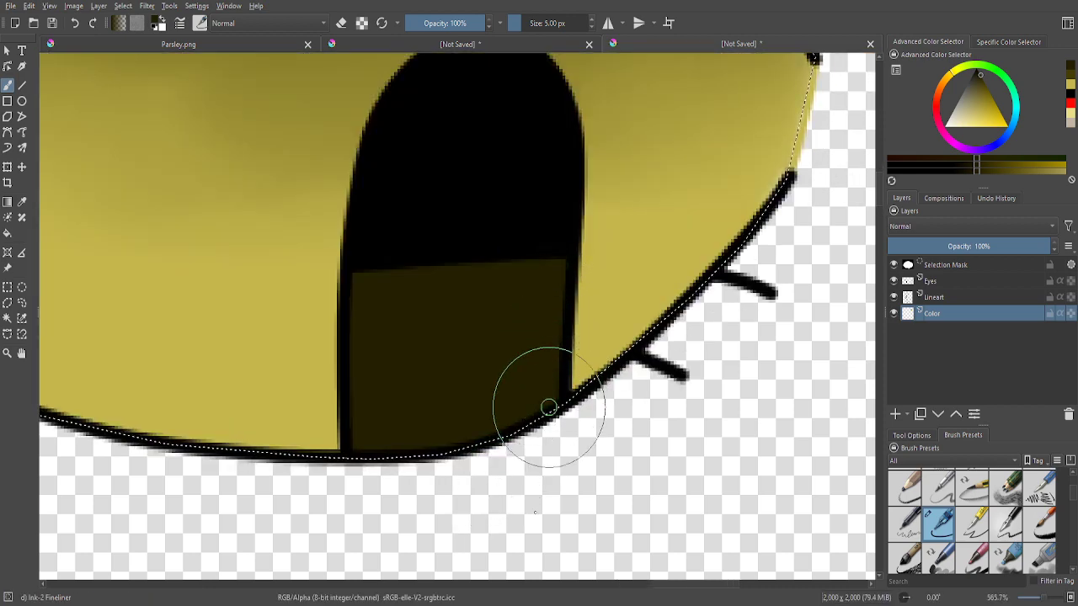
pyautogui.scroll(-2, 540, 421)
pyautogui.scroll(-4, 540, 421)
pyautogui.scroll(3, 519, 366)
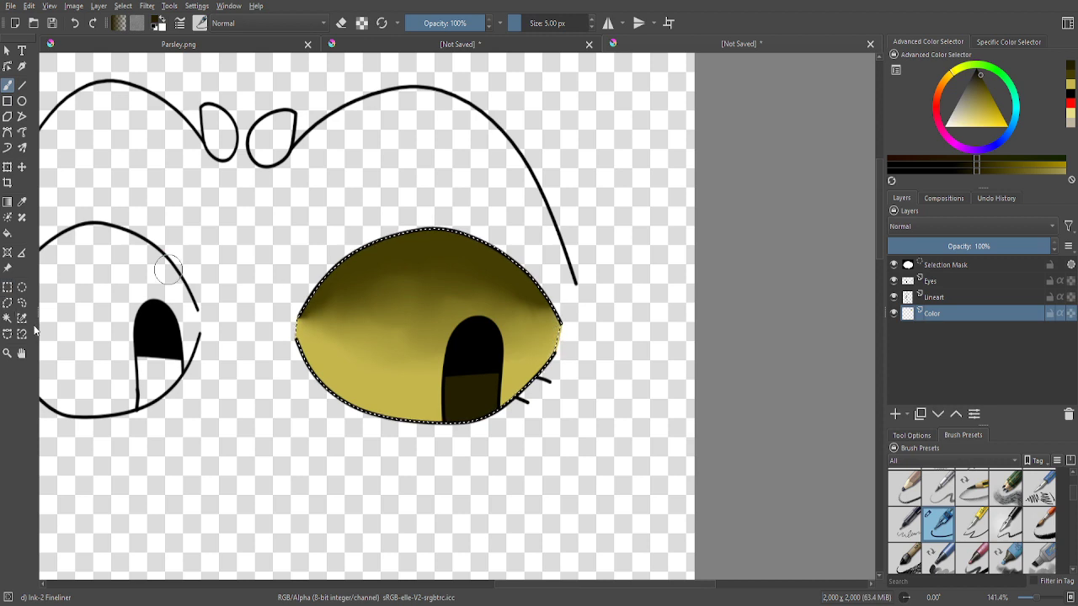
# - Select a rectangular area around the right eye and paste a copy of its coloring onto a new layer
pyautogui.rightClick(412, 339)
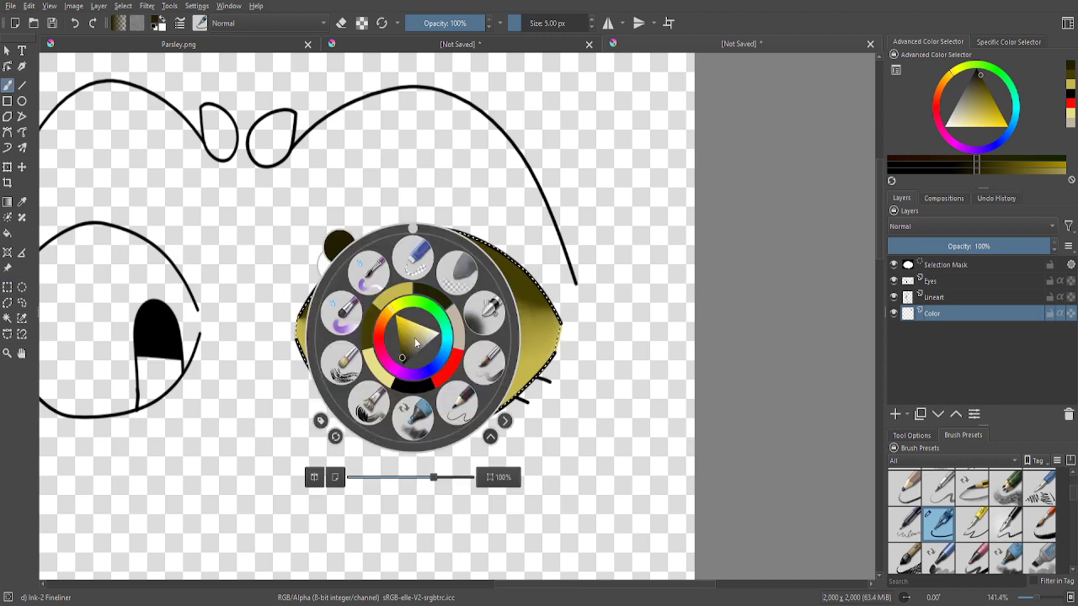
pyautogui.click(159, 389)
pyautogui.click(7, 287)
pyautogui.moveTo(221, 215); pyautogui.dragTo(689, 500)
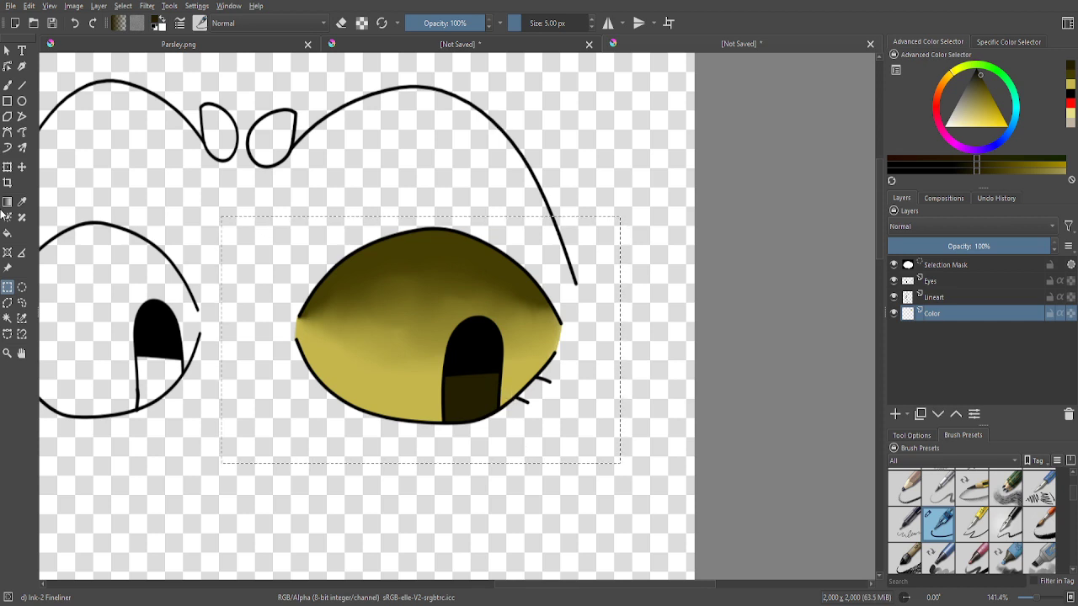
# - Move the pasted eye coloring over the left eye and narrow it to fit the left eye's outline
pyautogui.click(7, 168)
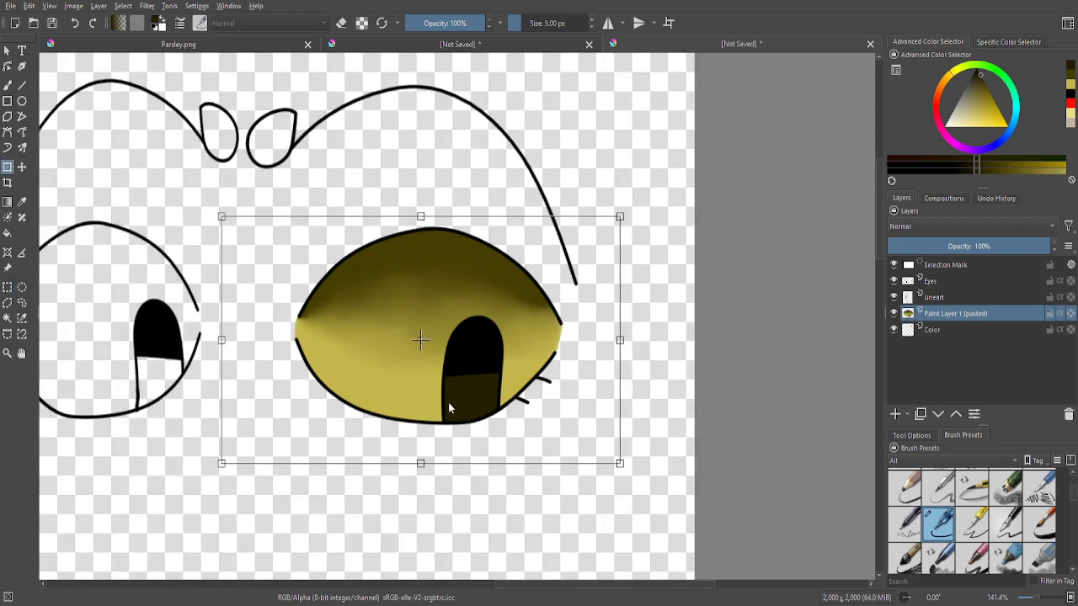
pyautogui.click(448, 403)
pyautogui.scroll(-1, 425, 405)
pyautogui.scroll(2, 263, 416)
pyautogui.moveTo(493, 411); pyautogui.dragTo(126, 396)
pyautogui.scroll(-2, 284, 378)
pyautogui.scroll(1, 296, 373)
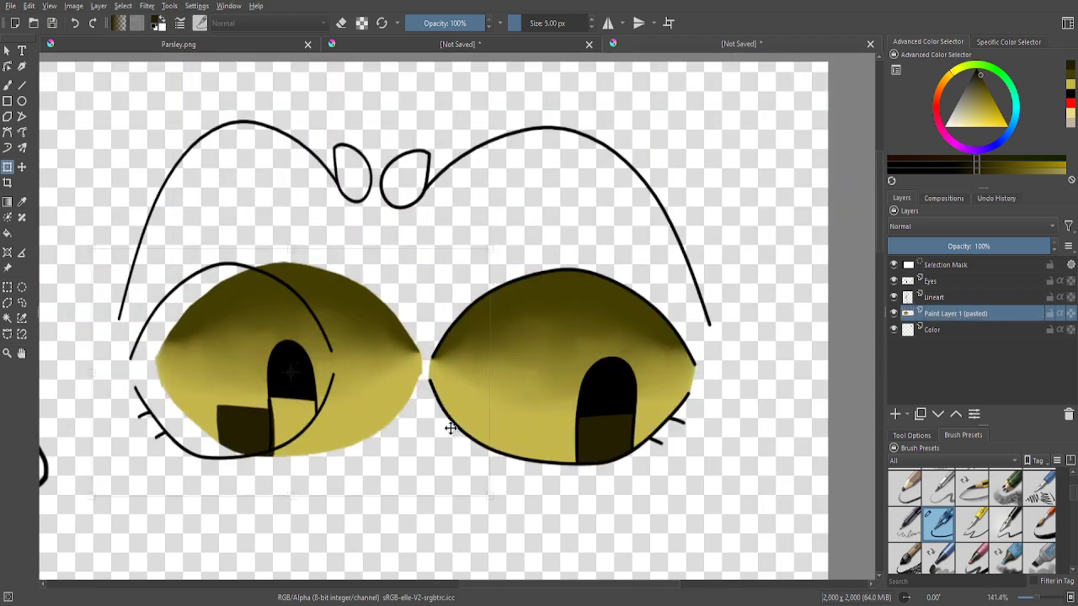
pyautogui.moveTo(450, 428)
pyautogui.mouseDown()
pyautogui.moveTo(420, 428)
pyautogui.moveTo(444, 436)
pyautogui.mouseUp()
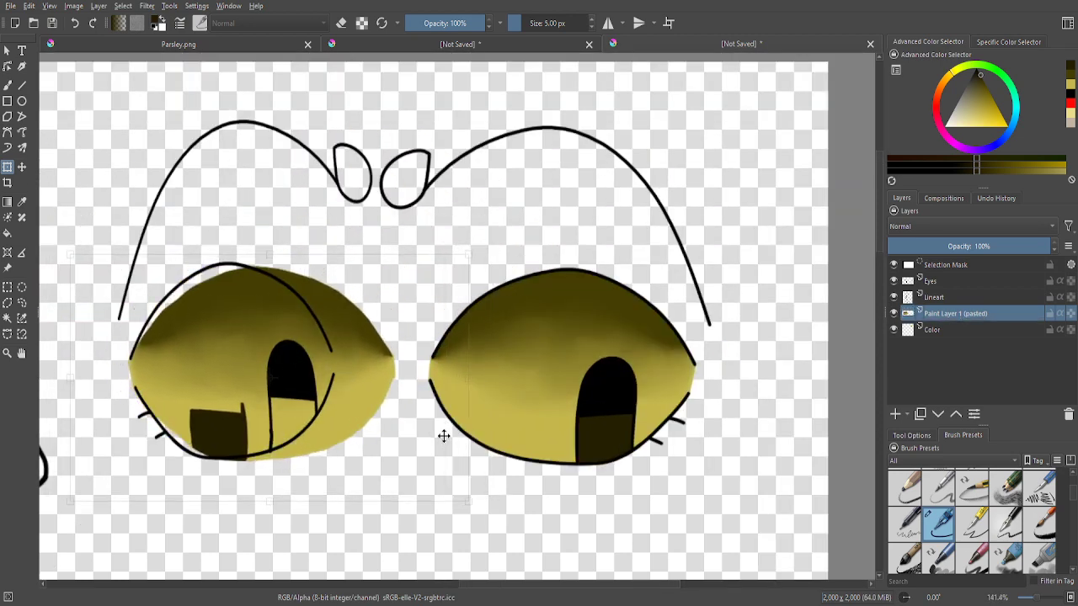
pyautogui.moveTo(469, 376); pyautogui.dragTo(364, 378)
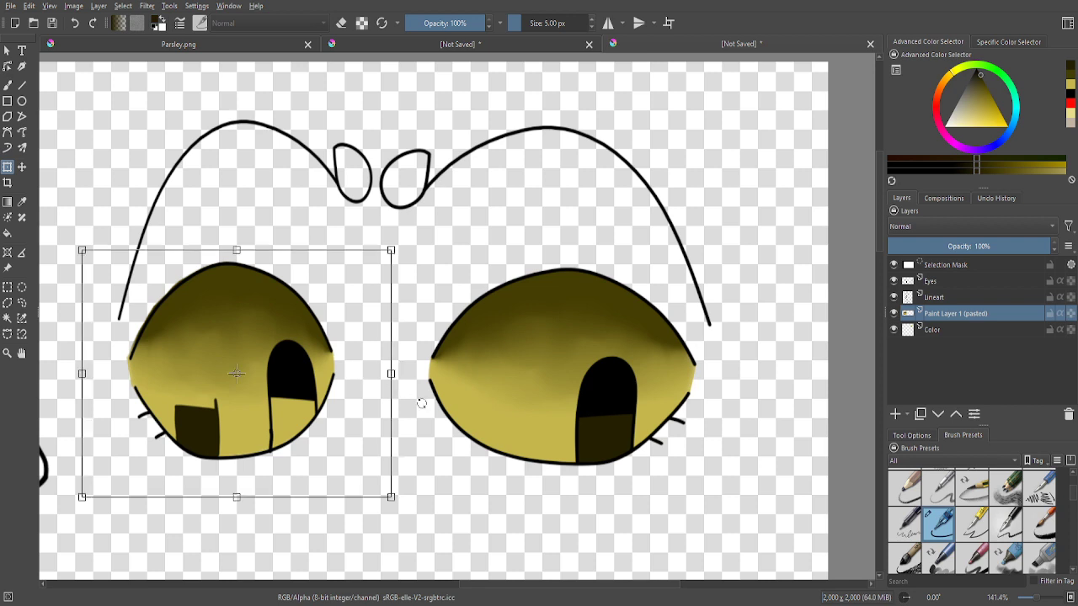
# - Undo the pasted eye layer, the rectangular selection and the dark coloring in the right pupil's lower section
pyautogui.press('1')
pyautogui.moveTo(292, 381); pyautogui.dragTo(516, 386)
pyautogui.press('Return')
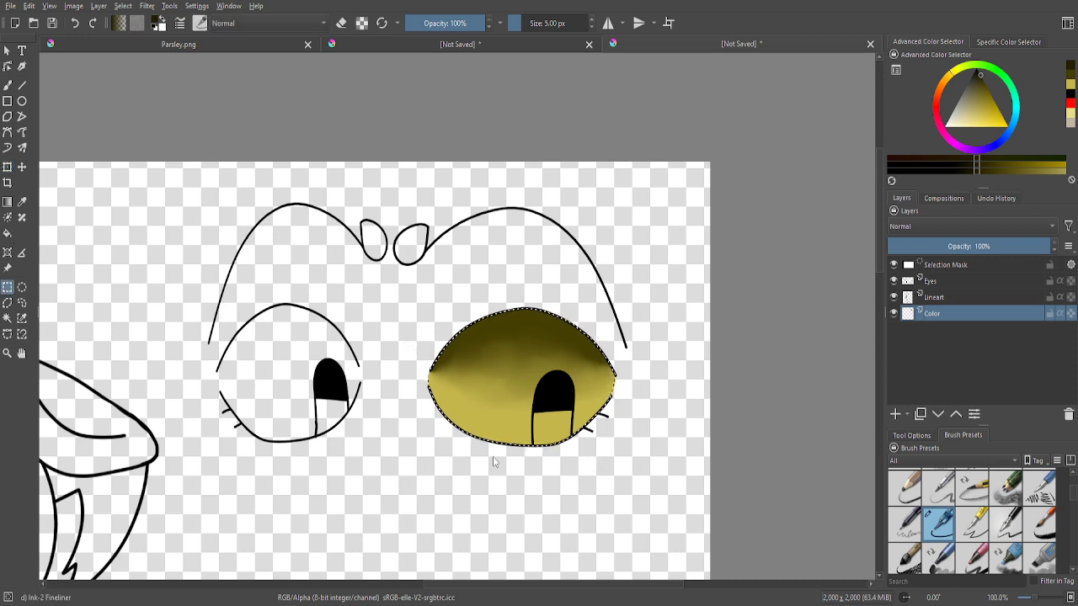
# - Paste a copy of the right eye's coloring onto a new layer and move it over the left eye
pyautogui.hotkey('ctrl', 'v')
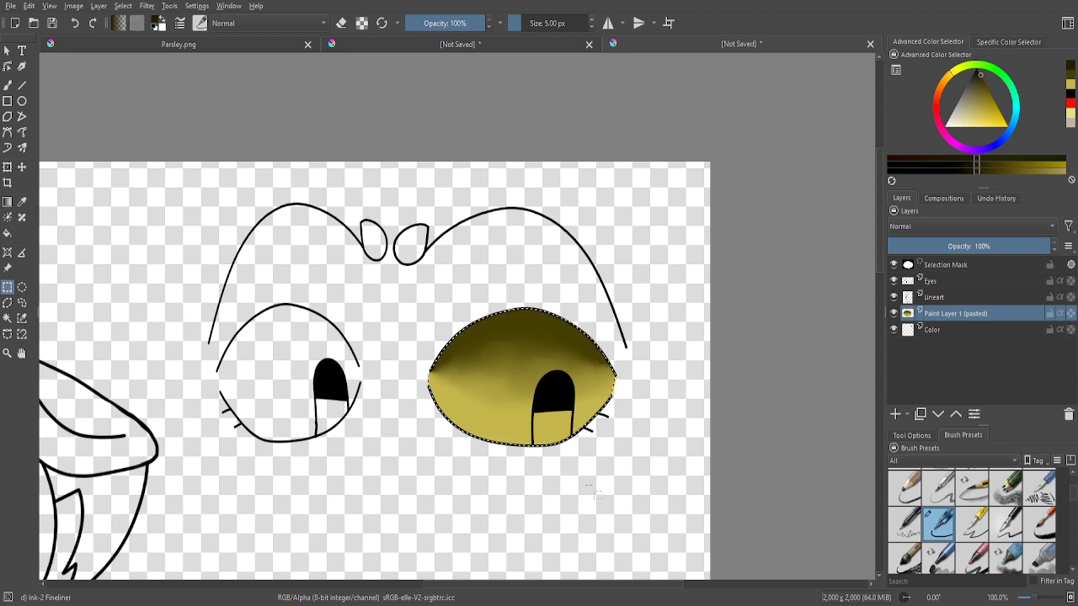
pyautogui.click(8, 166)
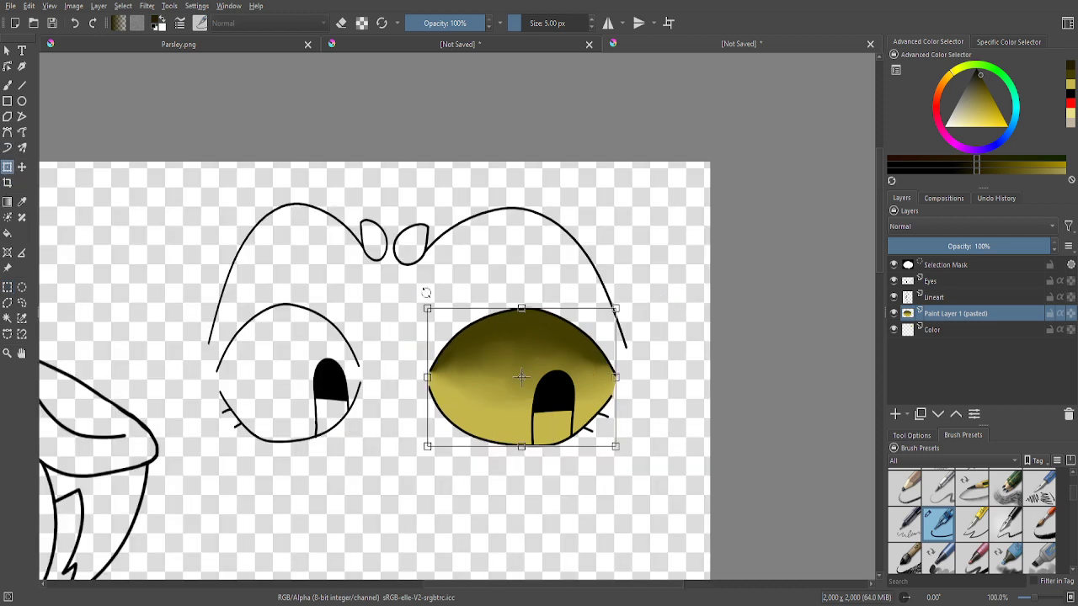
pyautogui.moveTo(539, 400); pyautogui.dragTo(288, 394)
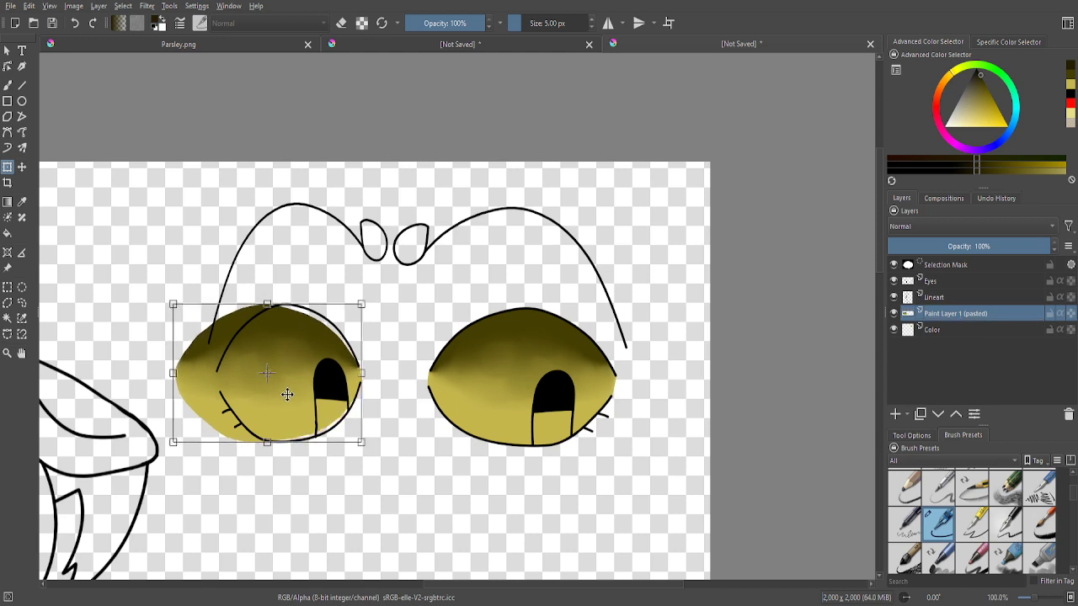
# - Align and narrow the pasted coloring to fit inside the left eye's outline, apply the transform and clear the selection
pyautogui.scroll(2, 157, 359)
pyautogui.moveTo(342, 327); pyautogui.dragTo(422, 327)
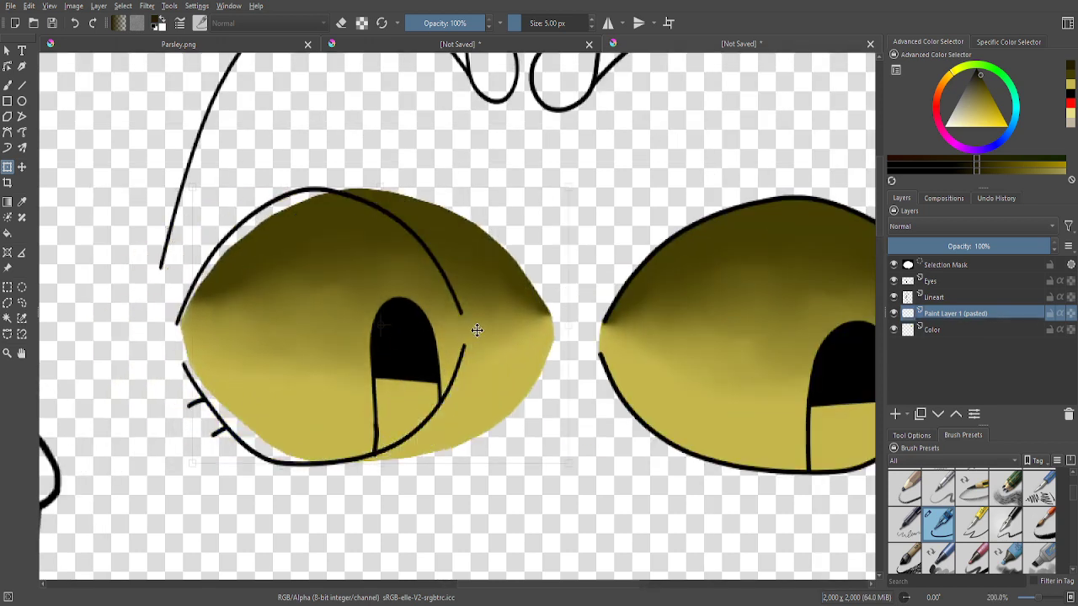
pyautogui.moveTo(548, 327); pyautogui.dragTo(439, 336)
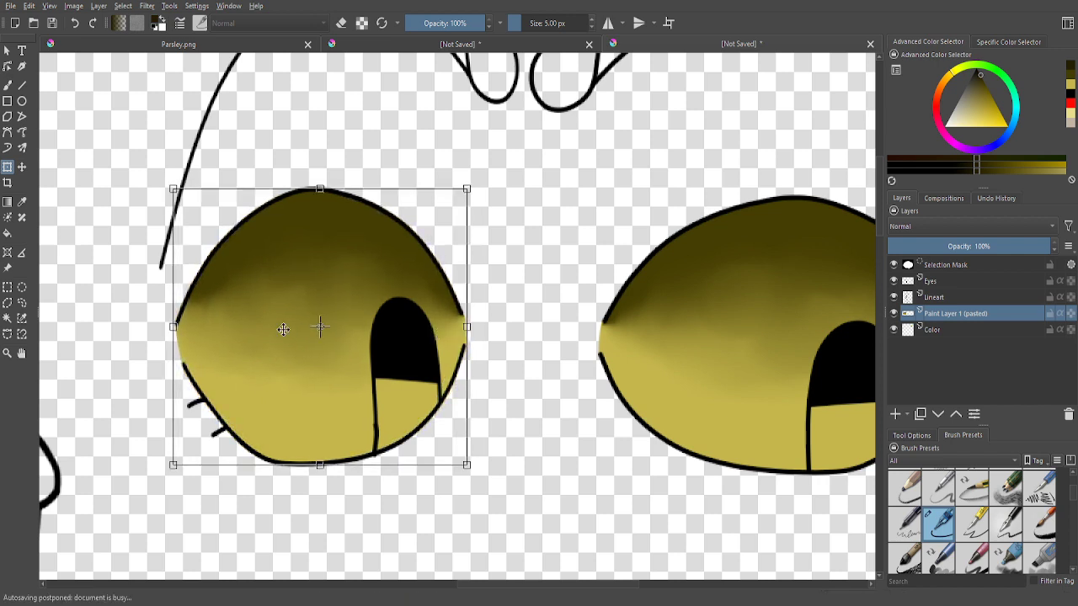
pyautogui.moveTo(467, 330); pyautogui.dragTo(461, 331)
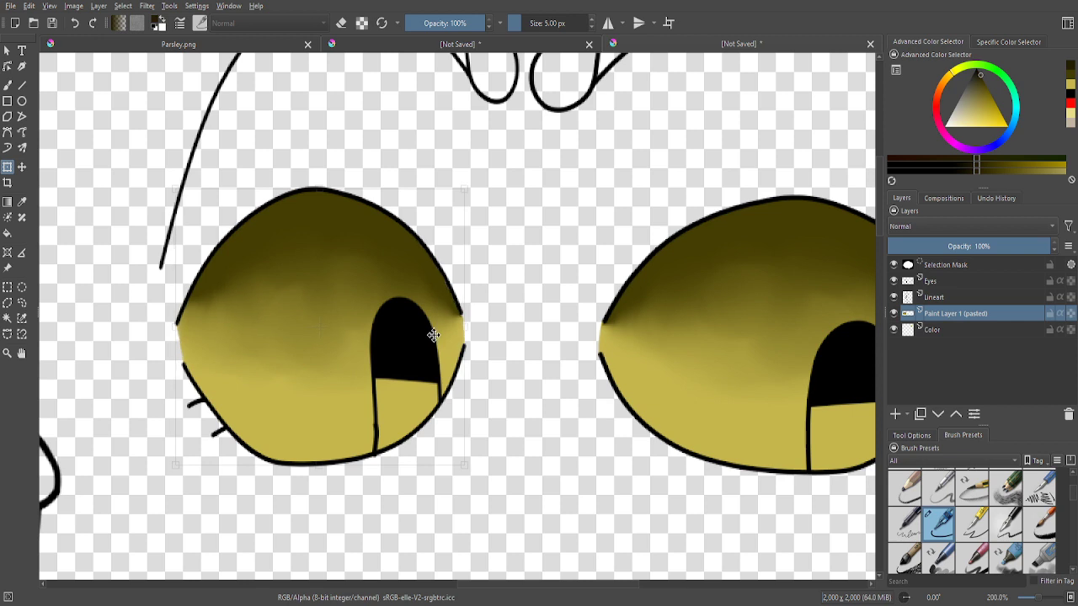
pyautogui.click(9, 286)
pyautogui.click(155, 288)
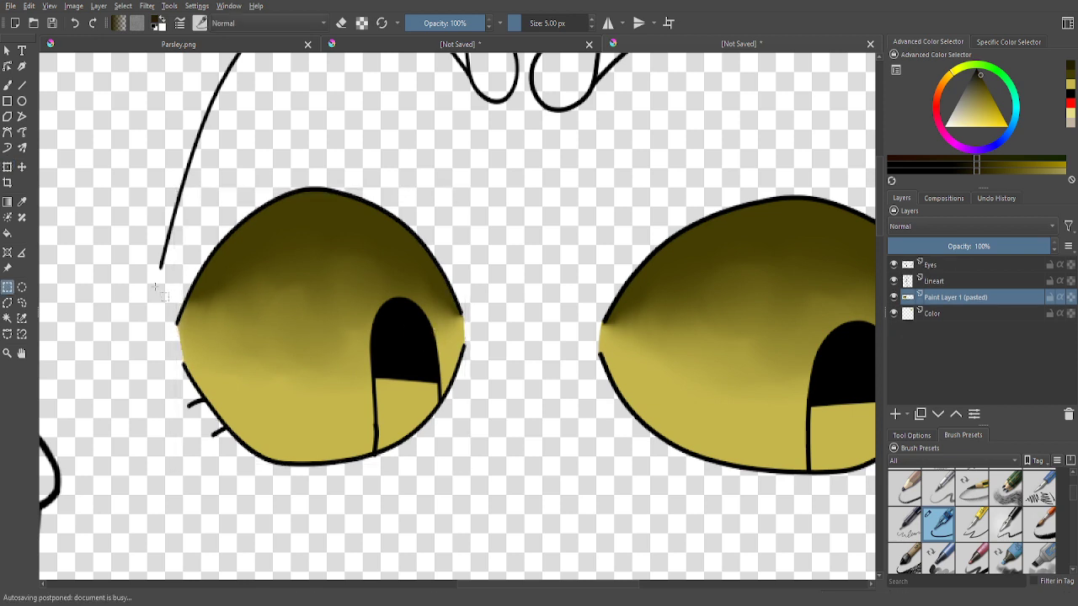
pyautogui.scroll(-3, 282, 334)
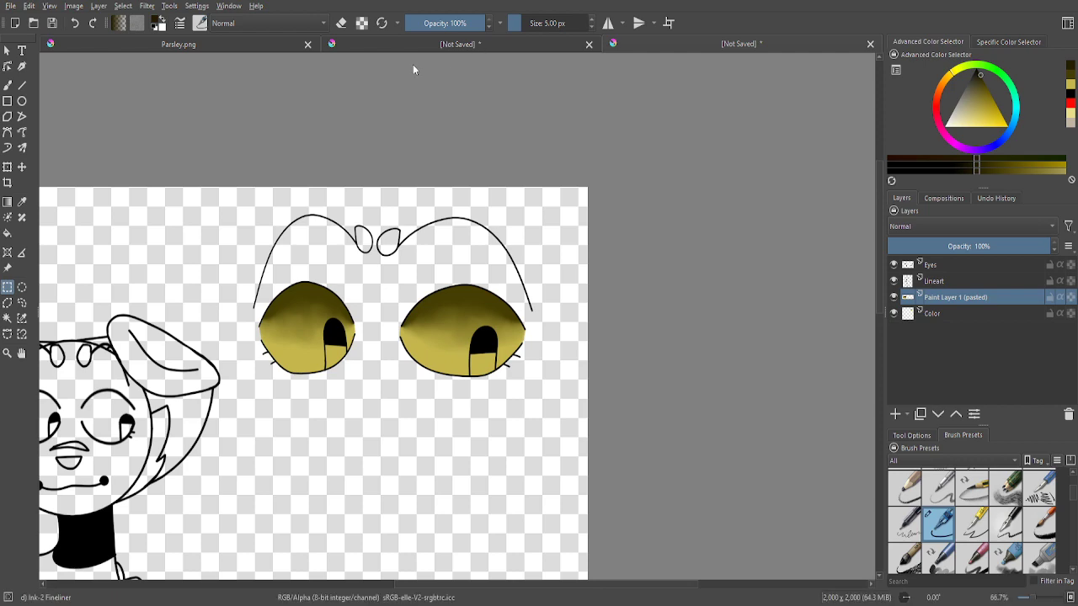
# - Merge the pasted eye coloring layer down into the Color layer and check the layer by toggling its visibility
pyautogui.click(179, 43)
pyautogui.click(639, 46)
pyautogui.scroll(8, 323, 368)
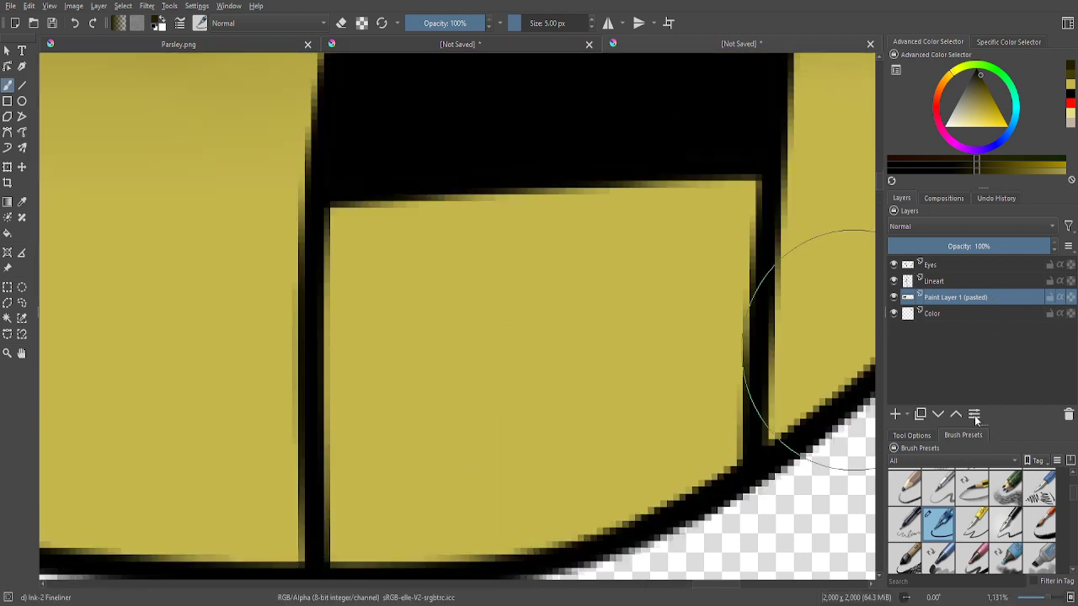
pyautogui.hotkey('ctrl', 'e')
pyautogui.scroll(-1, 624, 402)
pyautogui.scroll(-3, 524, 413)
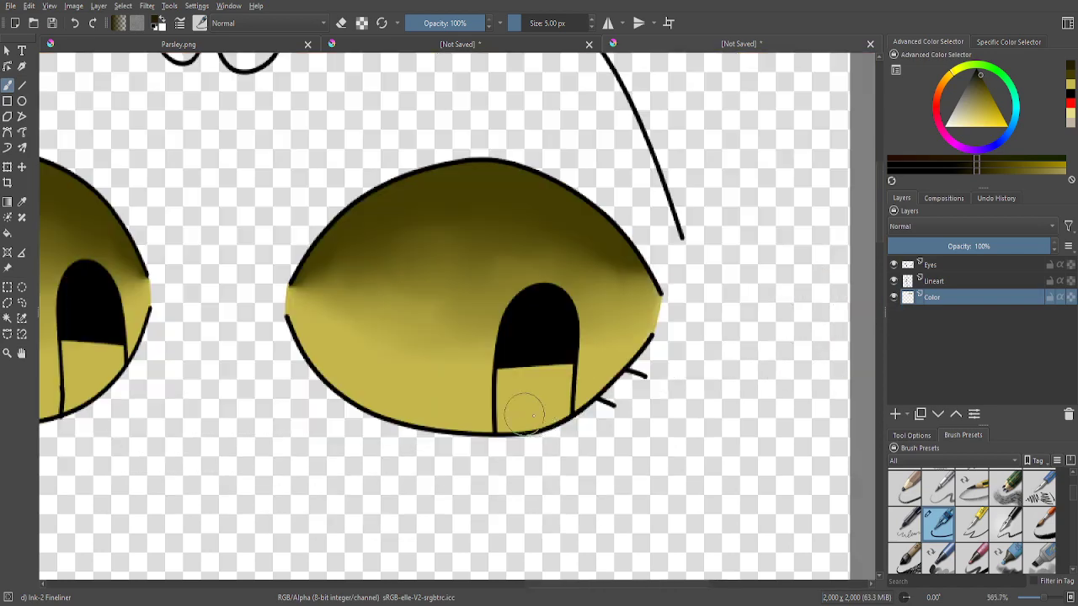
pyautogui.scroll(-1, 441, 362)
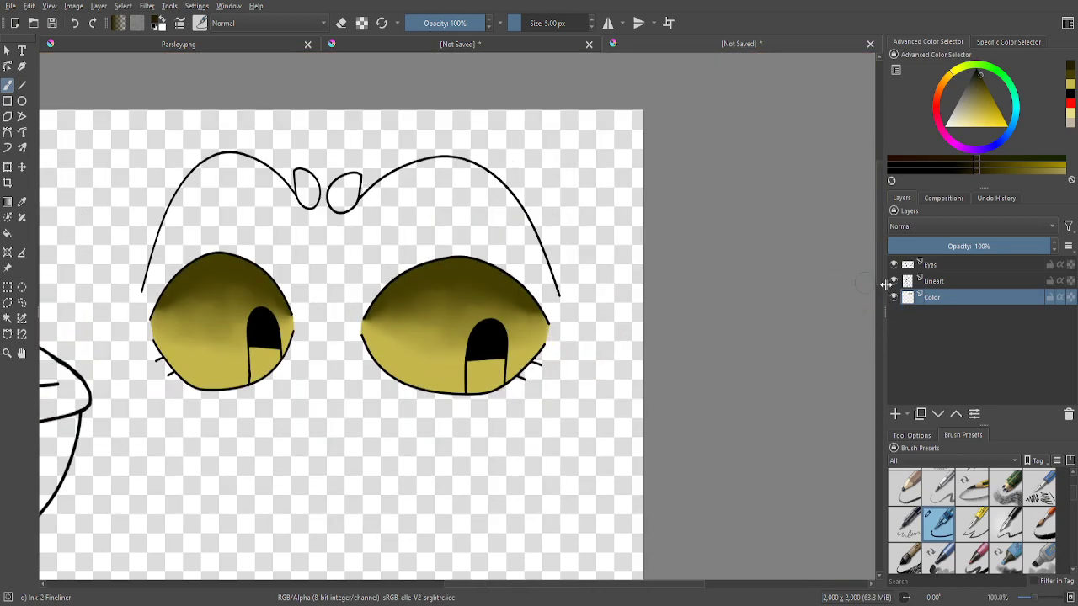
pyautogui.click(893, 297)
pyautogui.click(894, 296)
# - Trace the inside edges of the right pupil's lower section with the dark olive color and fill the section
pyautogui.scroll(2, 308, 289)
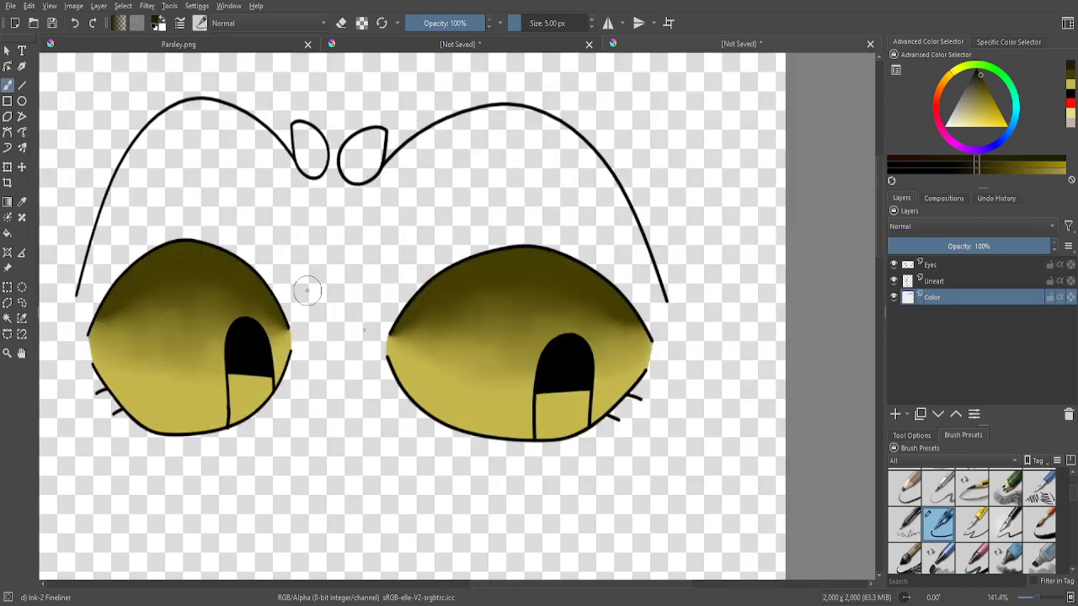
pyautogui.scroll(3, 671, 477)
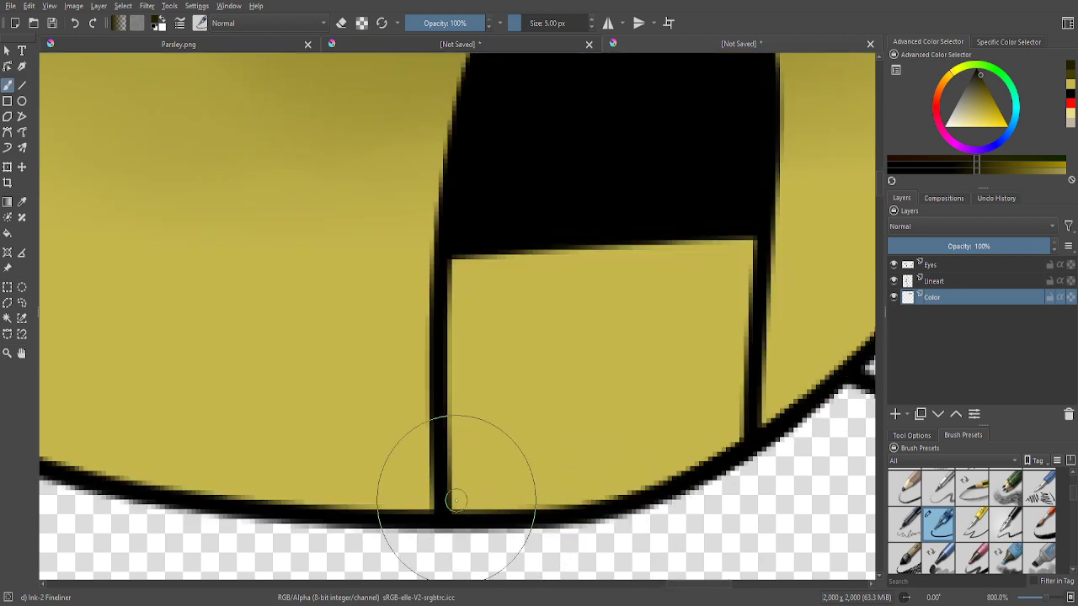
pyautogui.moveTo(452, 505)
pyautogui.mouseDown()
pyautogui.moveTo(452, 248)
pyautogui.moveTo(448, 260)
pyautogui.moveTo(761, 246)
pyautogui.moveTo(744, 243)
pyautogui.moveTo(756, 247)
pyautogui.moveTo(739, 442)
pyautogui.mouseUp()
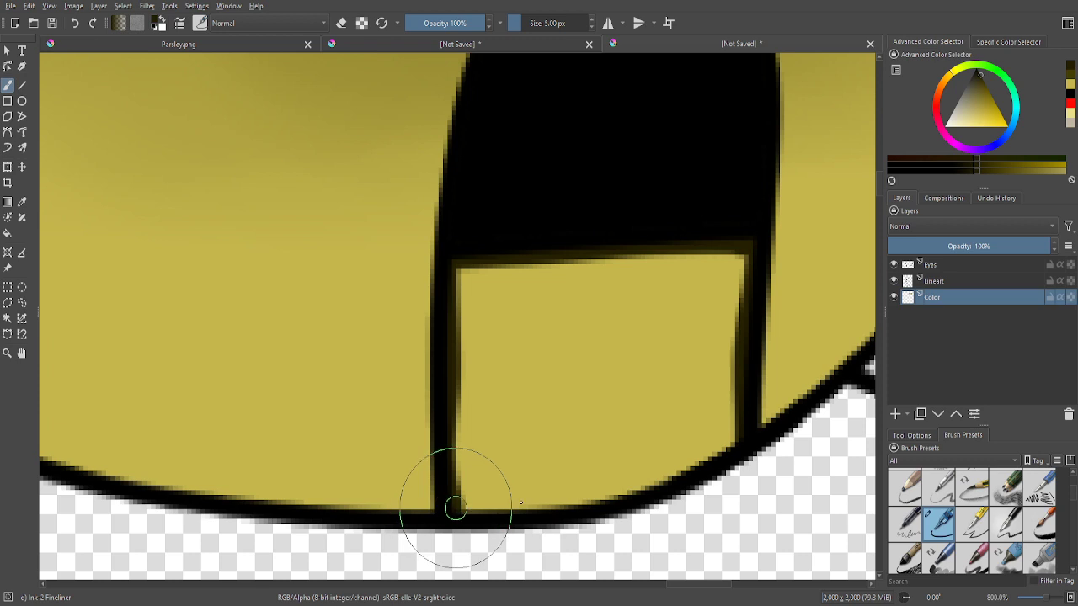
pyautogui.moveTo(453, 499)
pyautogui.mouseDown()
pyautogui.moveTo(619, 494)
pyautogui.moveTo(686, 474)
pyautogui.moveTo(744, 435)
pyautogui.moveTo(564, 507)
pyautogui.moveTo(519, 510)
pyautogui.moveTo(449, 488)
pyautogui.mouseUp()
pyautogui.press('-')
pyautogui.press('-')
pyautogui.press('-')
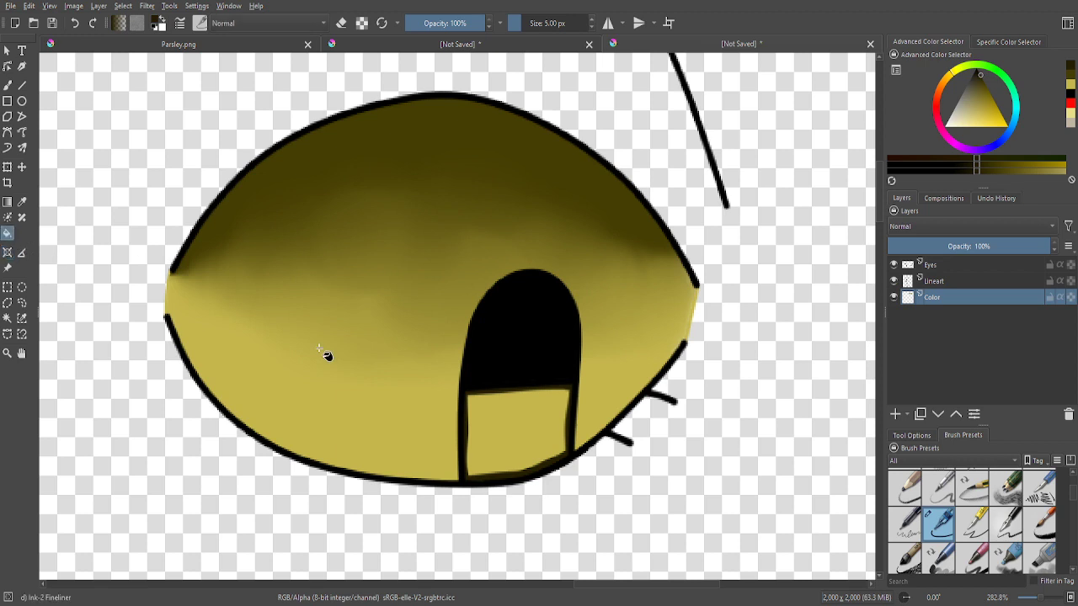
pyautogui.click(496, 410)
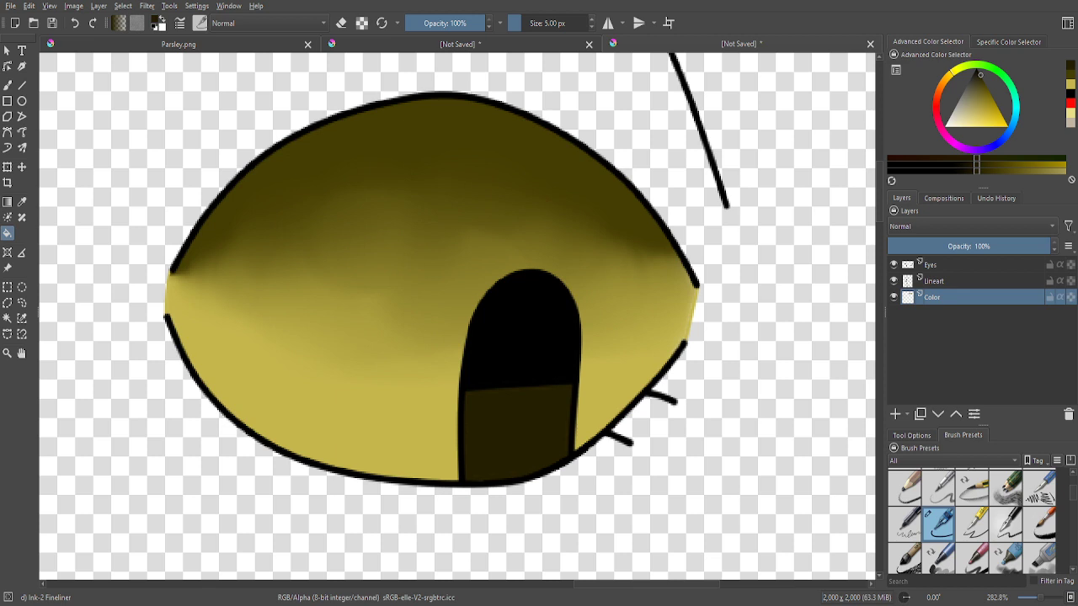
pyautogui.scroll(3, 491, 427)
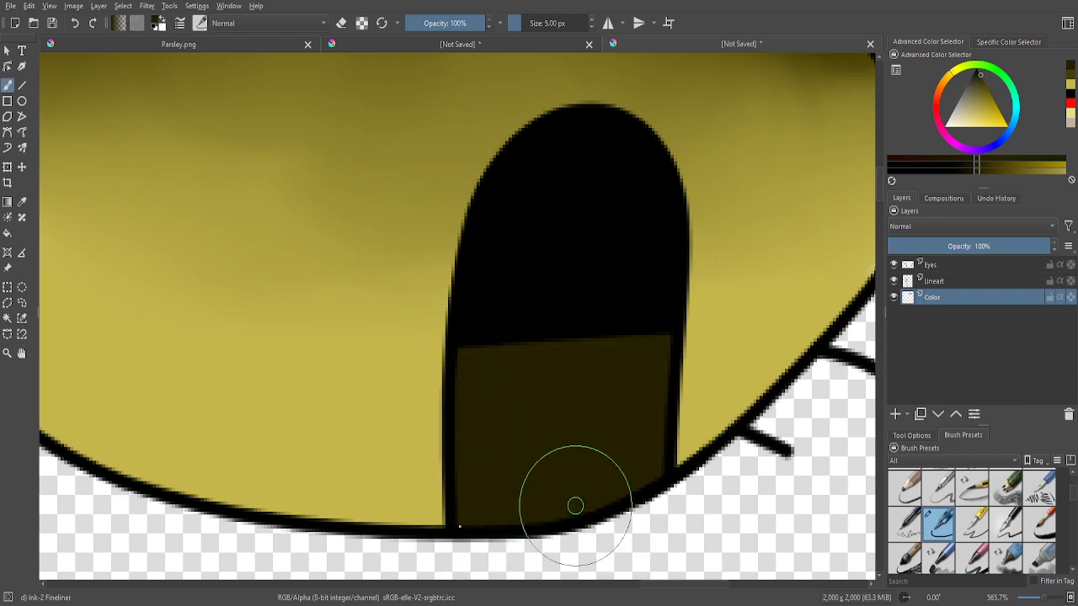
pyautogui.moveTo(446, 473); pyautogui.dragTo(450, 375)
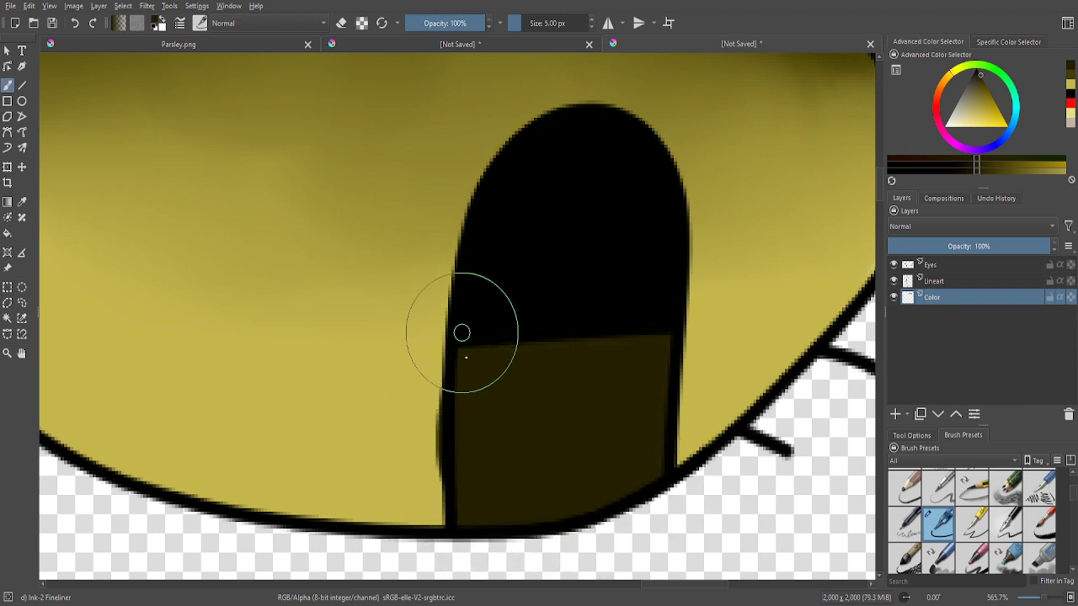
pyautogui.click(76, 23)
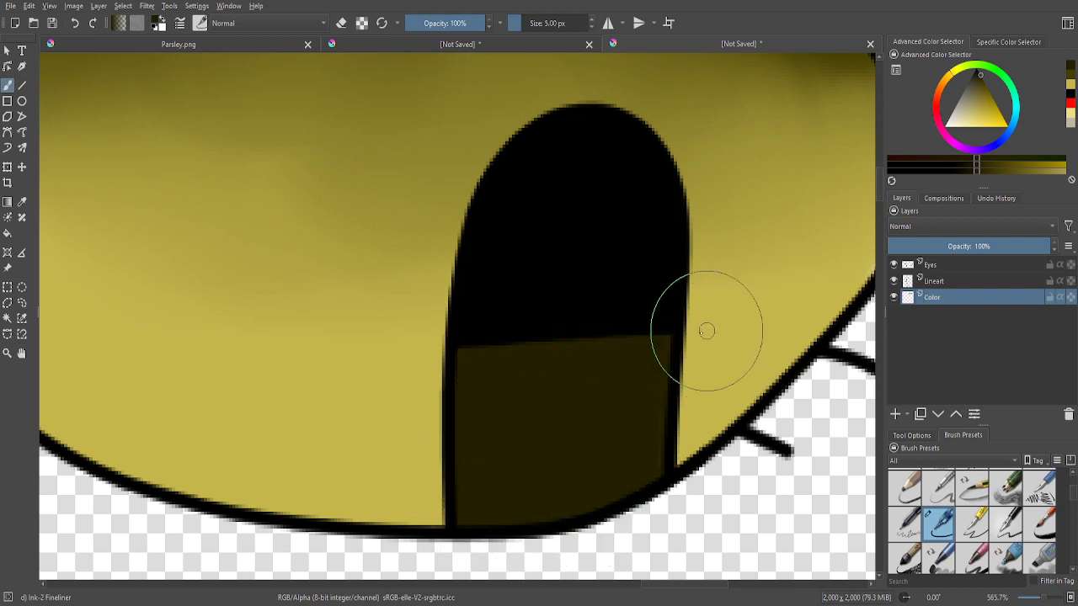
# - Trace the inner side edges of the left pupil's lower section with the dark olive color
pyautogui.scroll(-3, 580, 332)
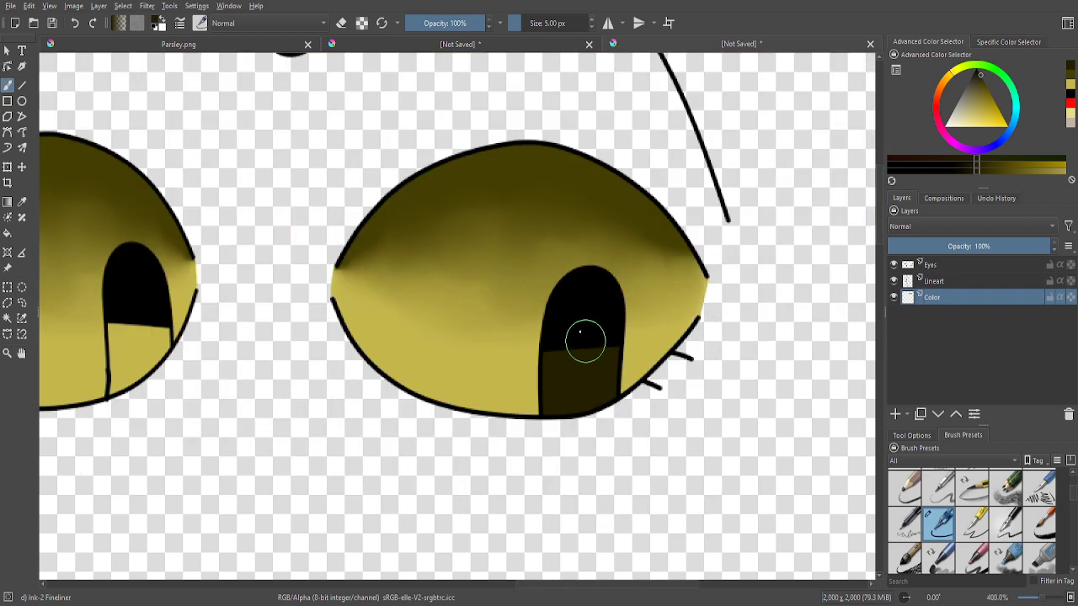
pyautogui.scroll(-5, 580, 332)
pyautogui.scroll(6, 330, 391)
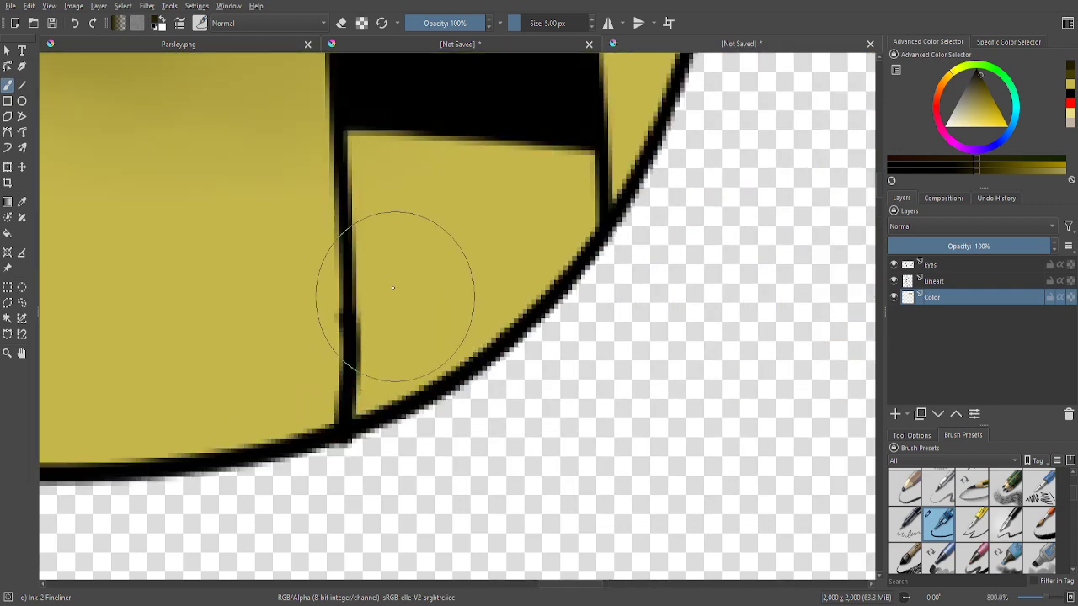
pyautogui.moveTo(345, 128); pyautogui.dragTo(357, 415)
pyautogui.scroll(1, 357, 415)
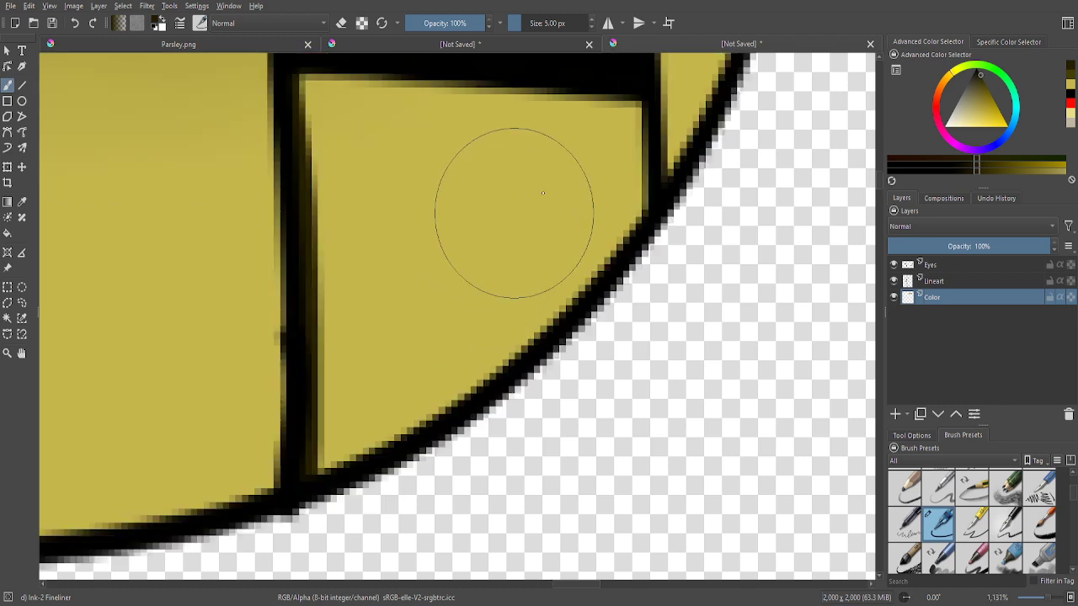
pyautogui.moveTo(636, 94); pyautogui.dragTo(642, 225)
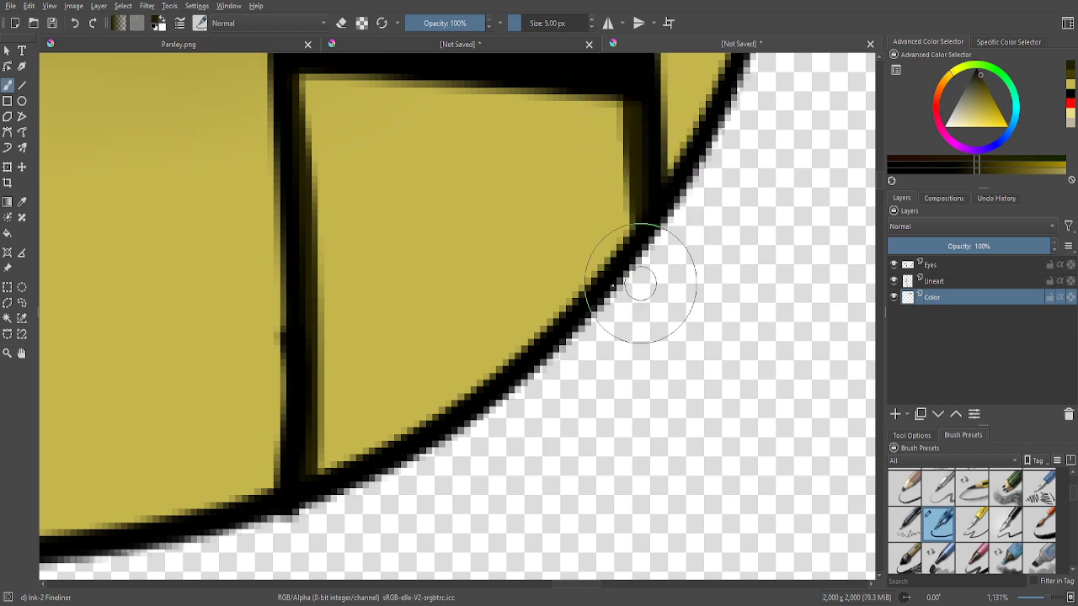
# - Trace the curved bottom edge of the left pupil's lower section in dark olive, undoing the first stroke and redrawing it
pyautogui.moveTo(318, 472)
pyautogui.mouseDown()
pyautogui.moveTo(444, 411)
pyautogui.moveTo(645, 237)
pyautogui.mouseUp()
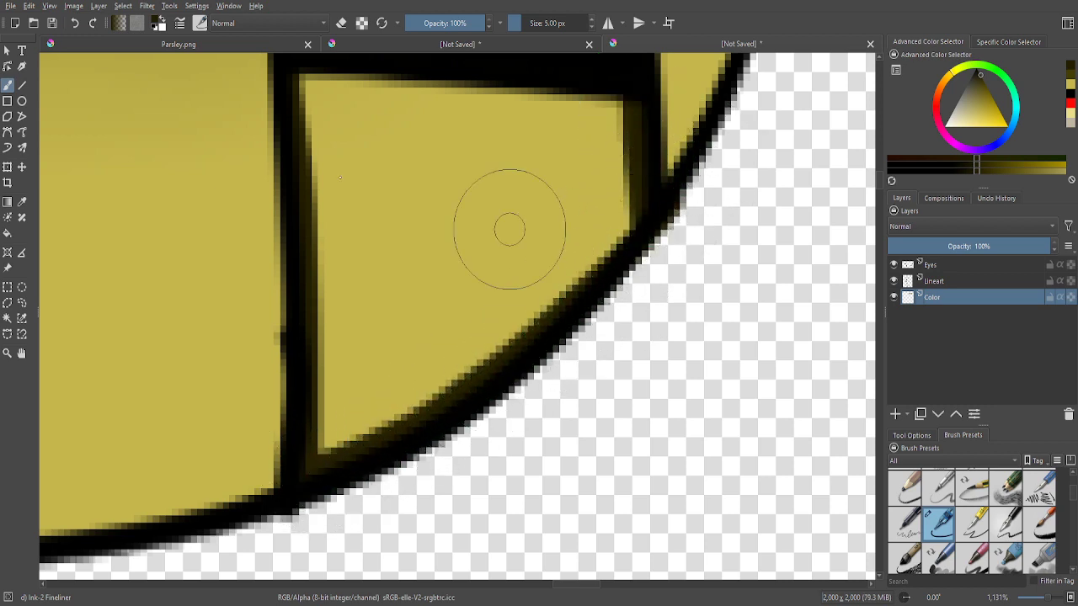
pyautogui.click(75, 23)
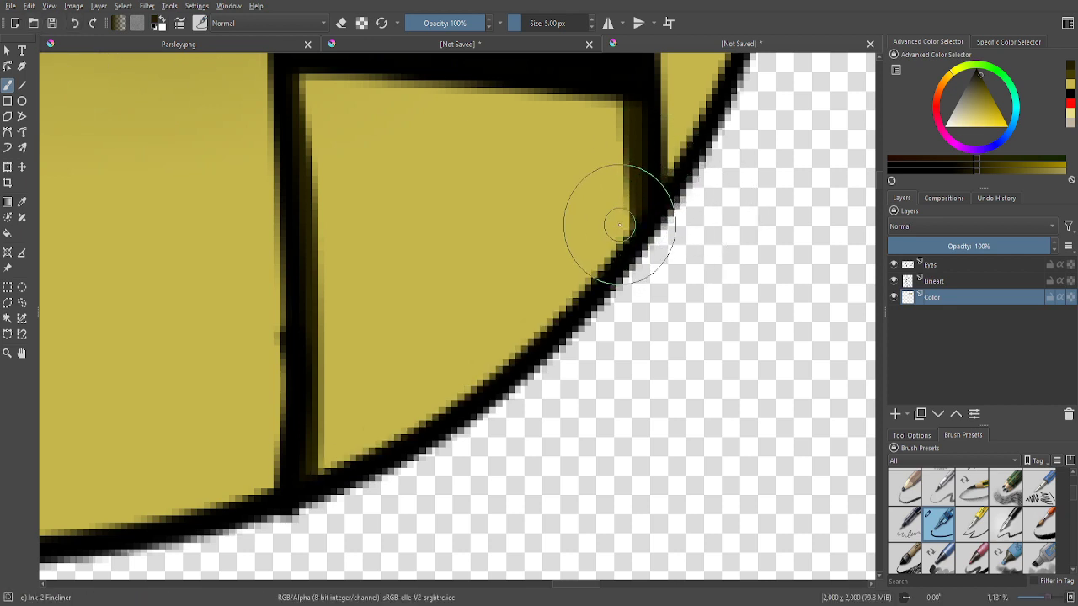
pyautogui.moveTo(636, 223)
pyautogui.mouseDown()
pyautogui.moveTo(606, 270)
pyautogui.moveTo(481, 382)
pyautogui.moveTo(303, 474)
pyautogui.mouseUp()
pyautogui.scroll(-2, 393, 451)
pyautogui.scroll(1, 390, 255)
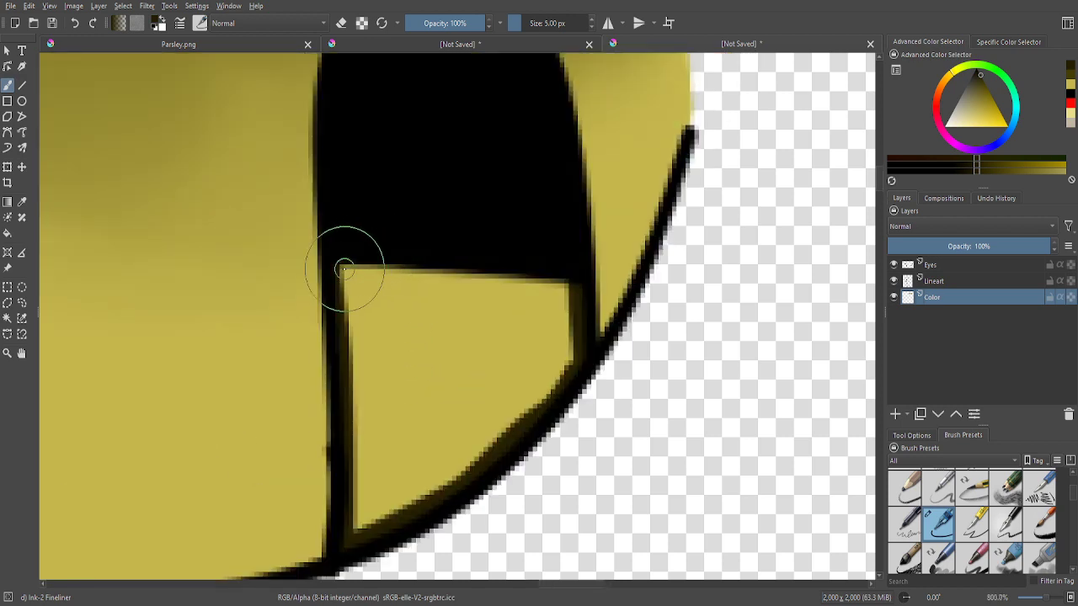
# - Close the top edge of the left pupil's lower section, fill it with dark olive and touch up its side edge
pyautogui.moveTo(344, 270)
pyautogui.mouseDown()
pyautogui.moveTo(336, 264)
pyautogui.moveTo(511, 262)
pyautogui.moveTo(588, 288)
pyautogui.mouseUp()
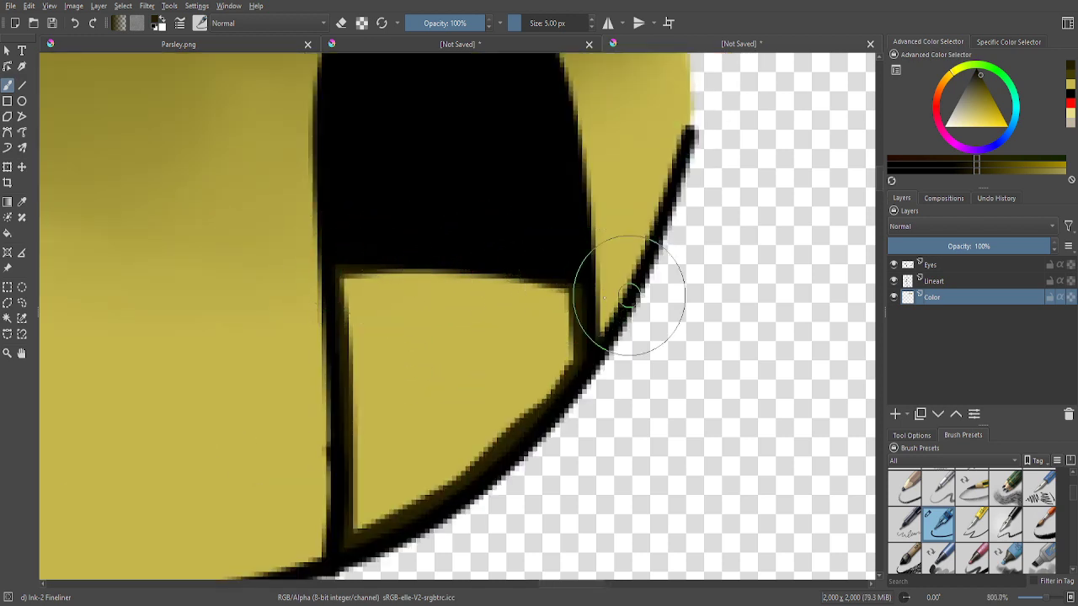
pyautogui.click(399, 297)
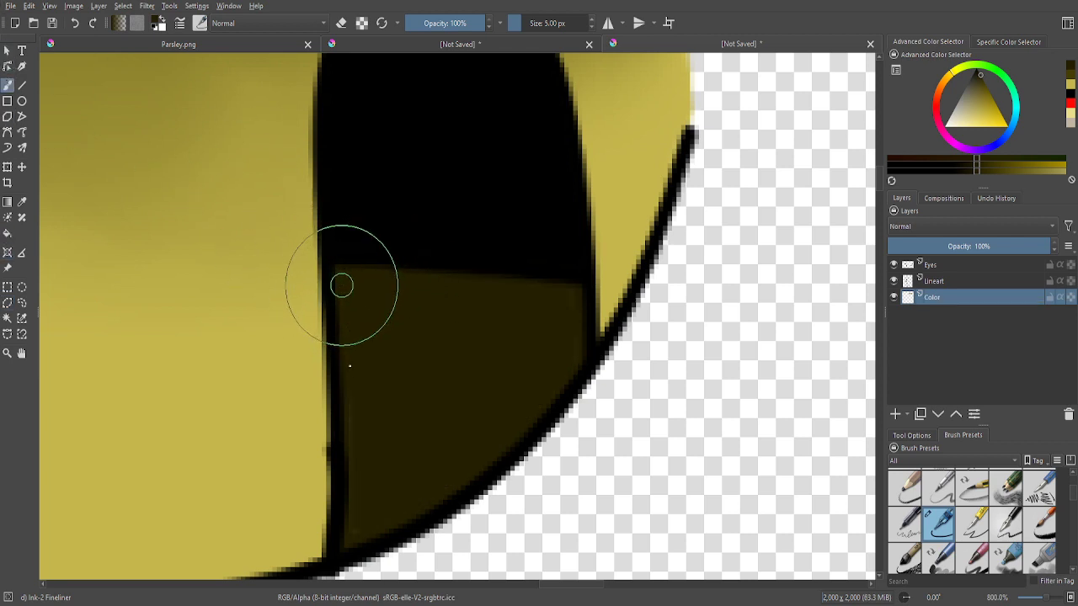
pyautogui.moveTo(341, 286); pyautogui.dragTo(349, 527)
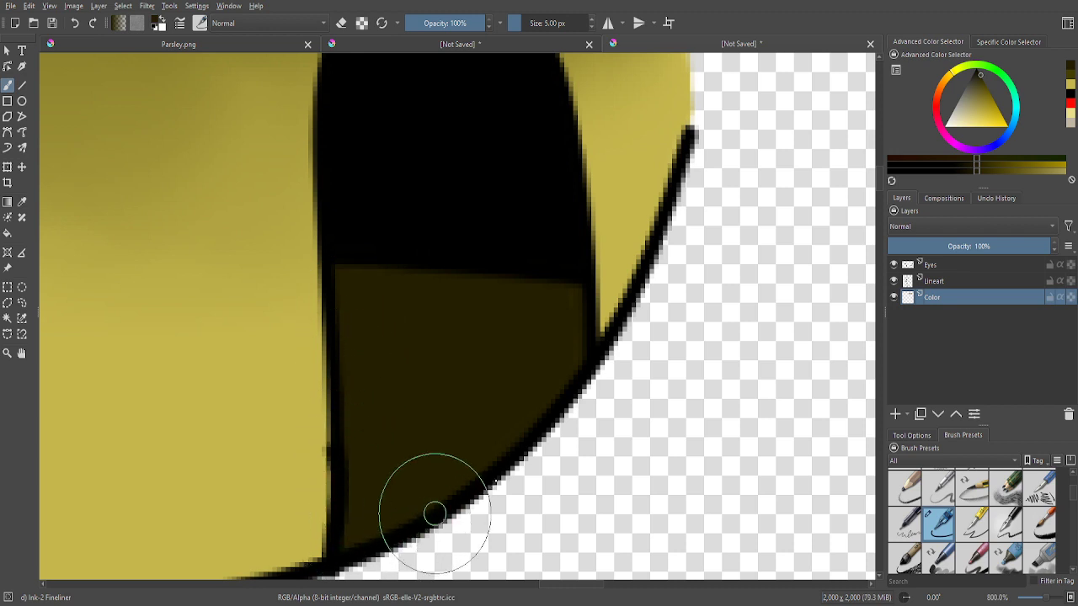
# - Examine the coloring of both eyes and pupils up close and against the whole character
pyautogui.scroll(-2, 473, 453)
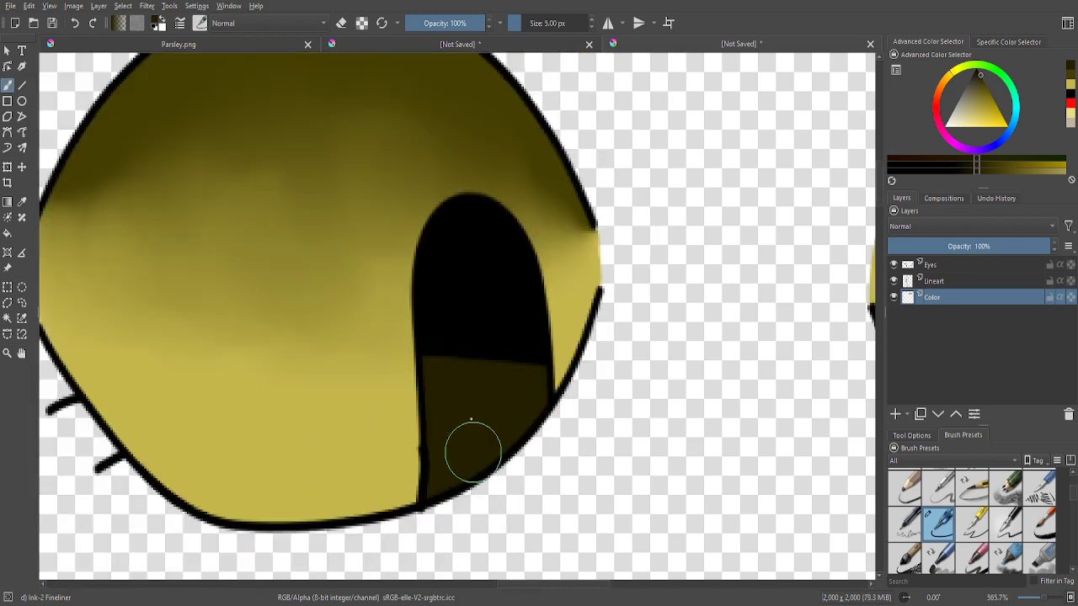
pyautogui.scroll(1, 477, 387)
pyautogui.scroll(-3, 475, 385)
pyautogui.scroll(2, 463, 379)
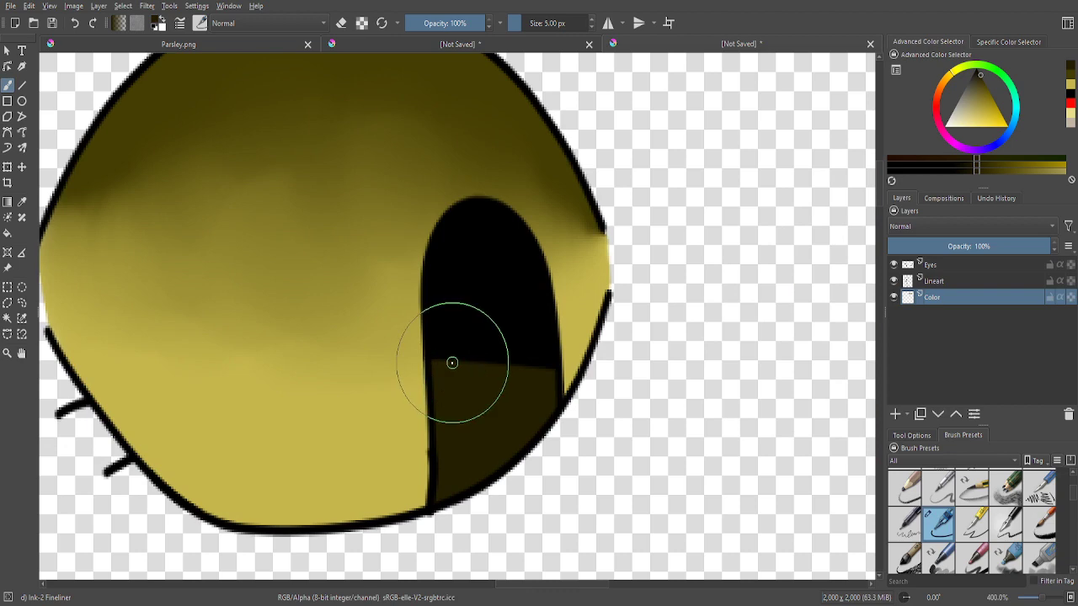
pyautogui.scroll(-5, 452, 362)
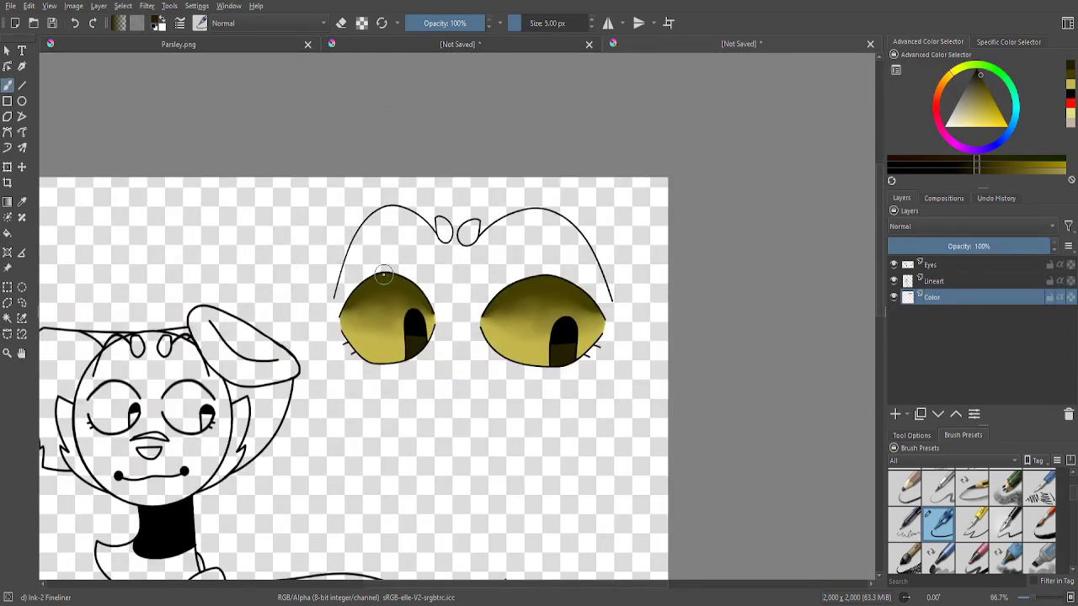
pyautogui.scroll(2, 473, 180)
pyautogui.scroll(-1, 520, 186)
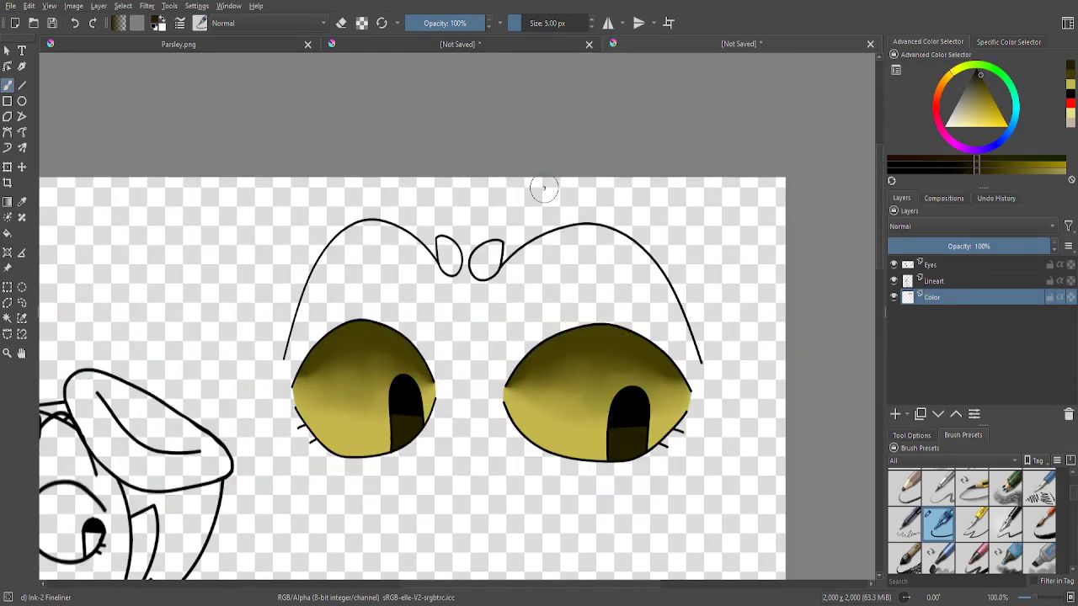
pyautogui.scroll(-3, 494, 262)
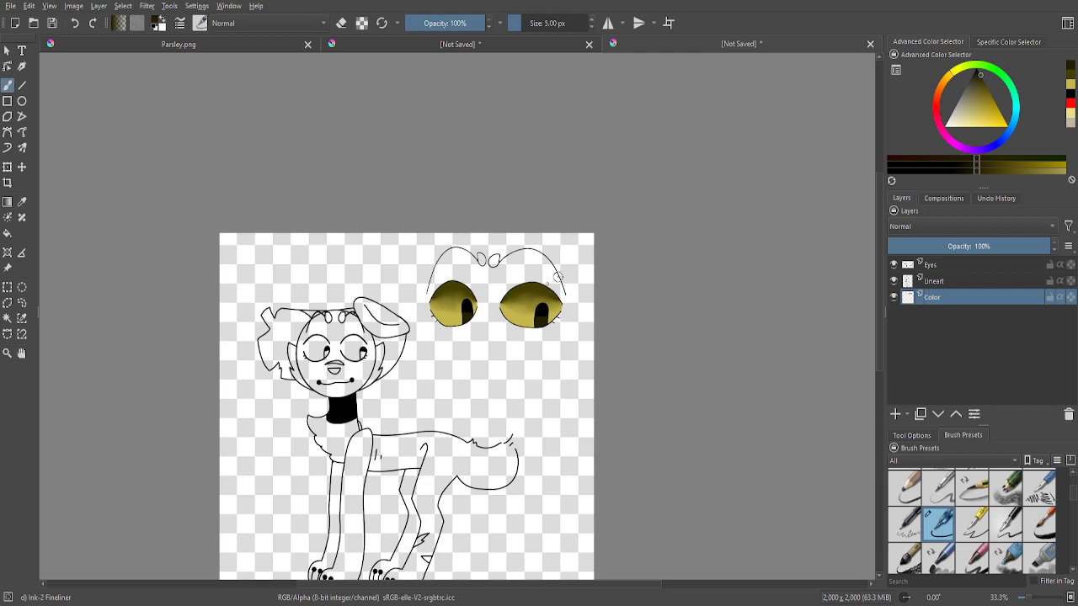
pyautogui.scroll(3, 549, 283)
pyautogui.scroll(1, 341, 213)
pyautogui.scroll(-2, 346, 204)
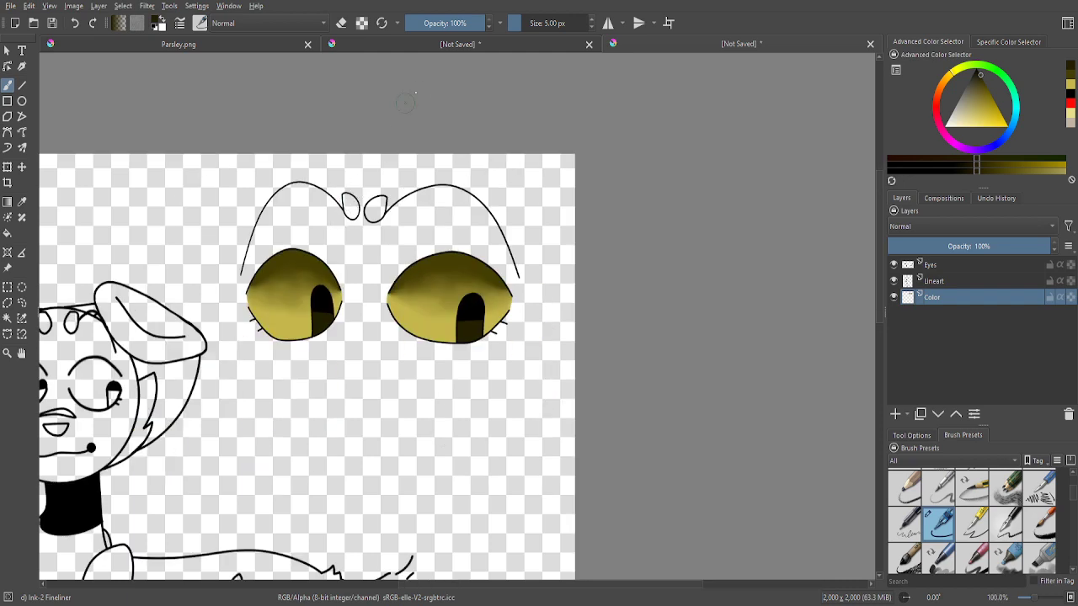
# - Switch to the wolf photo and sample the pale fur color between the wolf's eyes
pyautogui.click(480, 51)
pyautogui.scroll(-4, 486, 241)
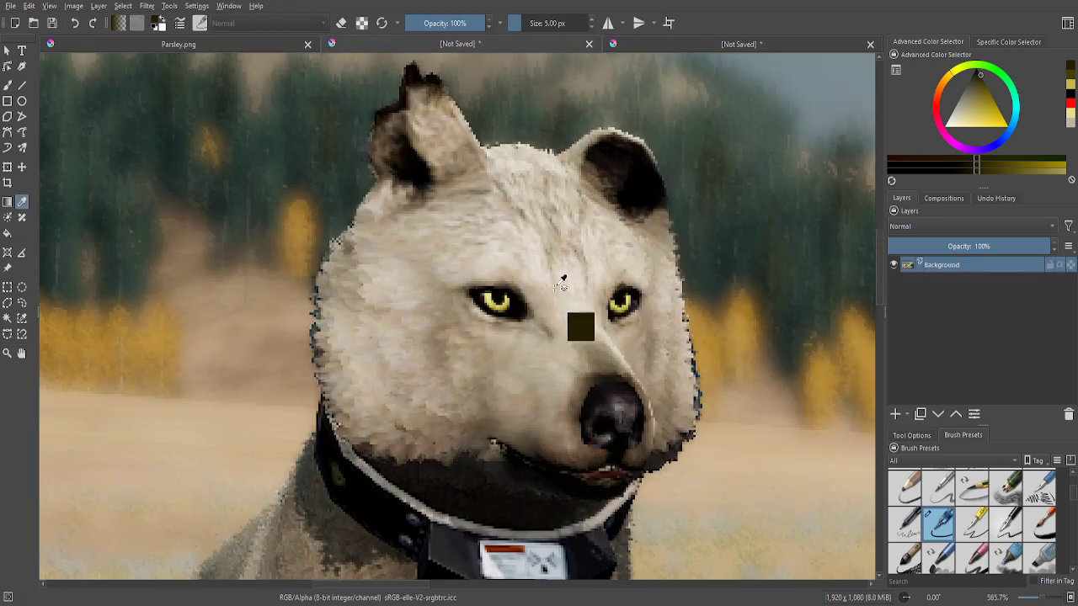
pyautogui.scroll(6, 563, 279)
pyautogui.scroll(1, 539, 270)
pyautogui.click(512, 241)
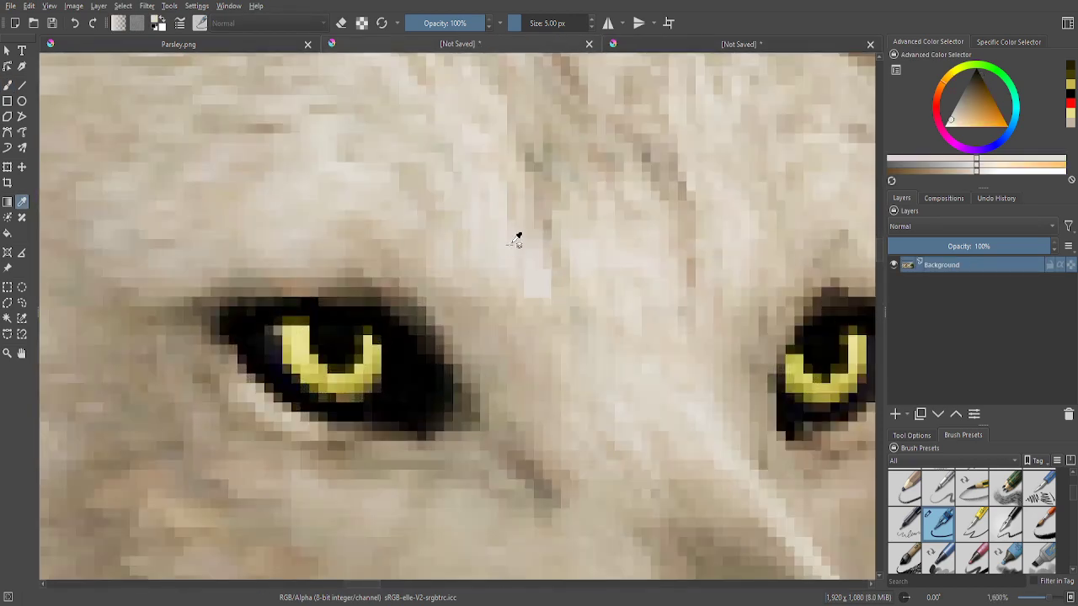
# - Return to the character drawing and trace the inside edge of the right brow marking in the sampled pale fur color
pyautogui.click(670, 43)
pyautogui.scroll(8, 362, 210)
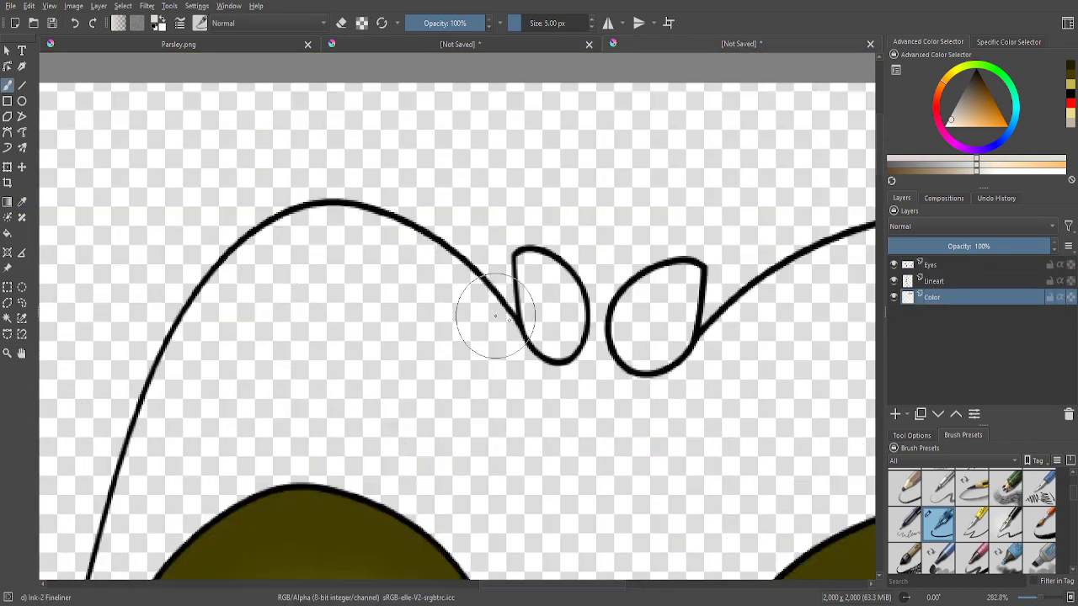
pyautogui.scroll(1, 383, 169)
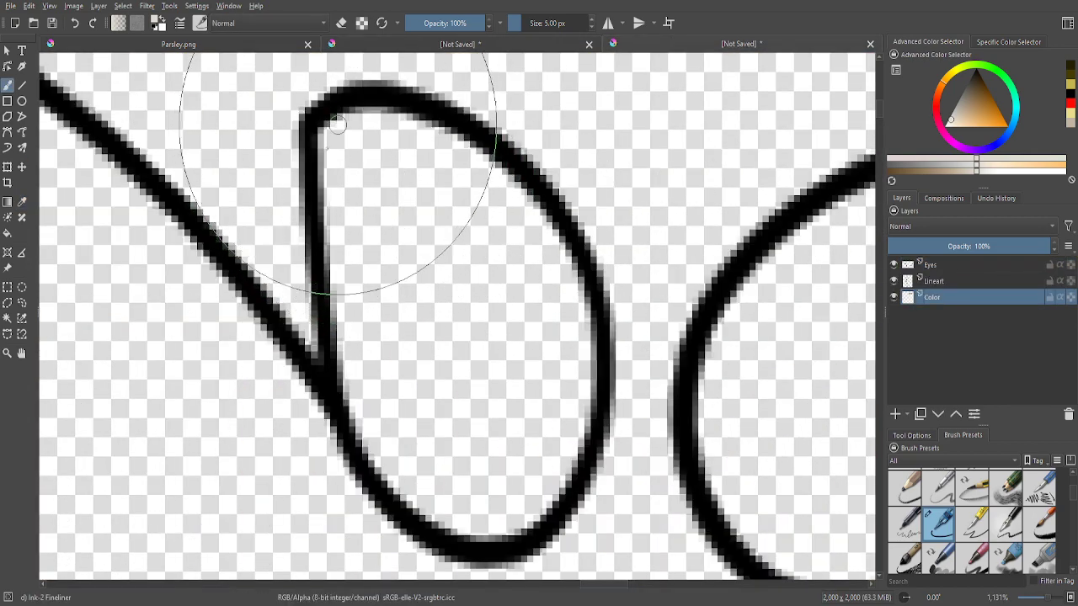
pyautogui.scroll(-2, 358, 248)
pyautogui.scroll(2, 720, 327)
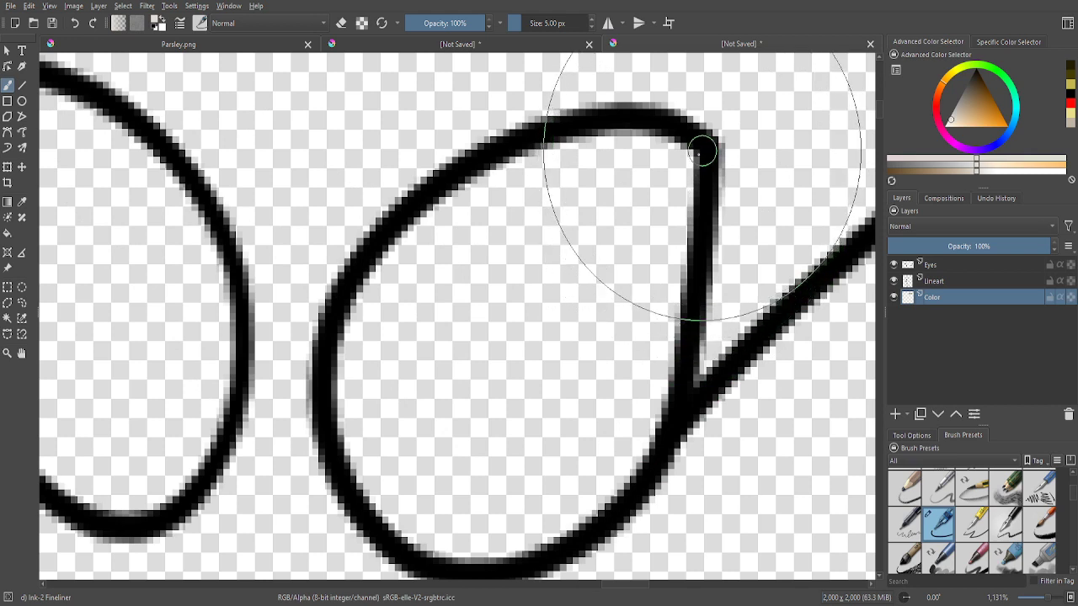
pyautogui.moveTo(704, 149)
pyautogui.mouseDown()
pyautogui.moveTo(673, 362)
pyautogui.moveTo(619, 502)
pyautogui.moveTo(592, 524)
pyautogui.moveTo(489, 561)
pyautogui.moveTo(456, 561)
pyautogui.moveTo(392, 530)
pyautogui.moveTo(364, 488)
pyautogui.moveTo(341, 379)
pyautogui.moveTo(343, 331)
pyautogui.moveTo(366, 282)
pyautogui.moveTo(419, 221)
pyautogui.moveTo(505, 167)
pyautogui.moveTo(570, 142)
pyautogui.moveTo(651, 137)
pyautogui.moveTo(674, 149)
pyautogui.mouseUp()
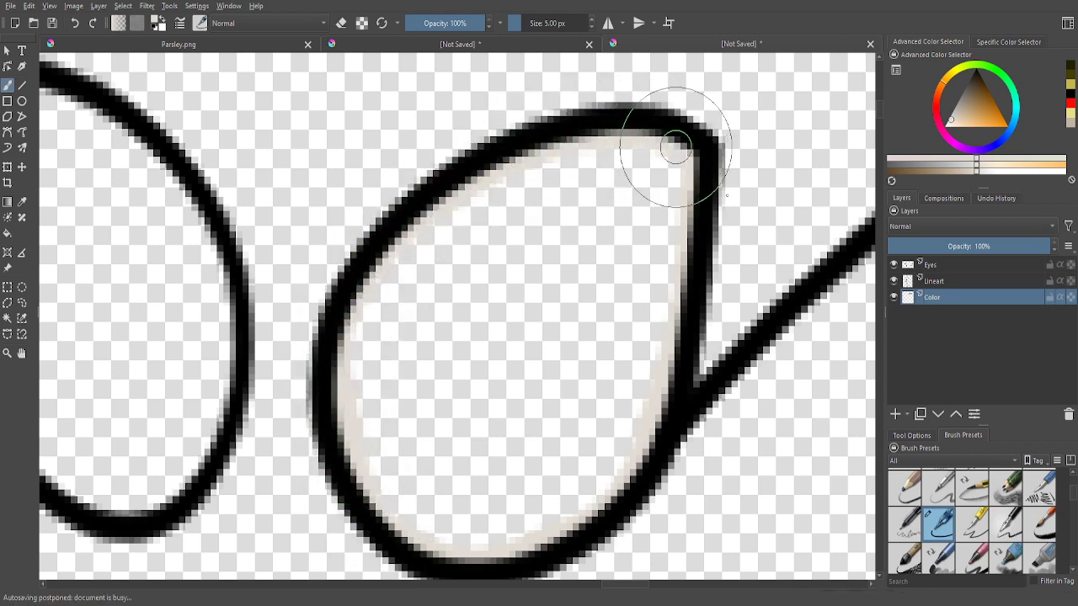
# - Fill the rest of the right brow marking with the pale fur color, using a fill threshold of 88
pyautogui.click(912, 435)
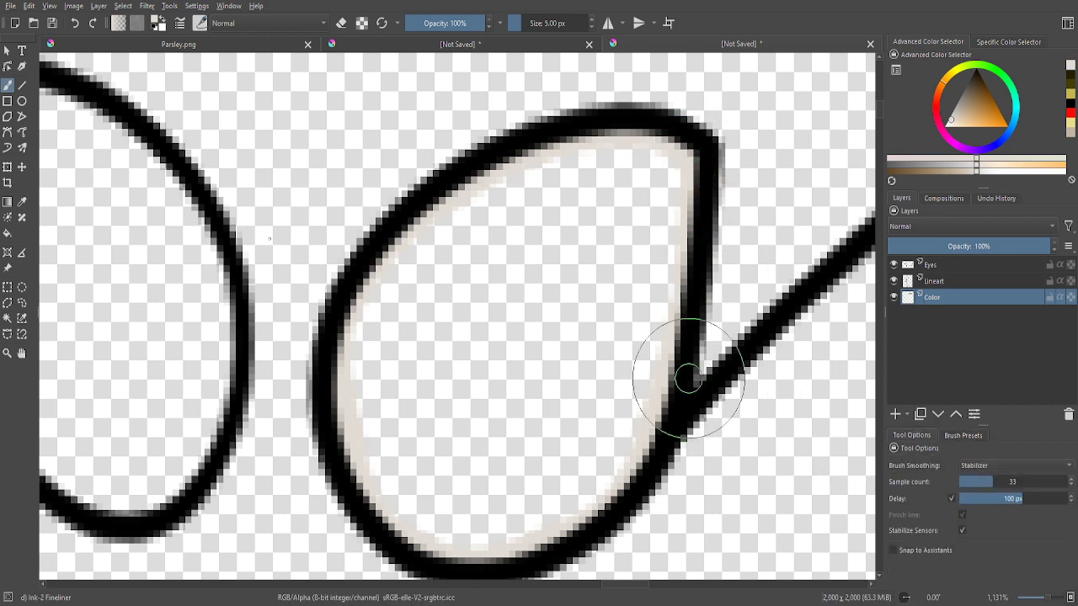
pyautogui.click(7, 234)
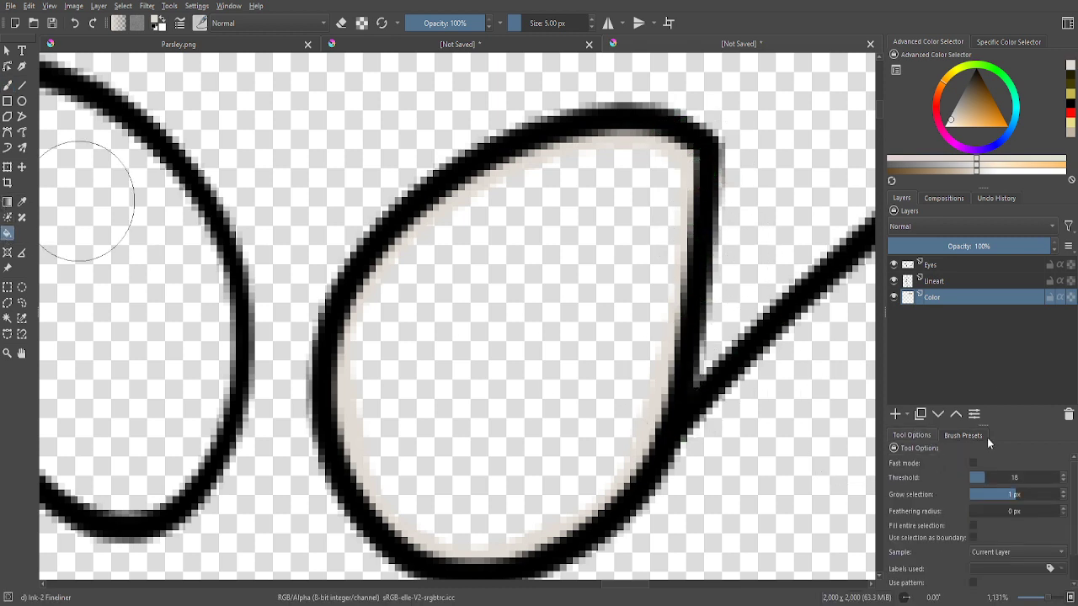
pyautogui.click(1043, 474)
pyautogui.click(537, 352)
pyautogui.scroll(-1, 537, 352)
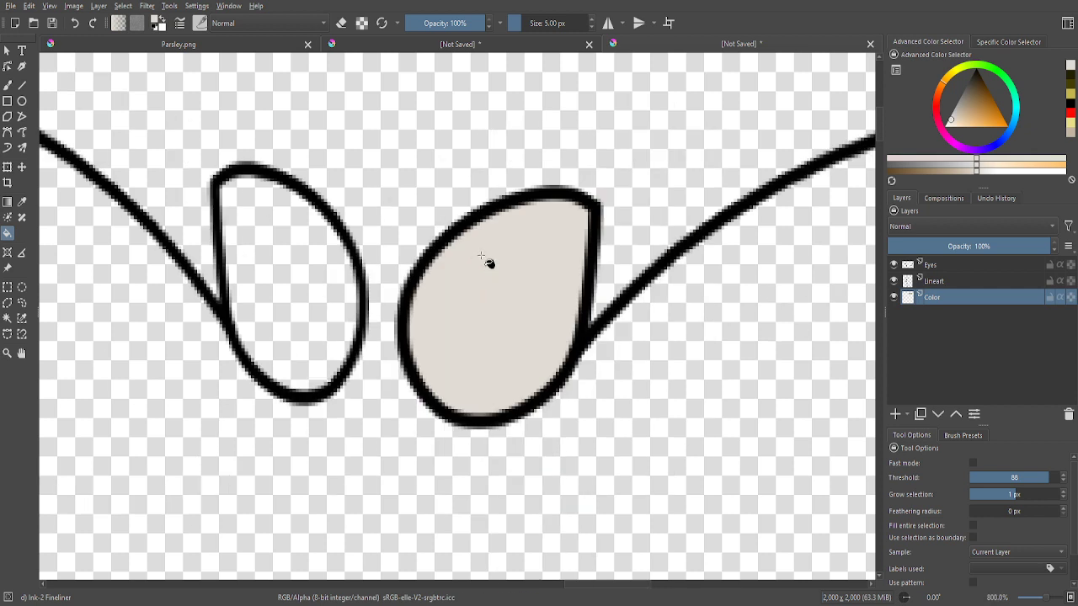
# - Select and copy the right brow marking's fill, and paste it on a new layer, mirrored over the left marking
pyautogui.click(7, 287)
pyautogui.moveTo(351, 140); pyautogui.dragTo(561, 514)
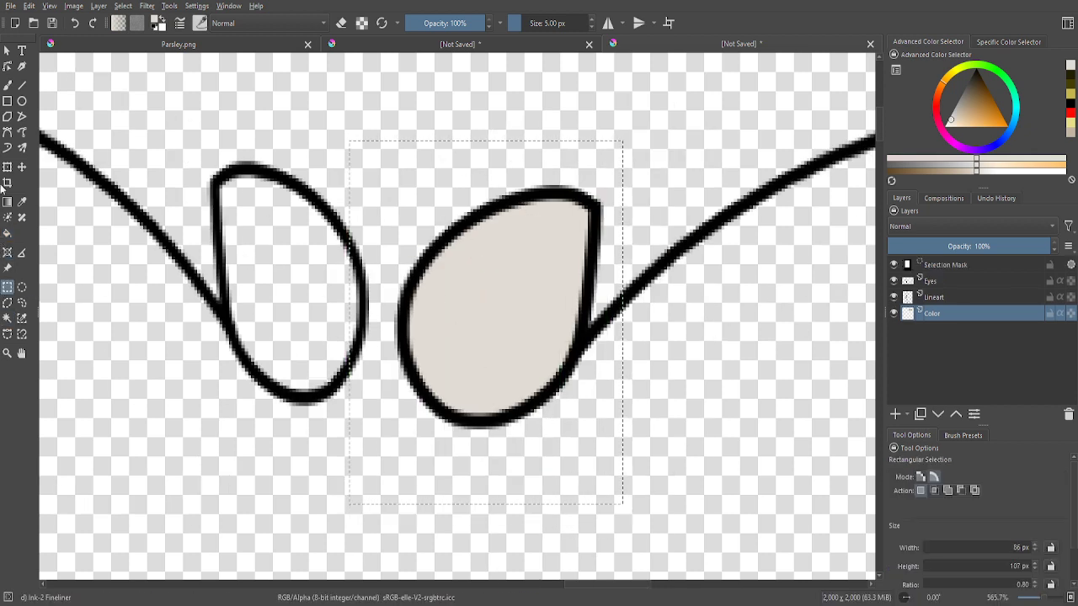
pyautogui.hotkey('ctrl', 'c')
pyautogui.hotkey('ctrl', 'v')
pyautogui.hotkey('ctrl', 't')
pyautogui.moveTo(547, 438); pyautogui.dragTo(342, 386)
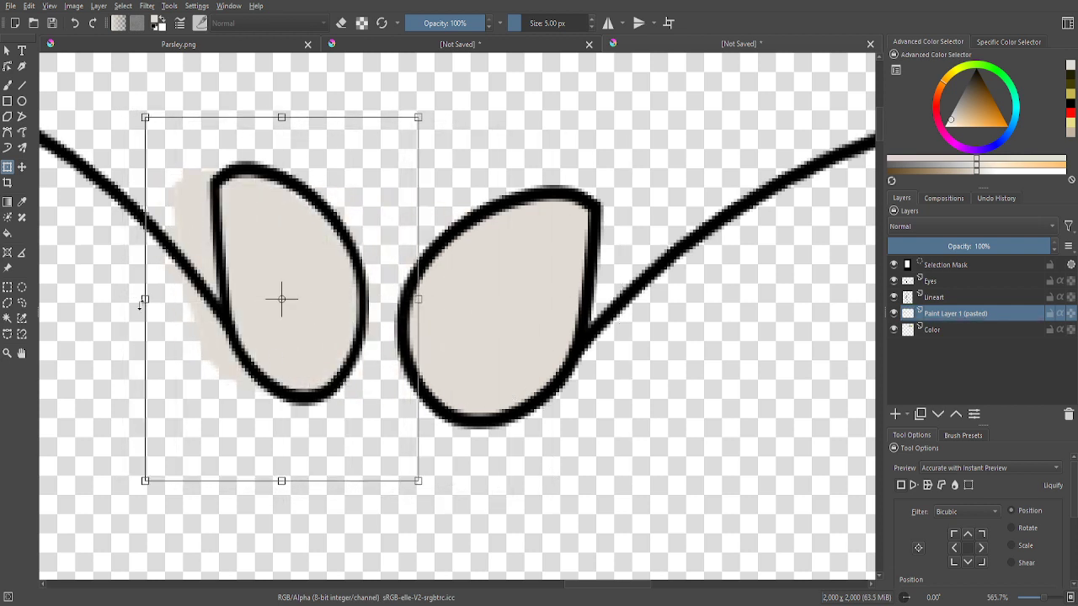
# - Narrow the pasted fill from its outer side so it fits inside the left brow marking's outline
pyautogui.moveTo(146, 299); pyautogui.dragTo(185, 300)
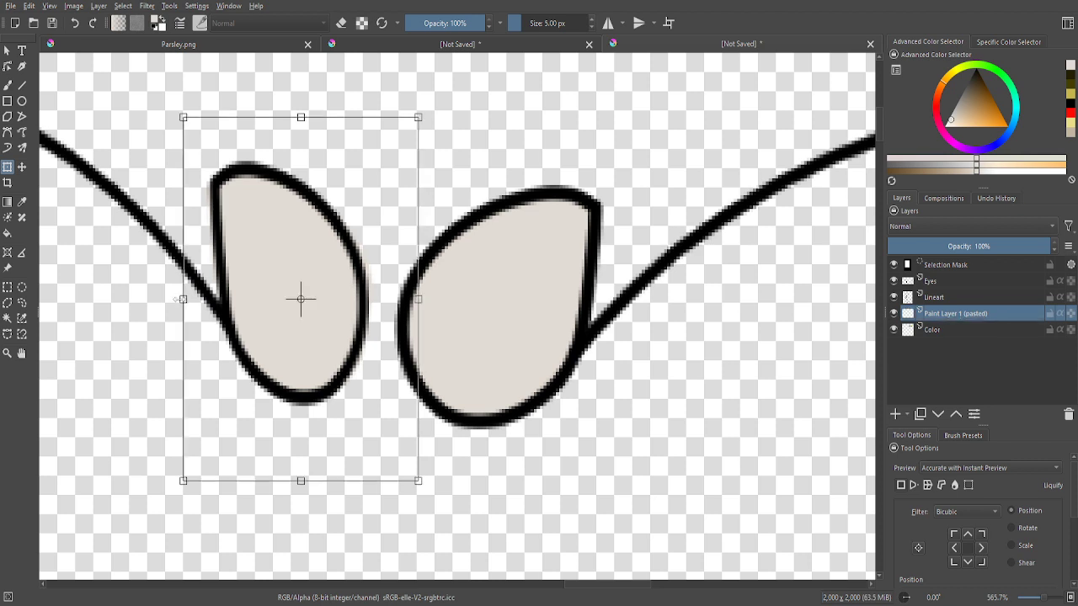
pyautogui.moveTo(182, 297); pyautogui.dragTo(192, 297)
pyautogui.scroll(-2, 175, 302)
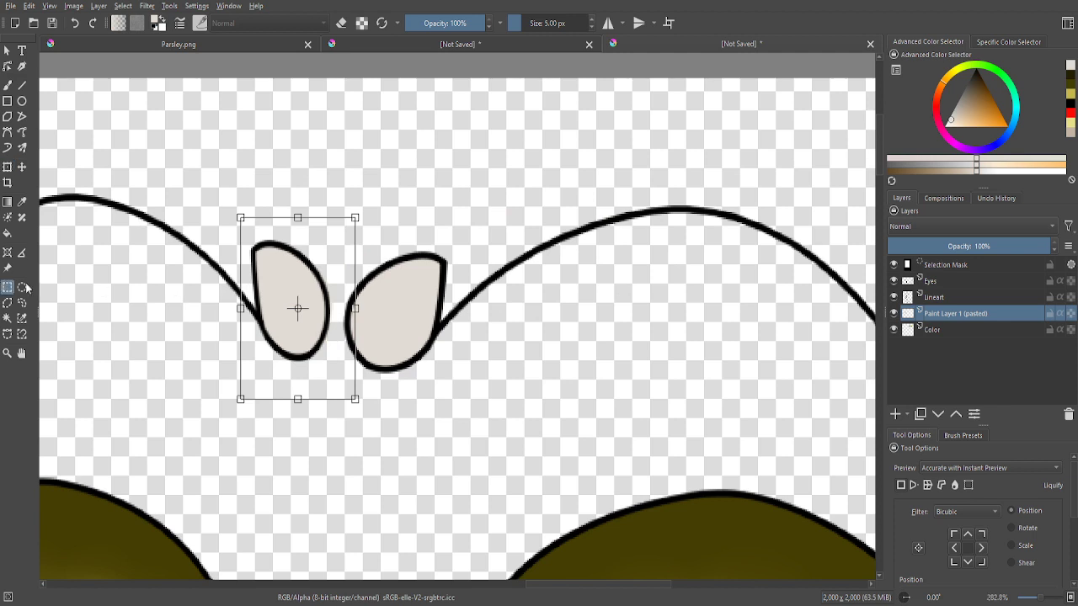
# - Add a new paint layer below the Color layer and fill it with dark purple as a contrasting background
pyautogui.press('-')
pyautogui.press('-')
pyautogui.press('-')
pyautogui.press('-')
pyautogui.press('-')
pyautogui.press('-')
pyautogui.press('-')
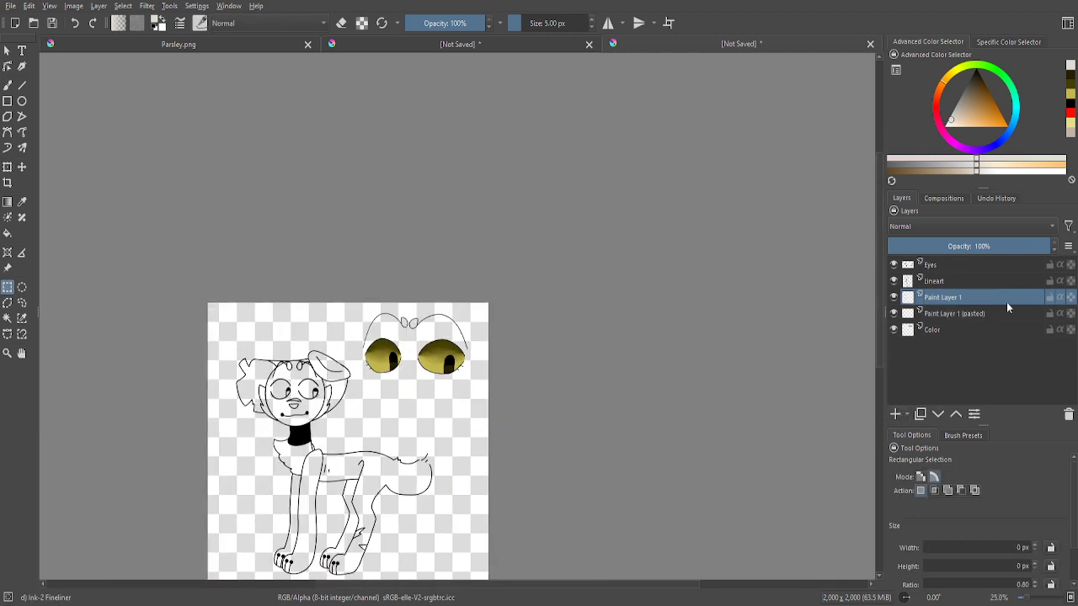
pyautogui.click(987, 329)
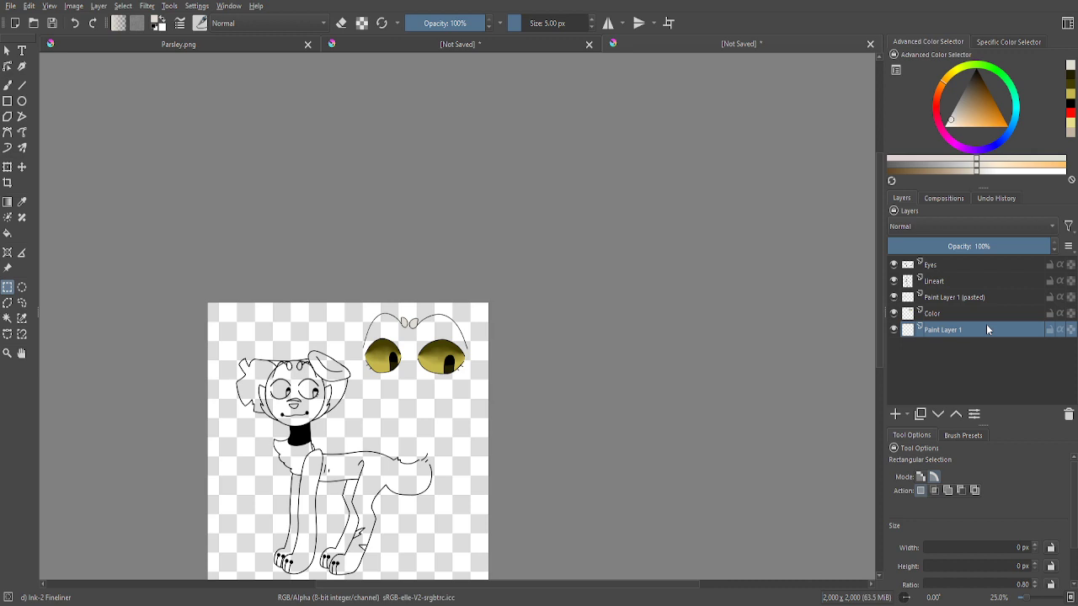
pyautogui.click(1001, 148)
pyautogui.moveTo(990, 121); pyautogui.dragTo(987, 84)
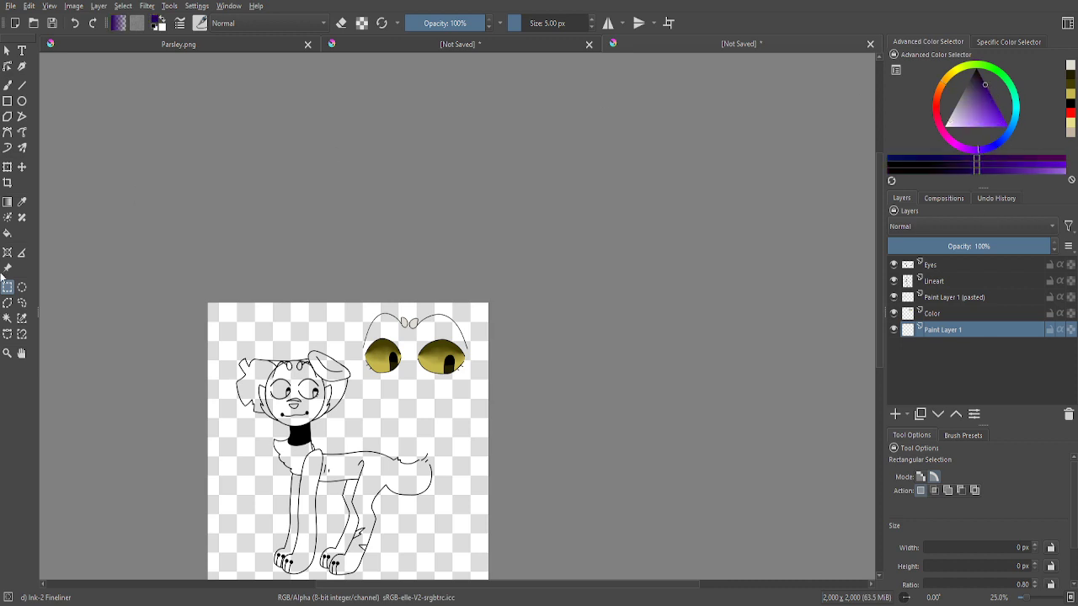
pyautogui.press('f')
pyautogui.click(255, 447)
pyautogui.scroll(4, 392, 353)
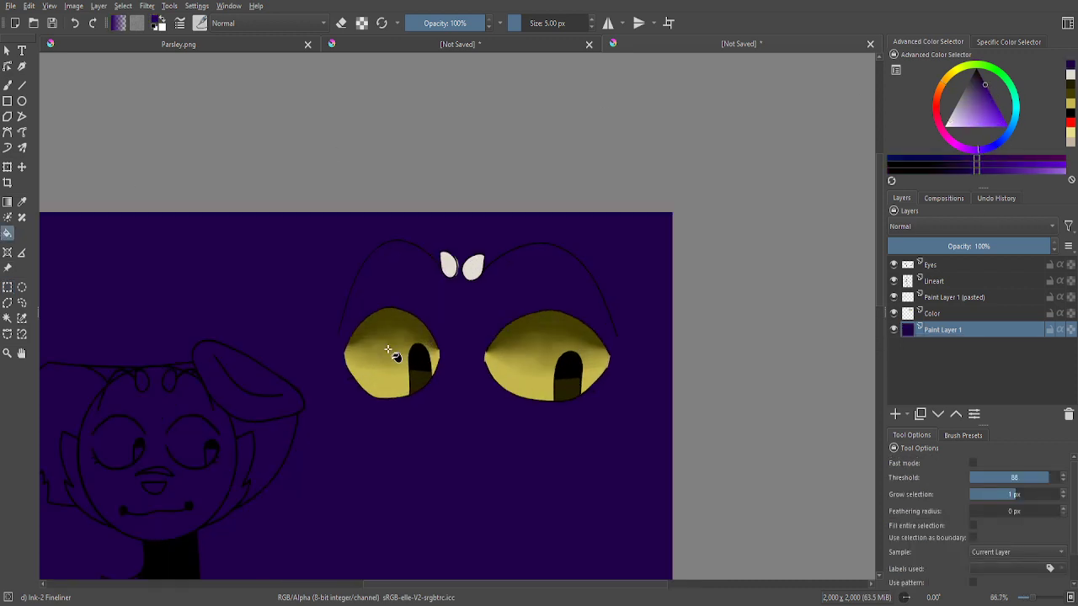
# - Switch the brush to erase mode and try erasing beside the left brow marking on the purple layer, undoing the stroke
pyautogui.scroll(7, 462, 267)
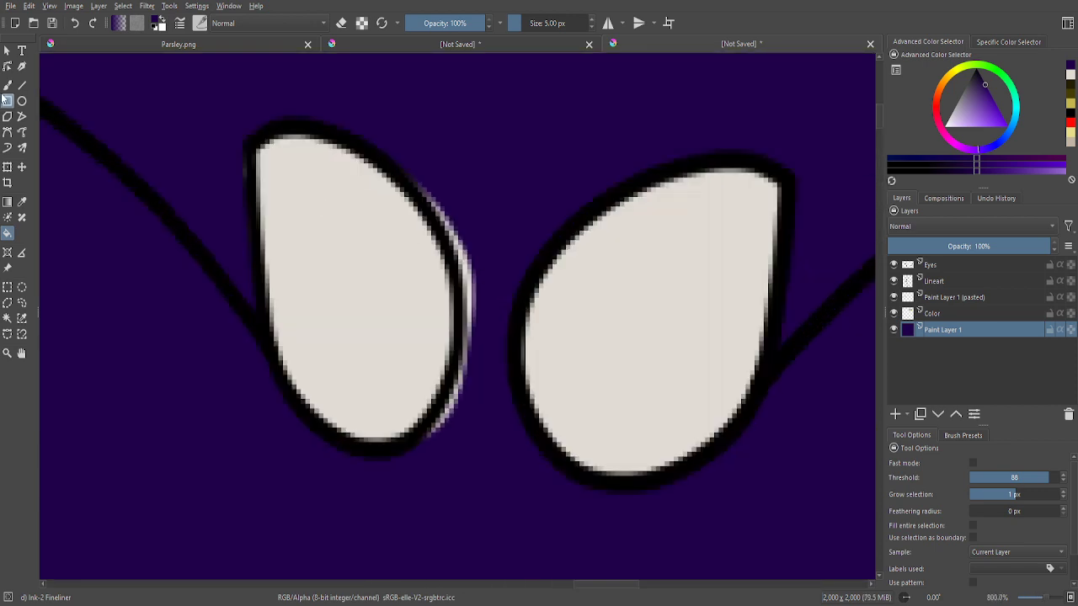
pyautogui.click(8, 85)
pyautogui.click(340, 23)
pyautogui.scroll(3, 236, 181)
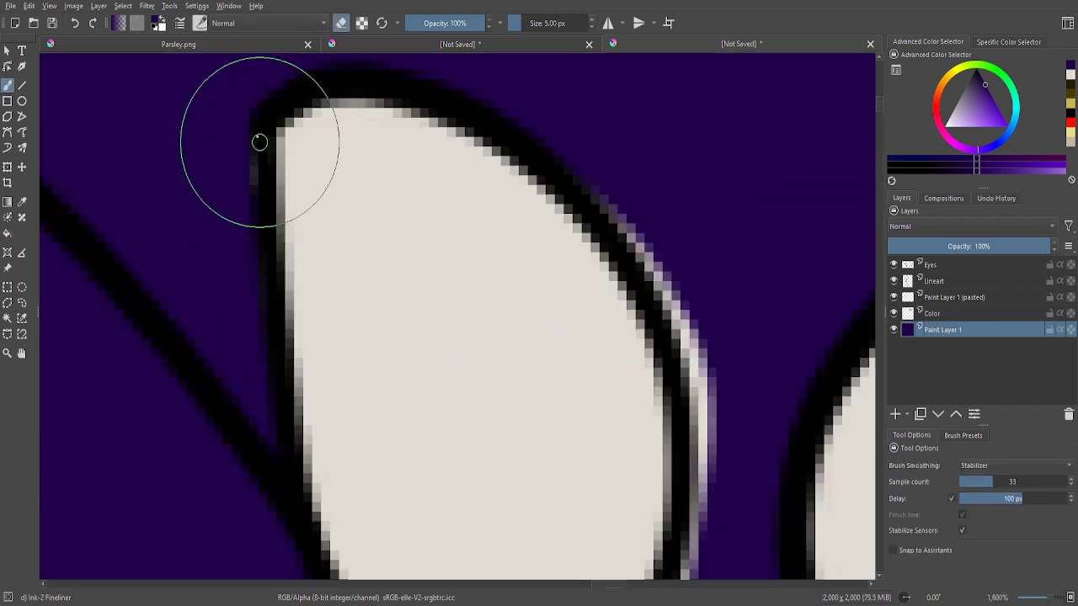
pyautogui.moveTo(240, 91); pyautogui.dragTo(248, 320)
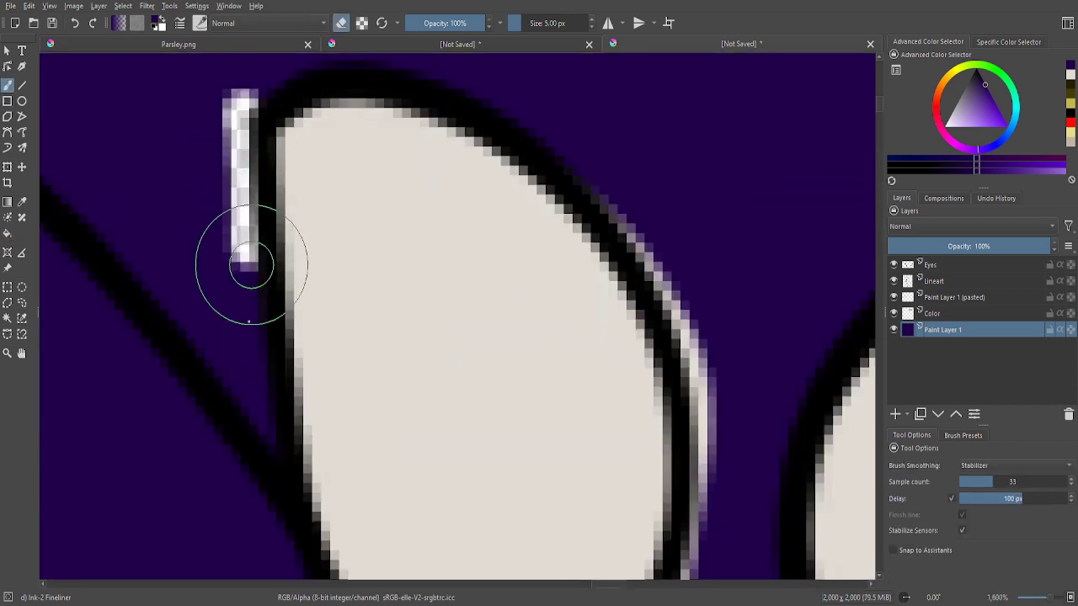
pyautogui.click(75, 23)
# - Merge the pasted brow fill layer down into the Color layer
pyautogui.click(934, 313)
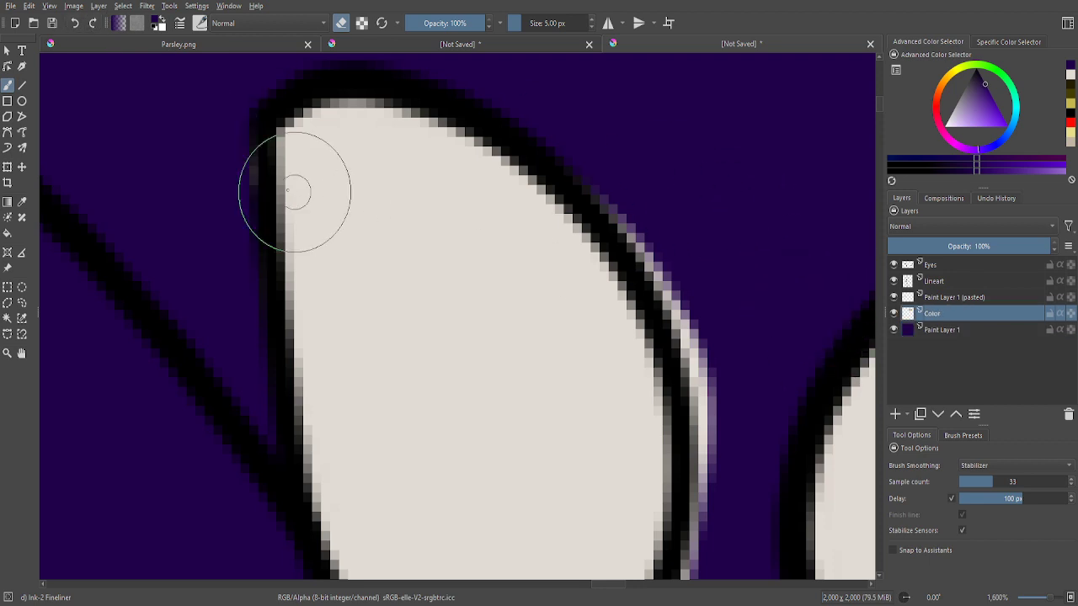
pyautogui.scroll(-3, 322, 277)
pyautogui.scroll(2, 362, 312)
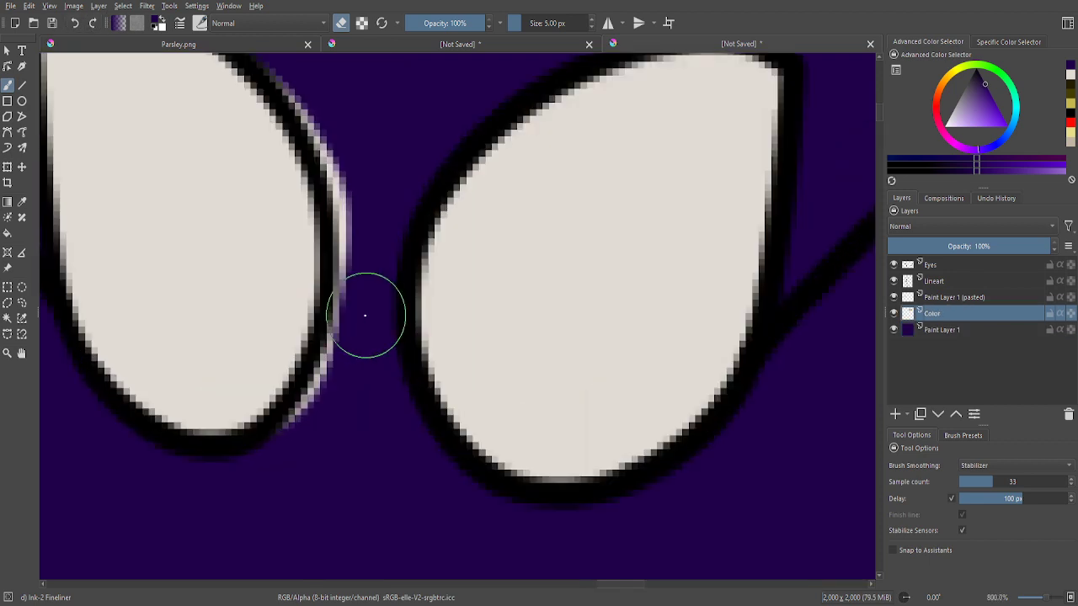
pyautogui.scroll(-2, 539, 325)
pyautogui.click(940, 298)
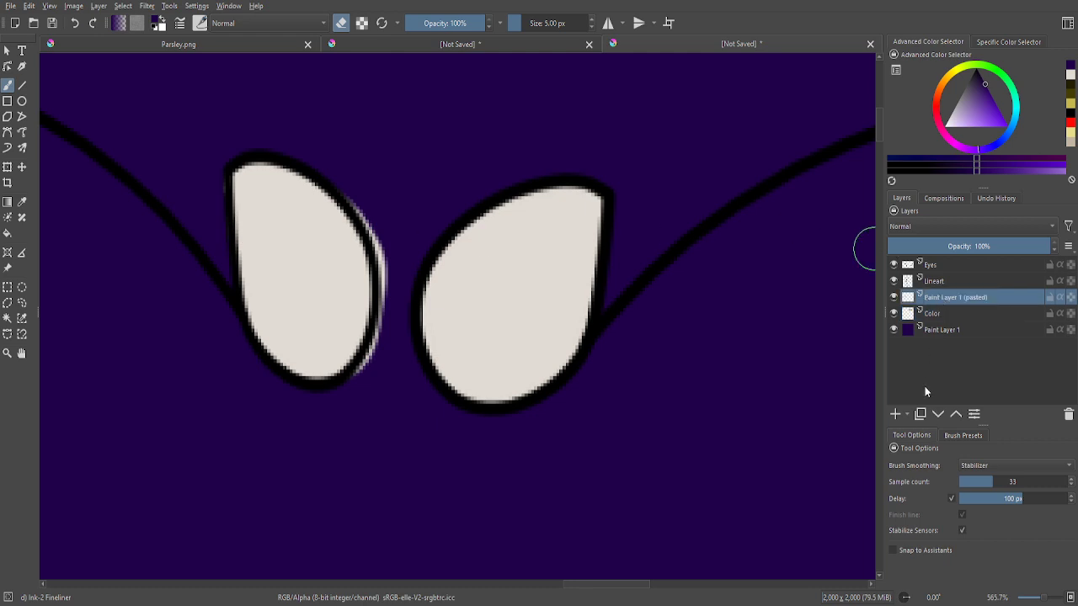
pyautogui.hotkey('shift', 'Delete')
# - Erase the pale color spilling past the inner curved edge of the left brow marking, undoing and redrawing the eraser stroke
pyautogui.scroll(2, 252, 248)
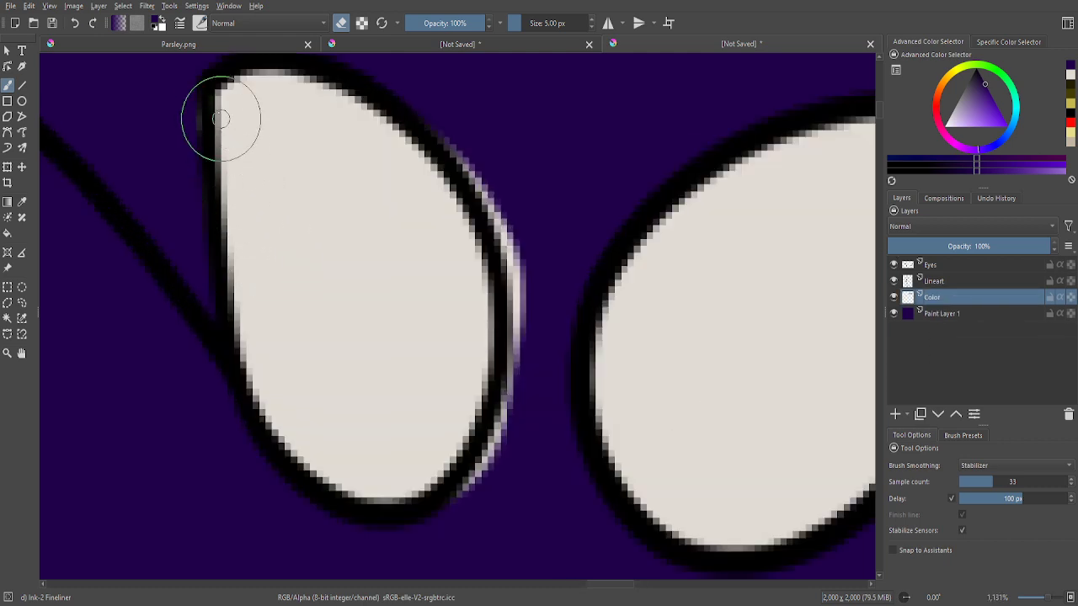
pyautogui.click(74, 23)
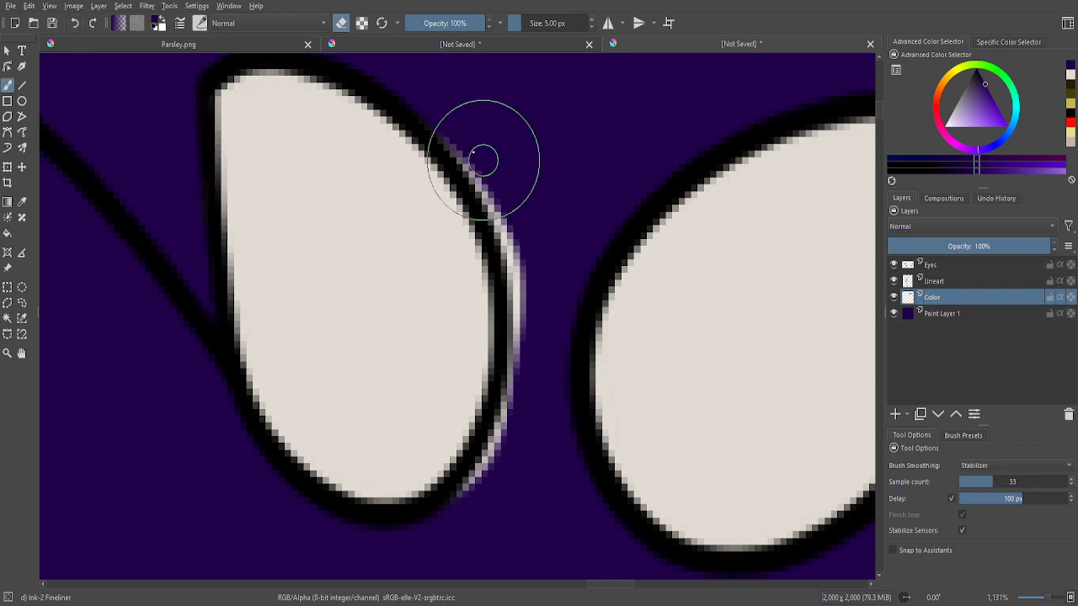
pyautogui.moveTo(472, 161); pyautogui.dragTo(511, 323)
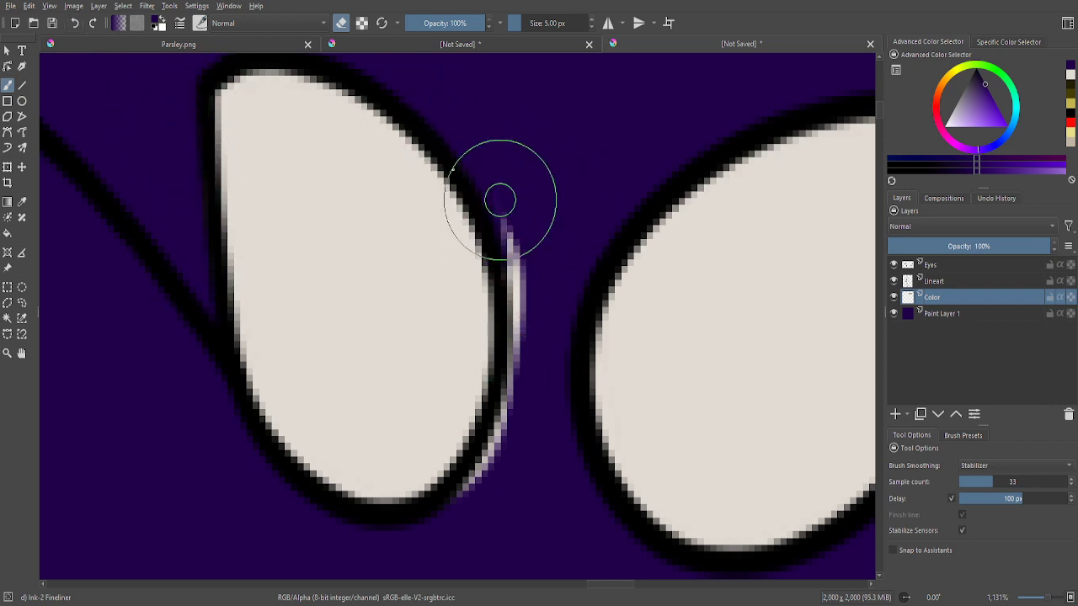
pyautogui.click(74, 22)
pyautogui.moveTo(449, 112)
pyautogui.mouseDown()
pyautogui.moveTo(402, 104)
pyautogui.moveTo(491, 210)
pyautogui.moveTo(524, 358)
pyautogui.moveTo(453, 513)
pyautogui.moveTo(529, 320)
pyautogui.moveTo(496, 142)
pyautogui.moveTo(459, 157)
pyautogui.moveTo(532, 329)
pyautogui.moveTo(516, 353)
pyautogui.mouseUp()
pyautogui.scroll(-3, 496, 345)
pyautogui.scroll(-6, 456, 278)
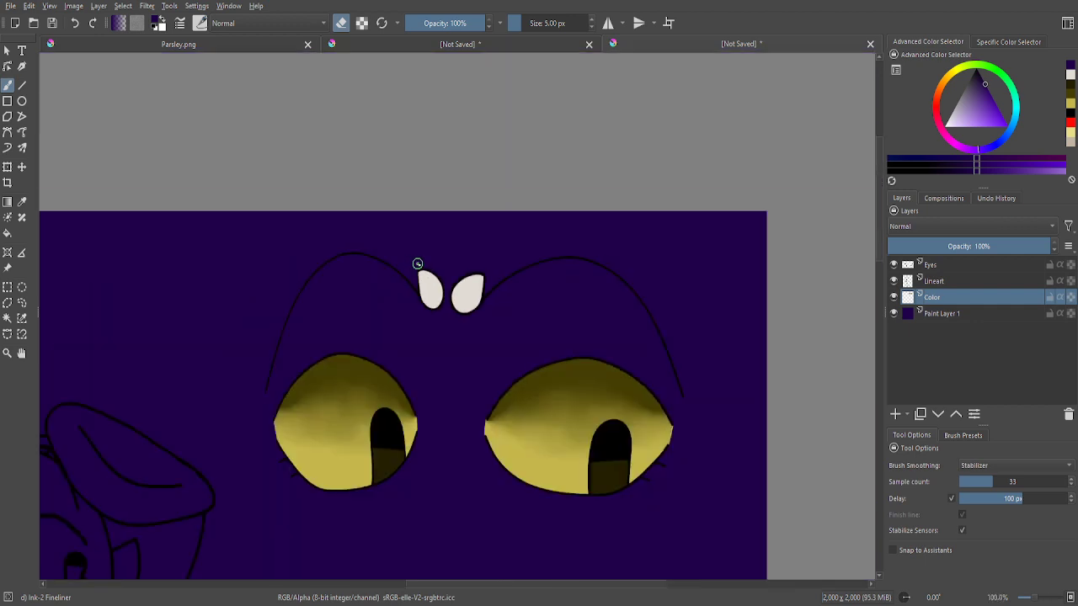
# - Check the eyes and brow markings against the dark purple background, and delete the purple background layer
pyautogui.scroll(3, 384, 488)
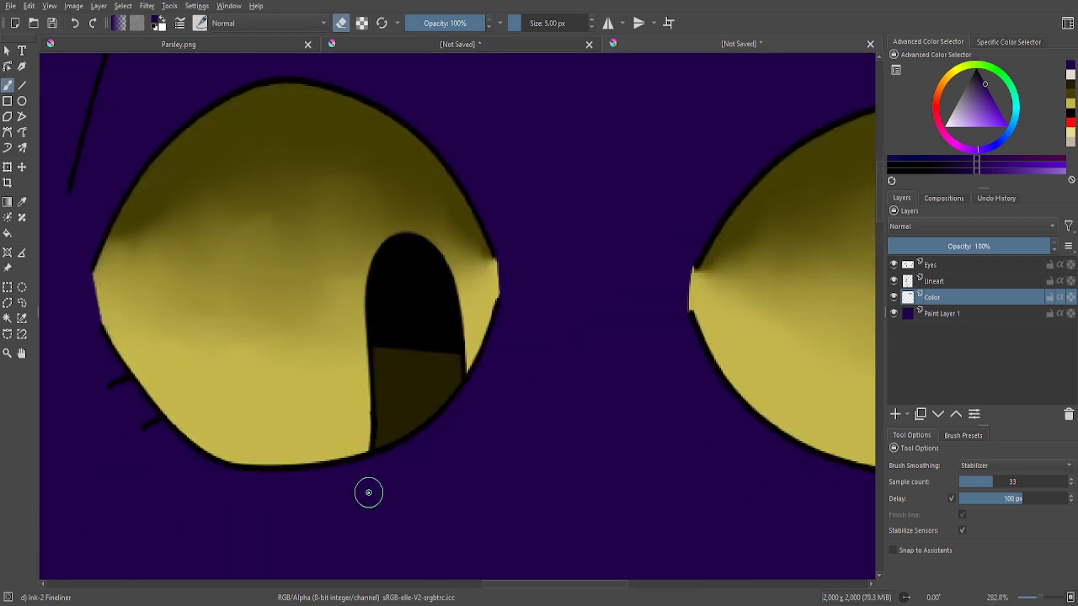
pyautogui.scroll(-2, 367, 492)
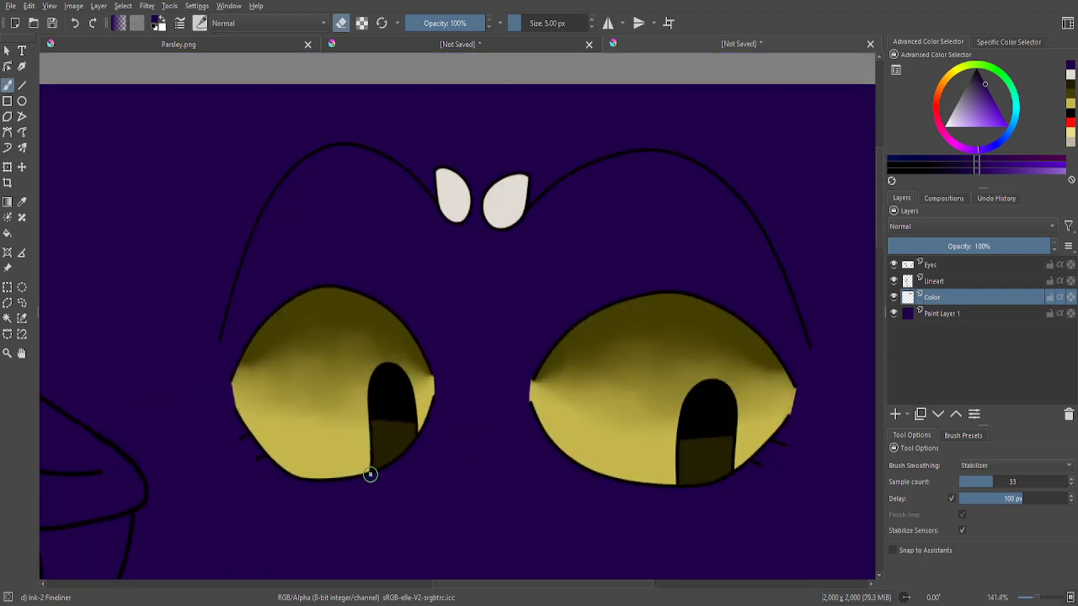
pyautogui.scroll(-7, 381, 449)
pyautogui.scroll(6, 428, 353)
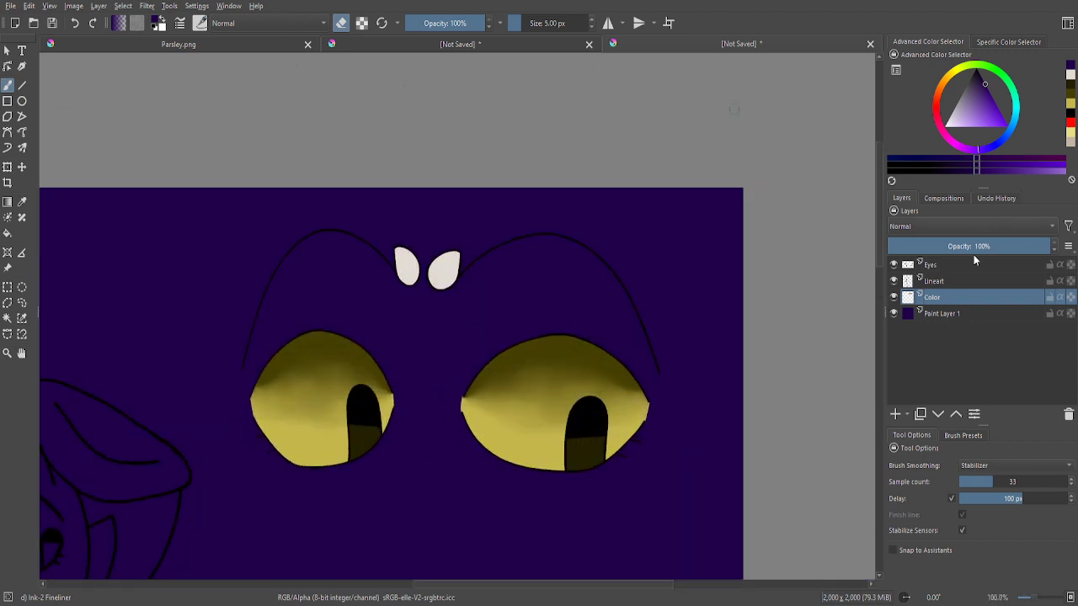
pyautogui.click(949, 313)
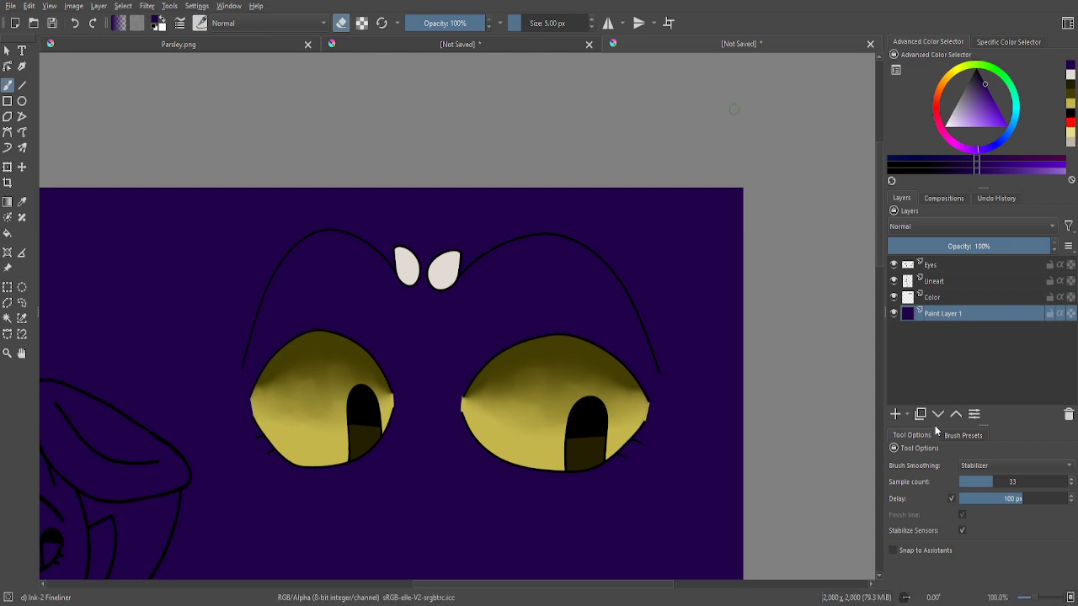
pyautogui.hotkey('shift', 'Delete')
# - Sample the light yellow from the lower part of the enlarged left eye
pyautogui.scroll(-4, 533, 289)
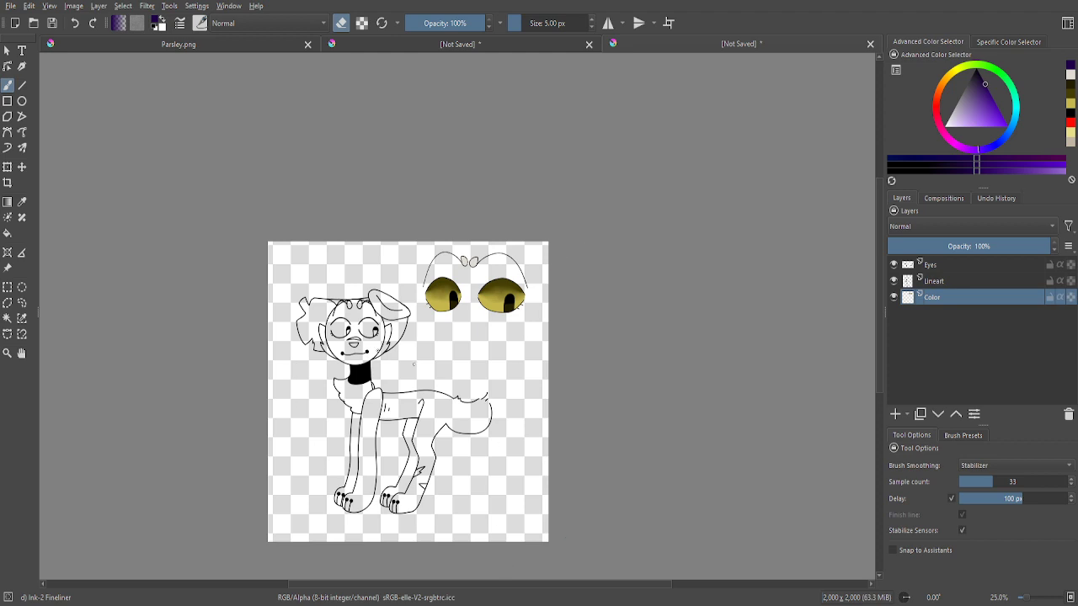
pyautogui.scroll(1, 537, 473)
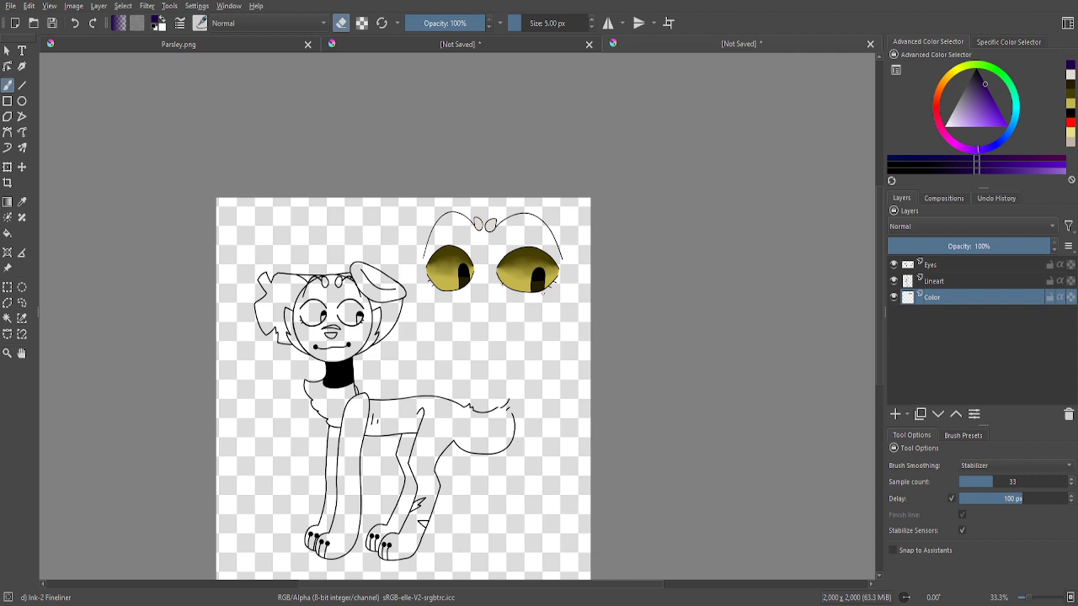
pyautogui.click(22, 203)
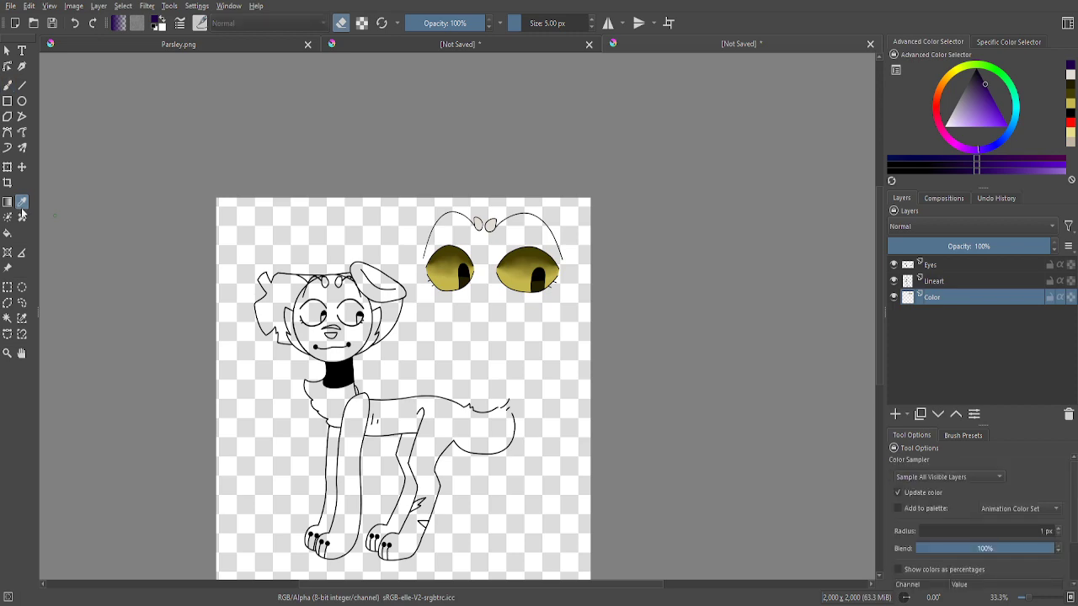
pyautogui.scroll(3, 306, 317)
pyautogui.scroll(3, 795, 270)
pyautogui.click(597, 316)
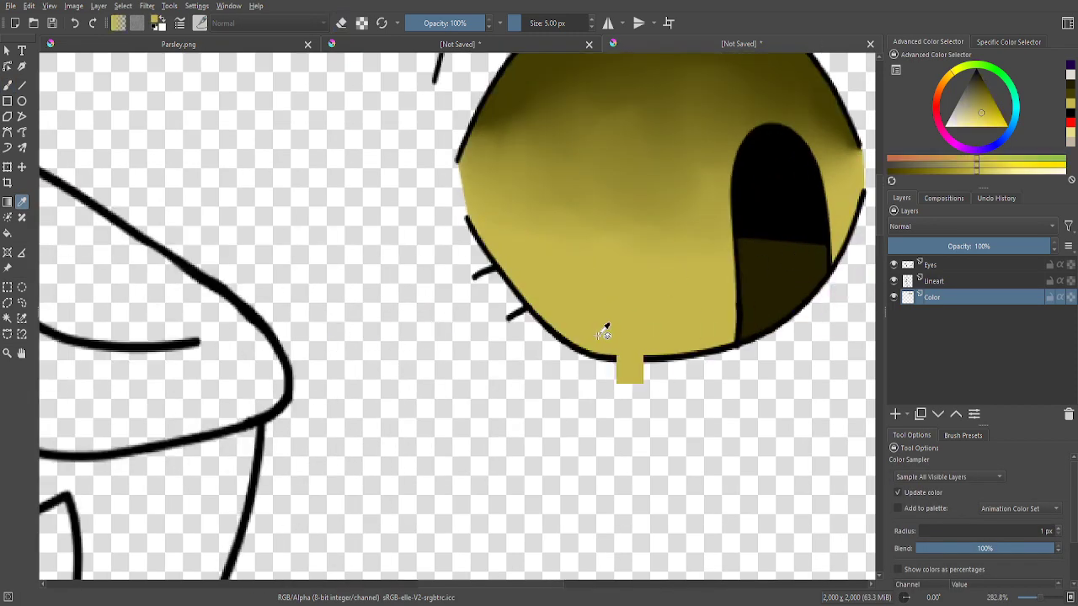
# - Brush light yellow strokes over the two side gaps between the upper and lower lids of the character's right-hand eye
pyautogui.scroll(-2, 601, 329)
pyautogui.click(7, 87)
pyautogui.scroll(-2, 427, 290)
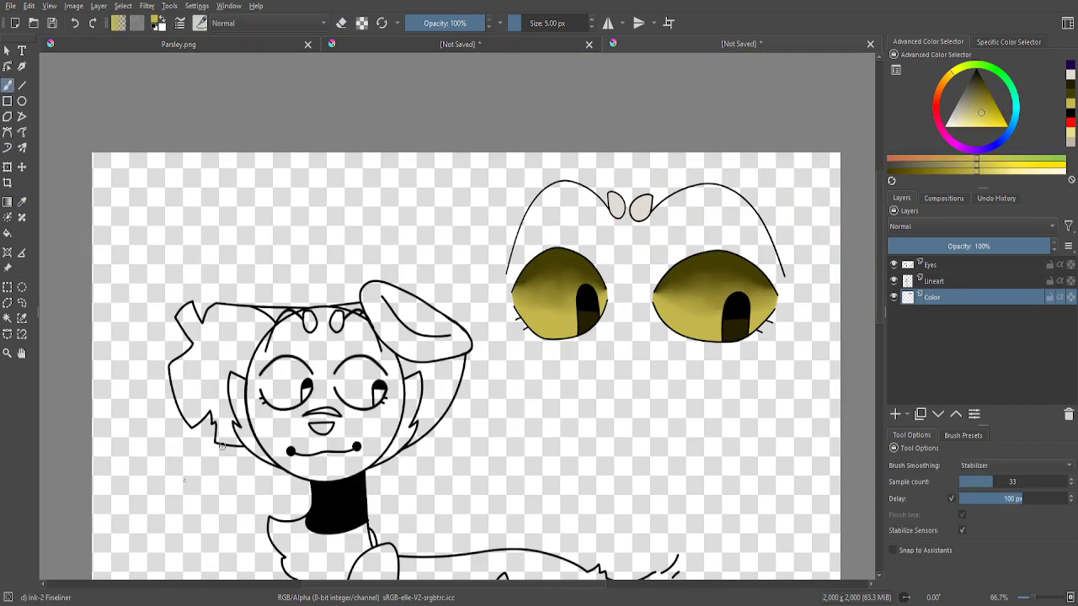
pyautogui.scroll(3, 389, 260)
pyautogui.scroll(3, 329, 199)
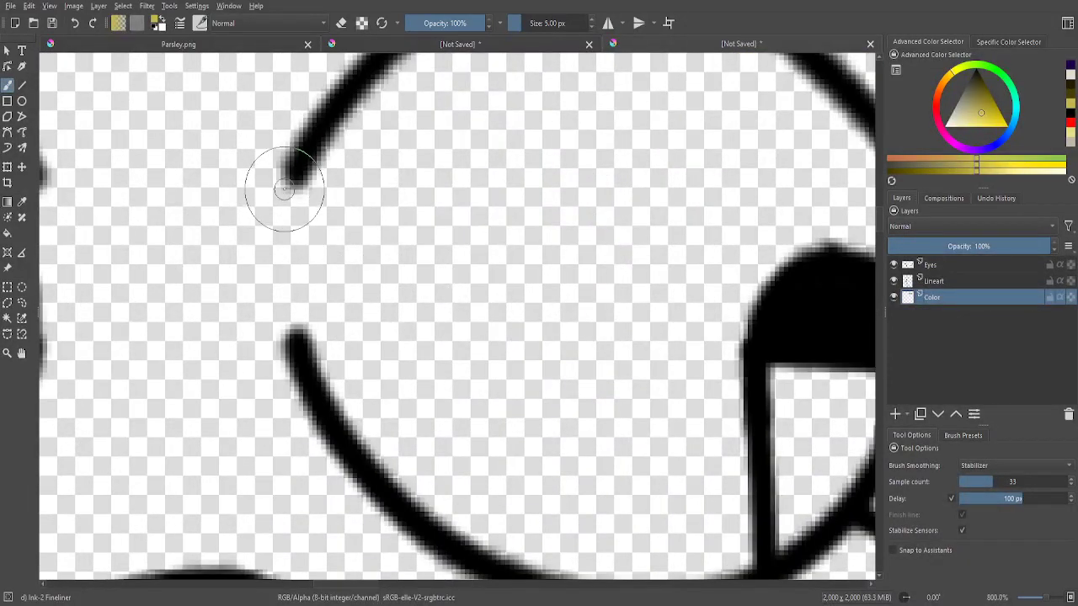
pyautogui.moveTo(289, 271); pyautogui.dragTo(294, 324)
pyautogui.scroll(-2, 320, 373)
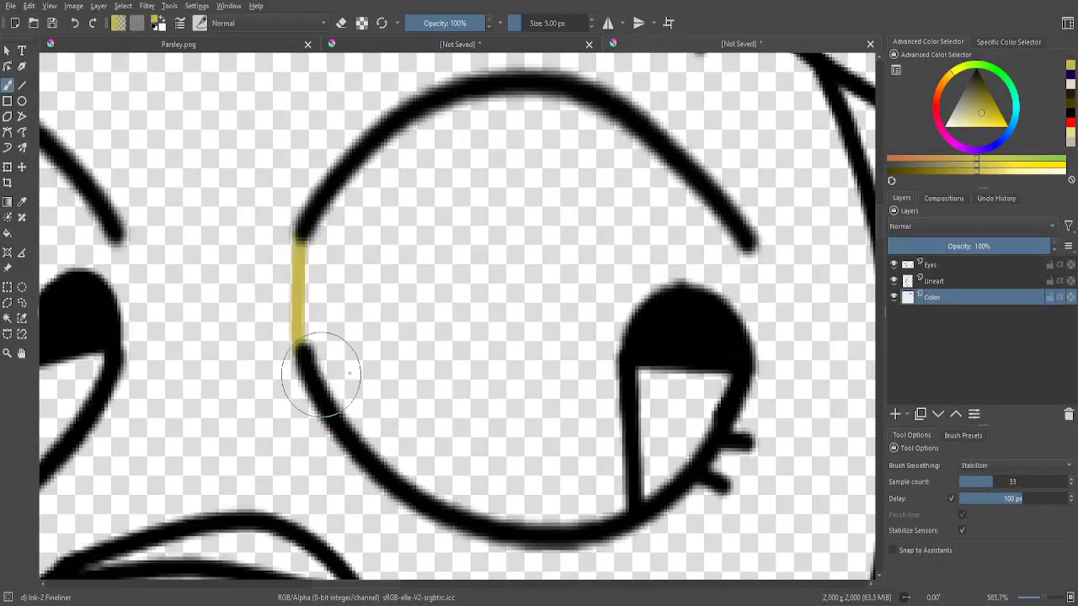
pyautogui.scroll(3, 578, 336)
pyautogui.moveTo(457, 147)
pyautogui.mouseDown()
pyautogui.moveTo(470, 296)
pyautogui.moveTo(448, 394)
pyautogui.mouseUp()
pyautogui.scroll(-1, 449, 398)
pyautogui.scroll(2, 258, 428)
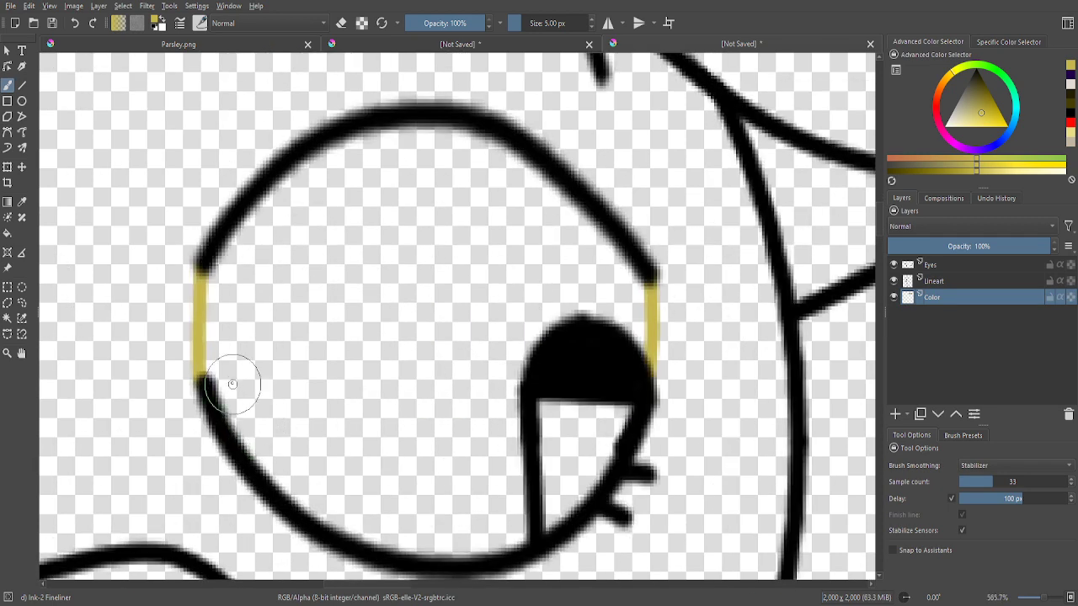
# - Make a closed path selection around the character's right-hand eye, following the lid lines and the yellow side strokes
pyautogui.click(7, 335)
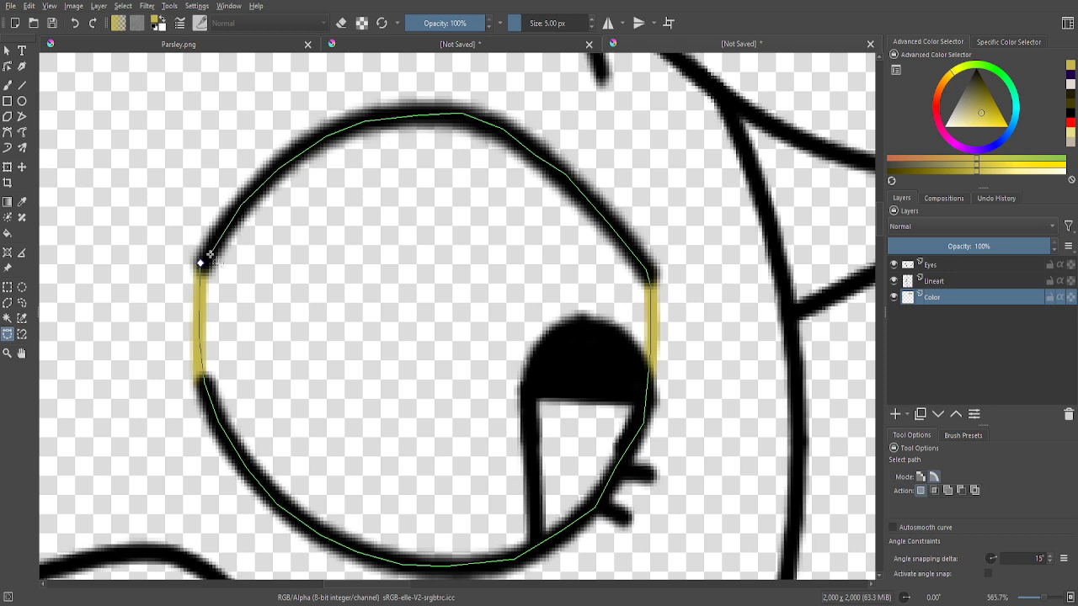
pyautogui.click(206, 257)
pyautogui.scroll(-5, 284, 289)
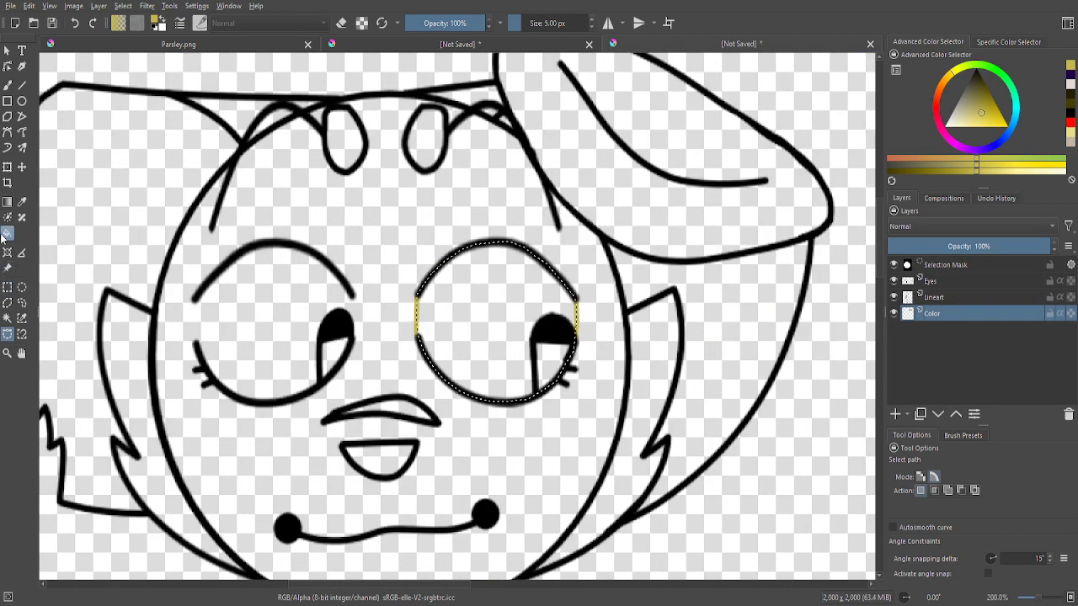
# - Begin a path selection around the left-hand eye, tracing from the upper lid's inner end past the pupil and along the lower lid
pyautogui.scroll(4, 345, 328)
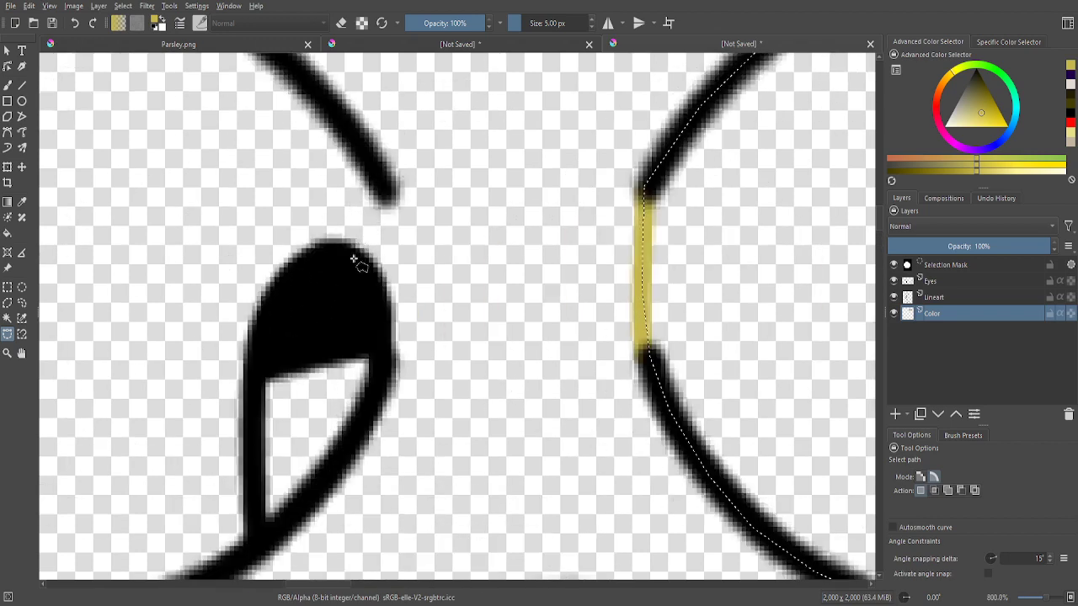
pyautogui.click(382, 184)
pyautogui.click(389, 366)
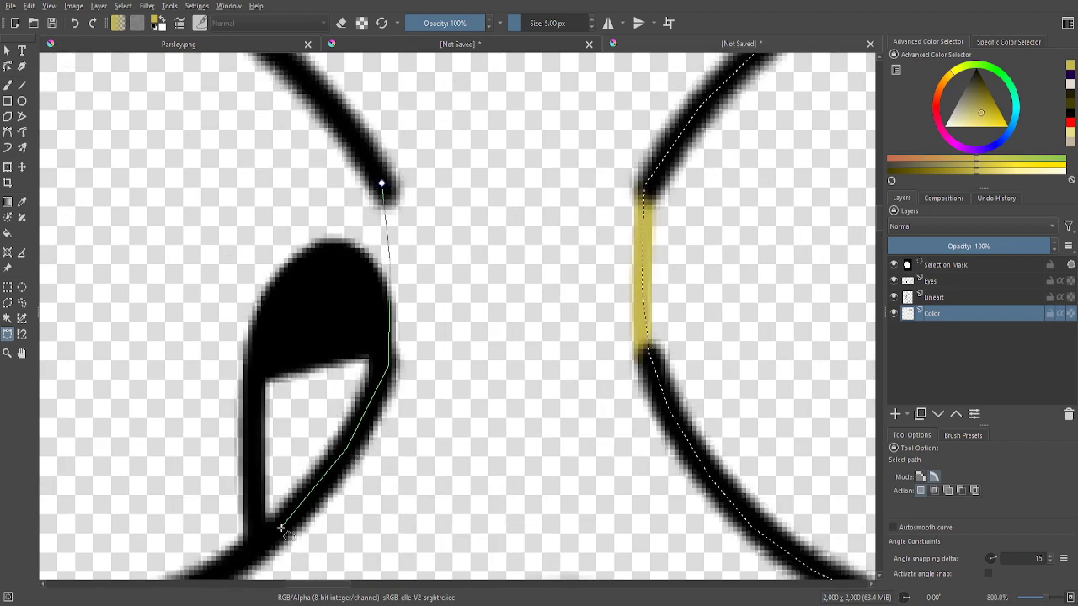
pyautogui.click(253, 549)
pyautogui.scroll(-3, 503, 410)
pyautogui.scroll(4, 327, 514)
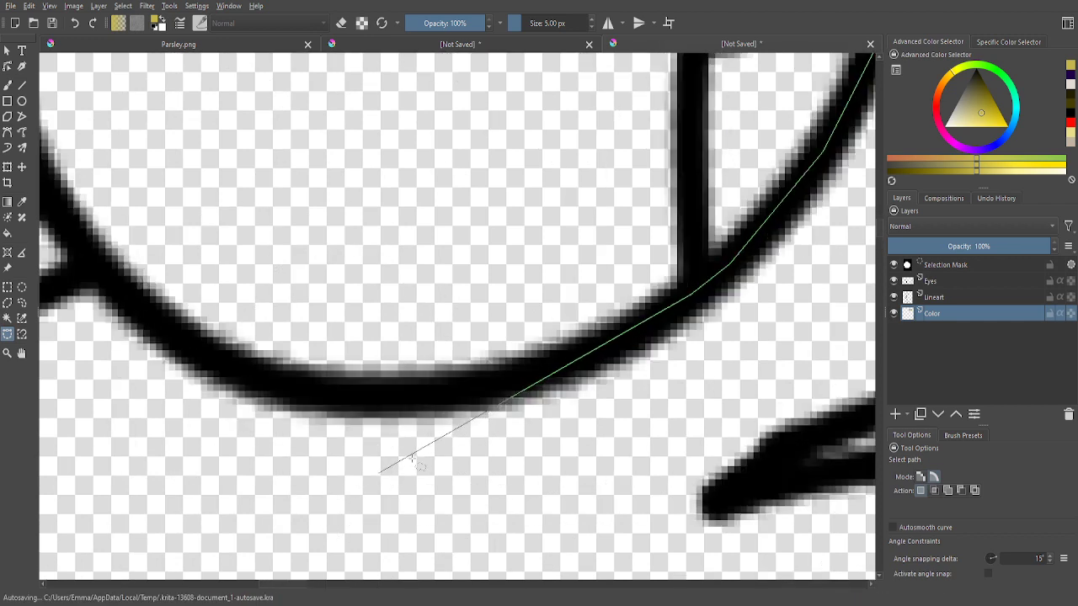
pyautogui.click(417, 396)
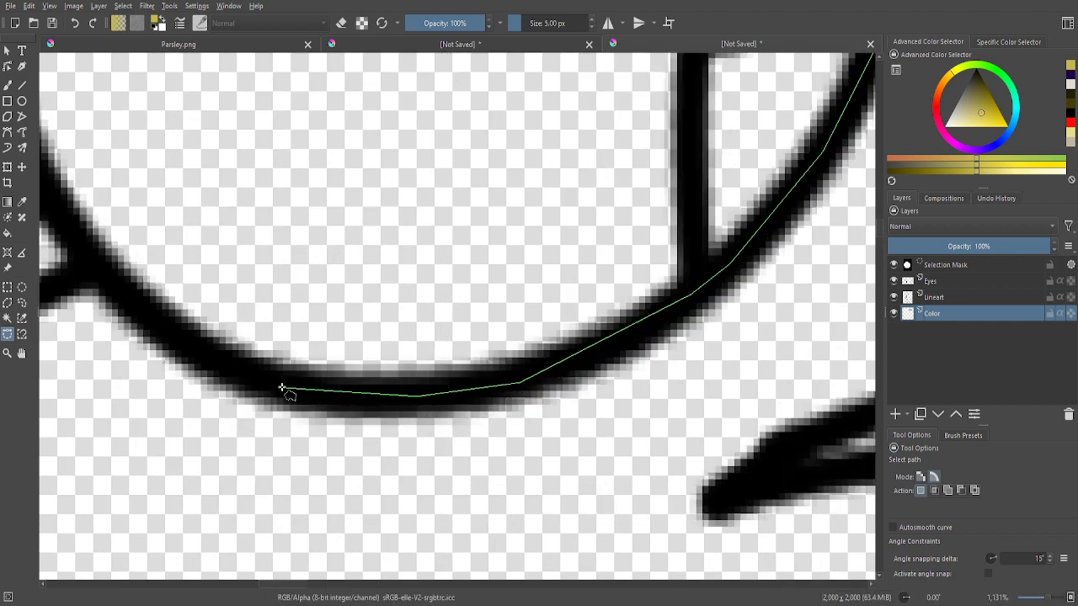
pyautogui.click(216, 362)
pyautogui.click(125, 303)
pyautogui.click(90, 252)
# - Continue the left-hand eye path up its outer side and along the upper lid, closing it at the starting point
pyautogui.scroll(-2, 198, 376)
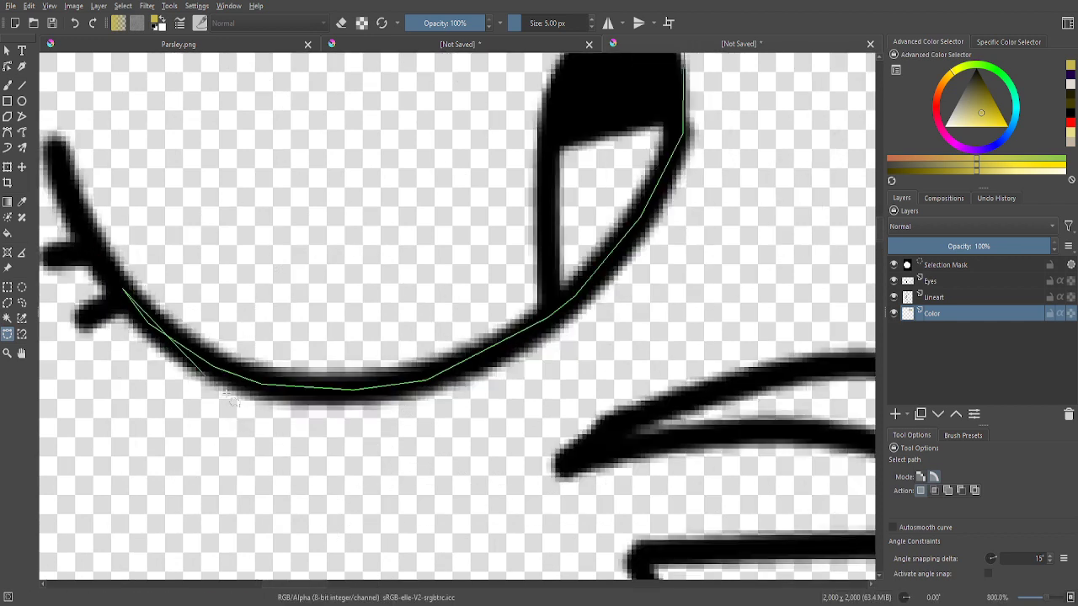
pyautogui.scroll(3, 127, 295)
pyautogui.click(113, 150)
pyautogui.scroll(-2, 112, 149)
pyautogui.moveTo(112, 150); pyautogui.dragTo(188, 485)
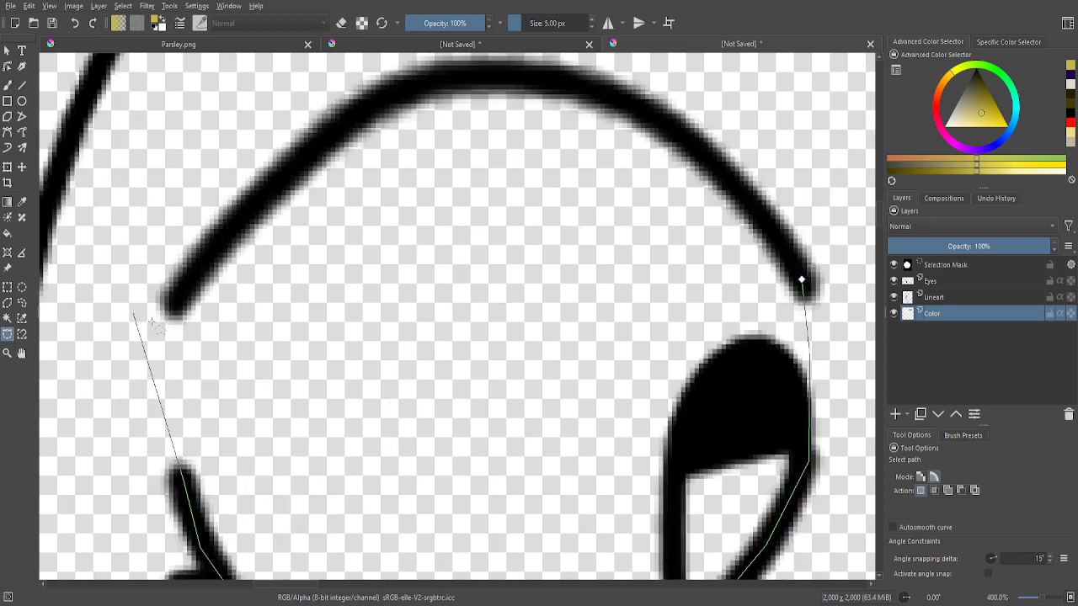
pyautogui.scroll(1, 138, 324)
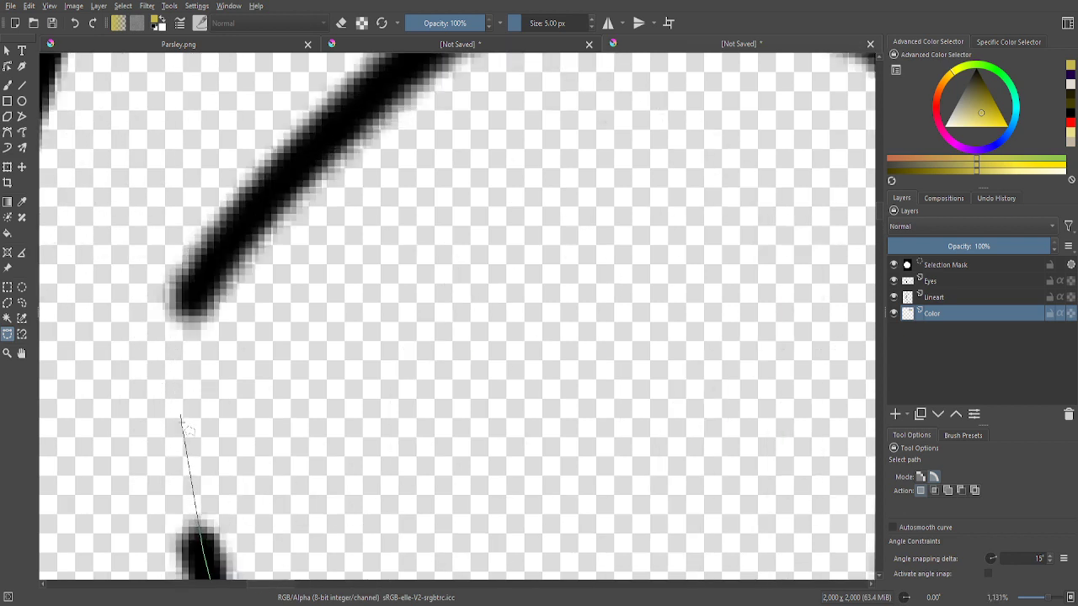
pyautogui.click(191, 291)
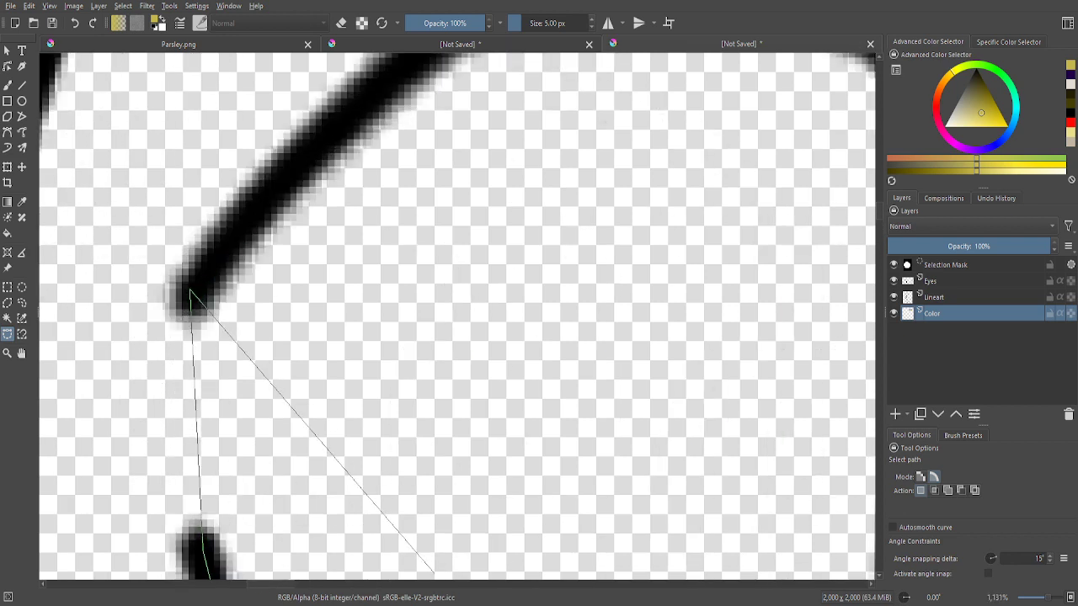
pyautogui.click(300, 161)
pyautogui.scroll(-2, 294, 168)
pyautogui.scroll(4, 312, 258)
pyautogui.scroll(-4, 296, 211)
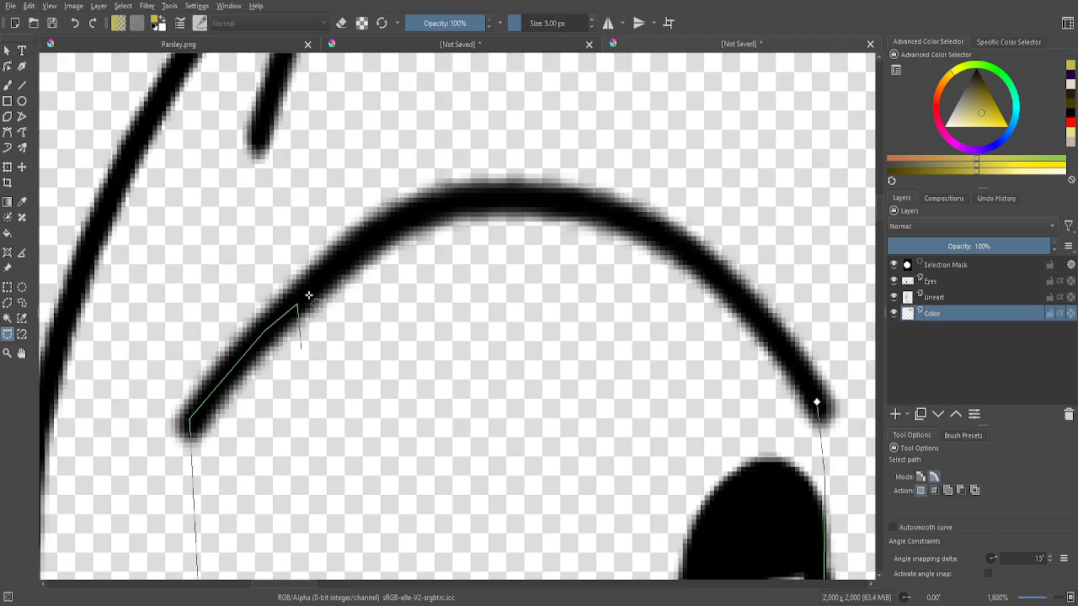
pyautogui.scroll(4, 308, 294)
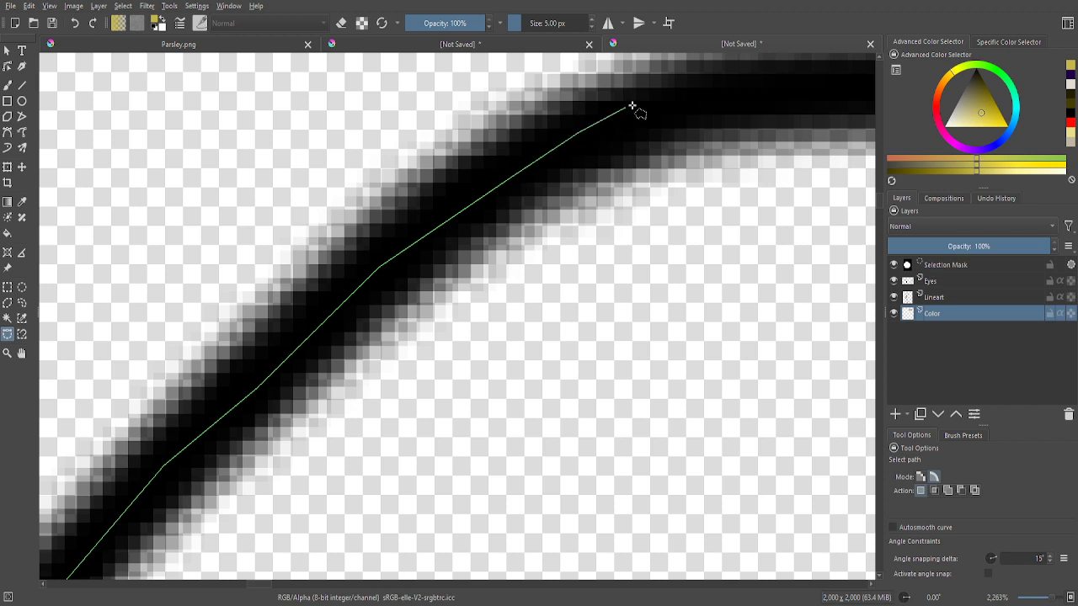
pyautogui.click(633, 106)
pyautogui.scroll(-5, 640, 126)
pyautogui.scroll(3, 455, 158)
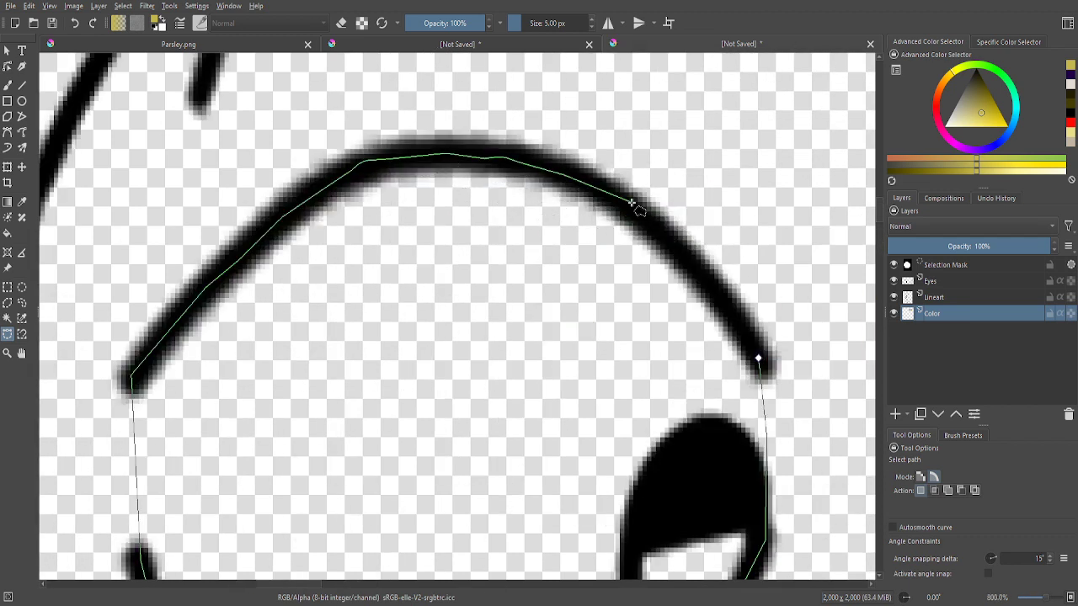
pyautogui.click(760, 363)
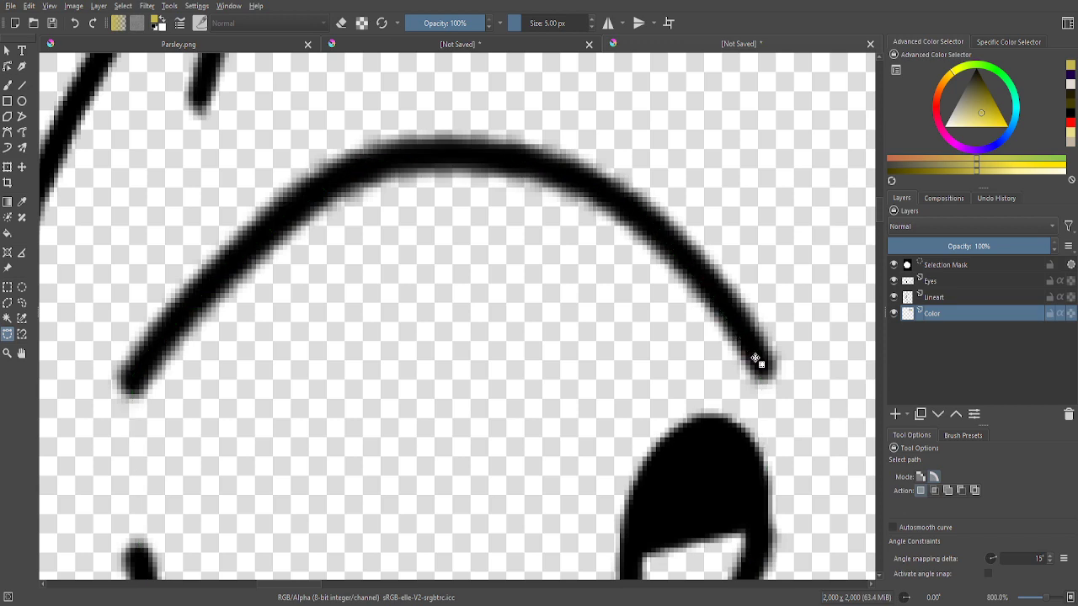
# - Make a closed path selection around the half-round nose shape along its outline
pyautogui.scroll(-6, 556, 421)
pyautogui.scroll(4, 472, 459)
pyautogui.scroll(2, 438, 404)
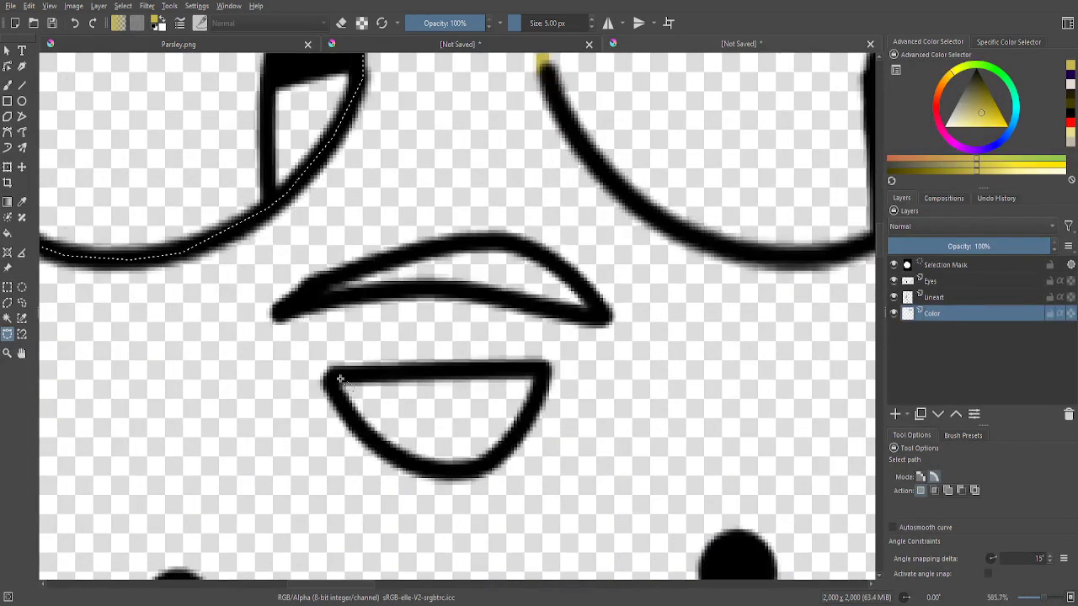
pyautogui.click(332, 379)
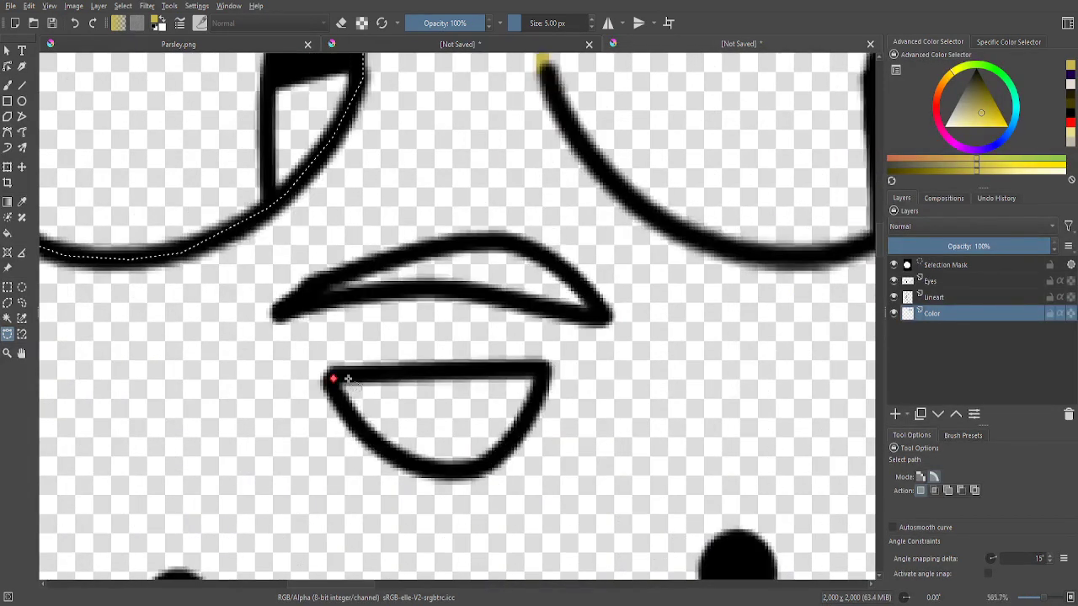
pyautogui.click(541, 368)
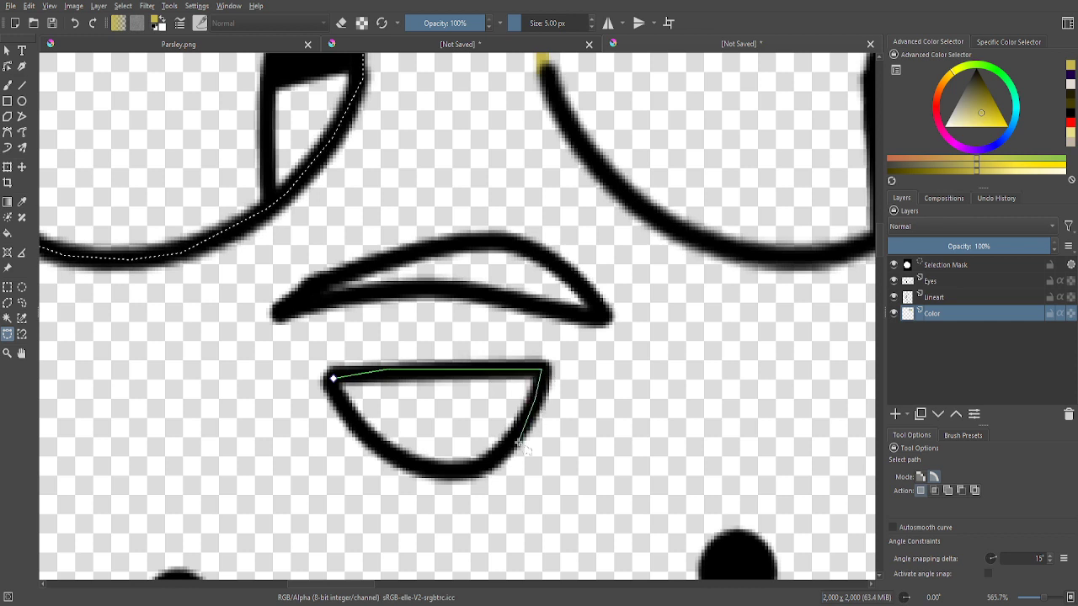
pyautogui.click(489, 463)
pyautogui.click(463, 472)
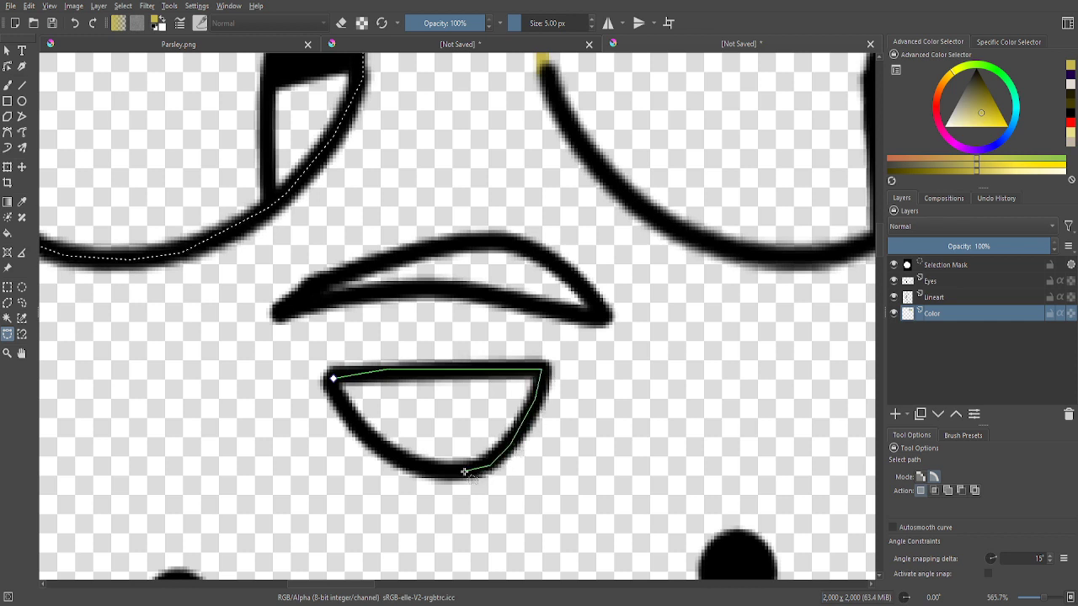
pyautogui.click(427, 471)
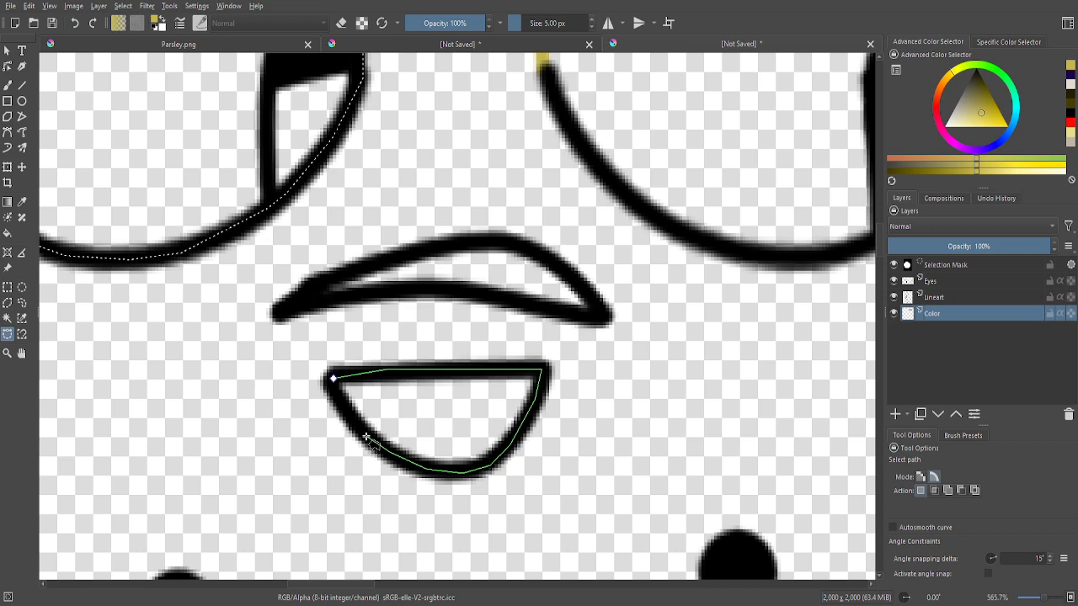
pyautogui.click(334, 378)
# - Begin a path selection around the crescent above the nose, tracing its lower edge from the left tip to the right tip
pyautogui.scroll(2, 334, 378)
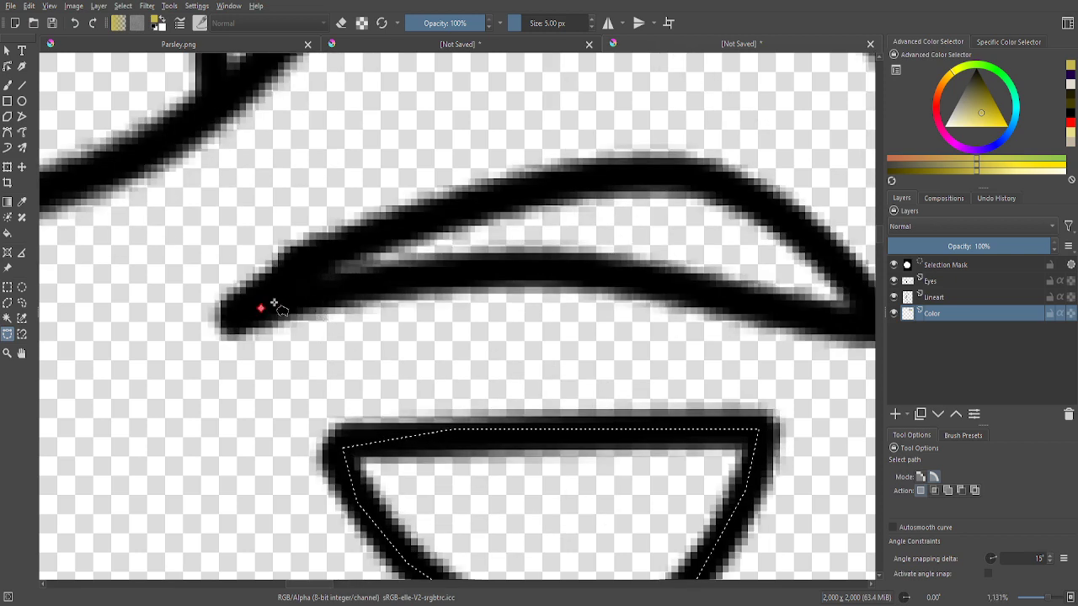
pyautogui.click(260, 308)
pyautogui.click(461, 268)
pyautogui.click(605, 276)
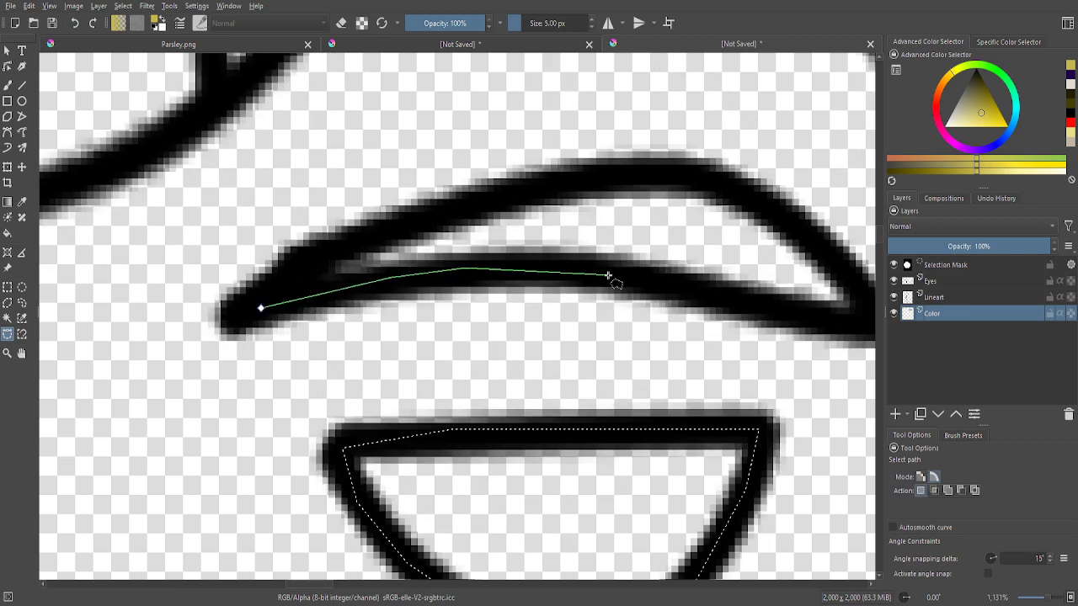
pyautogui.scroll(1, 614, 281)
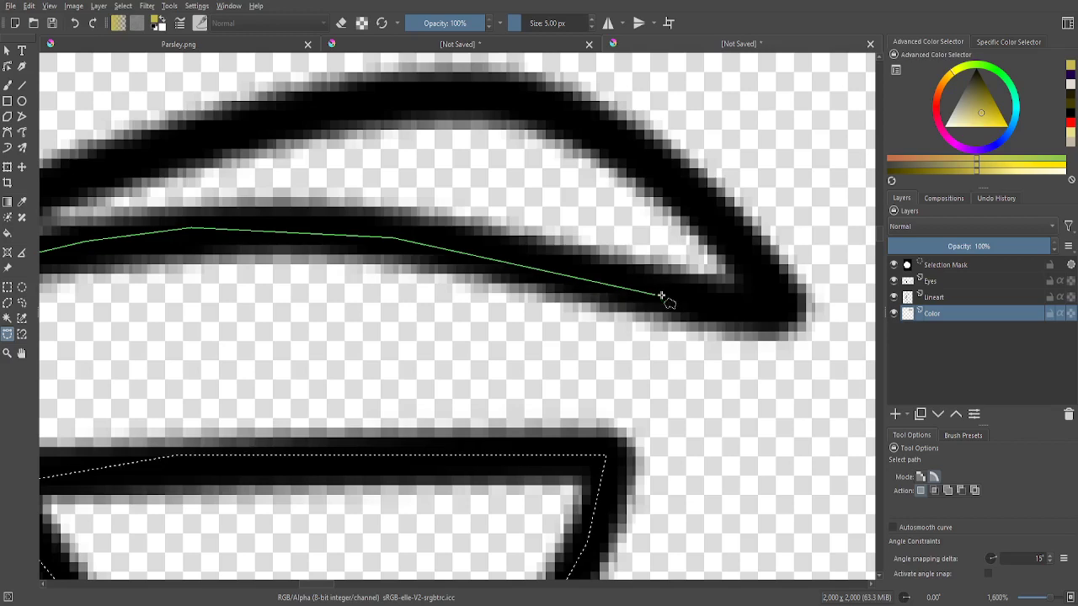
pyautogui.click(769, 313)
# - Close the crescent selection along its upper edge, and undo back to the right-hand eye's selection
pyautogui.click(752, 251)
pyautogui.click(588, 124)
pyautogui.click(524, 101)
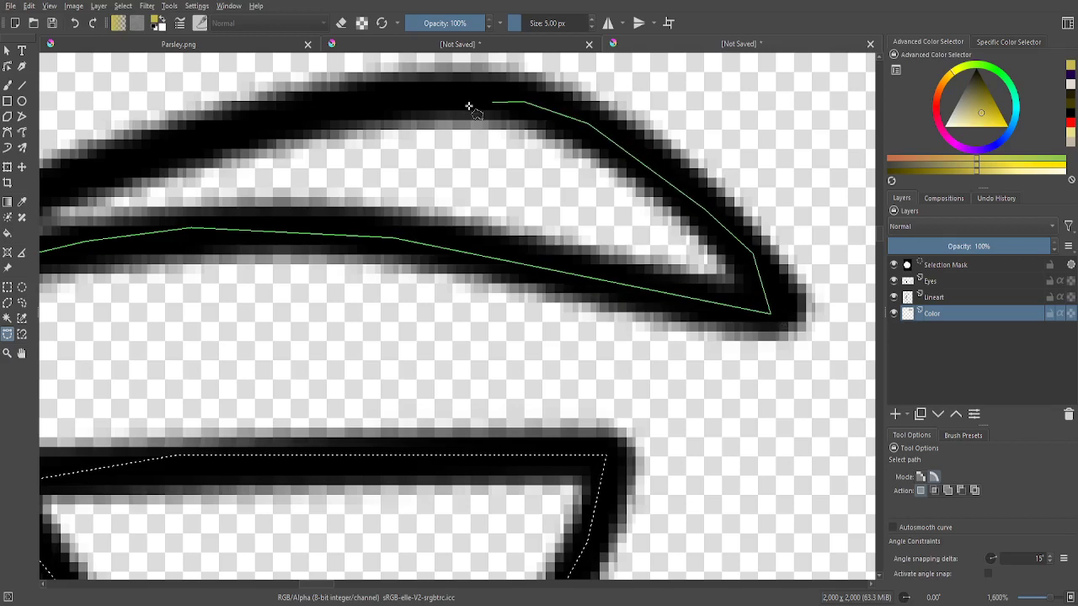
pyautogui.click(432, 92)
pyautogui.click(264, 124)
pyautogui.click(172, 152)
pyautogui.scroll(-3, 330, 214)
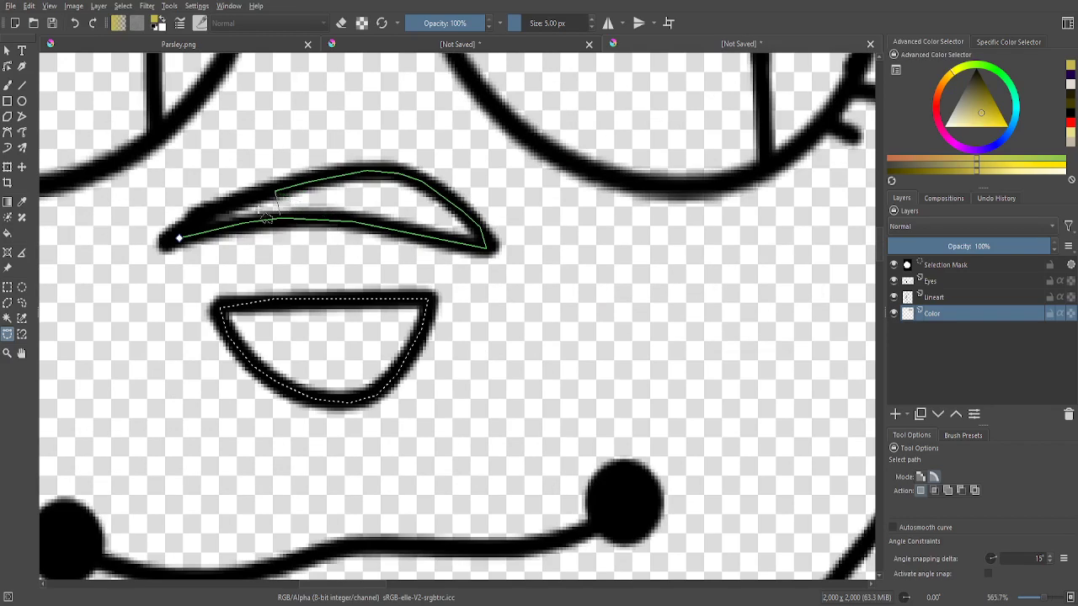
pyautogui.scroll(3, 228, 199)
pyautogui.click(160, 240)
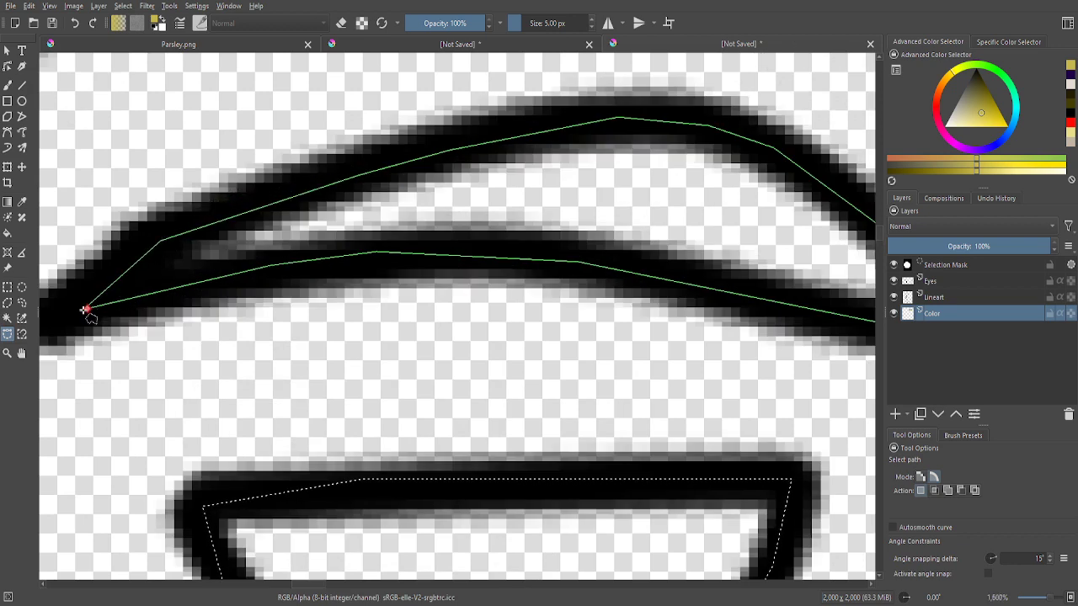
pyautogui.click(89, 308)
pyautogui.scroll(-6, 385, 411)
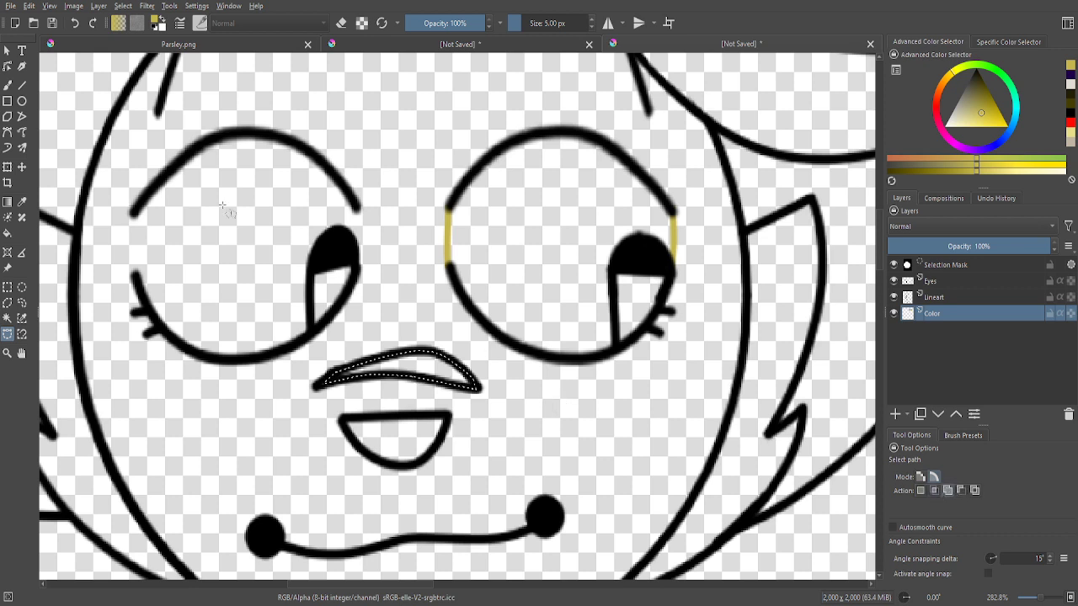
pyautogui.click(75, 23)
# - Start a path selection at the left-hand eye's inner corner beside the pupil and trace the upper lid to its outer end
pyautogui.scroll(3, 229, 272)
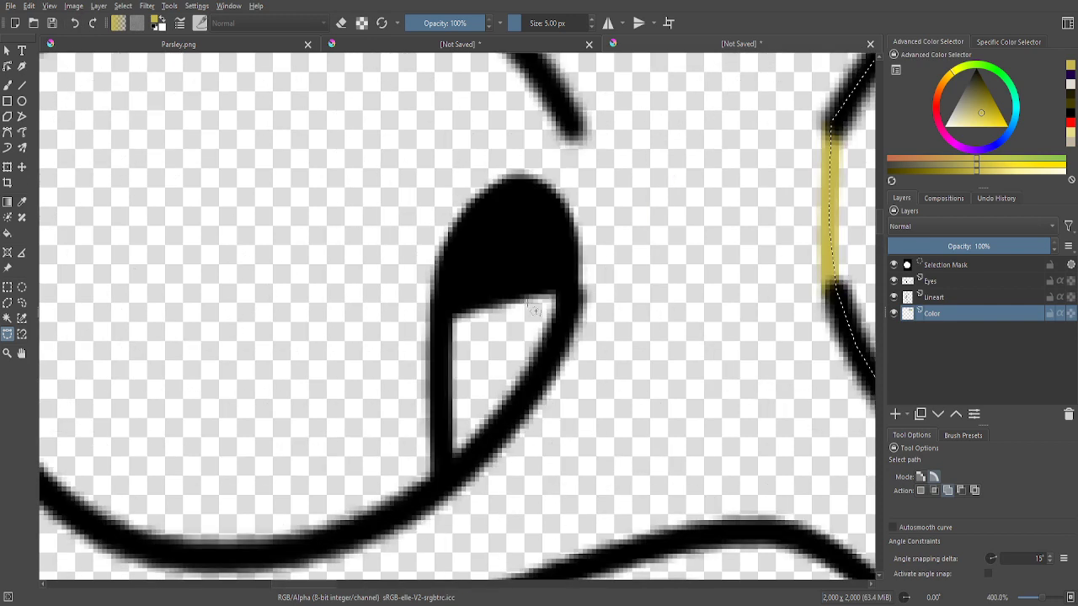
pyautogui.click(569, 299)
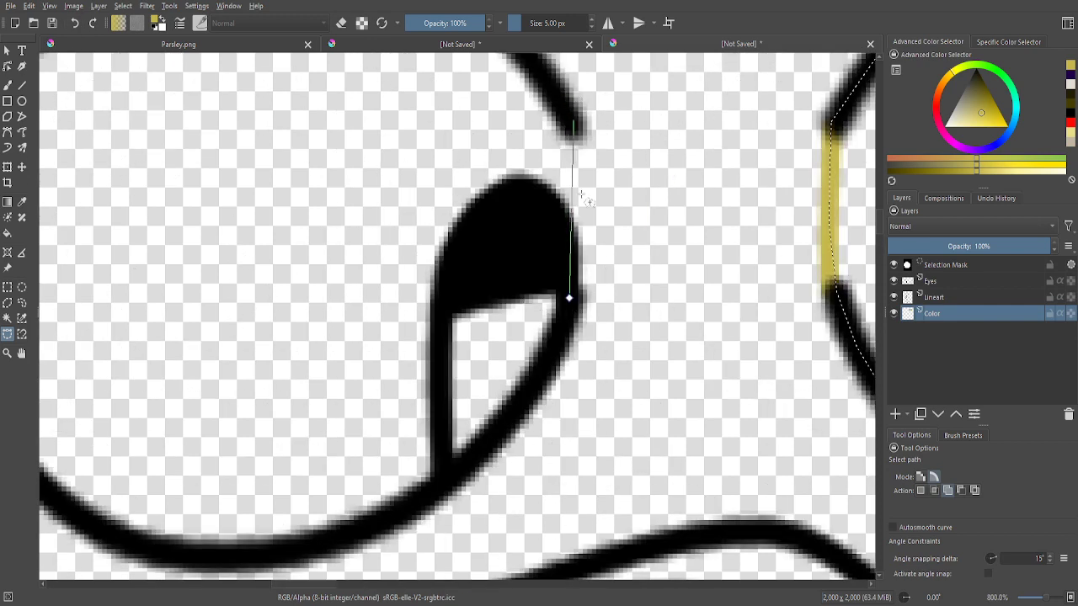
pyautogui.scroll(-3, 564, 270)
pyautogui.scroll(3, 535, 177)
pyautogui.click(446, 112)
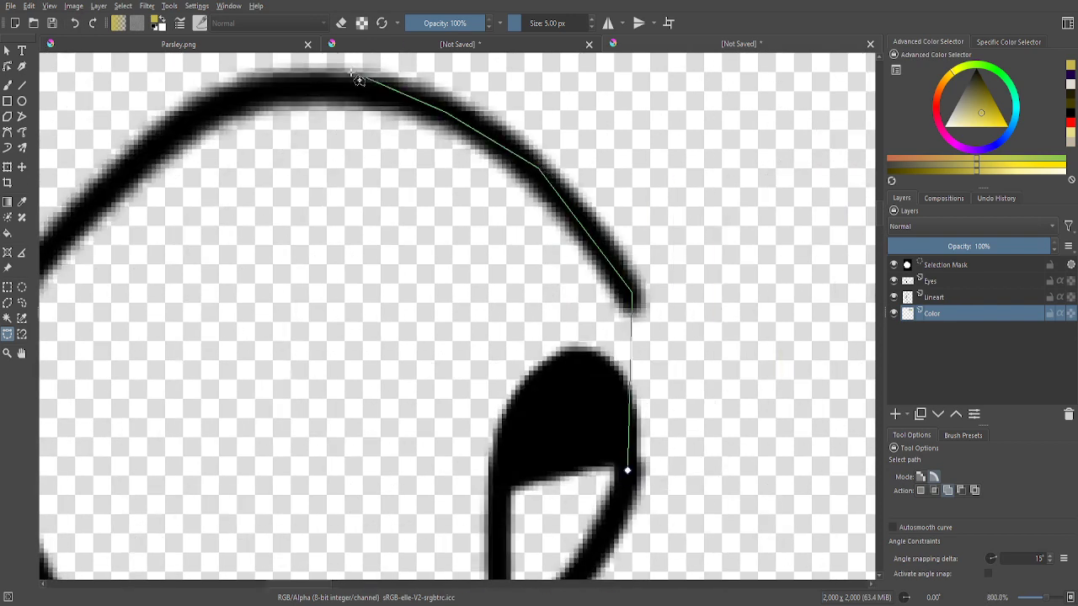
pyautogui.click(341, 93)
pyautogui.click(227, 99)
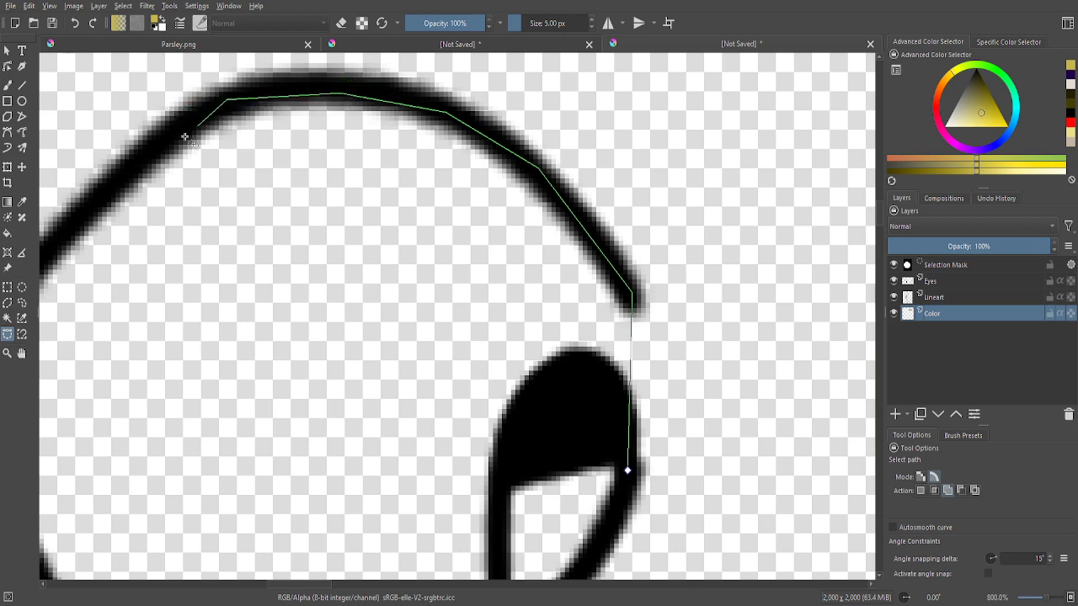
pyautogui.click(158, 147)
pyautogui.scroll(-3, 287, 265)
pyautogui.scroll(3, 353, 253)
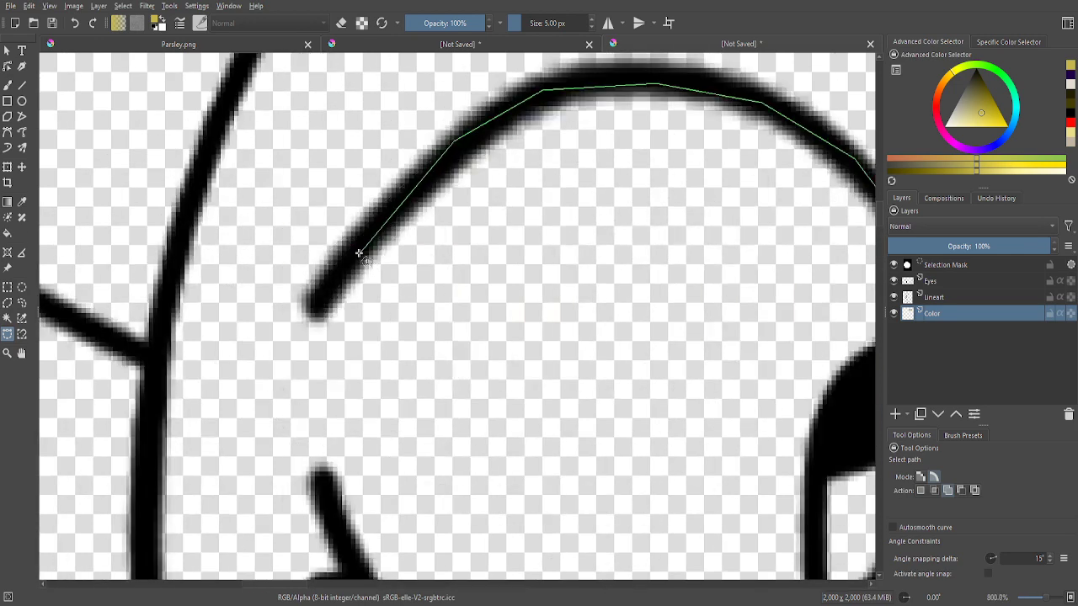
pyautogui.click(318, 302)
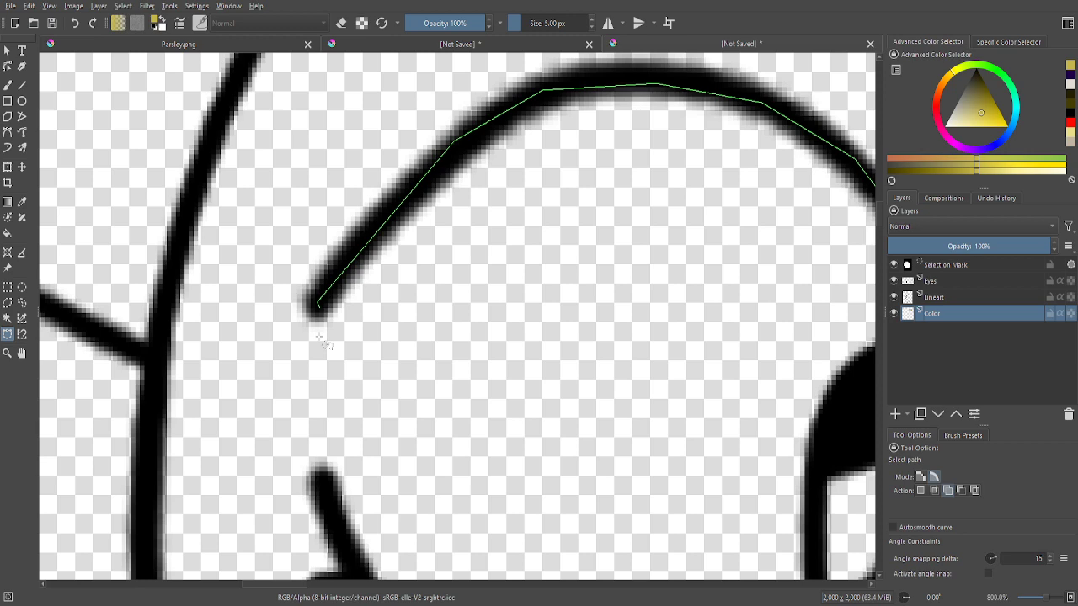
# - Bridge the left-hand eye's outer gap and trace the lower lid past the lashes, closing the path at its starting point
pyautogui.click(320, 493)
pyautogui.scroll(-3, 320, 493)
pyautogui.scroll(3, 270, 412)
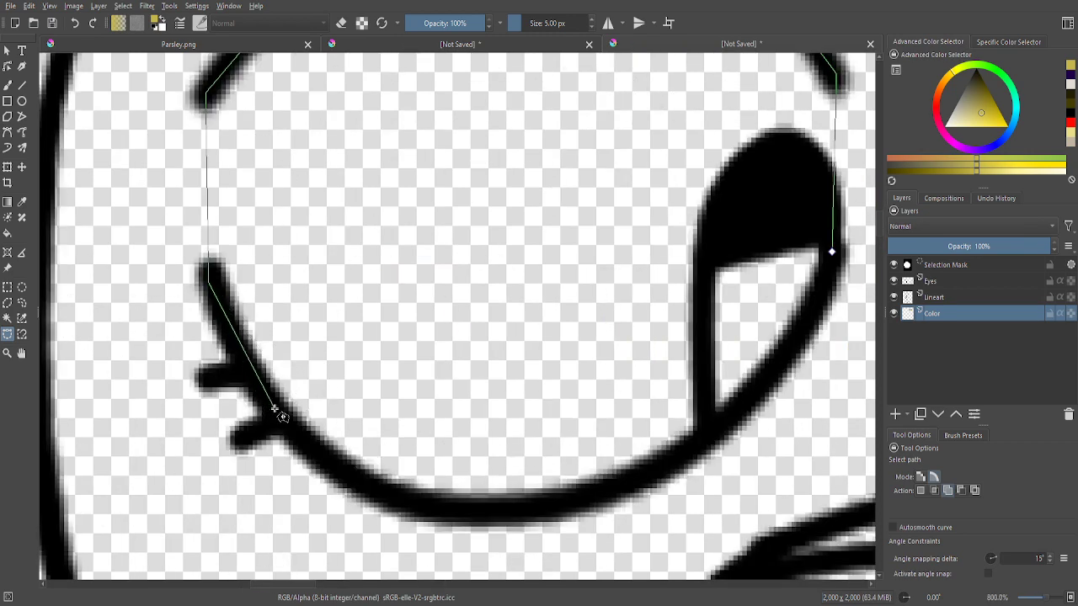
pyautogui.click(457, 511)
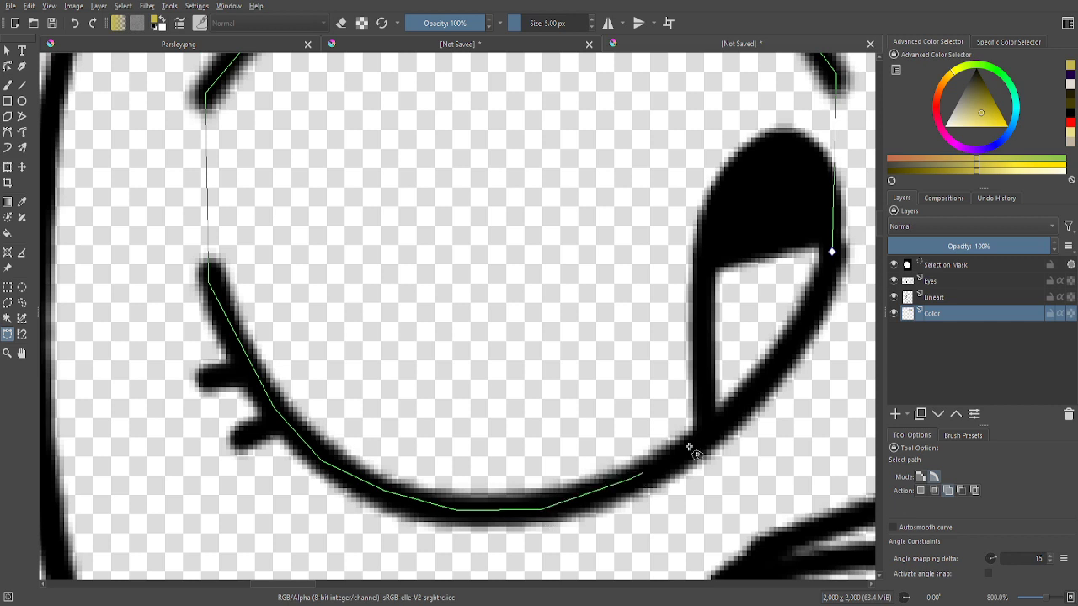
pyautogui.click(832, 252)
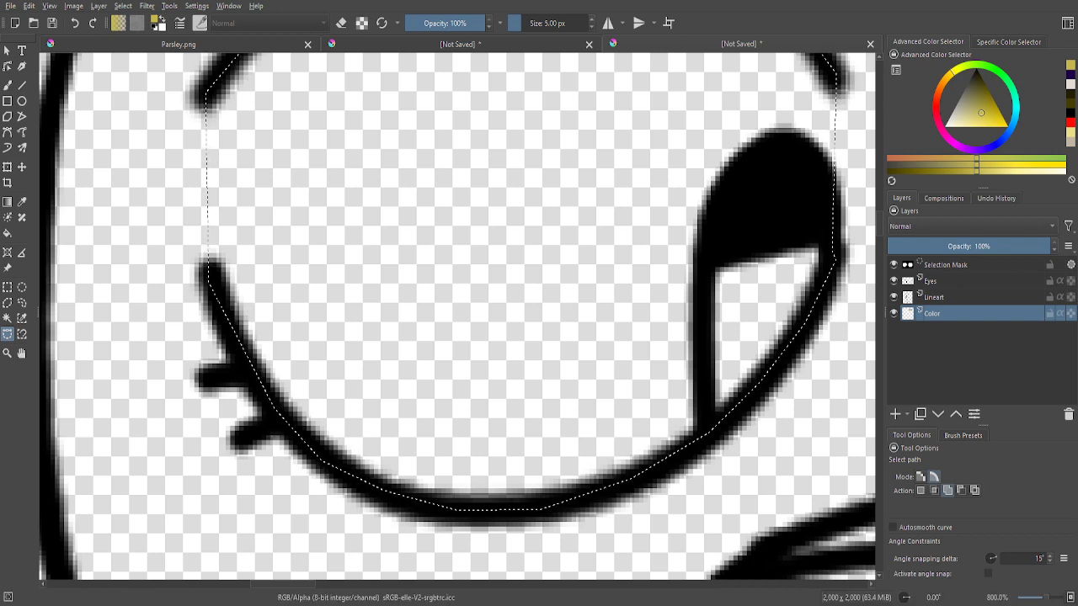
# - Begin a path selection around the crescent above the nose, following its lower line from the left tip to the right tip
pyautogui.scroll(-5, 430, 404)
pyautogui.scroll(6, 505, 413)
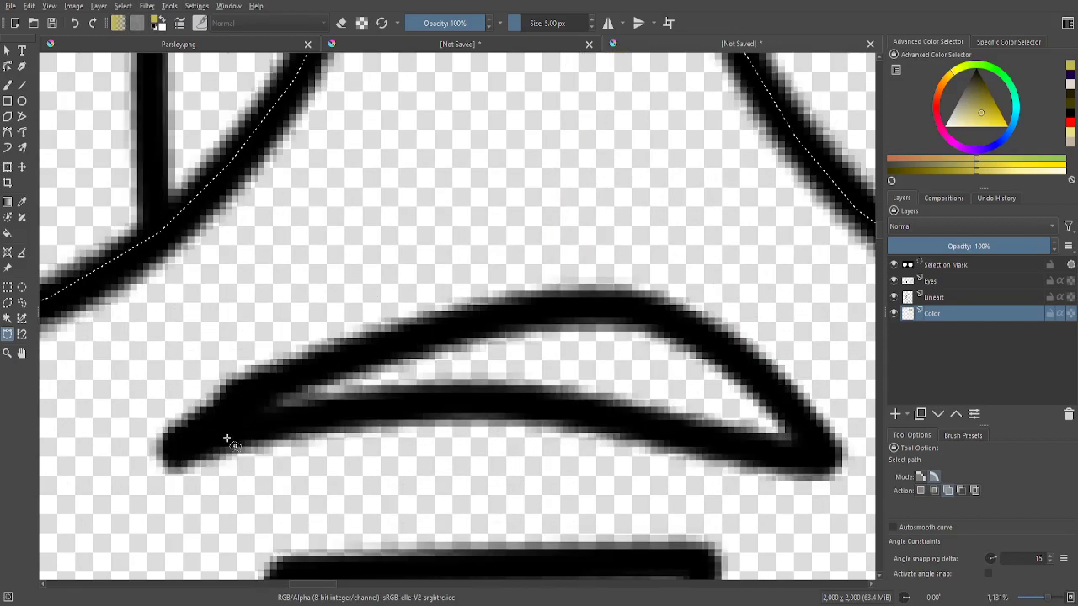
pyautogui.click(185, 450)
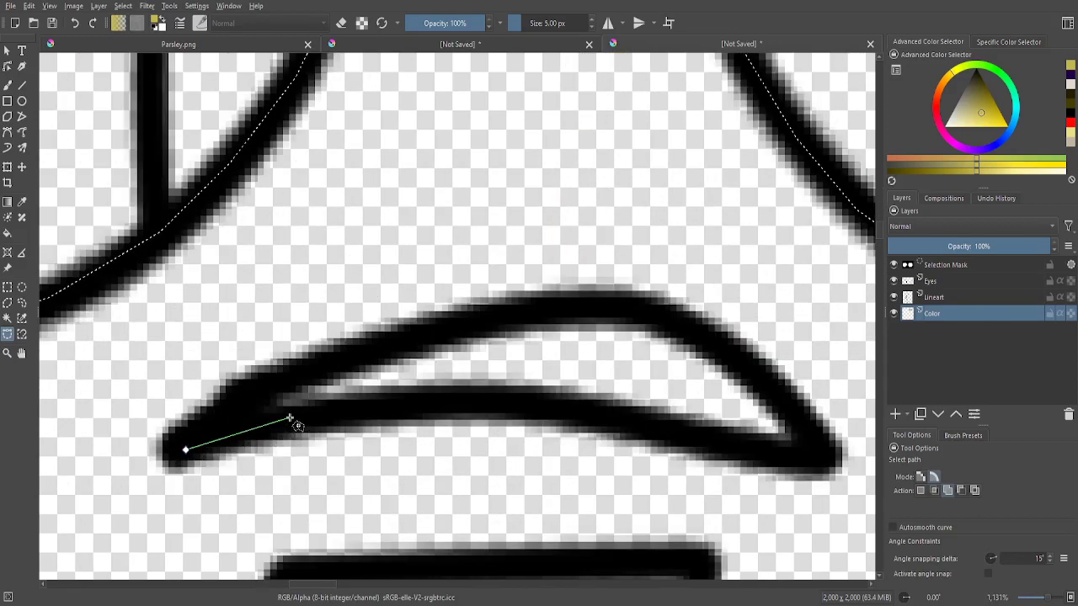
pyautogui.click(291, 415)
pyautogui.click(461, 402)
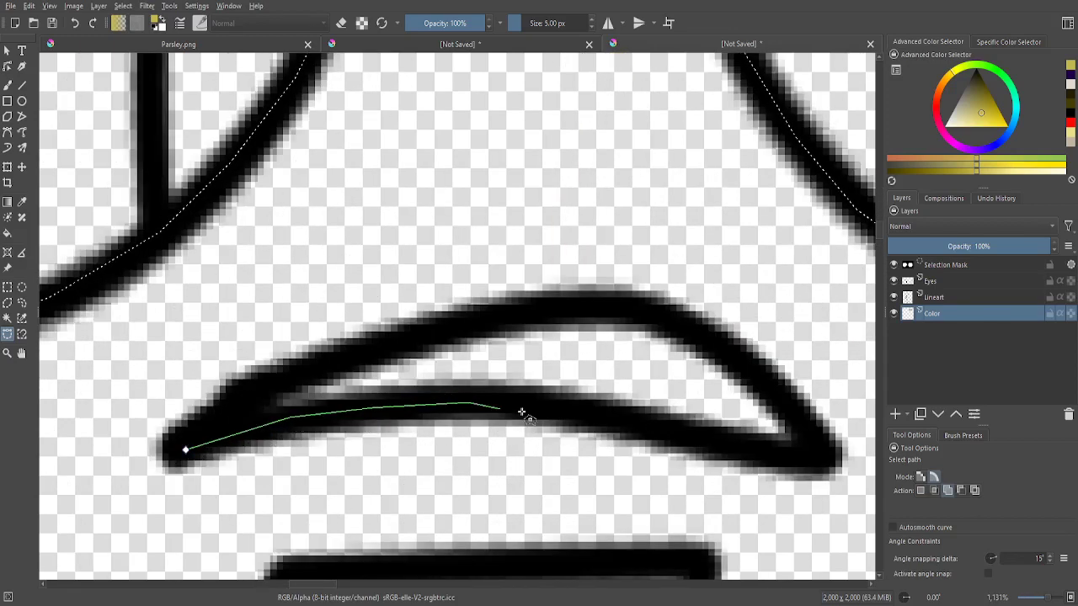
pyautogui.click(570, 411)
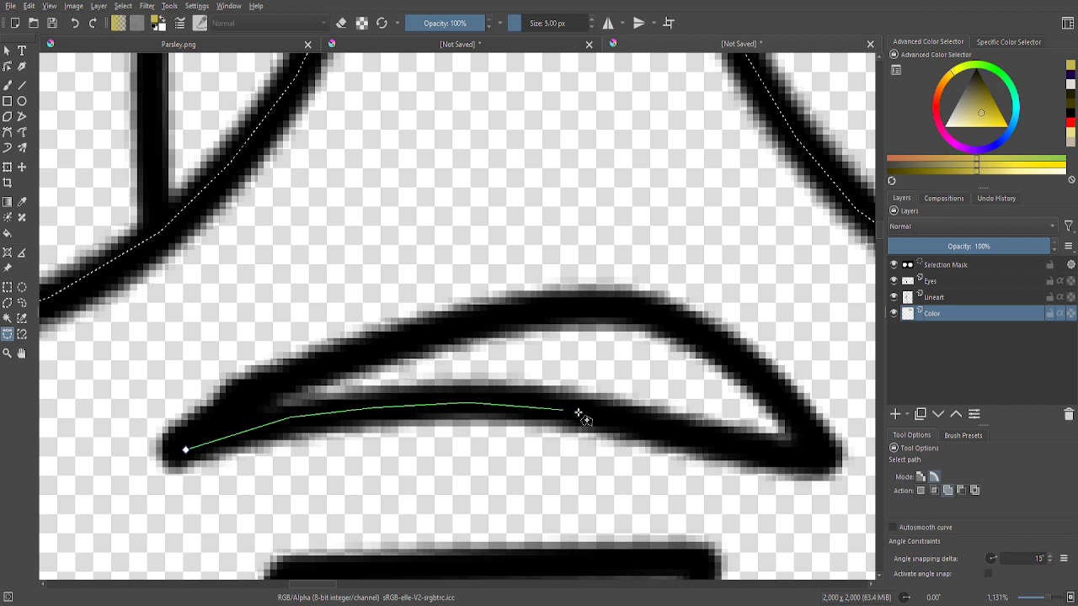
pyautogui.click(821, 460)
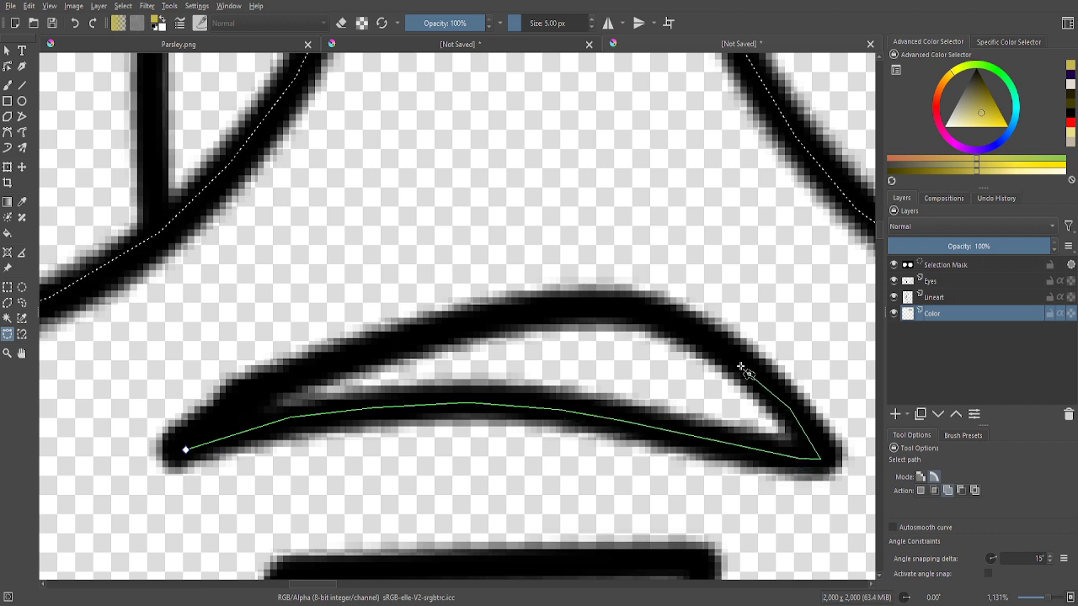
# - Trace back along the crescent's upper line and close the selection at the left tip
pyautogui.click(692, 329)
pyautogui.click(528, 309)
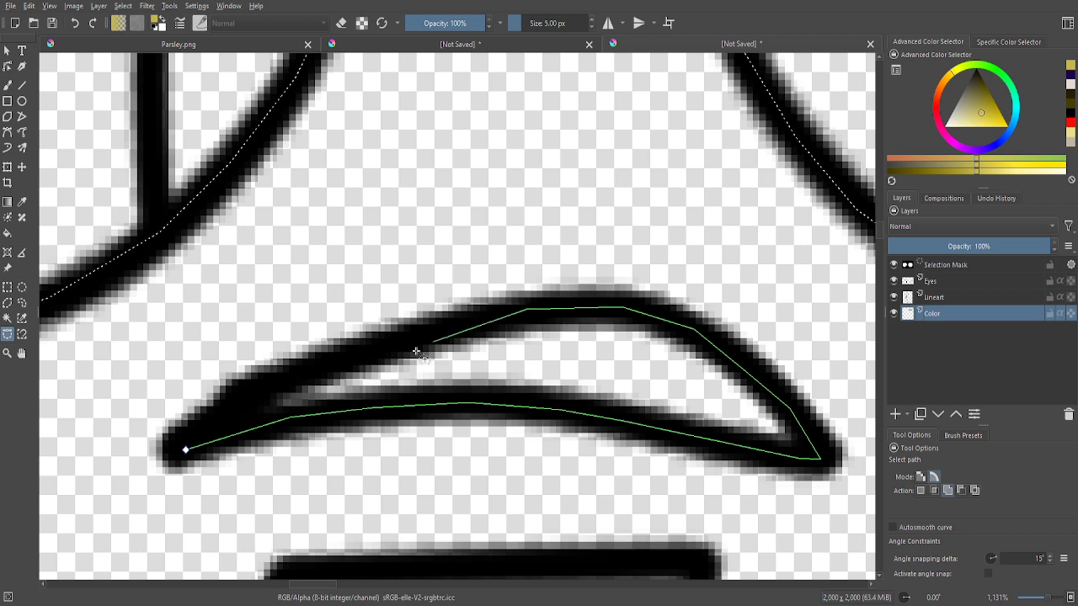
pyautogui.click(356, 360)
pyautogui.click(229, 407)
pyautogui.click(186, 448)
# - Add the half-round nose shape to the selection with a closed path along its outline
pyautogui.keyDown('ctrl'); pyautogui.scroll(-2, 193, 450); pyautogui.keyUp('ctrl')
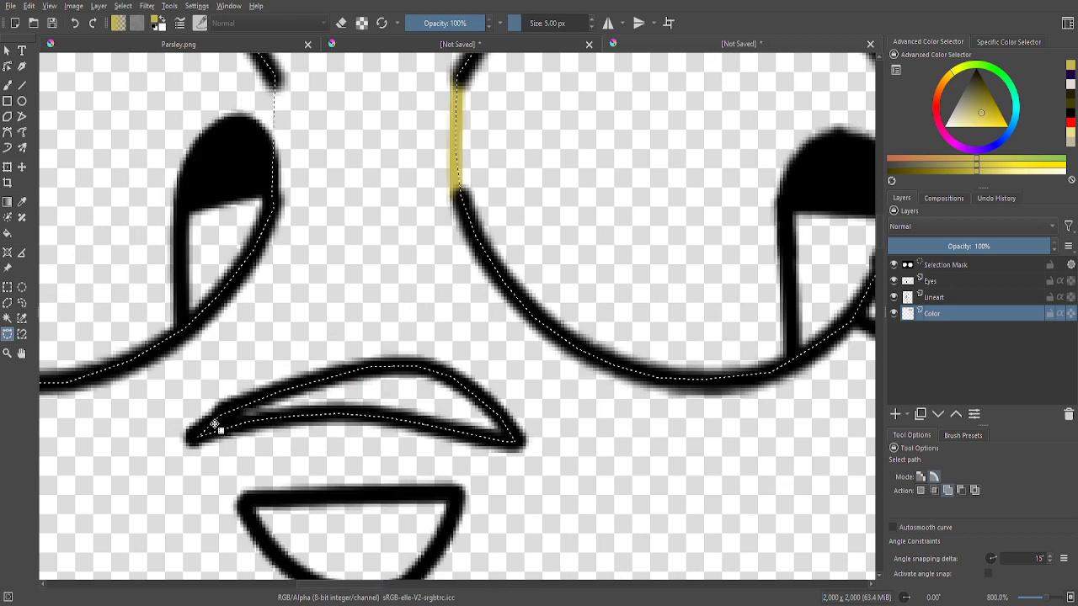
pyautogui.scroll(-3, 289, 379)
pyautogui.click(289, 366)
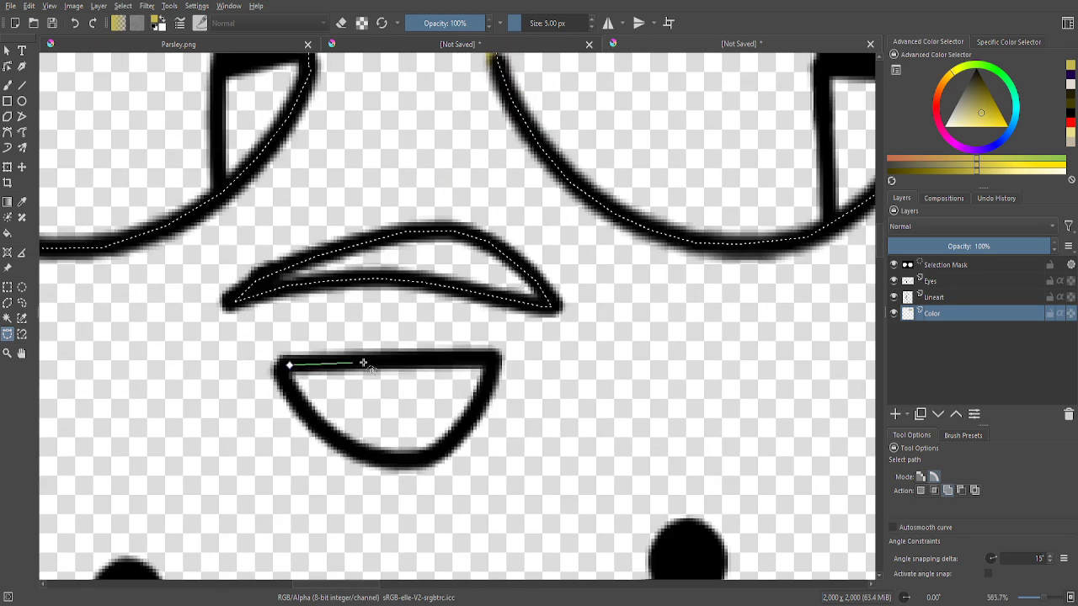
pyautogui.click(488, 359)
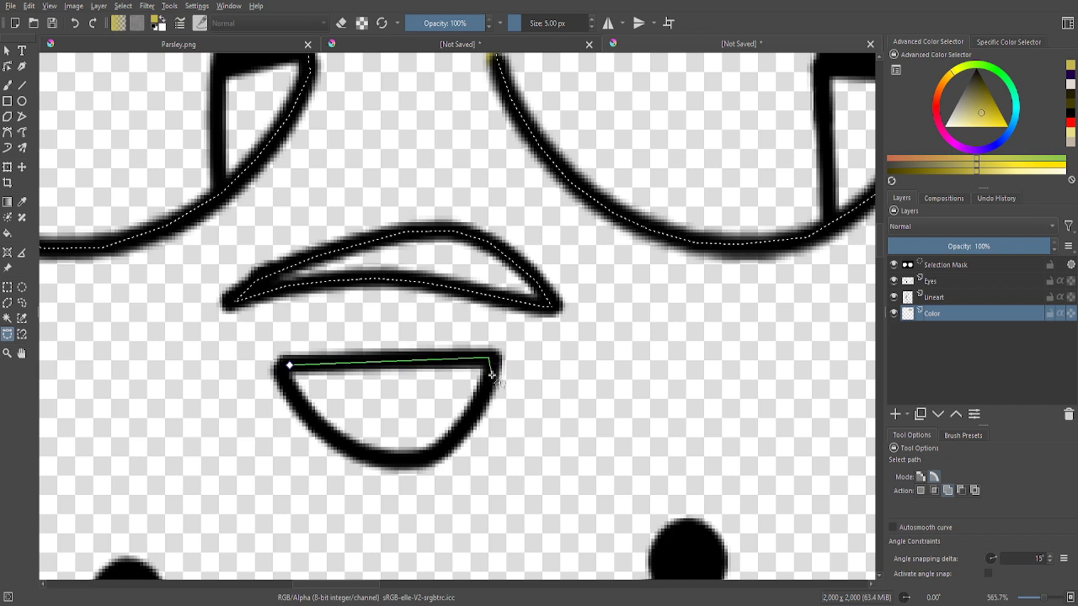
pyautogui.click(420, 463)
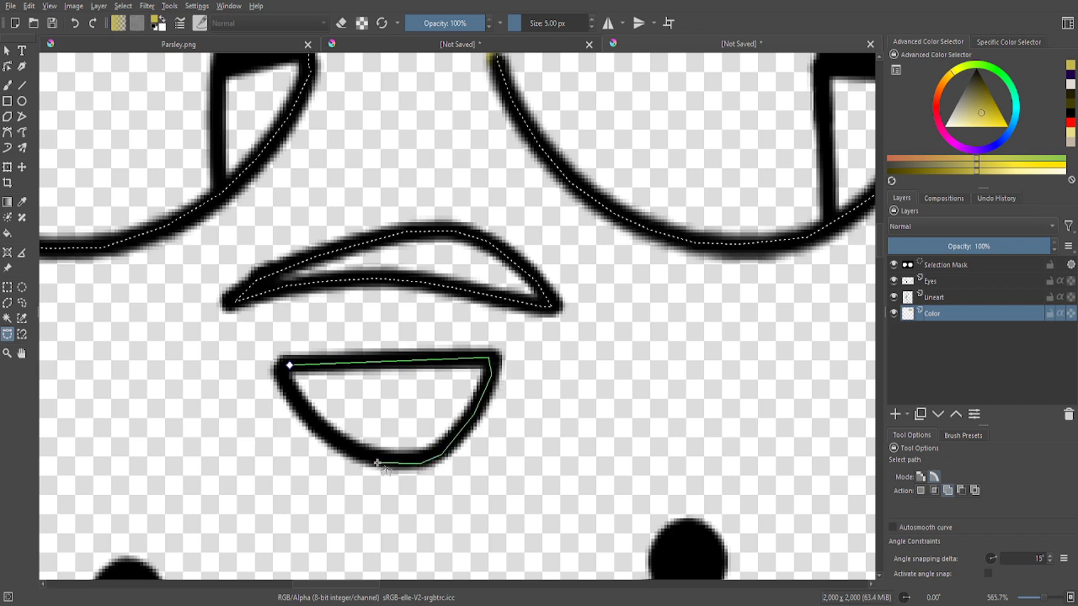
pyautogui.click(367, 458)
pyautogui.click(323, 428)
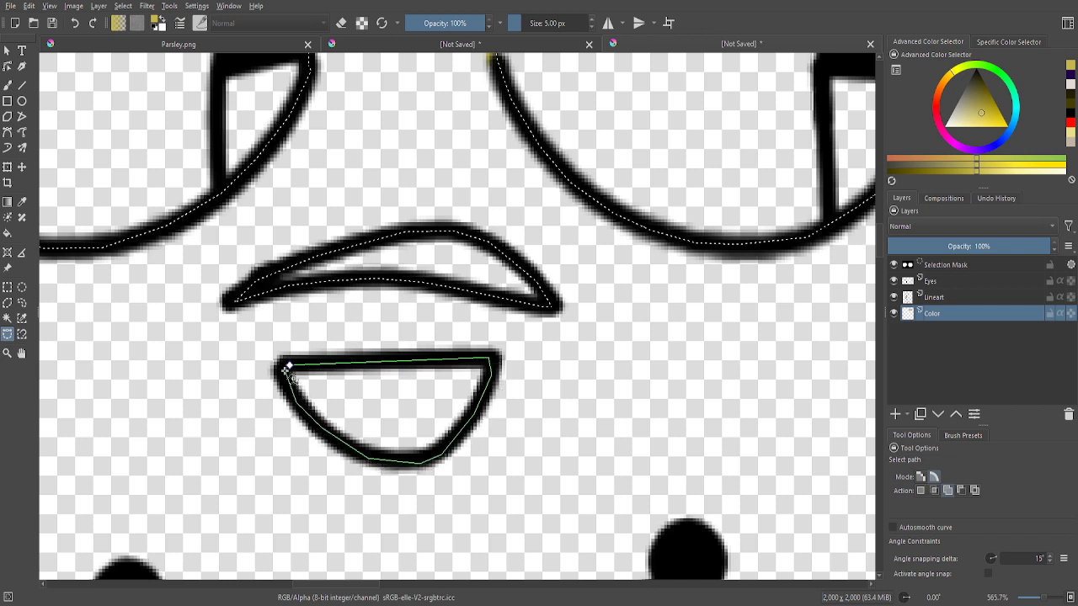
pyautogui.click(287, 366)
# - Try to extend the selection at the nose shape's upper-left corner with a small closed path
pyautogui.scroll(2, 295, 408)
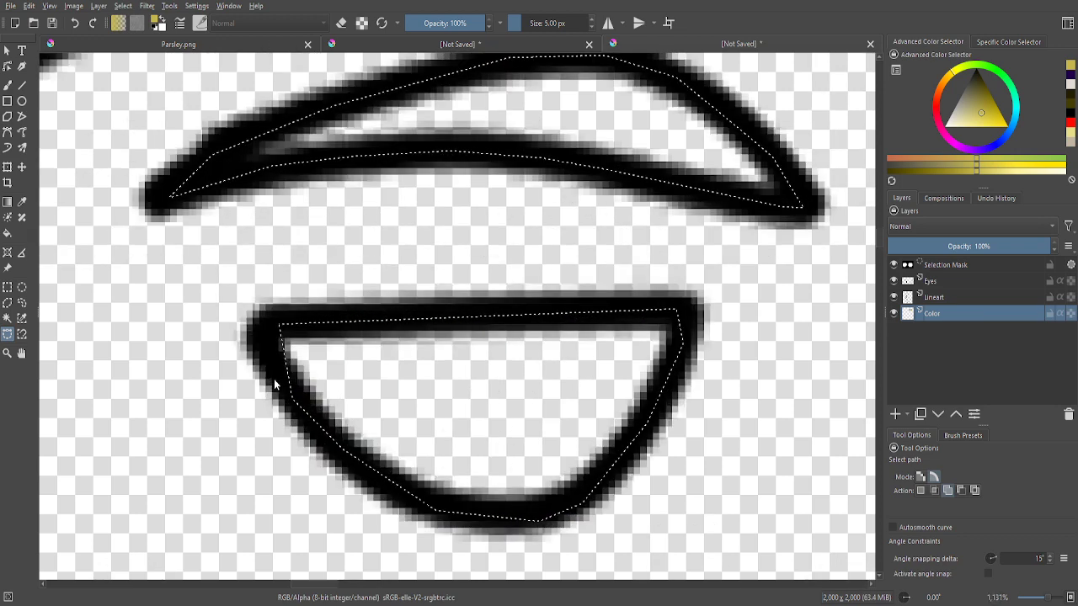
pyautogui.click(253, 373)
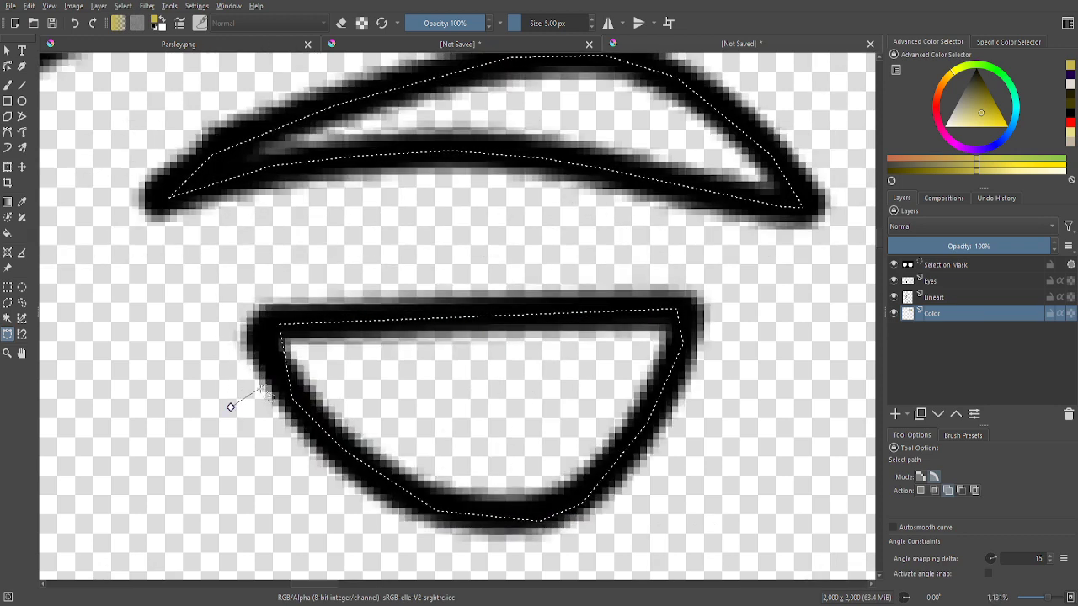
pyautogui.click(7, 287)
pyautogui.click(8, 334)
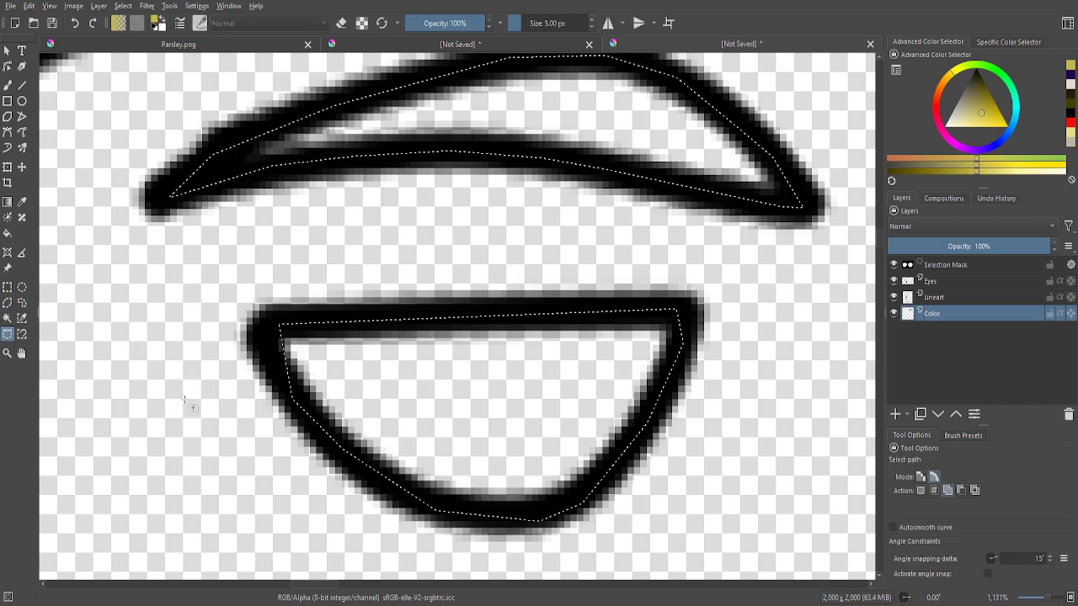
pyautogui.click(282, 387)
pyautogui.click(270, 329)
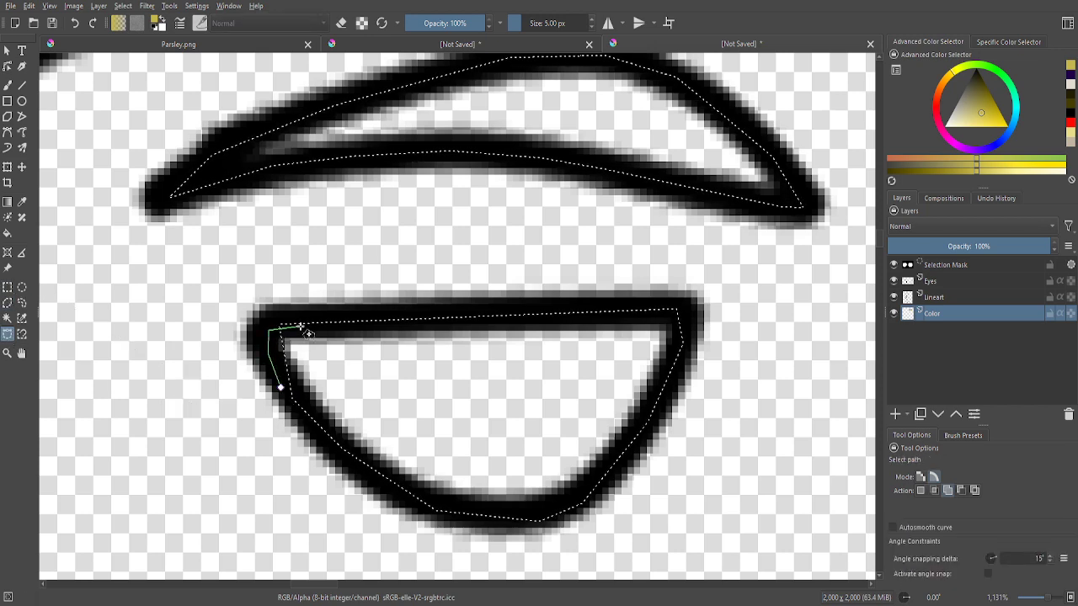
pyautogui.click(300, 326)
pyautogui.click(283, 388)
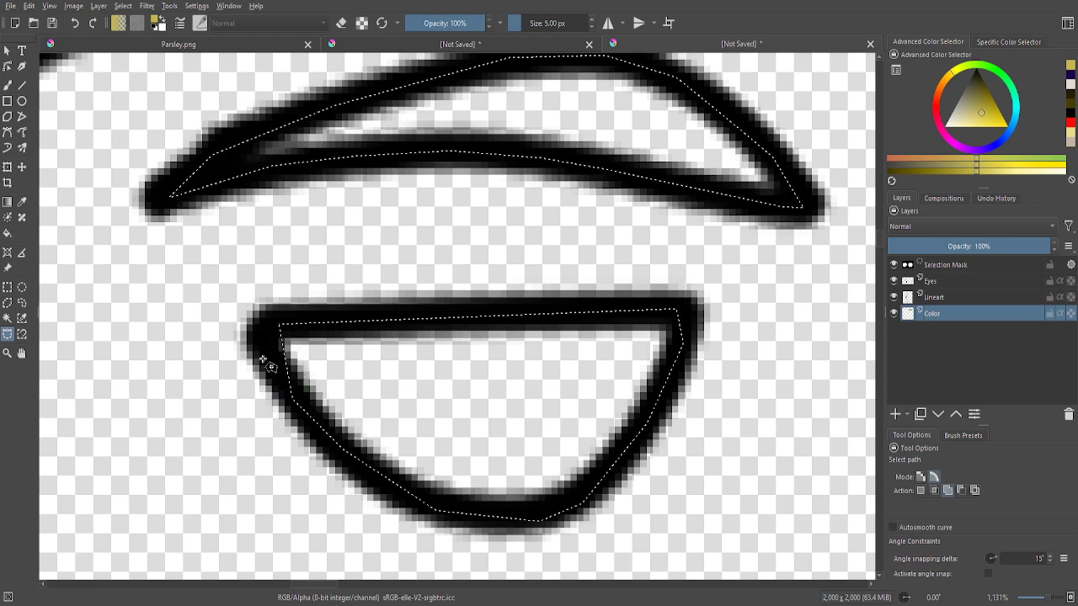
# - Start a path selection at the top of the right-hand ear and trace the folded flap's lower edge to the ear's outer side
pyautogui.scroll(-10, 300, 347)
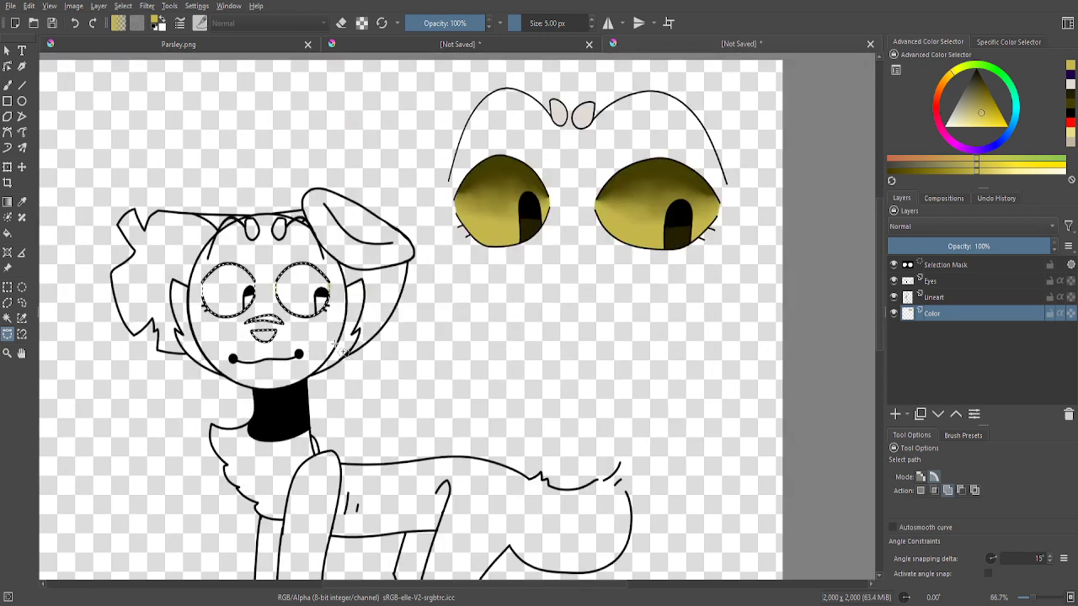
pyautogui.scroll(8, 300, 346)
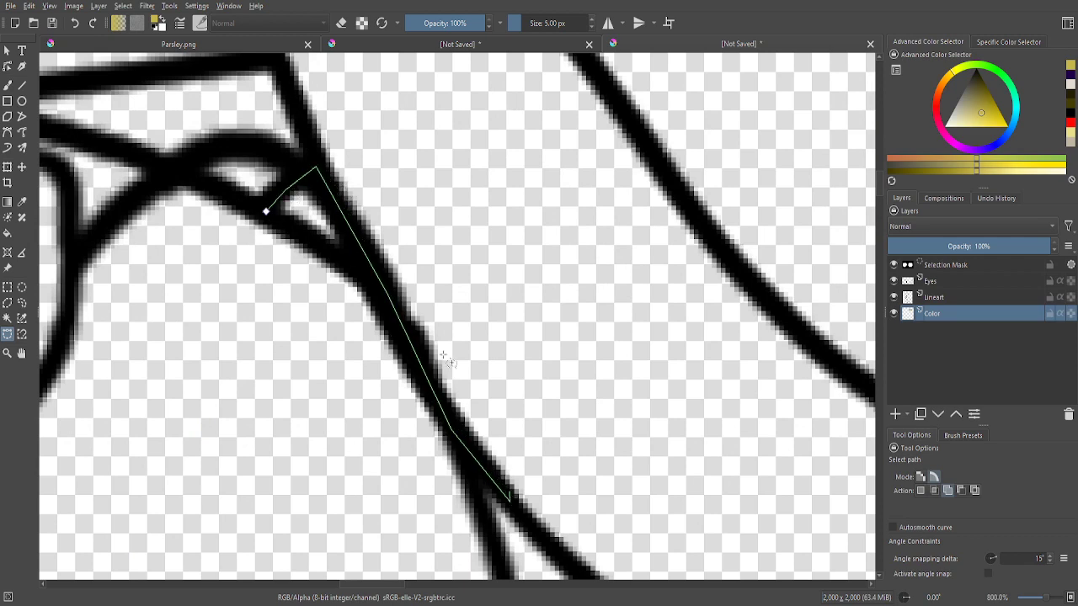
pyautogui.scroll(-4, 437, 337)
pyautogui.scroll(4, 410, 413)
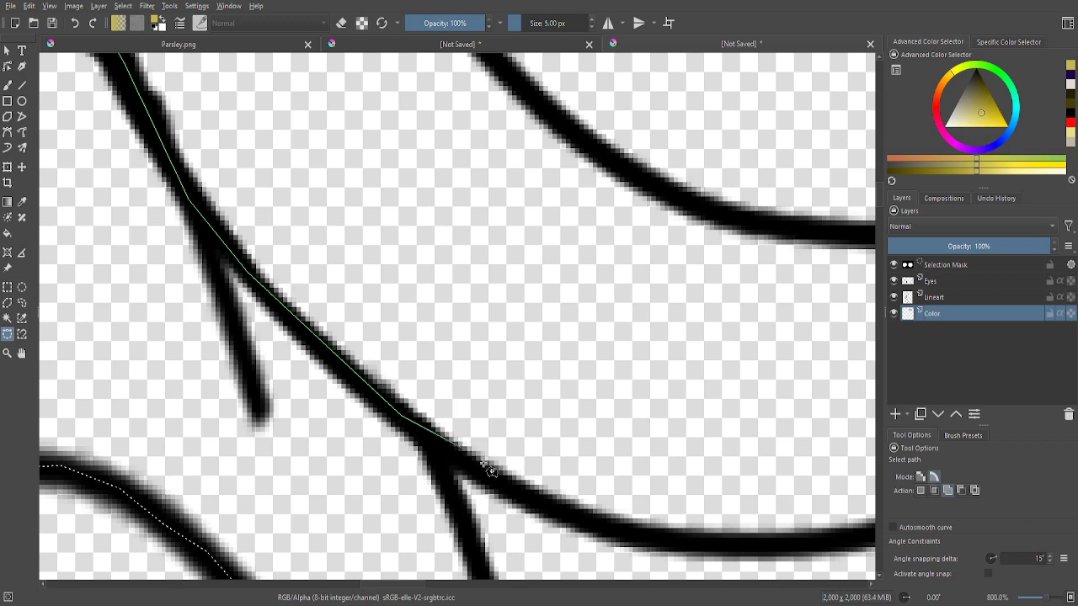
pyautogui.click(508, 488)
pyautogui.scroll(-4, 428, 274)
pyautogui.scroll(2, 505, 324)
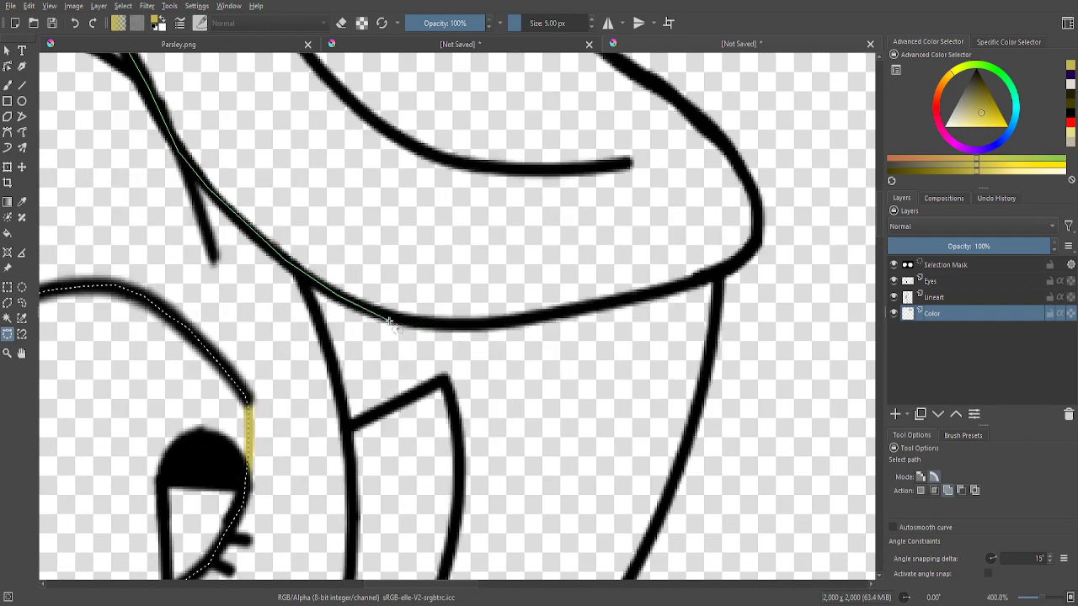
pyautogui.click(511, 321)
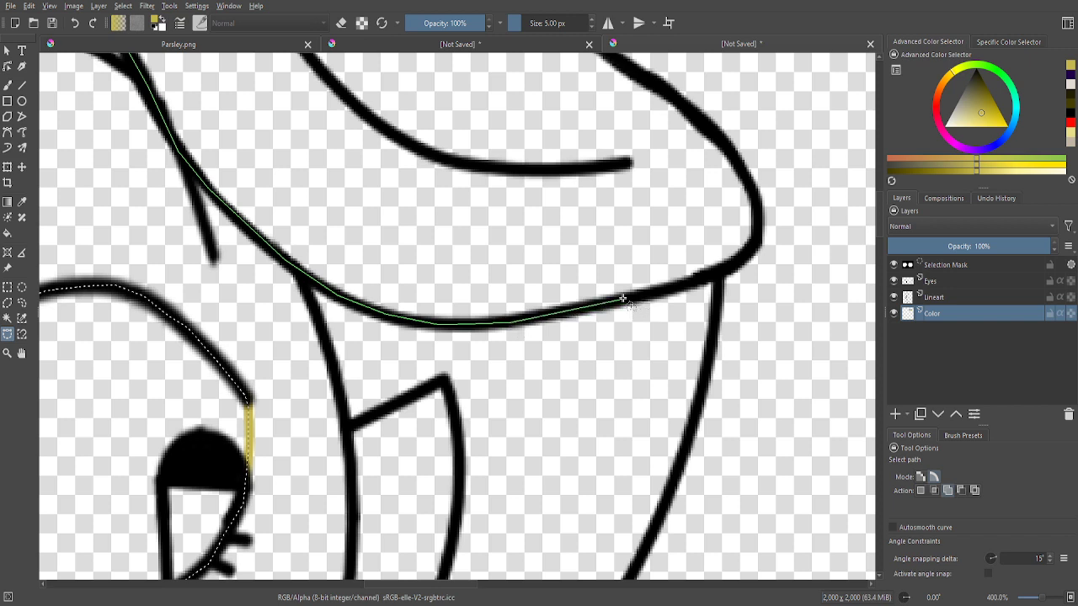
pyautogui.click(714, 273)
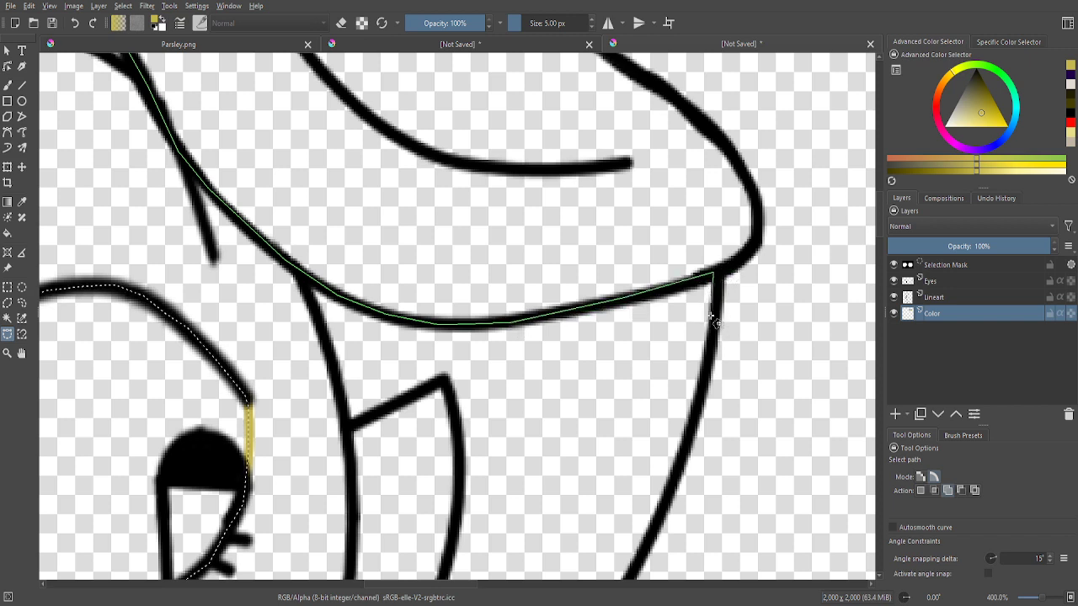
# - Continue the path selection down the right-hand ear's outer edge to the point where it meets the cheek fur
pyautogui.click(717, 314)
pyautogui.click(700, 400)
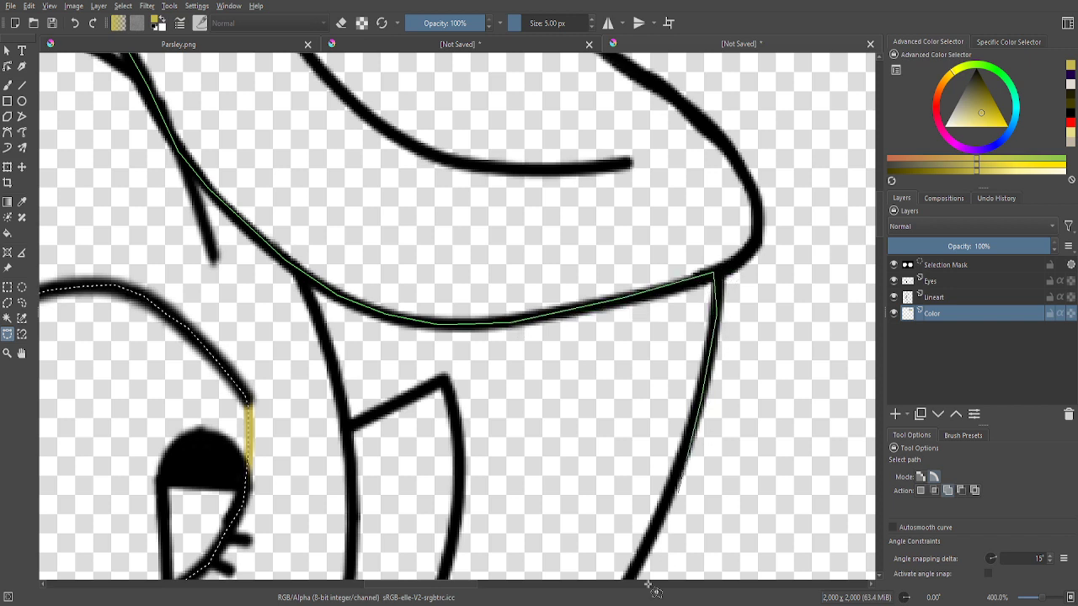
pyautogui.click(654, 536)
pyautogui.scroll(-3, 659, 324)
pyautogui.scroll(4, 622, 449)
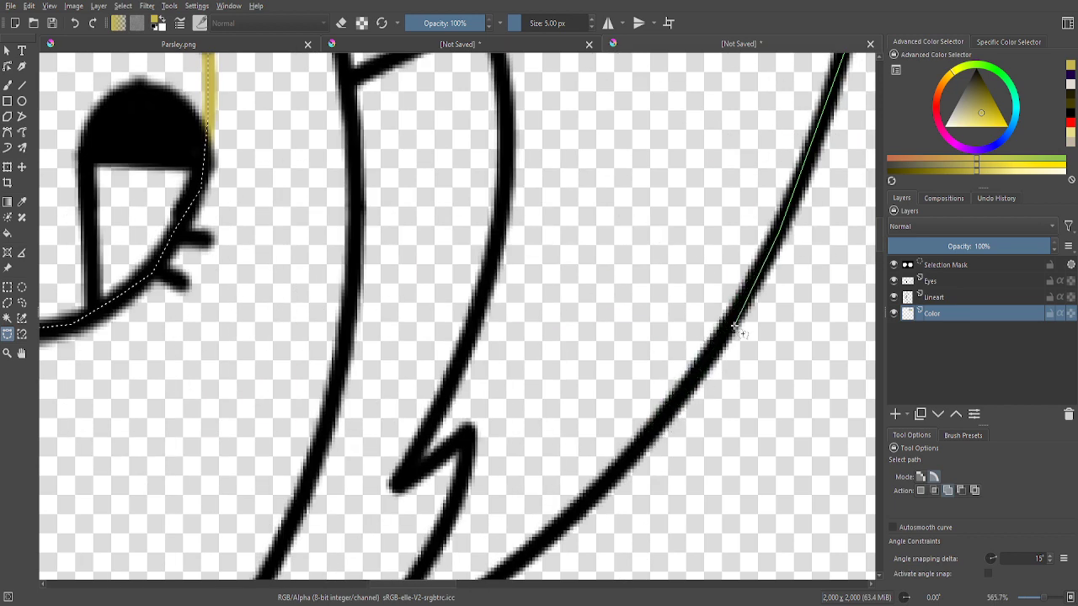
pyautogui.scroll(-3, 654, 426)
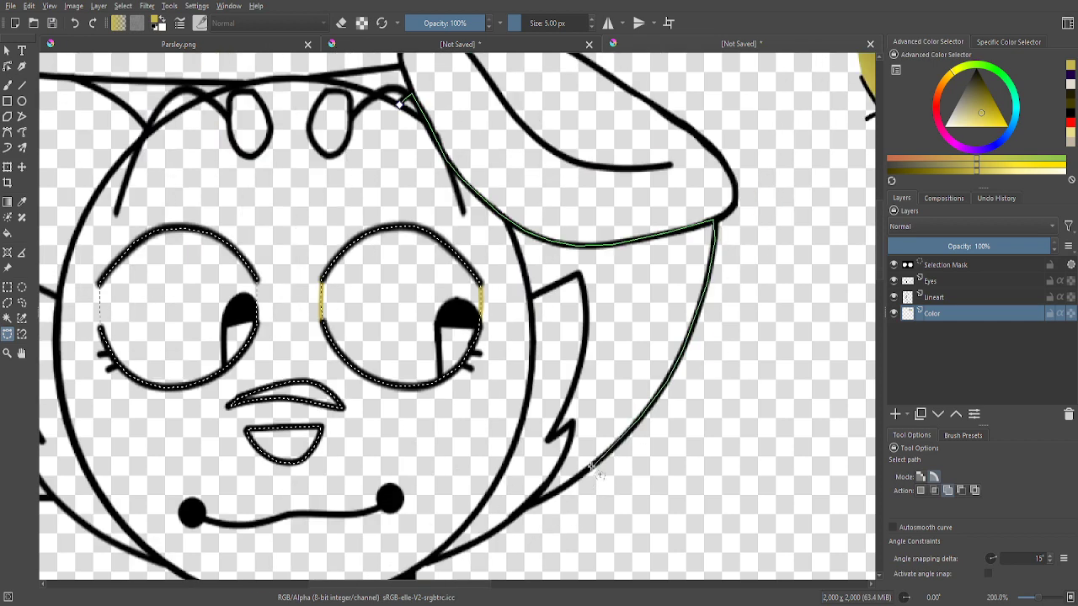
pyautogui.scroll(3, 591, 465)
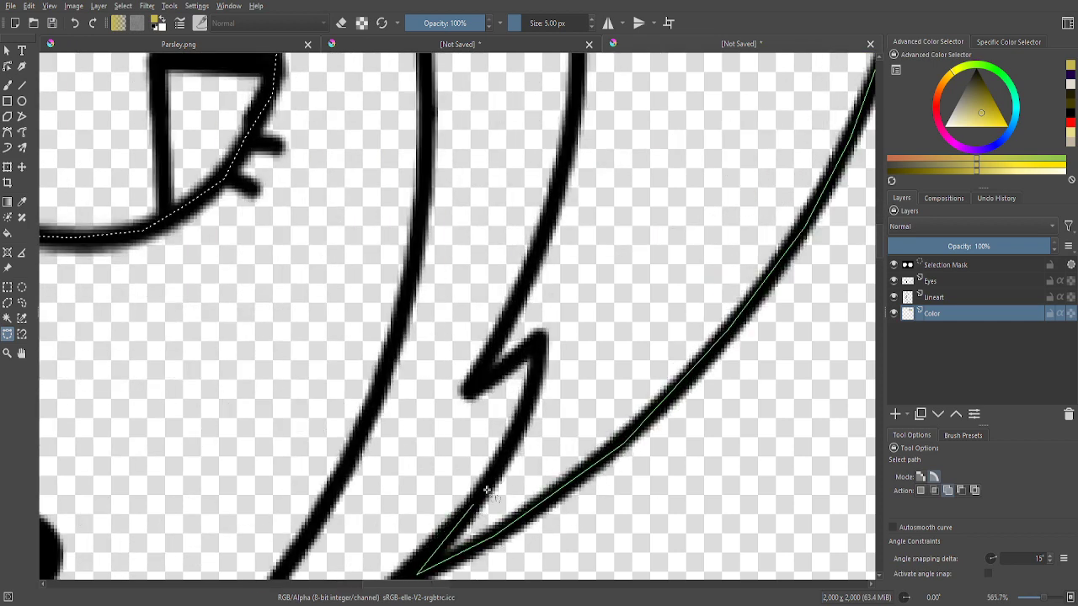
# - Trace up the right-hand cheek fur's zigzag edge to its peak and along its top line to the head outline
pyautogui.click(484, 492)
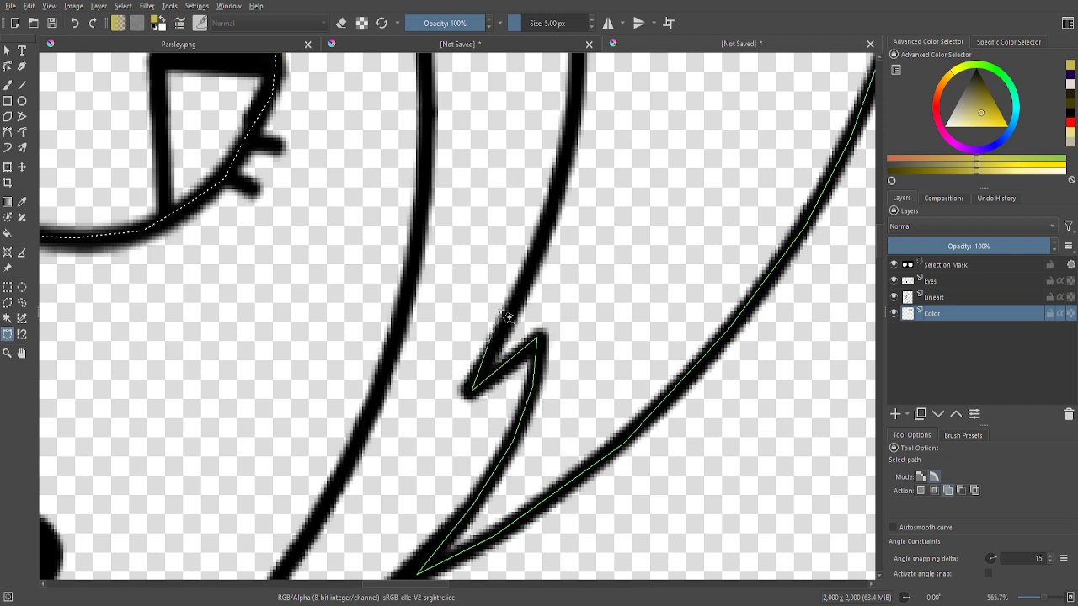
pyautogui.click(544, 231)
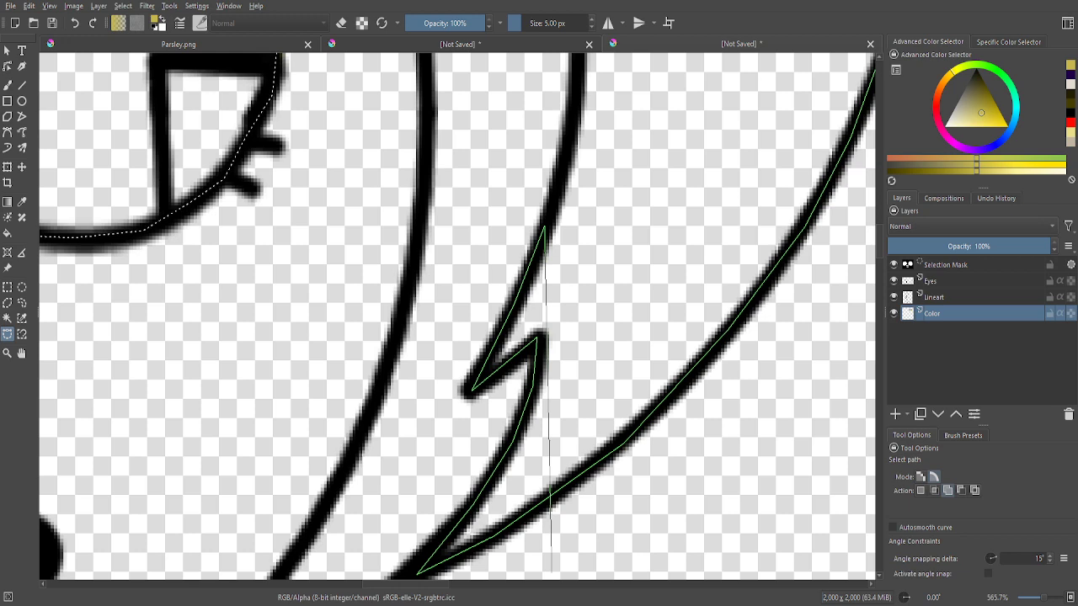
pyautogui.click(566, 164)
pyautogui.scroll(-2, 570, 443)
pyautogui.scroll(2, 658, 220)
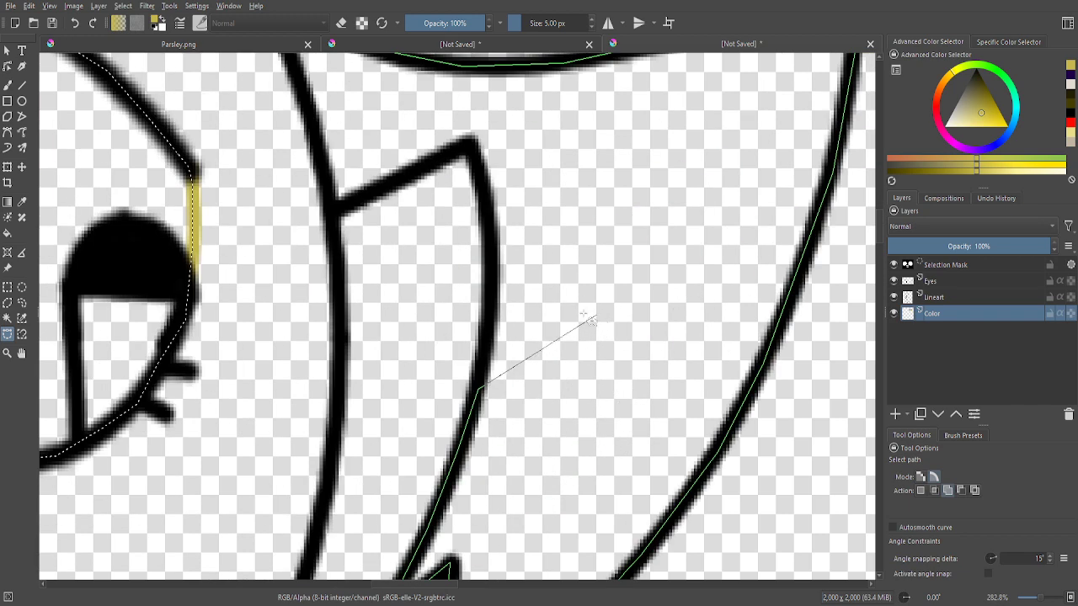
pyautogui.click(488, 280)
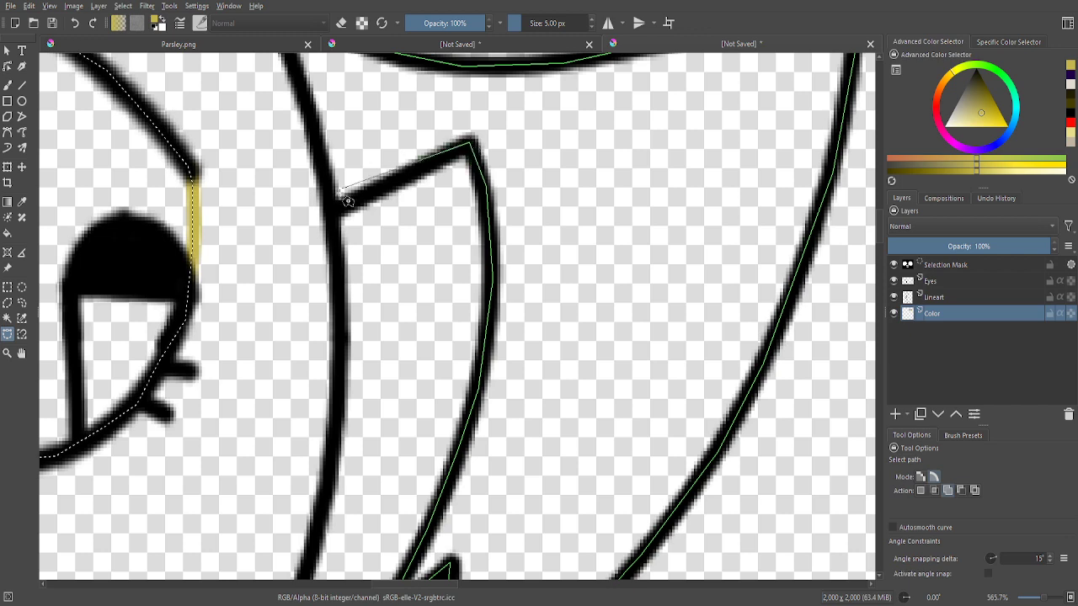
pyautogui.scroll(-3, 333, 308)
pyautogui.scroll(3, 331, 304)
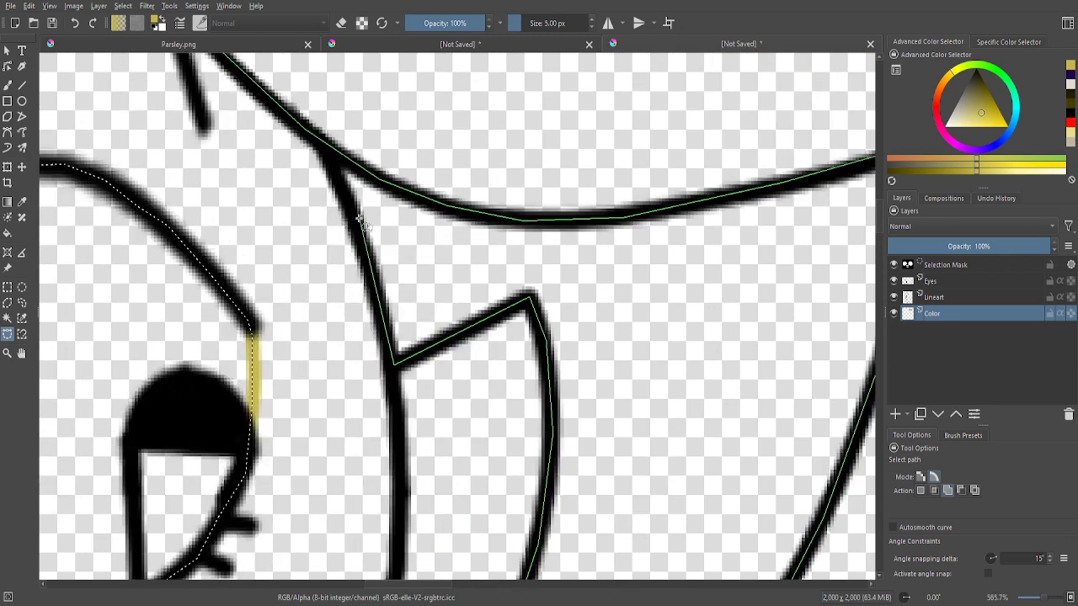
# - Trace up the head outline and back along the folded flap's edge, closing the right-hand ear selection at its starting point
pyautogui.click(331, 153)
pyautogui.click(289, 115)
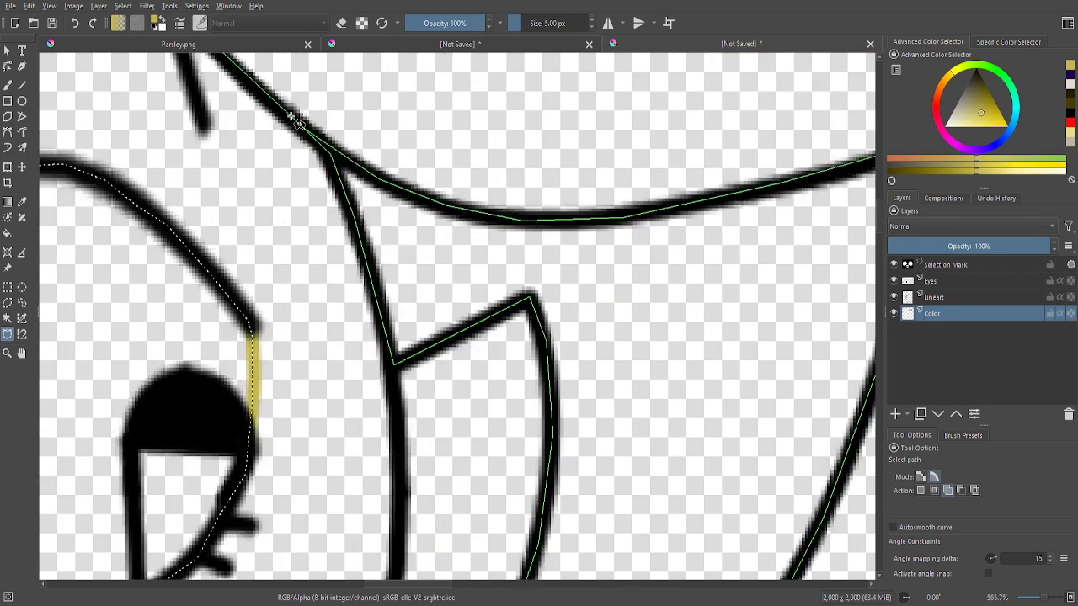
pyautogui.scroll(-3, 386, 325)
pyautogui.scroll(3, 335, 209)
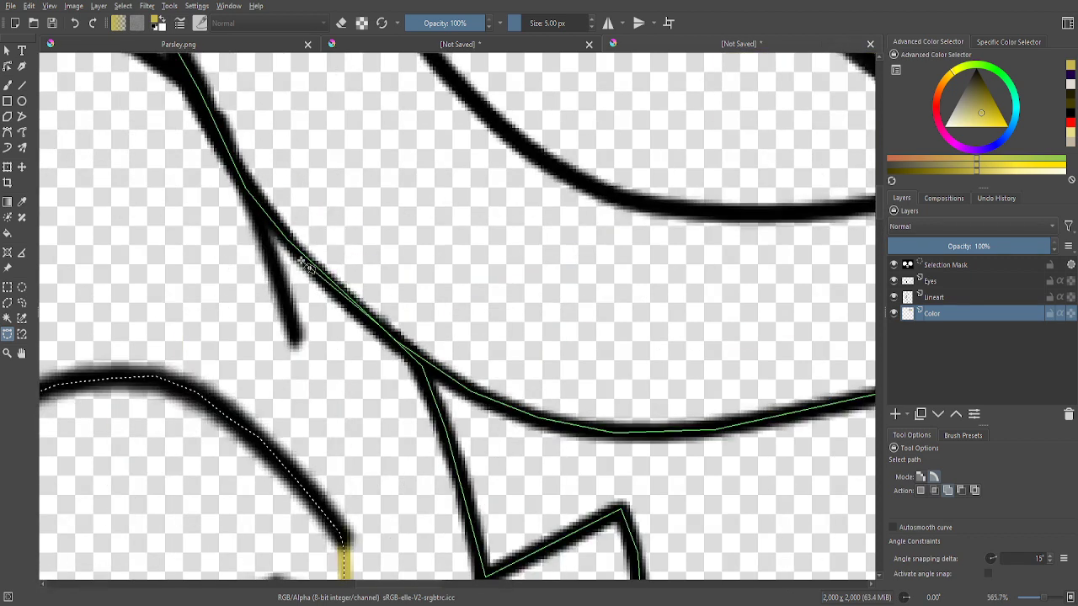
pyautogui.click(261, 212)
pyautogui.scroll(-3, 399, 365)
pyautogui.scroll(3, 329, 270)
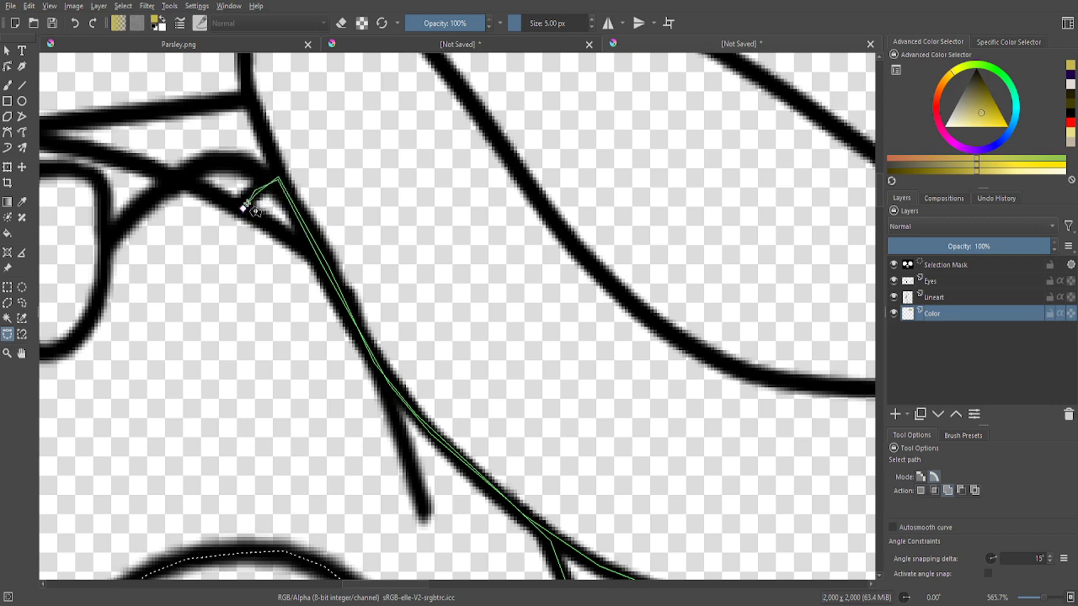
pyautogui.click(244, 207)
pyautogui.scroll(-2, 362, 253)
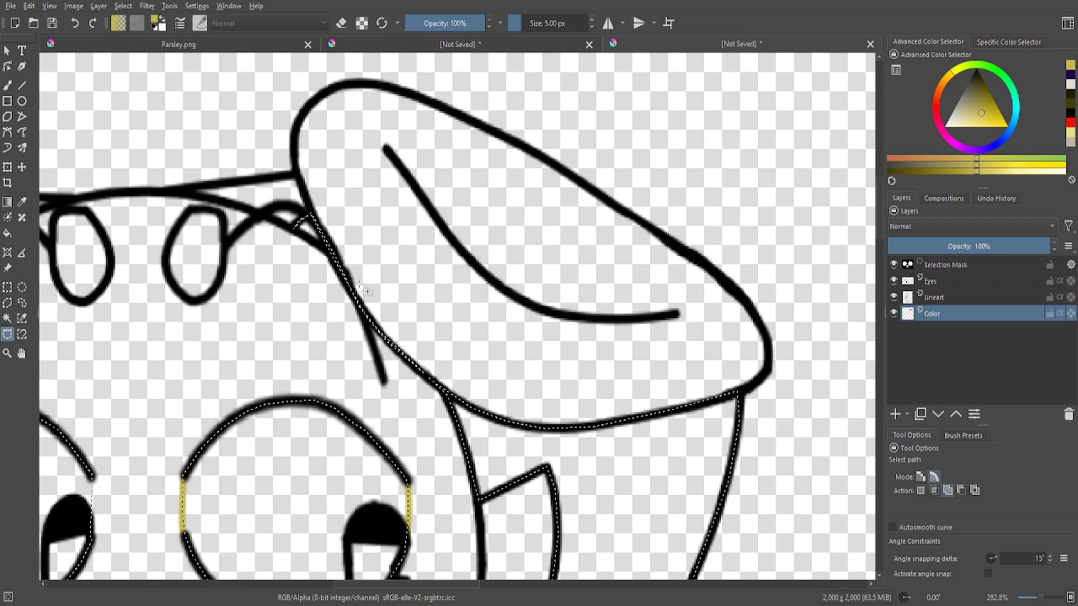
# - Add the small gap between the hair curl, head outline and right-hand ear to the selection with a closed path
pyautogui.scroll(3, 322, 267)
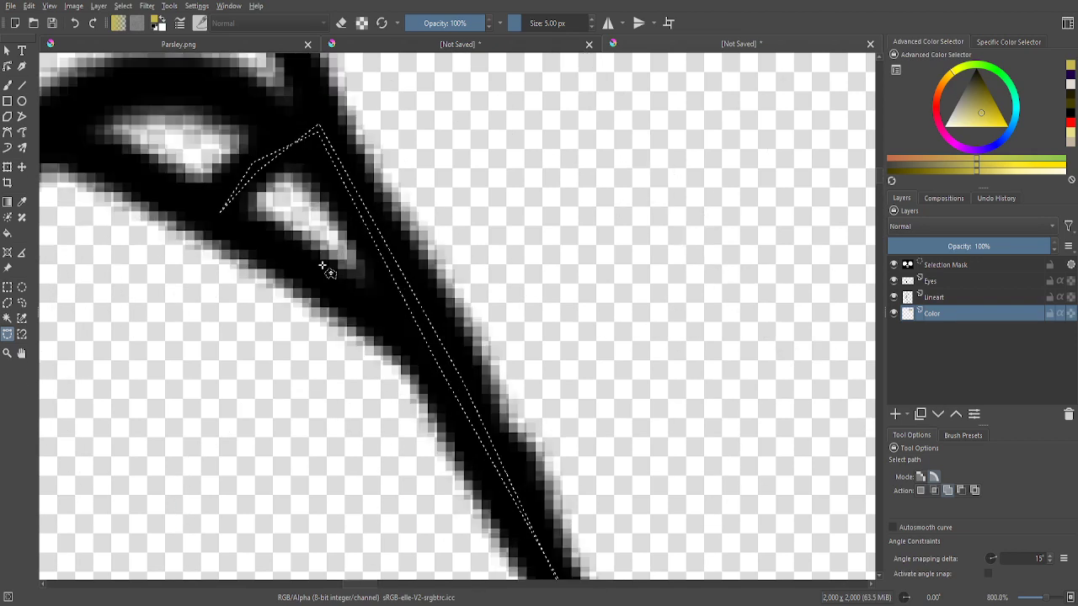
pyautogui.click(403, 349)
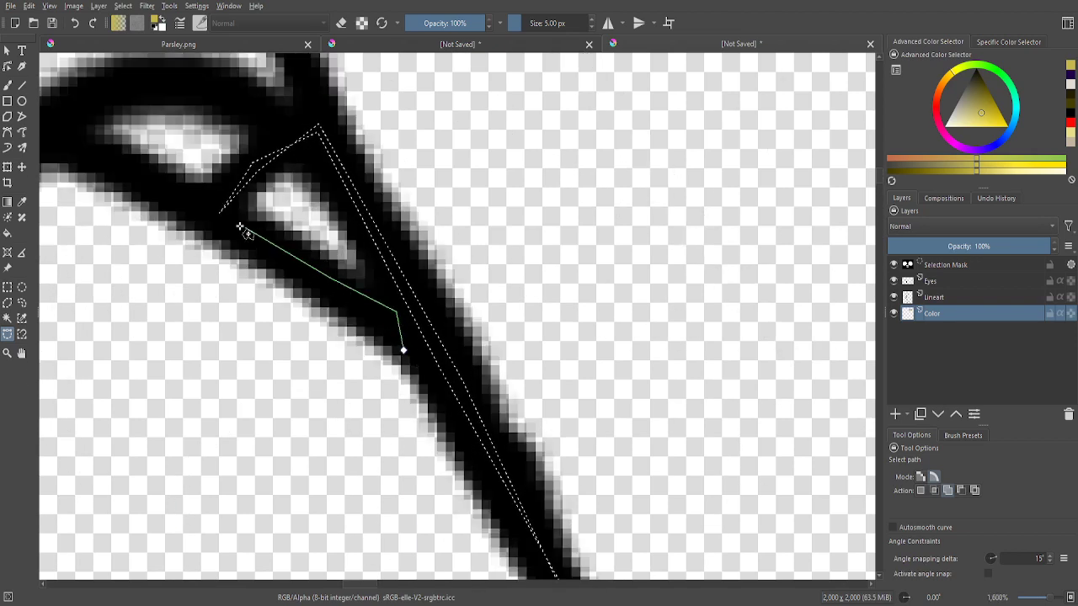
pyautogui.moveTo(241, 228)
pyautogui.mouseDown()
pyautogui.moveTo(231, 189)
pyautogui.moveTo(276, 145)
pyautogui.moveTo(301, 138)
pyautogui.moveTo(398, 271)
pyautogui.moveTo(415, 330)
pyautogui.mouseUp()
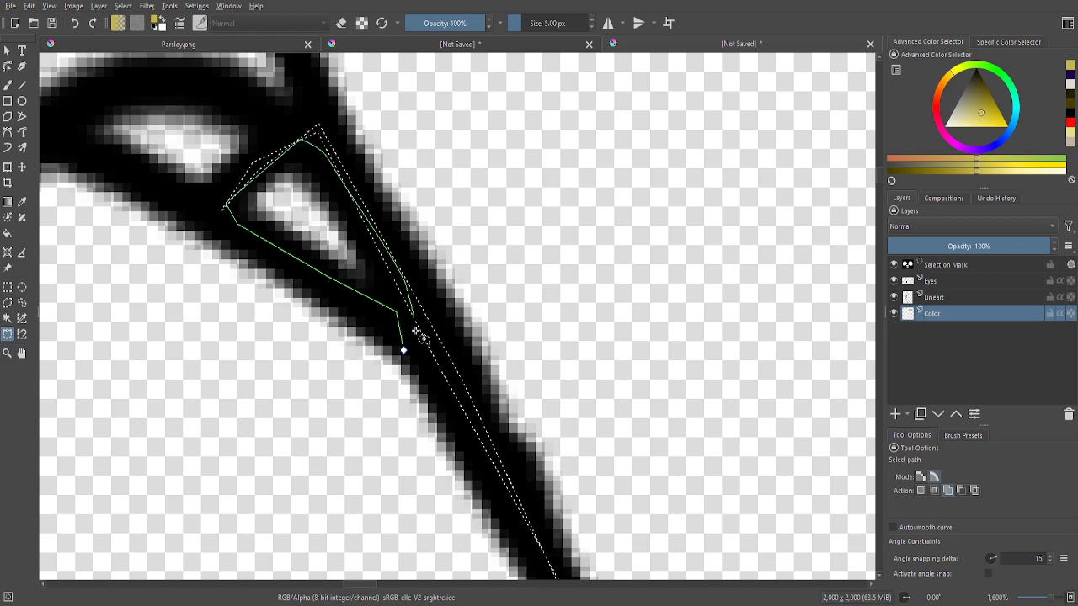
pyautogui.click(403, 350)
pyautogui.scroll(-4, 404, 353)
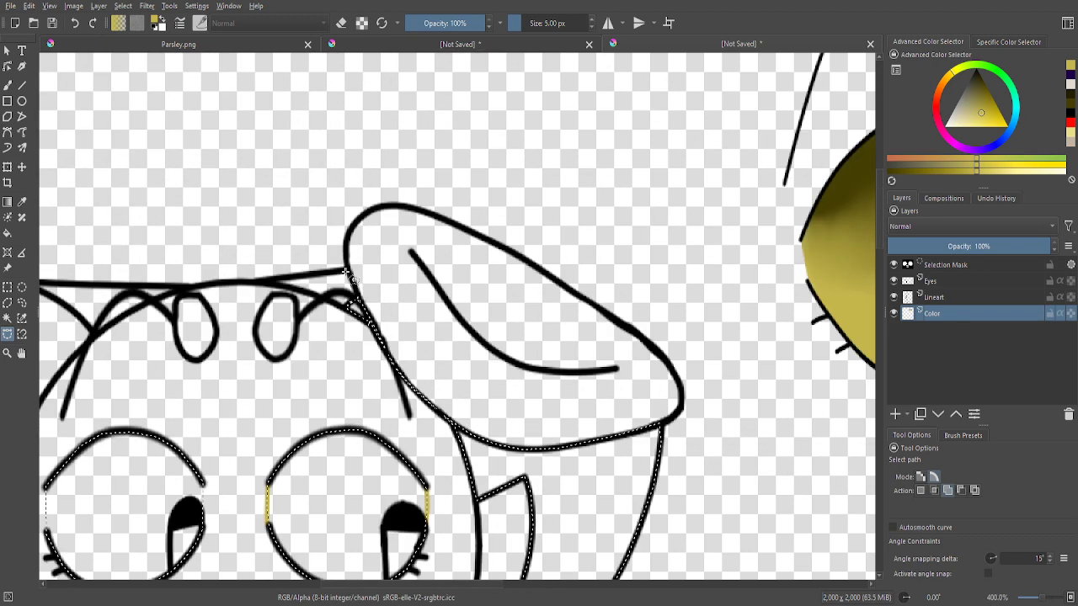
# - Start a path selection where the left-hand ear's bottom line meets the cheek fur and trace the jagged lower edge to its lowest point
pyautogui.scroll(1, 346, 271)
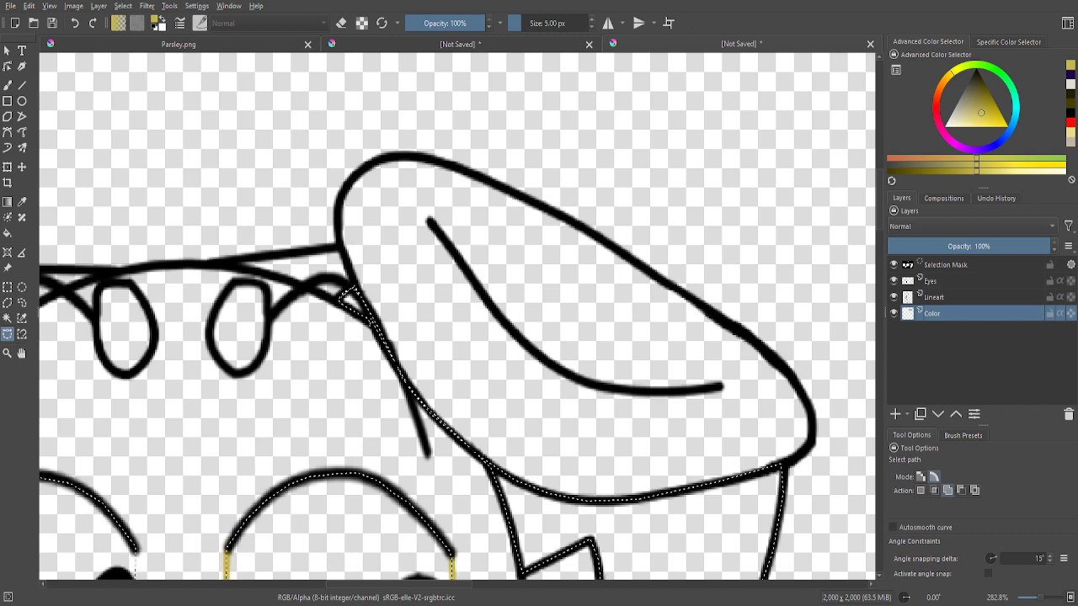
pyautogui.scroll(-2, 421, 262)
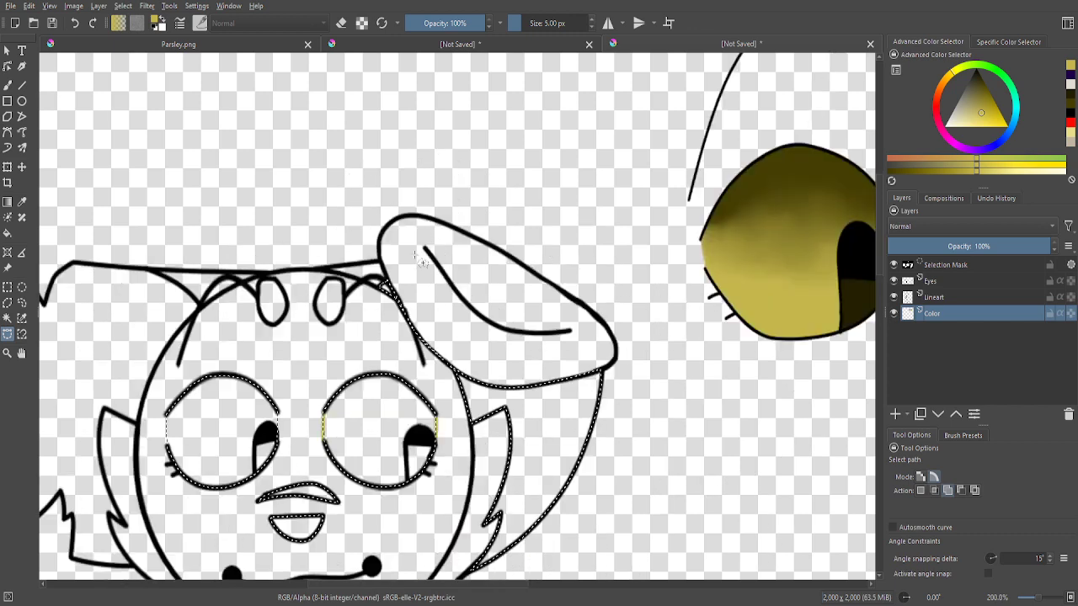
pyautogui.scroll(-1, 418, 257)
pyautogui.scroll(1, 136, 496)
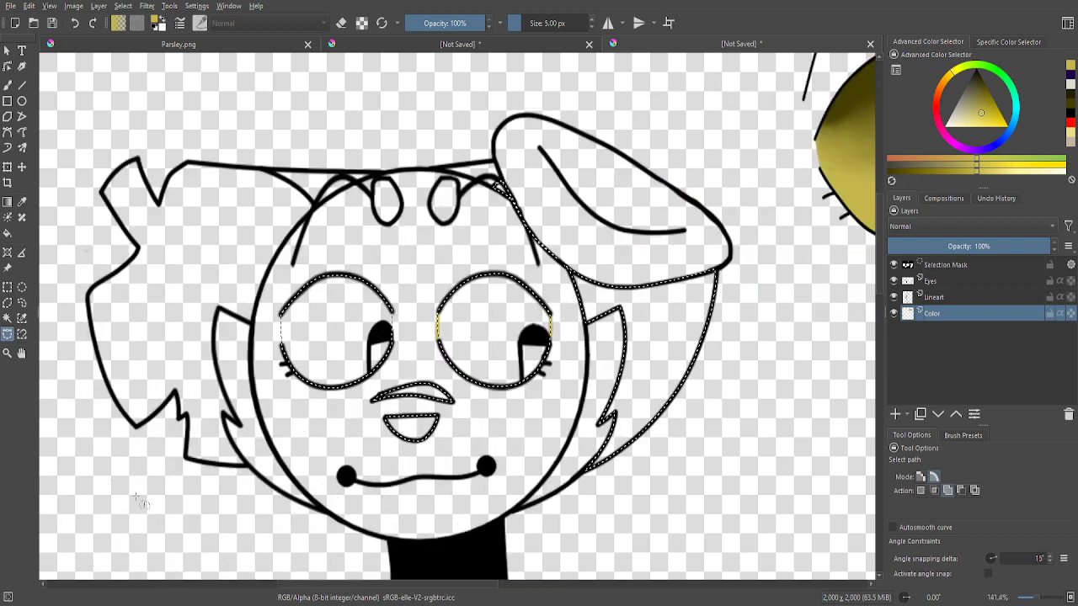
pyautogui.scroll(3, 138, 500)
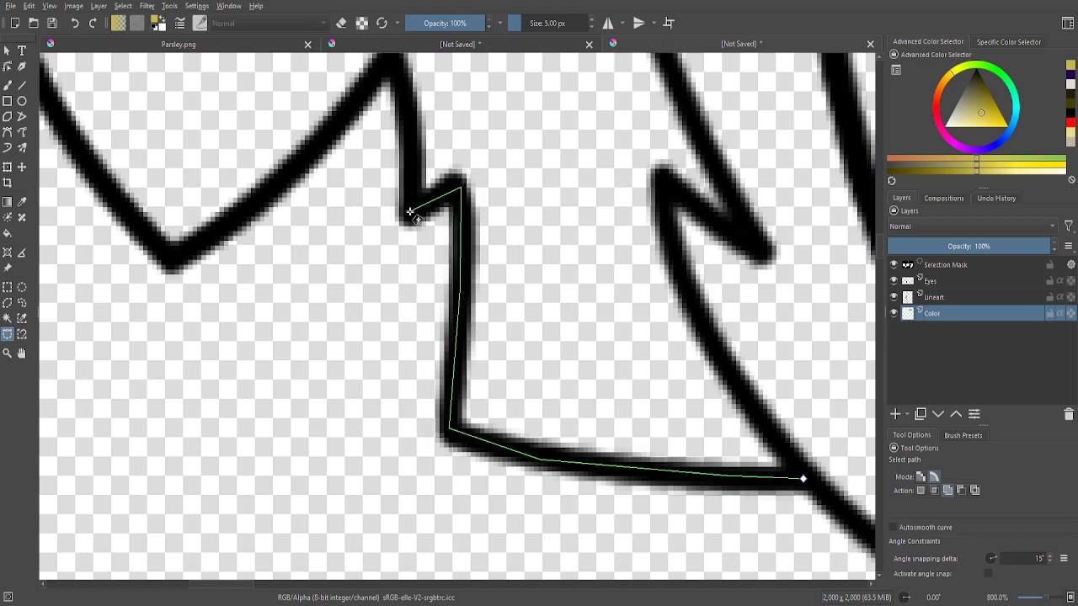
pyautogui.click(321, 146)
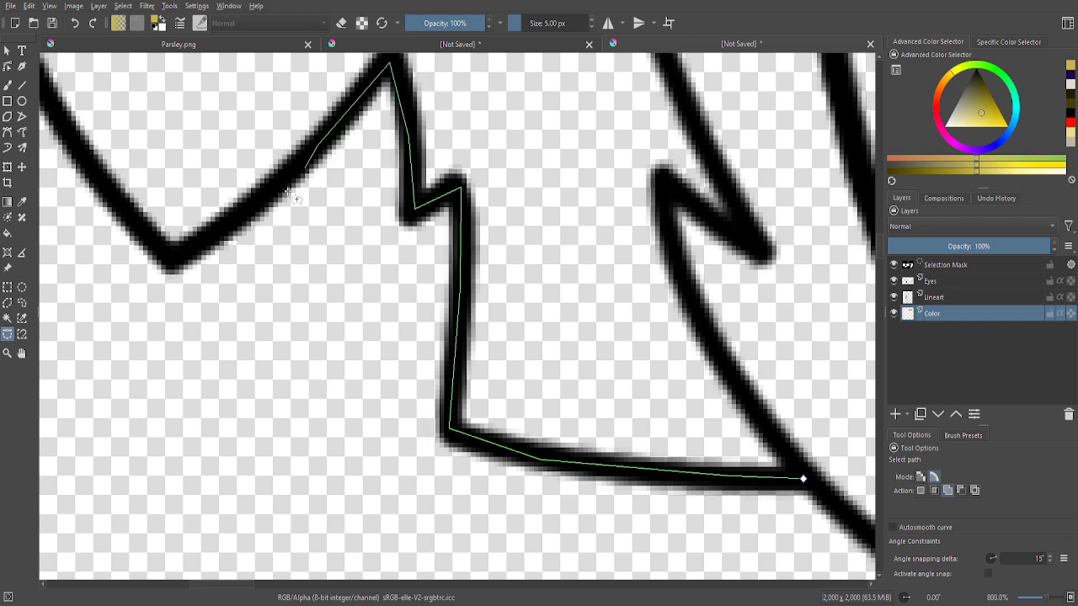
pyautogui.click(178, 262)
# - Trace up the left-hand ear's outer side and around the bend to the inward corner of its upper notch
pyautogui.scroll(-3, 248, 391)
pyautogui.scroll(2, 160, 275)
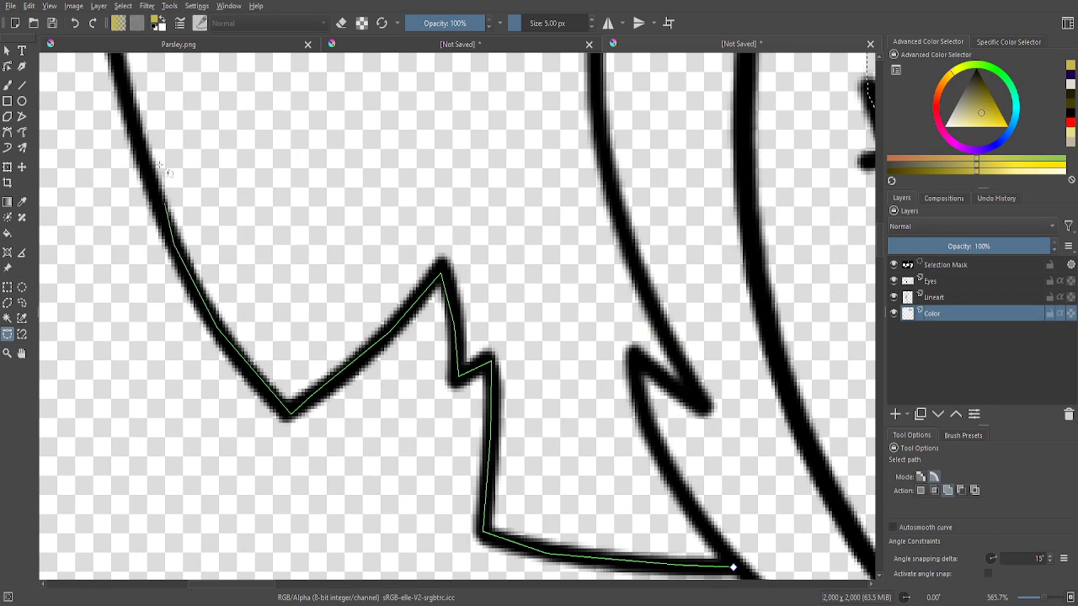
pyautogui.scroll(-3, 135, 122)
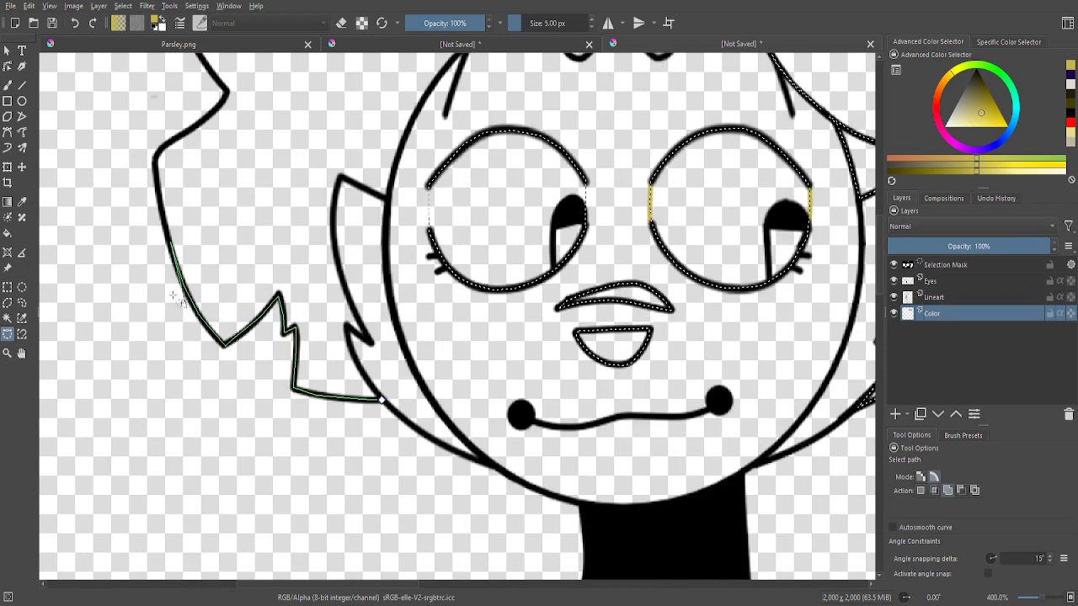
pyautogui.scroll(4, 187, 187)
pyautogui.scroll(-3, 173, 101)
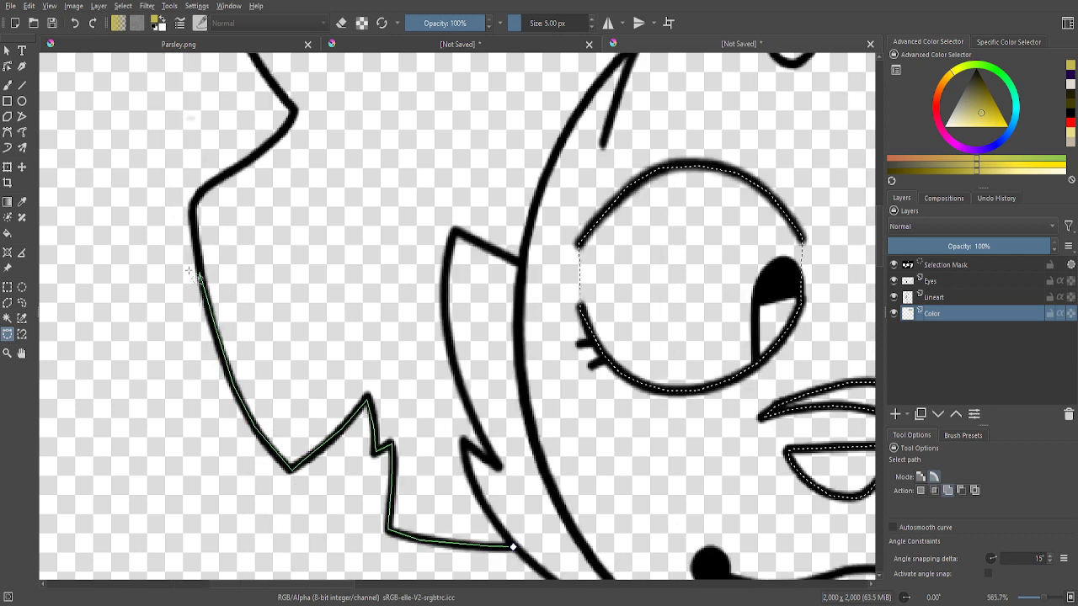
pyautogui.scroll(3, 202, 211)
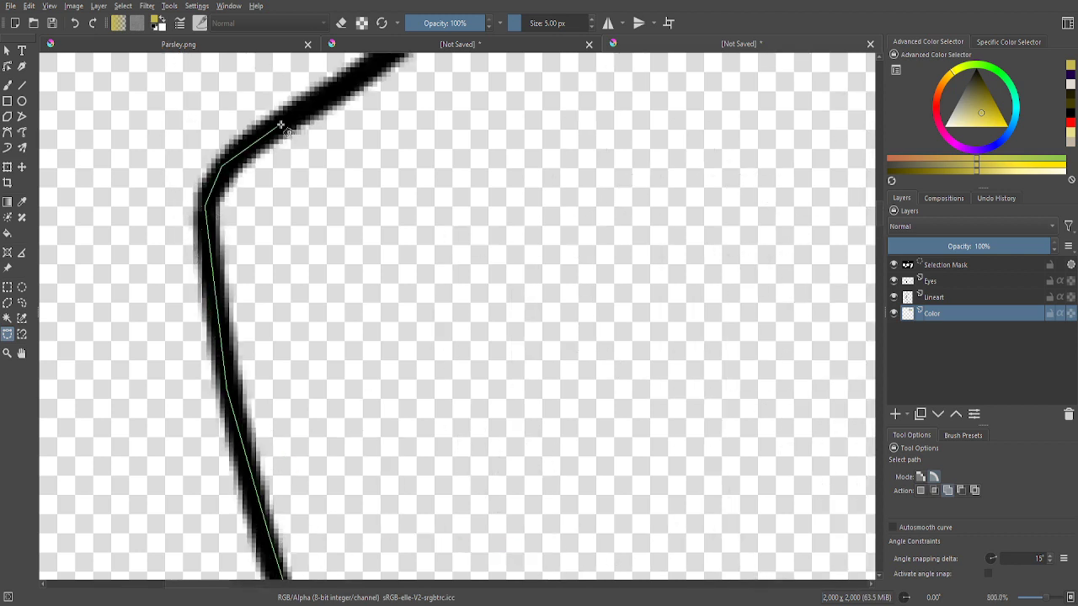
pyautogui.scroll(-3, 362, 84)
pyautogui.scroll(3, 336, 244)
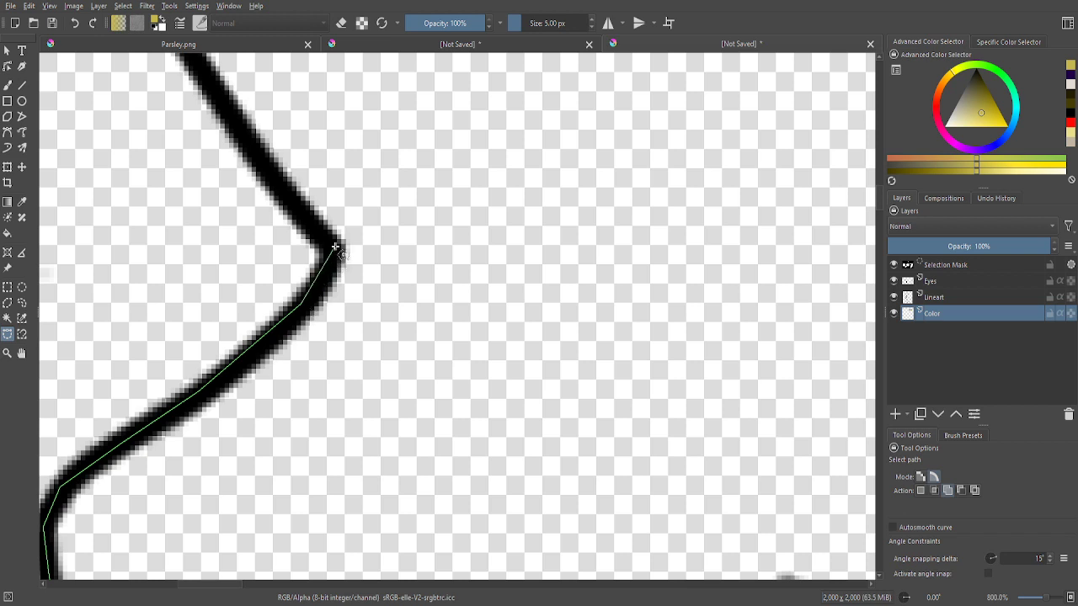
# - Trace the left-hand ear's pointed tip, the V-shaped notch and the top line over to the head outline
pyautogui.scroll(-3, 335, 248)
pyautogui.scroll(3, 305, 211)
pyautogui.scroll(-3, 306, 211)
pyautogui.scroll(2, 318, 263)
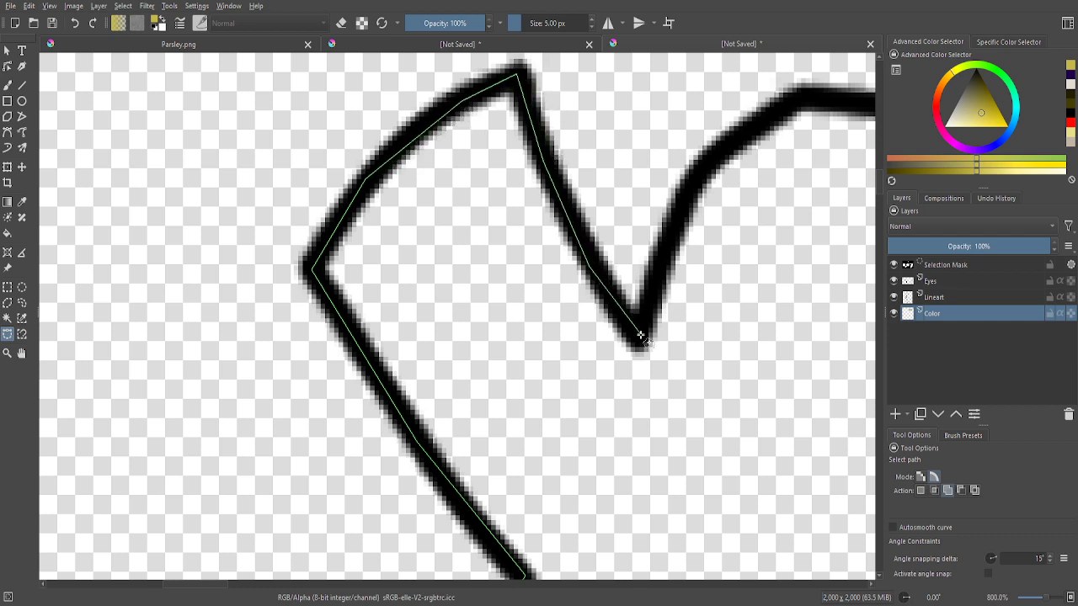
pyautogui.click(818, 96)
pyautogui.scroll(-4, 673, 204)
pyautogui.scroll(3, 757, 210)
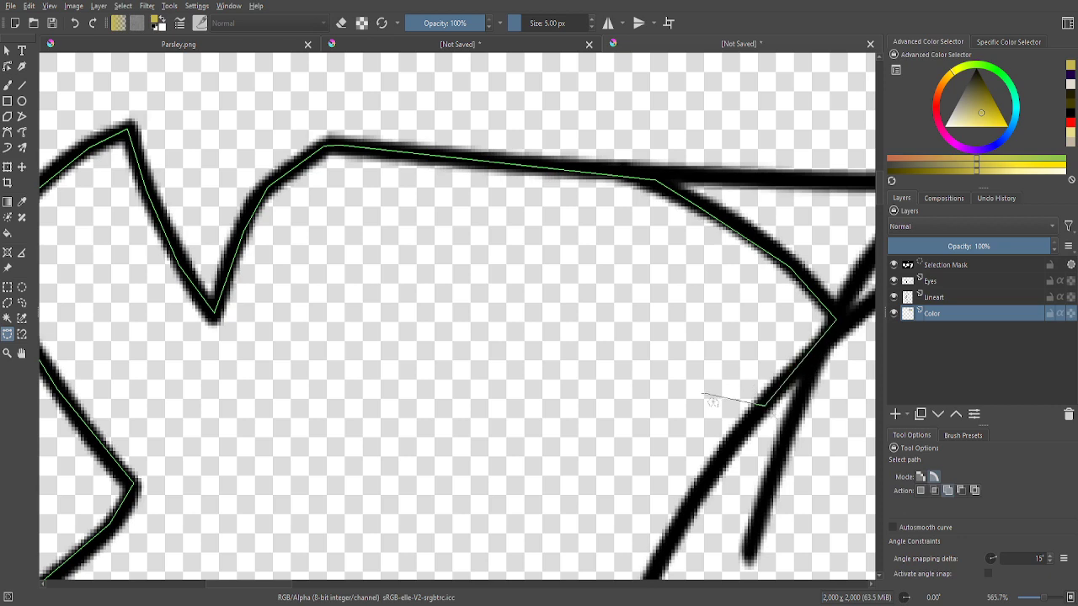
# - Trace down the head outline to the left-hand cheek fur and along the fur's top line to its peak
pyautogui.scroll(-4, 716, 400)
pyautogui.scroll(5, 687, 411)
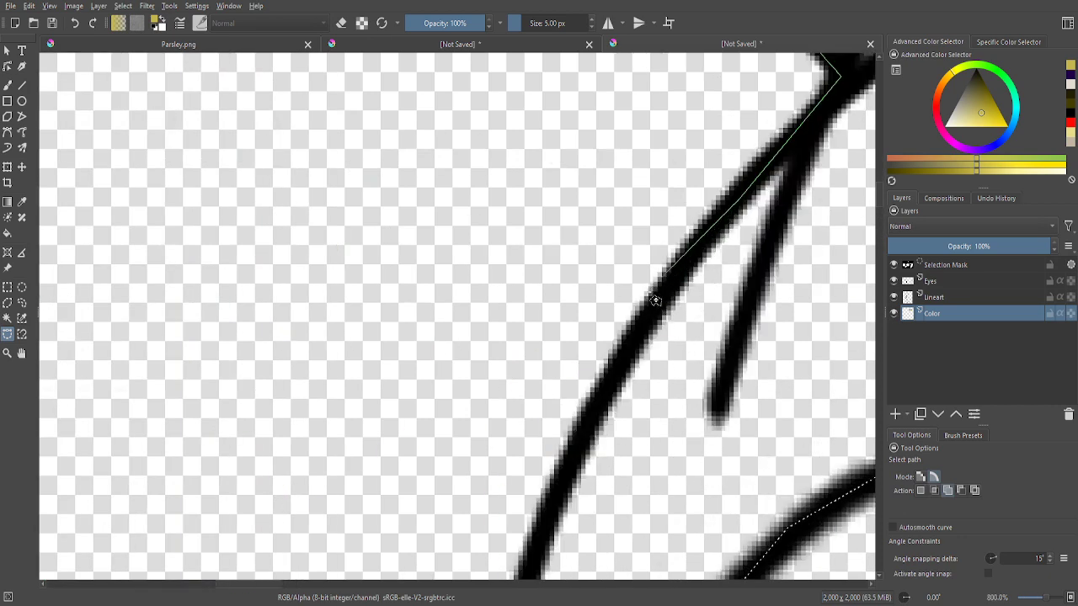
pyautogui.scroll(-4, 640, 404)
pyautogui.scroll(-3, 624, 380)
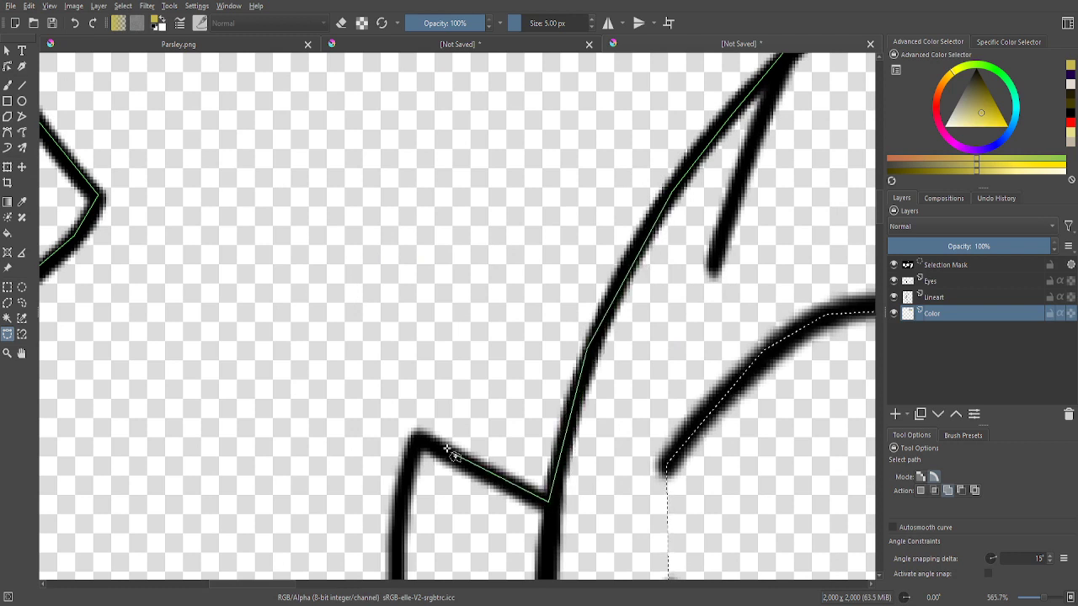
pyautogui.click(410, 440)
# - Trace down the left-hand cheek fur's zigzag edge and close the ear selection at its starting point
pyautogui.scroll(-4, 410, 370)
pyautogui.scroll(5, 396, 400)
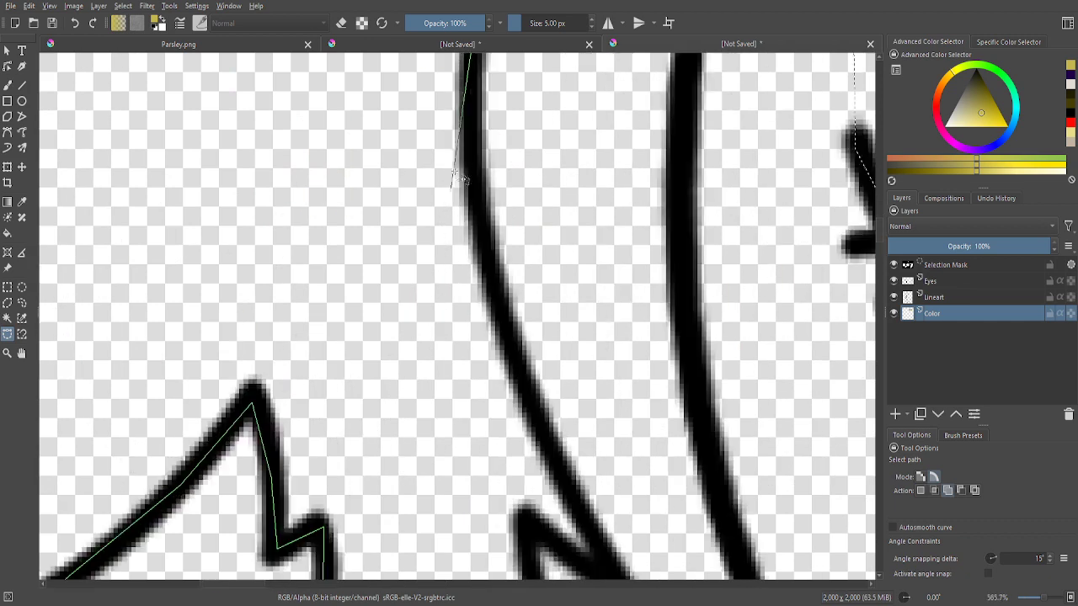
pyautogui.scroll(-2, 460, 240)
pyautogui.scroll(1, 464, 148)
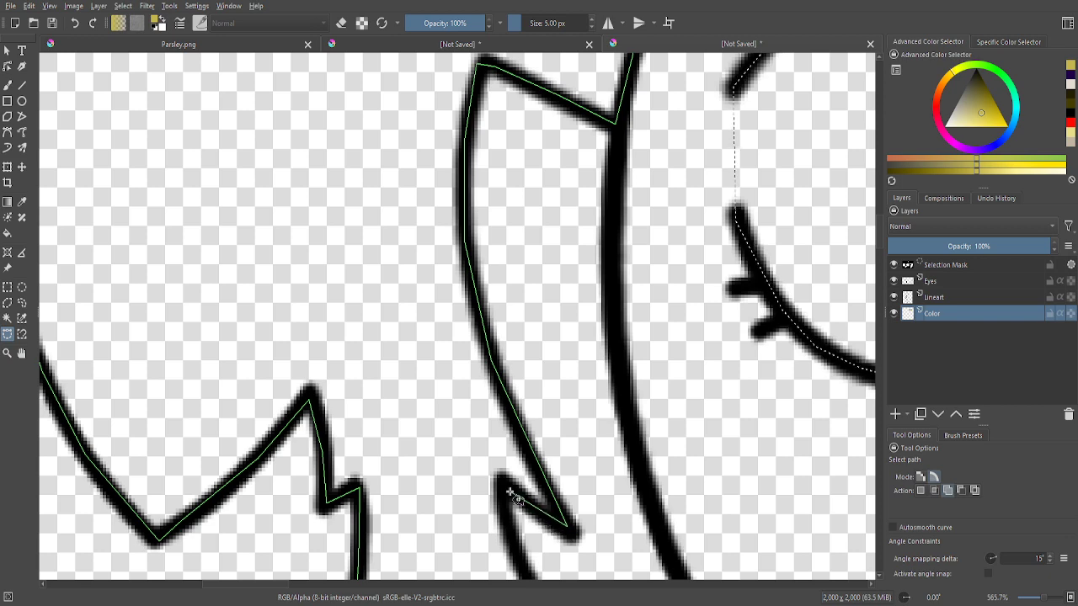
pyautogui.click(503, 482)
pyautogui.scroll(-3, 504, 482)
pyautogui.scroll(3, 480, 332)
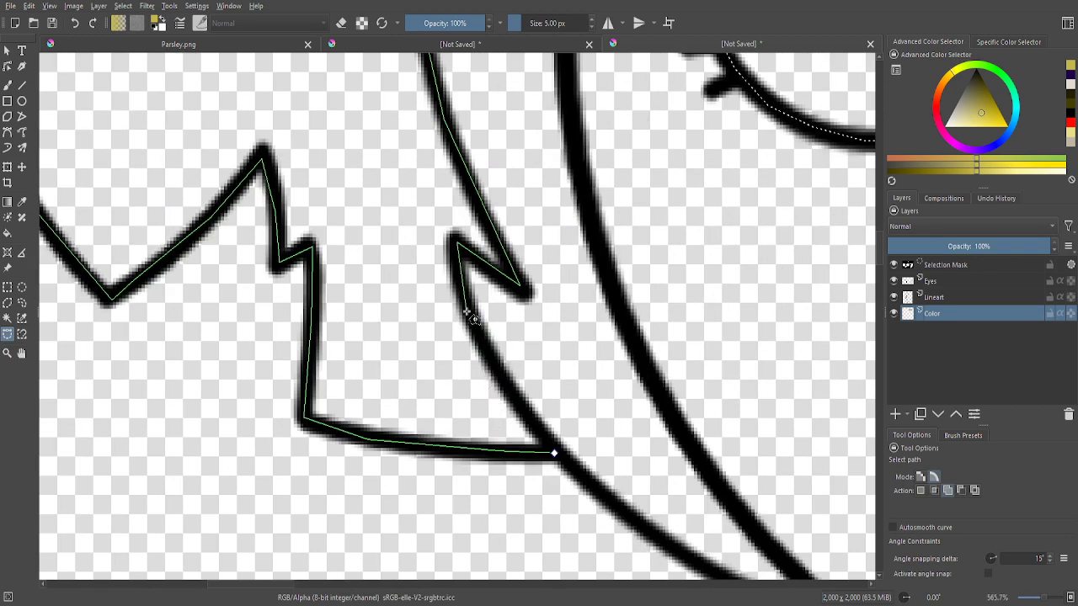
pyautogui.click(556, 455)
pyautogui.scroll(-6, 556, 455)
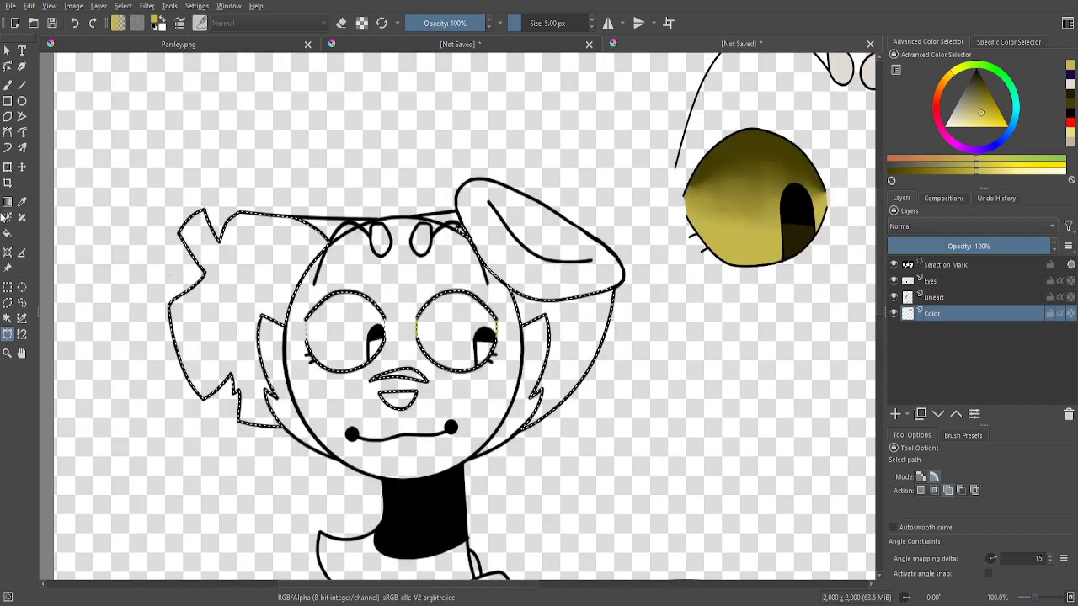
# - Fill the selected eyes, nose parts and ears with the olive yellow on the Color layer
pyautogui.click(7, 233)
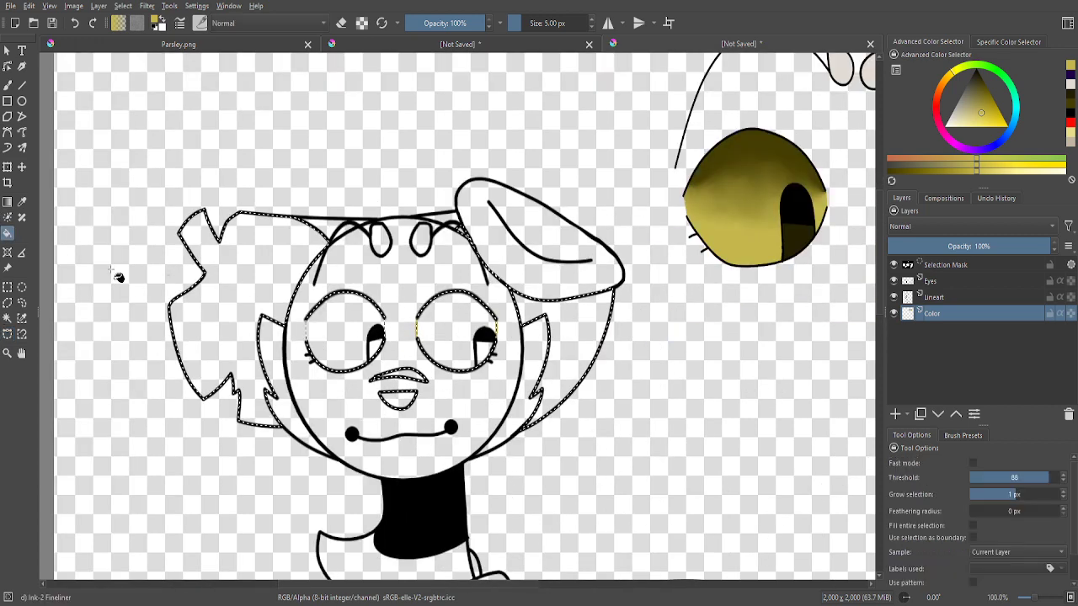
pyautogui.click(354, 336)
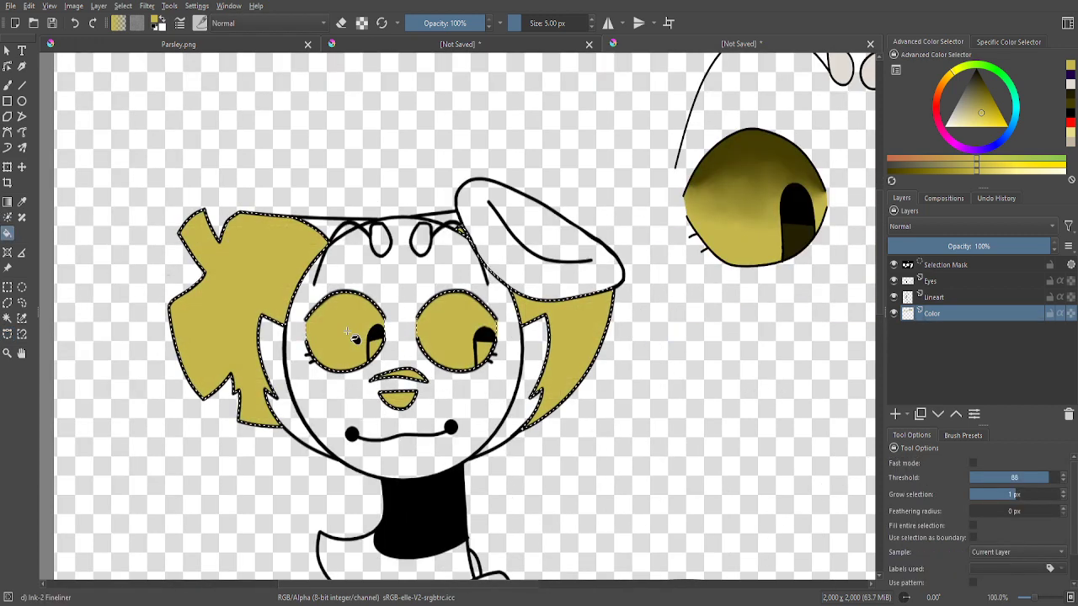
pyautogui.scroll(-3, 243, 174)
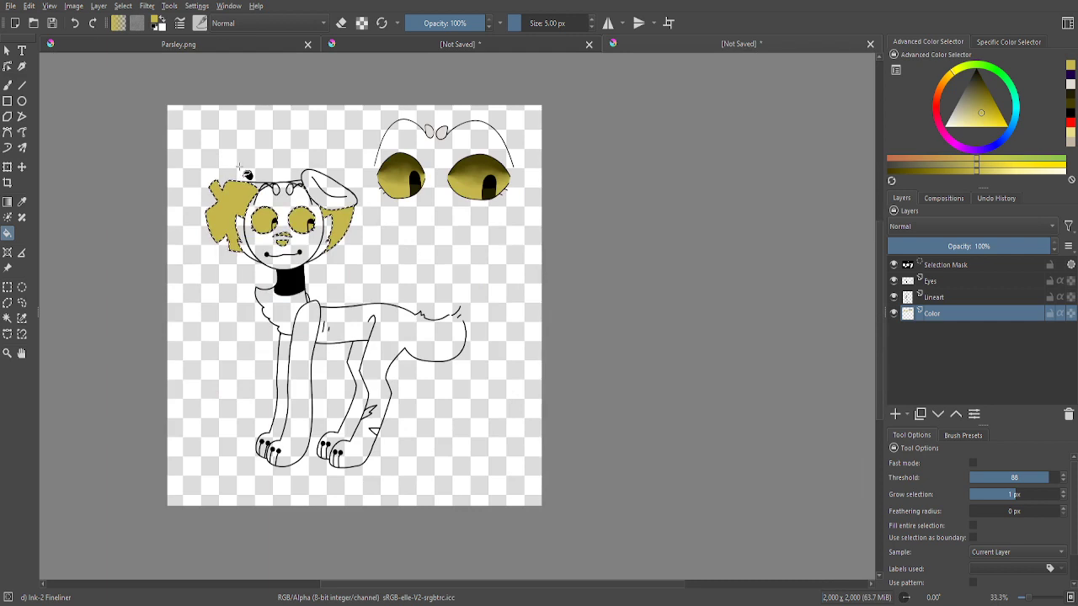
# - Sample the dark olive shade from the upper part of the enlarged left-hand eye
pyautogui.click(7, 100)
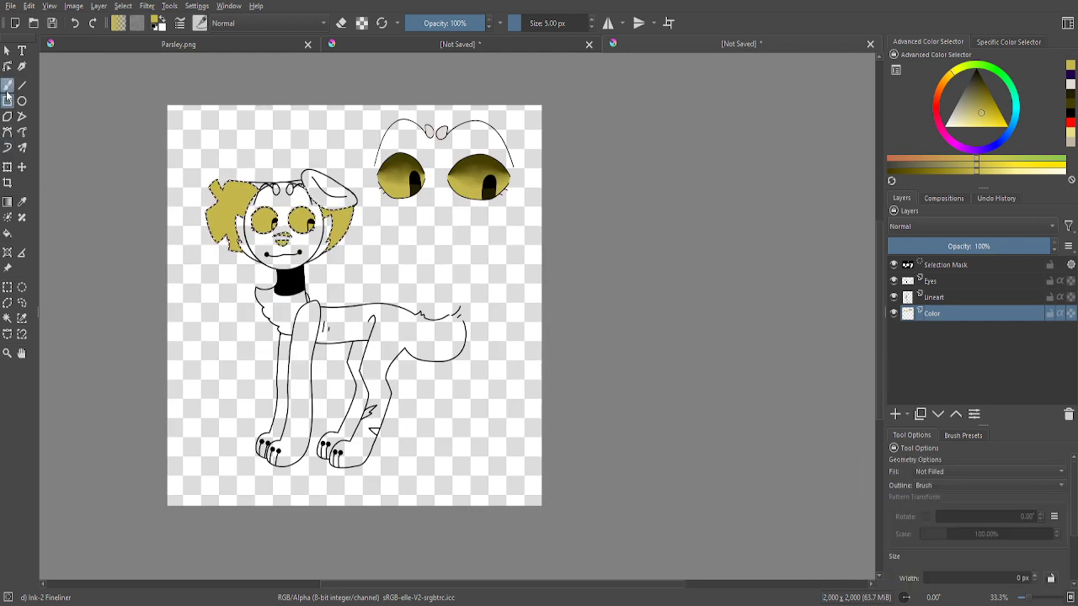
pyautogui.click(7, 85)
pyautogui.click(8, 201)
pyautogui.click(22, 201)
pyautogui.scroll(8, 395, 124)
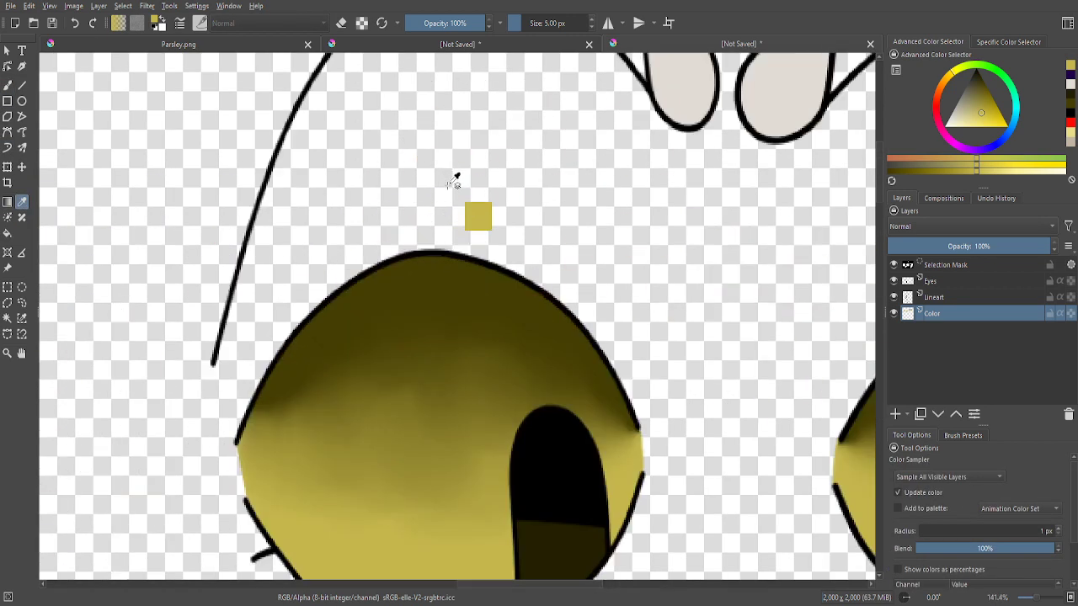
pyautogui.click(413, 371)
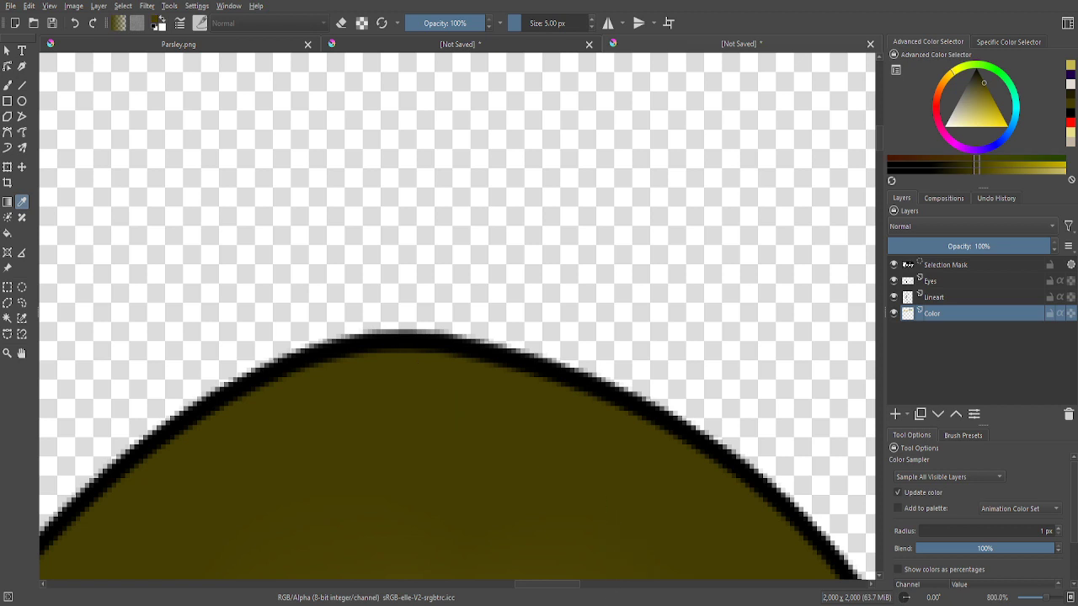
pyautogui.scroll(-8, 436, 278)
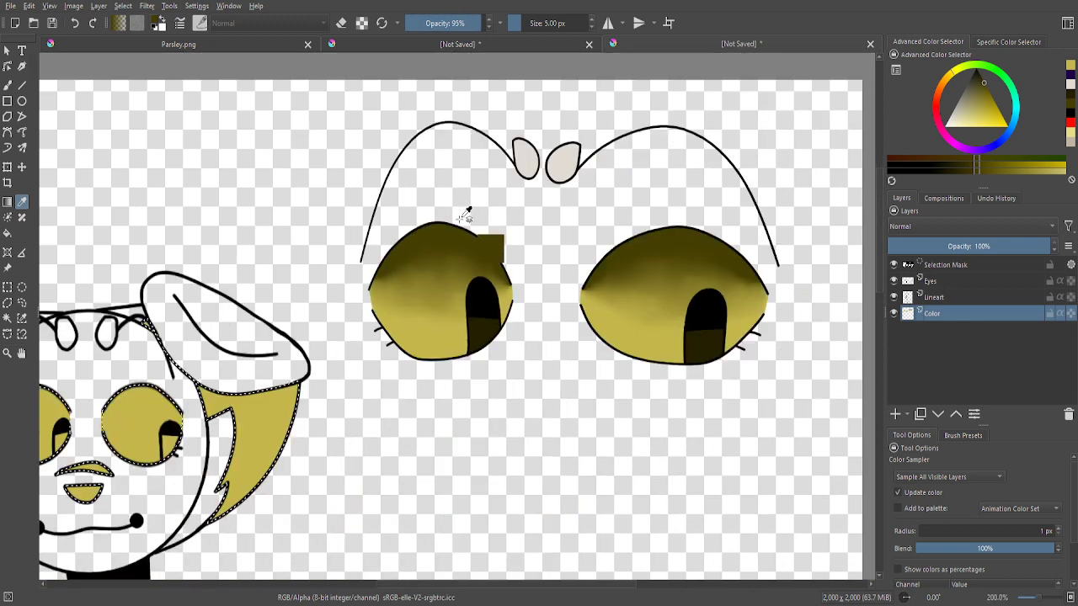
# - Paint a dark olive lid line across each of the character's eyes, joining the ends of its upper outline
pyautogui.press('b')
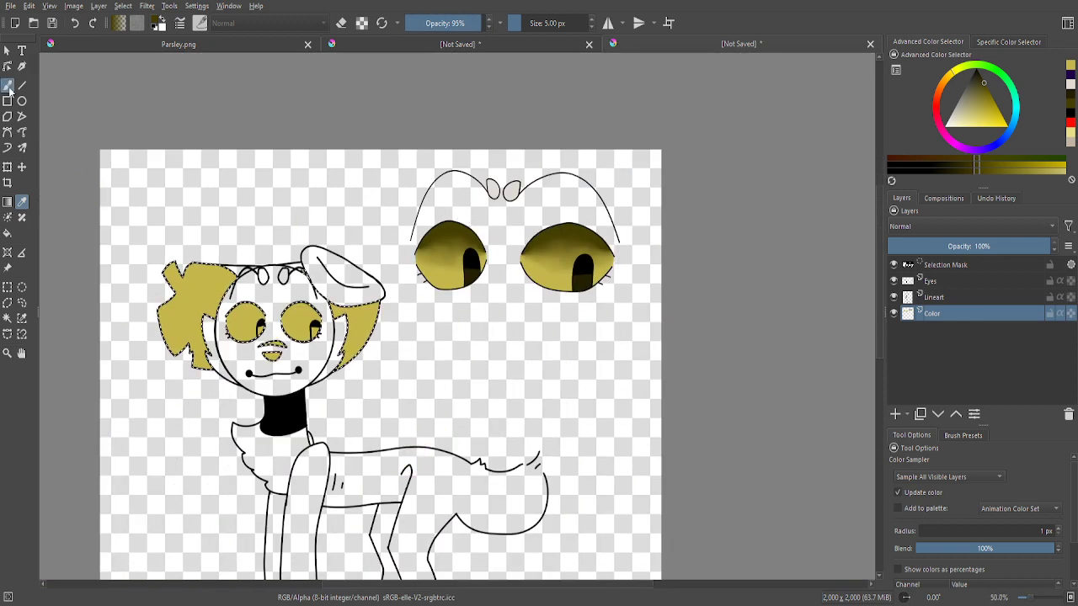
pyautogui.scroll(8, 225, 321)
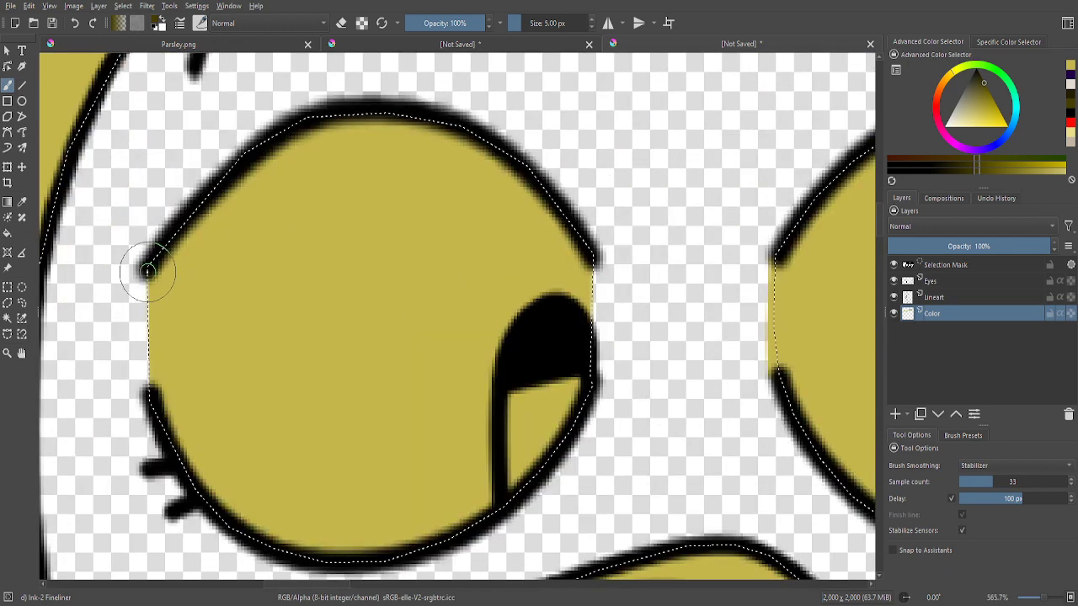
pyautogui.moveTo(147, 270)
pyautogui.mouseDown()
pyautogui.moveTo(349, 277)
pyautogui.moveTo(592, 262)
pyautogui.mouseUp()
pyautogui.scroll(-8, 592, 262)
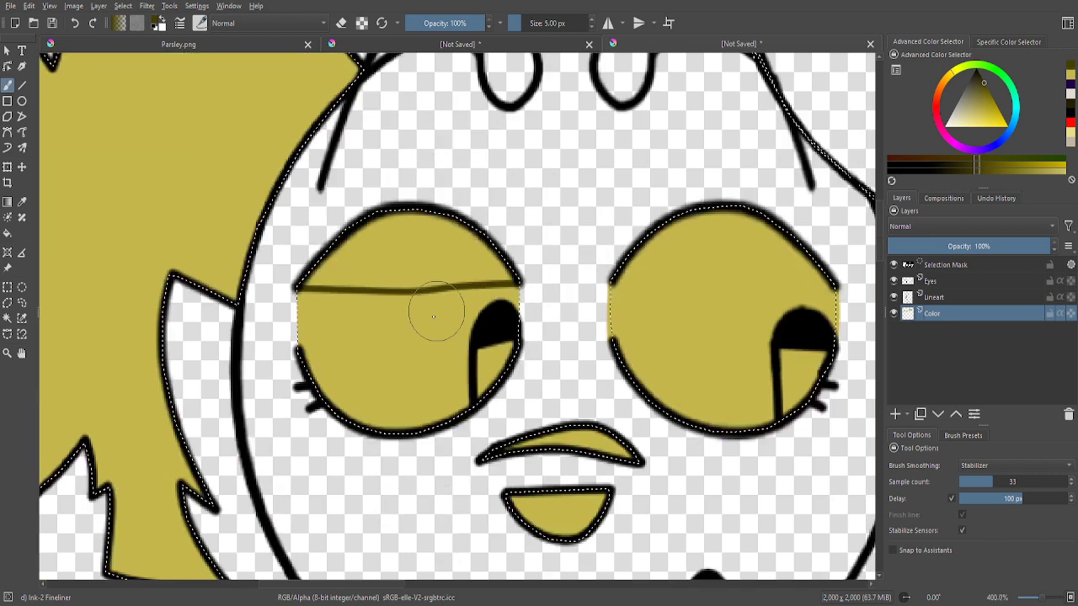
pyautogui.scroll(8, 620, 320)
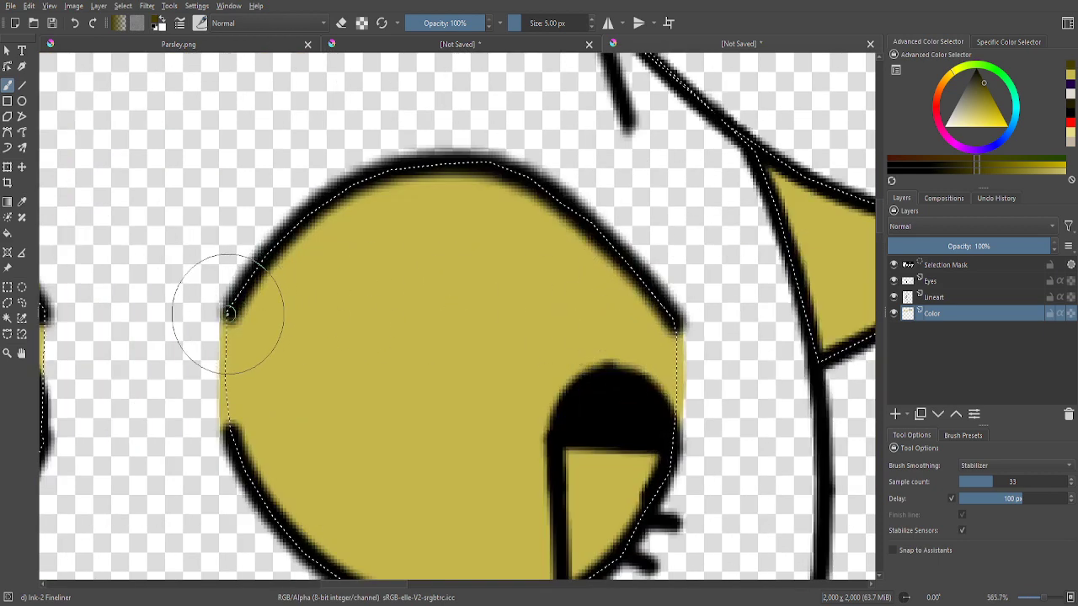
pyautogui.moveTo(228, 312)
pyautogui.mouseDown()
pyautogui.moveTo(515, 302)
pyautogui.moveTo(675, 317)
pyautogui.mouseUp()
pyautogui.scroll(-8, 675, 319)
pyautogui.scroll(2, 503, 335)
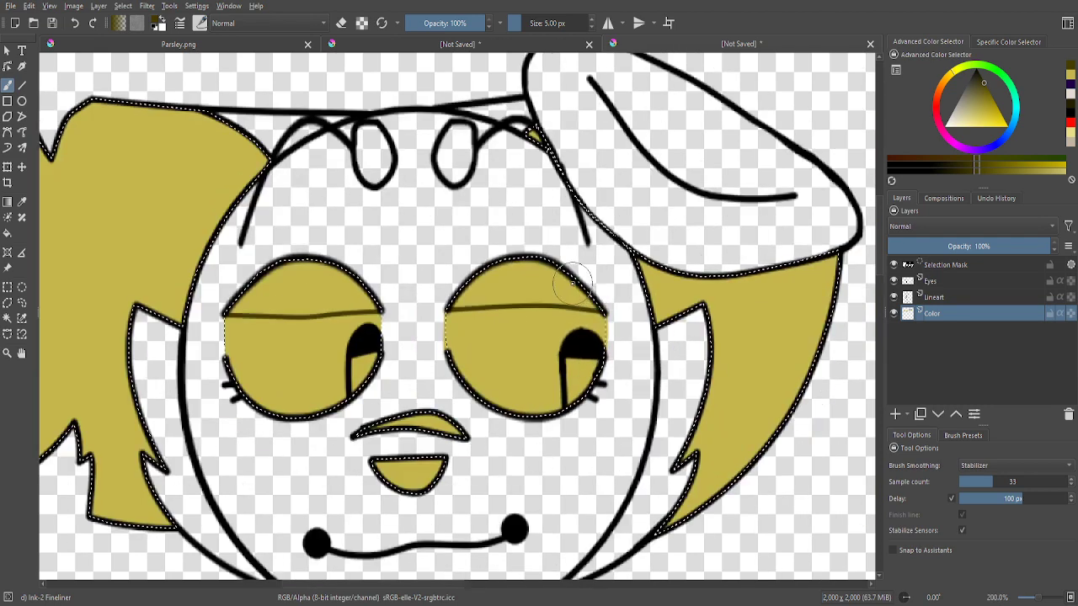
# - Paint dark olive along the inside of the right-hand eye's upper outline to enclose the lid area
pyautogui.scroll(5, 577, 277)
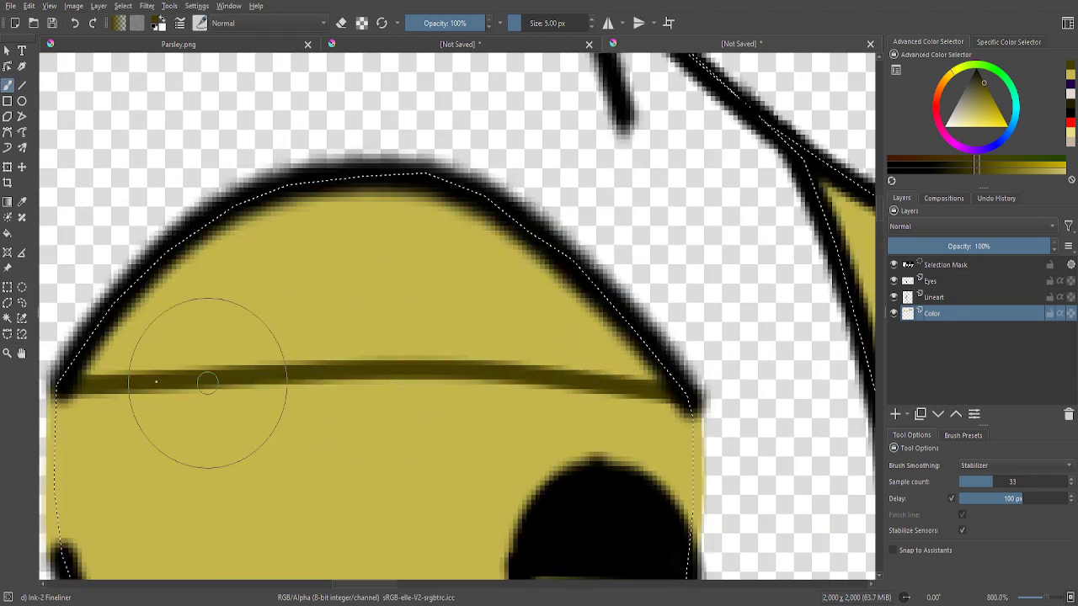
pyautogui.moveTo(84, 383); pyautogui.dragTo(120, 324)
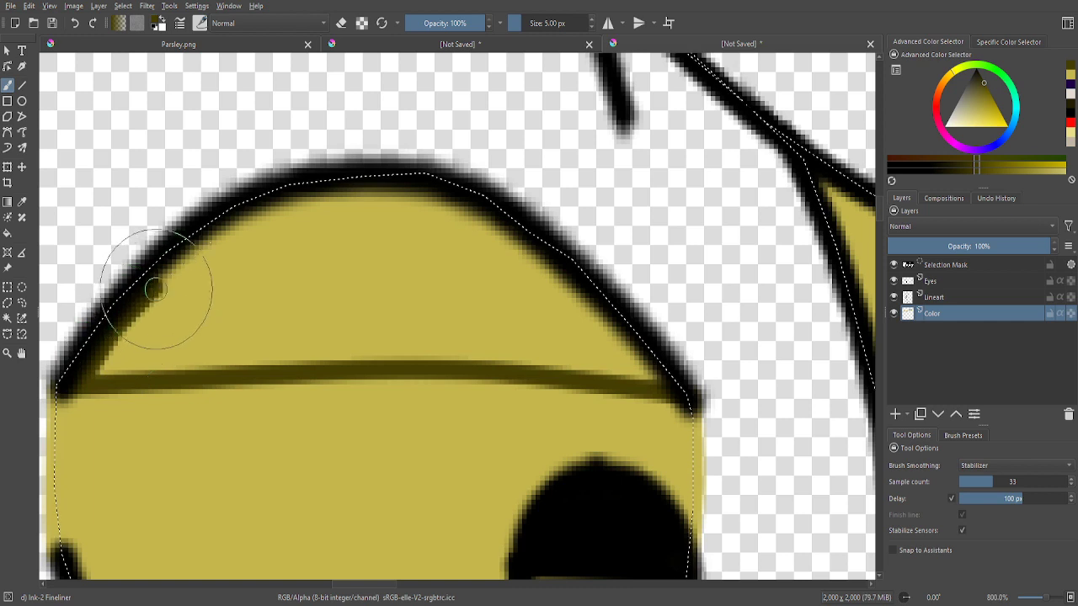
pyautogui.moveTo(212, 244)
pyautogui.mouseDown()
pyautogui.moveTo(327, 192)
pyautogui.moveTo(370, 187)
pyautogui.moveTo(432, 197)
pyautogui.moveTo(533, 256)
pyautogui.mouseUp()
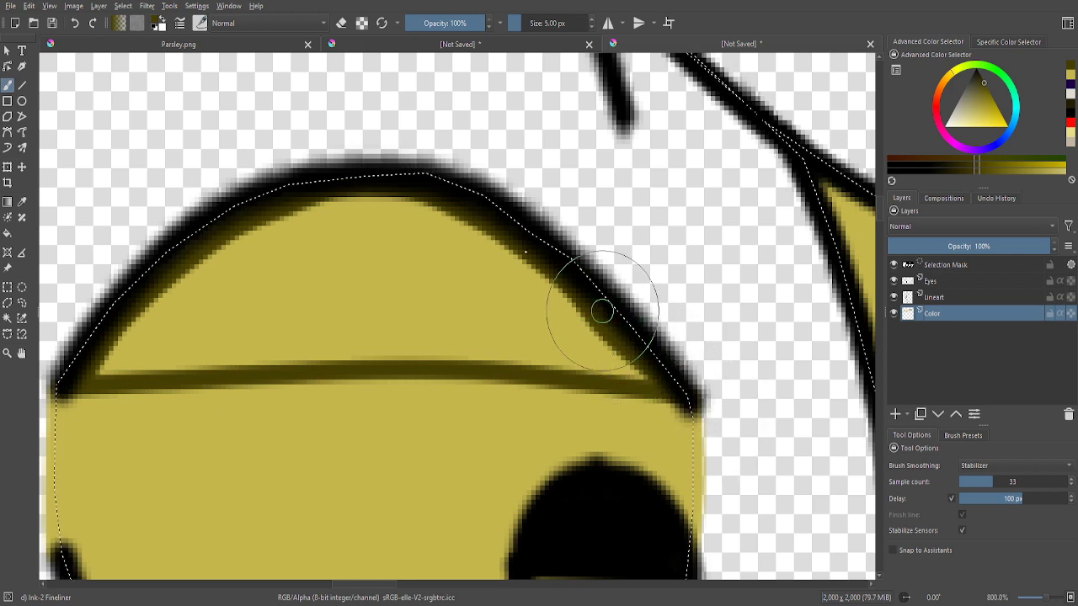
pyautogui.scroll(-4, 602, 311)
# - Paint dark olive along the inside of the left-hand eye's upper outline, thickening its right-hand slope
pyautogui.scroll(3, 198, 335)
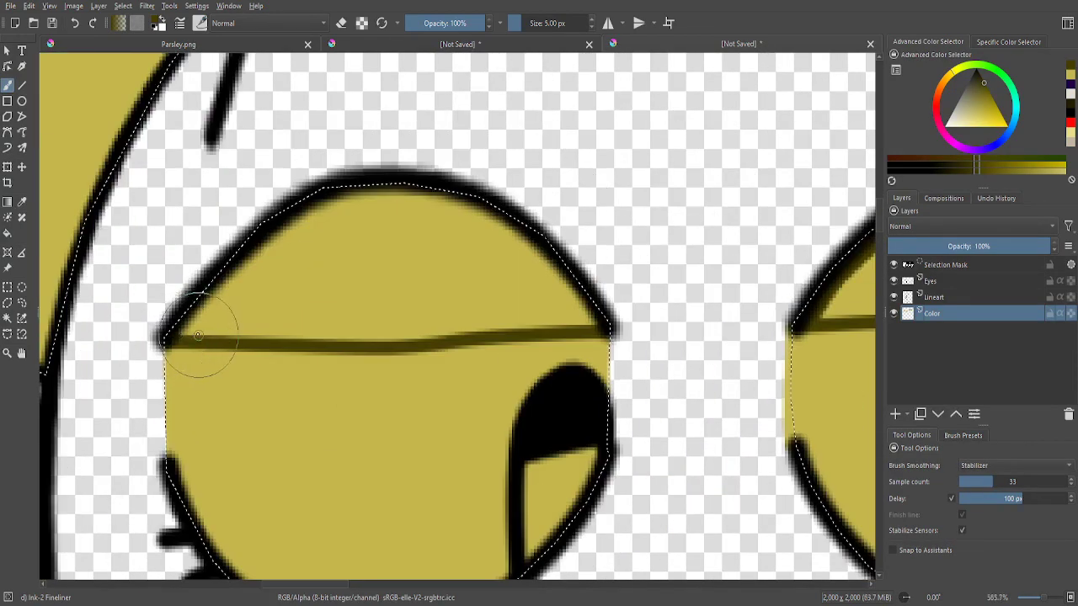
pyautogui.scroll(2, 198, 336)
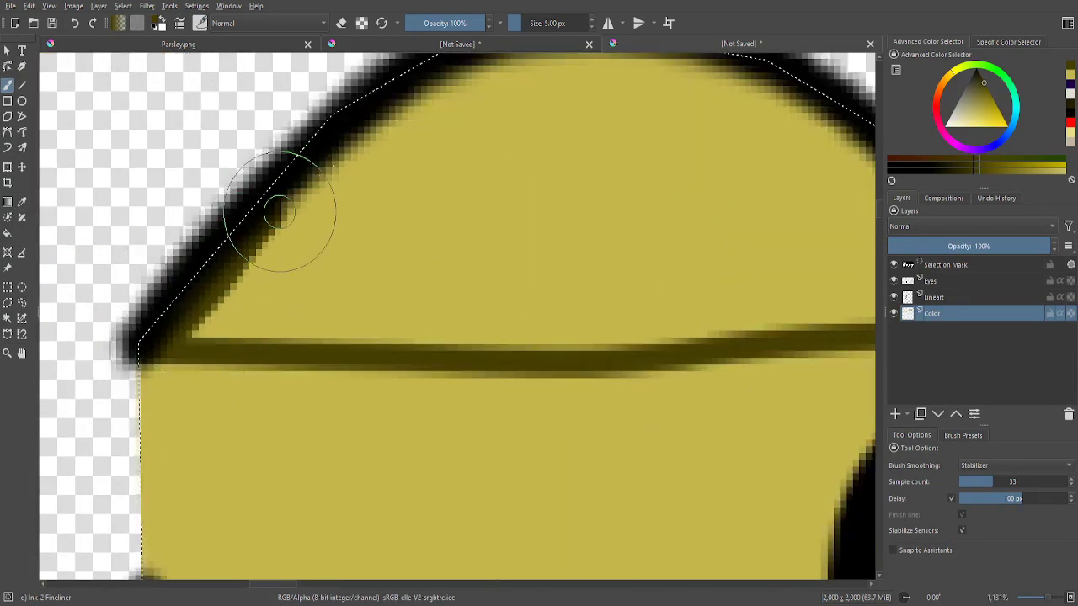
pyautogui.moveTo(280, 212)
pyautogui.mouseDown()
pyautogui.moveTo(479, 61)
pyautogui.moveTo(583, 46)
pyautogui.moveTo(817, 68)
pyautogui.mouseUp()
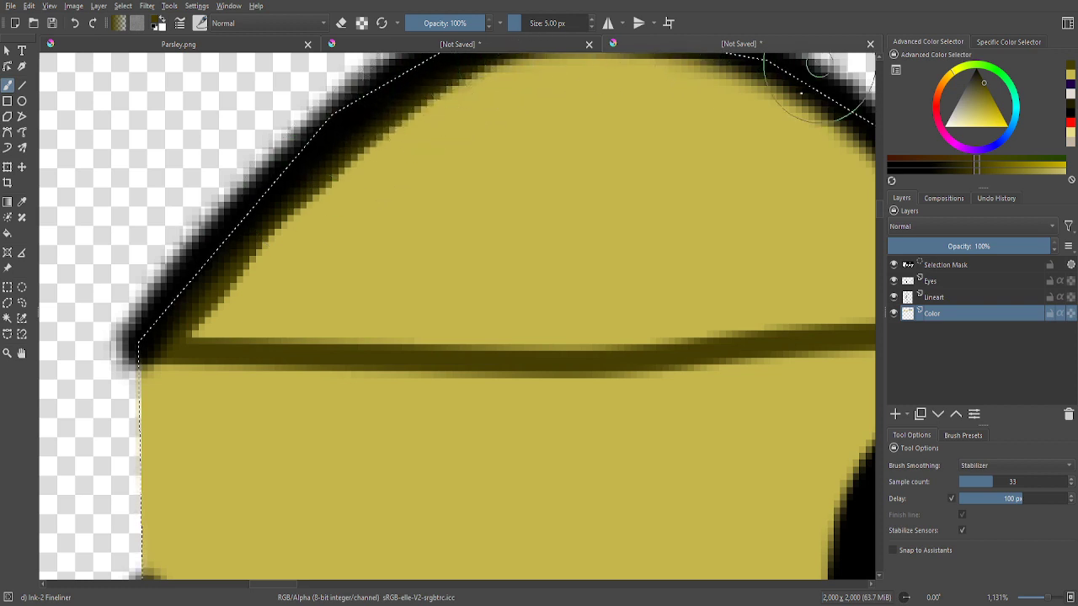
pyautogui.scroll(-3, 626, 208)
pyautogui.scroll(3, 725, 195)
pyautogui.moveTo(503, 73); pyautogui.dragTo(754, 290)
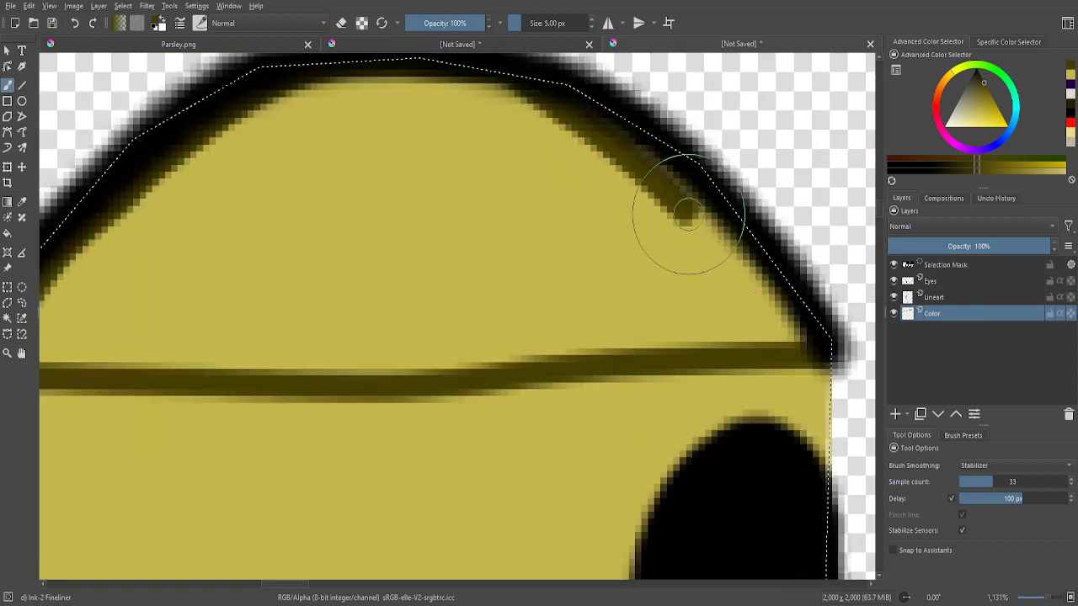
pyautogui.moveTo(688, 215)
pyautogui.mouseDown()
pyautogui.moveTo(799, 340)
pyautogui.moveTo(760, 245)
pyautogui.moveTo(610, 109)
pyautogui.moveTo(540, 75)
pyautogui.moveTo(756, 254)
pyautogui.mouseUp()
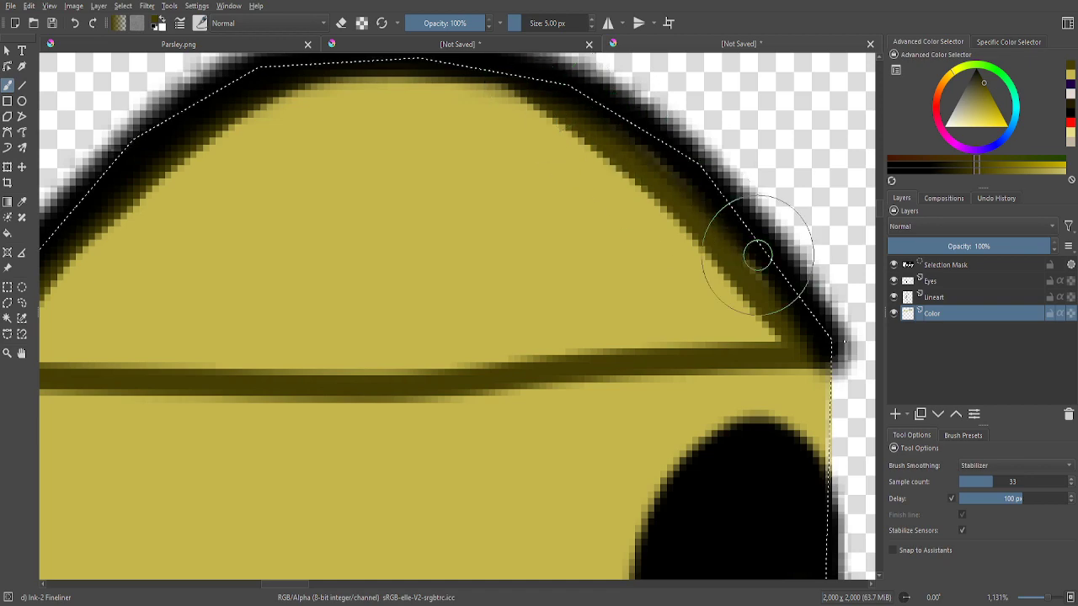
pyautogui.moveTo(795, 294)
pyautogui.mouseDown()
pyautogui.moveTo(601, 84)
pyautogui.moveTo(716, 241)
pyautogui.moveTo(534, 84)
pyautogui.mouseUp()
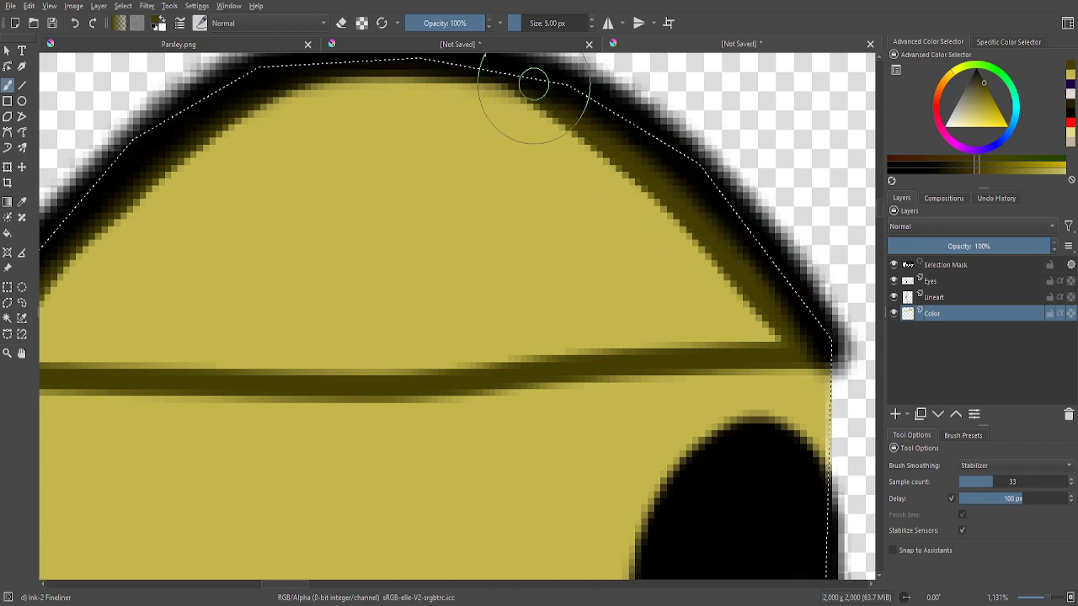
pyautogui.scroll(-3, 585, 343)
pyautogui.scroll(-4, 584, 352)
# - Try to fill the left-hand eye's lid area with dark olive, and undo the fill
pyautogui.scroll(1, 570, 324)
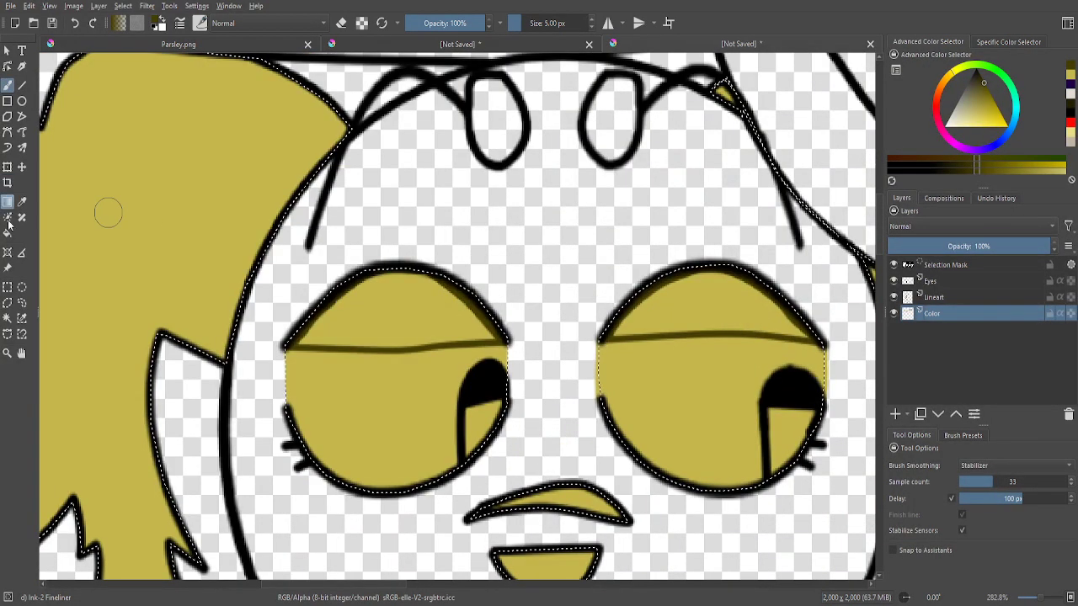
pyautogui.press('f')
pyautogui.click(402, 308)
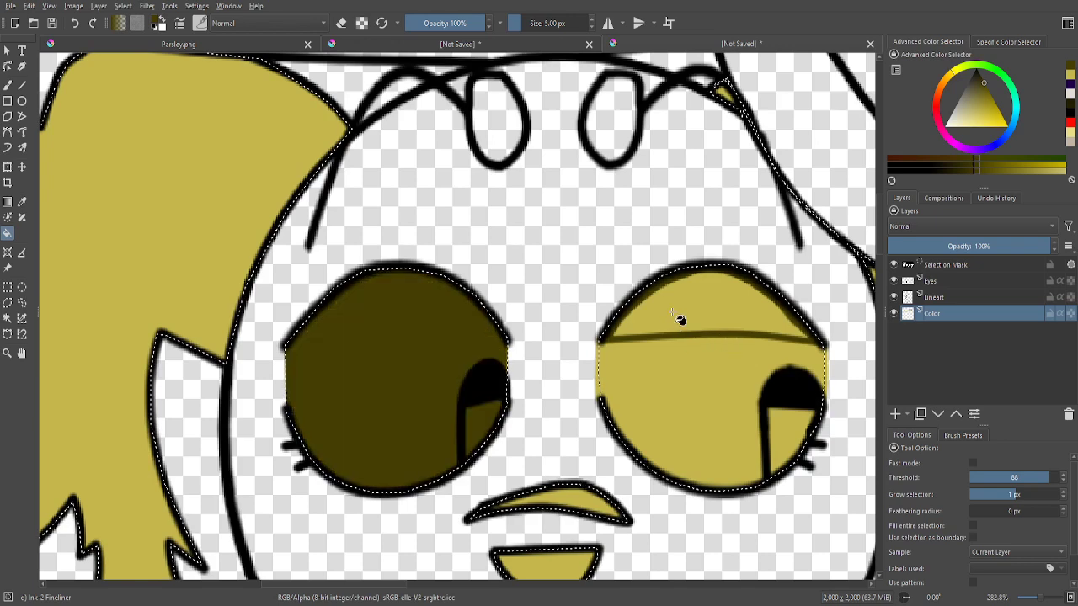
pyautogui.click(74, 23)
# - Set the fill threshold to 34 and fill the lid areas of both eyes with dark olive
pyautogui.click(1000, 475)
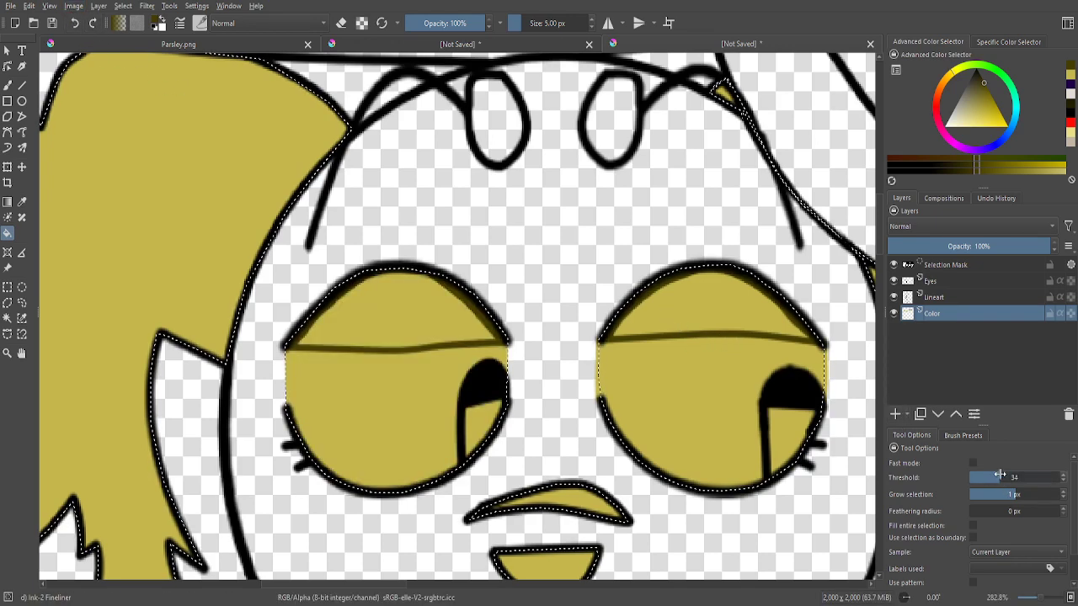
pyautogui.click(369, 302)
pyautogui.click(649, 305)
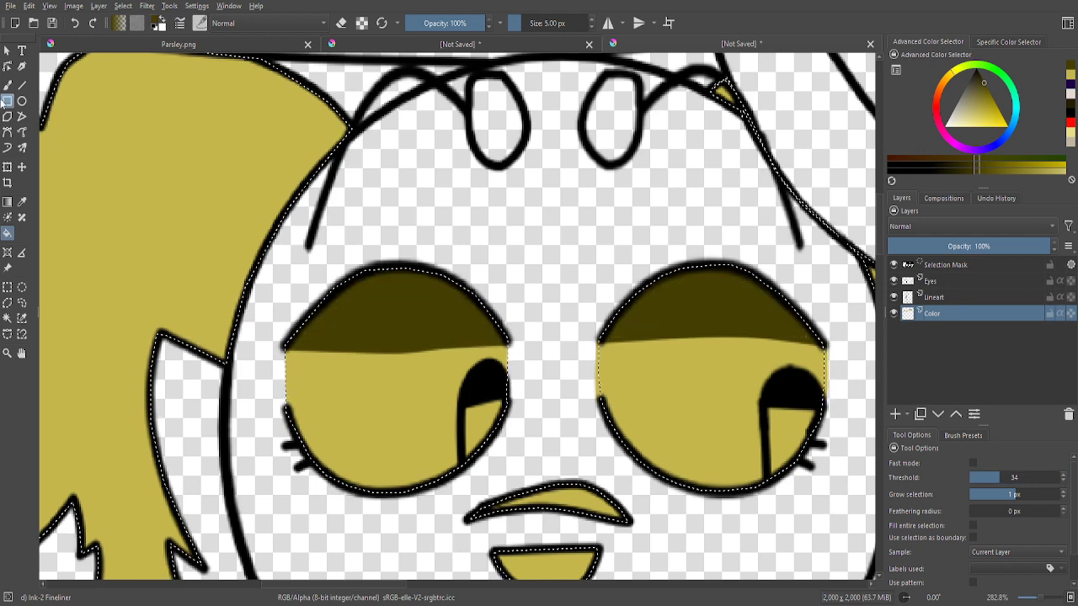
# - Touch up the dark olive lids with the brush along the upper outlines of both eyes
pyautogui.press('b')
pyautogui.scroll(2, 425, 349)
pyautogui.scroll(2, 425, 350)
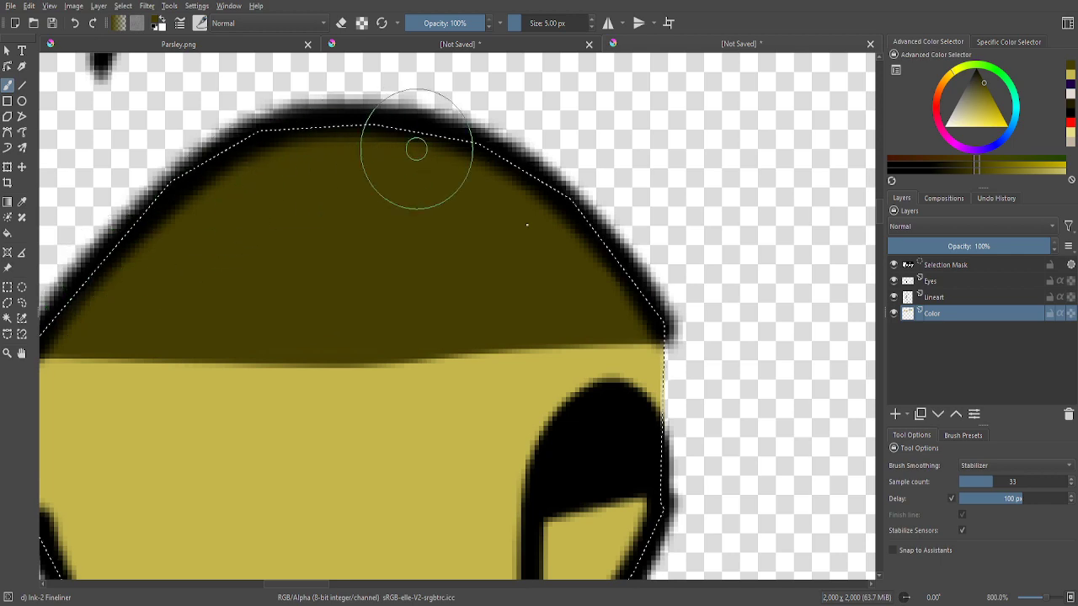
pyautogui.scroll(-3, 457, 281)
pyautogui.scroll(1, 631, 289)
pyautogui.scroll(1, 699, 272)
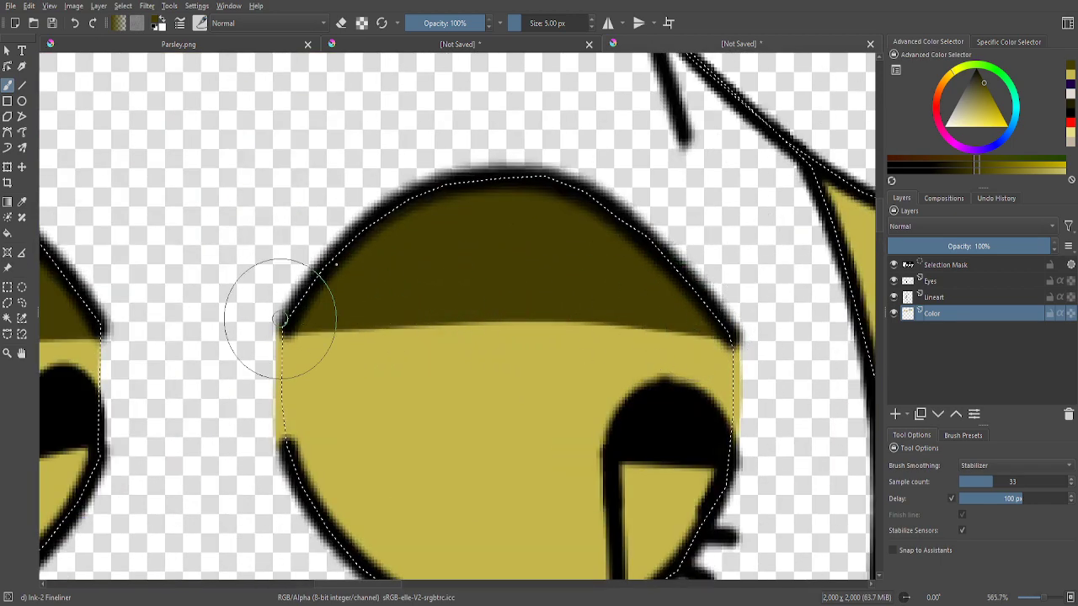
pyautogui.scroll(-4, 498, 228)
# - Switch to the Blender Blur brush preset for blending the right-hand eye's lid
pyautogui.click(967, 434)
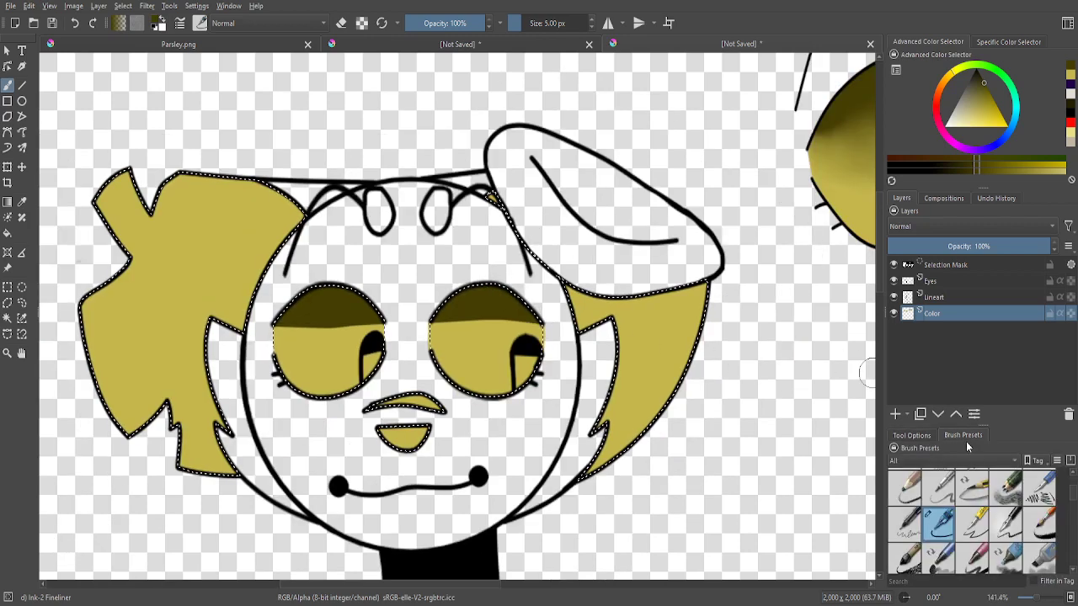
pyautogui.click(973, 501)
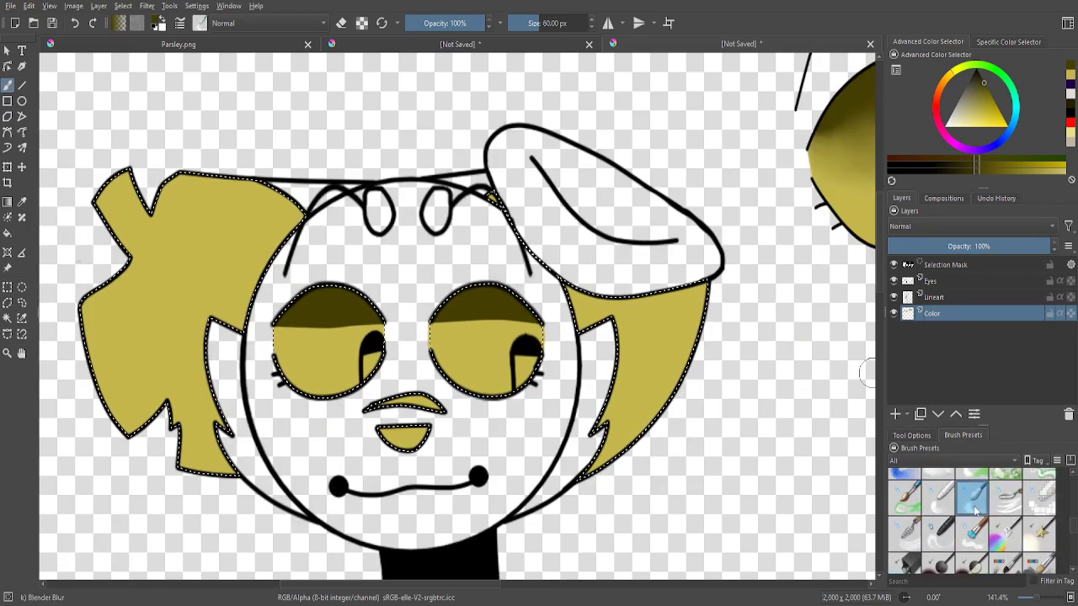
pyautogui.scroll(4, 470, 329)
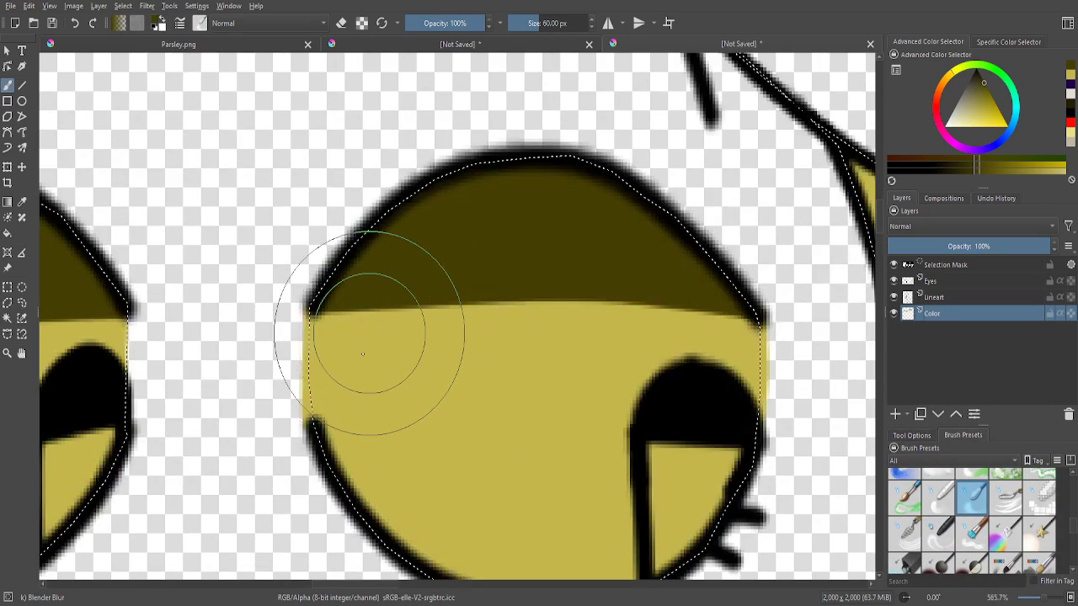
# - Try a blending stroke at the inner end of the right-hand eye's lid edge, undo it, and check the Parsley.png reference
pyautogui.moveTo(361, 337)
pyautogui.mouseDown()
pyautogui.moveTo(409, 289)
pyautogui.moveTo(395, 315)
pyautogui.moveTo(335, 306)
pyautogui.mouseUp()
pyautogui.click(74, 23)
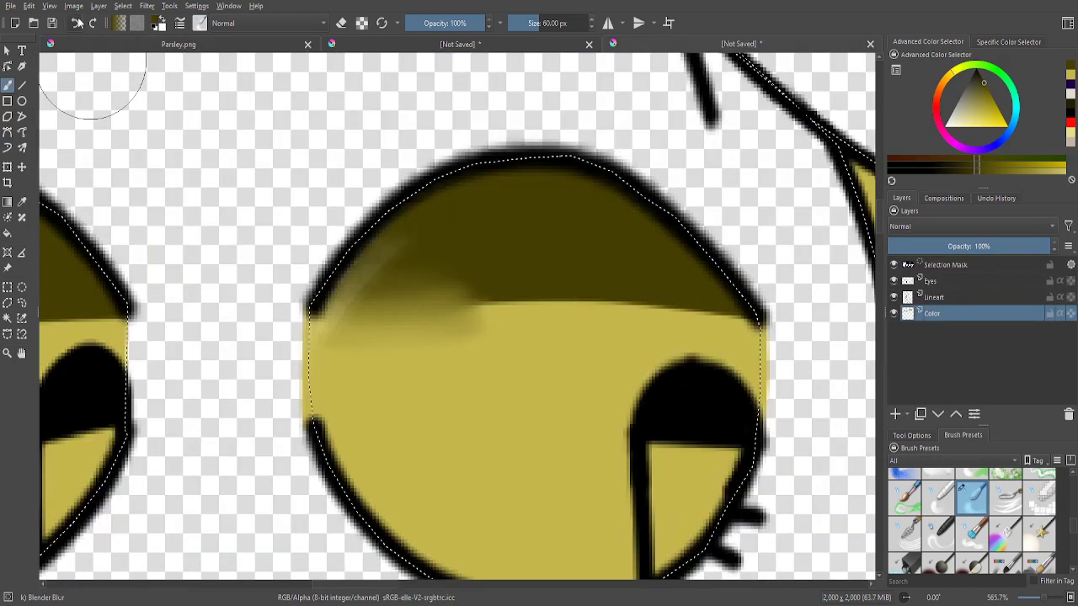
pyautogui.click(76, 23)
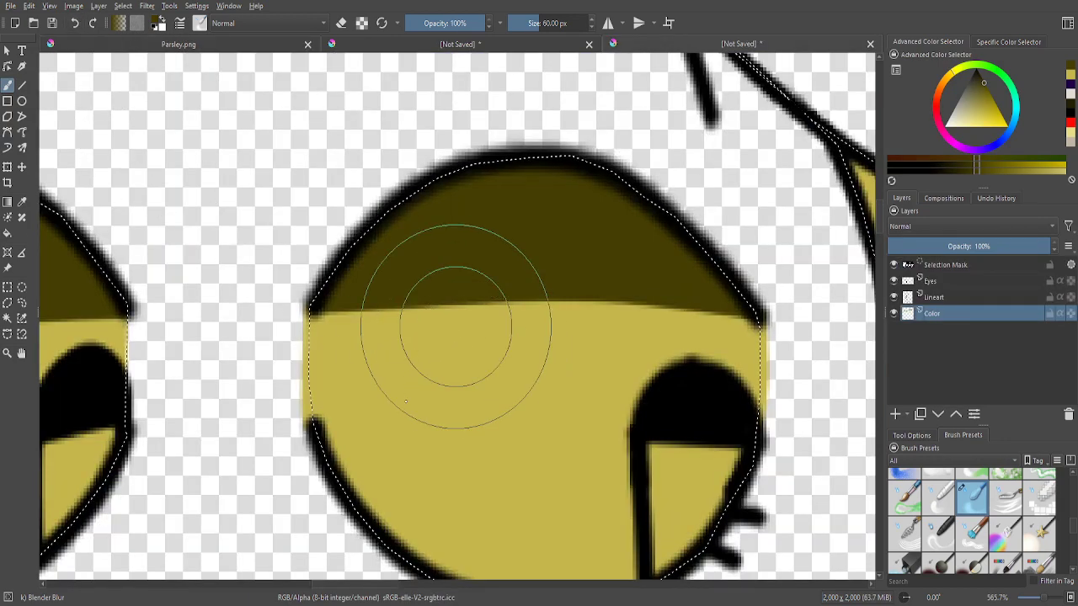
# - Blur the dark olive lid edge into the yellow across the right-hand eye, undoing the last stroke along its inner upper outline
pyautogui.moveTo(456, 328)
pyautogui.mouseDown()
pyautogui.moveTo(433, 357)
pyautogui.moveTo(373, 241)
pyautogui.mouseUp()
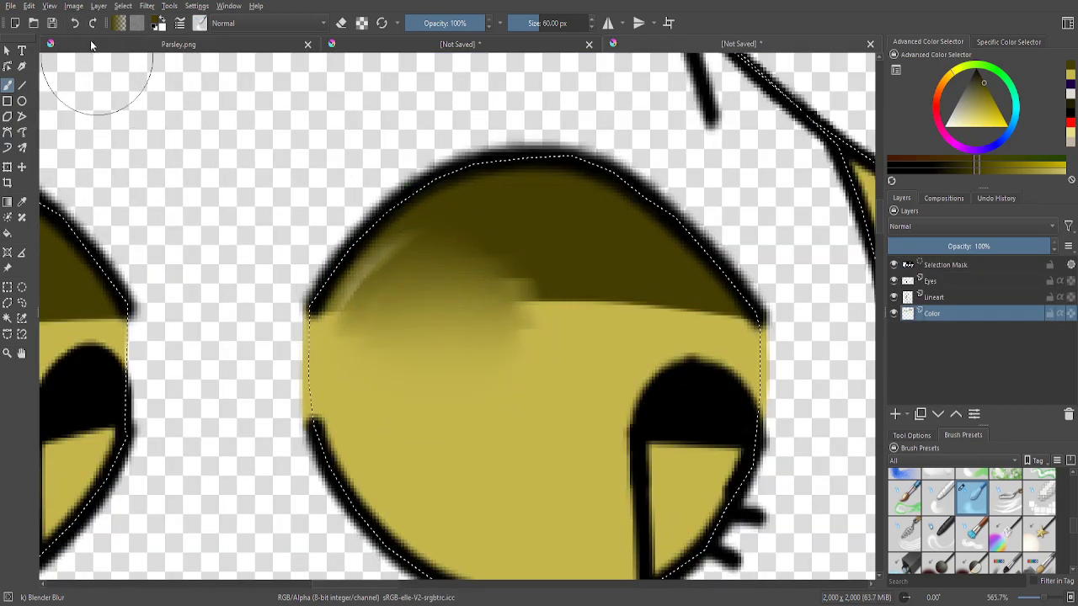
pyautogui.press('+')
pyautogui.moveTo(567, 308)
pyautogui.mouseDown()
pyautogui.moveTo(473, 356)
pyautogui.moveTo(522, 341)
pyautogui.moveTo(483, 276)
pyautogui.moveTo(482, 381)
pyautogui.moveTo(374, 408)
pyautogui.moveTo(375, 357)
pyautogui.moveTo(403, 280)
pyautogui.moveTo(687, 320)
pyautogui.moveTo(536, 329)
pyautogui.mouseUp()
pyautogui.moveTo(796, 392)
pyautogui.mouseDown()
pyautogui.moveTo(450, 300)
pyautogui.moveTo(540, 281)
pyautogui.moveTo(585, 303)
pyautogui.mouseUp()
pyautogui.moveTo(443, 303)
pyautogui.mouseDown()
pyautogui.moveTo(376, 244)
pyautogui.moveTo(406, 226)
pyautogui.moveTo(391, 326)
pyautogui.moveTo(267, 318)
pyautogui.moveTo(254, 230)
pyautogui.moveTo(343, 233)
pyautogui.moveTo(361, 362)
pyautogui.moveTo(249, 369)
pyautogui.moveTo(276, 251)
pyautogui.moveTo(330, 267)
pyautogui.moveTo(253, 384)
pyautogui.moveTo(166, 329)
pyautogui.moveTo(186, 249)
pyautogui.moveTo(269, 198)
pyautogui.moveTo(393, 212)
pyautogui.moveTo(357, 213)
pyautogui.mouseUp()
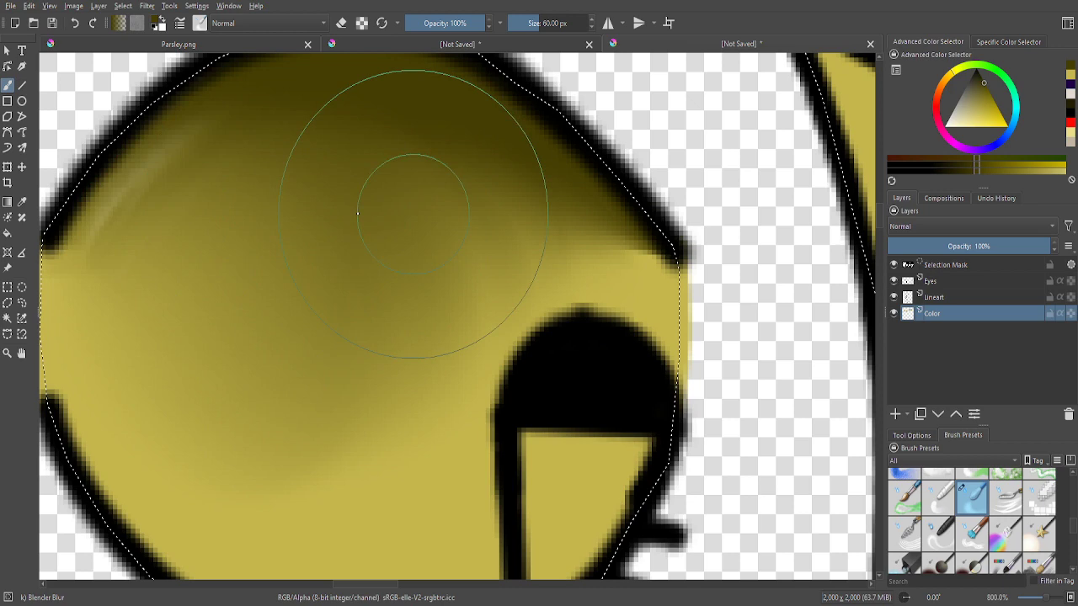
pyautogui.click(76, 25)
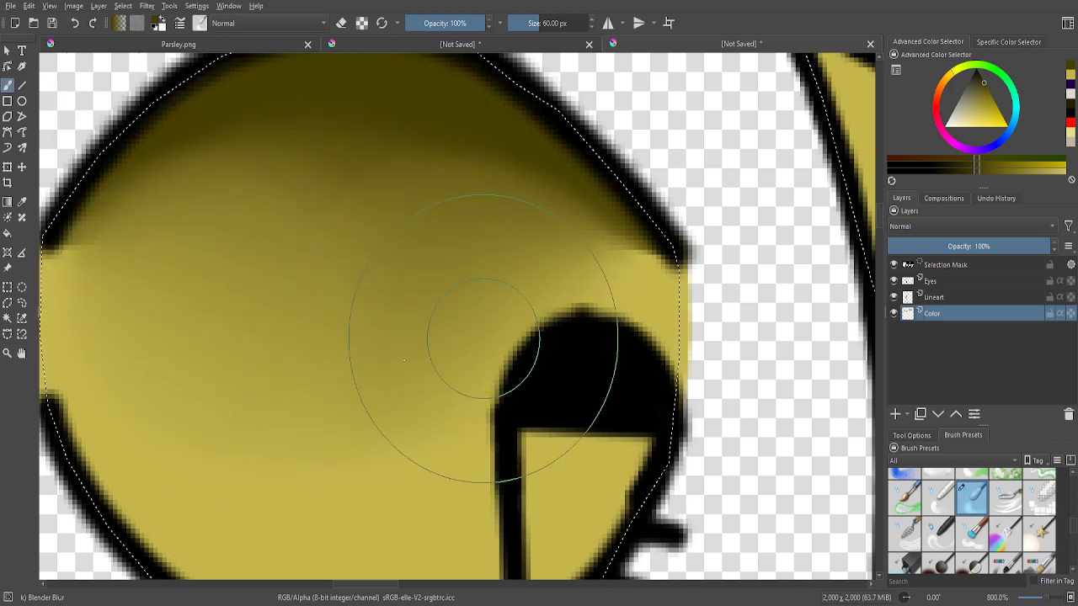
# - Soften the shading through the middle of the right-hand eye and compare it with the enlarged eye details
pyautogui.scroll(-3, 358, 316)
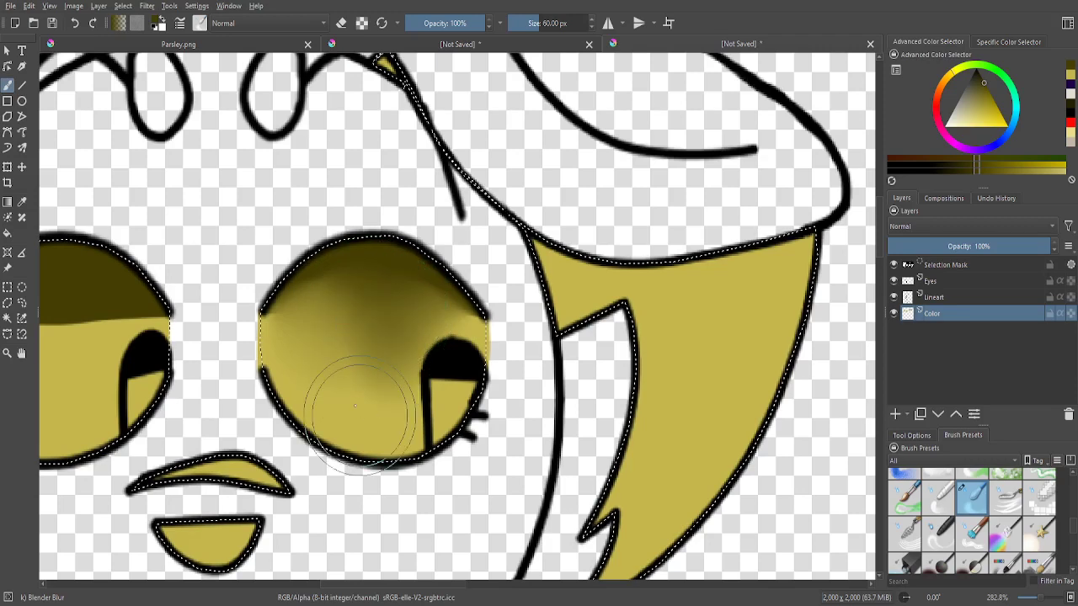
pyautogui.moveTo(355, 406)
pyautogui.mouseDown()
pyautogui.moveTo(390, 327)
pyautogui.moveTo(426, 314)
pyautogui.moveTo(383, 347)
pyautogui.moveTo(401, 328)
pyautogui.moveTo(418, 332)
pyautogui.moveTo(383, 365)
pyautogui.mouseUp()
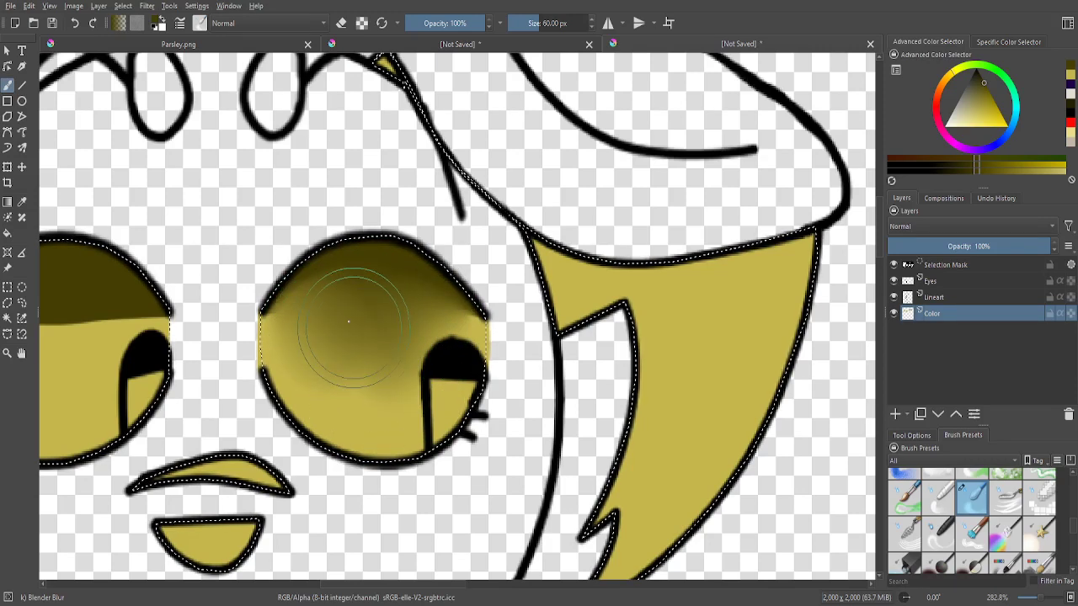
pyautogui.scroll(-4, 345, 393)
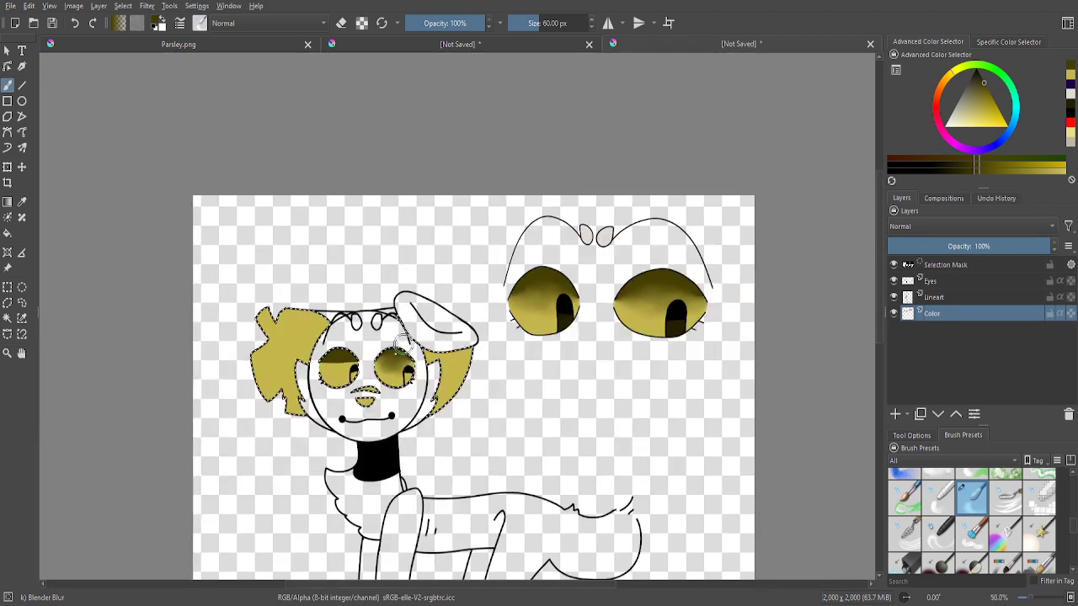
pyautogui.scroll(4, 337, 389)
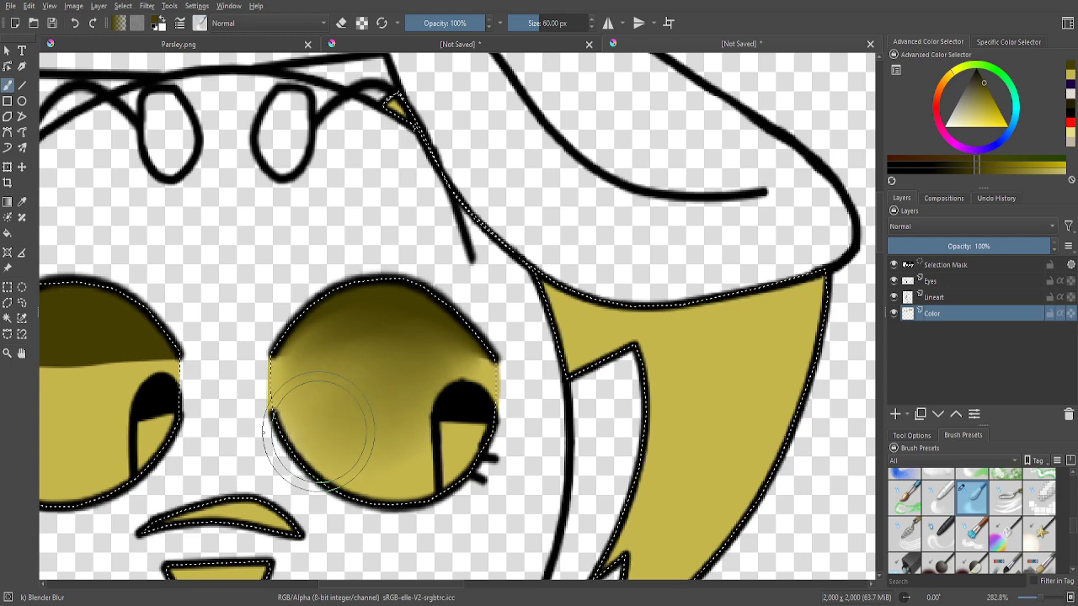
pyautogui.scroll(-4, 428, 399)
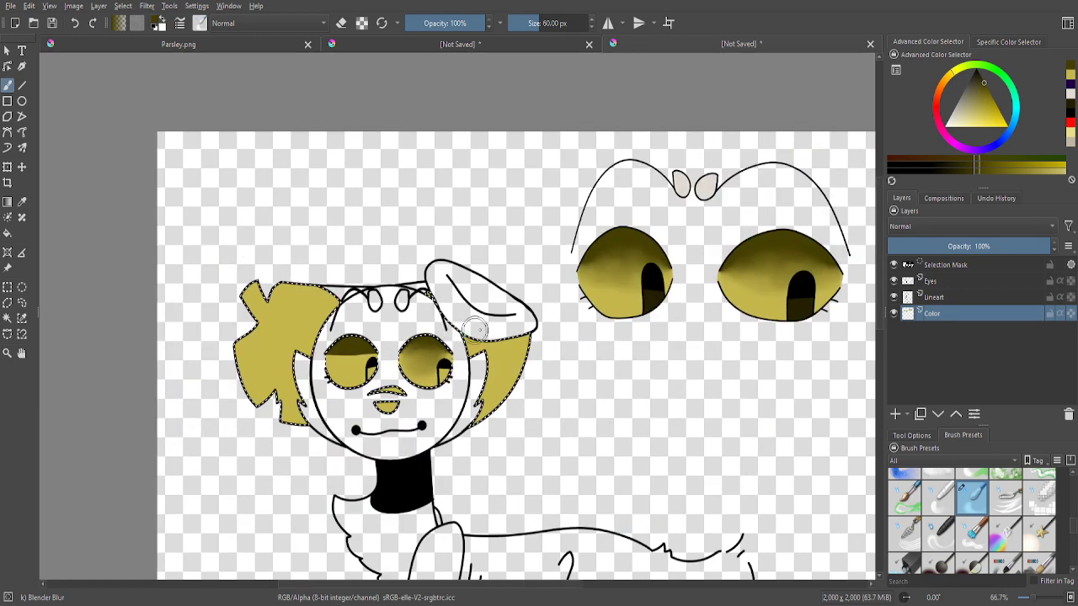
pyautogui.scroll(3, 393, 409)
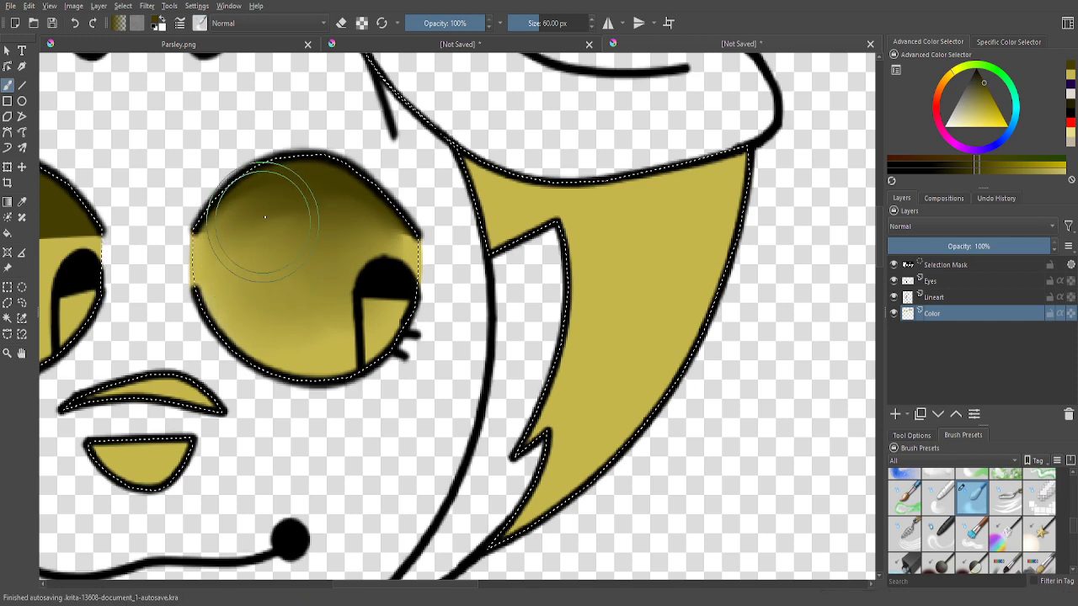
# - Smooth the gradient on the upper inner side and center of the right-hand eye, undoing the stroke at its outer corner
pyautogui.moveTo(265, 217)
pyautogui.mouseDown()
pyautogui.moveTo(247, 181)
pyautogui.moveTo(281, 233)
pyautogui.mouseUp()
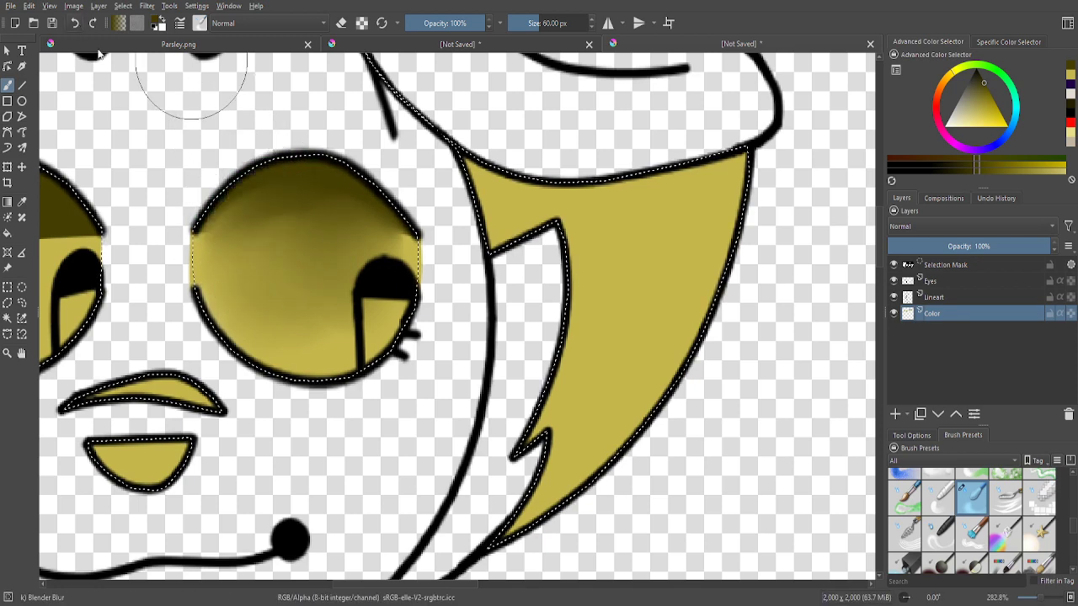
pyautogui.scroll(1, 211, 175)
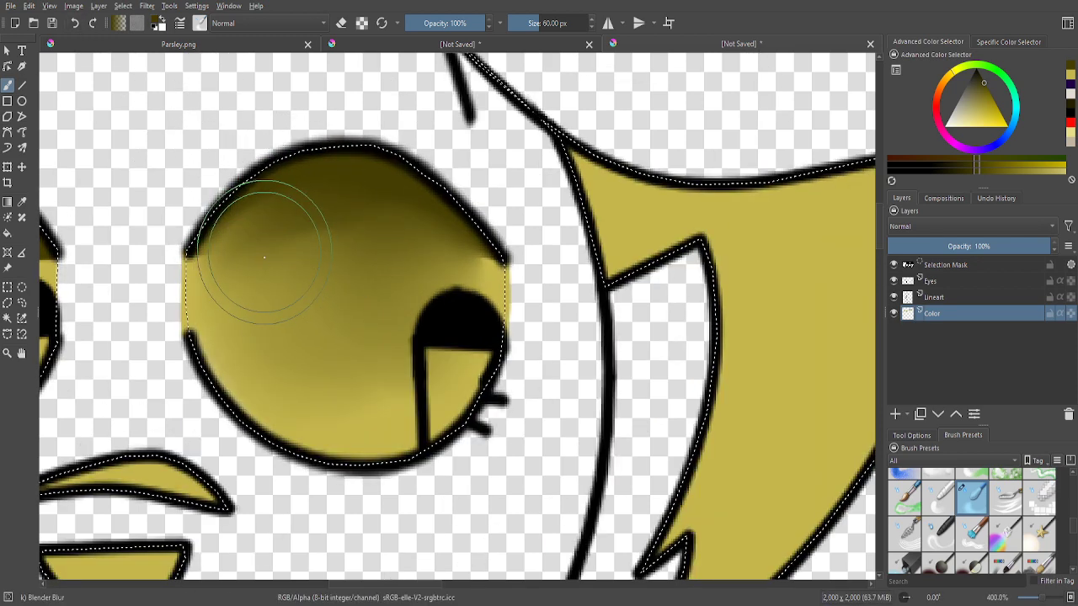
pyautogui.moveTo(264, 257); pyautogui.dragTo(322, 314)
pyautogui.moveTo(353, 281)
pyautogui.mouseDown()
pyautogui.moveTo(368, 226)
pyautogui.moveTo(416, 274)
pyautogui.moveTo(453, 277)
pyautogui.moveTo(484, 259)
pyautogui.moveTo(470, 283)
pyautogui.moveTo(481, 281)
pyautogui.moveTo(471, 267)
pyautogui.mouseUp()
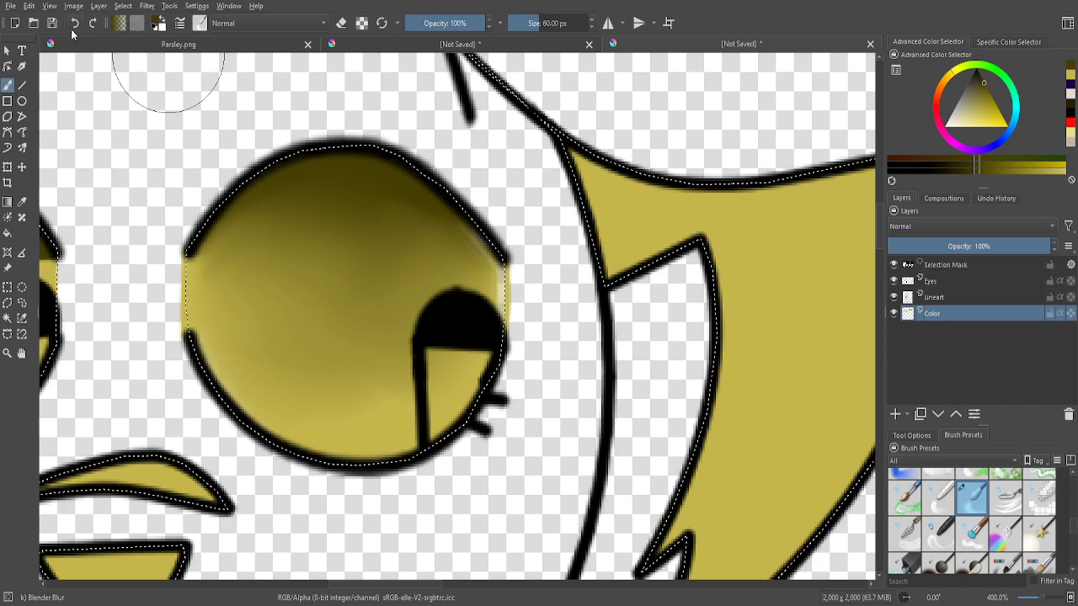
pyautogui.click(74, 23)
# - Blur the dark olive lid edge into the yellow across the left-hand eye, undoing the strokes at its inner corner
pyautogui.scroll(-4, 536, 336)
pyautogui.scroll(4, 372, 329)
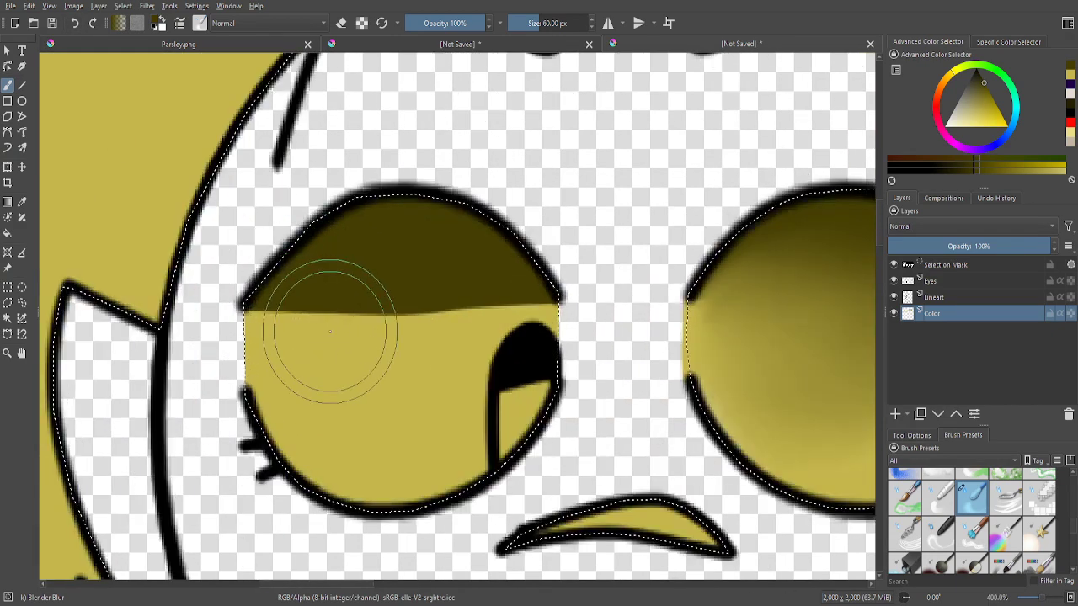
pyautogui.moveTo(330, 332); pyautogui.dragTo(354, 312)
pyautogui.scroll(2, 310, 358)
pyautogui.moveTo(448, 349)
pyautogui.mouseDown()
pyautogui.moveTo(579, 280)
pyautogui.moveTo(546, 244)
pyautogui.moveTo(624, 331)
pyautogui.moveTo(716, 268)
pyautogui.moveTo(622, 252)
pyautogui.moveTo(692, 299)
pyautogui.moveTo(671, 282)
pyautogui.moveTo(653, 308)
pyautogui.moveTo(670, 281)
pyautogui.moveTo(707, 355)
pyautogui.moveTo(669, 275)
pyautogui.moveTo(699, 262)
pyautogui.mouseUp()
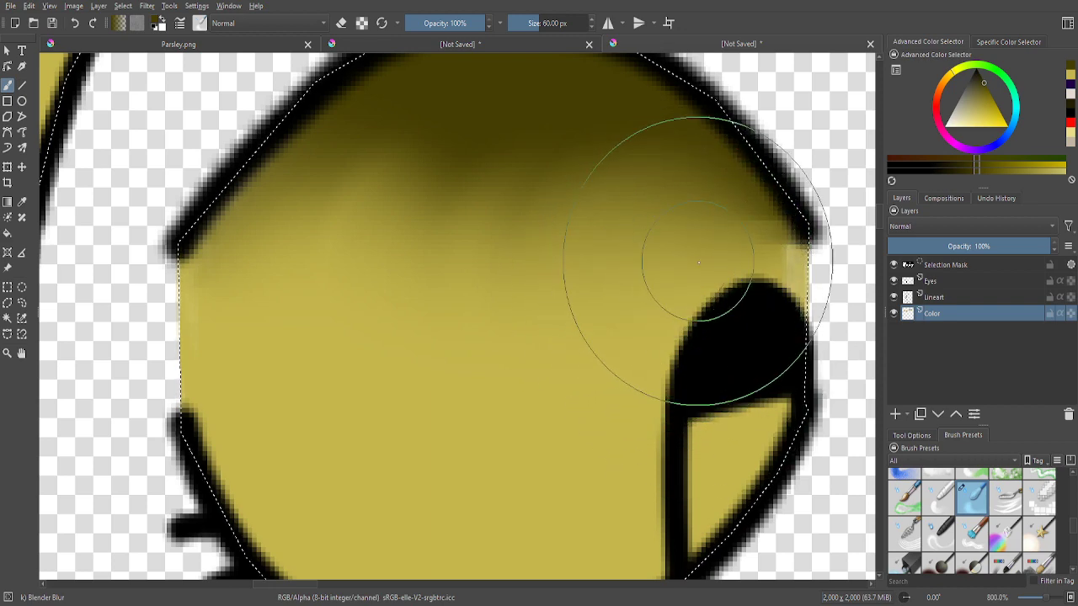
pyautogui.click(74, 24)
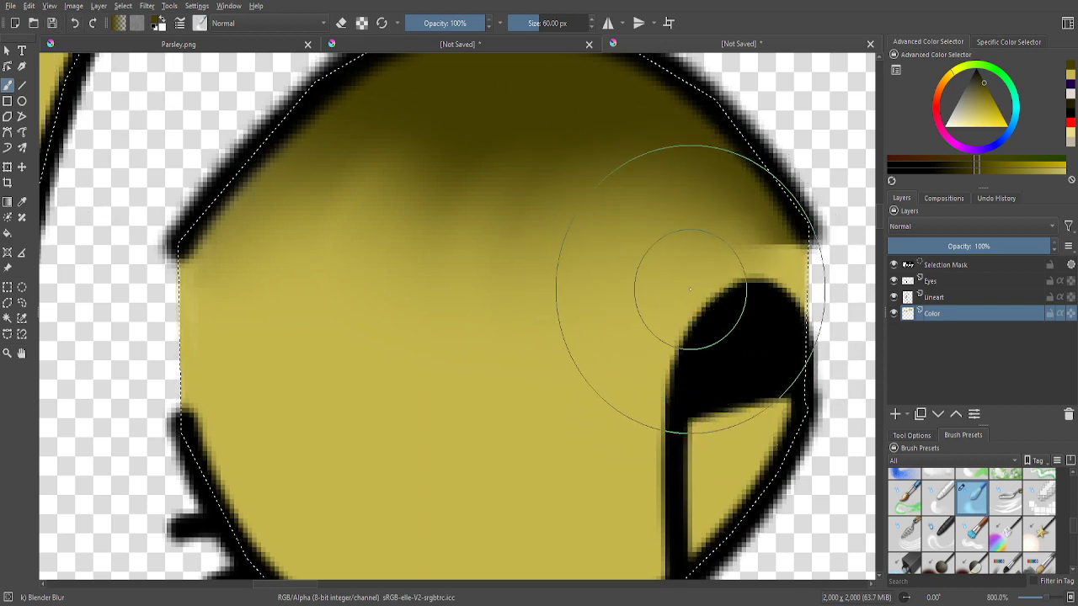
pyautogui.moveTo(700, 277)
pyautogui.mouseDown()
pyautogui.moveTo(793, 225)
pyautogui.moveTo(749, 252)
pyautogui.mouseUp()
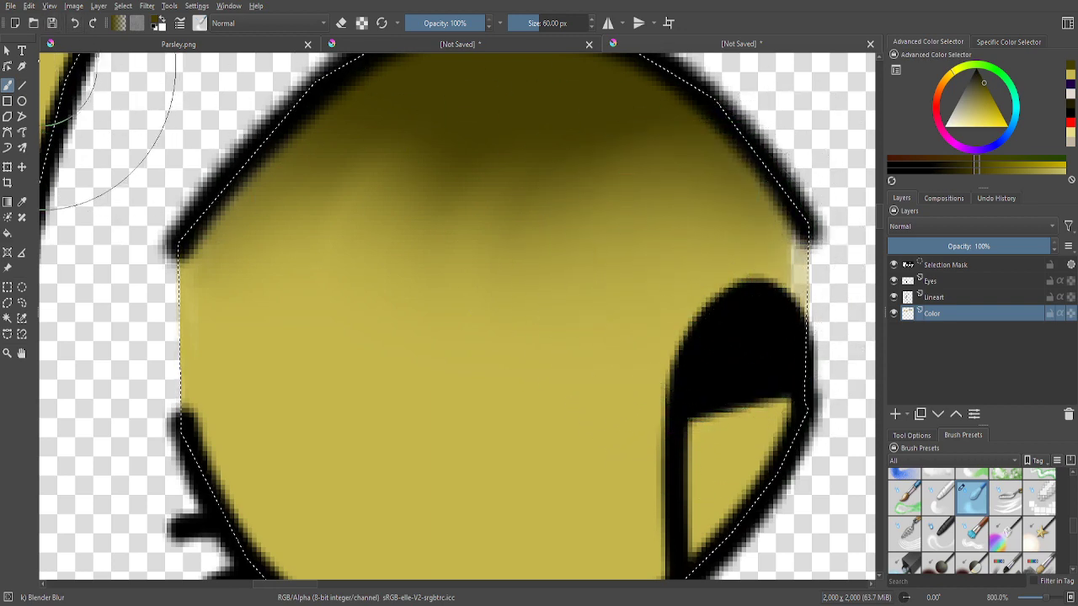
pyautogui.click(74, 23)
# - Pull the dark lid shading down into the middle of the left-hand eye and rework the blend beneath the upper outline
pyautogui.moveTo(640, 315)
pyautogui.mouseDown()
pyautogui.moveTo(687, 296)
pyautogui.moveTo(591, 248)
pyautogui.moveTo(405, 290)
pyautogui.moveTo(505, 257)
pyautogui.moveTo(392, 264)
pyautogui.moveTo(428, 256)
pyautogui.moveTo(417, 311)
pyautogui.moveTo(419, 251)
pyautogui.moveTo(530, 324)
pyautogui.moveTo(542, 223)
pyautogui.moveTo(648, 293)
pyautogui.moveTo(669, 239)
pyautogui.moveTo(534, 335)
pyautogui.mouseUp()
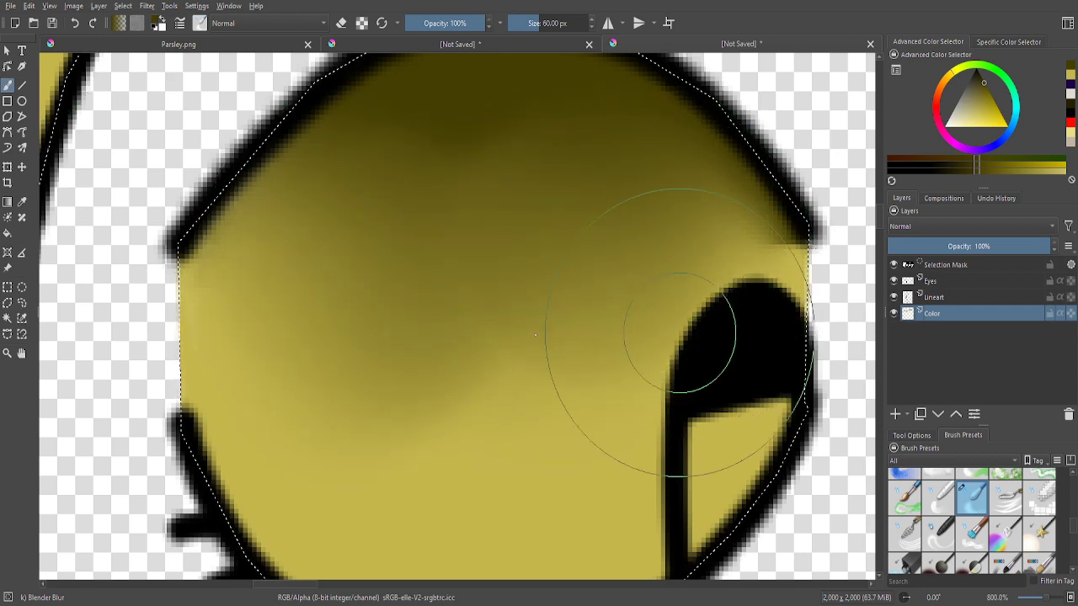
pyautogui.scroll(-5, 534, 335)
pyautogui.scroll(3, 402, 279)
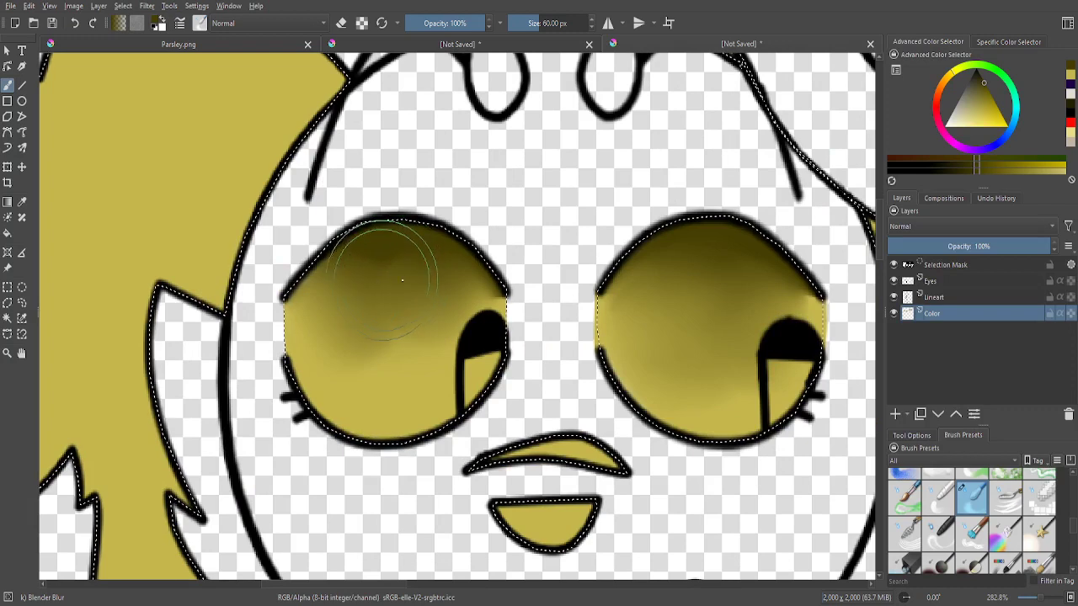
pyautogui.click(74, 24)
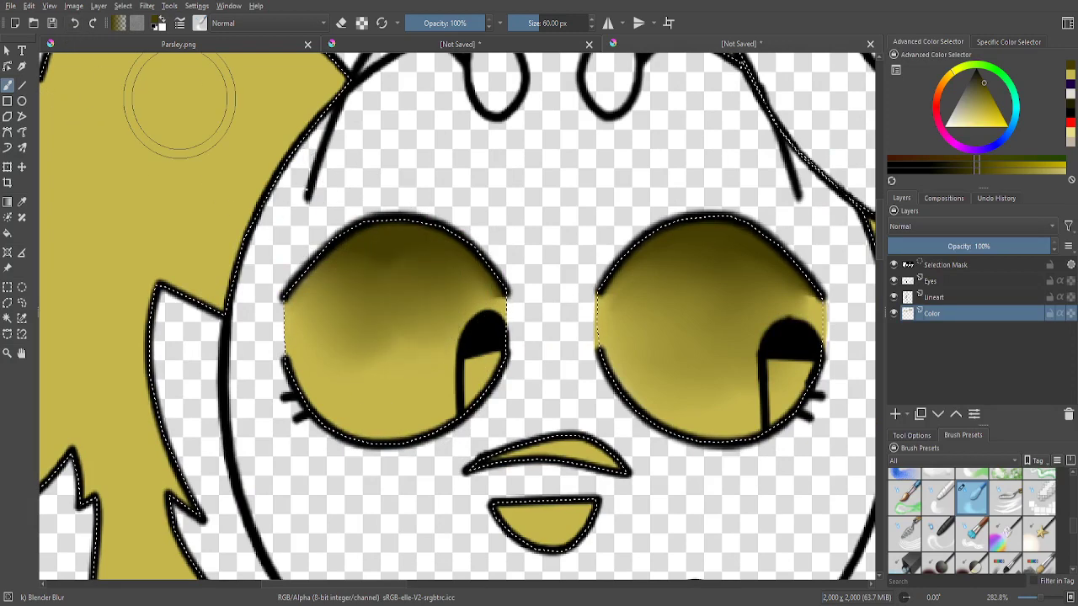
pyautogui.moveTo(397, 265)
pyautogui.mouseDown()
pyautogui.moveTo(385, 241)
pyautogui.moveTo(409, 248)
pyautogui.moveTo(379, 260)
pyautogui.mouseUp()
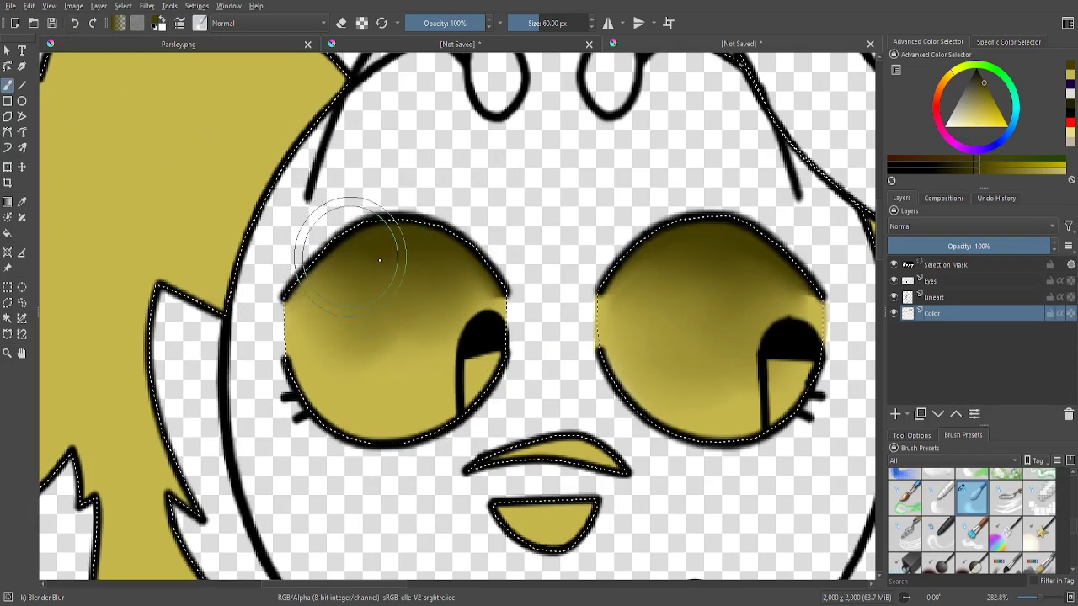
# - Undo the latest blur on the left-hand eye, smooth its shading beside the pupil, and compare both eyes with the enlarged details
pyautogui.scroll(-3, 301, 289)
pyautogui.scroll(4, 427, 307)
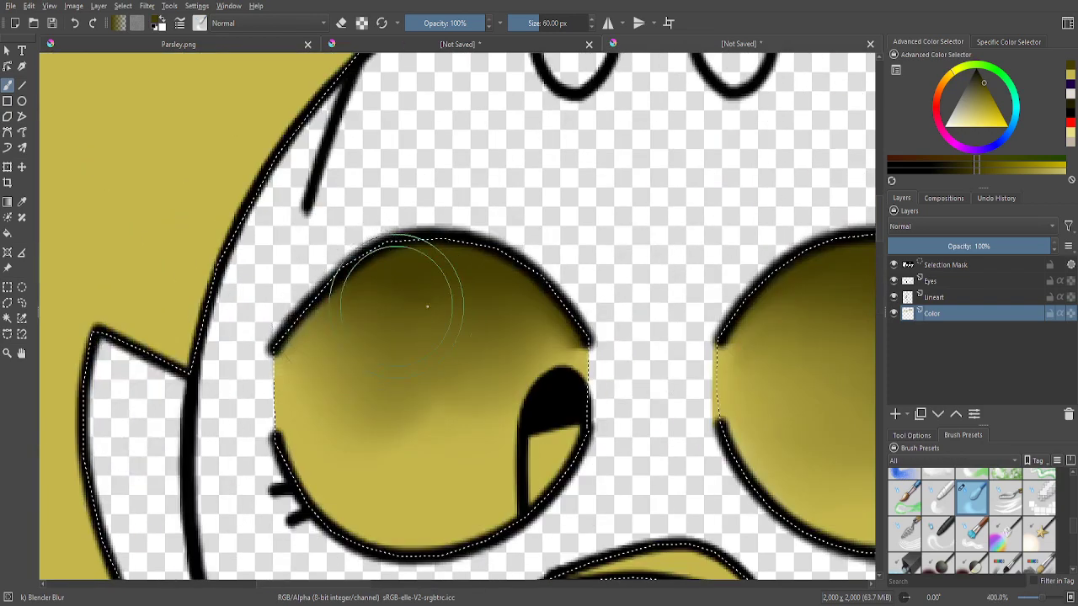
pyautogui.click(75, 23)
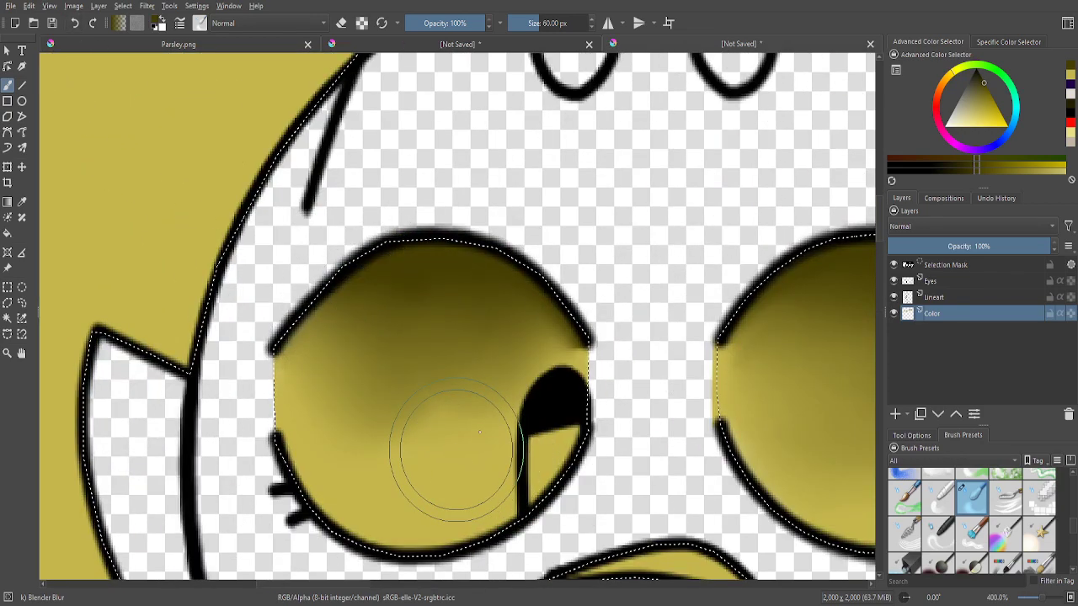
pyautogui.moveTo(479, 432)
pyautogui.mouseDown()
pyautogui.moveTo(393, 434)
pyautogui.moveTo(430, 424)
pyautogui.moveTo(459, 441)
pyautogui.moveTo(493, 389)
pyautogui.mouseUp()
pyautogui.scroll(-2, 364, 402)
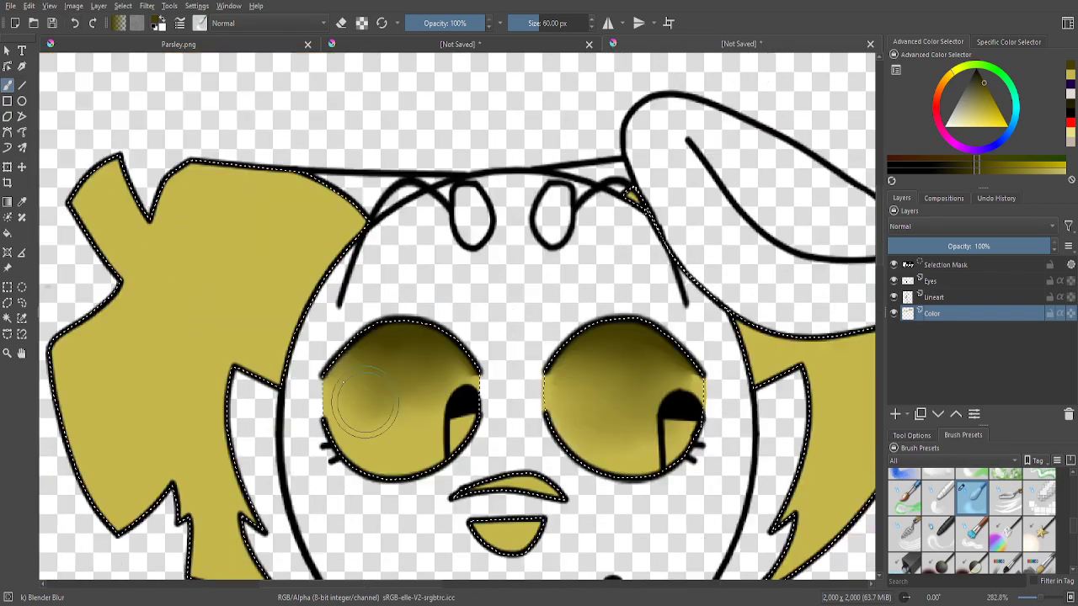
pyautogui.scroll(-5, 364, 402)
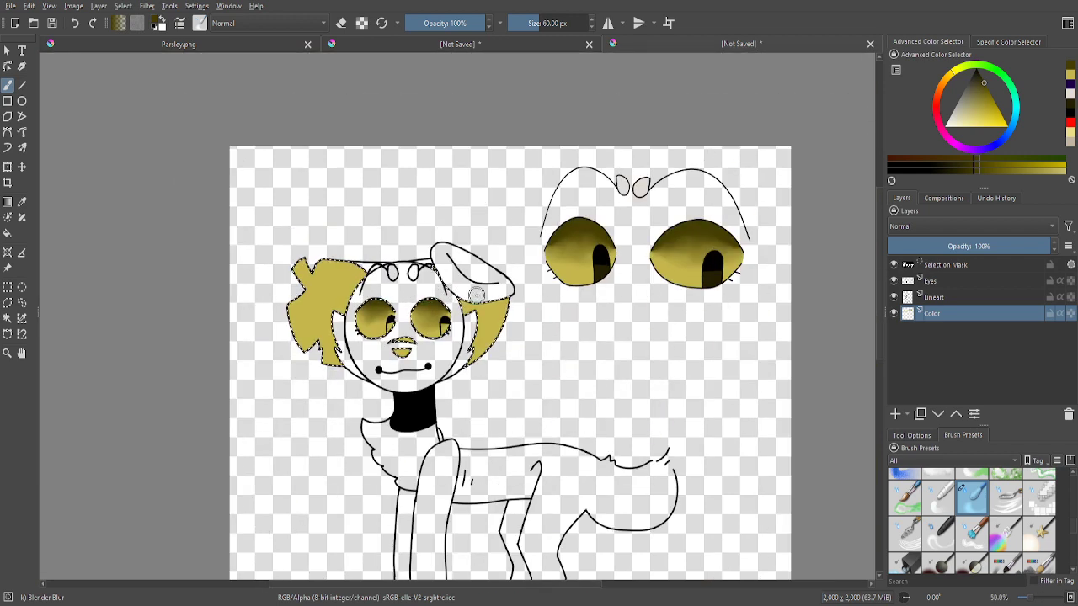
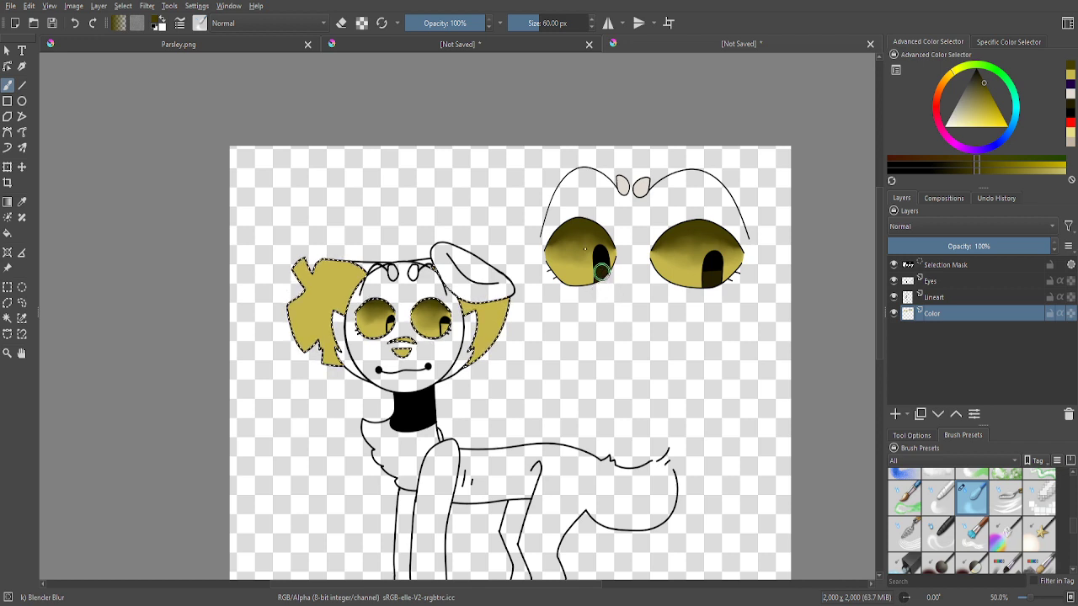
# - Sample the dark brown from the lower pupil of the enlarged left-hand eye and choose the Ink-2 Fineliner brush
pyautogui.scroll(3, 708, 179)
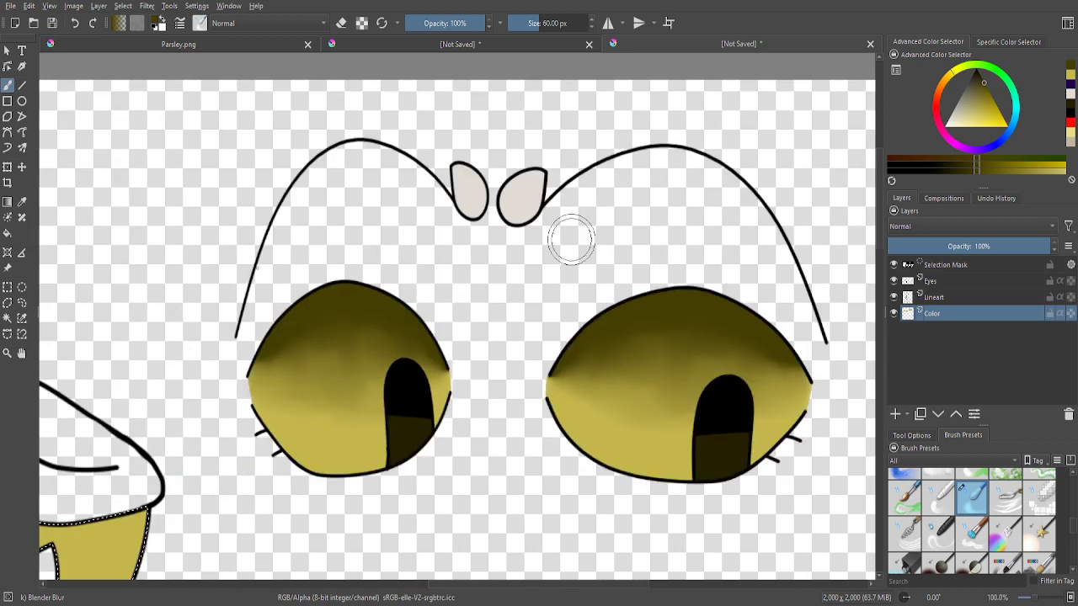
pyautogui.click(407, 434)
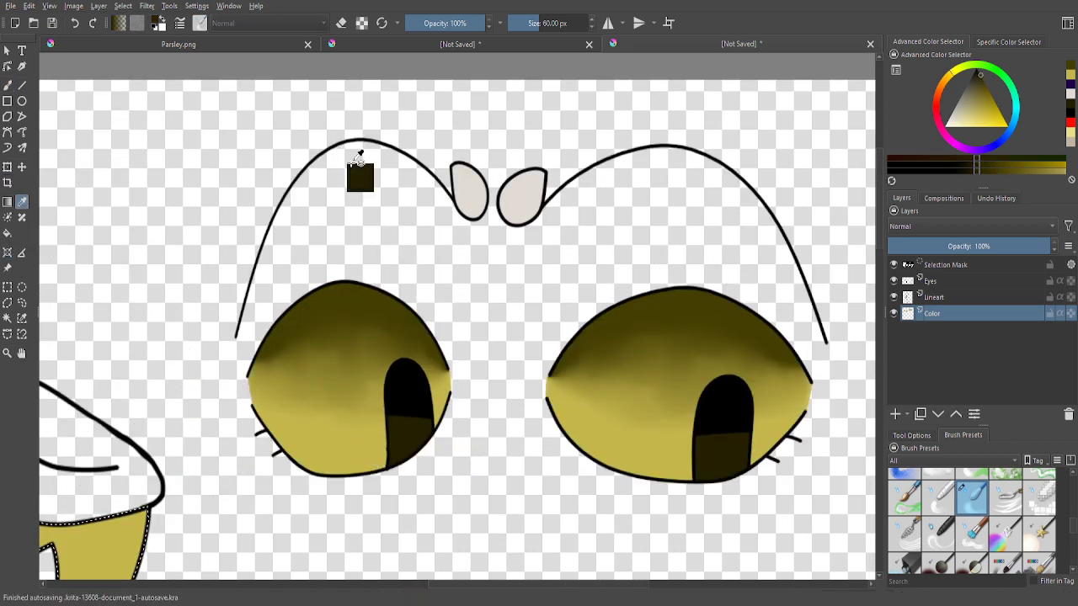
pyautogui.scroll(-3, 360, 175)
pyautogui.click(7, 86)
pyautogui.scroll(-3, 969, 514)
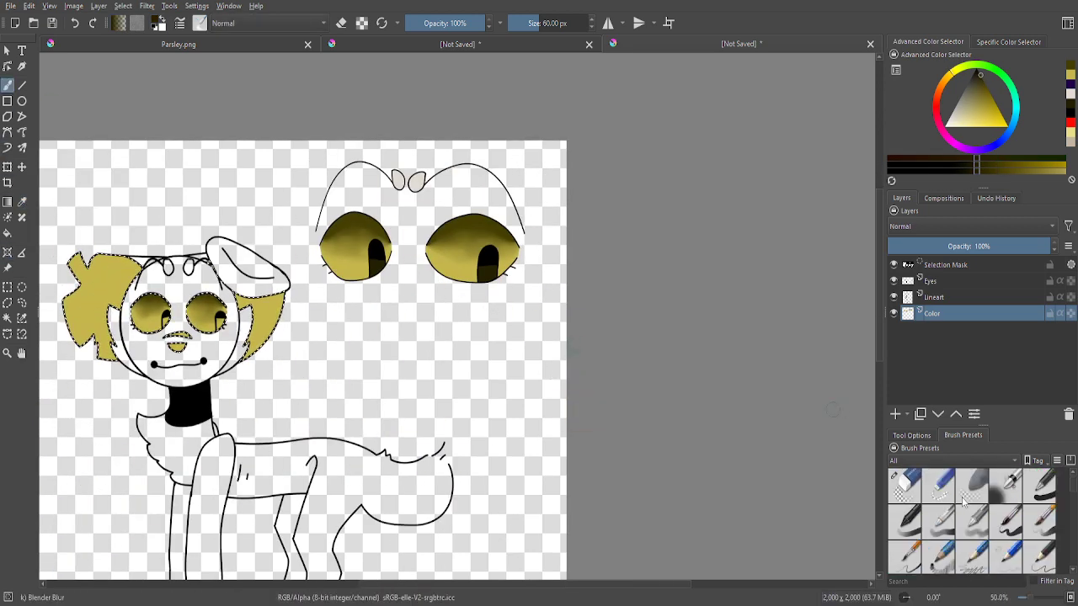
pyautogui.click(939, 519)
# - Outline the lower part of the right-hand pupil on the character's face with the sampled dark brown
pyautogui.scroll(10, 216, 327)
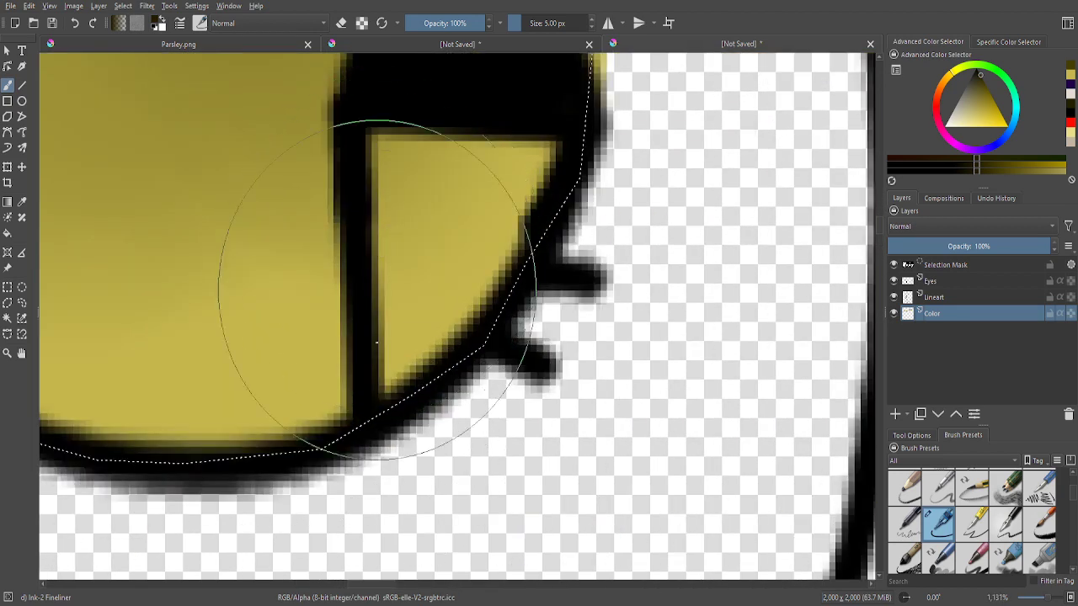
pyautogui.moveTo(380, 400)
pyautogui.mouseDown()
pyautogui.moveTo(453, 353)
pyautogui.moveTo(536, 227)
pyautogui.mouseUp()
pyautogui.moveTo(499, 290)
pyautogui.mouseDown()
pyautogui.moveTo(562, 157)
pyautogui.moveTo(542, 87)
pyautogui.moveTo(395, 145)
pyautogui.moveTo(363, 128)
pyautogui.moveTo(390, 387)
pyautogui.moveTo(389, 158)
pyautogui.moveTo(378, 124)
pyautogui.moveTo(583, 145)
pyautogui.moveTo(544, 139)
pyautogui.moveTo(489, 303)
pyautogui.mouseUp()
pyautogui.scroll(-5, 543, 312)
# - Outline the lower part of the face's left-hand pupil in dark brown and fill the lower areas of both pupils
pyautogui.scroll(5, 299, 280)
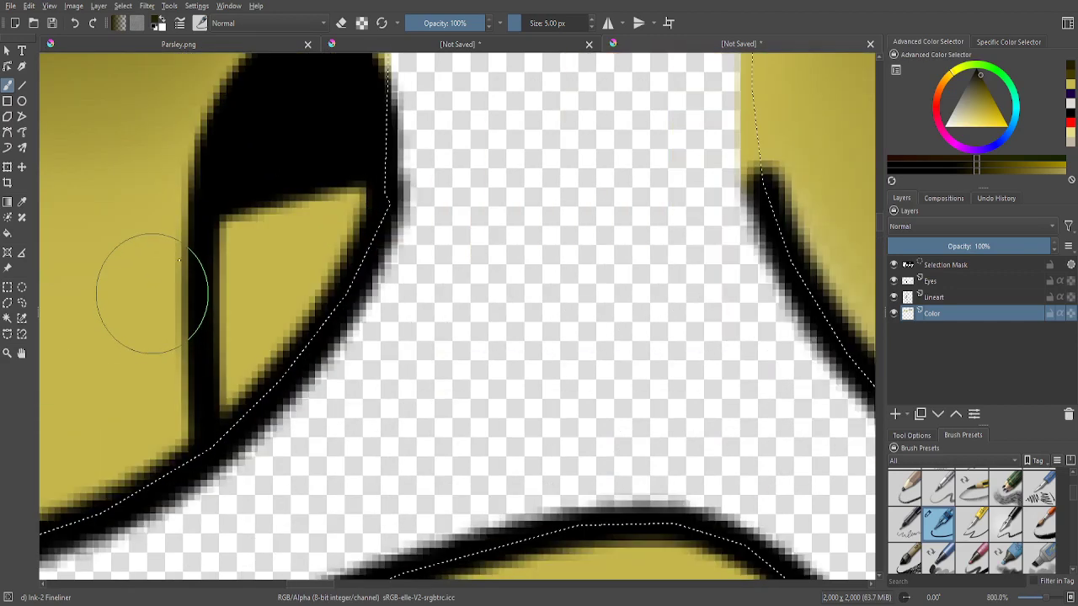
pyautogui.moveTo(218, 269)
pyautogui.mouseDown()
pyautogui.moveTo(216, 396)
pyautogui.moveTo(277, 357)
pyautogui.moveTo(348, 233)
pyautogui.moveTo(371, 162)
pyautogui.moveTo(292, 351)
pyautogui.moveTo(230, 402)
pyautogui.moveTo(217, 432)
pyautogui.mouseUp()
pyautogui.moveTo(227, 222)
pyautogui.mouseDown()
pyautogui.moveTo(341, 181)
pyautogui.moveTo(380, 186)
pyautogui.moveTo(241, 228)
pyautogui.mouseUp()
pyautogui.click(251, 259)
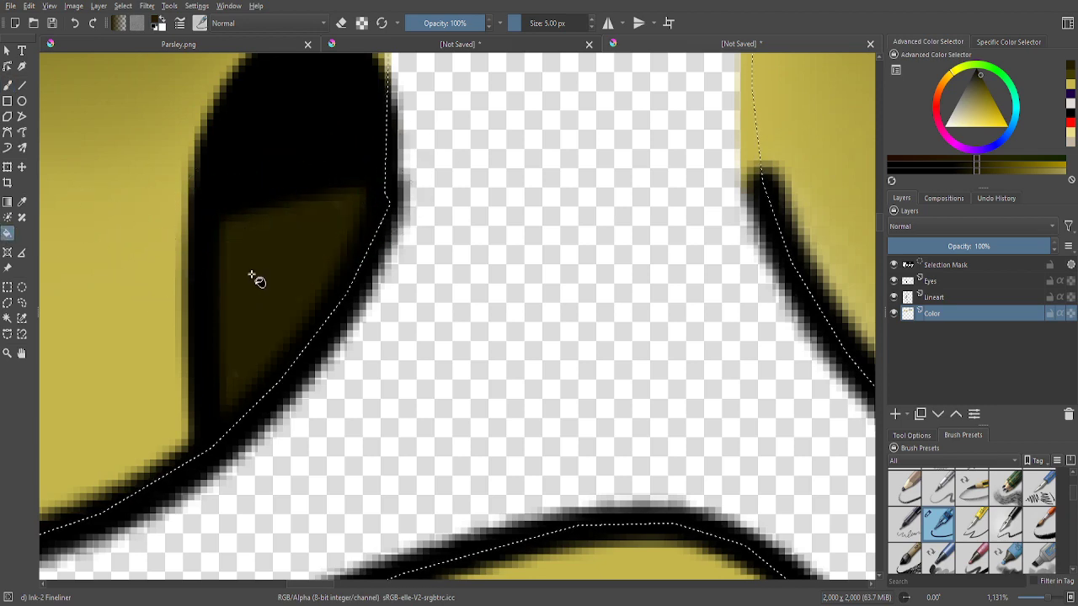
pyautogui.scroll(-5, 334, 380)
pyautogui.click(703, 370)
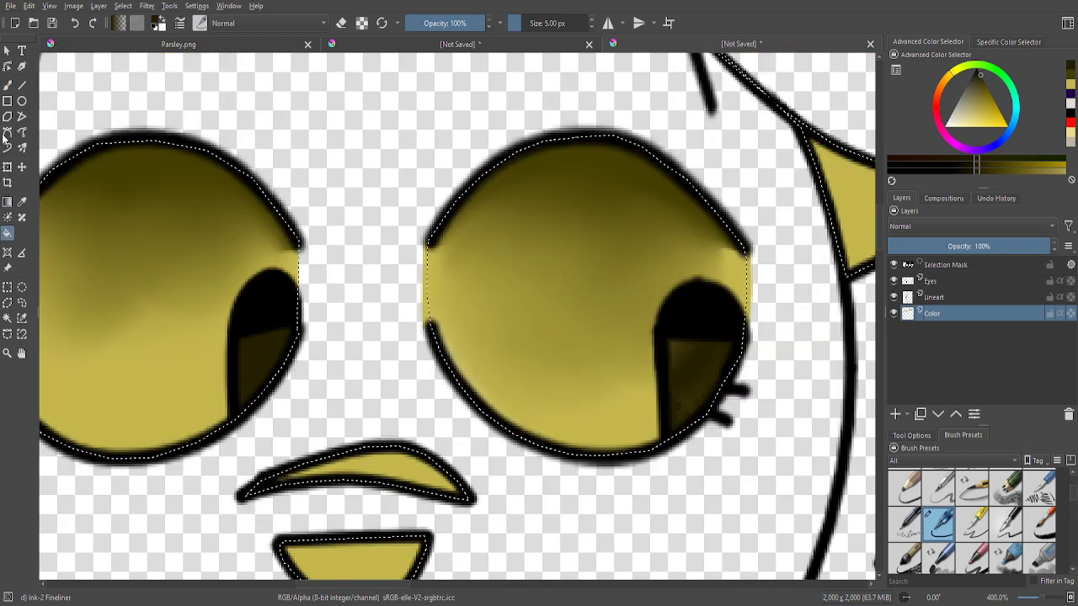
# - Touch up the edges of the dark brown pupil areas along the line art in both of the face's eyes
pyautogui.click(7, 85)
pyautogui.scroll(2, 219, 345)
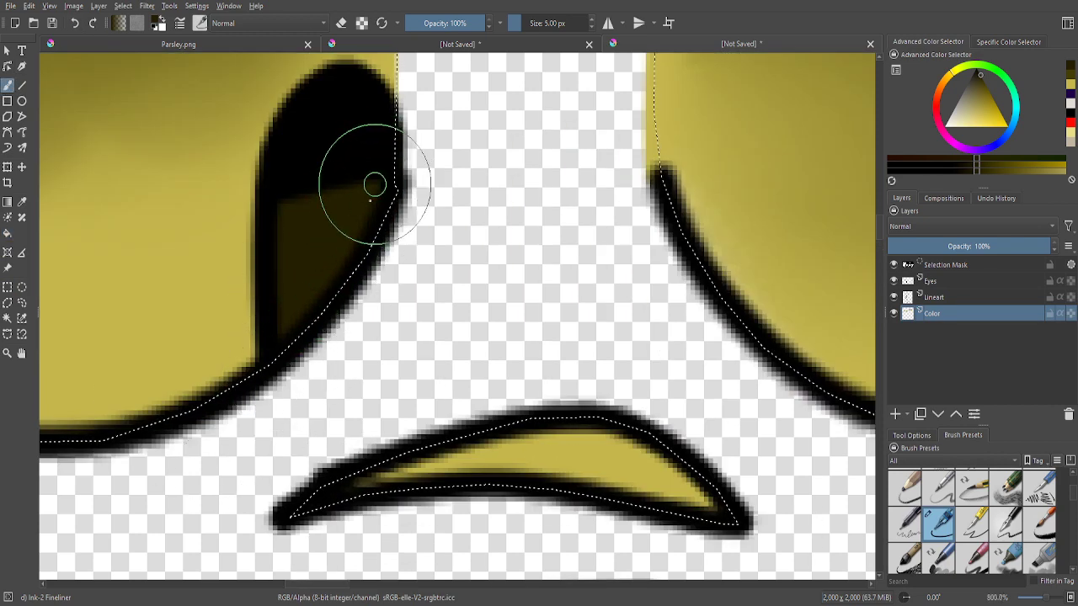
pyautogui.scroll(-3, 332, 282)
pyautogui.scroll(4, 619, 291)
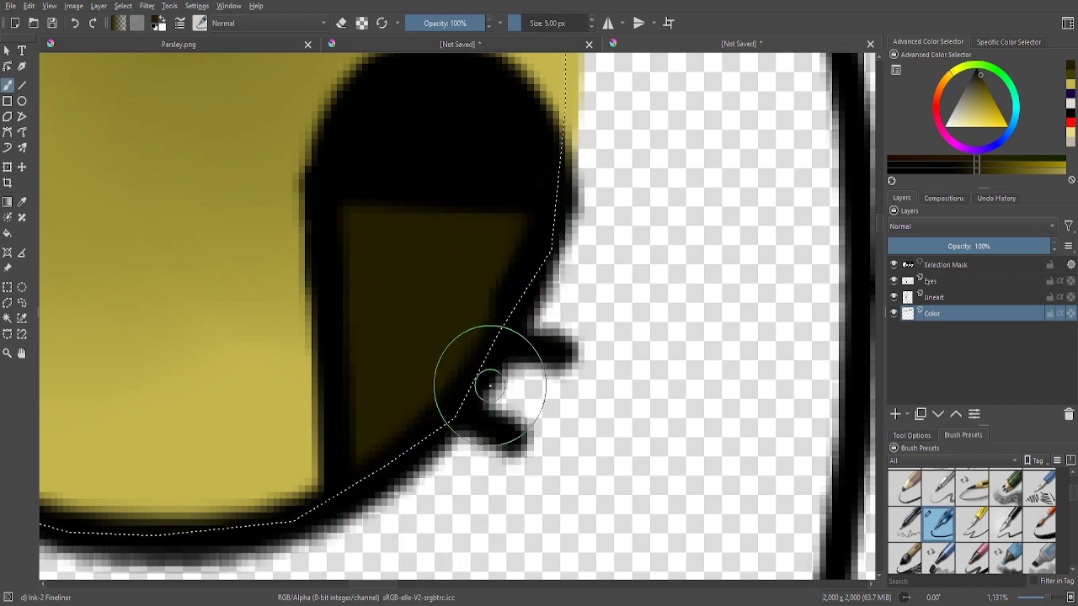
pyautogui.scroll(-6, 490, 379)
pyautogui.scroll(3, 395, 463)
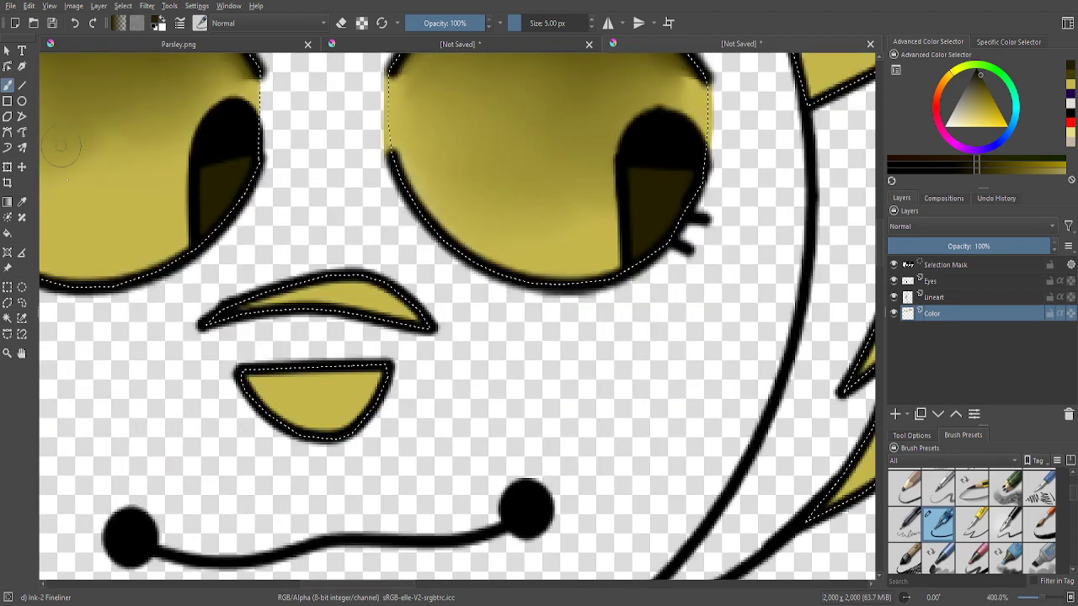
pyautogui.scroll(3, 62, 146)
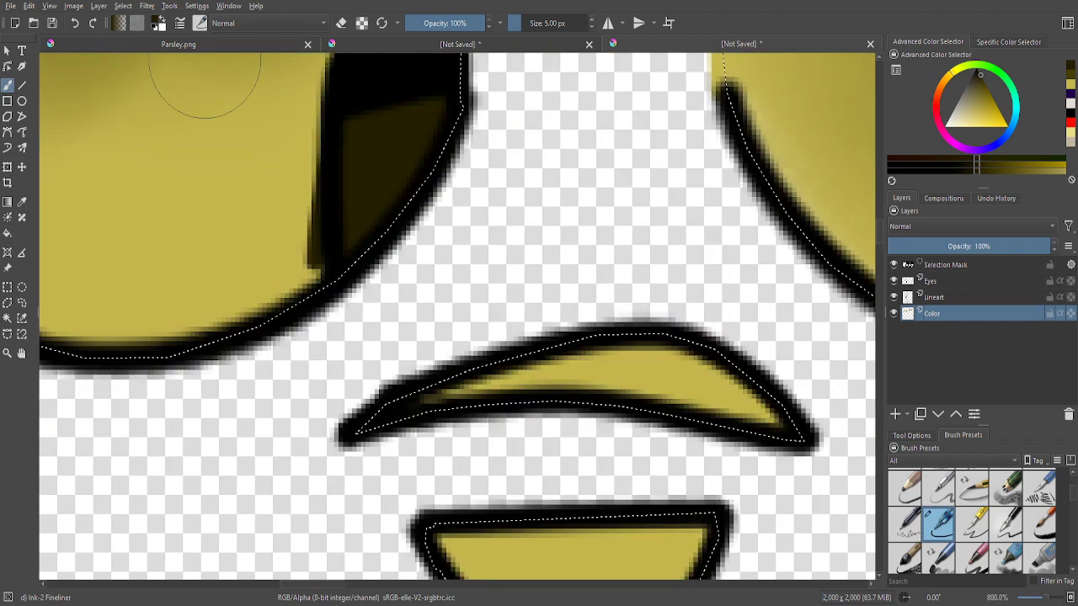
pyautogui.scroll(1, 409, 205)
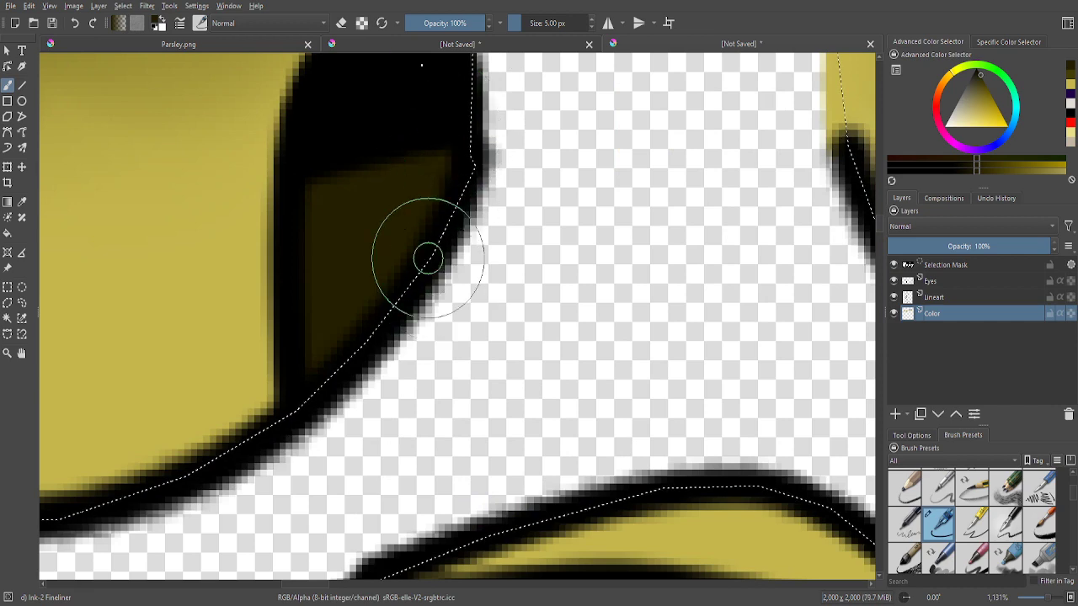
pyautogui.scroll(-7, 469, 272)
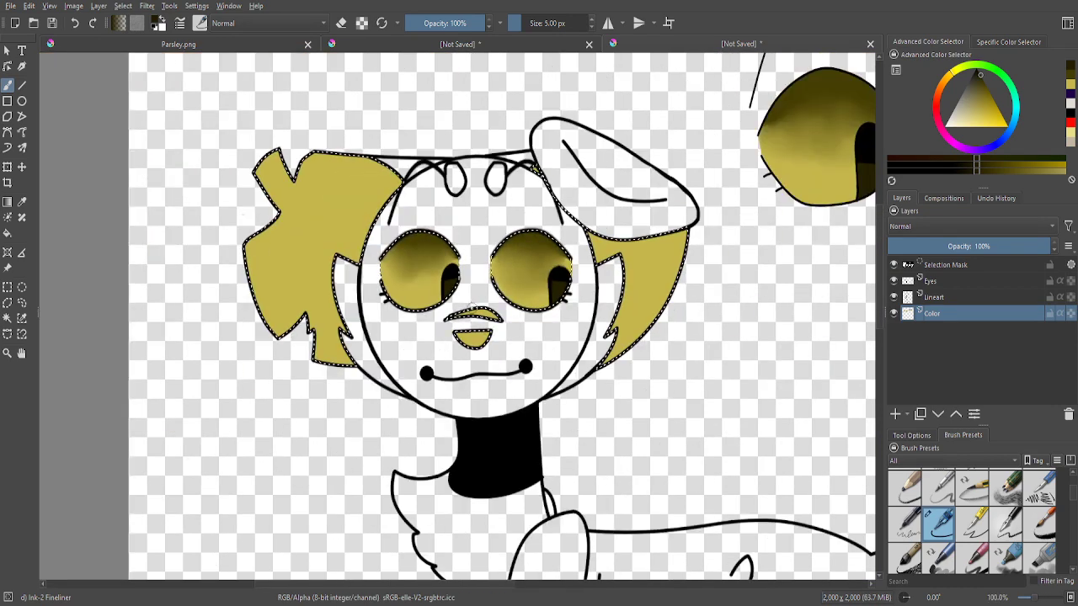
# - Set the rectangular selection action to replace and clear the selection around the ears, eyes and nose
pyautogui.click(7, 288)
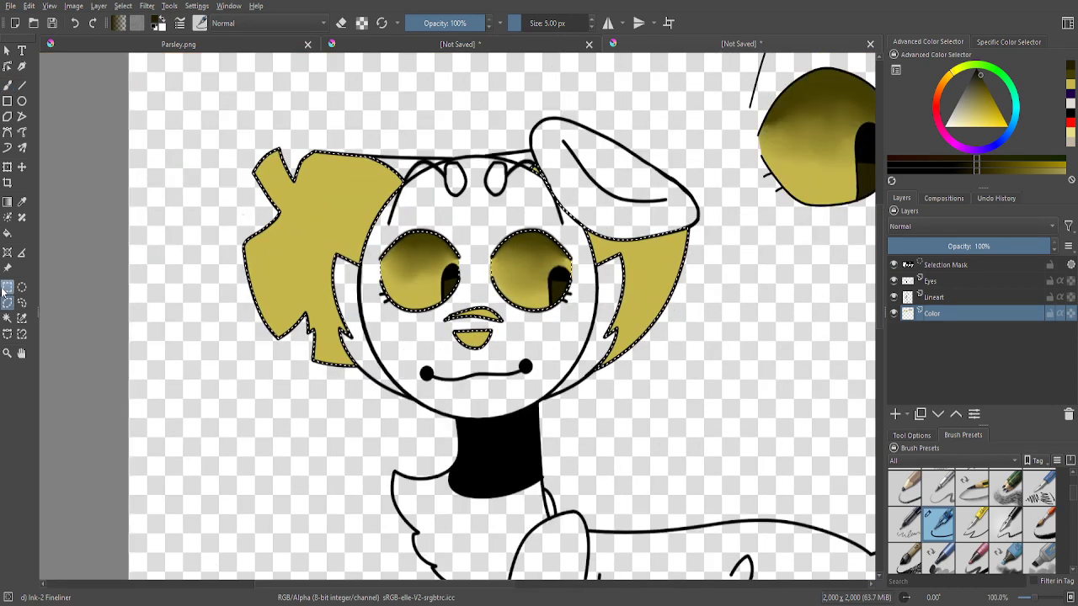
pyautogui.click(911, 436)
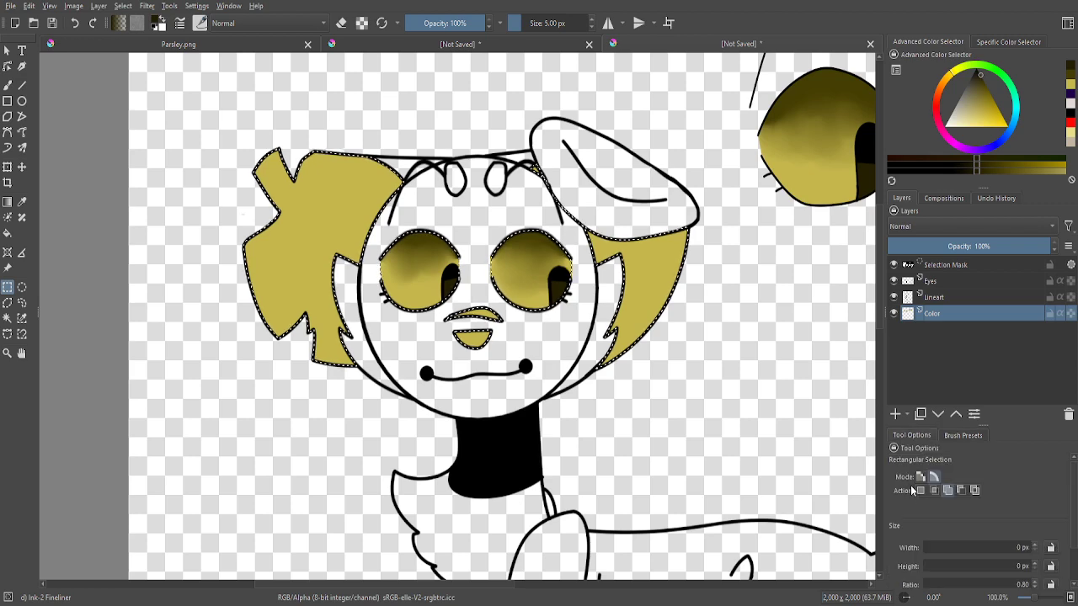
pyautogui.hotkey('ctrl', 'shift', 'a')
pyautogui.scroll(-3, 623, 345)
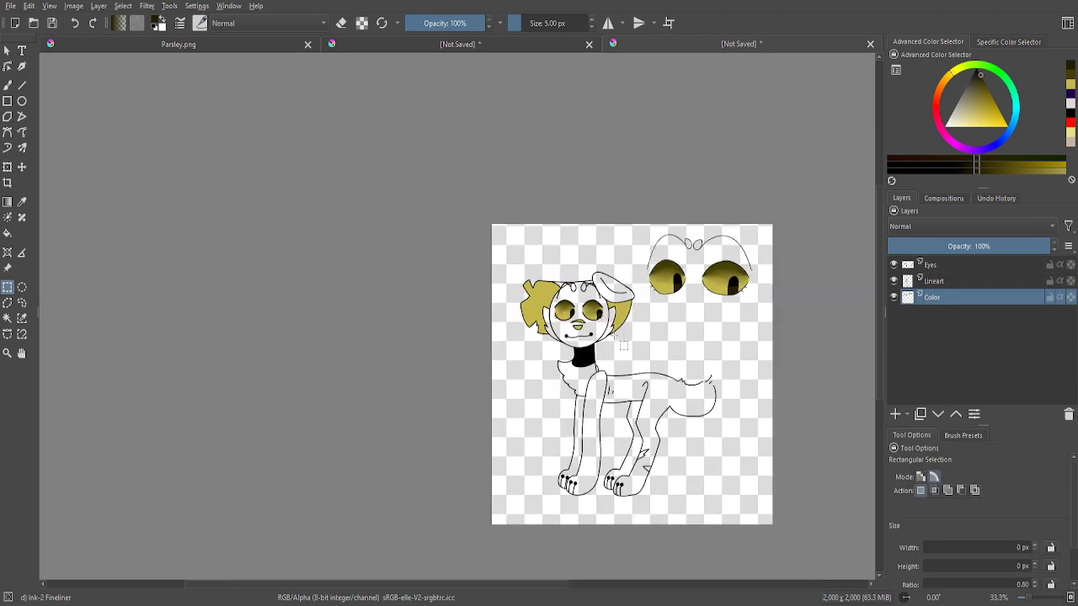
pyautogui.scroll(-2, 758, 373)
pyautogui.scroll(4, 717, 365)
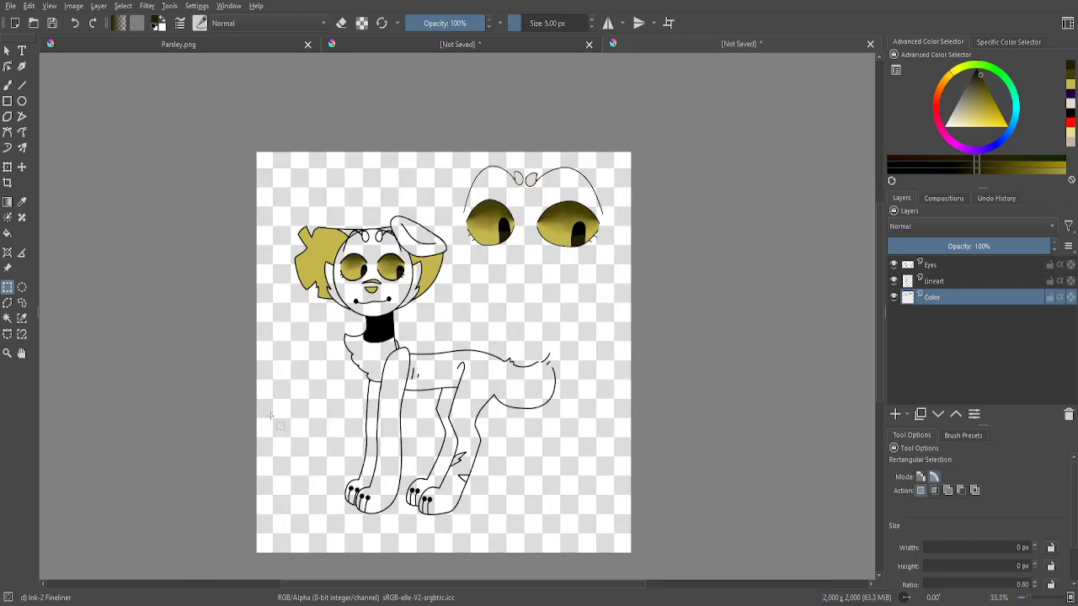
pyautogui.scroll(4, 563, 260)
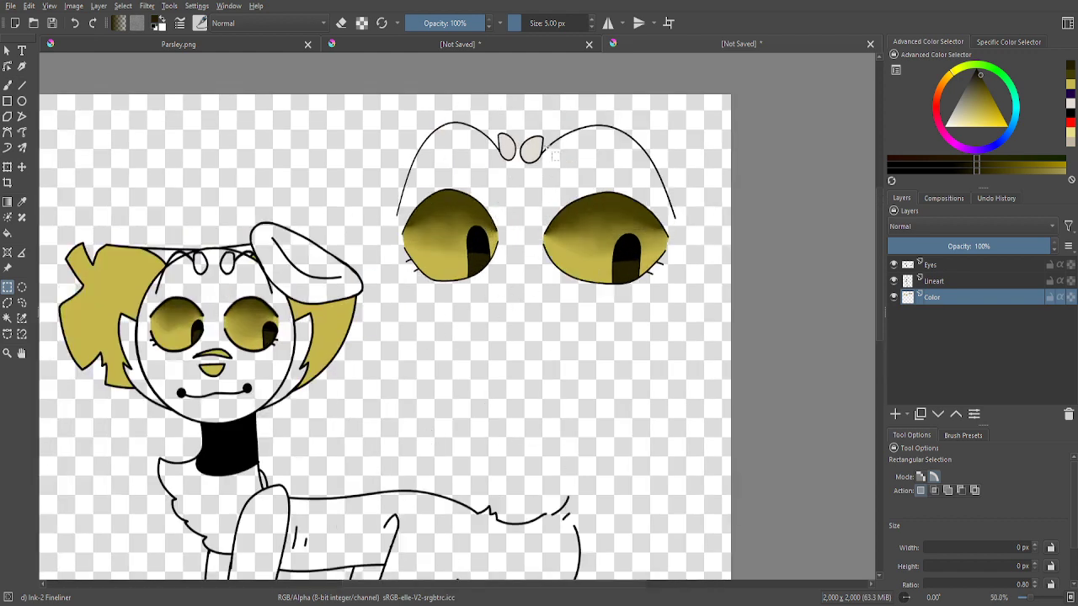
# - Sample the light beige from the enlarged left-hand brow marking and return to the freehand brush
pyautogui.click(21, 202)
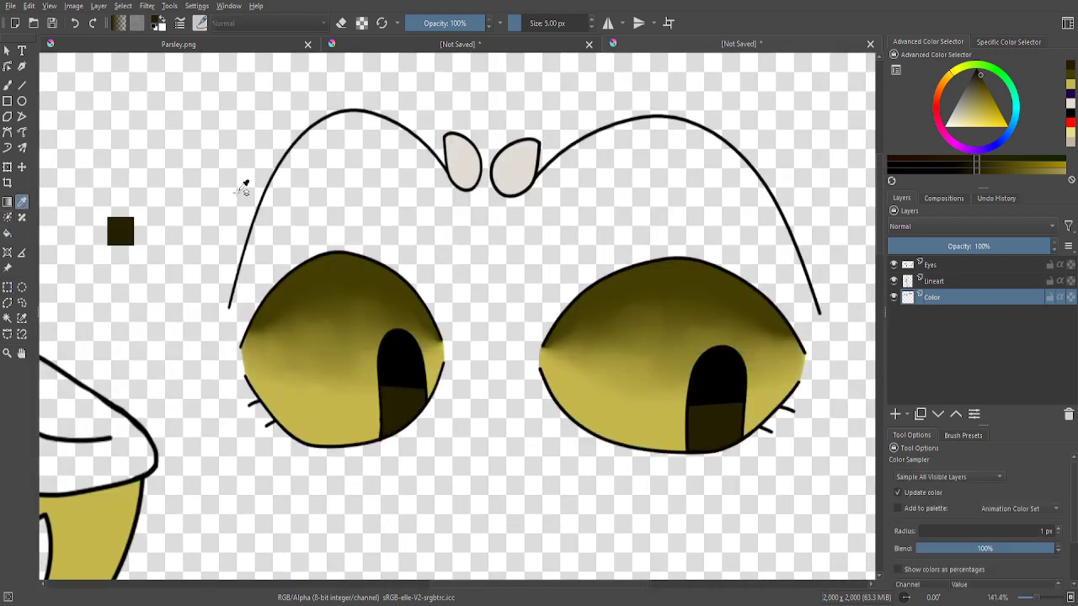
pyautogui.click(468, 158)
pyautogui.scroll(-3, 724, 320)
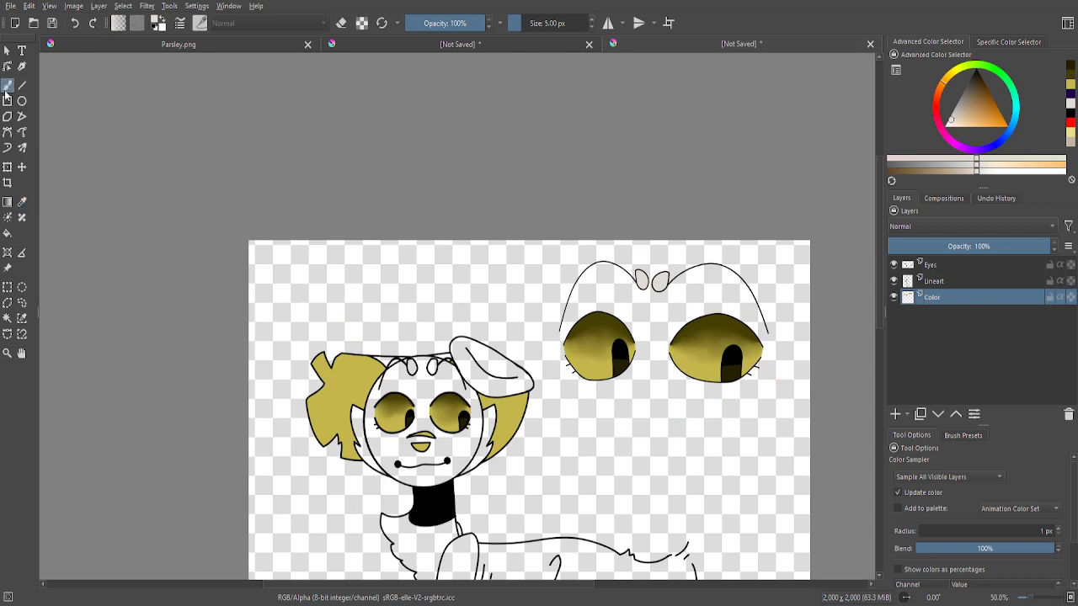
pyautogui.click(6, 87)
pyautogui.scroll(9, 384, 449)
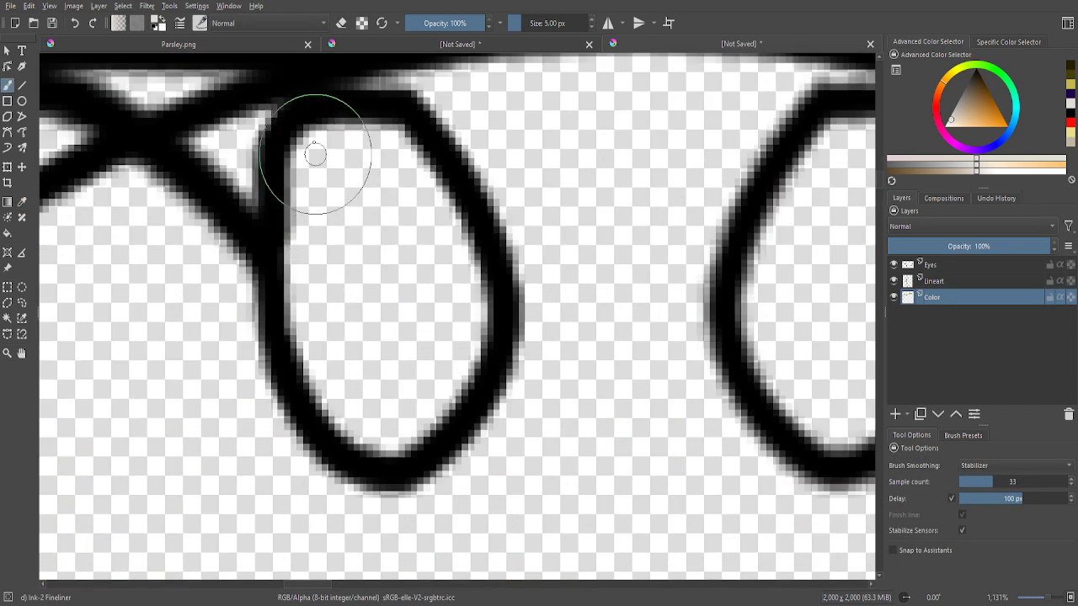
pyautogui.moveTo(293, 125)
pyautogui.mouseDown()
pyautogui.moveTo(286, 308)
pyautogui.moveTo(308, 385)
pyautogui.moveTo(356, 433)
pyautogui.moveTo(404, 447)
pyautogui.moveTo(477, 397)
pyautogui.moveTo(508, 319)
pyautogui.mouseUp()
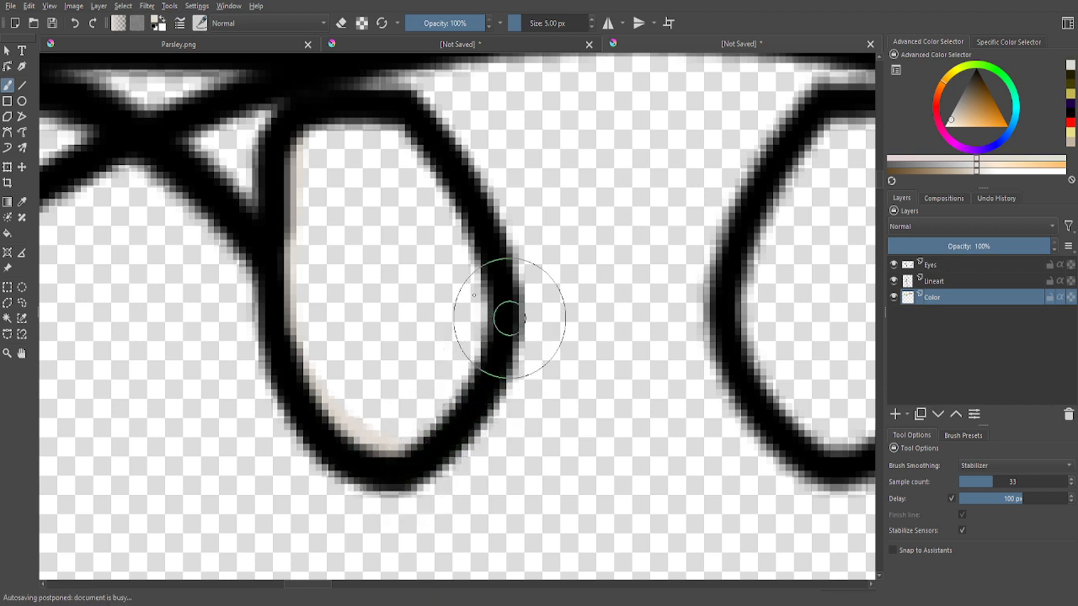
pyautogui.click(74, 24)
# - Trace a path selection around the left-hand brow marking on the character's forehead
pyautogui.click(8, 334)
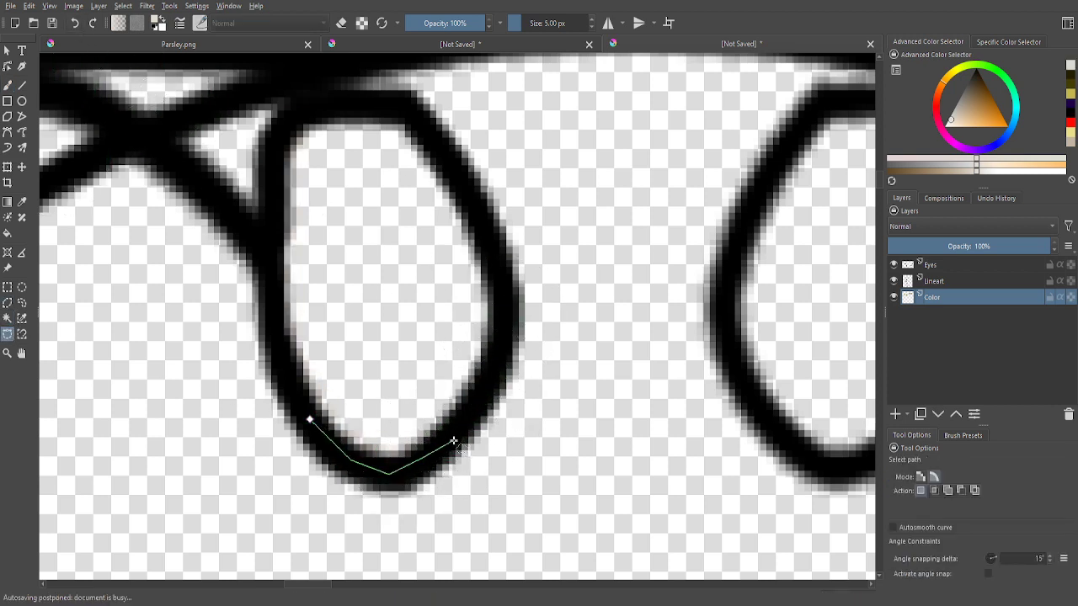
pyautogui.click(491, 376)
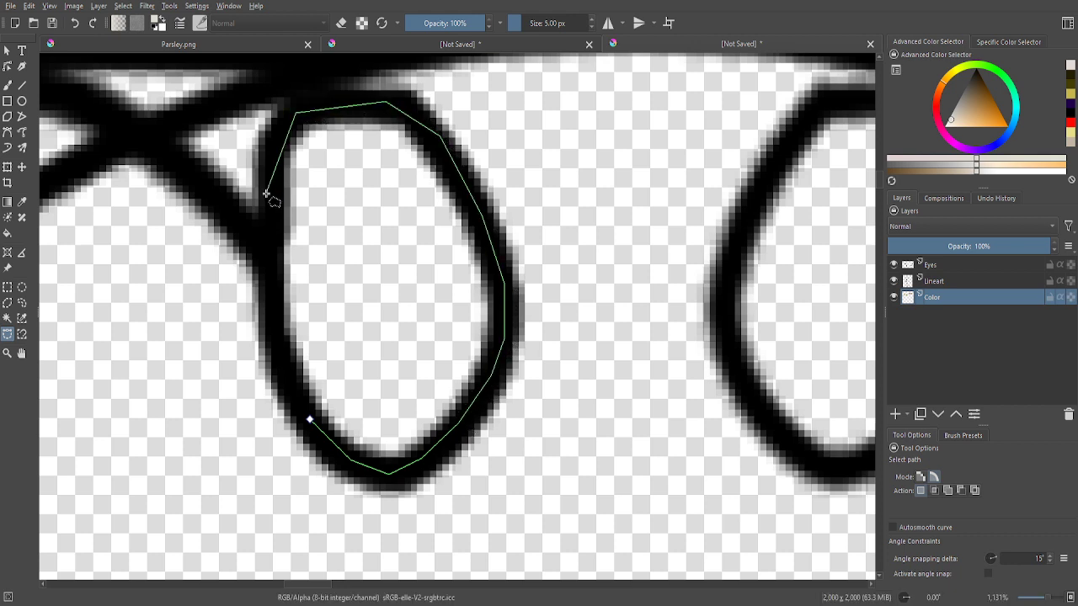
pyautogui.click(311, 423)
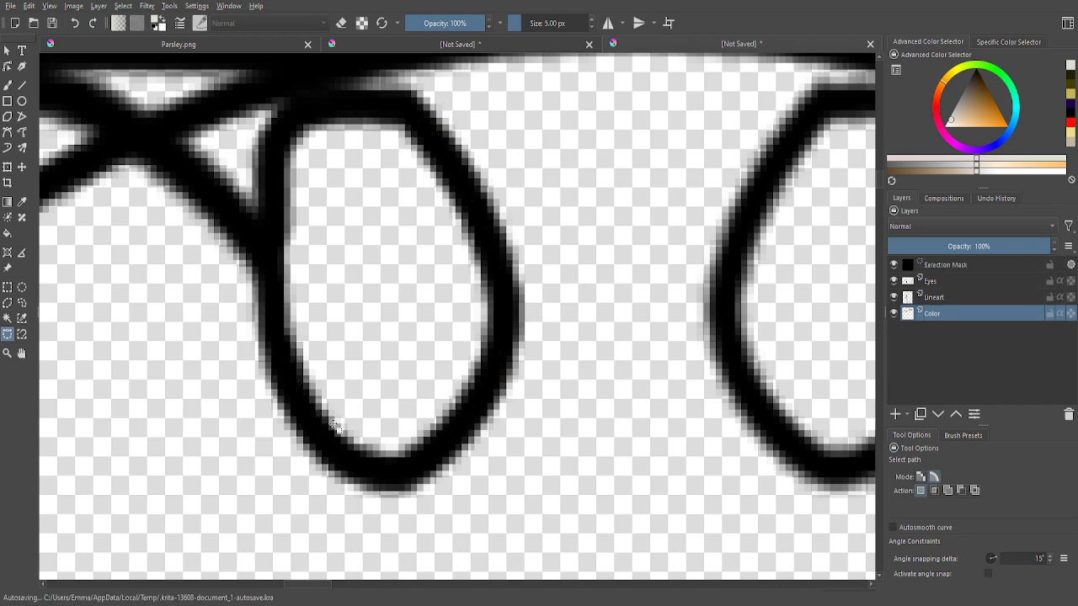
# - Trace a closed path selection along the outline of the right-hand brow marking on the forehead
pyautogui.hscroll(5, 607, 446)
pyautogui.click(559, 466)
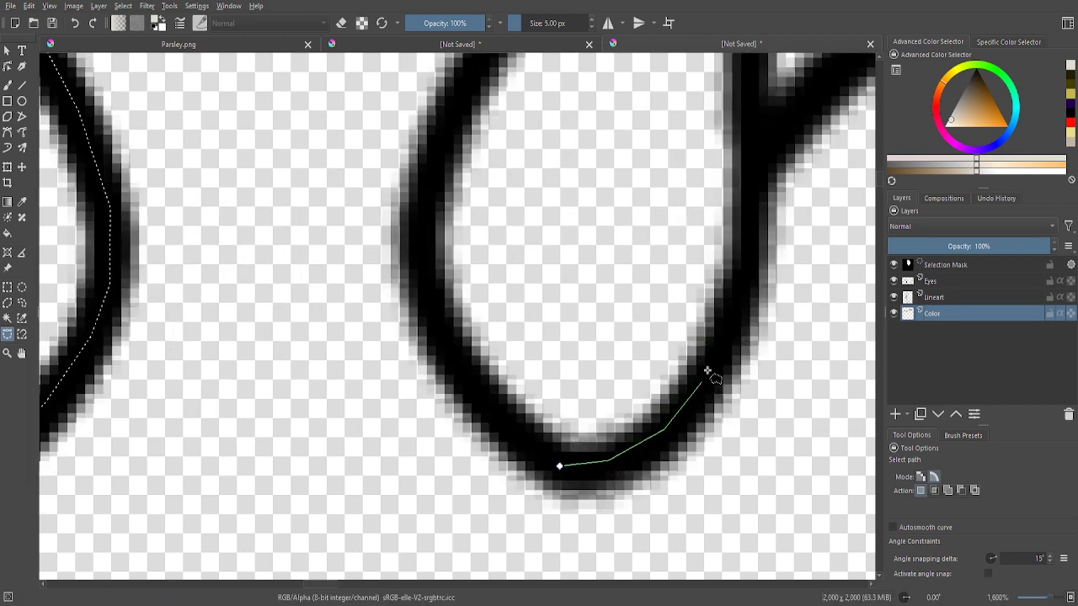
pyautogui.scroll(-2, 752, 276)
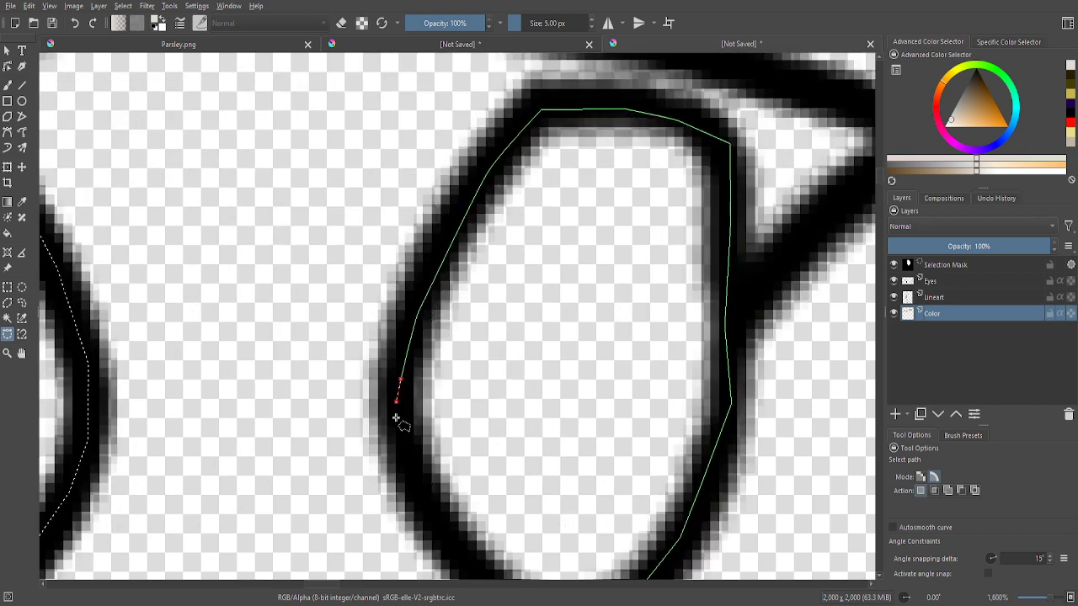
pyautogui.scroll(-1, 404, 480)
pyautogui.click(411, 490)
pyautogui.click(434, 531)
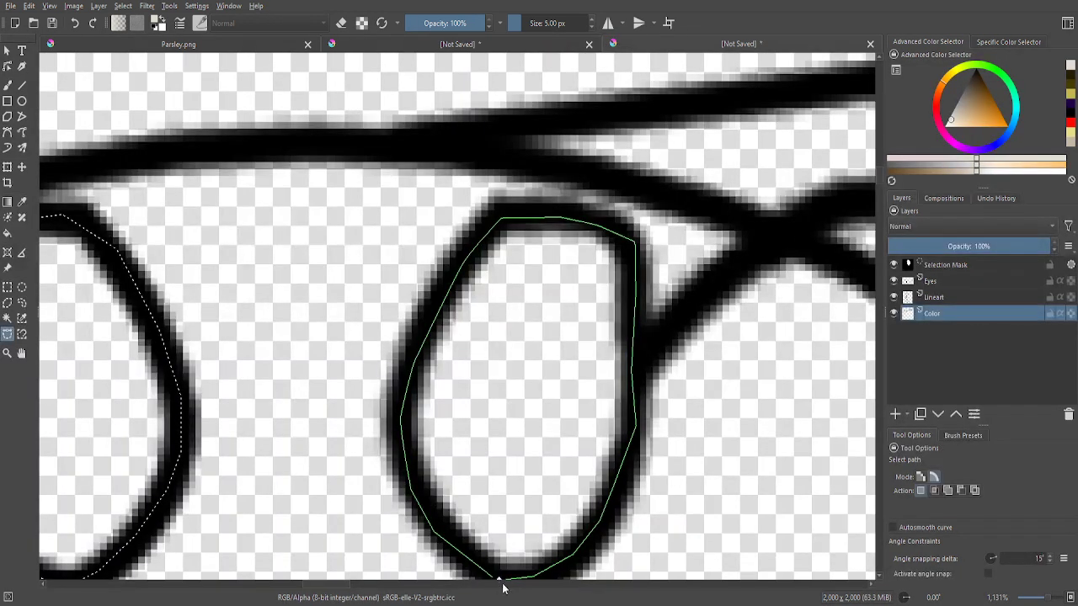
pyautogui.click(498, 579)
pyautogui.scroll(-1, 495, 576)
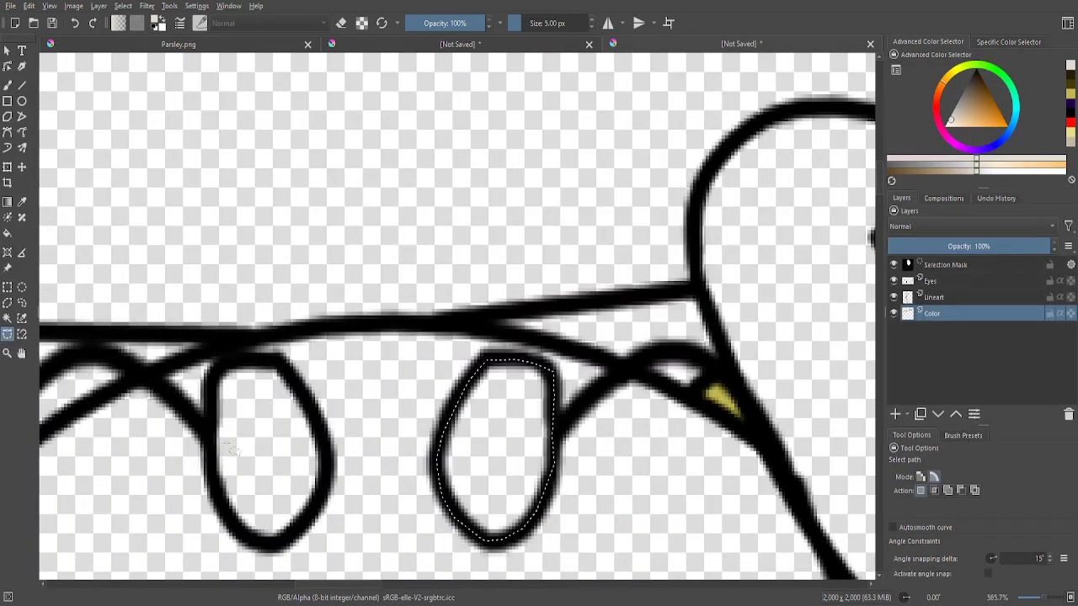
# - Set the path selection action to add and include the left-hand brow marking by tracing its outline
pyautogui.scroll(2, 287, 543)
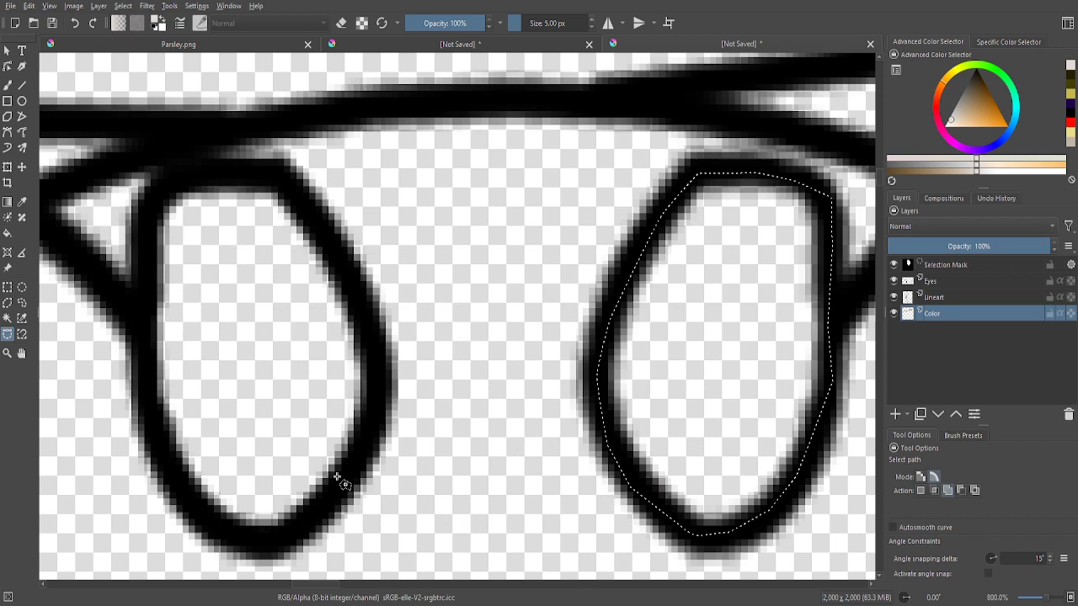
pyautogui.click(370, 436)
pyautogui.click(291, 533)
pyautogui.click(263, 546)
pyautogui.click(212, 531)
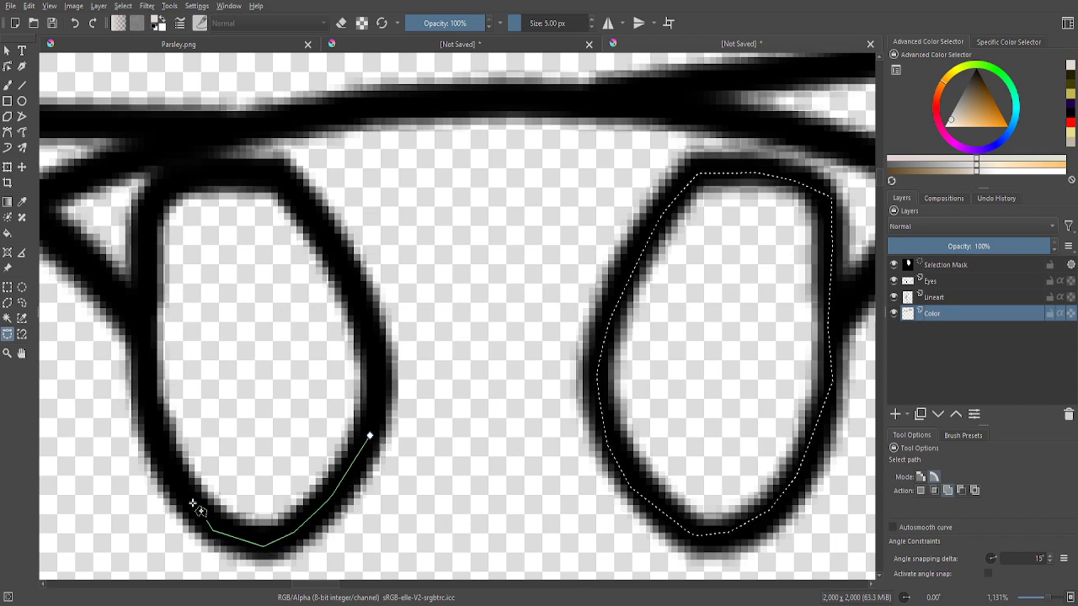
pyautogui.click(149, 427)
pyautogui.hotkey('ctrl', 'z')
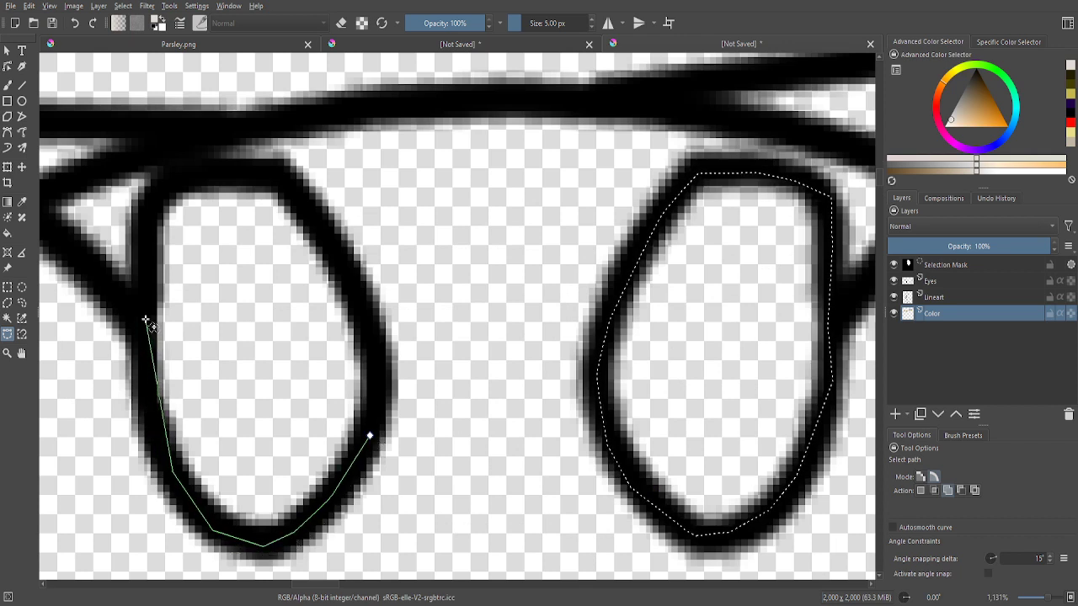
pyautogui.click(148, 396)
pyautogui.click(149, 212)
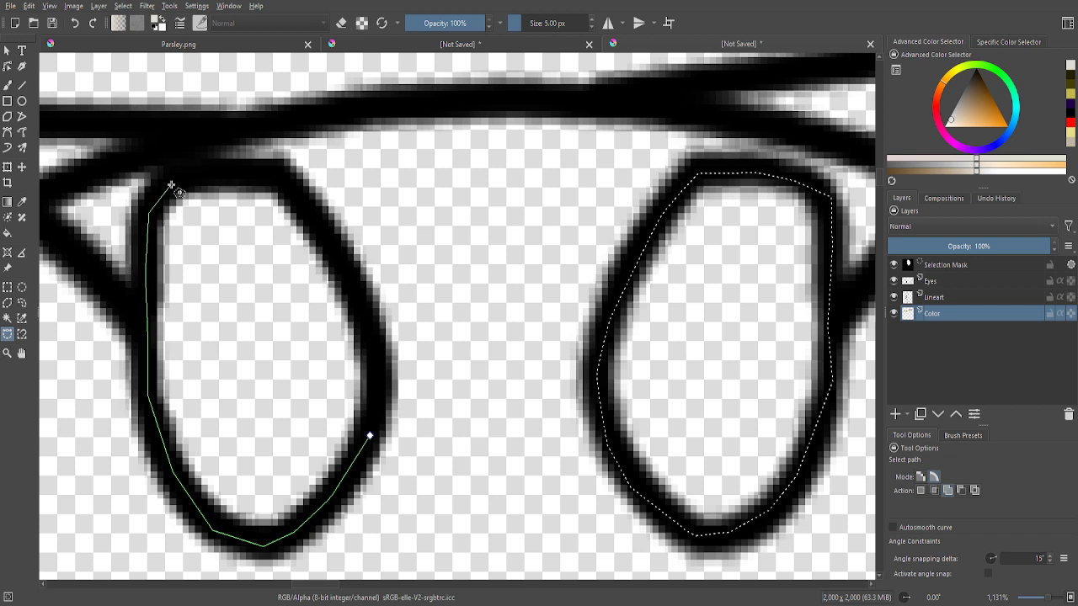
pyautogui.click(171, 183)
pyautogui.click(222, 175)
pyautogui.click(283, 178)
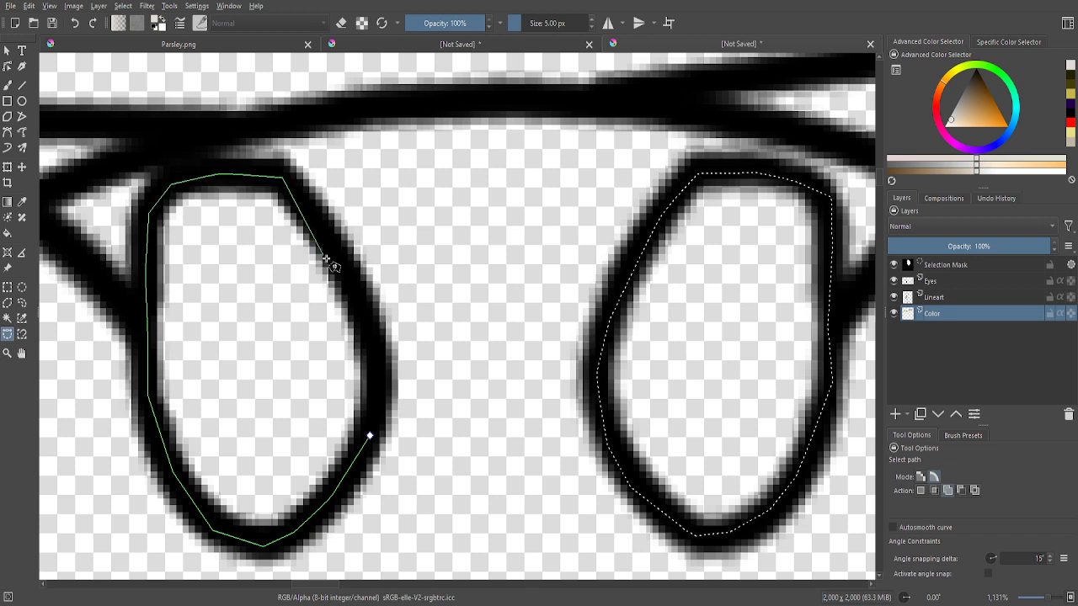
pyautogui.click(361, 300)
pyautogui.click(382, 386)
pyautogui.click(372, 437)
# - Fill both selected brow markings with the light beige on the Color layer and clear the selection
pyautogui.click(7, 233)
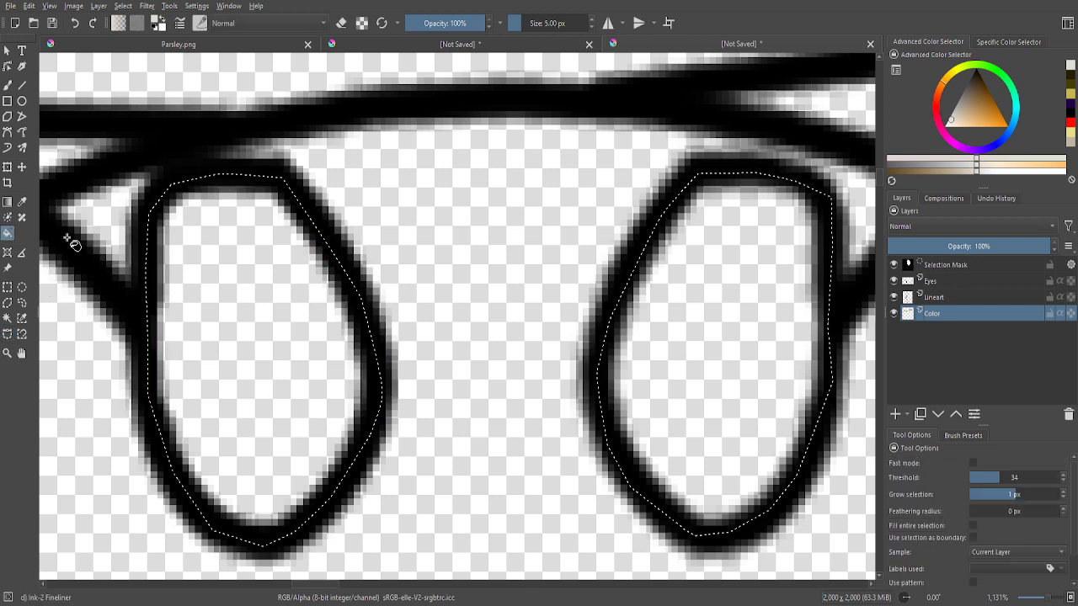
pyautogui.click(768, 332)
pyautogui.scroll(-10, 488, 316)
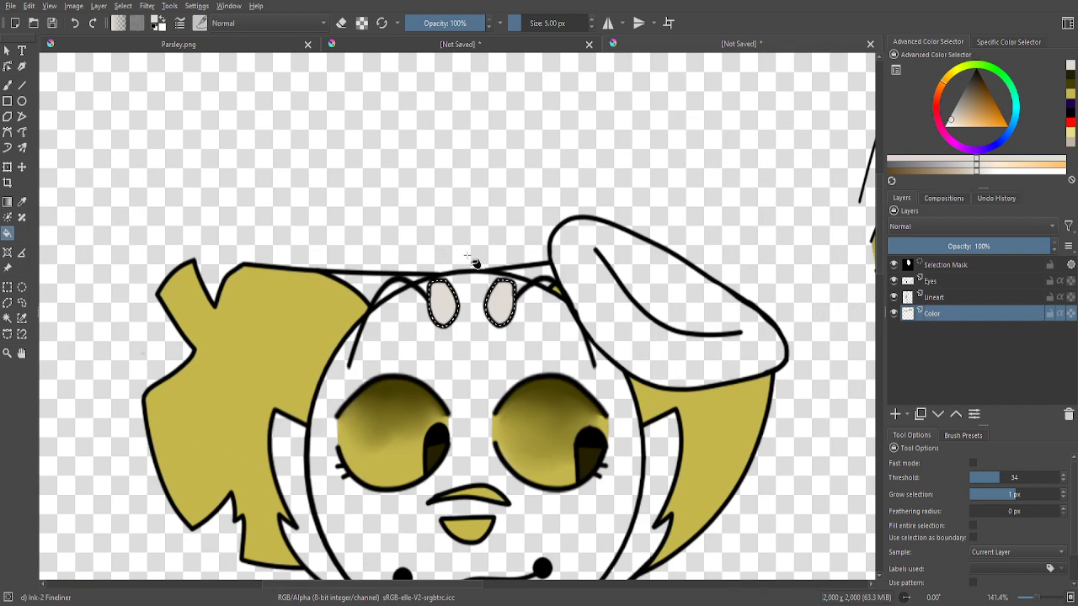
pyautogui.click(8, 287)
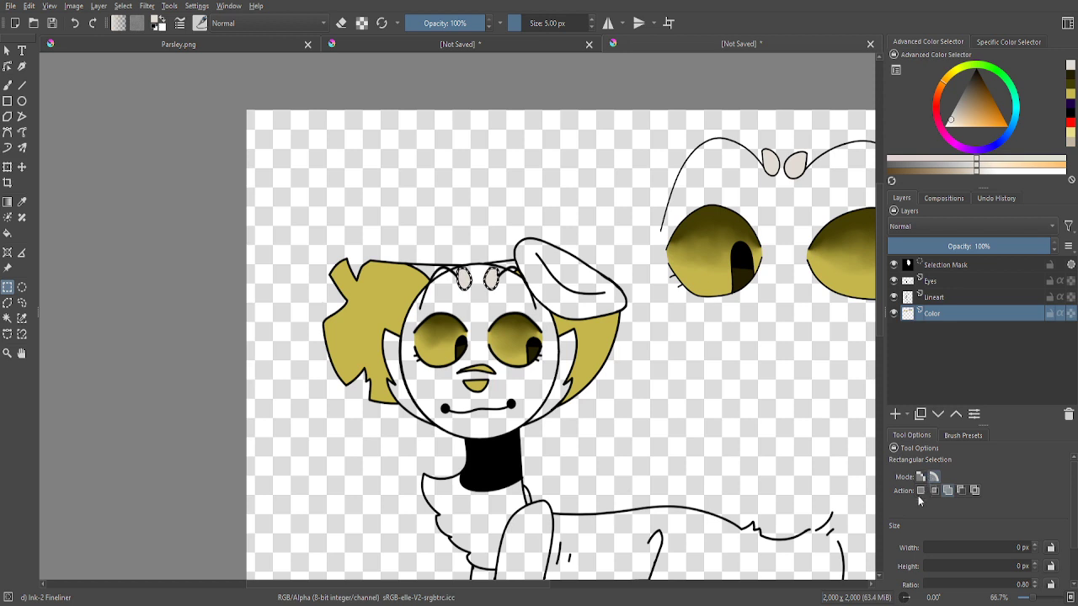
pyautogui.hotkey('ctrl', 'shift', 'a')
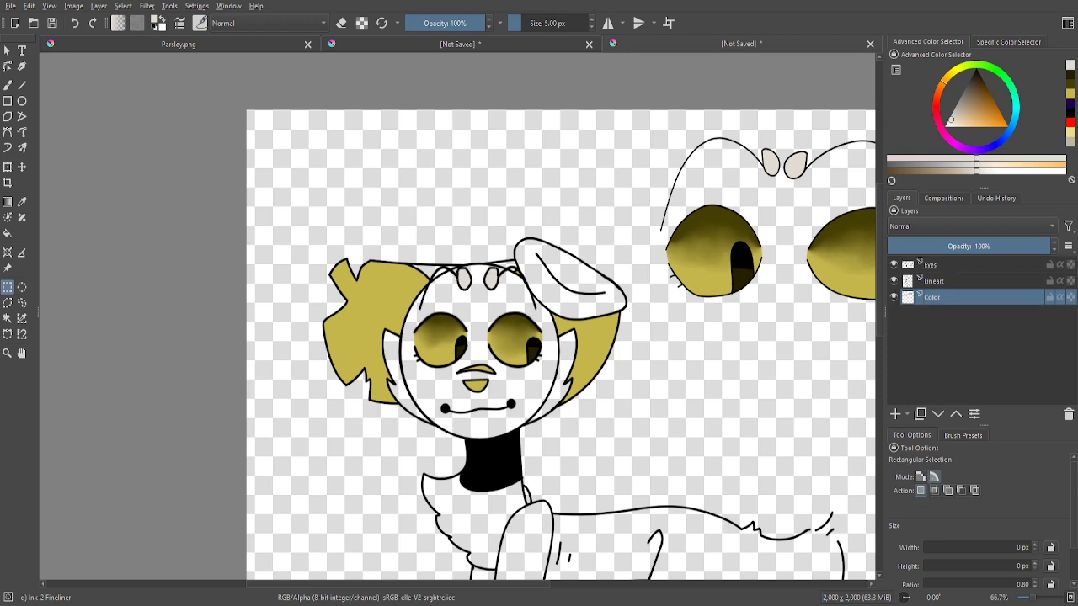
# - Sample the mustard yellow from the character's left-hand ear and return to the freehand brush
pyautogui.scroll(-2, 416, 361)
pyautogui.scroll(-2, 626, 346)
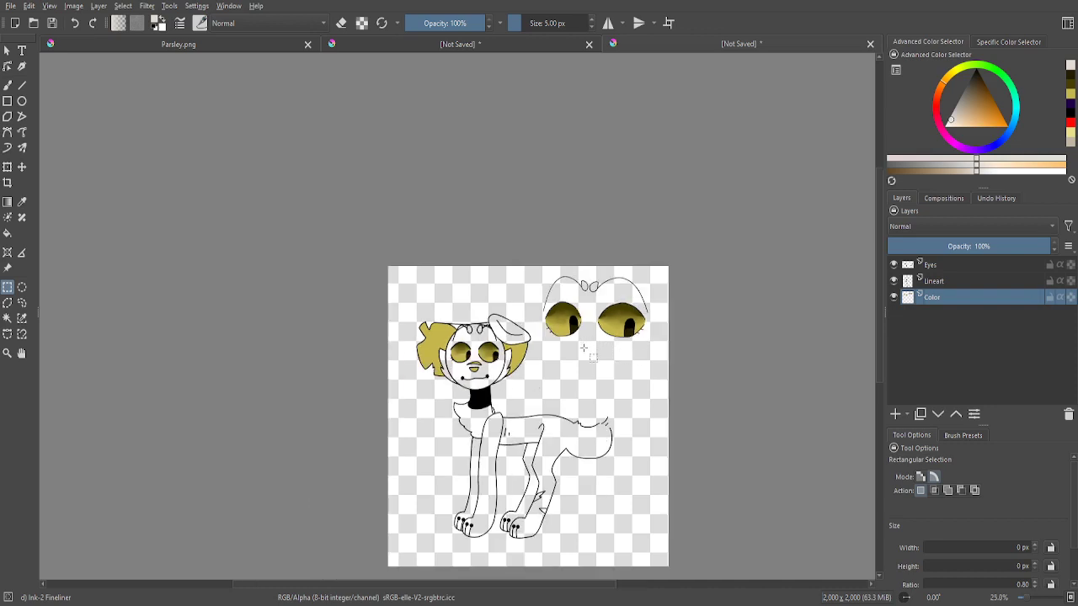
pyautogui.scroll(2, 596, 455)
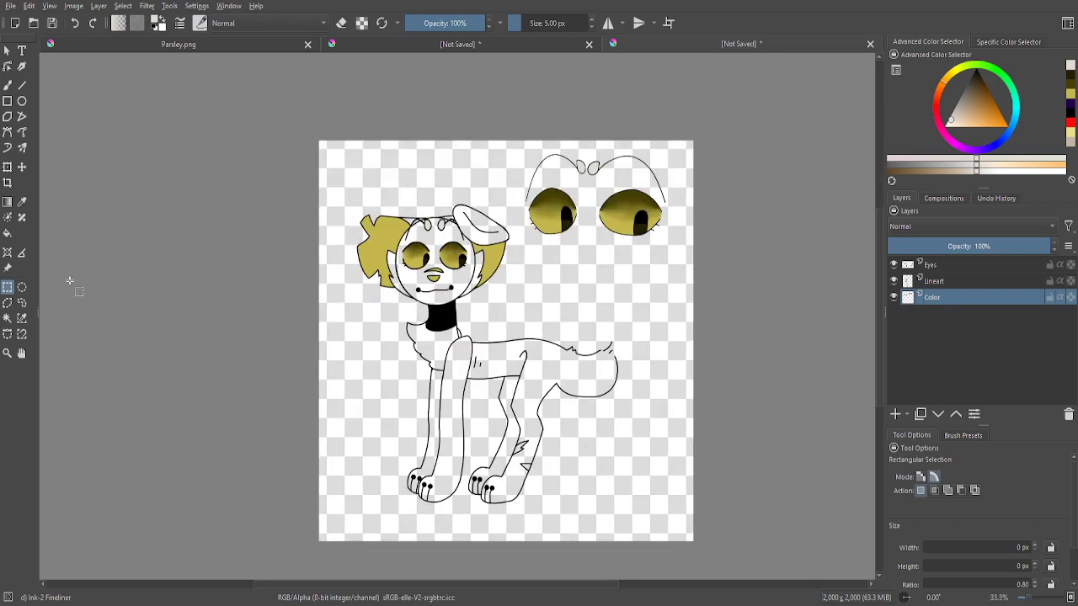
pyautogui.click(22, 202)
pyautogui.click(377, 281)
pyautogui.press('b')
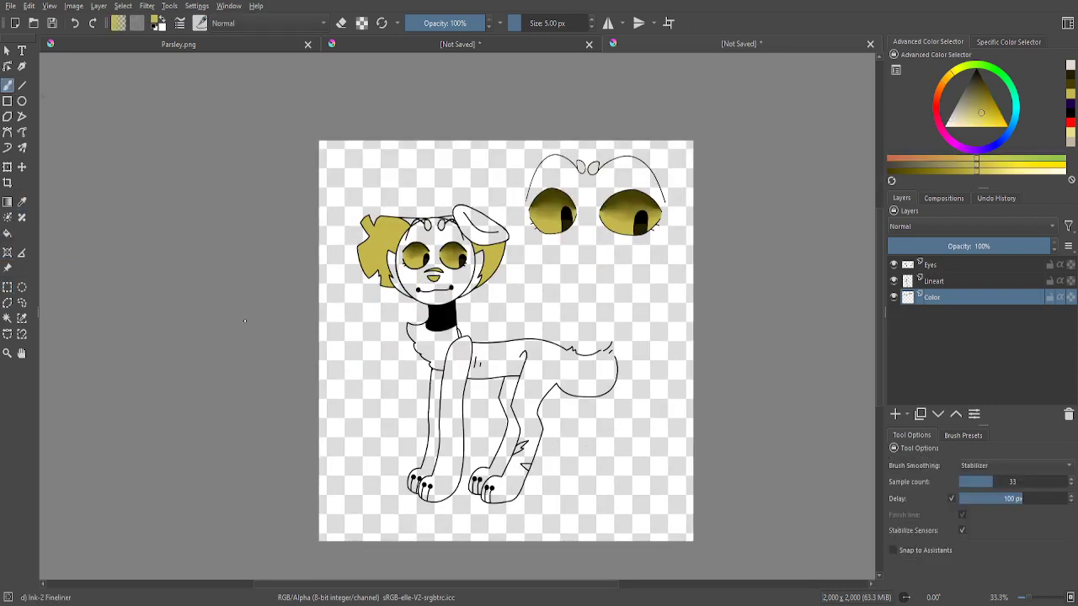
# - Paint along the inside edges of the jagged marking on the hind leg and fill its interior with the mustard yellow
pyautogui.scroll(9, 496, 467)
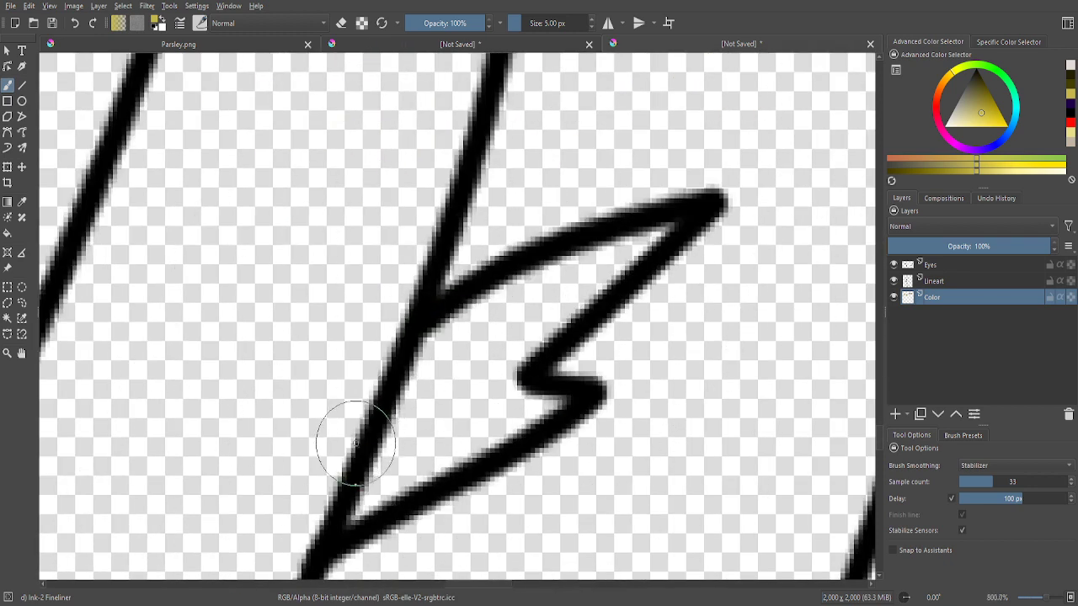
pyautogui.moveTo(352, 517)
pyautogui.mouseDown()
pyautogui.moveTo(383, 430)
pyautogui.moveTo(442, 329)
pyautogui.moveTo(502, 282)
pyautogui.moveTo(682, 228)
pyautogui.moveTo(601, 269)
pyautogui.moveTo(503, 384)
pyautogui.moveTo(566, 403)
pyautogui.moveTo(547, 394)
pyautogui.moveTo(572, 392)
pyautogui.moveTo(525, 435)
pyautogui.mouseUp()
pyautogui.moveTo(468, 475)
pyautogui.mouseDown()
pyautogui.moveTo(487, 459)
pyautogui.moveTo(337, 534)
pyautogui.mouseUp()
pyautogui.scroll(-1, 392, 370)
pyautogui.scroll(-2, 392, 371)
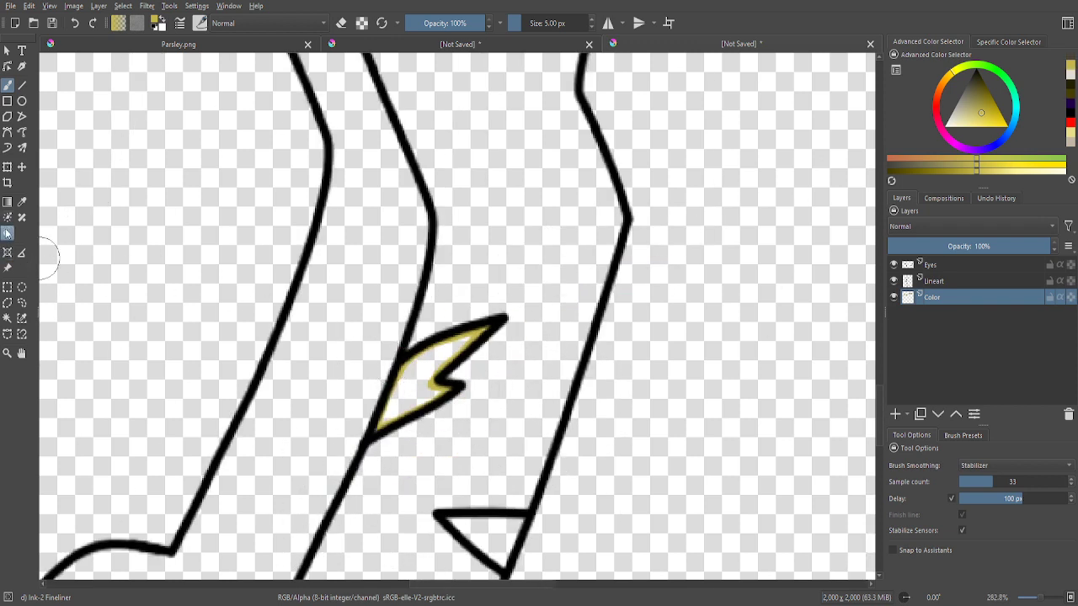
pyautogui.click(7, 233)
pyautogui.click(427, 398)
pyautogui.scroll(2, 416, 384)
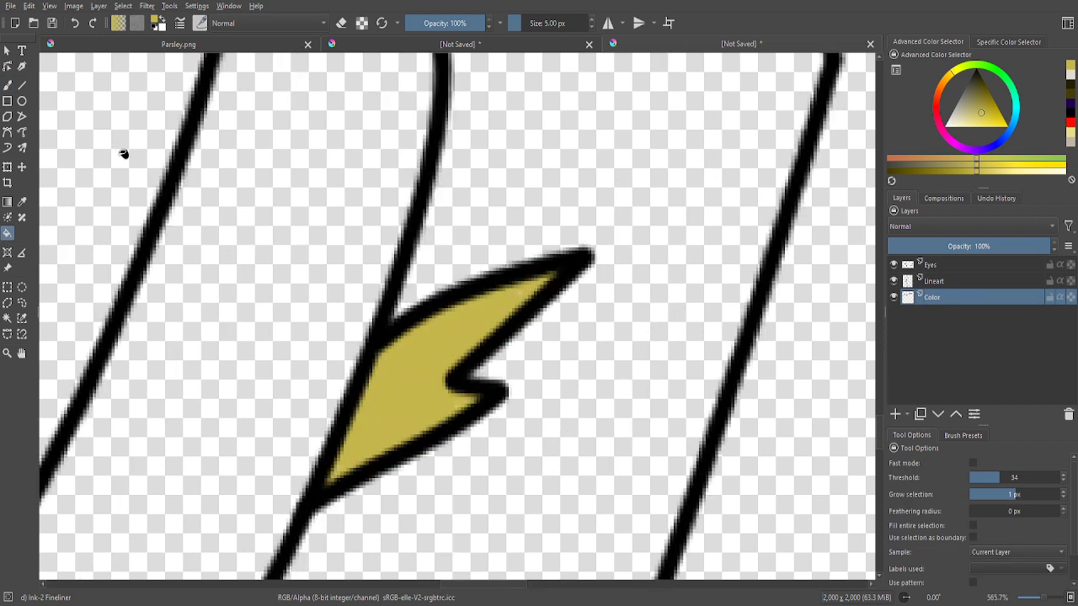
# - Paint along the inside edges of the triangular marking on the hind leg and fill it with the mustard yellow
pyautogui.click(8, 86)
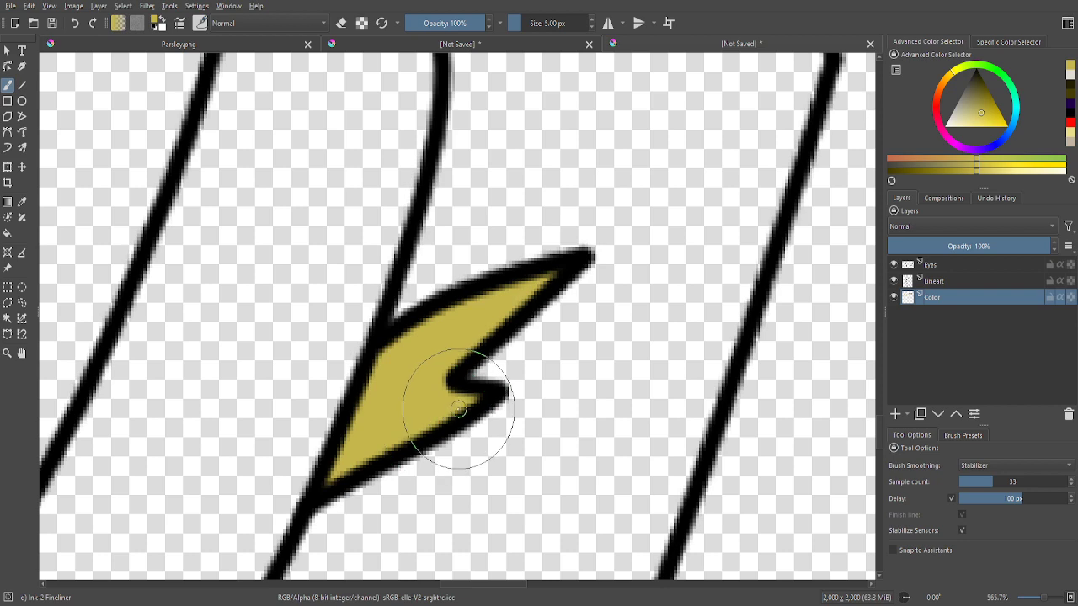
pyautogui.scroll(-4, 396, 357)
pyautogui.scroll(3, 442, 502)
pyautogui.scroll(5, 385, 288)
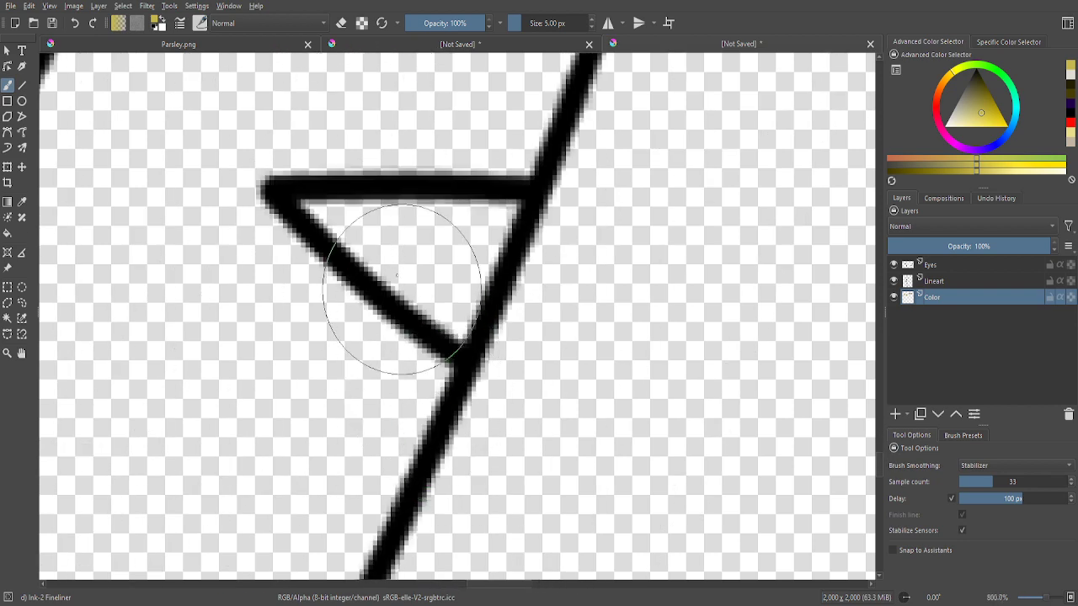
pyautogui.moveTo(267, 187)
pyautogui.mouseDown()
pyautogui.moveTo(399, 310)
pyautogui.moveTo(505, 378)
pyautogui.mouseUp()
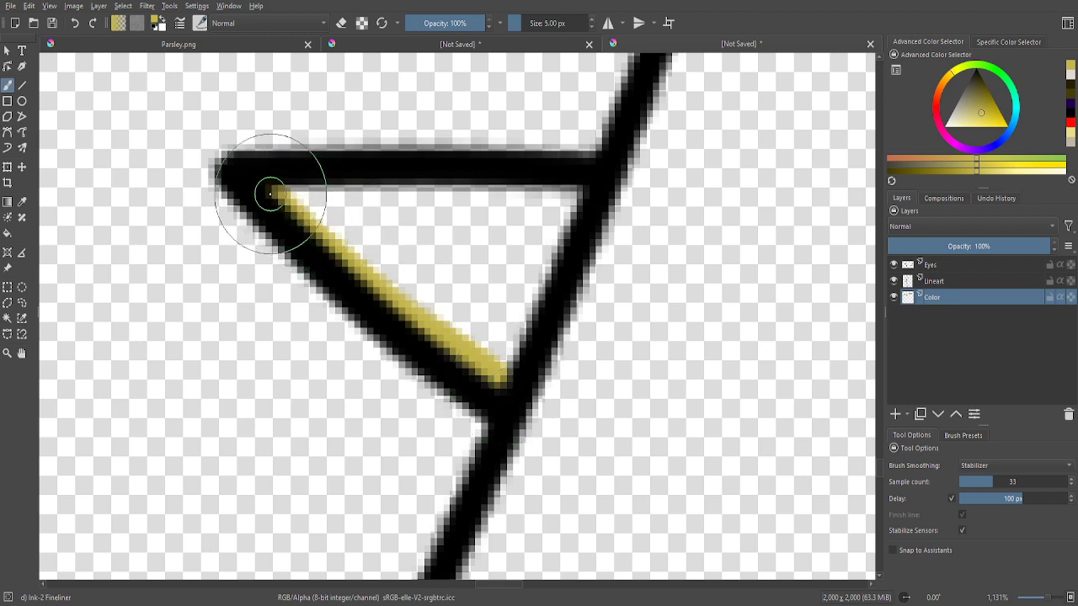
pyautogui.moveTo(265, 188)
pyautogui.mouseDown()
pyautogui.moveTo(402, 203)
pyautogui.moveTo(587, 190)
pyautogui.mouseUp()
pyautogui.moveTo(655, 180); pyautogui.dragTo(658, 178)
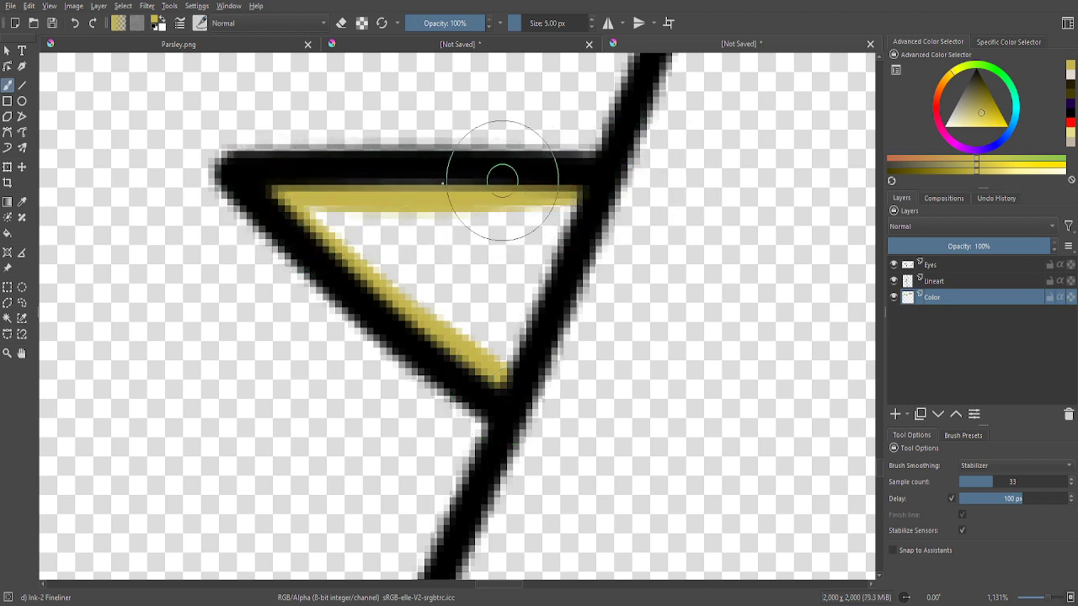
pyautogui.moveTo(327, 175)
pyautogui.mouseDown()
pyautogui.moveTo(515, 197)
pyautogui.moveTo(589, 183)
pyautogui.moveTo(573, 180)
pyautogui.moveTo(517, 301)
pyautogui.moveTo(446, 396)
pyautogui.mouseUp()
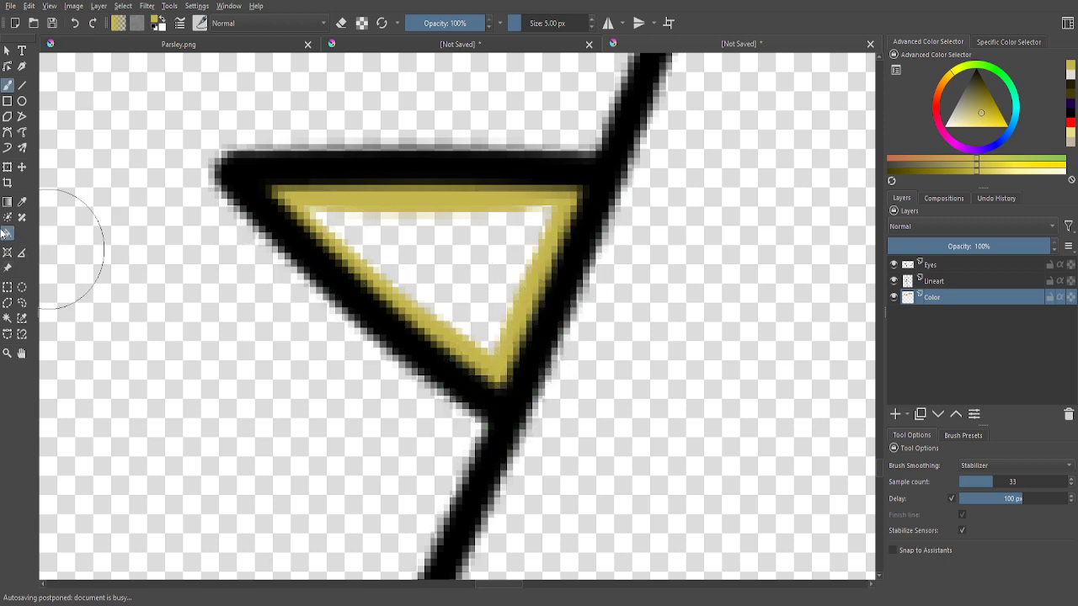
pyautogui.click(7, 233)
pyautogui.click(445, 253)
pyautogui.click(7, 85)
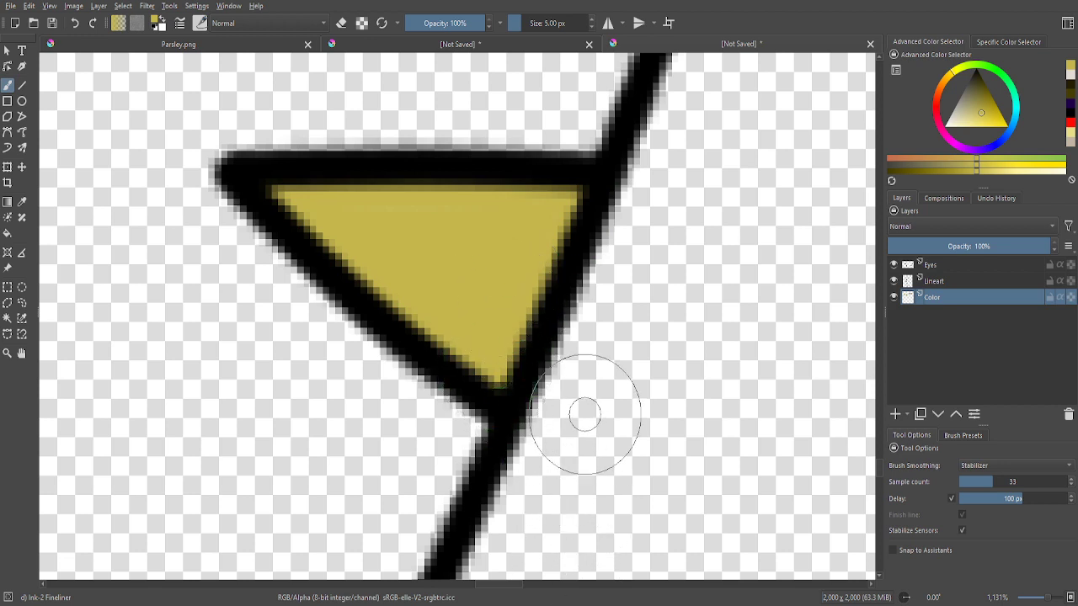
# - Erase the small bump on the right-hand edge of the black neck area on the Lineart layer, undoing the first erasing stroke
pyautogui.scroll(-3, 581, 413)
pyautogui.scroll(-5, 518, 323)
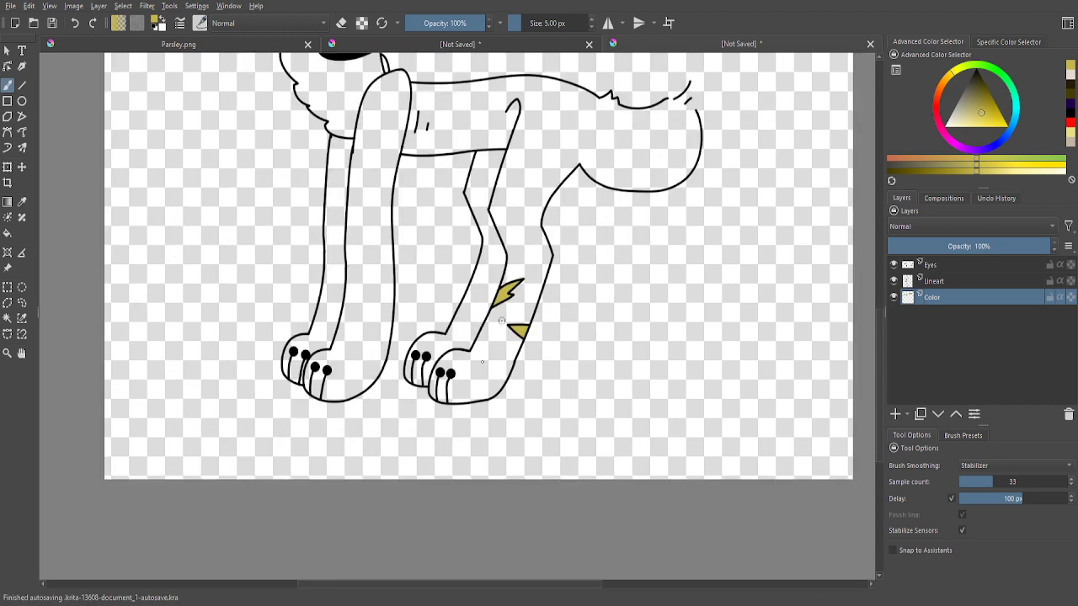
pyautogui.scroll(2, 487, 246)
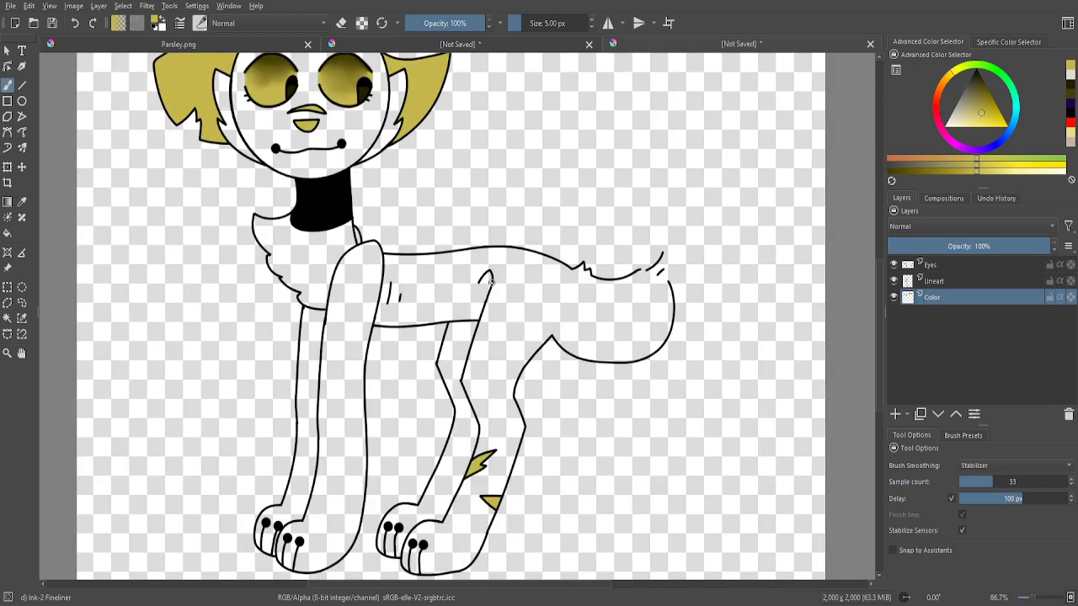
pyautogui.click(920, 282)
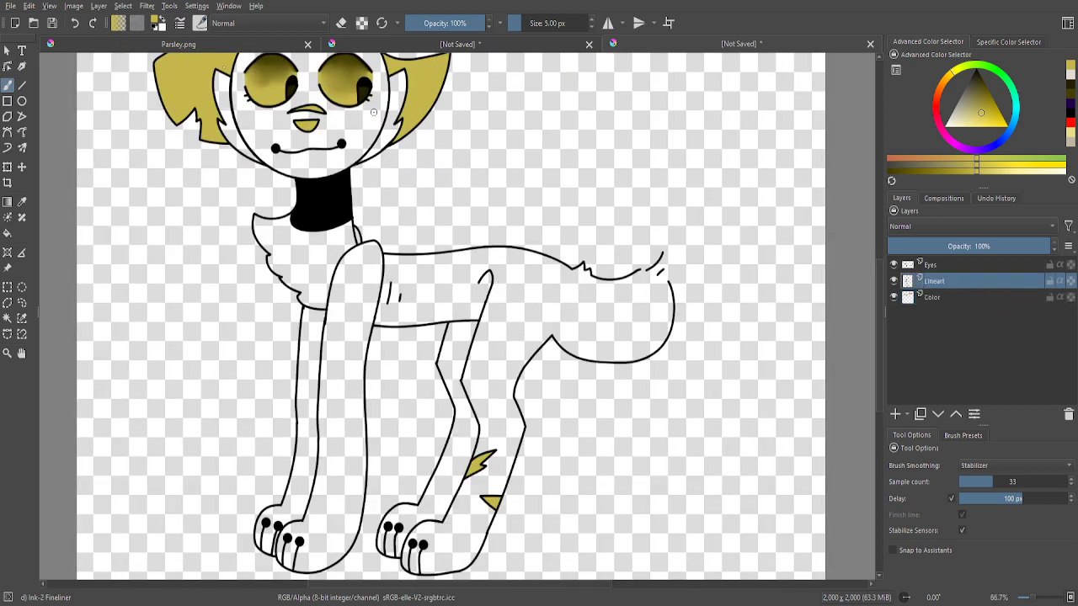
pyautogui.click(345, 22)
pyautogui.scroll(9, 353, 215)
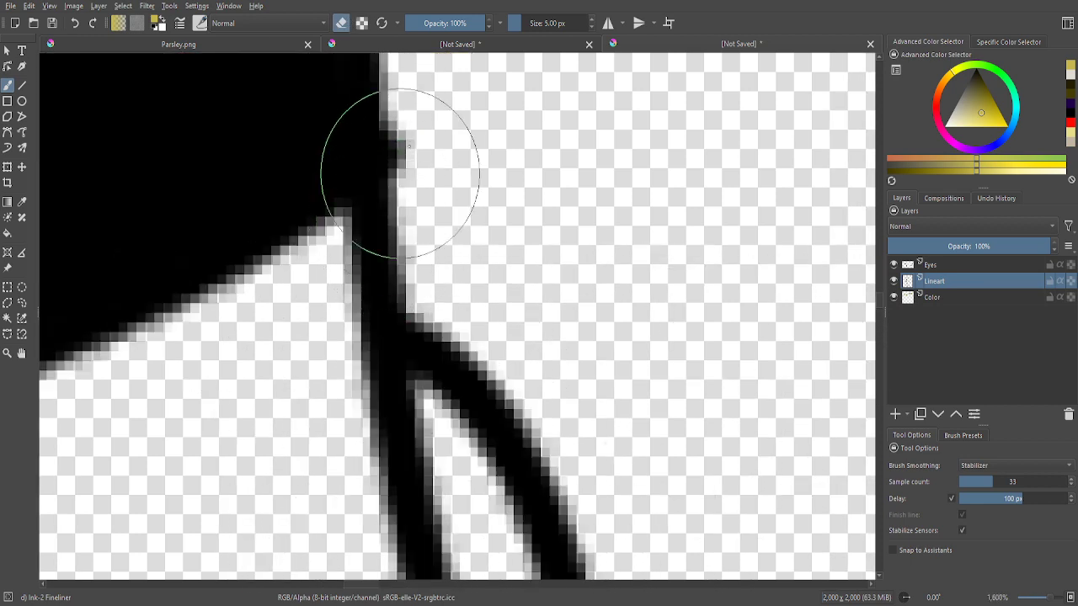
pyautogui.moveTo(402, 98)
pyautogui.mouseDown()
pyautogui.moveTo(392, 101)
pyautogui.moveTo(433, 268)
pyautogui.moveTo(425, 252)
pyautogui.mouseUp()
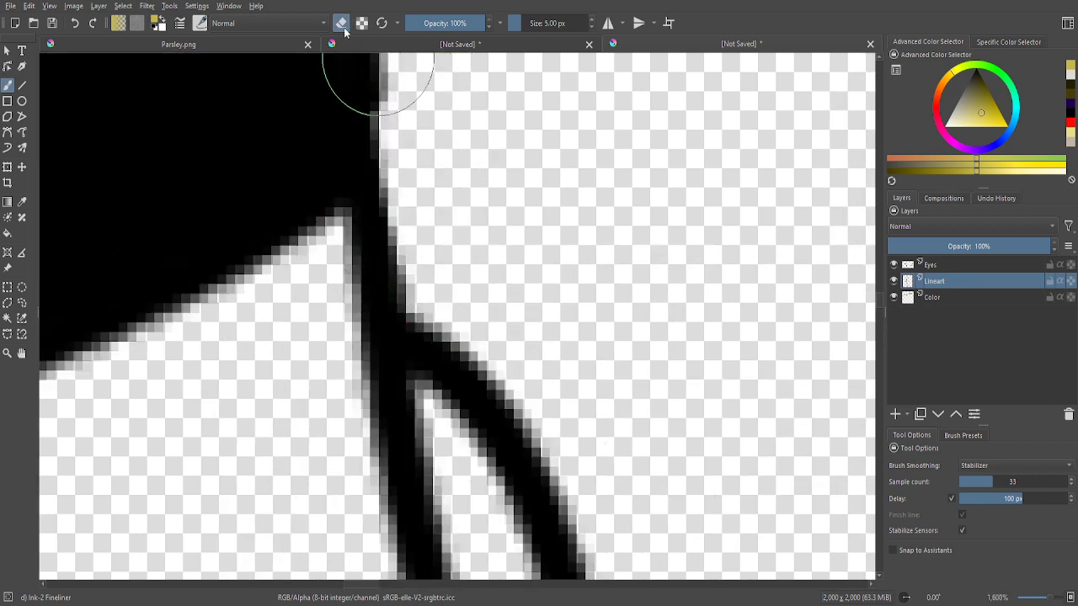
pyautogui.click(74, 23)
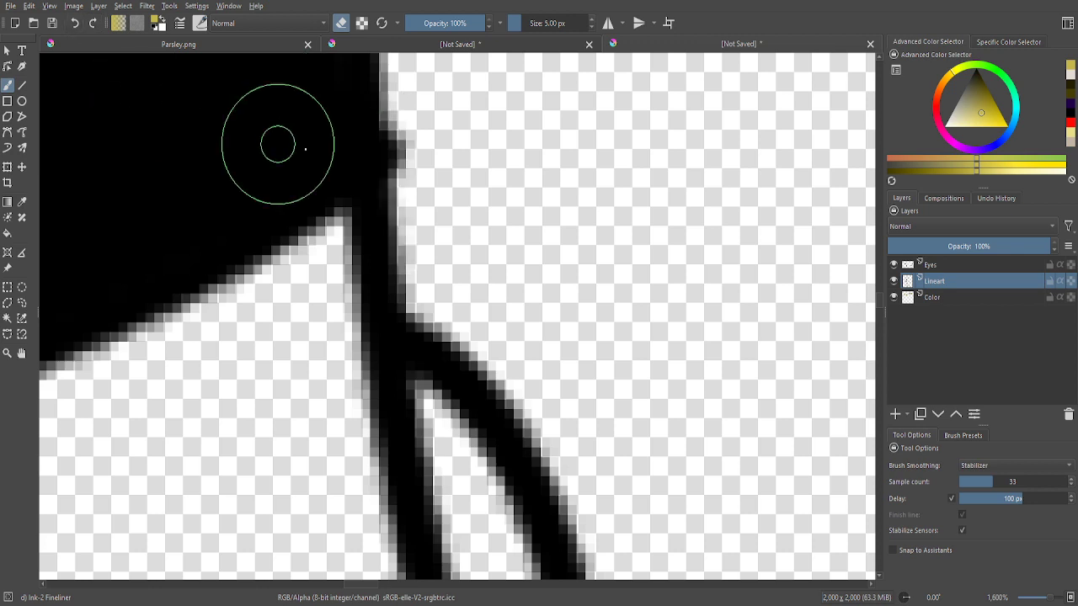
pyautogui.scroll(-6, 383, 135)
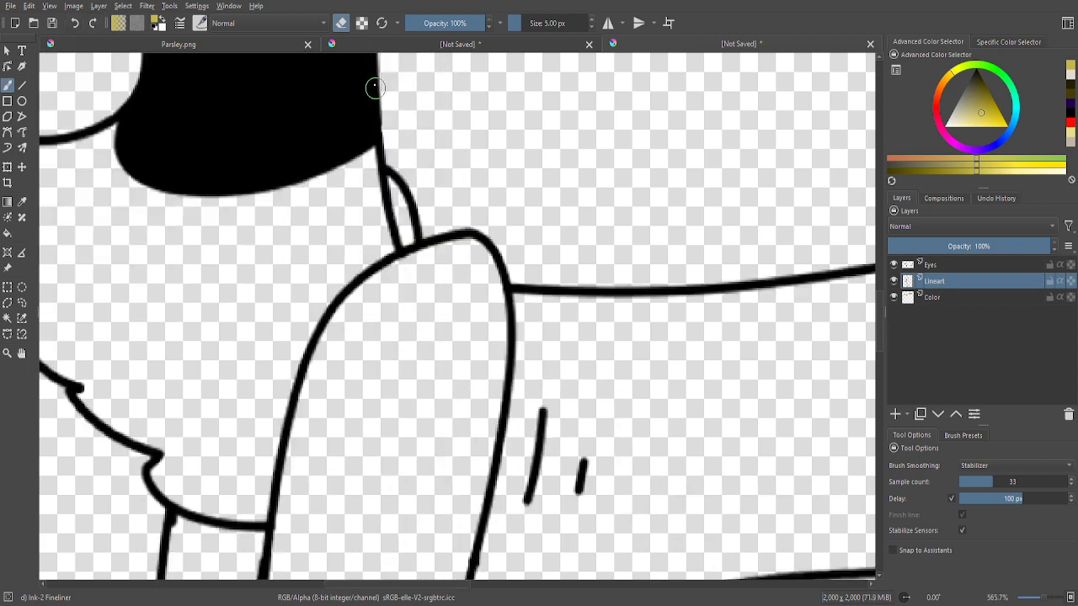
pyautogui.click(343, 26)
pyautogui.scroll(-6, 414, 306)
pyautogui.scroll(1, 423, 282)
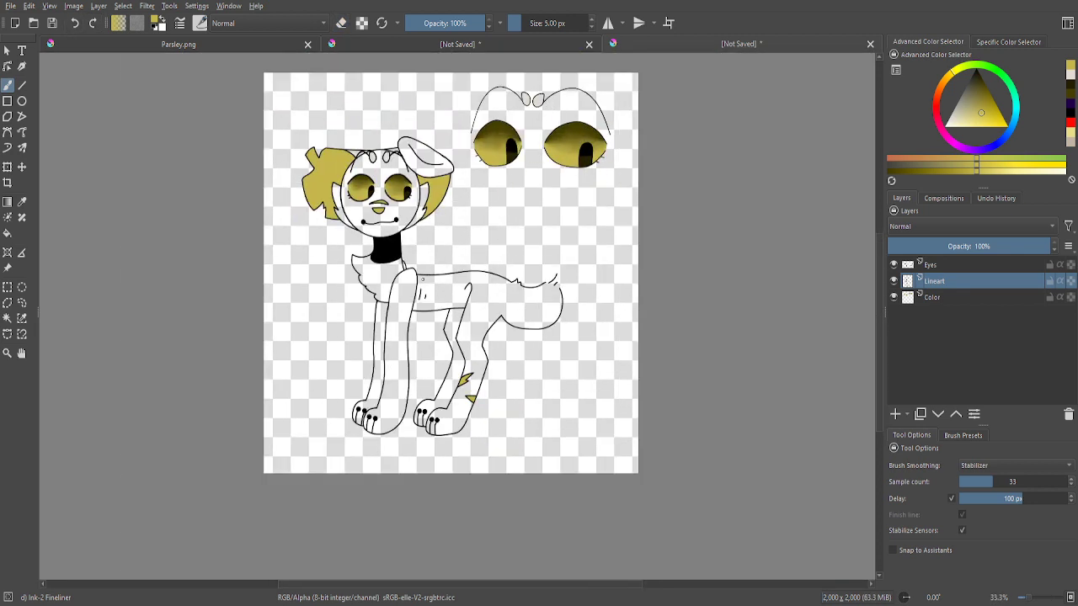
pyautogui.scroll(1, 423, 279)
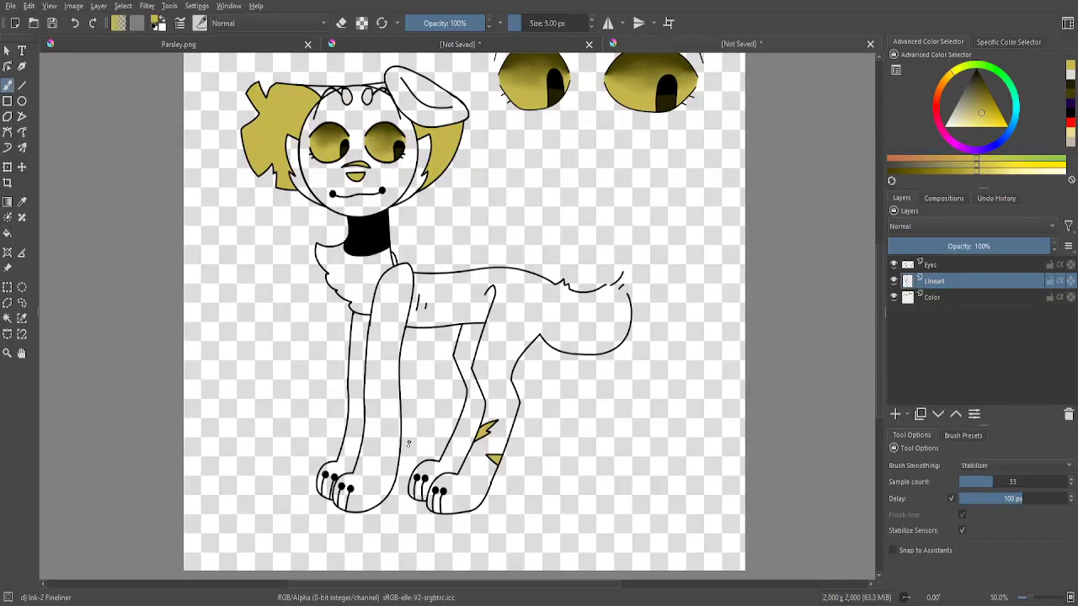
pyautogui.scroll(-1, 408, 444)
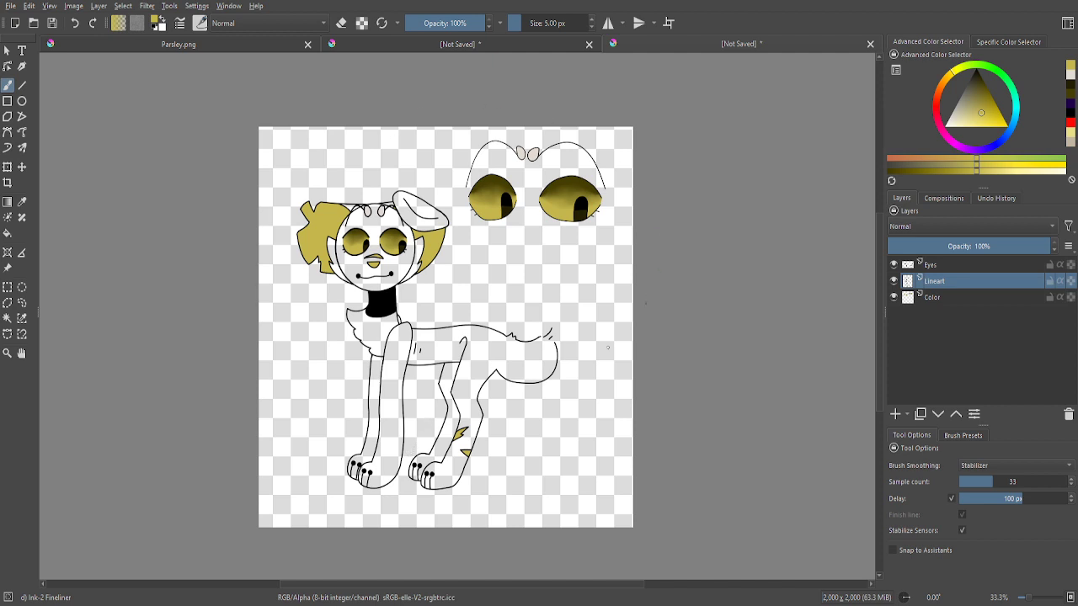
# - Start a path selection at the left-hand cheek fur's upper corner and trace up the head outline to the ear's inner corner
pyautogui.click(8, 333)
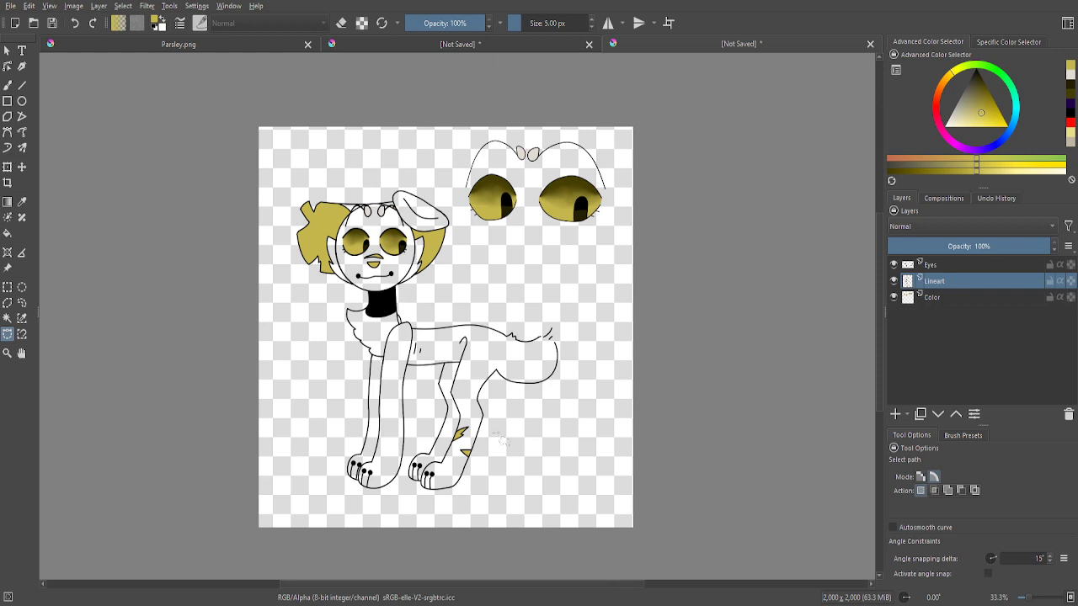
pyautogui.scroll(3, 373, 323)
pyautogui.scroll(-2, 366, 258)
pyautogui.scroll(3, 286, 118)
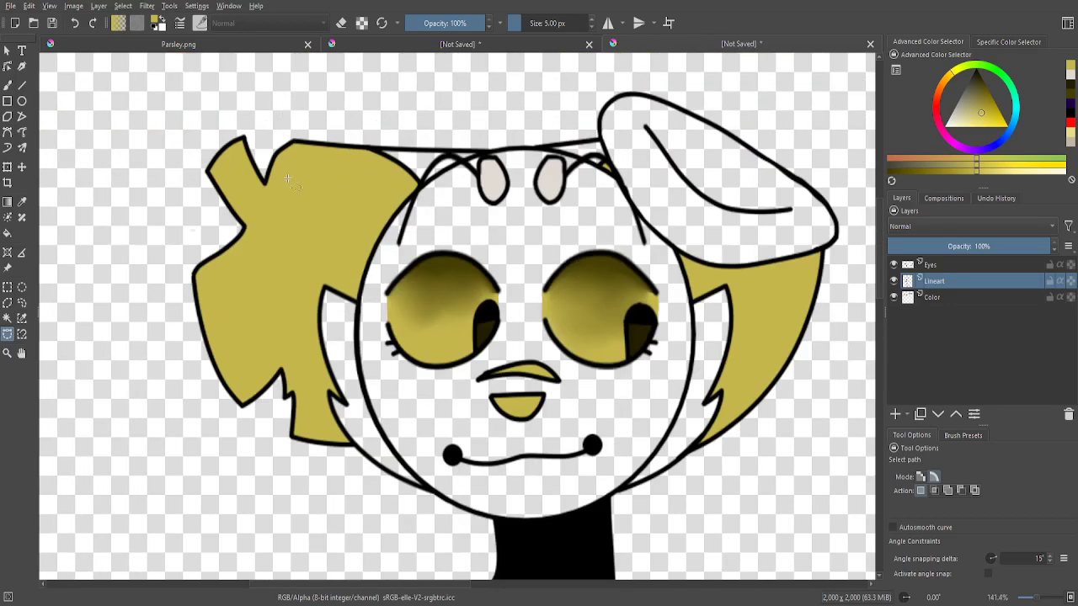
pyautogui.scroll(3, 354, 239)
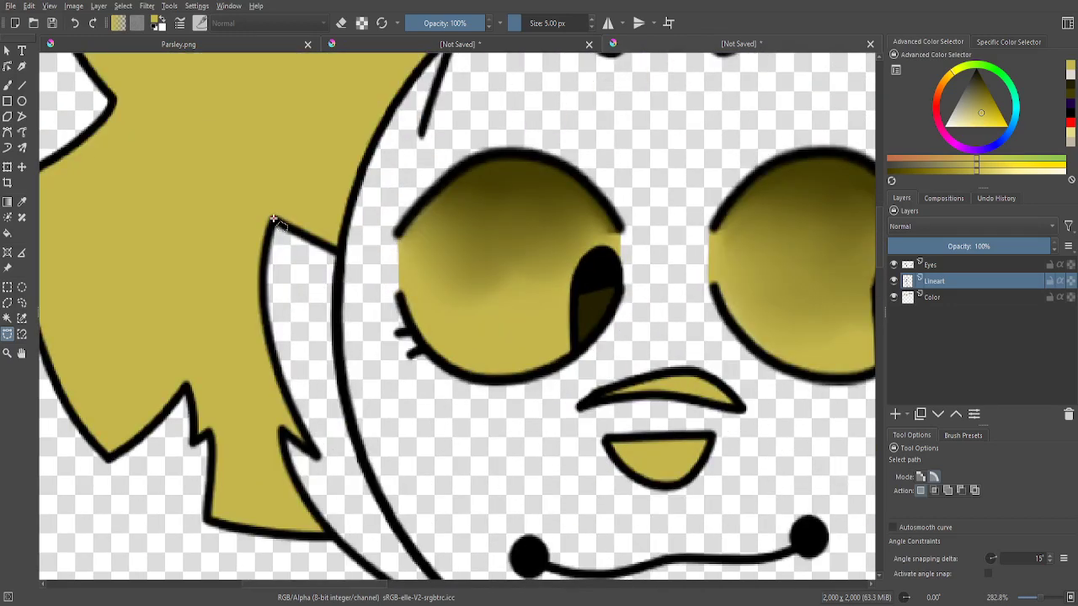
pyautogui.click(273, 219)
pyautogui.scroll(-1, 386, 126)
pyautogui.scroll(3, 362, 255)
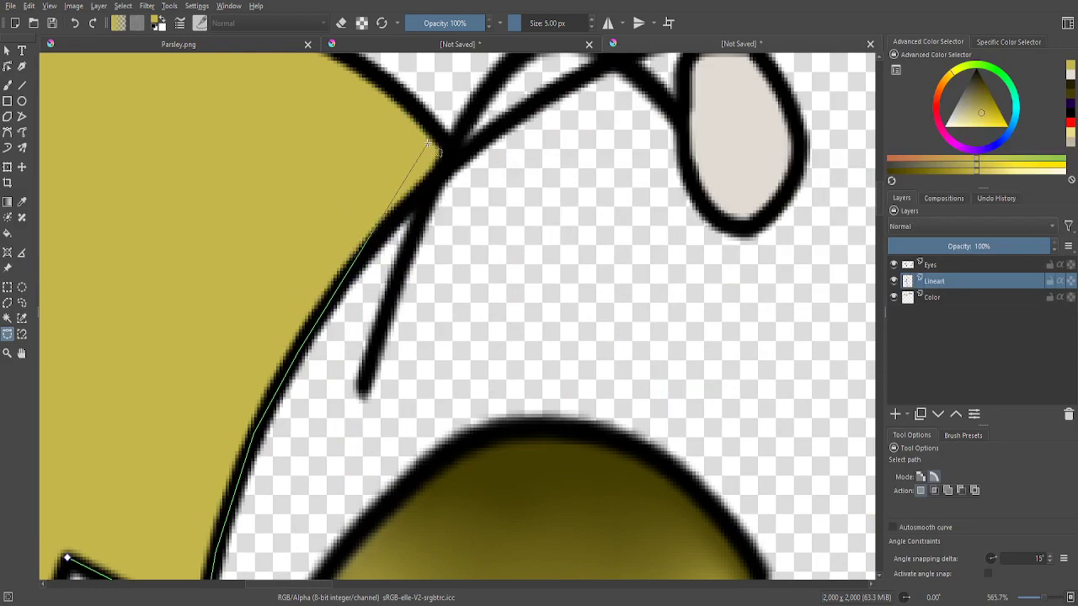
pyautogui.click(362, 254)
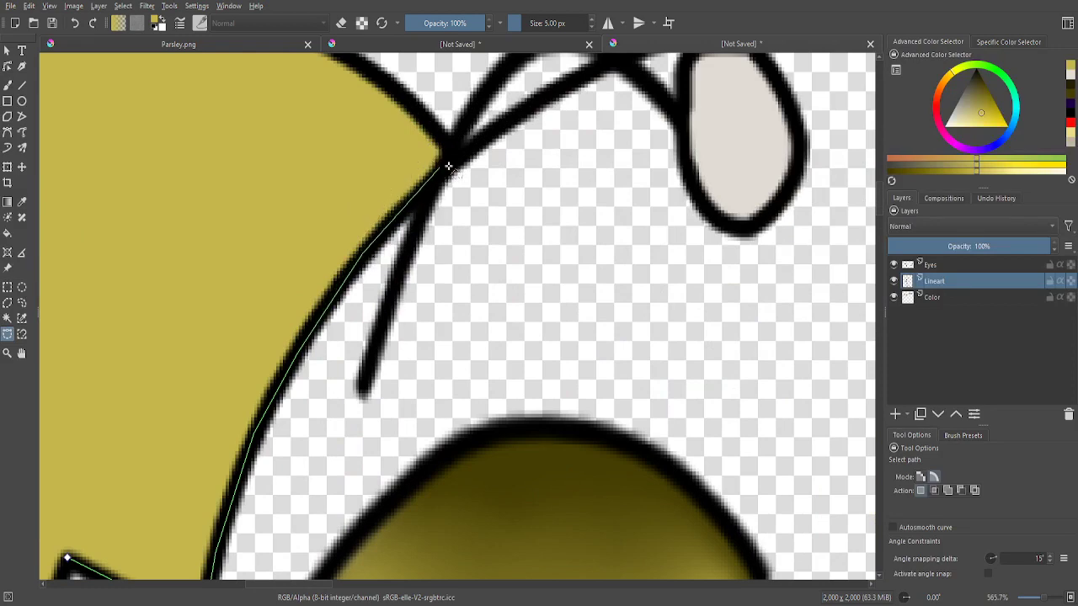
# - Continue the selection path from the left-hand ear's inner corner along its upper edge to the top-of-head line
pyautogui.click(422, 117)
pyautogui.scroll(-3, 421, 117)
pyautogui.scroll(3, 434, 147)
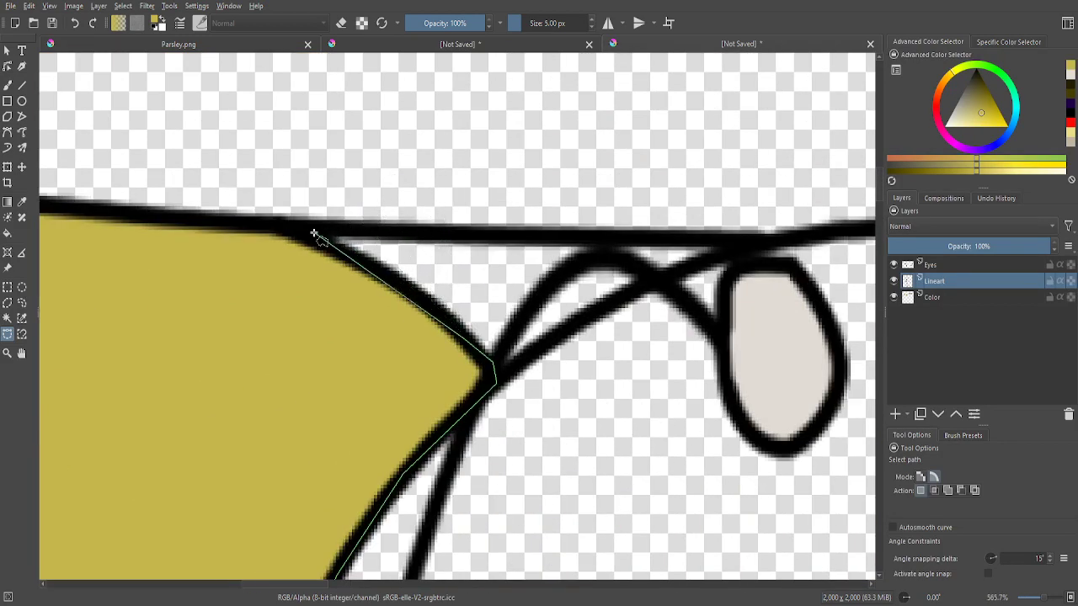
pyautogui.click(409, 286)
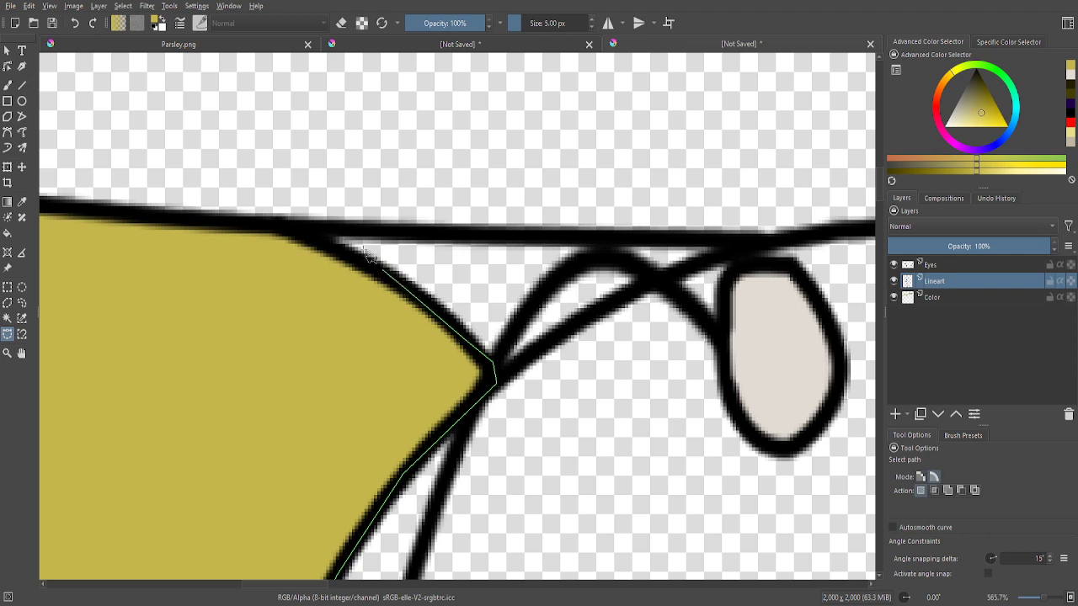
pyautogui.click(291, 226)
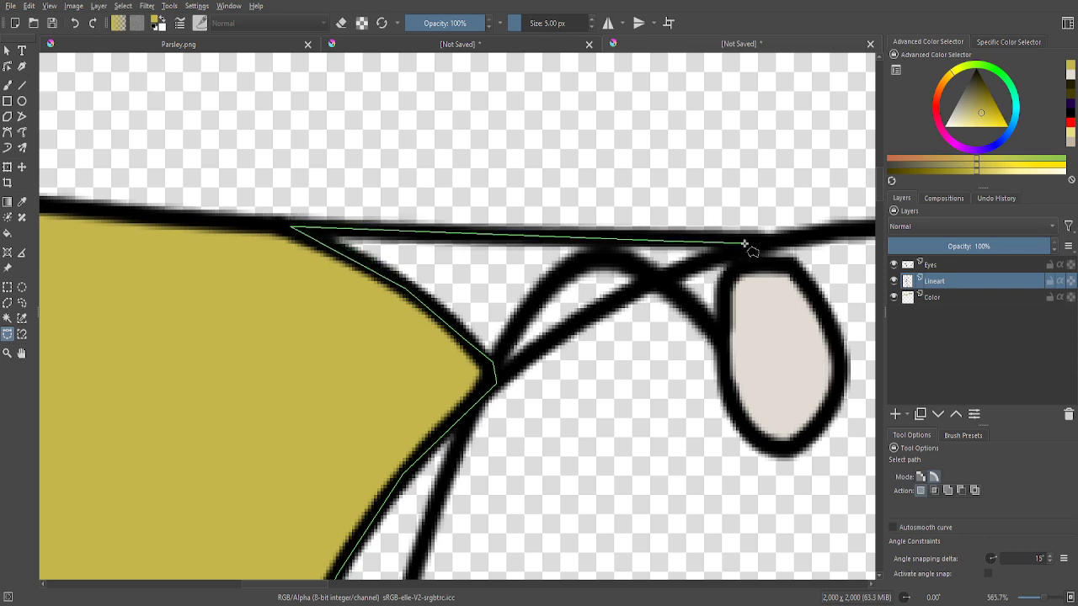
# - Extend the selection path along the top-of-head line to the base of the right-hand ear
pyautogui.scroll(-4, 758, 258)
pyautogui.scroll(5, 561, 253)
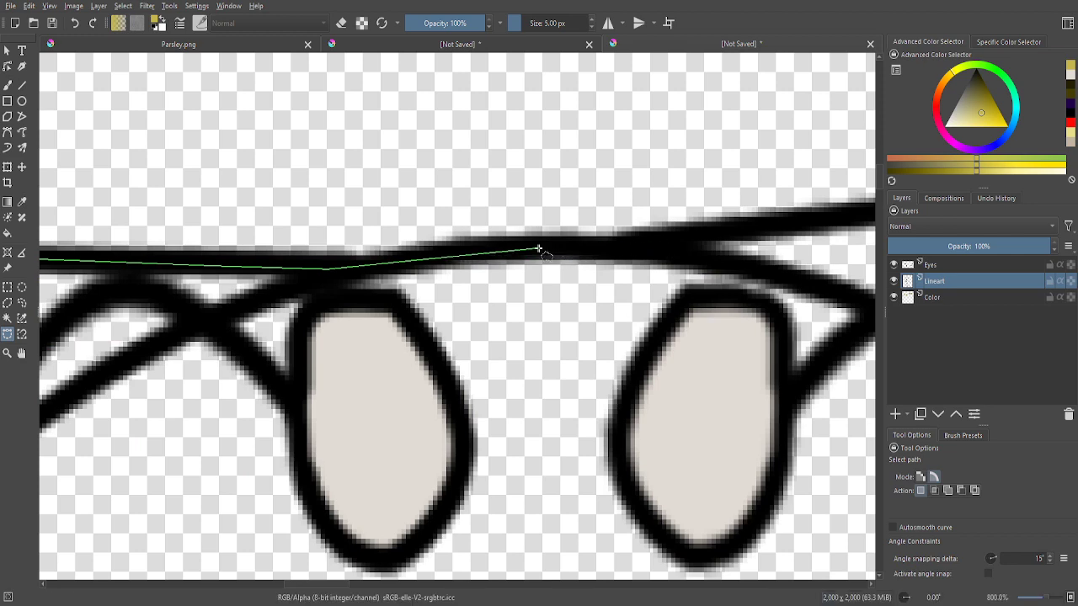
pyautogui.scroll(-4, 769, 227)
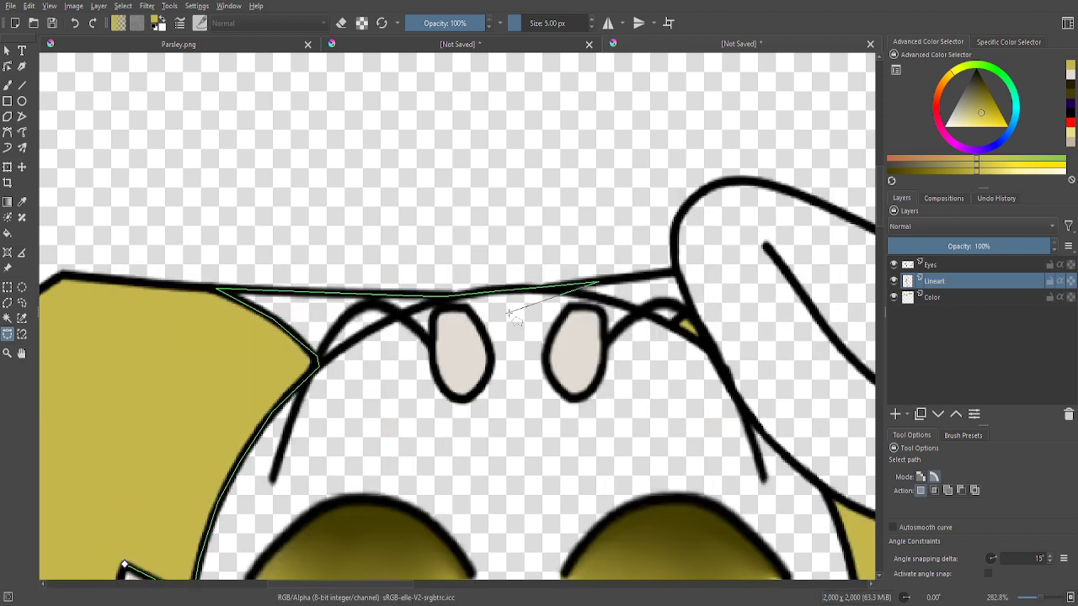
pyautogui.scroll(4, 477, 266)
pyautogui.click(478, 266)
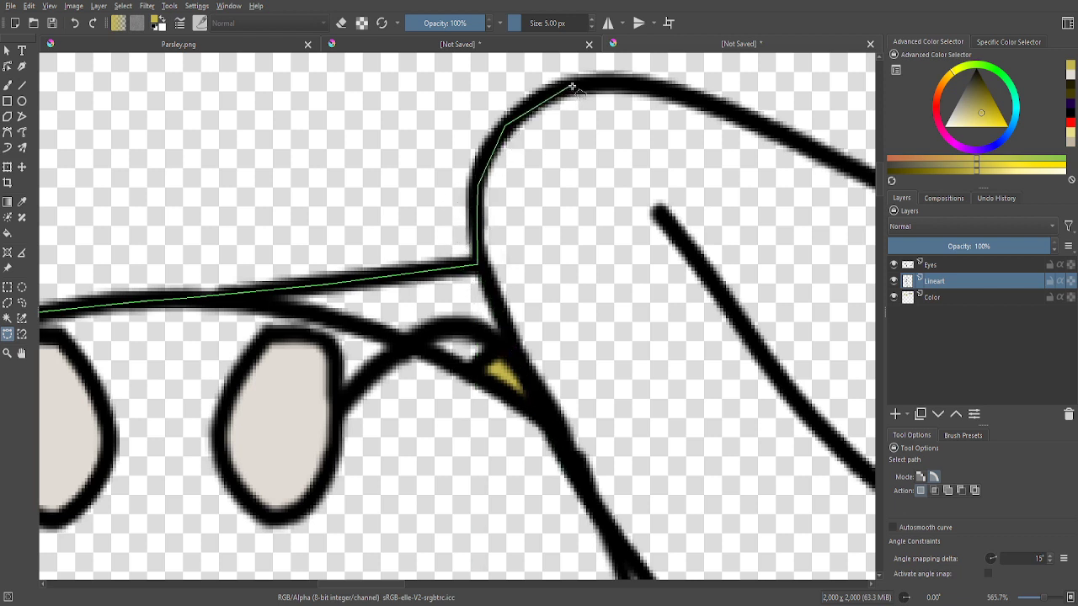
# - Trace the selection path around the right-hand ear's rounded top and along its long upper edge
pyautogui.click(638, 85)
pyautogui.click(704, 105)
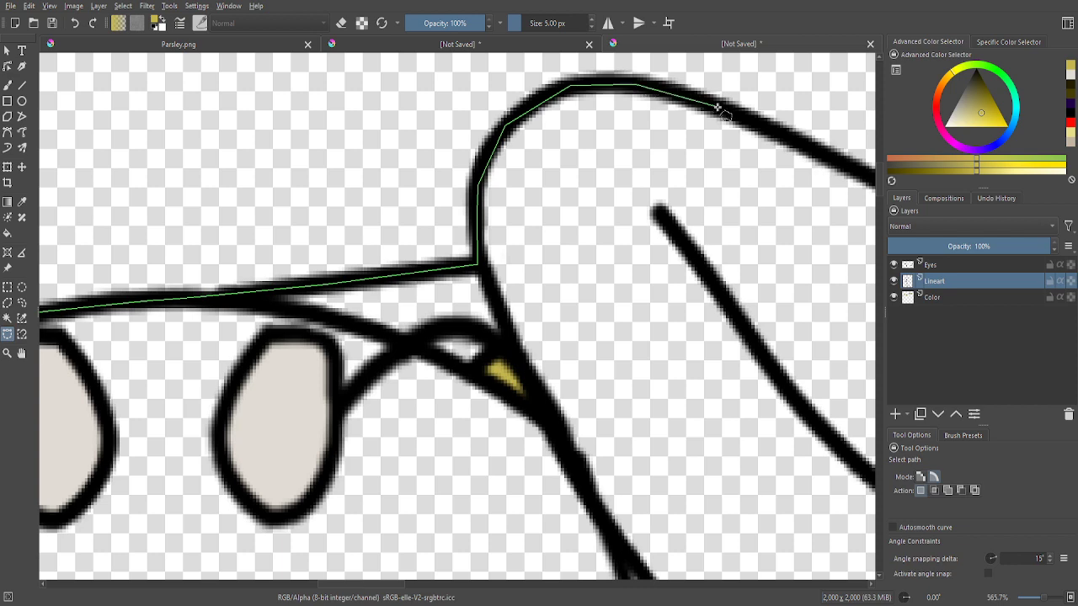
pyautogui.click(837, 165)
pyautogui.scroll(-3, 383, 236)
pyautogui.scroll(3, 542, 260)
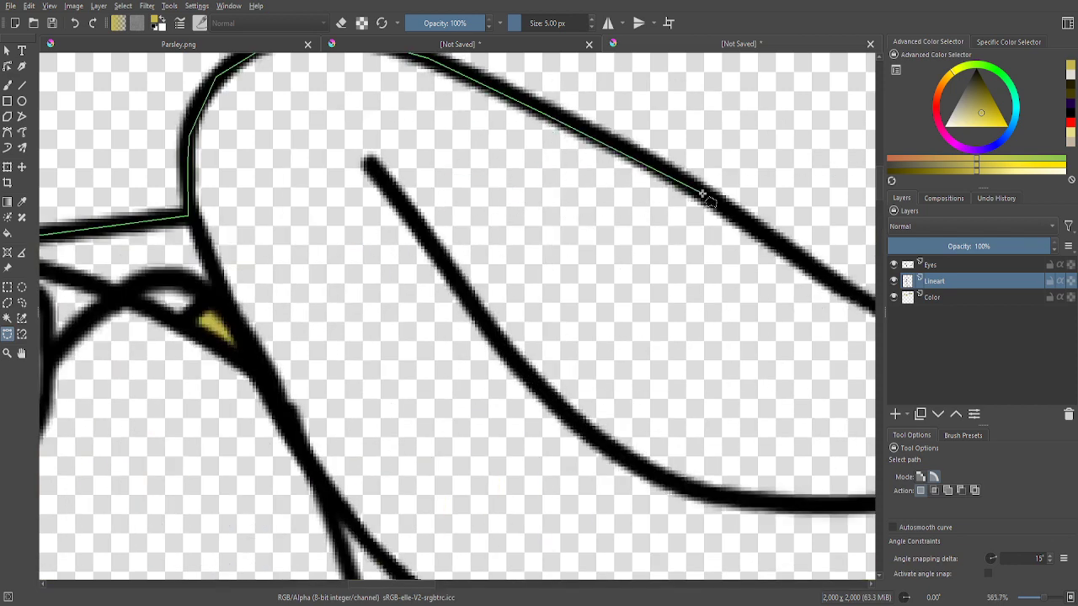
pyautogui.scroll(-3, 697, 249)
pyautogui.scroll(3, 776, 287)
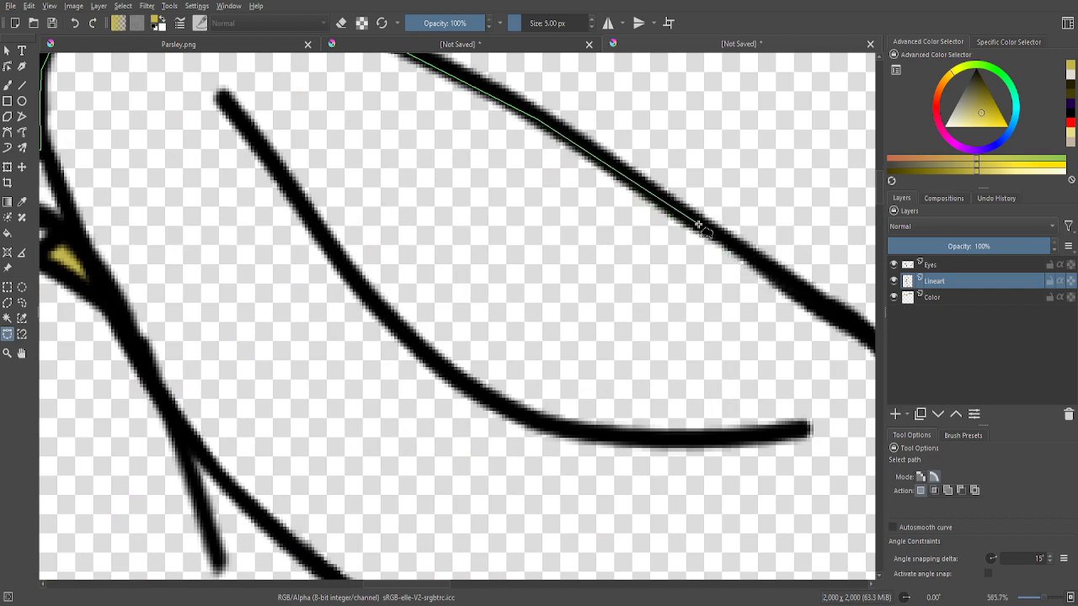
# - Trace the selection path around the right-hand ear's outer end and back along its lower edge past the cheek fur's upper corner
pyautogui.click(698, 225)
pyautogui.scroll(-4, 743, 313)
pyautogui.scroll(3, 817, 319)
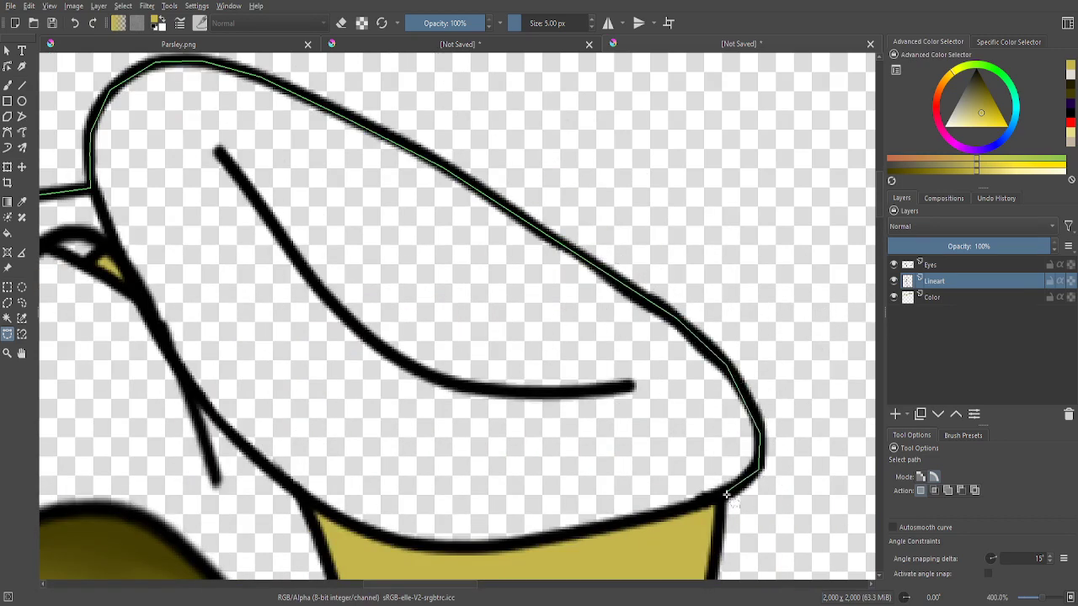
pyautogui.click(627, 525)
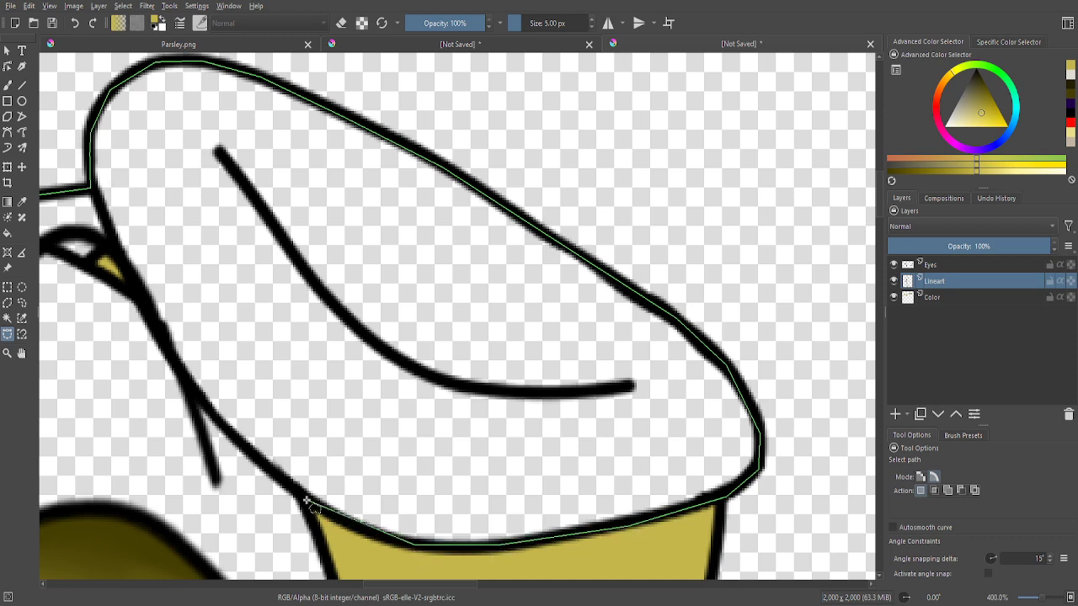
pyautogui.scroll(-3, 308, 388)
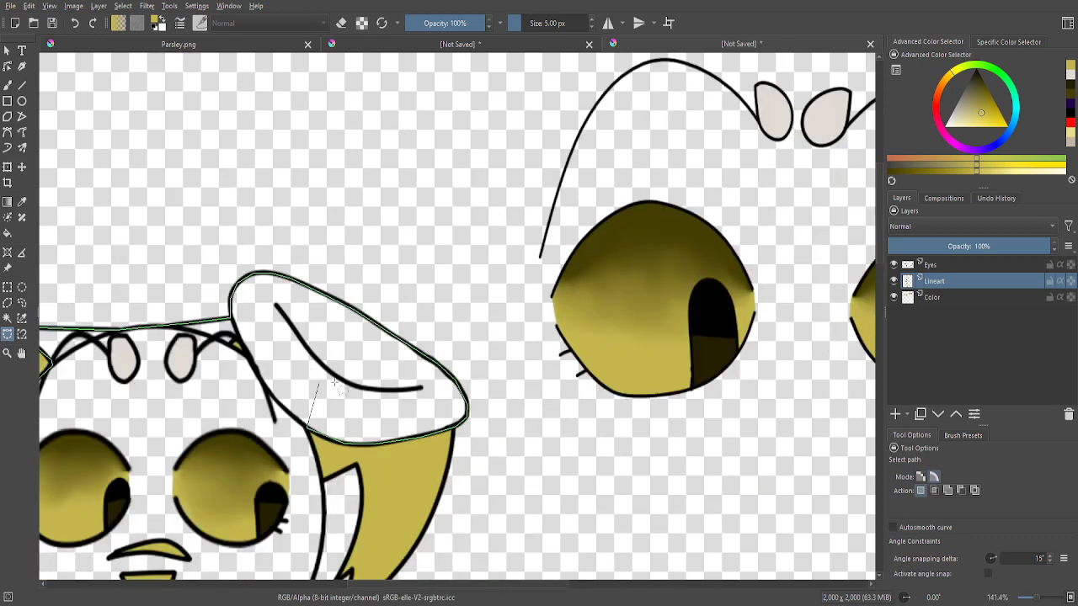
pyautogui.scroll(5, 310, 398)
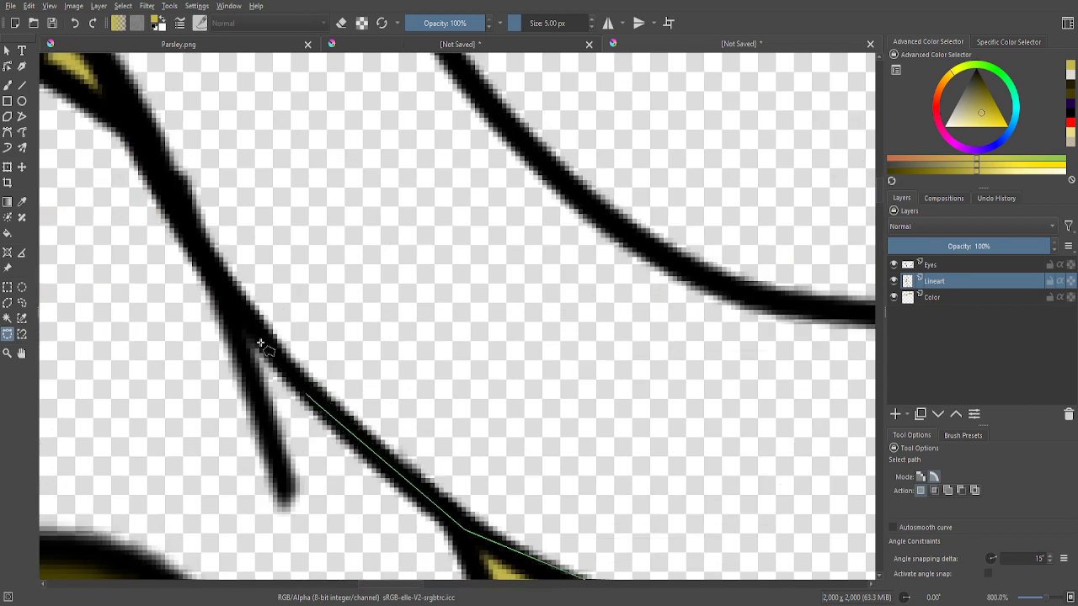
# - Trace the selection path up the right-hand ear's inner edge and around the outside of the small mustard triangle, doubling back below it
pyautogui.click(210, 269)
pyautogui.click(142, 149)
pyautogui.scroll(-3, 142, 148)
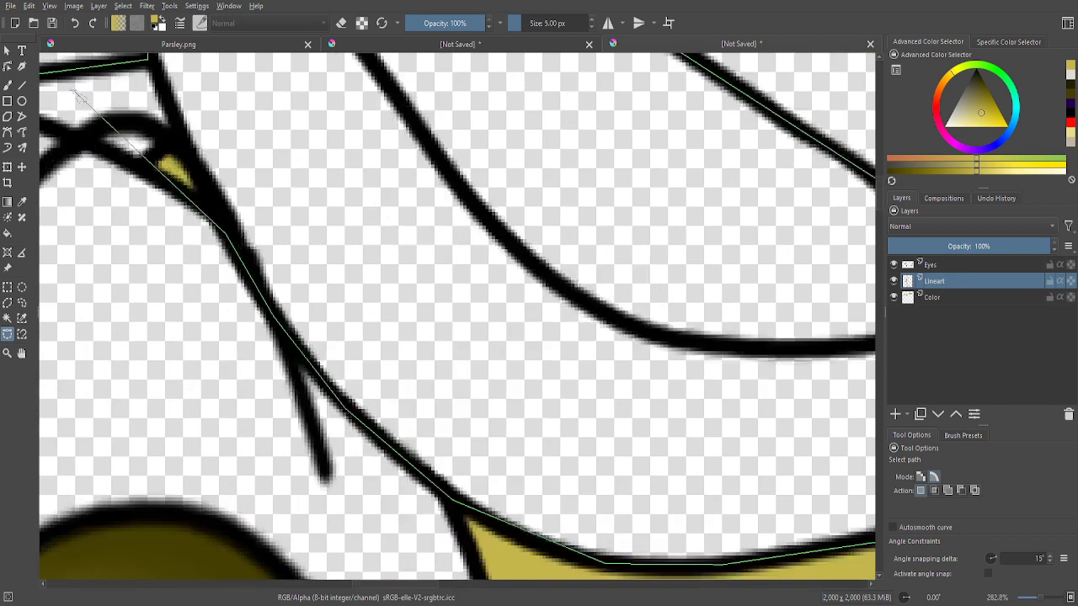
pyautogui.scroll(4, 143, 154)
pyautogui.click(325, 290)
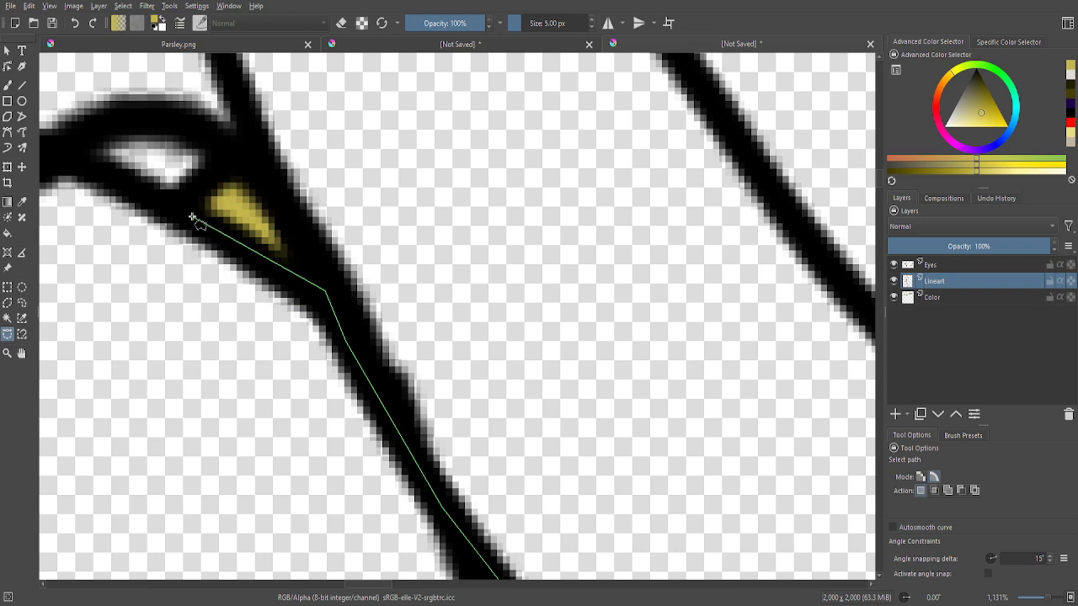
pyautogui.scroll(-4, 258, 149)
pyautogui.scroll(5, 312, 277)
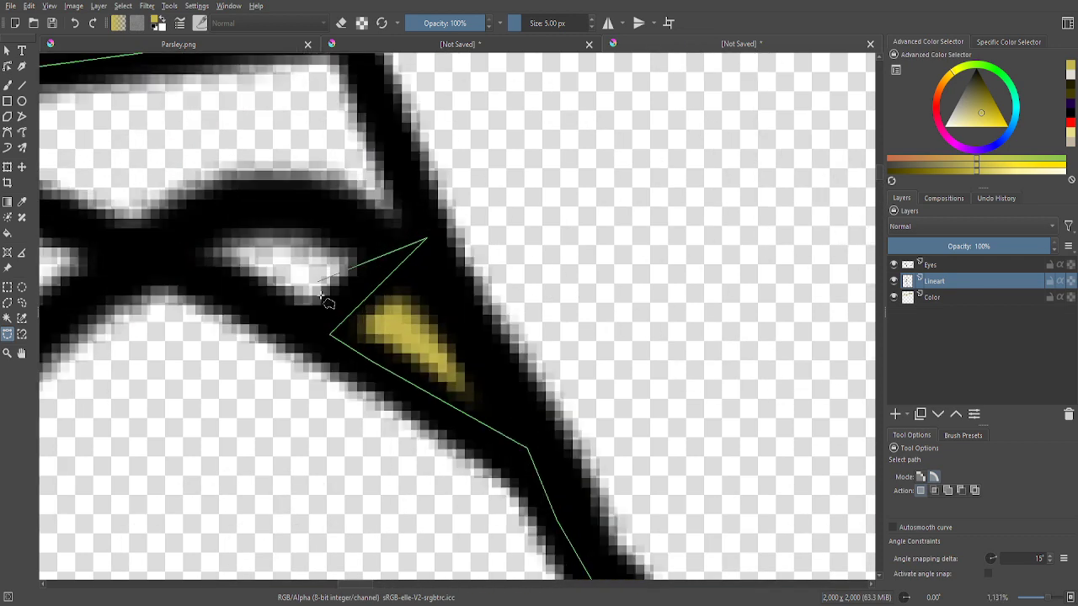
pyautogui.click(320, 348)
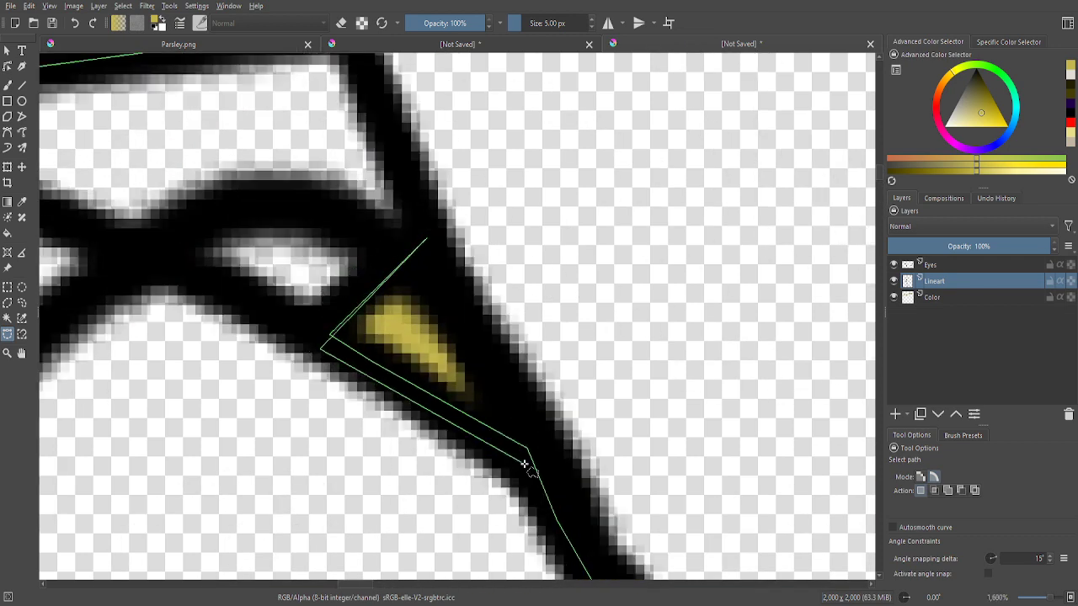
pyautogui.click(513, 446)
# - Bring the selection path back down the right-hand ear's inner edge to the upper corner of the mustard cheek fur
pyautogui.scroll(-3, 514, 445)
pyautogui.scroll(4, 544, 480)
pyautogui.click(529, 444)
pyautogui.scroll(-4, 529, 444)
pyautogui.scroll(4, 530, 455)
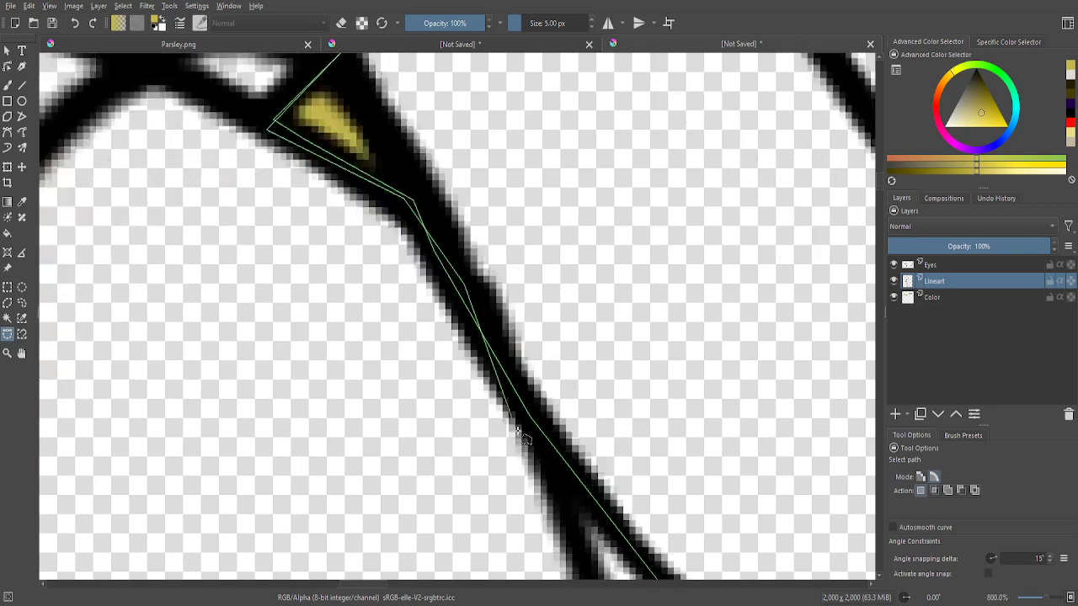
pyautogui.click(523, 411)
pyautogui.scroll(-3, 529, 362)
pyautogui.scroll(2, 574, 442)
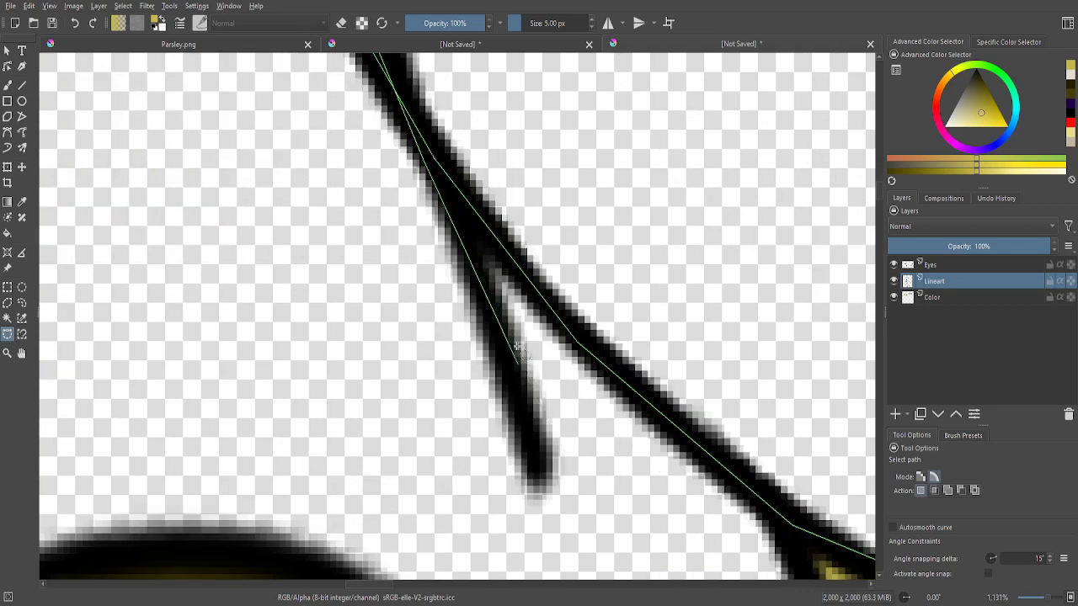
pyautogui.click(548, 311)
pyautogui.scroll(-3, 569, 431)
pyautogui.scroll(2, 638, 492)
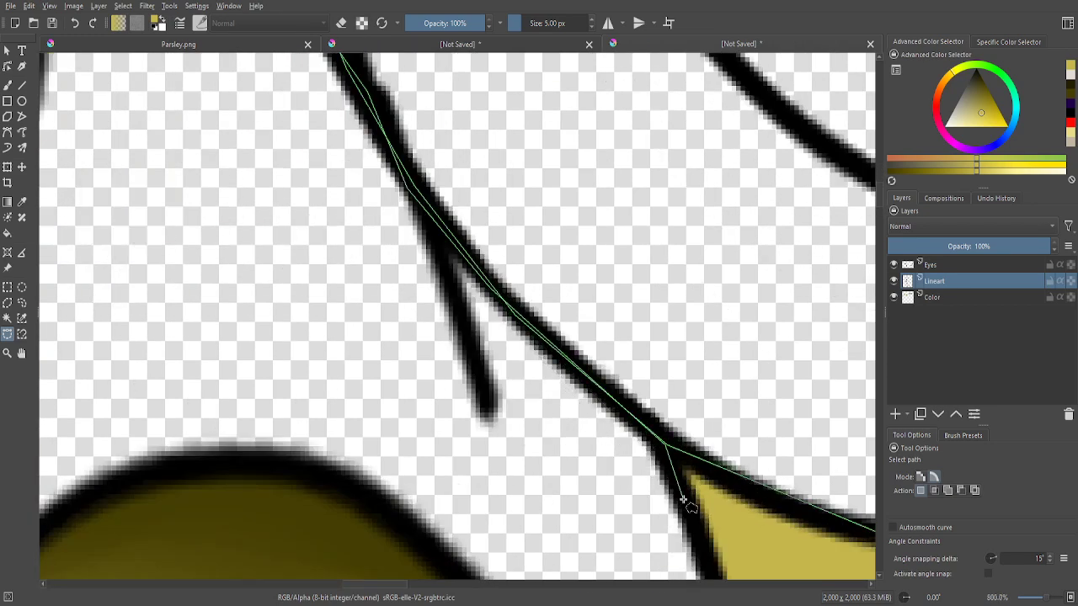
# - Trace the selection path along the right-hand cheek marking's short inner edge, around its upper notch and down its curved inner side
pyautogui.scroll(-3, 683, 501)
pyautogui.scroll(2, 609, 397)
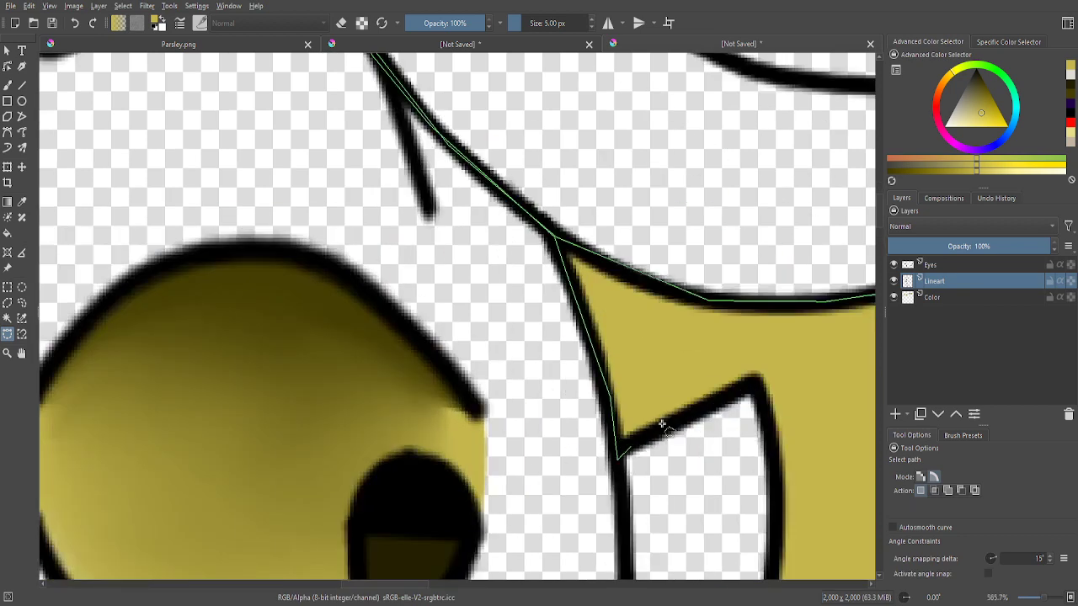
pyautogui.scroll(-3, 725, 378)
pyautogui.scroll(2, 702, 368)
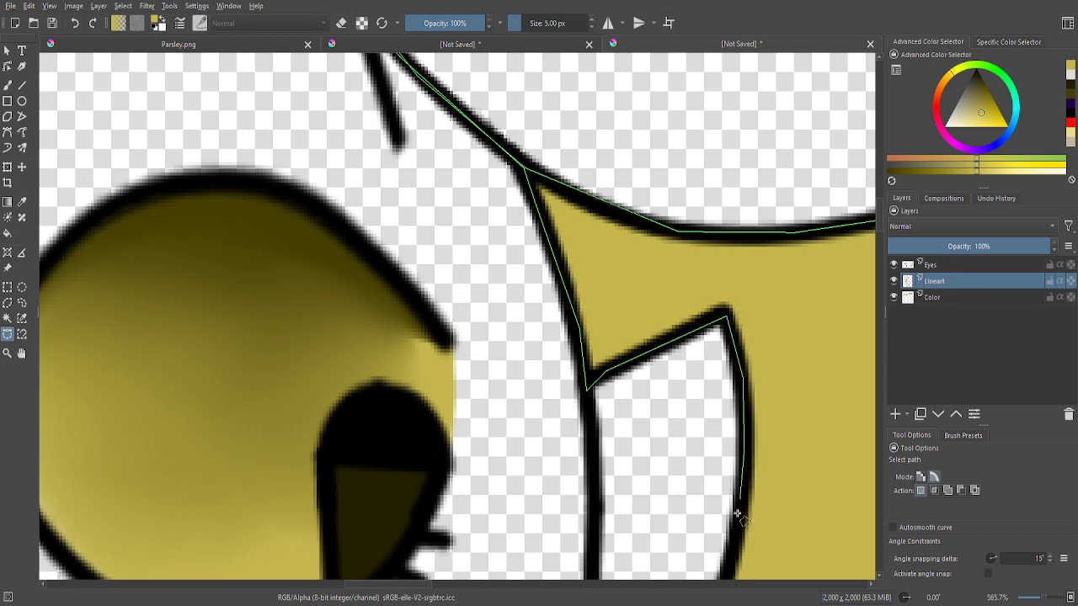
pyautogui.scroll(-3, 740, 497)
pyautogui.scroll(4, 739, 497)
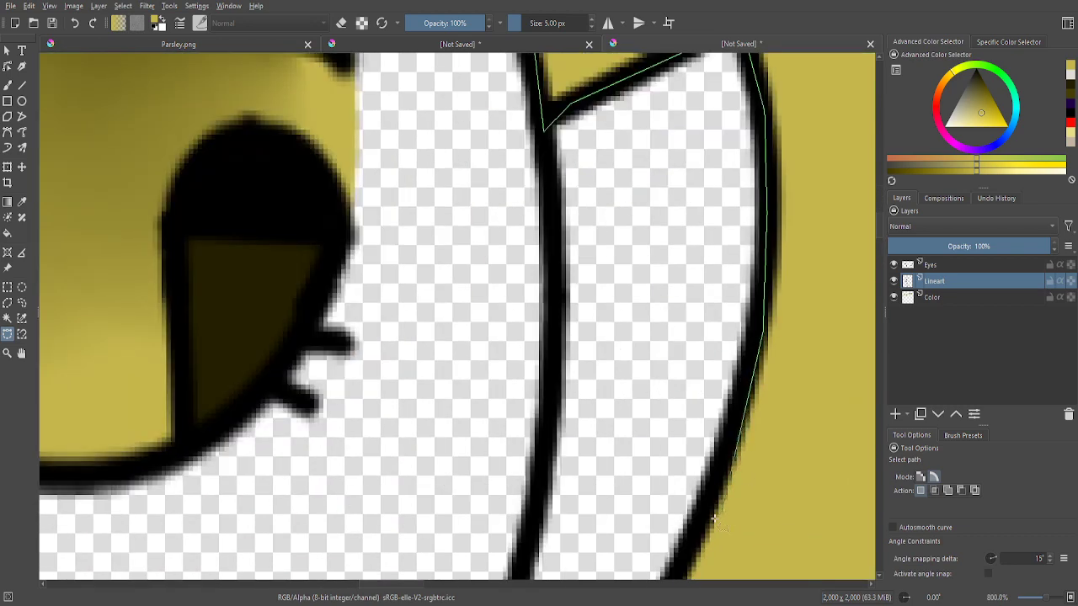
# - Trace the selection path around the right-hand cheek marking's small jagged spike and down to its lower tip
pyautogui.click(702, 520)
pyautogui.scroll(-2, 704, 464)
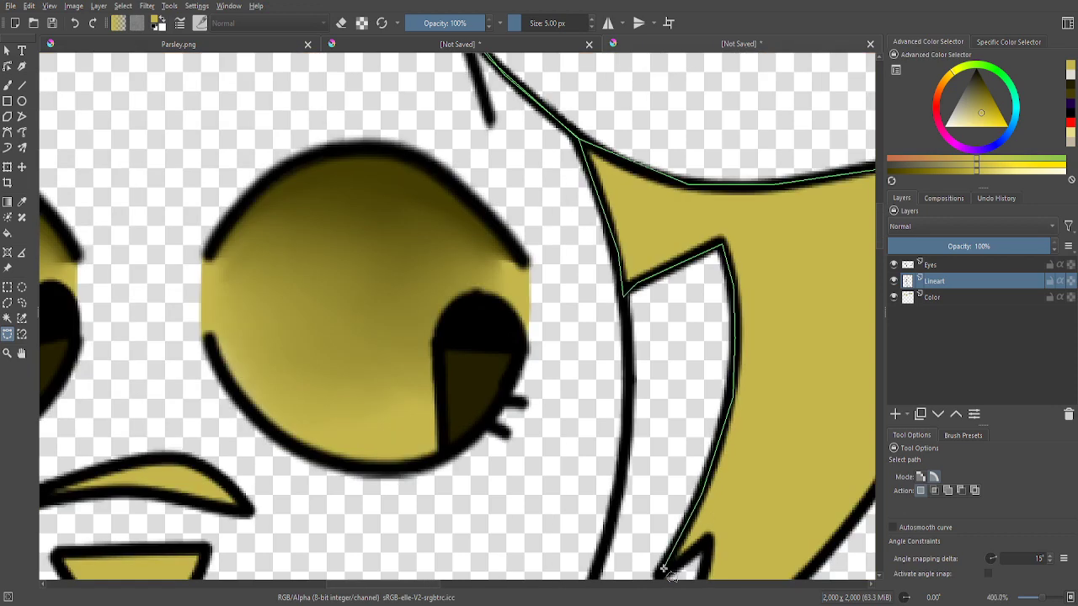
pyautogui.click(706, 539)
pyautogui.scroll(-5, 706, 539)
pyautogui.scroll(6, 705, 539)
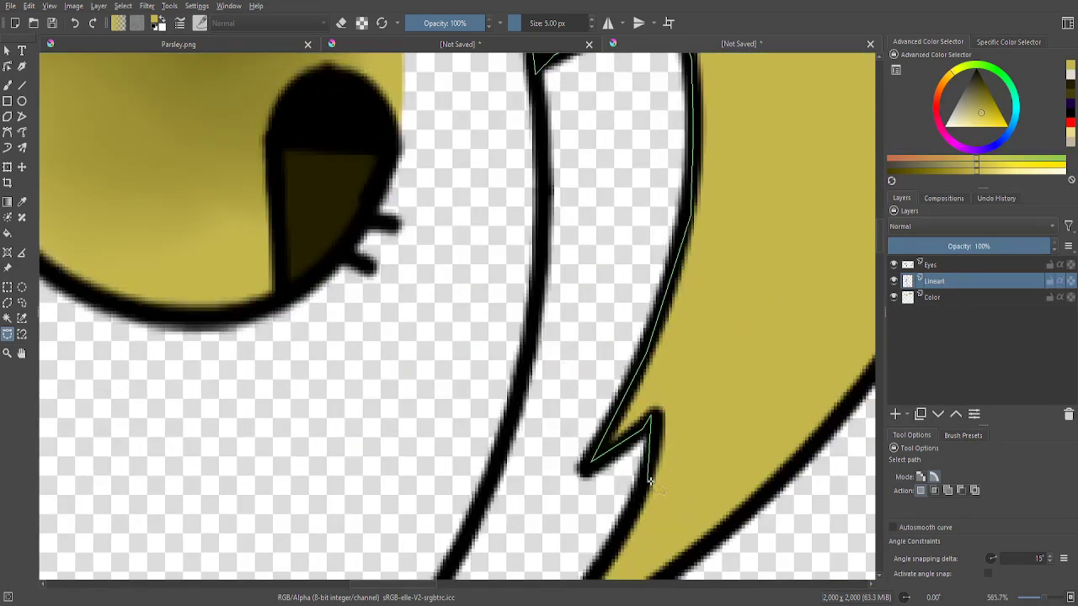
pyautogui.click(641, 482)
pyautogui.scroll(1, 641, 482)
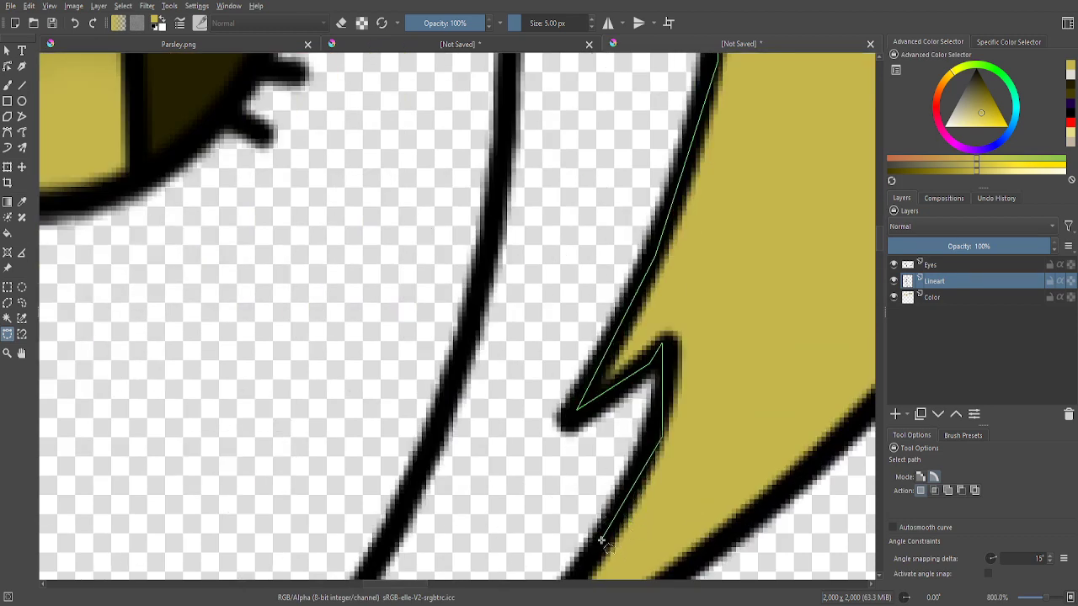
pyautogui.scroll(-1, 608, 529)
pyautogui.scroll(1, 607, 528)
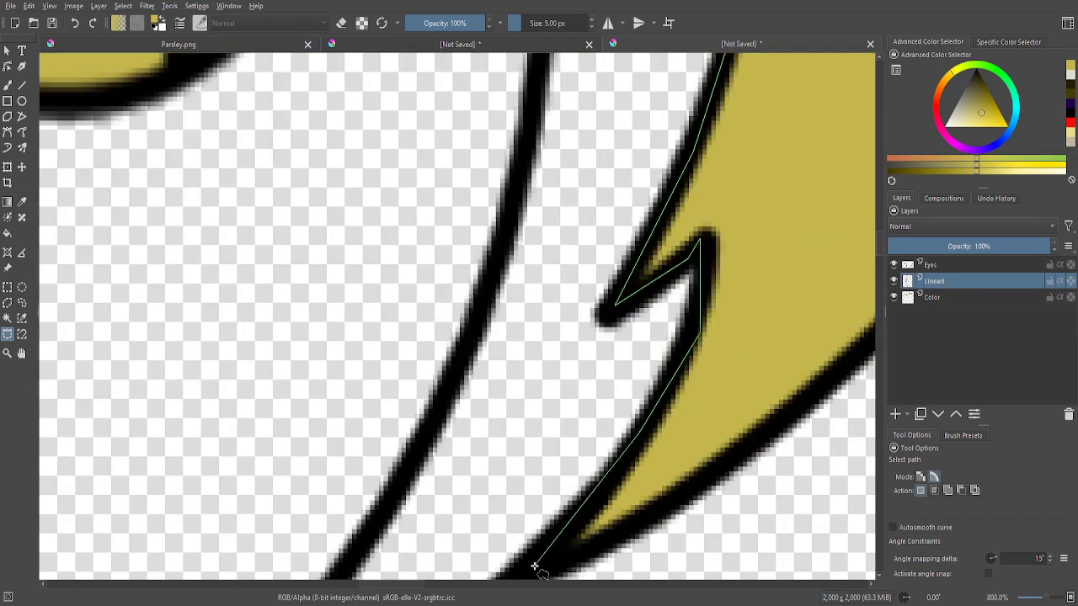
# - Extend the selection path along the lower right-hand cheek line to the neck's upper corner
pyautogui.scroll(-1, 564, 511)
pyautogui.scroll(-1, 563, 511)
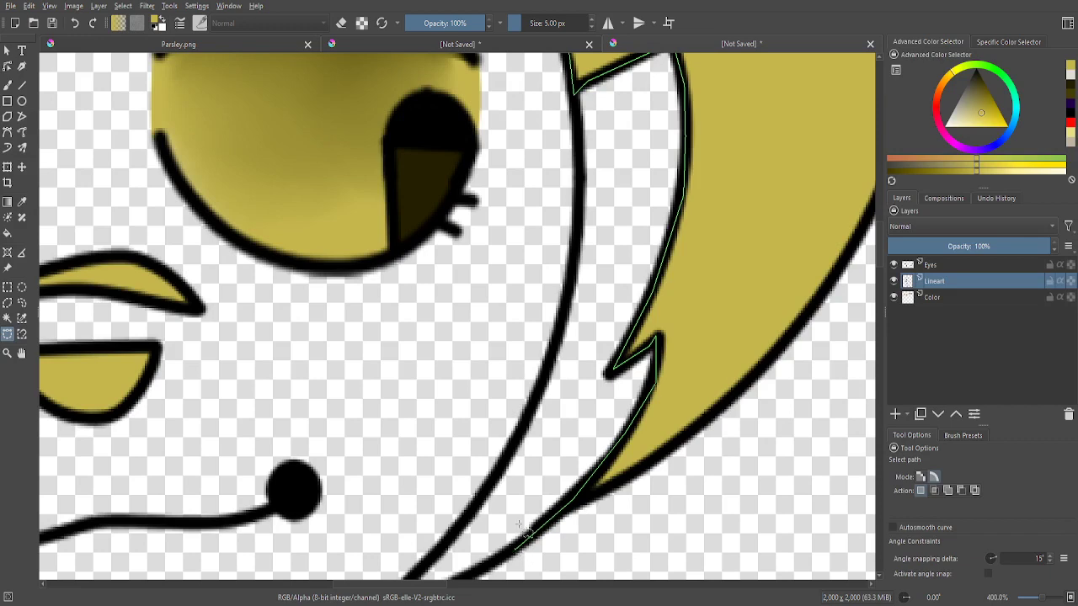
pyautogui.scroll(-2, 519, 526)
pyautogui.scroll(2, 573, 446)
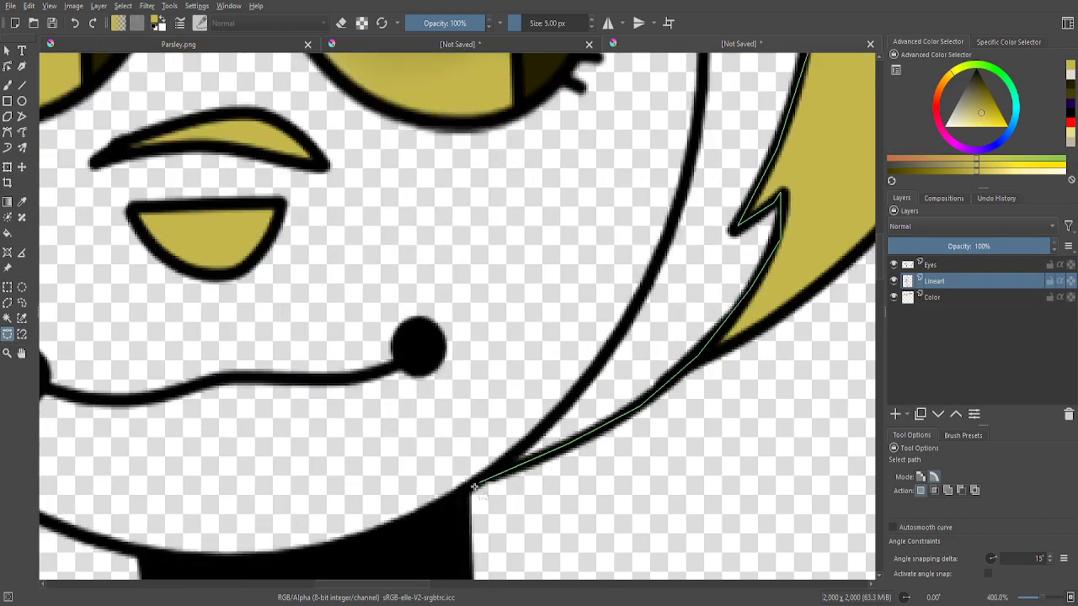
# - Run the selection path through the black neck area under the chin and onto the lower left-hand jaw line
pyautogui.click(405, 540)
pyautogui.scroll(-4, 419, 403)
pyautogui.scroll(4, 364, 467)
pyautogui.click(370, 449)
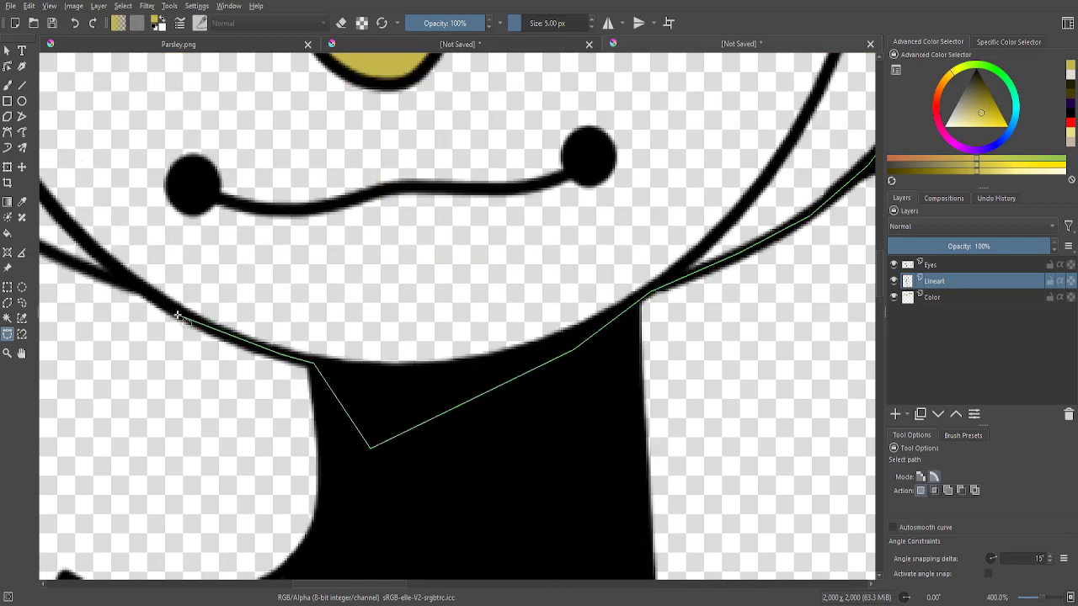
pyautogui.click(110, 280)
# - Trace the selection path up the lower left-hand cheek line to the lower tip of the mustard cheek marking
pyautogui.moveTo(348, 424); pyautogui.dragTo(589, 573)
pyautogui.scroll(-1, 590, 572)
pyautogui.scroll(1, 233, 343)
pyautogui.scroll(1, 447, 525)
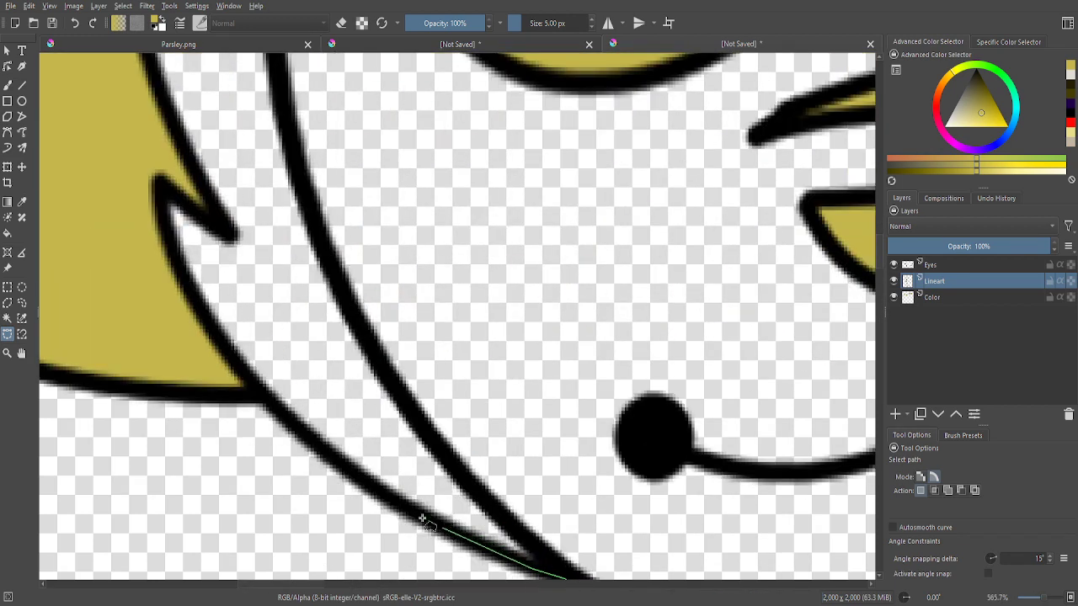
pyautogui.click(424, 520)
pyautogui.click(328, 452)
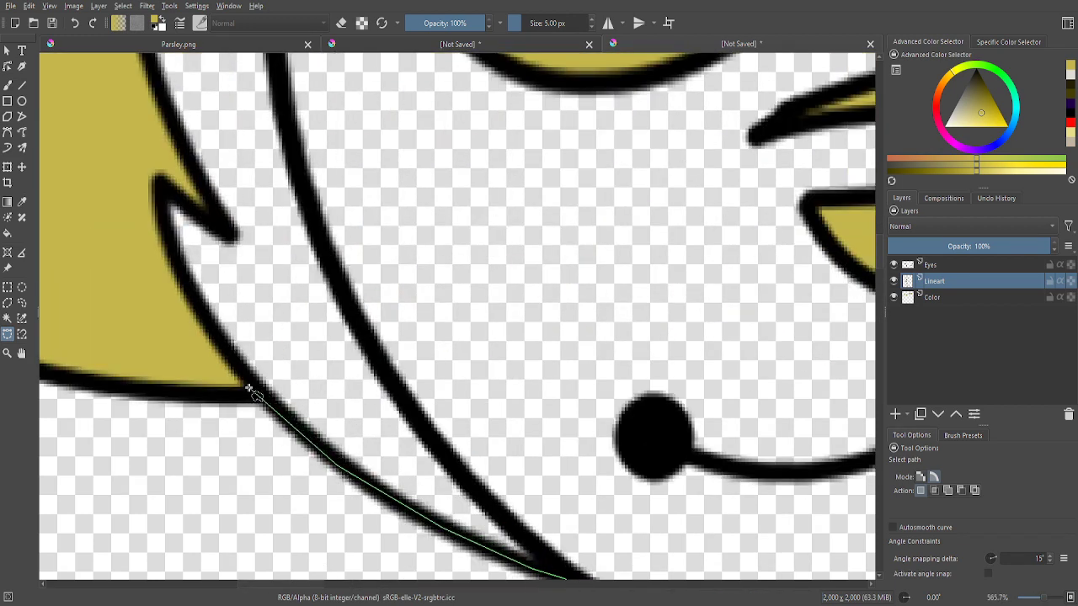
pyautogui.click(248, 386)
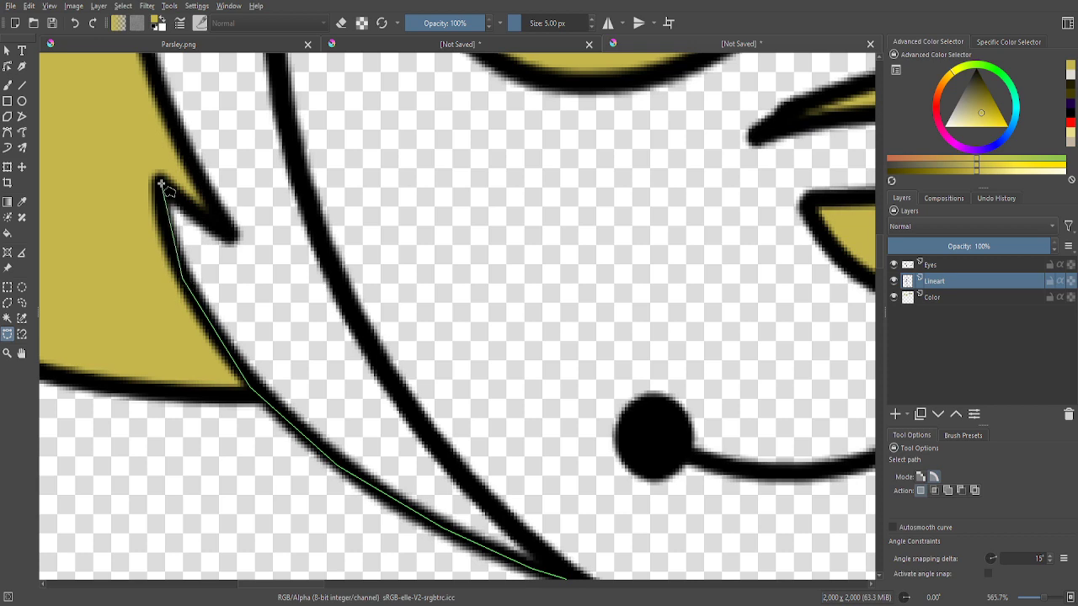
# - Trace the selection path around the left-hand cheek marking's spike and up its outer edge, and close it at the marking's upper tip
pyautogui.click(222, 225)
pyautogui.scroll(-3, 307, 341)
pyautogui.scroll(4, 266, 222)
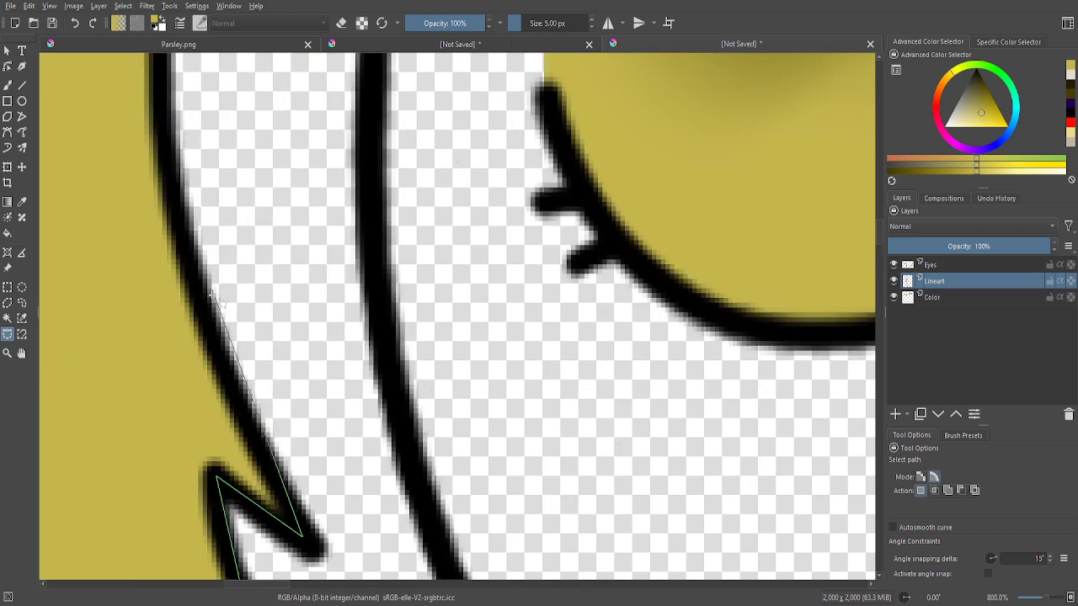
pyautogui.scroll(-3, 209, 325)
pyautogui.scroll(4, 248, 329)
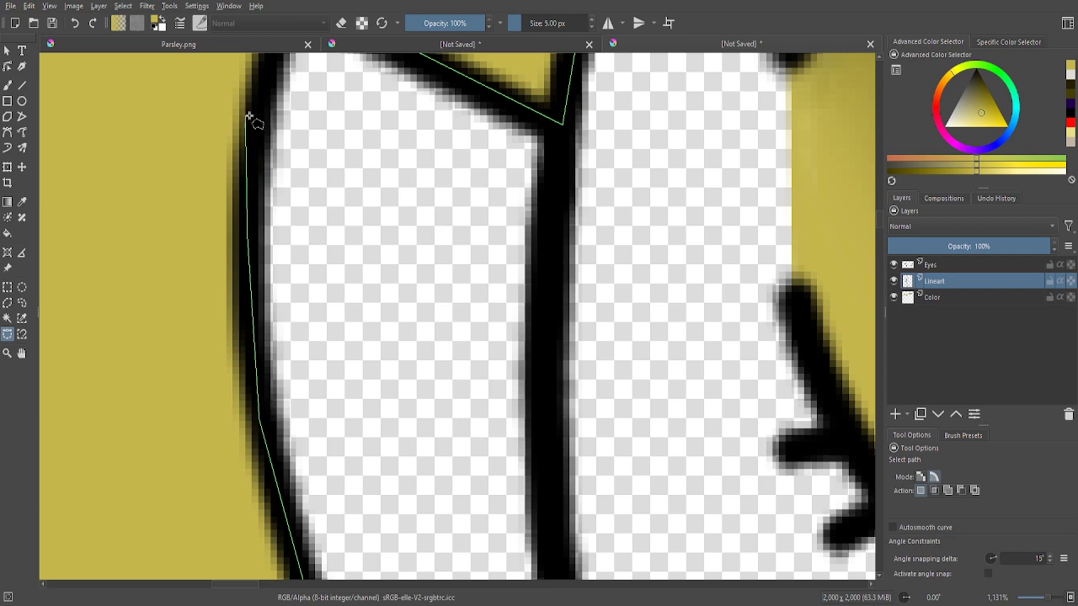
pyautogui.scroll(-1, 250, 241)
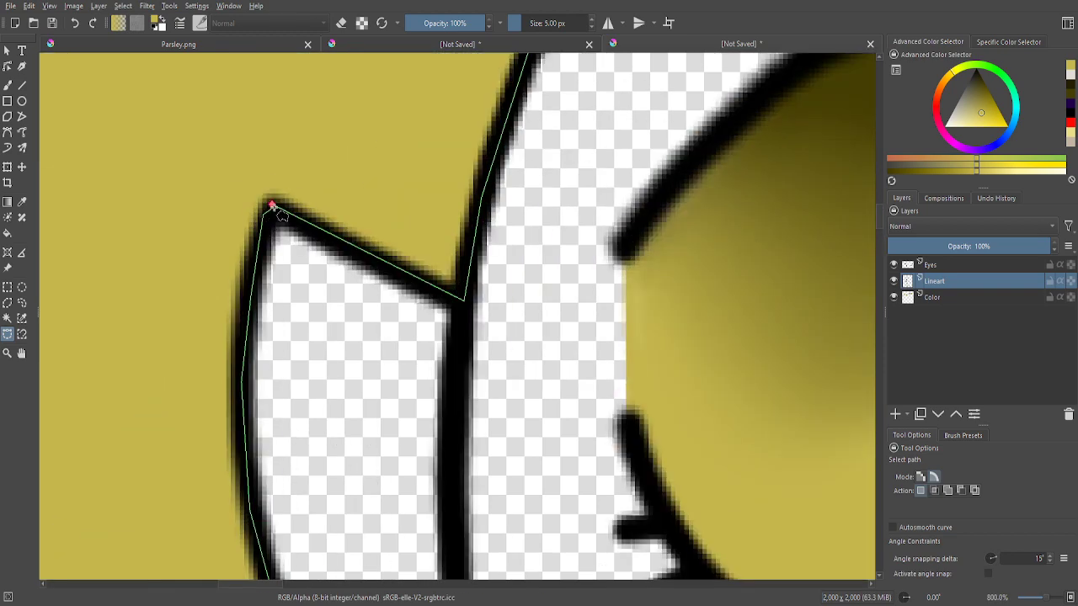
pyautogui.click(277, 210)
# - Try to fill the face inside the selection with mustard on the Lineart layer
pyautogui.scroll(-4, 277, 210)
pyautogui.press('f')
pyautogui.scroll(-1, 291, 341)
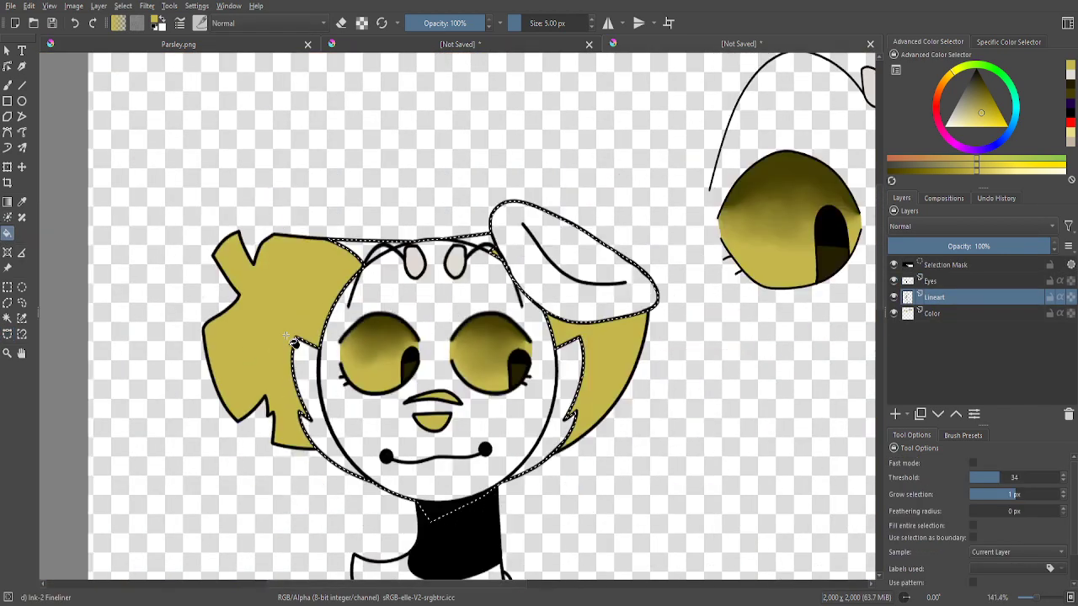
pyautogui.click(357, 354)
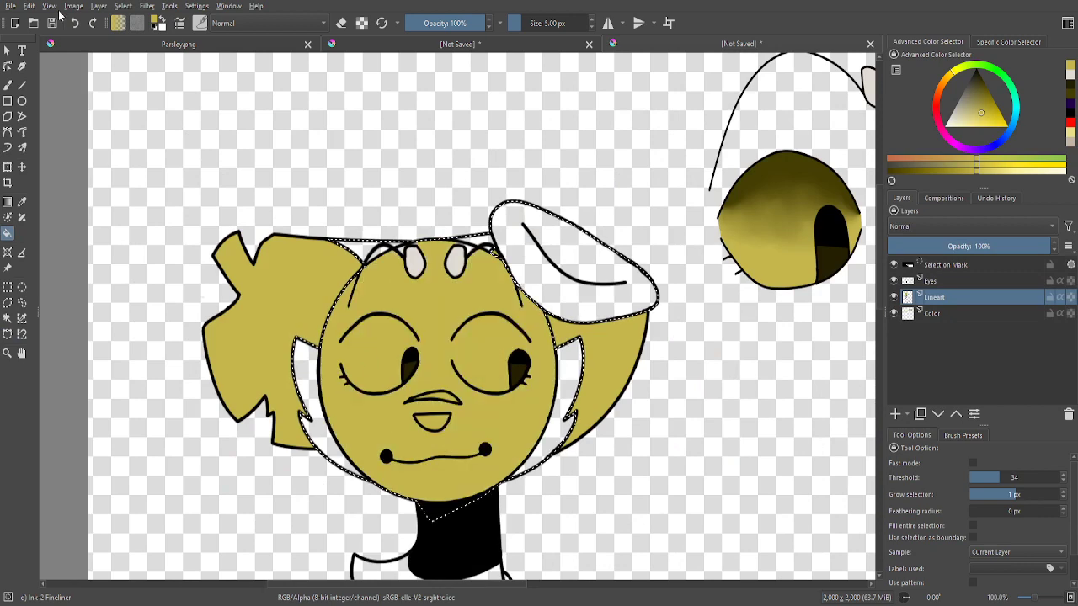
# - Sample the tan fur color from the wolf's cheek in the reference photo and return to the line art drawing
pyautogui.click(227, 46)
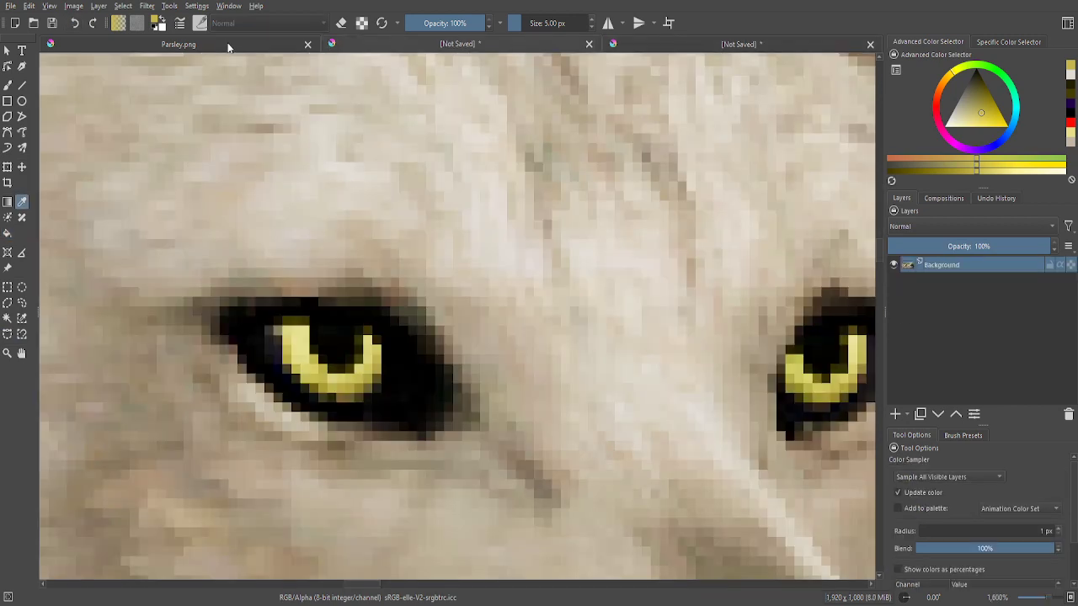
pyautogui.scroll(-5, 493, 313)
pyautogui.click(400, 430)
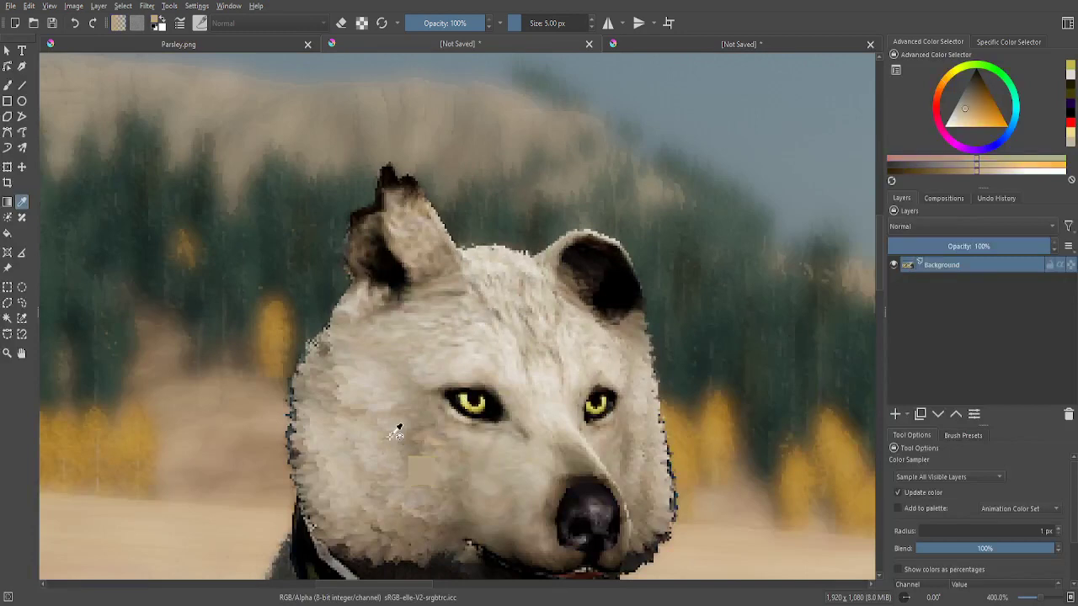
pyautogui.click(649, 48)
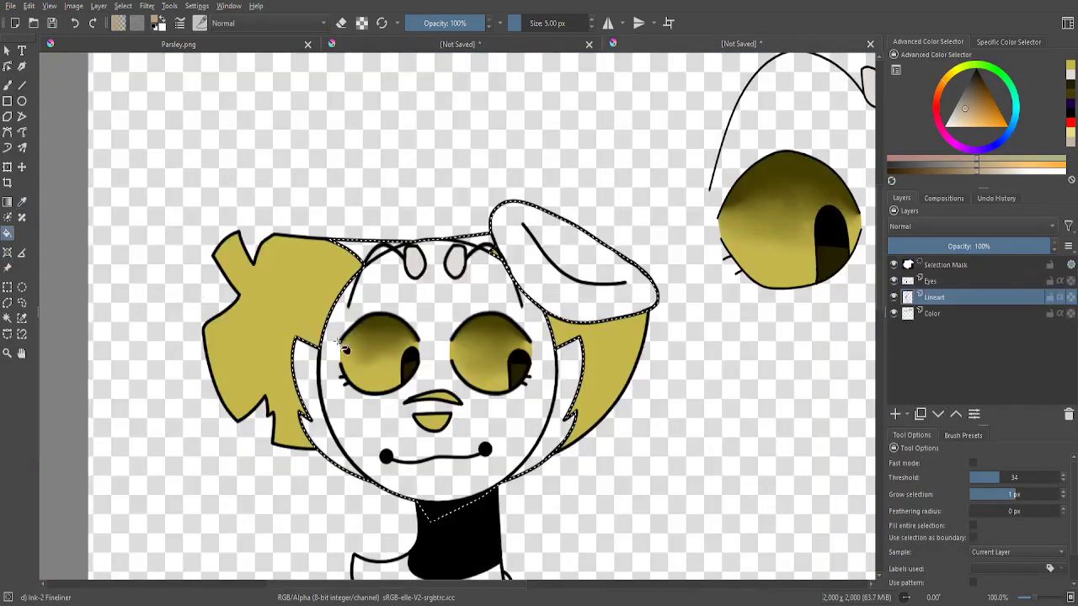
# - Try filling the face with the sampled tan on the Lineart layer, compare it with the reference images, and undo the fill
pyautogui.click(375, 407)
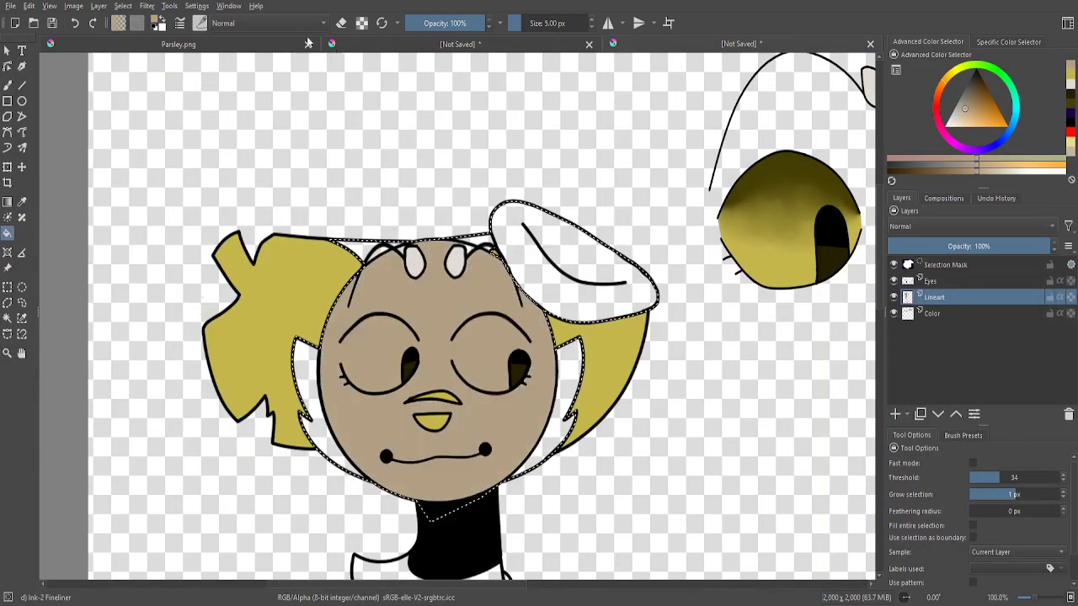
pyautogui.click(252, 45)
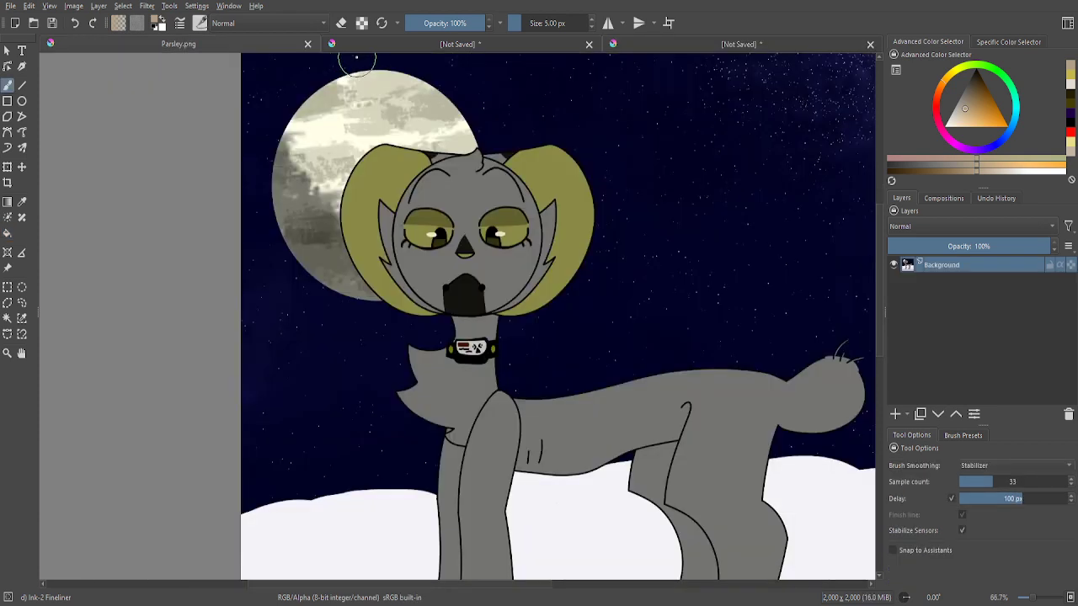
pyautogui.click(23, 203)
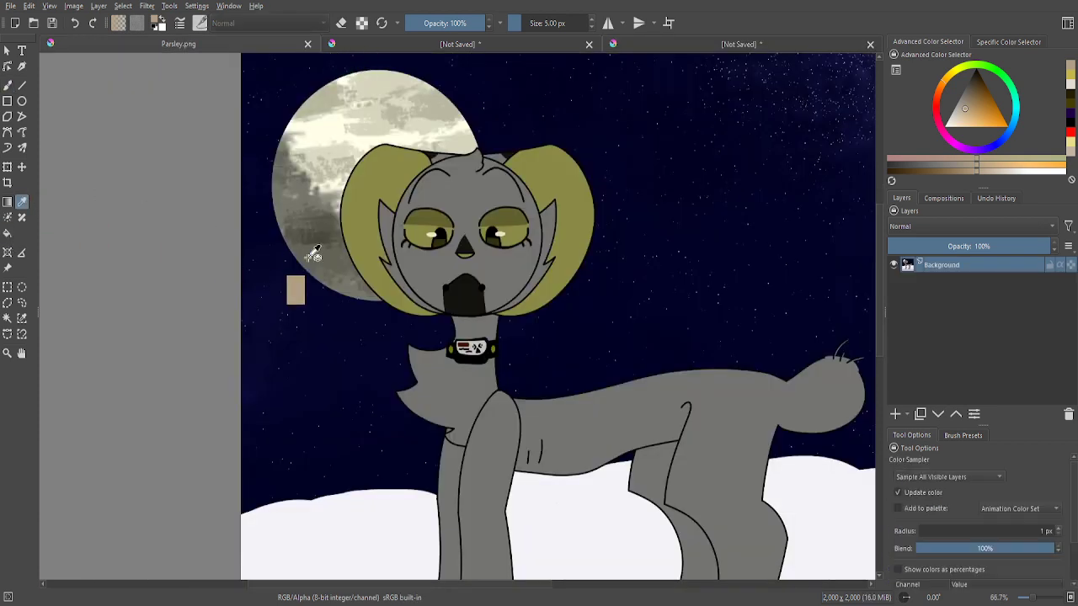
pyautogui.click(436, 45)
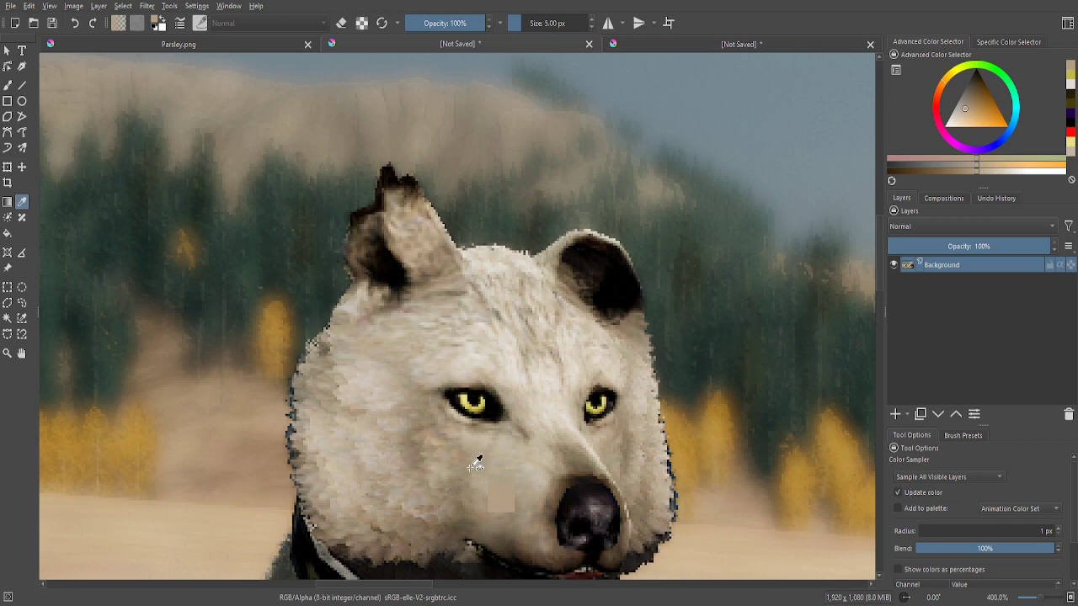
pyautogui.click(622, 47)
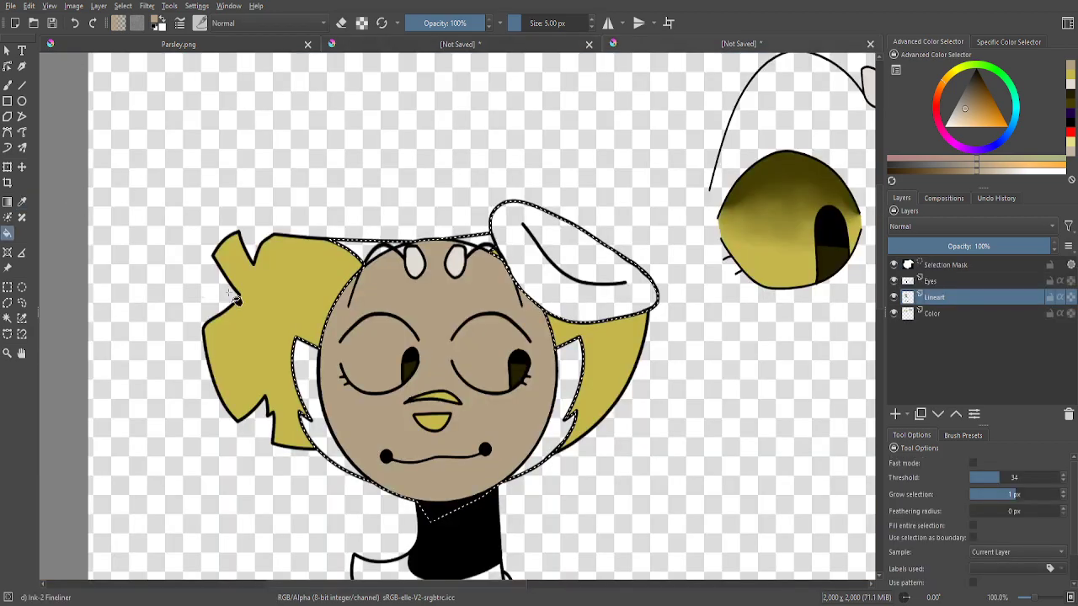
pyautogui.scroll(1, 331, 406)
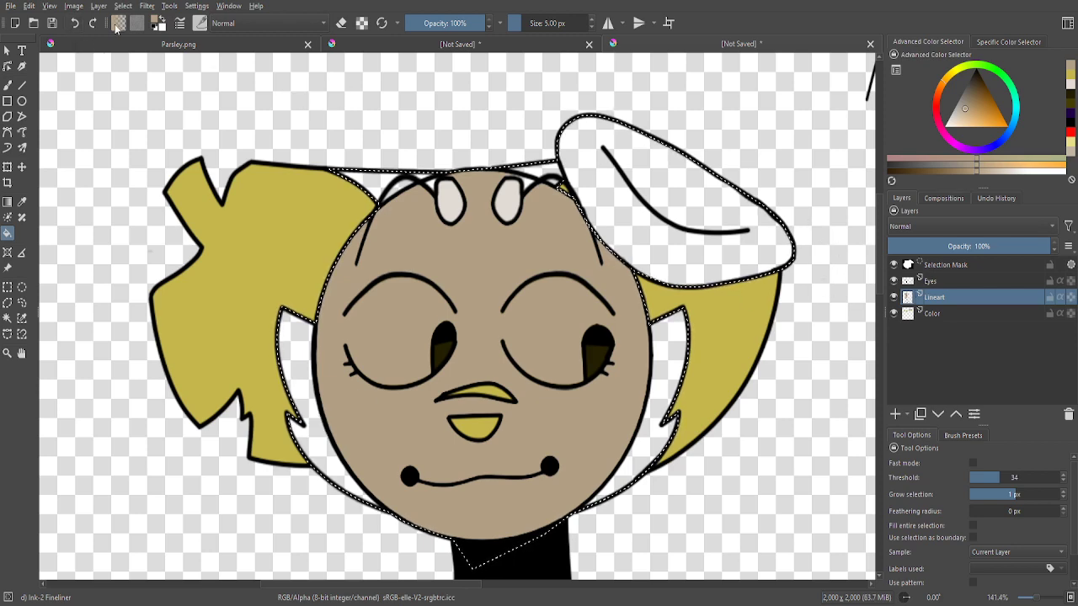
pyautogui.click(78, 26)
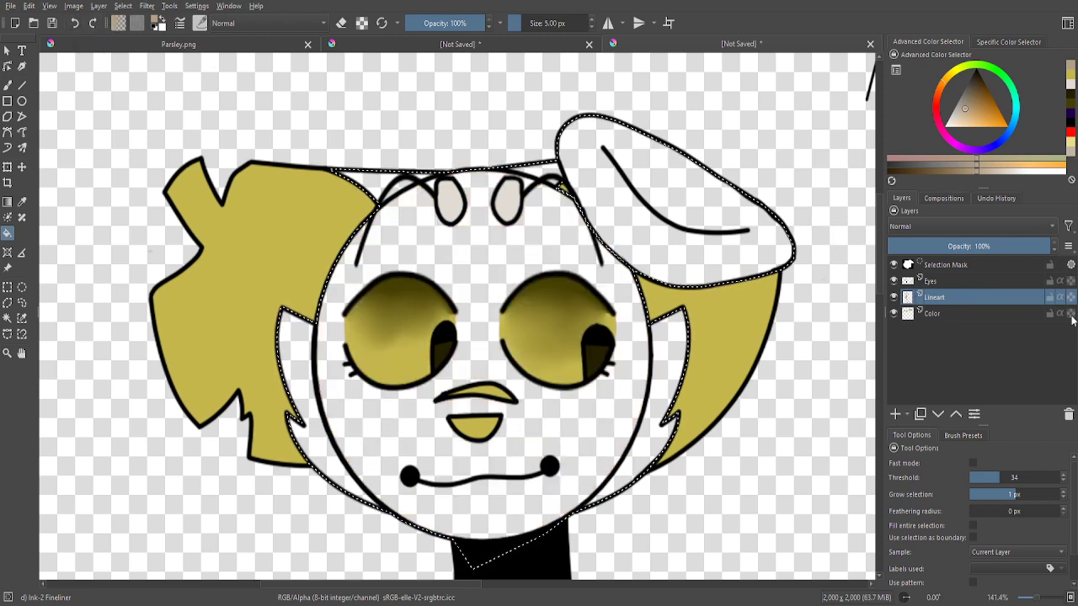
# - Redo the tan face fill to check it while toggling the Lineart and Color layers' visibility, and undo it
pyautogui.click(894, 297)
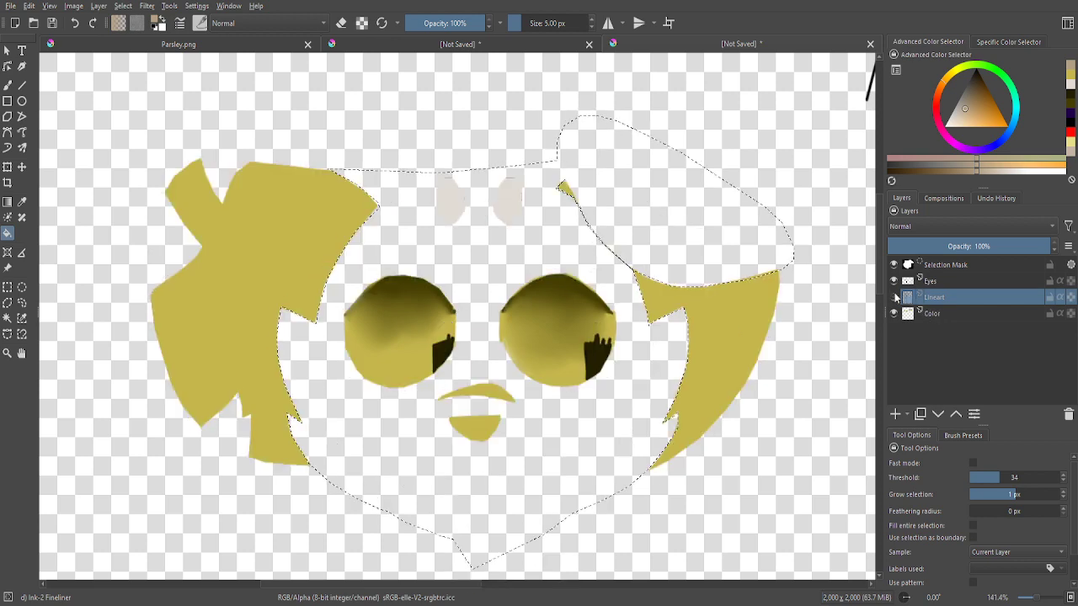
pyautogui.click(894, 297)
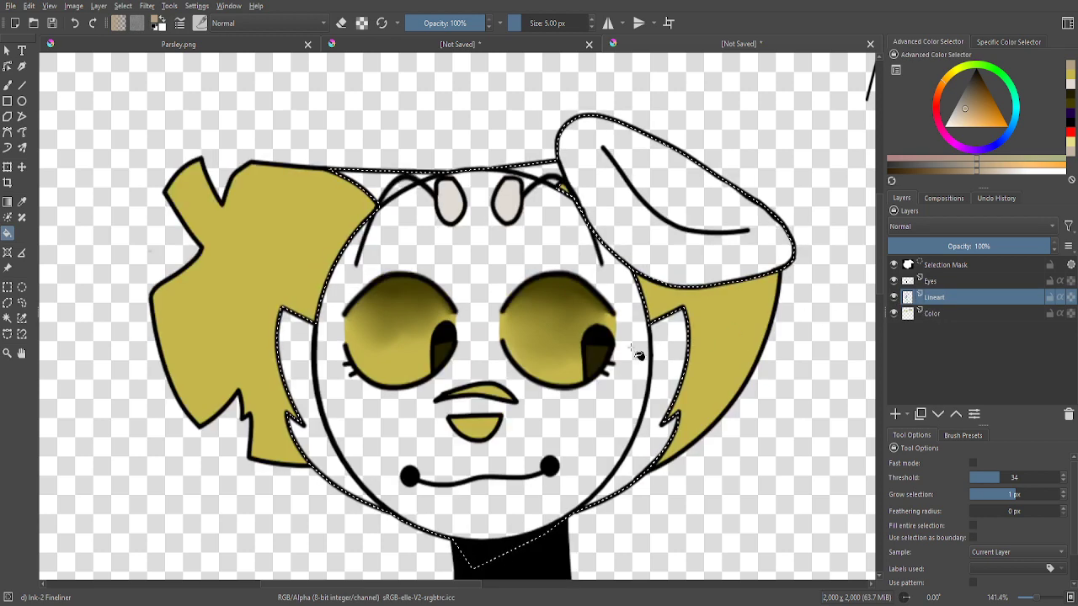
pyautogui.hotkey('ctrl', 'shift', 'z')
pyautogui.scroll(2, 452, 343)
pyautogui.scroll(4, 452, 342)
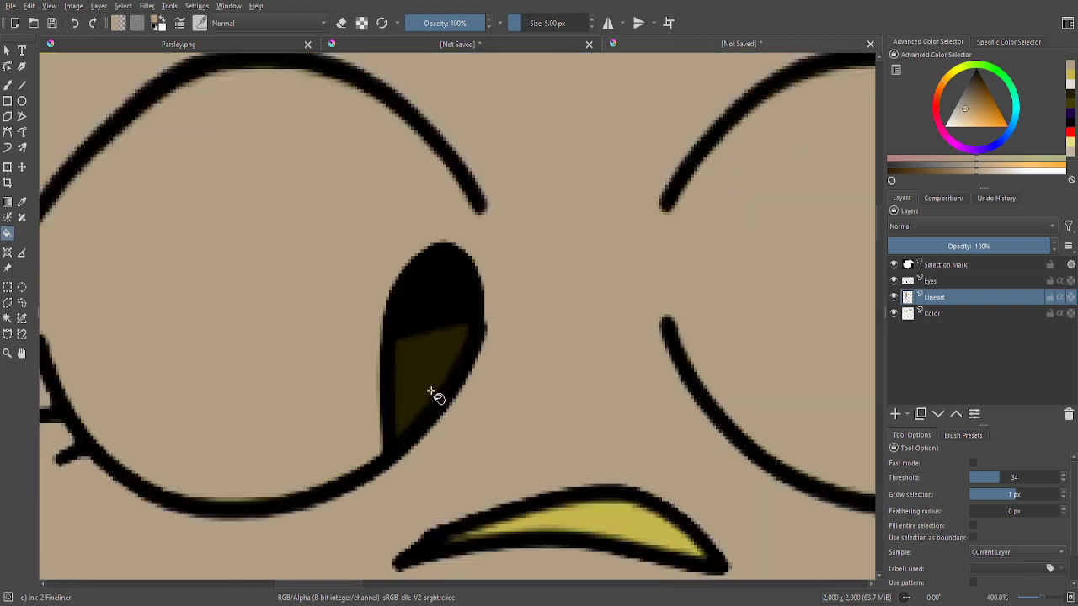
pyautogui.click(894, 297)
pyautogui.click(894, 297)
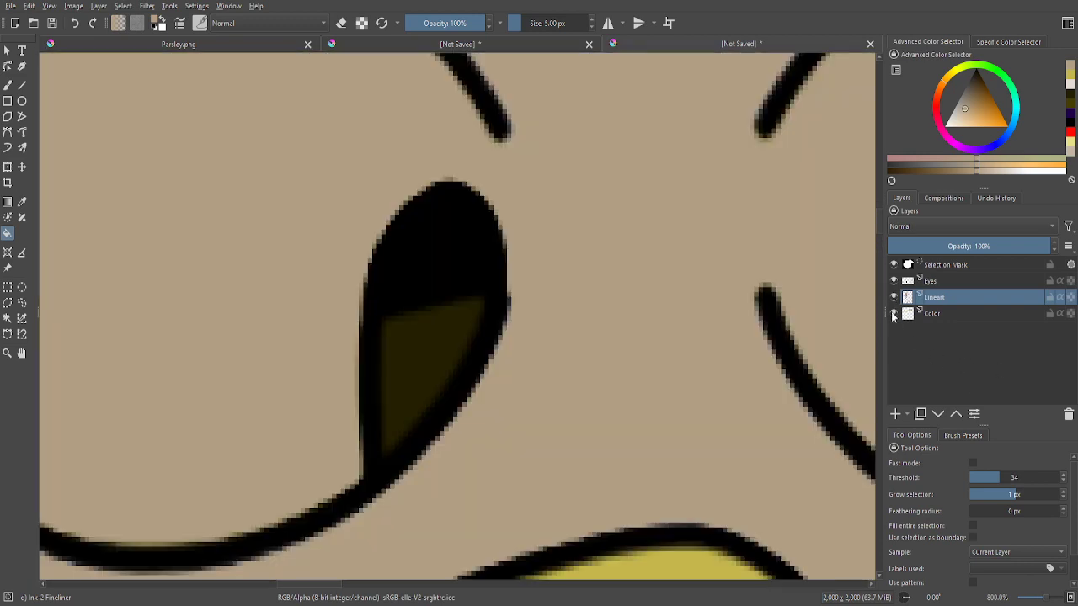
pyautogui.click(895, 313)
pyautogui.click(894, 313)
pyautogui.press('-')
pyautogui.press('-')
pyautogui.press('-')
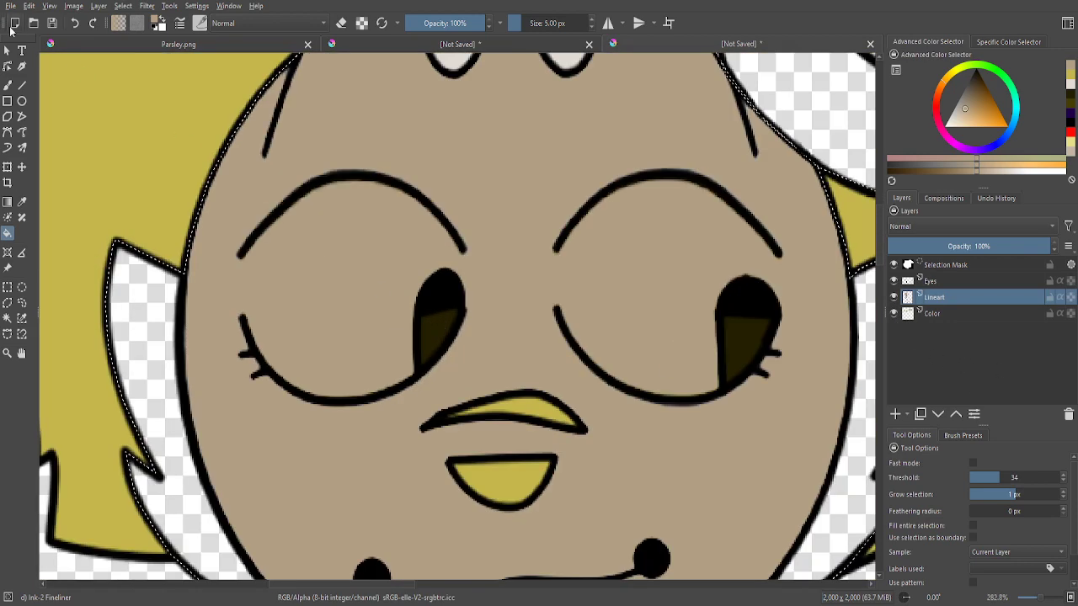
pyautogui.click(75, 24)
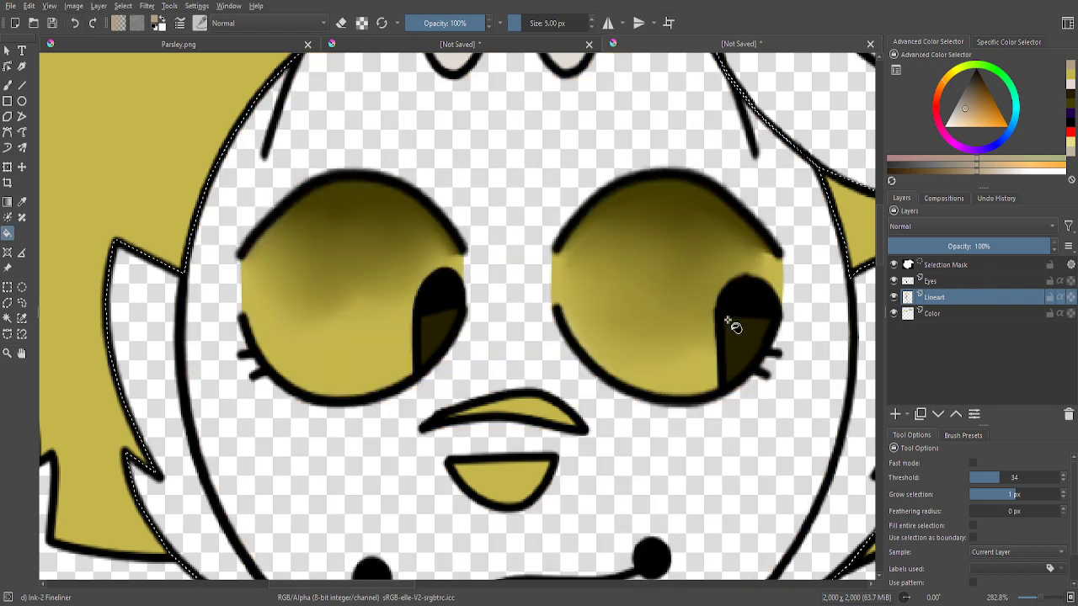
# - Fill the selected head area with the sampled tan on the Color layer and clear the selection
pyautogui.click(969, 313)
pyautogui.press('1')
pyautogui.click(516, 378)
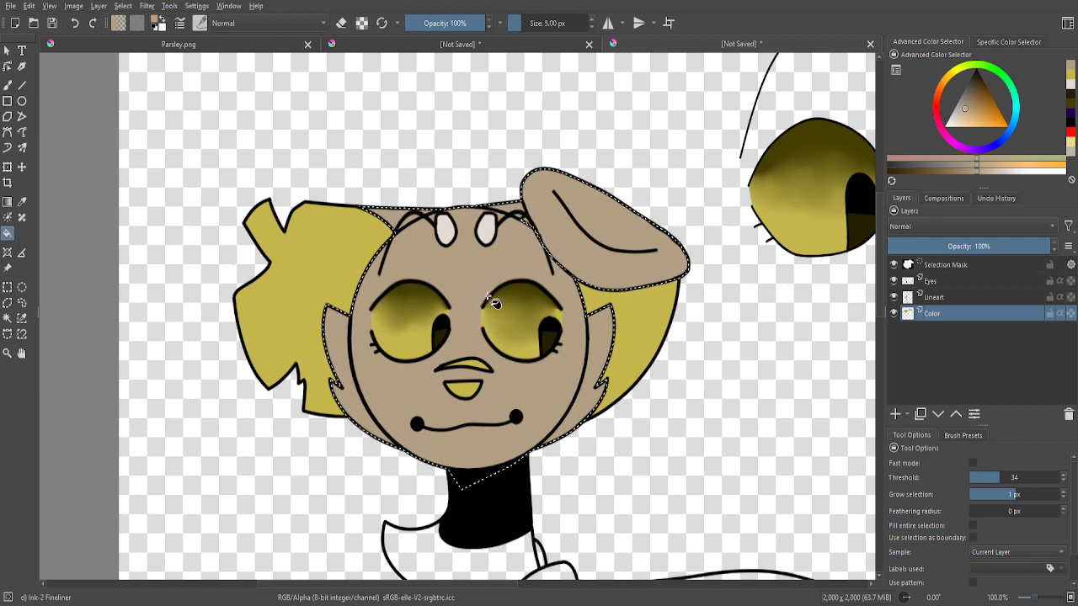
pyautogui.click(8, 286)
pyautogui.click(184, 318)
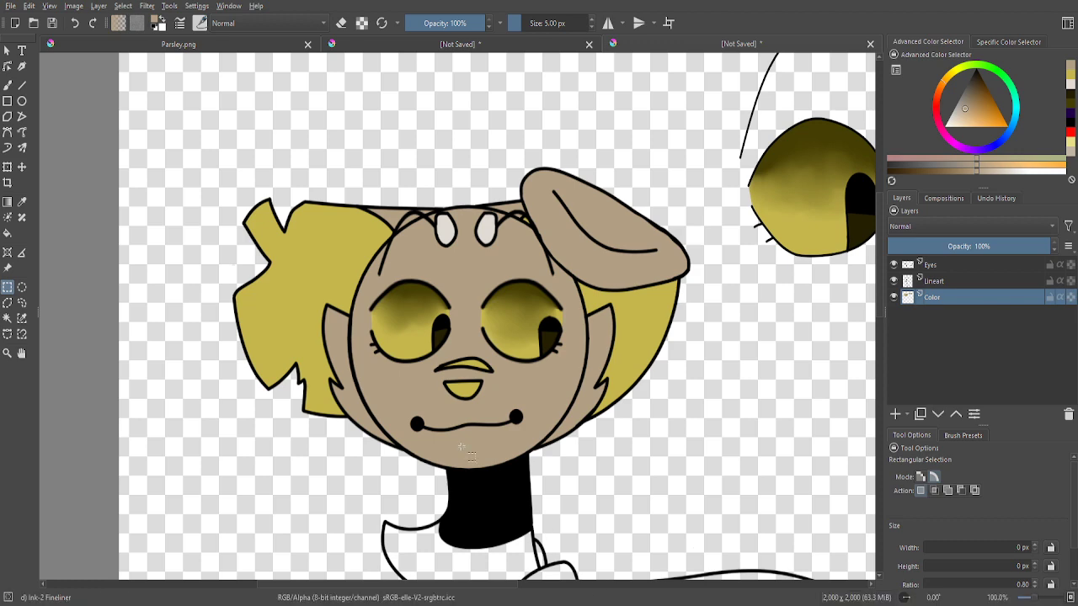
# - Sample the darker brown from the wolf's muzzle just above the nose in the reference photo and return to the drawing
pyautogui.scroll(-6, 399, 366)
pyautogui.scroll(2, 428, 383)
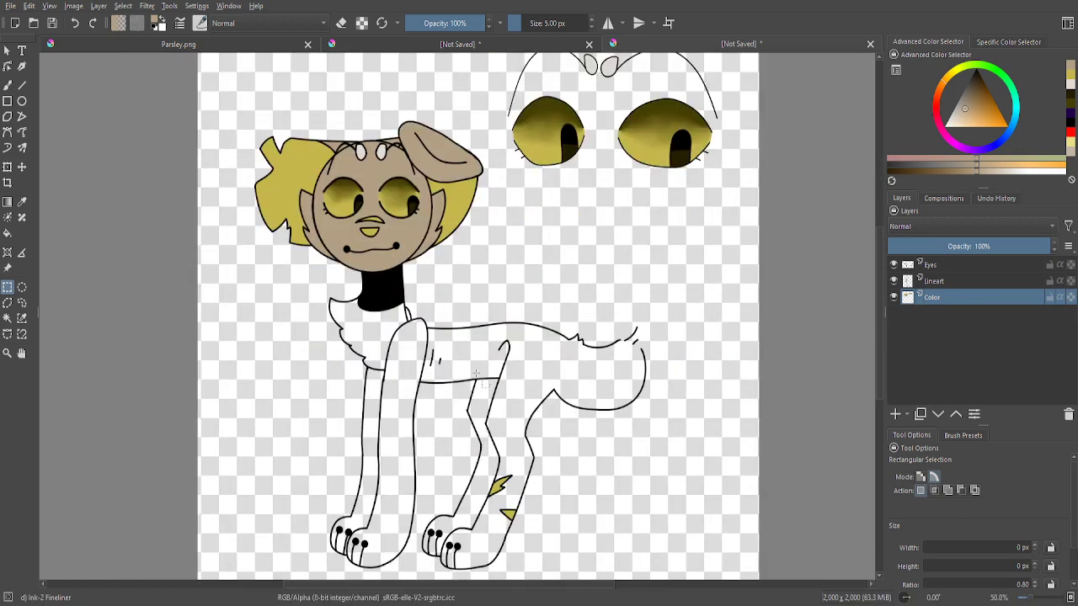
pyautogui.scroll(-1, 691, 345)
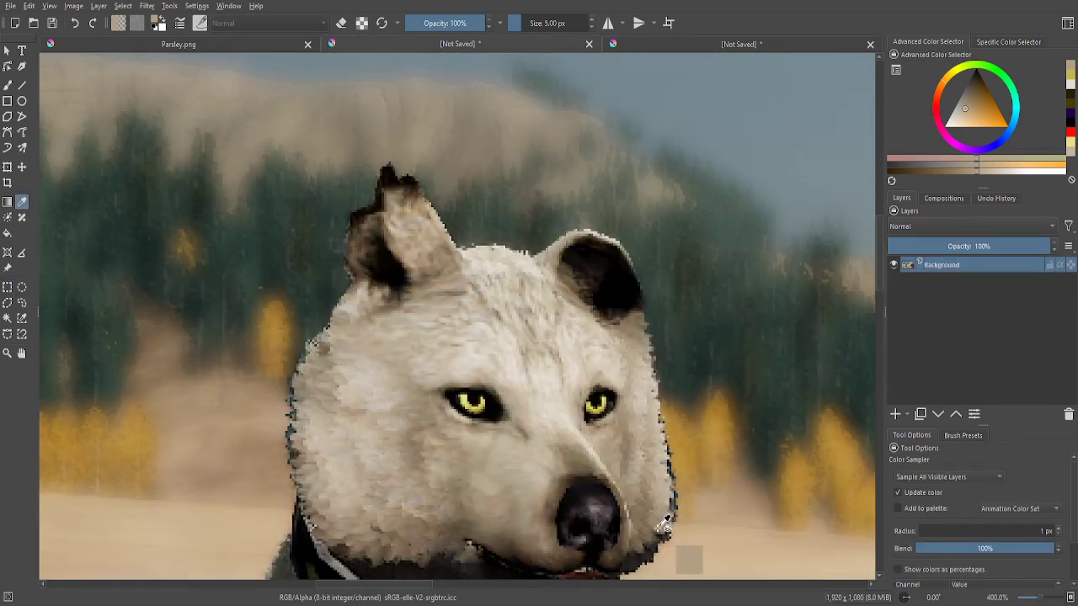
pyautogui.scroll(5, 498, 390)
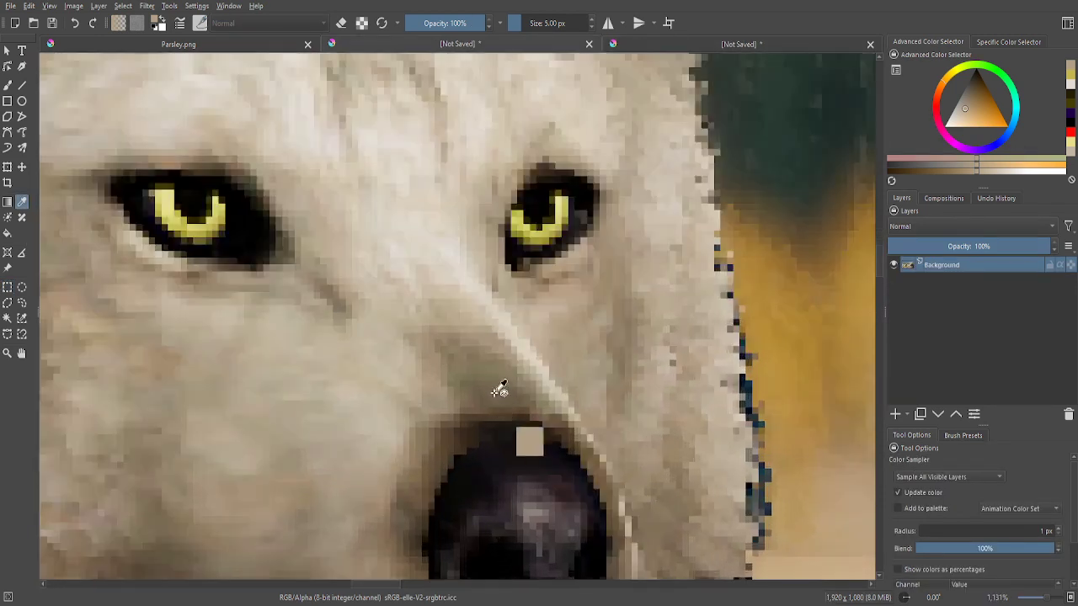
pyautogui.click(670, 42)
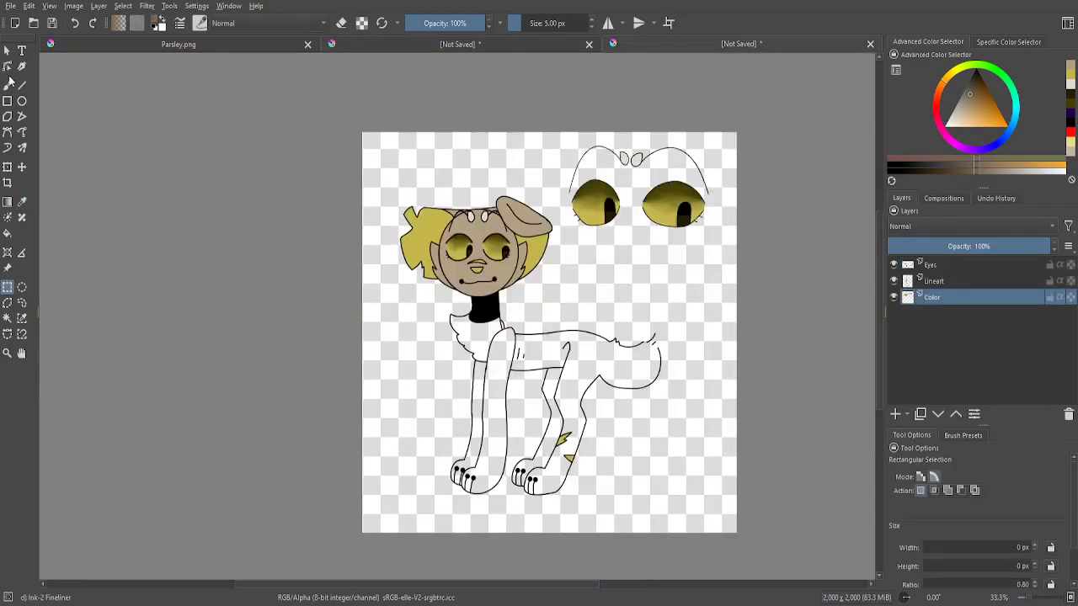
# - Paint two short brown brush lines joining the nose's curved upper shape to the half-round shape below it
pyautogui.click(7, 84)
pyautogui.scroll(3, 489, 268)
pyautogui.scroll(8, 452, 308)
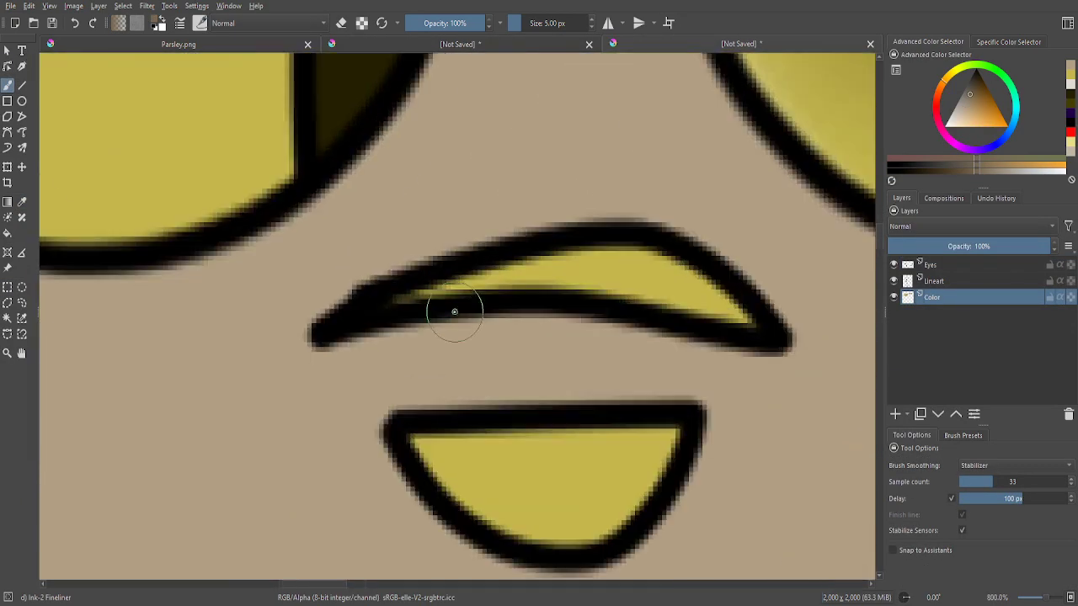
pyautogui.moveTo(401, 427); pyautogui.dragTo(421, 325)
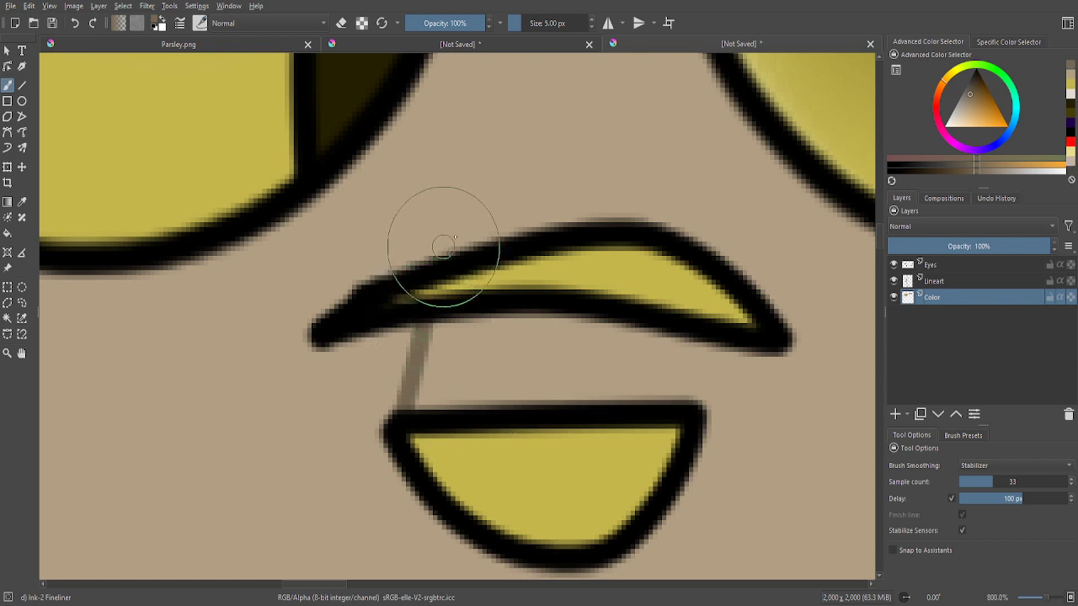
pyautogui.moveTo(693, 409); pyautogui.dragTo(681, 320)
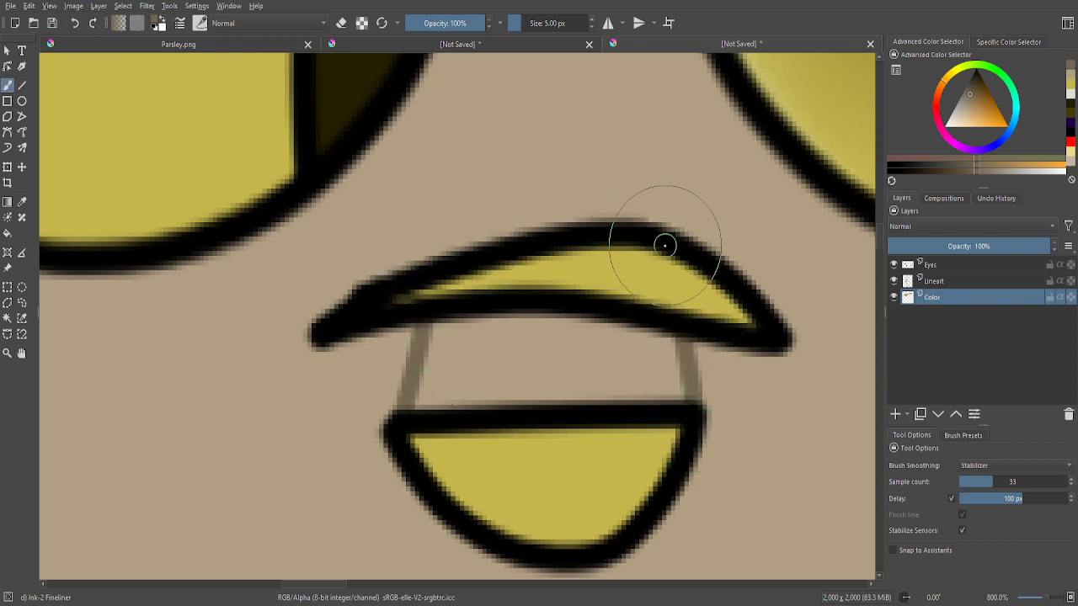
# - Outline a pointed brown peak above the nose and close the gaps along the edges of the area between its two shapes
pyautogui.moveTo(671, 245)
pyautogui.mouseDown()
pyautogui.moveTo(604, 88)
pyautogui.moveTo(583, 69)
pyautogui.moveTo(512, 124)
pyautogui.moveTo(465, 189)
pyautogui.moveTo(411, 323)
pyautogui.moveTo(481, 291)
pyautogui.moveTo(461, 244)
pyautogui.moveTo(437, 252)
pyautogui.moveTo(587, 218)
pyautogui.moveTo(657, 224)
pyautogui.mouseUp()
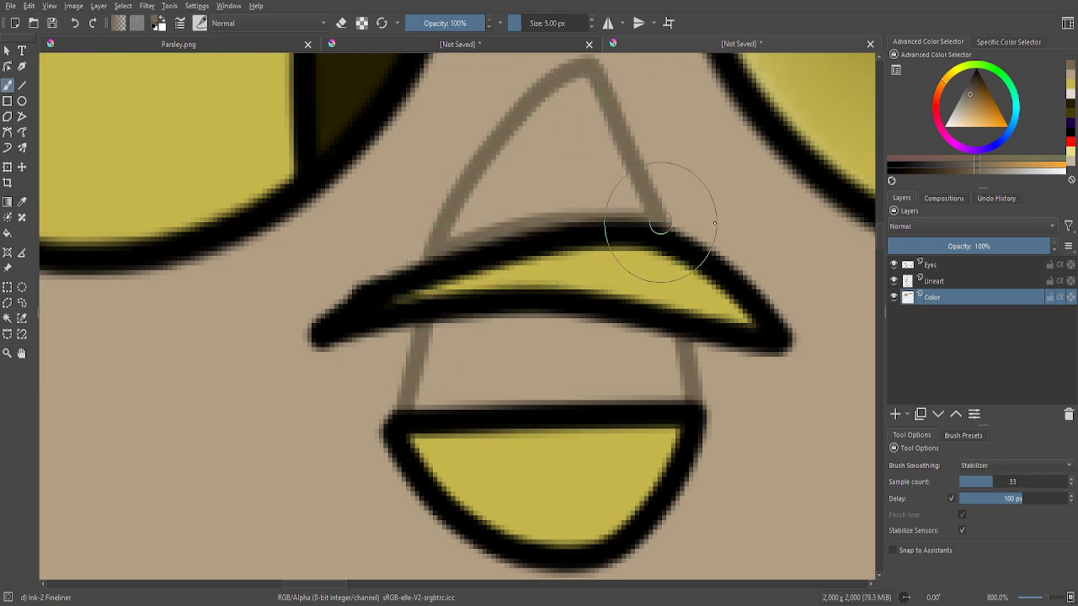
pyautogui.moveTo(429, 327)
pyautogui.mouseDown()
pyautogui.moveTo(457, 305)
pyautogui.moveTo(555, 313)
pyautogui.moveTo(731, 364)
pyautogui.mouseUp()
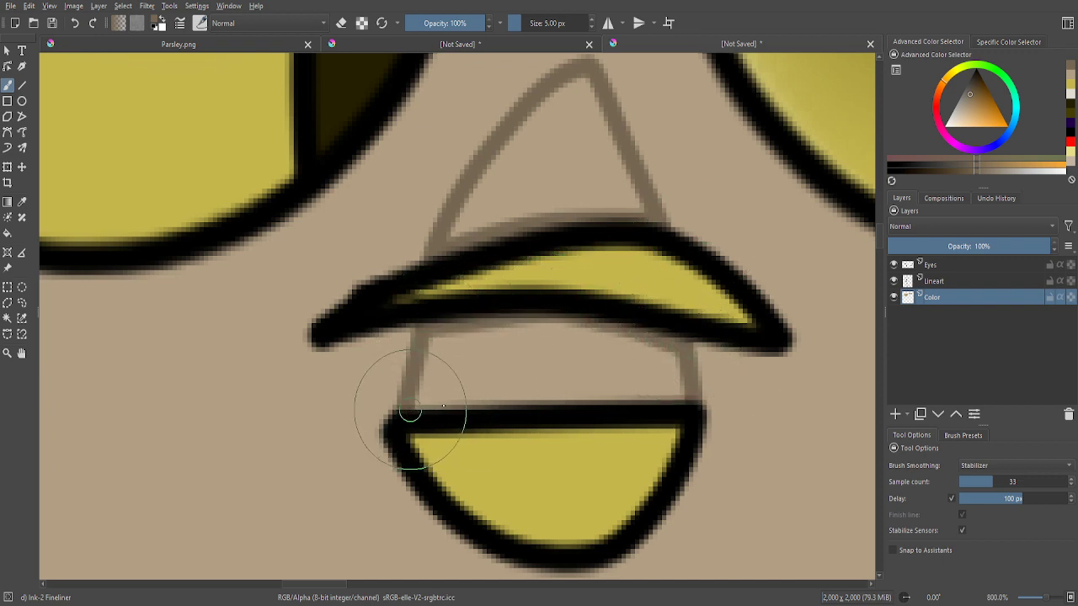
pyautogui.moveTo(414, 409)
pyautogui.mouseDown()
pyautogui.moveTo(746, 403)
pyautogui.moveTo(574, 400)
pyautogui.moveTo(661, 400)
pyautogui.moveTo(388, 419)
pyautogui.mouseUp()
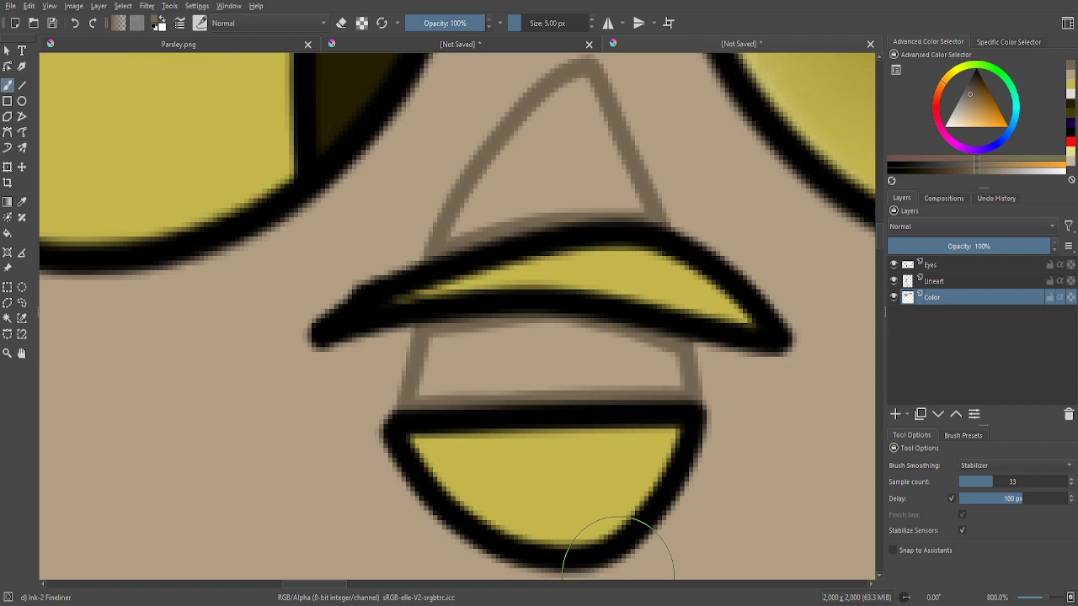
# - Fill the area between the two nose shapes and the peak above them with brown, using a fill threshold of 14
pyautogui.click(8, 234)
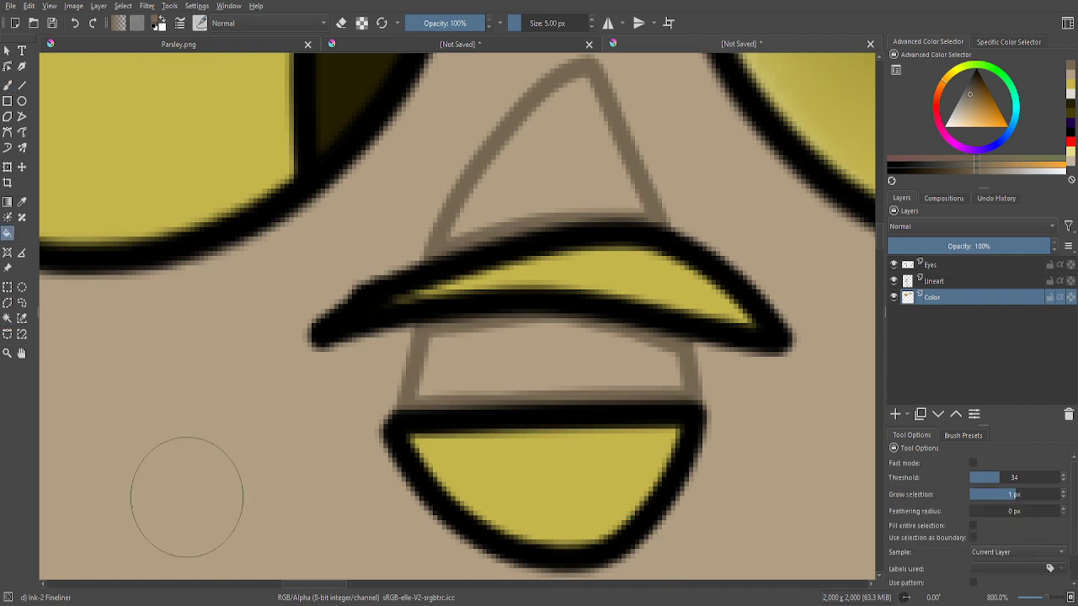
pyautogui.click(558, 383)
pyautogui.click(73, 22)
pyautogui.moveTo(987, 473); pyautogui.dragTo(982, 476)
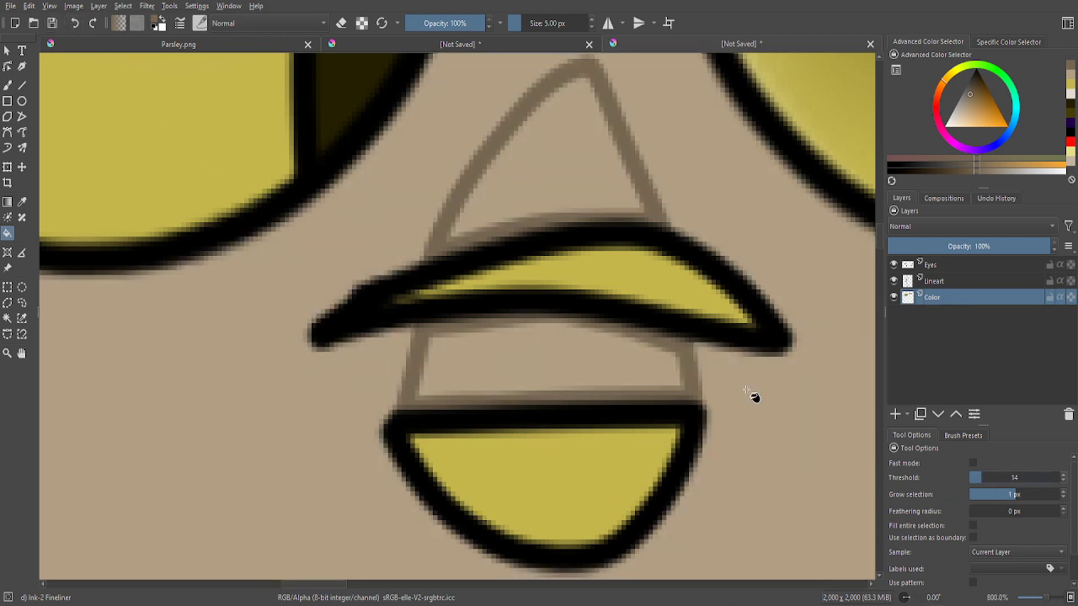
pyautogui.click(660, 362)
pyautogui.click(589, 169)
pyautogui.scroll(-6, 560, 284)
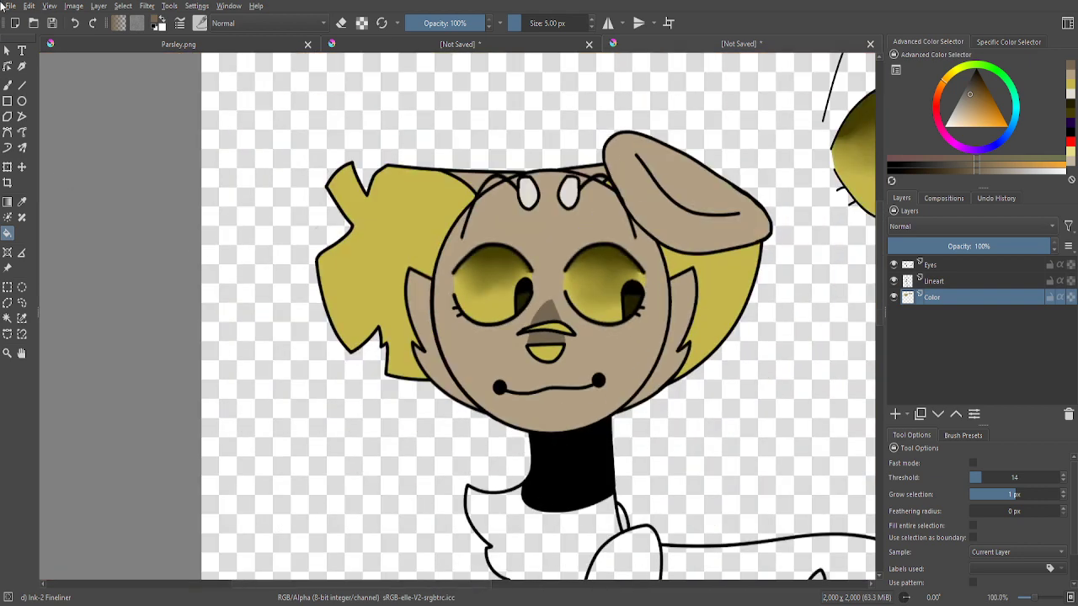
# - Paint brown brush lines along the inner edges of the area between the larger yellow hair tuft and the forehead
pyautogui.click(7, 85)
pyautogui.scroll(3, 501, 171)
pyautogui.scroll(3, 501, 171)
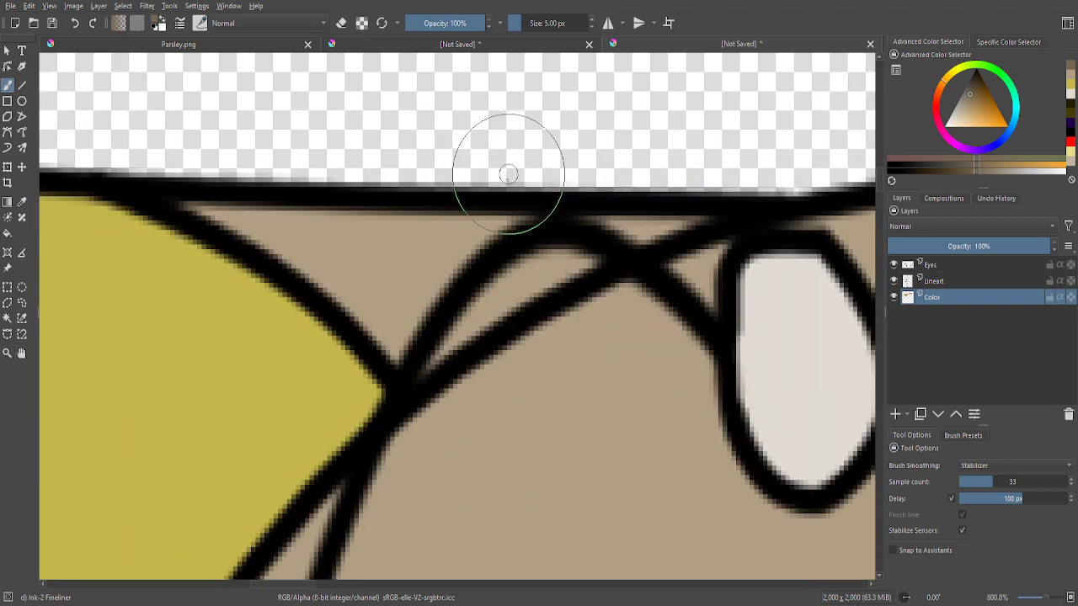
pyautogui.moveTo(412, 382)
pyautogui.mouseDown()
pyautogui.moveTo(531, 302)
pyautogui.moveTo(717, 216)
pyautogui.mouseUp()
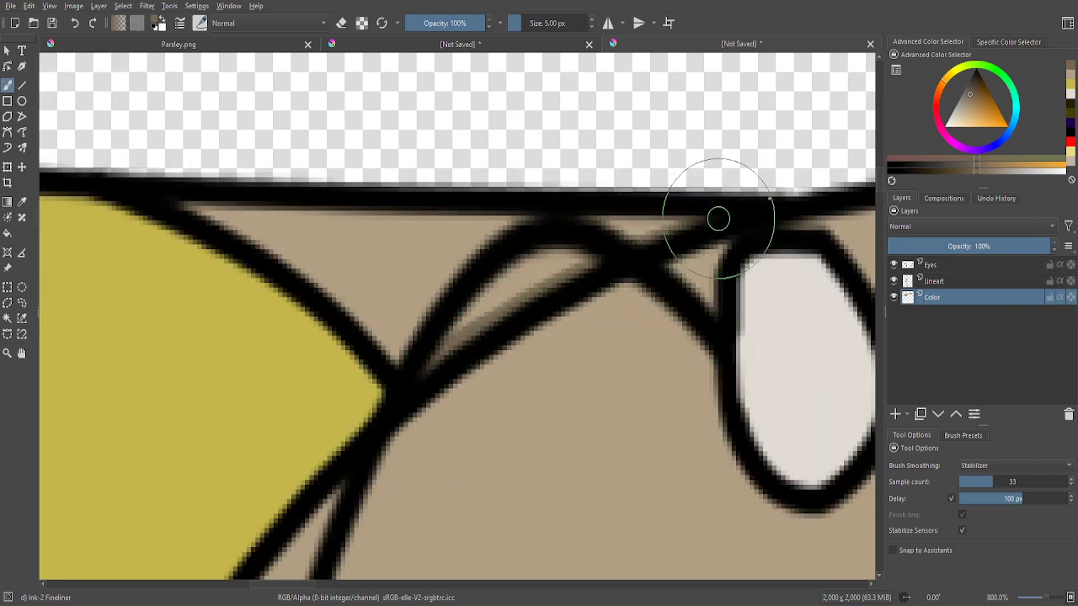
pyautogui.moveTo(181, 211)
pyautogui.mouseDown()
pyautogui.moveTo(342, 205)
pyautogui.moveTo(749, 224)
pyautogui.mouseUp()
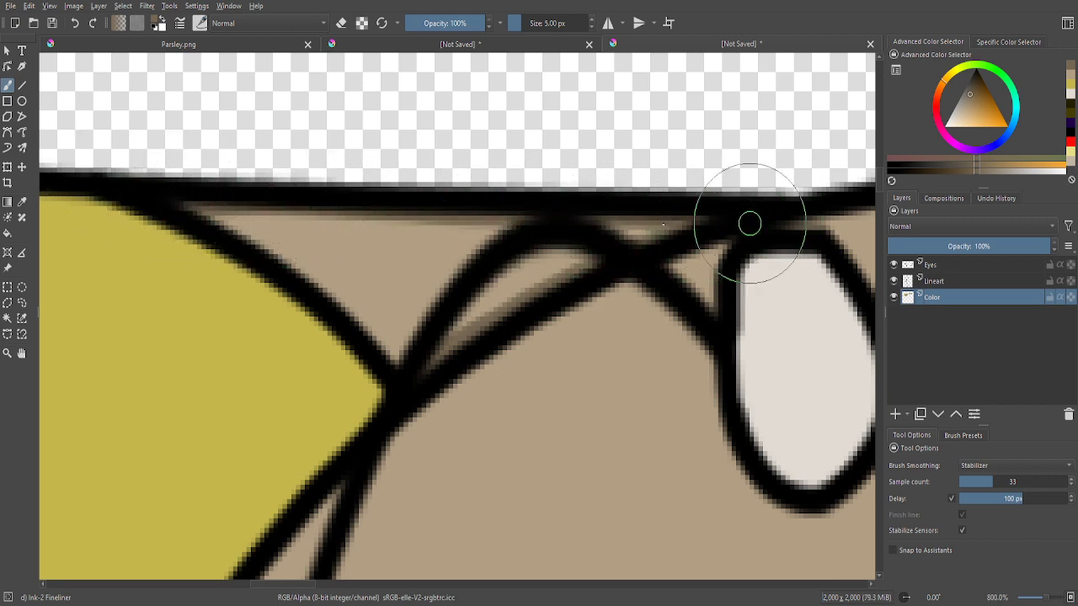
pyautogui.moveTo(201, 212)
pyautogui.mouseDown()
pyautogui.moveTo(298, 257)
pyautogui.moveTo(414, 373)
pyautogui.mouseUp()
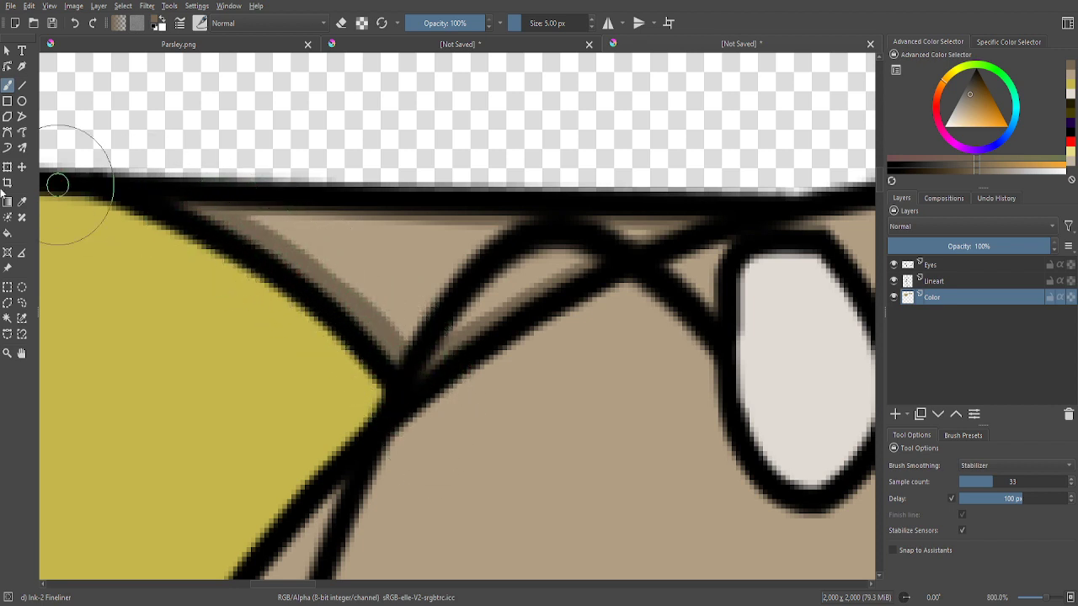
# - Fill the area between the larger yellow hair tuft and the forehead with brown and brush over the leftover tan under the brow arch
pyautogui.click(7, 233)
pyautogui.click(366, 255)
pyautogui.click(8, 85)
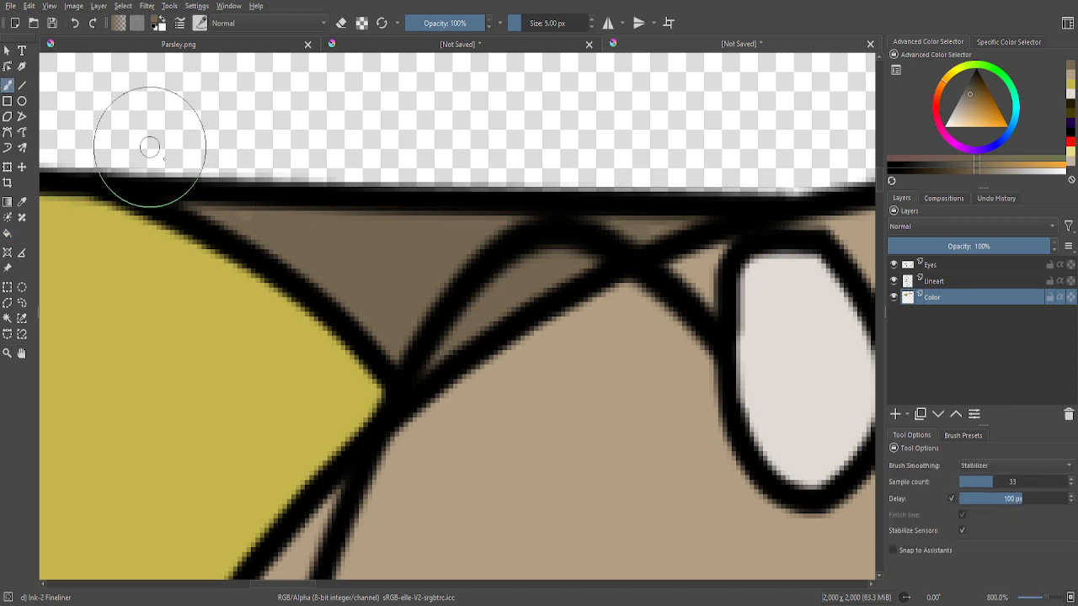
pyautogui.moveTo(582, 224)
pyautogui.mouseDown()
pyautogui.moveTo(690, 221)
pyautogui.moveTo(447, 330)
pyautogui.moveTo(659, 238)
pyautogui.moveTo(369, 240)
pyautogui.moveTo(565, 224)
pyautogui.moveTo(374, 311)
pyautogui.moveTo(409, 380)
pyautogui.moveTo(447, 369)
pyautogui.mouseUp()
pyautogui.scroll(-5, 317, 284)
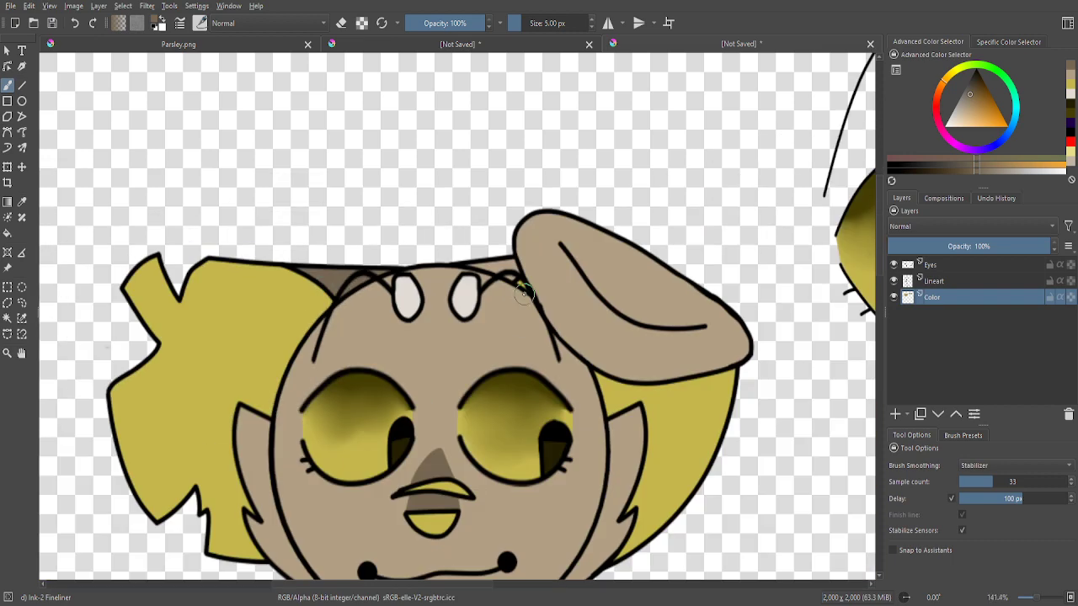
# - Brush brown into the small gap under the brow arch beside the folded ear and line the edges of the area above it
pyautogui.scroll(3, 524, 291)
pyautogui.scroll(3, 371, 222)
pyautogui.scroll(-2, 692, 296)
pyautogui.scroll(2, 777, 258)
pyautogui.moveTo(258, 233); pyautogui.dragTo(247, 248)
pyautogui.moveTo(334, 270)
pyautogui.mouseDown()
pyautogui.moveTo(590, 350)
pyautogui.moveTo(676, 404)
pyautogui.moveTo(623, 363)
pyautogui.moveTo(660, 316)
pyautogui.mouseUp()
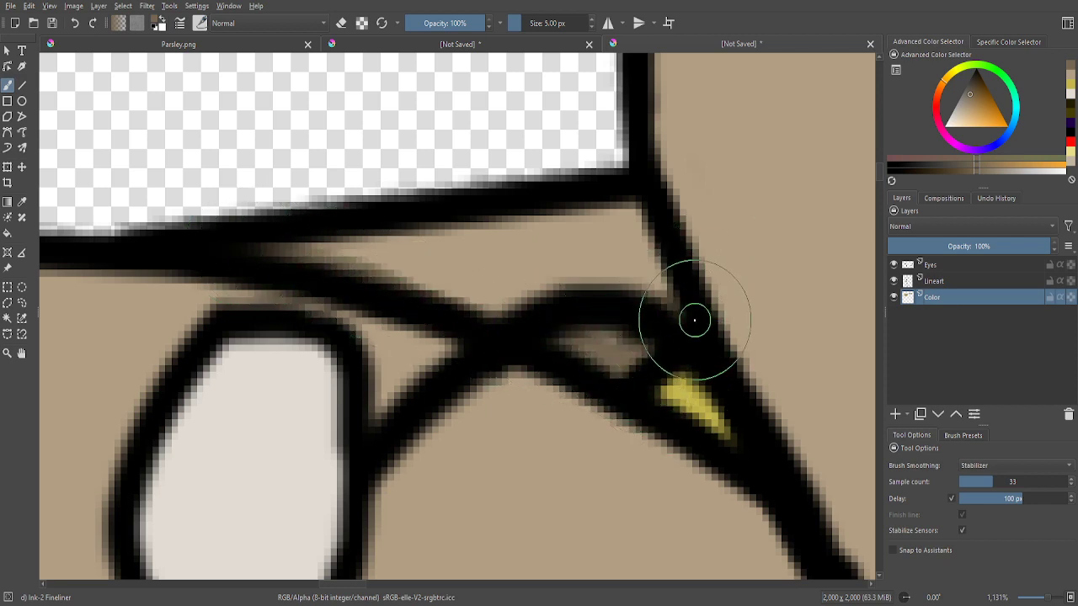
pyautogui.moveTo(249, 250)
pyautogui.mouseDown()
pyautogui.moveTo(684, 207)
pyautogui.moveTo(620, 193)
pyautogui.moveTo(686, 292)
pyautogui.moveTo(663, 299)
pyautogui.moveTo(692, 296)
pyautogui.moveTo(648, 290)
pyautogui.moveTo(679, 322)
pyautogui.moveTo(630, 248)
pyautogui.mouseUp()
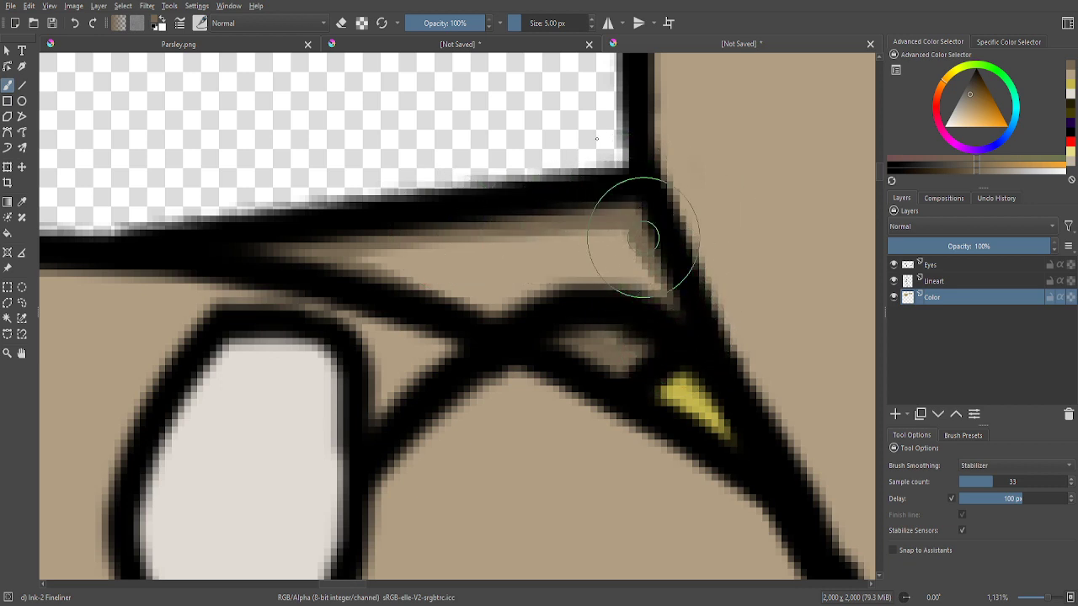
# - Fill the area between the forehead and the folded ear with brown and touch up its remaining spots
pyautogui.click(10, 235)
pyautogui.click(472, 283)
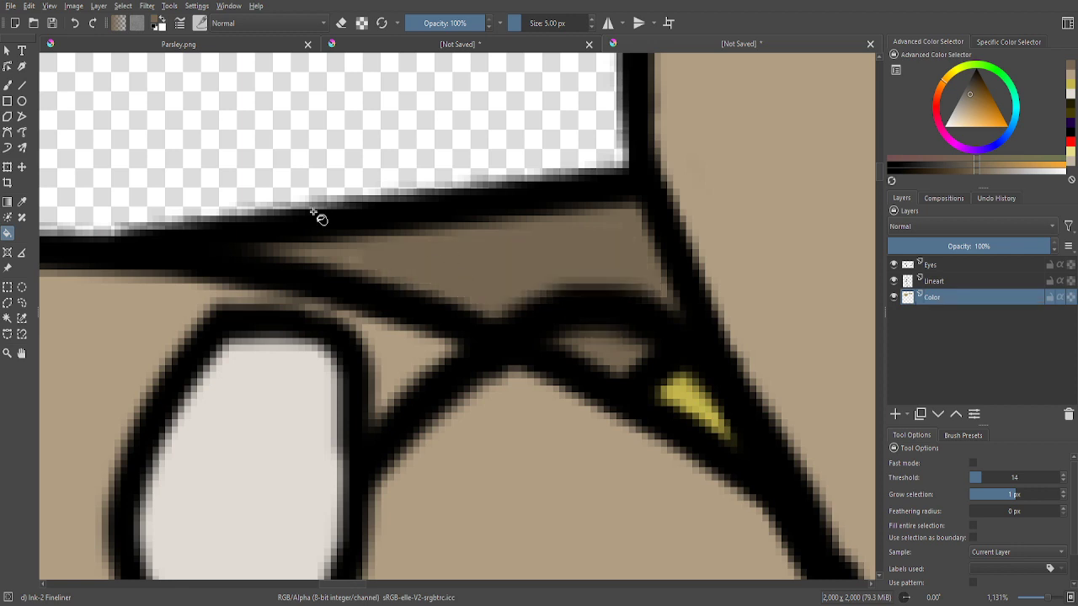
pyautogui.click(7, 85)
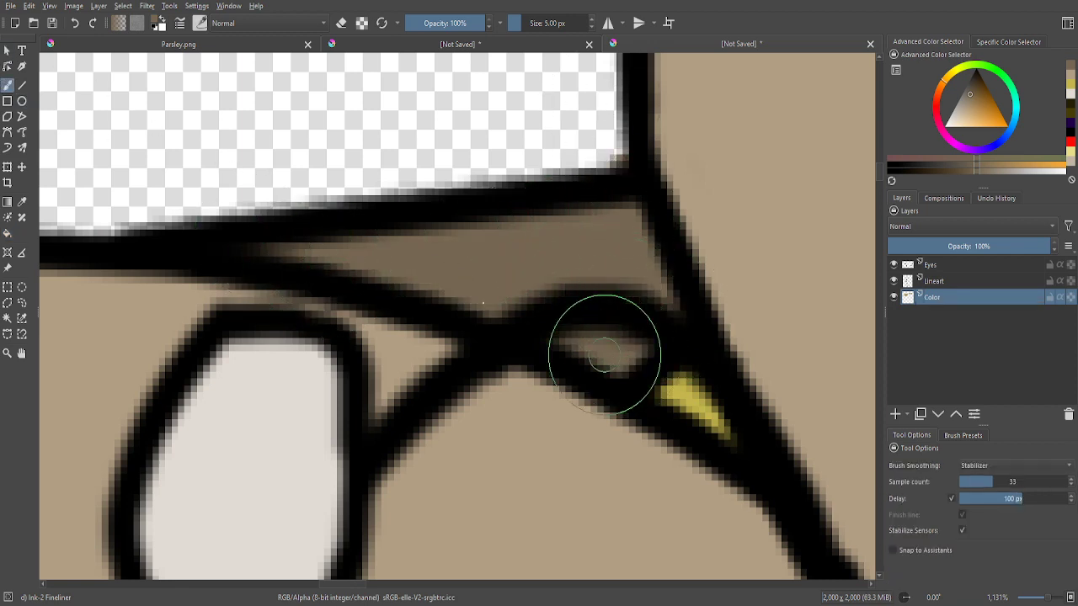
pyautogui.scroll(-5, 372, 271)
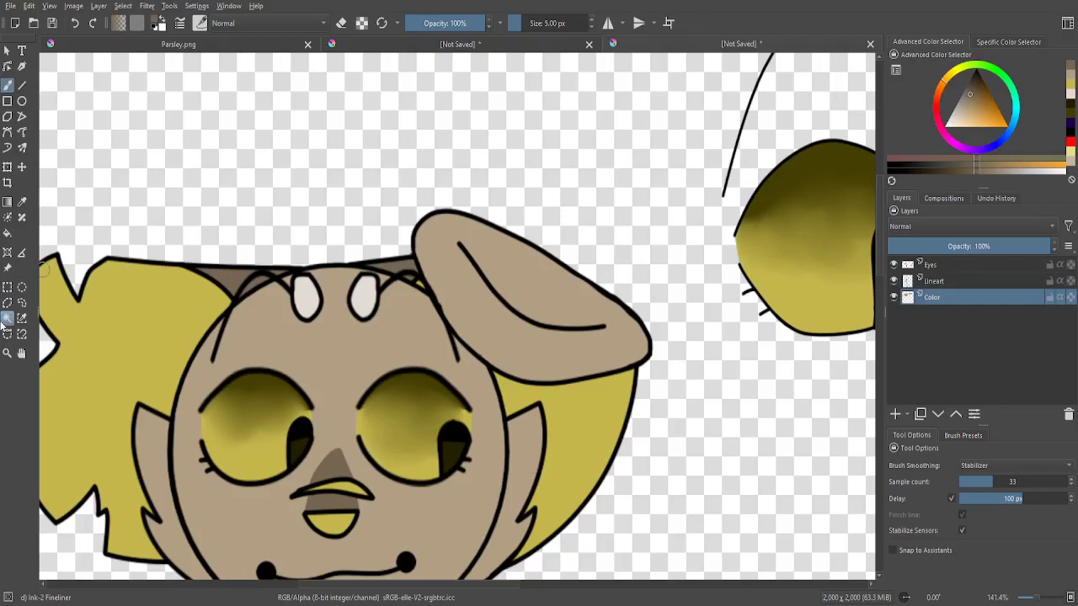
# - Trace a path selection from the folded ear's inner corner along its lower edge and around its rounded tip
pyautogui.click(8, 334)
pyautogui.scroll(3, 236, 270)
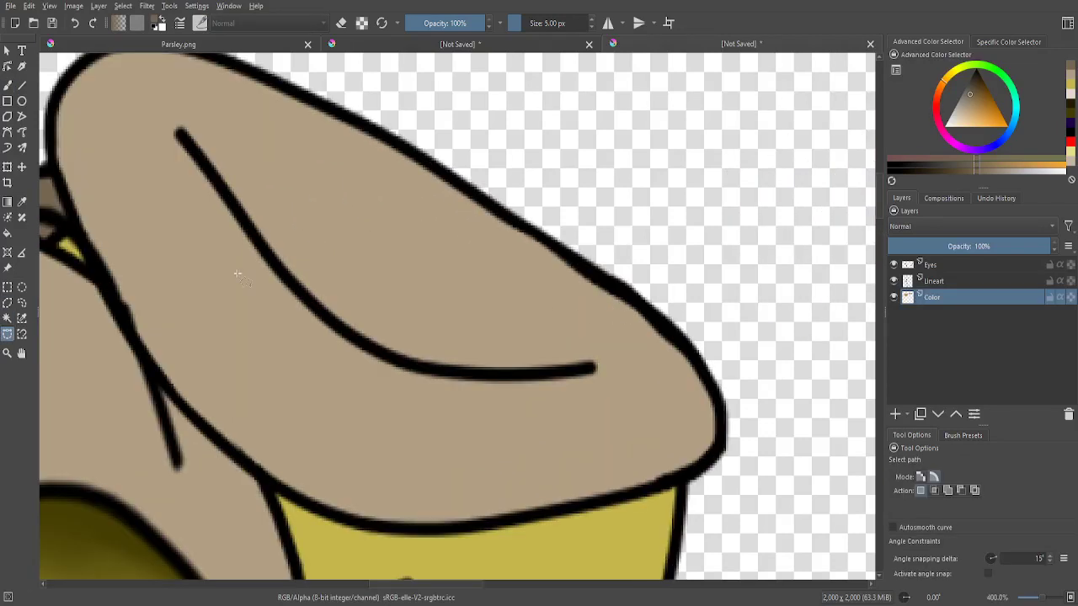
pyautogui.scroll(-2, 236, 270)
pyautogui.scroll(1, 155, 215)
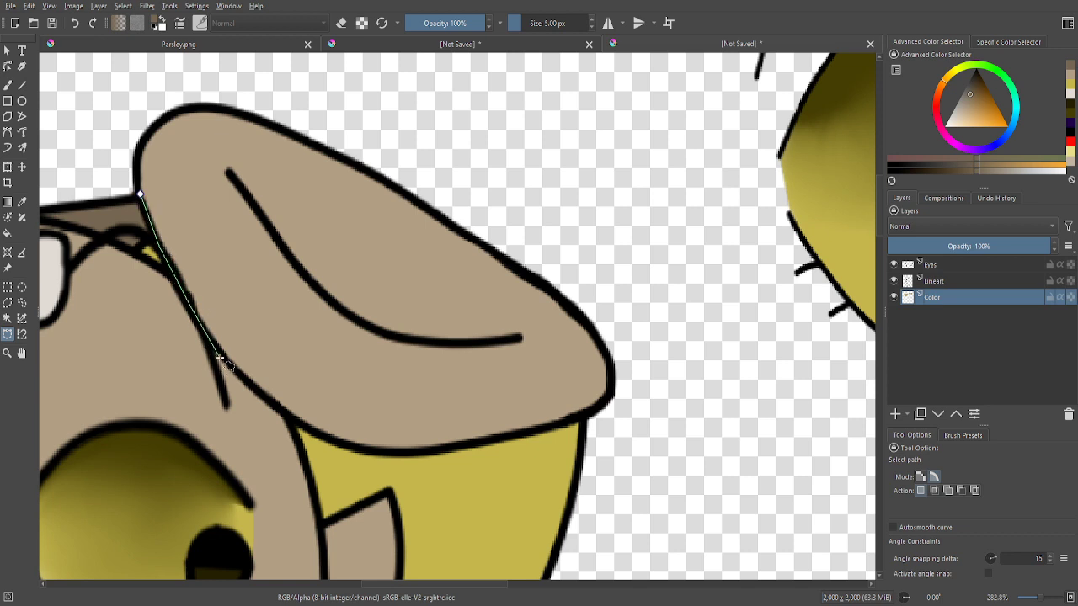
pyautogui.scroll(3, 251, 378)
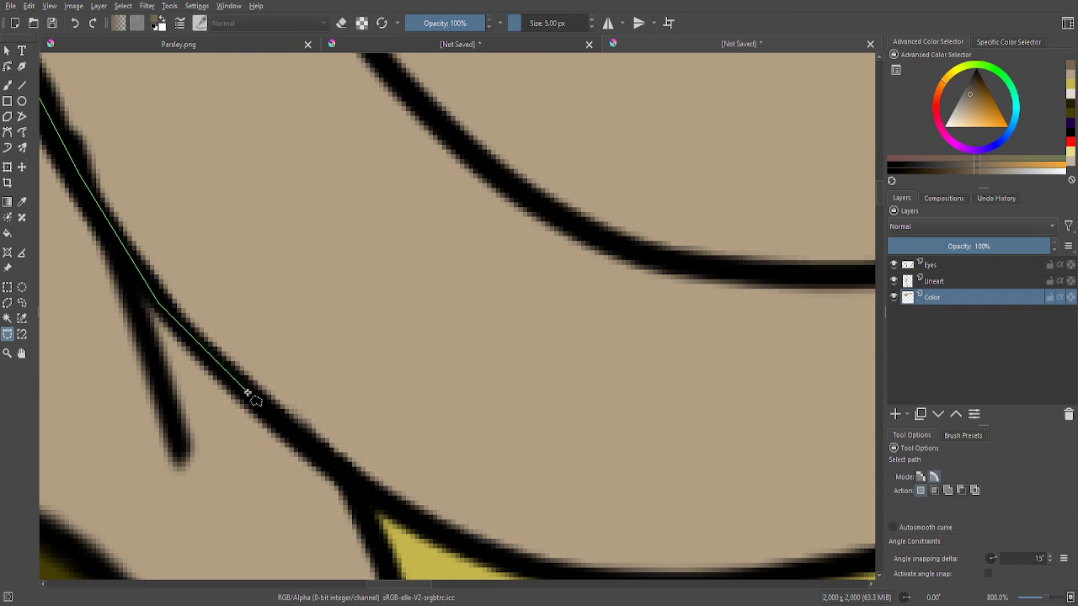
pyautogui.click(458, 547)
pyautogui.scroll(-2, 458, 546)
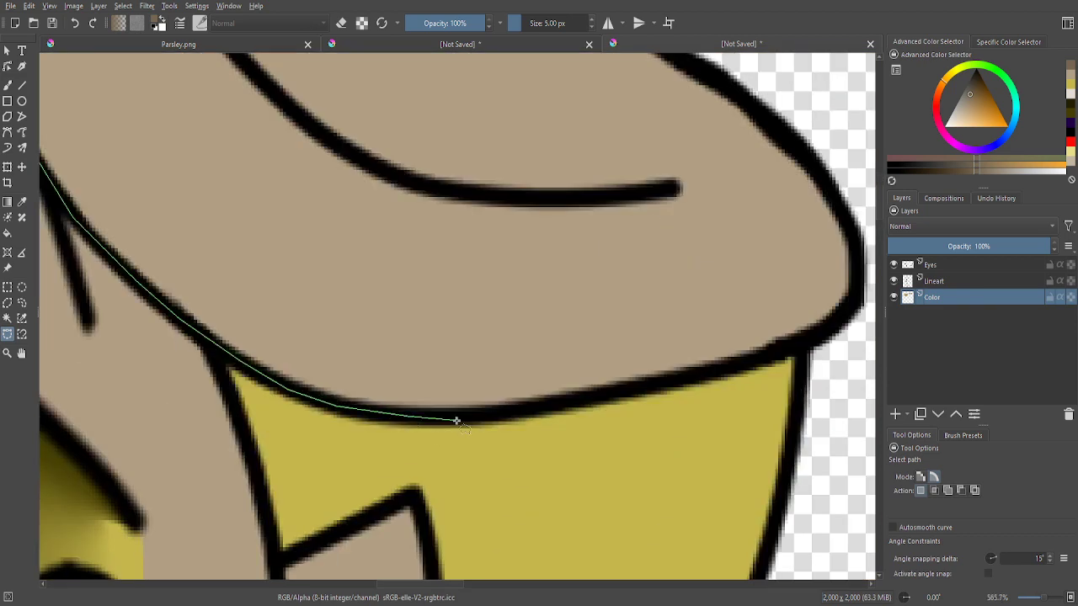
pyautogui.click(468, 418)
pyautogui.click(588, 400)
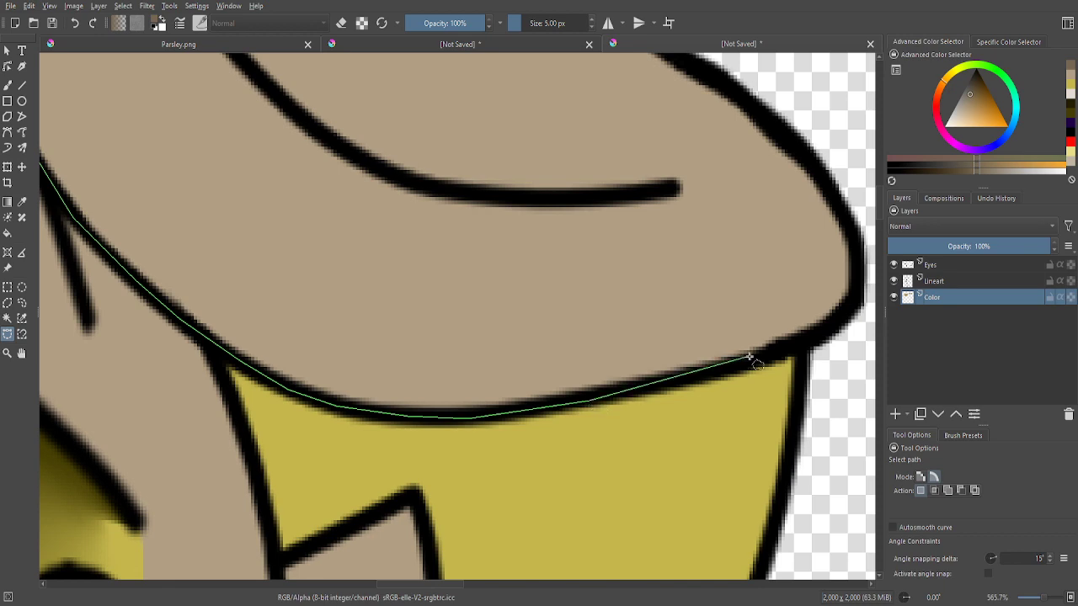
pyautogui.click(787, 349)
pyautogui.click(835, 326)
pyautogui.click(858, 293)
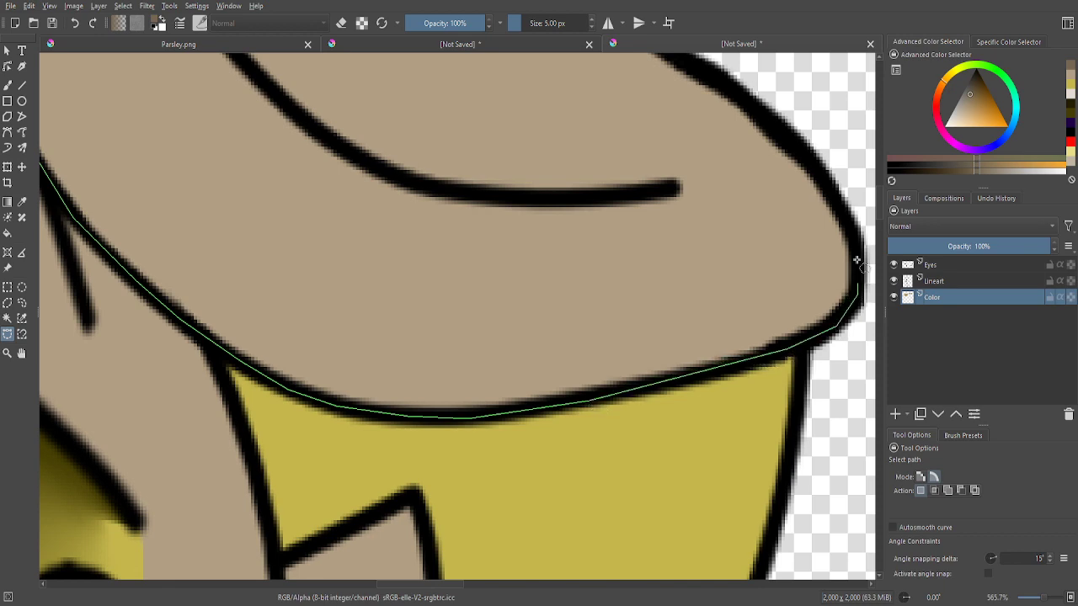
pyautogui.click(839, 205)
pyautogui.click(786, 138)
# - Continue the selection path along the folded ear's upper edge and close it at the starting point
pyautogui.scroll(-3, 787, 287)
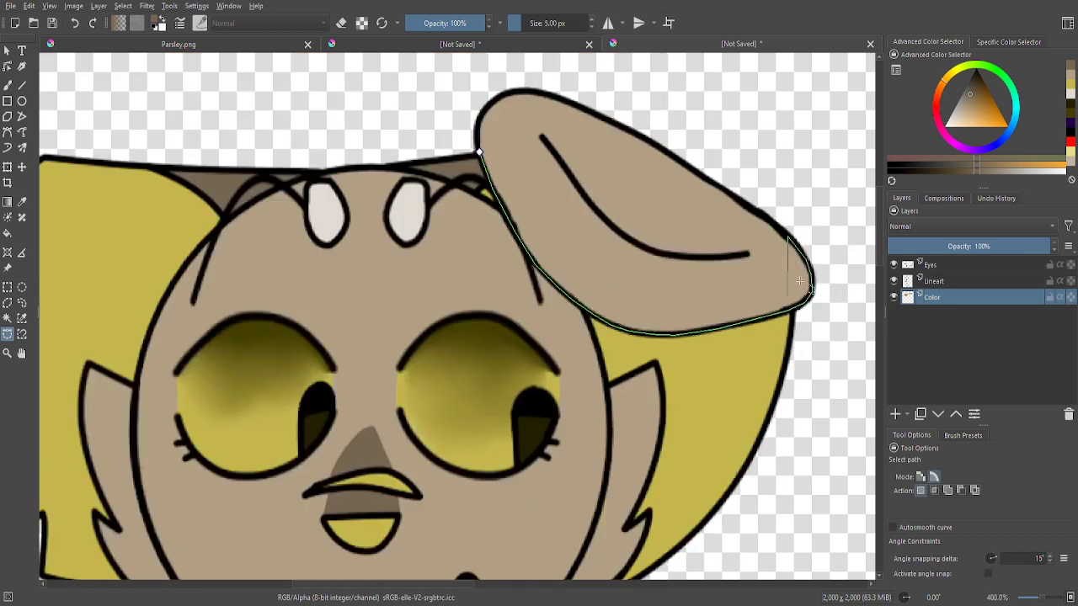
pyautogui.scroll(3, 763, 174)
pyautogui.scroll(-3, 548, 250)
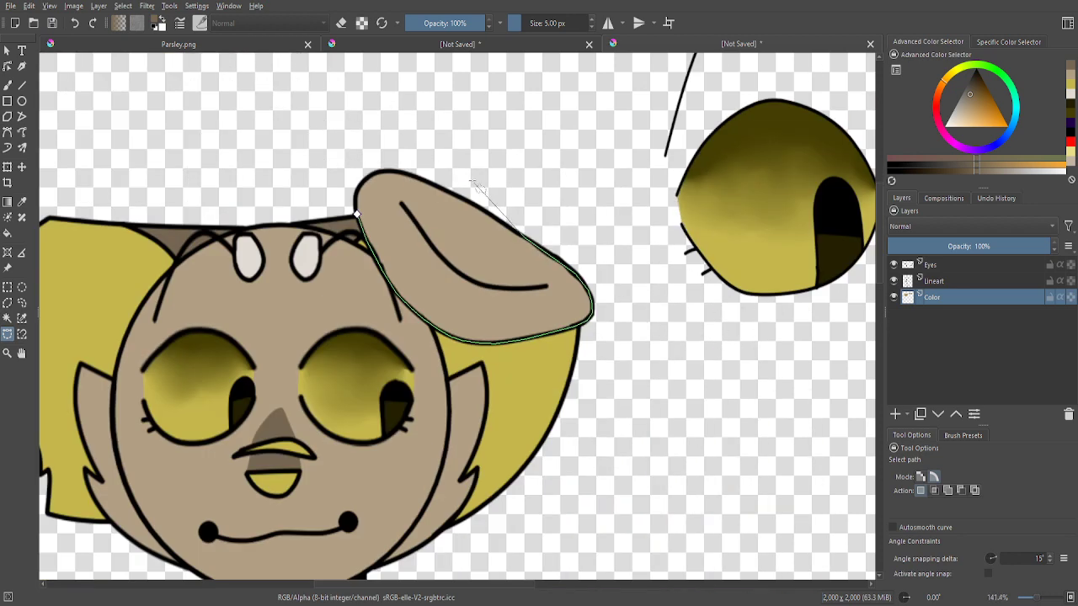
pyautogui.scroll(3, 441, 242)
pyautogui.click(432, 247)
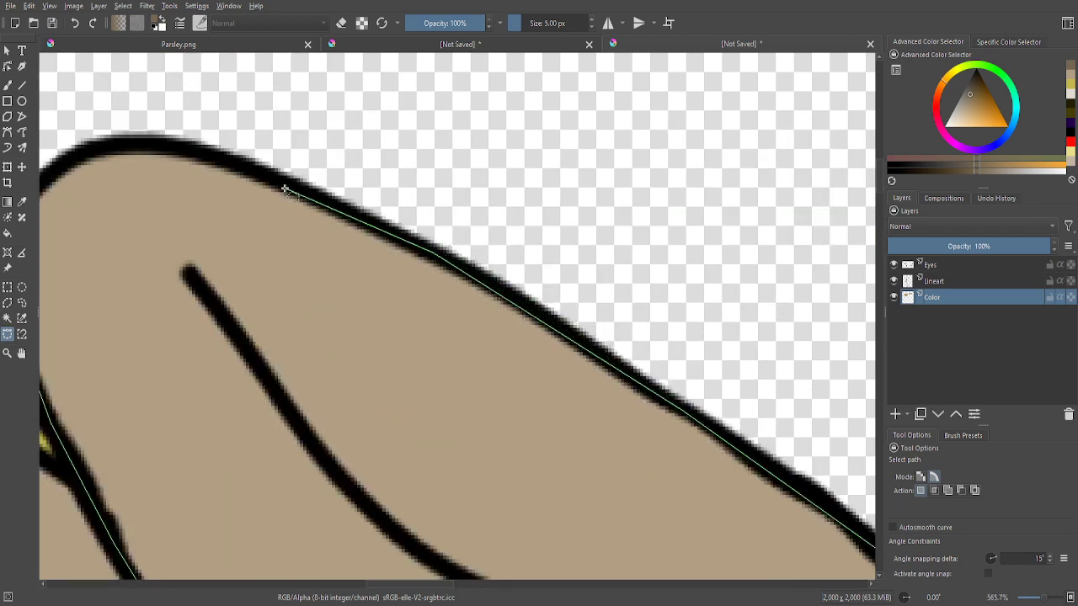
pyautogui.click(283, 183)
pyautogui.click(194, 153)
pyautogui.scroll(-3, 274, 194)
pyautogui.scroll(4, 253, 183)
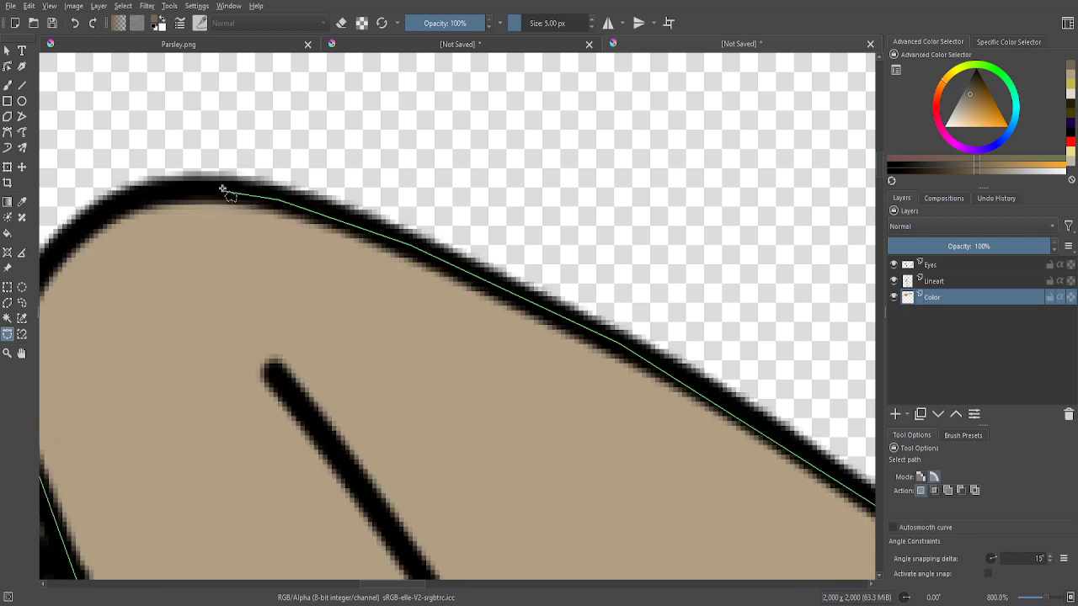
pyautogui.click(143, 188)
pyautogui.click(81, 232)
pyautogui.scroll(-4, 202, 245)
pyautogui.scroll(5, 149, 257)
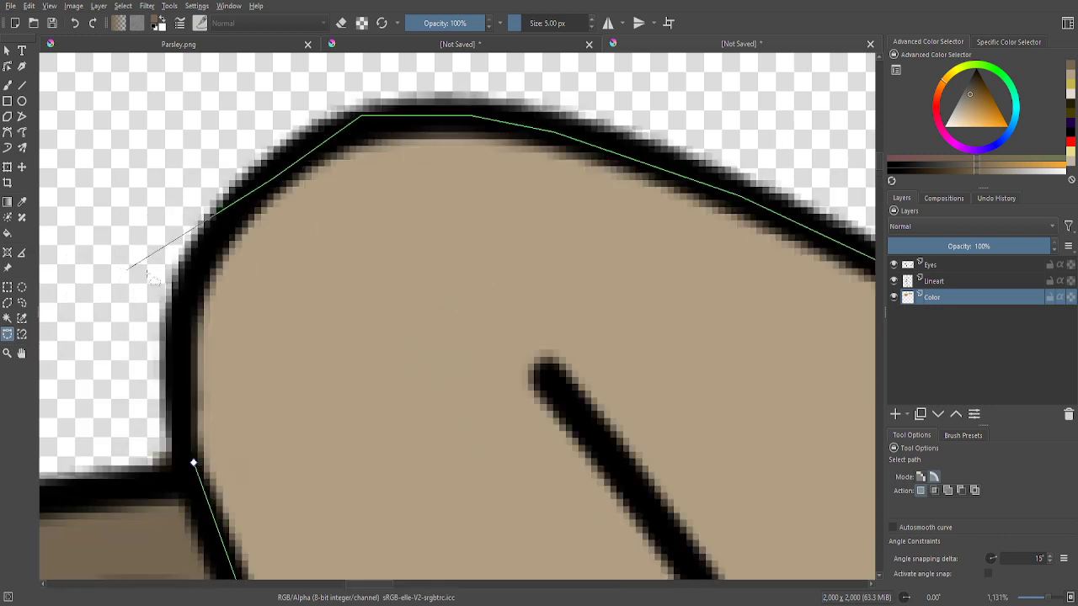
pyautogui.click(204, 244)
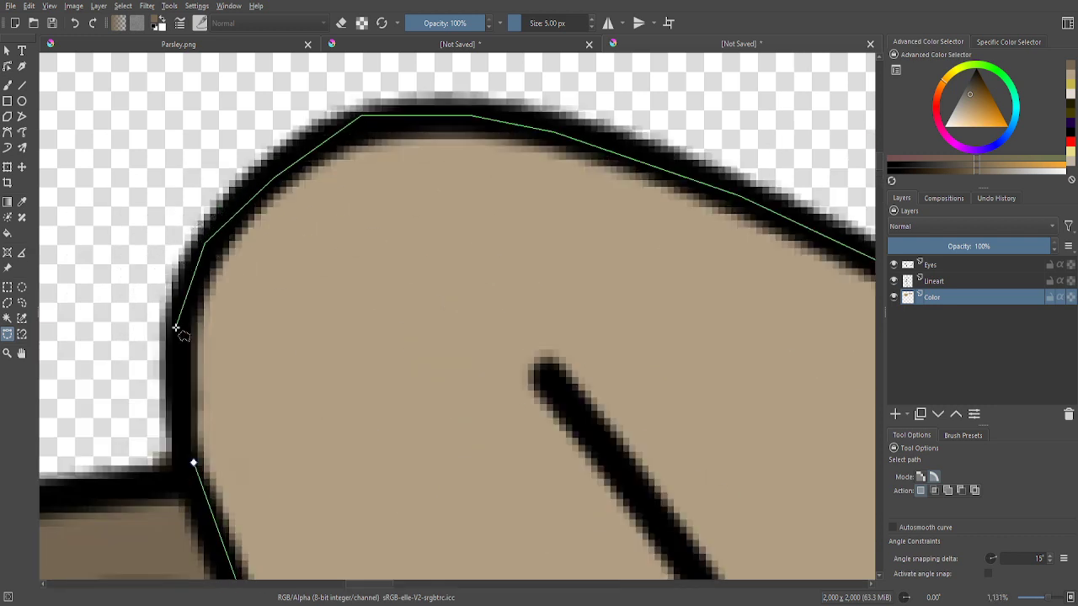
pyautogui.click(192, 464)
# - Fill the selected folded ear with brown and remove the selection
pyautogui.click(7, 234)
pyautogui.click(379, 373)
pyautogui.scroll(-3, 370, 348)
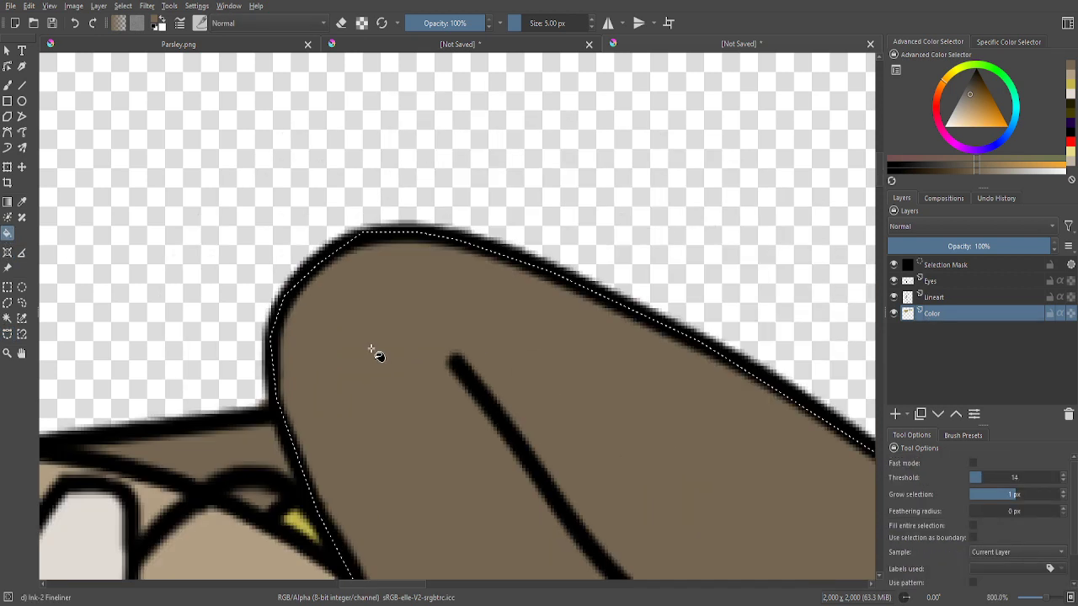
pyautogui.click(7, 287)
pyautogui.hotkey('ctrl', 'shift', 'a')
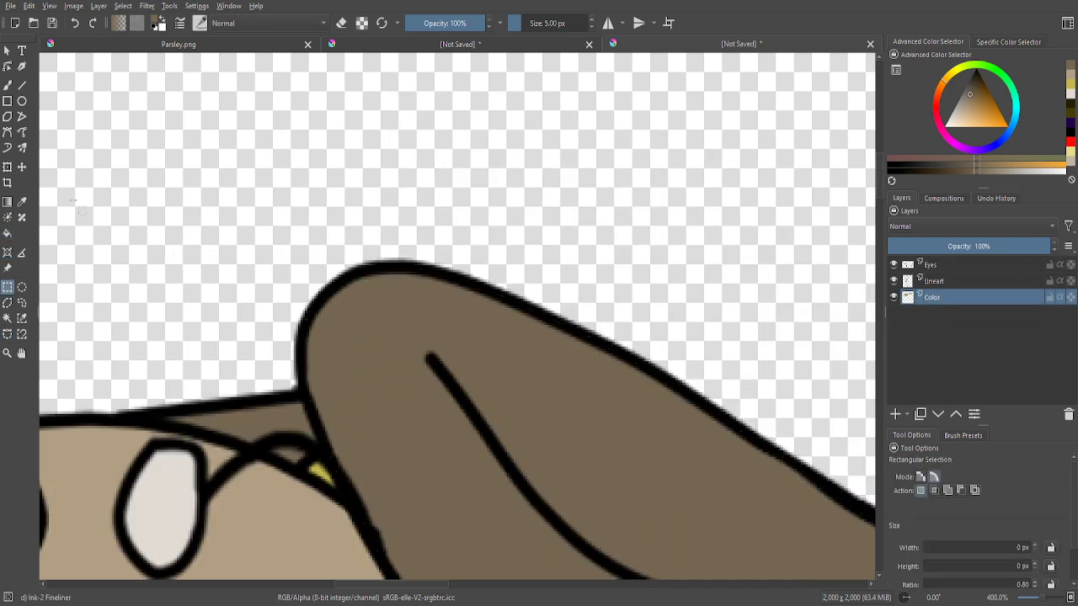
# - Erase the stray color outside the line art at the corner where the folded ear meets the head
pyautogui.click(7, 85)
pyautogui.scroll(2, 298, 303)
pyautogui.click(341, 21)
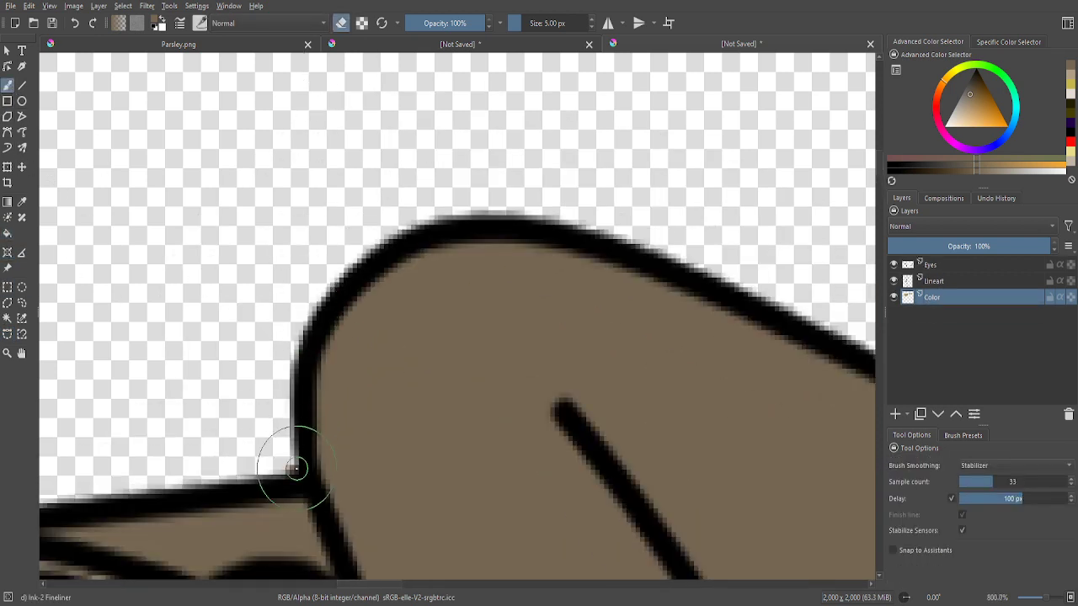
pyautogui.moveTo(297, 469)
pyautogui.mouseDown()
pyautogui.moveTo(286, 467)
pyautogui.moveTo(277, 359)
pyautogui.mouseUp()
pyautogui.scroll(-8, 287, 337)
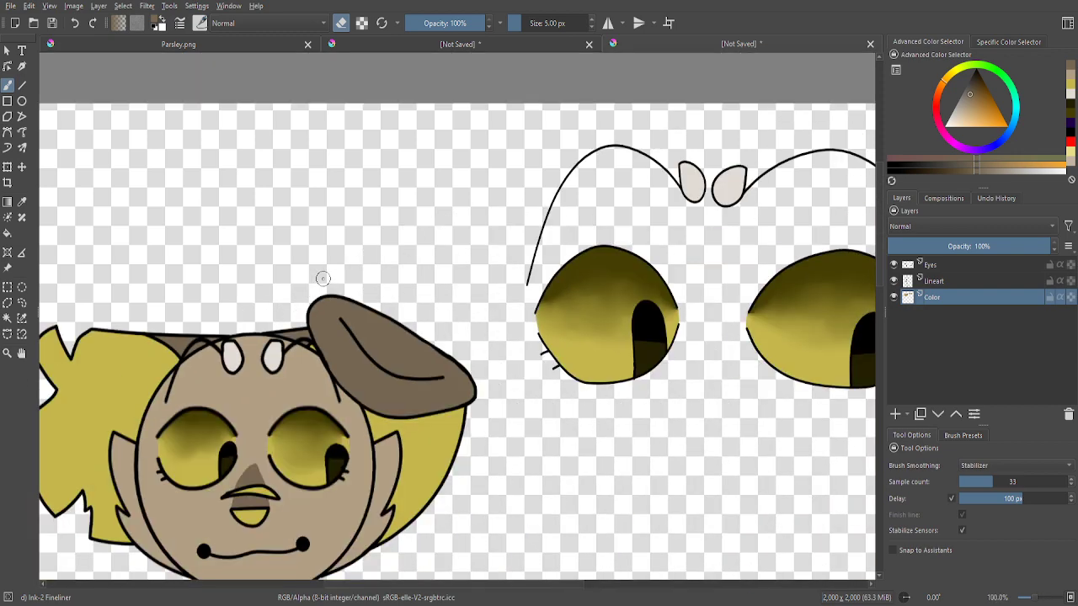
pyautogui.scroll(-1, 446, 395)
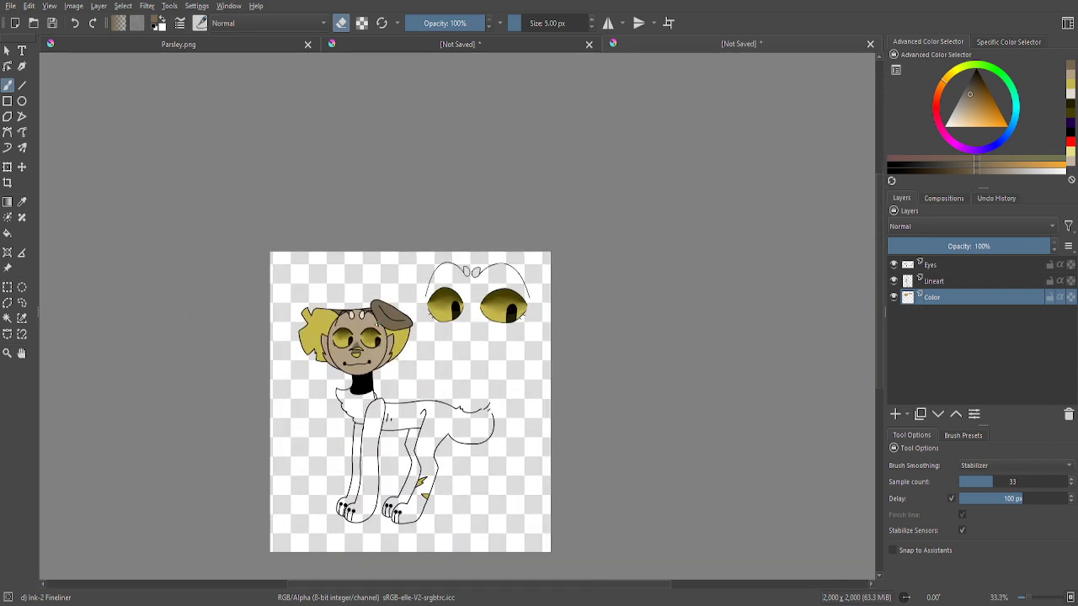
pyautogui.scroll(1, 277, 338)
pyautogui.scroll(-1, 284, 323)
pyautogui.scroll(1, 305, 455)
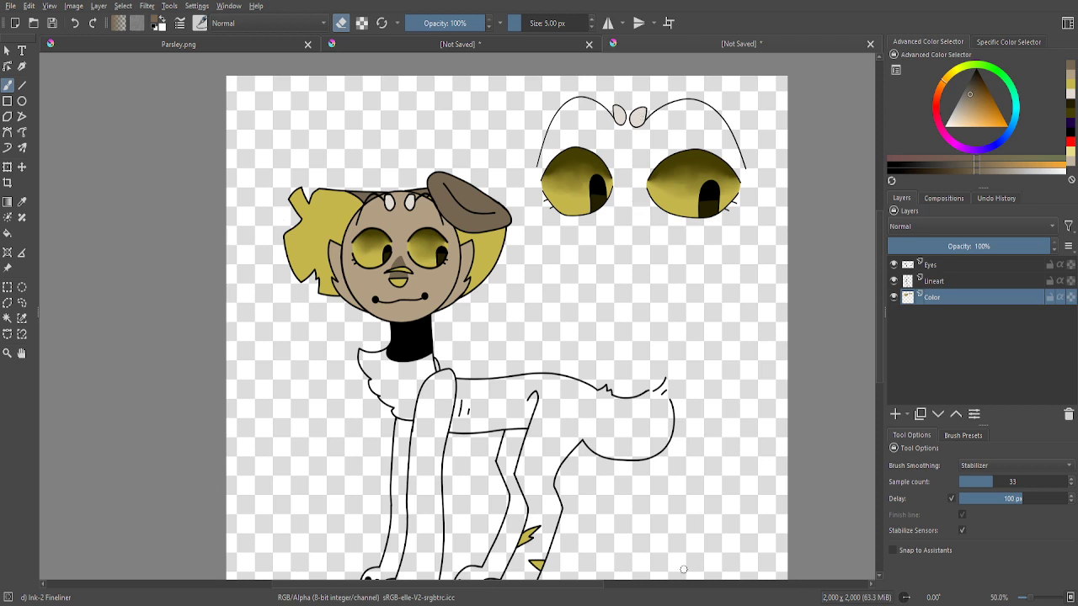
pyautogui.scroll(-2, 438, 327)
pyautogui.scroll(2, 460, 339)
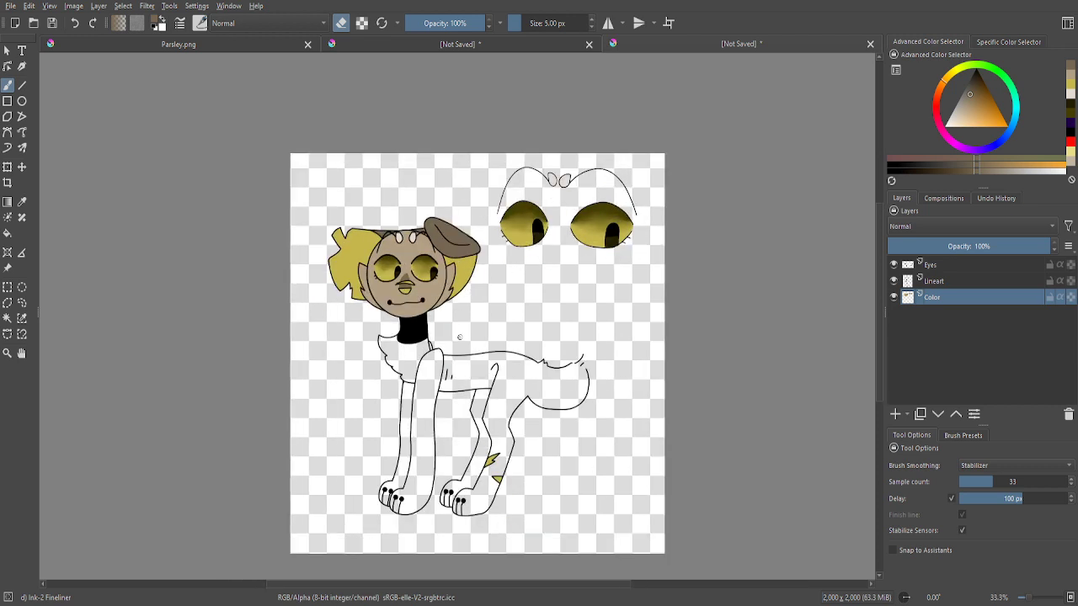
pyautogui.scroll(-1, 460, 338)
pyautogui.scroll(1, 543, 354)
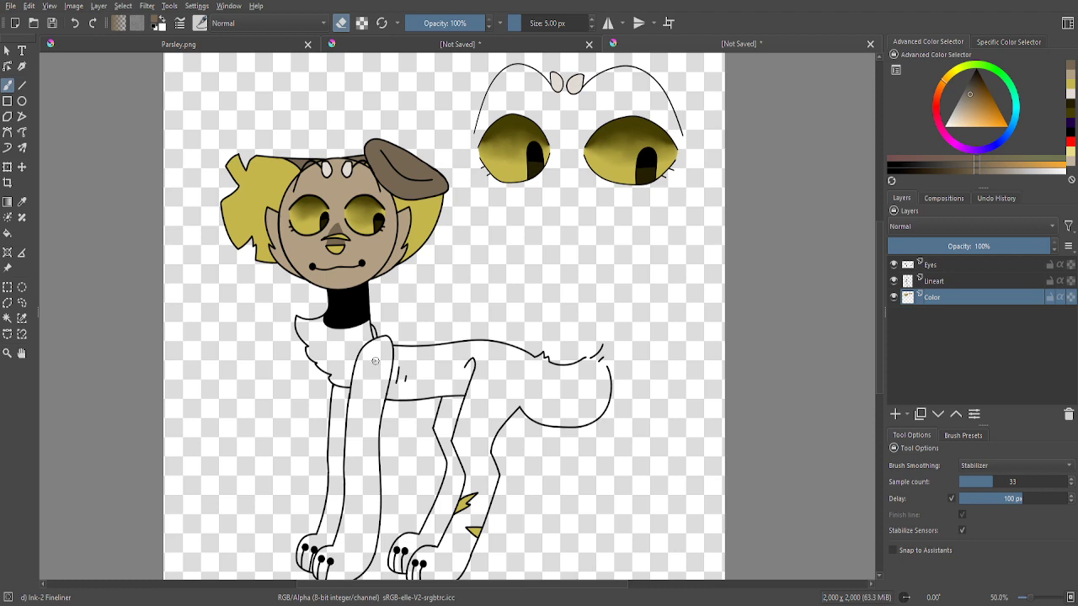
# - Choose a slightly darker brown, turn erasing off, and paint a closed inner-ear outline along the folded ear's black inner line
pyautogui.scroll(4, 385, 127)
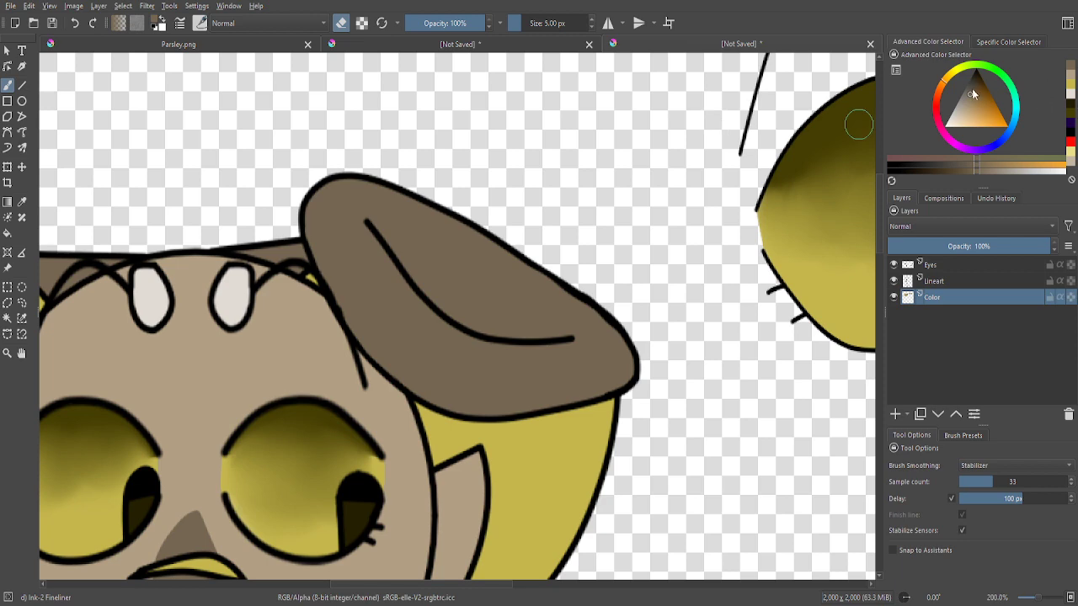
pyautogui.click(972, 89)
pyautogui.press('e')
pyautogui.scroll(1, 385, 227)
pyautogui.scroll(-1, 407, 284)
pyautogui.scroll(1, 602, 299)
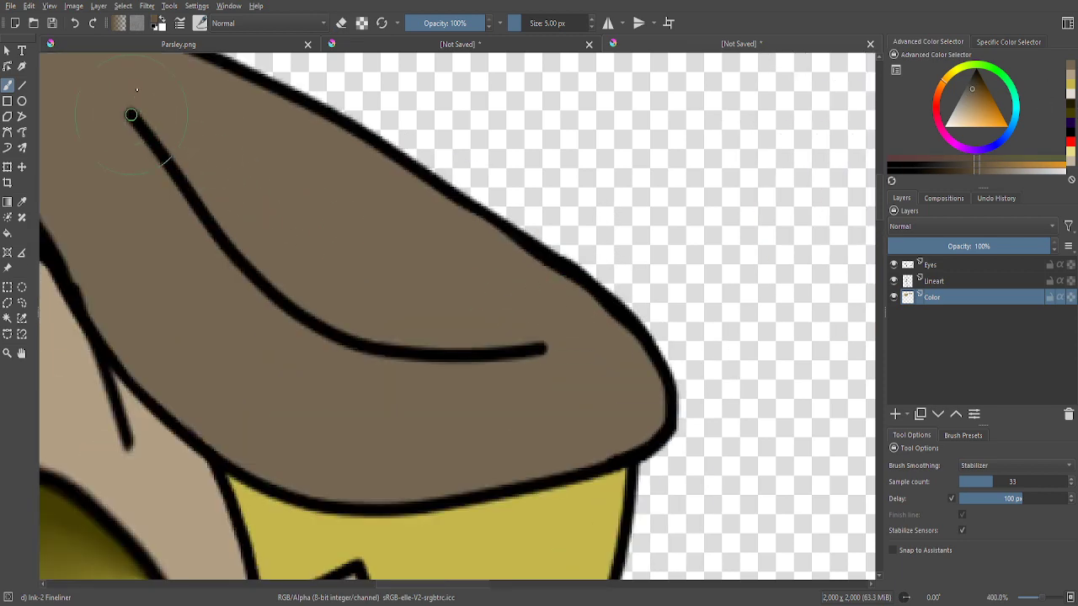
pyautogui.moveTo(169, 73)
pyautogui.mouseDown()
pyautogui.moveTo(210, 101)
pyautogui.moveTo(252, 181)
pyautogui.moveTo(338, 289)
pyautogui.moveTo(471, 362)
pyautogui.moveTo(588, 376)
pyautogui.mouseUp()
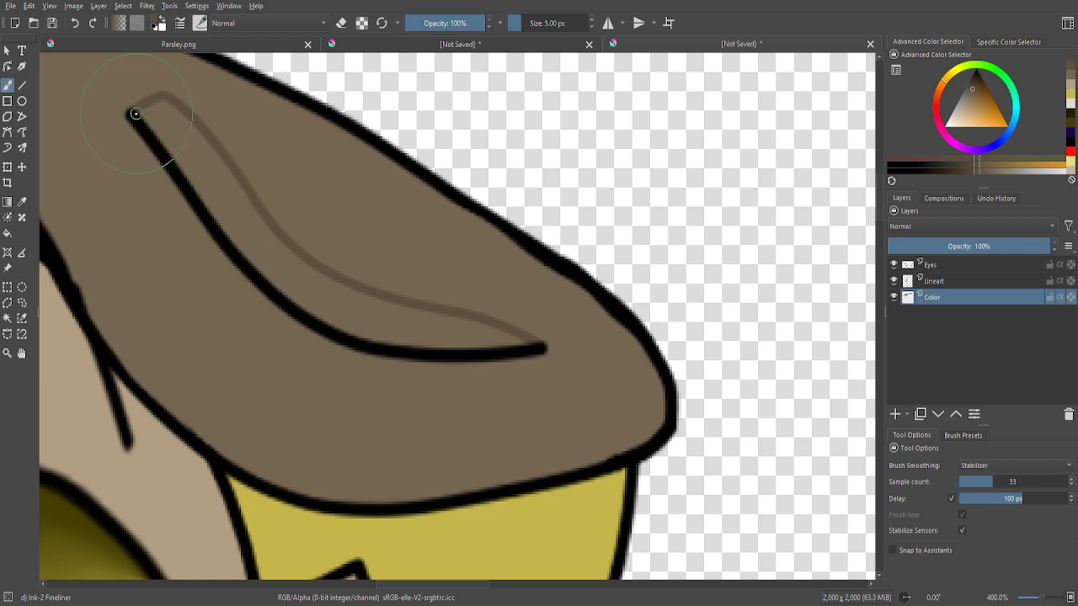
pyautogui.moveTo(177, 154)
pyautogui.mouseDown()
pyautogui.moveTo(183, 183)
pyautogui.moveTo(303, 319)
pyautogui.moveTo(351, 337)
pyautogui.moveTo(294, 304)
pyautogui.moveTo(391, 347)
pyautogui.moveTo(543, 348)
pyautogui.mouseUp()
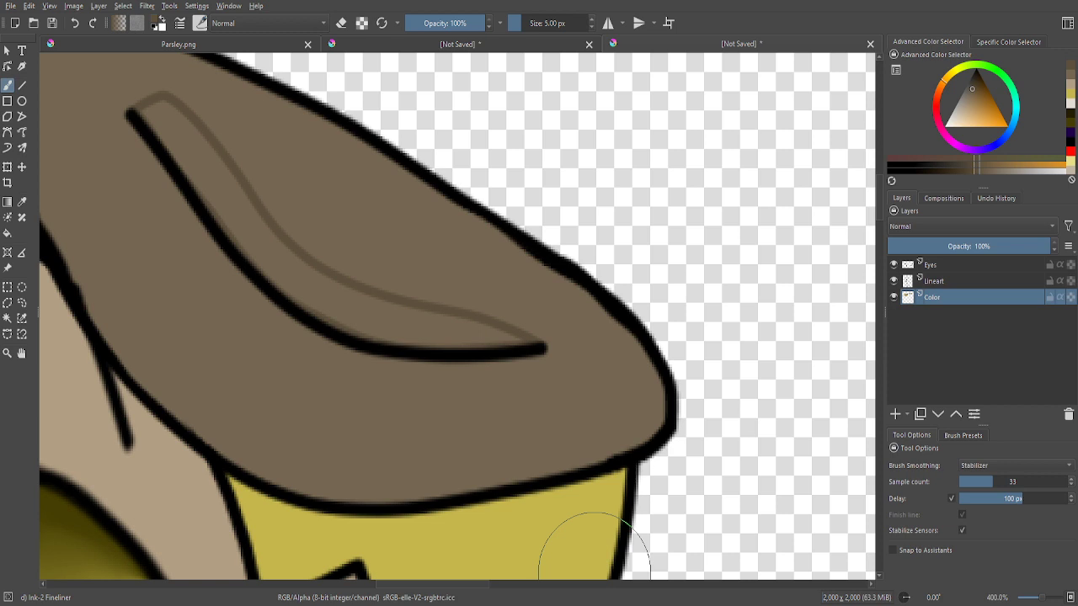
# - Lower the fill threshold to 5 and fill the closed inner-ear outline on the folded ear with the darker brown
pyautogui.press('f')
pyautogui.click(269, 251)
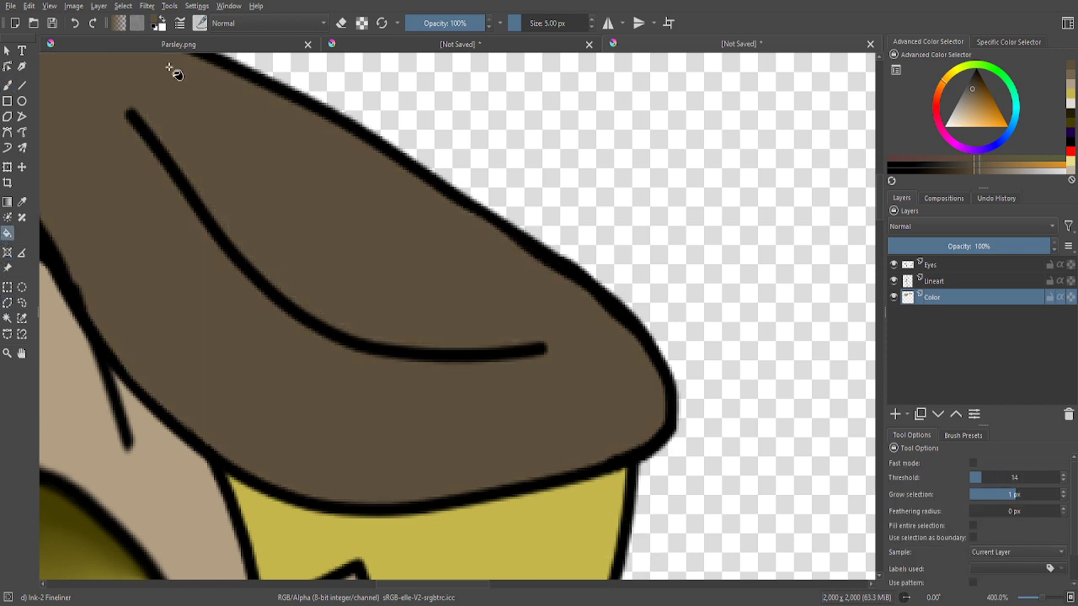
pyautogui.click(75, 25)
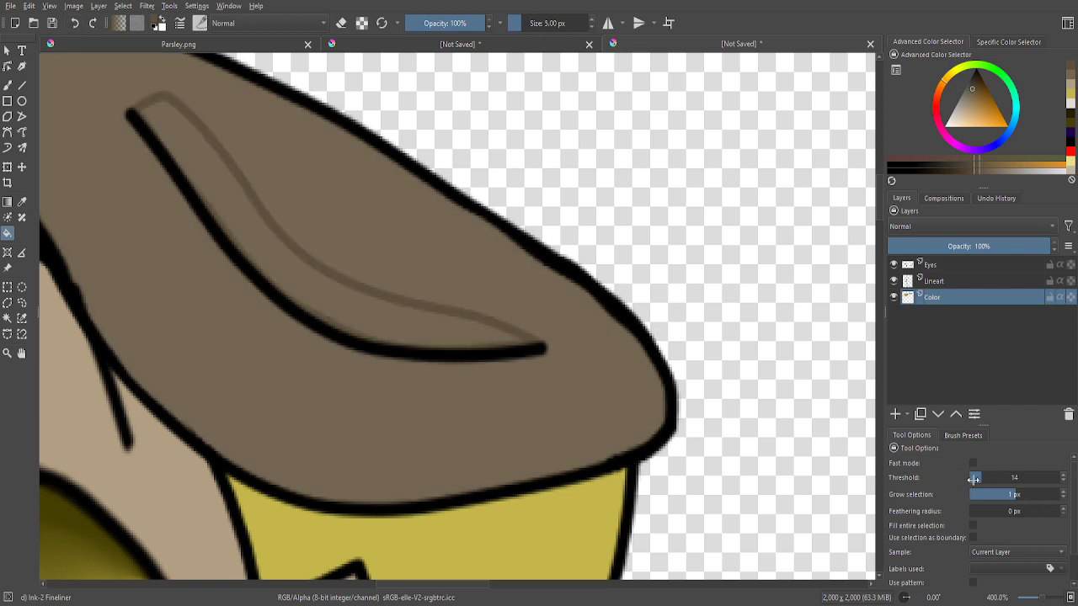
pyautogui.click(974, 479)
pyautogui.click(320, 296)
pyautogui.scroll(-4, 320, 296)
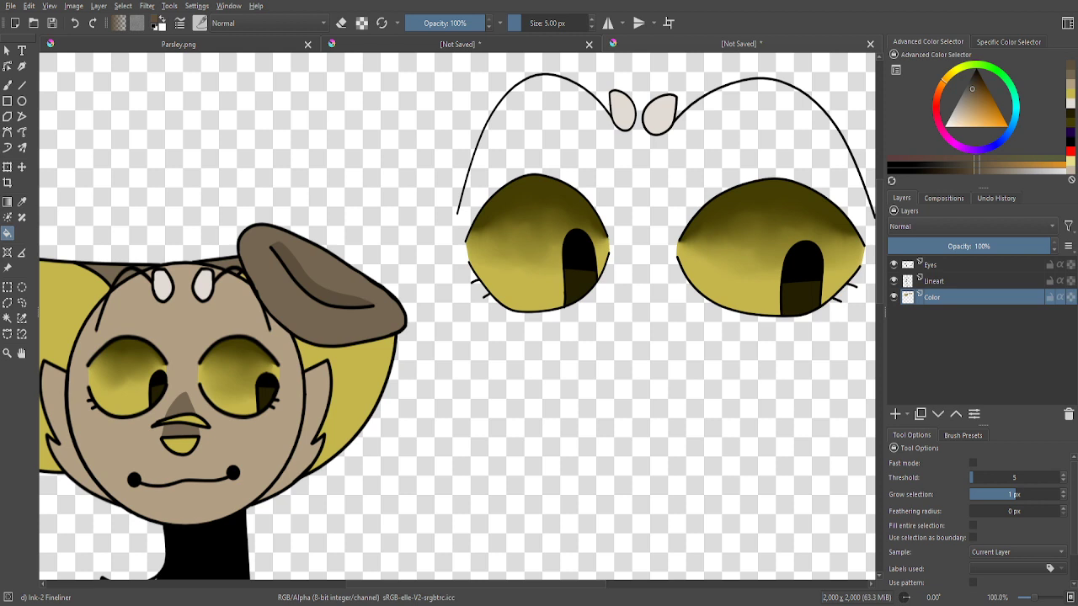
pyautogui.scroll(-2, 610, 401)
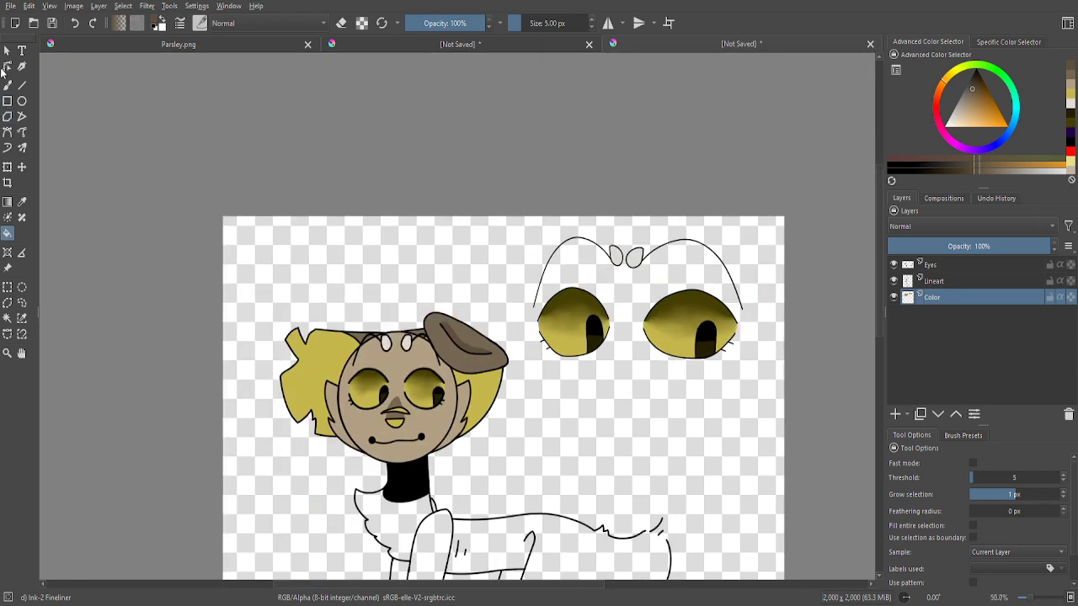
# - Choose the Blender Blur brush and blend the folded ear's dark inner shading into the surrounding brown
pyautogui.click(5, 86)
pyautogui.click(7, 85)
pyautogui.press('-')
pyautogui.press('-')
pyautogui.press('-')
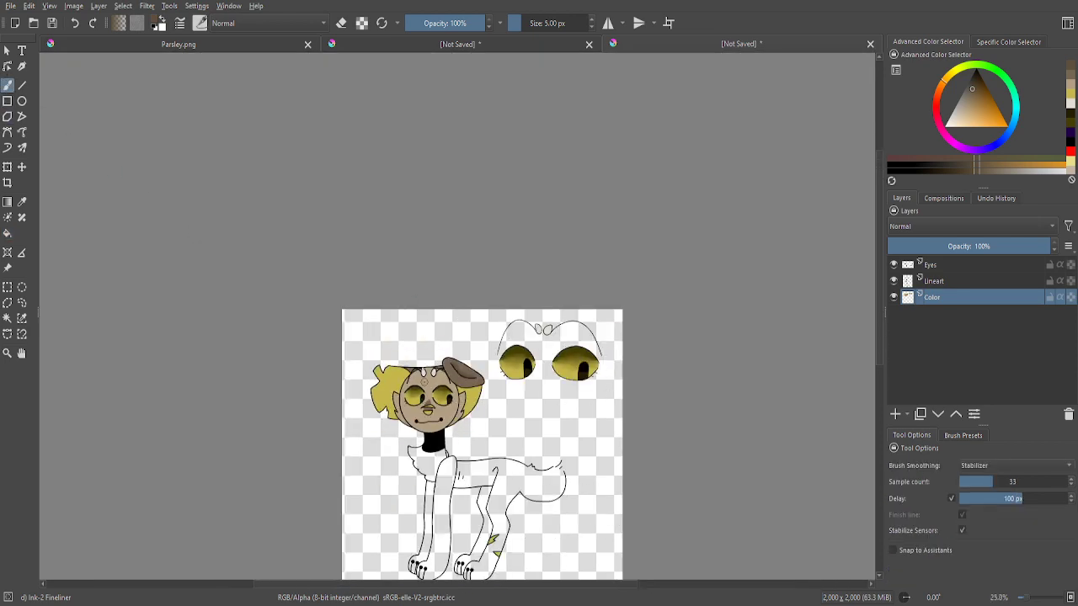
pyautogui.press('+')
pyautogui.press('-')
pyautogui.press('+')
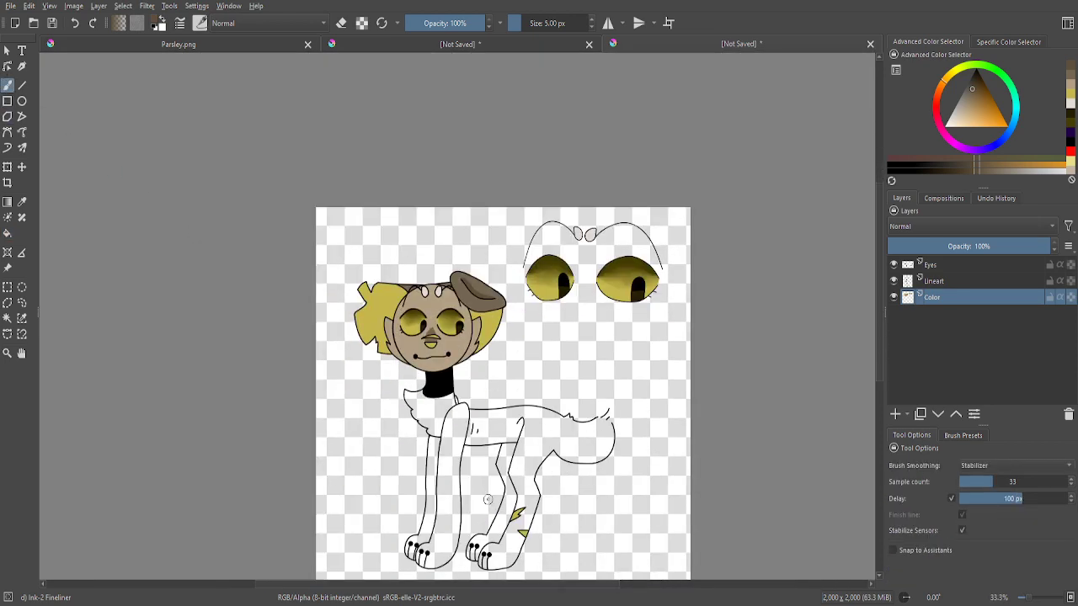
pyautogui.press('+')
pyautogui.press('+')
pyautogui.press('+')
pyautogui.press('+')
pyautogui.press('+')
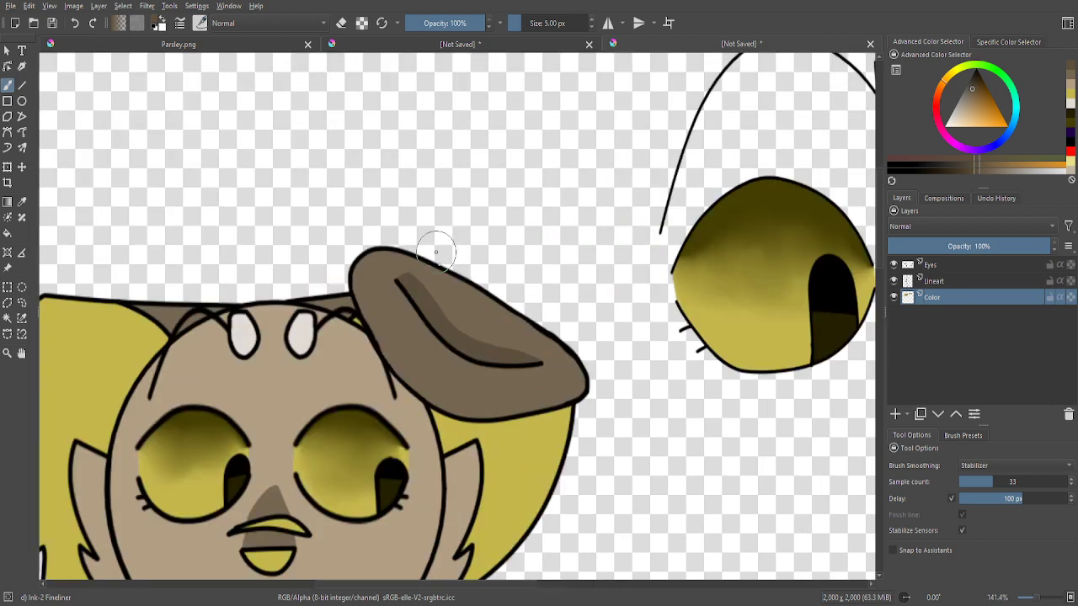
pyautogui.click(962, 436)
pyautogui.scroll(-2, 954, 539)
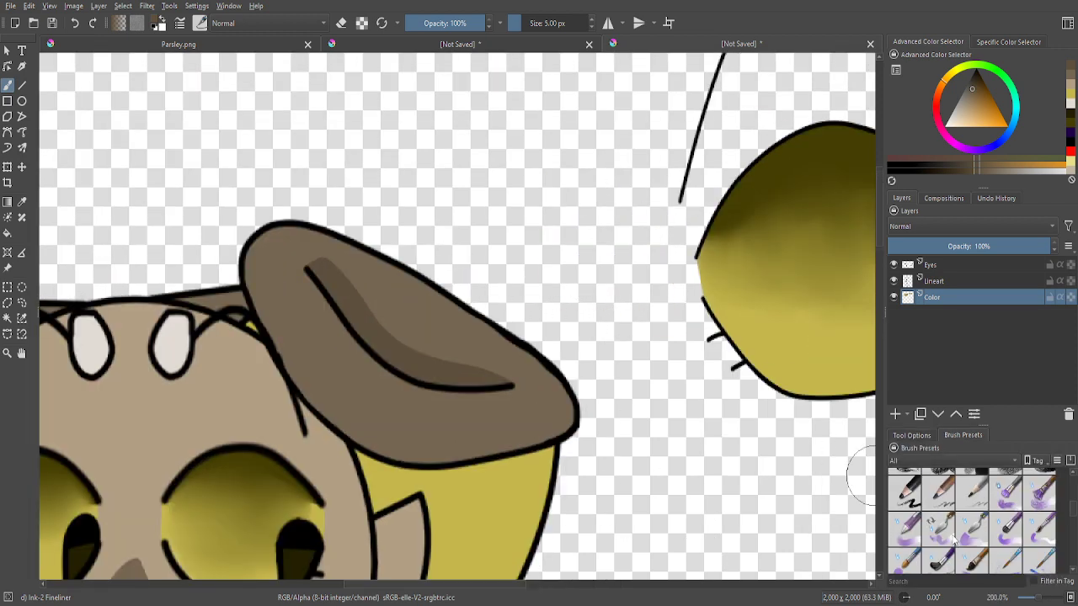
pyautogui.scroll(-2, 954, 539)
pyautogui.click(971, 496)
pyautogui.press('+')
pyautogui.press('+')
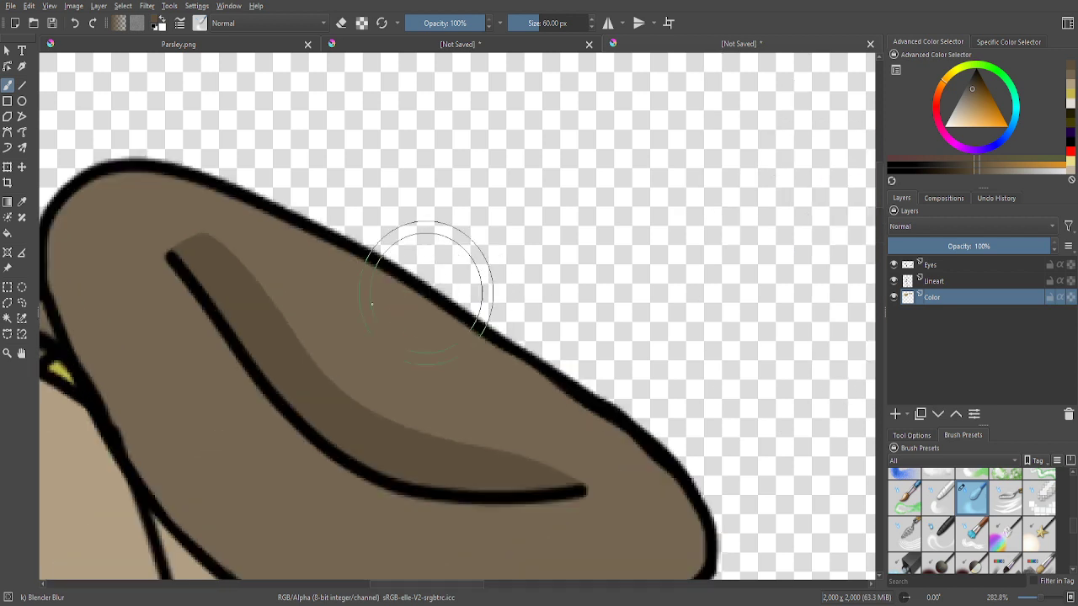
pyautogui.moveTo(219, 266)
pyautogui.mouseDown()
pyautogui.moveTo(289, 287)
pyautogui.moveTo(194, 257)
pyautogui.moveTo(214, 287)
pyautogui.moveTo(222, 271)
pyautogui.moveTo(251, 301)
pyautogui.moveTo(227, 285)
pyautogui.moveTo(286, 282)
pyautogui.moveTo(235, 304)
pyautogui.moveTo(360, 364)
pyautogui.moveTo(313, 333)
pyautogui.moveTo(355, 351)
pyautogui.moveTo(286, 314)
pyautogui.moveTo(355, 398)
pyautogui.moveTo(412, 404)
pyautogui.moveTo(395, 419)
pyautogui.moveTo(490, 437)
pyautogui.moveTo(545, 479)
pyautogui.moveTo(564, 476)
pyautogui.moveTo(532, 440)
pyautogui.moveTo(379, 390)
pyautogui.mouseUp()
pyautogui.scroll(-3, 379, 390)
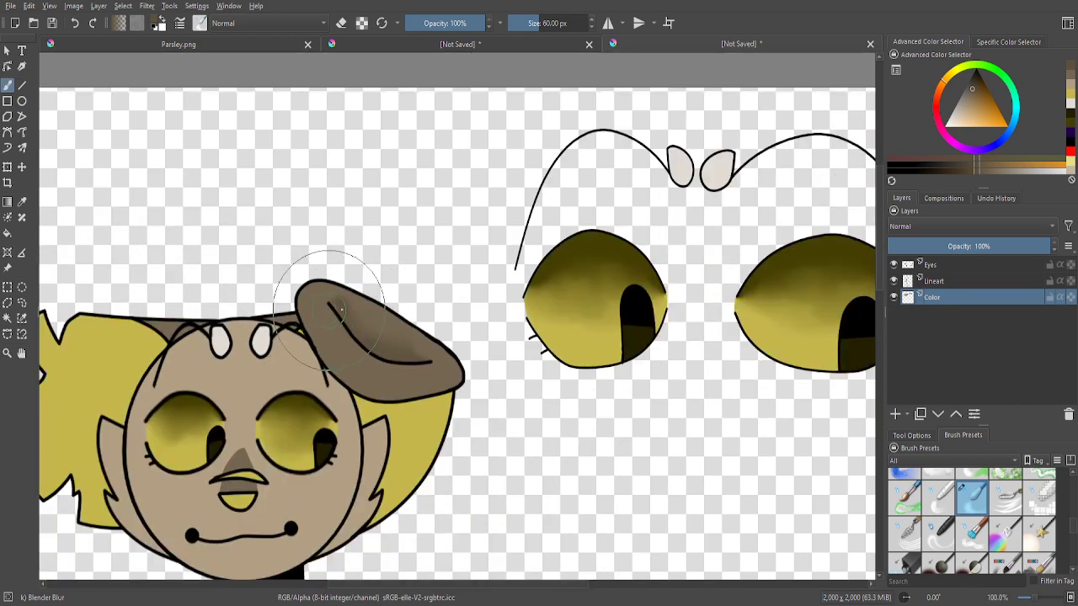
# - Smooth the remaining edges of the inner-ear shading around the black fold line with the blur brush
pyautogui.scroll(2, 329, 286)
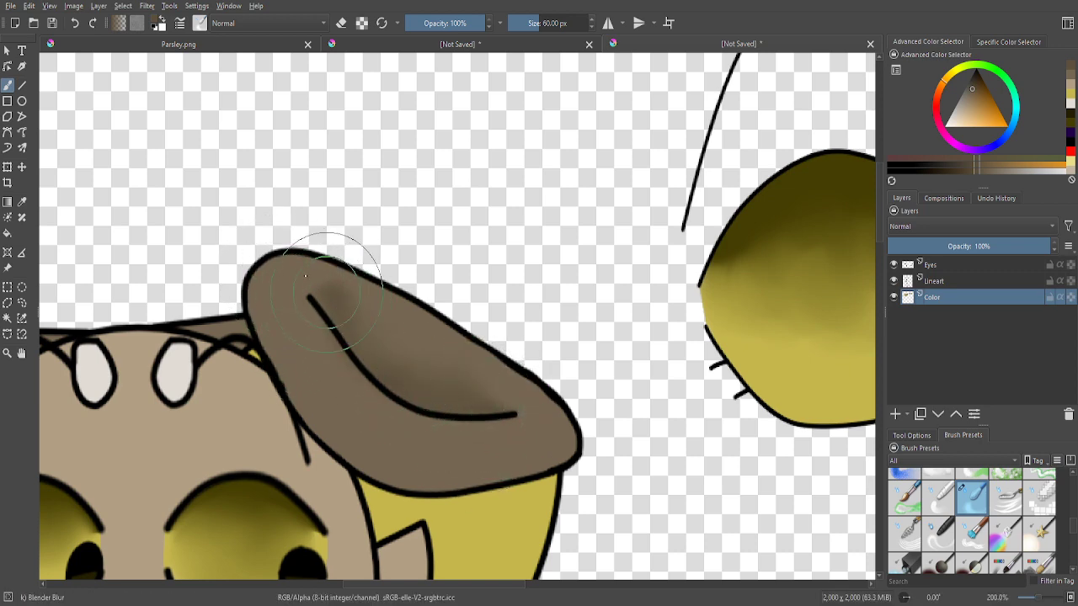
pyautogui.scroll(-4, 553, 260)
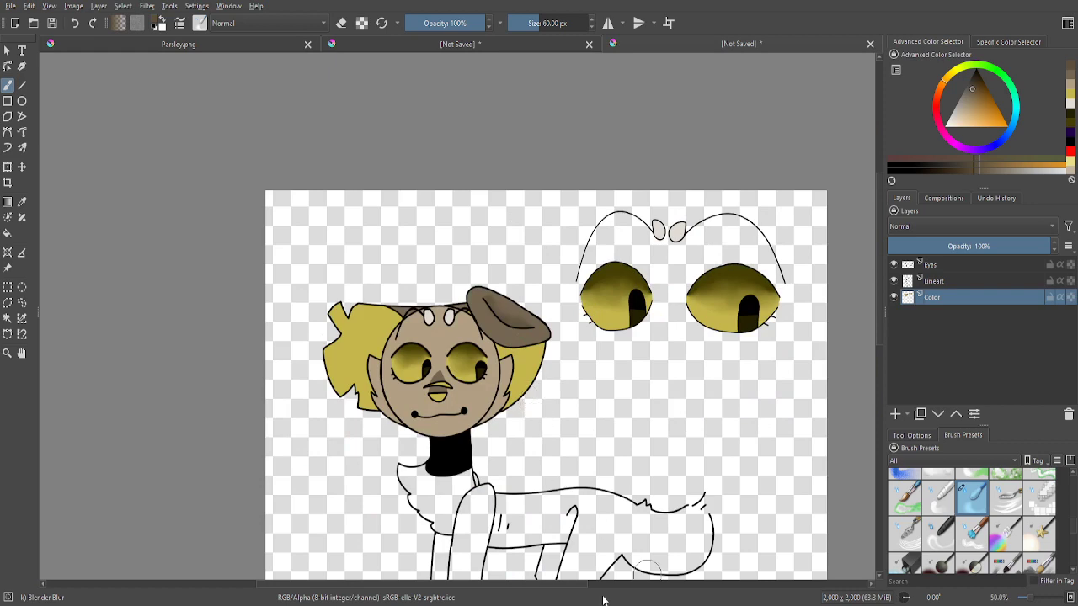
pyautogui.scroll(3, 511, 261)
pyautogui.scroll(4, 509, 261)
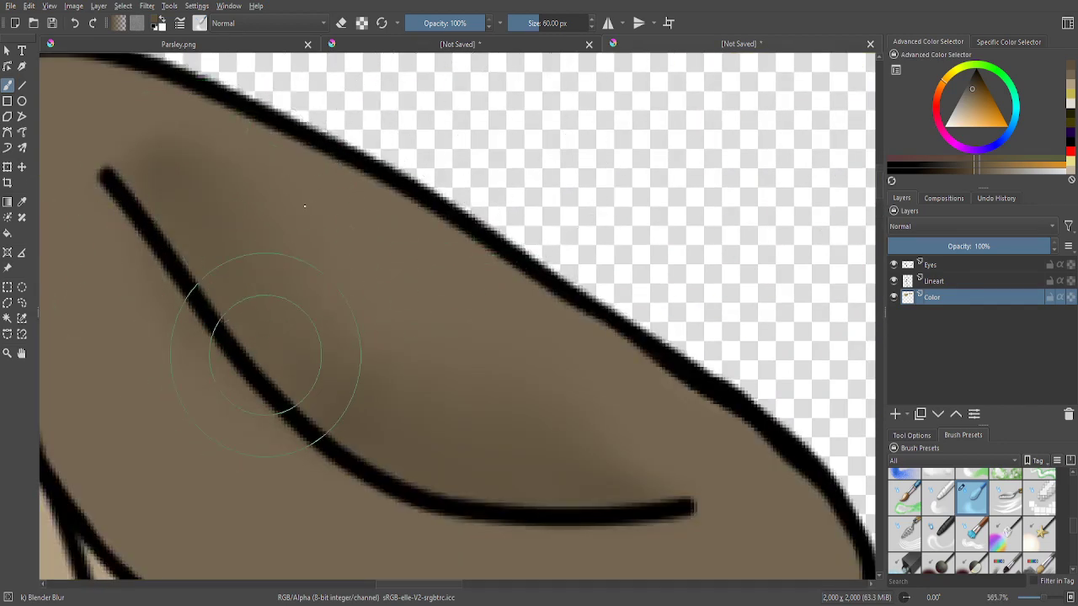
pyautogui.scroll(-3, 601, 295)
pyautogui.scroll(1, 565, 337)
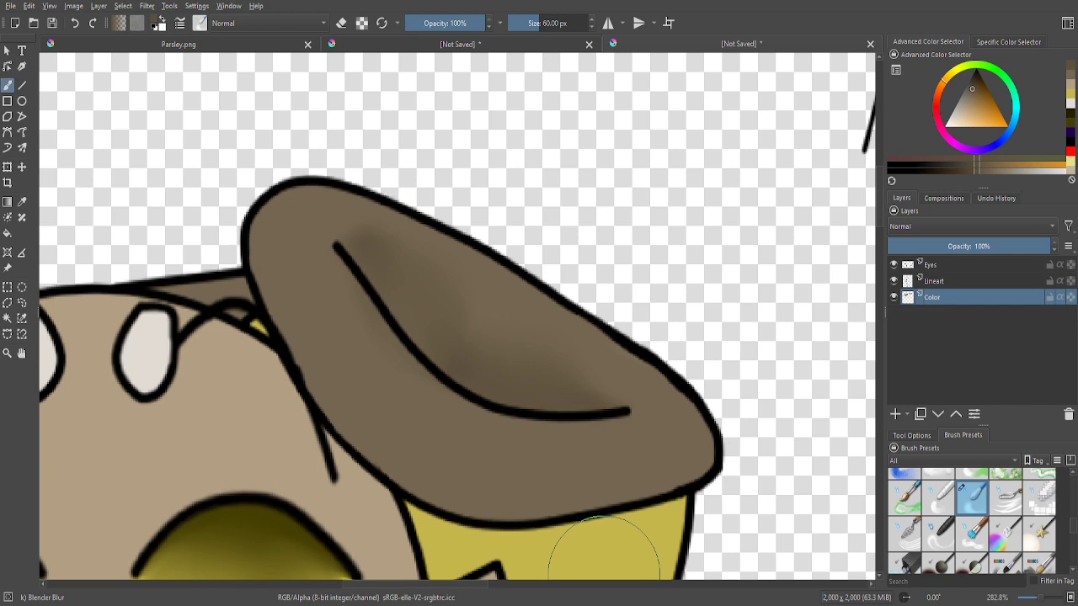
pyautogui.scroll(-5, 427, 257)
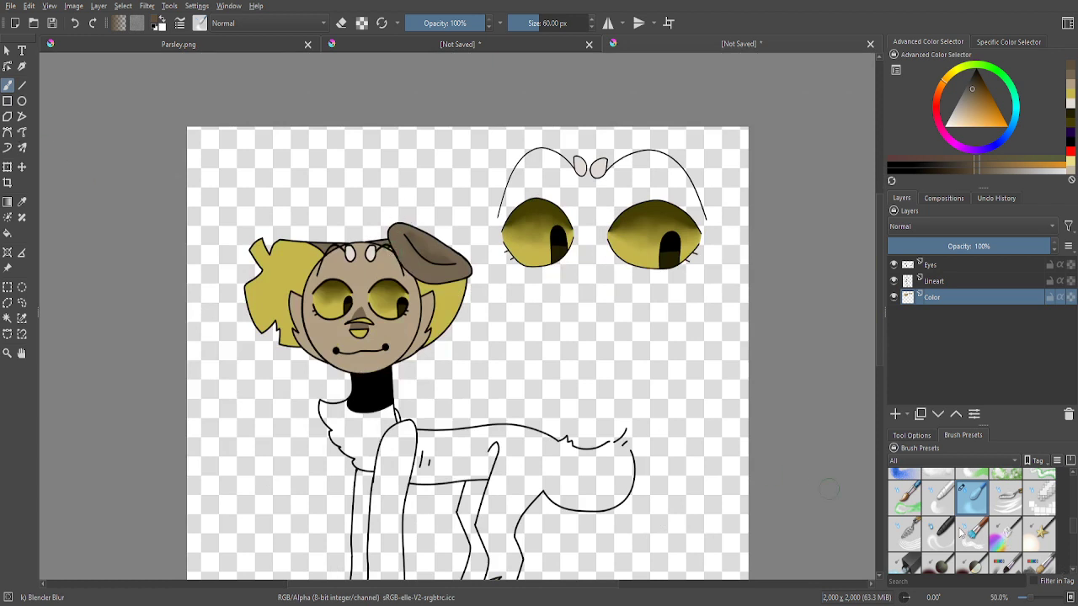
# - Switch back to the Ink-2 Fineliner brush and sample the face's light brown as the painting color
pyautogui.scroll(4, 959, 533)
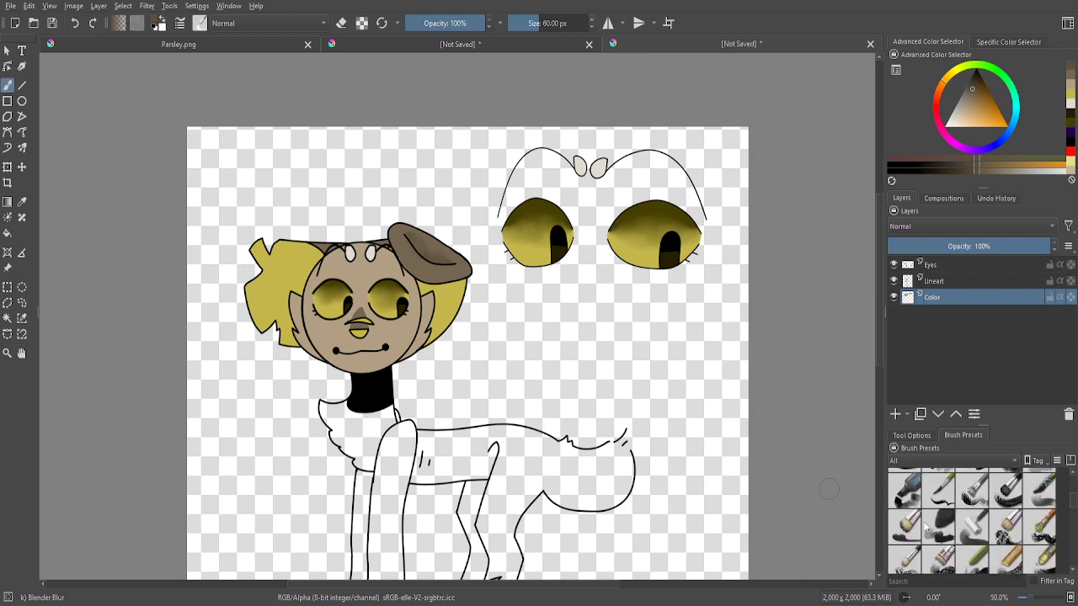
pyautogui.click(947, 520)
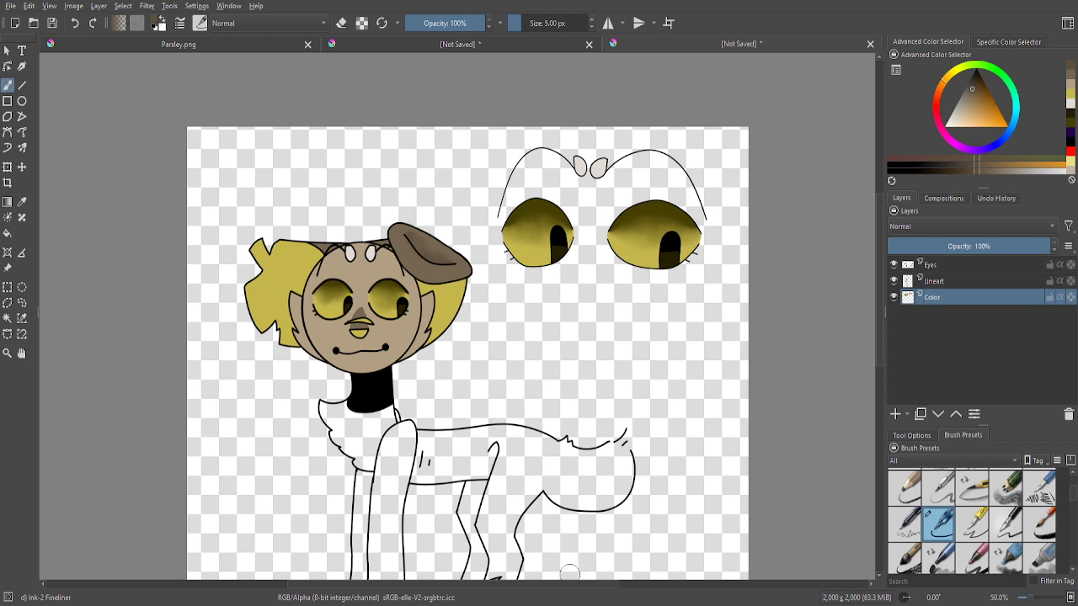
pyautogui.click(7, 334)
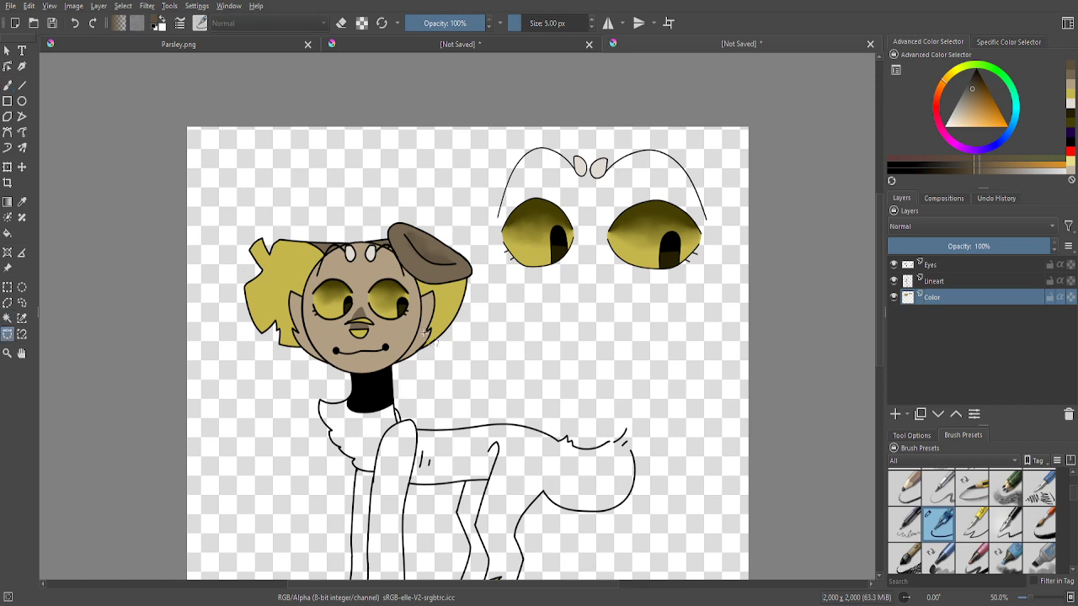
pyautogui.click(21, 202)
pyautogui.click(345, 362)
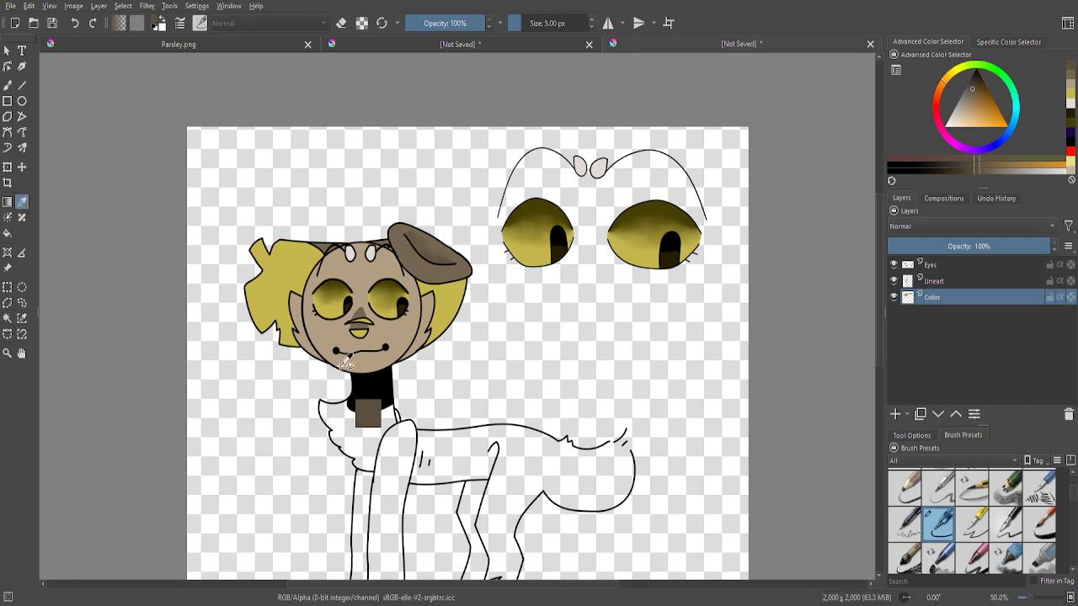
# - Start a selection path at the neck's base and trace the chest fur's upper edge and outer side past the first tuft
pyautogui.click(7, 334)
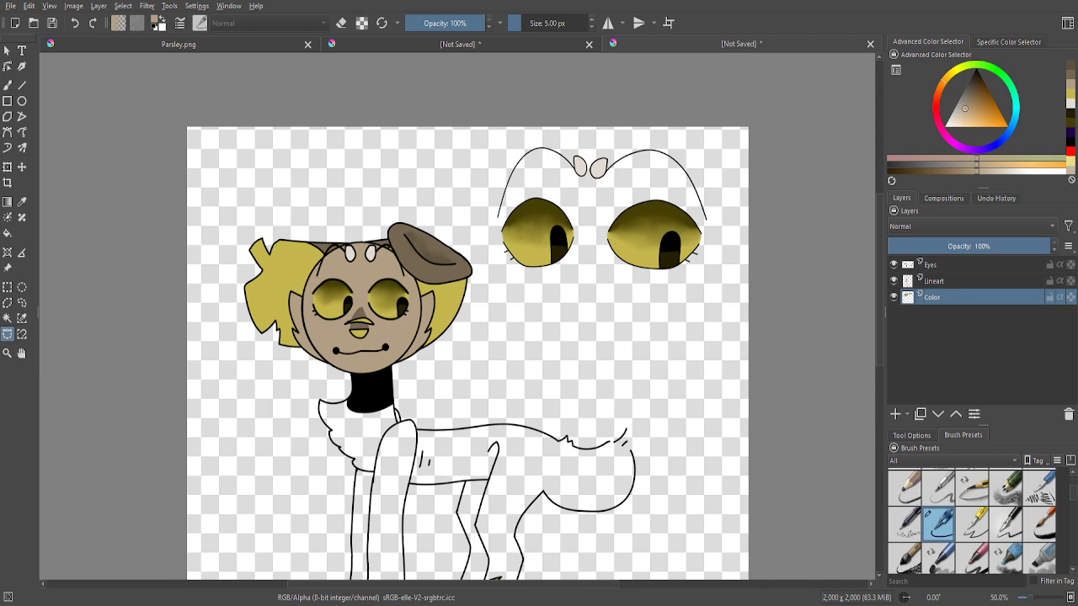
pyautogui.scroll(6, 371, 438)
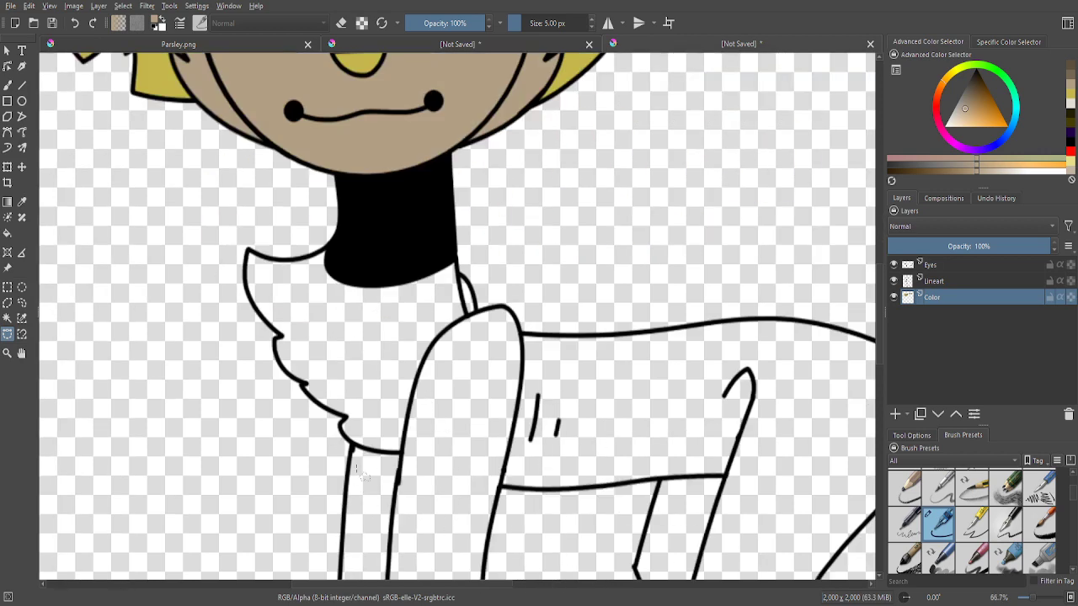
pyautogui.click(454, 219)
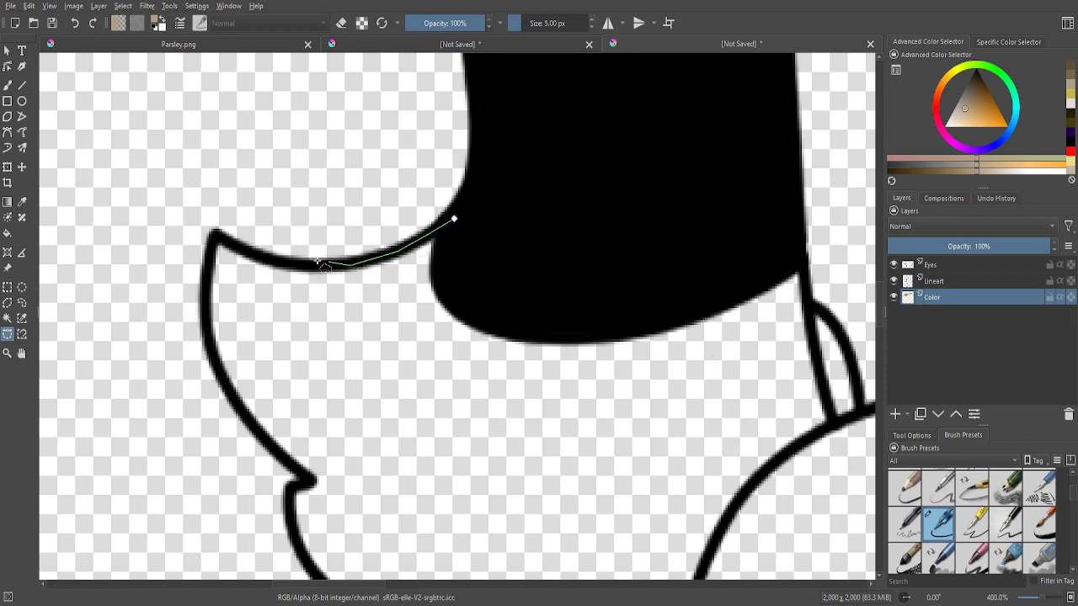
pyautogui.click(268, 263)
pyautogui.click(216, 239)
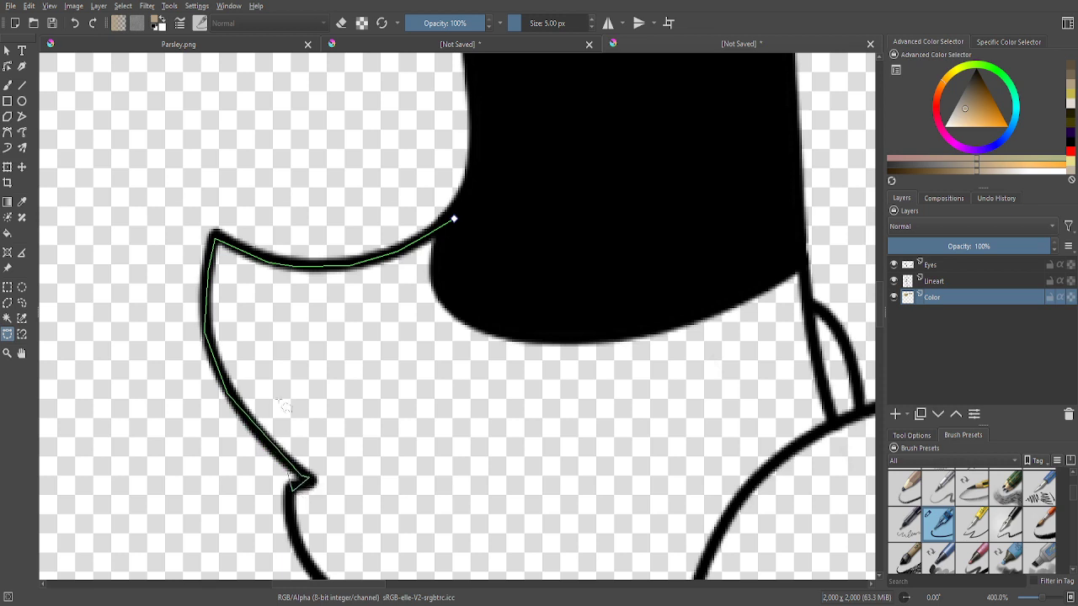
pyautogui.moveTo(294, 493); pyautogui.dragTo(284, 326)
pyautogui.scroll(2, 284, 326)
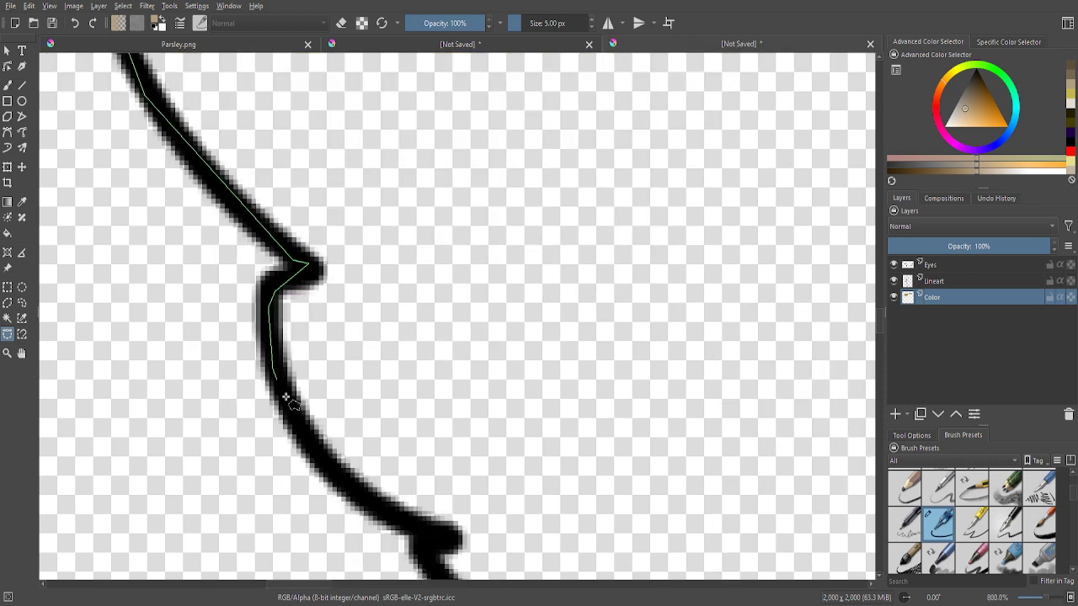
# - Continue the selection path along the remaining chest fur tufts to where the fur meets the near front leg
pyautogui.click(449, 538)
pyautogui.scroll(-3, 419, 371)
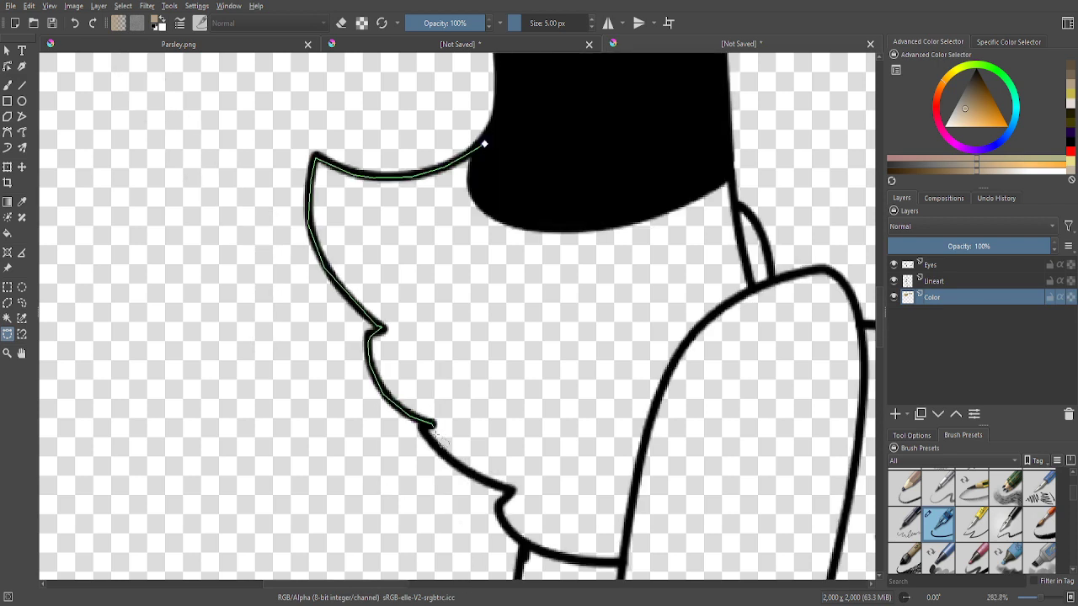
pyautogui.scroll(5, 429, 434)
pyautogui.click(370, 397)
pyautogui.scroll(-3, 494, 559)
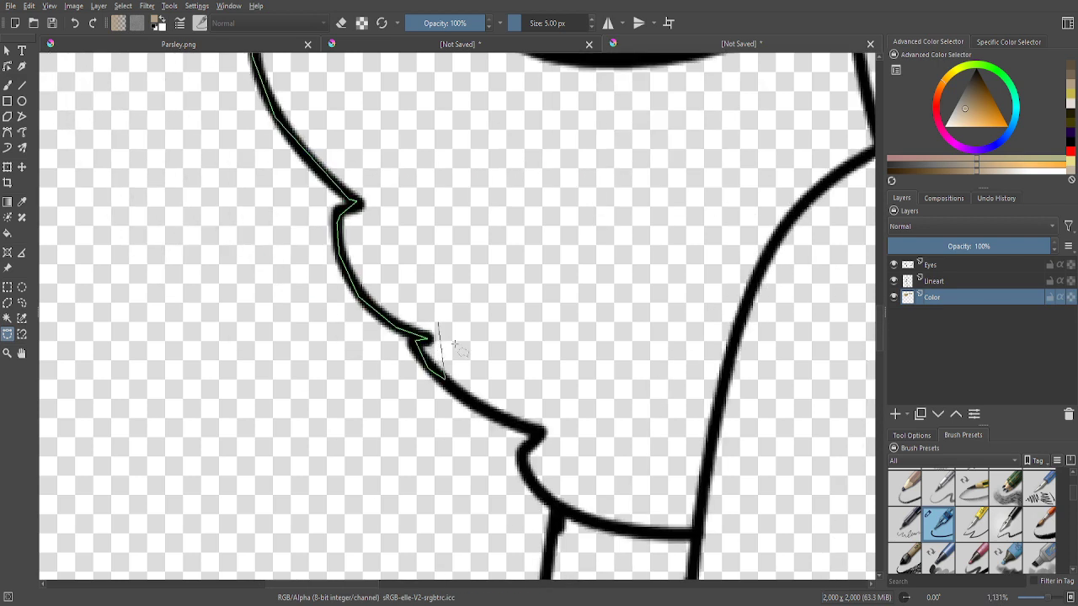
pyautogui.scroll(2, 432, 356)
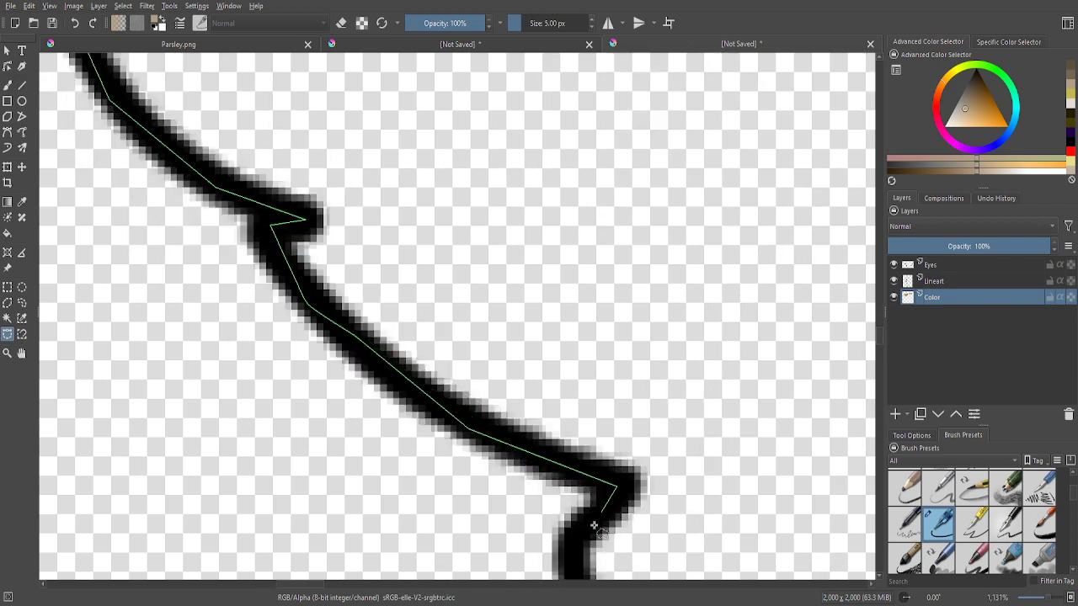
pyautogui.scroll(-1, 549, 383)
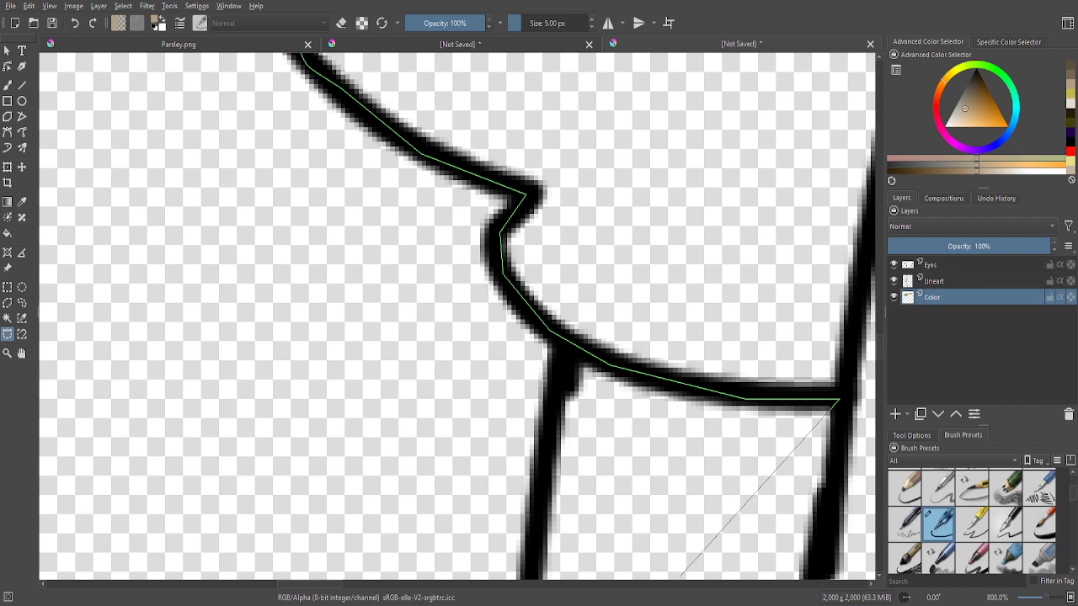
# - Extend the selection path down the upper part of the near front leg's front edge
pyautogui.scroll(-5, 480, 336)
pyautogui.scroll(3, 556, 340)
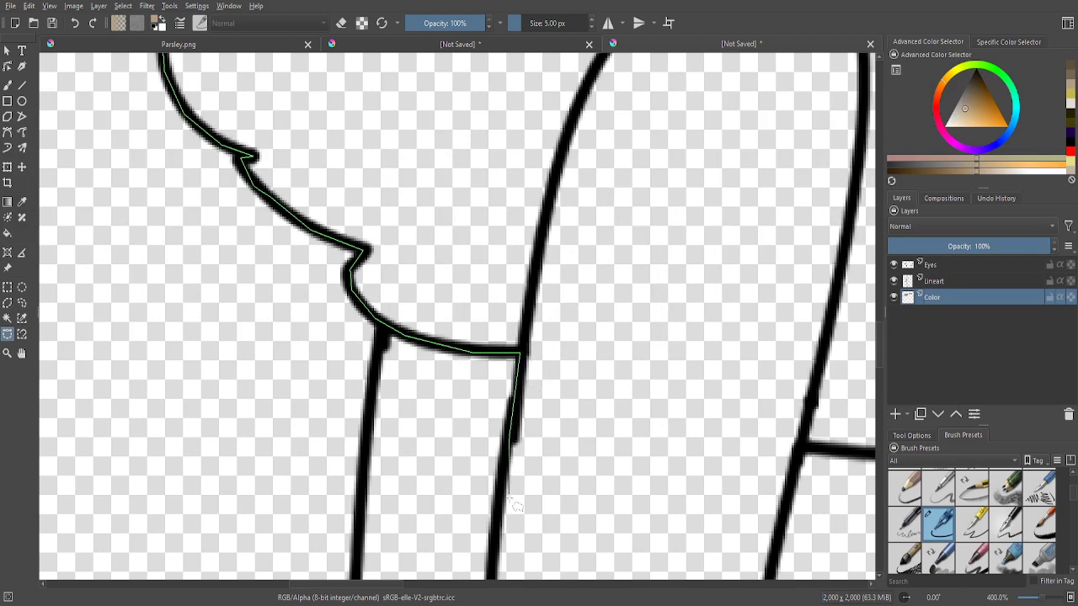
pyautogui.click(499, 509)
pyautogui.scroll(-3, 492, 421)
pyautogui.scroll(4, 491, 467)
pyautogui.click(488, 478)
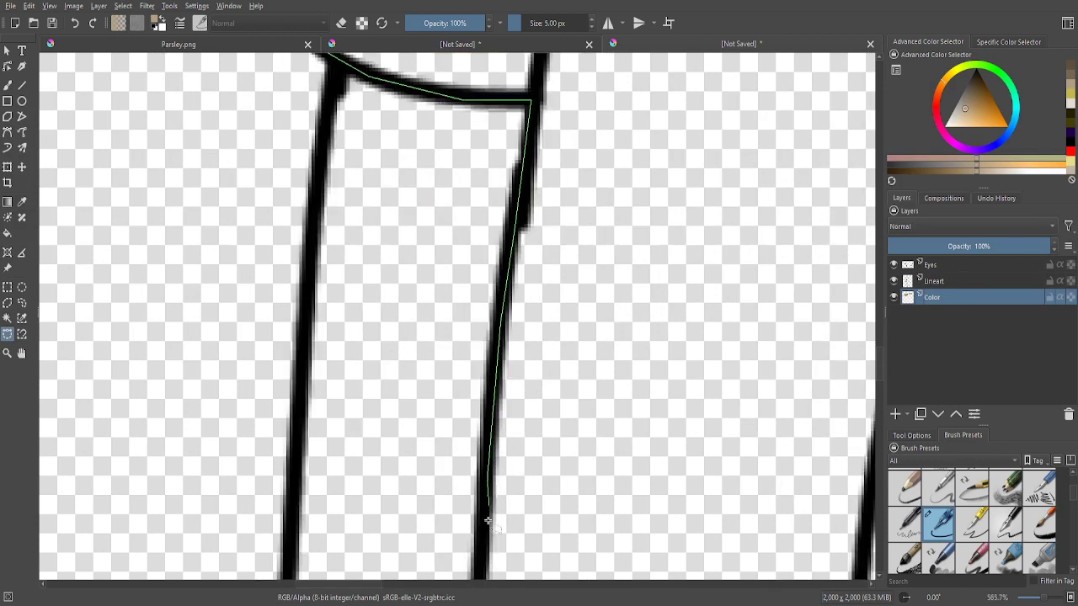
pyautogui.scroll(-1, 485, 524)
pyautogui.scroll(1, 473, 526)
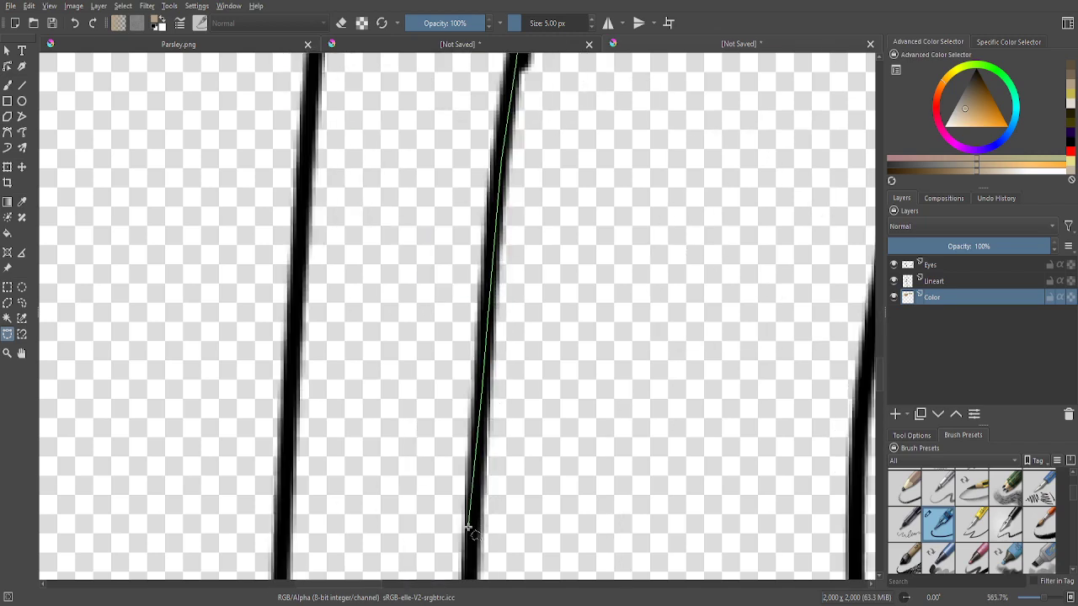
# - Extend the selection path down the rest of the near front leg's front edge to the top of its paw
pyautogui.scroll(-4, 469, 529)
pyautogui.scroll(2, 473, 497)
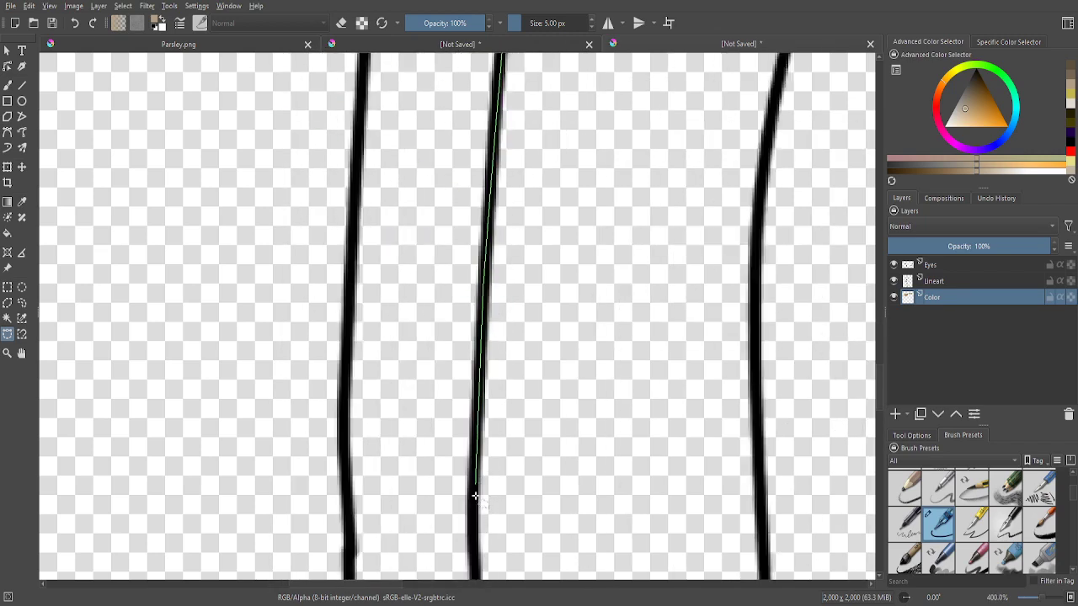
pyautogui.scroll(-3, 474, 552)
pyautogui.scroll(2, 476, 530)
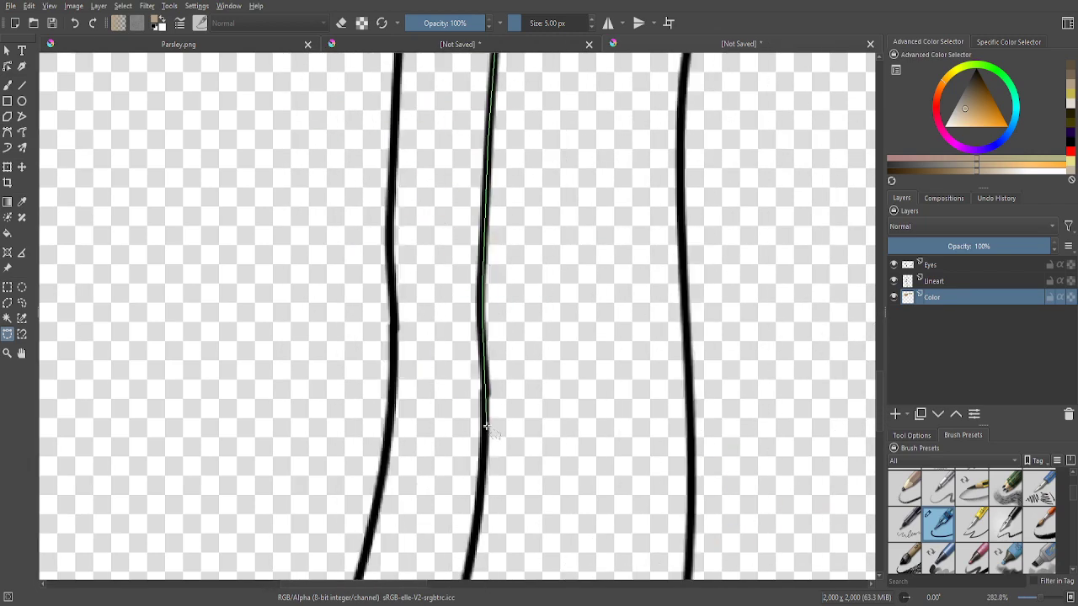
pyautogui.scroll(-3, 476, 552)
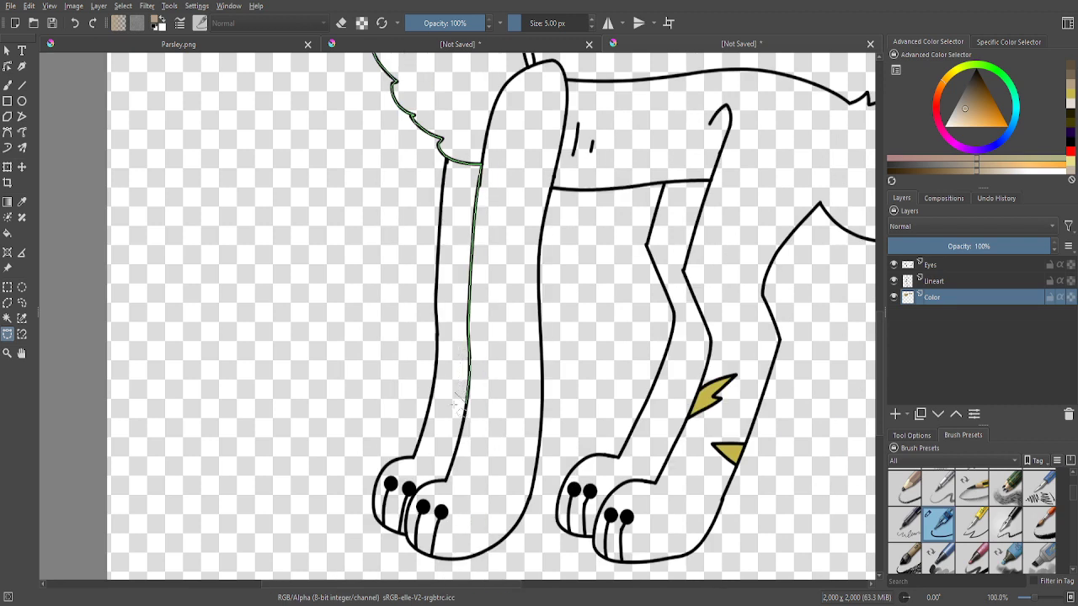
pyautogui.scroll(4, 480, 539)
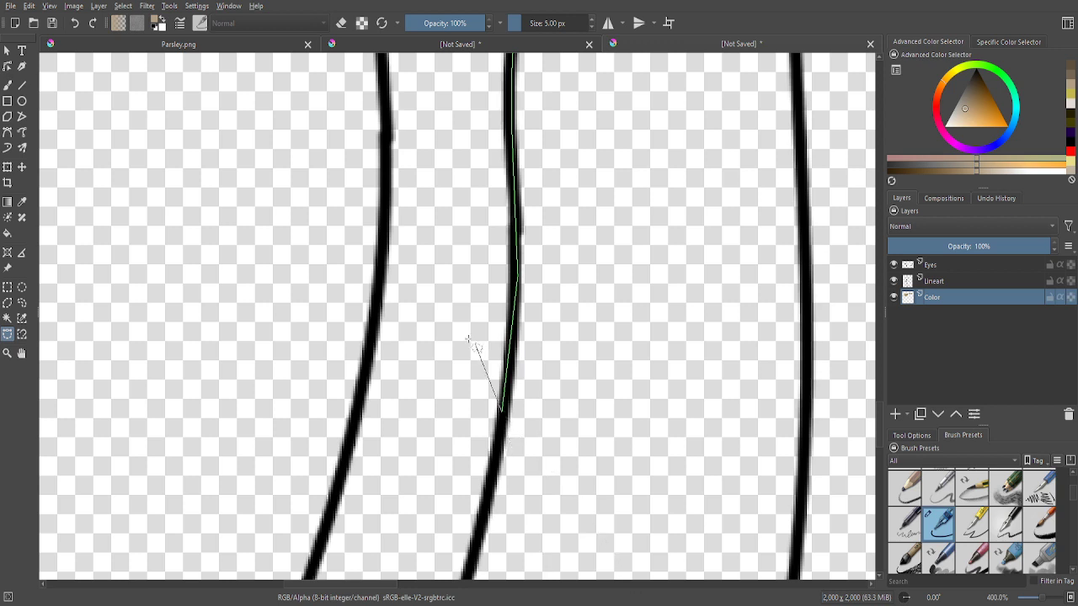
pyautogui.scroll(-3, 454, 330)
pyautogui.scroll(3, 435, 431)
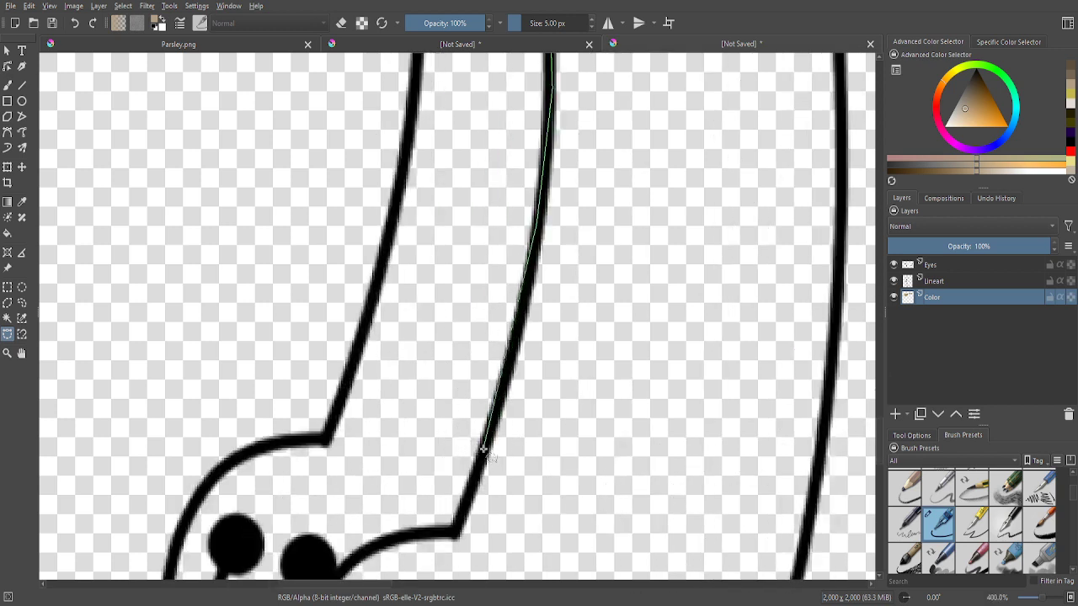
pyautogui.scroll(-4, 455, 530)
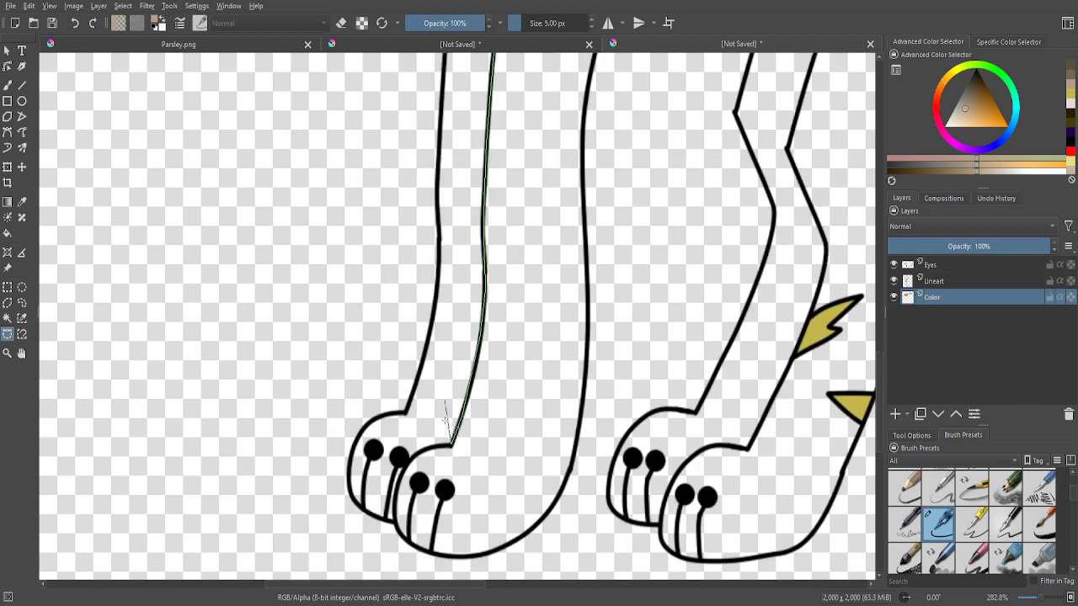
# - Trace the selection path around the near front paw, over its toes and along the sole toward the heel
pyautogui.scroll(5, 421, 436)
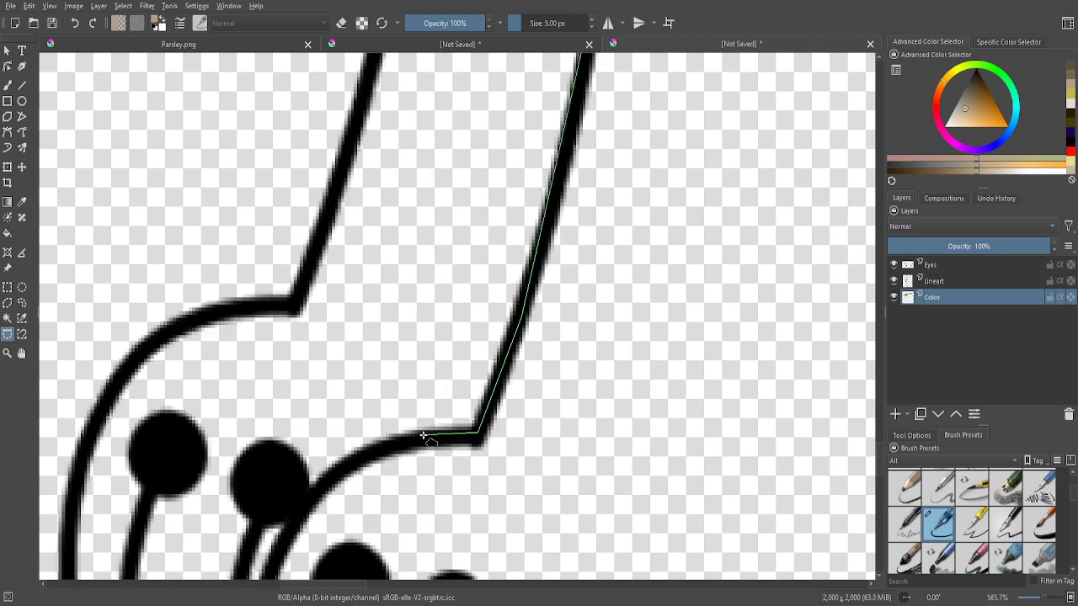
pyautogui.click(312, 502)
pyautogui.scroll(-5, 312, 502)
pyautogui.scroll(5, 297, 562)
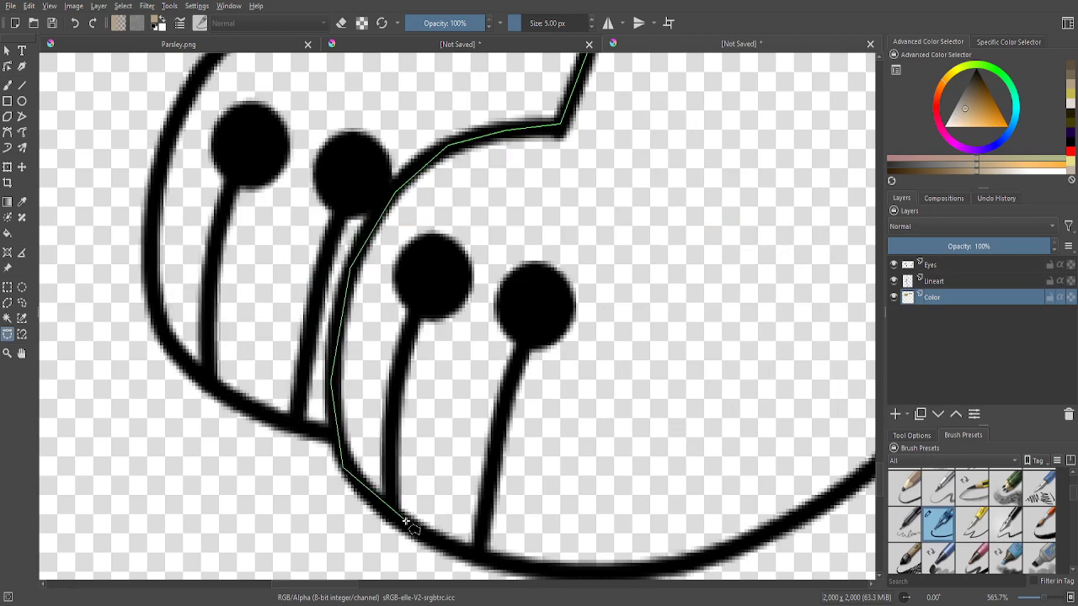
pyautogui.scroll(-4, 476, 547)
pyautogui.scroll(4, 496, 516)
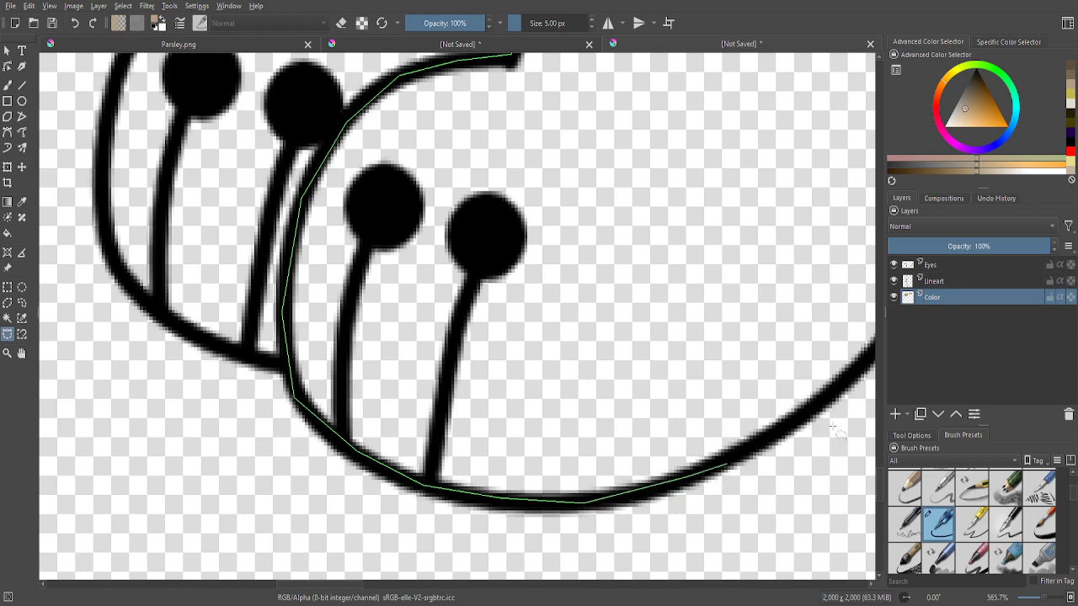
pyautogui.scroll(-4, 567, 445)
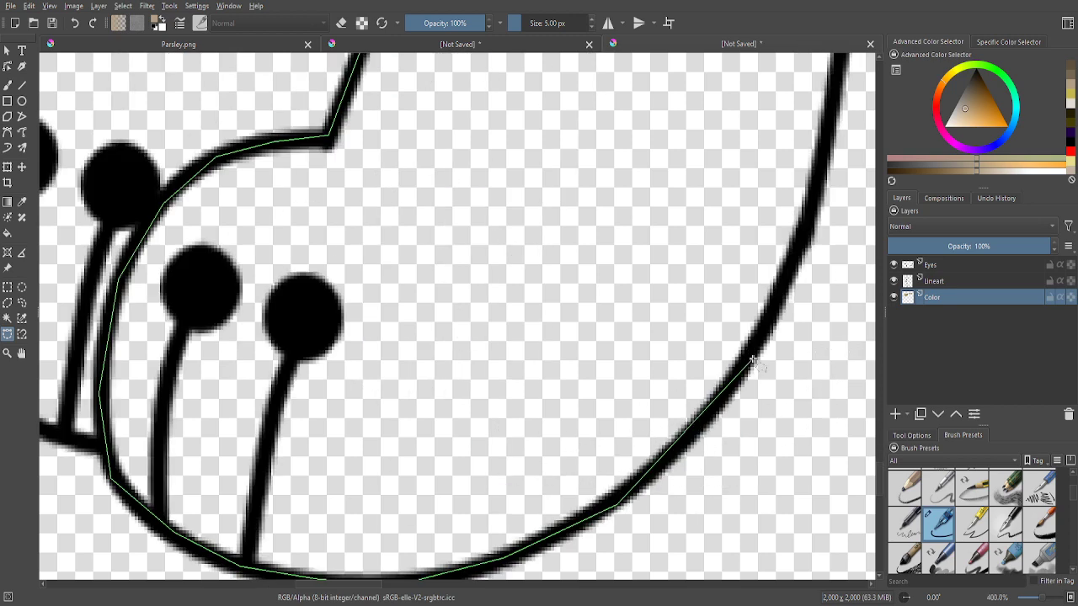
# - Continue the selection path from the front paw's heel up the leg's back edge to the belly line
pyautogui.scroll(4, 826, 158)
pyautogui.scroll(-2, 827, 151)
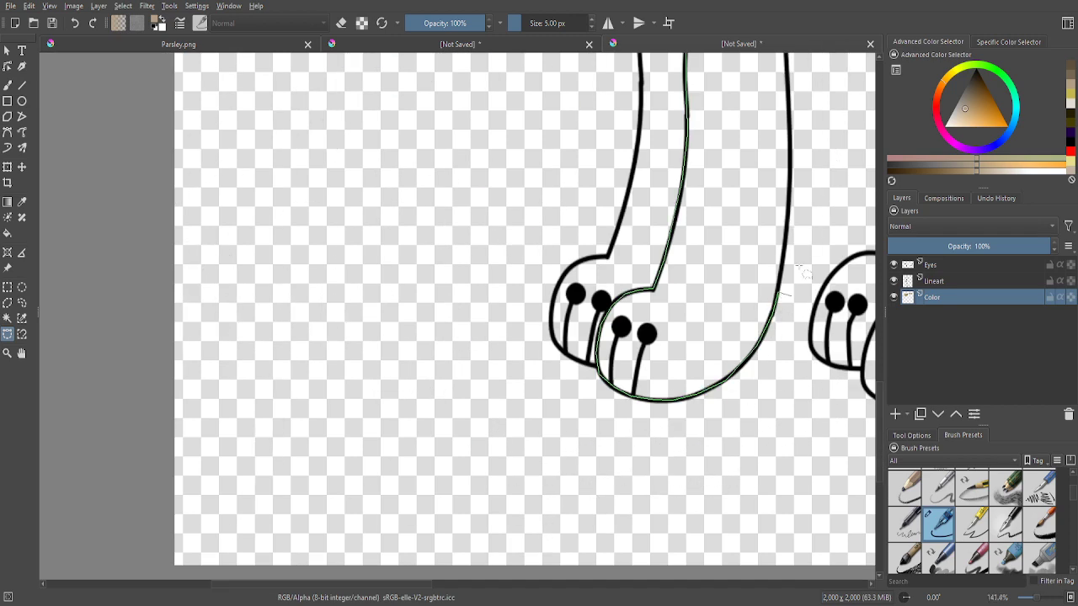
pyautogui.scroll(1, 758, 219)
pyautogui.scroll(-1, 741, 362)
pyautogui.scroll(1, 745, 358)
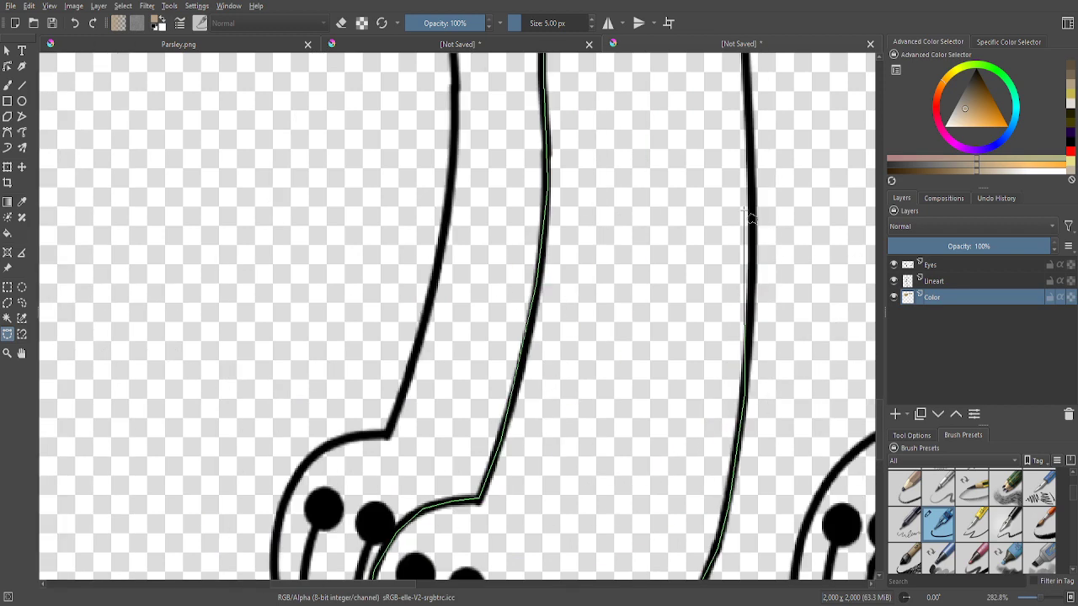
pyautogui.scroll(-2, 783, 343)
pyautogui.scroll(2, 783, 344)
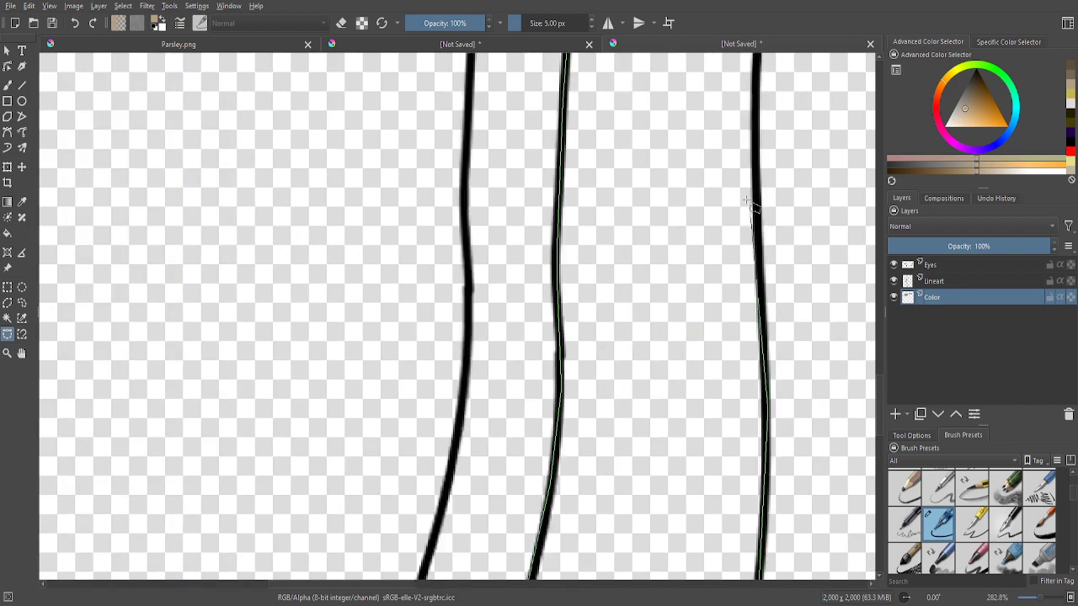
pyautogui.scroll(-2, 762, 215)
pyautogui.scroll(2, 764, 220)
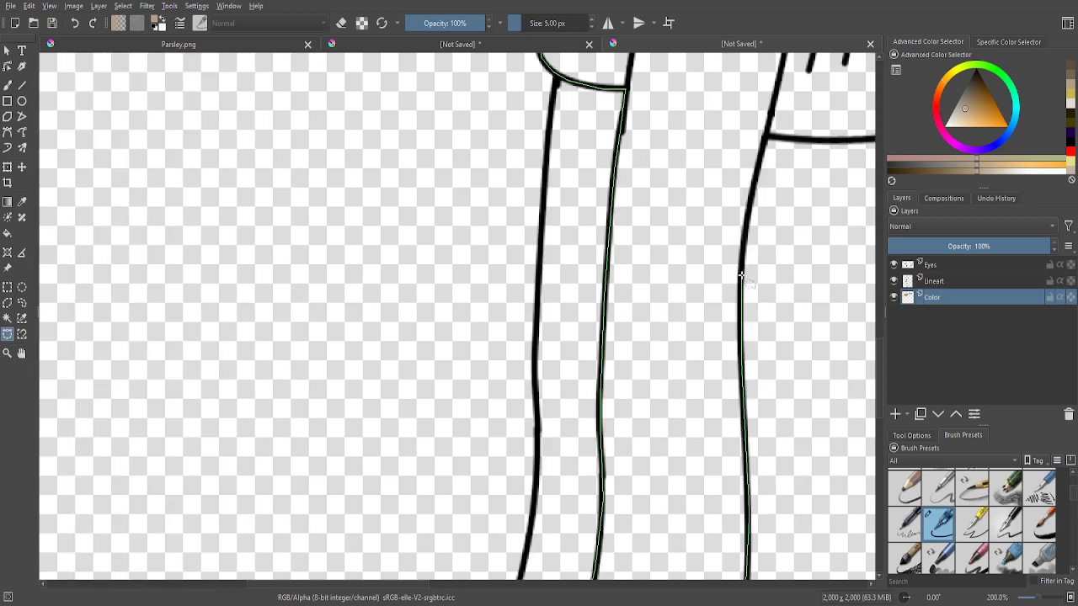
pyautogui.scroll(1, 741, 278)
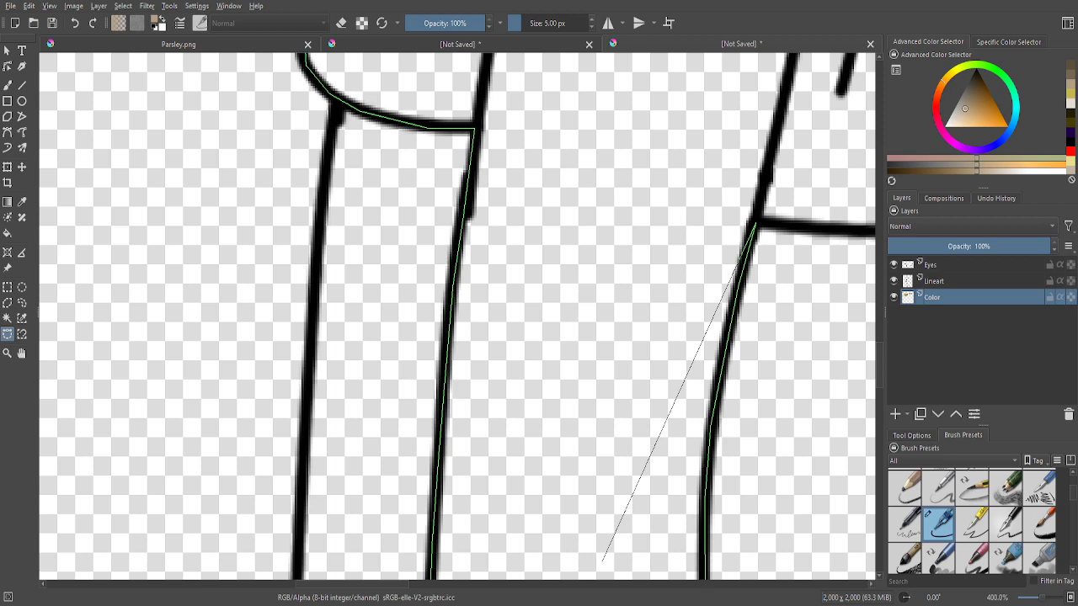
# - Extend the selection path along the belly line to where it meets the near hind leg
pyautogui.scroll(-3, 414, 175)
pyautogui.scroll(4, 747, 177)
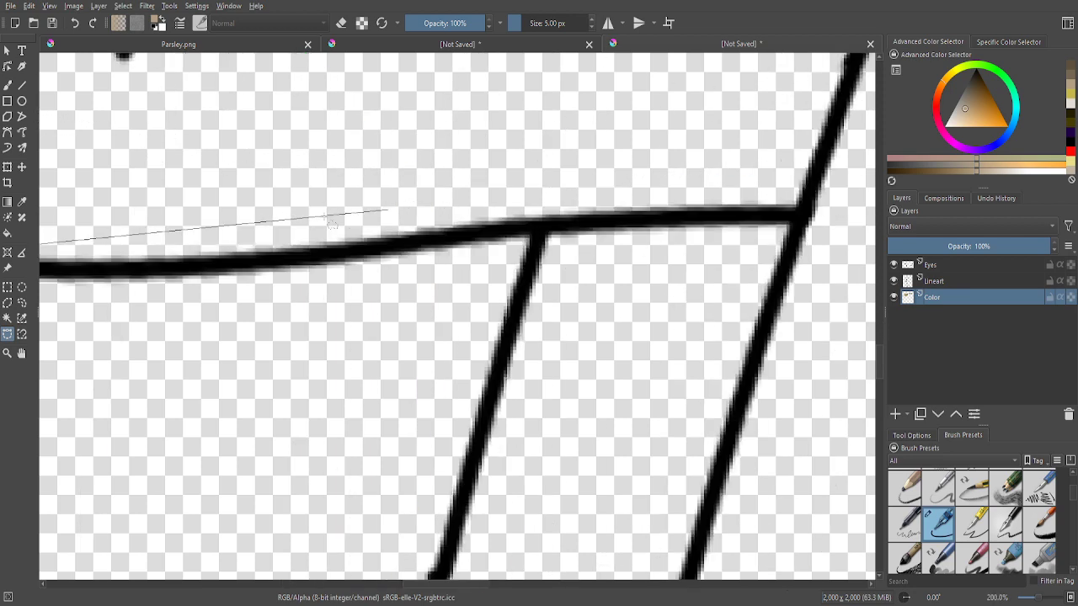
pyautogui.scroll(-2, 362, 325)
pyautogui.scroll(2, 418, 312)
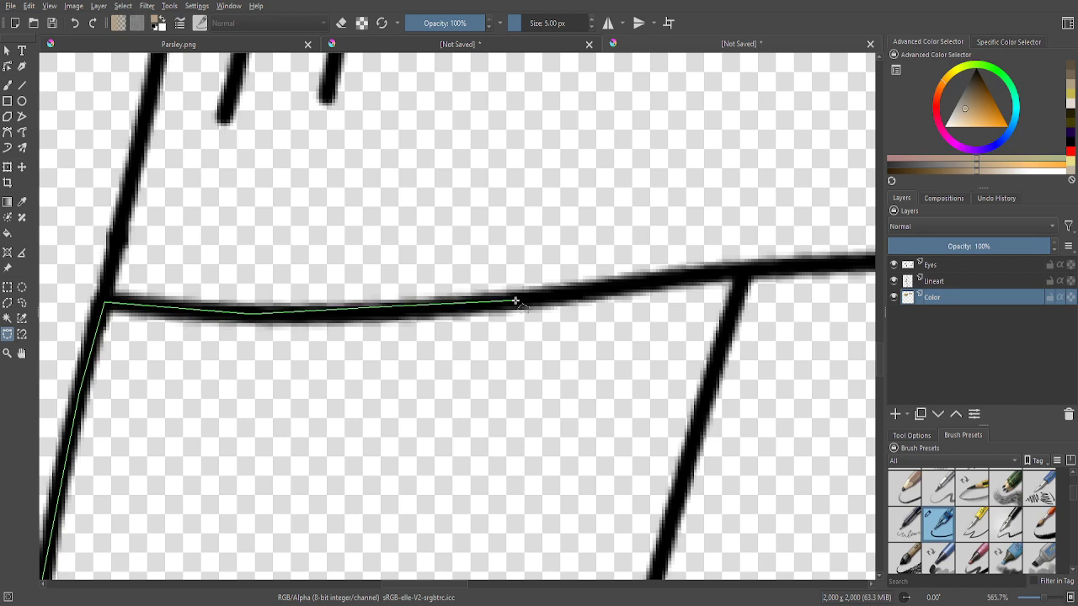
pyautogui.scroll(-1, 799, 266)
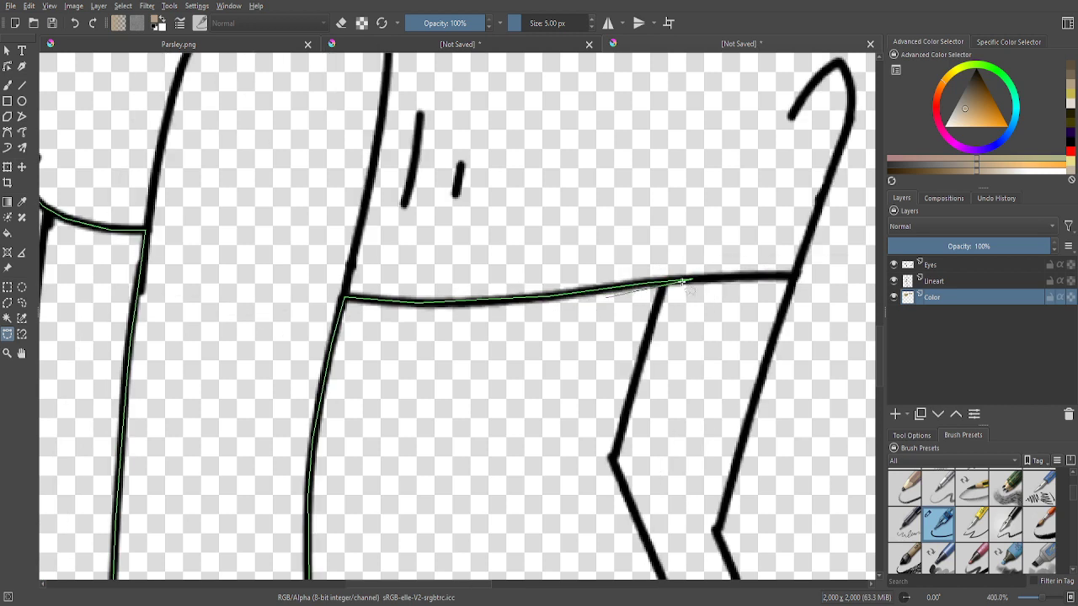
pyautogui.scroll(2, 808, 294)
pyautogui.scroll(-2, 807, 295)
# - Trace the selection path down the near hind leg's front edge, past the yellow leaf-shaped marking, to the paw
pyautogui.scroll(-2, 826, 301)
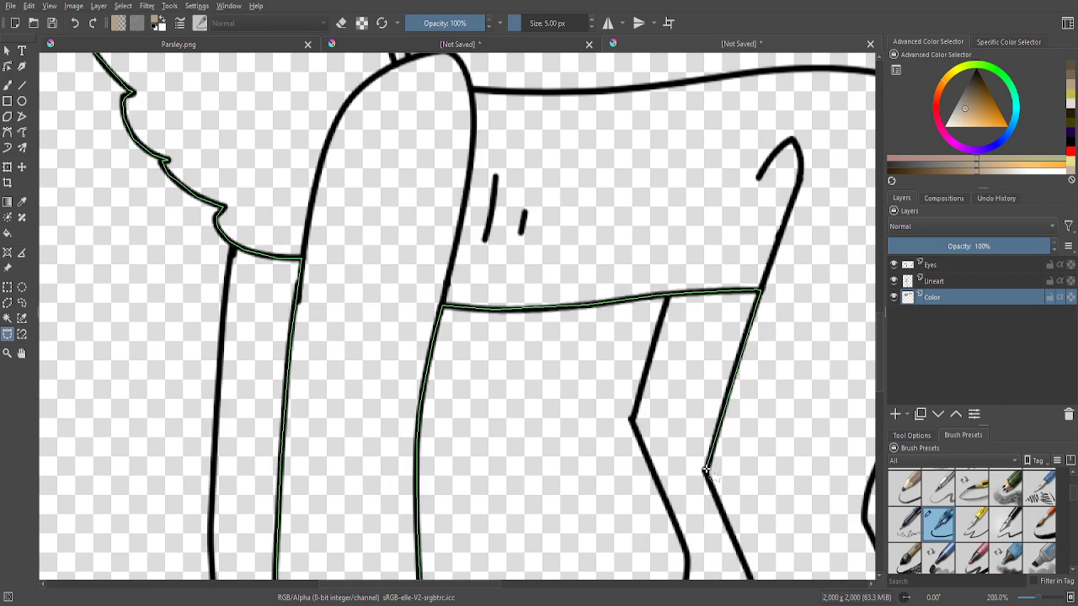
pyautogui.scroll(3, 773, 365)
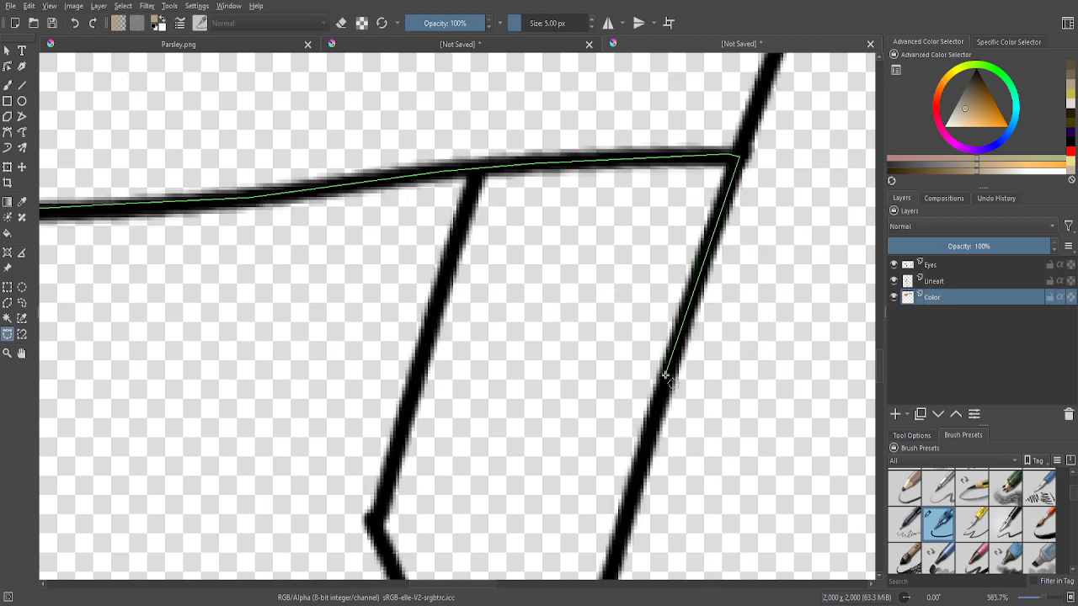
pyautogui.scroll(-3, 657, 261)
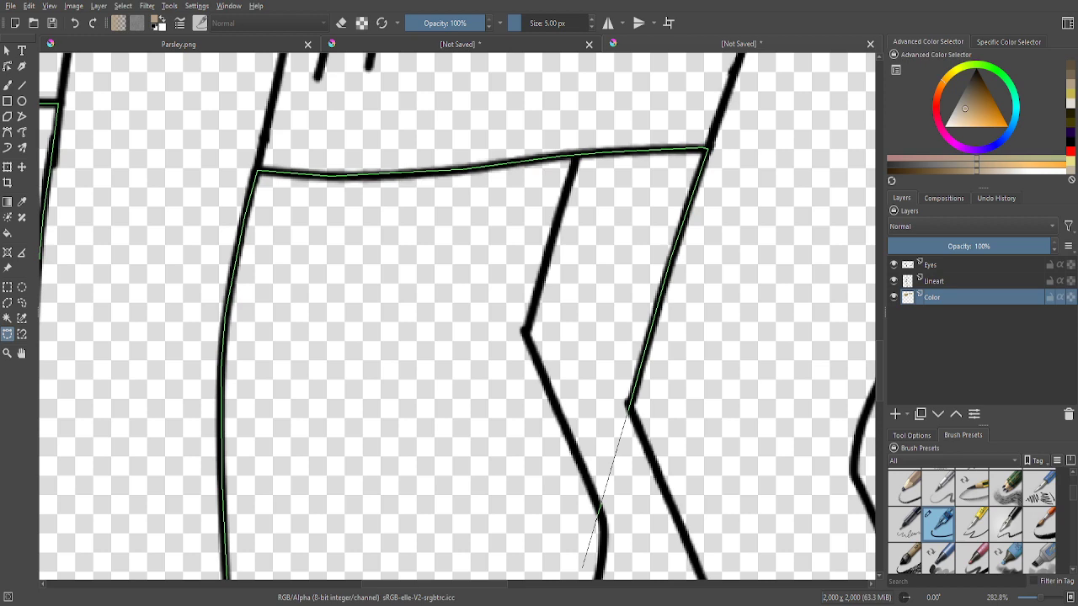
pyautogui.scroll(-3, 581, 569)
pyautogui.scroll(3, 459, 224)
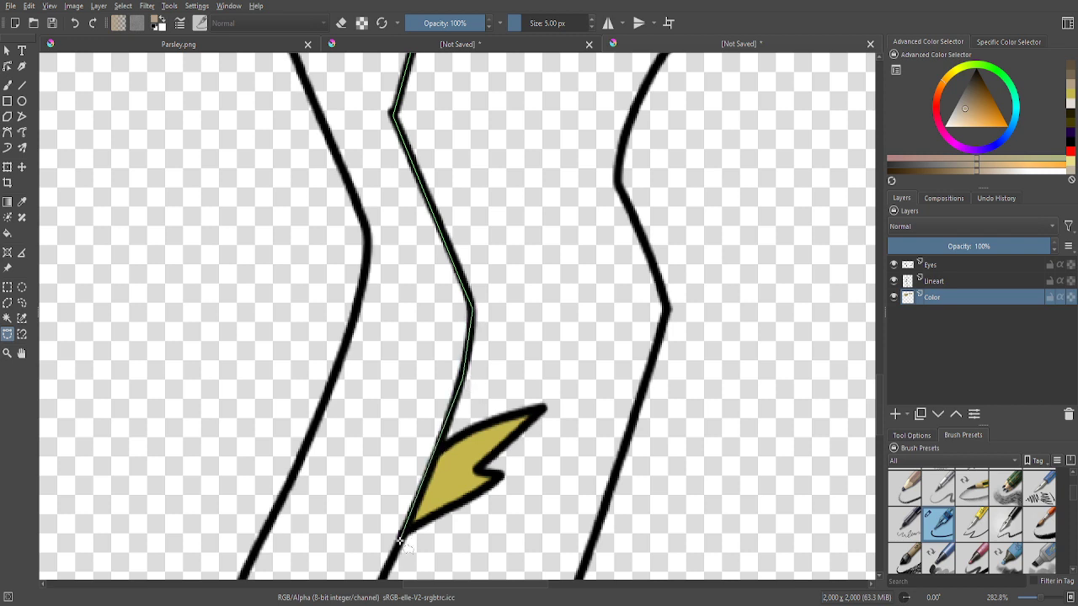
pyautogui.scroll(-1, 414, 337)
# - Continue the selection path around the near hind paw's top, toes and sole up to the heel
pyautogui.scroll(2, 413, 337)
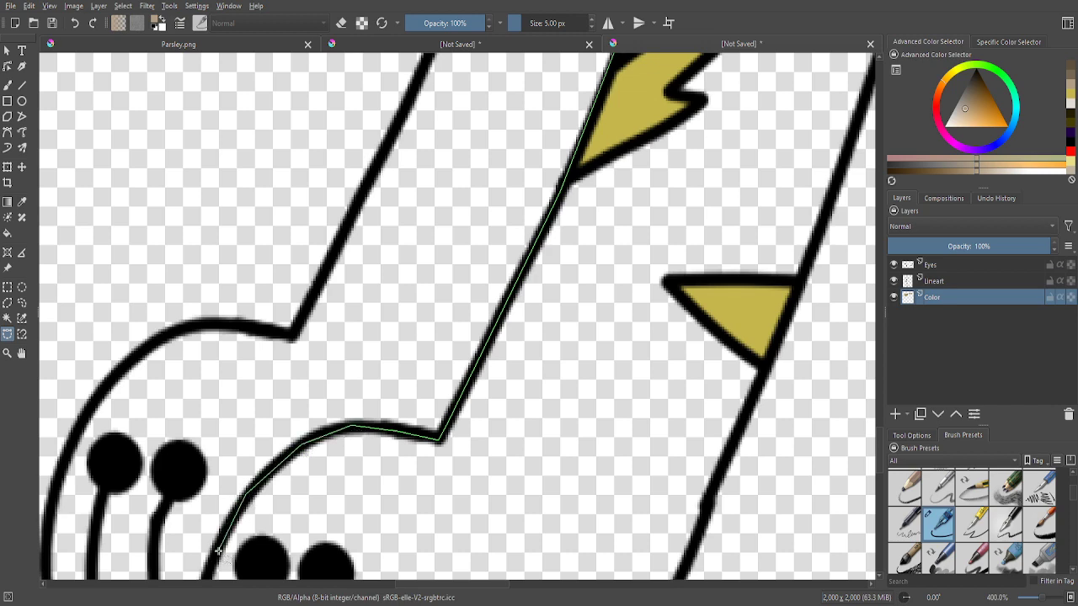
pyautogui.scroll(-1, 217, 551)
pyautogui.scroll(3, 232, 358)
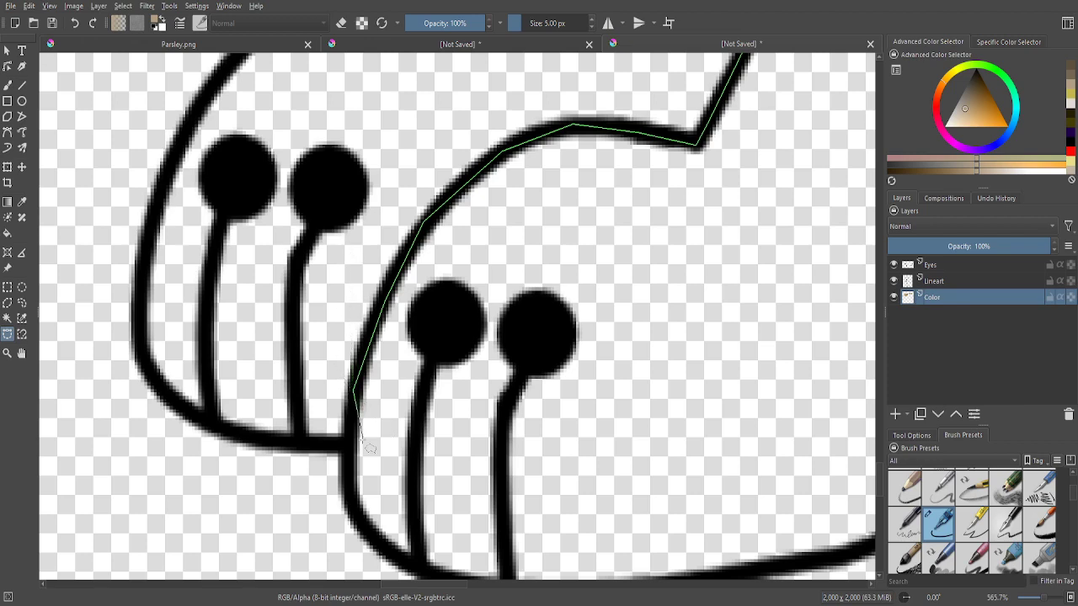
pyautogui.click(345, 499)
pyautogui.moveTo(414, 503); pyautogui.dragTo(354, 399)
pyautogui.scroll(1, 351, 398)
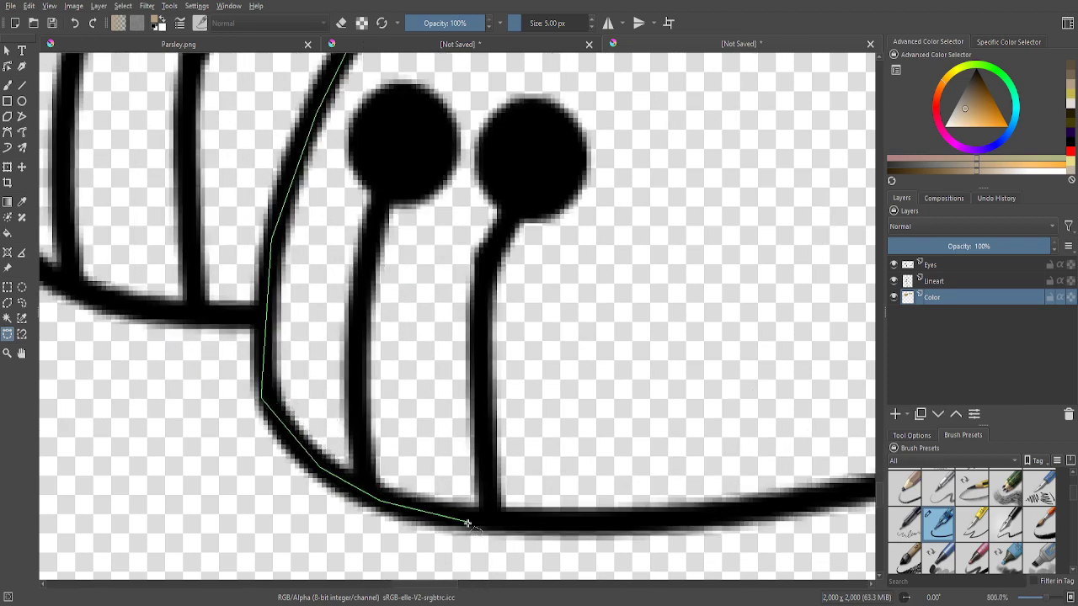
pyautogui.scroll(-1, 475, 524)
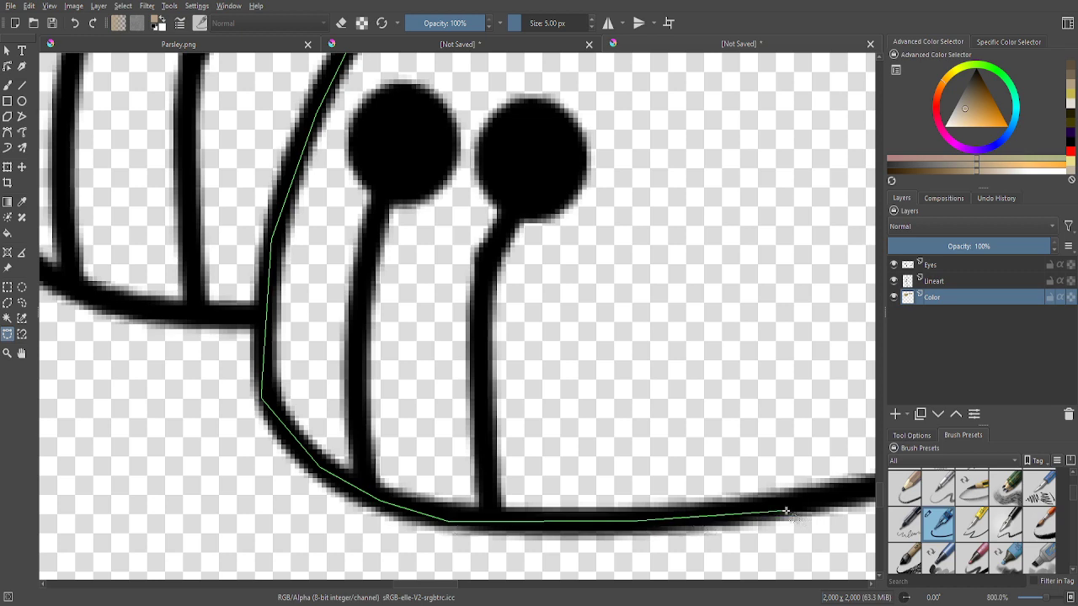
pyautogui.scroll(-2, 779, 496)
pyautogui.scroll(3, 766, 451)
pyautogui.scroll(-2, 729, 511)
pyautogui.scroll(2, 584, 500)
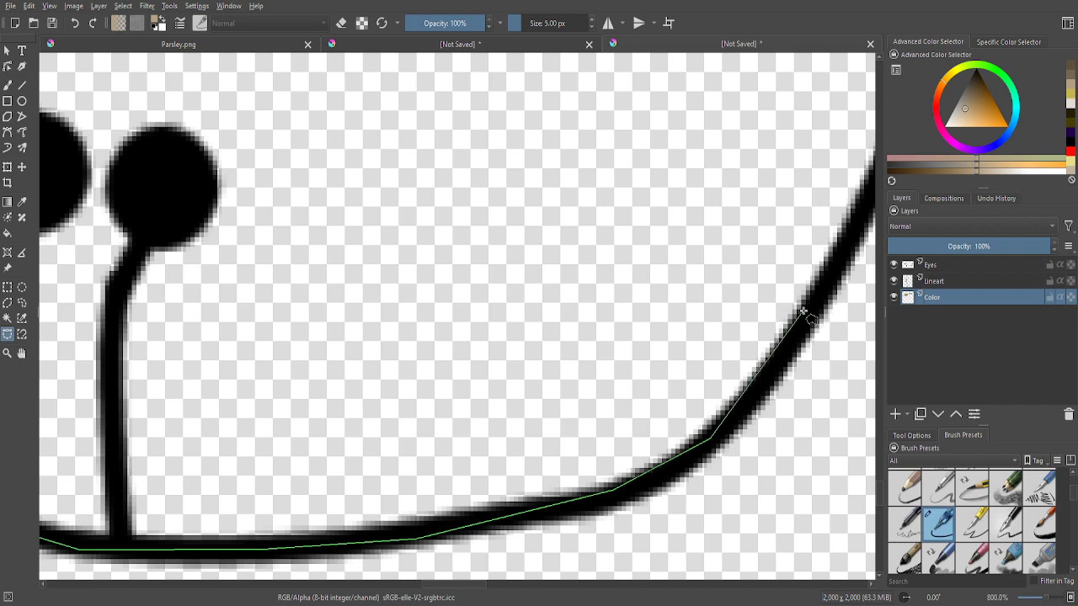
# - Extend the selection path up the near hind leg's back edge, past the yellow triangular marking, toward the hock
pyautogui.scroll(1, 783, 375)
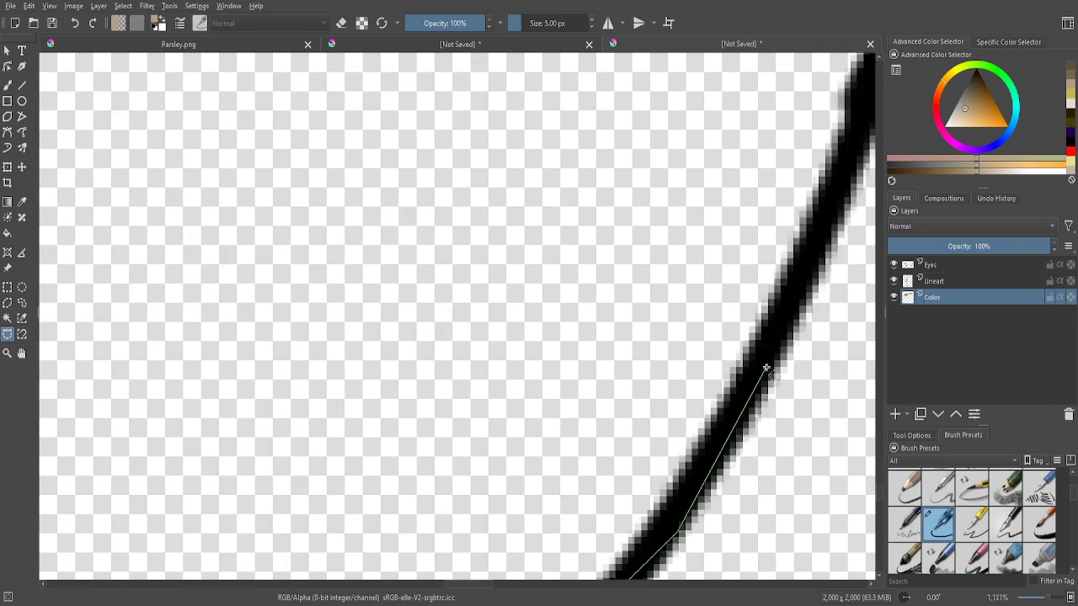
pyautogui.scroll(-1, 755, 378)
pyautogui.scroll(-2, 765, 373)
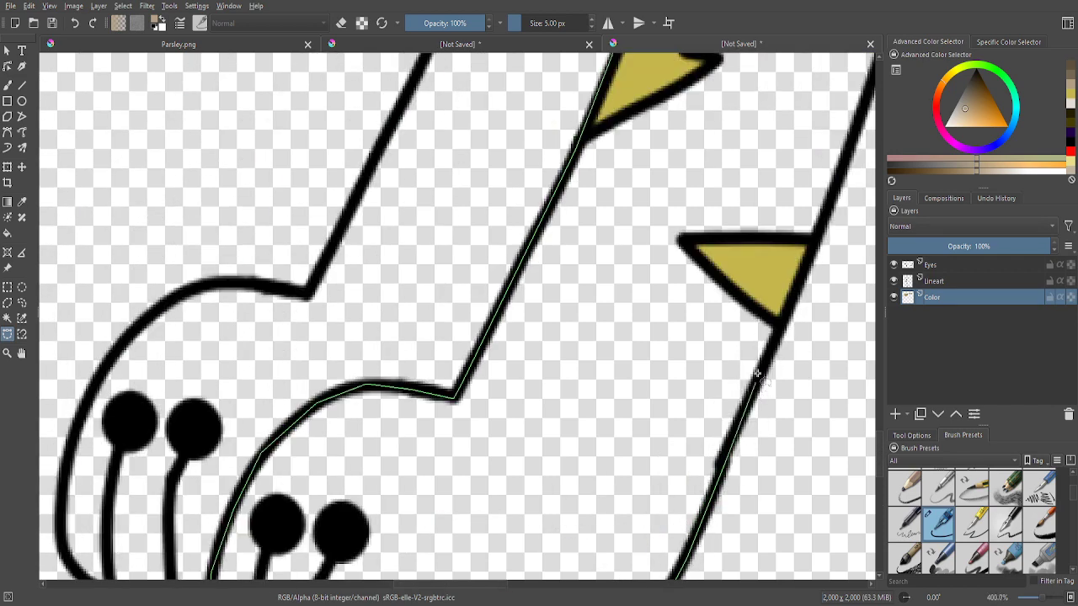
pyautogui.scroll(2, 766, 368)
pyautogui.scroll(-3, 766, 371)
pyautogui.scroll(1, 765, 378)
pyautogui.scroll(-1, 765, 385)
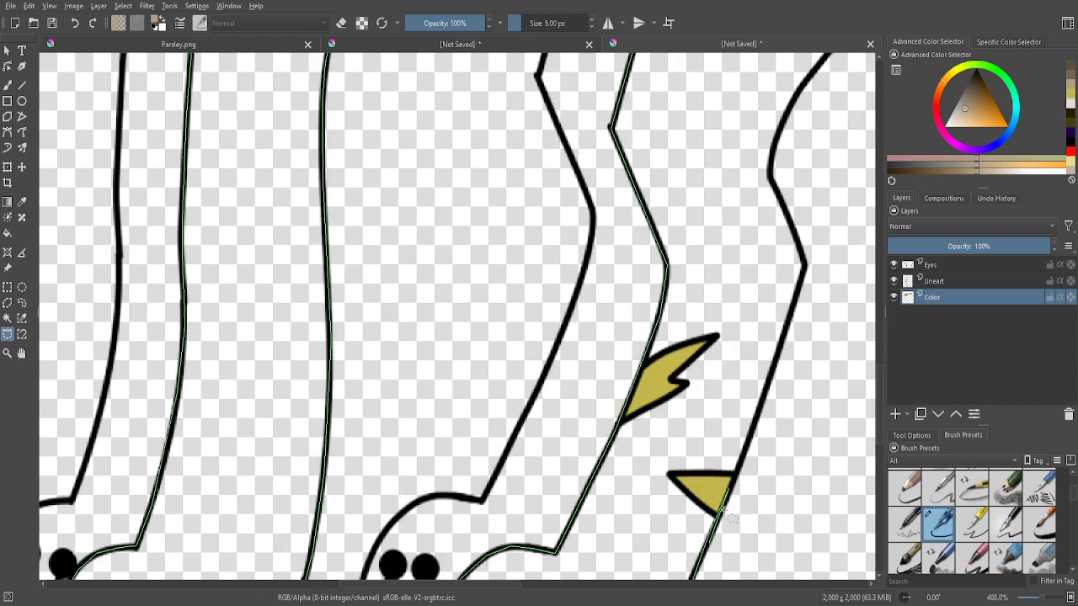
pyautogui.scroll(2, 758, 413)
pyautogui.scroll(-2, 758, 404)
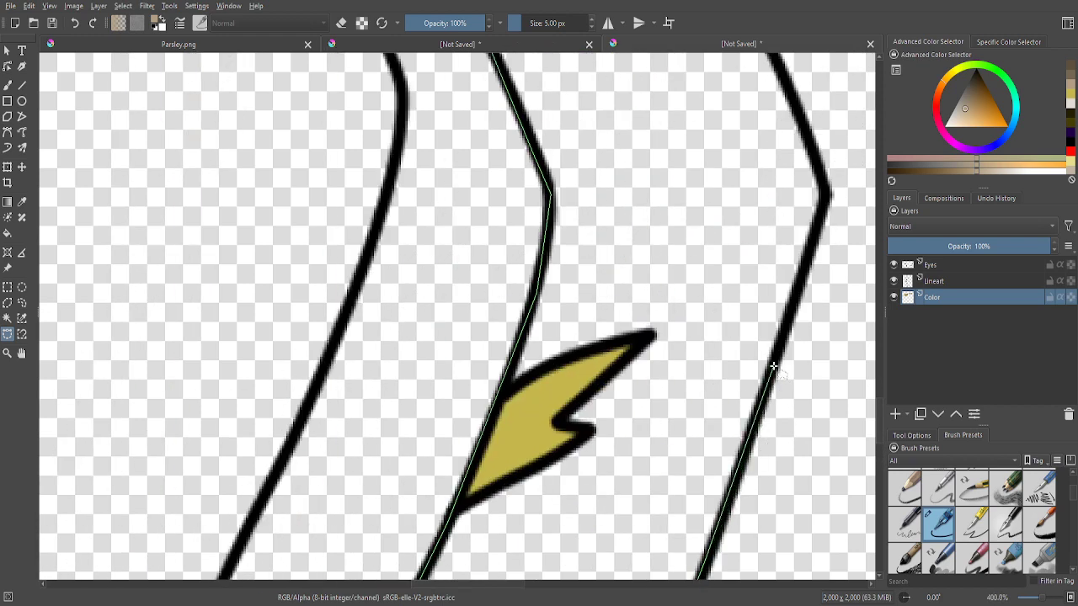
# - Carry the selection path around the hock and up the back of the thigh to its pointed upper corner
pyautogui.scroll(1, 726, 520)
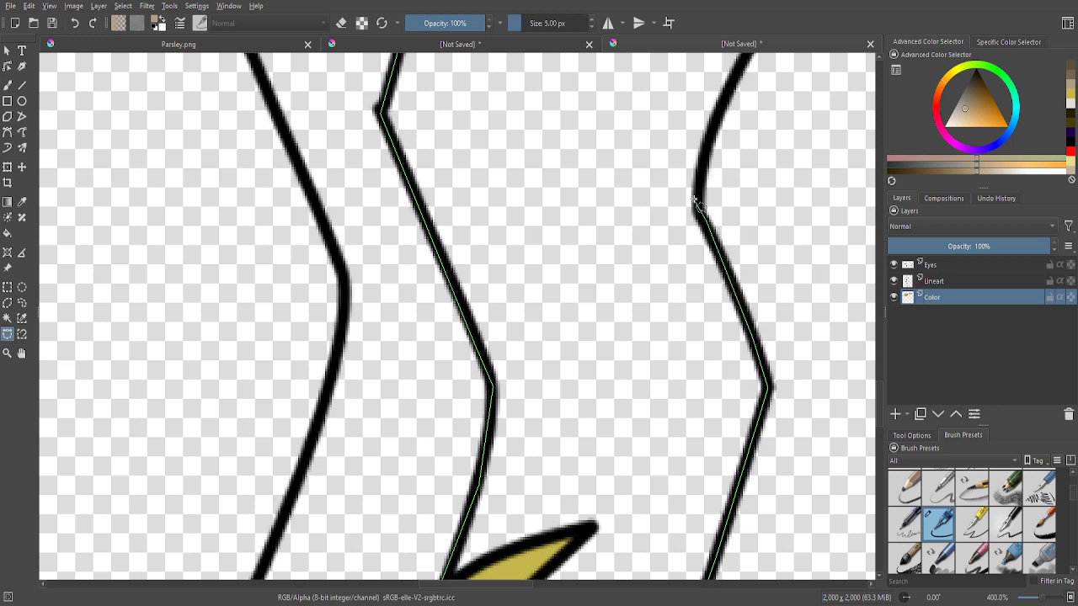
pyautogui.moveTo(702, 85); pyautogui.dragTo(681, 283)
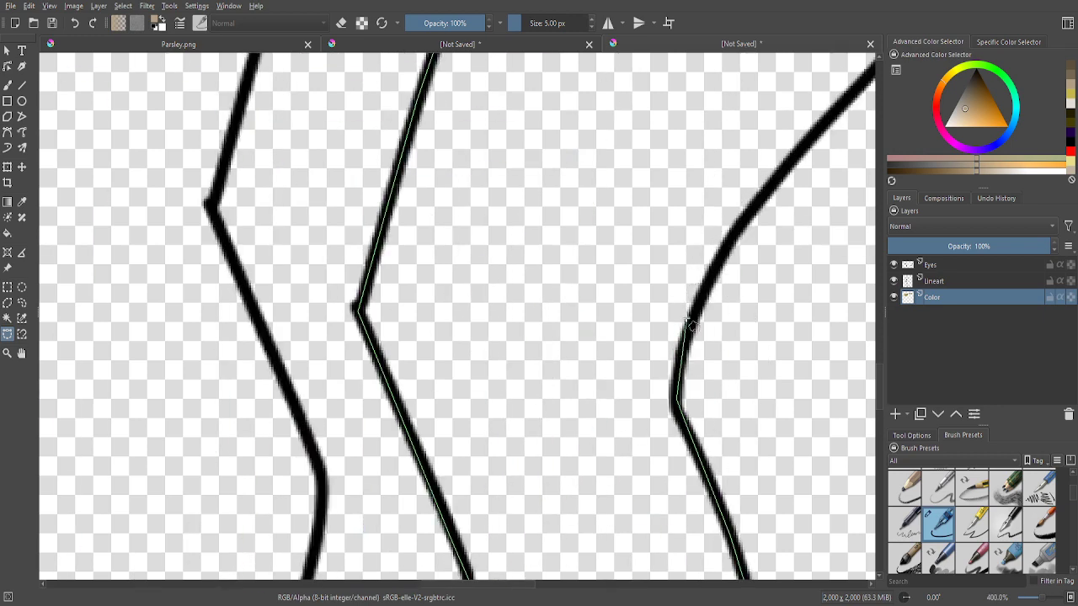
pyautogui.click(687, 333)
pyautogui.scroll(-3, 503, 384)
pyautogui.scroll(4, 614, 315)
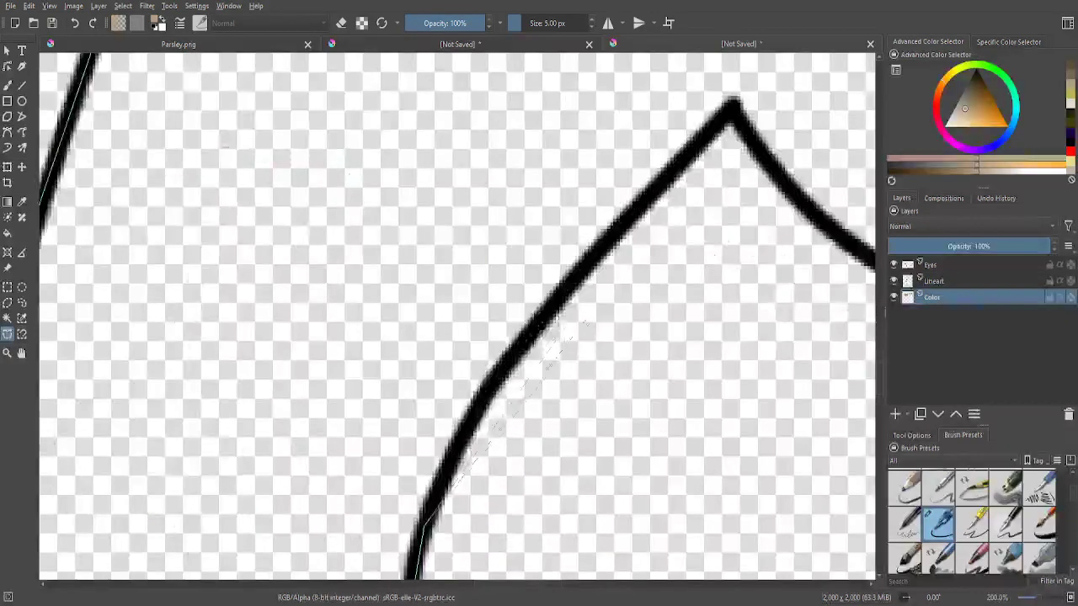
pyautogui.click(476, 410)
pyautogui.click(586, 258)
pyautogui.click(730, 107)
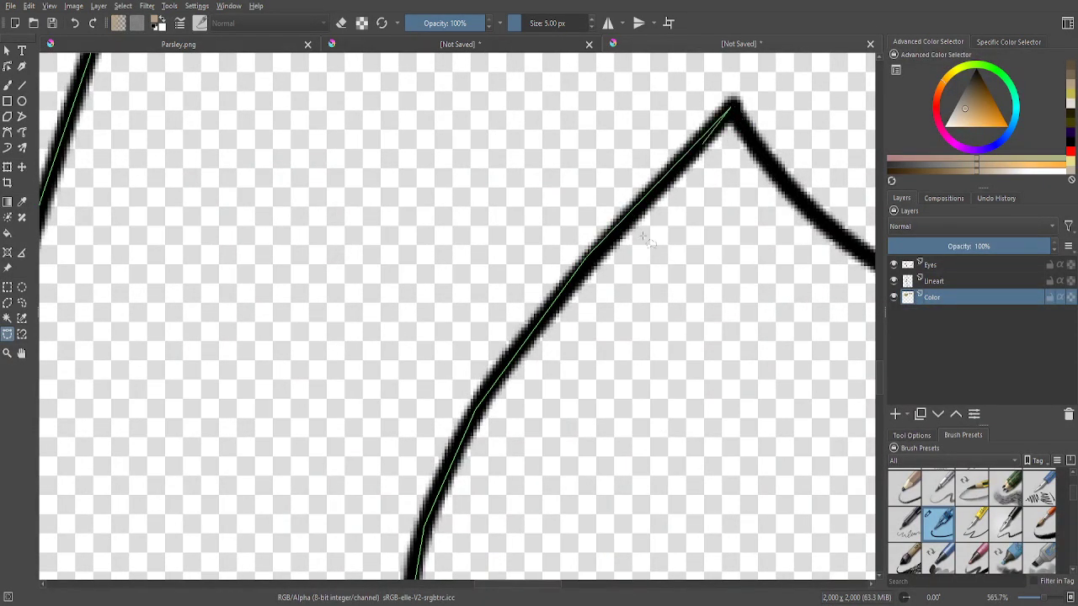
# - Trace the selection path from the thigh's pointed upper corner down the first curve of the tail's underside
pyautogui.scroll(-3, 643, 235)
pyautogui.scroll(3, 774, 193)
pyautogui.click(478, 265)
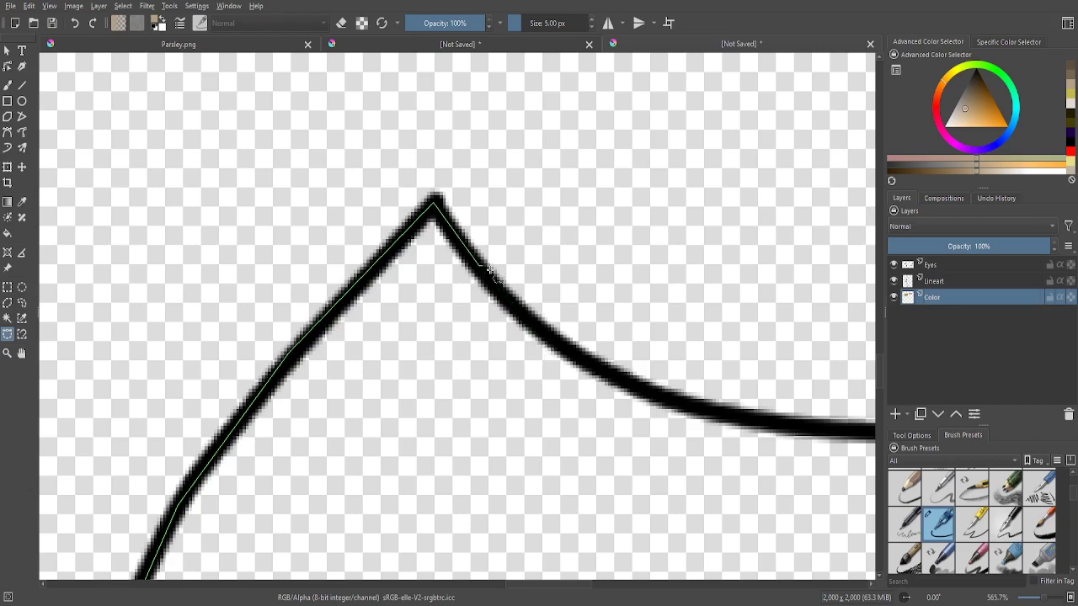
pyautogui.click(568, 350)
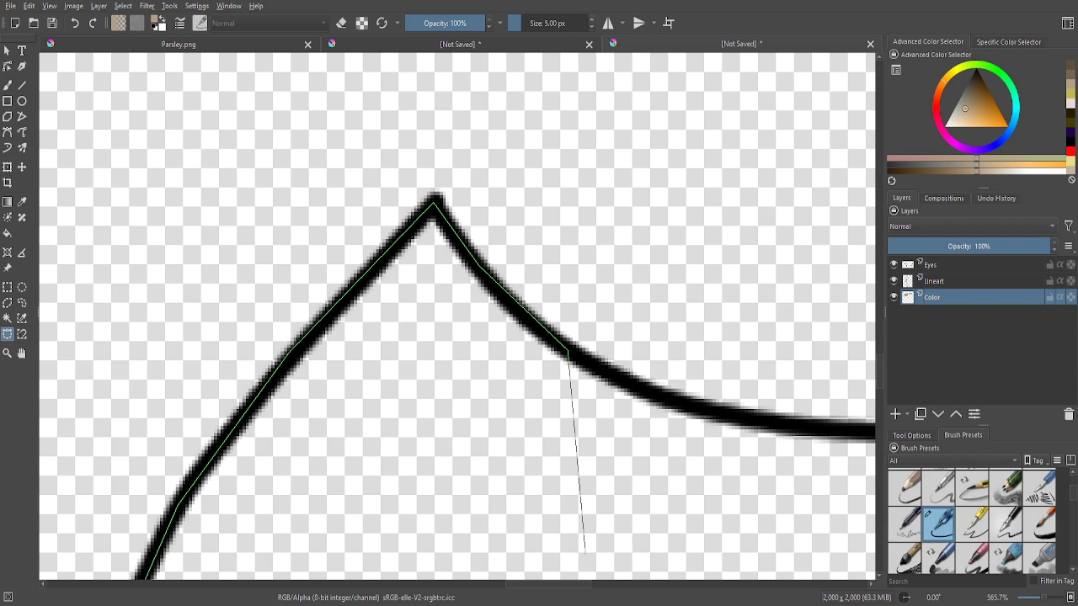
pyautogui.scroll(-4, 337, 360)
pyautogui.scroll(3, 457, 367)
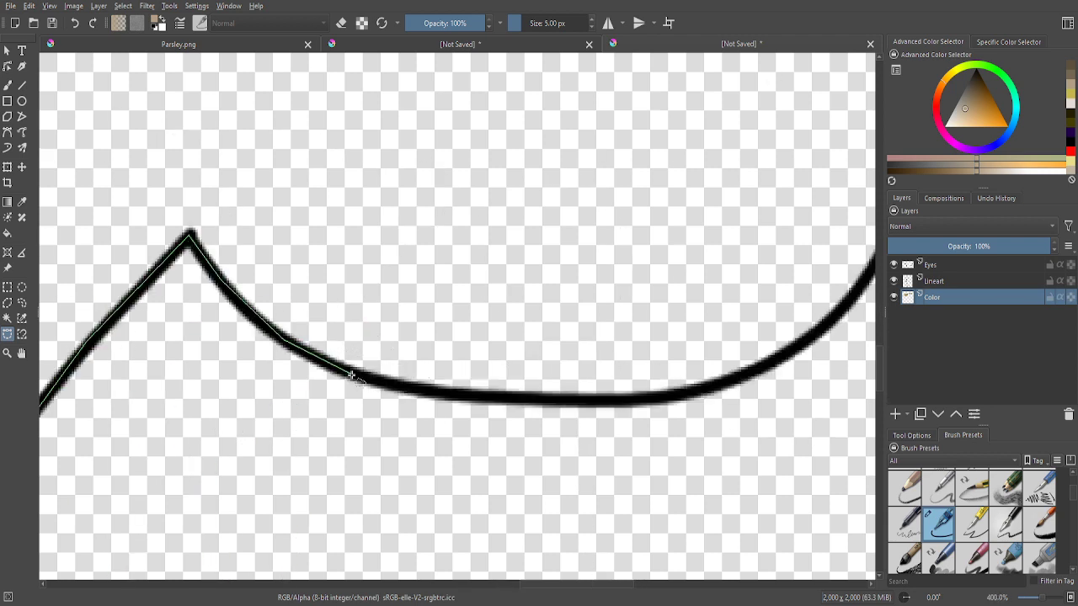
pyautogui.click(351, 375)
pyautogui.scroll(2, 413, 388)
pyautogui.moveTo(447, 393); pyautogui.dragTo(737, 411)
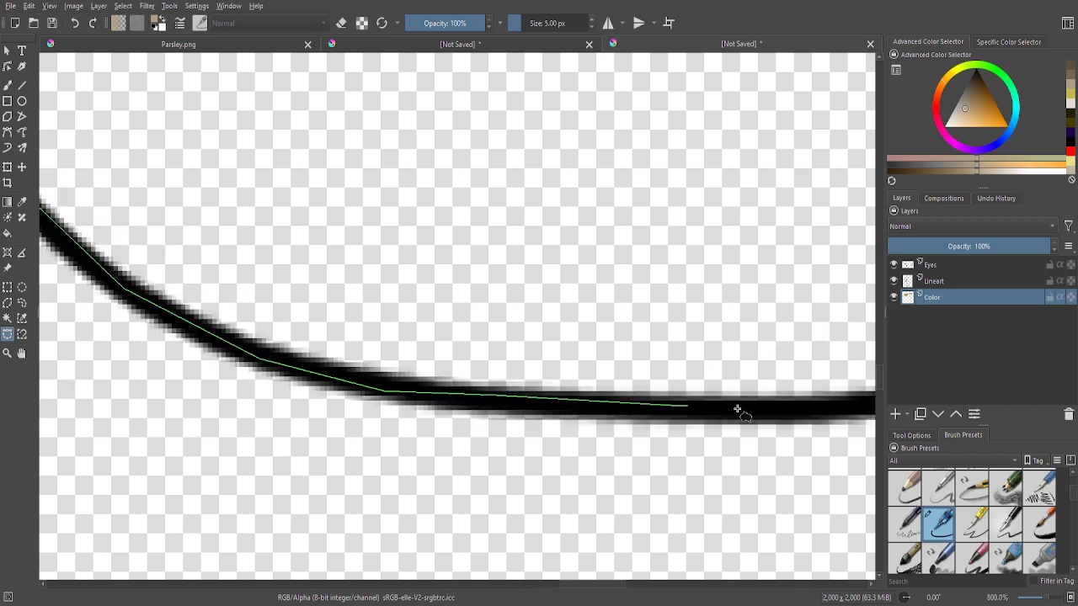
# - Continue the selection path along the flat lowest part of the tail's underside to where it curves upward
pyautogui.click(814, 412)
pyautogui.scroll(-2, 581, 472)
pyautogui.scroll(3, 757, 463)
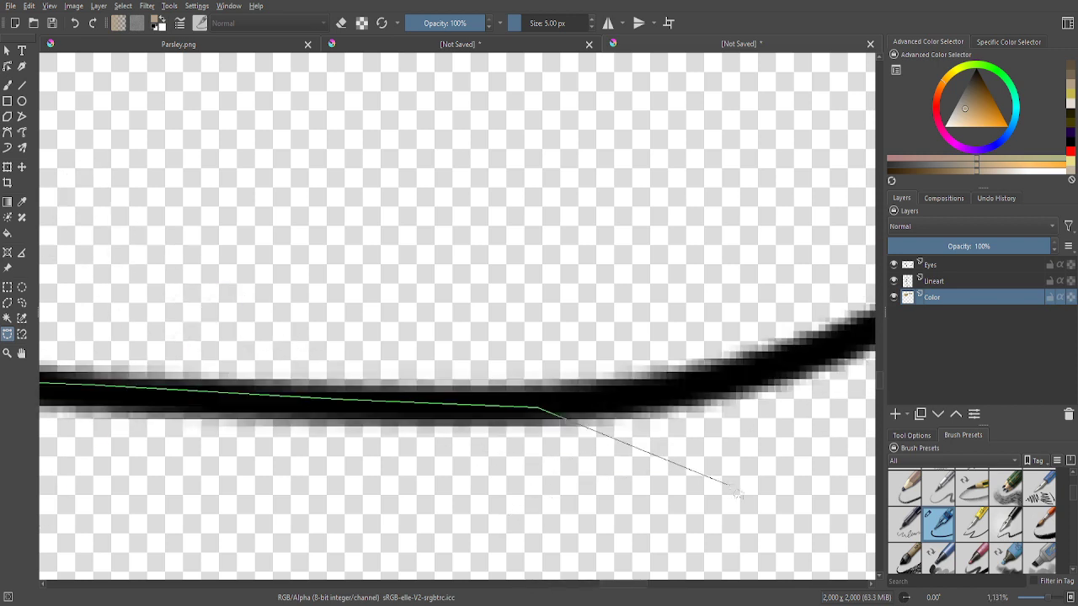
pyautogui.click(671, 391)
pyautogui.click(827, 337)
pyautogui.scroll(-5, 605, 467)
pyautogui.scroll(3, 711, 415)
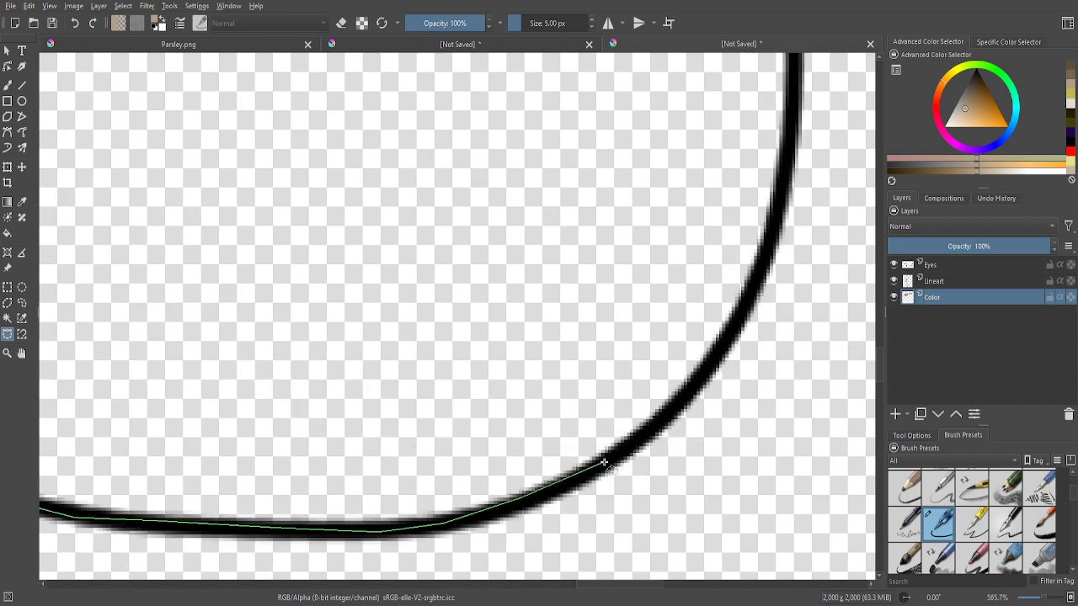
# - Carry the selection path up the outer edge of the tail's rounded end
pyautogui.moveTo(605, 467)
pyautogui.mouseDown()
pyautogui.moveTo(747, 346)
pyautogui.moveTo(726, 331)
pyautogui.moveTo(756, 286)
pyautogui.moveTo(784, 163)
pyautogui.mouseUp()
pyautogui.scroll(-3, 784, 163)
pyautogui.scroll(3, 782, 199)
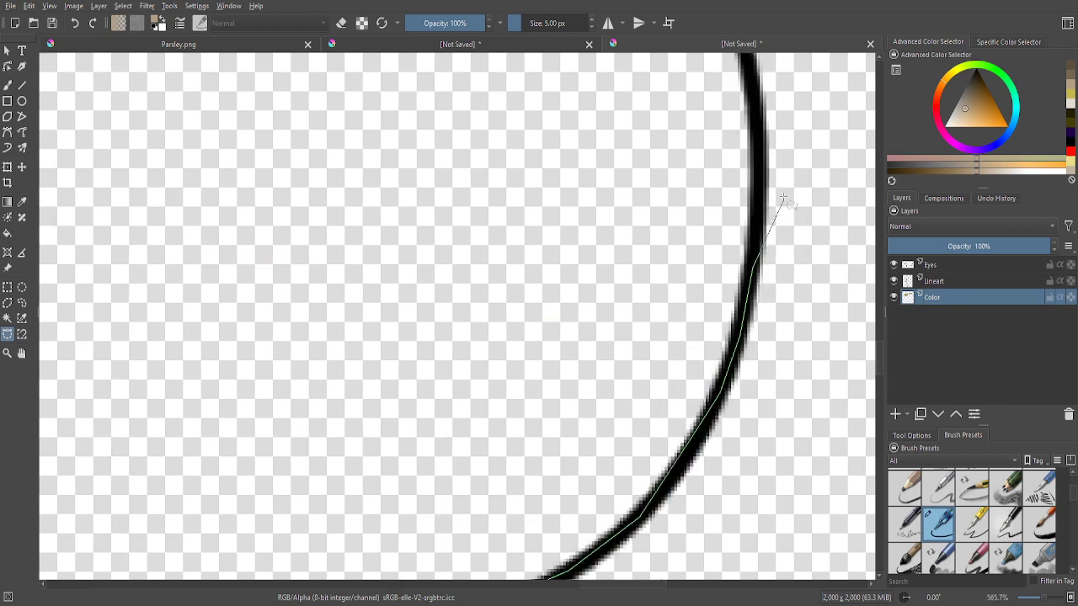
pyautogui.scroll(-2, 782, 199)
# - Bridge the gap in the tail outline with a curved path crossing the two loose fur strokes to the upper edge
pyautogui.moveTo(742, 229)
pyautogui.mouseDown()
pyautogui.moveTo(738, 301)
pyautogui.moveTo(705, 183)
pyautogui.moveTo(667, 126)
pyautogui.moveTo(651, 127)
pyautogui.moveTo(657, 149)
pyautogui.moveTo(617, 128)
pyautogui.mouseUp()
pyautogui.scroll(1, 640, 79)
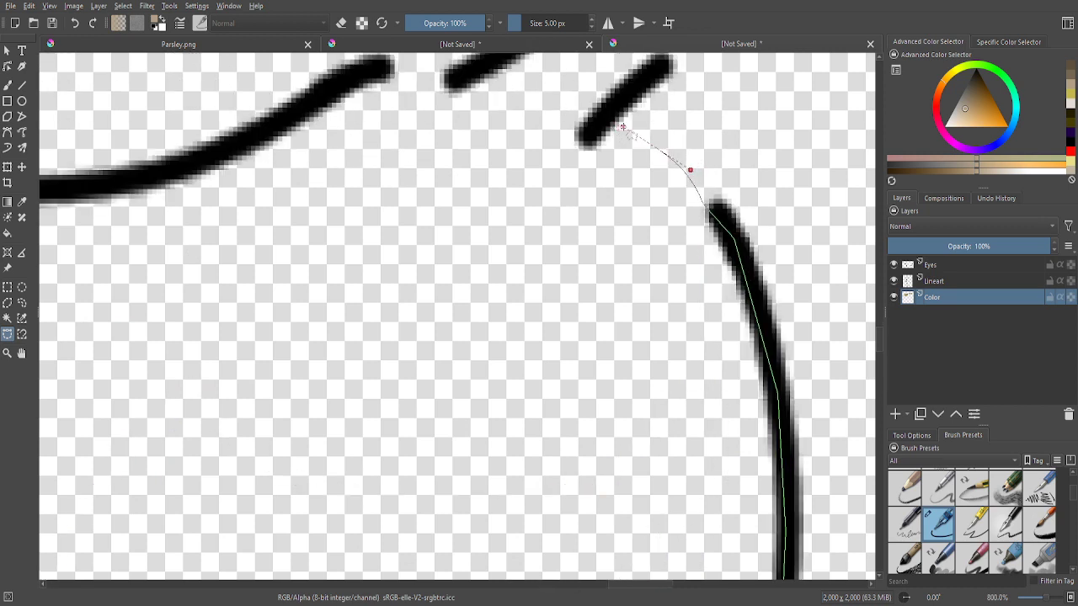
pyautogui.scroll(1, 608, 134)
pyautogui.moveTo(496, 139)
pyautogui.mouseDown()
pyautogui.moveTo(460, 127)
pyautogui.moveTo(312, 125)
pyautogui.moveTo(340, 128)
pyautogui.moveTo(332, 145)
pyautogui.moveTo(311, 138)
pyautogui.mouseUp()
pyautogui.click(293, 133)
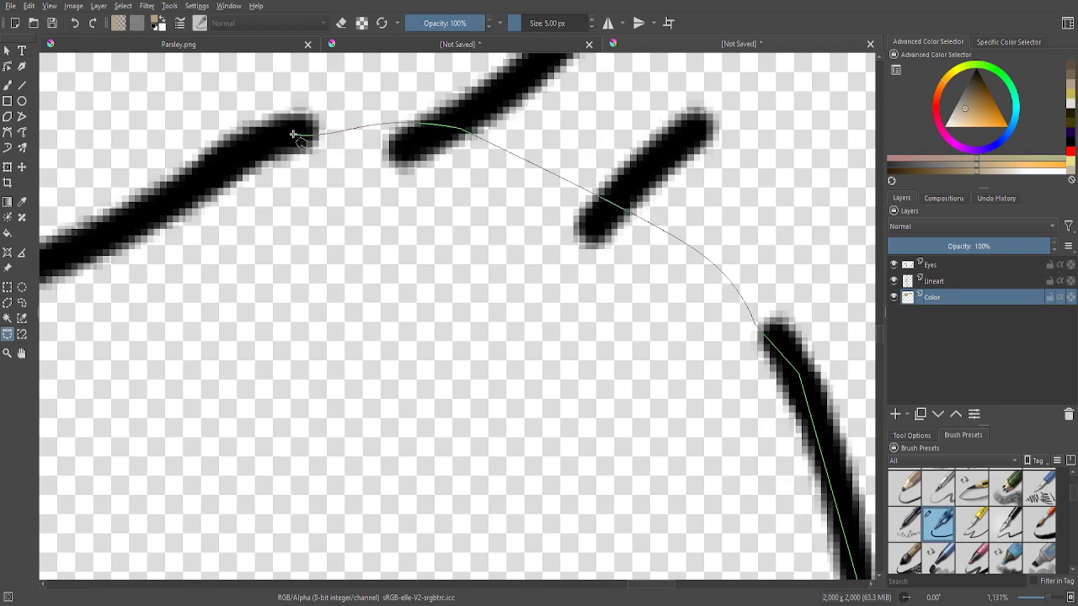
# - Extend the selection path down the sloping upper edge of the tail toward the tail base
pyautogui.scroll(-3, 387, 192)
pyautogui.scroll(4, 328, 175)
pyautogui.click(316, 227)
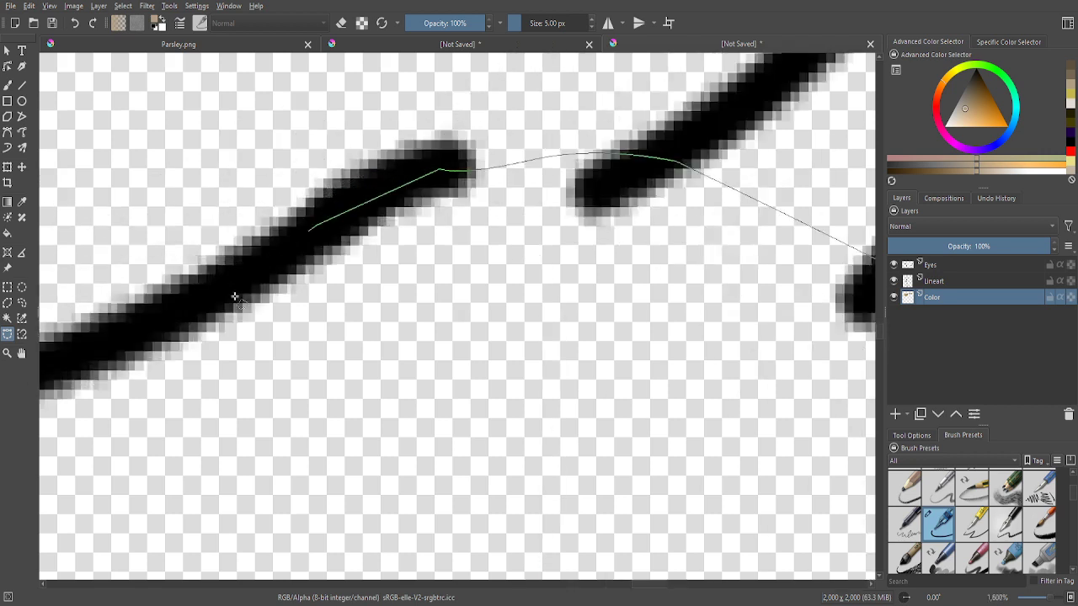
pyautogui.click(177, 312)
pyautogui.scroll(-3, 363, 328)
pyautogui.scroll(2, 220, 373)
pyautogui.moveTo(269, 313); pyautogui.dragTo(268, 315)
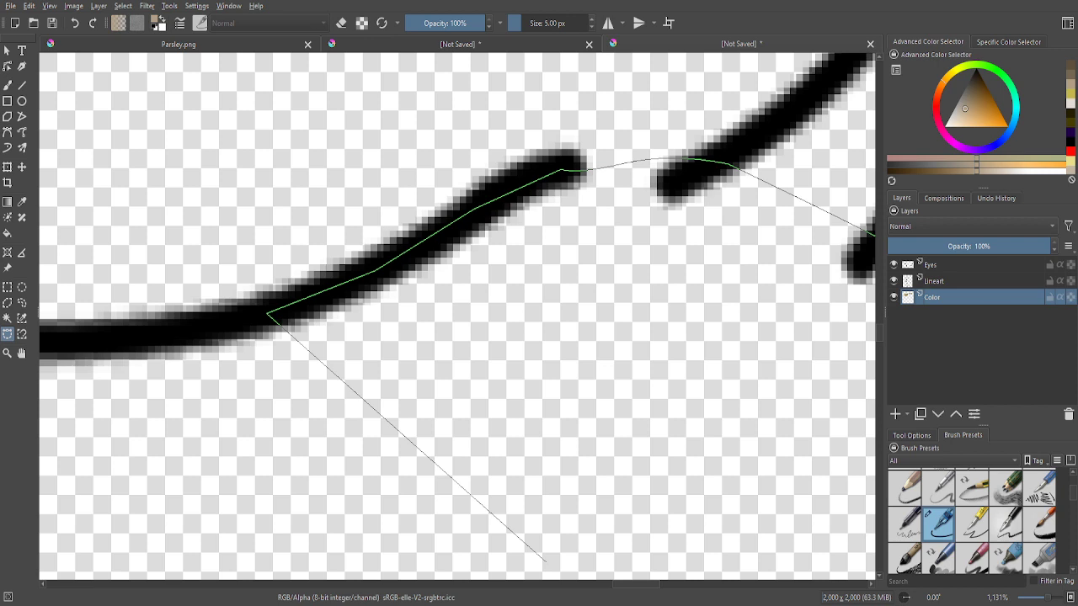
pyautogui.scroll(-3, 513, 409)
pyautogui.scroll(4, 236, 349)
pyautogui.scroll(-2, 602, 487)
pyautogui.scroll(1, 695, 510)
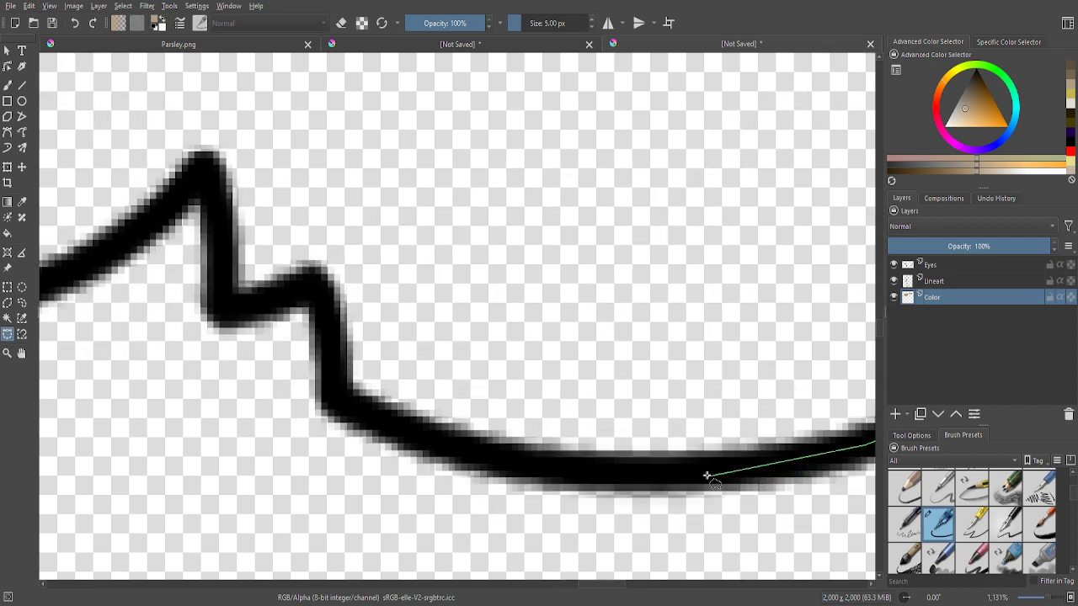
# - Trace the selection path through the dip in the tail's upper edge and around the jagged fur tuft at its base
pyautogui.click(709, 473)
pyautogui.click(515, 462)
pyautogui.click(341, 404)
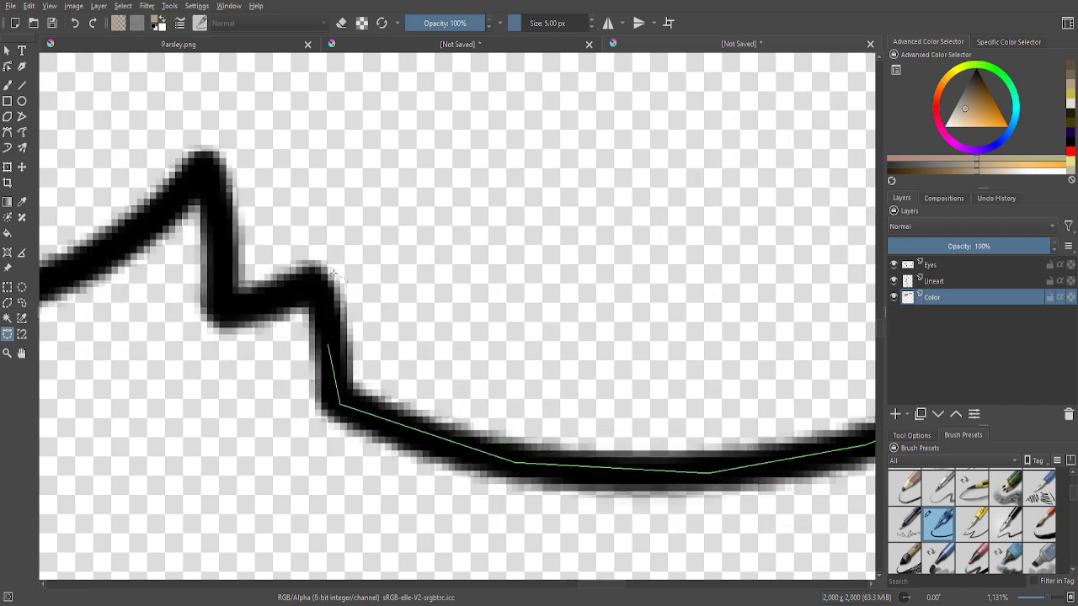
pyautogui.moveTo(333, 273)
pyautogui.mouseDown()
pyautogui.moveTo(279, 290)
pyautogui.moveTo(237, 316)
pyautogui.moveTo(219, 314)
pyautogui.moveTo(283, 401)
pyautogui.moveTo(271, 368)
pyautogui.moveTo(279, 326)
pyautogui.moveTo(266, 324)
pyautogui.moveTo(123, 408)
pyautogui.mouseUp()
pyautogui.scroll(-1, 239, 325)
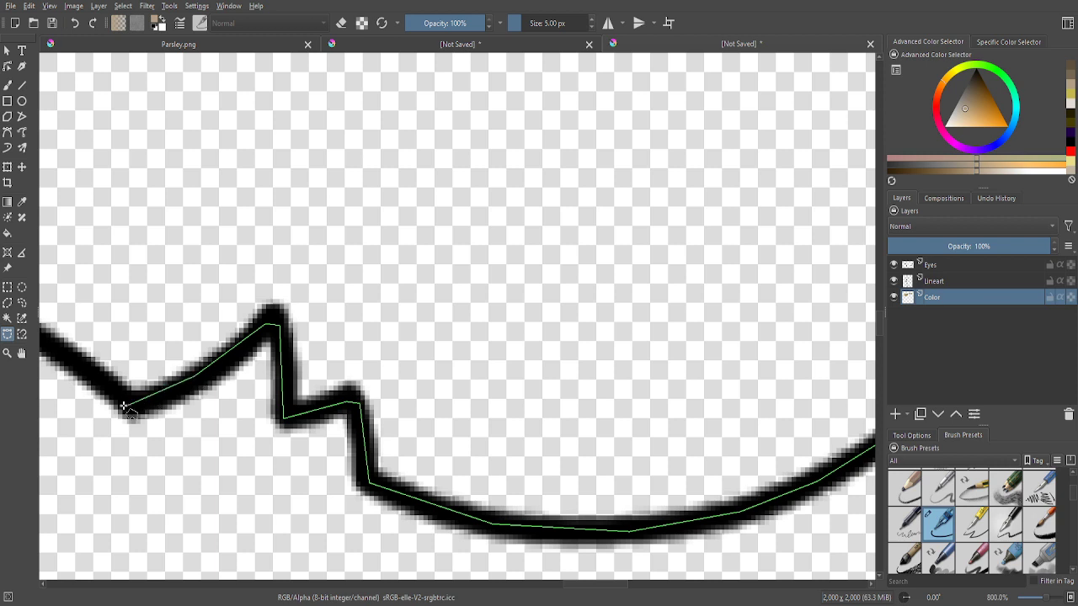
pyautogui.click(124, 406)
# - Continue the selection path from the fur tuft up the slope of the rump
pyautogui.scroll(-1, 252, 442)
pyautogui.moveTo(253, 443); pyautogui.dragTo(526, 543)
pyautogui.scroll(1, 526, 543)
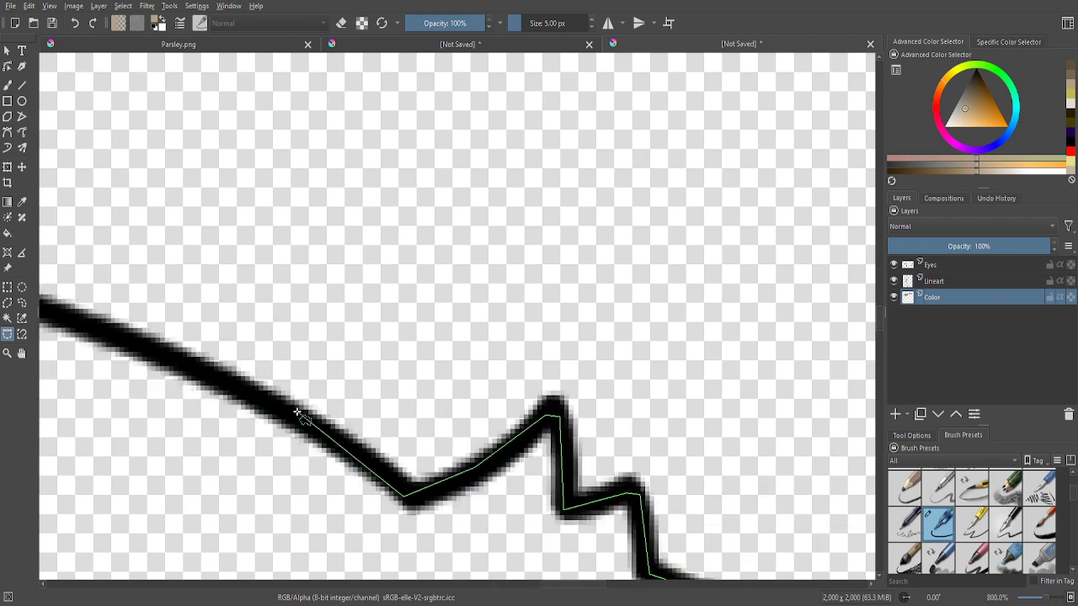
pyautogui.moveTo(297, 412)
pyautogui.mouseDown()
pyautogui.moveTo(330, 434)
pyautogui.moveTo(165, 352)
pyautogui.mouseUp()
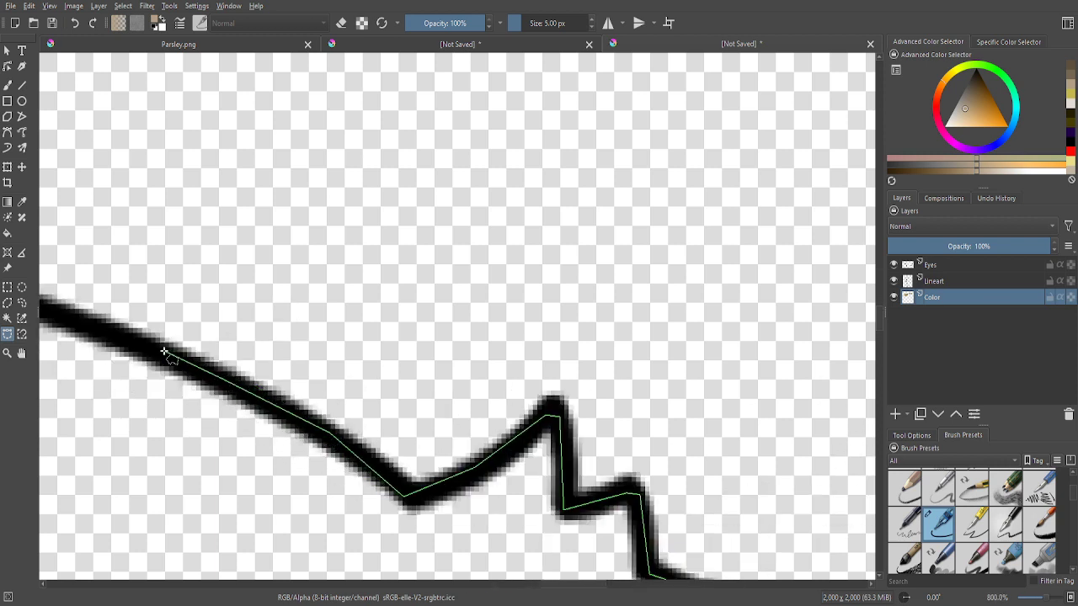
pyautogui.click(165, 351)
pyautogui.scroll(-3, 291, 449)
pyautogui.scroll(3, 216, 402)
pyautogui.click(179, 402)
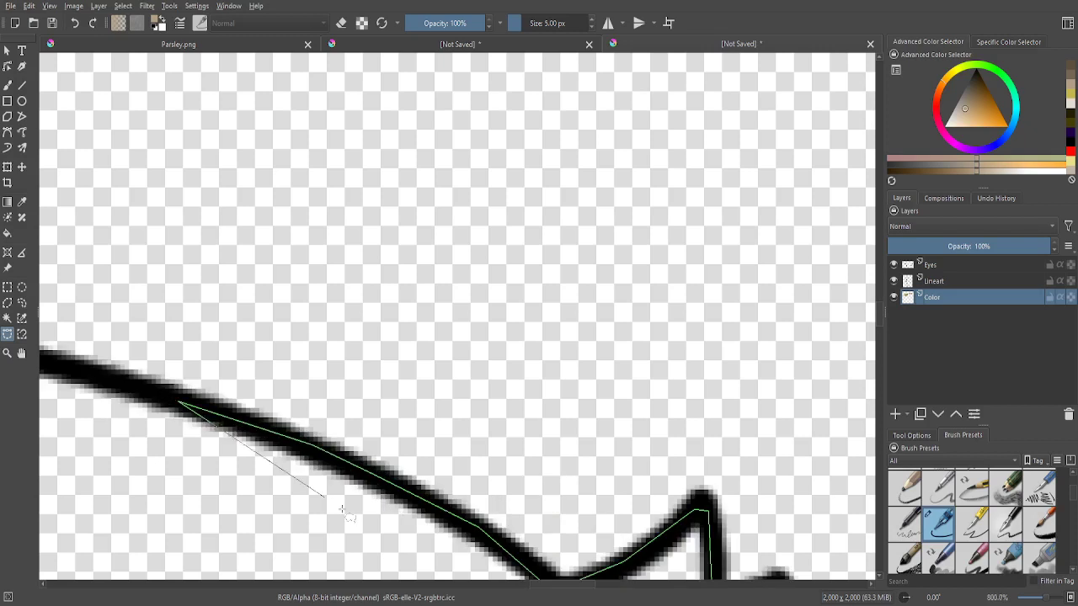
# - Carry the selection path over the crest of the rump and along the back toward the shoulder
pyautogui.scroll(-2, 341, 509)
pyautogui.scroll(-1, 341, 486)
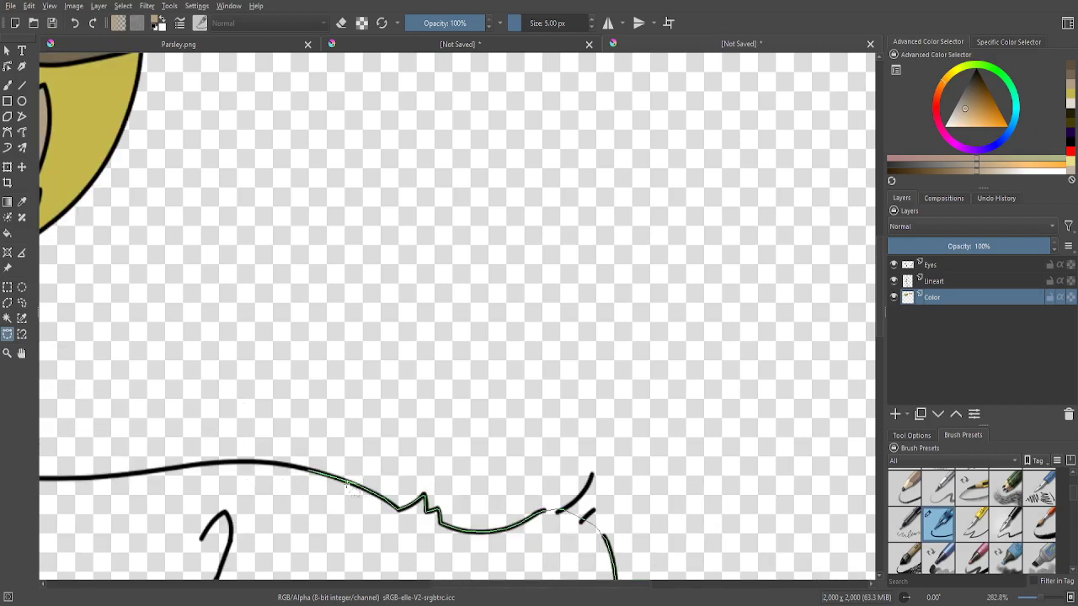
pyautogui.scroll(3, 348, 487)
pyautogui.scroll(-4, 252, 444)
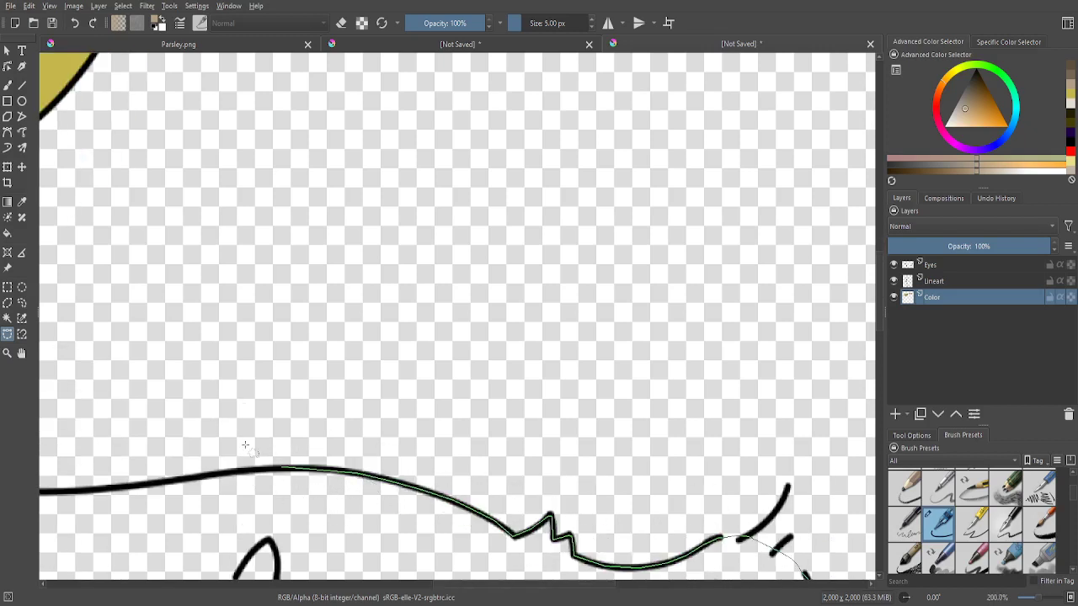
pyautogui.scroll(3, 245, 445)
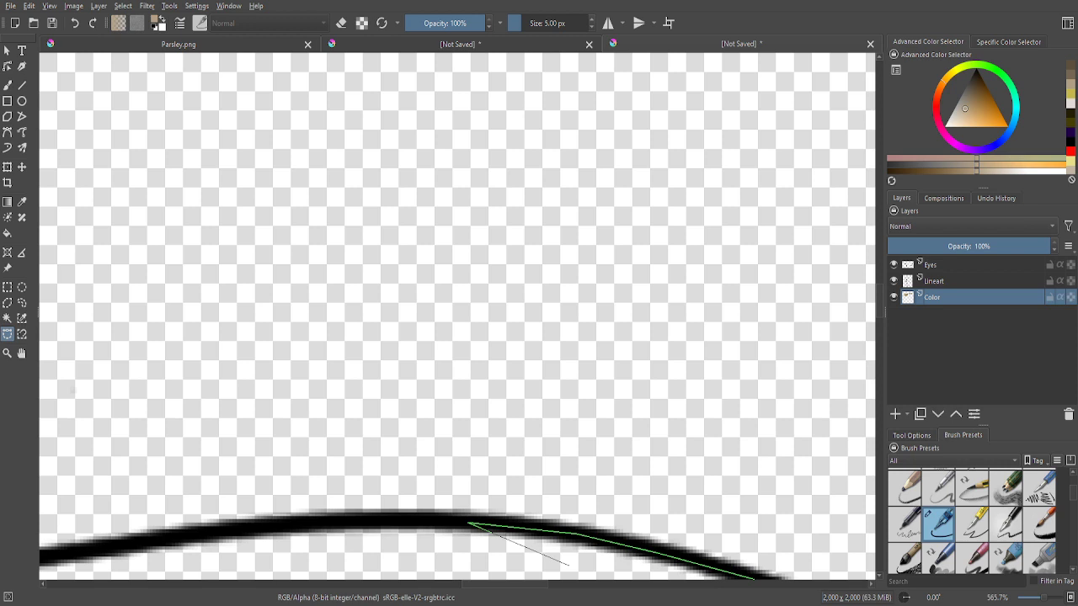
pyautogui.scroll(-3, 320, 437)
pyautogui.scroll(3, 304, 433)
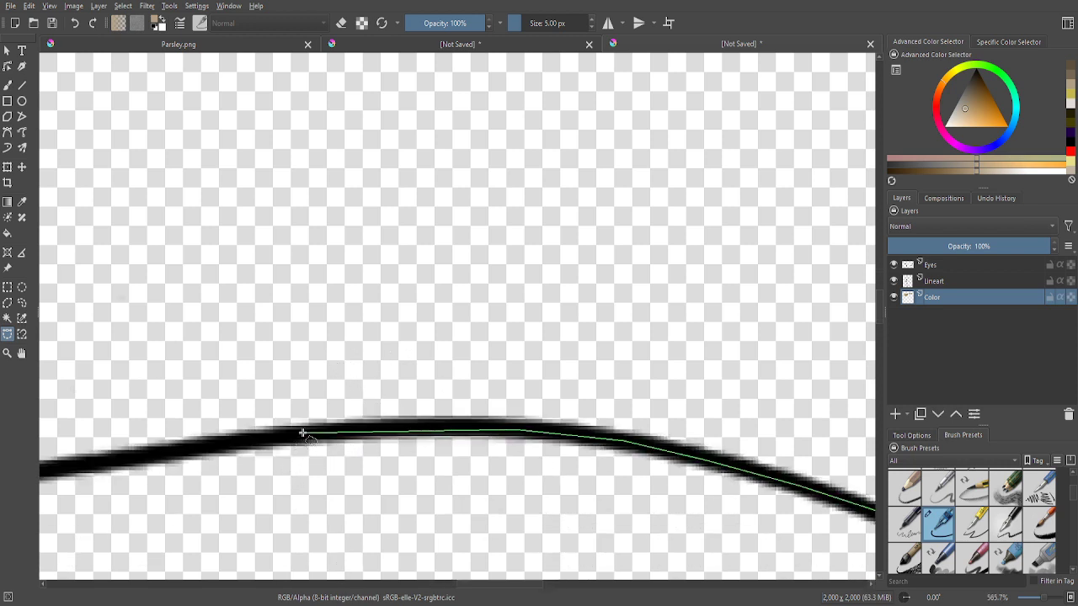
pyautogui.scroll(-3, 305, 432)
pyautogui.scroll(3, 304, 432)
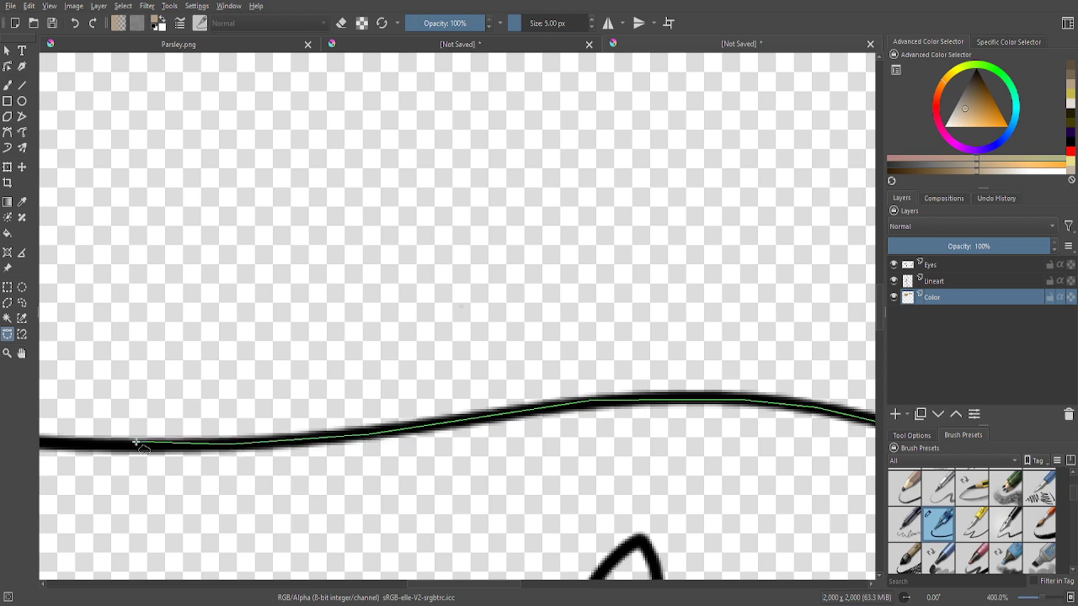
# - Trace the path over the shoulder and up the neck line, then close it across the black collar at the starting point
pyautogui.scroll(-3, 147, 447)
pyautogui.scroll(3, 307, 458)
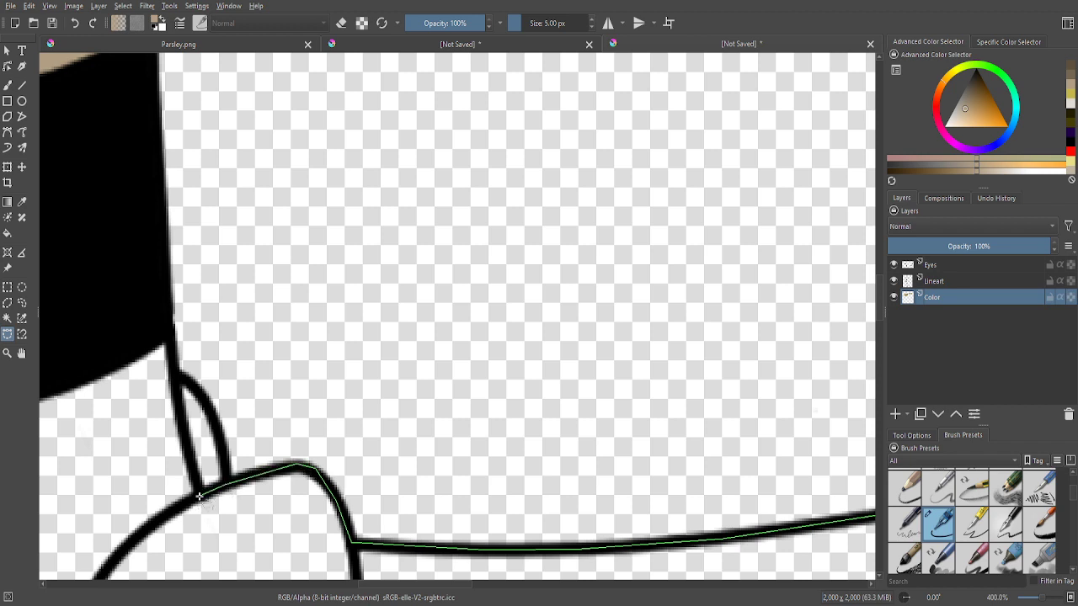
pyautogui.scroll(-3, 173, 341)
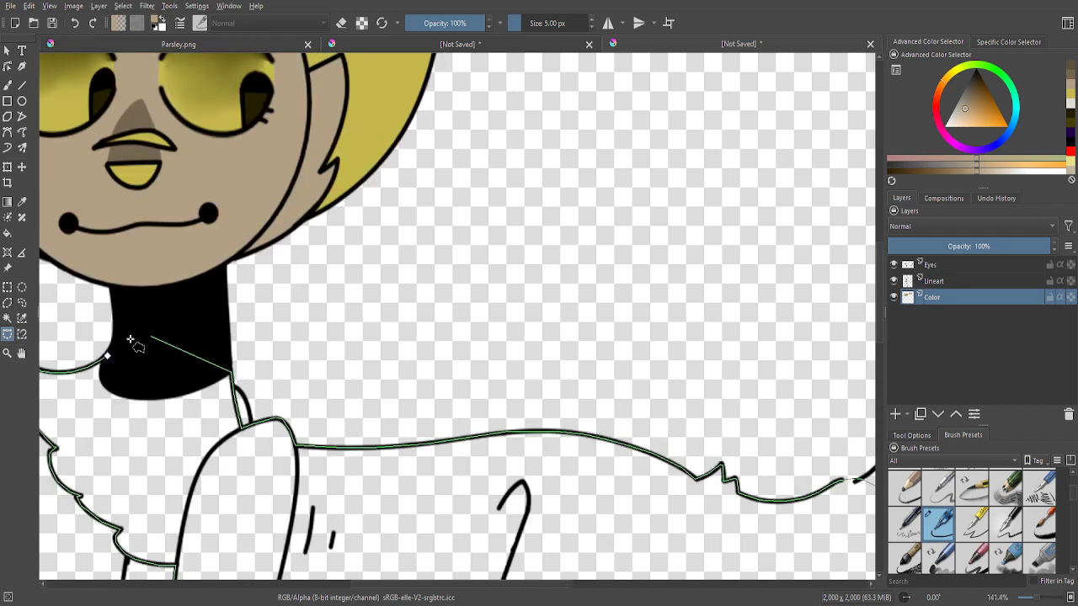
pyautogui.click(106, 357)
pyautogui.scroll(-3, 101, 361)
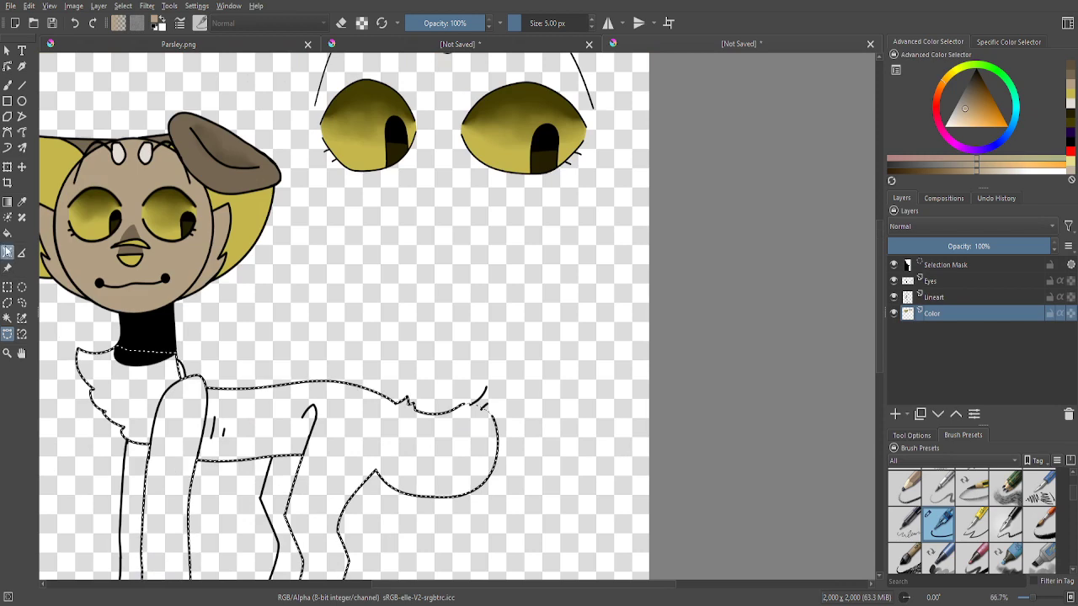
# - Fill the selected body, near legs and tail with the beige fur color and clear the selection
pyautogui.press('f')
pyautogui.click(198, 427)
pyautogui.scroll(-2, 284, 367)
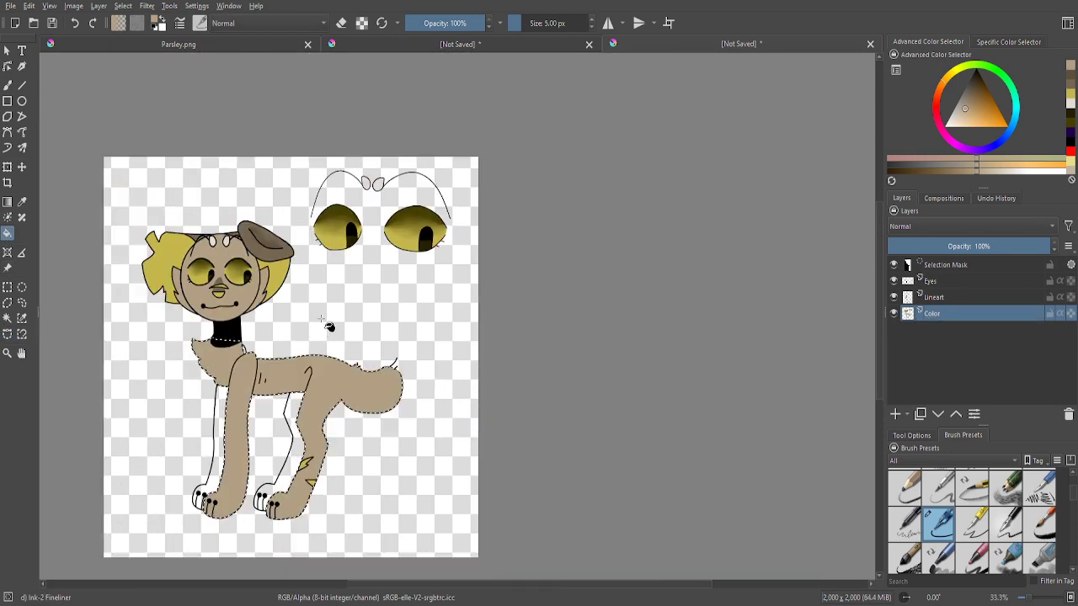
pyautogui.click(8, 286)
pyautogui.hotkey('ctrl', 'shift', 'a')
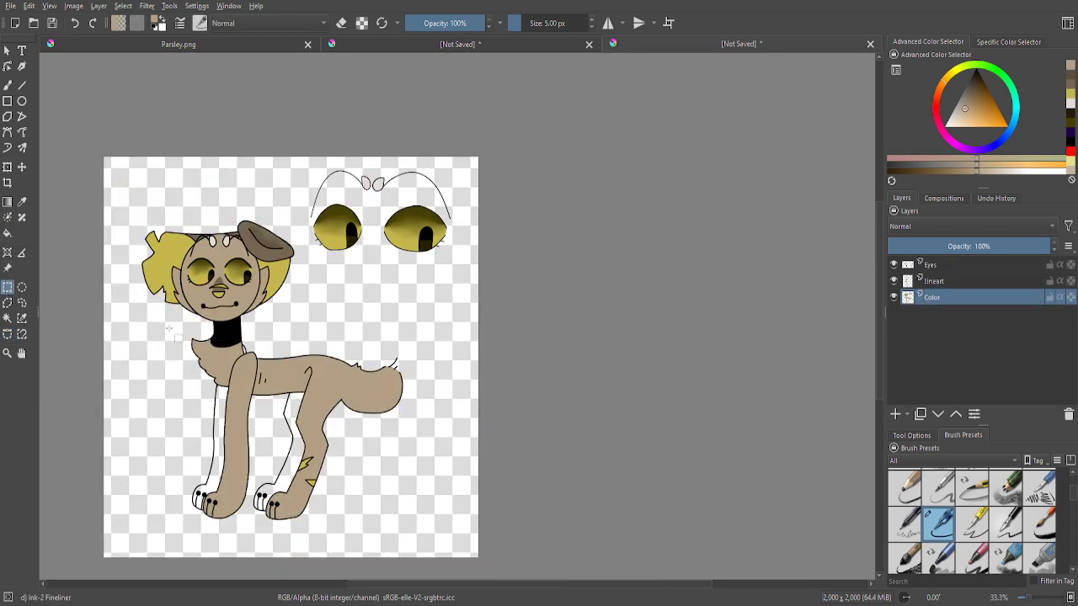
# - Brush beige along the unlined gap at the tail's upper end to smooth the edge of the fill
pyautogui.click(7, 85)
pyautogui.scroll(6, 301, 385)
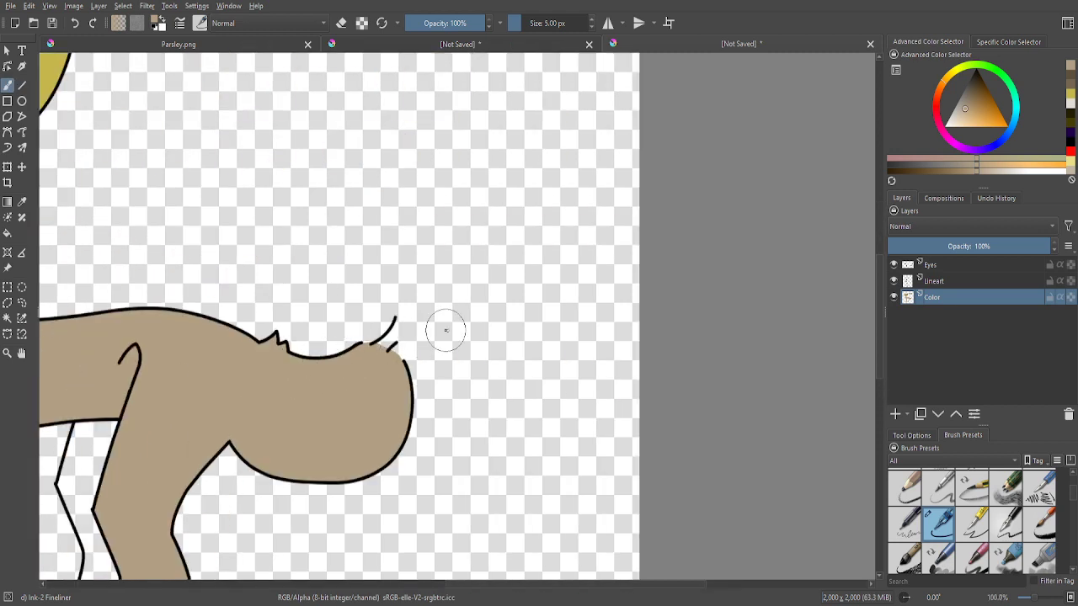
pyautogui.scroll(2, 268, 358)
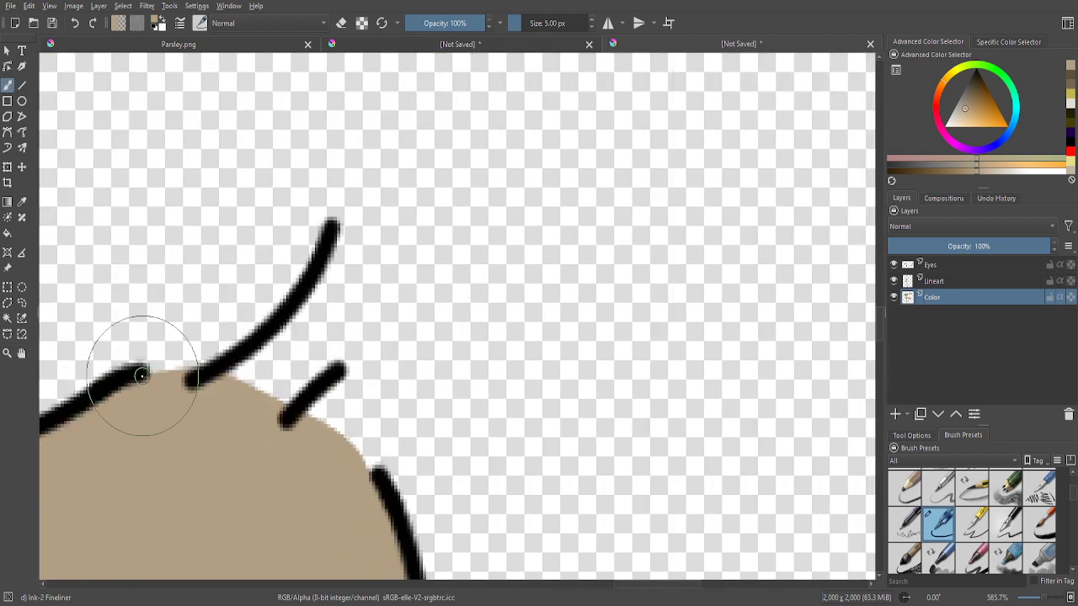
pyautogui.moveTo(142, 375)
pyautogui.mouseDown()
pyautogui.moveTo(211, 373)
pyautogui.moveTo(230, 394)
pyautogui.moveTo(286, 400)
pyautogui.moveTo(379, 474)
pyautogui.mouseUp()
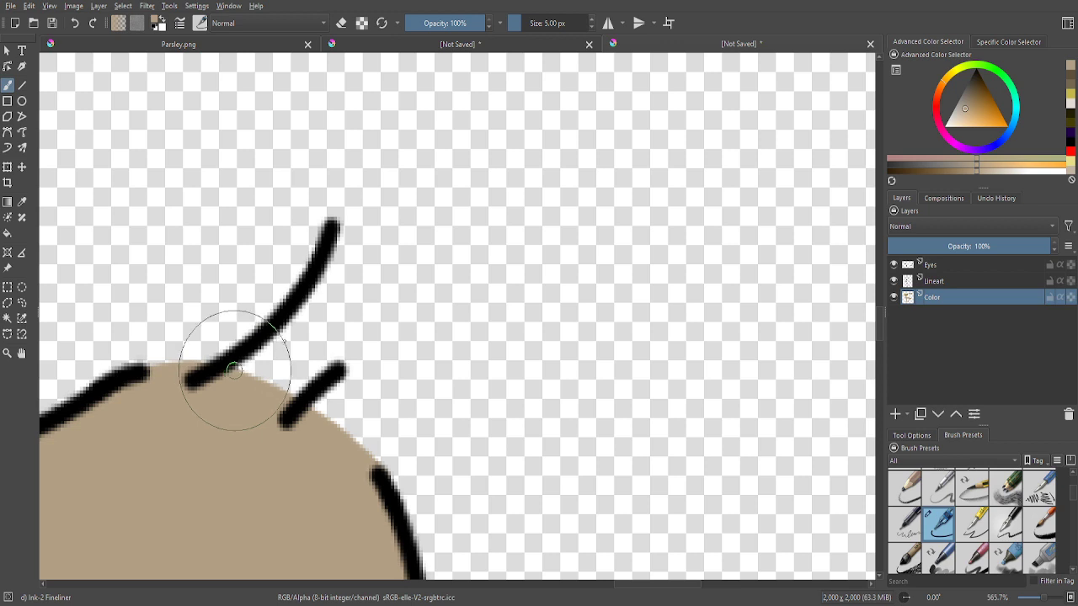
# - Paint thin beige edges along the two loose fur strokes at the end of the tail
pyautogui.moveTo(249, 361)
pyautogui.mouseDown()
pyautogui.moveTo(295, 317)
pyautogui.moveTo(332, 244)
pyautogui.mouseUp()
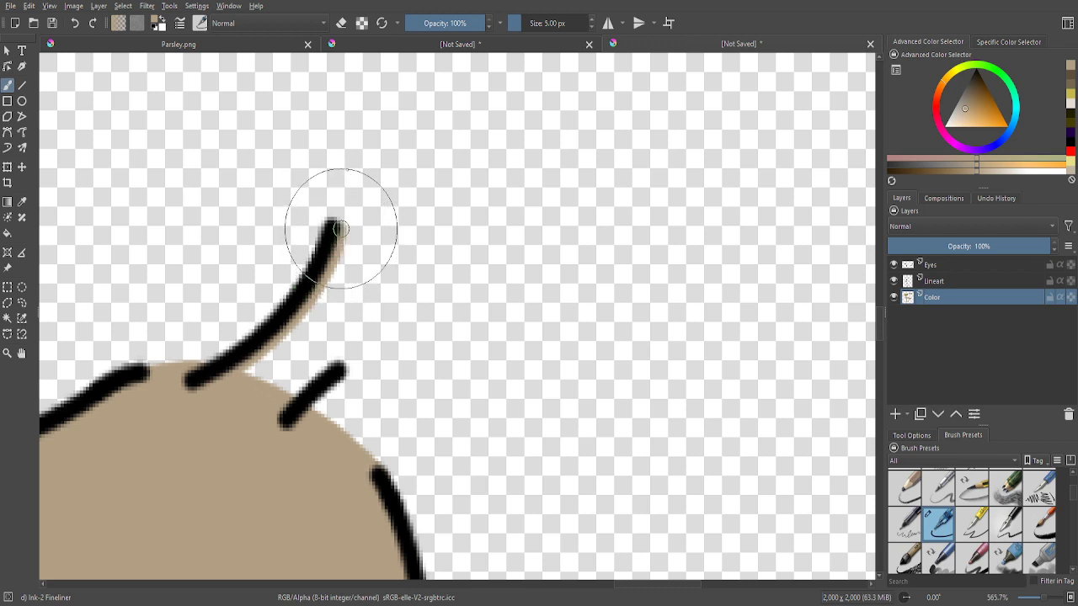
pyautogui.scroll(2, 325, 421)
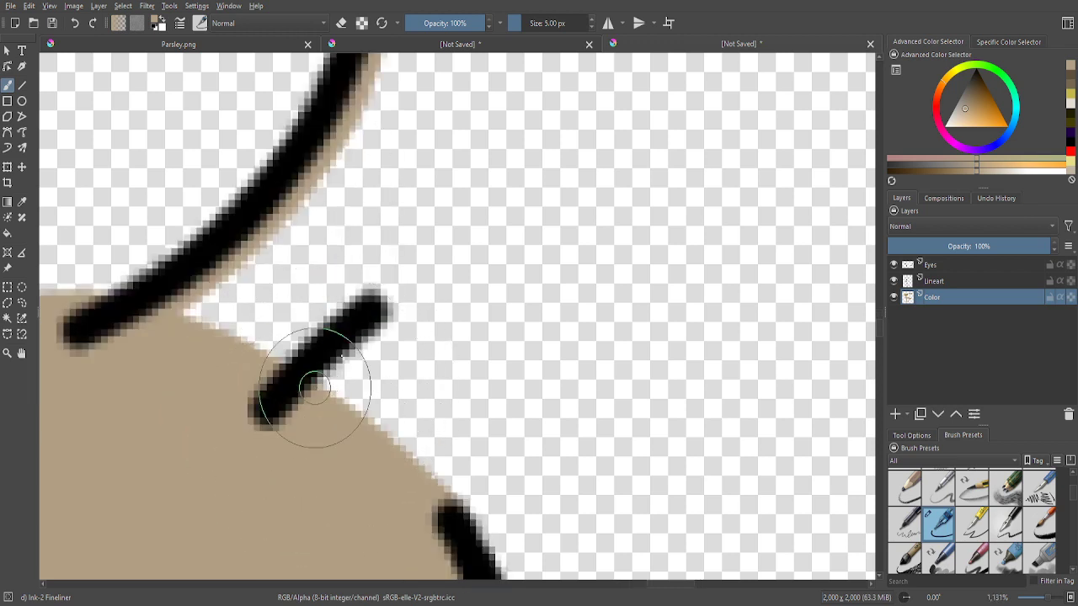
pyautogui.scroll(-2, 360, 346)
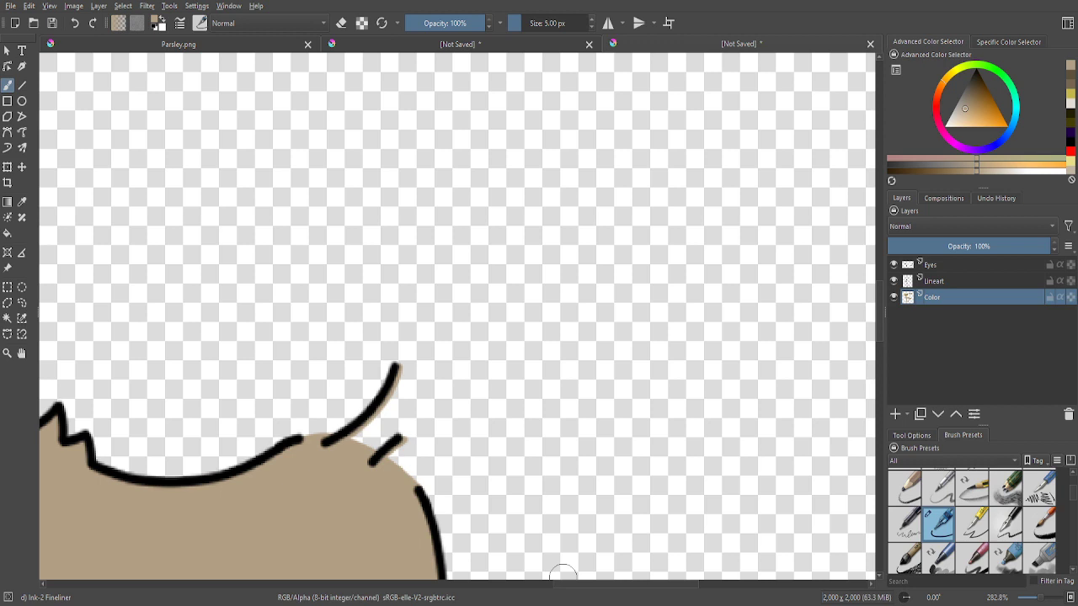
pyautogui.scroll(-8, 494, 308)
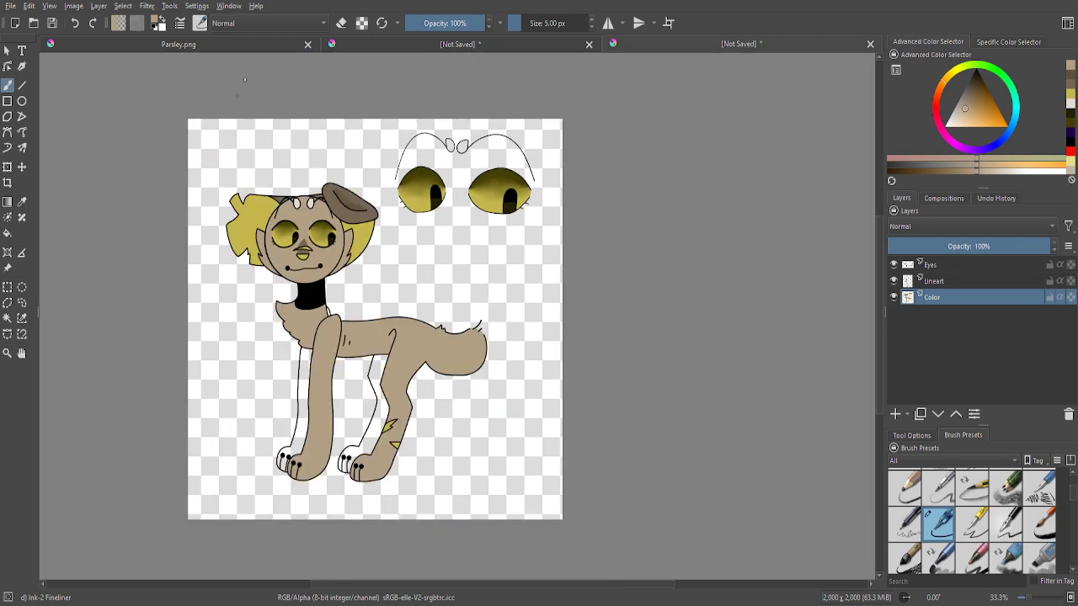
# - Examine the wolf's coat colors in the reference image Parsley.png
pyautogui.click(368, 49)
pyautogui.scroll(-5, 391, 432)
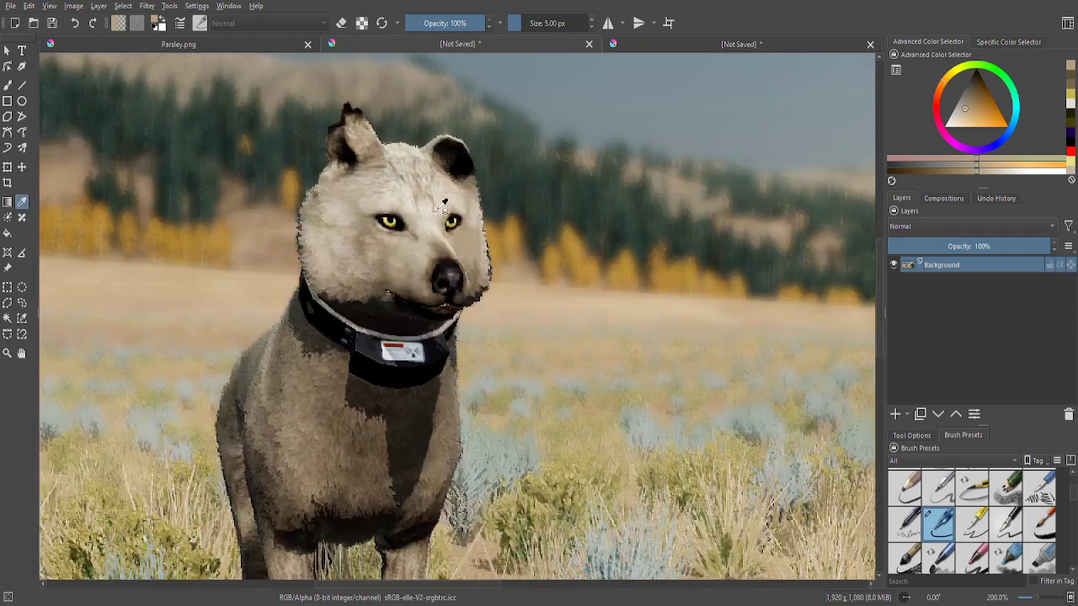
pyautogui.scroll(-1, 391, 432)
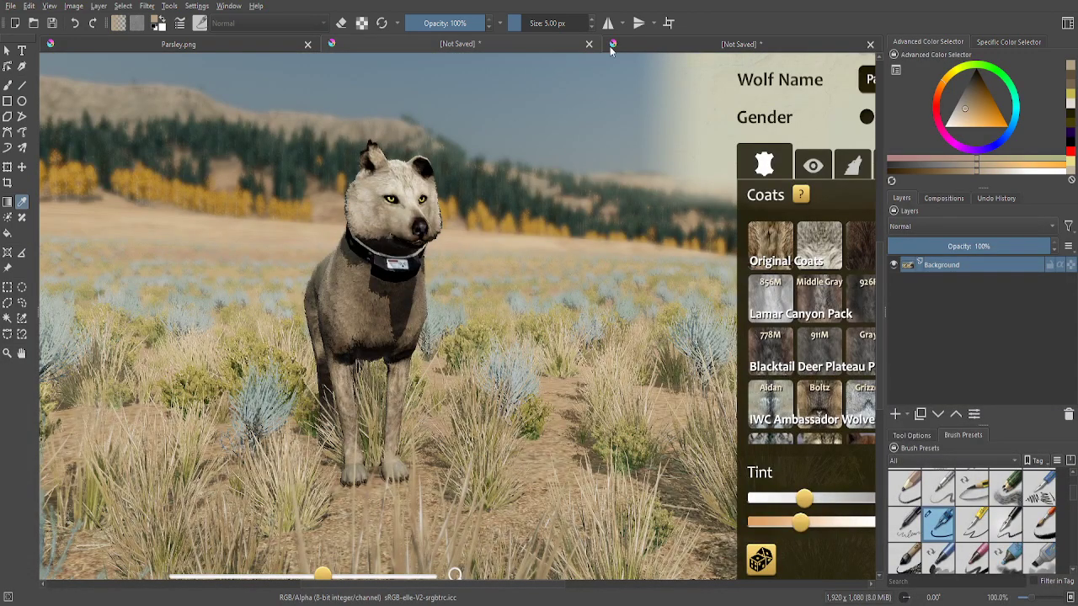
# - Return to the drawing and pick the folded ear's darker brown as the brush color
pyautogui.click(658, 46)
pyautogui.click(6, 87)
pyautogui.scroll(3, 349, 200)
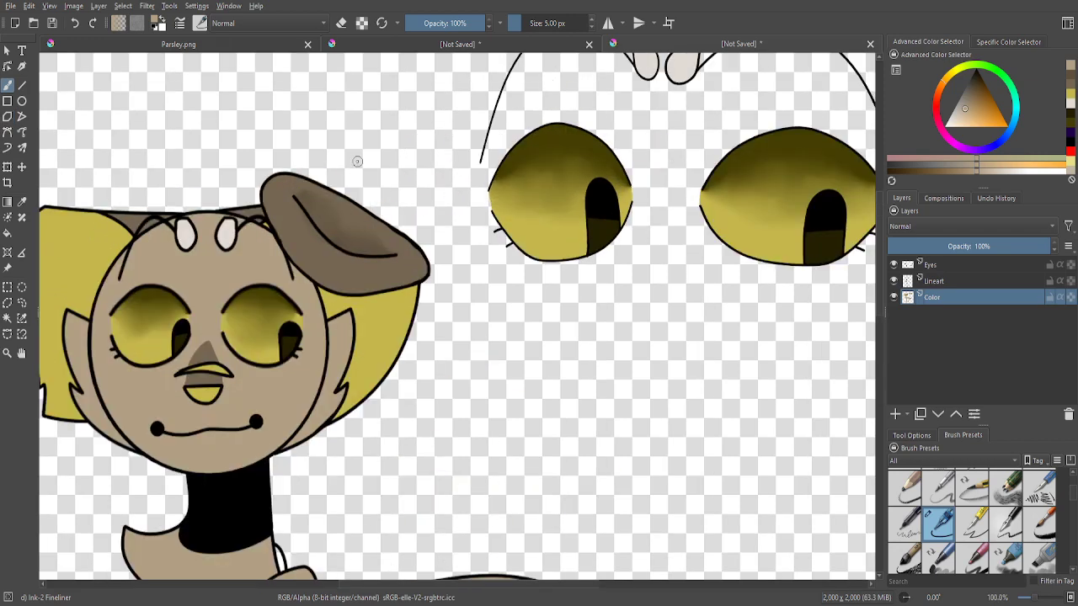
pyautogui.scroll(8, 510, 282)
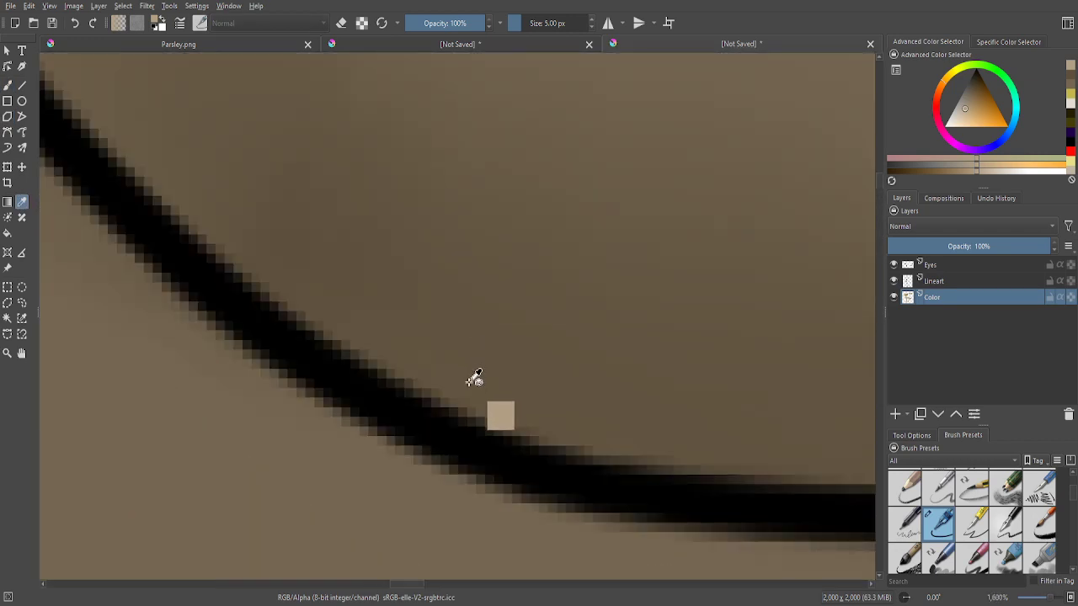
pyautogui.click(1072, 75)
pyautogui.scroll(-8, 558, 149)
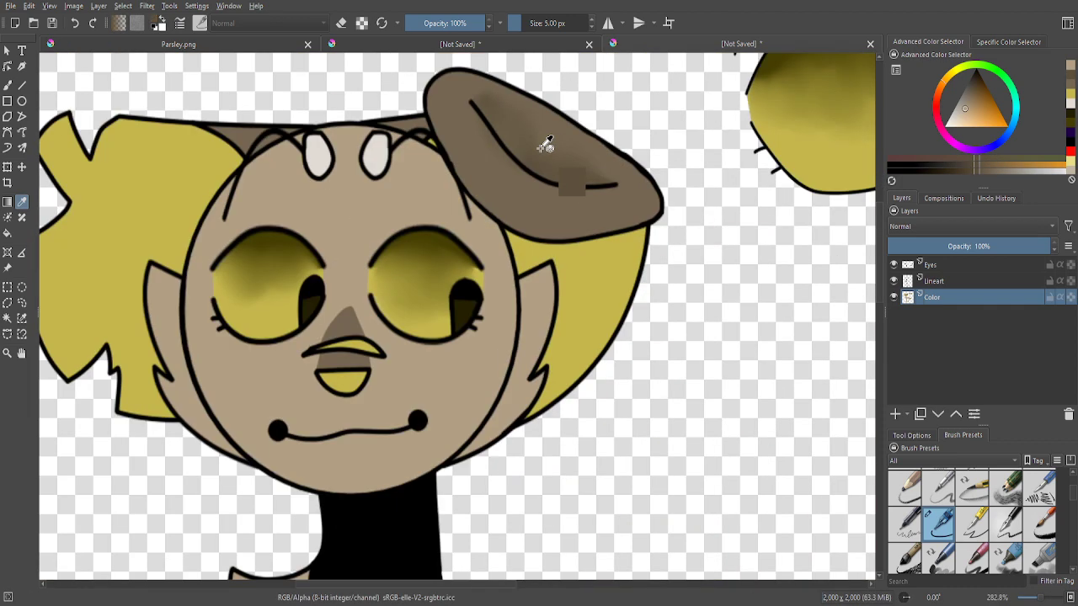
pyautogui.press('b')
pyautogui.scroll(-4, 220, 158)
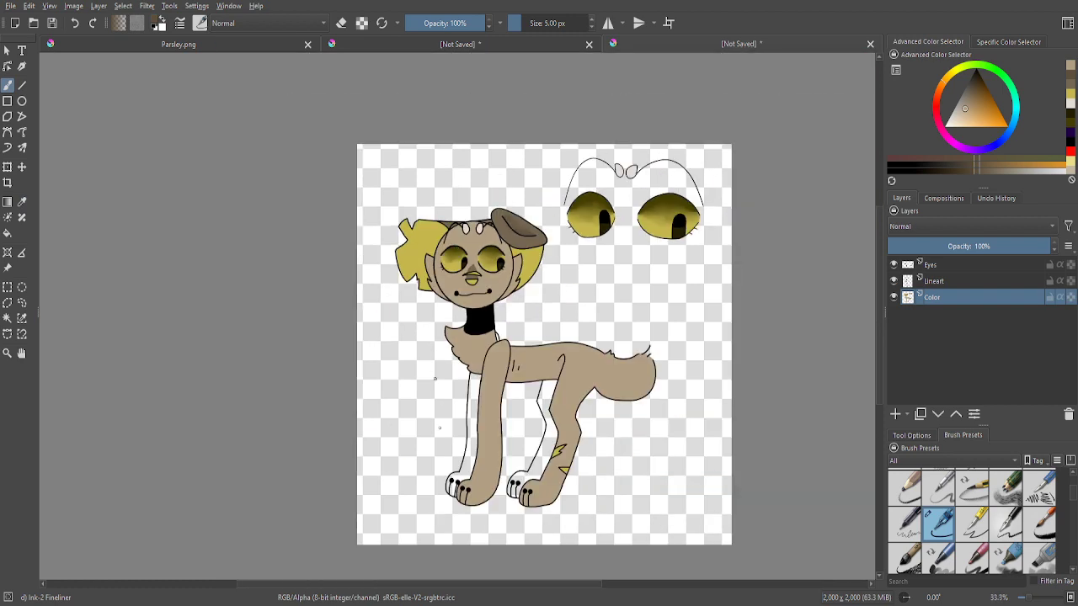
pyautogui.scroll(4, 461, 496)
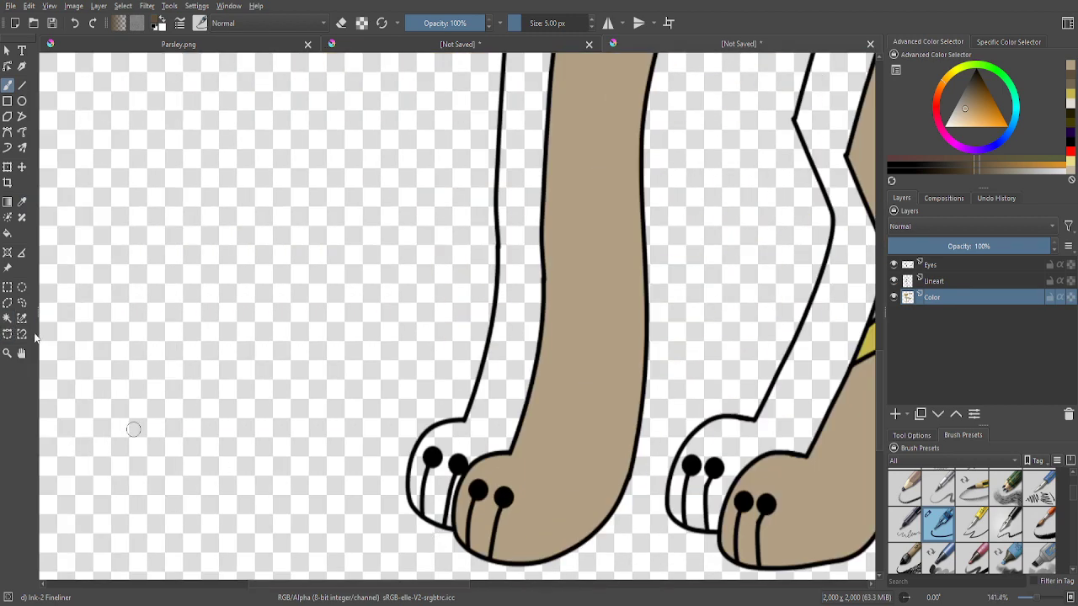
pyautogui.click(21, 335)
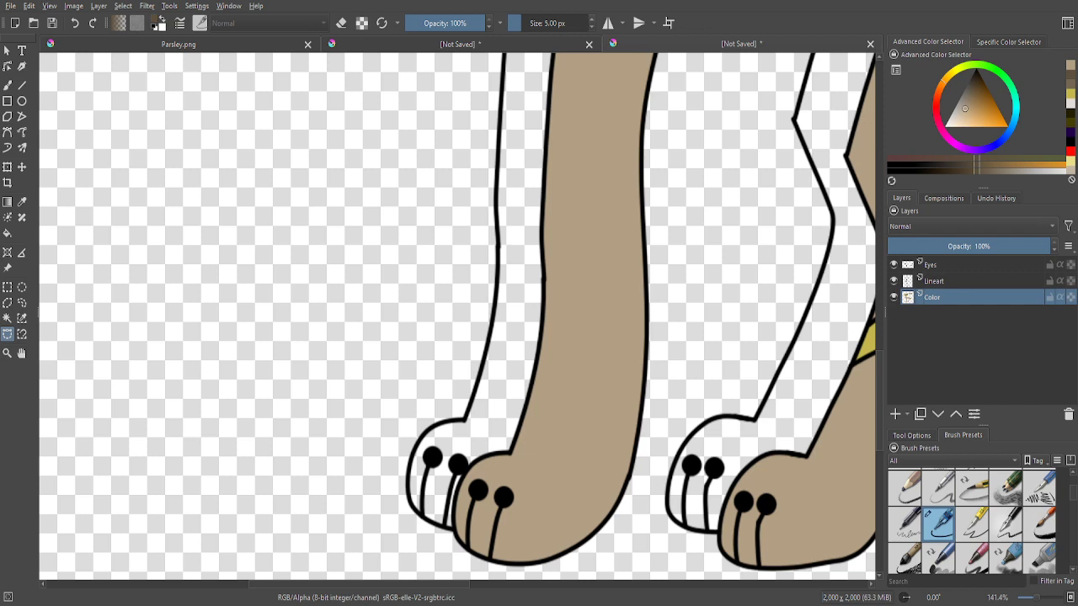
pyautogui.scroll(-2, 247, 362)
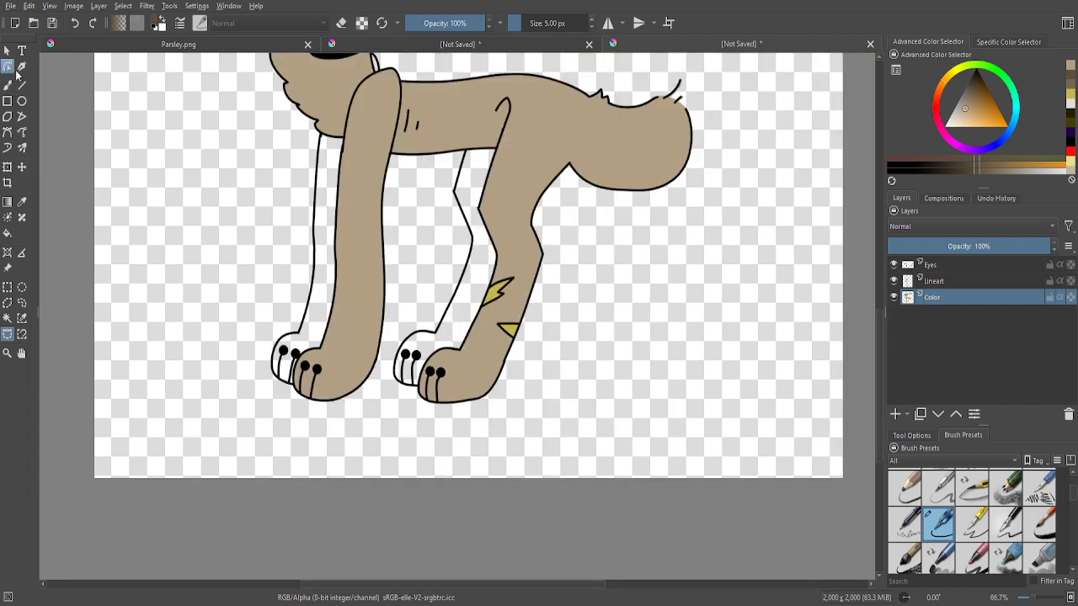
# - Add the text "one second y'all" on the empty canvas area beneath the tail
pyautogui.click(22, 51)
pyautogui.scroll(-1, 407, 336)
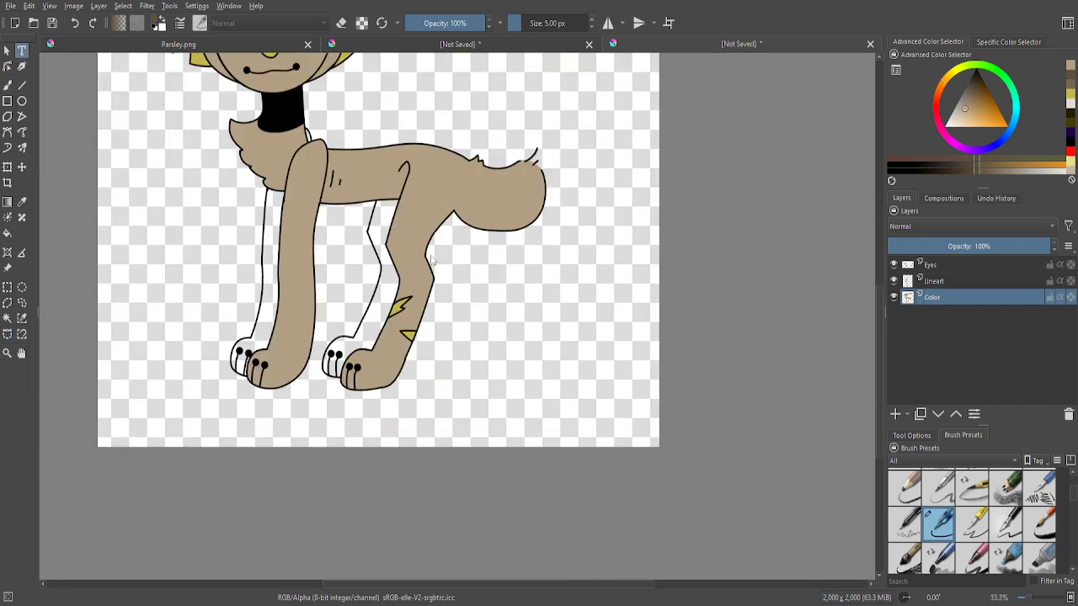
pyautogui.moveTo(455, 258); pyautogui.dragTo(600, 397)
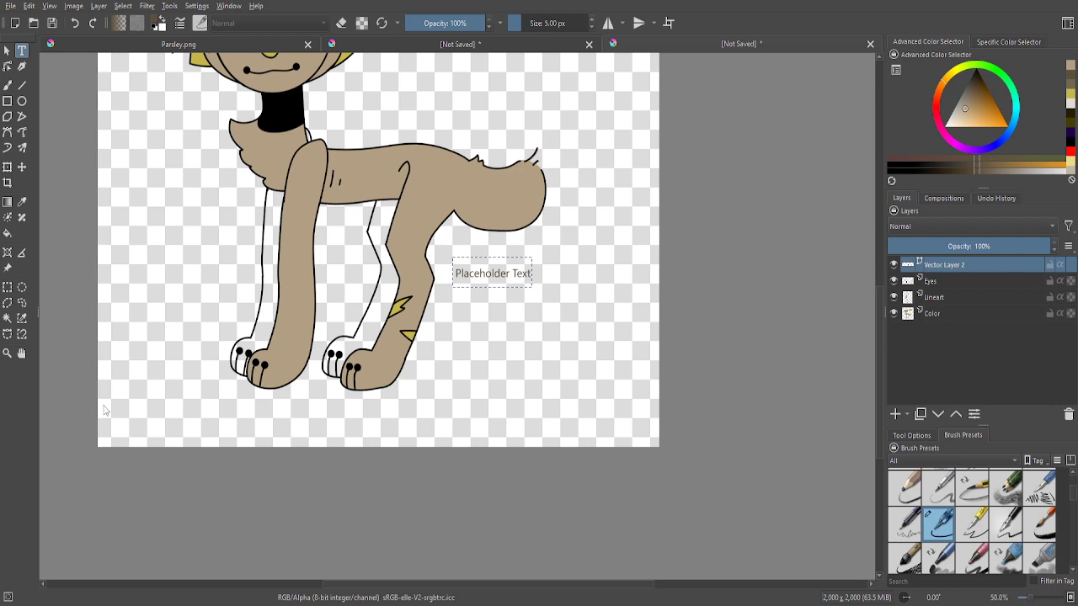
pyautogui.hotkey('ctrl', 's')
pyautogui.scroll(1, 495, 259)
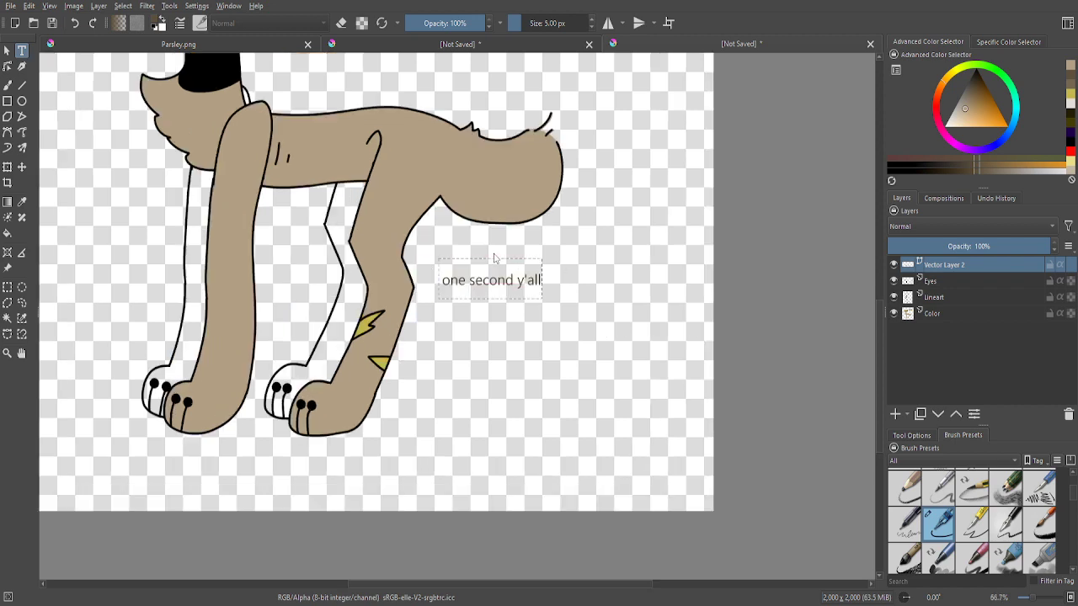
pyautogui.scroll(4, 495, 259)
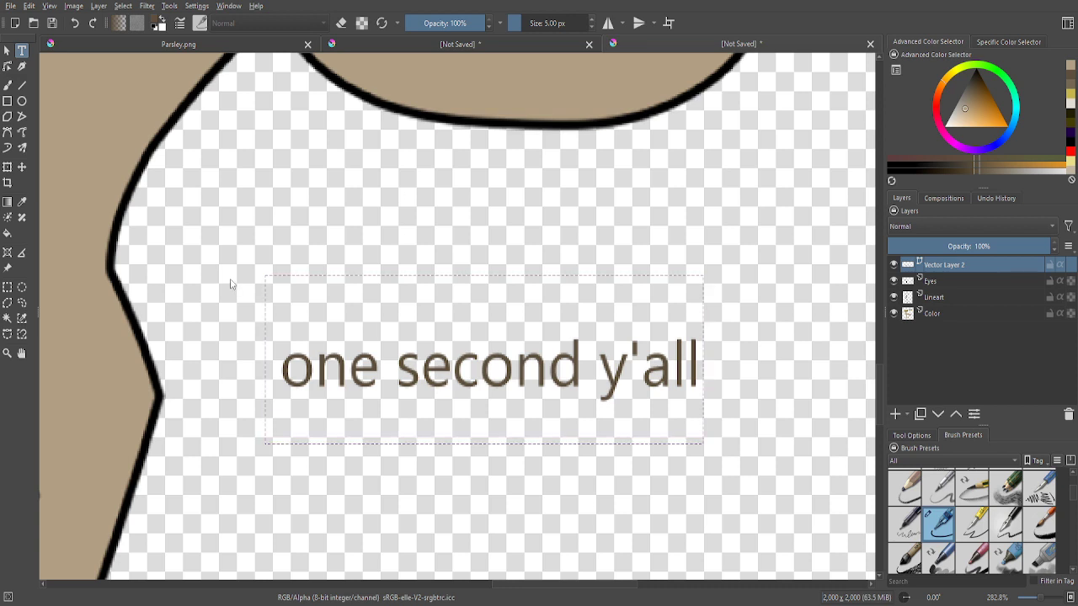
# - Undo the "one second y'all" text and the vector layer that holds it
pyautogui.click(74, 23)
pyautogui.click(74, 23)
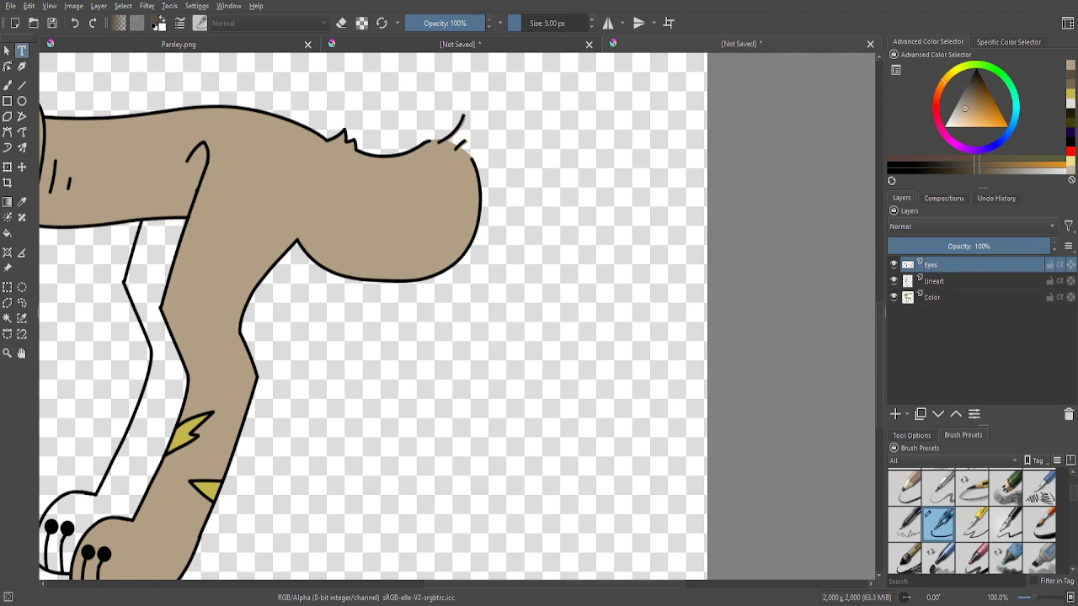
pyautogui.scroll(-2, 658, 353)
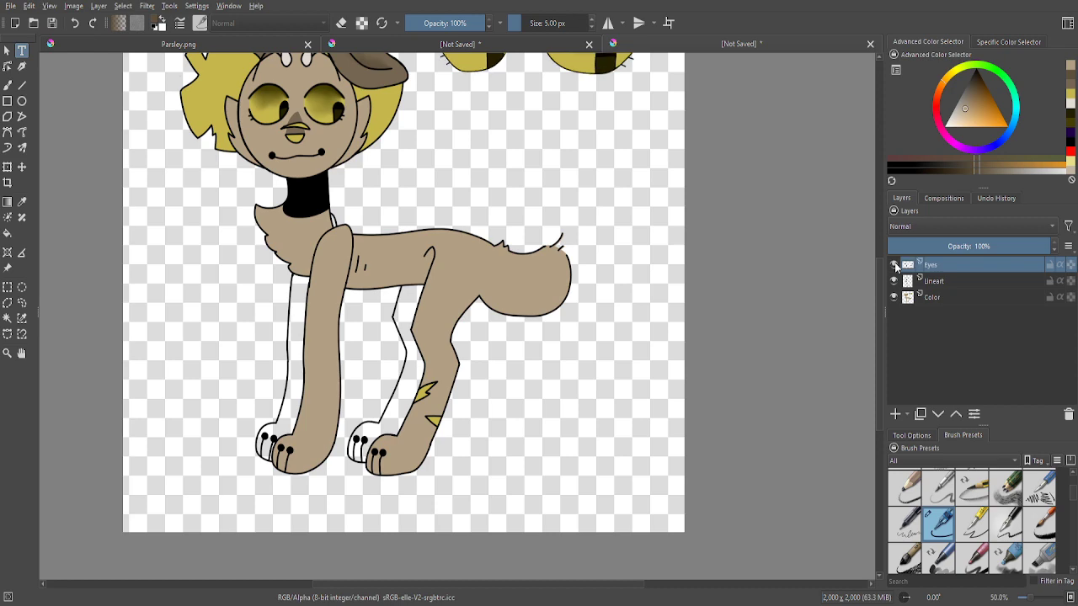
# - On the Color layer, start a Bezier curve selection at the far front paw's base and trace the paw's outer outline up to the ankle
pyautogui.click(948, 294)
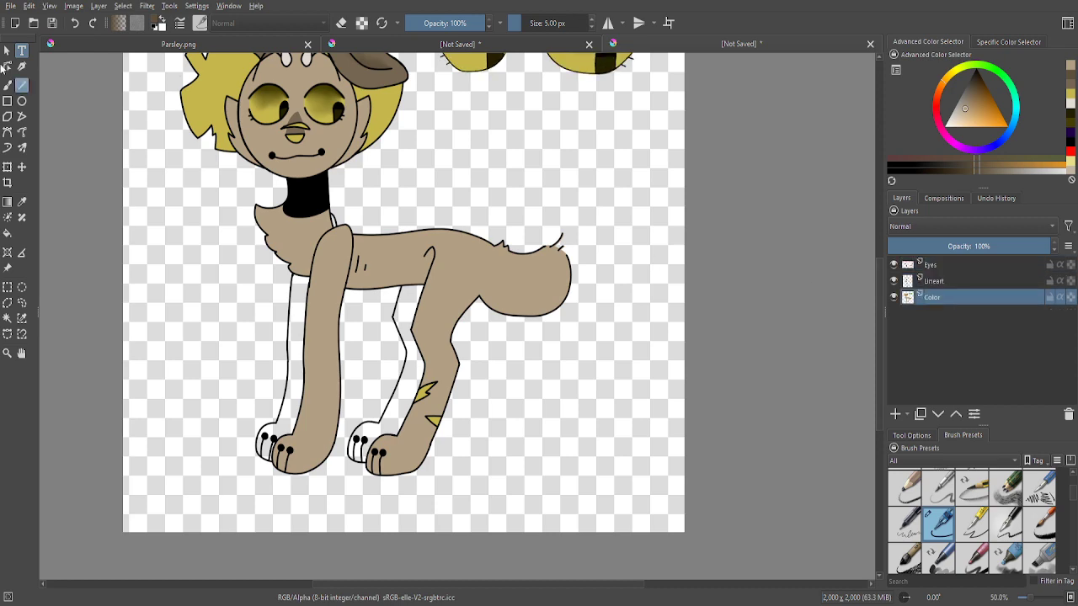
pyautogui.click(8, 336)
pyautogui.scroll(7, 248, 517)
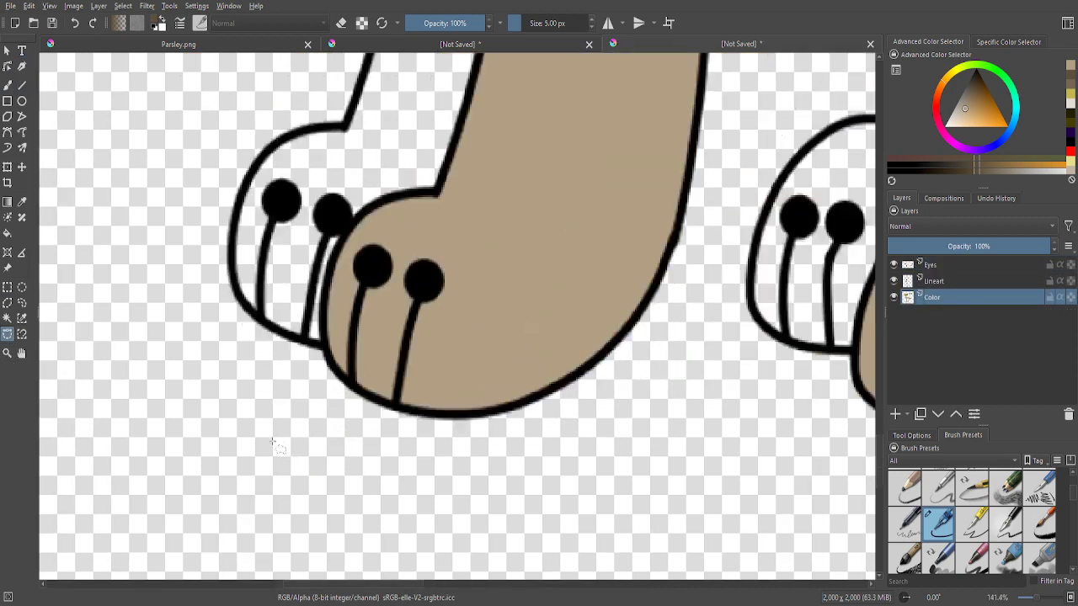
pyautogui.click(368, 371)
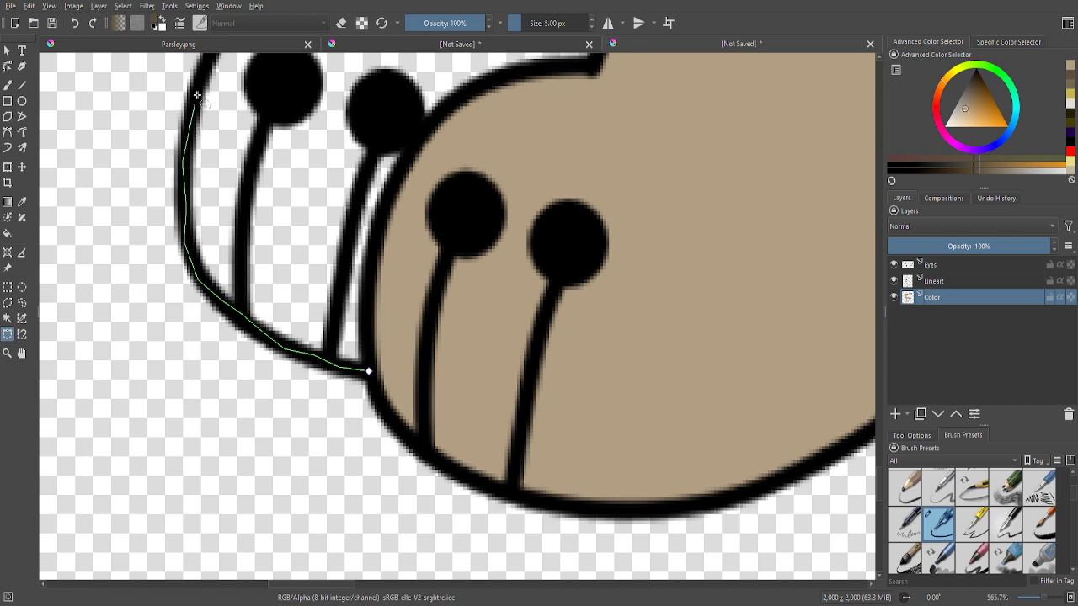
pyautogui.scroll(-3, 203, 94)
pyautogui.scroll(3, 257, 187)
pyautogui.scroll(2, 266, 195)
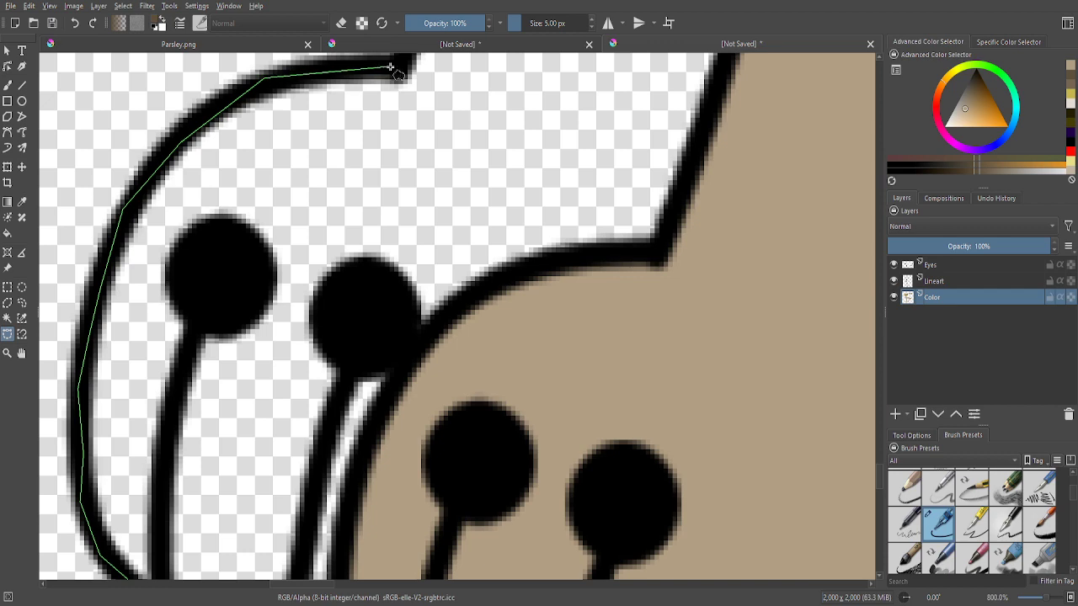
# - Continue the selection path up the far front leg's outer edge and across the chest line to the near front leg
pyautogui.scroll(-4, 412, 290)
pyautogui.scroll(3, 425, 184)
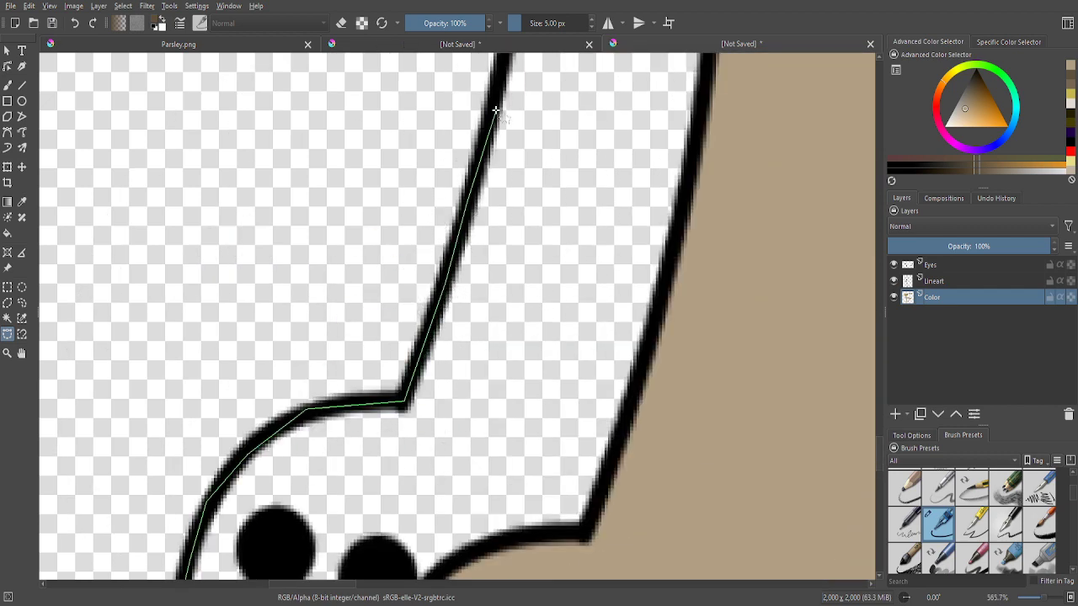
pyautogui.scroll(-3, 494, 118)
pyautogui.scroll(3, 555, 278)
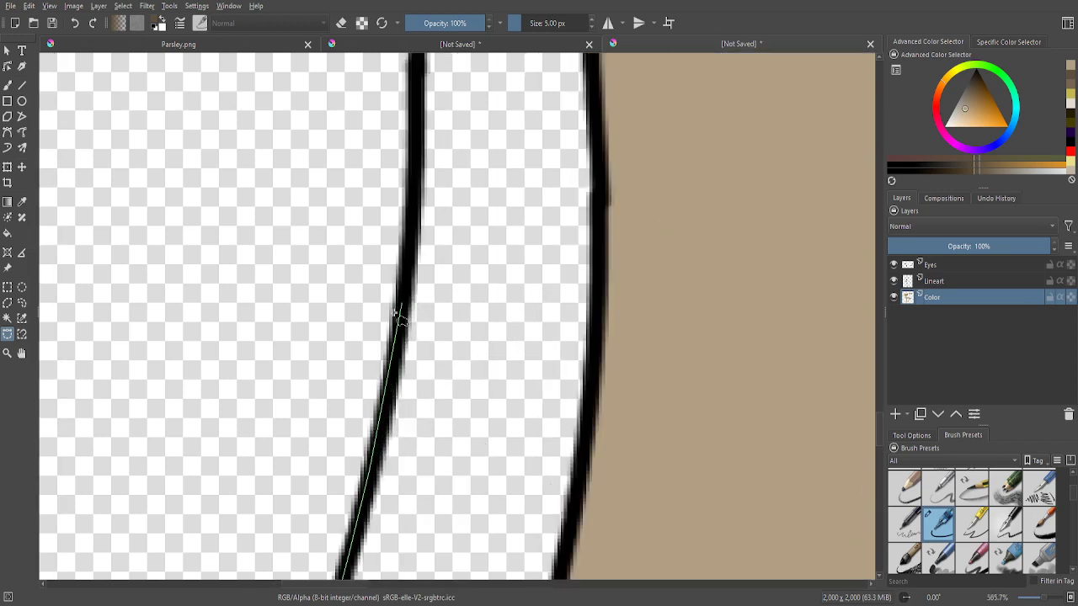
pyautogui.scroll(-3, 413, 160)
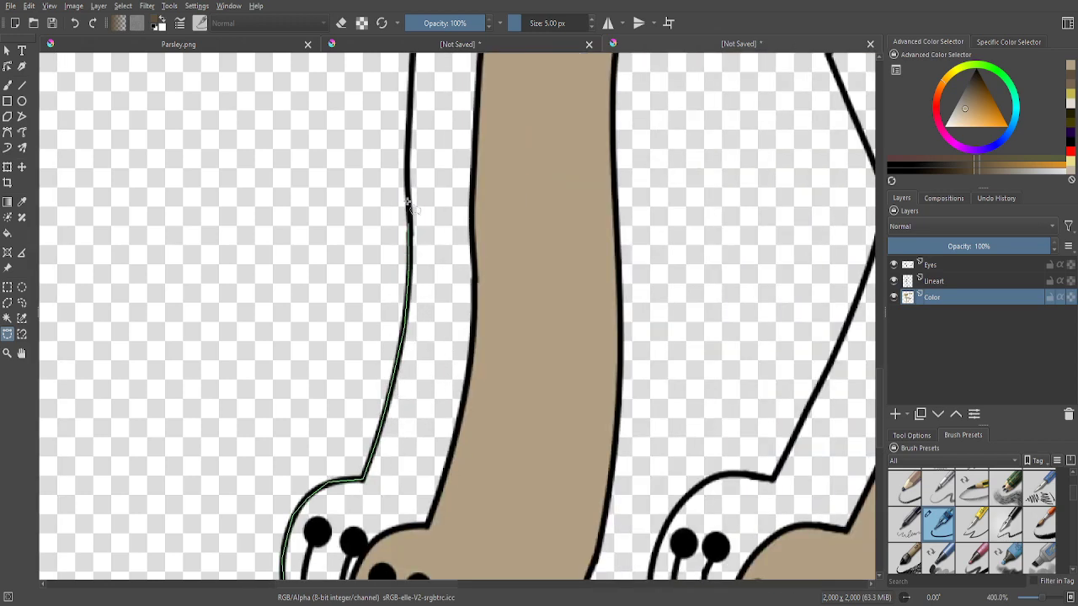
pyautogui.scroll(3, 413, 175)
pyautogui.scroll(-3, 419, 178)
pyautogui.scroll(3, 424, 177)
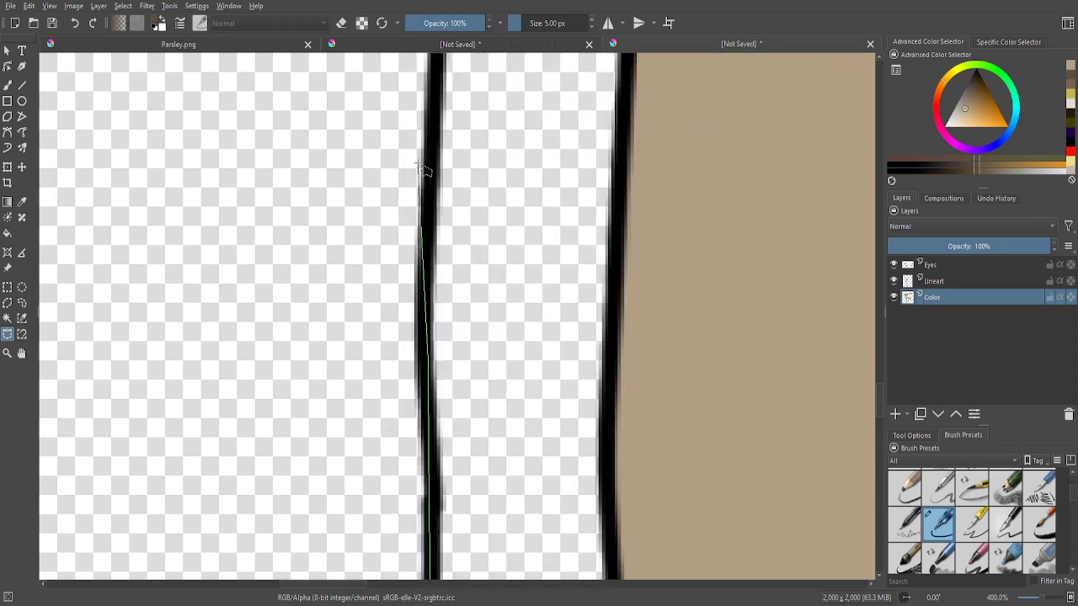
pyautogui.scroll(-3, 426, 233)
pyautogui.scroll(3, 431, 240)
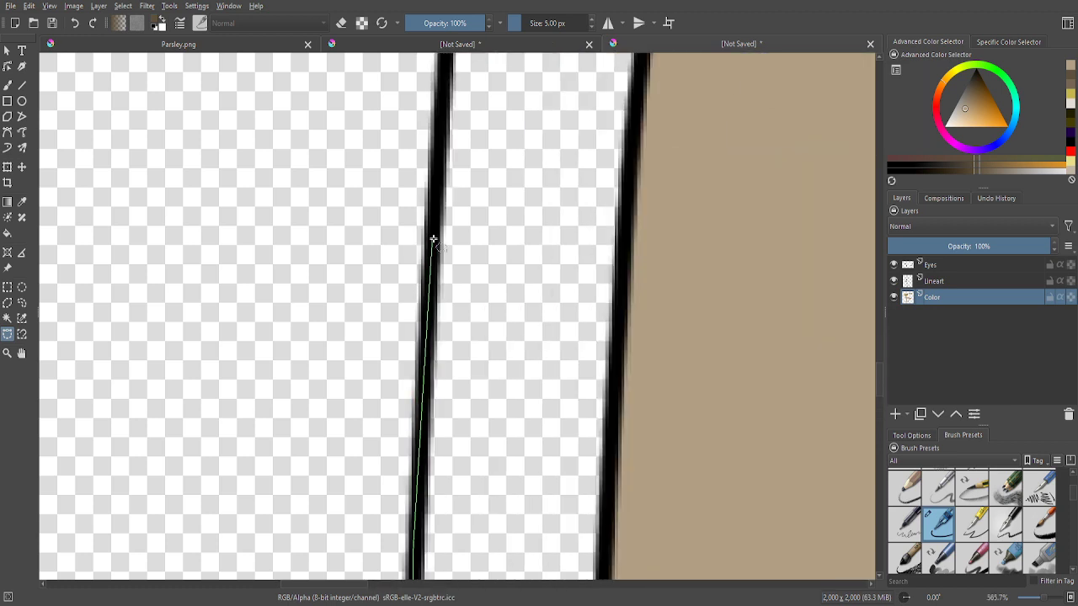
pyautogui.scroll(-3, 430, 212)
pyautogui.scroll(2, 442, 202)
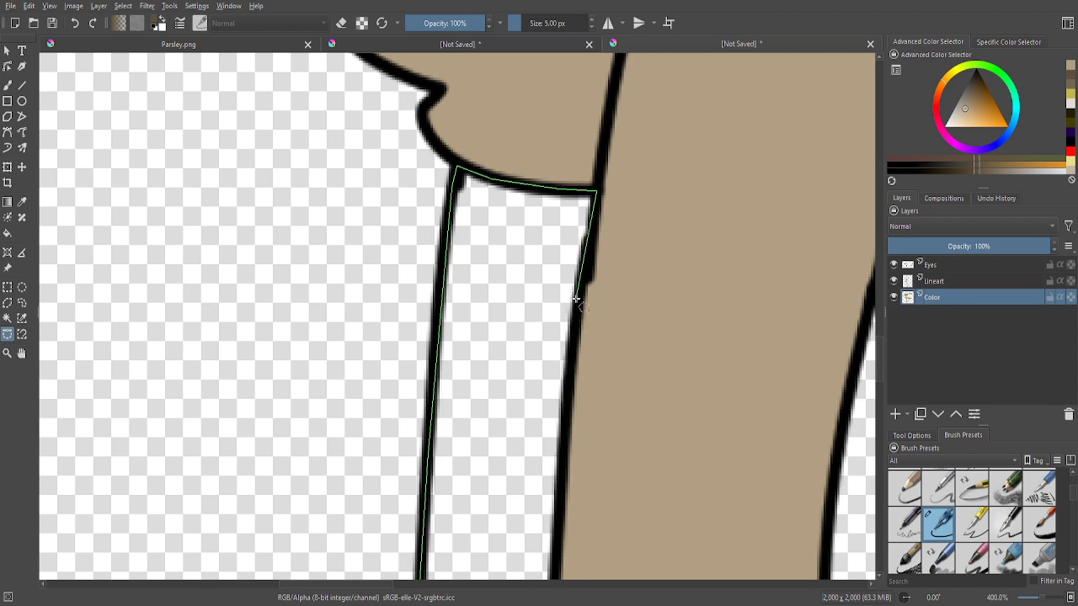
# - Trace the selection path down the far front leg's inner edge, along the near leg's lineart, to the top of the near paw
pyautogui.scroll(-2, 578, 307)
pyautogui.scroll(-2, 569, 449)
pyautogui.scroll(4, 570, 449)
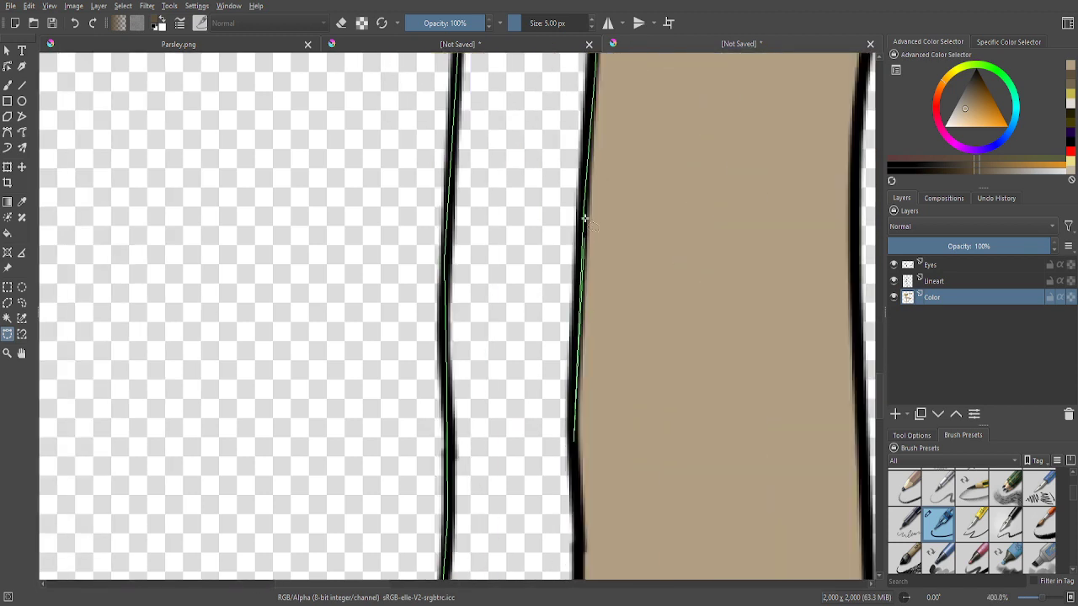
pyautogui.scroll(1, 587, 221)
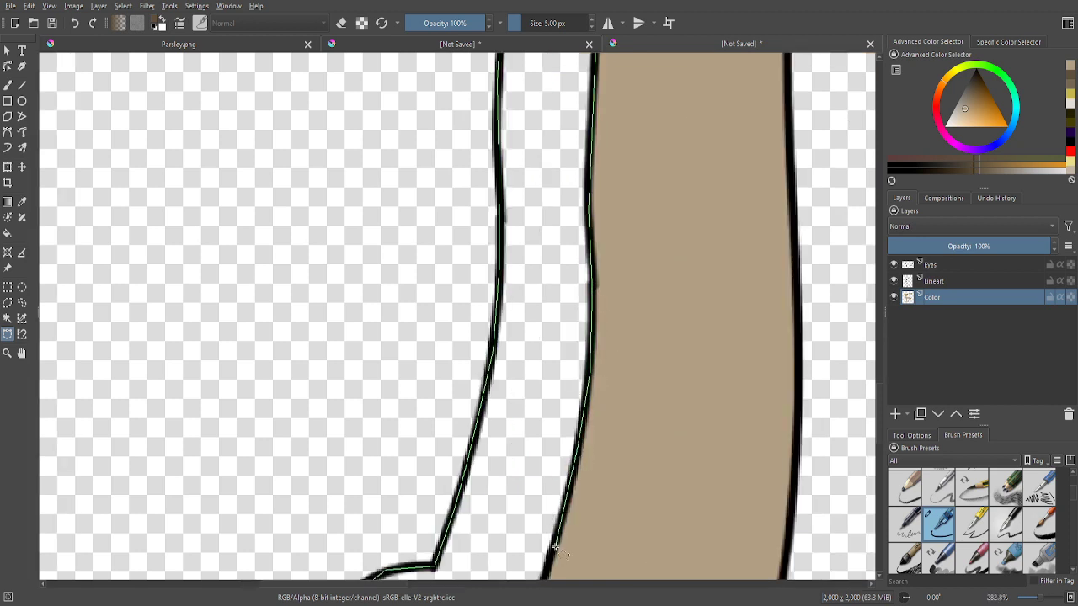
pyautogui.scroll(-3, 597, 299)
pyautogui.scroll(4, 600, 364)
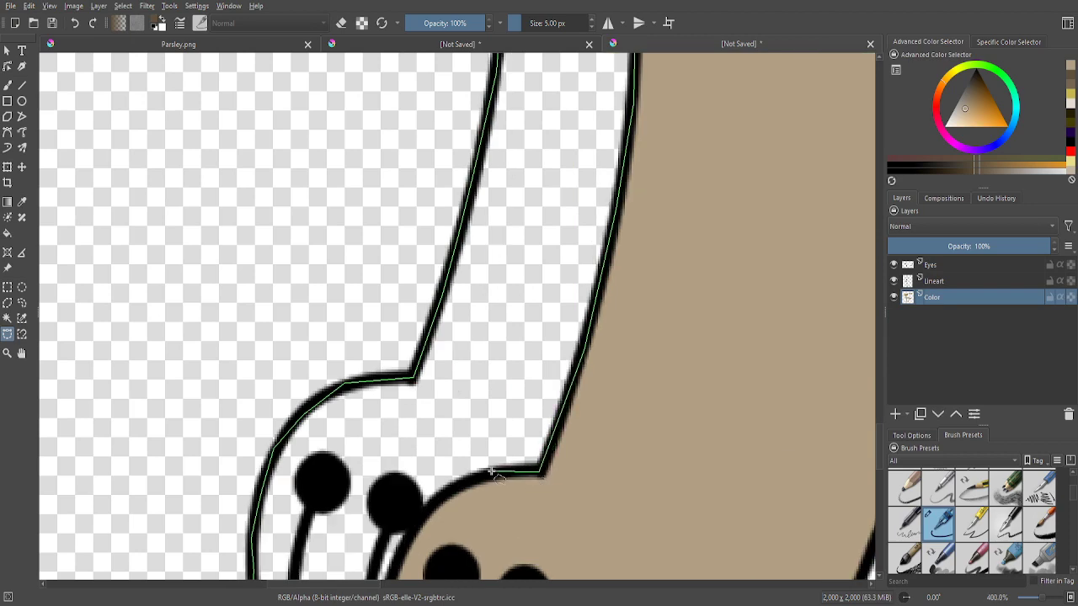
# - Trace around the near front paw's edge and close the far front leg's selection at its starting point
pyautogui.scroll(2, 418, 505)
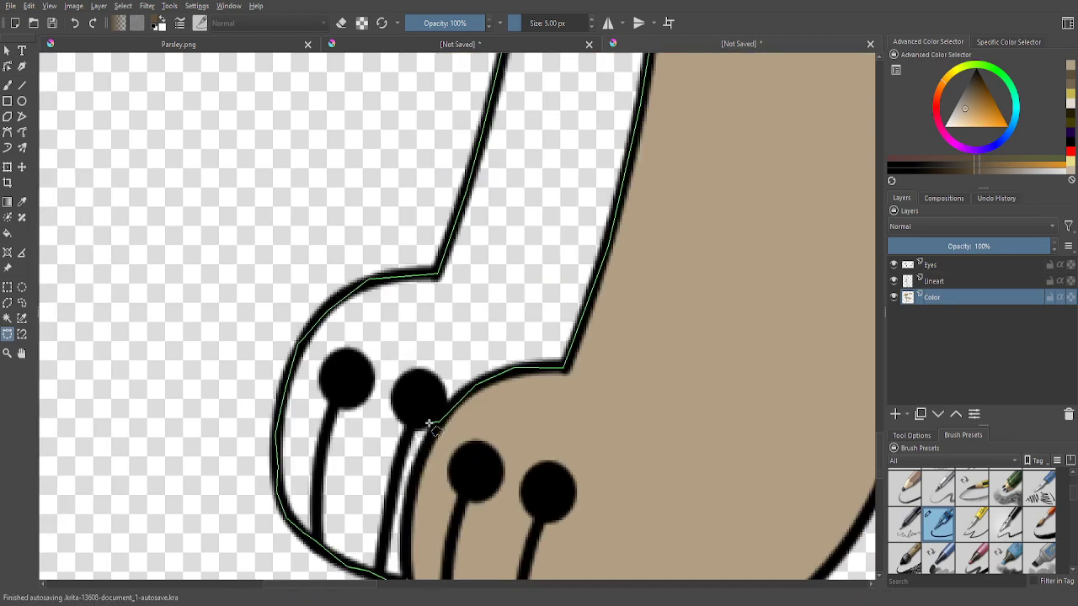
pyautogui.scroll(-1, 421, 414)
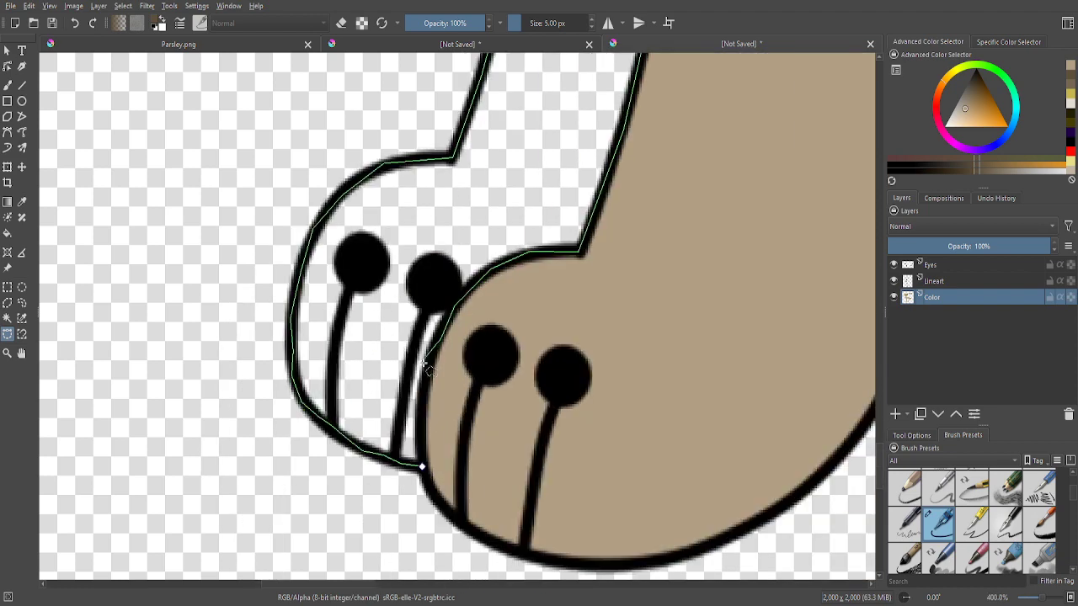
pyautogui.click(421, 465)
# - Set the selection action to add and outline the small shoulder sliver between the neck and near front leg
pyautogui.scroll(-3, 455, 489)
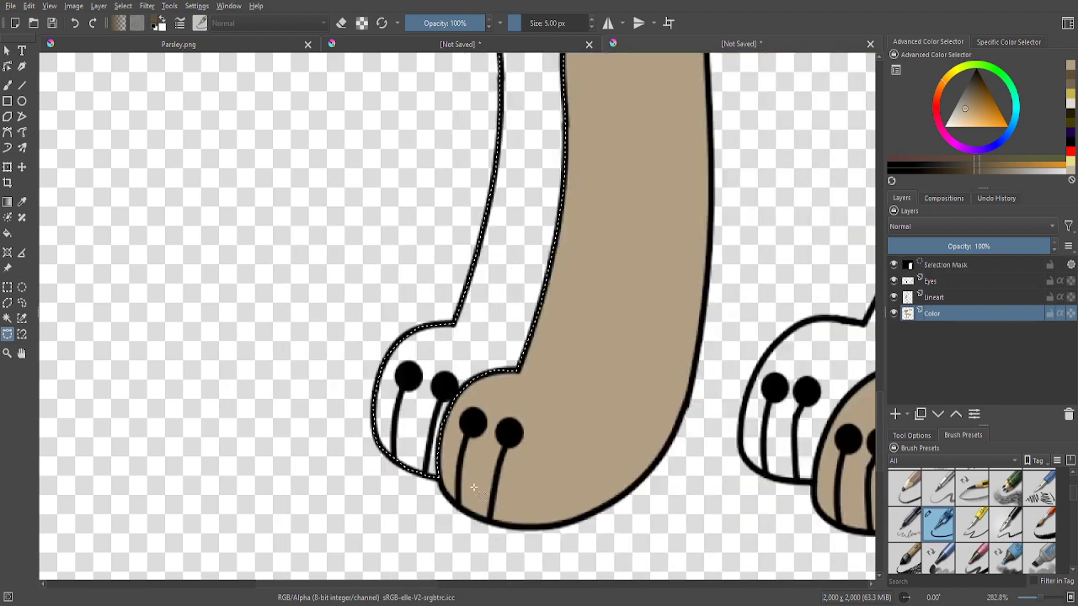
pyautogui.click(911, 435)
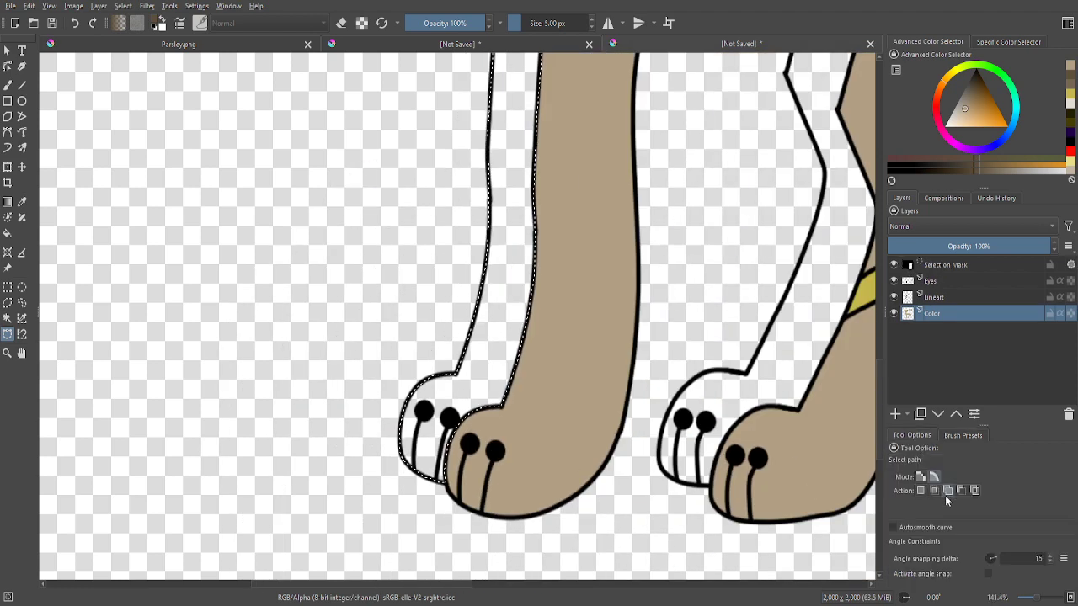
pyautogui.scroll(-2, 748, 425)
pyautogui.scroll(7, 711, 134)
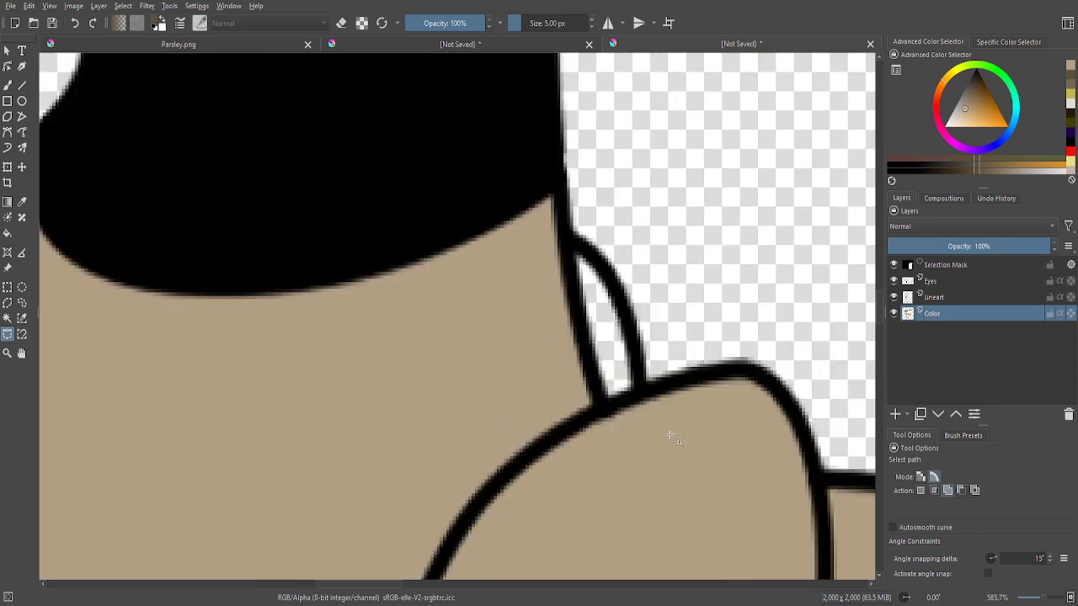
pyautogui.click(516, 164)
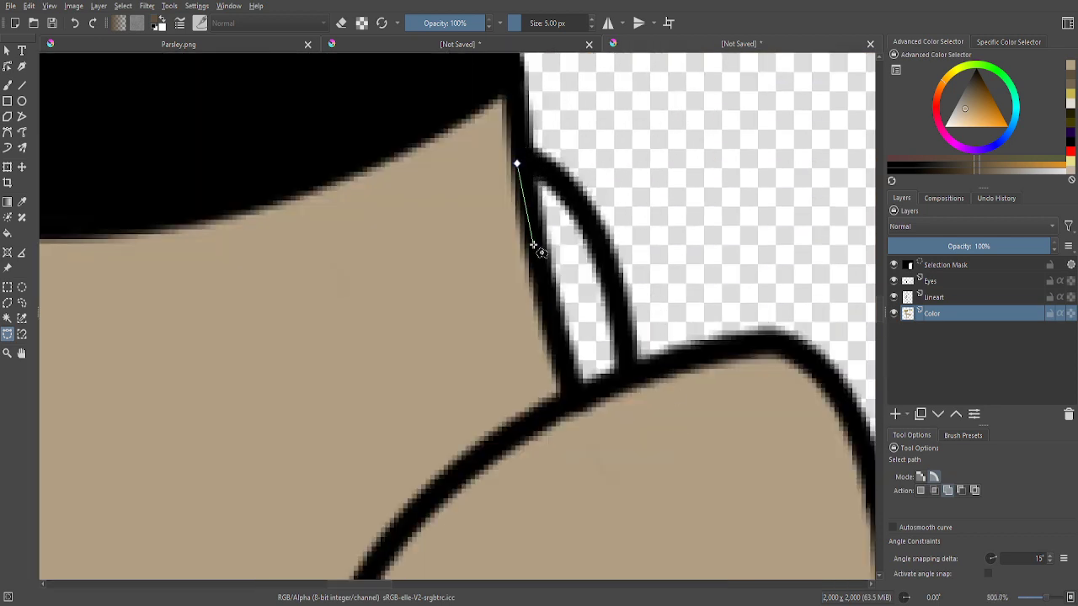
pyautogui.click(633, 380)
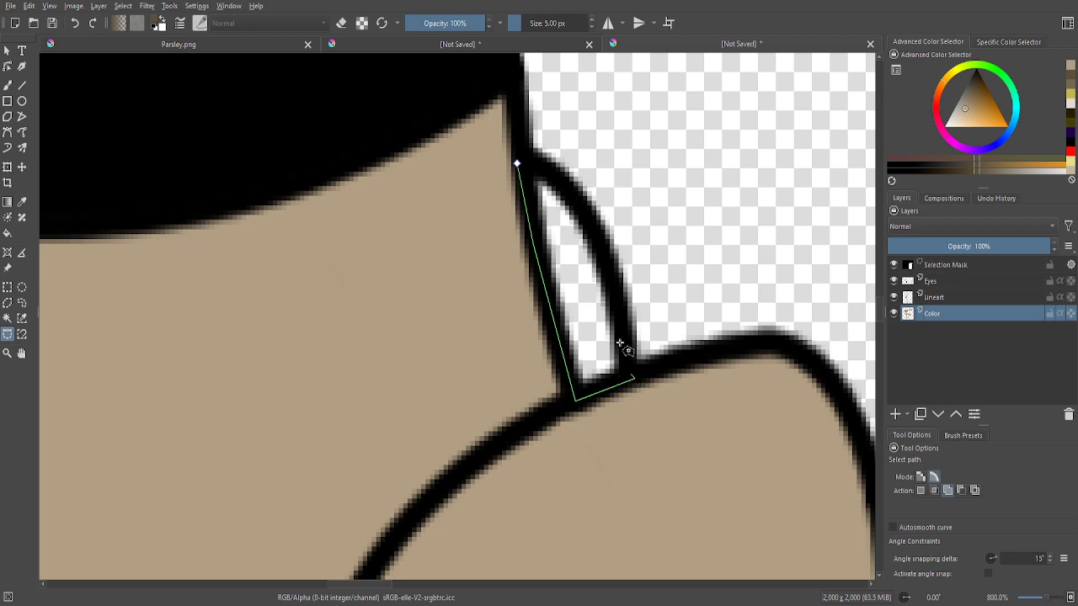
pyautogui.click(609, 256)
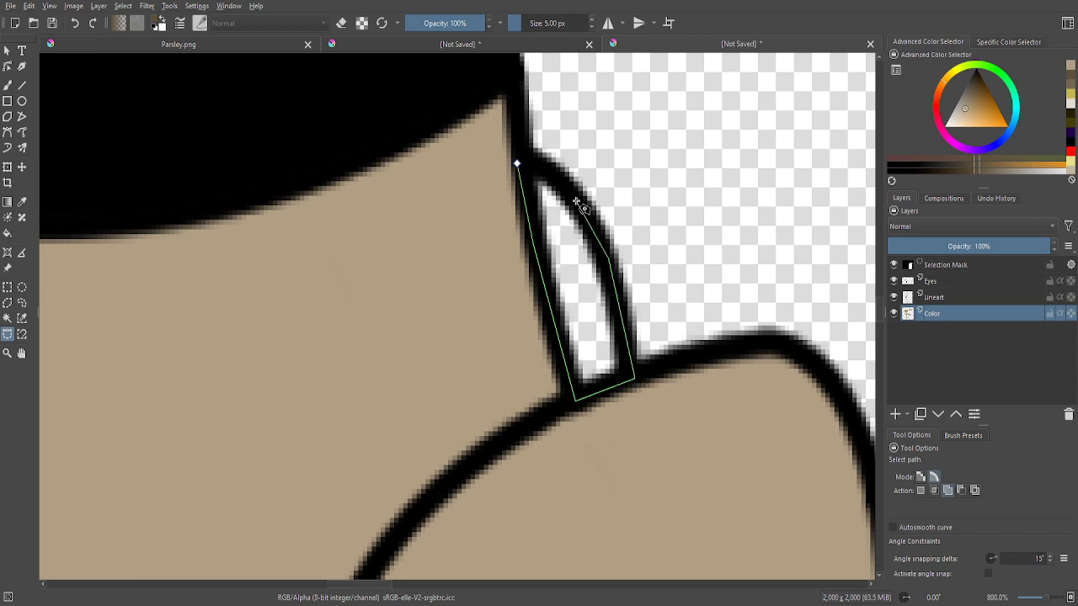
pyautogui.click(517, 163)
# - Start adding the far hind leg to the selection, tracing its front edge from the belly line to the lower leg bend
pyautogui.scroll(-6, 433, 222)
pyautogui.scroll(5, 508, 179)
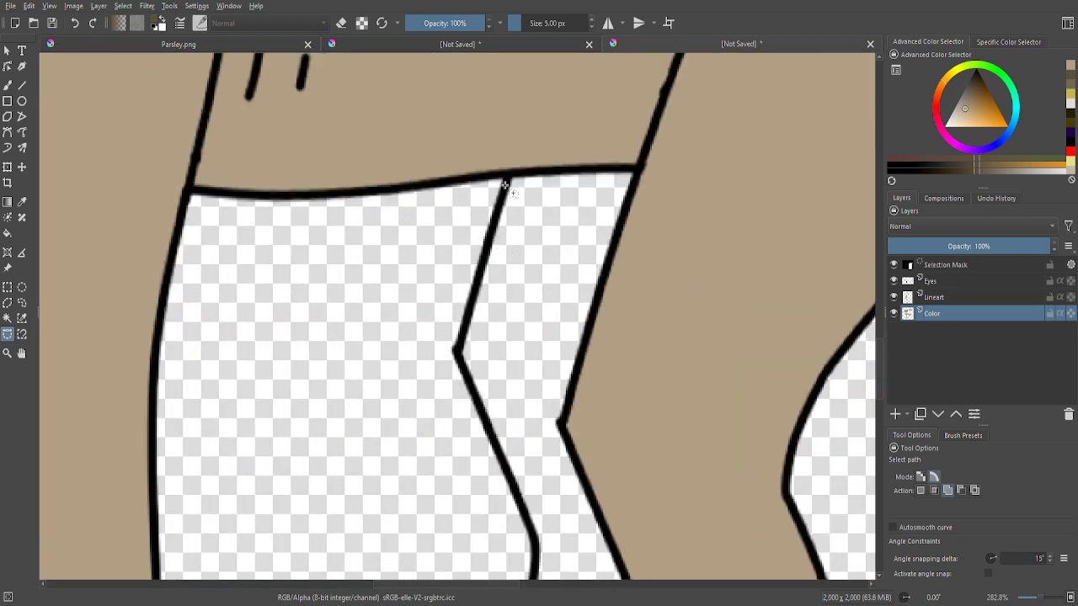
pyautogui.click(508, 170)
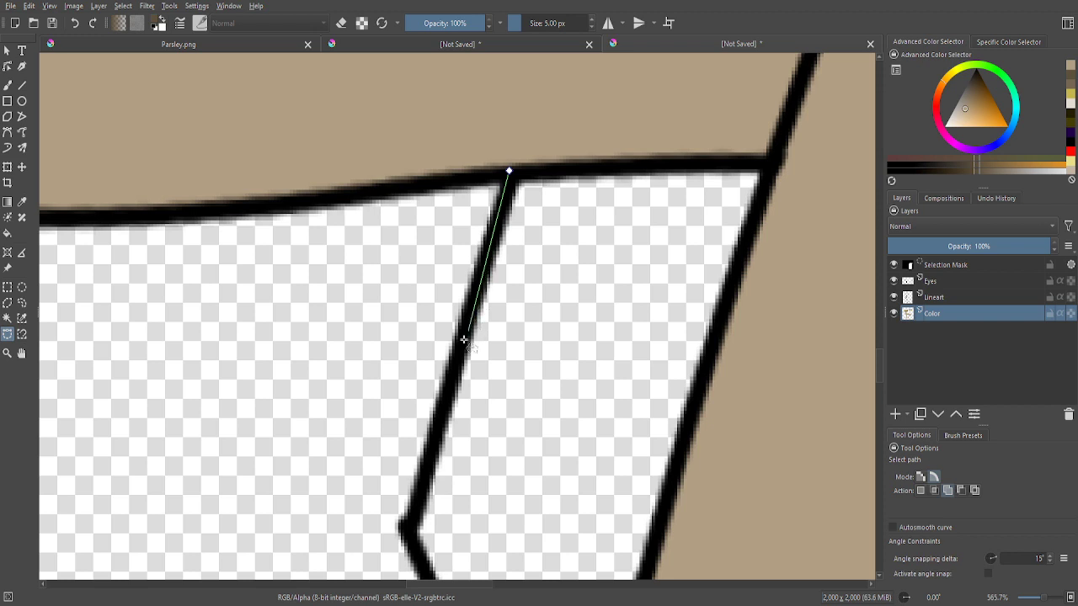
pyautogui.click(399, 524)
pyautogui.scroll(-3, 508, 437)
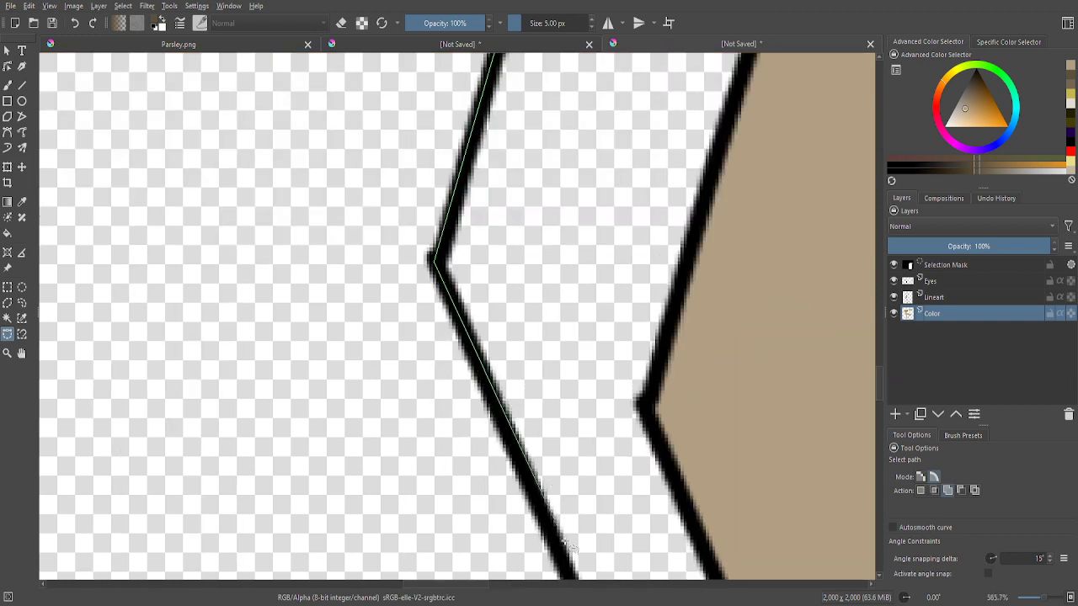
pyautogui.scroll(3, 560, 554)
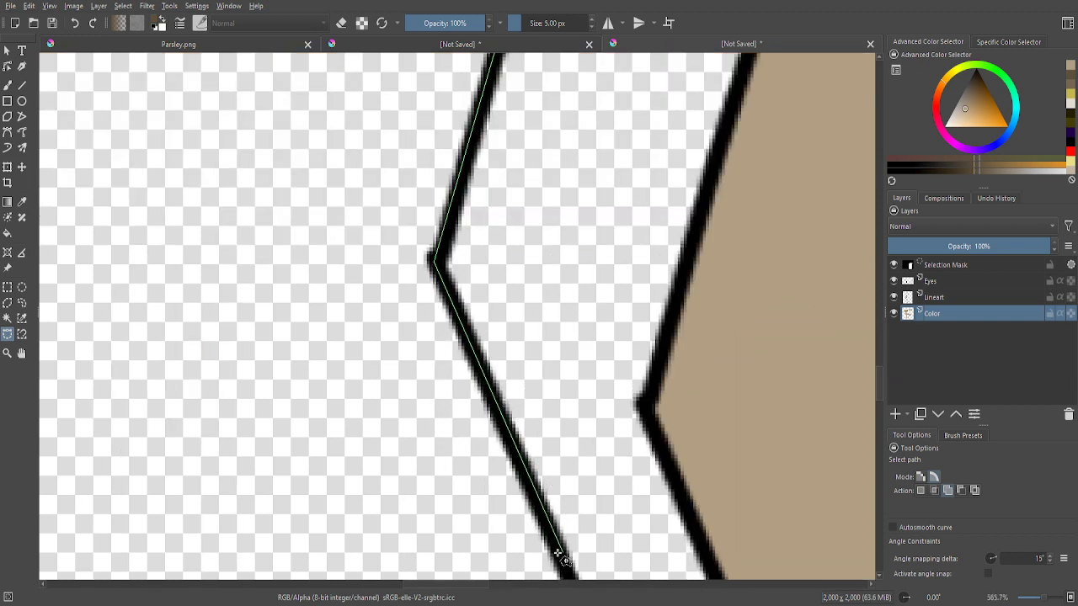
pyautogui.scroll(-2, 560, 554)
pyautogui.scroll(3, 599, 493)
pyautogui.click(592, 487)
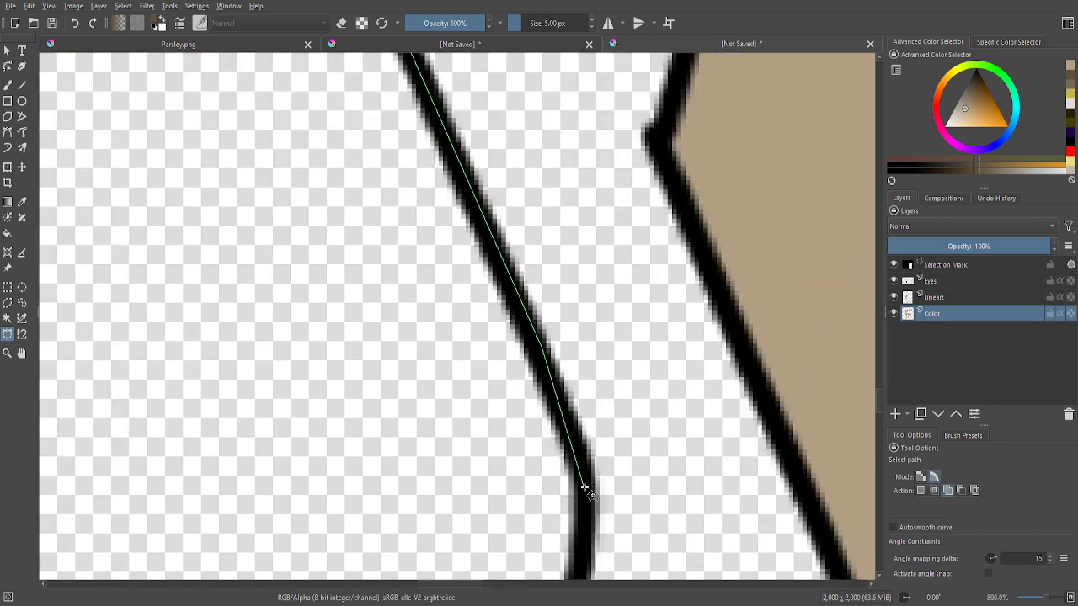
# - Continue the selection path along the front edge of the far hind leg's lower part to the top of the paw
pyautogui.scroll(-3, 583, 484)
pyautogui.scroll(1, 569, 452)
pyautogui.scroll(1, 569, 453)
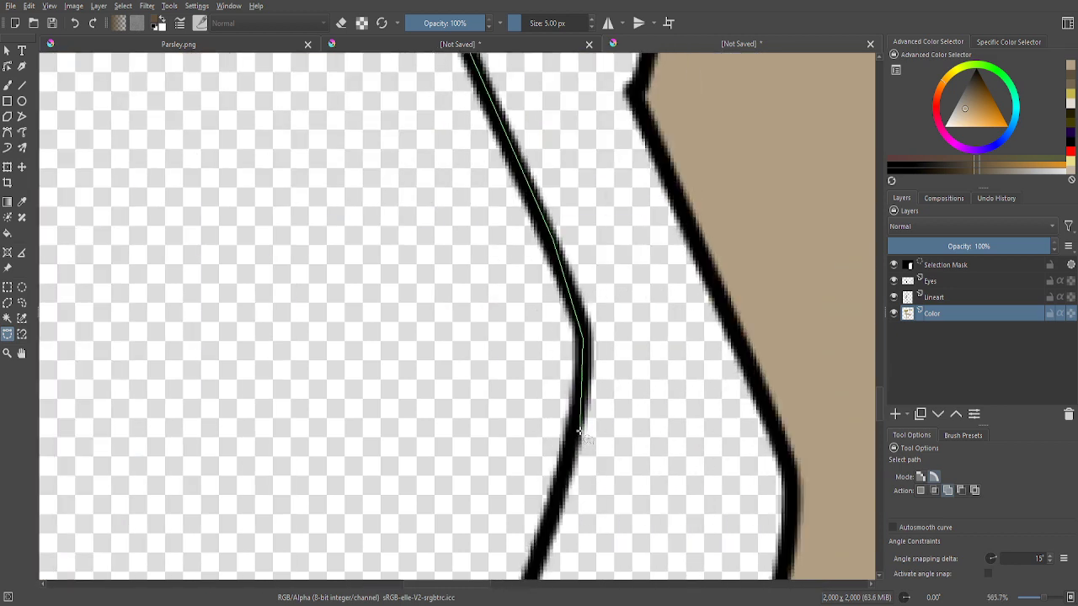
pyautogui.click(537, 553)
pyautogui.scroll(-3, 551, 354)
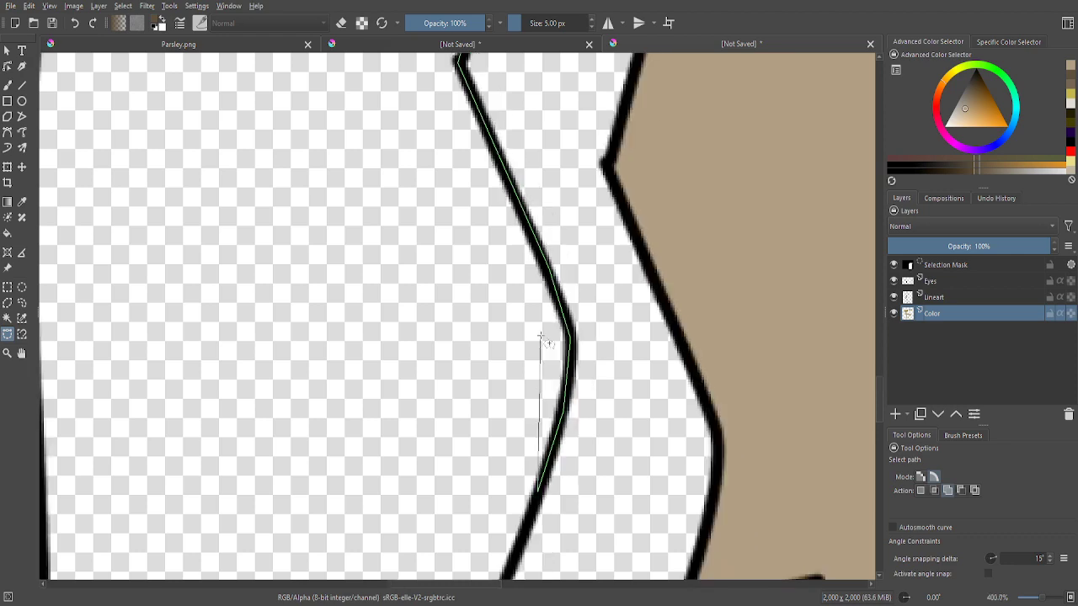
pyautogui.scroll(3, 524, 483)
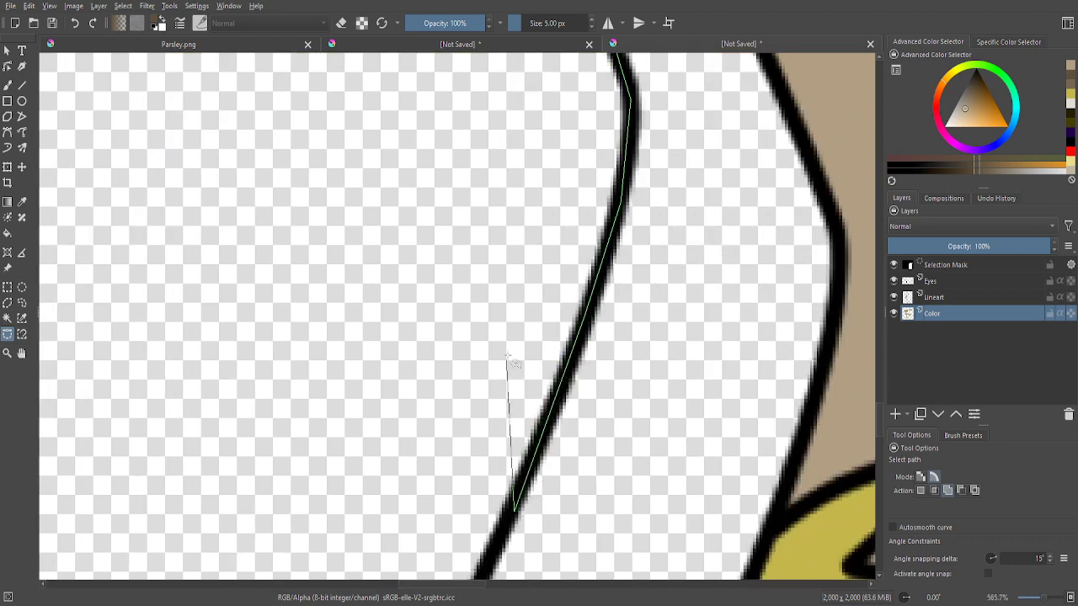
pyautogui.scroll(-3, 501, 497)
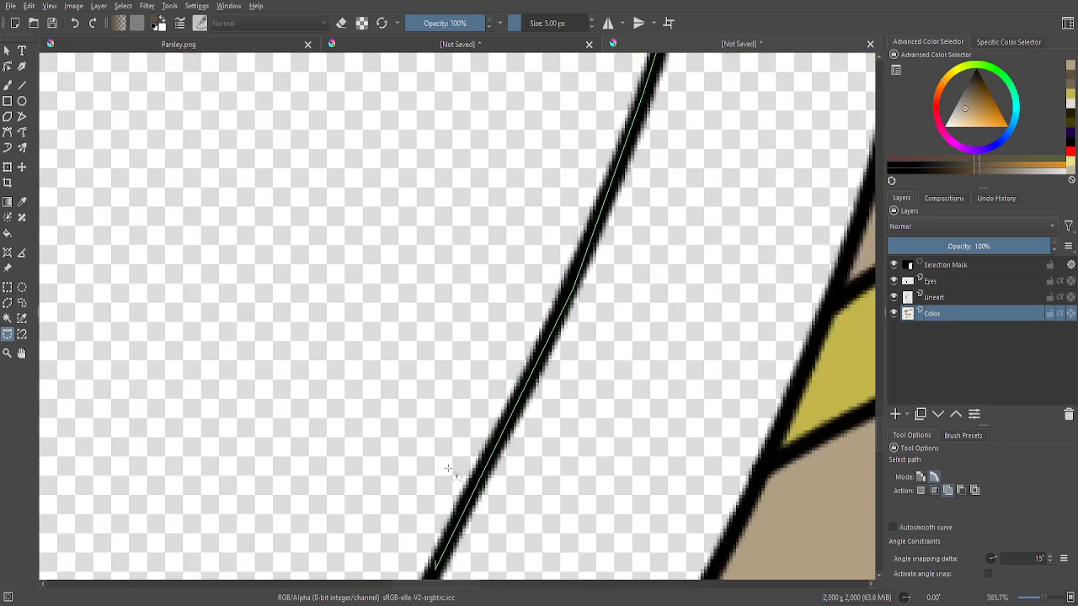
pyautogui.scroll(-3, 434, 547)
pyautogui.scroll(2, 441, 474)
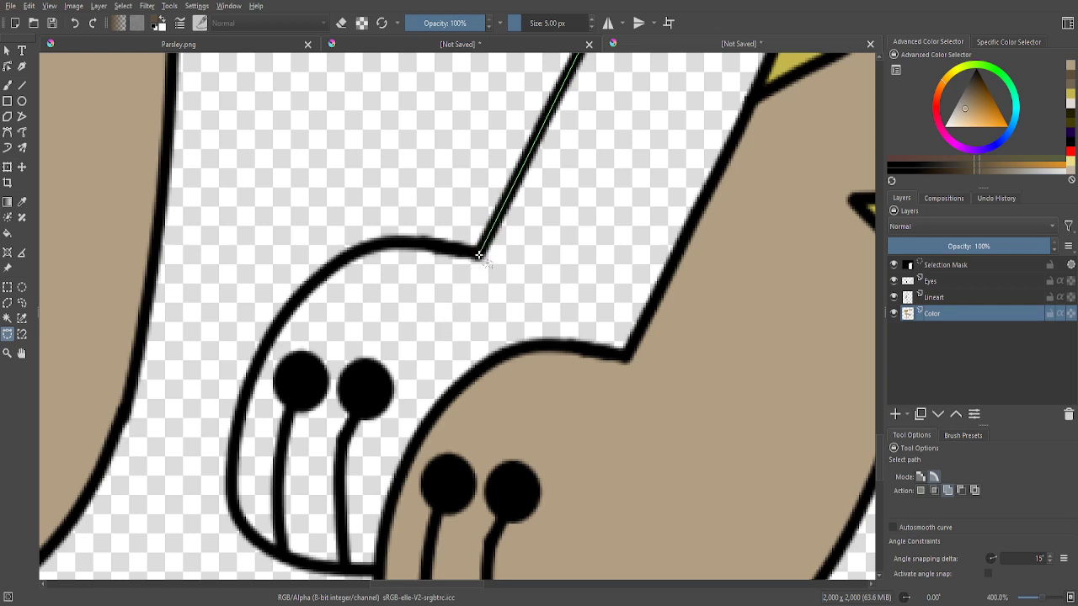
# - Continue the selection path around the far hind paw, from its top over the front curve to its underside
pyautogui.click(480, 254)
pyautogui.click(423, 240)
pyautogui.click(363, 249)
pyautogui.click(306, 280)
pyautogui.click(263, 346)
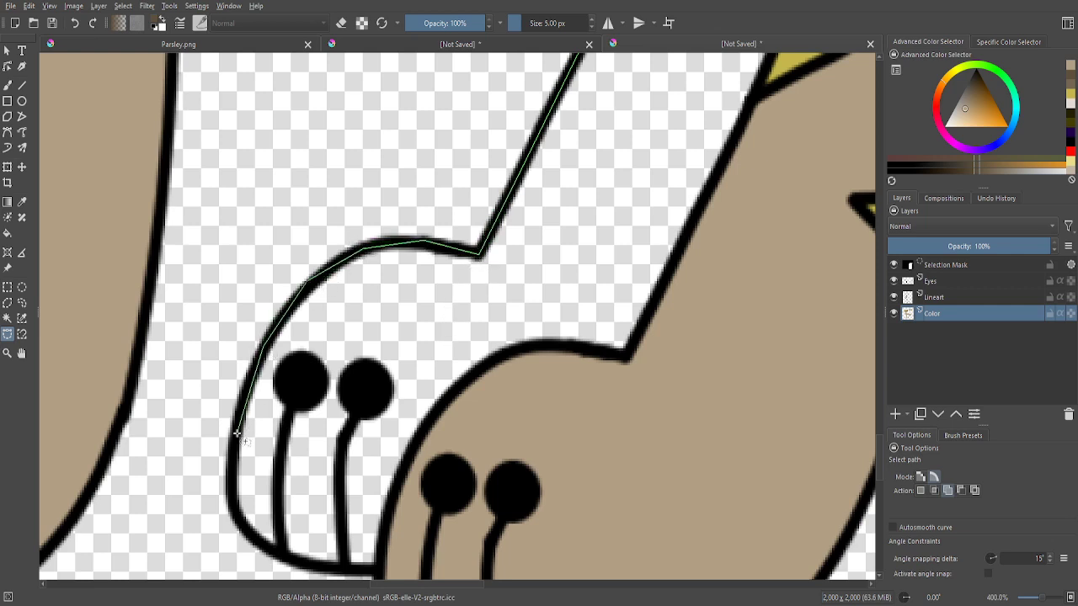
pyautogui.click(235, 429)
pyautogui.click(229, 491)
pyautogui.click(245, 534)
pyautogui.scroll(2, 263, 545)
pyautogui.scroll(-3, 265, 522)
pyautogui.scroll(2, 263, 524)
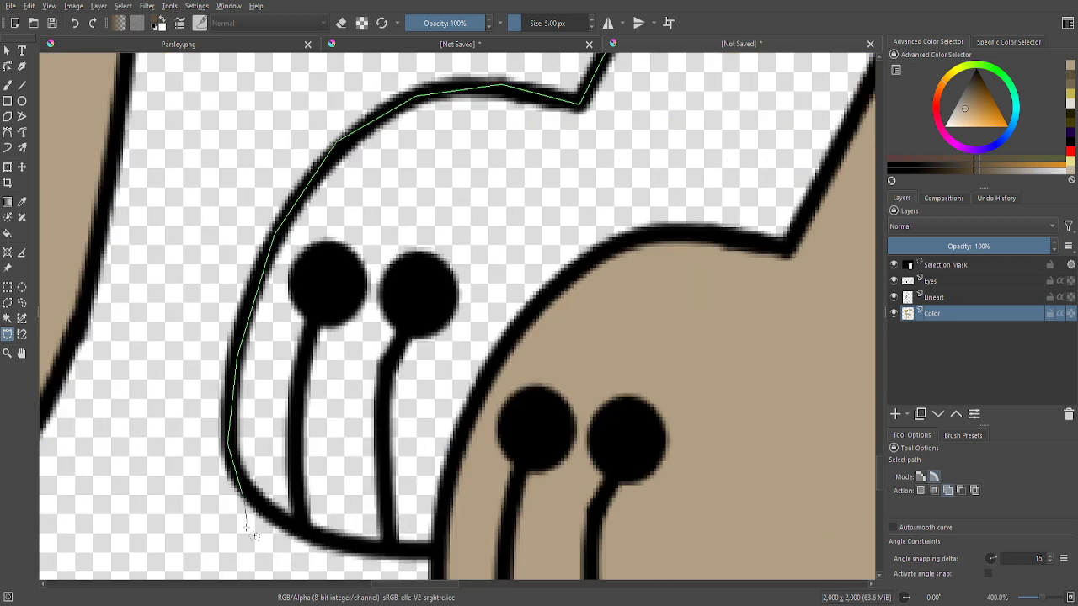
pyautogui.click(315, 537)
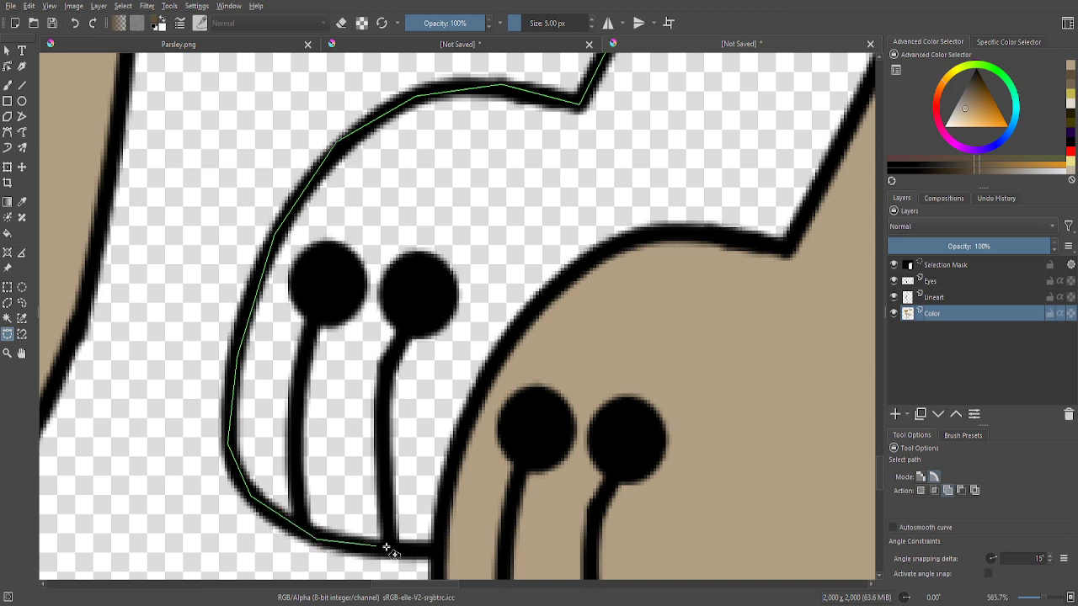
# - Trace the selection path up the curved front edge of the near hind paw to the ankle corner
pyautogui.click(451, 464)
pyautogui.click(482, 385)
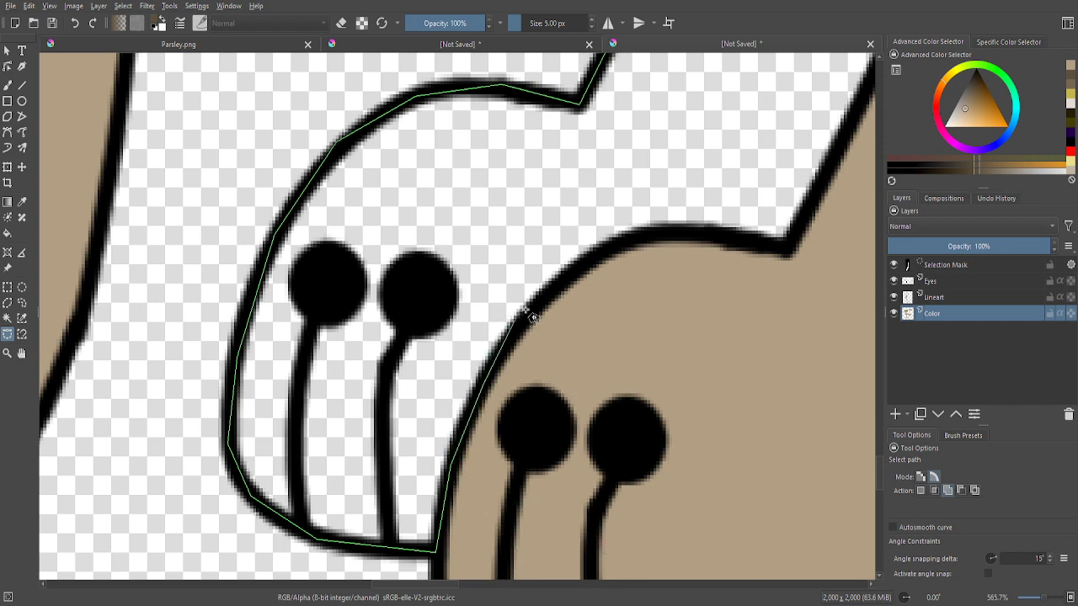
pyautogui.click(534, 308)
pyautogui.click(591, 256)
pyautogui.click(657, 233)
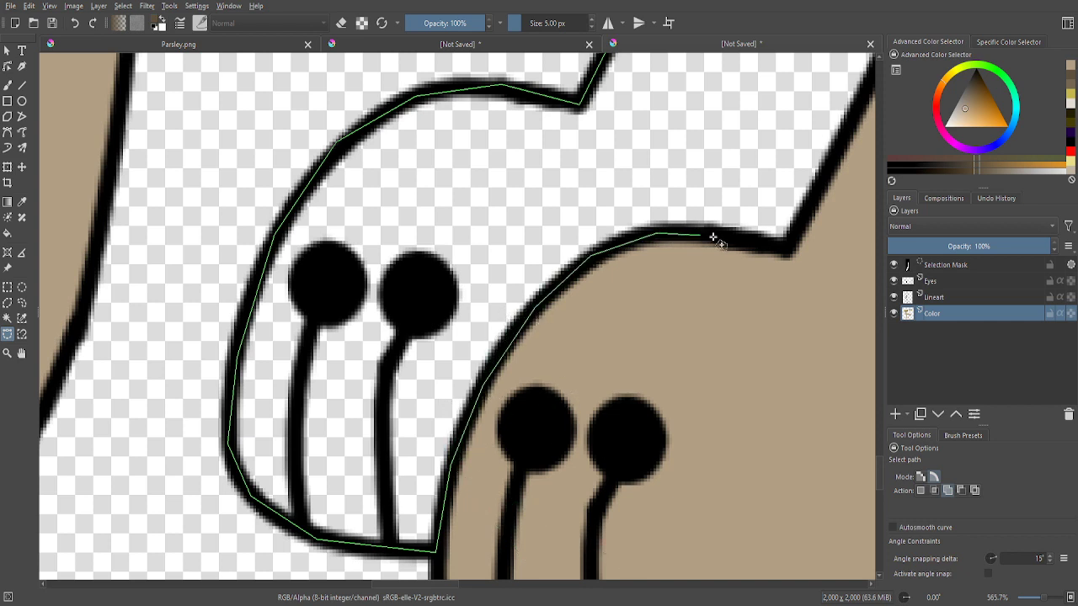
pyautogui.click(786, 249)
# - Extend the selection path along the near hind leg's front edge from the ankle up to the sharp upper bend
pyautogui.scroll(-3, 704, 483)
pyautogui.scroll(1, 789, 284)
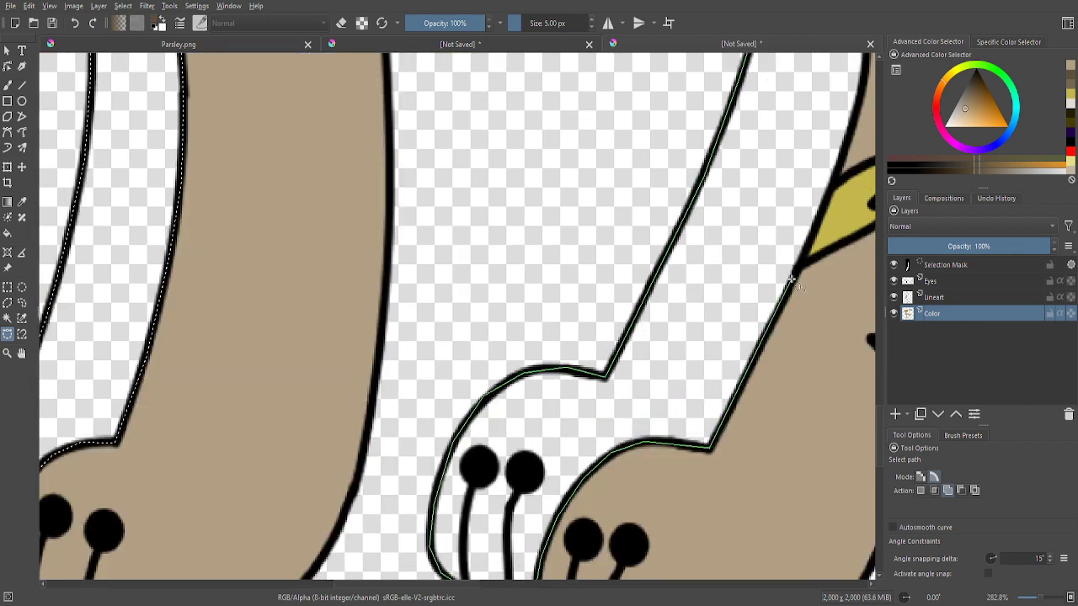
pyautogui.scroll(-1, 796, 291)
pyautogui.scroll(1, 800, 303)
pyautogui.scroll(-1, 817, 329)
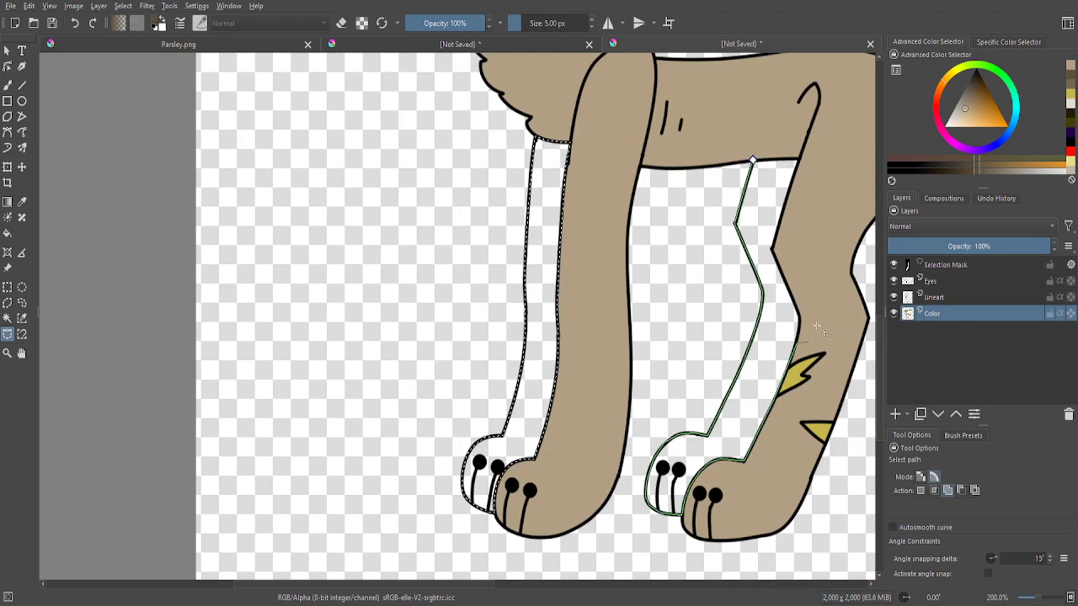
pyautogui.scroll(4, 817, 328)
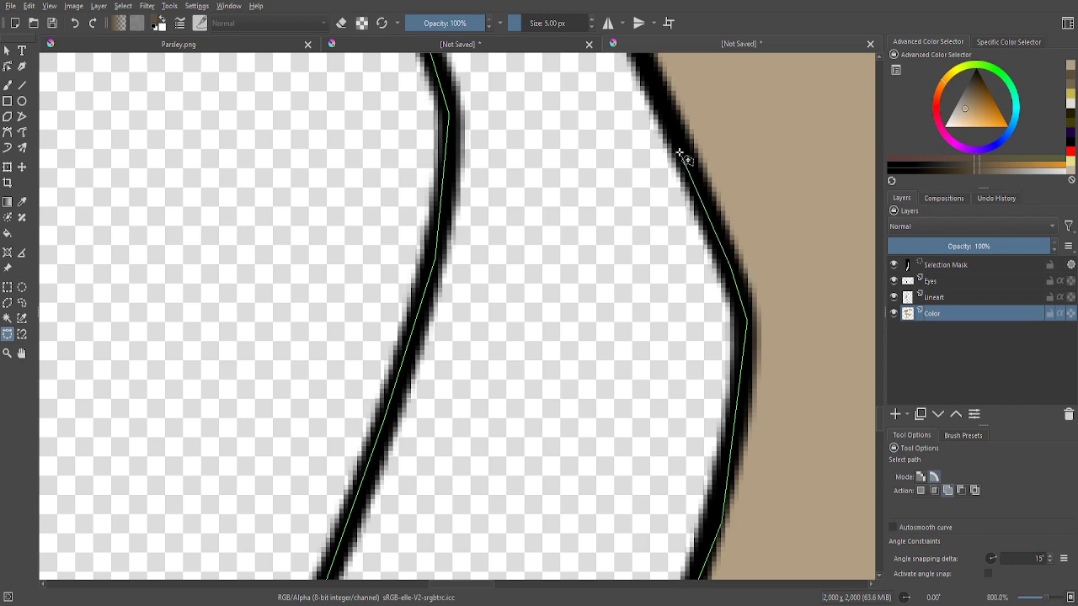
pyautogui.scroll(-1, 678, 152)
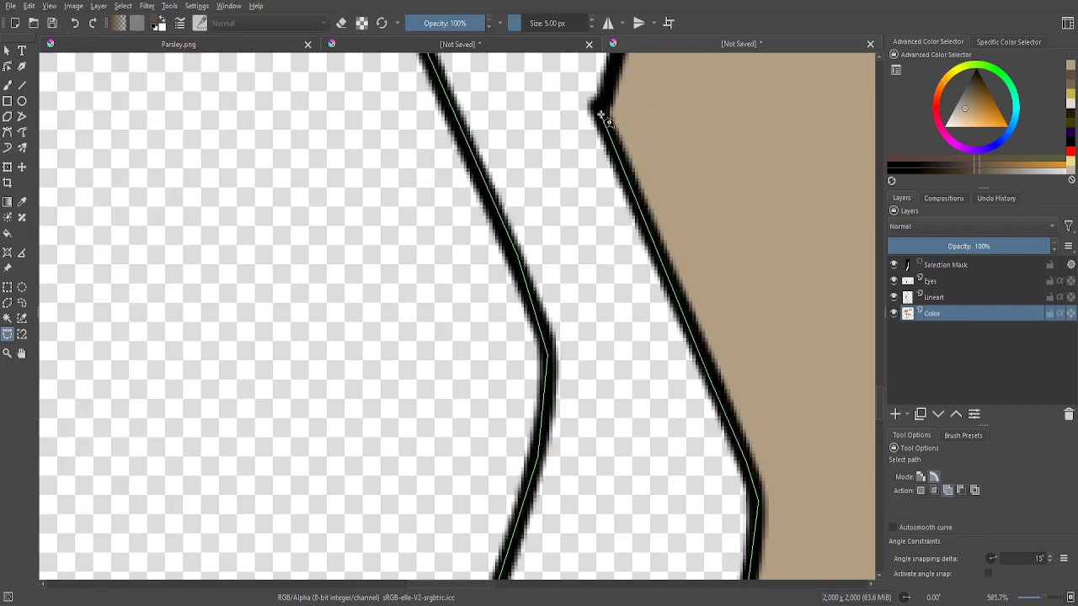
# - Trace the near hind leg's edge from the bend to the belly line and close the selection at its starting point
pyautogui.scroll(-2, 605, 118)
pyautogui.scroll(2, 607, 126)
pyautogui.scroll(-1, 589, 151)
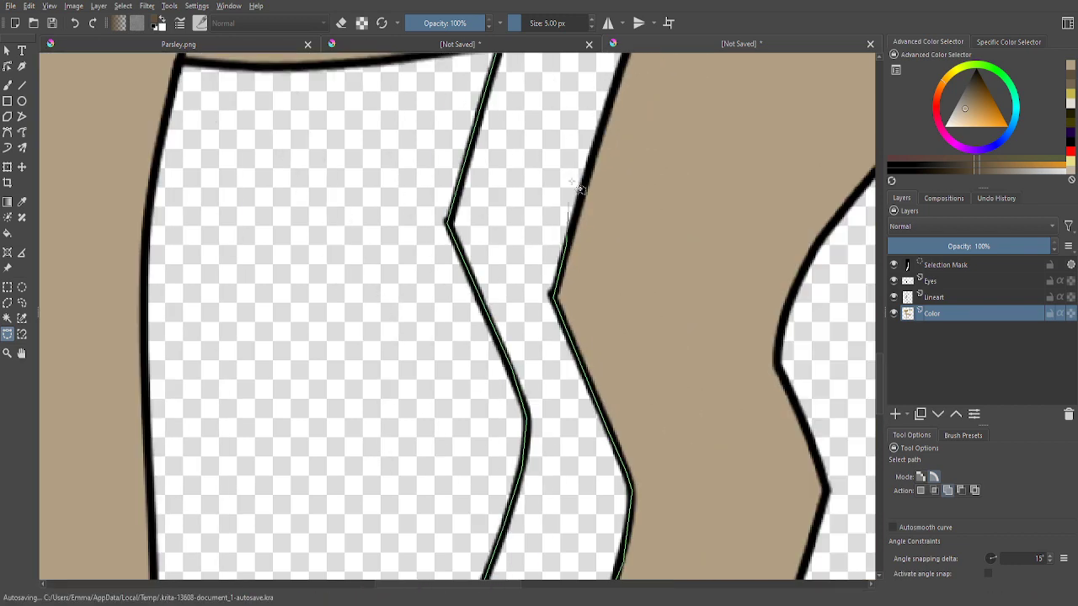
pyautogui.scroll(1, 579, 189)
pyautogui.scroll(-2, 627, 139)
pyautogui.scroll(1, 630, 143)
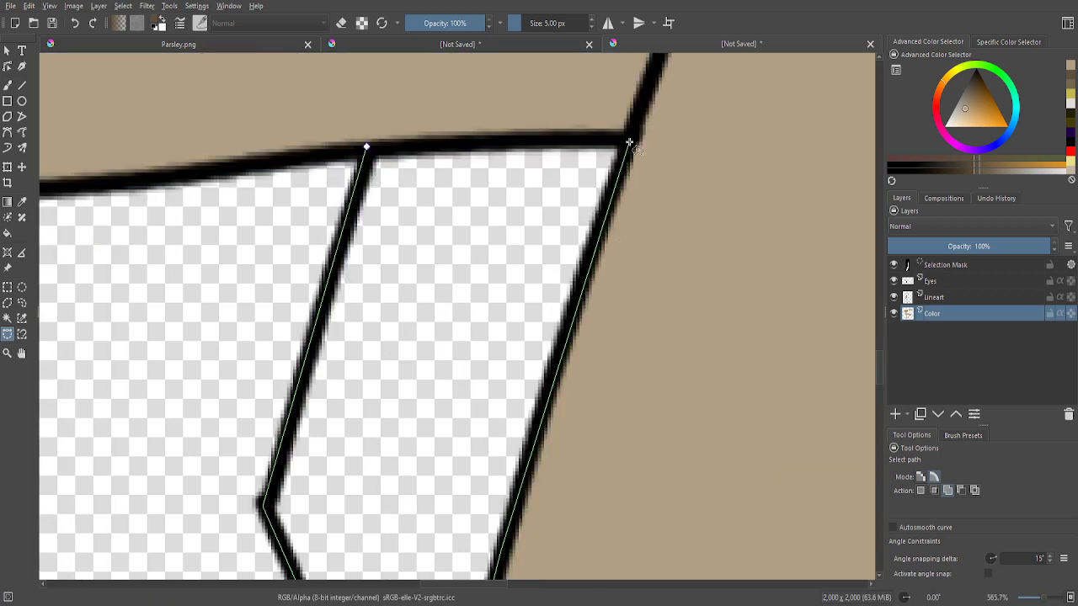
pyautogui.click(629, 142)
pyautogui.click(577, 136)
pyautogui.click(362, 148)
# - Fill the selected far legs and shoulder sliver with dark brown on the Color layer
pyautogui.scroll(-4, 362, 148)
pyautogui.press('f')
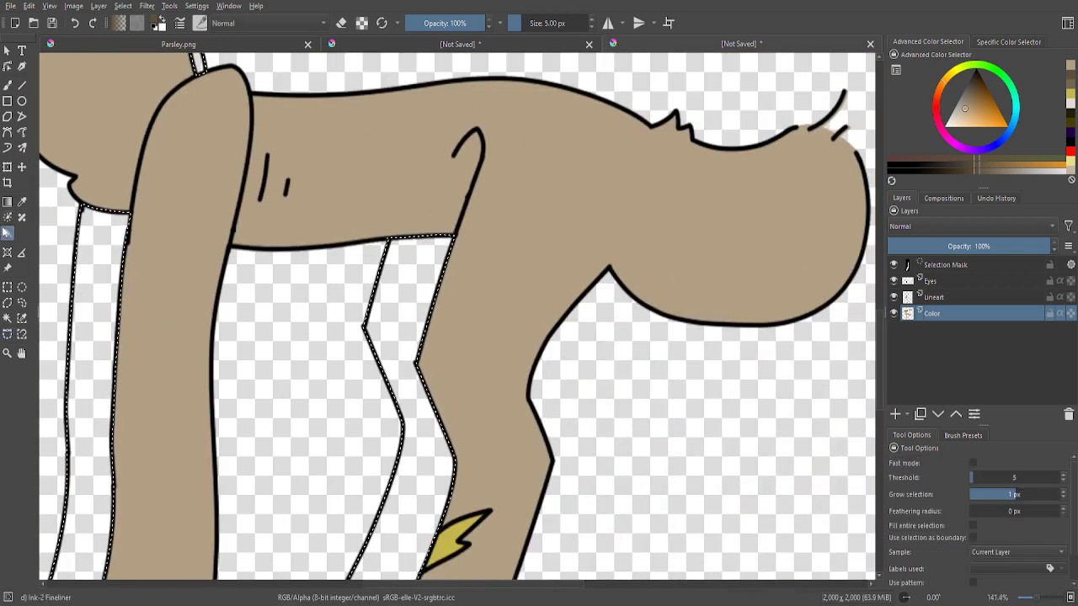
pyautogui.click(422, 324)
pyautogui.scroll(-3, 416, 319)
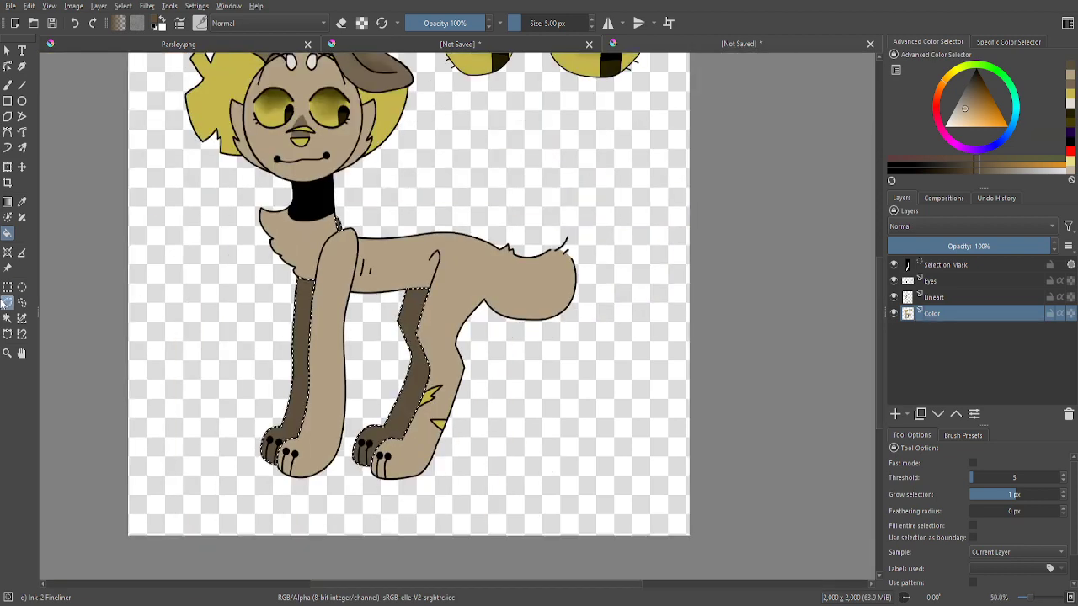
# - Set the rectangular selection's action to replace and deselect the filled leg areas
pyautogui.click(7, 287)
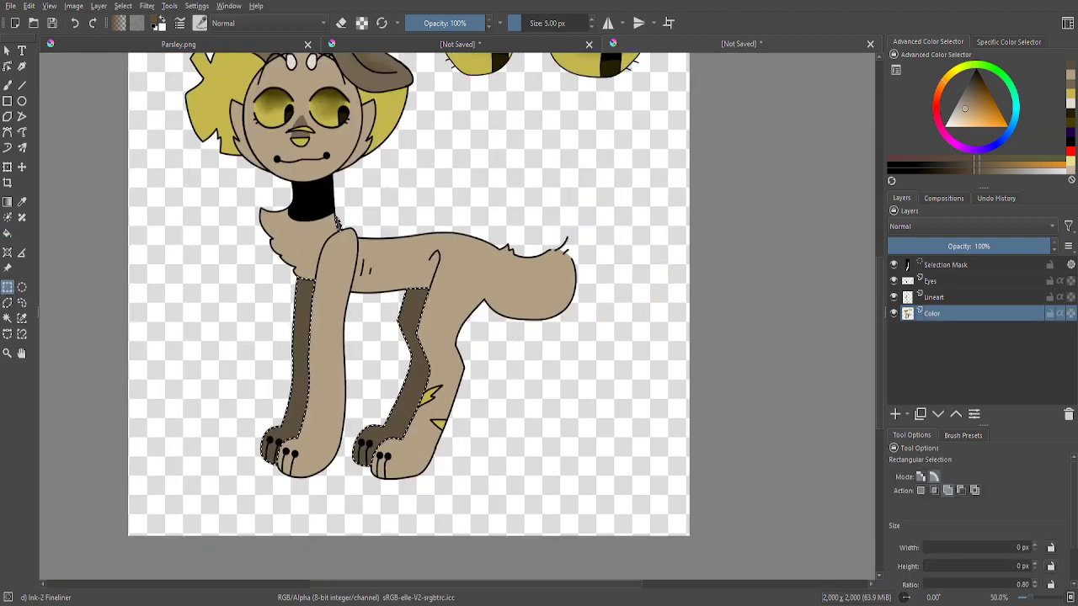
pyautogui.click(920, 490)
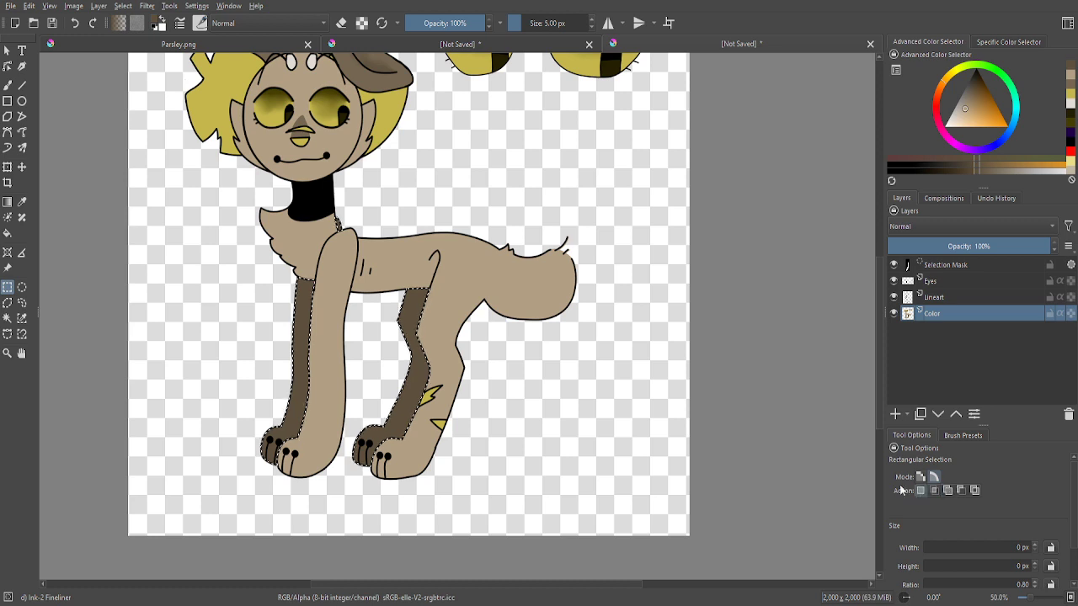
pyautogui.hotkey('ctrl', 'shift', 'a')
pyautogui.scroll(-1, 661, 407)
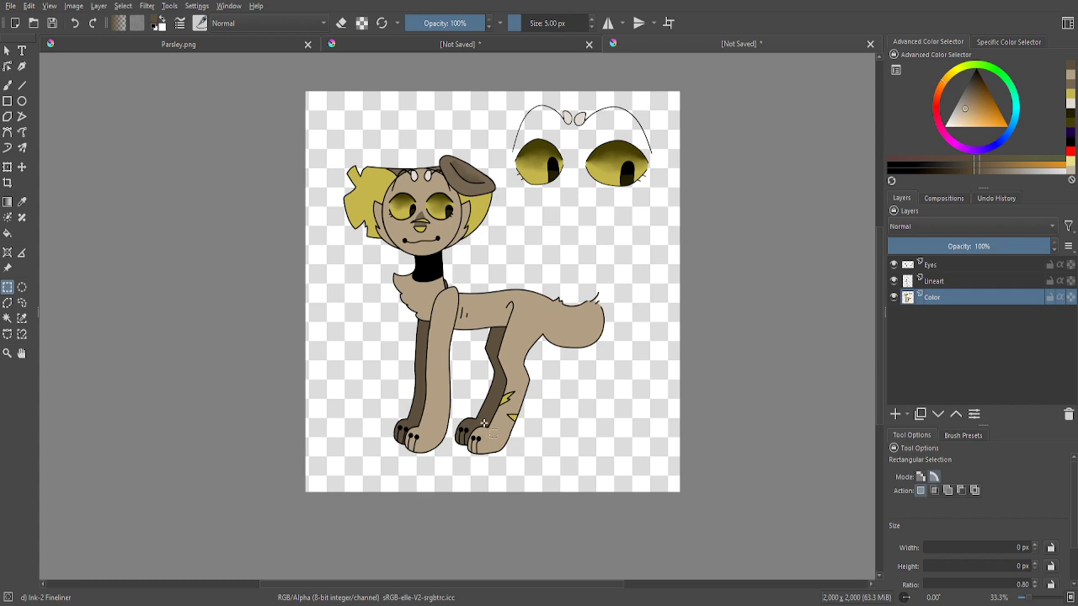
pyautogui.scroll(1, 581, 159)
pyautogui.scroll(-1, 581, 159)
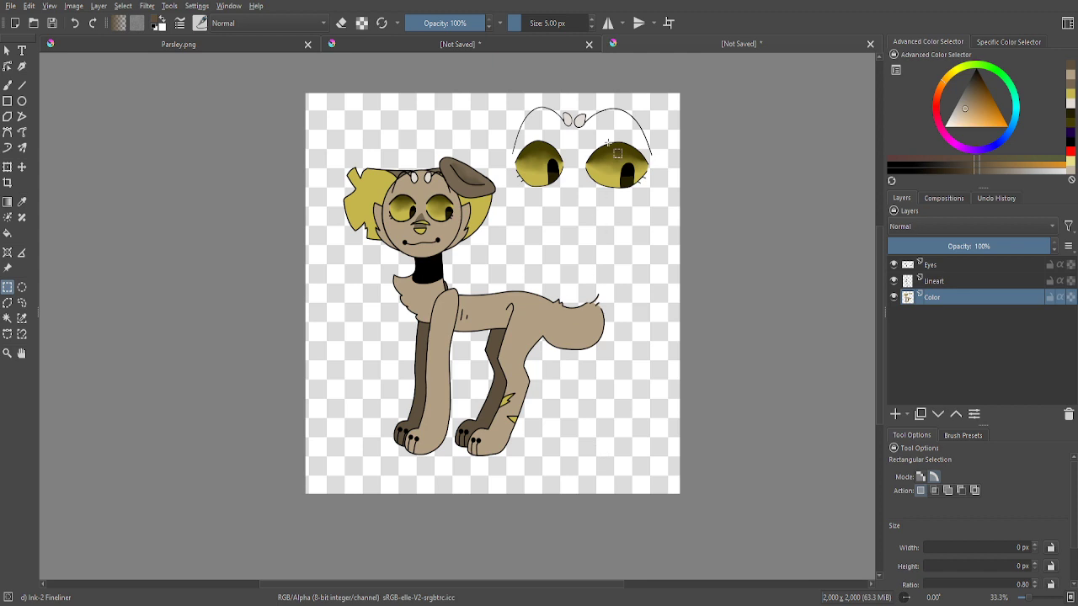
pyautogui.scroll(1, 618, 153)
pyautogui.scroll(-1, 617, 154)
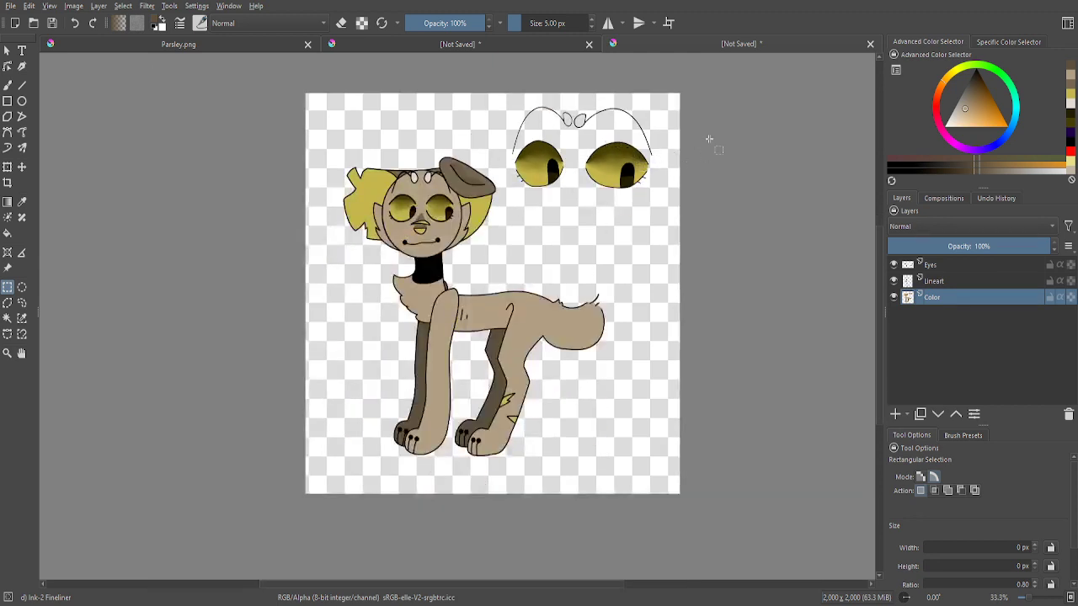